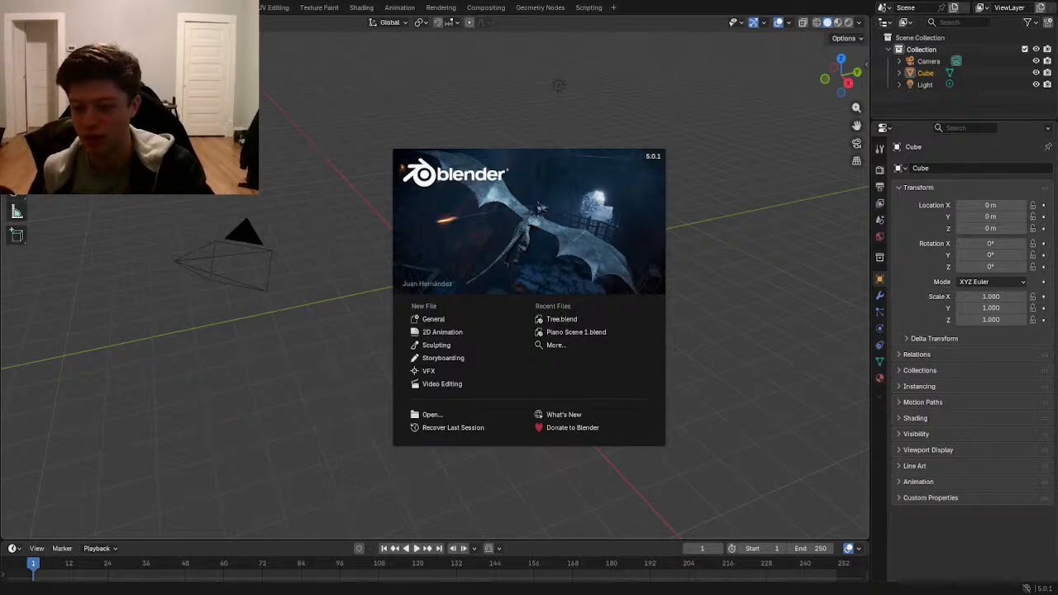
- Dismiss the splash screen and start saving the new scene
click(695, 273)
middle_drag(428, 303, 487, 298)
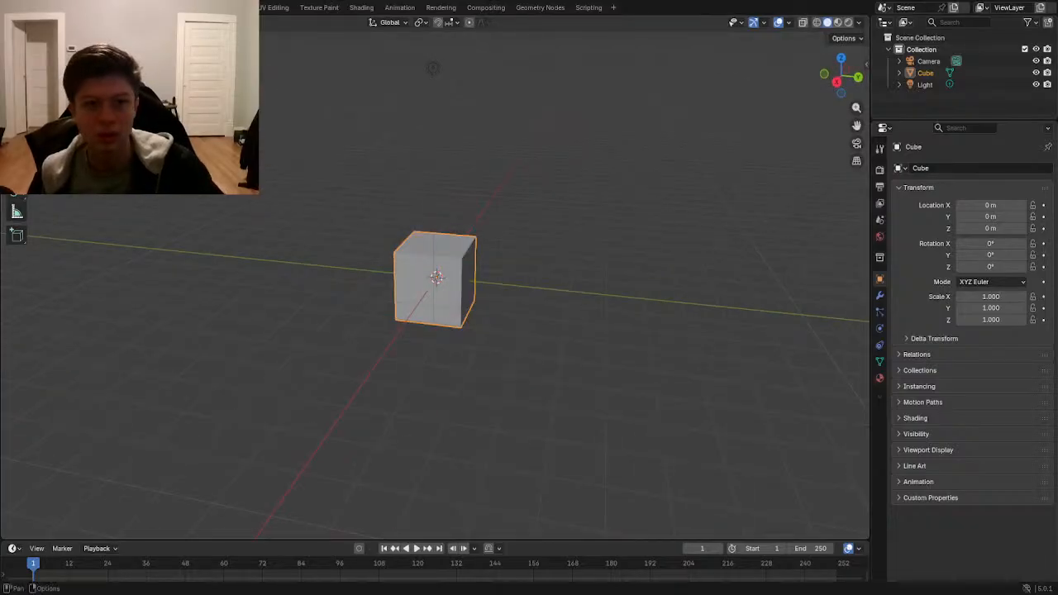
click(25, 8)
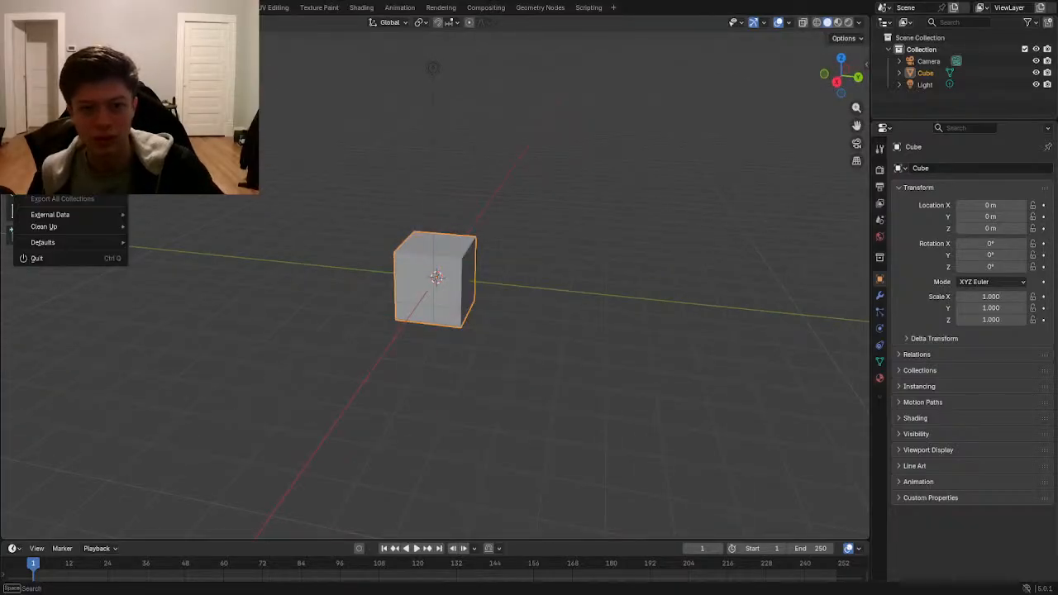
click(47, 97)
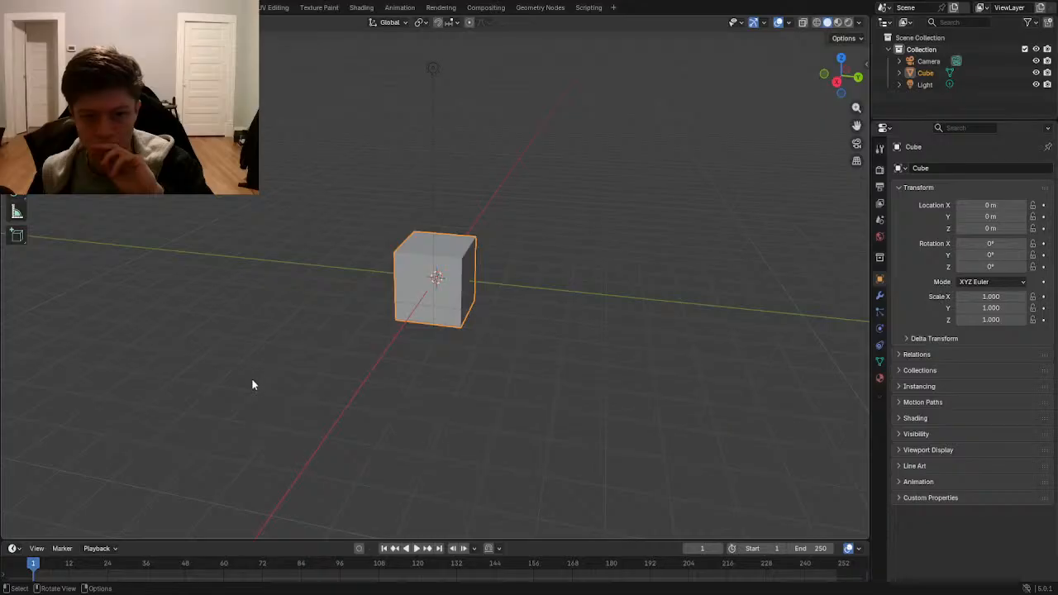
- Show the viewport sidebar, enable the Screencast Keys add-on, and deselect the cube
click(863, 59)
click(862, 86)
click(862, 149)
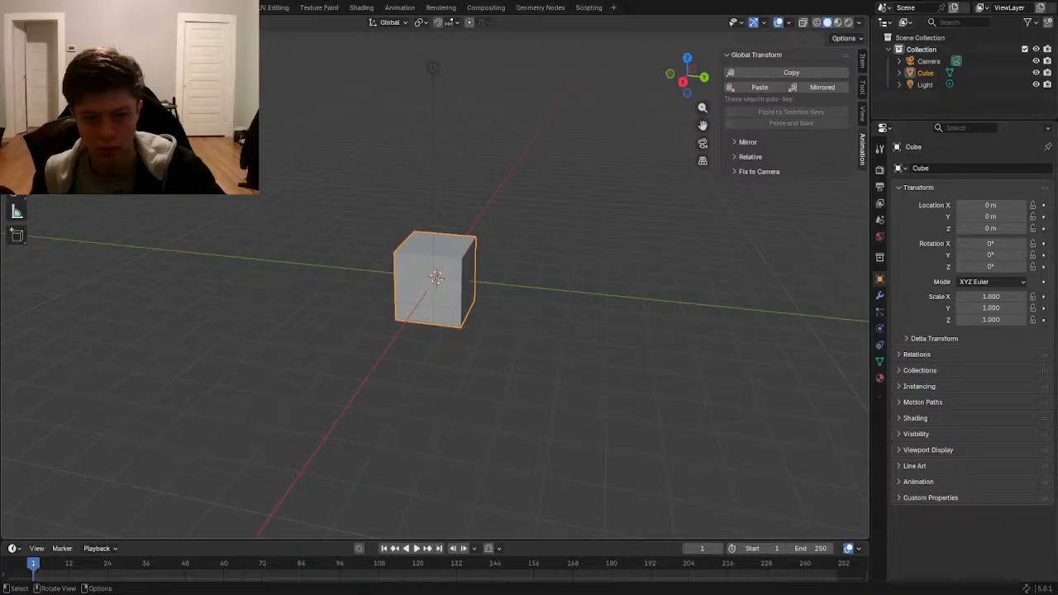
key(F3)
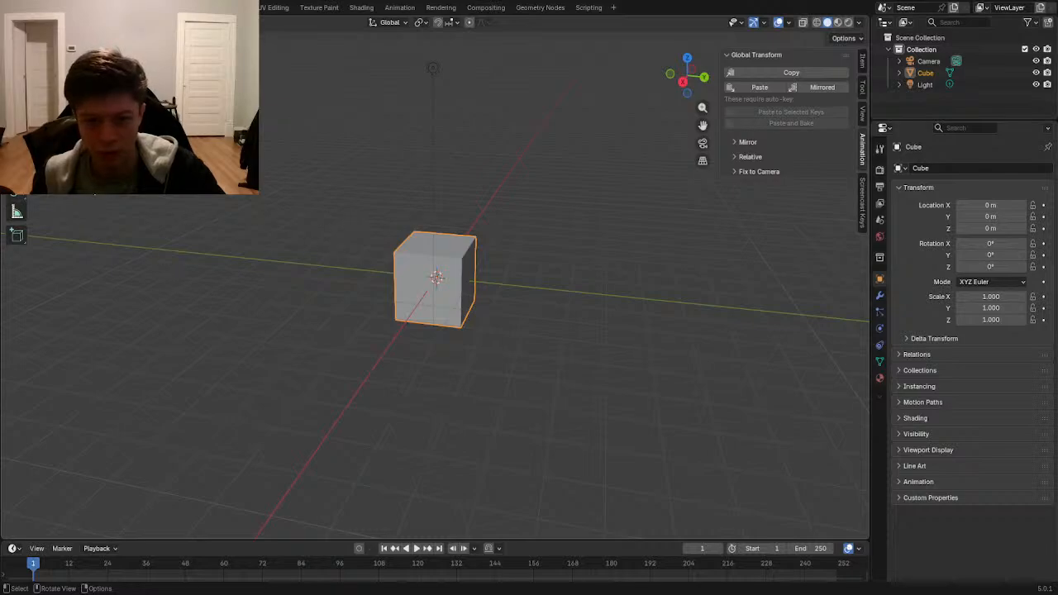
click(473, 142)
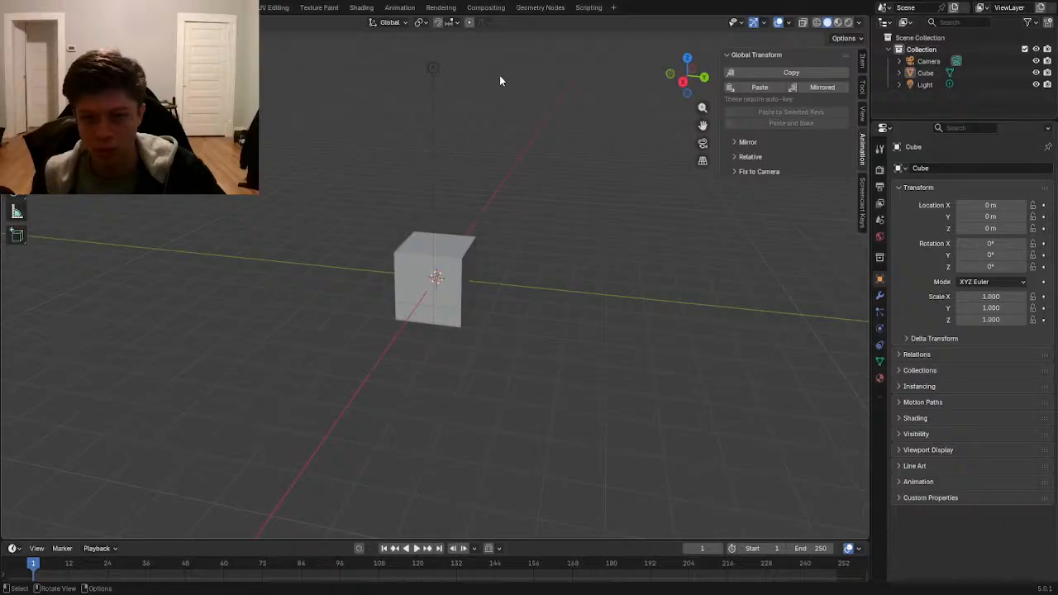
middle_drag(523, 395, 438, 372)
key(a)
key(s)
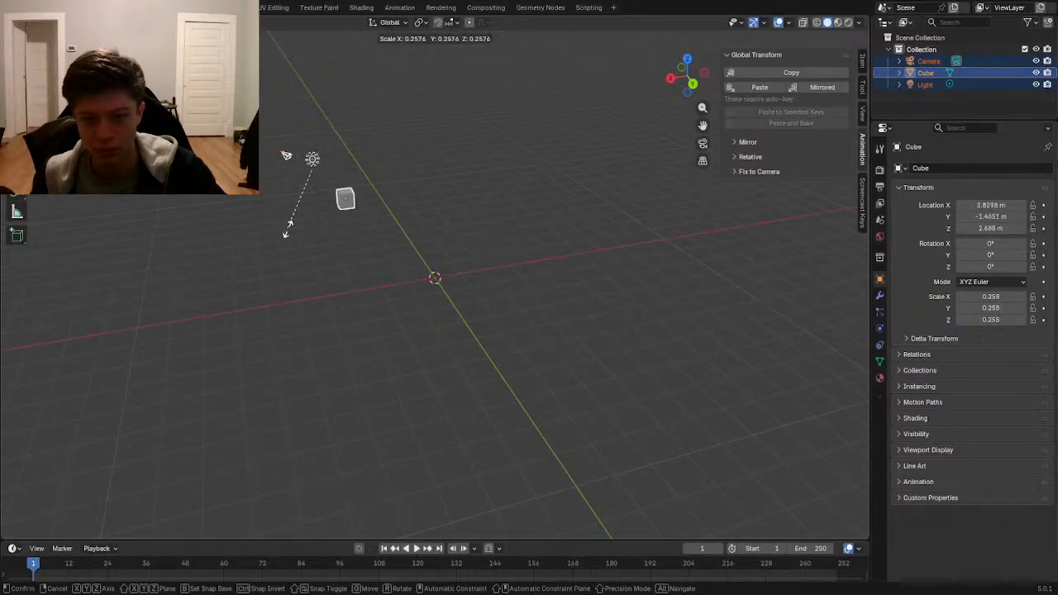
right_click(482, 338)
- Clear the object selection and save the scene file
click(25, 8)
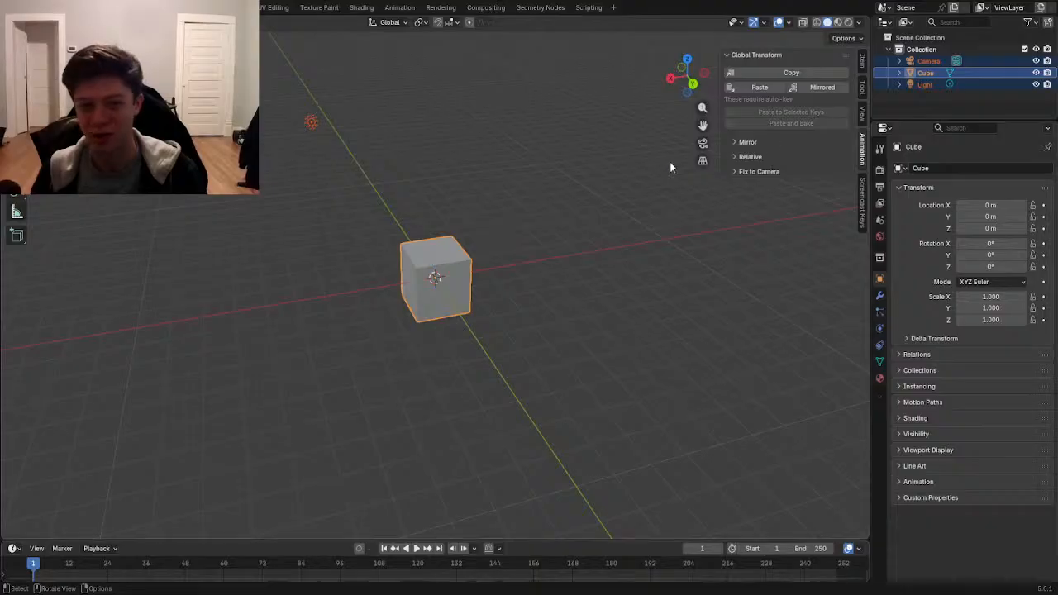
click(597, 246)
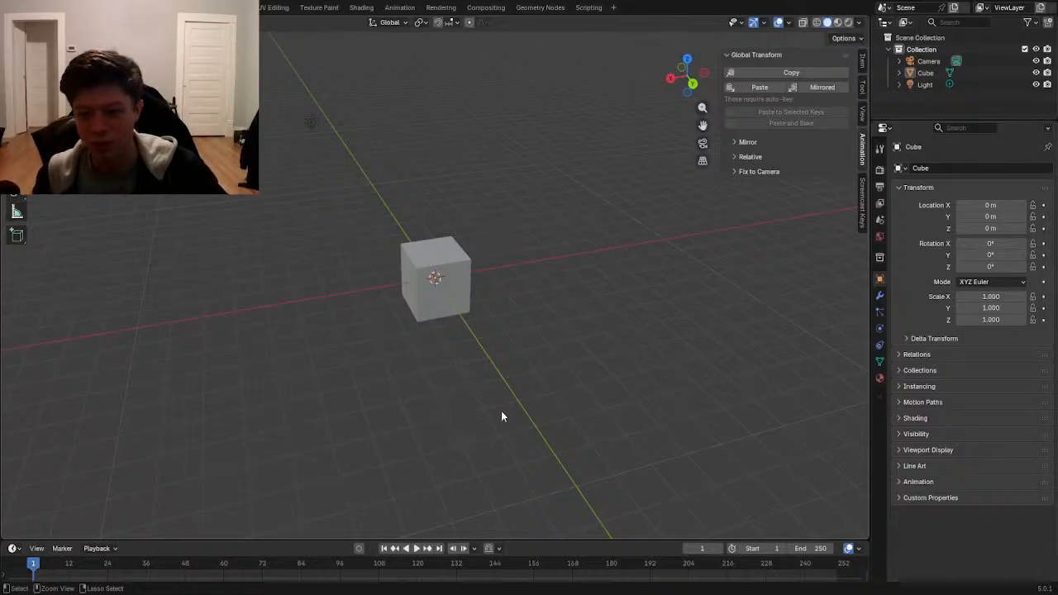
key(ctrl+s)
- Delete the default cube from the scene
middle_drag(518, 347, 479, 314)
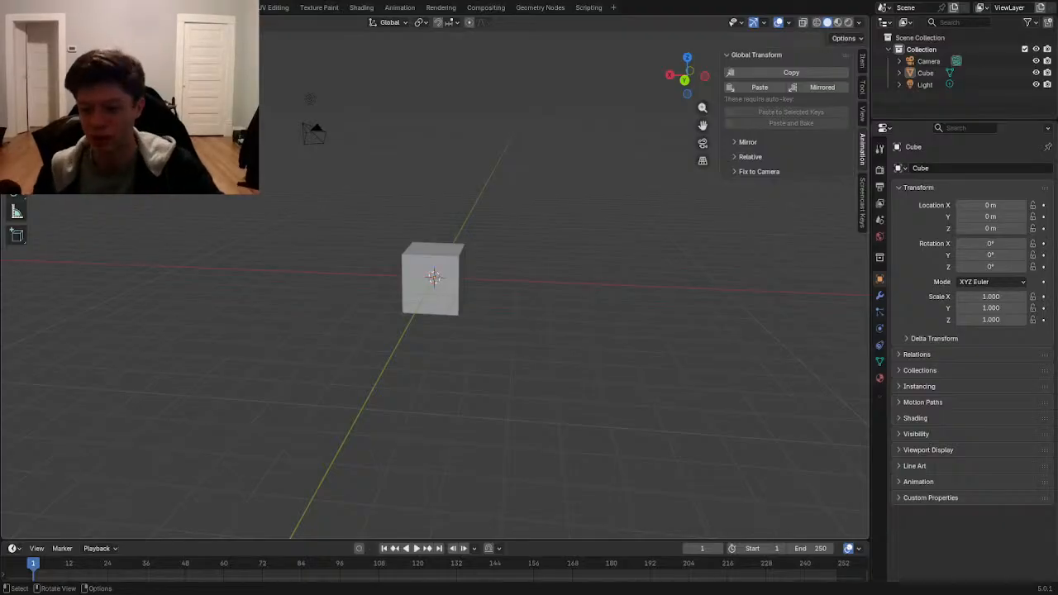
click(455, 271)
middle_drag(436, 335, 433, 316)
key(x)
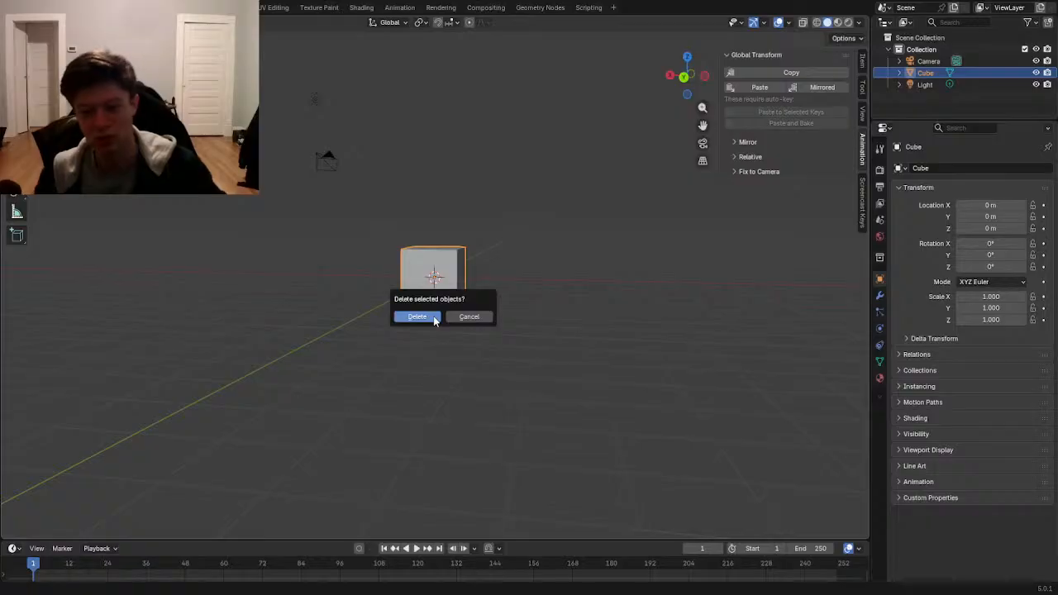
click(435, 319)
- Select the camera and align it to the current viewport view facing the world origin
click(325, 155)
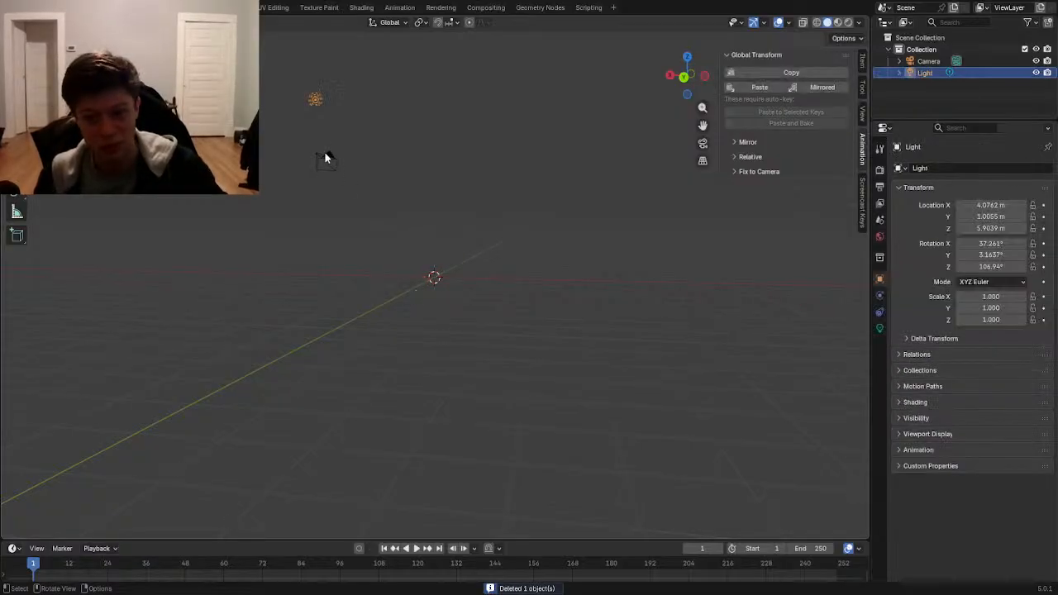
middle_drag(341, 184, 471, 312)
key(ctrl+alt+KP_0)
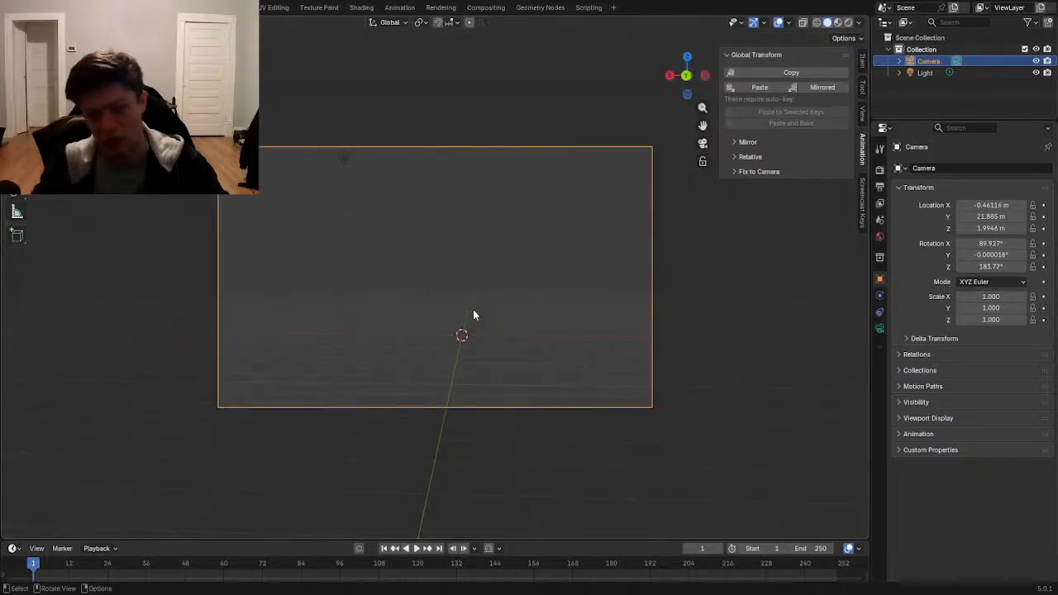
- Rotate the camera about global Z to about 179.2° and move it to about X -0.08 m, Z 2.3 m
key(r)
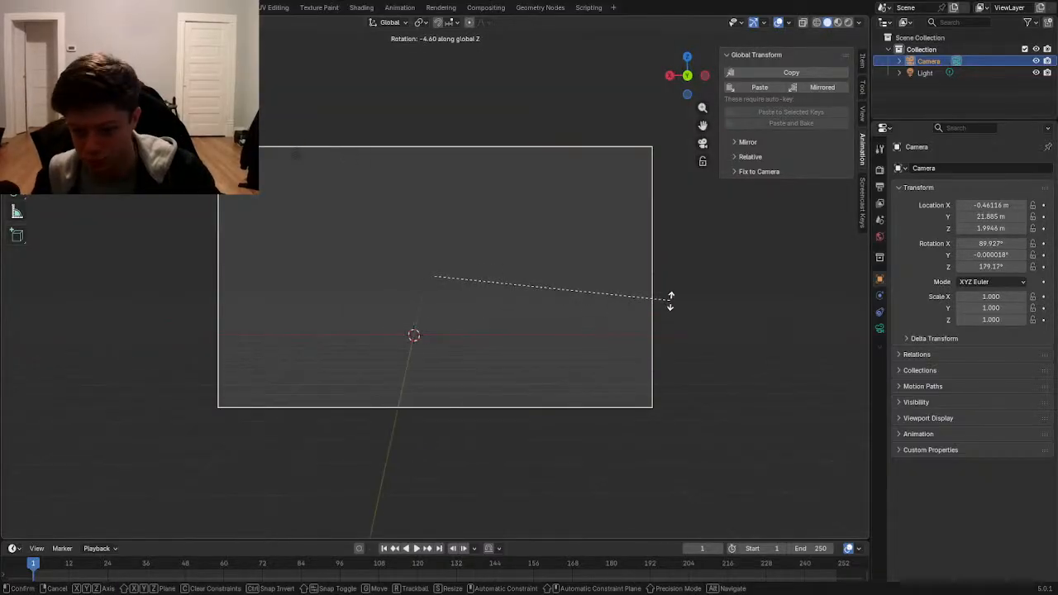
click(670, 301)
key(g)
click(529, 301)
click(531, 302)
click(748, 370)
click(746, 378)
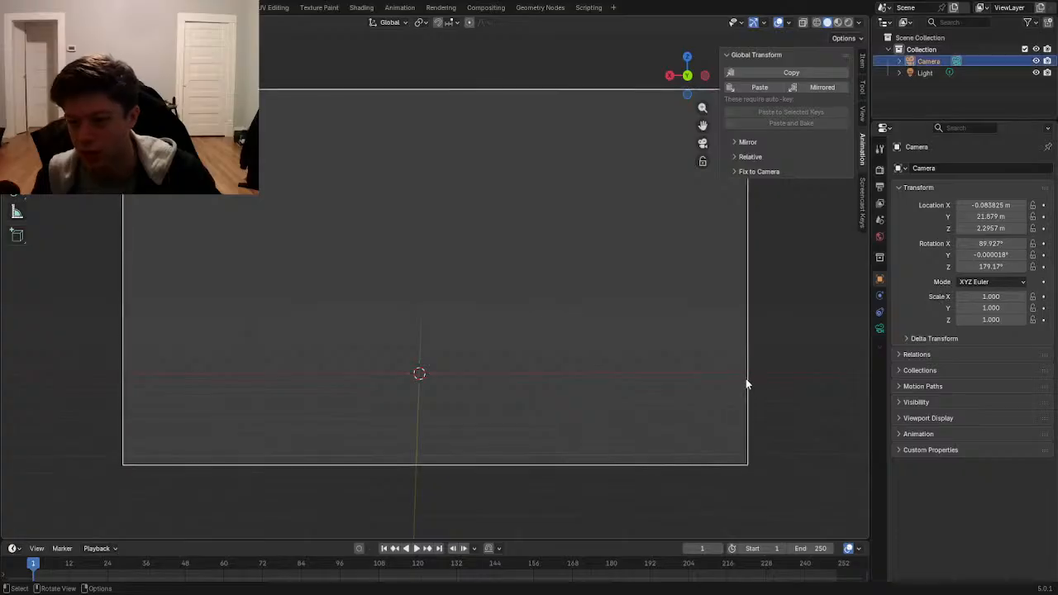
- Fine-tune the camera to about X 0.03 m, Z 2.23 m with a Z rotation of about 179.7°, and save the file
key(g)
key(r)
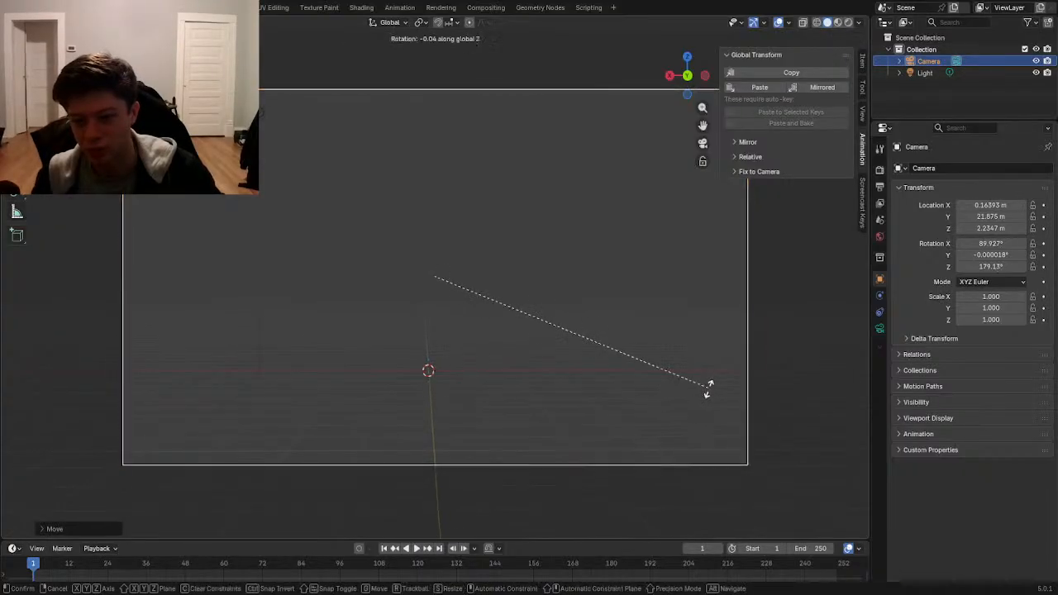
click(708, 385)
key(g)
key(x)
click(727, 384)
click(522, 282)
key(ctrl+s)
- Add a mesh plane at the origin as the floor and scale it up to about 80.6
key(shift+a)
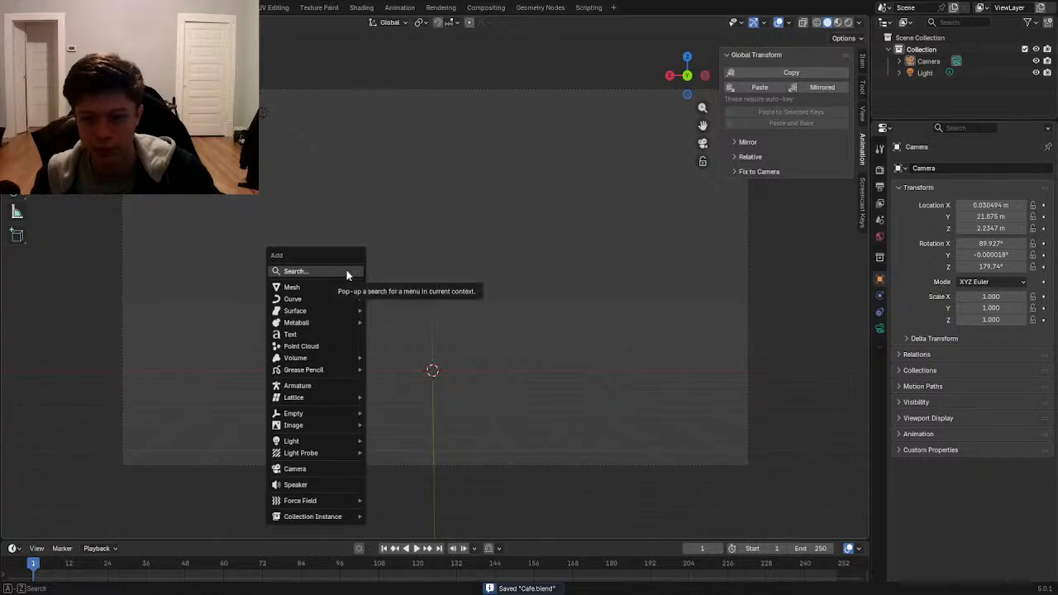
click(346, 271)
key(Escape)
key(shift+a)
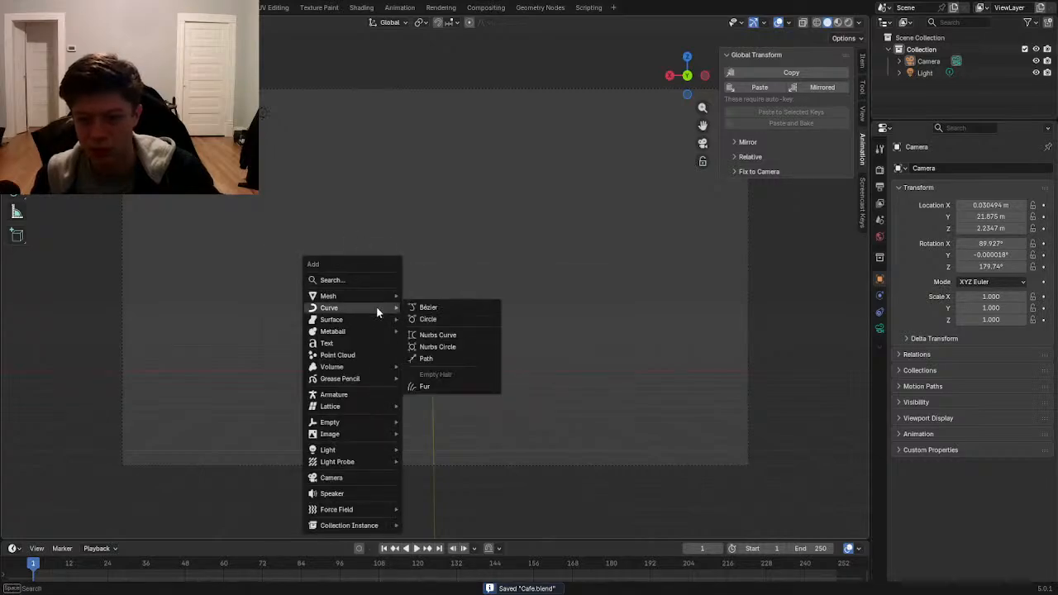
mouse_move(385, 295)
click(426, 295)
key(s)
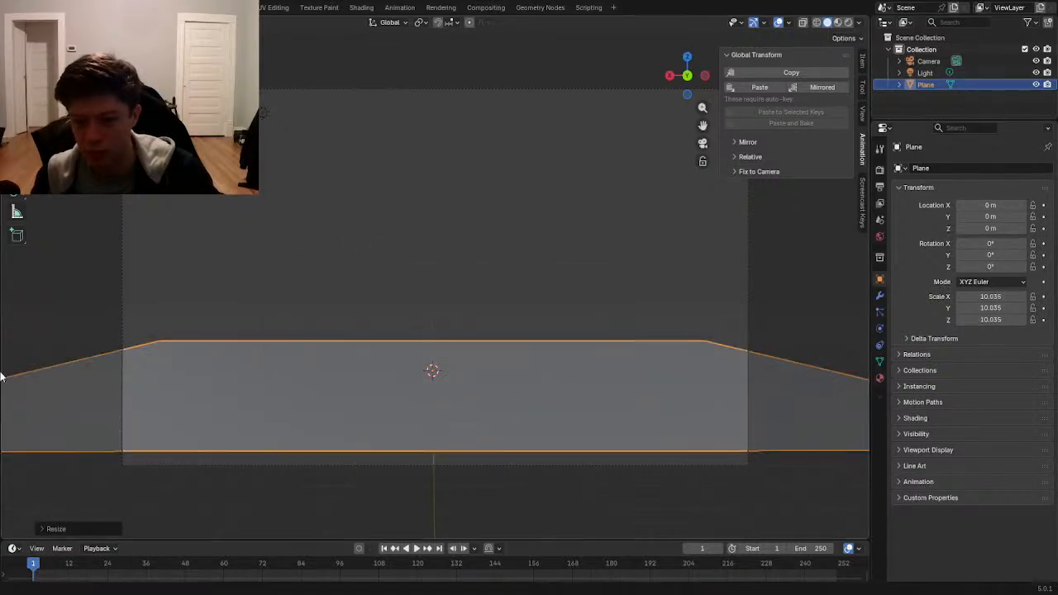
click(652, 424)
click(420, 230)
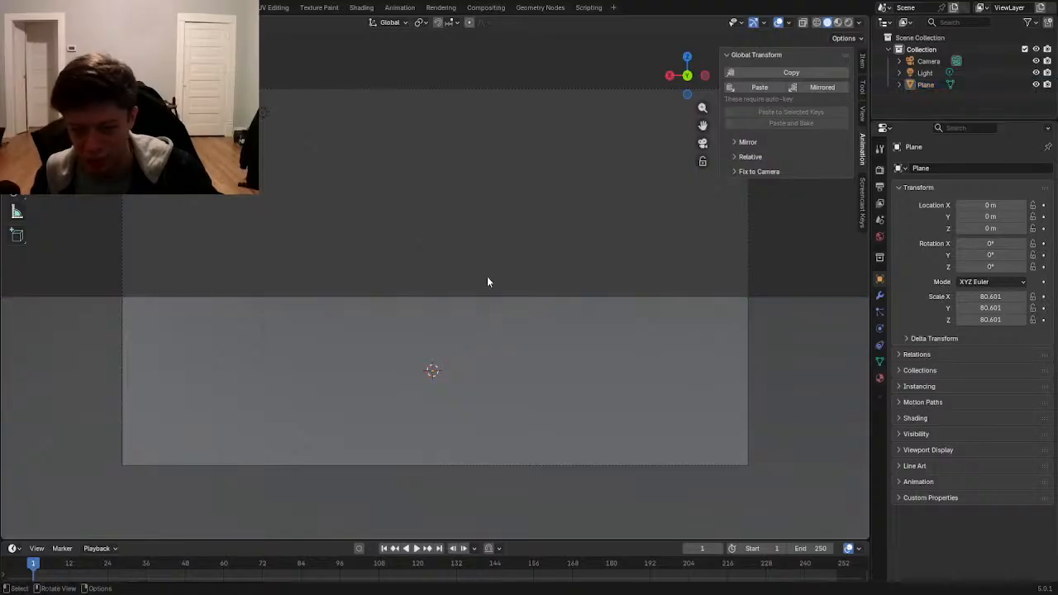
- Enlarge the floor plane uniformly to a scale of about 391
click(504, 339)
key(s)
click(783, 329)
click(475, 277)
- Add a second mesh plane at the origin and rotate it 90° about X to stand upright
key(shift+a)
mouse_move(474, 284)
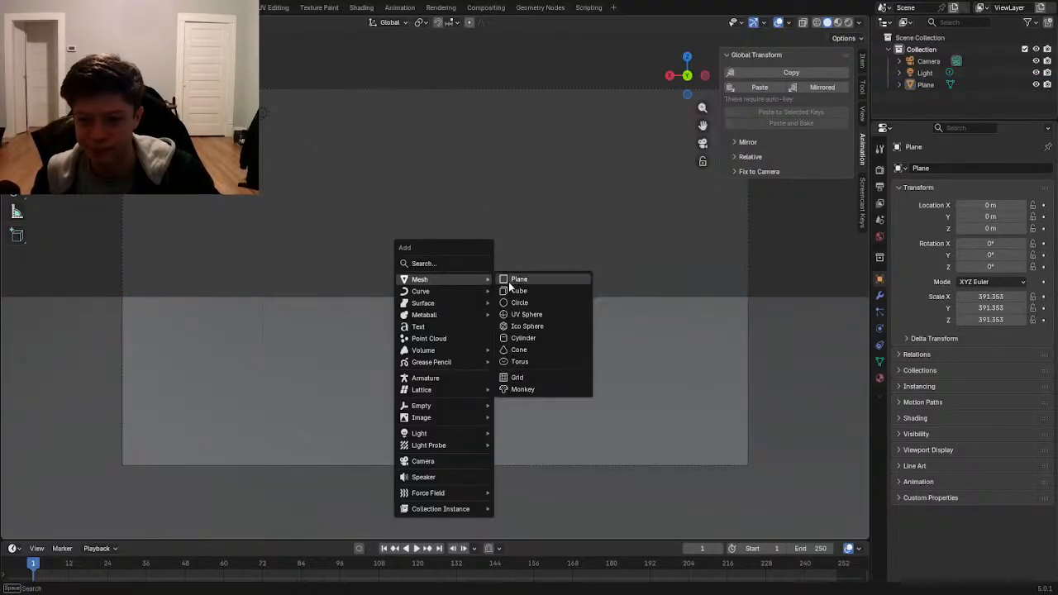
click(512, 279)
text(rx90)
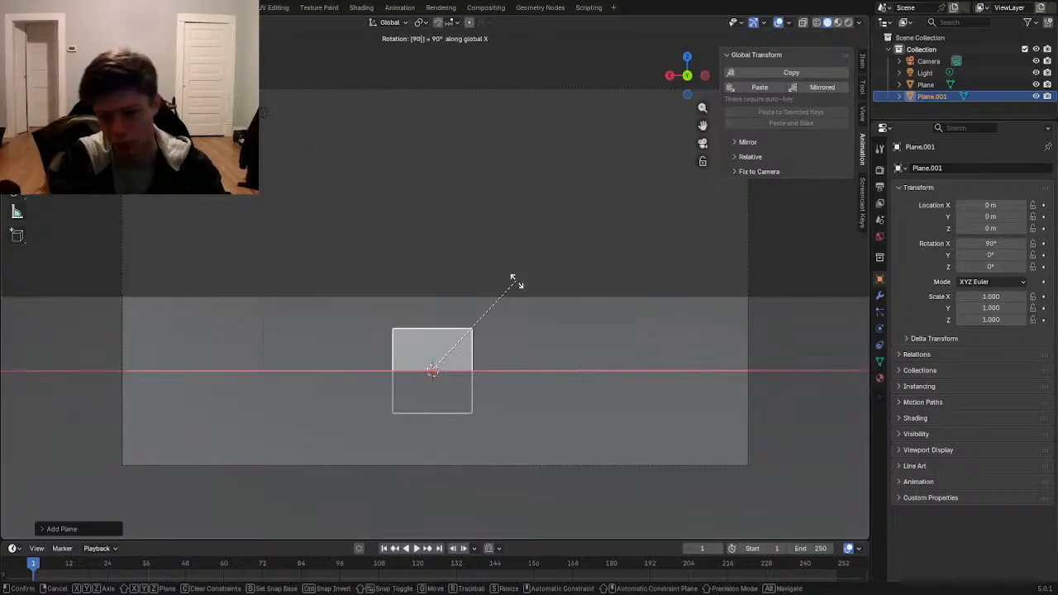
key(Return)
- Move the upright plane away from the camera to about Y -14.7 m and raise it to about Z 1.19 m
key(g)
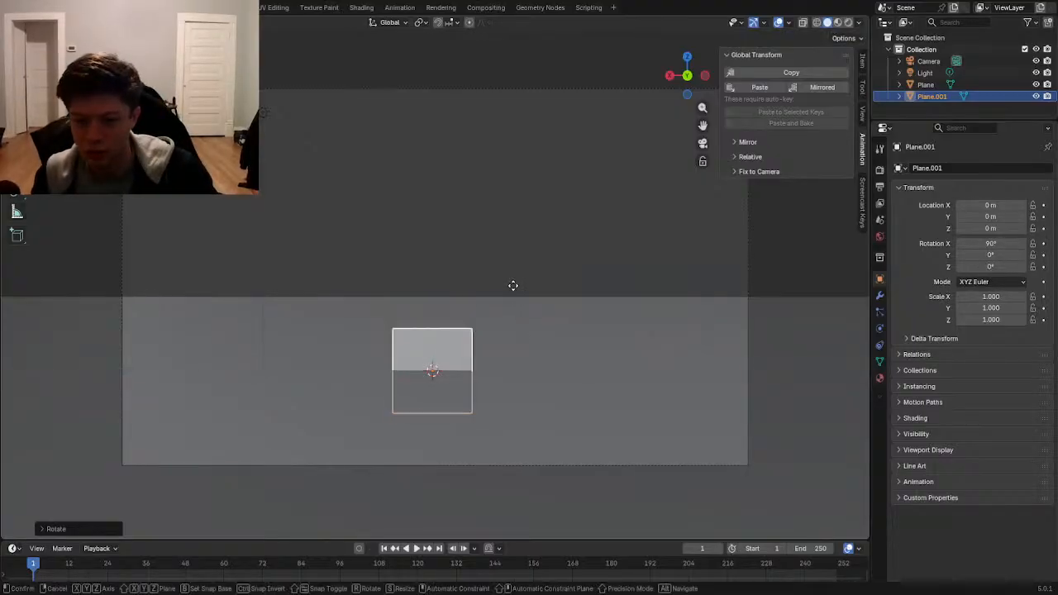
key(y)
key(z)
click(501, 268)
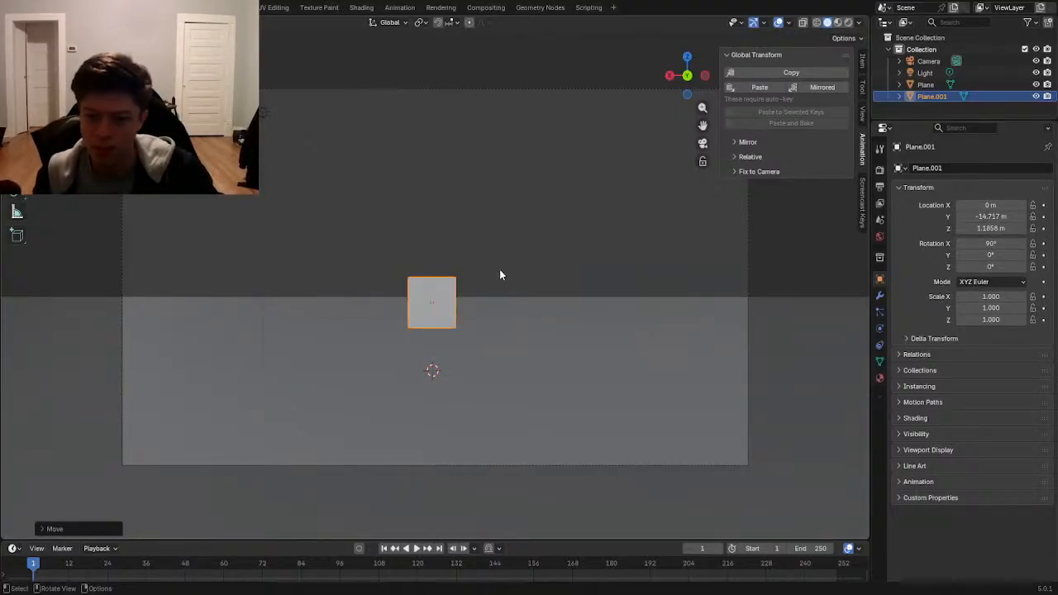
- In Edit Mode, raise the upright plane's top edge along Z to make a taller wall
key(Tab)
scroll(471, 289, up, 2)
click(452, 285)
scroll(452, 299, down, 2)
key(g)
key(z)
click(450, 229)
- Lower the wall's bottom edge slightly along Z and raise its top edge further toward the top of the camera frame
click(443, 333)
key(g)
key(z)
click(443, 349)
click(435, 209)
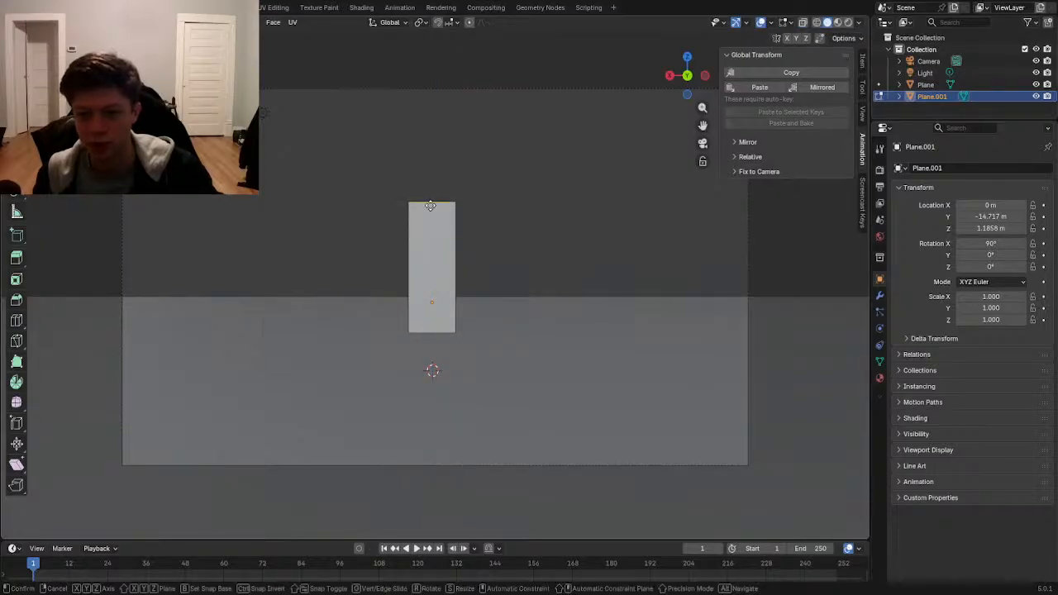
key(g)
key(z)
click(437, 139)
- Widen the back wall by moving its right vertical edge about 14 m along X, past the camera frame
click(462, 234)
key(g)
key(x)
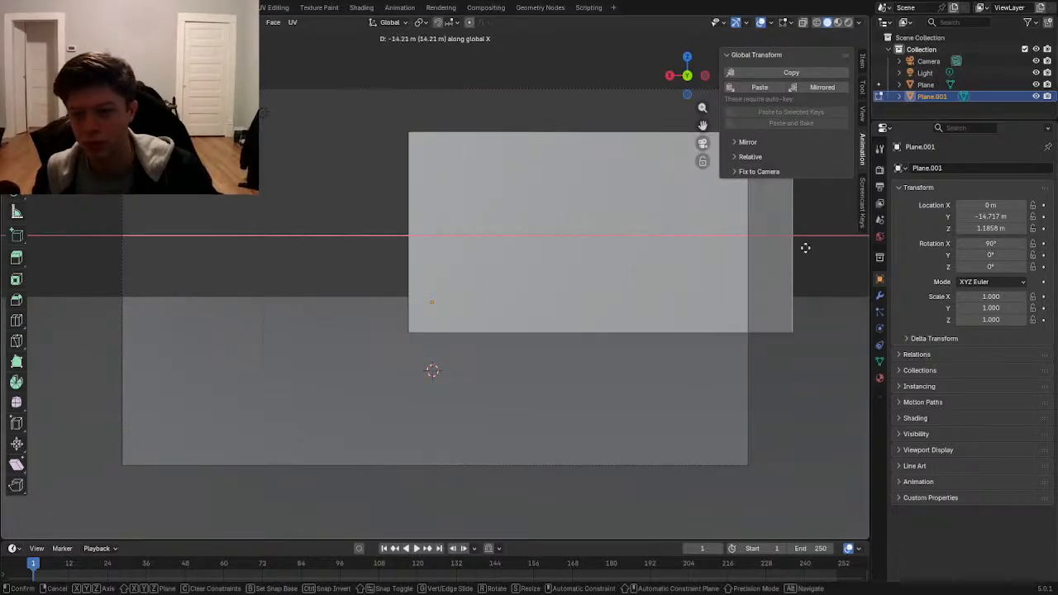
- Extrude the back wall's left vertical edge and shift the new edge outward along X
click(387, 268)
key(e)
click(457, 278)
key(g)
key(x)
click(354, 298)
- Move the extruded edge along Y toward the camera and adjust it along X to form an angled side wall
middle_drag(354, 299, 421, 270)
scroll(491, 270, down, 5)
key(g)
key(y)
click(461, 286)
key(g)
key(x)
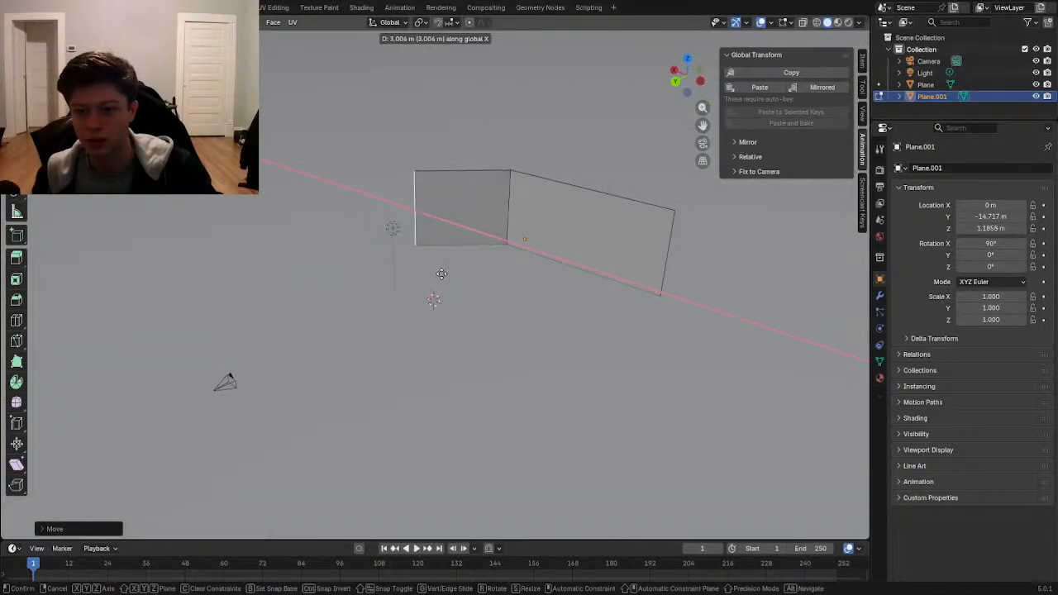
click(438, 279)
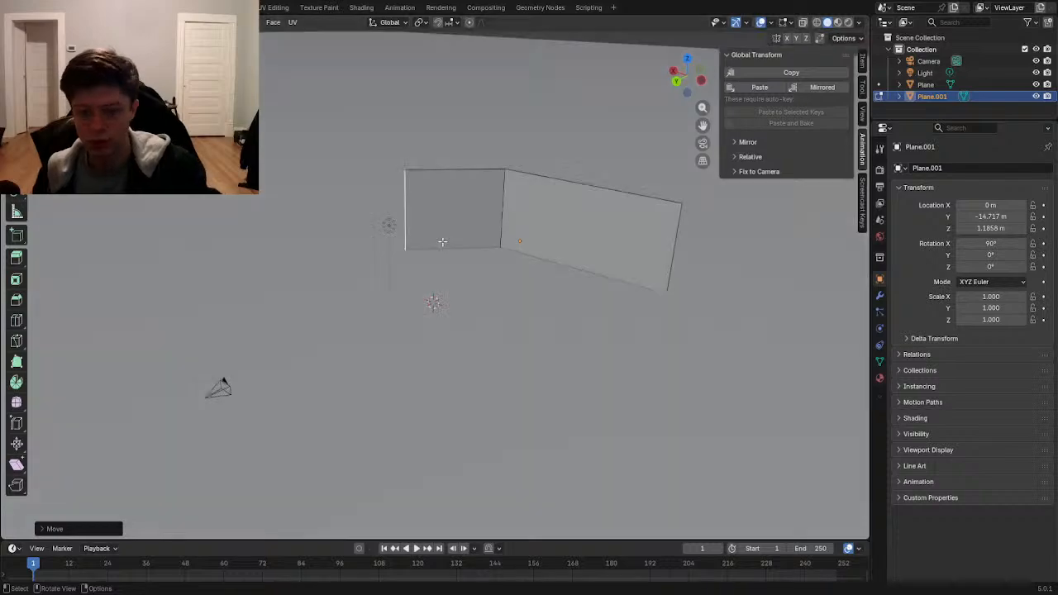
- Try to extrude the side wall's free edge and reposition it along X and Y in camera view
key(KP_0)
key(e)
click(445, 250)
key(g)
key(x)
right_click(363, 251)
key(g)
key(y)
right_click(354, 254)
key(g)
key(y)
right_click(299, 237)
key(g)
key(x)
right_click(142, 203)
key(e)
key(y)
right_click(157, 202)
- Extrude the side wall's free vertical edge along Y toward the camera, and leave Edit Mode
middle_drag(314, 210, 470, 255)
key(e)
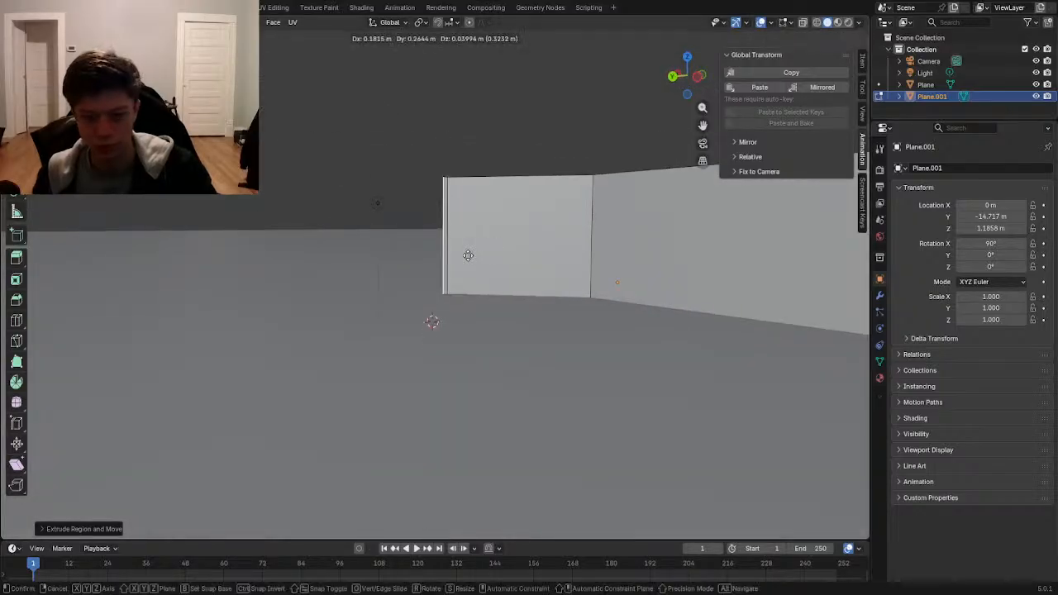
key(y)
click(330, 292)
key(Tab)
click(409, 146)
- Select the wall object and scale it along X to about 0.73
middle_drag(478, 253, 470, 301)
click(469, 306)
scroll(546, 311, down, 3)
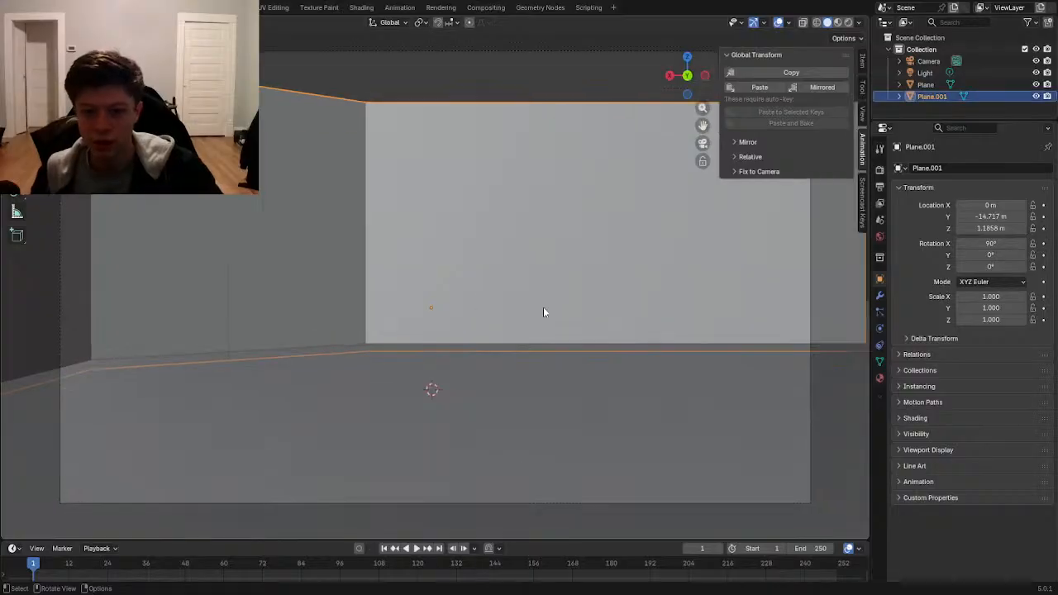
key(s)
key(x)
click(554, 297)
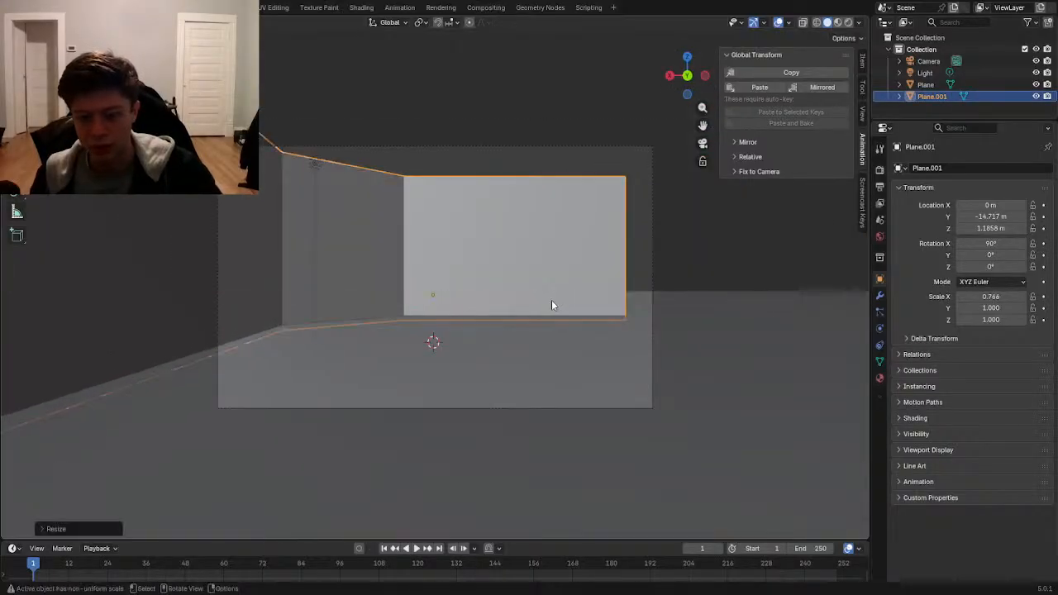
scroll(575, 314, down, 1)
key(s)
key(x)
click(590, 272)
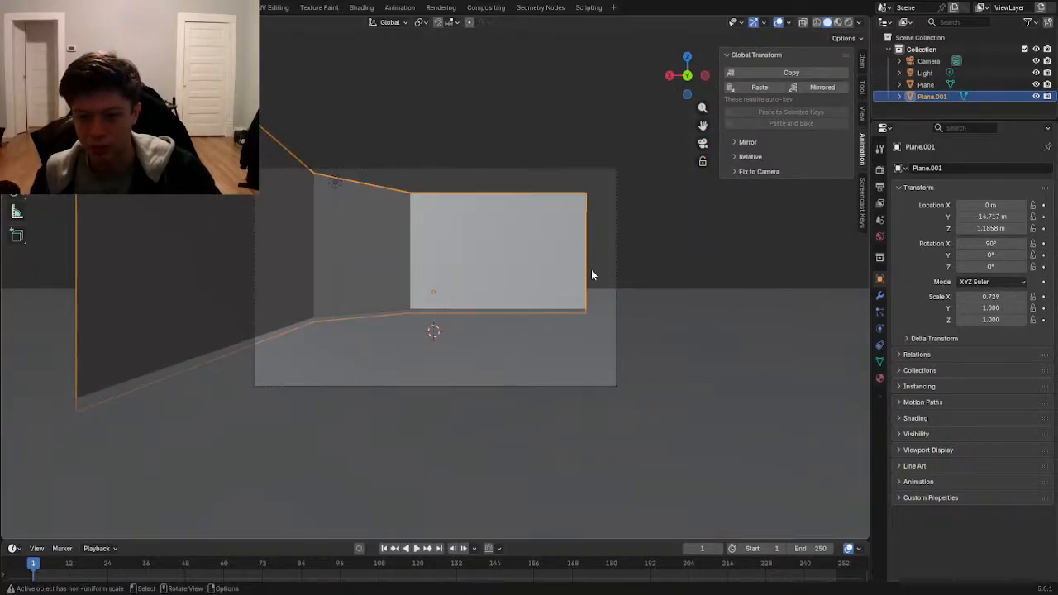
- Move the back wall's right vertical edge outward along X past the camera frame, and leave Edit Mode
key(Tab)
key(g)
key(x)
click(613, 276)
scroll(437, 251, up, 3)
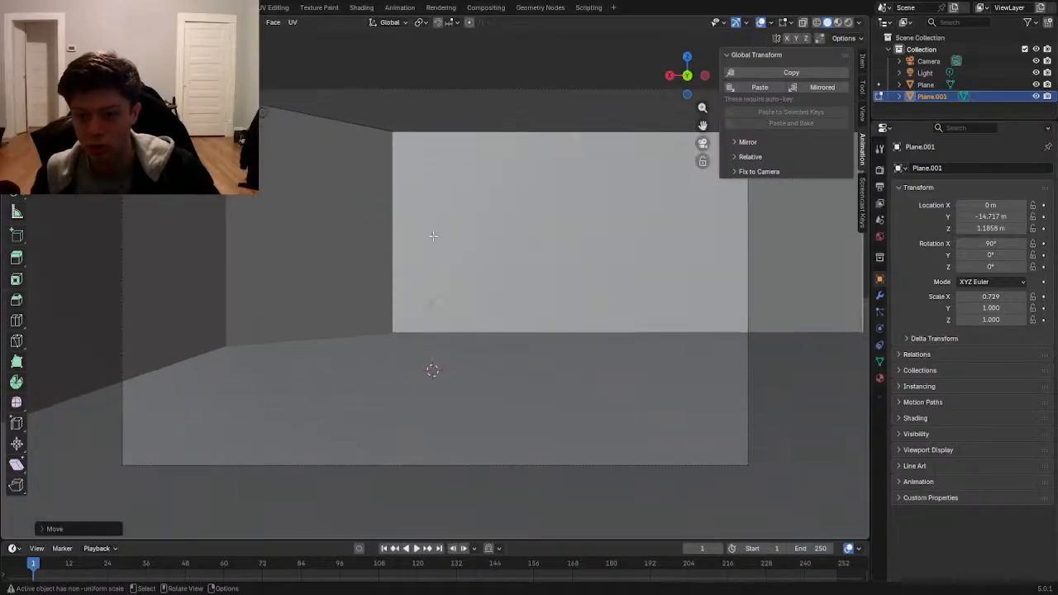
key(Tab)
- Duplicate the floor plane straight up along Z above the walls as a ceiling, and reselect the floor
key(shift+d)
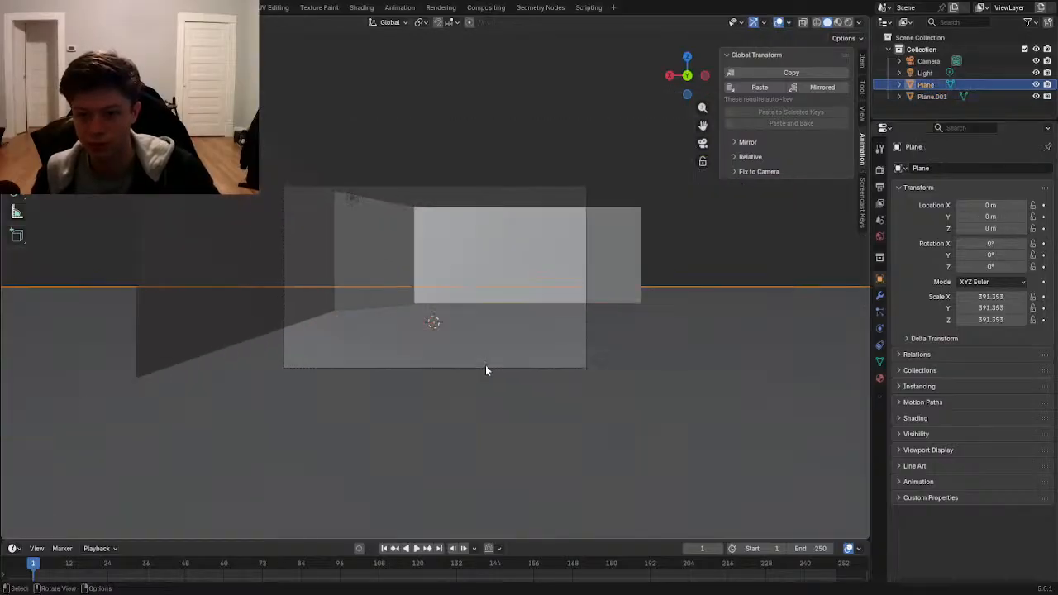
key(z)
click(469, 237)
click(660, 285)
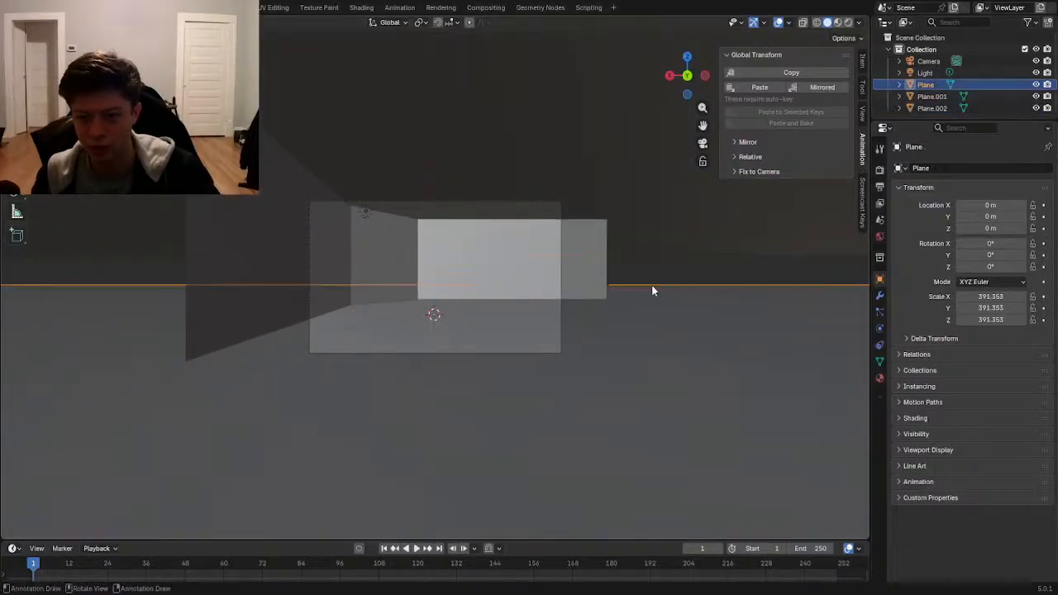
- Select the camera and raise it along Z by a little over 1 m
scroll(611, 287, up, 3)
click(743, 269)
scroll(565, 335, up, 2)
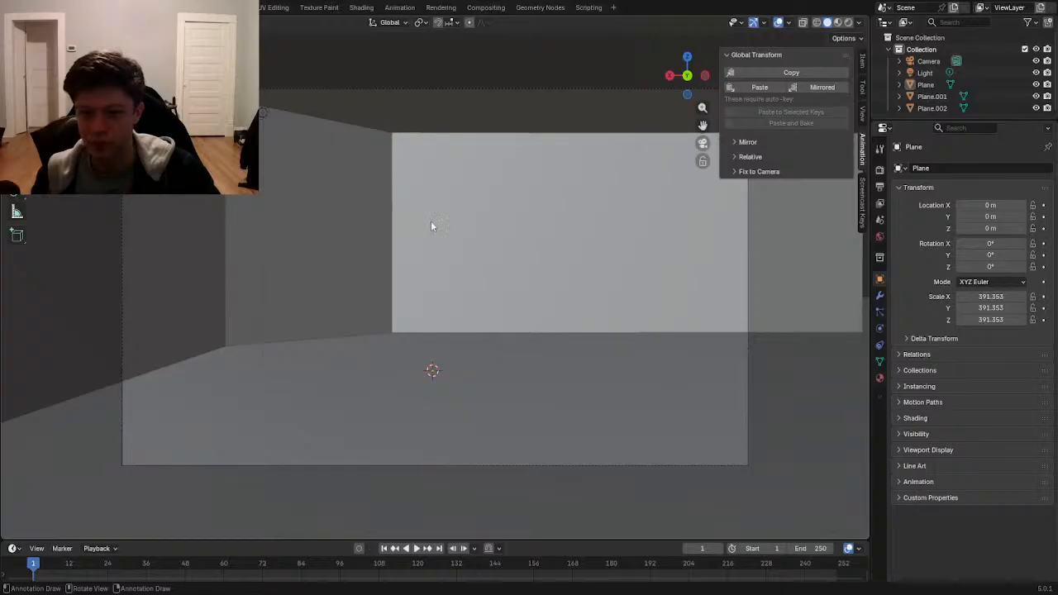
click(611, 464)
key(g)
key(z)
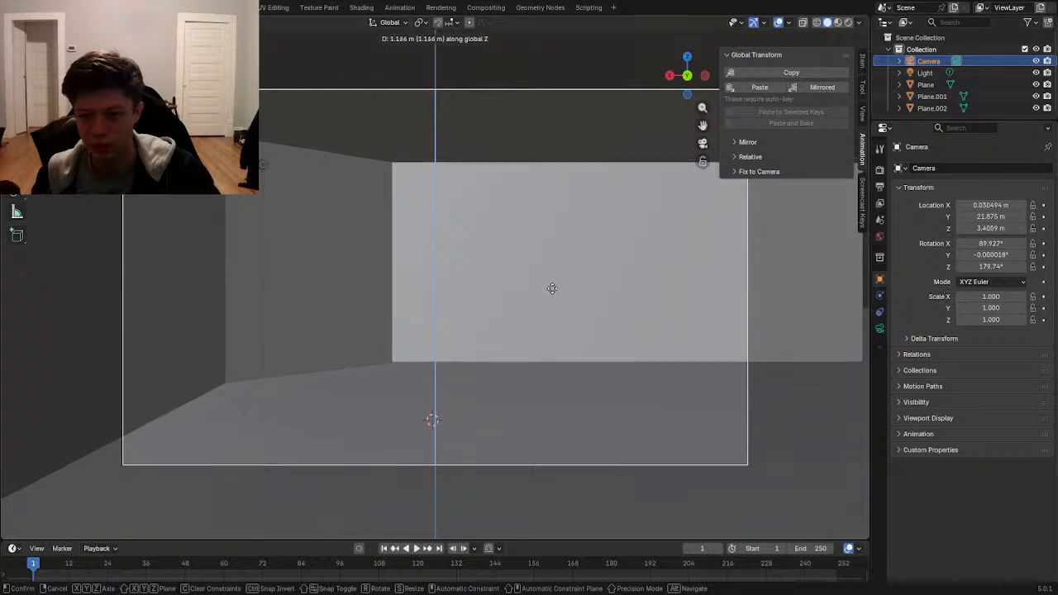
click(562, 330)
- Raise the camera further along Z in small moves to a Z location of about 3.79 m
key(g)
key(z)
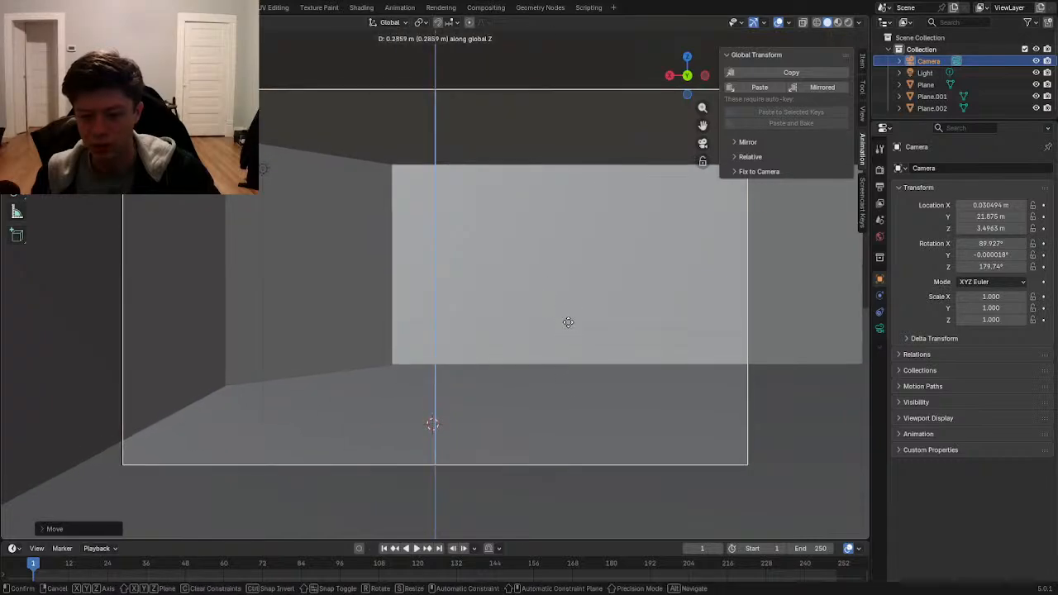
click(570, 296)
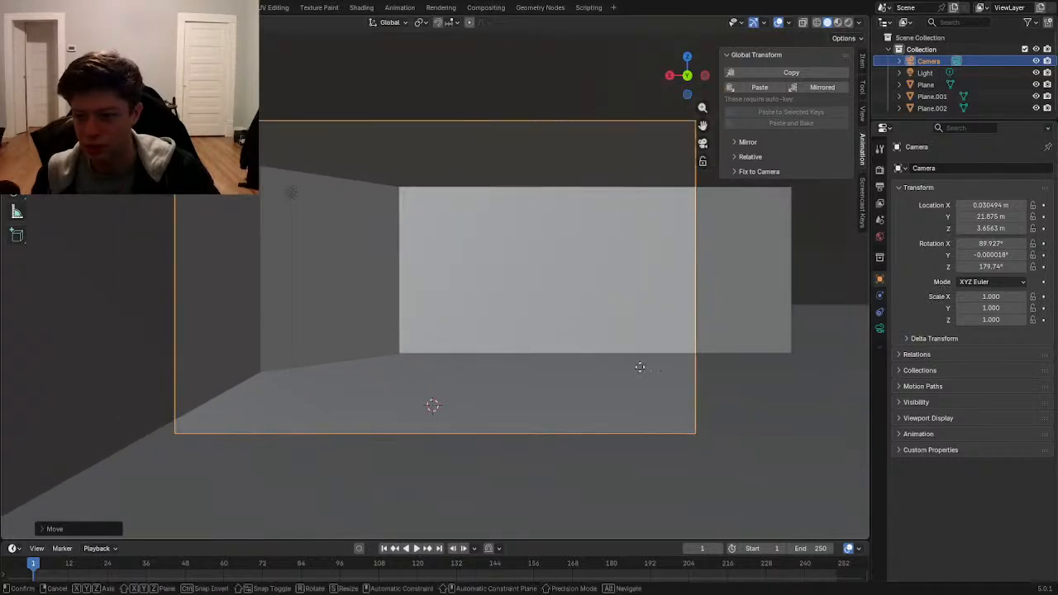
key(g)
key(z)
click(652, 382)
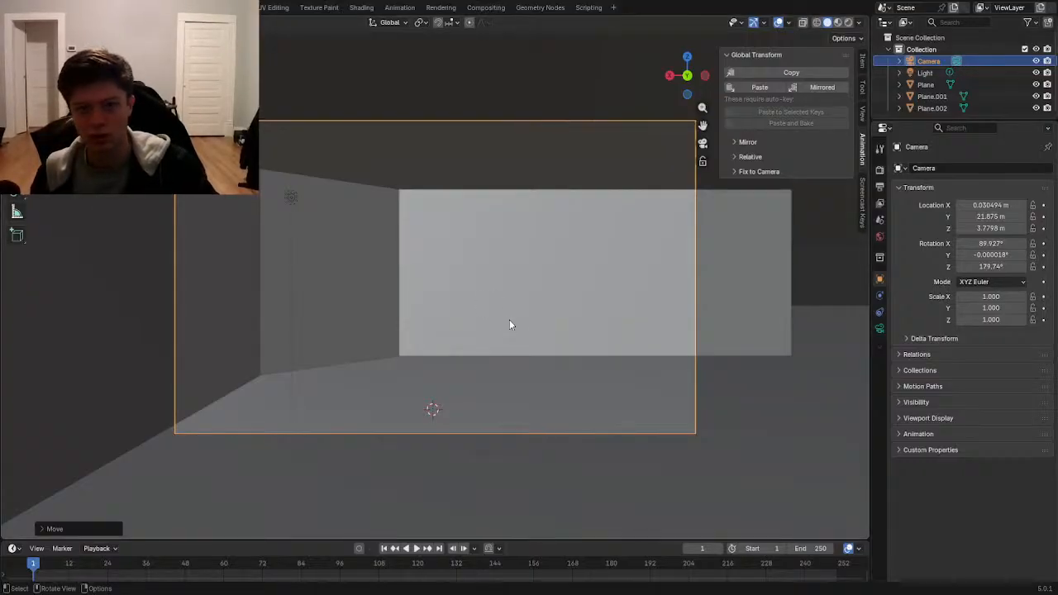
key(alt+a)
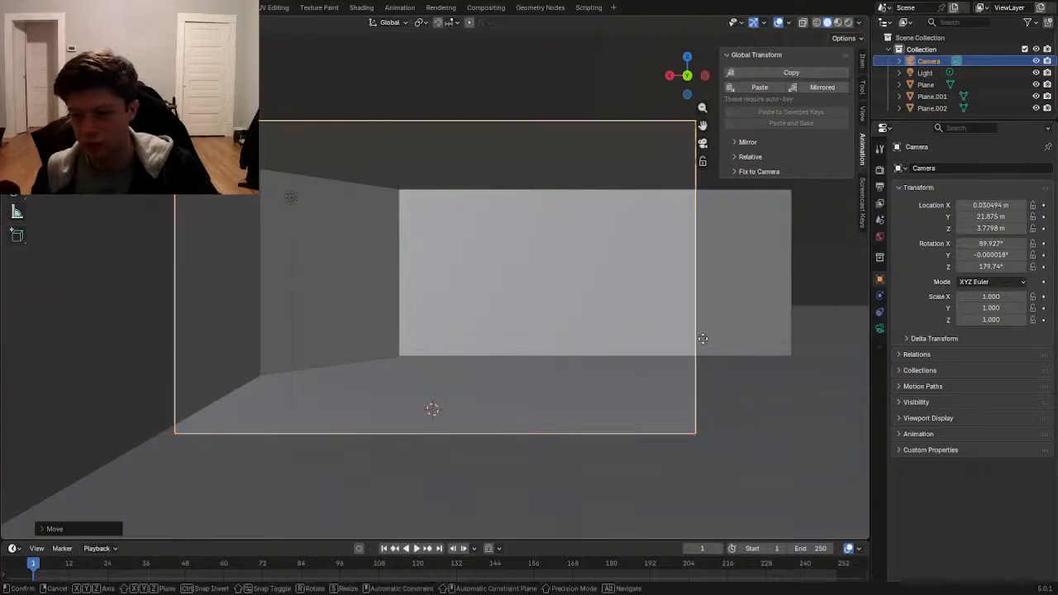
click(694, 344)
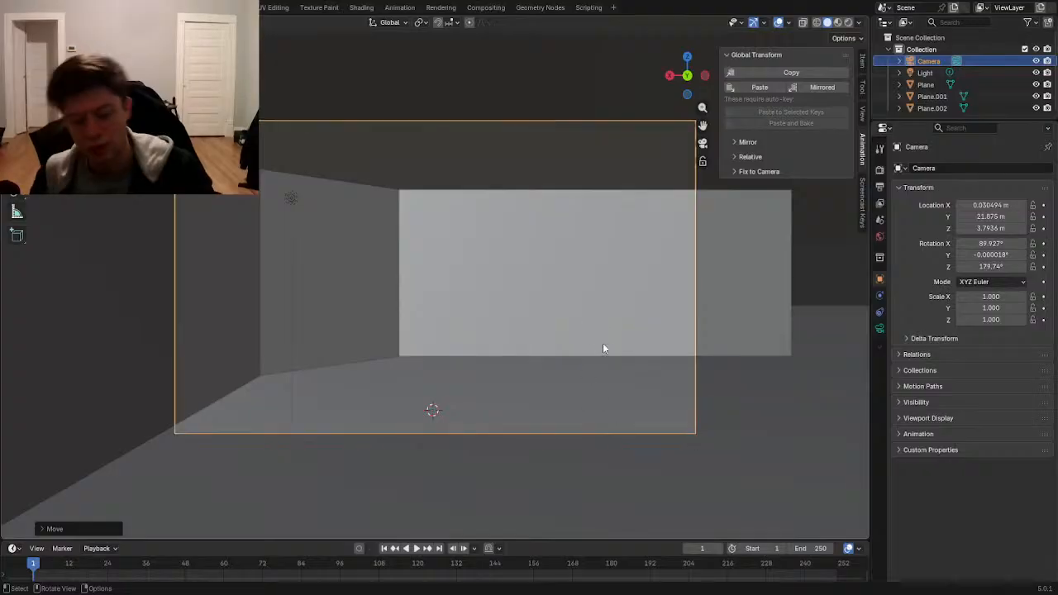
- Lower the camera along Z to about 2.92 m, deselect it, and save the file
key(g)
key(z)
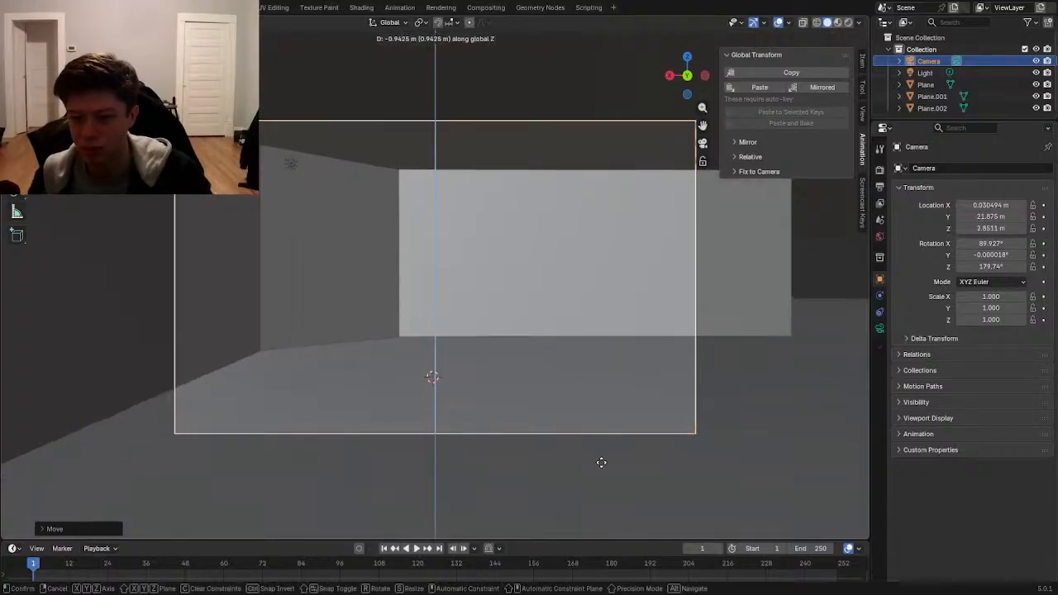
click(618, 422)
click(807, 294)
key(ctrl+s)
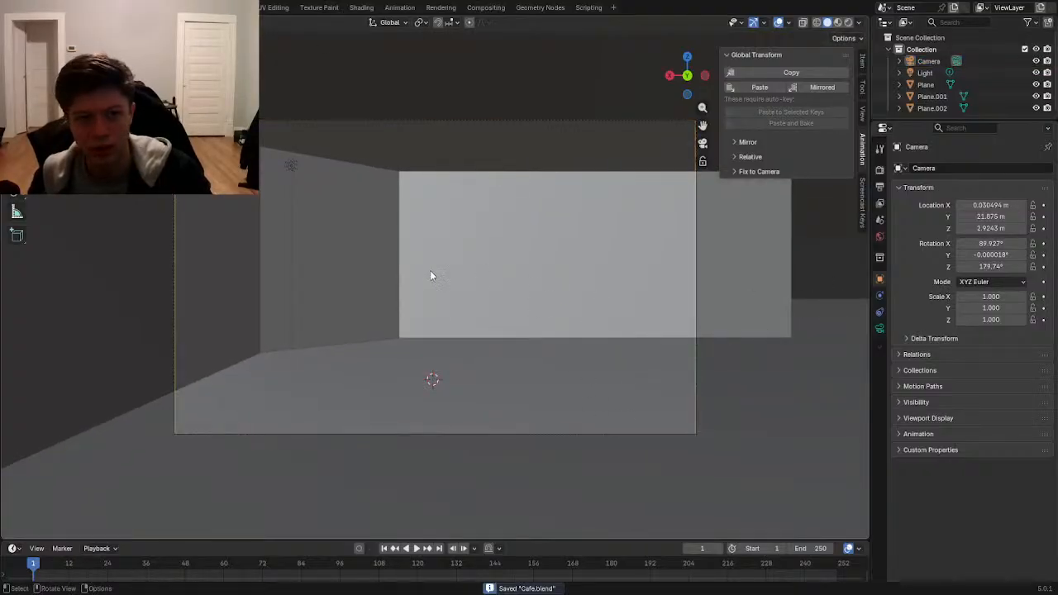
- Add a cube at the scene centre and slide it along Y
key(shift+a)
click(498, 281)
key(g)
key(x)
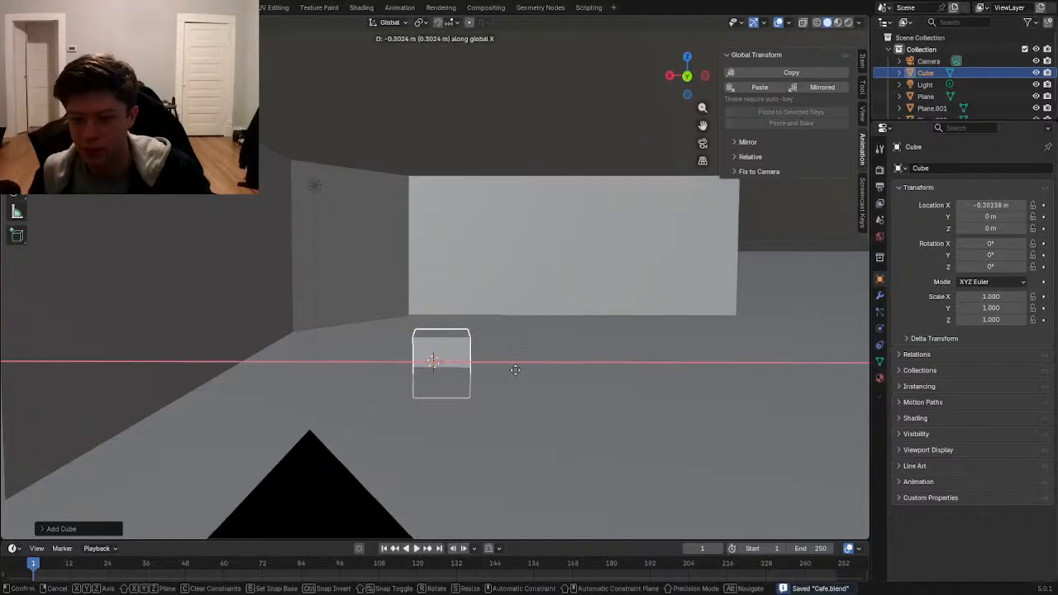
key(y)
click(496, 409)
middle_drag(496, 409, 432, 394)
- Stretch the cube along Y to a scale of about 9.0 and move it along Y to about 6.95 m
key(s)
key(y)
click(19, 350)
key(g)
key(x)
right_click(341, 431)
key(g)
key(y)
click(181, 438)
- In Edit Mode, add a loop cut across the long block near its far end and select the short side face there
key(Tab)
key(ctrl+r)
click(323, 352)
click(581, 337)
key(3)
click(474, 352)
key(h)
key(2)
key(ctrl+z)
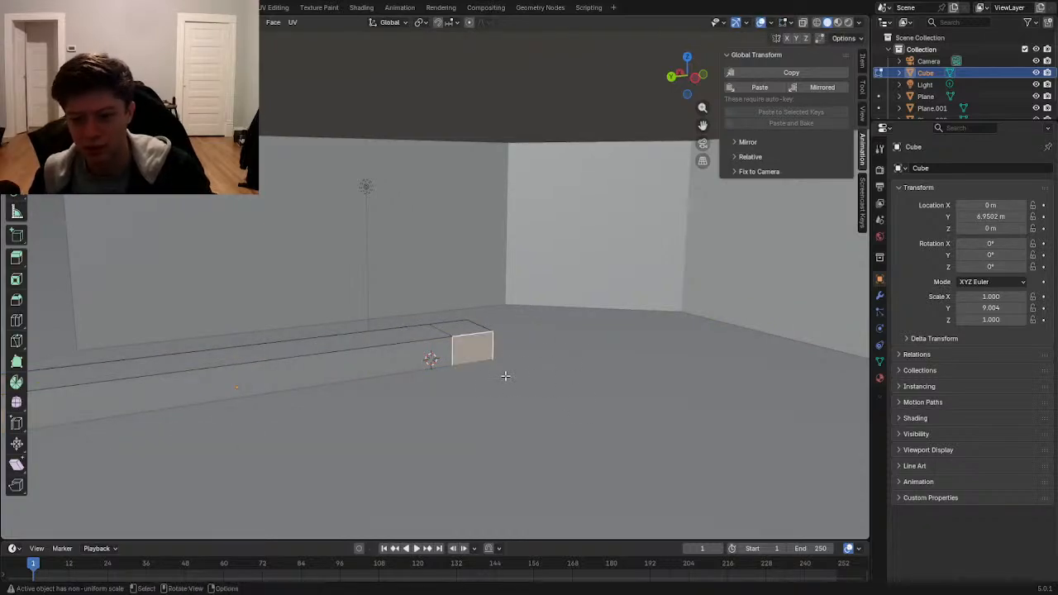
- Extrude the short side face along X by more than 7 m to form an L-shaped counter, and leave Edit Mode
key(g)
key(x)
right_click(482, 379)
key(e)
right_click(471, 383)
key(g)
key(x)
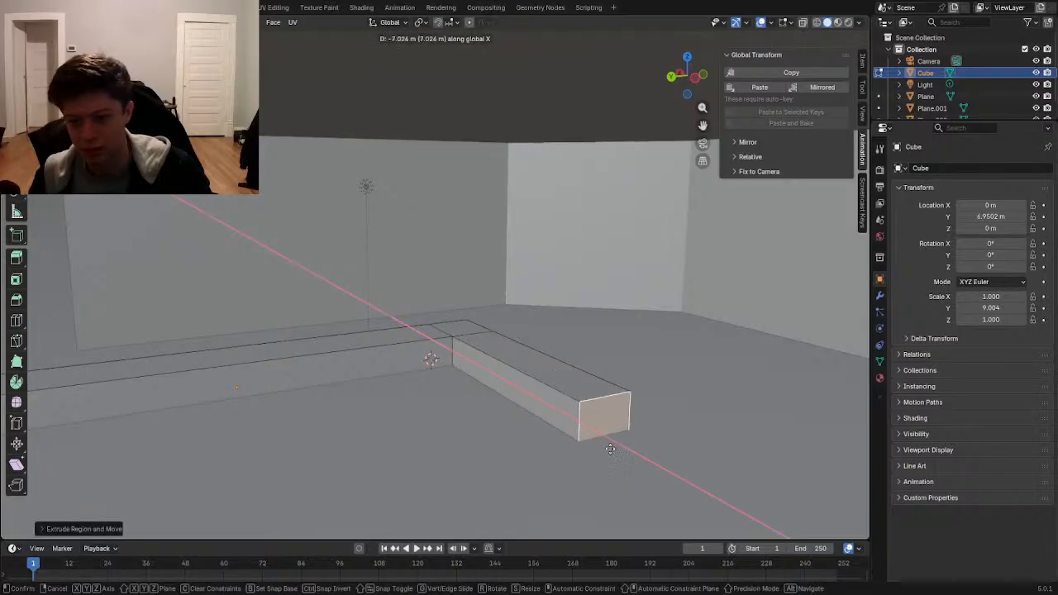
click(653, 470)
key(Tab)
- In camera view, move the L-shaped counter along X to about -3.27 m and raise it along Z
middle_drag(522, 390, 547, 385)
key(KP_0)
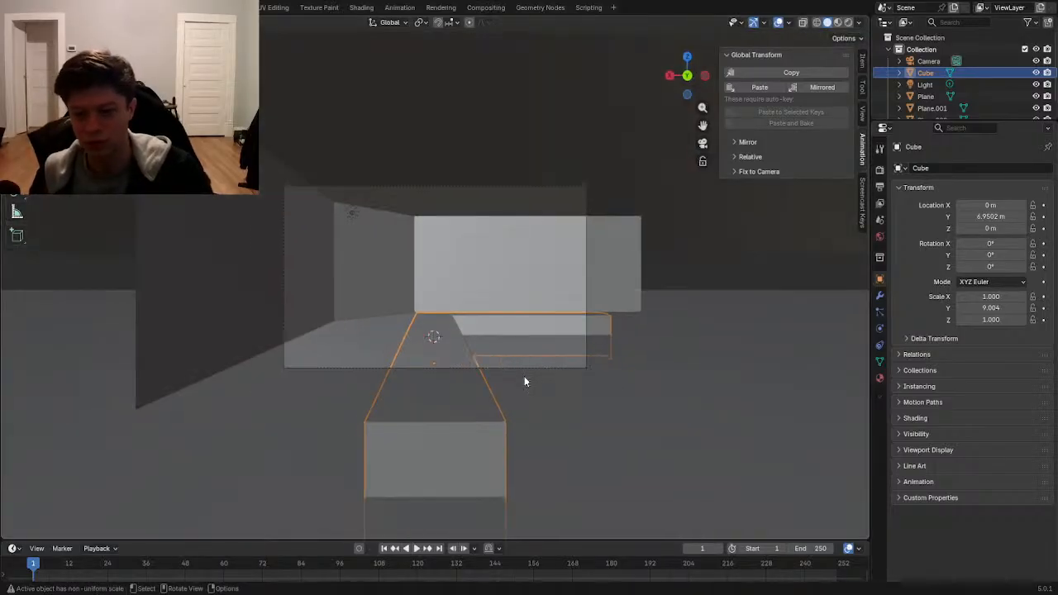
scroll(506, 386, up, 2)
key(g)
key(x)
click(658, 348)
key(g)
key(z)
click(660, 317)
- Scale the counter along Z to about 1.37 and adjust its Z location to about 0.79 m
key(s)
key(z)
click(682, 321)
key(g)
key(z)
click(684, 350)
key(s)
key(z)
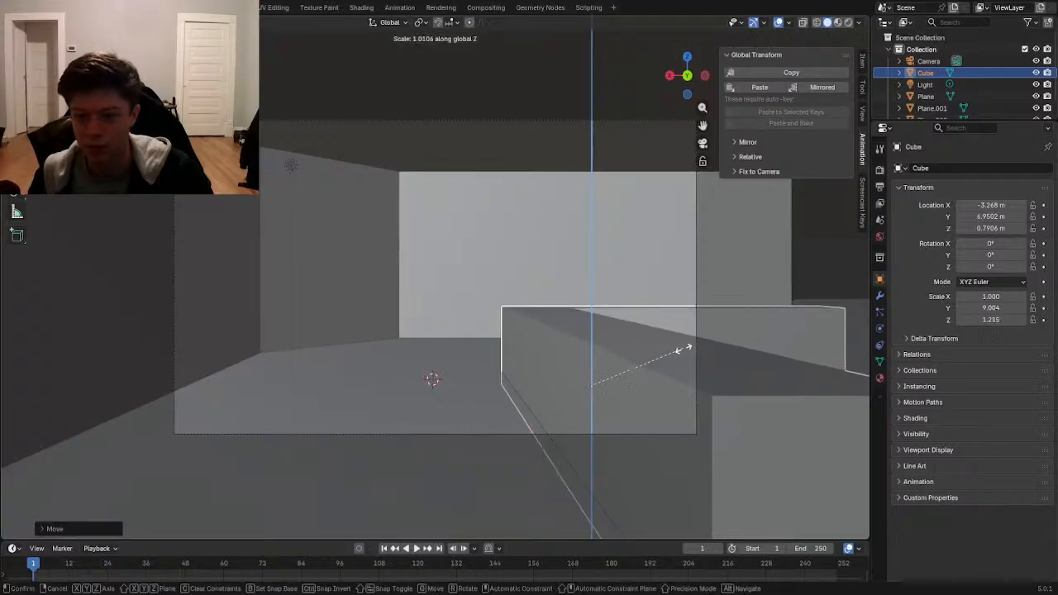
click(698, 352)
- Move the counter to about 9.14 m along Y and -3.11 m along X, deselect it, and save the file
key(g)
key(z)
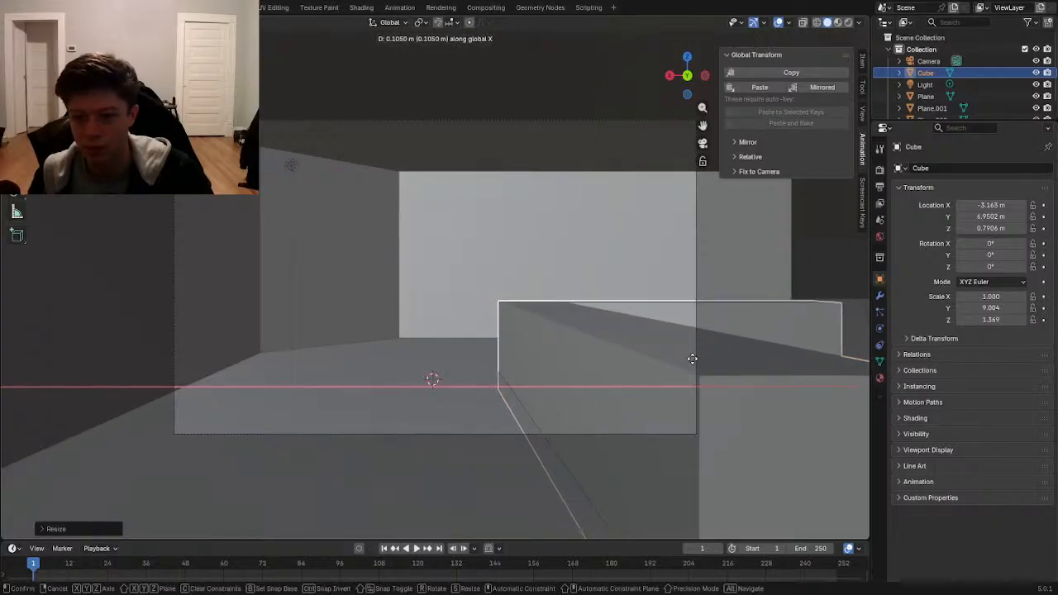
key(y)
click(704, 402)
key(g)
key(x)
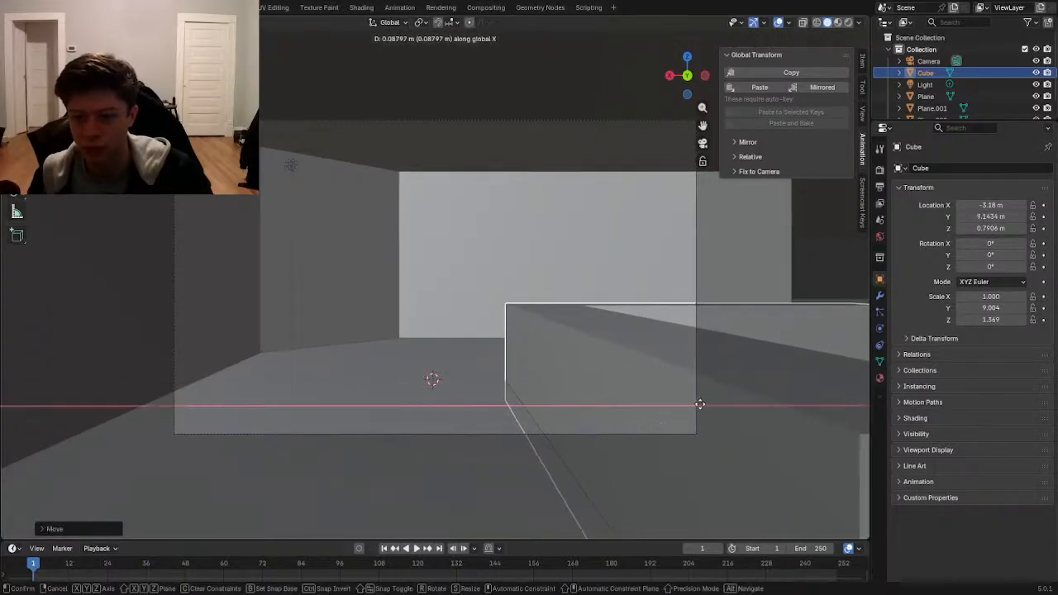
click(694, 404)
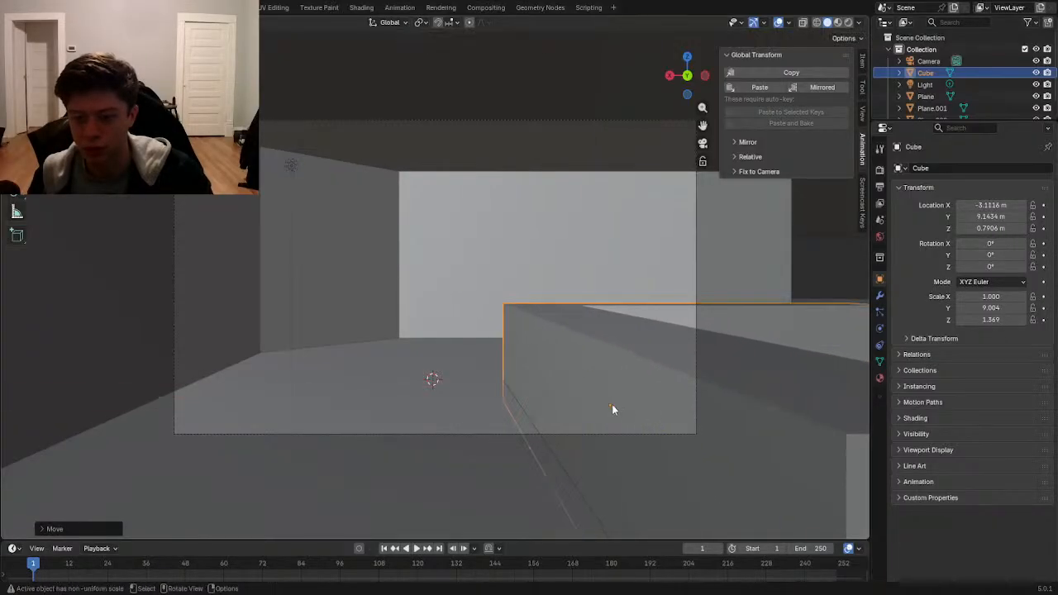
click(591, 251)
key(ctrl+s)
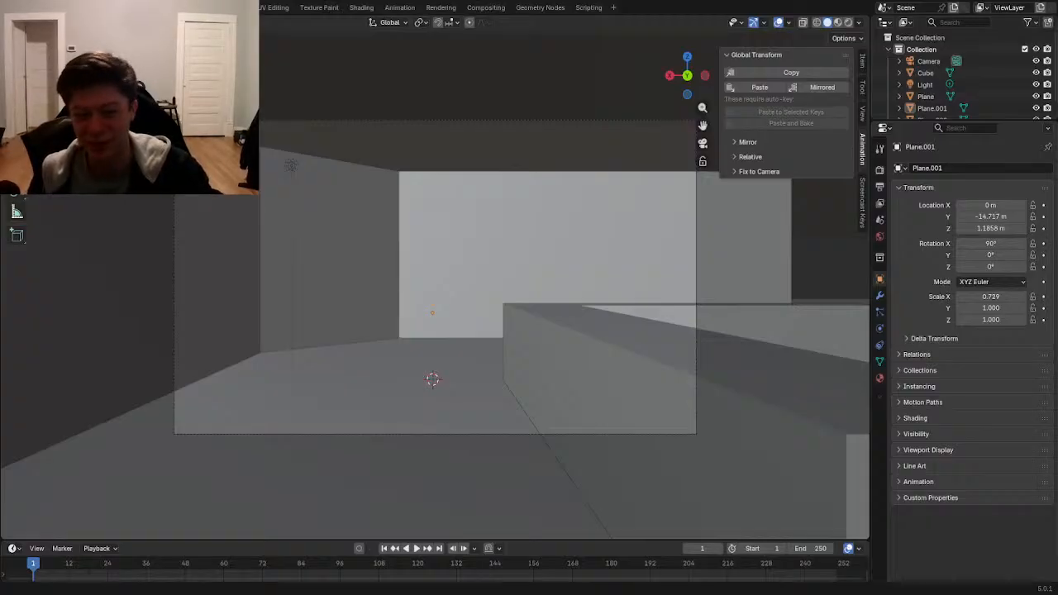
- Reselect the counter and refine its height and vertical position along Z
click(747, 411)
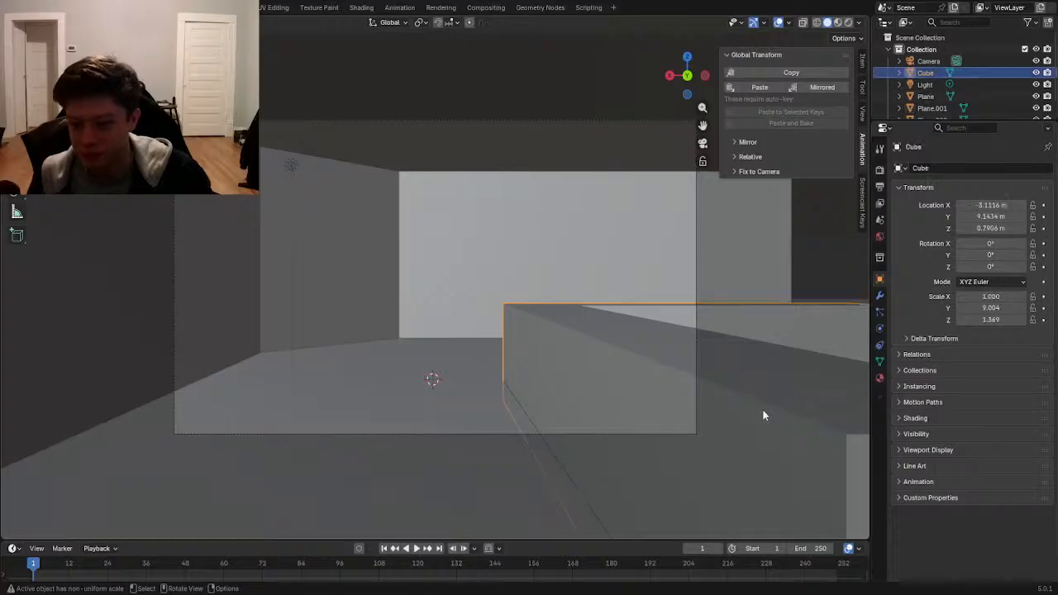
key(s)
key(z)
click(765, 395)
key(g)
key(z)
click(785, 343)
- Add a second cube at the scene centre and raise it along Z to about 1.70 m
middle_drag(786, 346, 705, 333)
scroll(715, 326, down, 6)
click(731, 237)
key(shift+a)
mouse_move(728, 239)
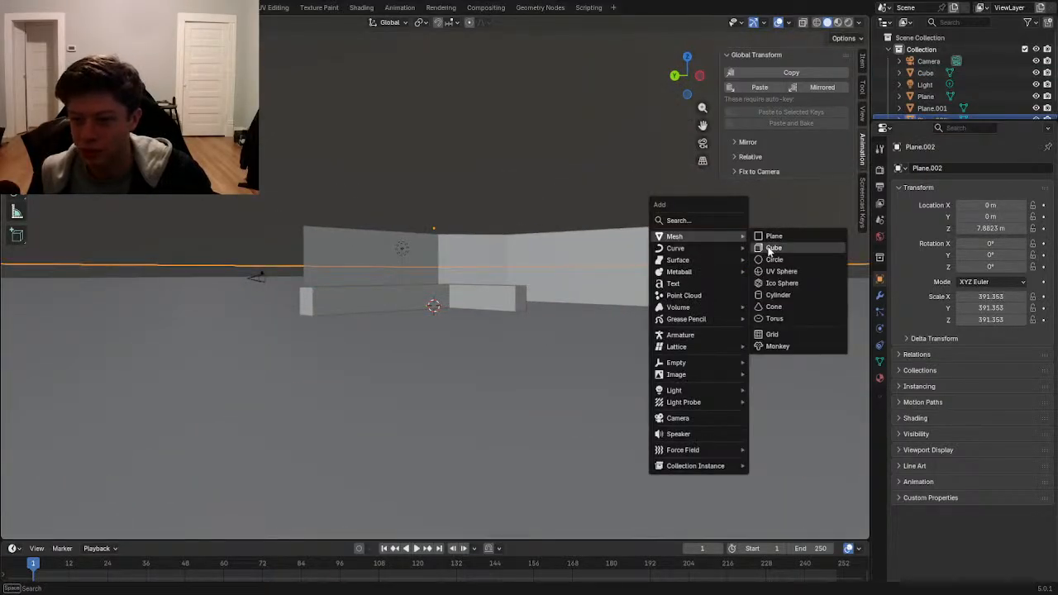
click(772, 248)
scroll(461, 289, up, 5)
middle_drag(464, 286, 510, 333)
scroll(495, 341, up, 2)
key(g)
key(z)
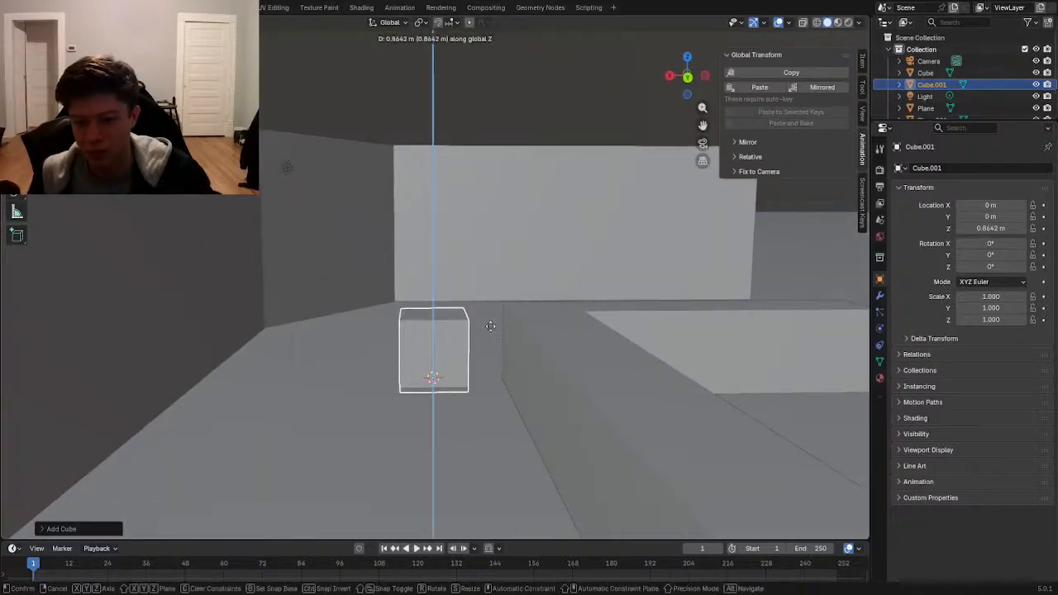
click(494, 308)
- In Edit Mode, lower the new cube's top edge nearest the counter along Z by about 1.5 m to make a slope
key(Tab)
scroll(491, 297, up, 4)
key(2)
click(490, 288)
key(g)
key(z)
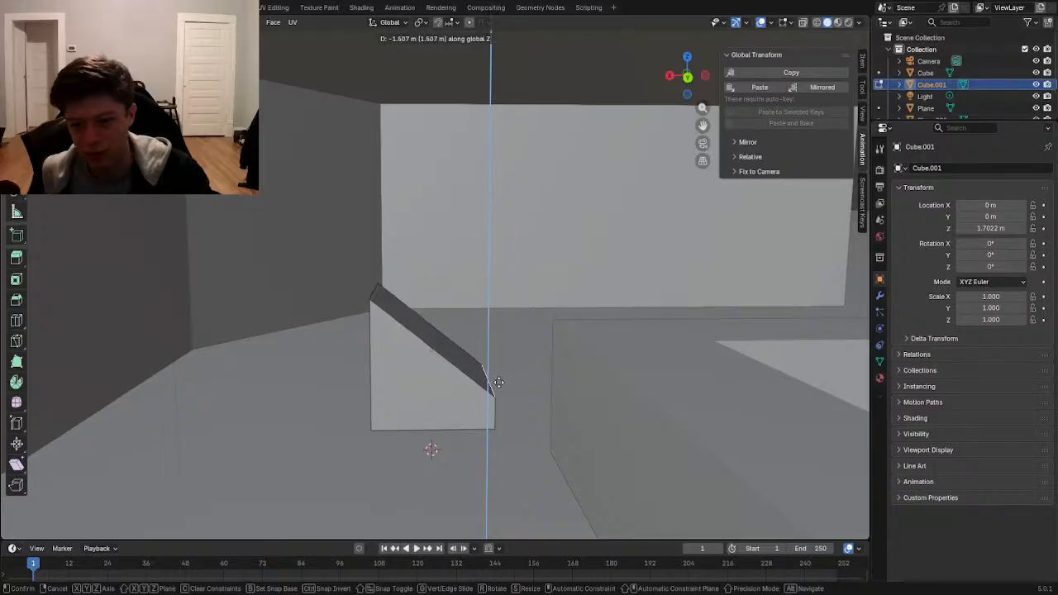
click(494, 387)
- Add a loop cut through the middle of the slope and move its top edge inward to shape a seat and backrest
key(ctrl+r)
click(432, 345)
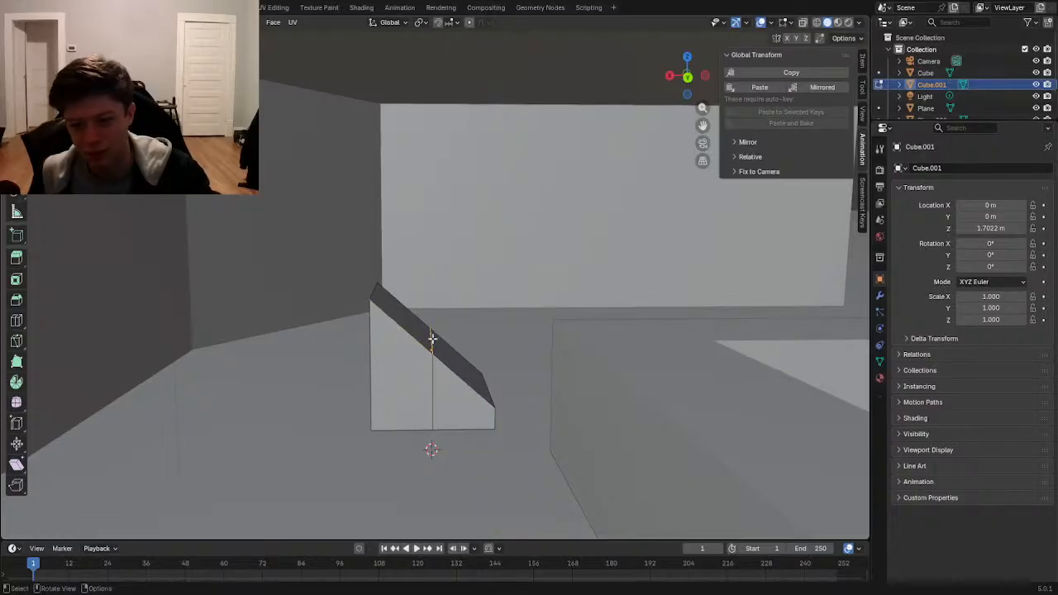
key(g)
key(z)
key(x)
click(468, 382)
key(Tab)
- Extrude the back of the seat outward to thicken the backrest, and return to Object Mode with the seat selected
key(Tab)
middle_drag(386, 345, 409, 347)
click(373, 348)
key(e)
click(404, 351)
key(Tab)
click(494, 375)
click(453, 397)
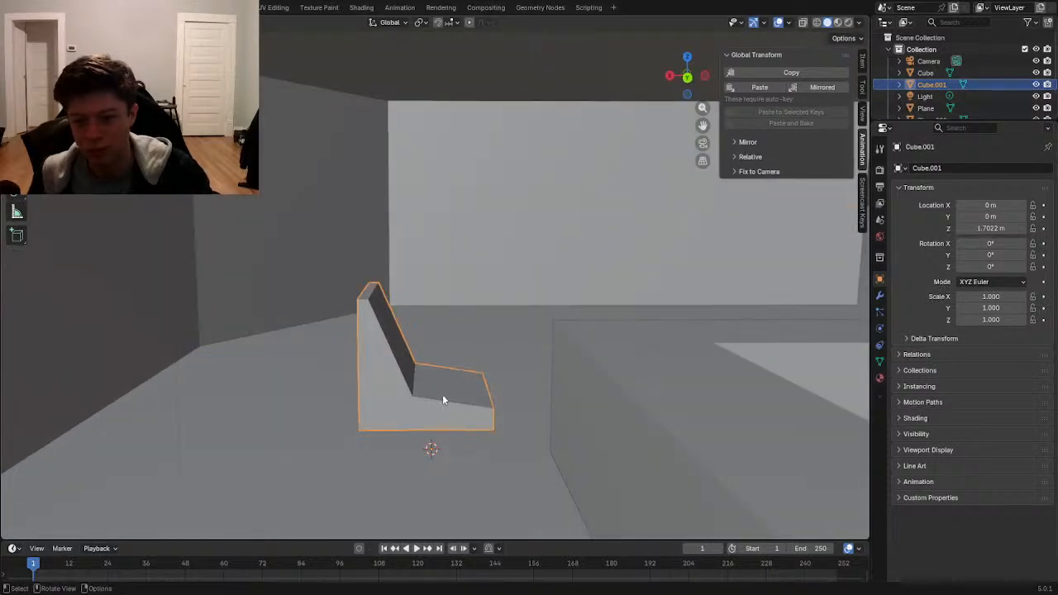
- Stretch the seat along Y to a scale of about 3.05 to make a bench
middle_drag(453, 396, 411, 390)
key(g)
key(x)
right_click(514, 350)
key(s)
key(y)
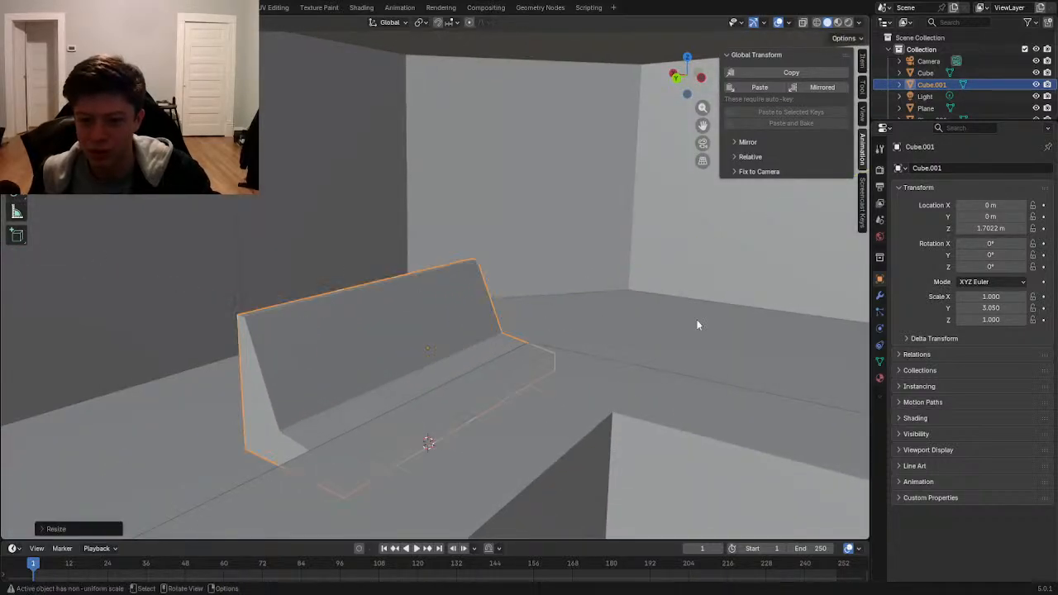
click(695, 319)
- Move the bench along Y to about -6.74 m and reposition it in camera view to about X -0.77 m, Z 1.84 m
middle_drag(307, 372, 351, 367)
key(g)
key(y)
click(379, 295)
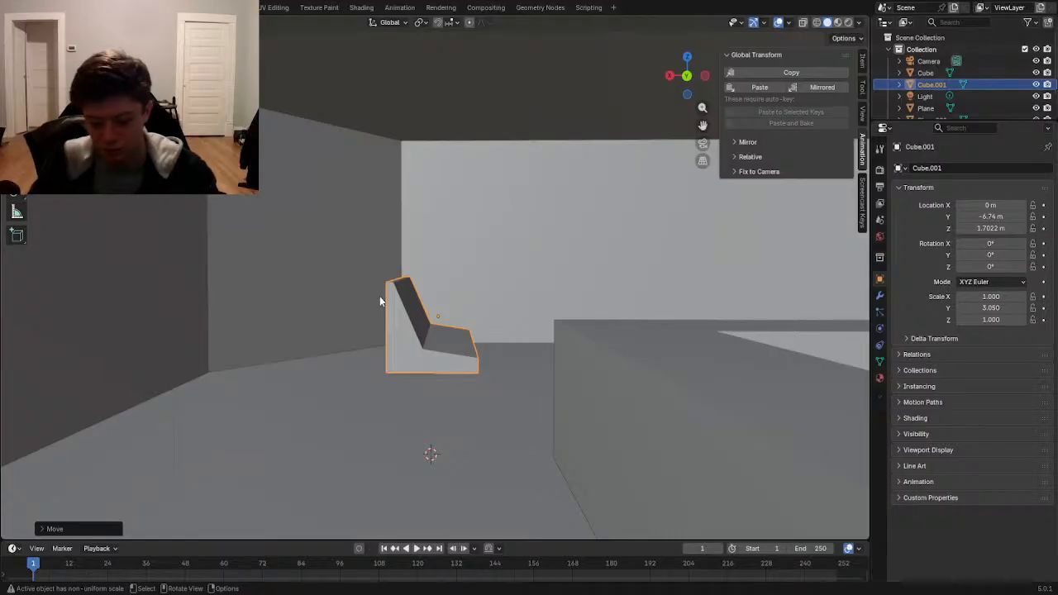
key(KP_0)
scroll(408, 339, up, 4)
key(g)
click(471, 343)
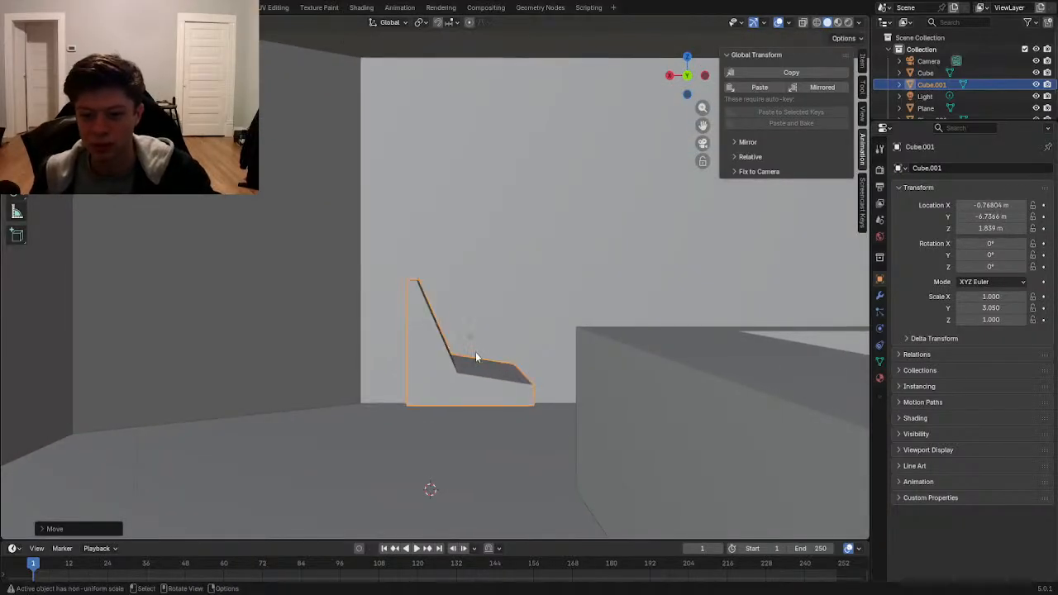
- Scale the bench down uniformly by about 0.85 and reposition it to about X -0.51 m, Z 1.91 m
scroll(476, 349, down, 2)
key(g)
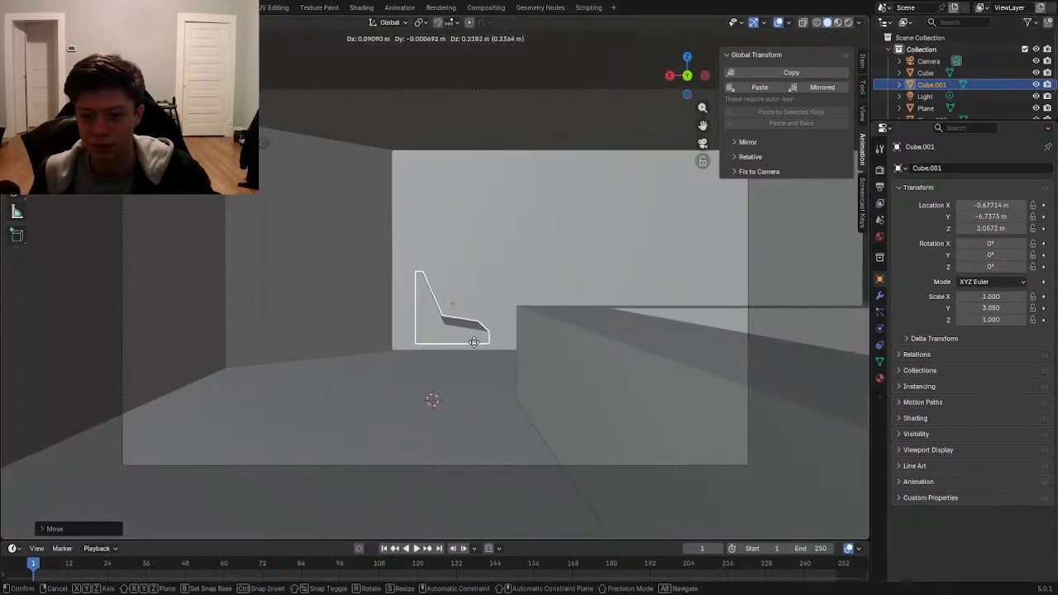
click(474, 346)
key(s)
click(583, 337)
key(g)
click(506, 324)
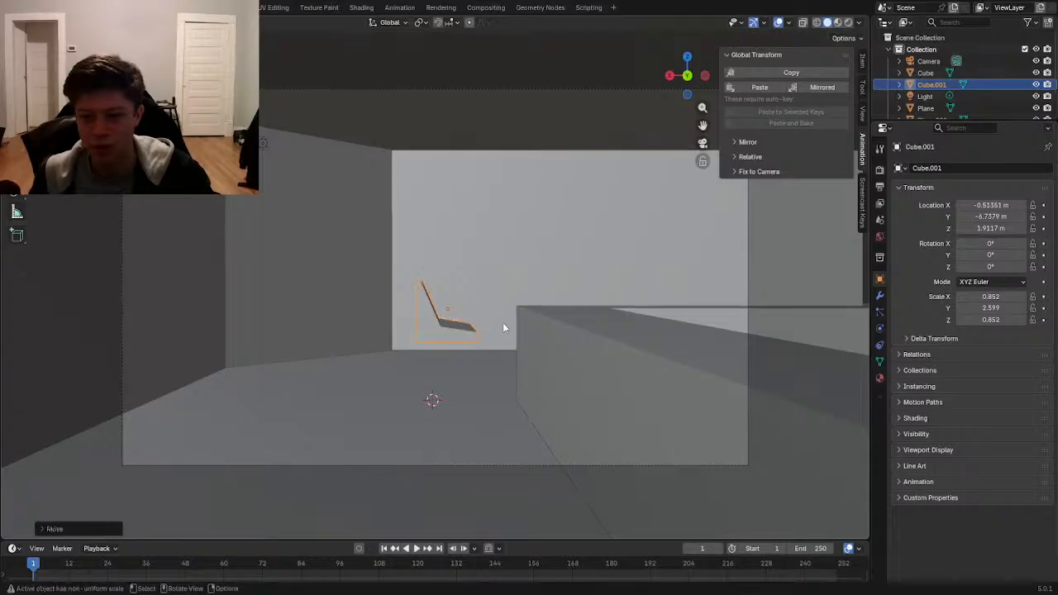
- Duplicate the bench in place and rotate the copy 90° about Y
key(shift+d)
key(r)
key(x)
key(9)
key(0)
key(y)
click(508, 332)
- Move the duplicated bench along X to about -2.99 m, opposite the first bench
key(g)
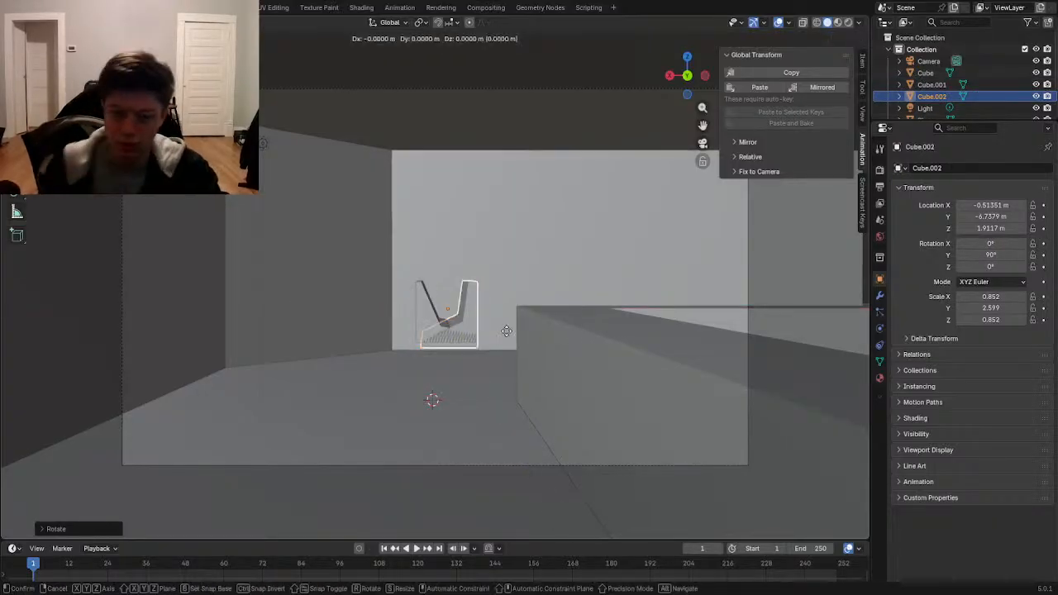
key(y)
right_click(587, 340)
key(g)
key(x)
click(648, 326)
key(g)
key(z)
click(665, 318)
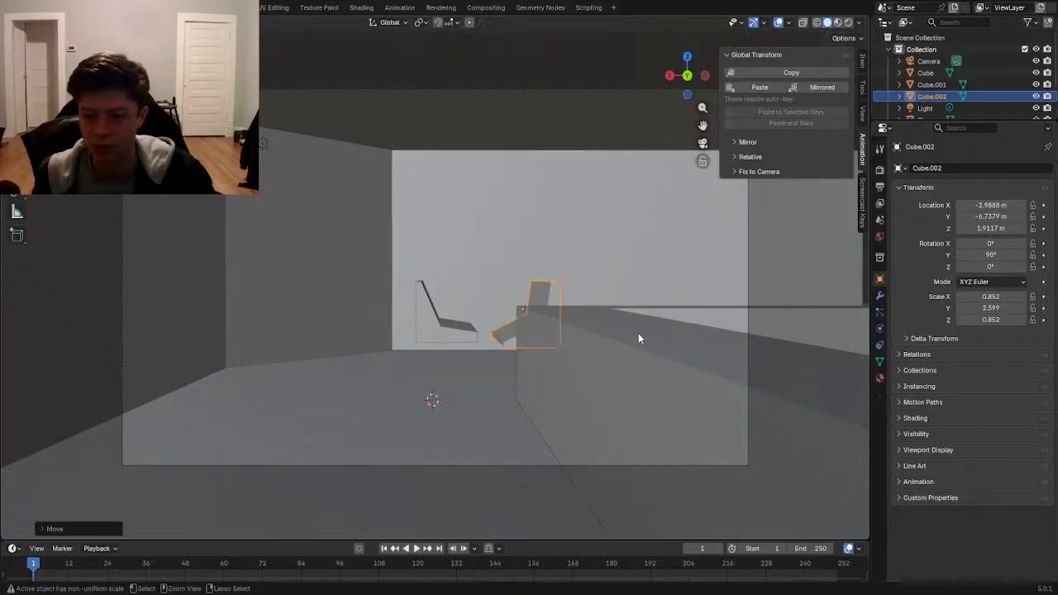
- Delete the rotated bench copy, duplicate the original bench in place and mirror the duplicate with an X scale of -1
key(x)
click(496, 324)
click(458, 326)
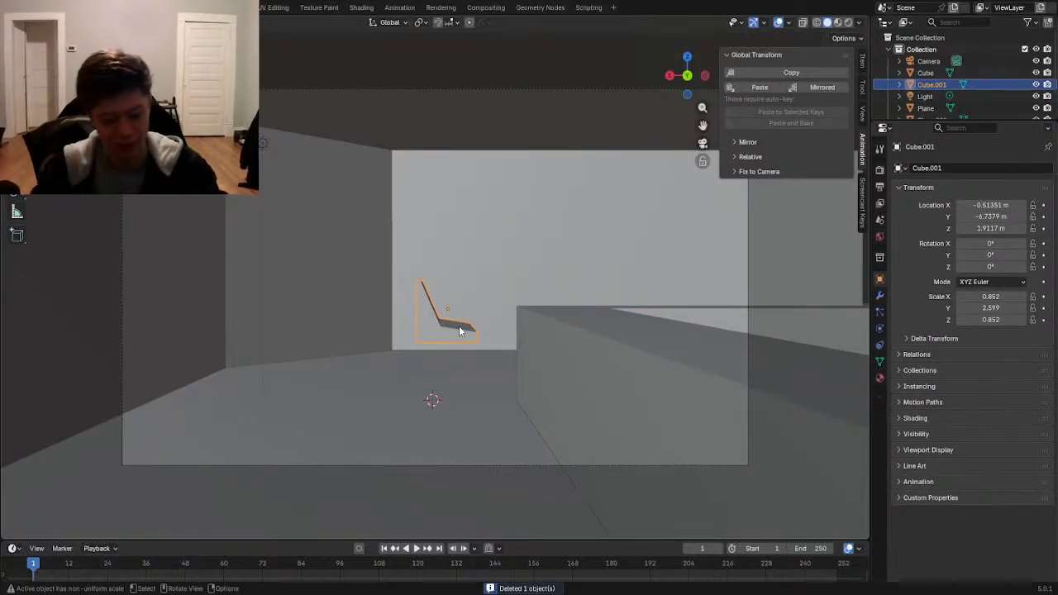
key(shift+d)
click(462, 332)
text(s)
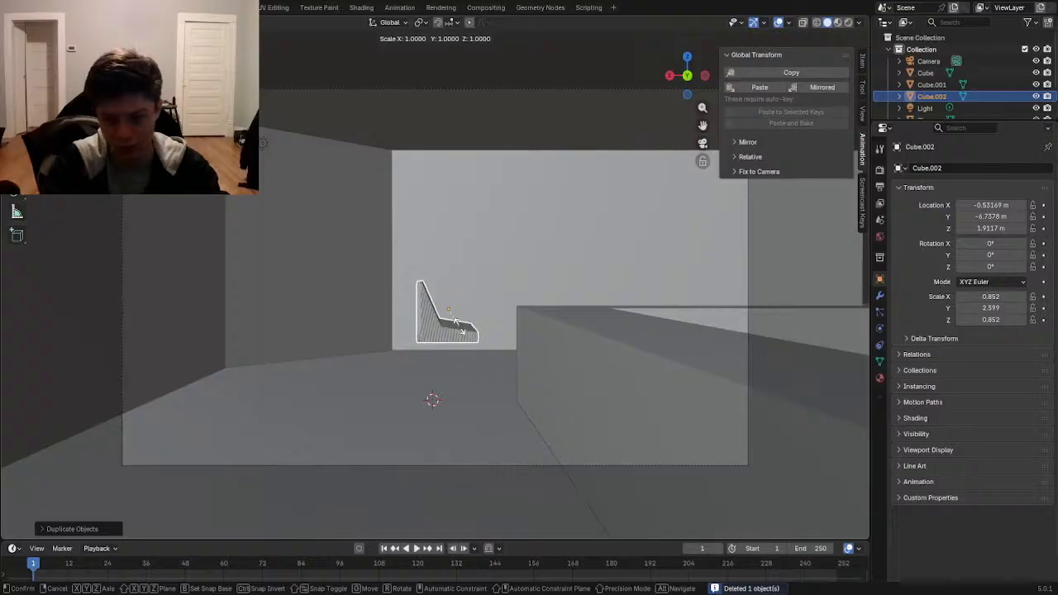
text(x-1)
key(Return)
- Move the mirrored bench along X to about -3.93 m and lower it to about Z 1.86 m
key(g)
key(x)
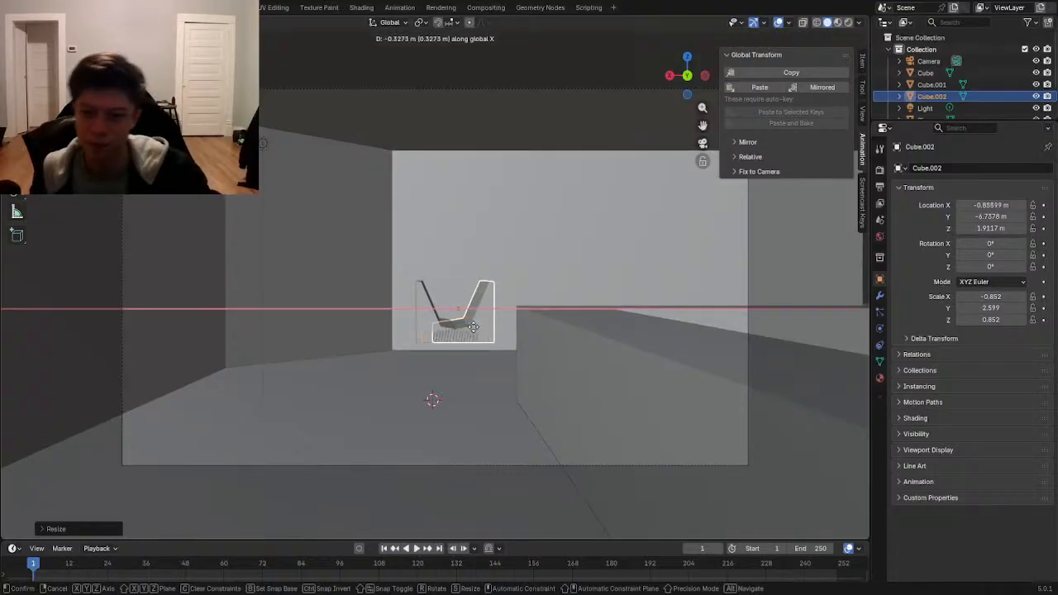
click(563, 339)
key(g)
key(z)
click(561, 350)
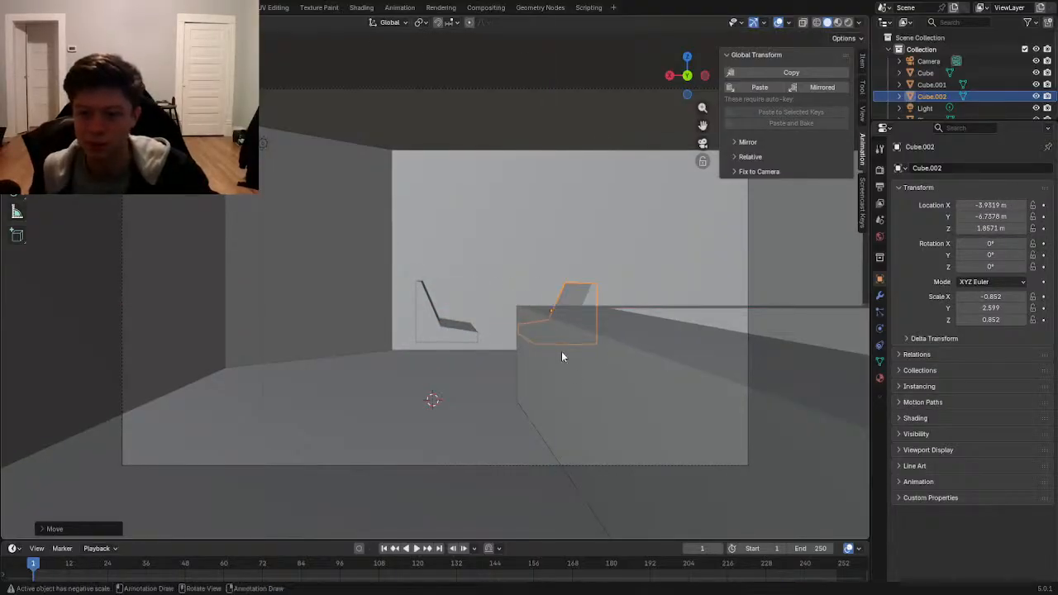
click(561, 364)
scroll(552, 431, down, 2)
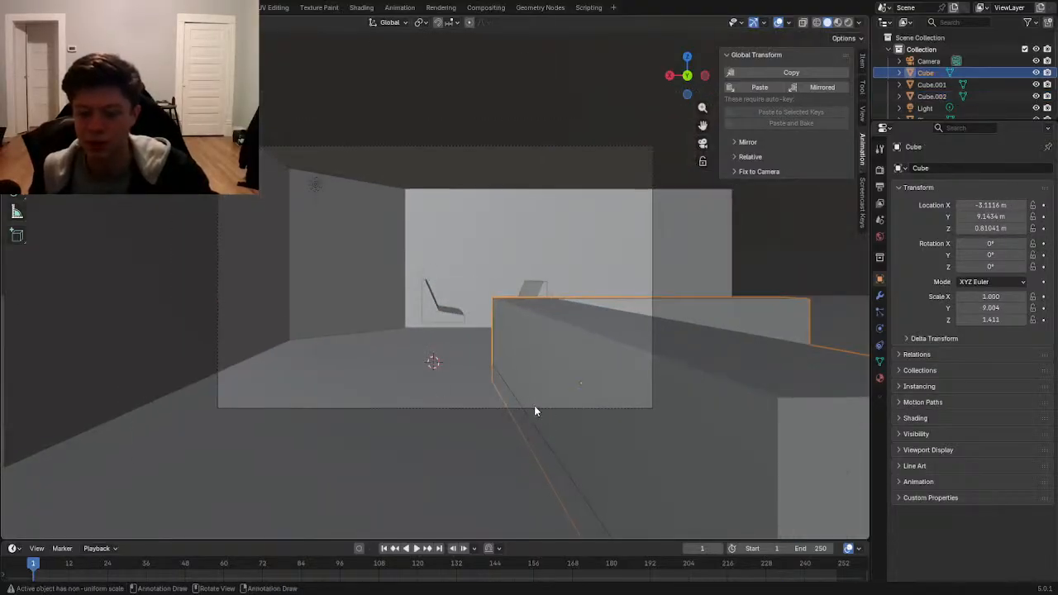
scroll(558, 383, up, 2)
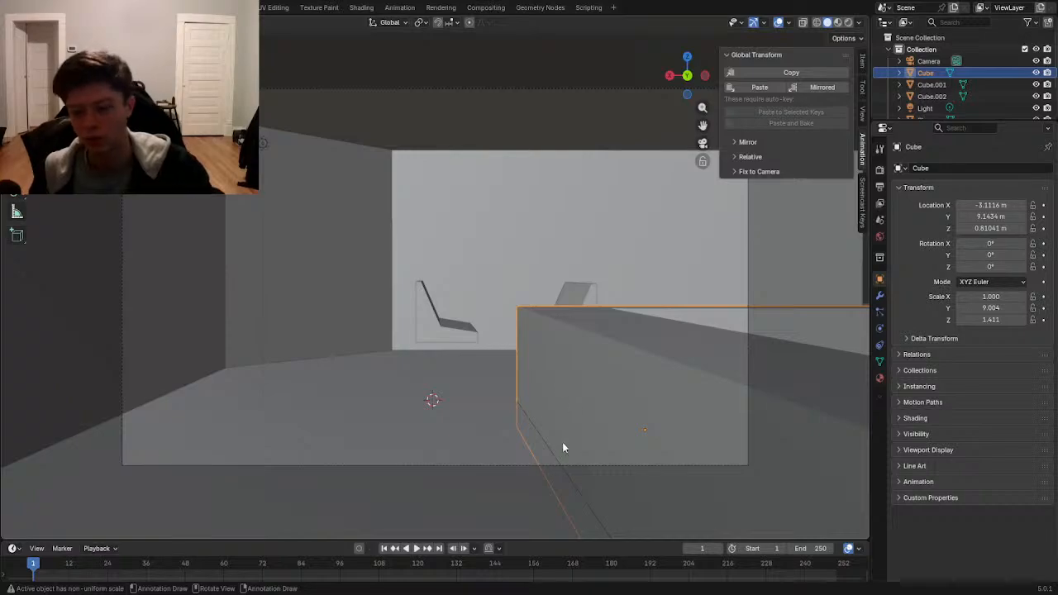
click(569, 466)
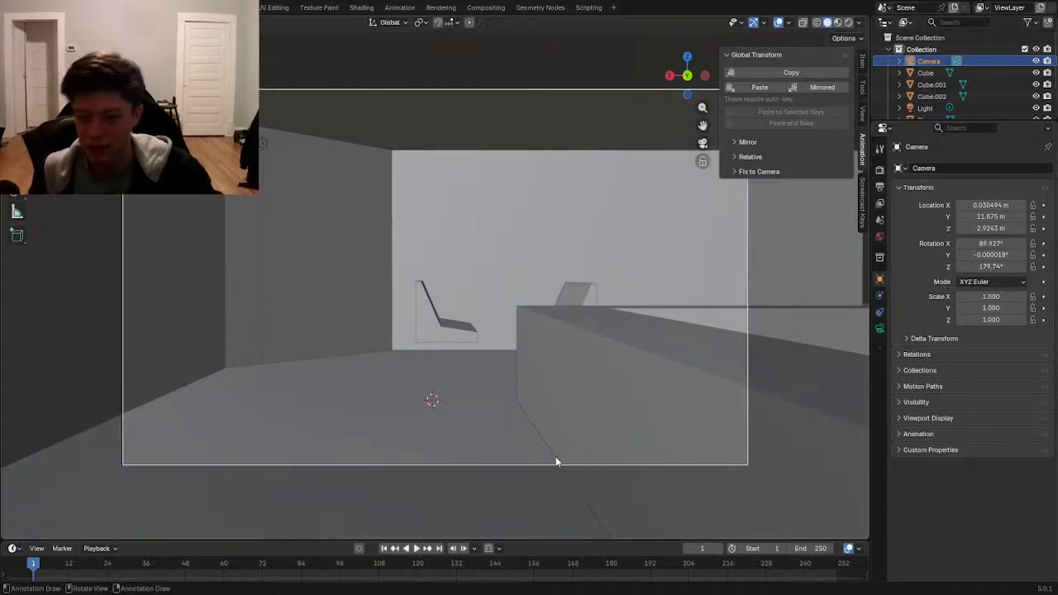
- Bring the mirrored bench closer to the opposite bench, at about X -3.64 m
click(587, 285)
click(587, 290)
key(g)
key(x)
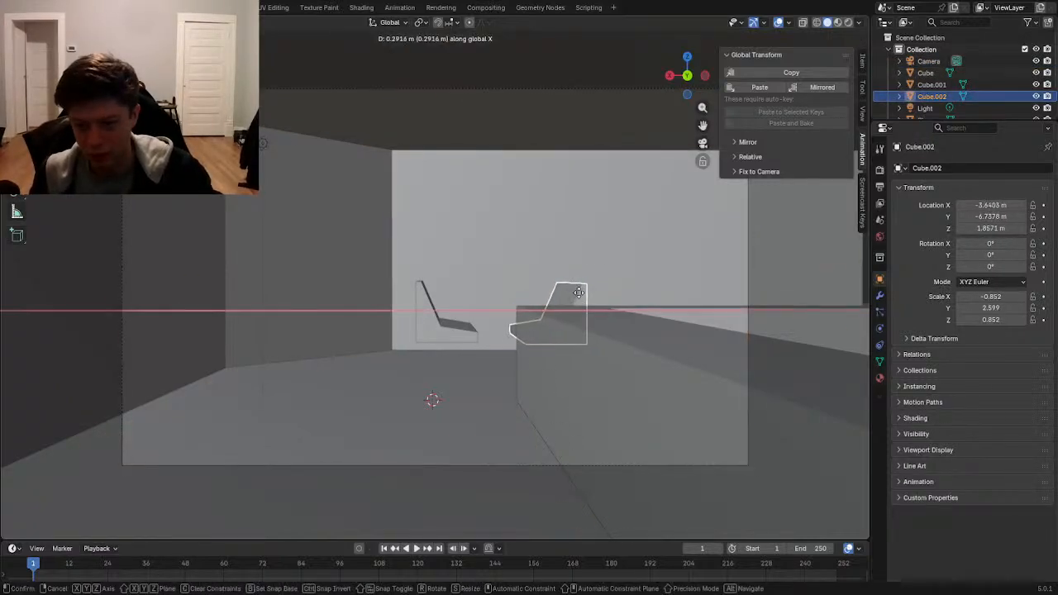
click(501, 348)
- Select both facing benches and lower them together to about Z 1.49 m
shift+click(565, 300)
key(g)
key(z)
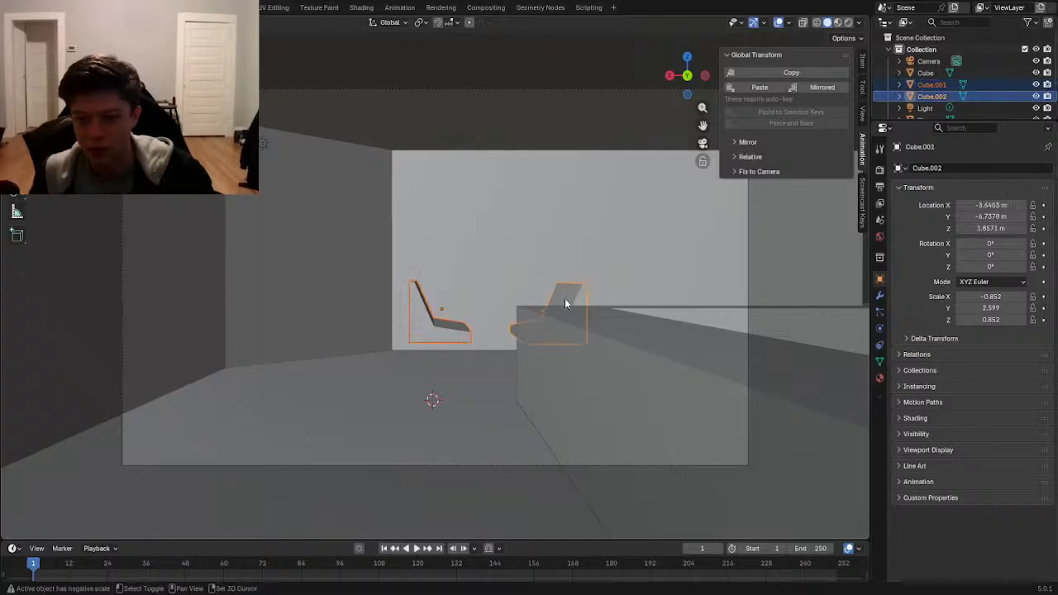
click(558, 332)
- Duplicate the pair of facing benches along X beside the first pair and fine-tune the copies' Z and X positions
key(shift+d)
key(x)
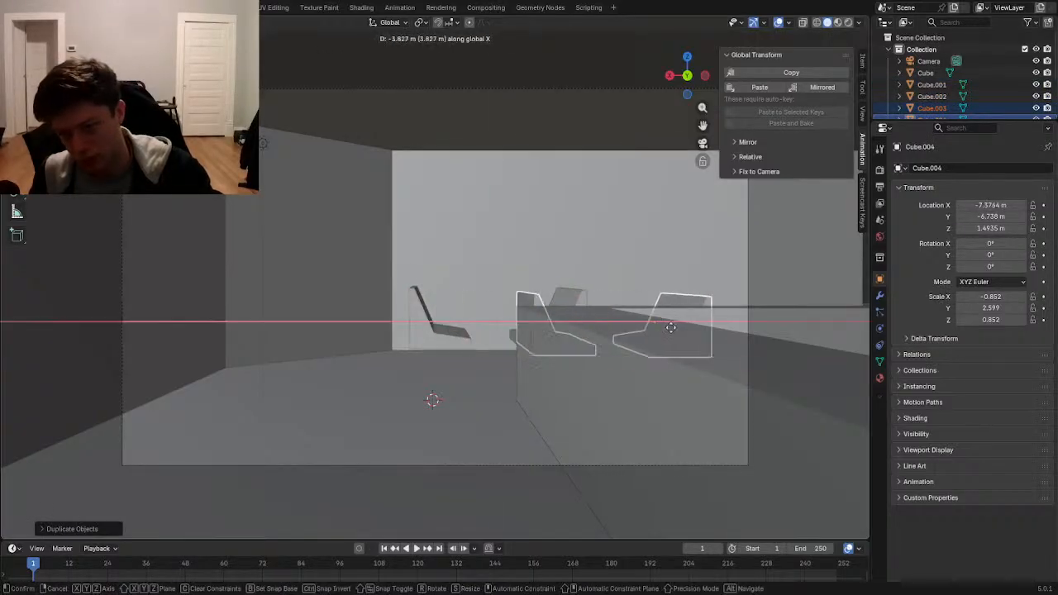
click(738, 325)
key(g)
key(z)
click(737, 320)
key(g)
key(x)
click(717, 325)
click(562, 447)
click(533, 468)
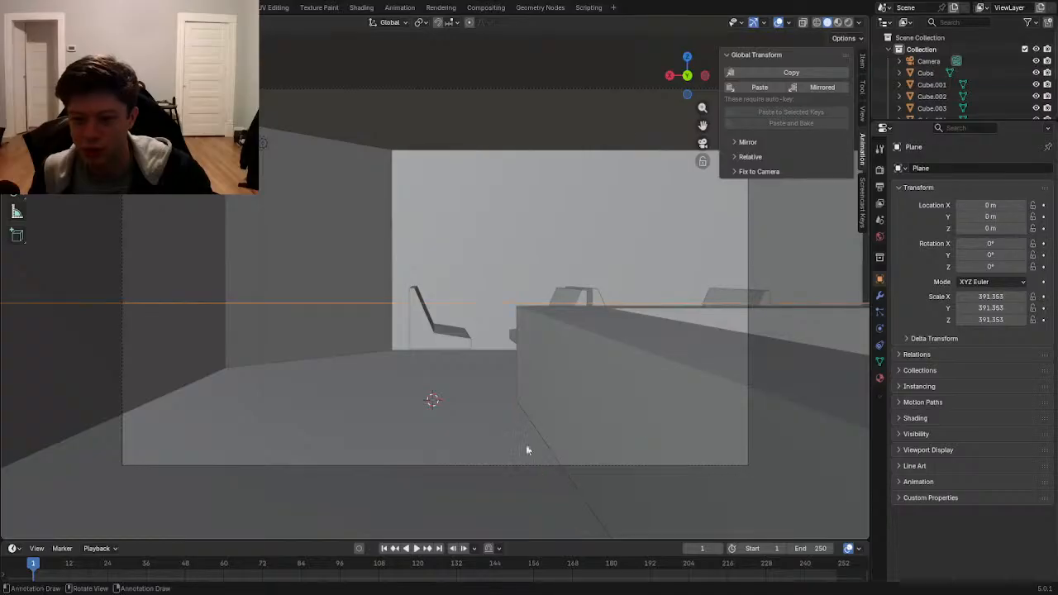
click(429, 464)
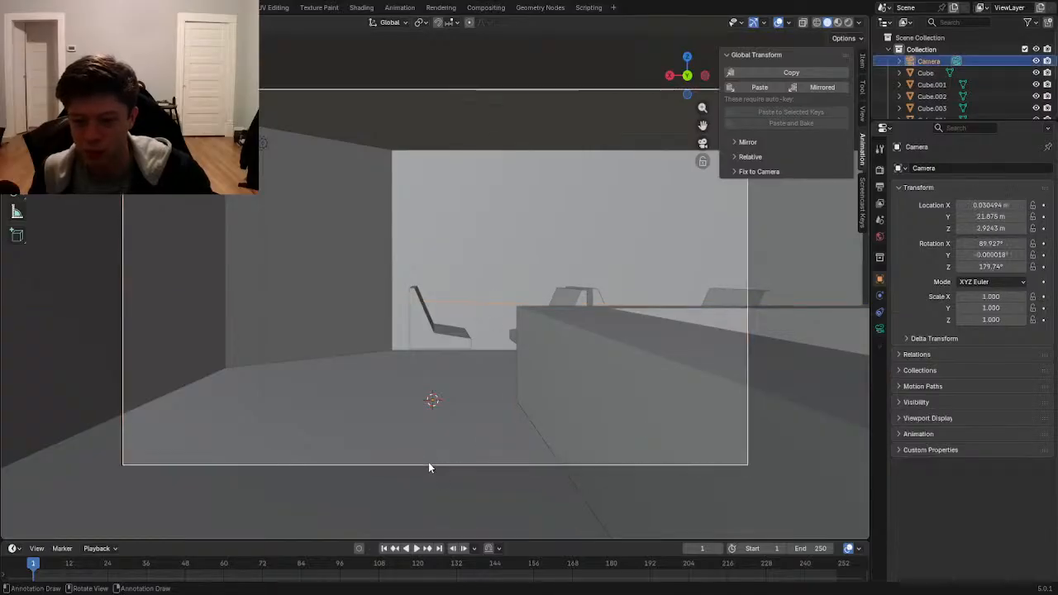
scroll(679, 317, up, 2)
scroll(618, 354, down, 2)
key(g)
key(z)
right_click(529, 379)
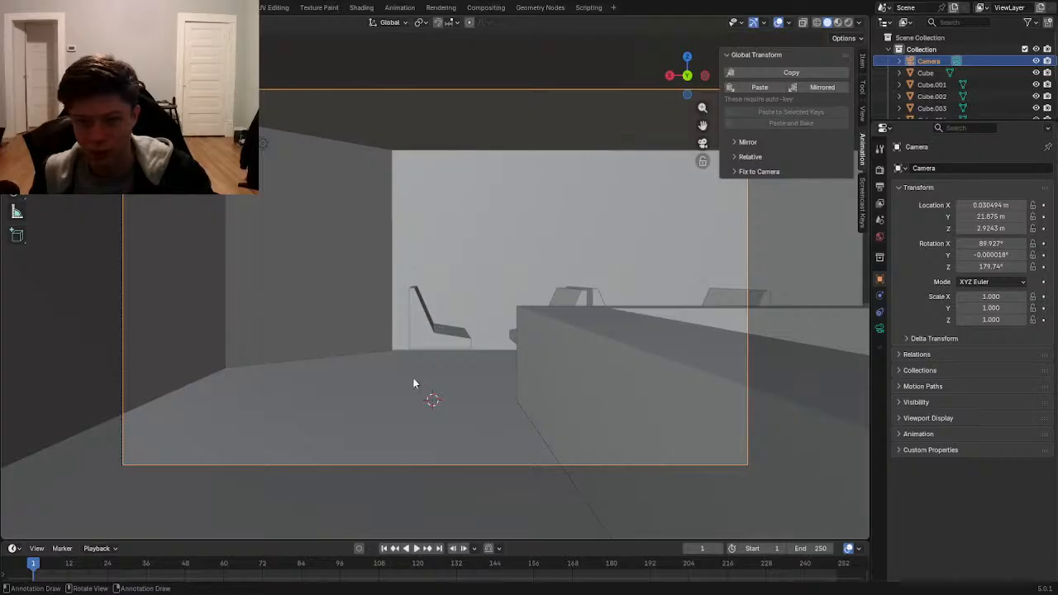
key(g)
right_click(586, 334)
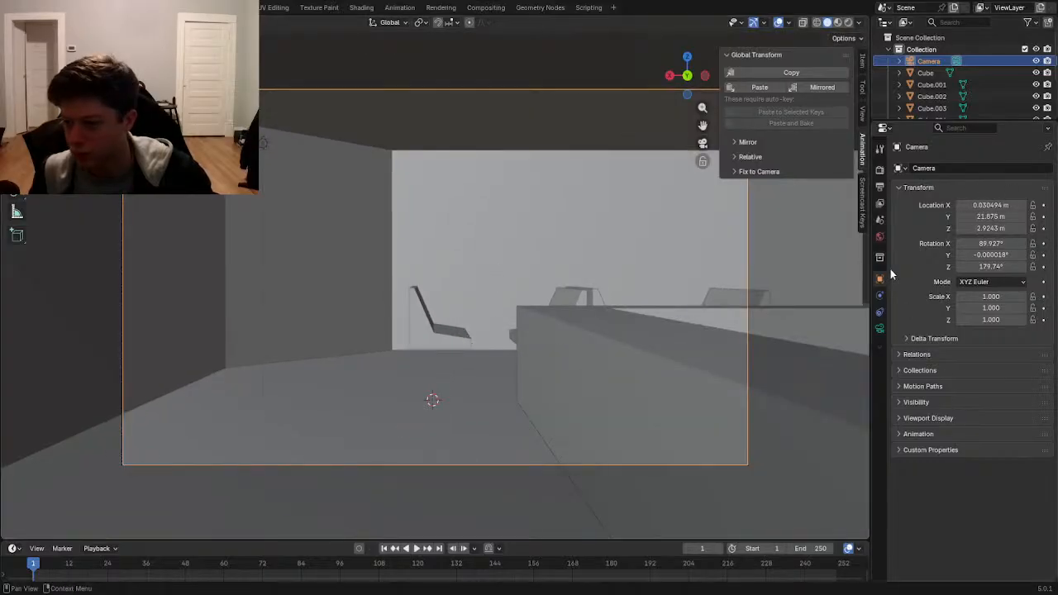
click(879, 328)
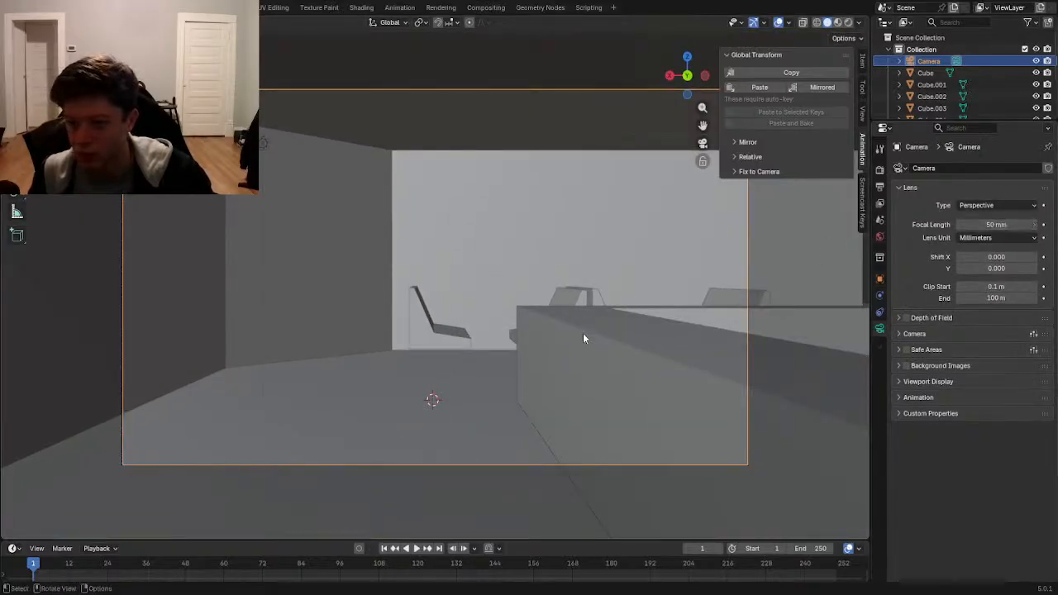
key(g)
right_click(626, 334)
- Lower the counter by about 0.34 m and move it about 0.9 m along Y toward the camera
click(626, 333)
key(g)
key(x)
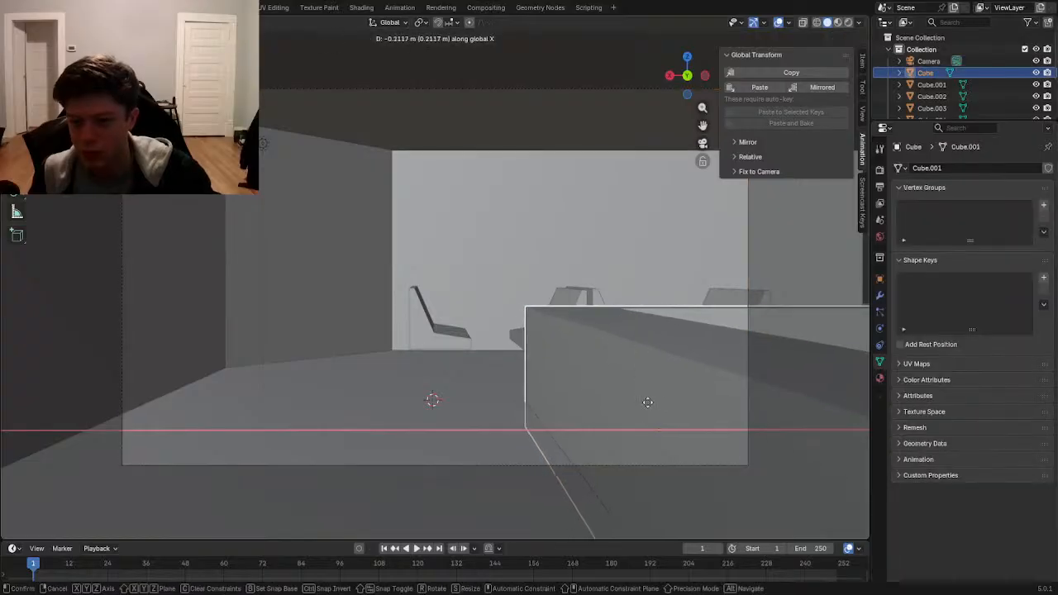
key(z)
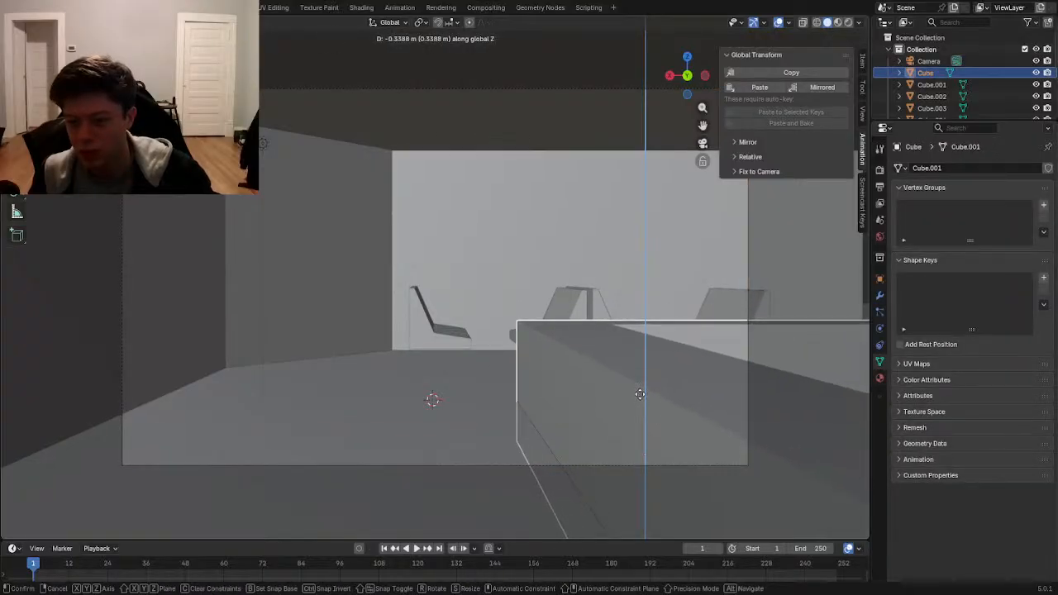
click(638, 393)
key(g)
key(y)
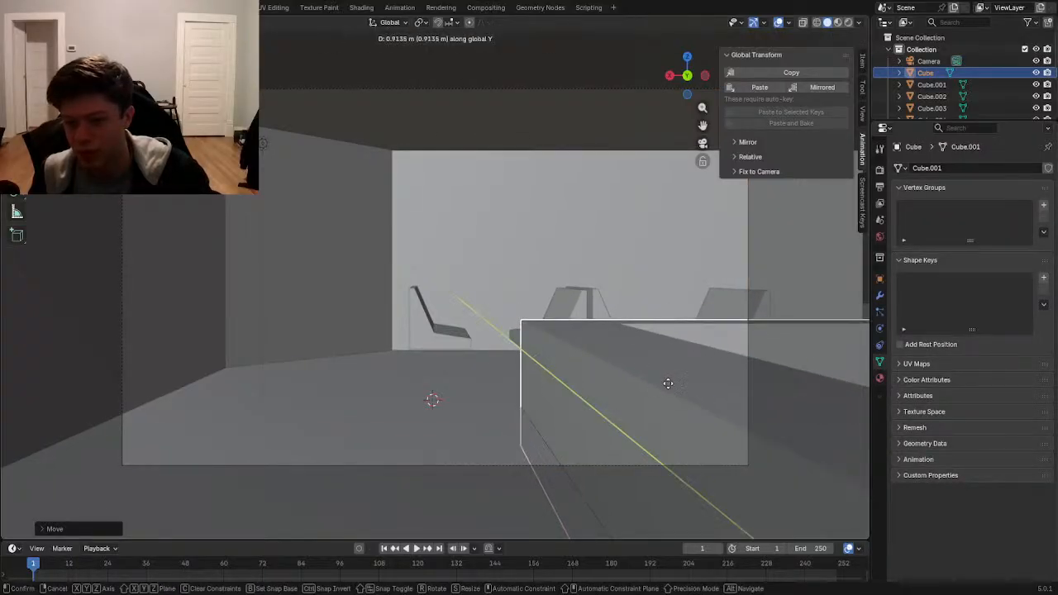
click(673, 390)
- Raise the camera along Z and tilt it slightly about the global X axis
click(696, 464)
key(g)
key(z)
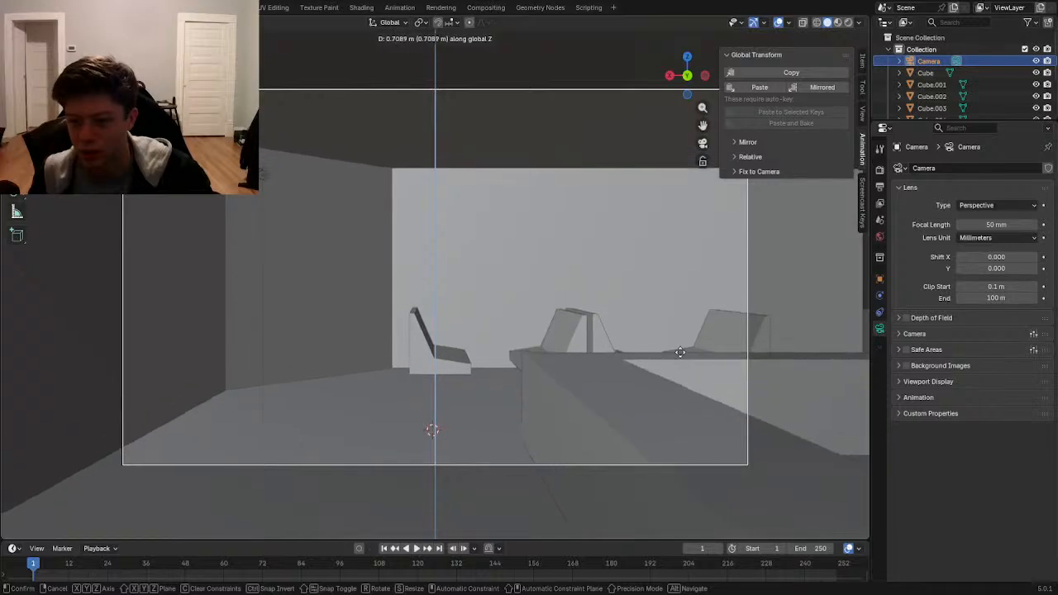
click(669, 314)
key(r)
key(x)
click(668, 309)
key(g)
key(z)
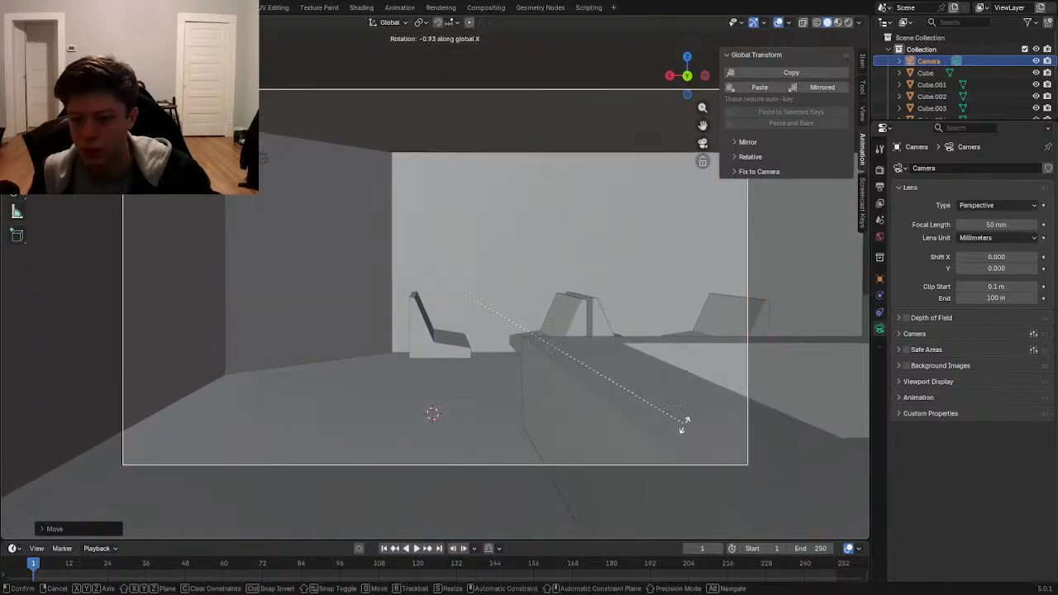
key(y)
click(808, 407)
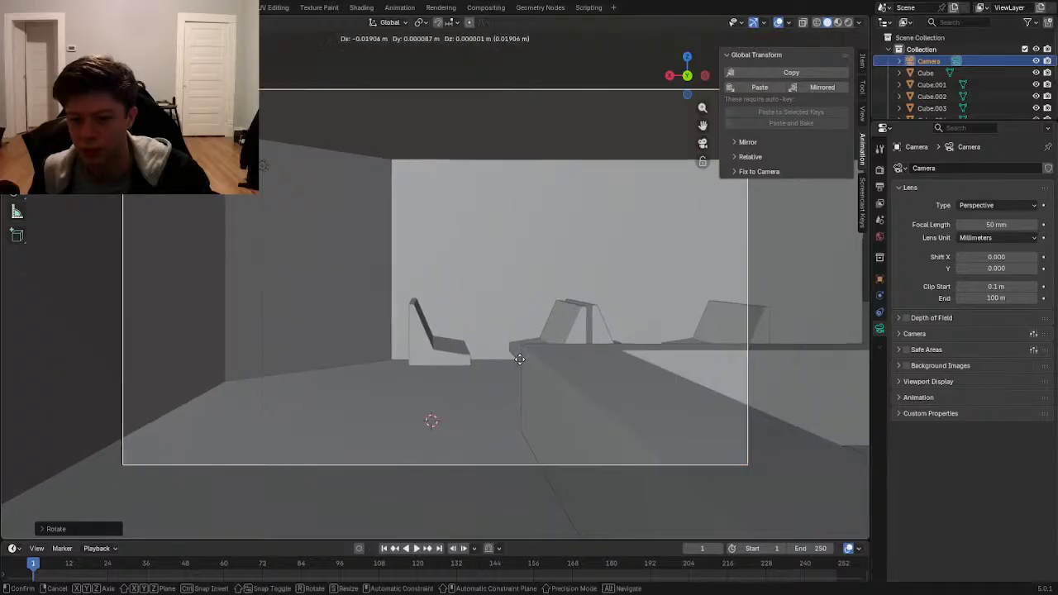
- Shift the camera sideways along X and lower it along Z
key(g)
key(x)
click(669, 359)
key(g)
key(z)
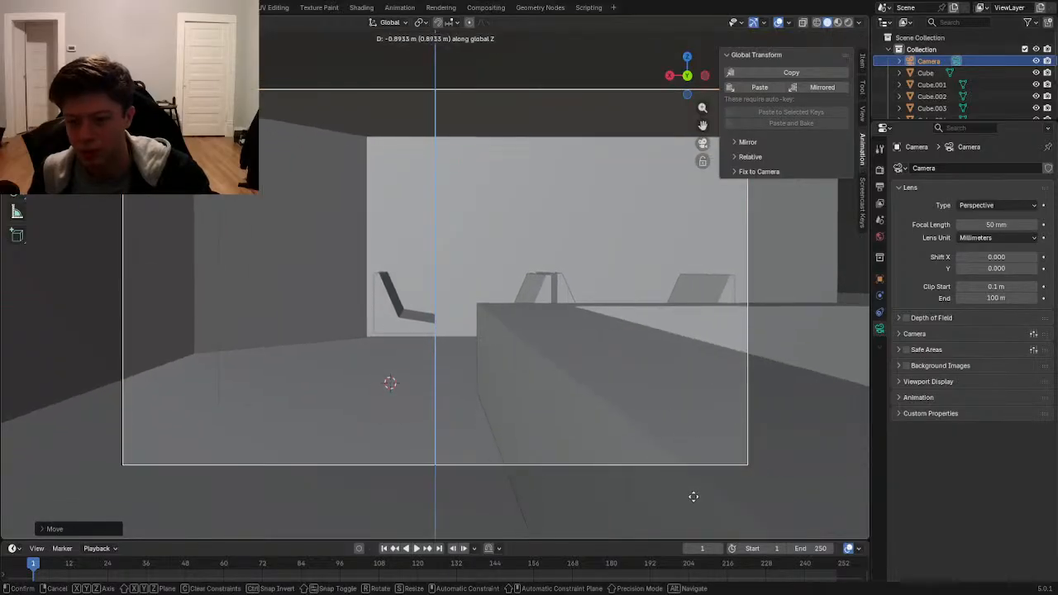
click(679, 460)
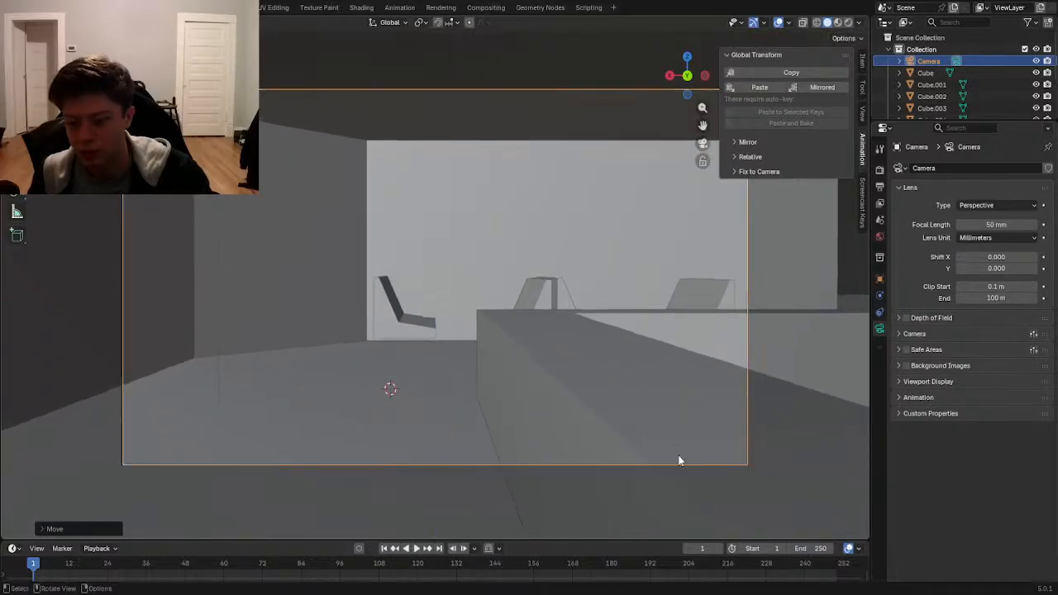
- Rotate the camera about Z to reframe the benches and the counter
key(r)
key(z)
click(573, 376)
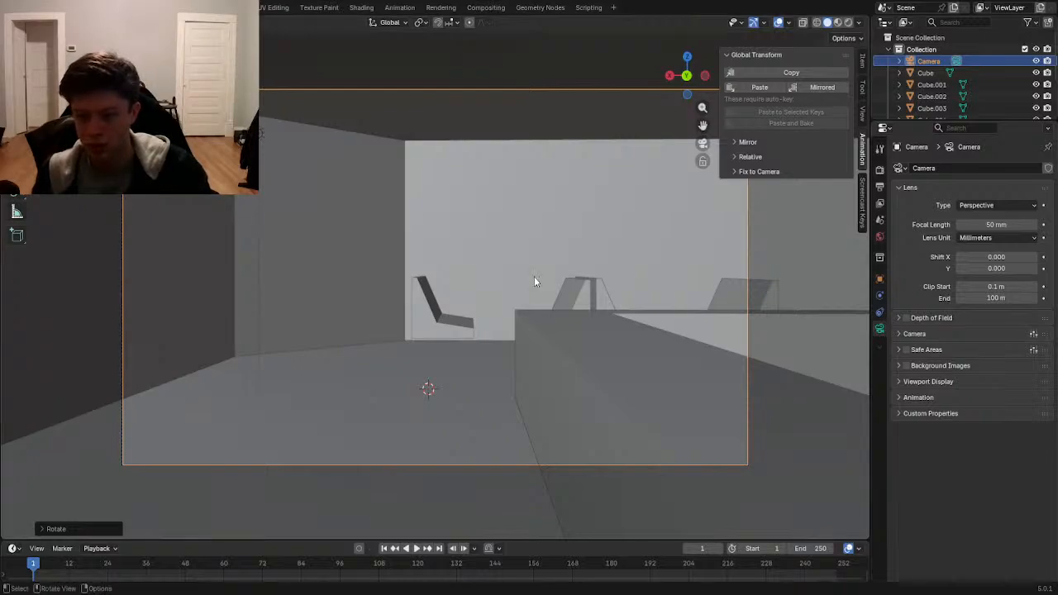
- Move the counter along Y toward the camera until it no longer covers the bench seats
click(570, 295)
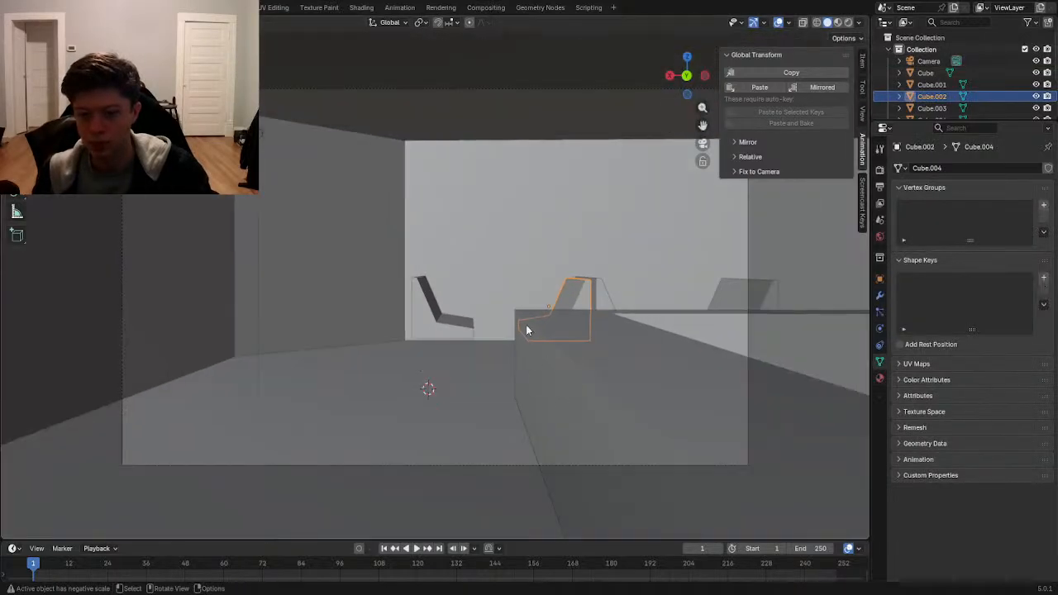
click(562, 468)
key(g)
key(x)
key(y)
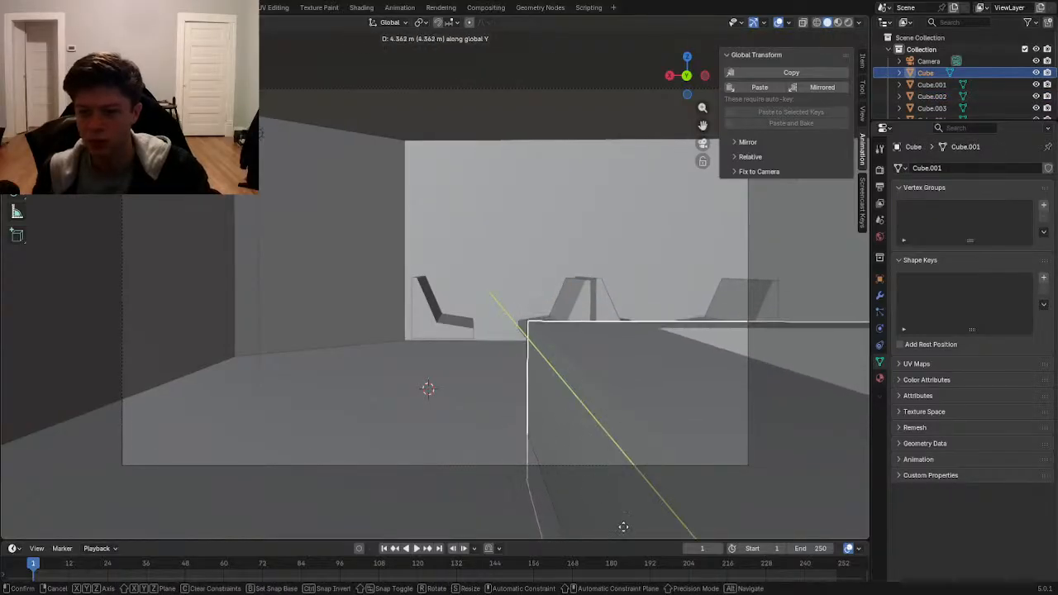
click(637, 42)
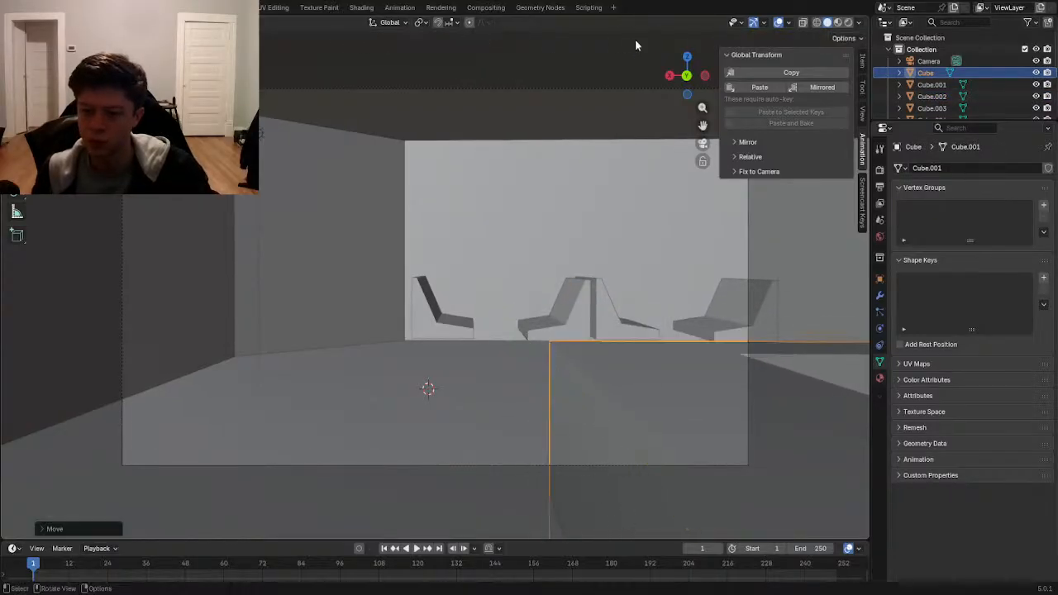
key(g)
right_click(655, 304)
key(g)
key(y)
right_click(588, 330)
key(g)
key(x)
right_click(567, 342)
- Adjust the counter along X so its far end lines up with the front of the middle bench
key(g)
key(x)
click(342, 325)
key(g)
right_click(675, 356)
key(g)
key(x)
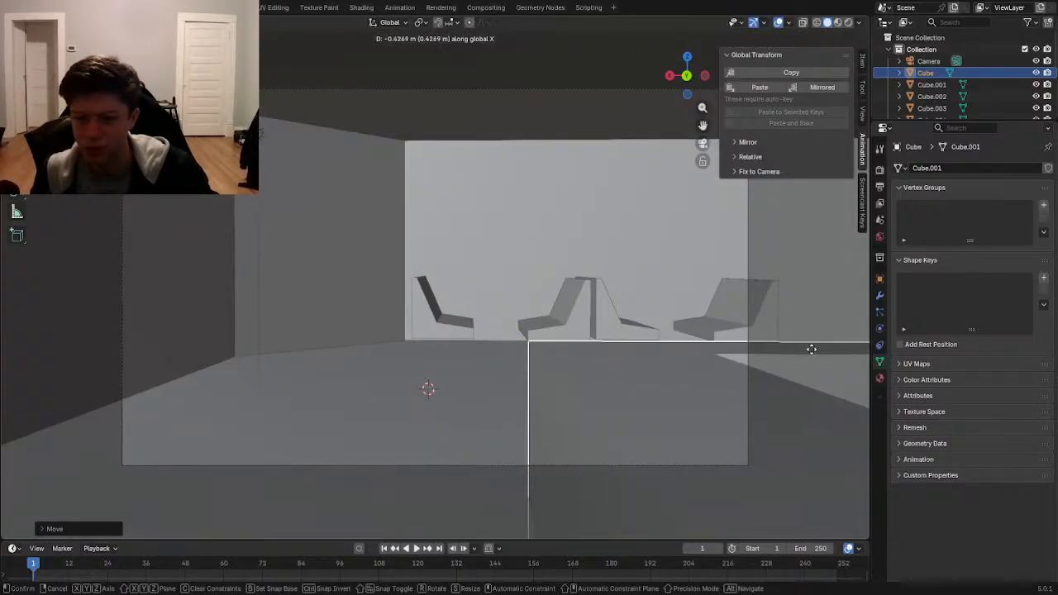
click(638, 346)
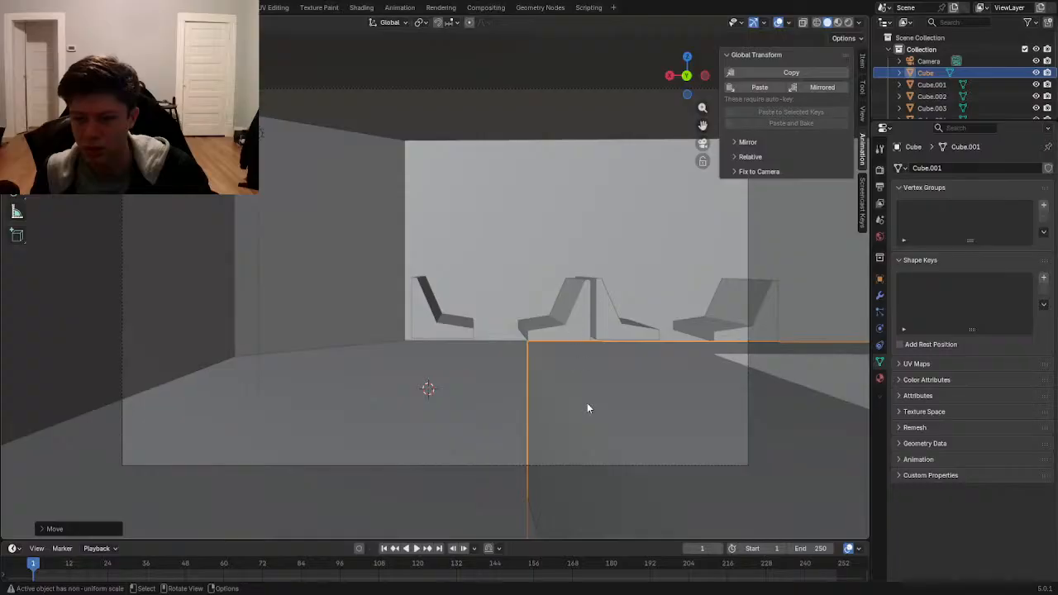
- Select all four benches and raise them together slightly along Z
click(586, 460)
click(573, 306)
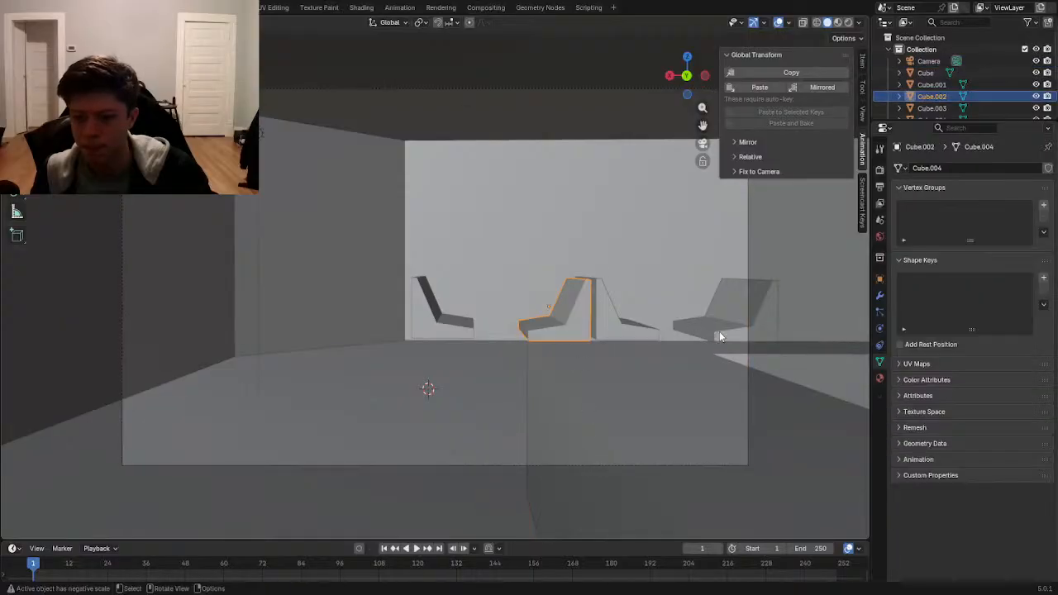
click(718, 331)
shift+click(616, 326)
shift+click(567, 325)
shift+click(459, 325)
key(g)
key(z)
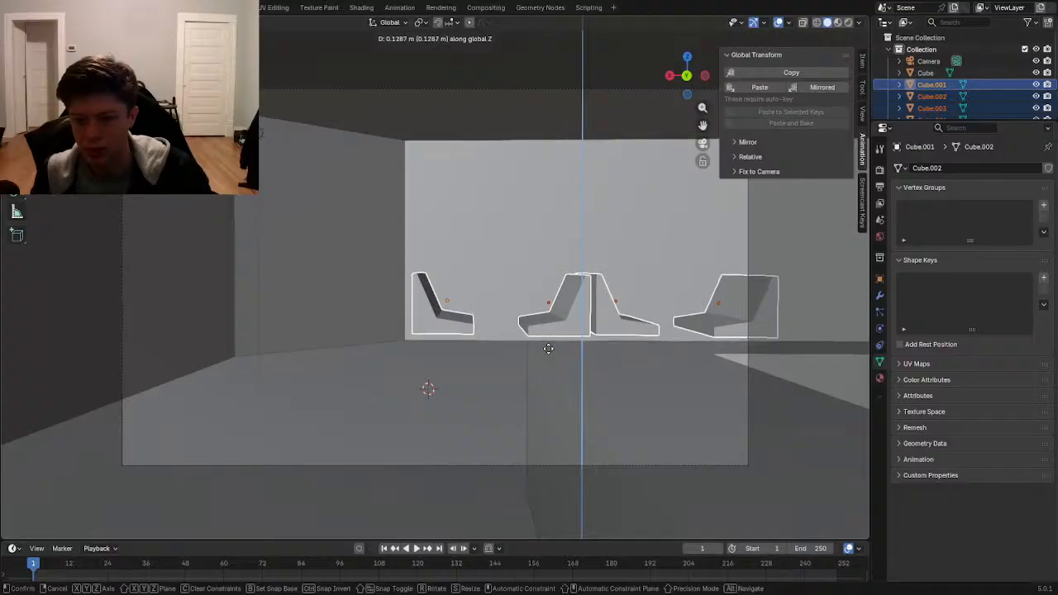
click(552, 347)
key(g)
key(z)
click(550, 339)
- Raise the camera by just over 0.5 m along Z
click(531, 464)
key(g)
key(z)
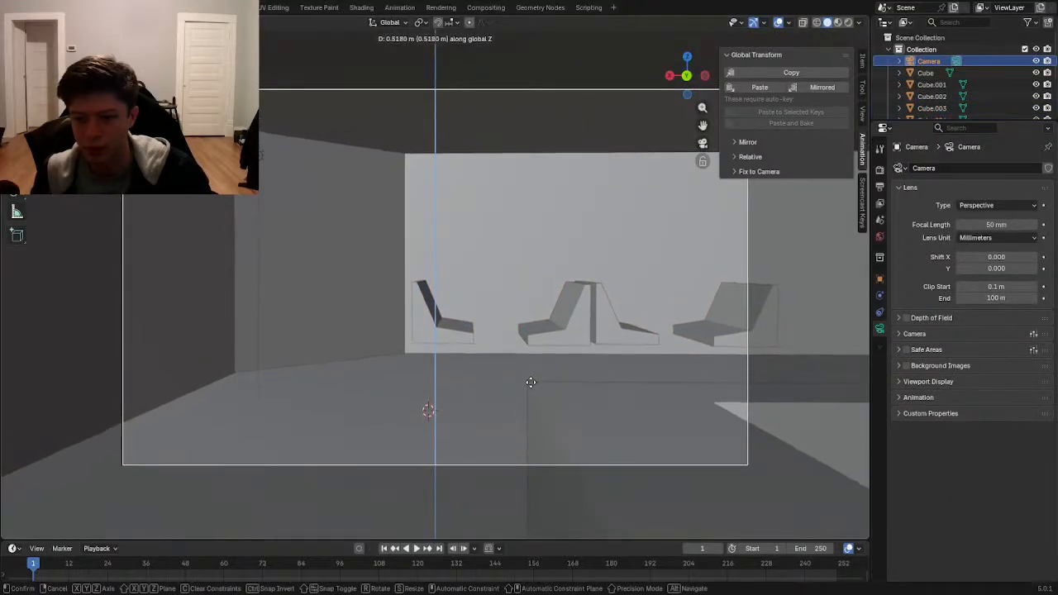
click(529, 371)
- Shift the counter slightly along X and fine-tune its depth along Y relative to the base of the back wall
click(560, 394)
key(g)
key(x)
click(562, 382)
key(g)
key(y)
click(545, 290)
key(g)
key(y)
click(504, 42)
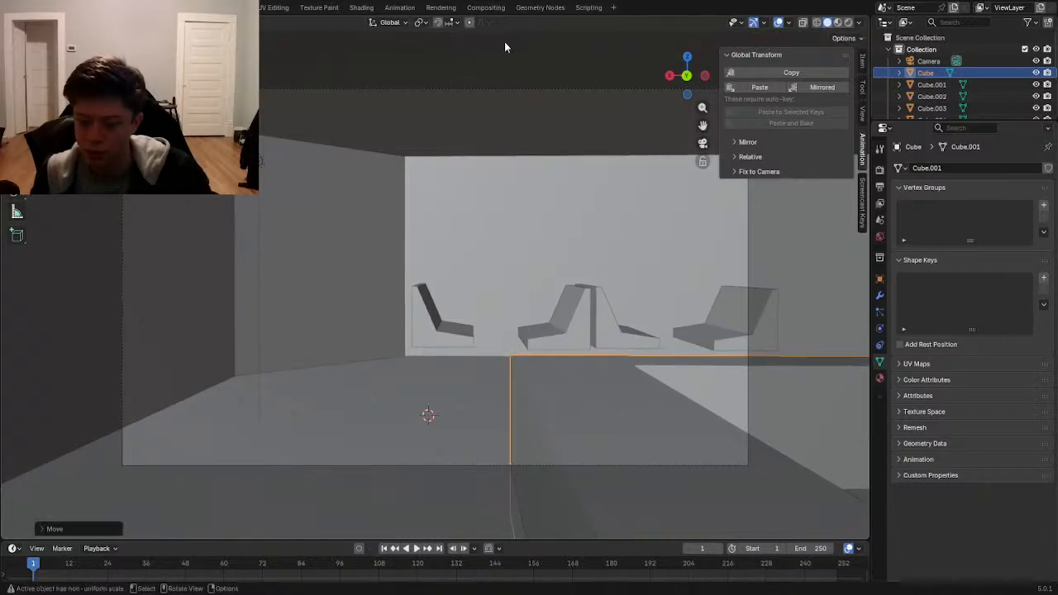
key(g)
key(y)
click(622, 344)
- Nudge the counter further along Y toward the camera
click(477, 413)
click(573, 423)
key(g)
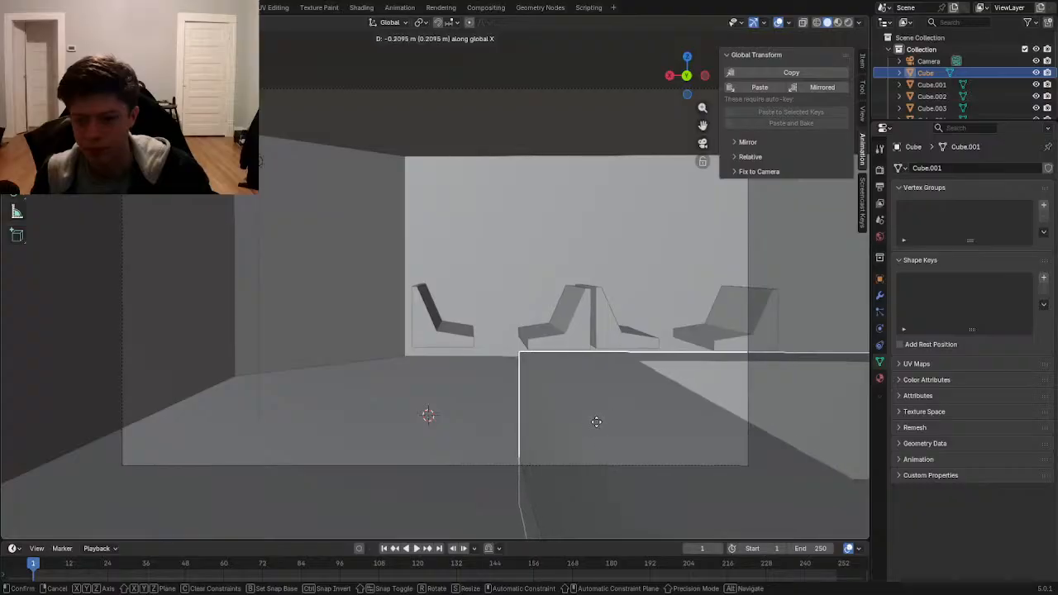
key(y)
click(608, 460)
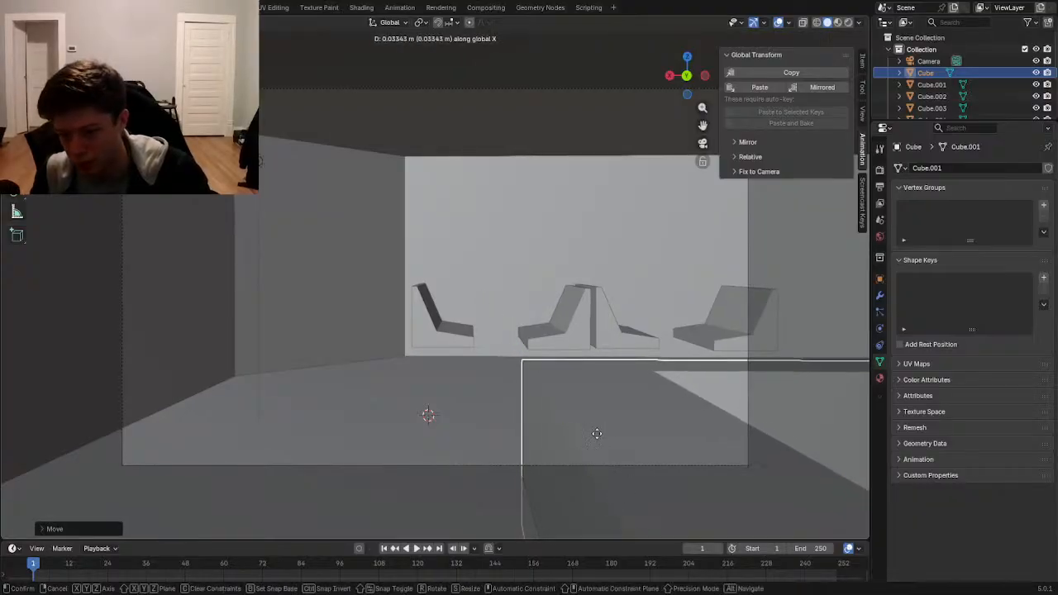
- Fine-tune the counter's position slightly along X
key(g)
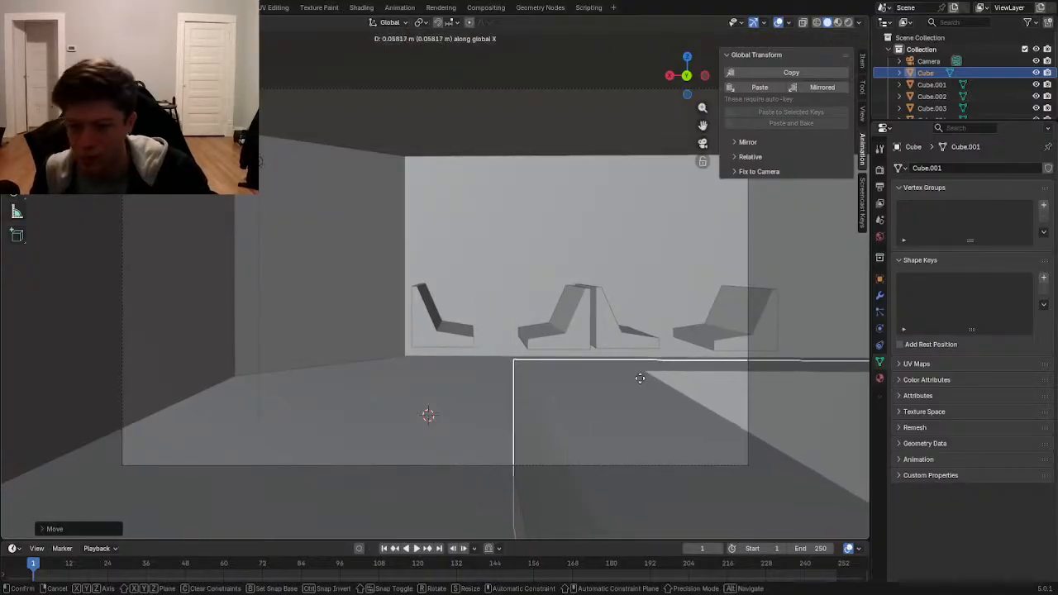
click(651, 379)
click(341, 347)
click(480, 349)
click(477, 347)
click(542, 339)
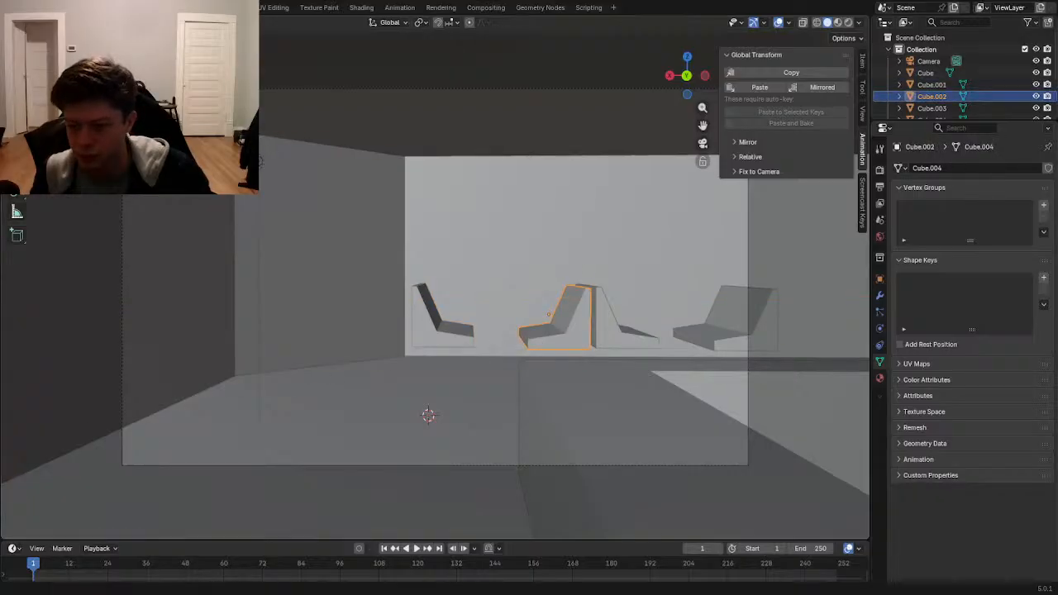
click(486, 331)
- Select all four benches and scale them down along Y to shorten them
middle_drag(482, 337, 381, 348)
scroll(662, 351, up, 2)
middle_drag(663, 350, 655, 351)
scroll(656, 351, down, 2)
scroll(655, 351, down, 2)
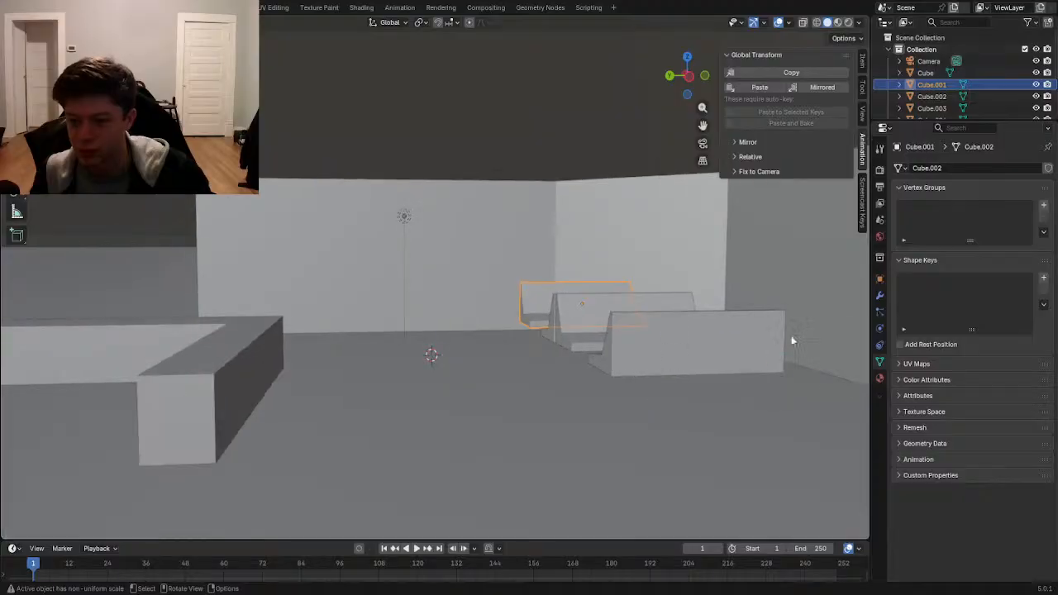
click(653, 340)
click(654, 341)
click(655, 330)
click(582, 319)
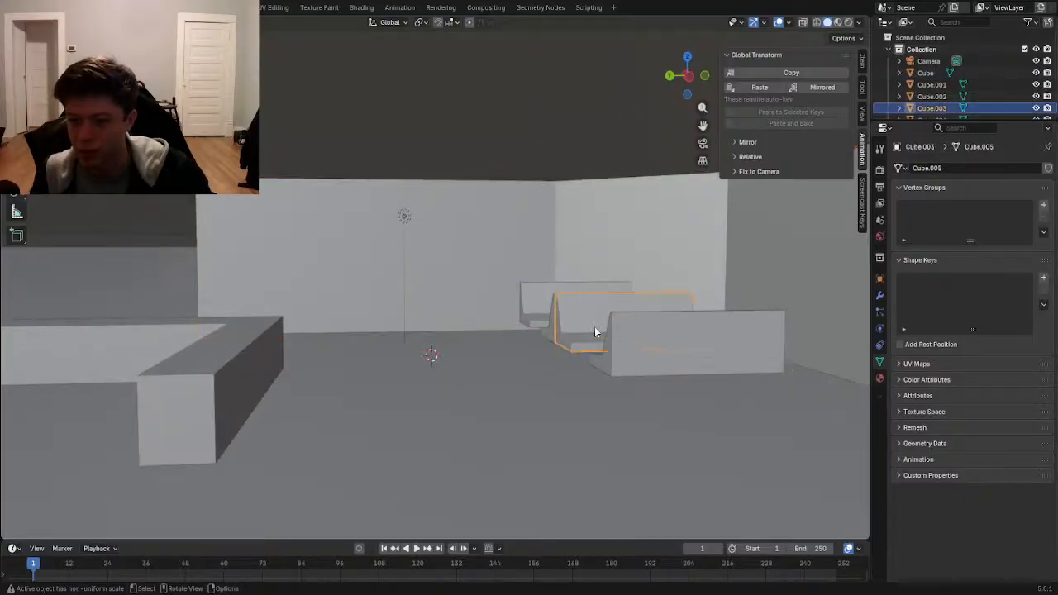
shift+click(628, 342)
shift+click(540, 323)
shift+click(538, 324)
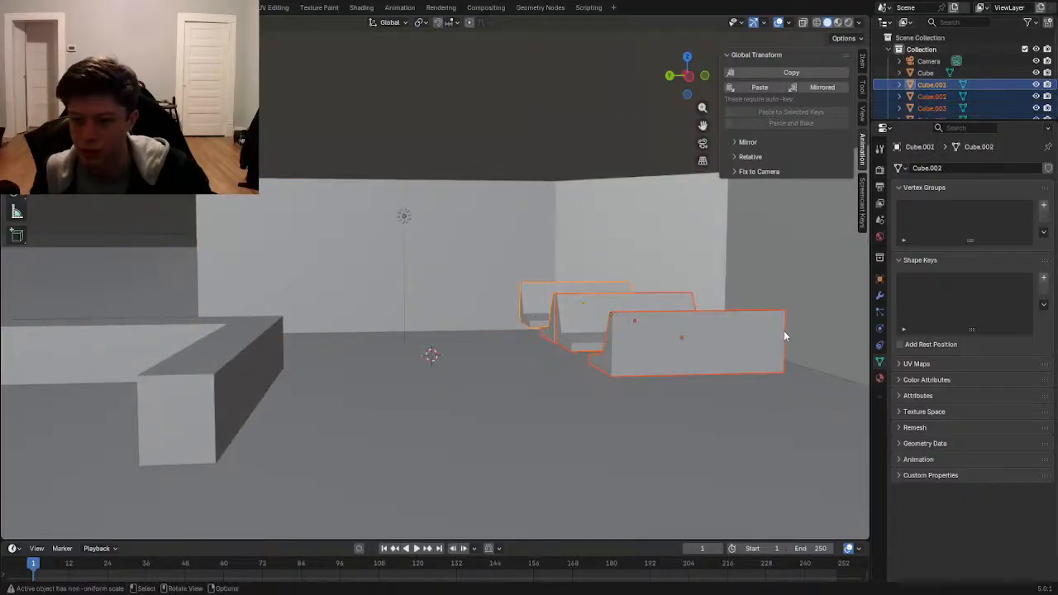
key(s)
key(y)
click(747, 329)
- Move the four selected benches about 6.2 m along negative Y toward the back wall
middle_drag(746, 329, 694, 332)
key(g)
key(y)
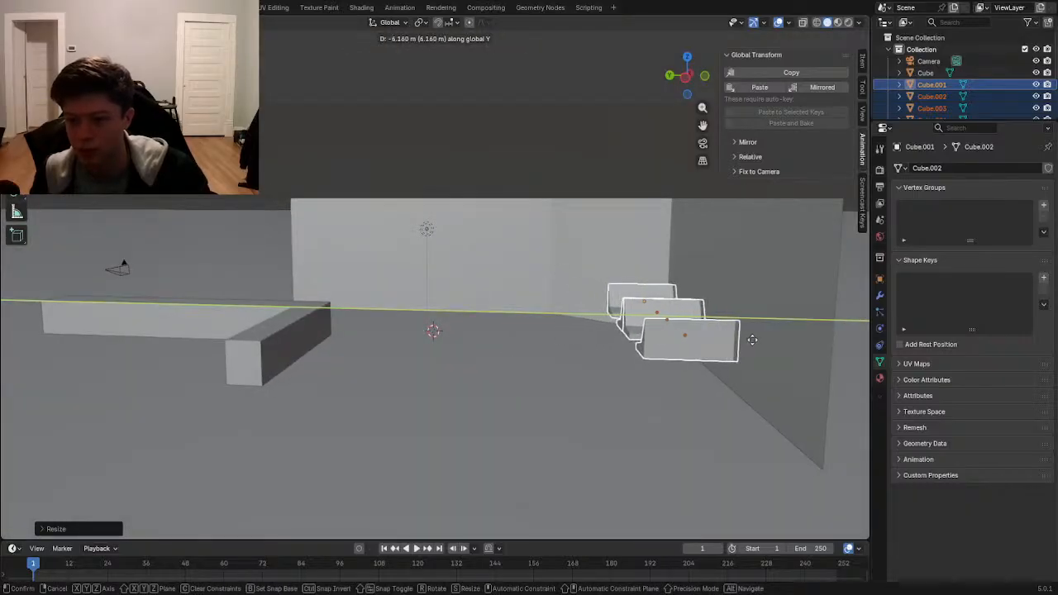
click(749, 342)
middle_drag(748, 349, 505, 336)
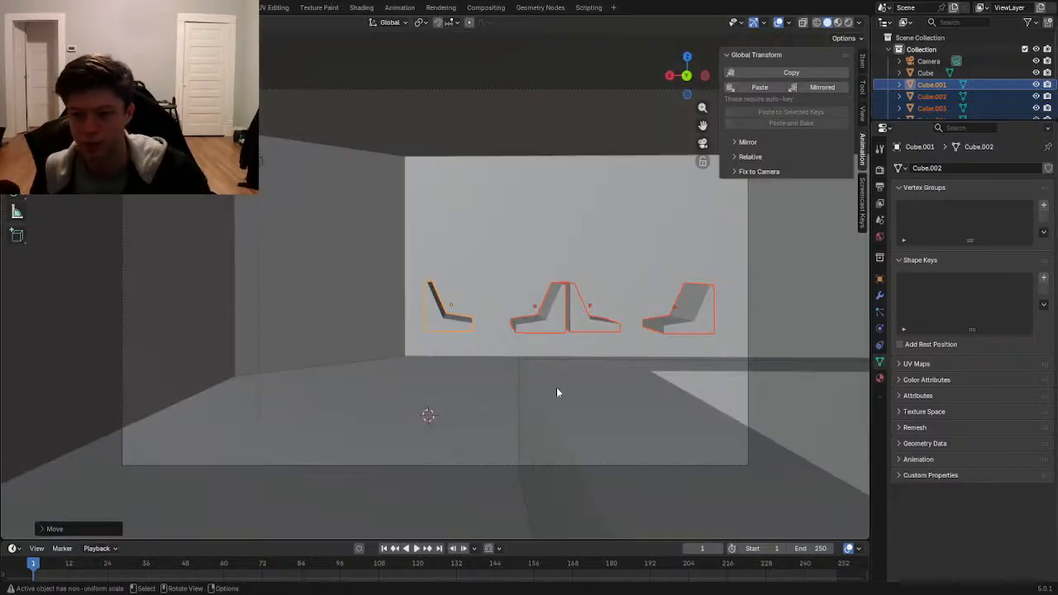
- Select the camera and move it along Y toward the back wall
click(590, 402)
key(g)
key(x)
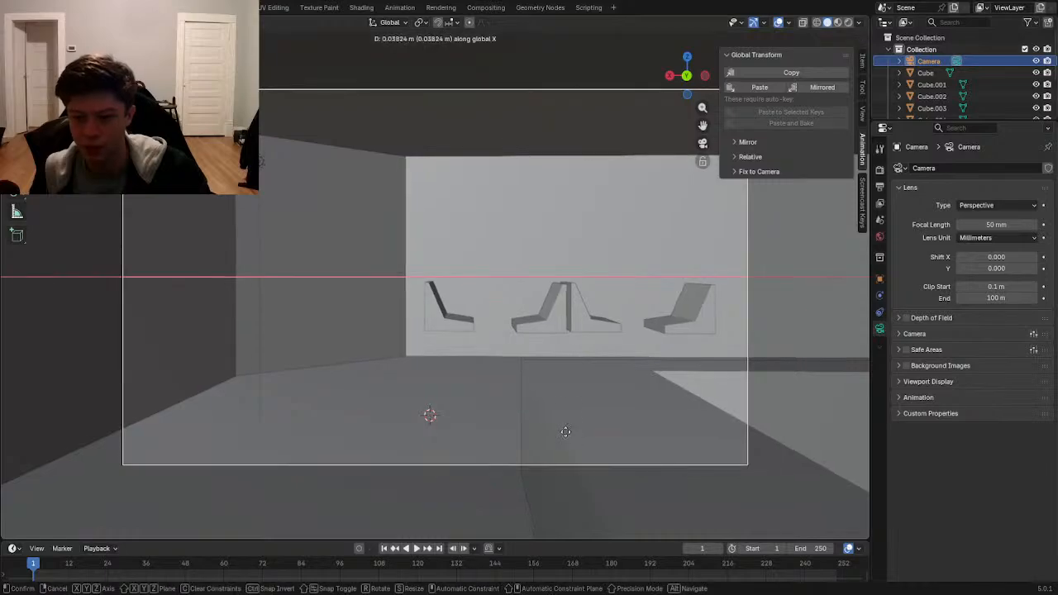
key(y)
click(510, 190)
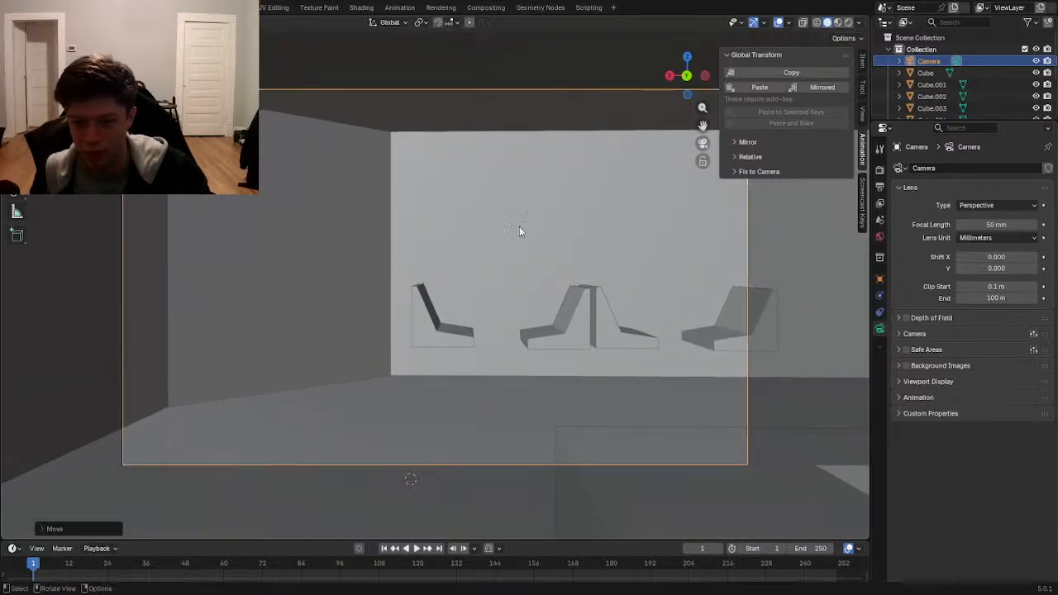
click(617, 456)
key(g)
key(y)
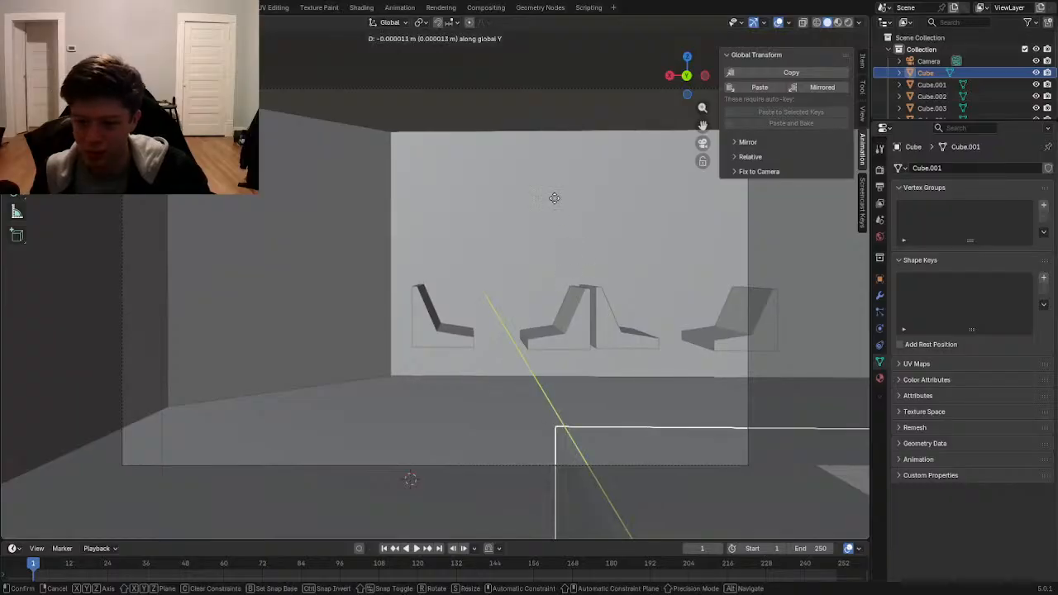
right_click(523, 78)
scroll(612, 408, down, 2)
middle_drag(612, 408, 619, 420)
key(g)
key(y)
right_click(588, 334)
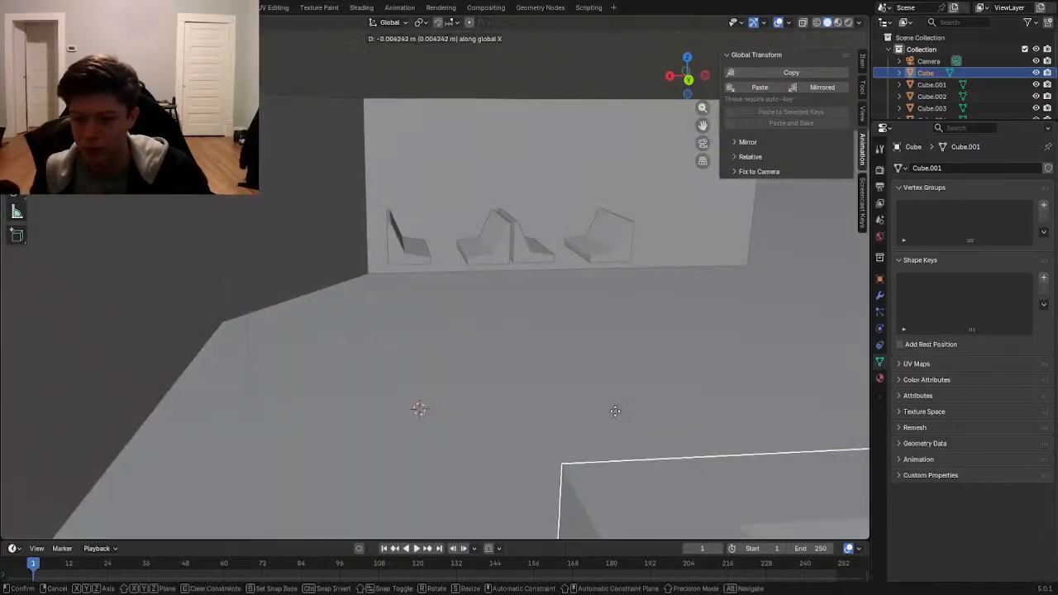
- Push the counter along negative Y toward the back wall
key(g)
key(y)
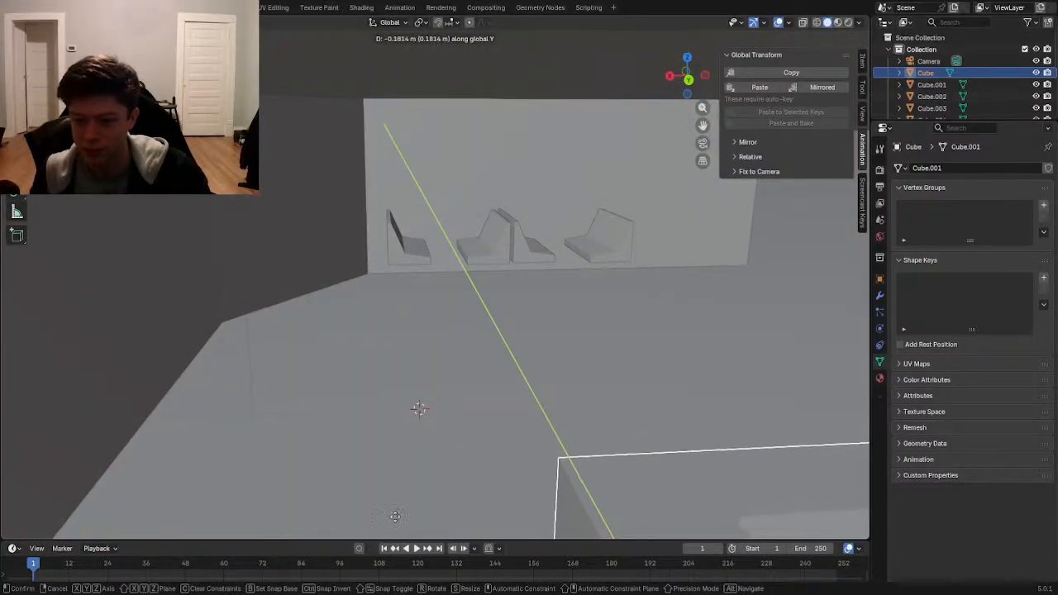
click(408, 44)
scroll(609, 280, down, 5)
middle_drag(609, 280, 547, 330)
key(g)
right_click(610, 324)
key(g)
key(y)
click(848, 353)
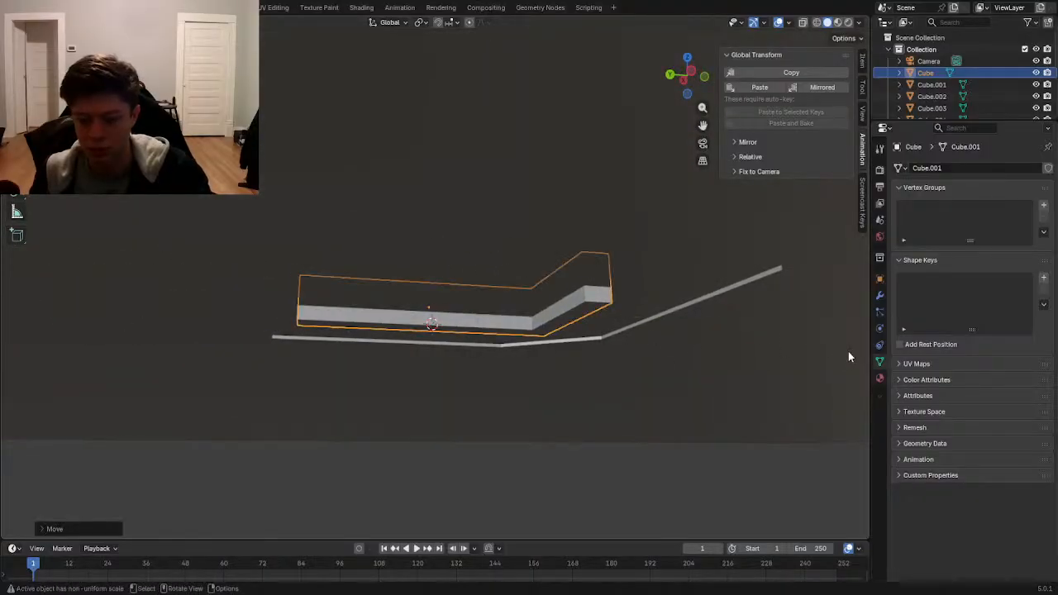
- Through the camera view, pull the counter back about 7.5 m along Y toward the camera
key(KP_0)
scroll(786, 321, up, 5)
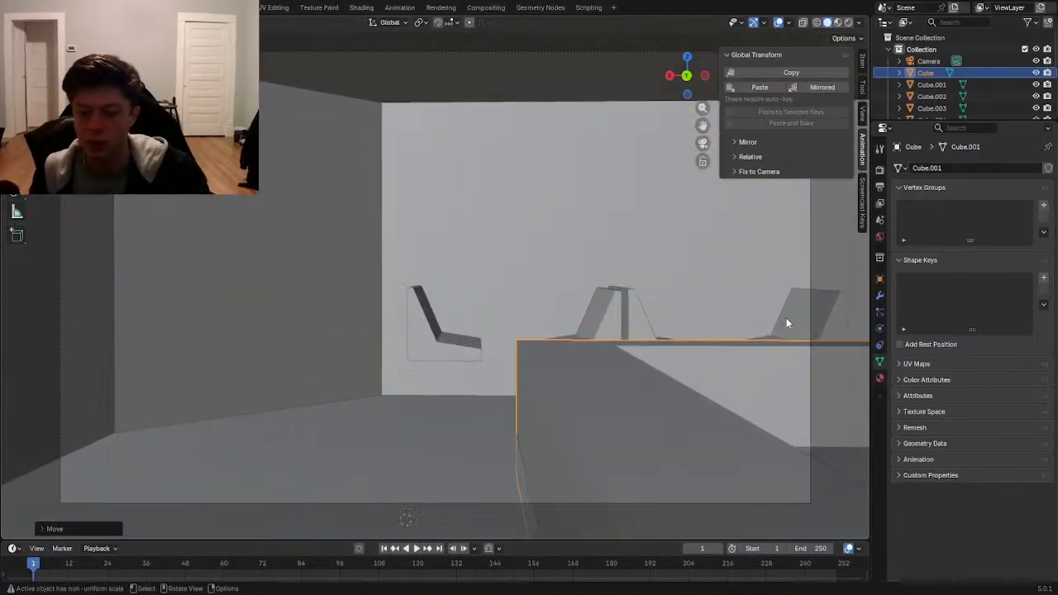
key(g)
key(y)
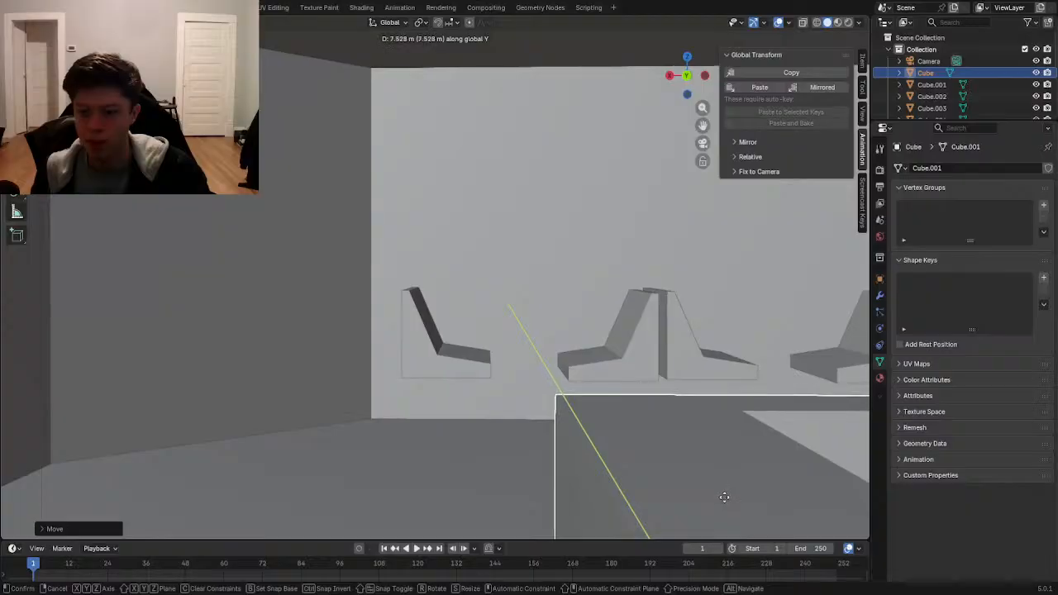
click(725, 496)
- Edit the room walls and move the side wall's vertical corner edge inward along X
scroll(350, 358, down, 2)
click(207, 331)
key(Tab)
click(174, 372)
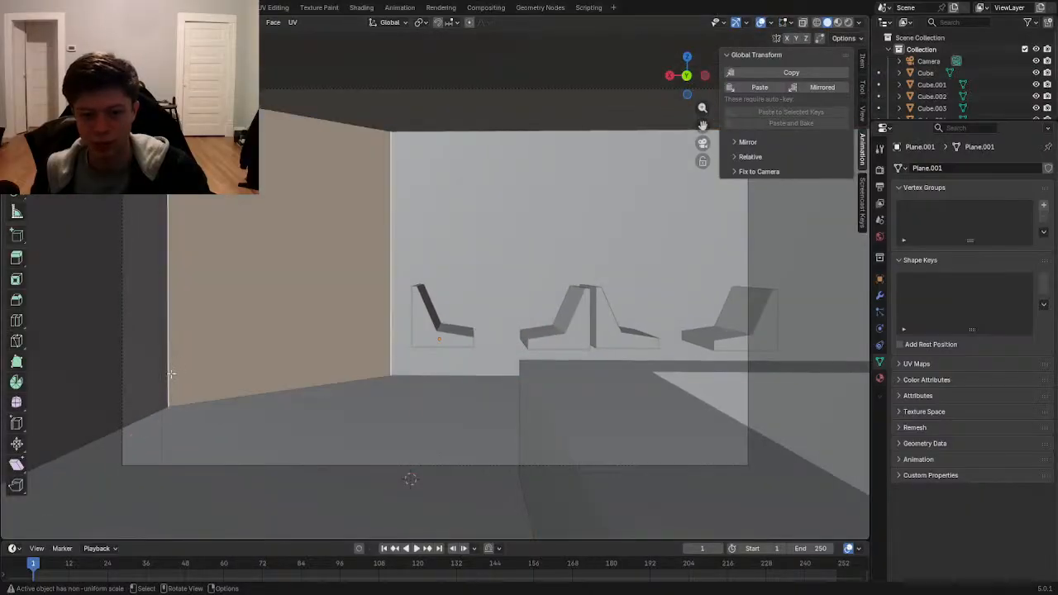
click(168, 376)
key(e)
key(x)
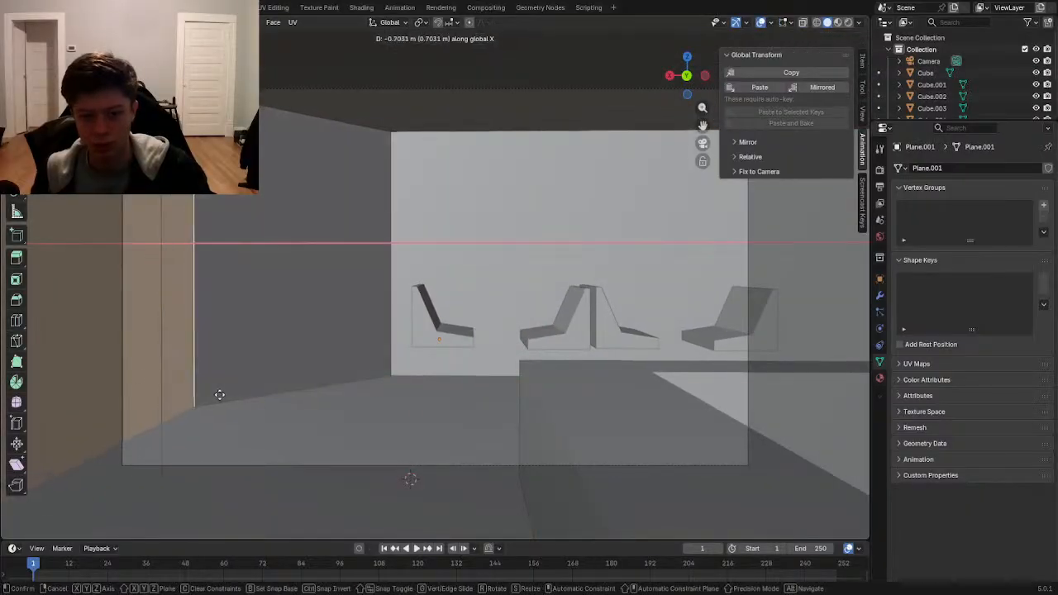
click(289, 403)
- Move the side wall's corner edge along Y toward the back wall and return to Object Mode
click(239, 377)
key(g)
key(x)
key(y)
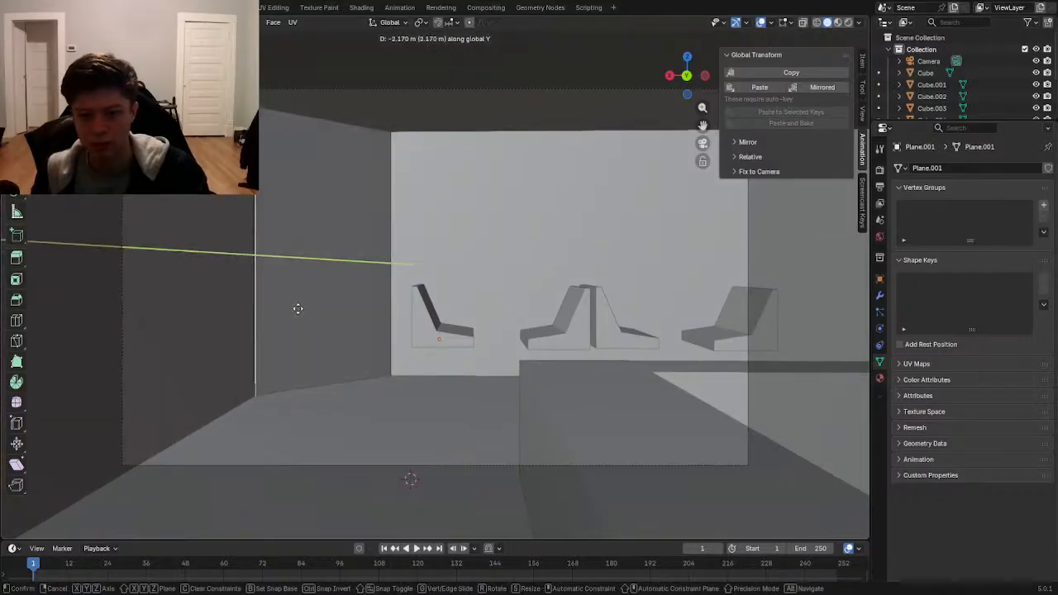
click(366, 328)
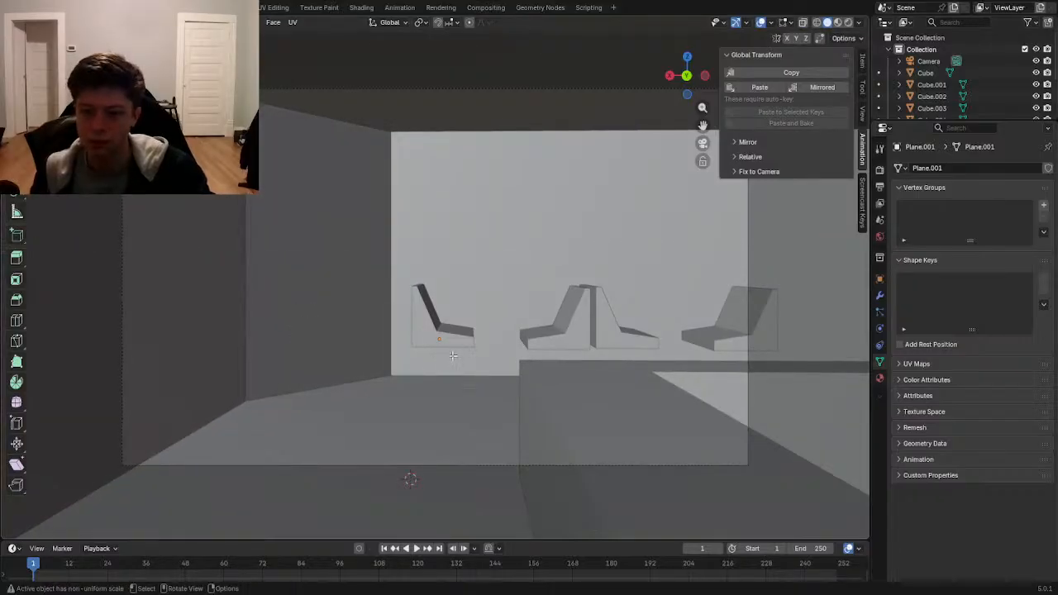
key(Tab)
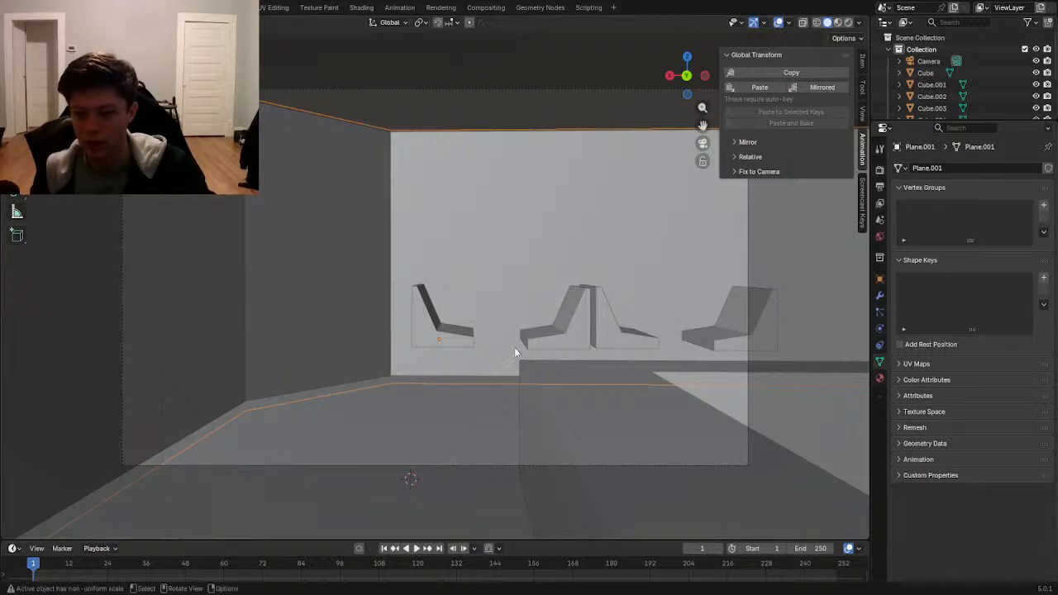
- Select all four benches and nudge them together slightly along X toward the side wall
click(564, 326)
shift+click(644, 340)
shift+click(714, 332)
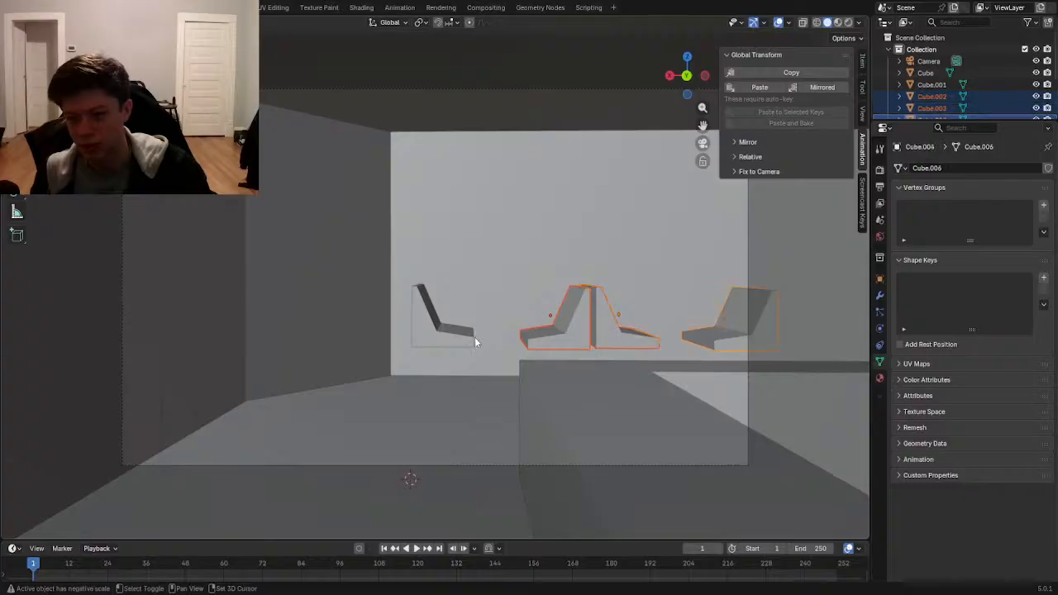
shift+click(475, 337)
key(g)
key(z)
key(Escape)
key(g)
key(y)
key(x)
click(572, 355)
- Edit the room walls again and shift the side wall's corner edge about 0.5 m along negative Y
click(616, 447)
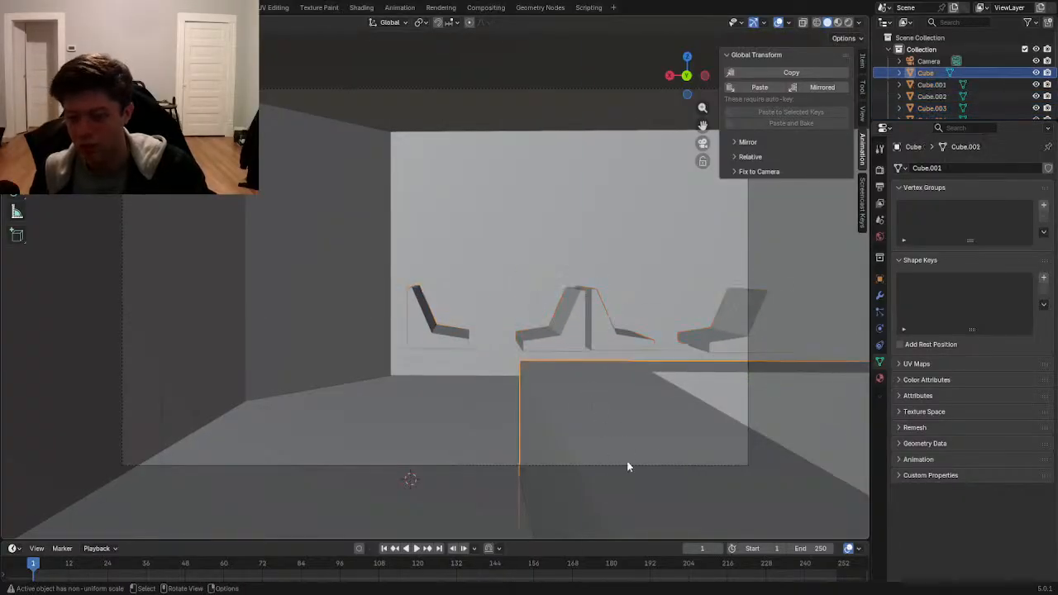
click(249, 350)
key(Tab)
click(250, 354)
key(g)
key(x)
key(y)
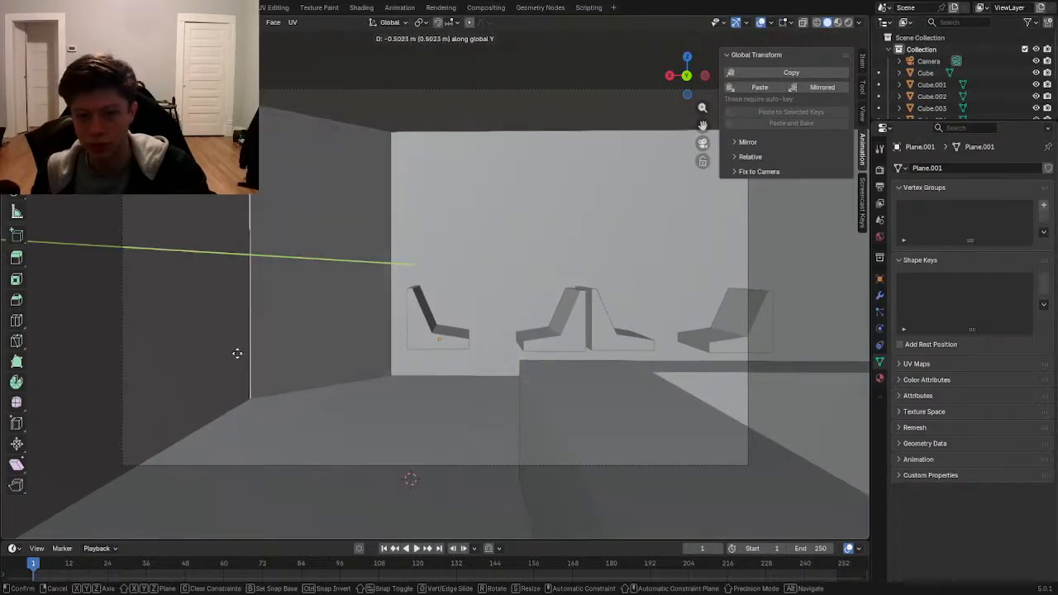
click(236, 355)
key(Tab)
- Fine-tune the height of the bench nearest the side wall along Z and save the file
click(453, 444)
click(453, 334)
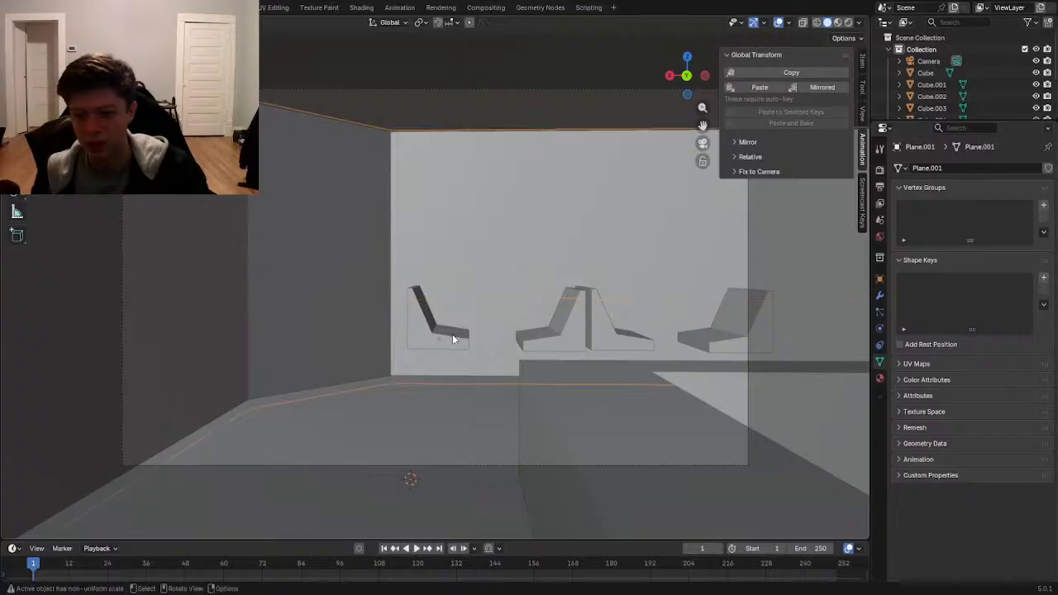
key(g)
key(z)
click(463, 346)
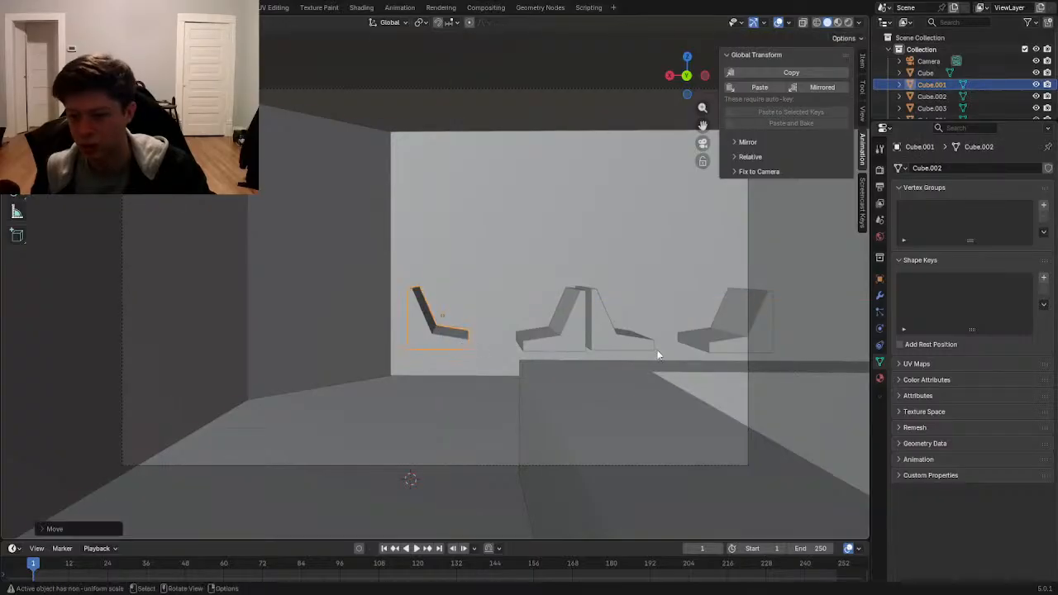
click(636, 342)
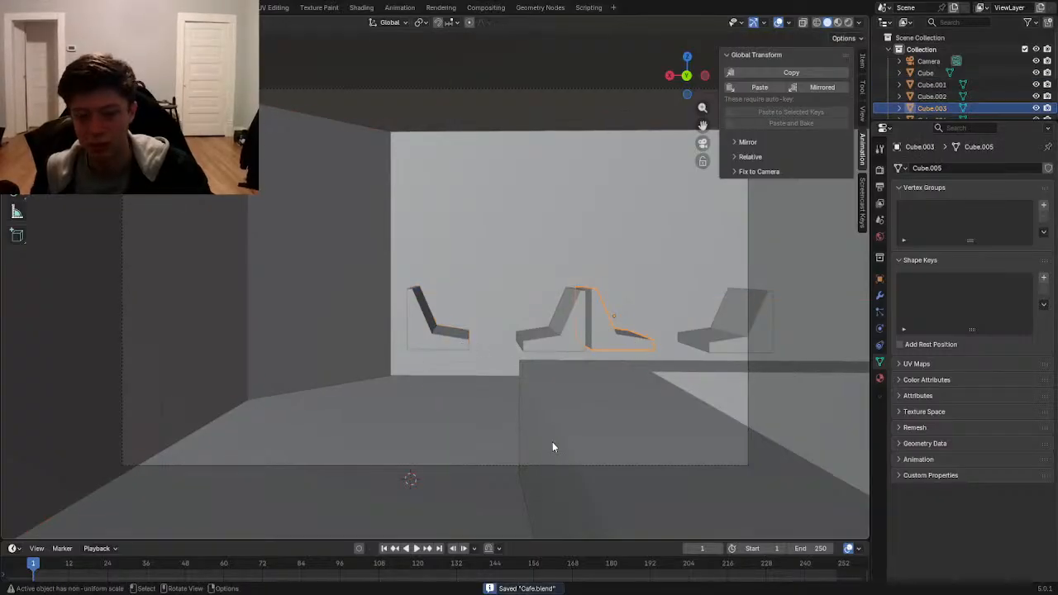
- Duplicate the facing bench pair nearest the side wall in place and rotate the copies 90° about Z
click(531, 340)
shift+click(462, 336)
key(shift+d)
right_click(584, 375)
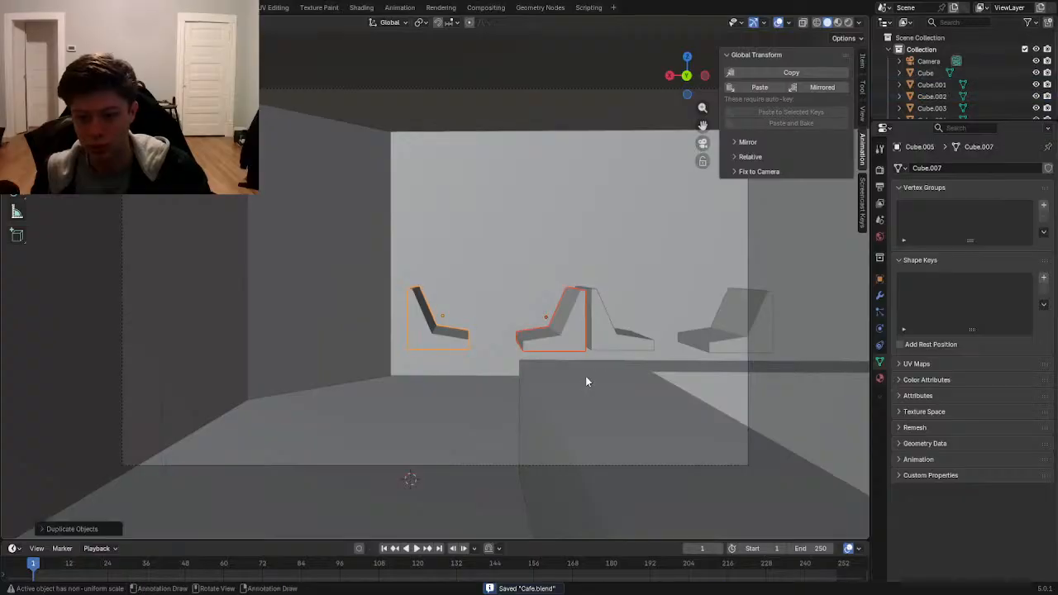
text(r90y)
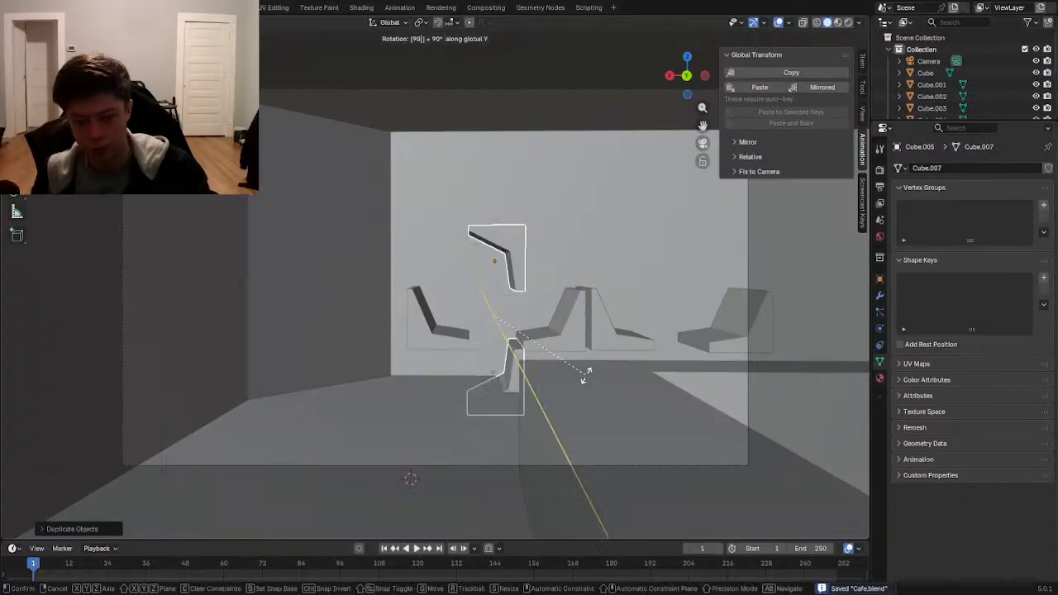
text(z)
key(Return)
- Move the rotated bench pair along Y toward the camera, and along X to the side wall
key(g)
key(x)
right_click(574, 396)
key(g)
key(y)
click(585, 448)
key(g)
key(y)
key(x)
click(389, 395)
- Bring the rotated bench pair about 12.3 m further along Y into the foreground
key(g)
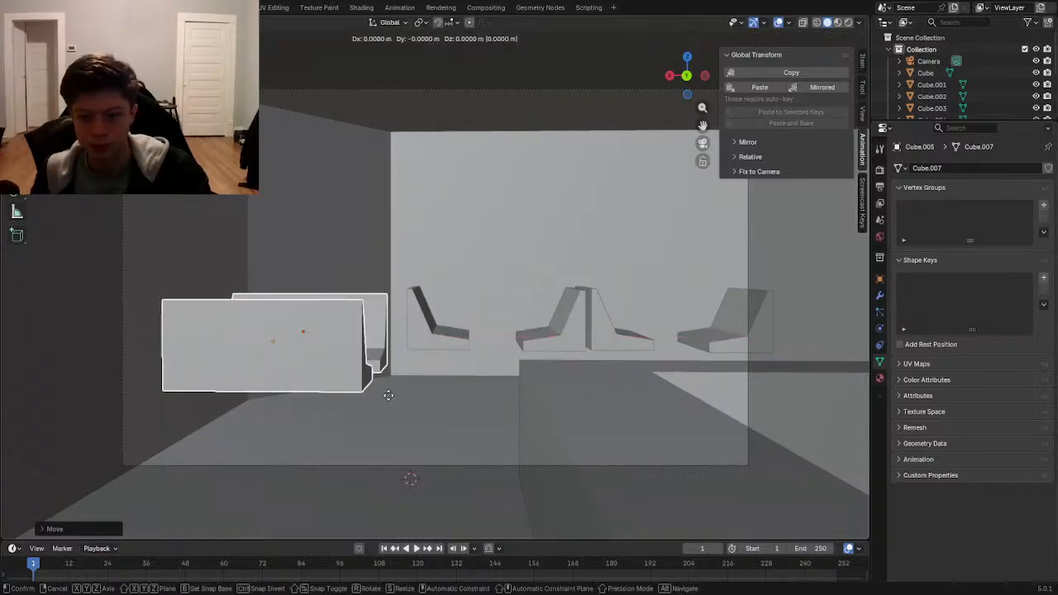
key(y)
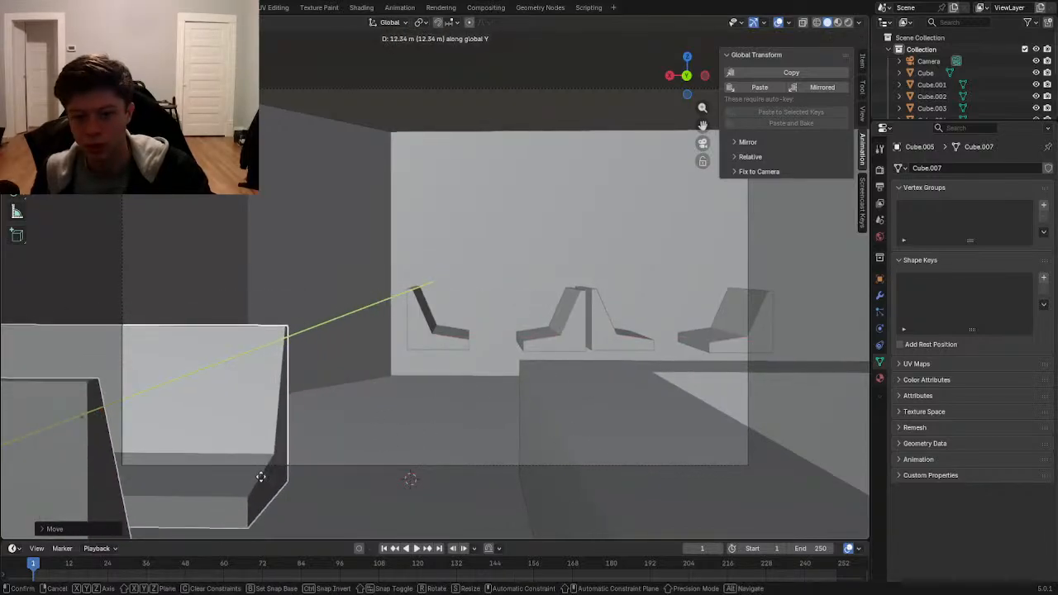
click(260, 477)
- Select the camera and set its focal length to 40 mm
click(334, 463)
click(335, 465)
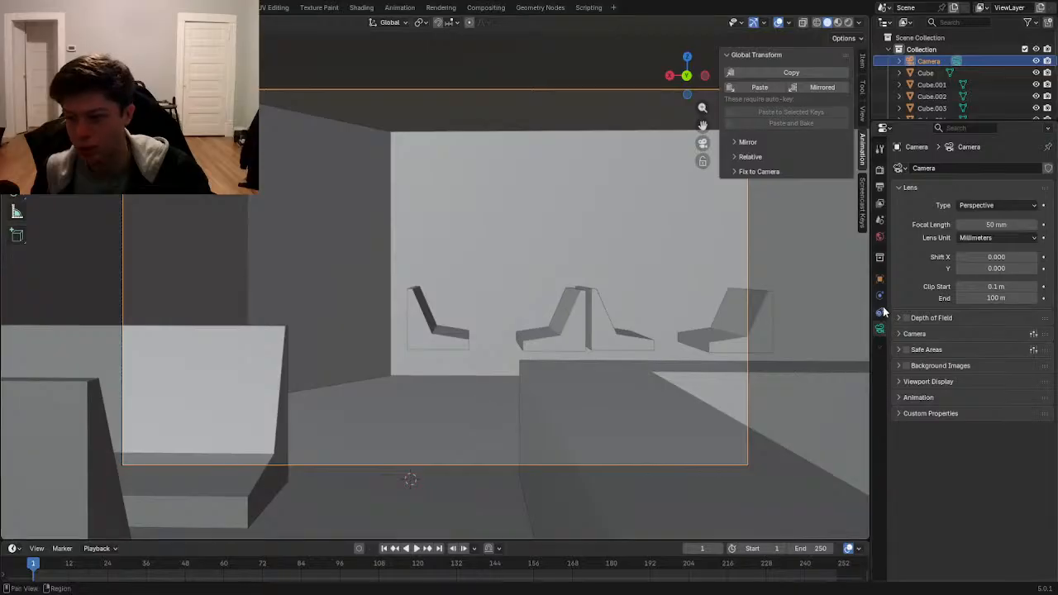
drag(410, 479, 415, 439)
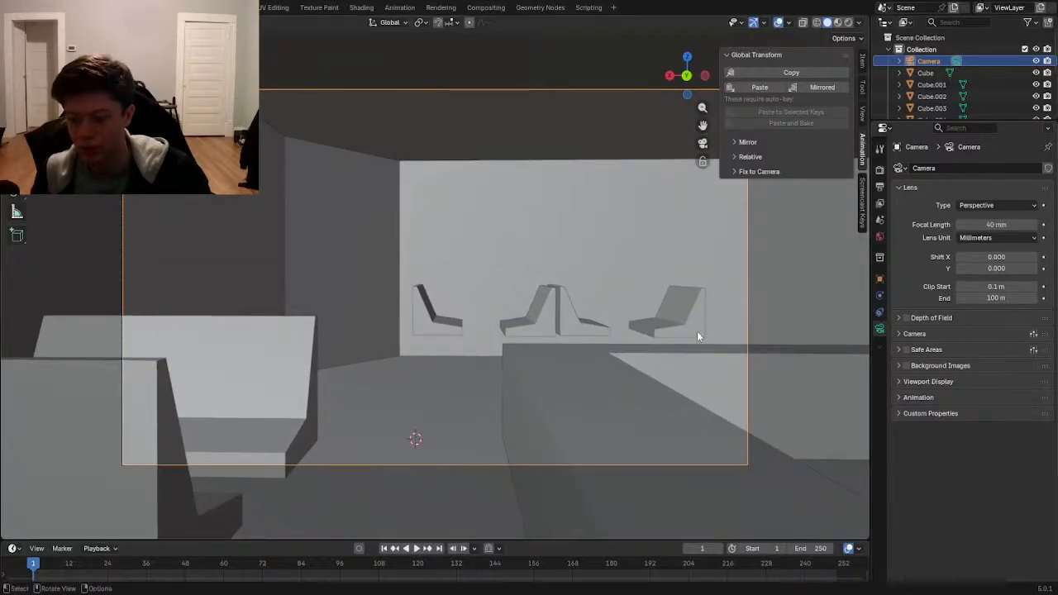
- Shift the camera about 0.33 m along X and lower it about 0.02 m along Z
key(g)
key(y)
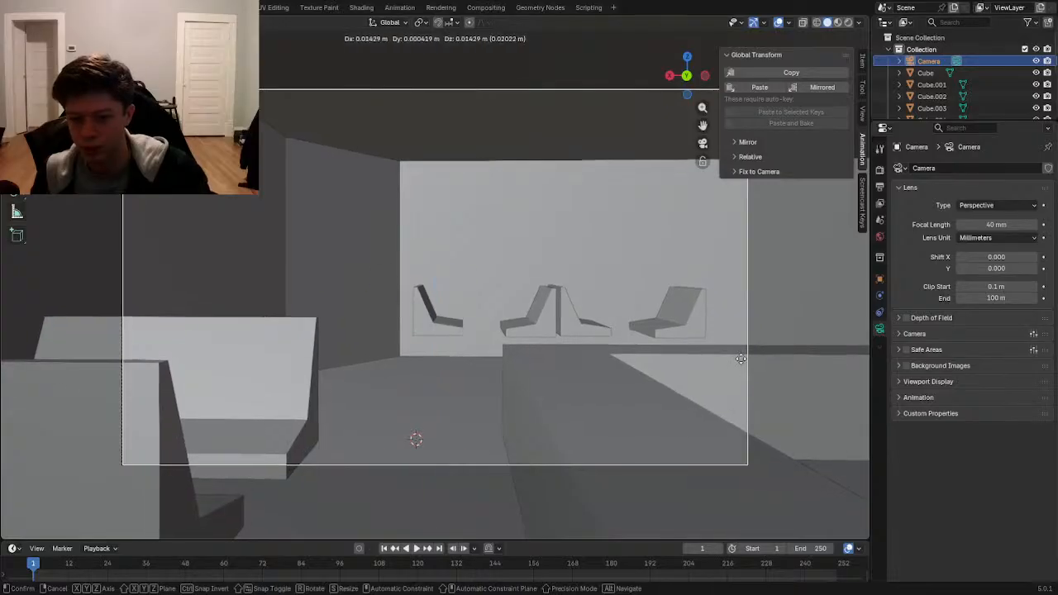
key(x)
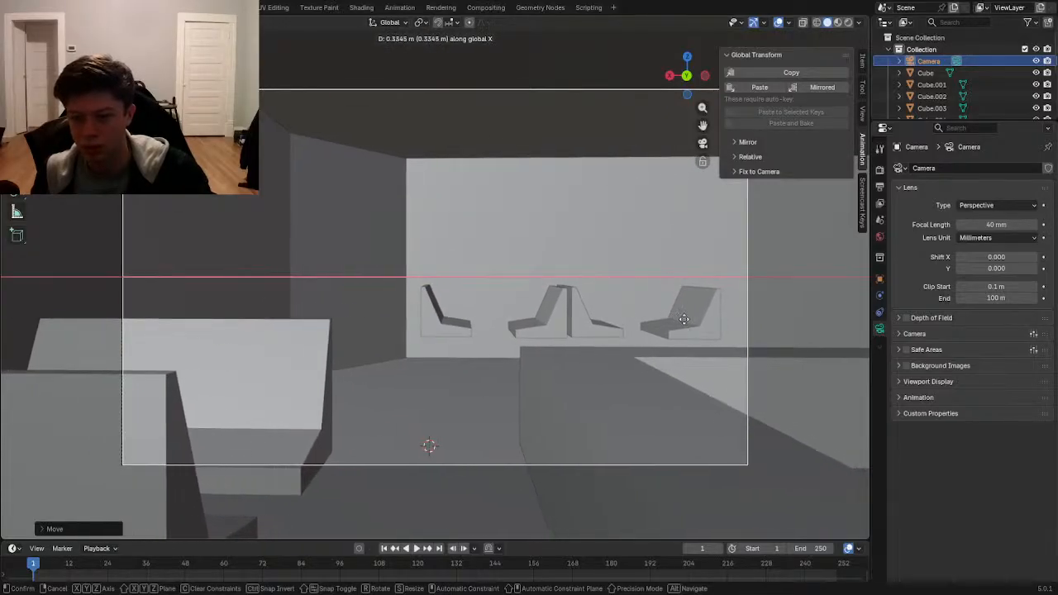
key(z)
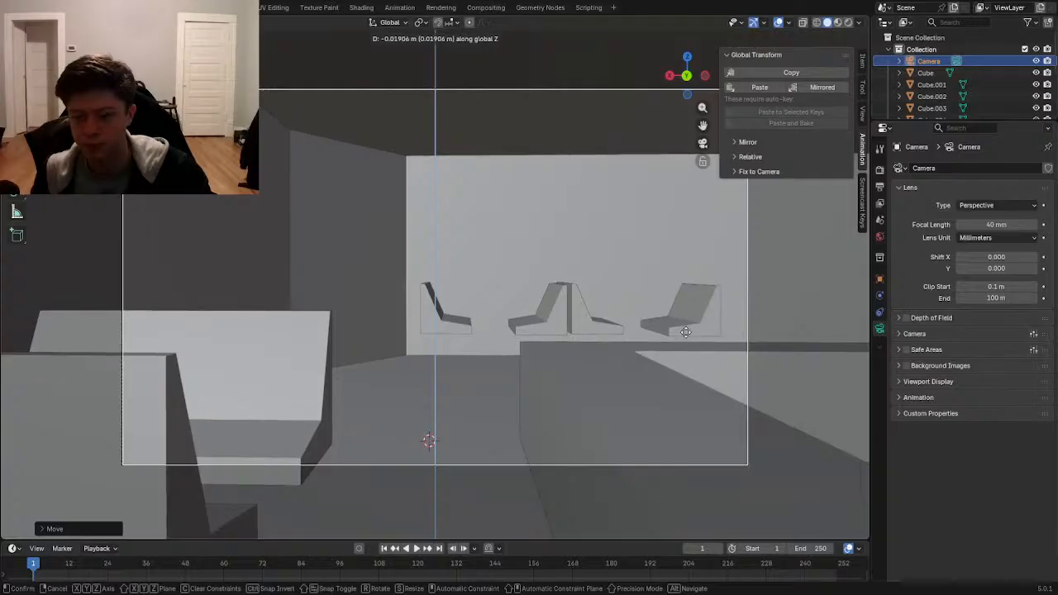
click(610, 351)
- Select the counter and raise it slightly along Z, up to the base of the far benches in the camera view
click(609, 351)
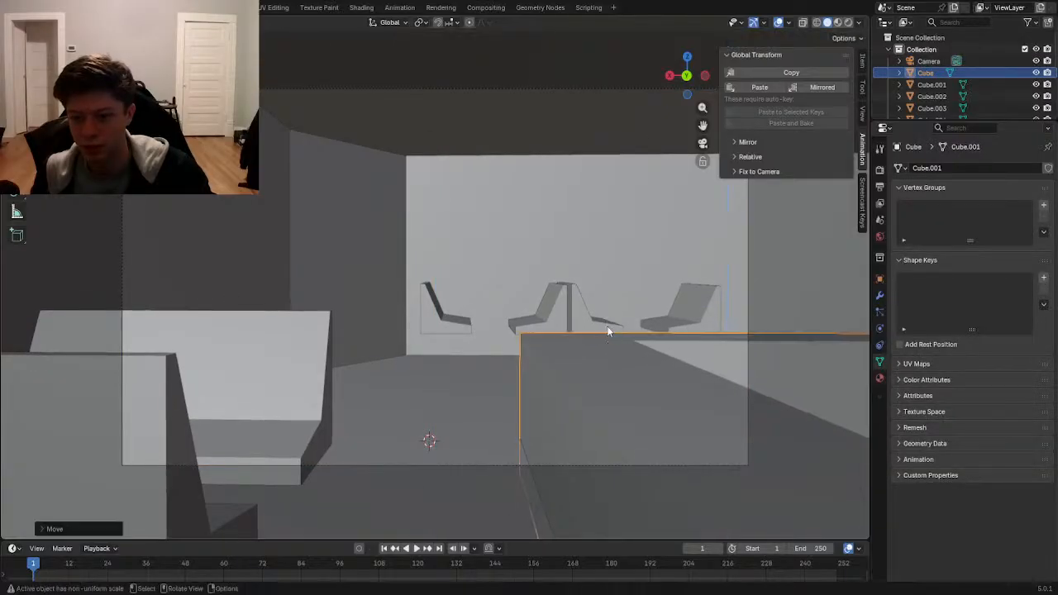
click(605, 322)
click(496, 338)
click(565, 323)
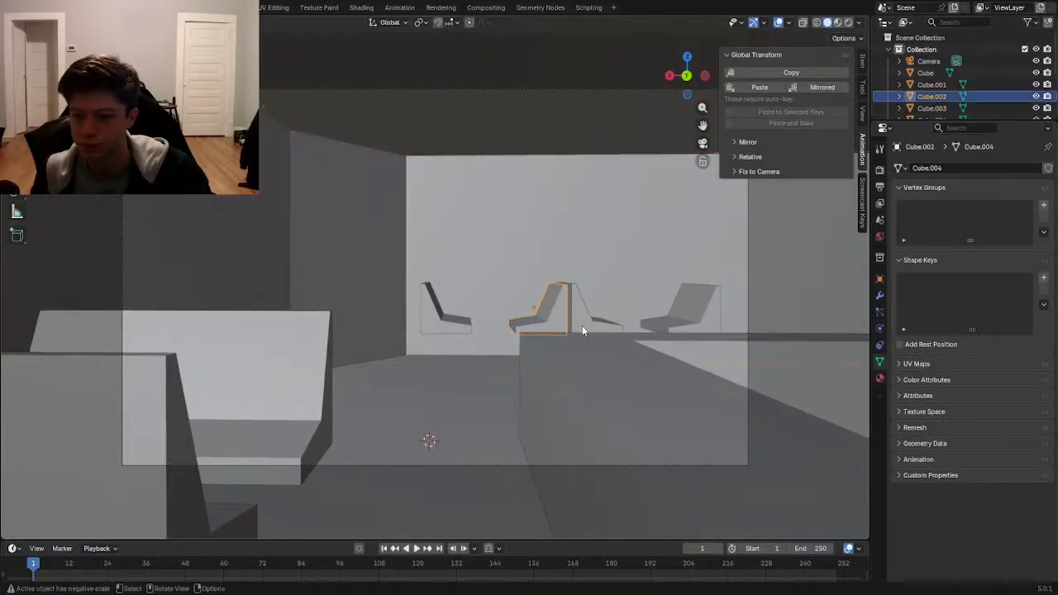
click(608, 364)
key(g)
key(z)
click(613, 386)
key(g)
key(z)
click(598, 366)
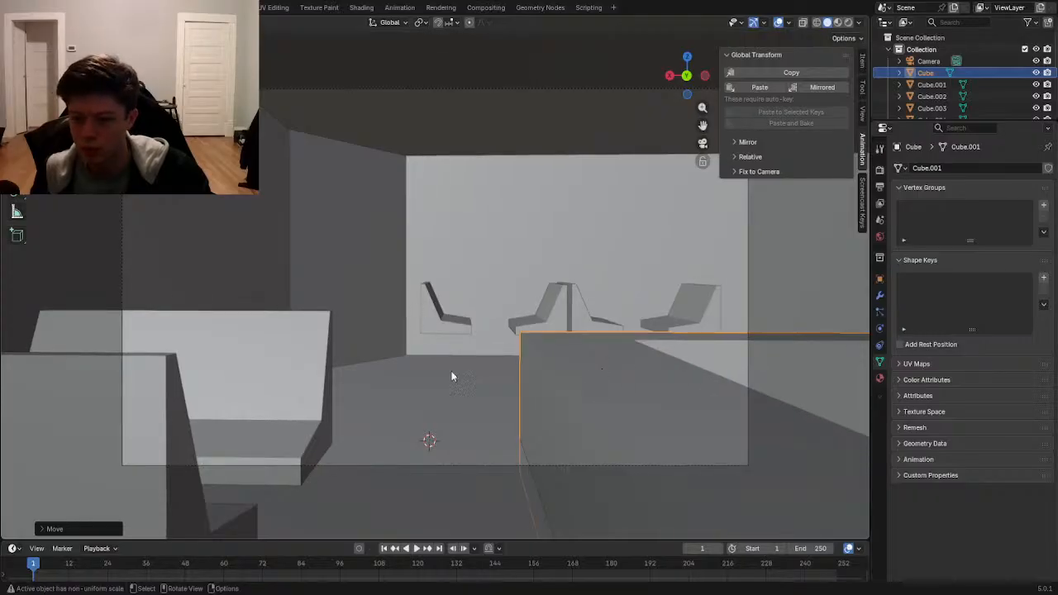
scroll(589, 382, up, 3)
scroll(590, 382, down, 3)
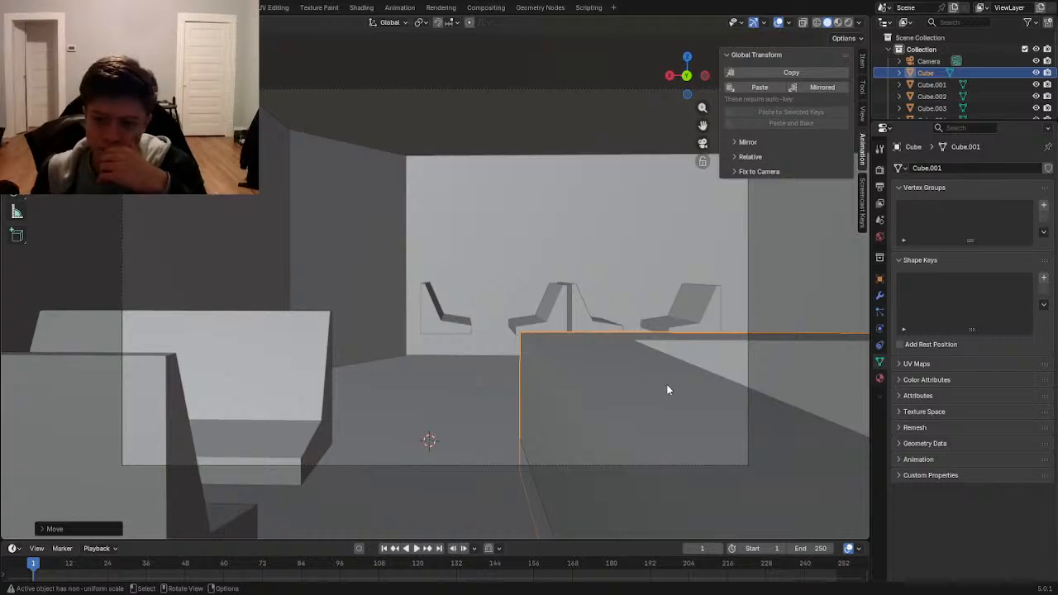
- Switch the viewport to rendered shading and move the point light up above the counter near the ceiling
click(492, 427)
key(z)
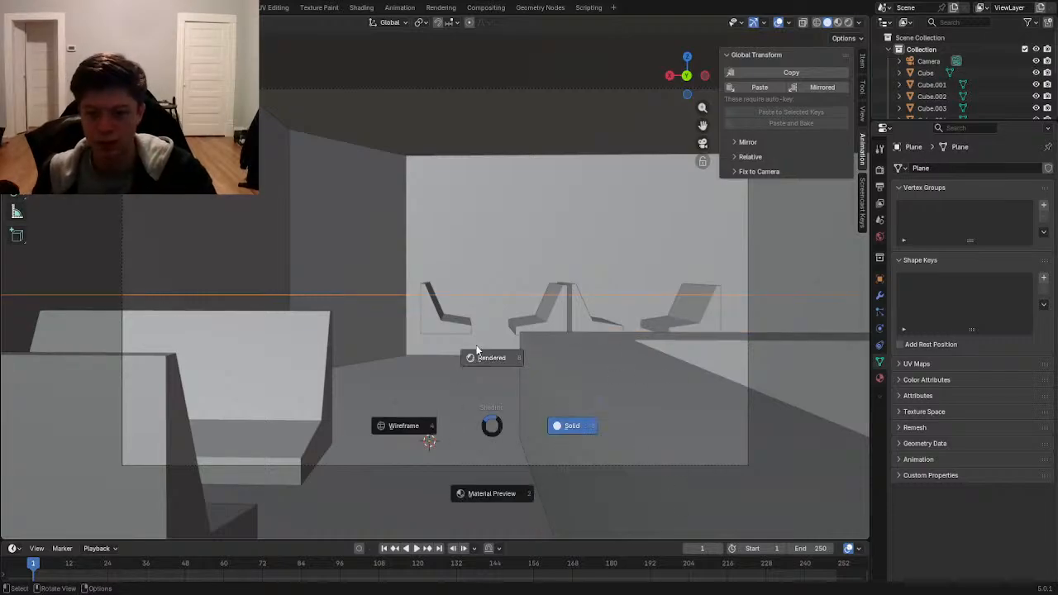
click(395, 319)
click(178, 165)
key(g)
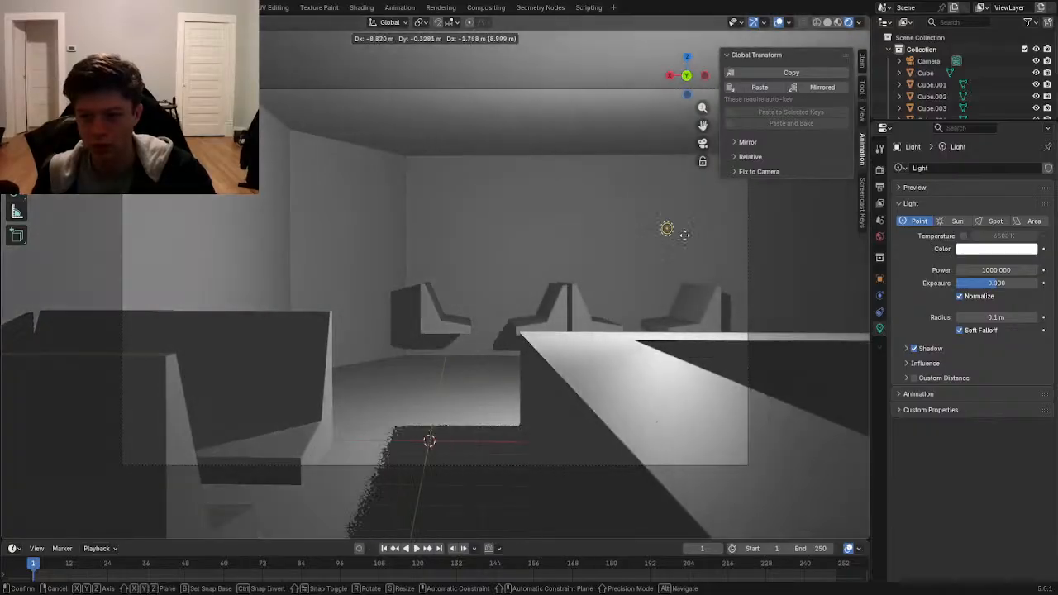
click(694, 158)
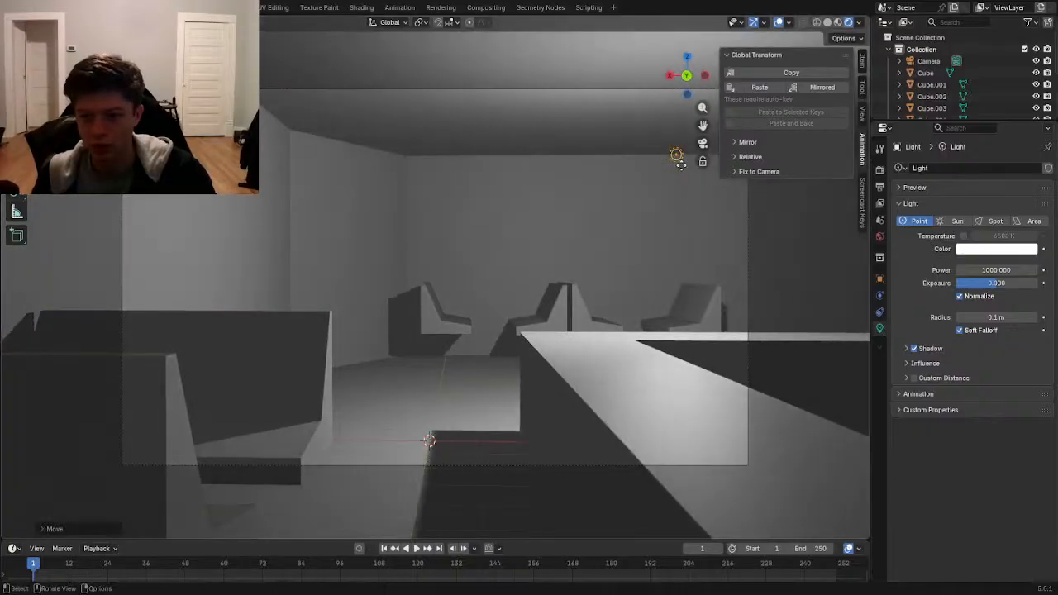
- Change the light to an area light and tint it violet, #A18EFF
click(1029, 221)
click(987, 249)
drag(977, 102, 994, 88)
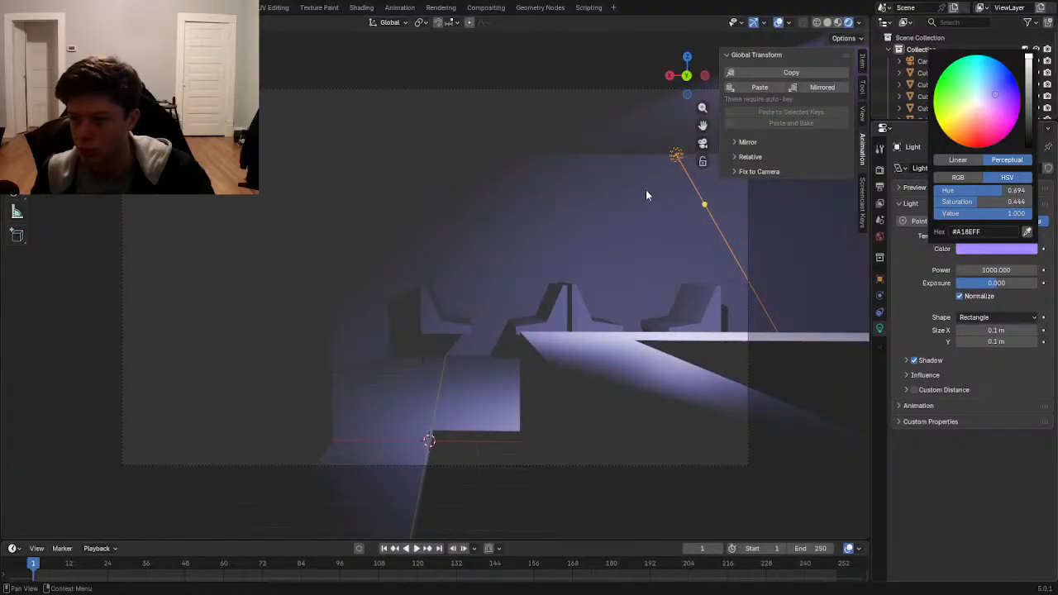
- Move the area light over the aisle and scale it up several times
key(g)
click(376, 200)
key(s)
click(832, 257)
key(s)
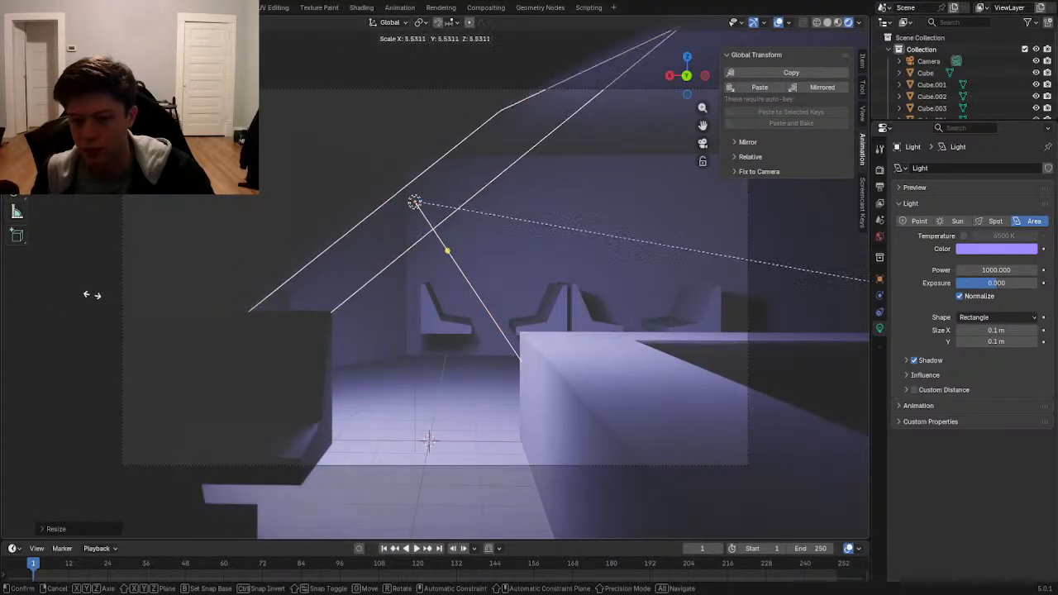
click(583, 300)
- Rotate the area light to point down and position it high above the counter
key(g)
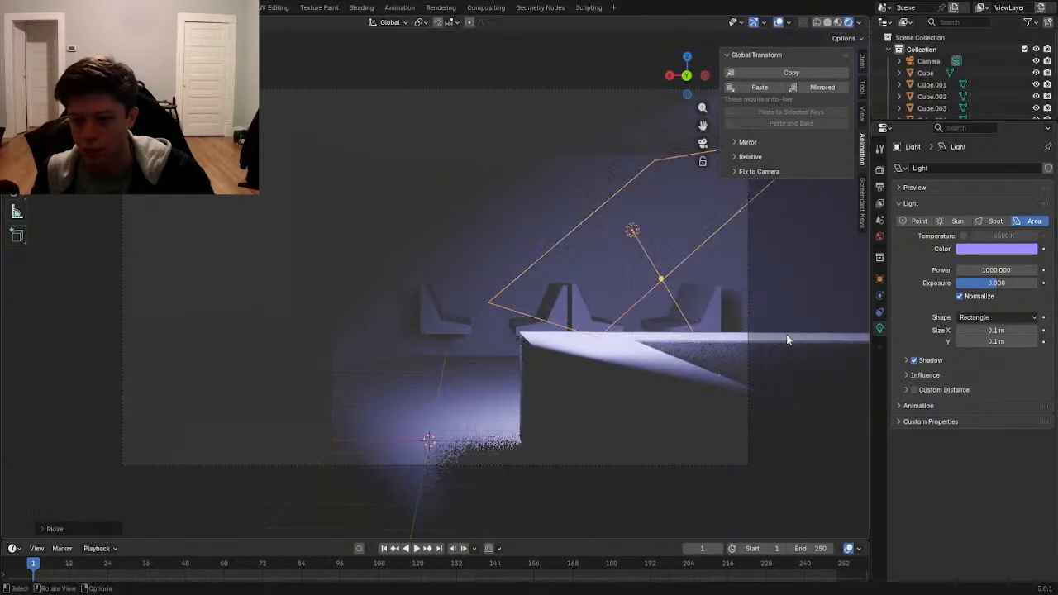
click(788, 338)
key(r)
click(692, 417)
key(g)
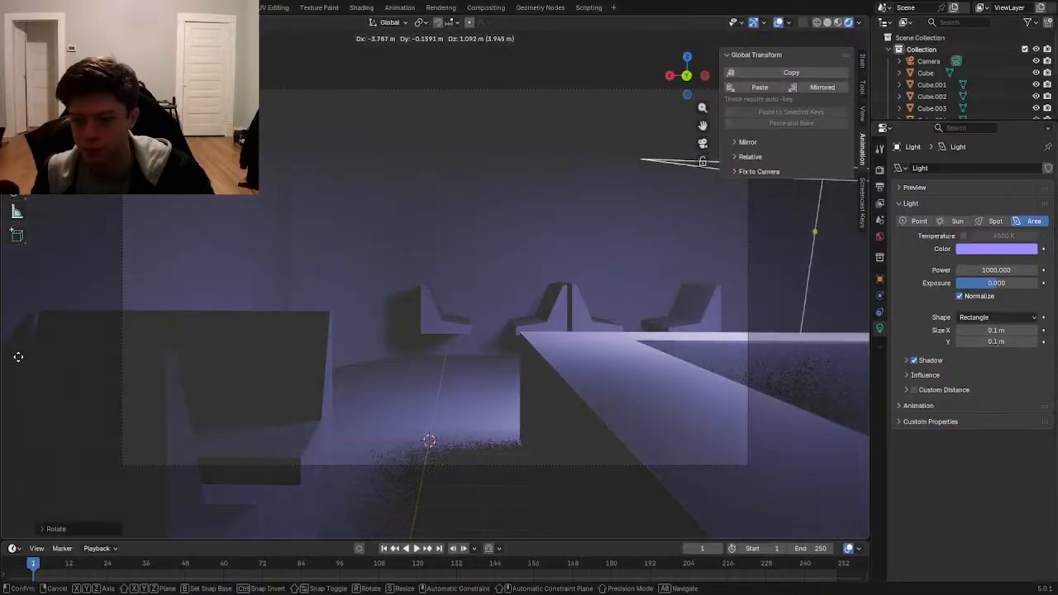
click(14, 361)
- Duplicate the area light to the opposite side of the room above the foreground benches and rotate the copy to aim across the room
key(shift+d)
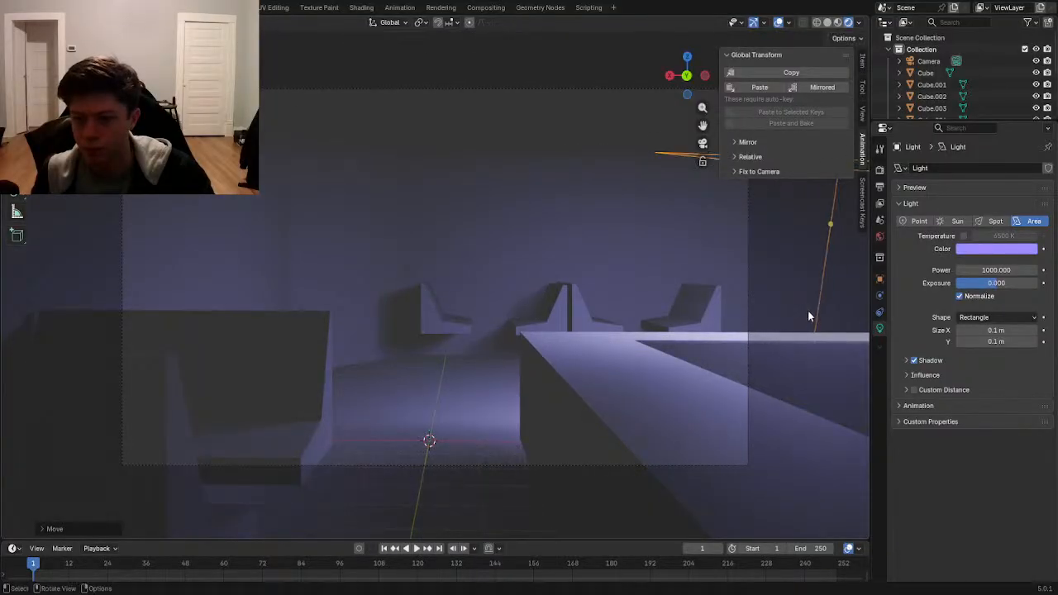
click(309, 356)
key(r)
key(z)
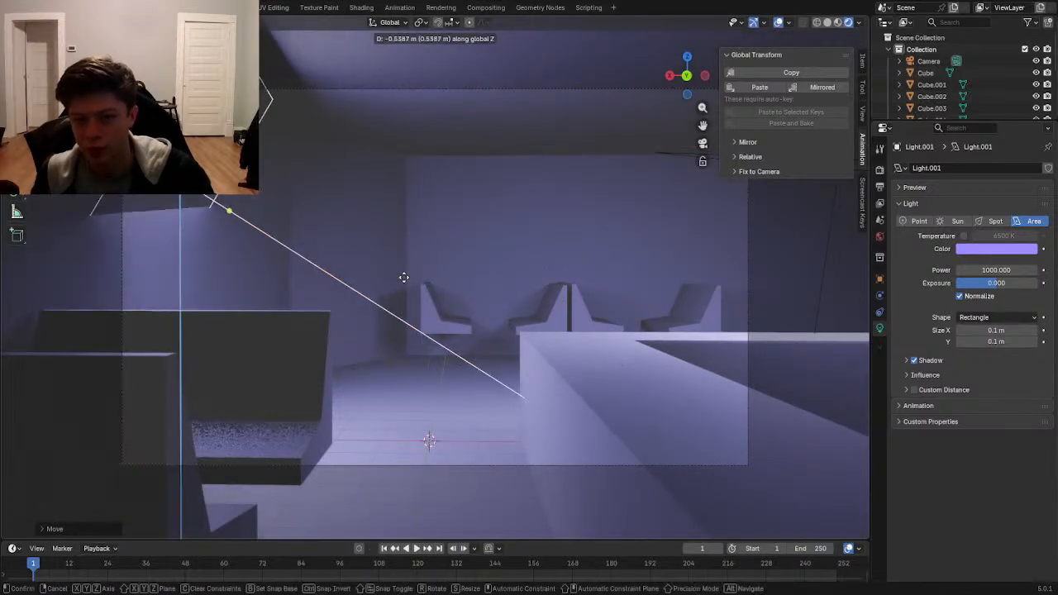
click(414, 304)
key(r)
key(y)
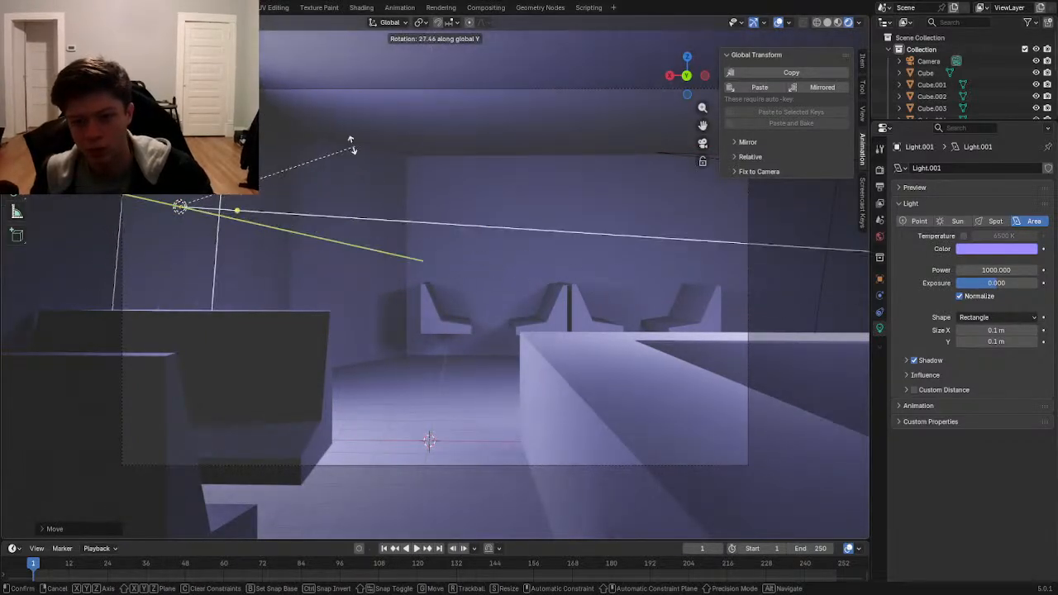
click(333, 145)
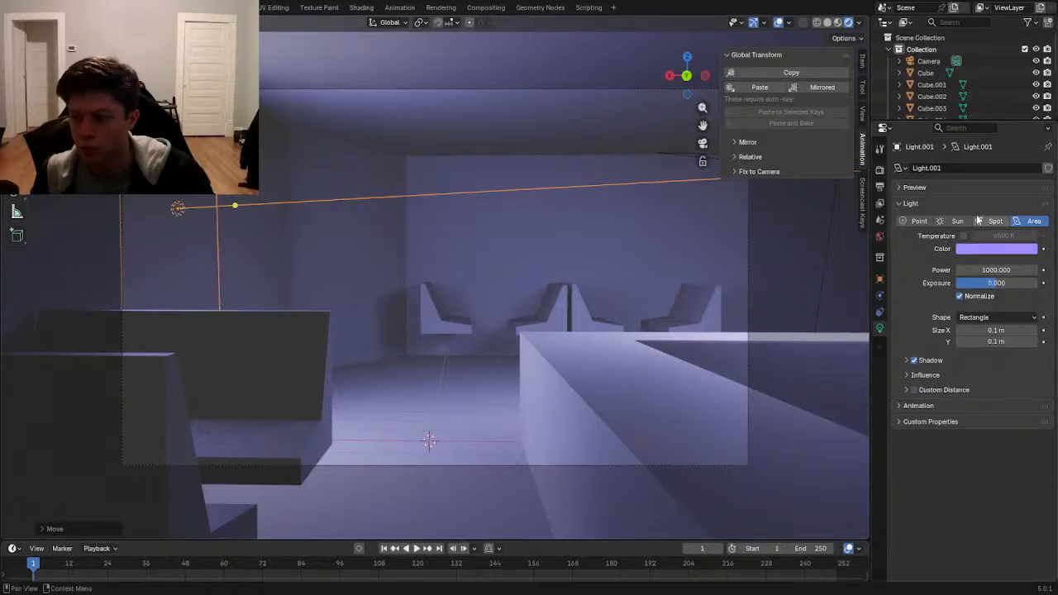
- Change the duplicated light's color to a more saturated blue
click(984, 251)
drag(984, 100, 1009, 86)
click(454, 351)
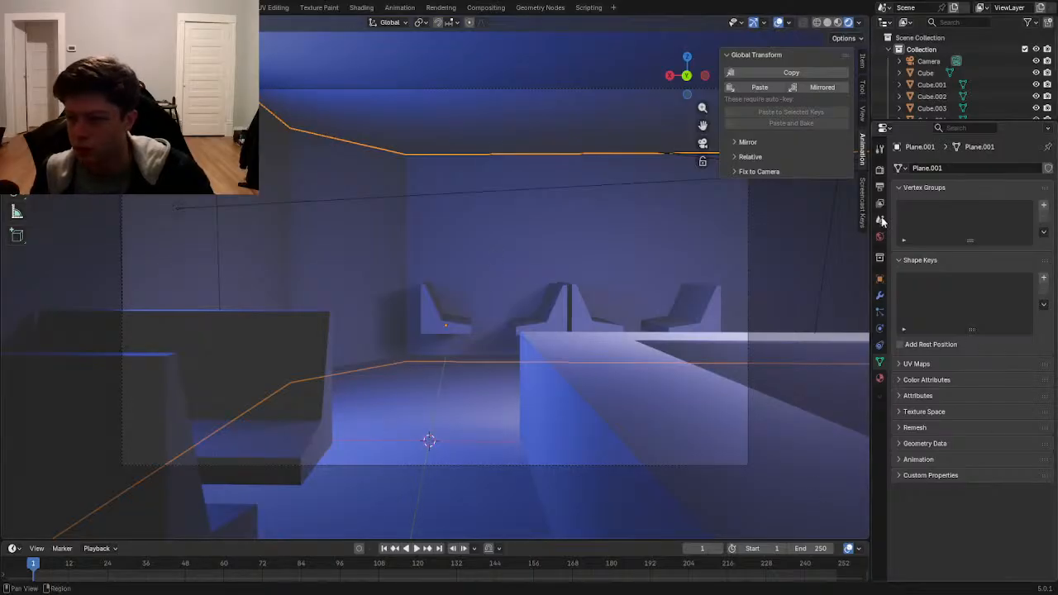
- Set the camera's passepartout opacity to 1.000 to black out everything outside the frame
click(748, 366)
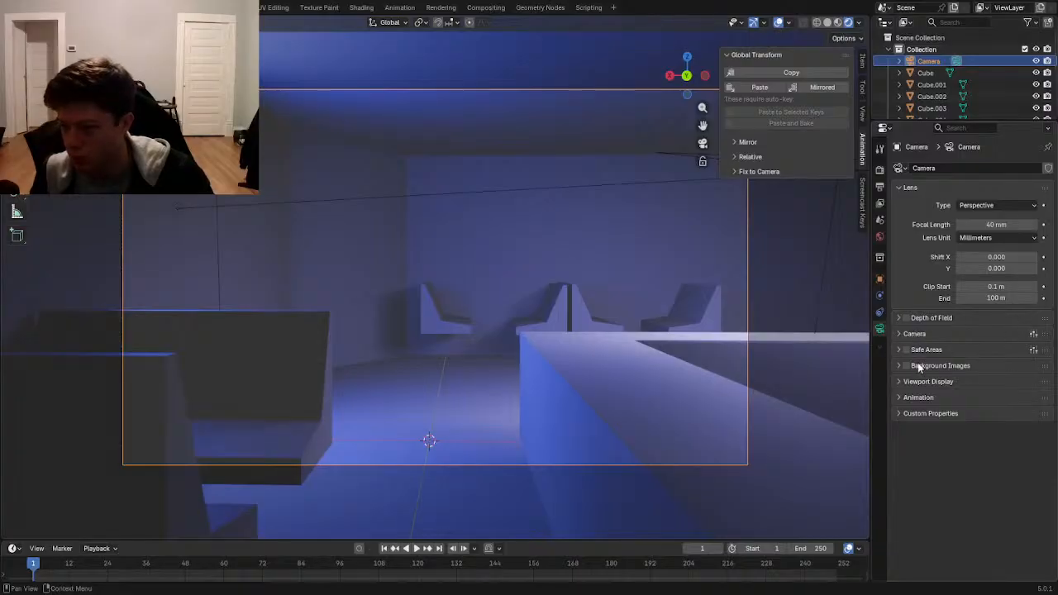
click(924, 382)
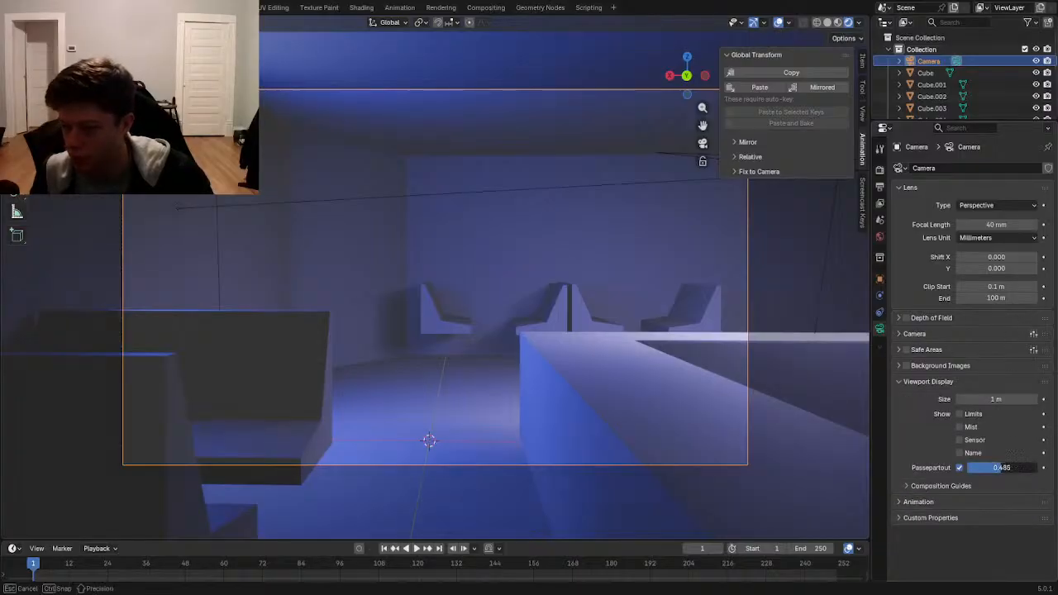
drag(1001, 468, 1033, 467)
click(503, 448)
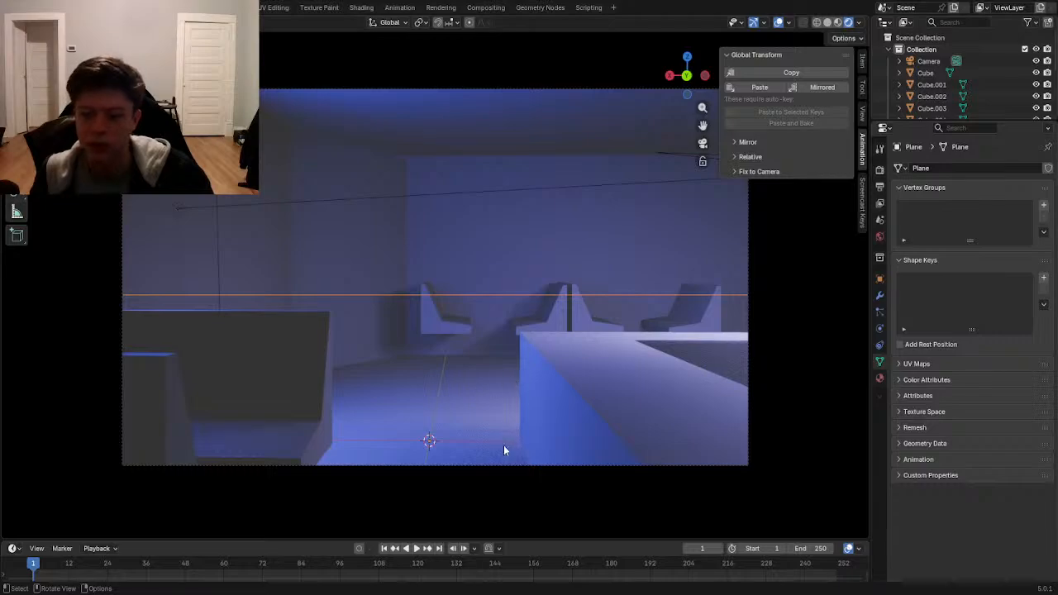
click(512, 465)
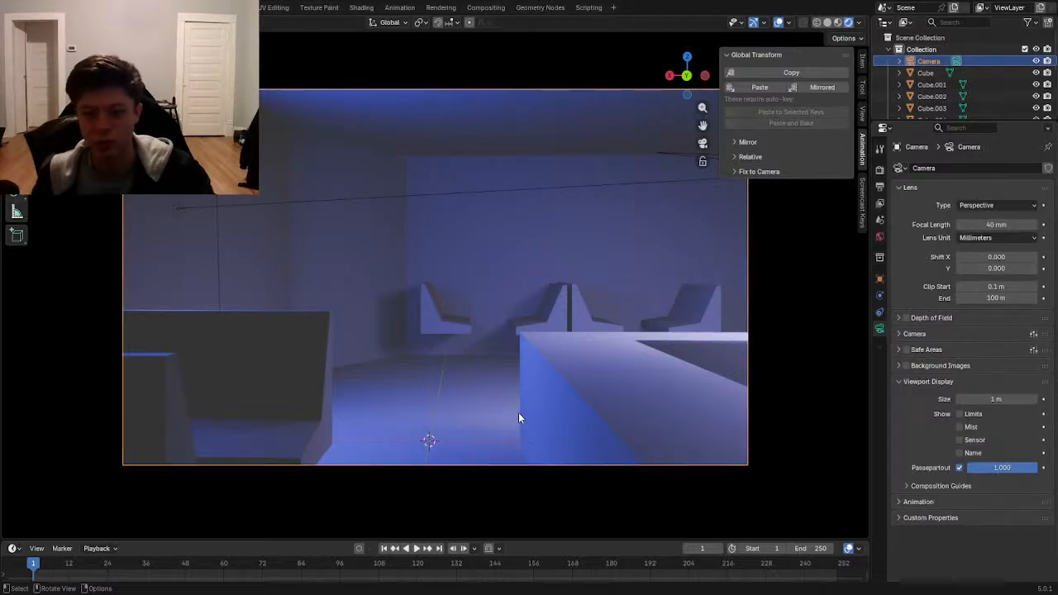
key(g)
key(x)
key(z)
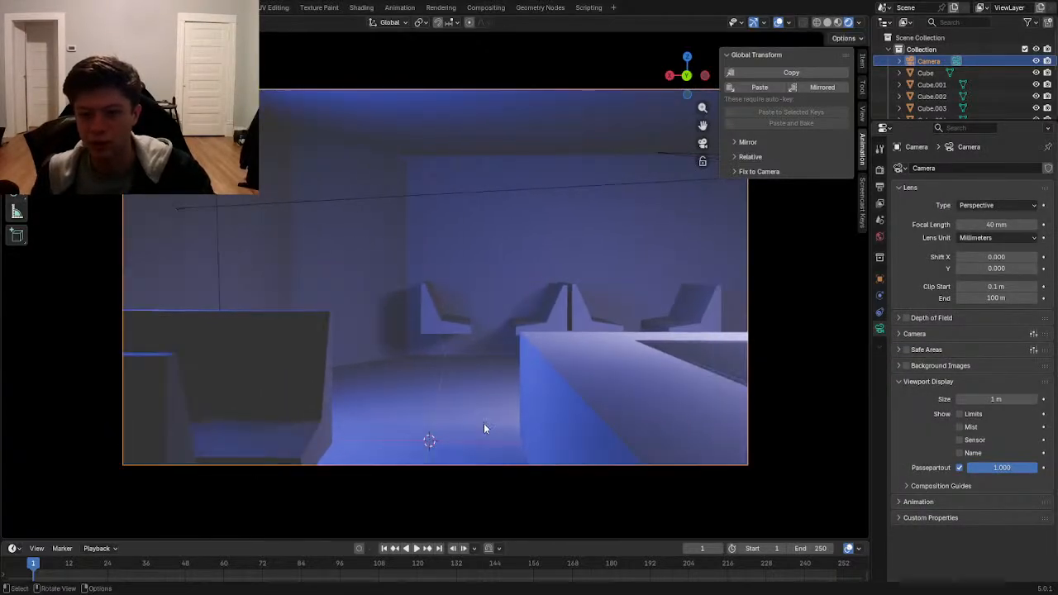
click(487, 443)
click(545, 452)
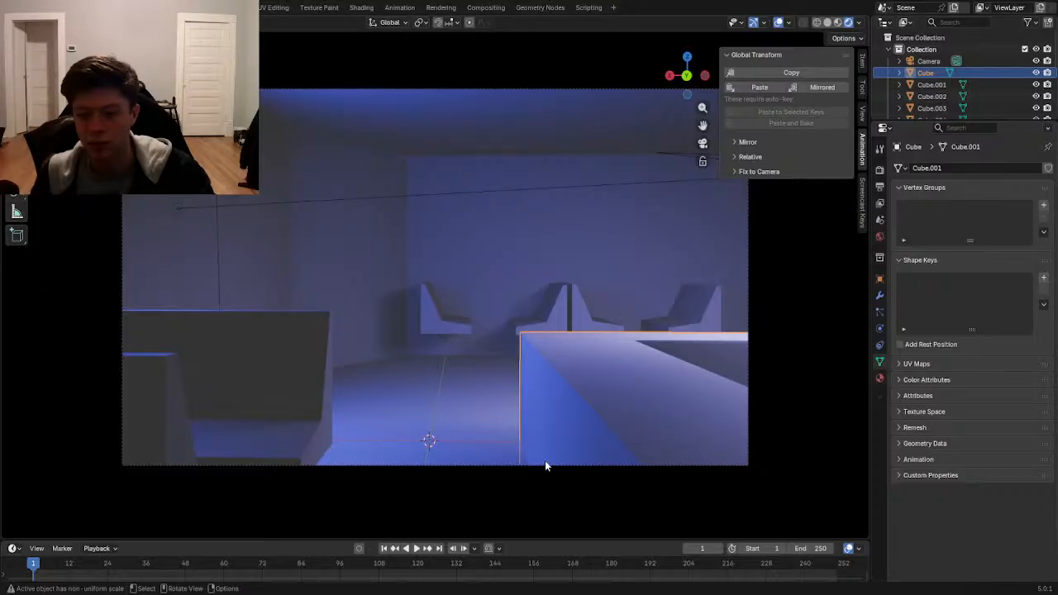
- Reselect the camera, shift it along X and turn it slightly about Z to reframe the aisle
scroll(502, 427, down, 1)
scroll(501, 426, down, 2)
scroll(504, 421, up, 2)
click(503, 433)
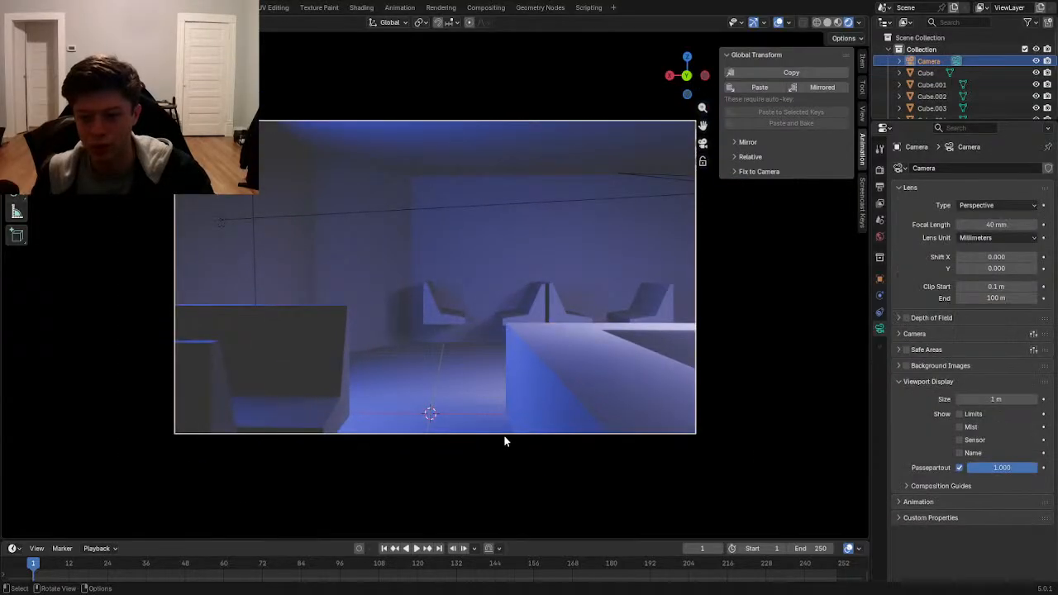
key(g)
key(x)
key(y)
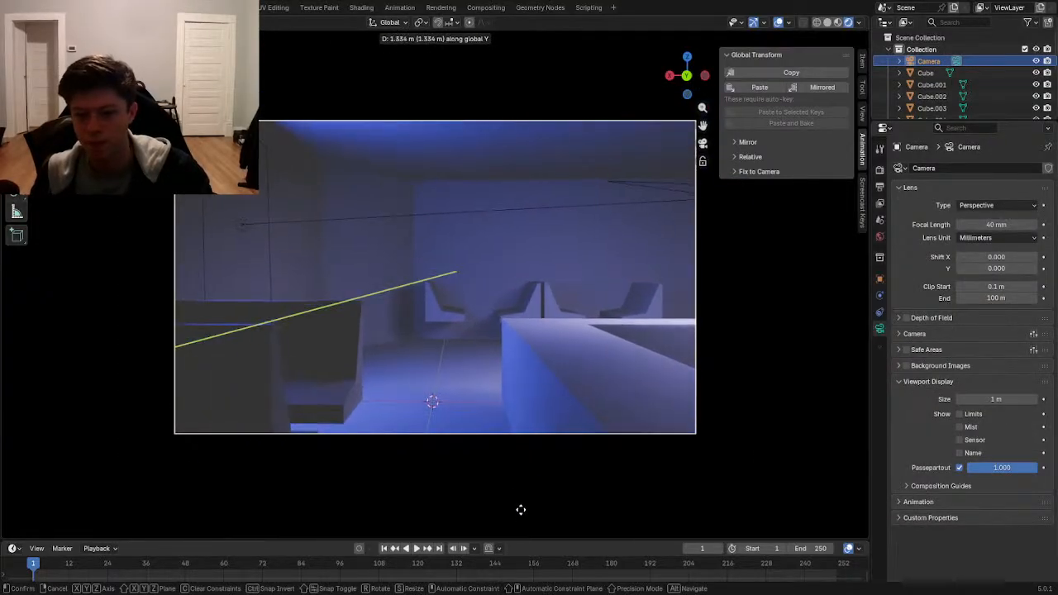
click(509, 357)
key(g)
key(x)
key(r)
key(z)
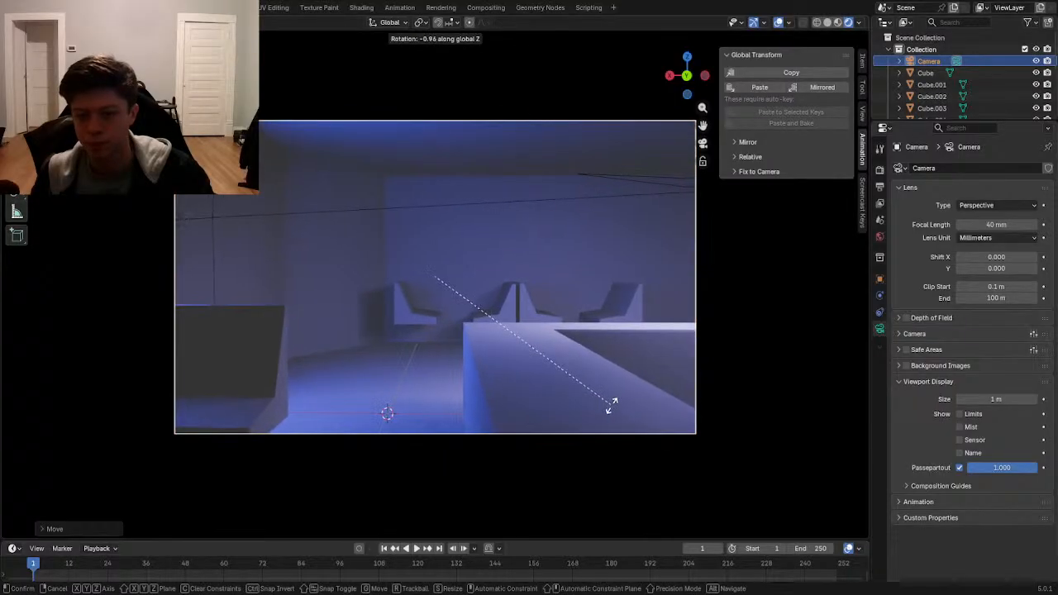
click(607, 386)
- Move the counter slightly along X away from the aisle and raise it along Z
click(603, 396)
key(g)
key(x)
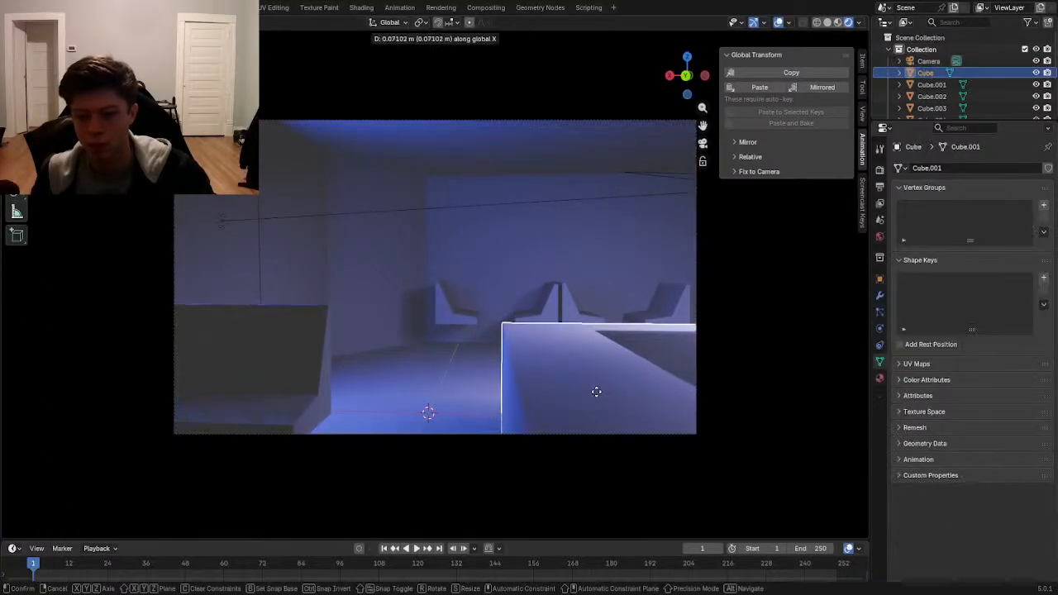
click(614, 392)
key(g)
key(z)
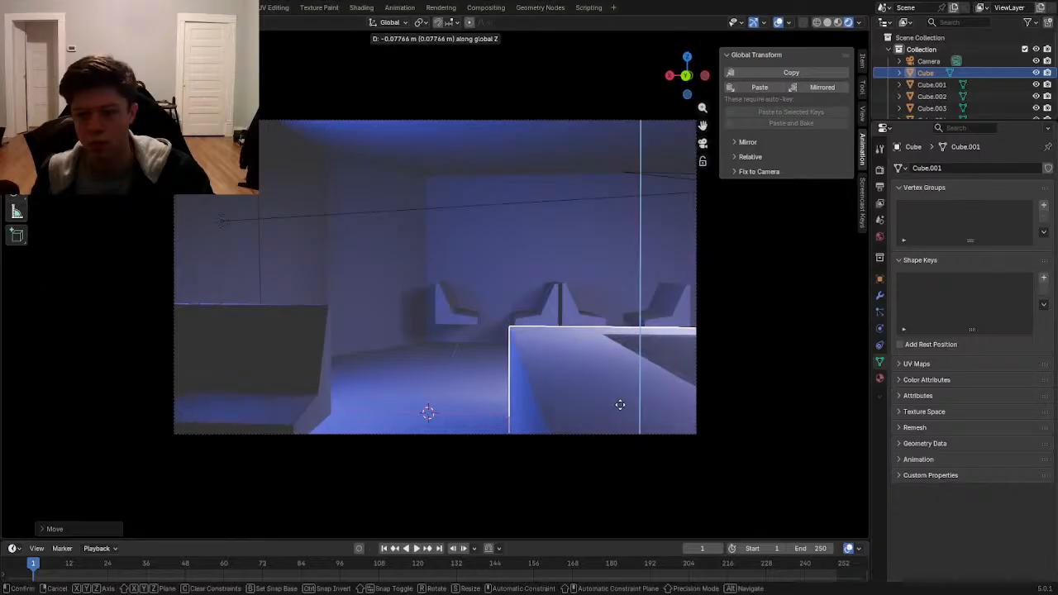
click(616, 369)
- Slide the counter farther along negative X, away from the aisle
key(g)
key(x)
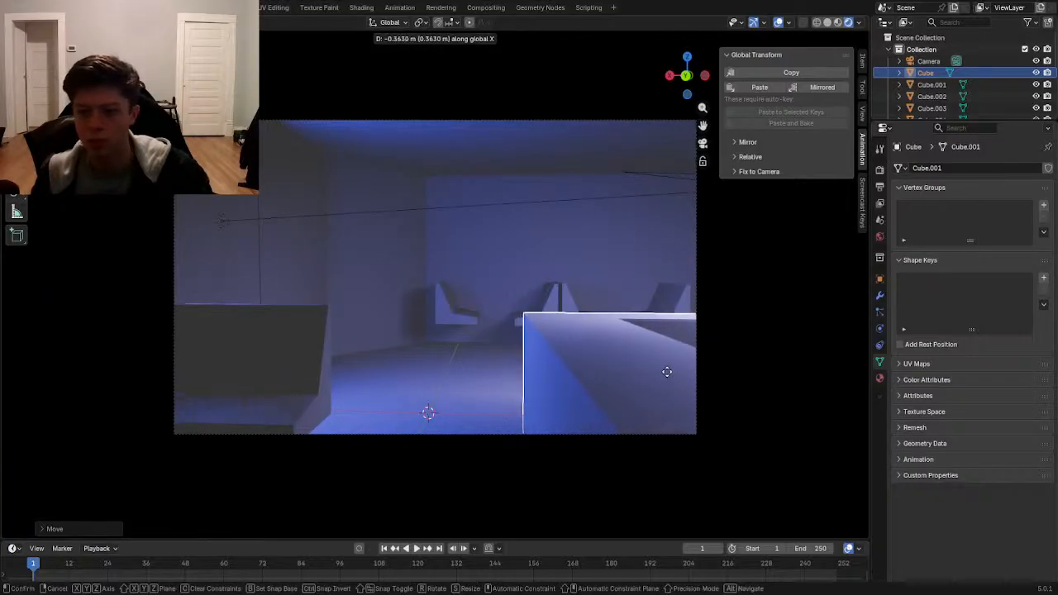
click(670, 371)
key(g)
key(x)
click(621, 369)
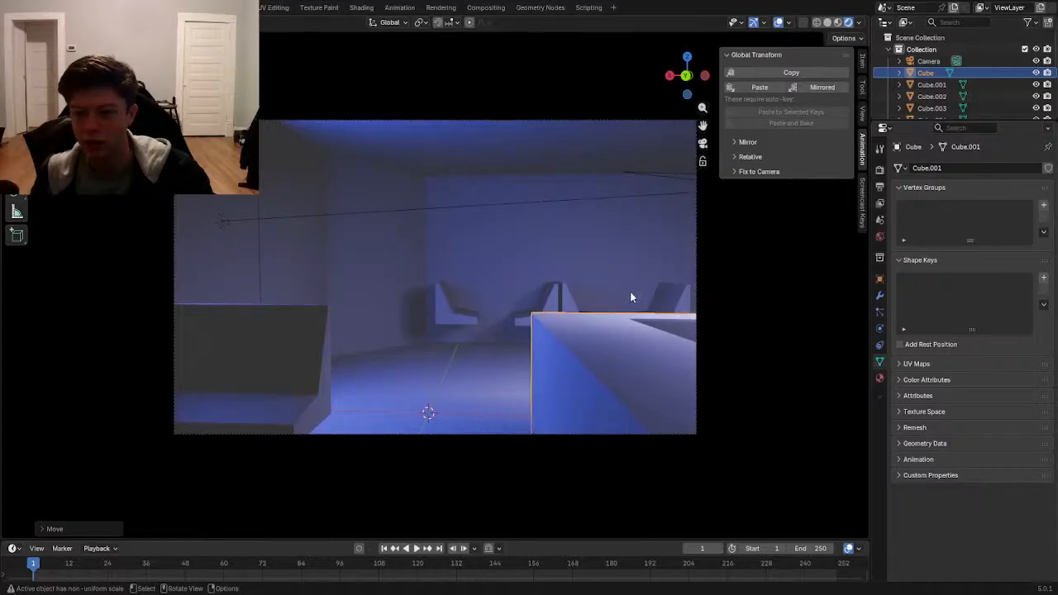
- Try sliding the counter along positive X into the aisle
key(g)
key(x)
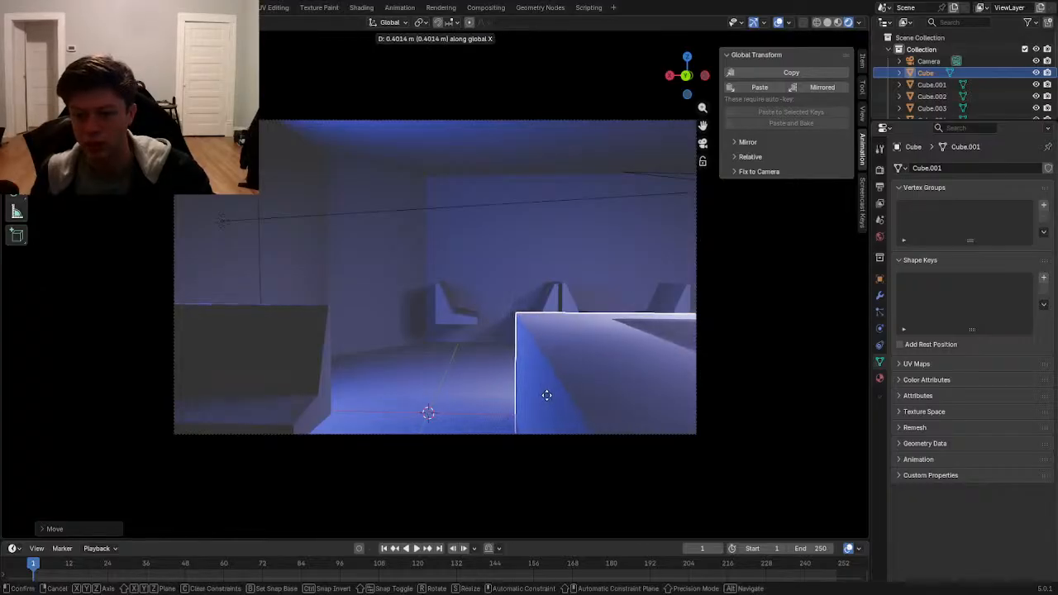
click(537, 395)
key(g)
key(x)
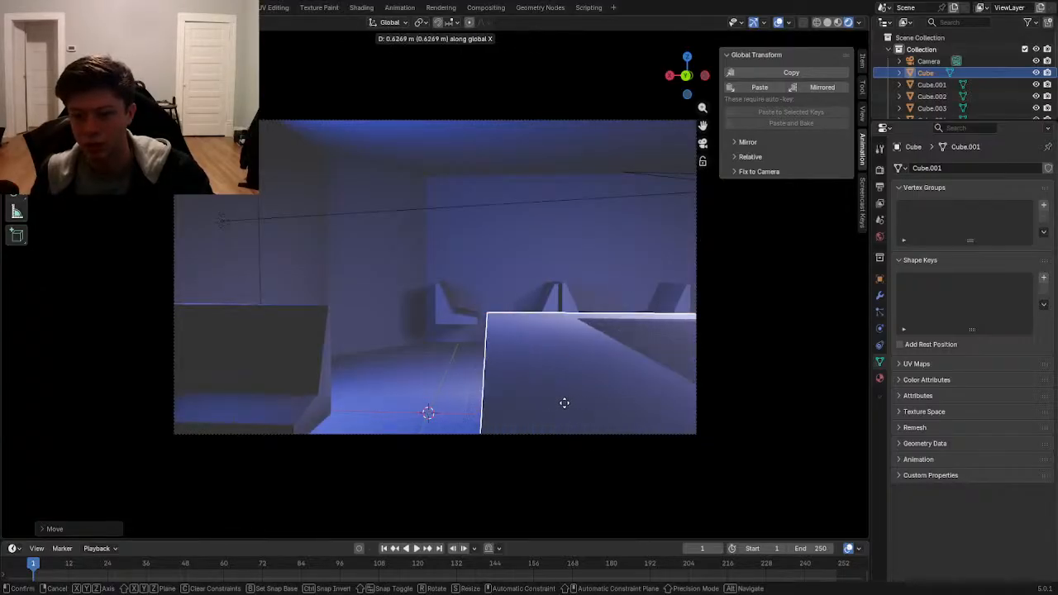
right_click(612, 417)
- Slide the counter along negative X to widen the aisle beside the foreground bench
key(g)
key(x)
click(671, 407)
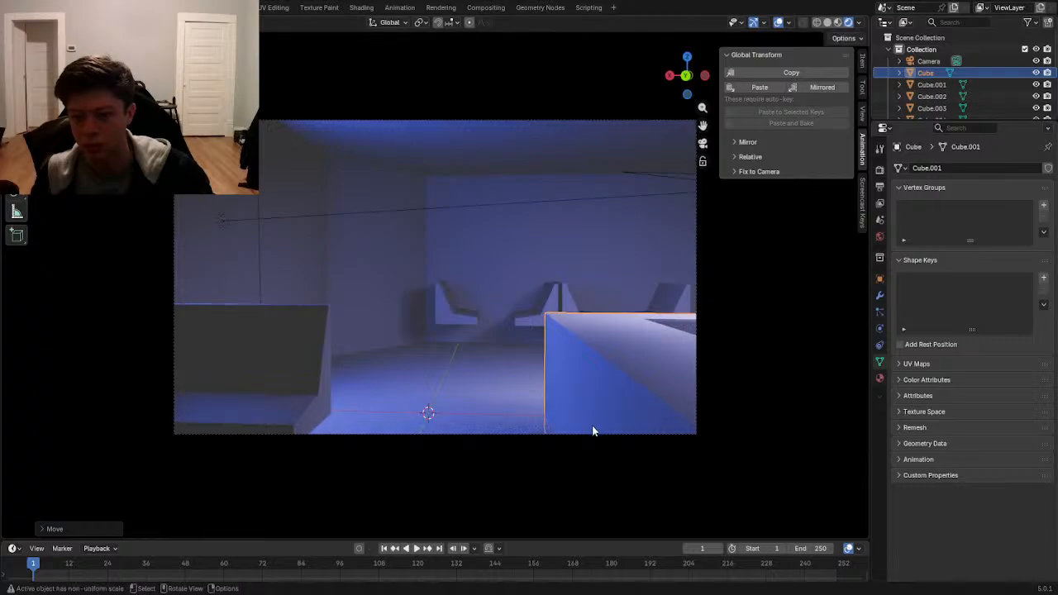
- Shift the camera sideways and turn it slightly about Z to reframe the aisle between the foreground bench and counter
click(600, 431)
key(r)
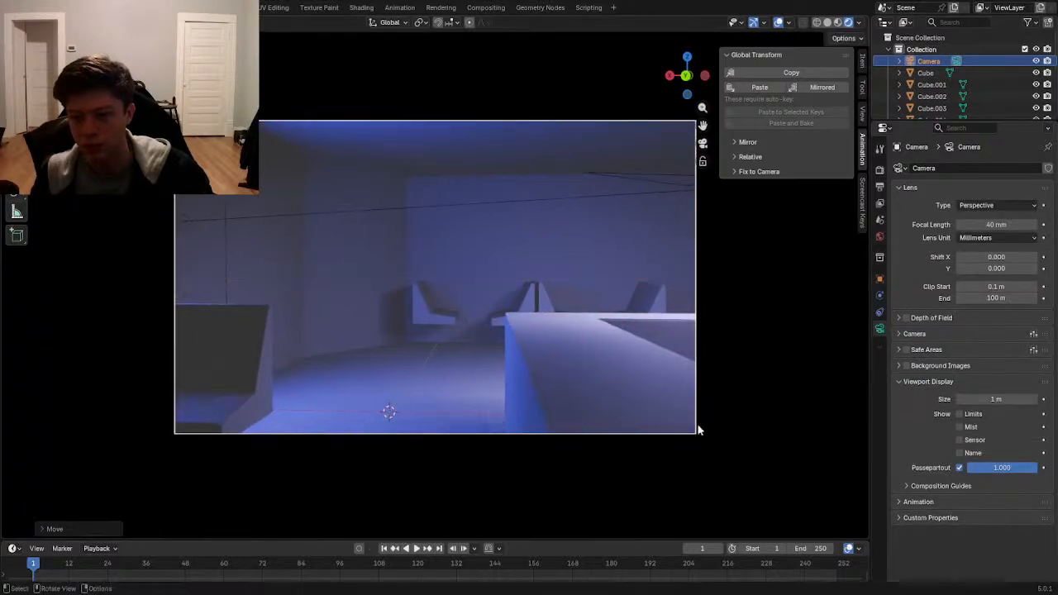
click(687, 379)
key(g)
key(z)
key(r)
key(x)
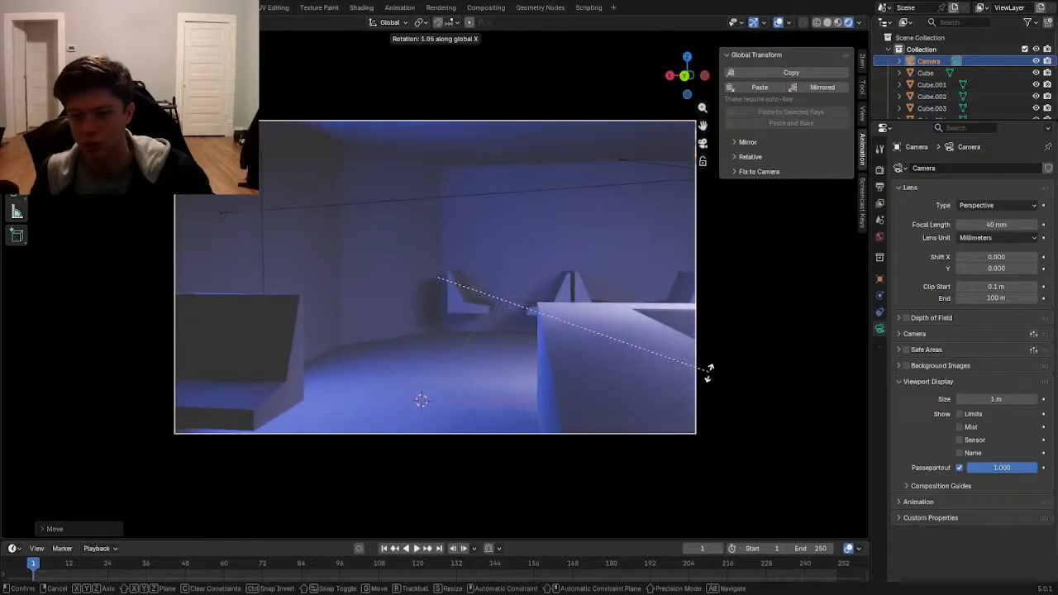
right_click(706, 366)
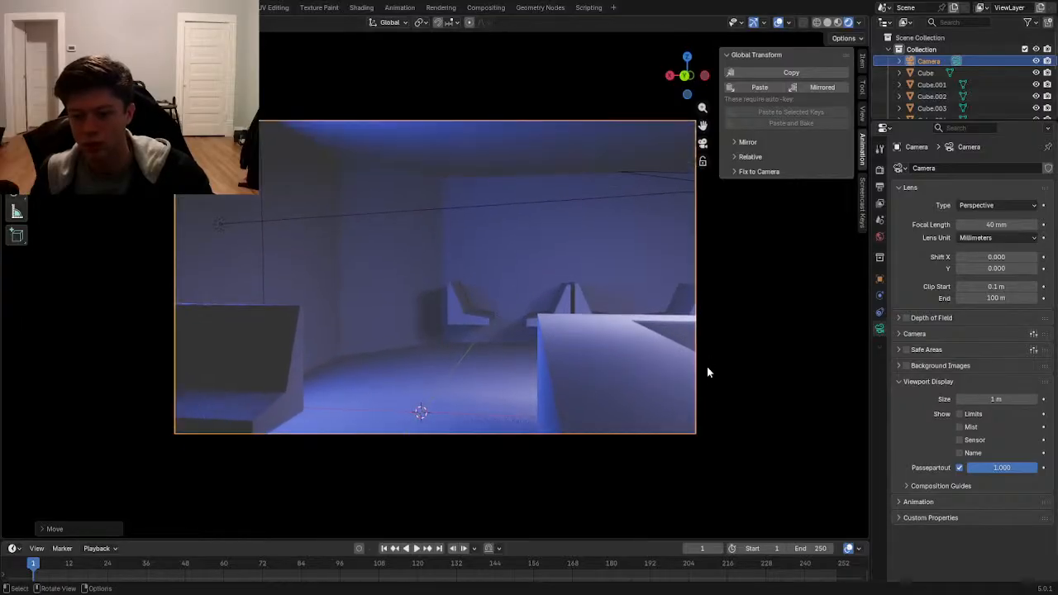
click(586, 331)
key(g)
right_click(598, 340)
key(g)
key(z)
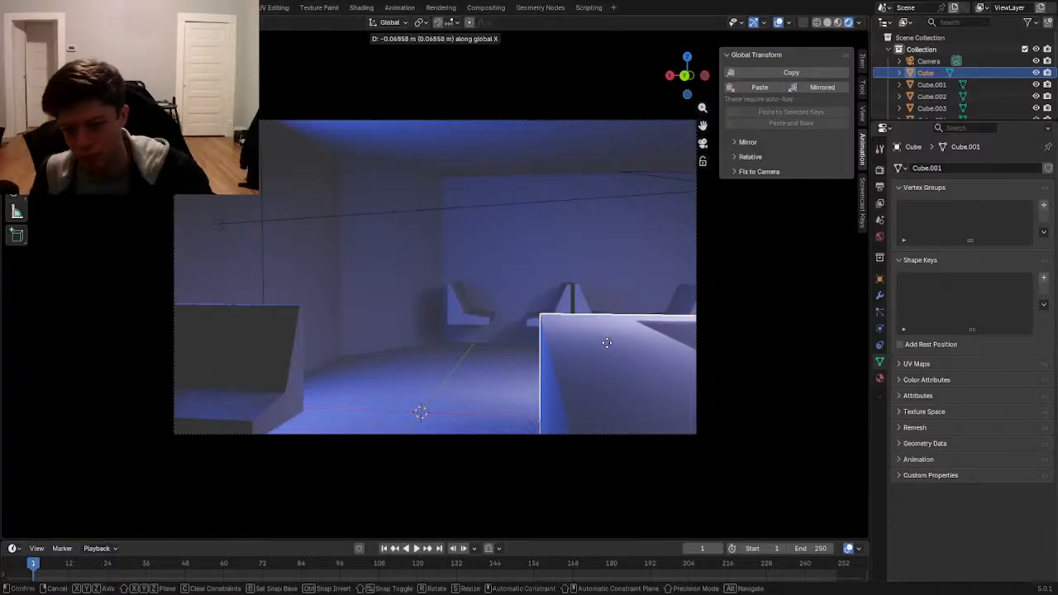
right_click(590, 354)
- Lower the counter about 0.09 m along Z and nudge it slightly away from the aisle
key(g)
key(z)
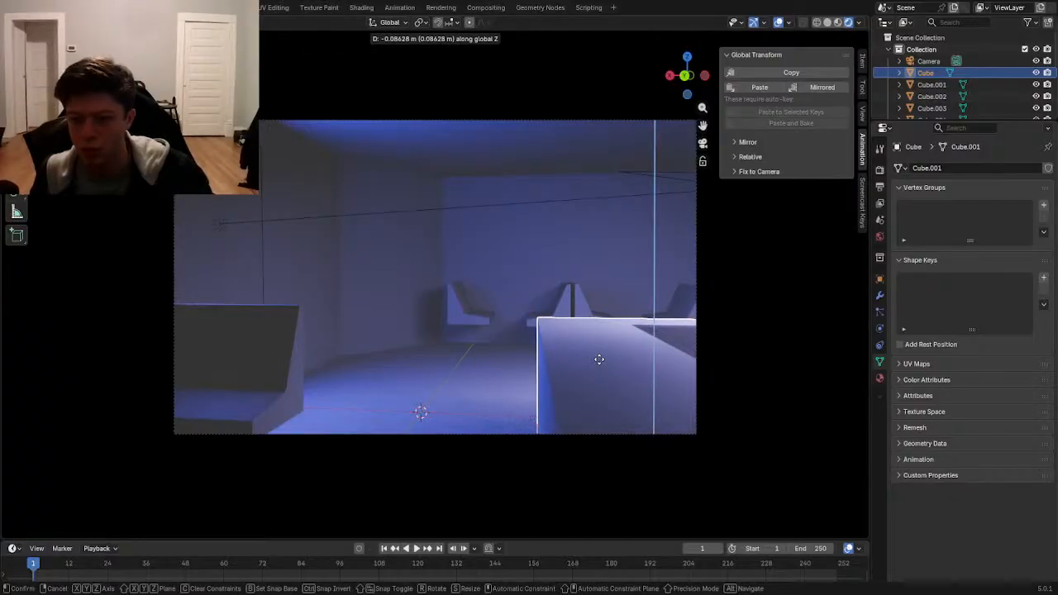
right_click(598, 359)
click(493, 381)
click(570, 378)
key(g)
click(558, 376)
- Save the scene file with the new camera framing and counter position
click(390, 356)
key(ctrl+s)
key(Tab)
scroll(395, 360, up, 2)
scroll(395, 360, down, 2)
alt+click(371, 360)
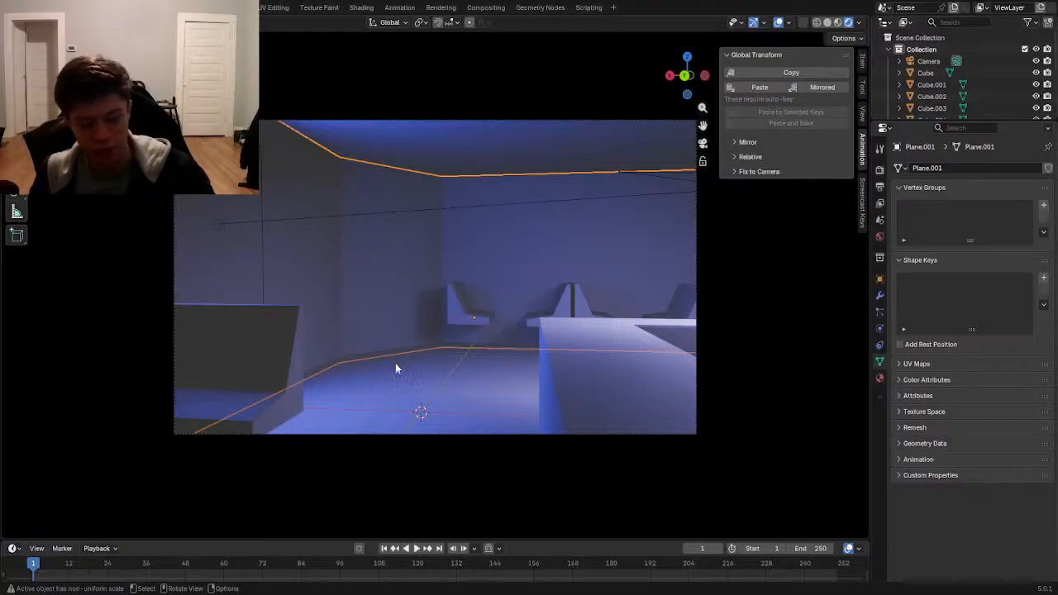
key(ctrl+s)
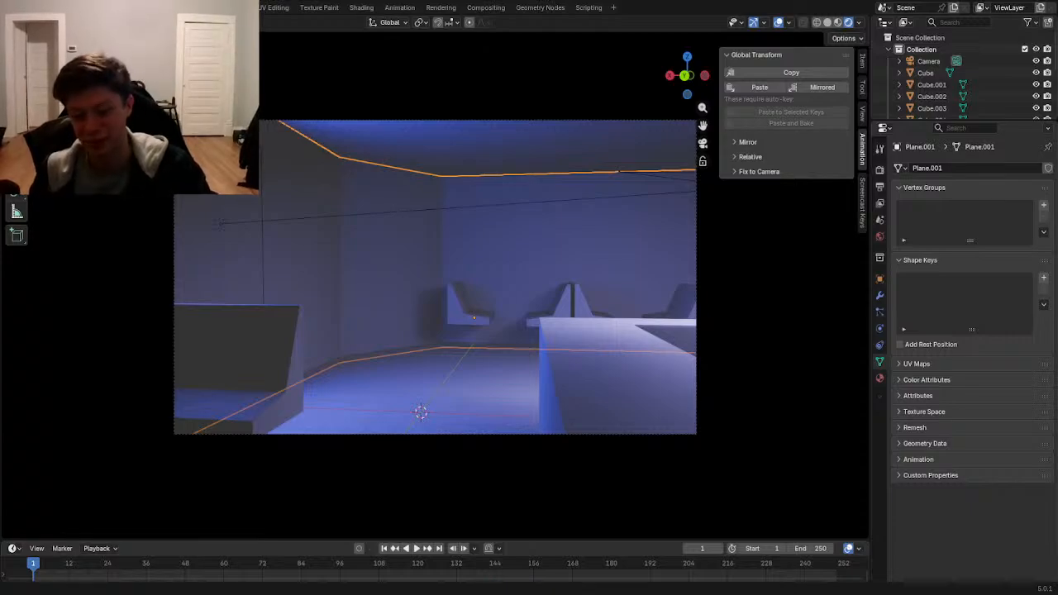
click(467, 308)
click(446, 291)
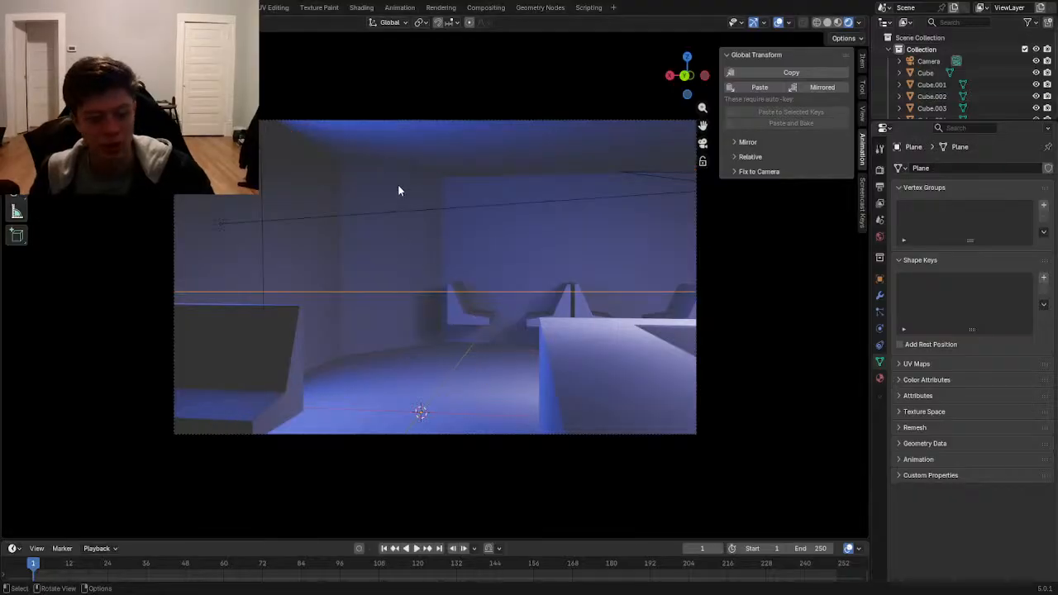
key(ctrl+s)
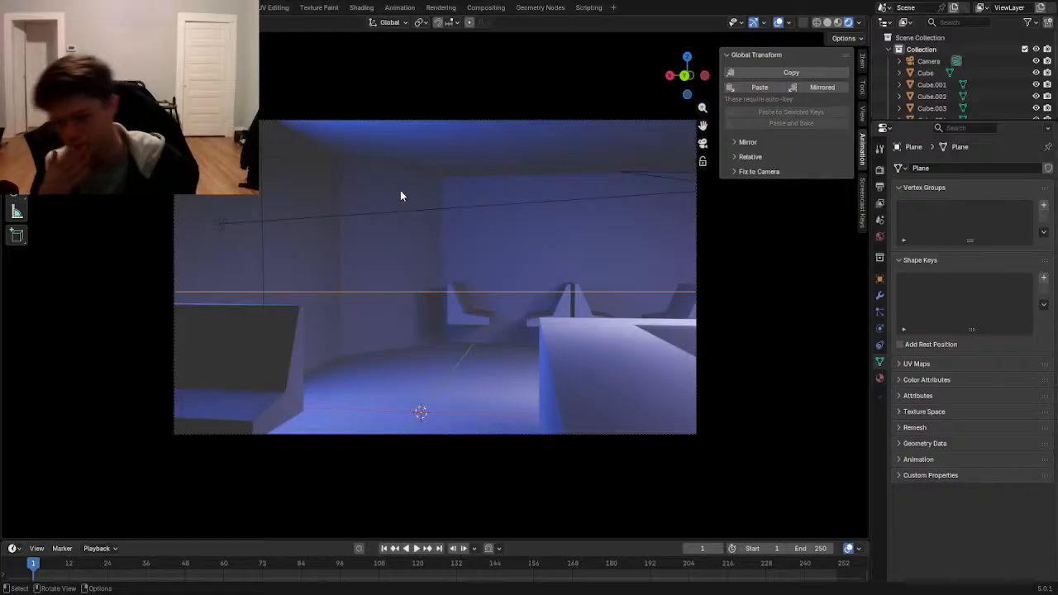
- Slide both foreground benches together along negative Y, farther into the room
click(272, 385)
key(z)
click(139, 380)
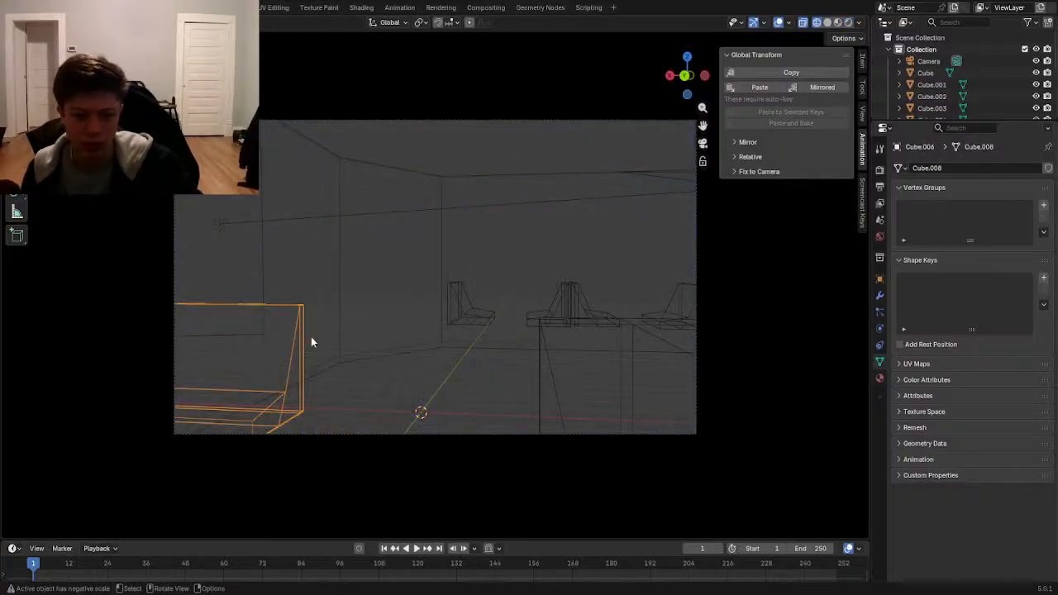
middle_drag(290, 340, 269, 368)
scroll(158, 421, down, 3)
shift+click(221, 423)
shift+click(285, 421)
shift+click(288, 424)
key(KP_0)
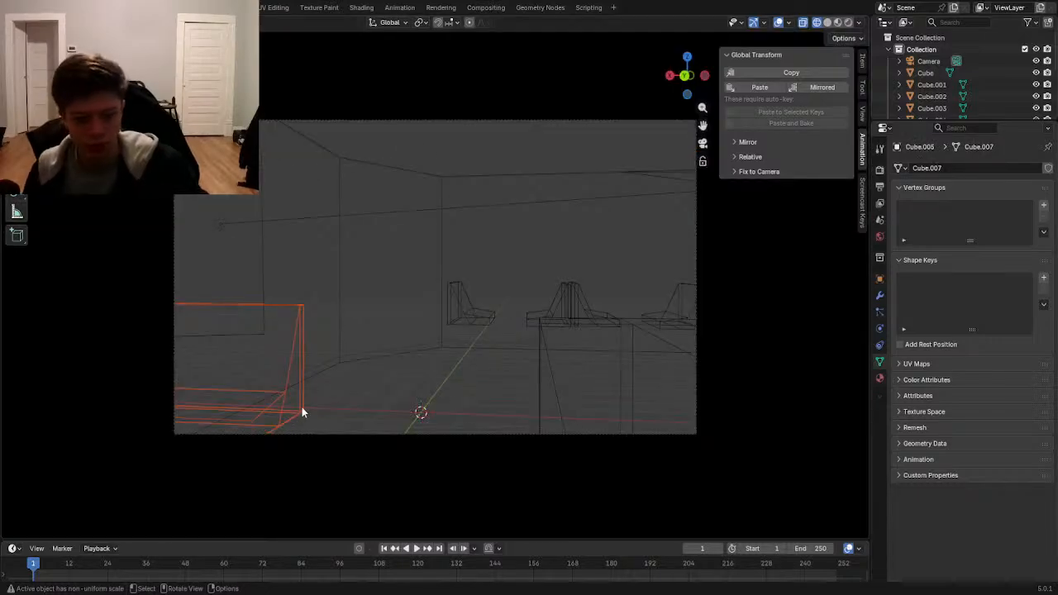
key(shift+z)
key(g)
key(y)
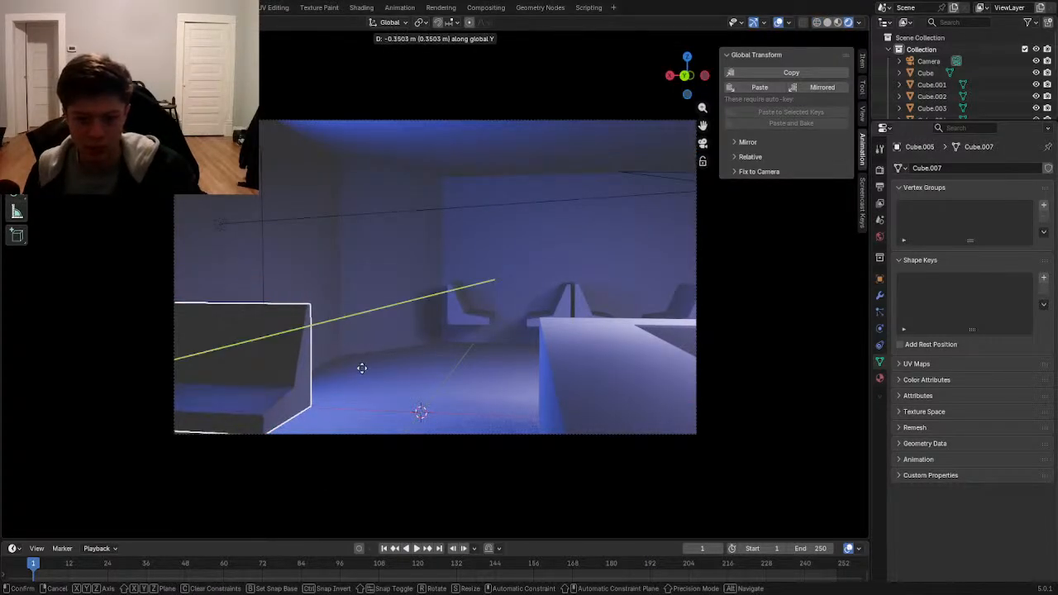
click(408, 359)
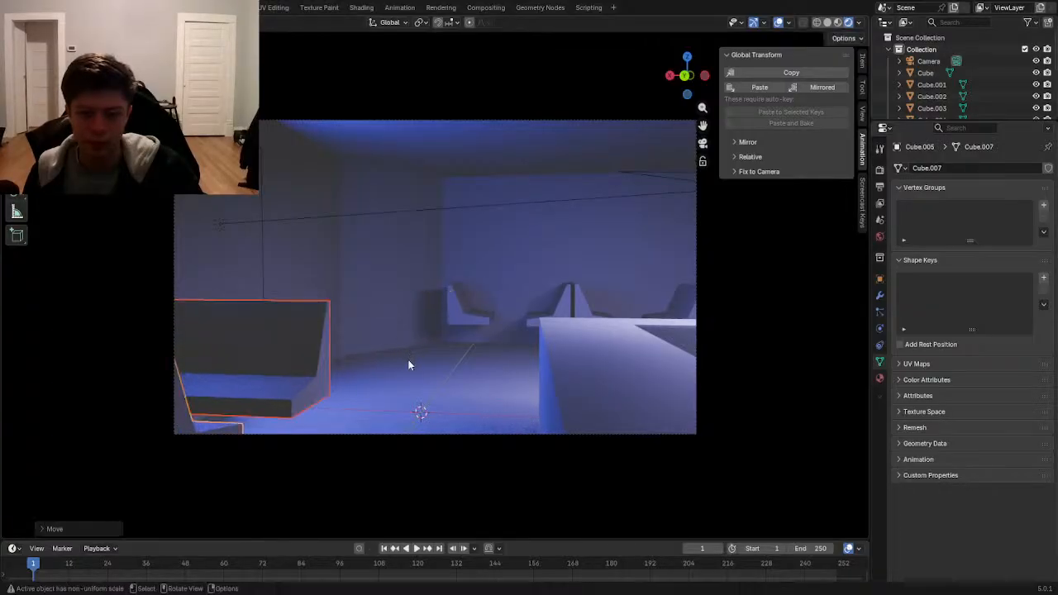
- Deselect the benches and save the scene file with their new placement
click(324, 417)
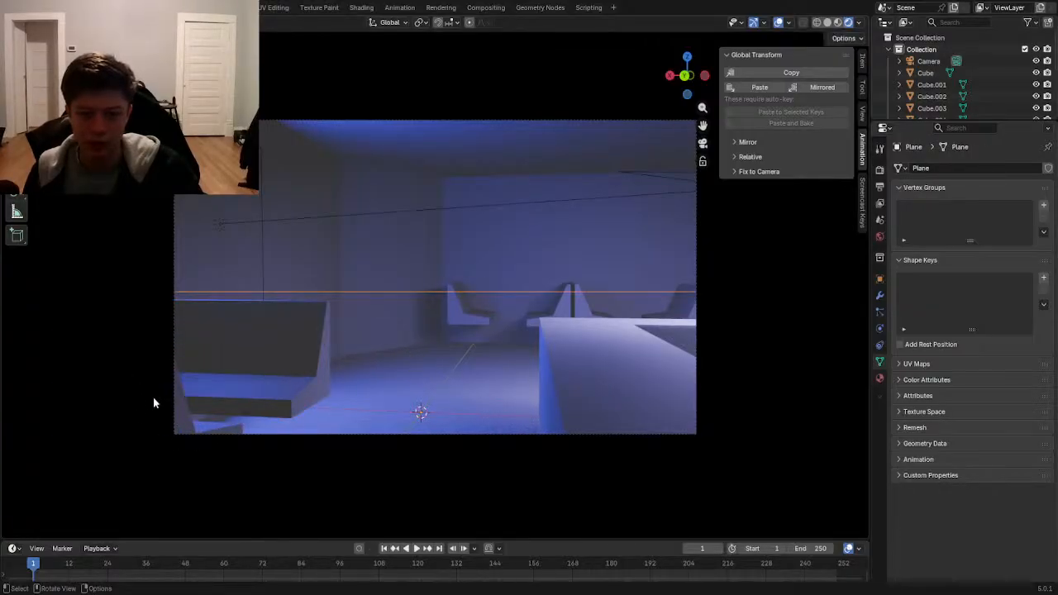
click(316, 363)
click(465, 339)
shift+middle_drag(372, 360, 392, 355)
key(ctrl+s)
- Raise the counter slightly along Z, nudge it a little along X, and save the file
scroll(451, 348, up, 2)
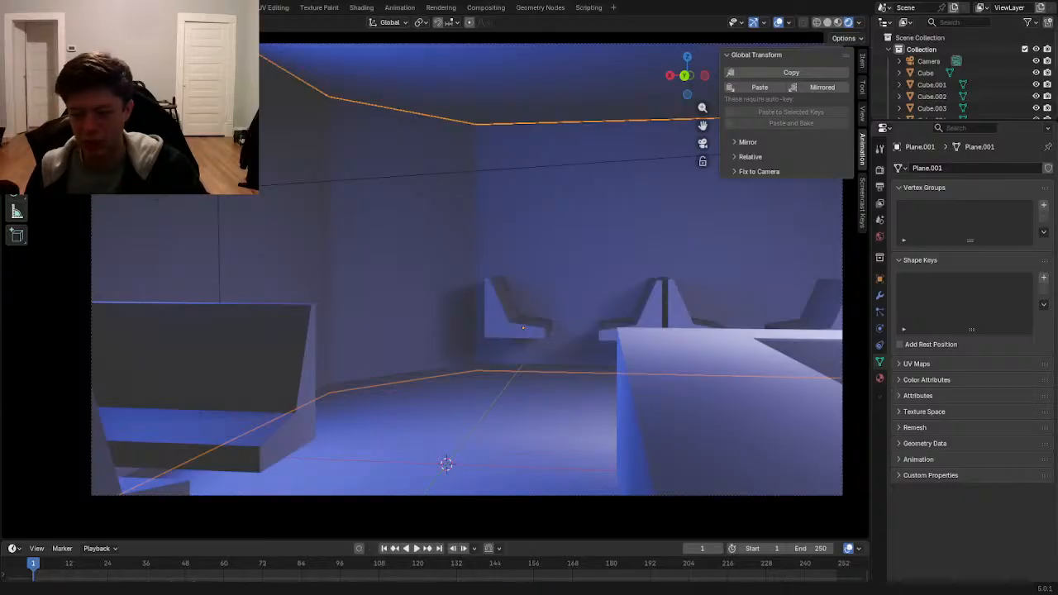
click(668, 476)
key(g)
key(x)
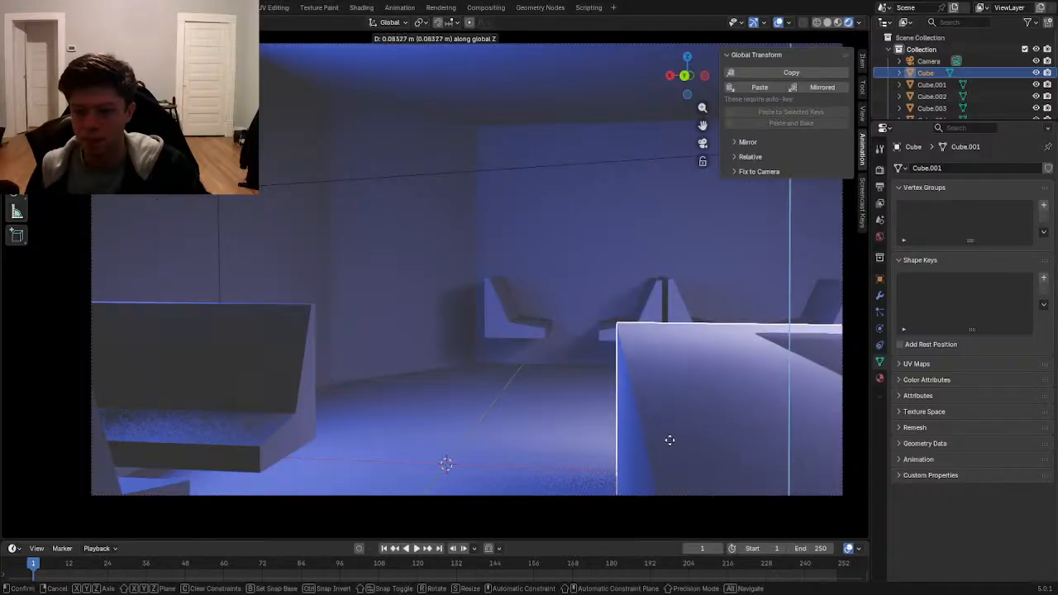
click(677, 437)
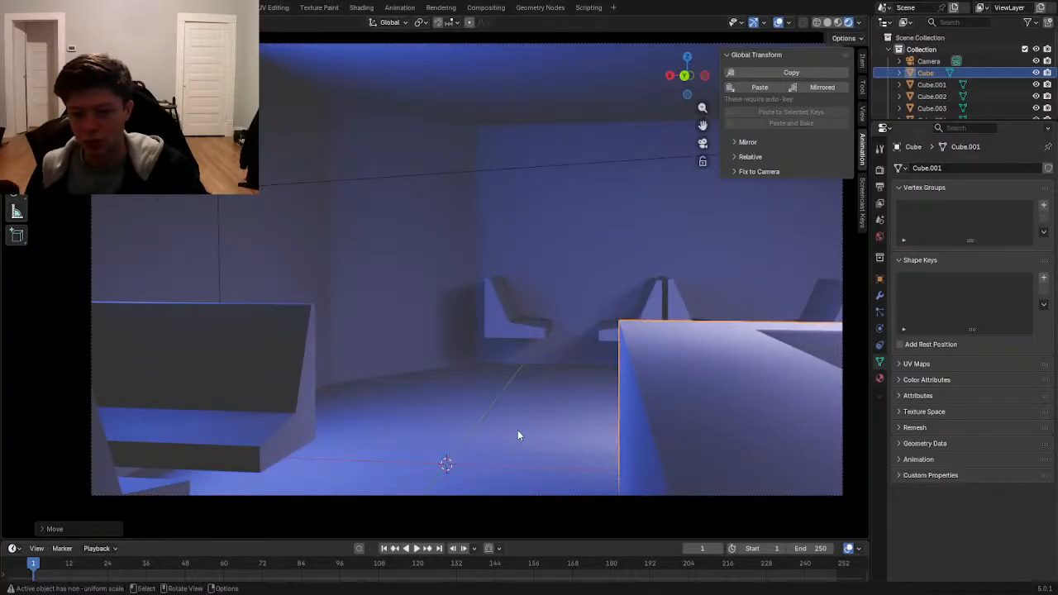
click(518, 431)
key(ctrl+s)
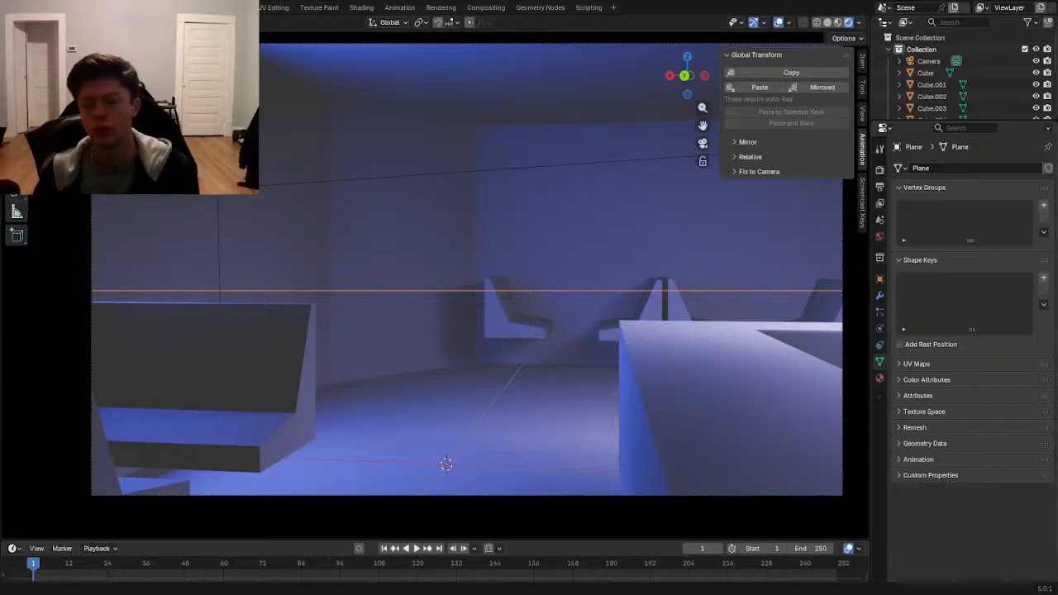
- Slide the row of benches at the back wall together along negative X, toward the counter side
click(518, 319)
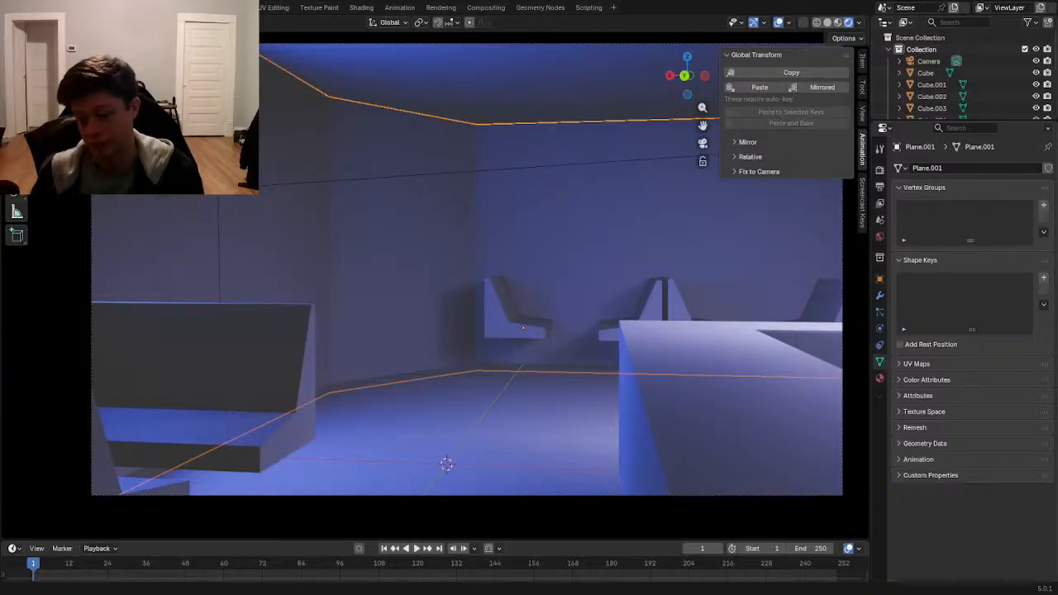
click(539, 331)
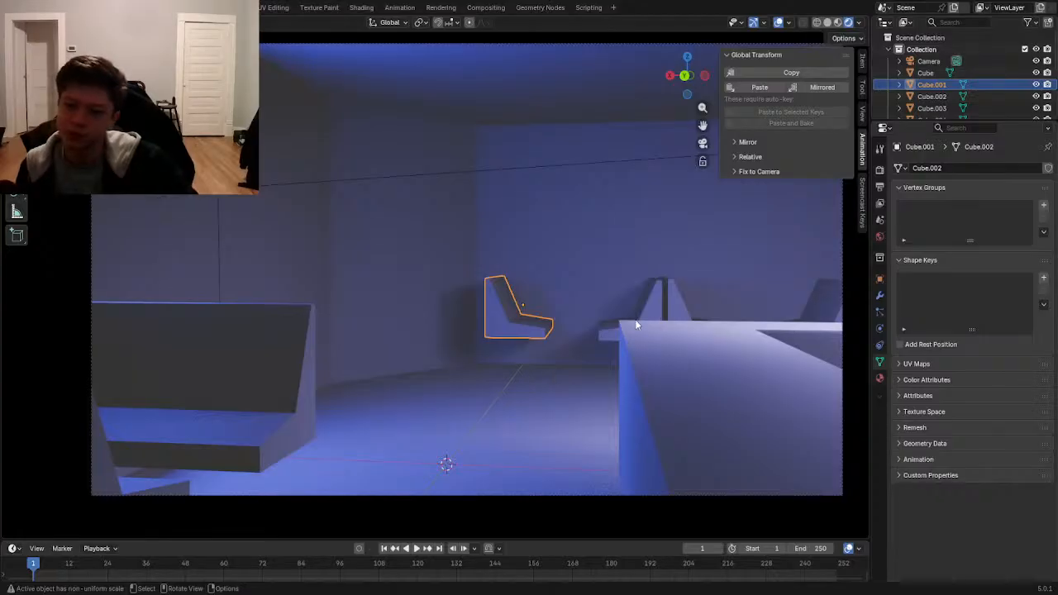
shift+click(666, 311)
shift+click(819, 308)
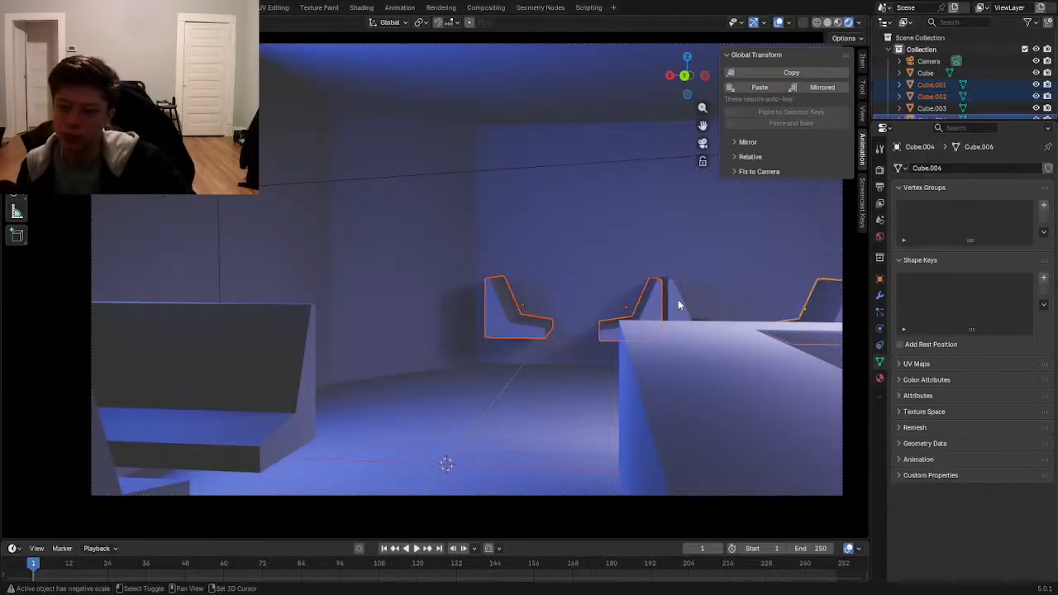
key(g)
key(x)
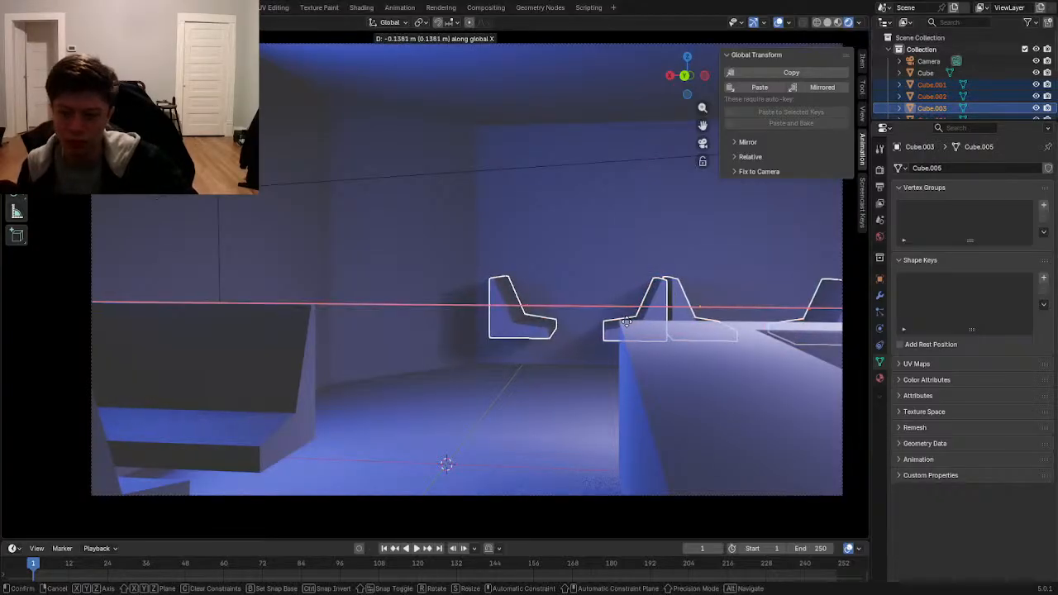
click(636, 323)
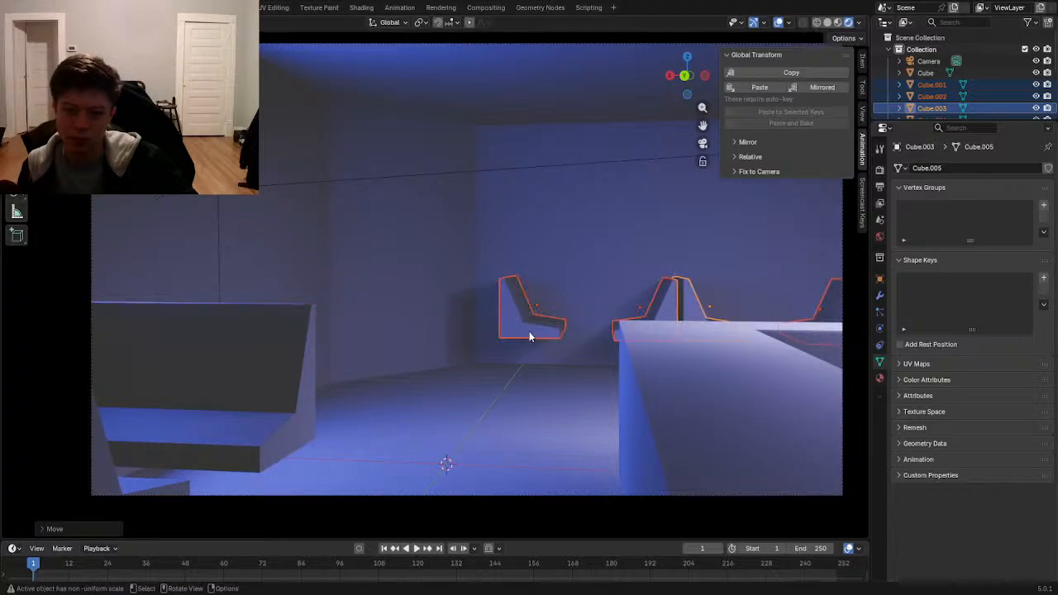
click(484, 357)
- Move both foreground benches slightly along positive Y and save Cafe.blend
click(161, 442)
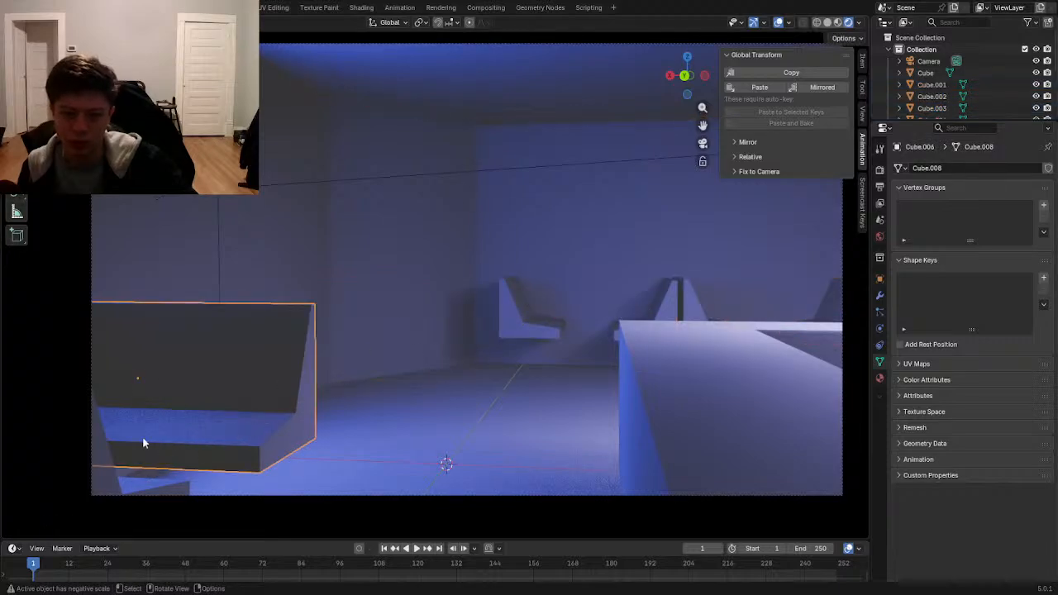
shift+click(102, 463)
key(g)
key(x)
key(y)
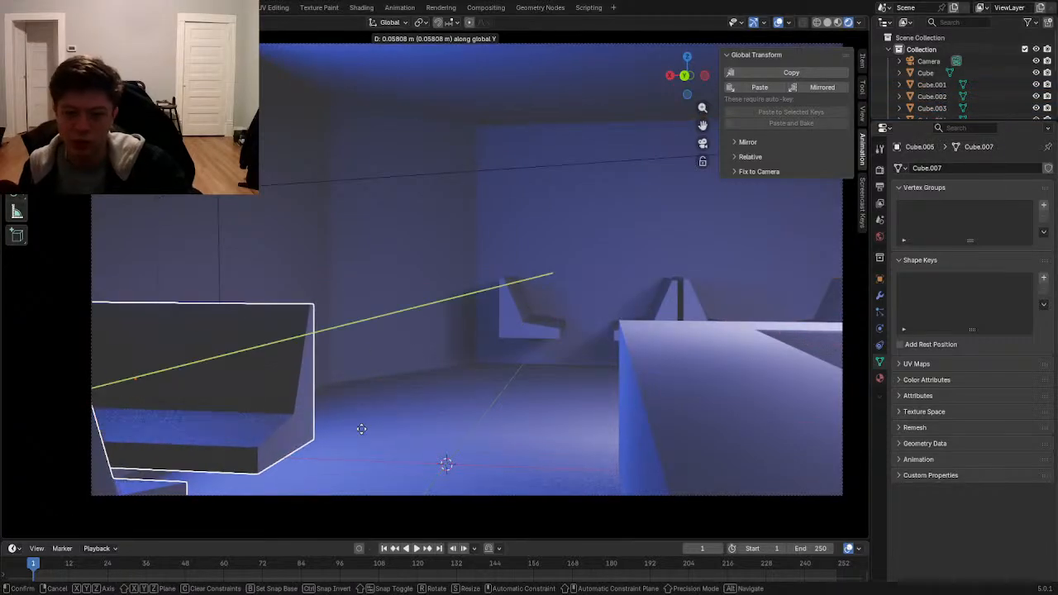
click(322, 361)
click(433, 290)
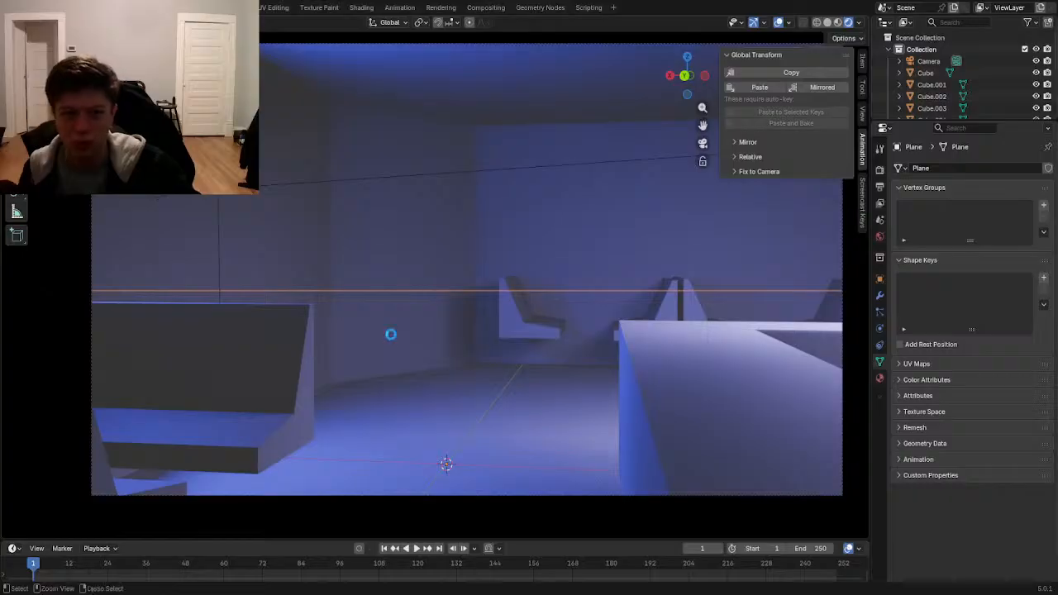
key(ctrl+s)
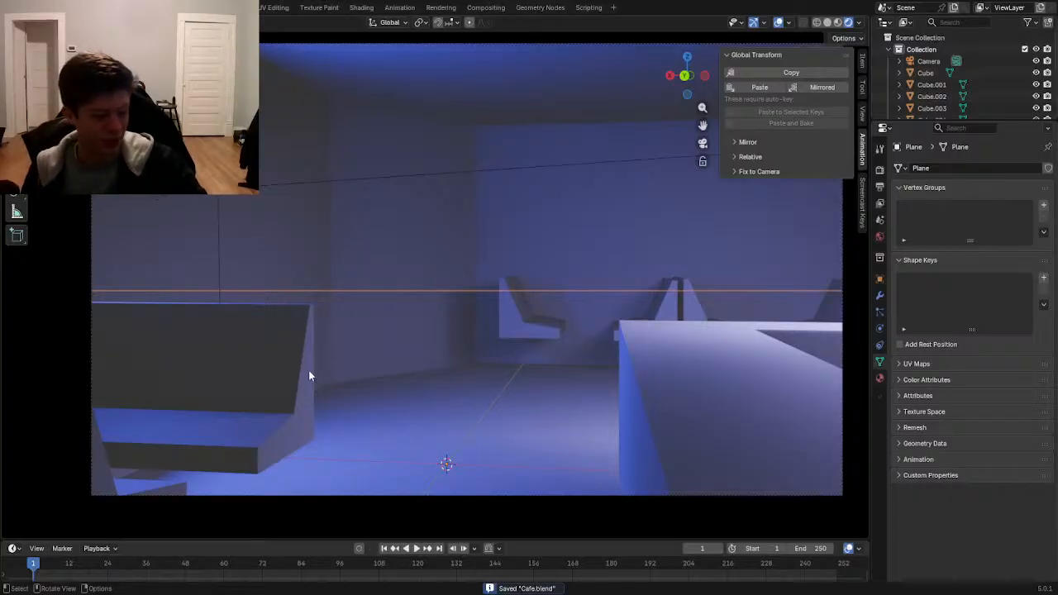
click(863, 88)
click(863, 68)
click(864, 109)
click(864, 89)
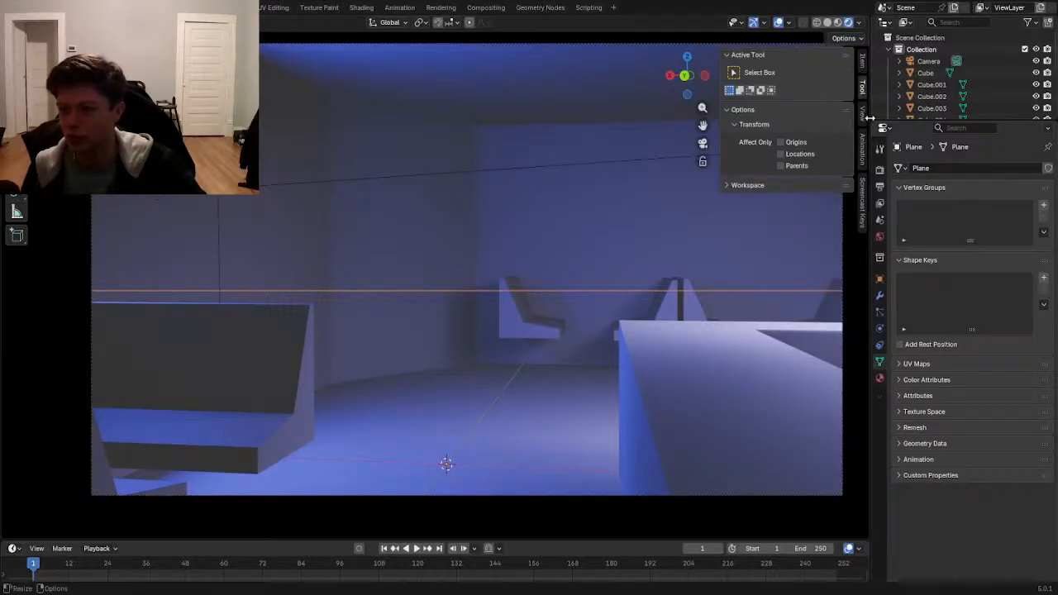
- Lower the back bench nearest the aisle about 0.04 m along Z
click(543, 330)
key(g)
key(z)
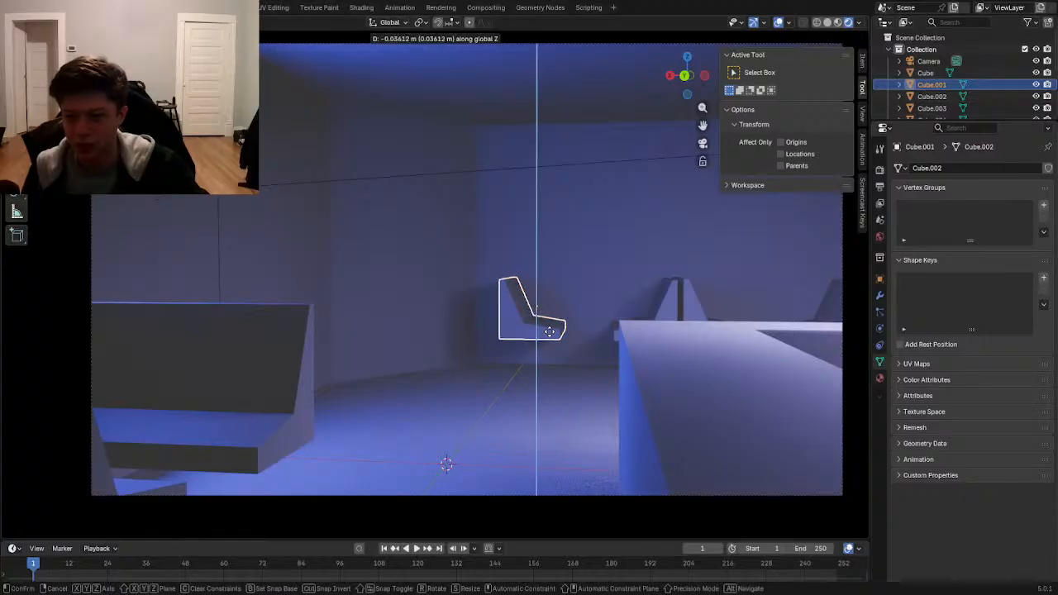
click(550, 333)
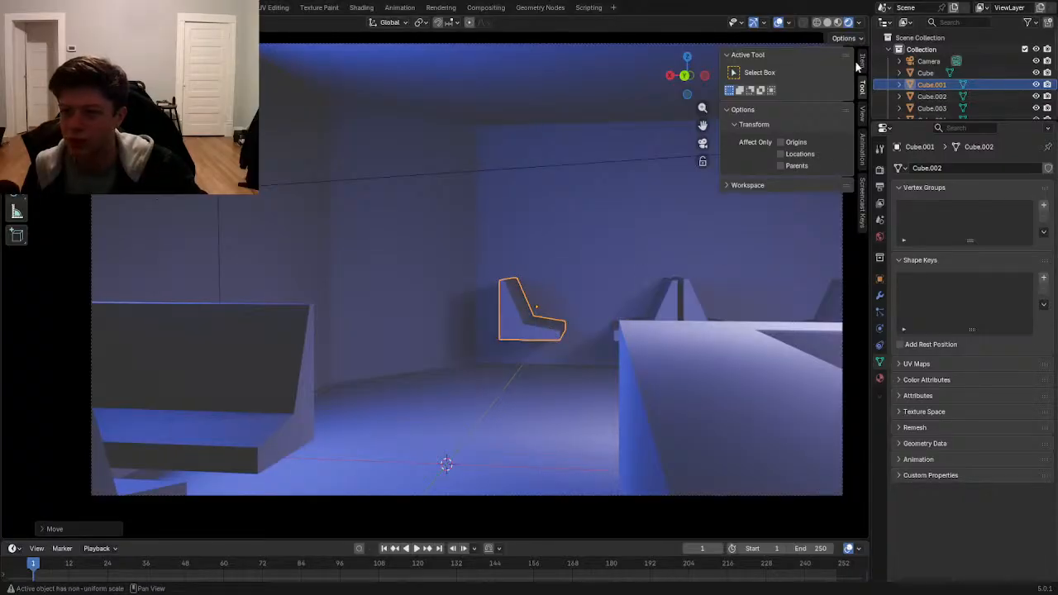
- Examine the back bench's transform, the view settings and the room shell's transform values
click(863, 66)
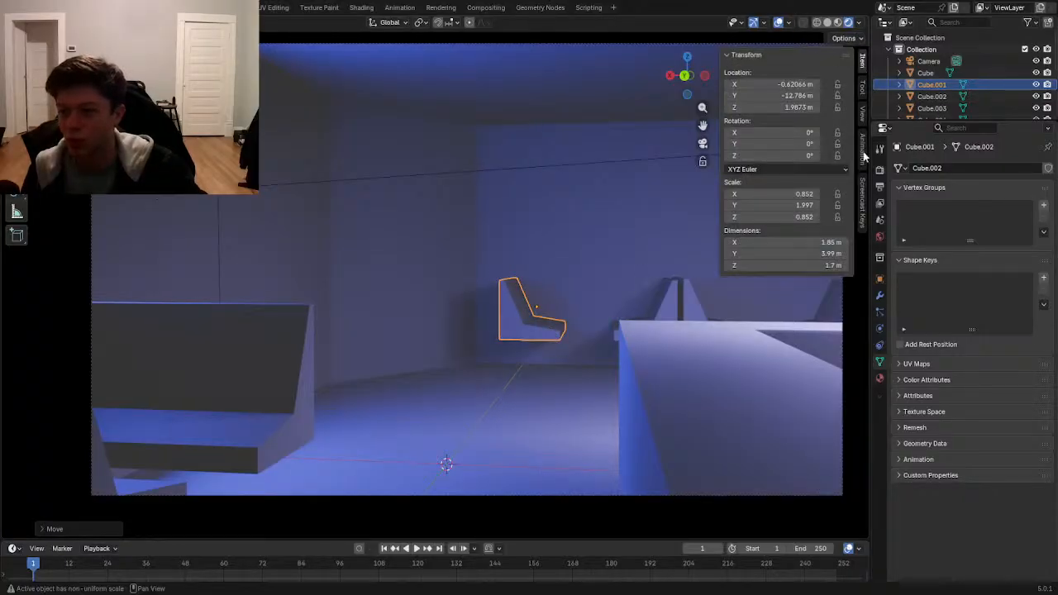
click(864, 200)
click(864, 148)
click(865, 112)
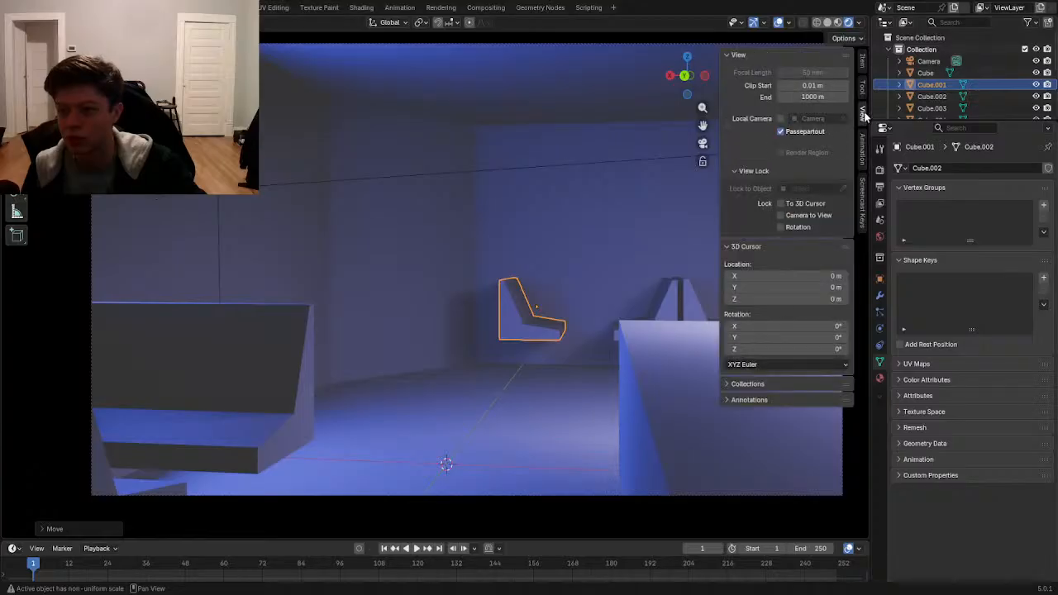
click(521, 161)
middle_drag(521, 161, 497, 131)
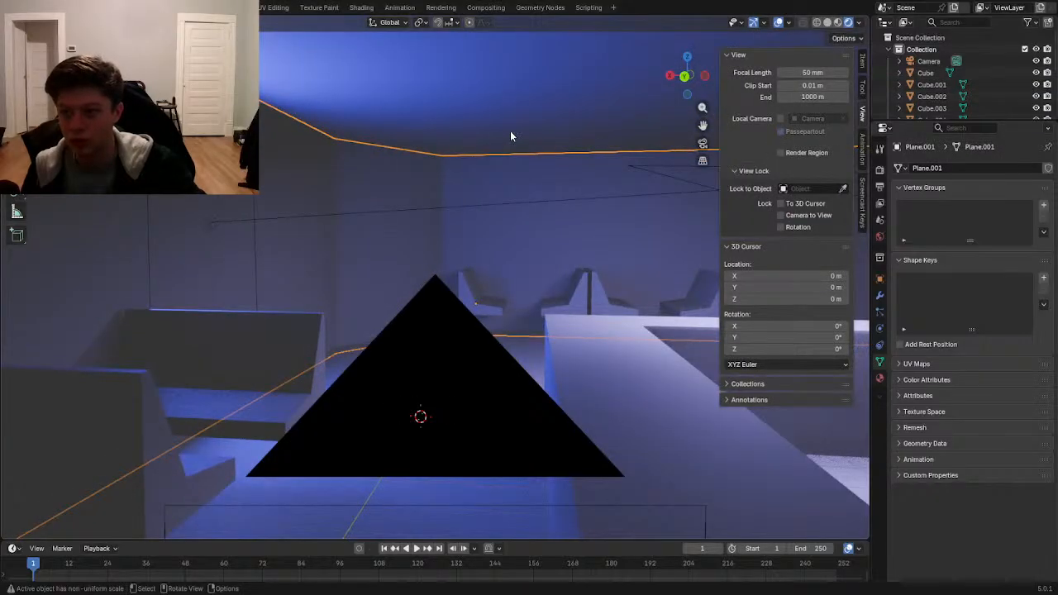
click(862, 61)
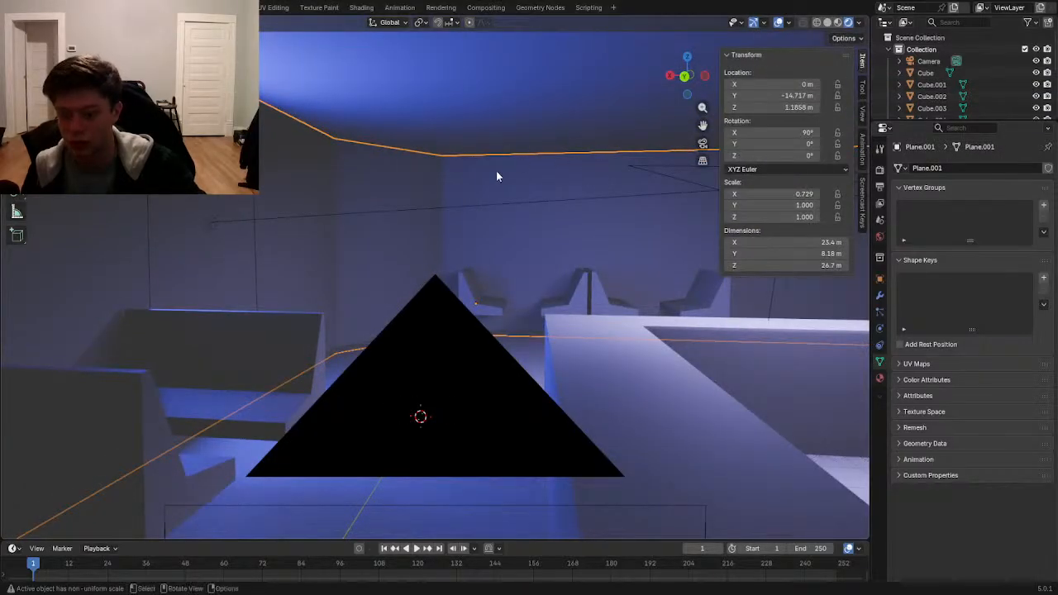
key(KP_0)
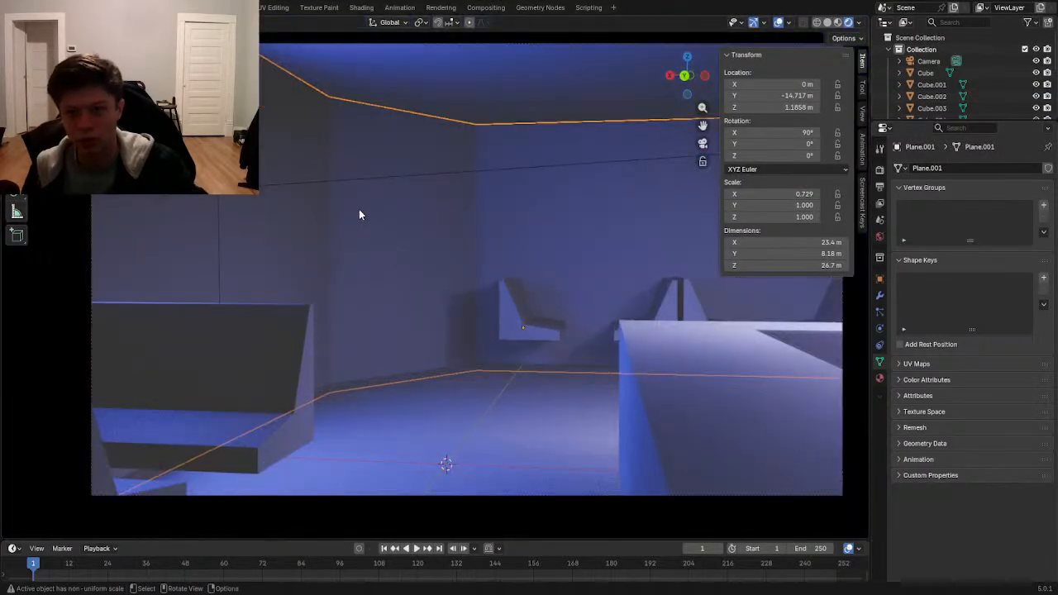
- Activate the Annotate tool and display its active tool settings
click(16, 189)
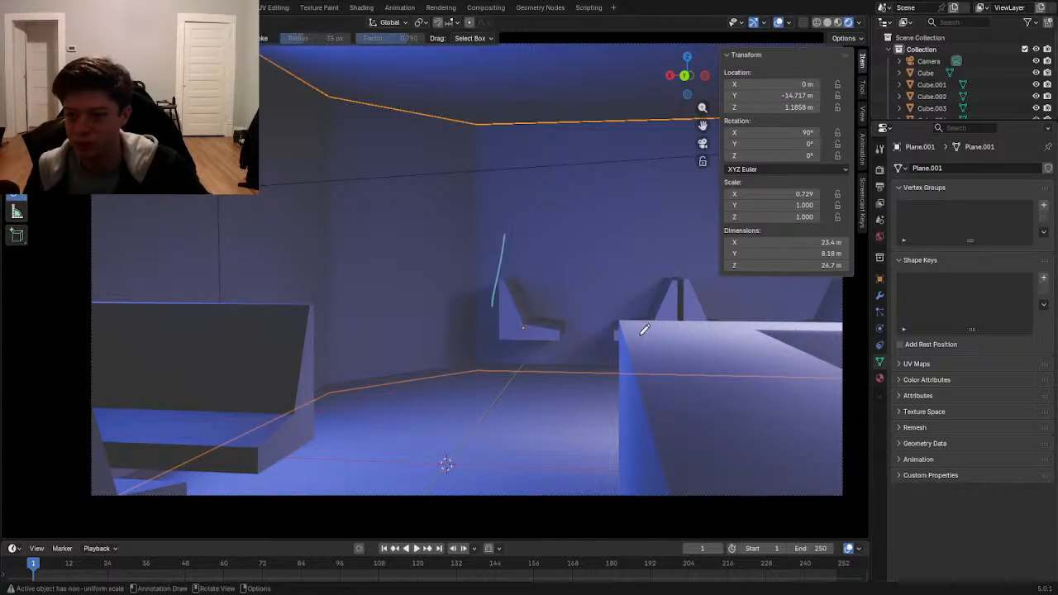
click(862, 86)
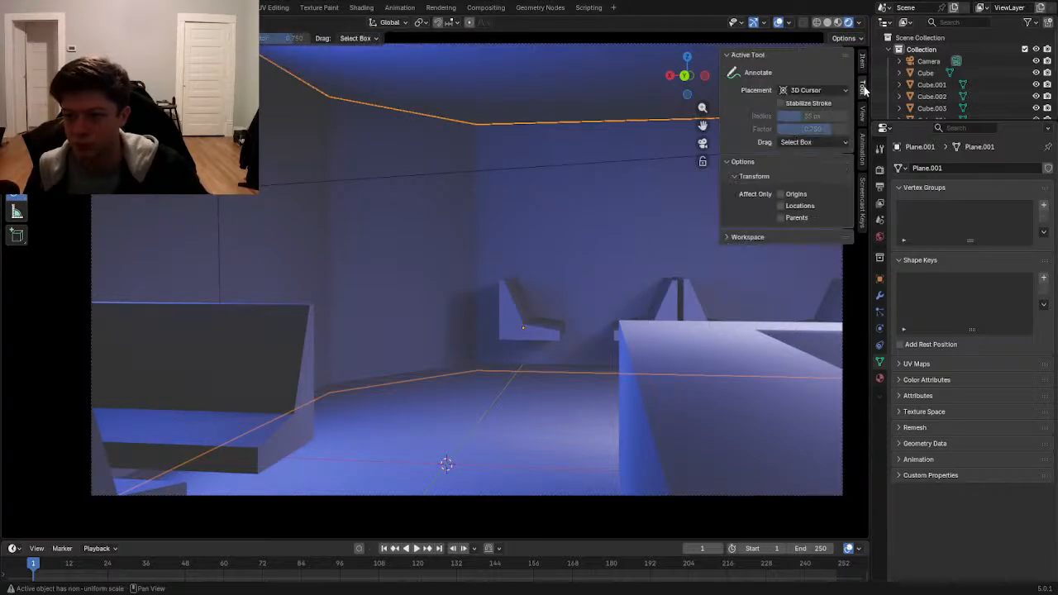
drag(521, 172, 515, 230)
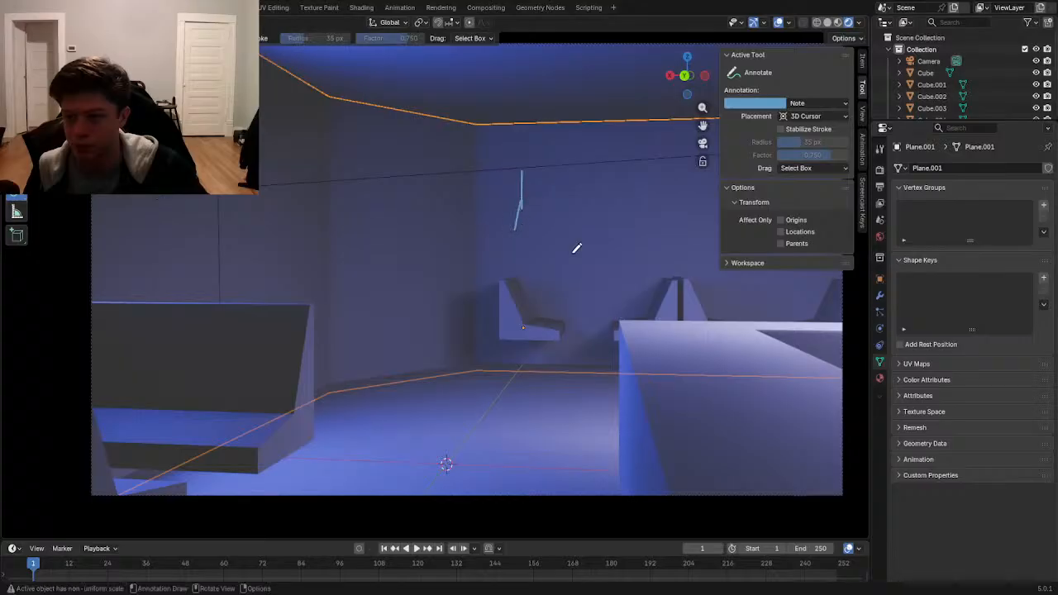
key(ctrl+z)
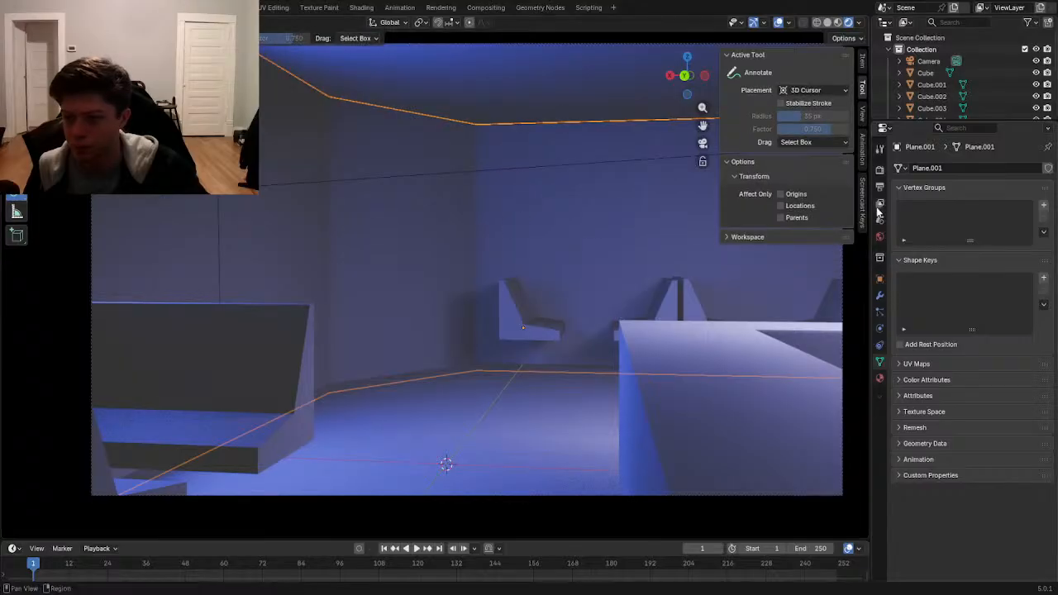
click(857, 23)
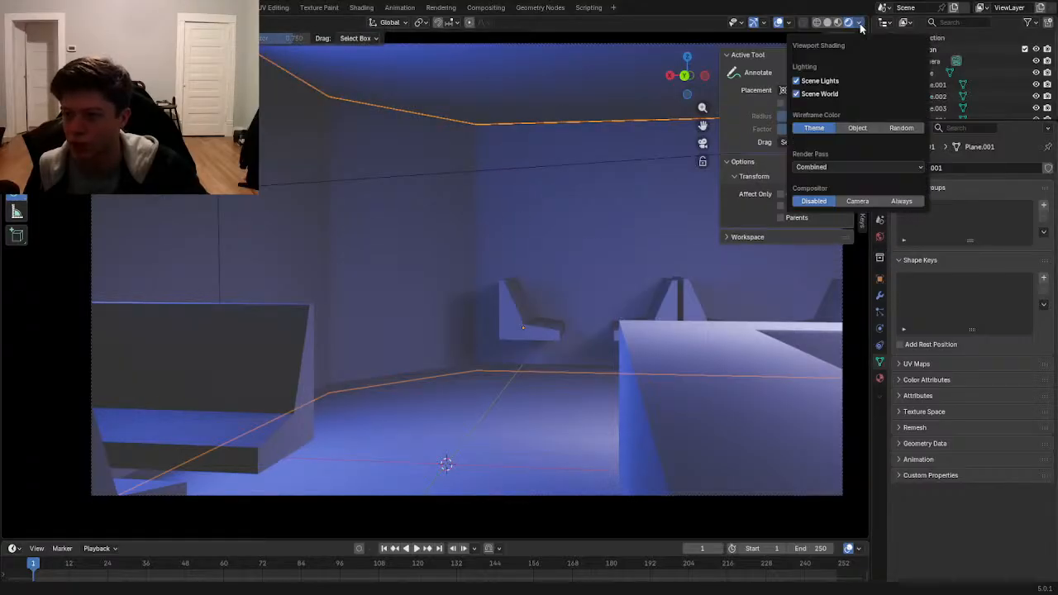
click(790, 23)
click(761, 23)
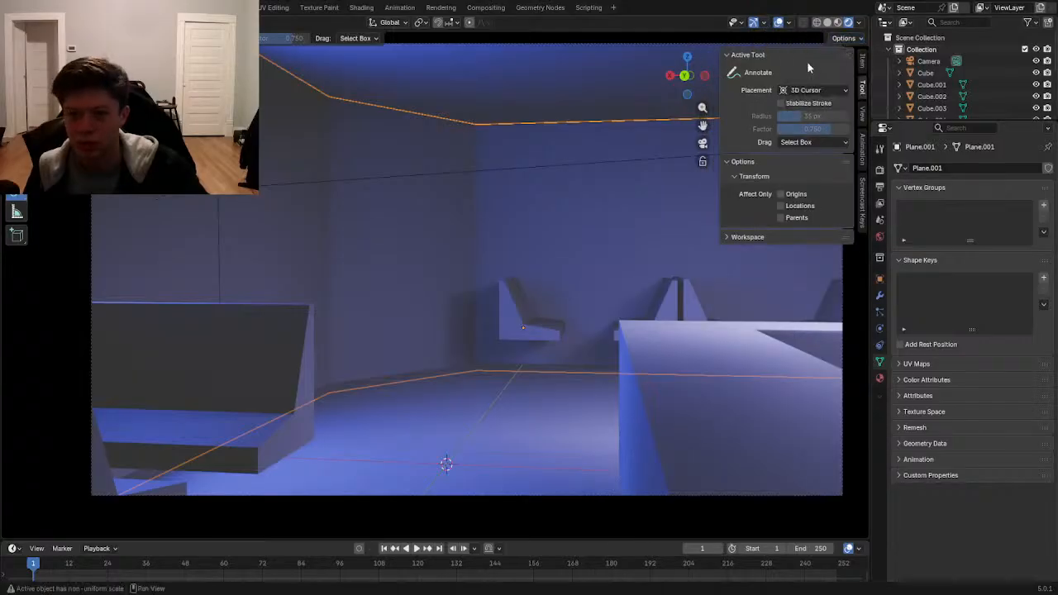
mouse_move(576, 91)
mouse_down()
mouse_move(541, 196)
mouse_move(361, 394)
mouse_move(578, 449)
mouse_move(413, 244)
mouse_move(582, 202)
mouse_move(636, 360)
mouse_up()
click(726, 263)
click(726, 262)
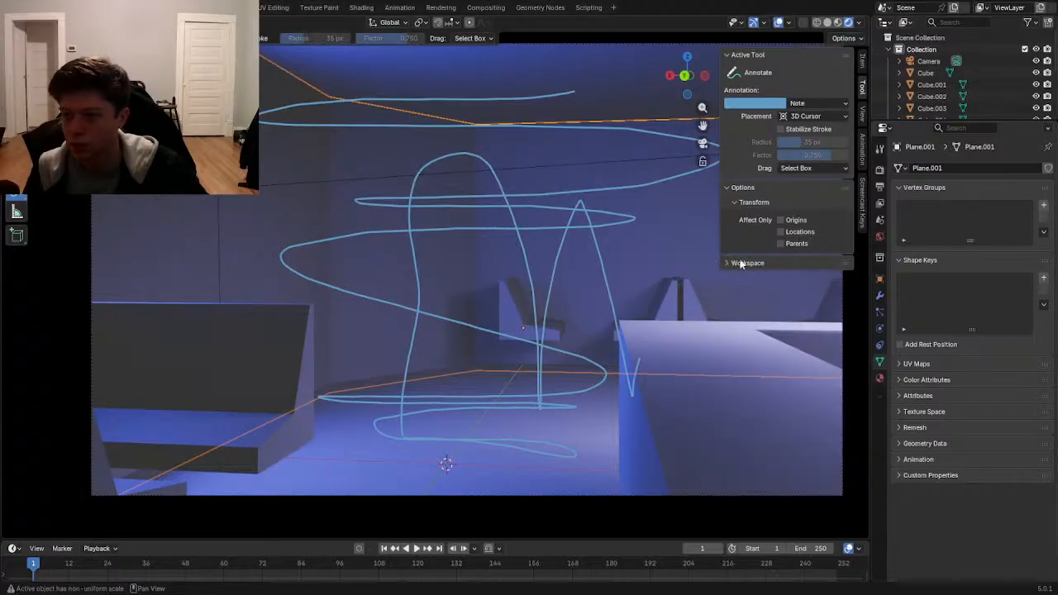
click(806, 104)
click(806, 104)
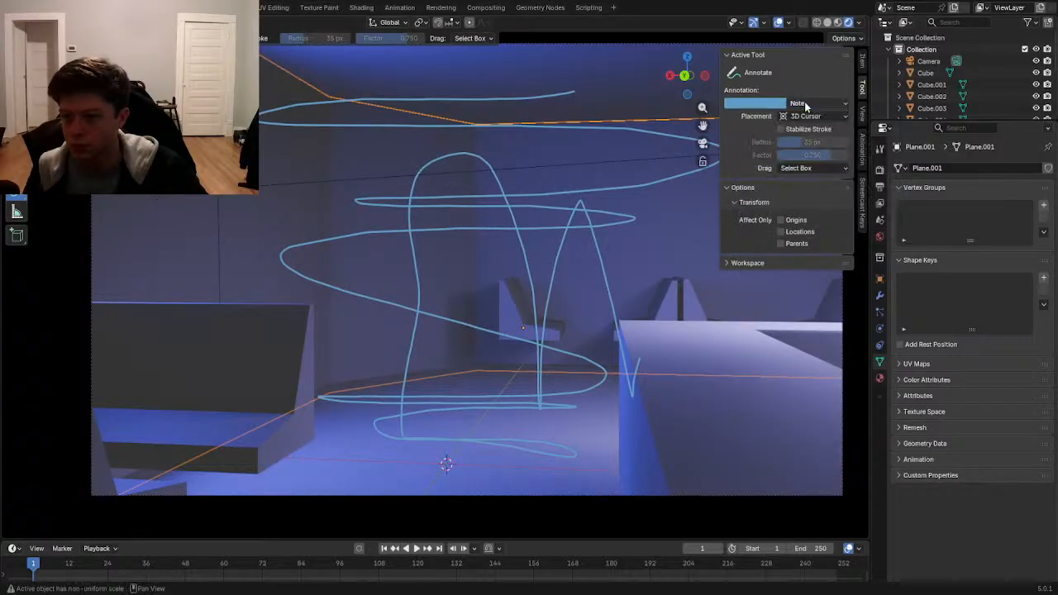
key(ctrl+z)
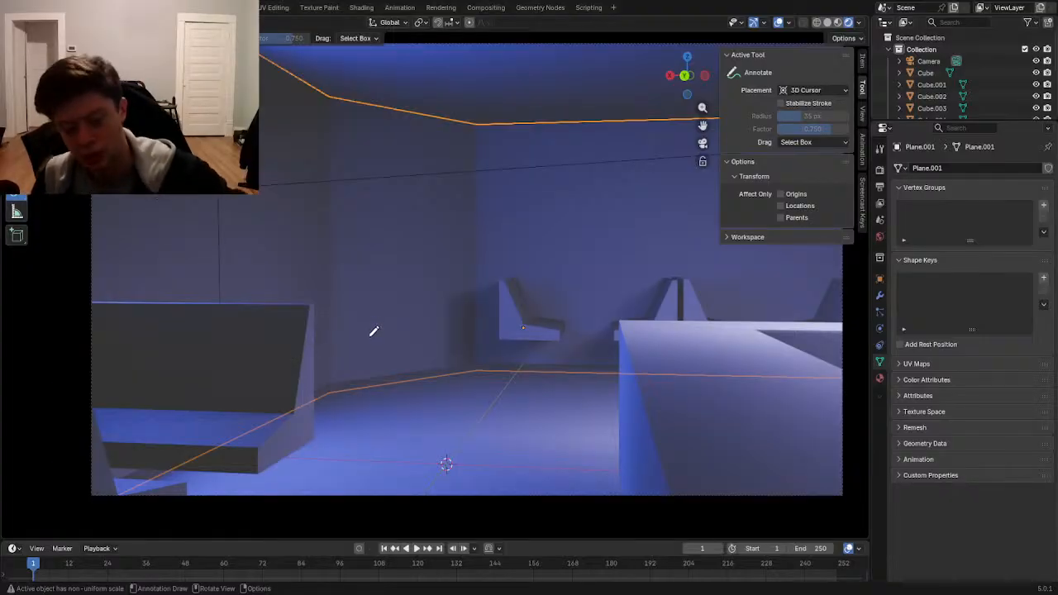
- Annotate tabletops beside the back bench and across the foreground benches, and add strokes along the counter's far corner
mouse_move(619, 323)
mouse_down()
mouse_move(568, 314)
mouse_move(617, 322)
mouse_up()
mouse_move(618, 321)
mouse_down()
mouse_move(553, 322)
mouse_move(616, 325)
mouse_move(577, 322)
mouse_move(617, 321)
mouse_move(619, 310)
mouse_up()
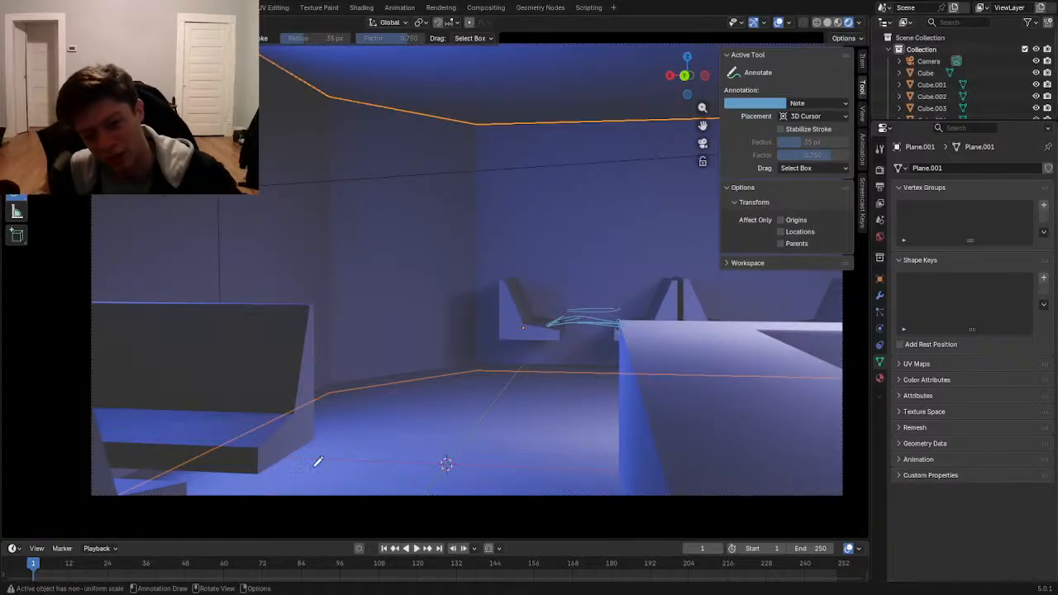
drag(291, 403, 179, 451)
mouse_move(285, 407)
mouse_down()
mouse_move(133, 383)
mouse_move(223, 398)
mouse_up()
drag(165, 452, 132, 464)
mouse_move(224, 394)
mouse_down()
mouse_move(236, 406)
mouse_move(197, 407)
mouse_up()
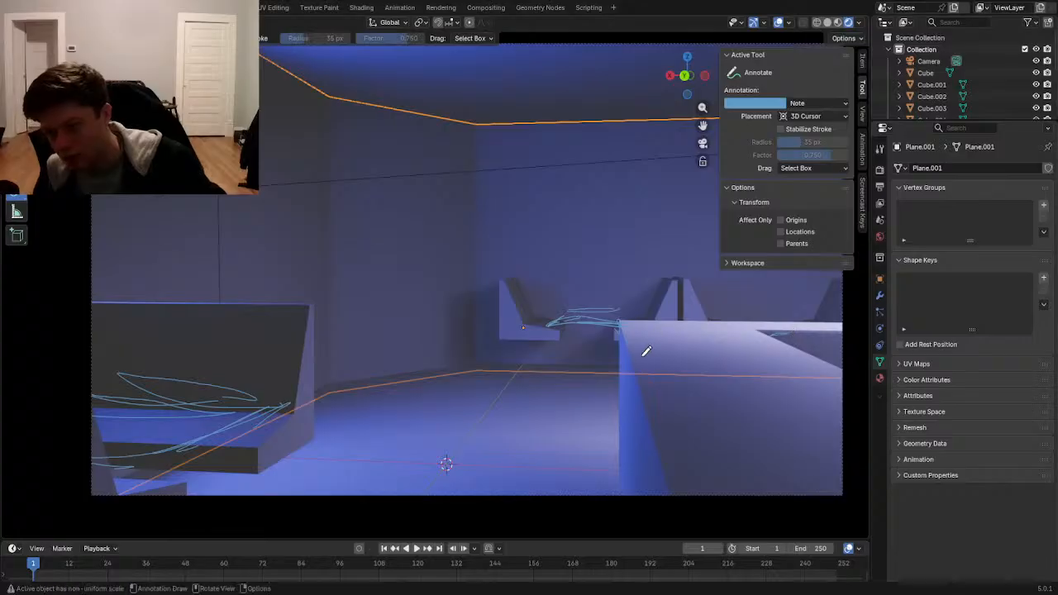
mouse_move(688, 316)
mouse_down()
mouse_move(647, 324)
mouse_move(632, 364)
mouse_up()
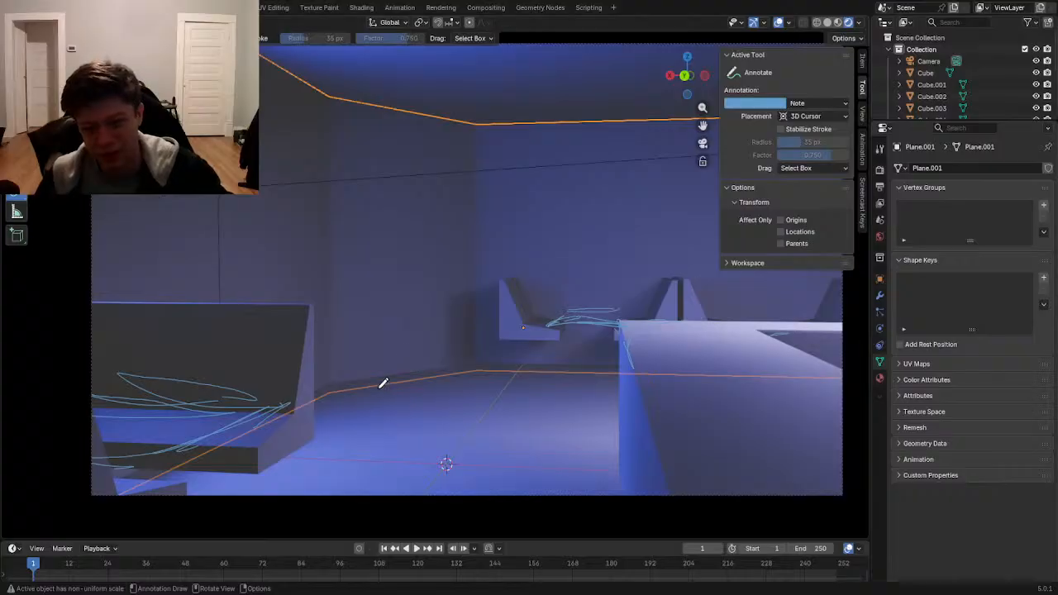
- Sketch a tall potted plant at the end of the foreground bench and a bin beside the back bench
mouse_move(323, 361)
mouse_down()
mouse_move(345, 368)
mouse_move(338, 421)
mouse_up()
mouse_move(325, 366)
mouse_down()
mouse_move(346, 278)
mouse_move(349, 295)
mouse_move(332, 293)
mouse_move(343, 295)
mouse_up()
drag(333, 293, 341, 294)
mouse_move(322, 366)
mouse_down()
mouse_move(320, 301)
mouse_move(290, 275)
mouse_move(294, 296)
mouse_move(303, 295)
mouse_move(294, 286)
mouse_move(291, 294)
mouse_move(314, 254)
mouse_move(317, 263)
mouse_up()
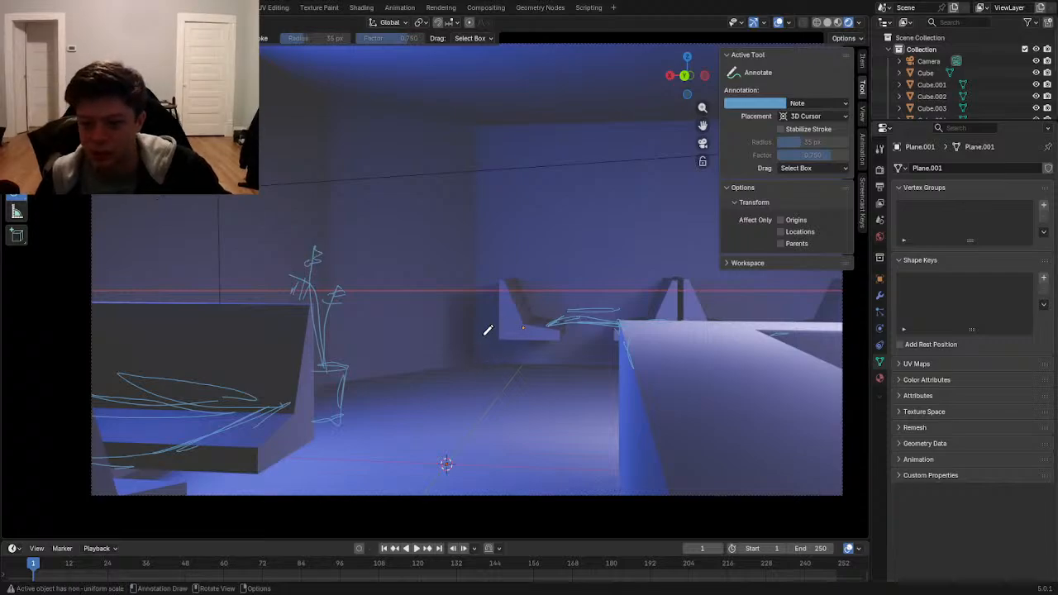
mouse_move(479, 308)
mouse_down()
mouse_move(467, 317)
mouse_move(496, 327)
mouse_move(493, 357)
mouse_move(470, 323)
mouse_move(495, 326)
mouse_up()
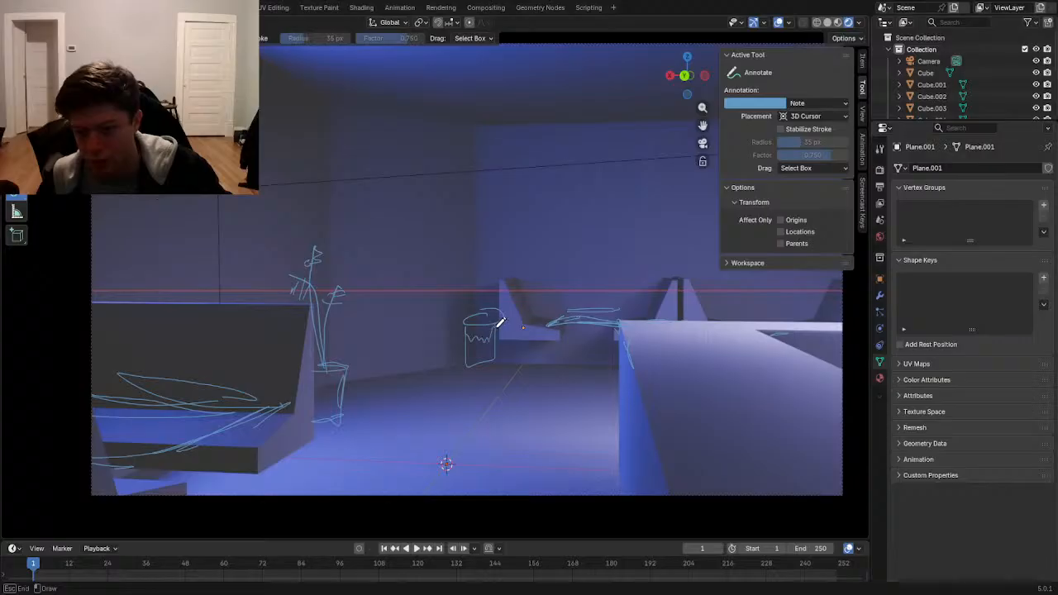
mouse_move(493, 362)
mouse_down()
mouse_move(465, 365)
mouse_move(493, 364)
mouse_up()
- Sketch legs under the back table and outline the side profile and legs of the back bench
drag(563, 328, 564, 368)
drag(594, 330, 600, 361)
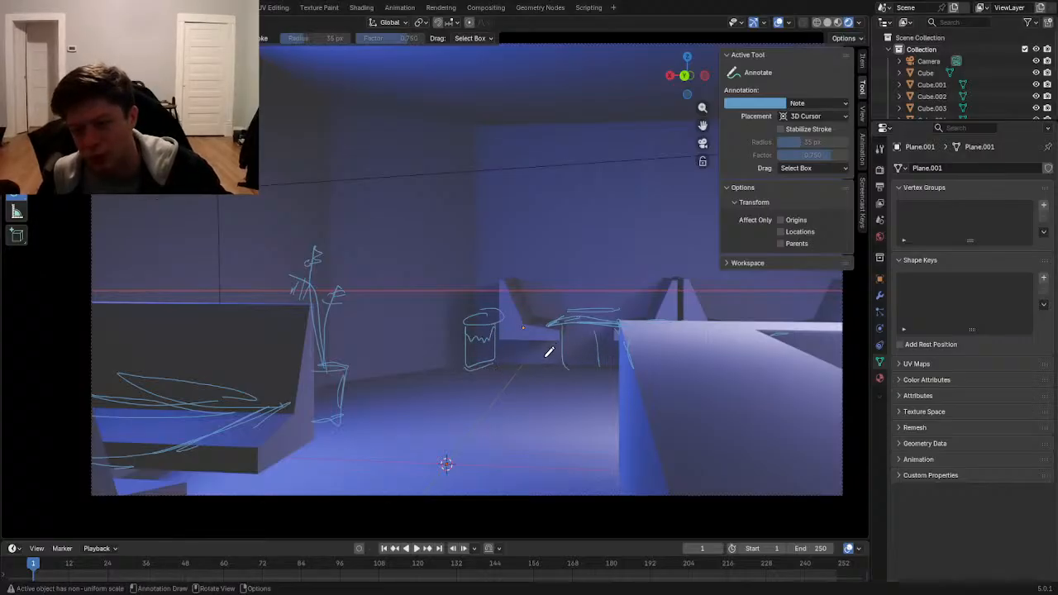
mouse_move(555, 339)
mouse_down()
mouse_move(554, 367)
mouse_move(499, 342)
mouse_move(501, 360)
mouse_up()
mouse_move(554, 334)
mouse_down()
mouse_move(553, 364)
mouse_move(521, 321)
mouse_up()
mouse_move(520, 320)
mouse_down()
mouse_move(502, 283)
mouse_move(497, 318)
mouse_up()
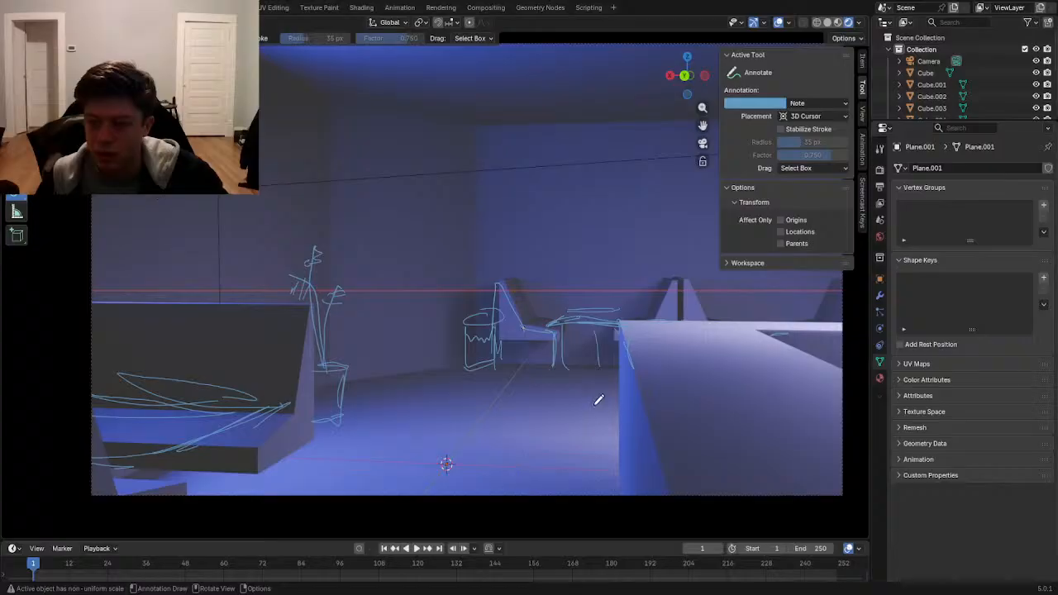
- Sketch floorboards across the open floor as long perspective lines with short cross joints
drag(566, 378, 533, 424)
drag(581, 383, 538, 487)
drag(501, 457, 473, 494)
drag(524, 376, 370, 492)
drag(476, 385, 399, 434)
drag(521, 424, 476, 425)
drag(575, 386, 555, 388)
drag(529, 478, 492, 476)
drag(576, 428, 567, 428)
drag(425, 375, 324, 438)
drag(422, 407, 364, 411)
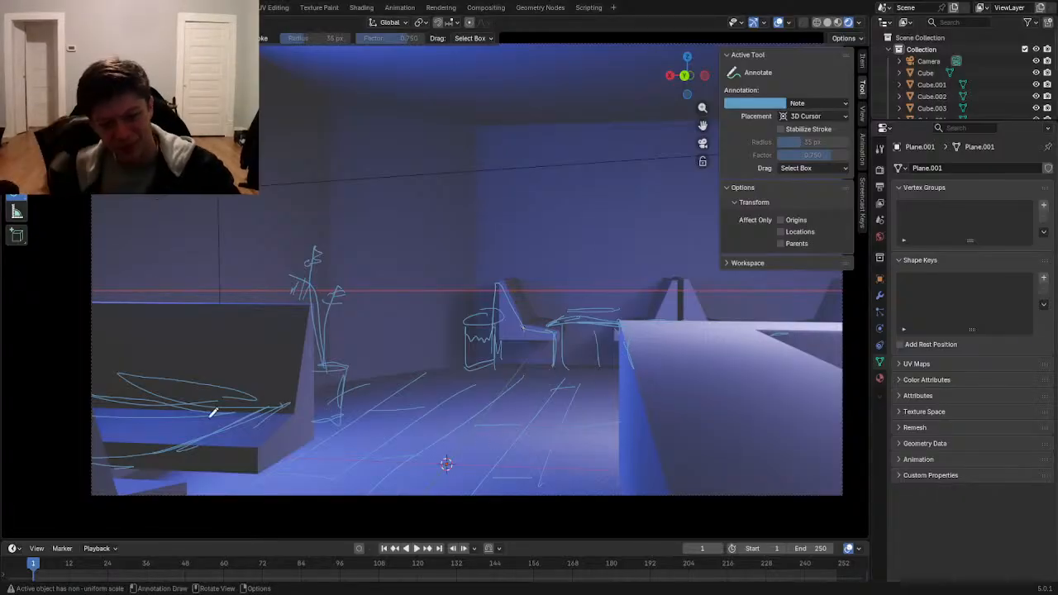
- Sketch small items on the foreground tables and a jug with a handle at the back of the counter
mouse_move(177, 405)
mouse_down()
mouse_move(203, 412)
mouse_move(177, 403)
mouse_up()
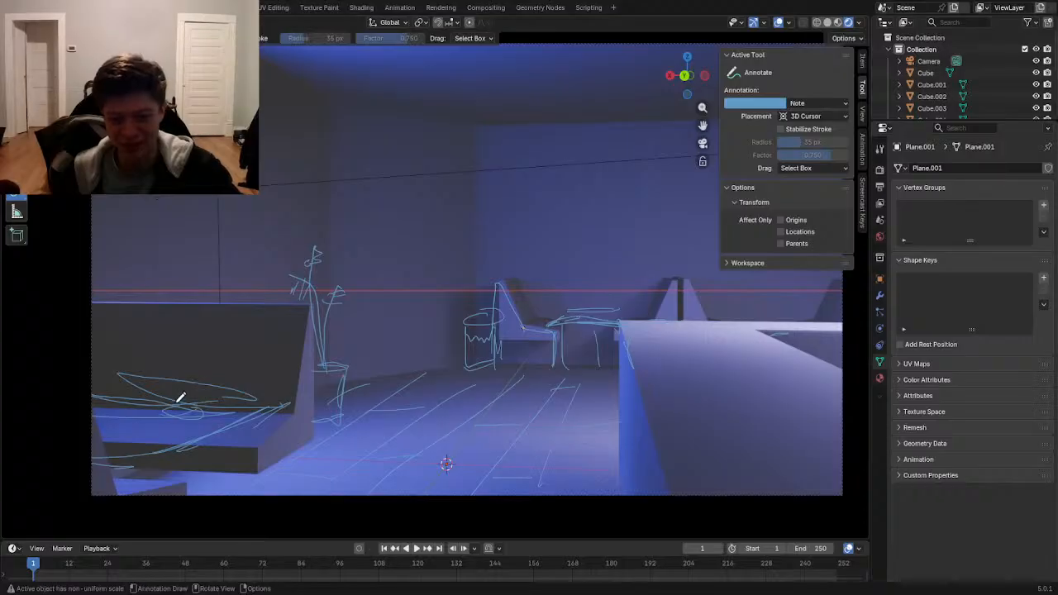
drag(126, 429, 123, 432)
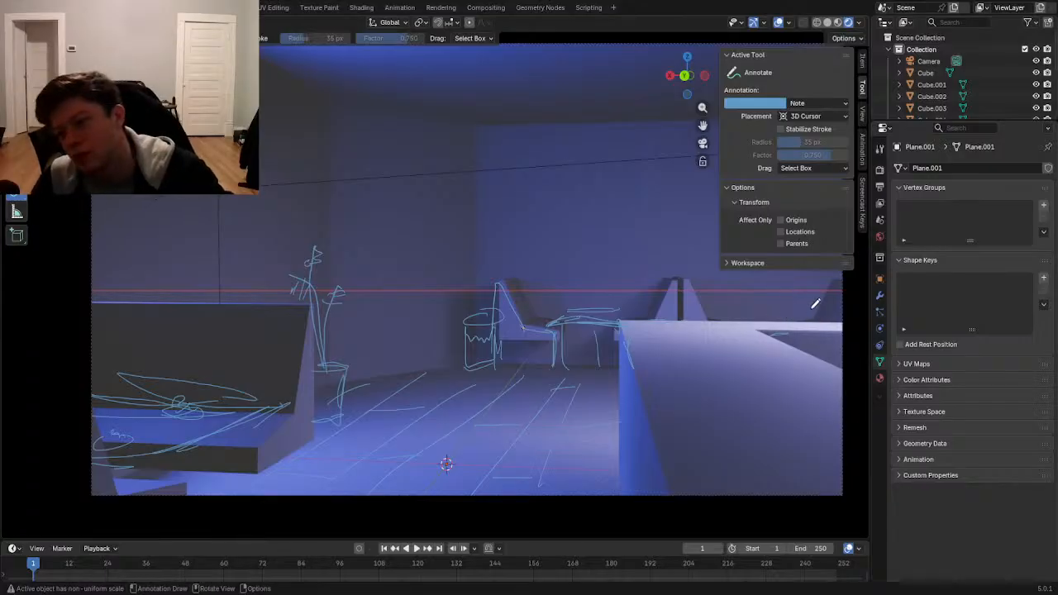
mouse_move(809, 323)
mouse_down()
mouse_move(776, 322)
mouse_move(800, 321)
mouse_move(801, 288)
mouse_move(780, 282)
mouse_move(797, 278)
mouse_move(781, 282)
mouse_move(775, 320)
mouse_move(804, 291)
mouse_move(803, 319)
mouse_move(761, 289)
mouse_move(823, 309)
mouse_move(809, 320)
mouse_up()
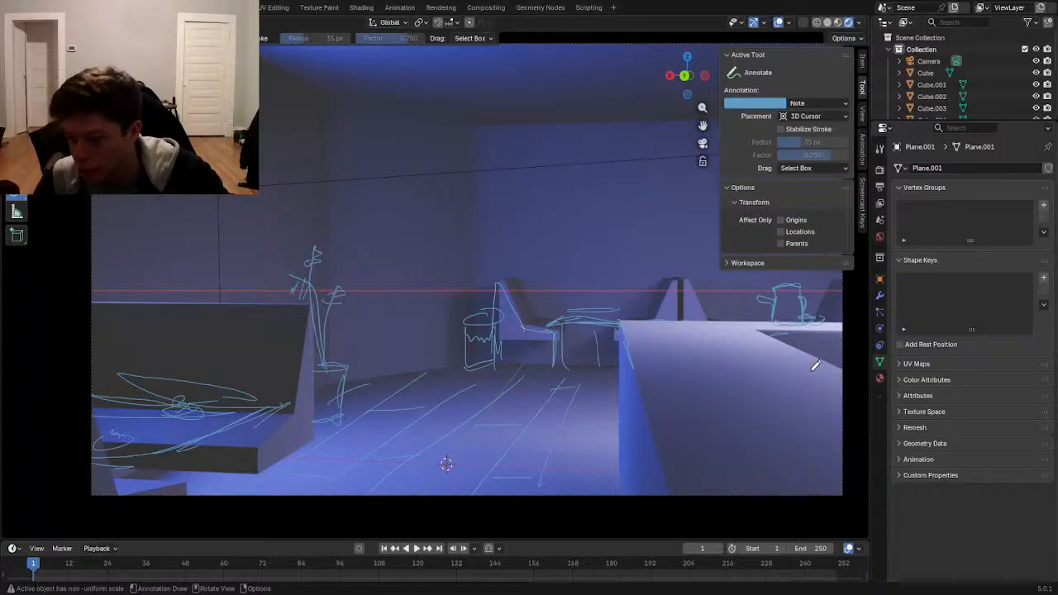
- Sketch a round crosshatched basket on the counter's near surface and a second rounded shape just behind it
mouse_move(839, 369)
mouse_down()
mouse_move(771, 366)
mouse_move(838, 368)
mouse_move(831, 380)
mouse_up()
drag(762, 388, 826, 412)
mouse_move(780, 377)
mouse_down()
mouse_move(769, 390)
mouse_move(785, 396)
mouse_up()
drag(835, 391, 820, 409)
drag(833, 372, 787, 402)
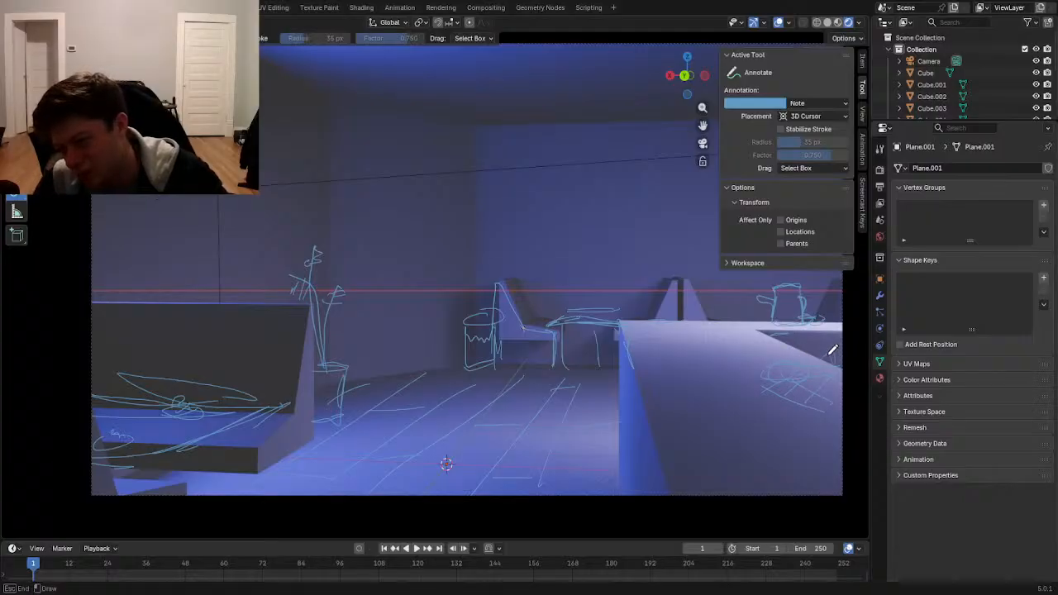
drag(795, 376, 843, 367)
drag(837, 373, 793, 402)
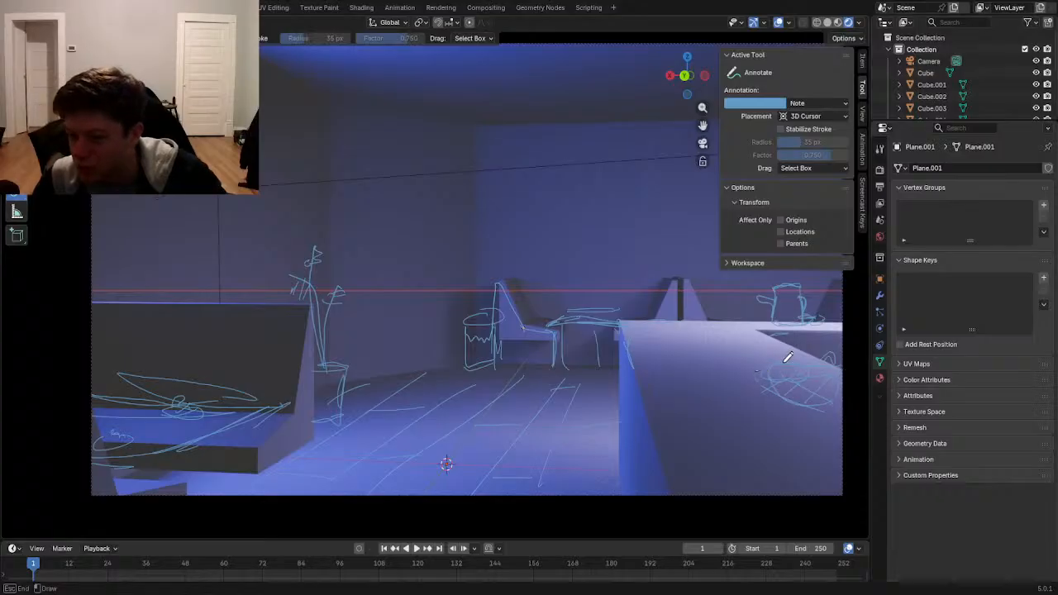
mouse_move(792, 345)
mouse_down()
mouse_move(821, 349)
mouse_move(798, 336)
mouse_move(762, 357)
mouse_move(759, 378)
mouse_move(822, 395)
mouse_move(827, 352)
mouse_up()
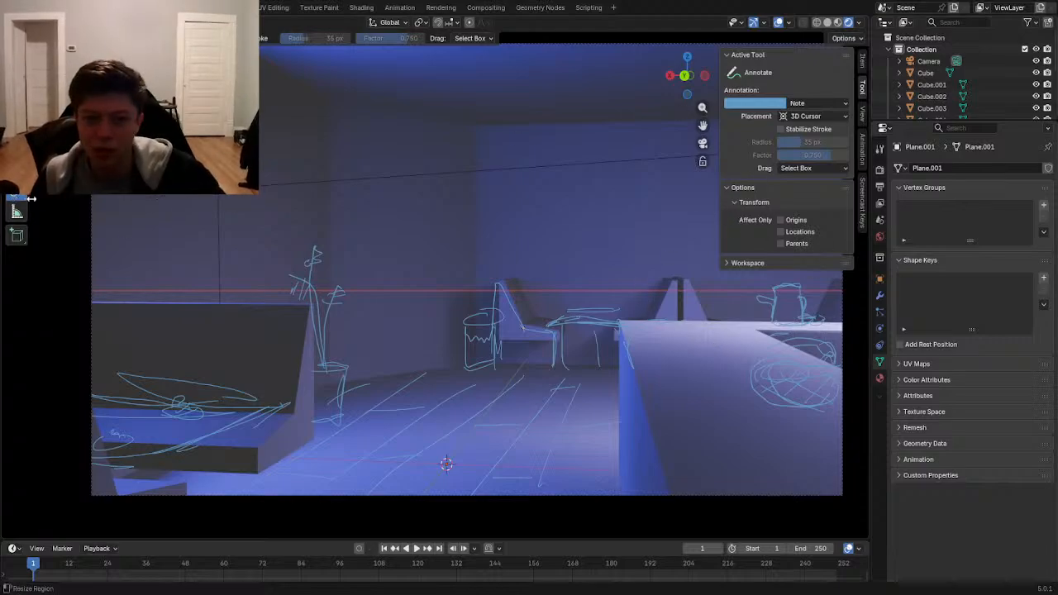
click(470, 39)
right_click(773, 311)
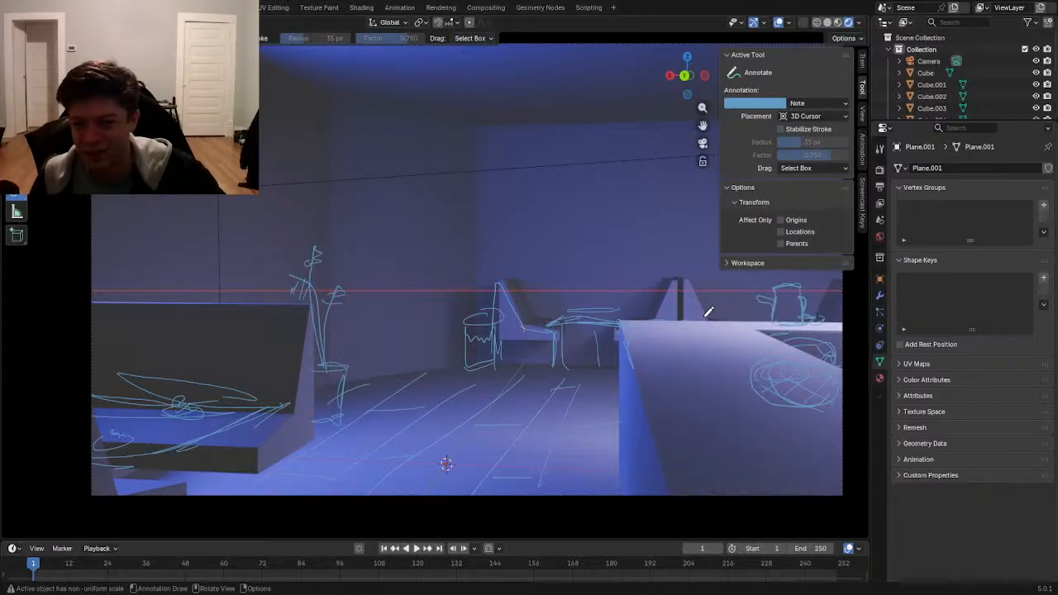
drag(777, 311, 822, 320)
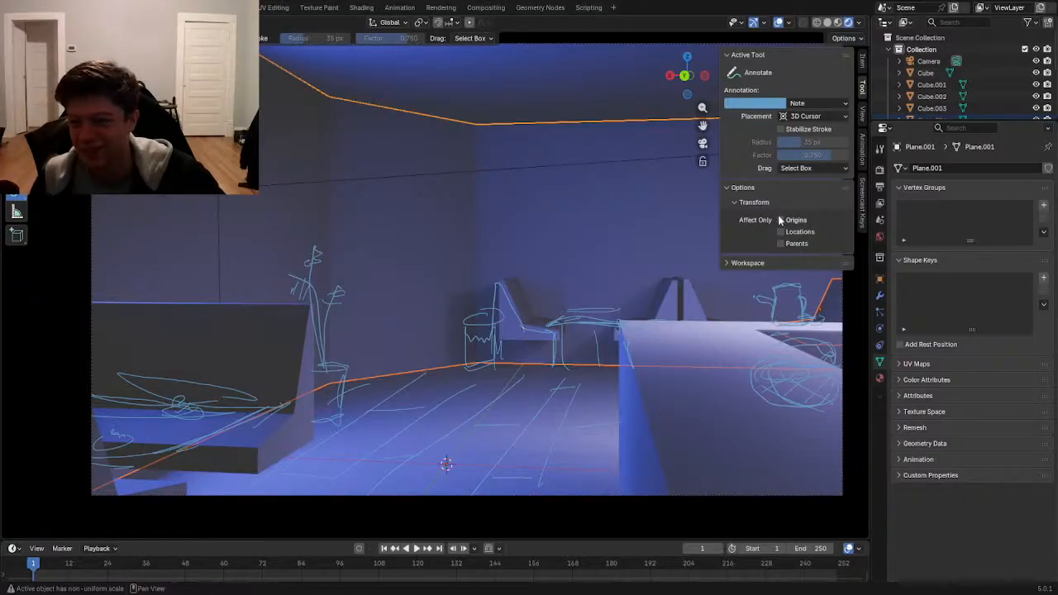
- Add a second annotation layer and set its stroke colour to red
click(762, 262)
click(761, 263)
click(813, 104)
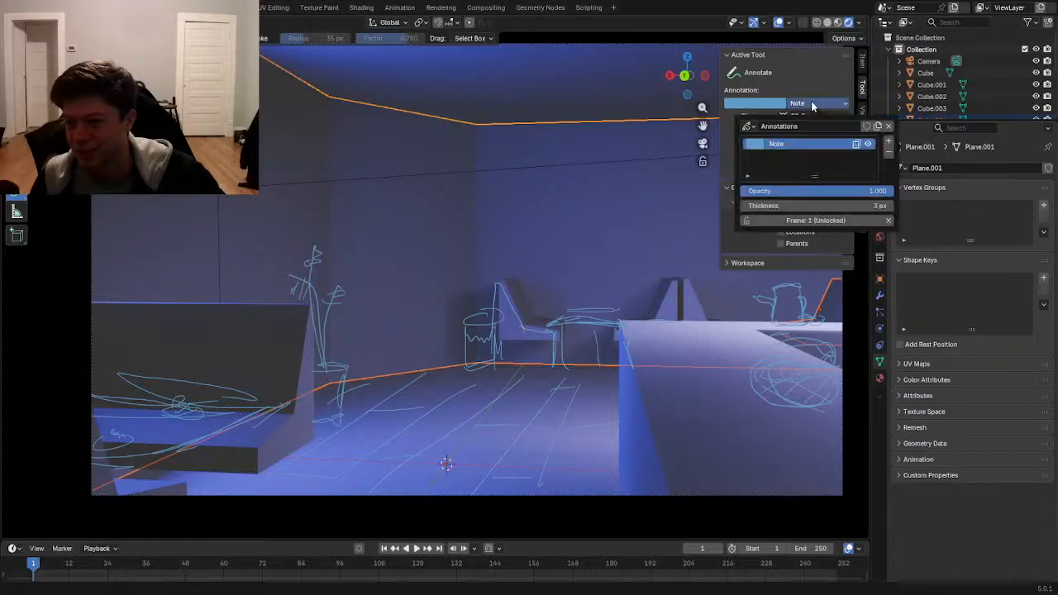
click(889, 146)
click(754, 144)
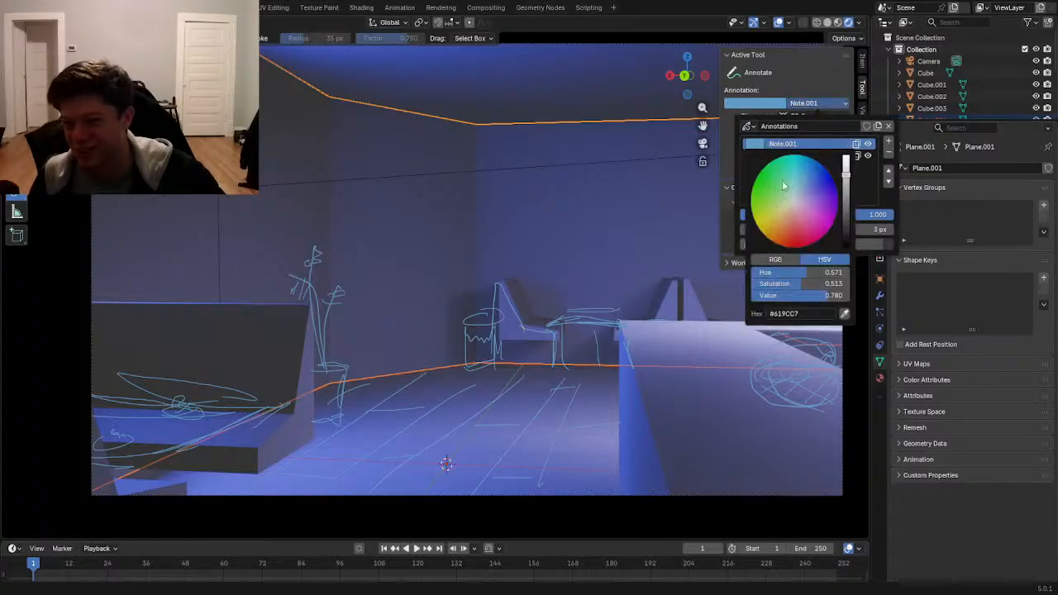
drag(804, 220, 799, 247)
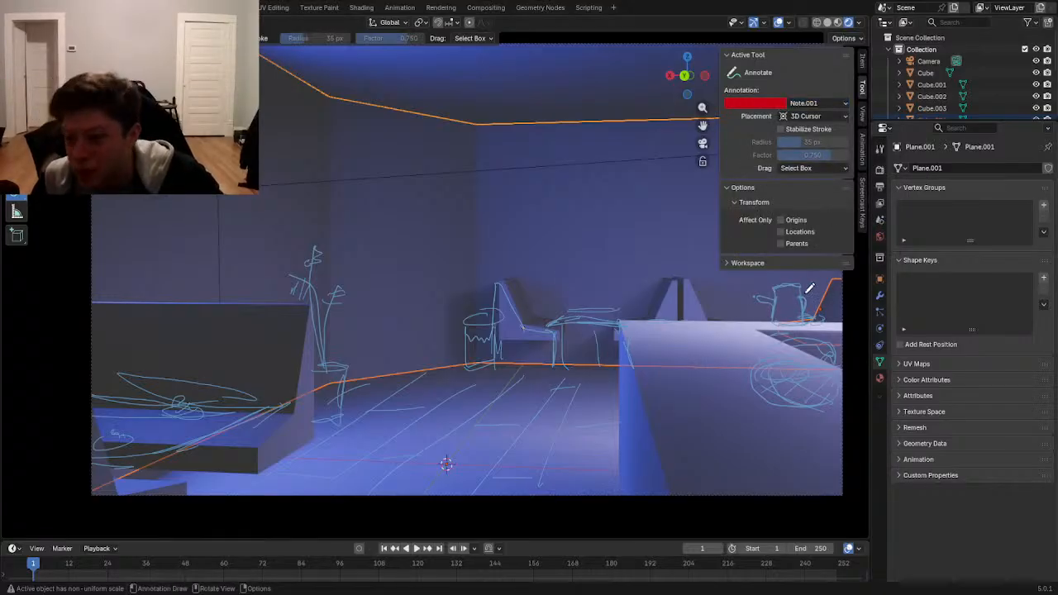
- Sketch in red a boxy machine and smaller objects along the counter's back, plus a hatched slanted shape on its near surface
mouse_move(776, 287)
mouse_down()
mouse_move(759, 284)
mouse_move(818, 280)
mouse_move(766, 291)
mouse_move(780, 303)
mouse_move(822, 294)
mouse_move(790, 319)
mouse_move(818, 319)
mouse_move(760, 318)
mouse_move(767, 291)
mouse_move(815, 282)
mouse_up()
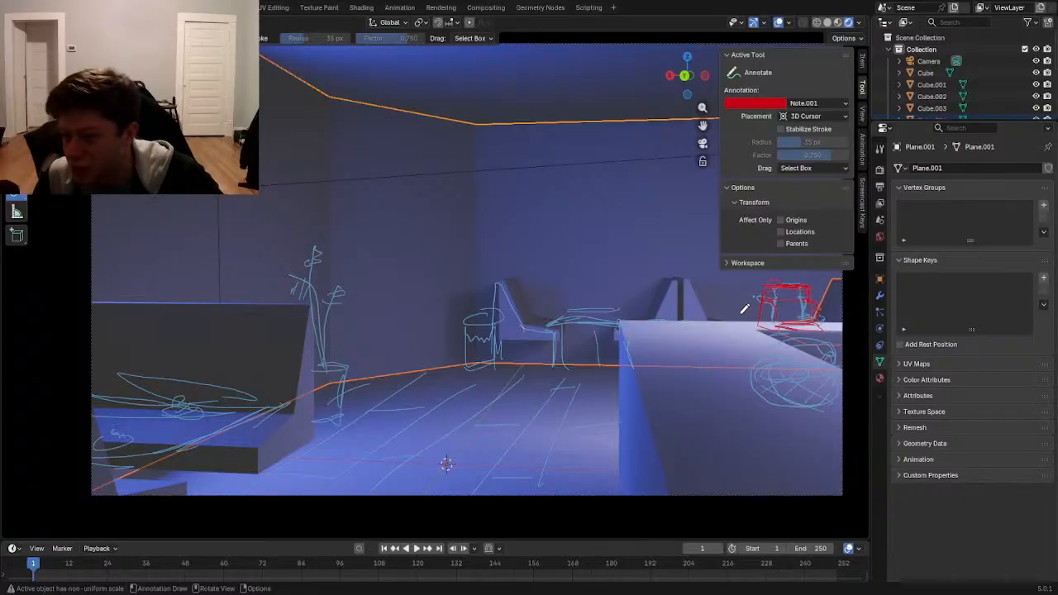
mouse_move(754, 310)
mouse_down()
mouse_move(742, 322)
mouse_move(757, 319)
mouse_up()
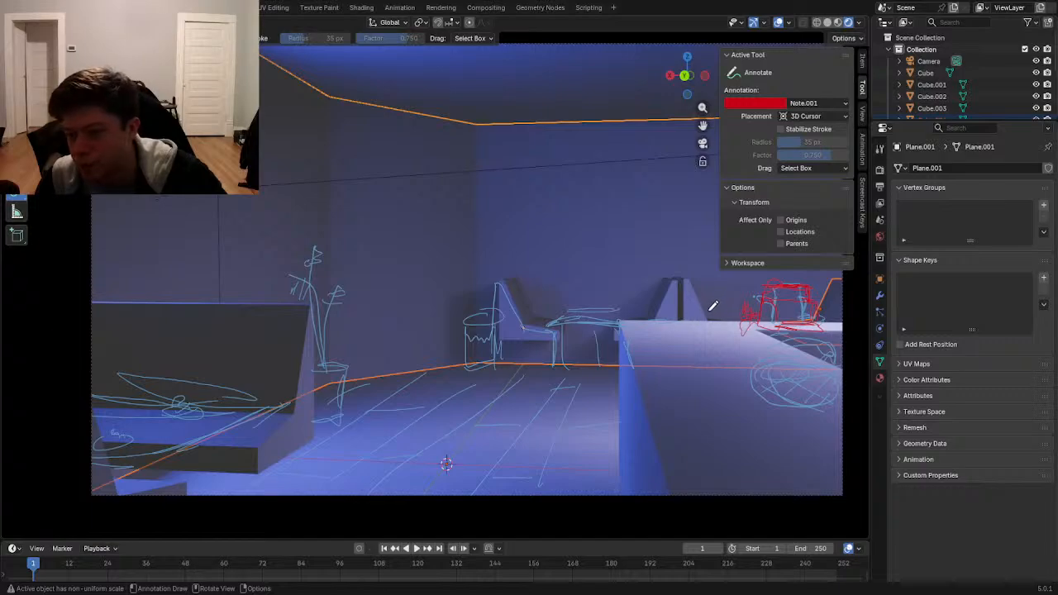
mouse_move(725, 295)
mouse_down()
mouse_move(708, 297)
mouse_move(726, 296)
mouse_move(721, 331)
mouse_move(696, 337)
mouse_move(694, 308)
mouse_up()
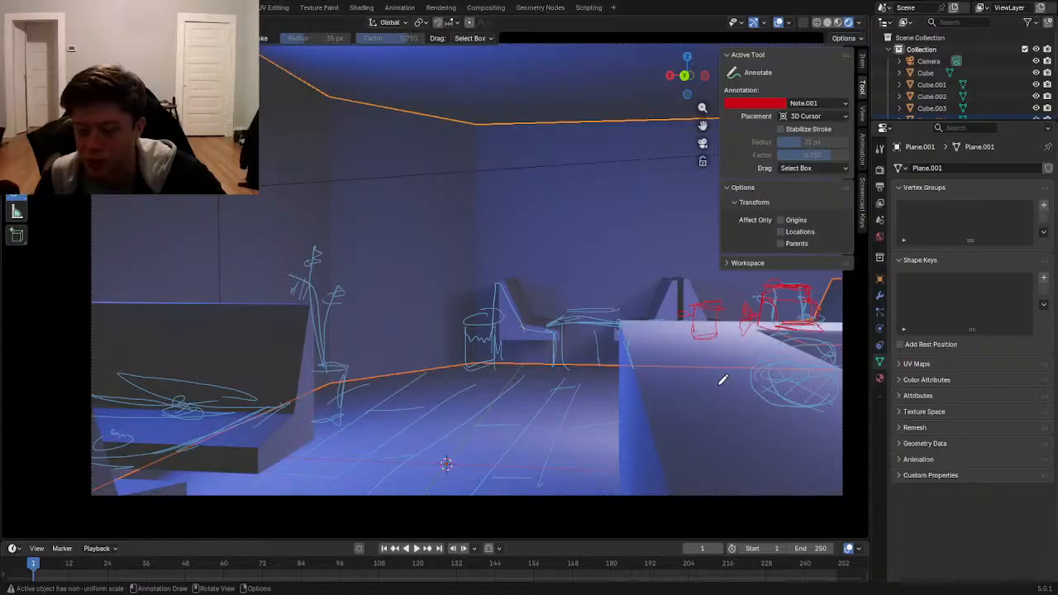
mouse_move(763, 403)
mouse_down()
mouse_move(689, 394)
mouse_move(755, 402)
mouse_move(726, 419)
mouse_move(703, 371)
mouse_move(691, 378)
mouse_move(699, 362)
mouse_up()
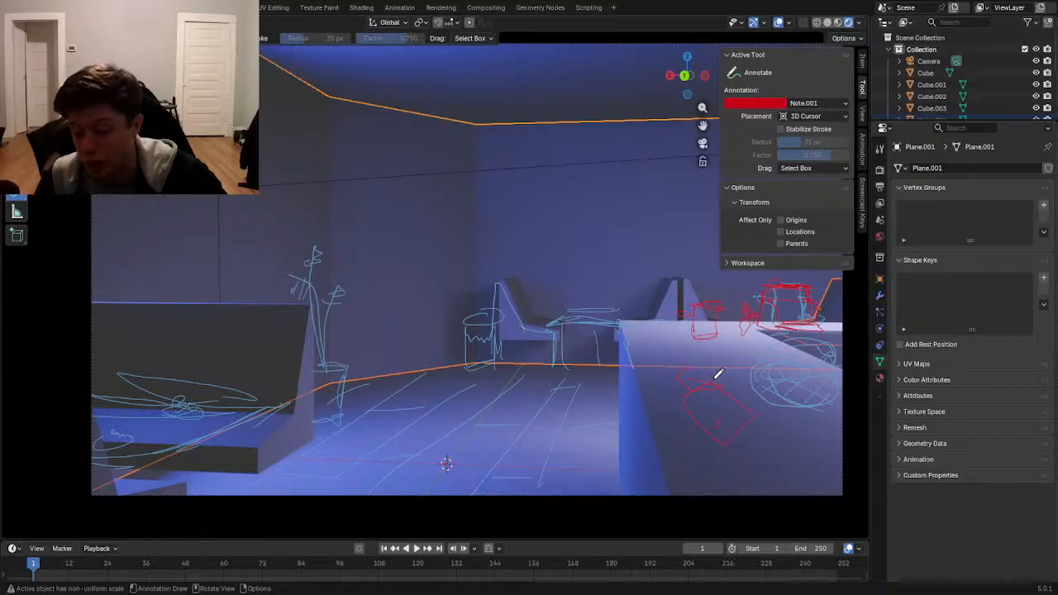
mouse_move(699, 435)
mouse_down()
mouse_move(706, 405)
mouse_move(740, 423)
mouse_move(697, 416)
mouse_move(703, 376)
mouse_up()
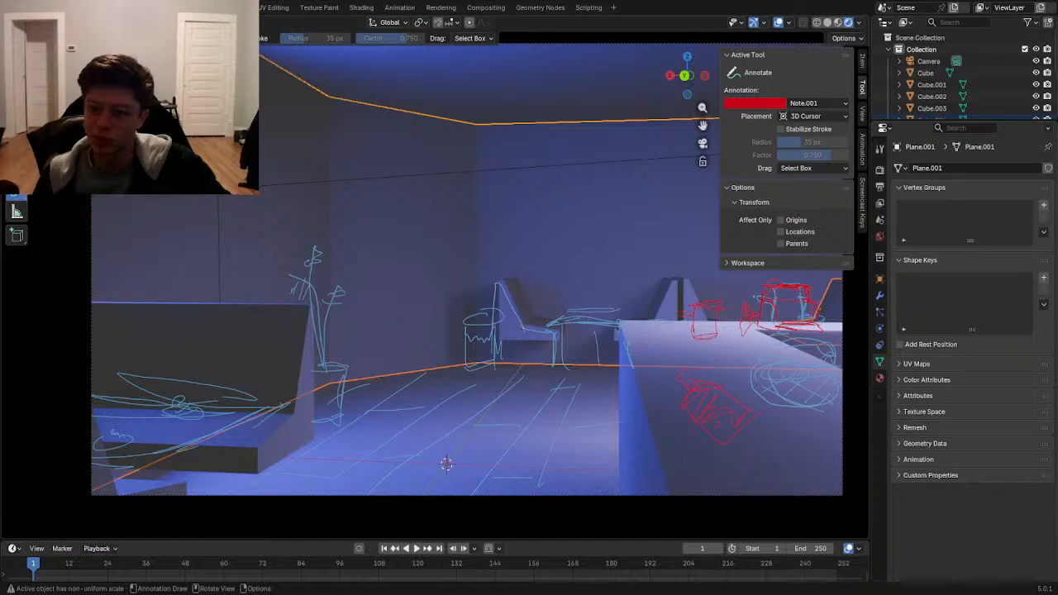
- Switch to the Select Box tool and select the counter
key(w)
click(635, 360)
scroll(640, 362, down, 2)
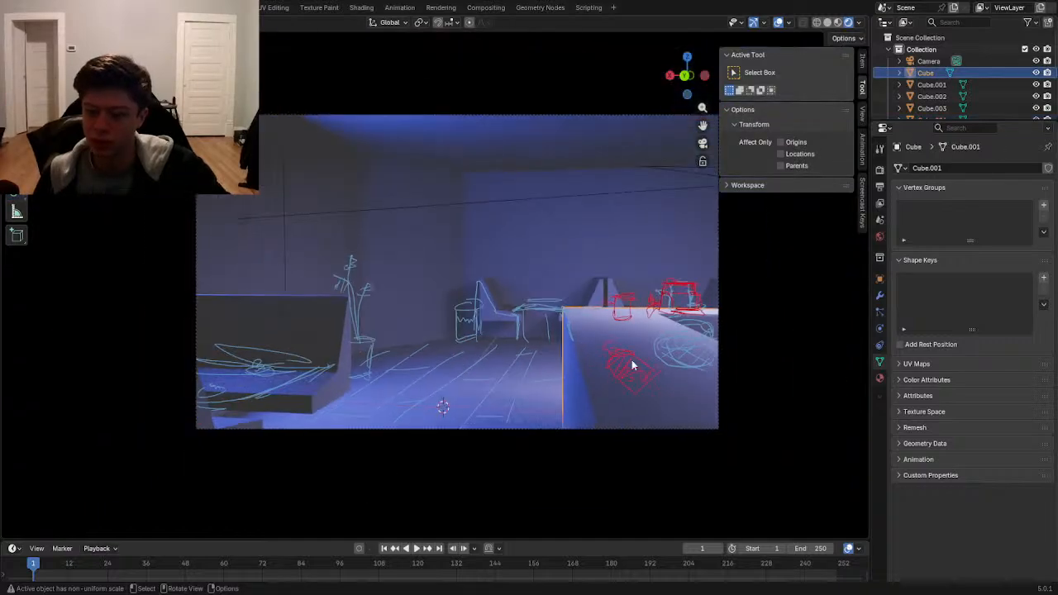
scroll(561, 349, up, 2)
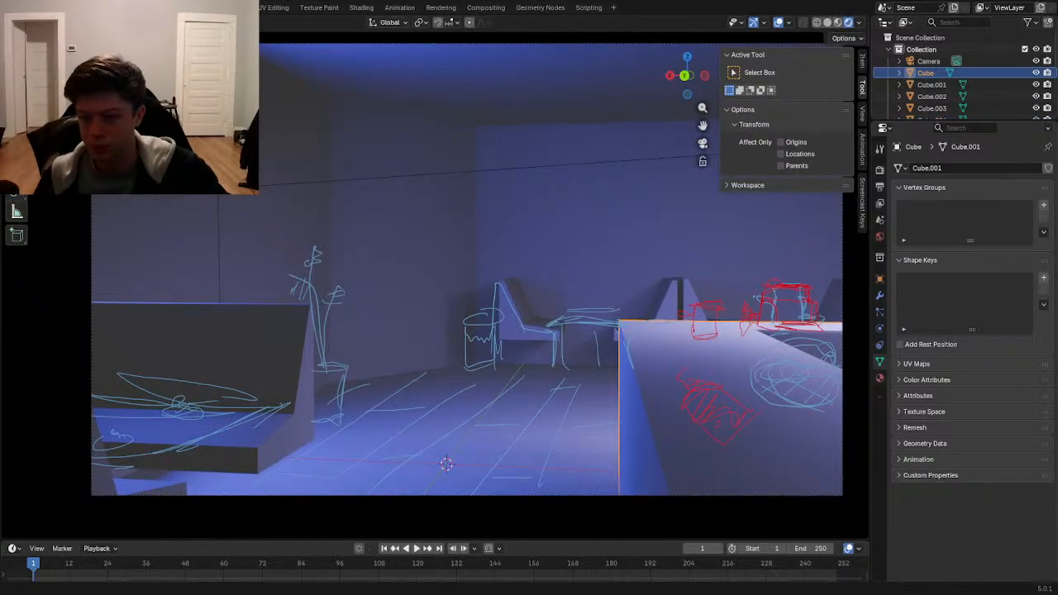
- Move the counter about 0.5 m along the global X axis to open up more floor beside it
key(g)
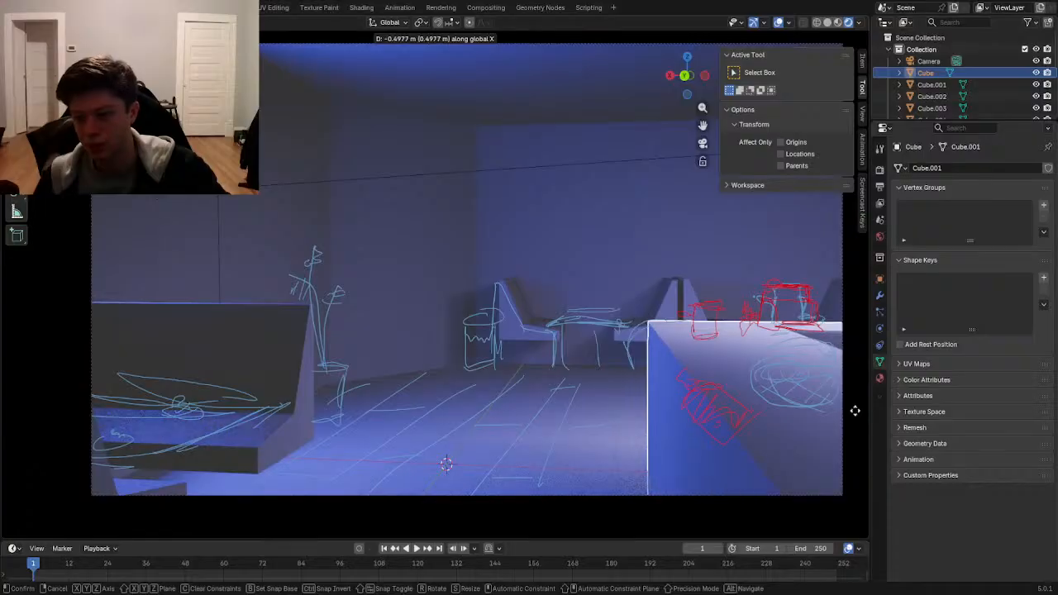
click(847, 411)
key(g)
key(x)
click(702, 418)
key(g)
key(x)
click(689, 410)
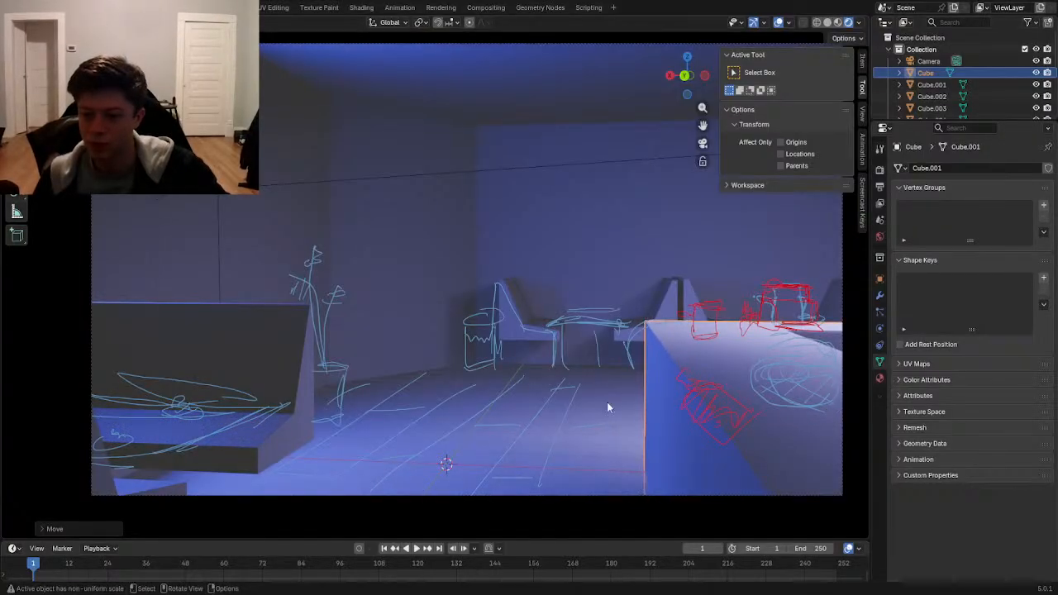
- Add a cylinder mesh, move it along X towards the counter and scale it down horizontally
click(606, 402)
key(shift+a)
mouse_move(616, 351)
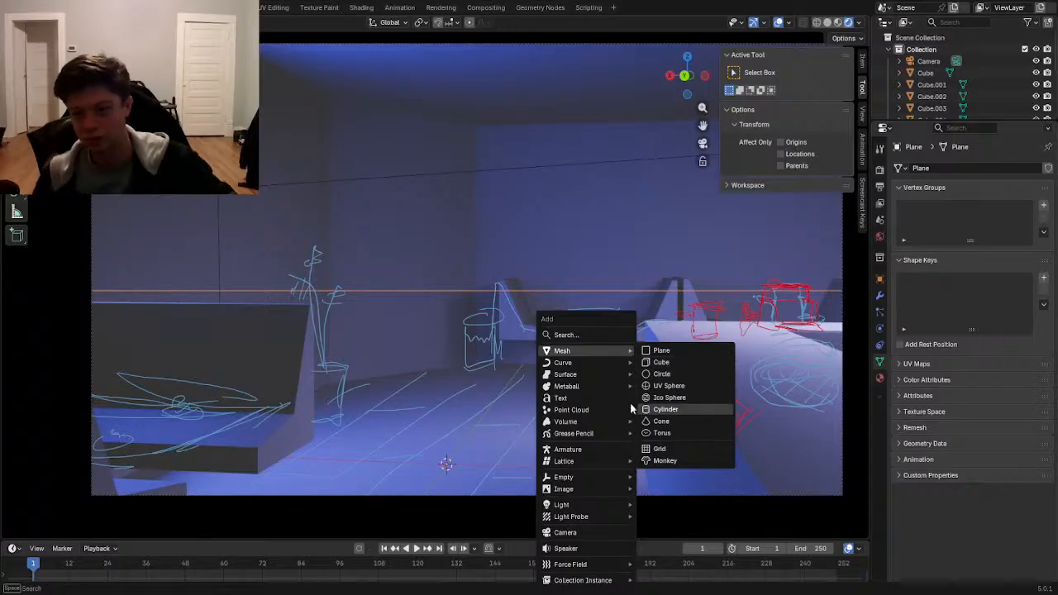
click(666, 411)
key(g)
key(x)
click(550, 454)
key(s)
key(shift+z)
click(668, 455)
- Raise the cylinder along Z, narrow it horizontally and position it along X and Y as a stool beside the counter
key(g)
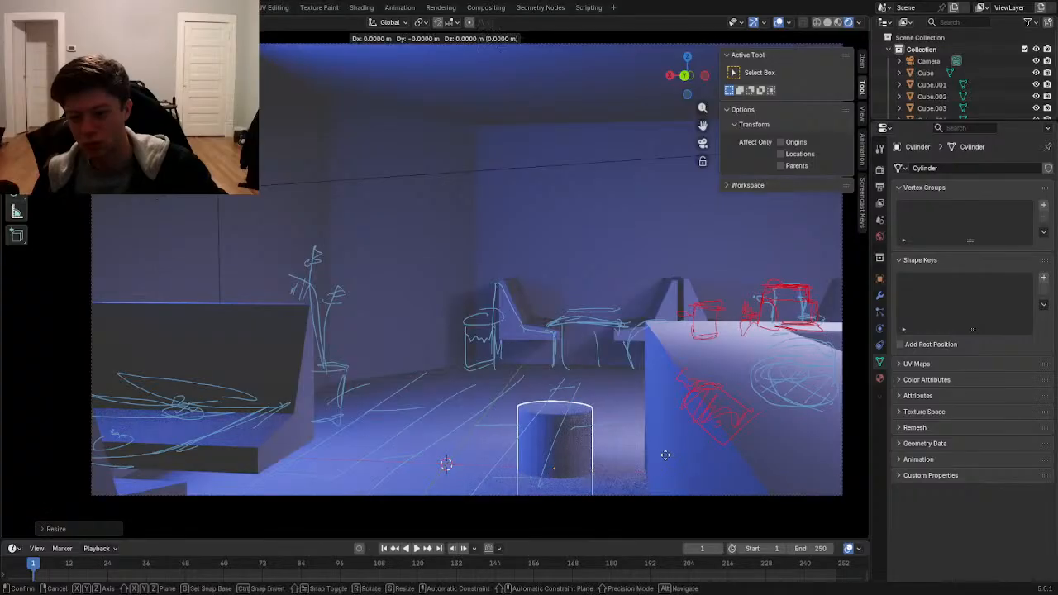
key(z)
click(664, 405)
key(s)
key(shift+z)
click(654, 409)
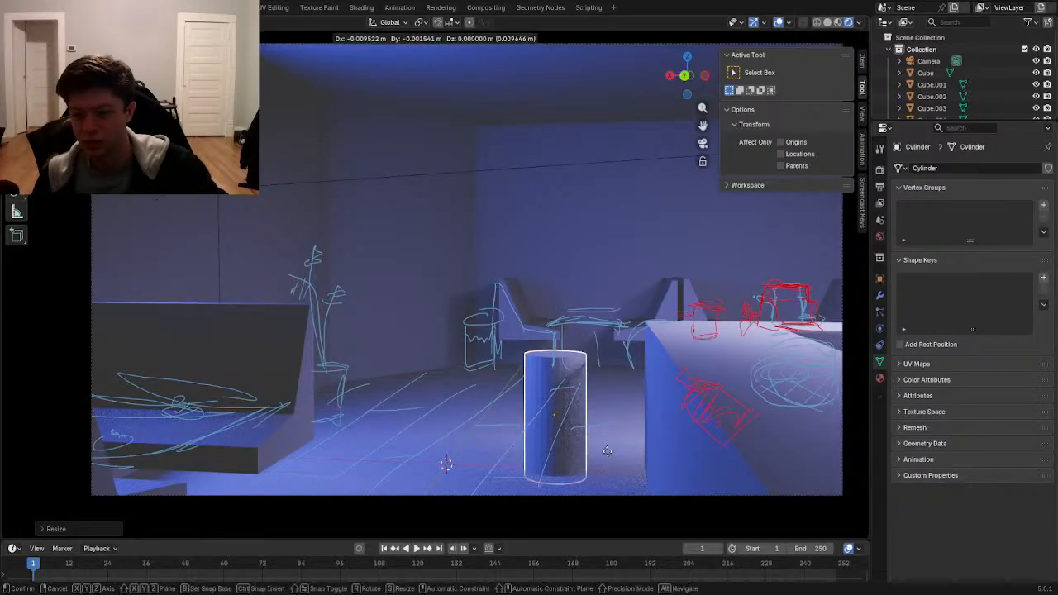
key(g)
key(x)
click(646, 457)
key(y)
click(642, 432)
- Duplicate the stool cylinder along the Y axis and adjust the stools' positions along Y
key(shift+d)
key(y)
click(659, 515)
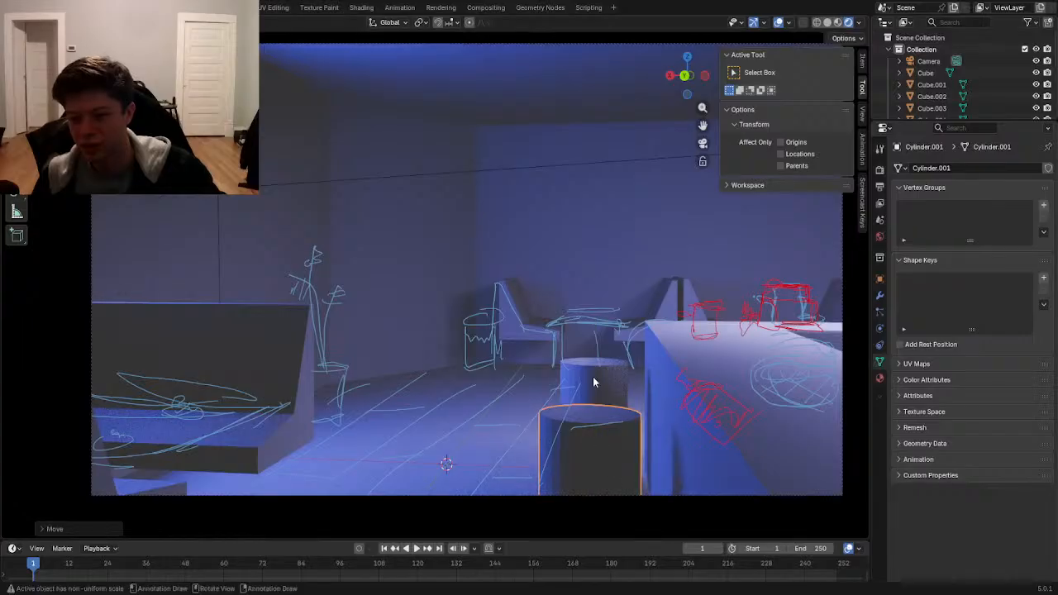
click(593, 390)
key(g)
key(y)
click(616, 431)
click(615, 436)
key(g)
key(y)
click(617, 446)
- Refine the stool spacing along Y from an orbited view and return to the camera view
click(614, 367)
click(514, 296)
middle_drag(514, 296, 632, 469)
click(614, 427)
key(g)
key(y)
click(624, 449)
key(KP_0)
- Save the café file and select the large bench in the foreground
click(447, 335)
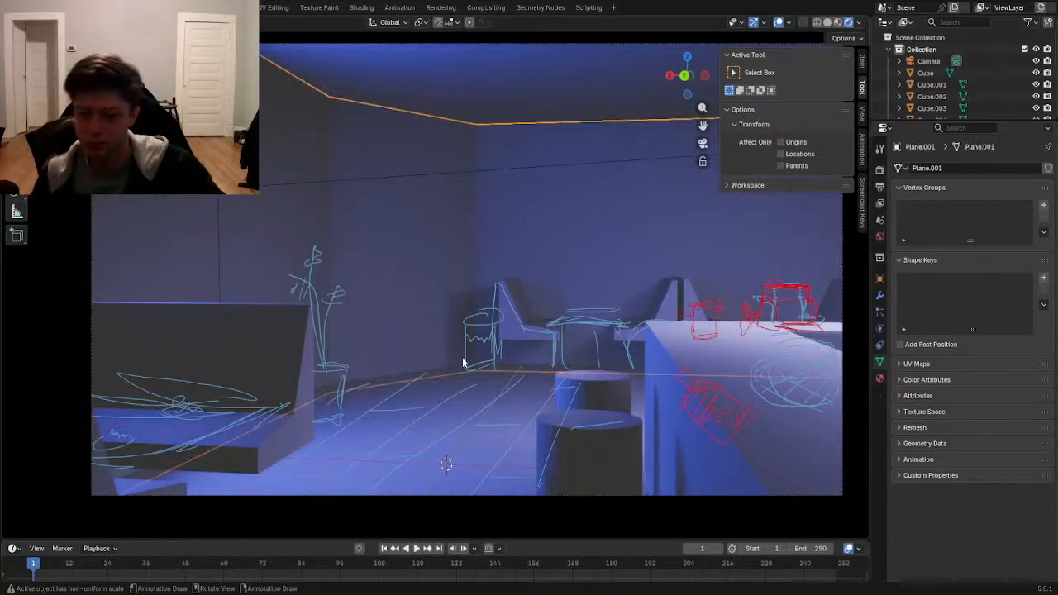
key(ctrl+s)
click(321, 334)
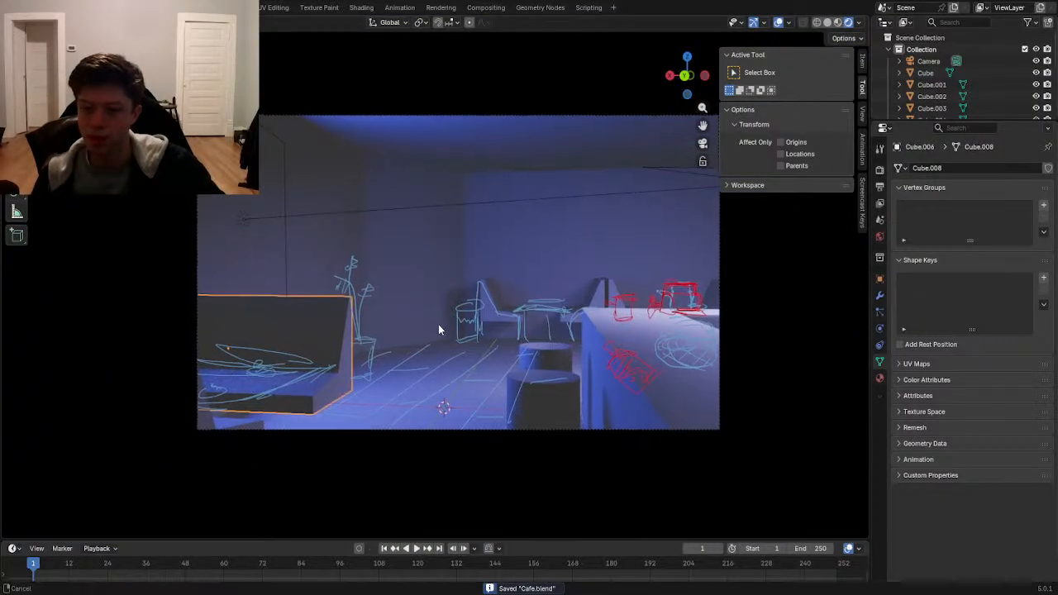
shift+middle_drag(437, 323, 451, 331)
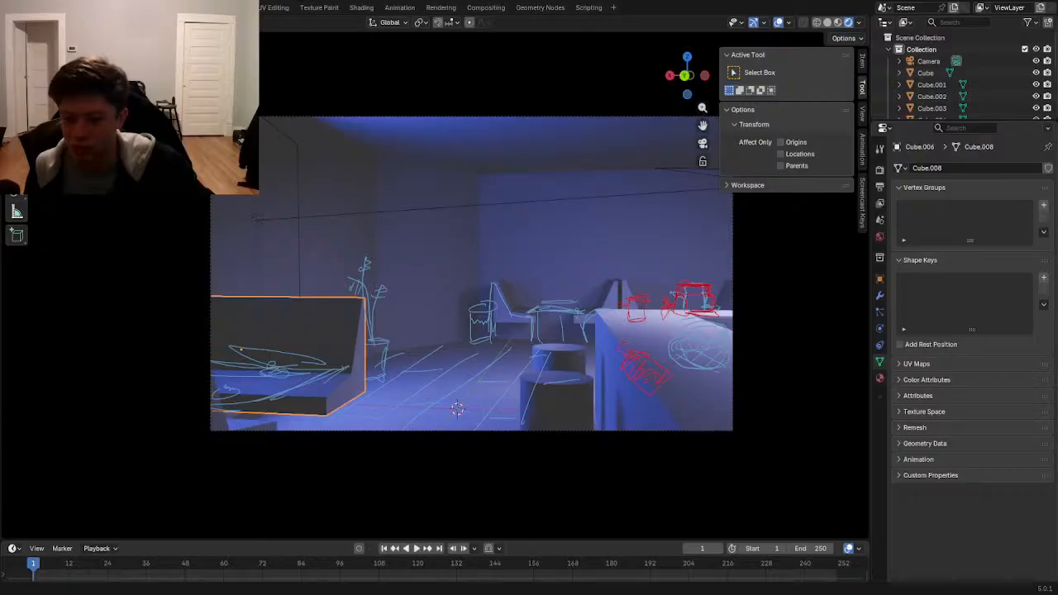
- Check the live chat on the YouTube stream page in the browser and return to Blender
click(690, 582)
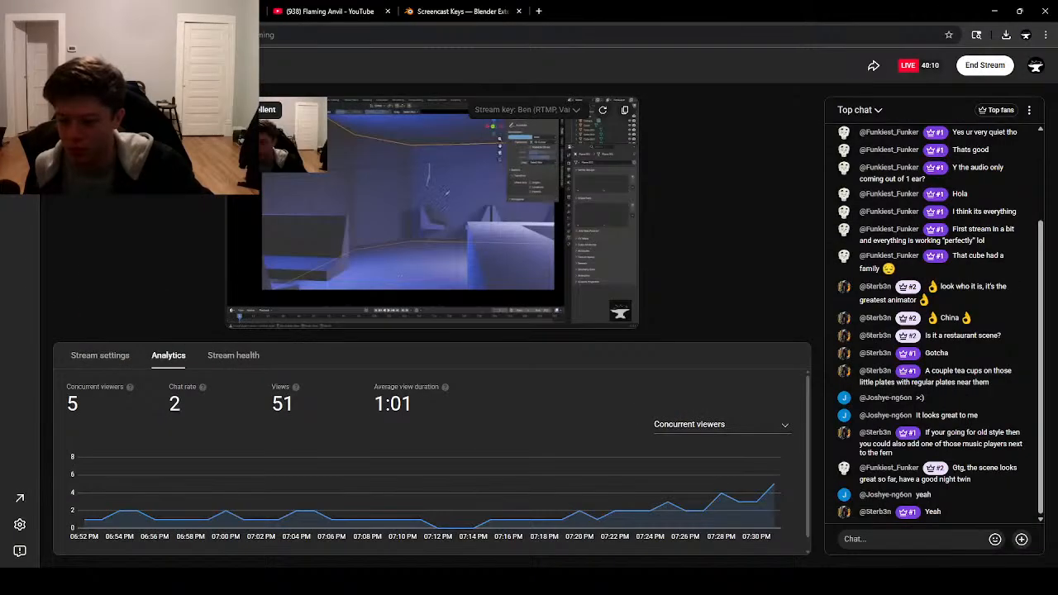
click(664, 582)
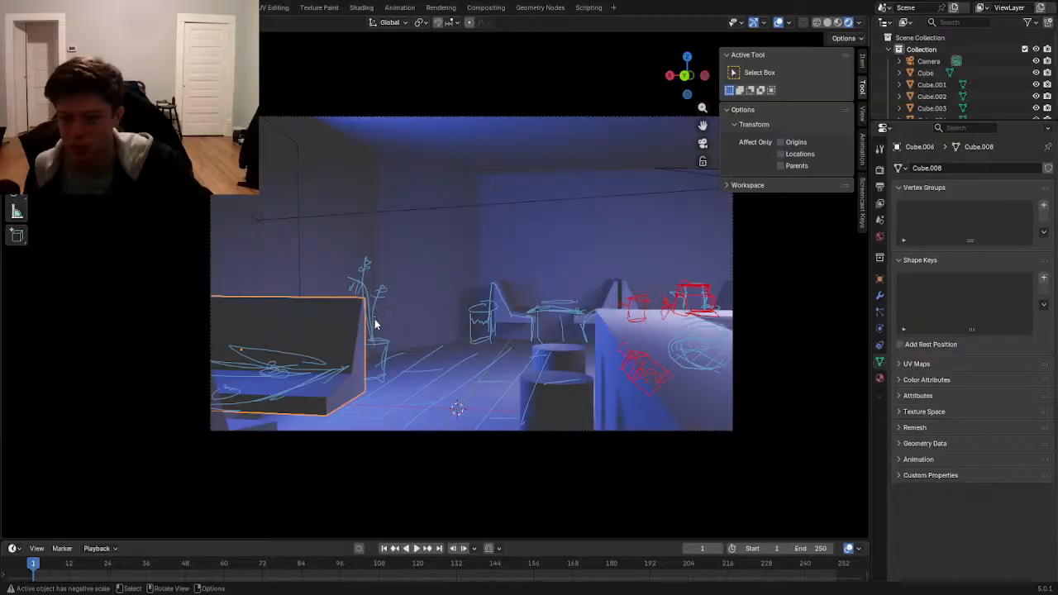
- Activate the Annotate tool on the red layer, restore the full camera view and save the file
scroll(364, 328, up, 3)
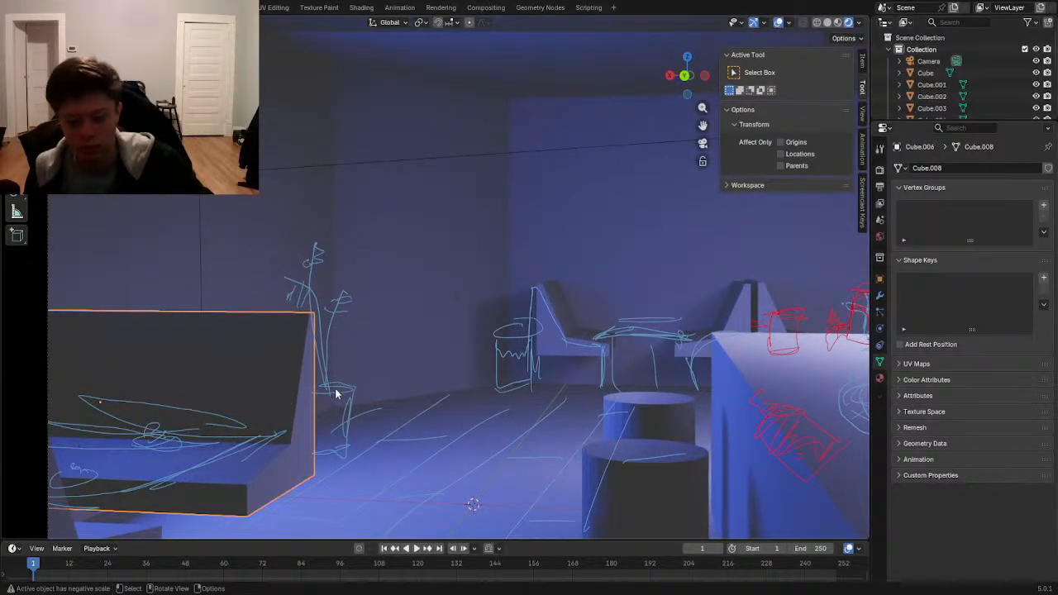
shift+middle_drag(334, 394, 482, 413)
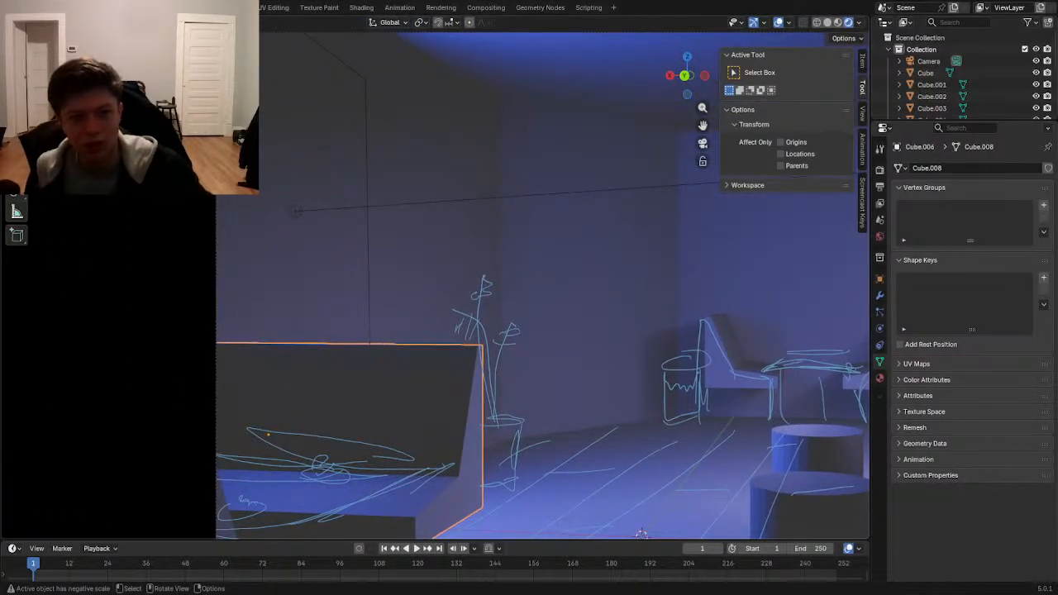
click(18, 194)
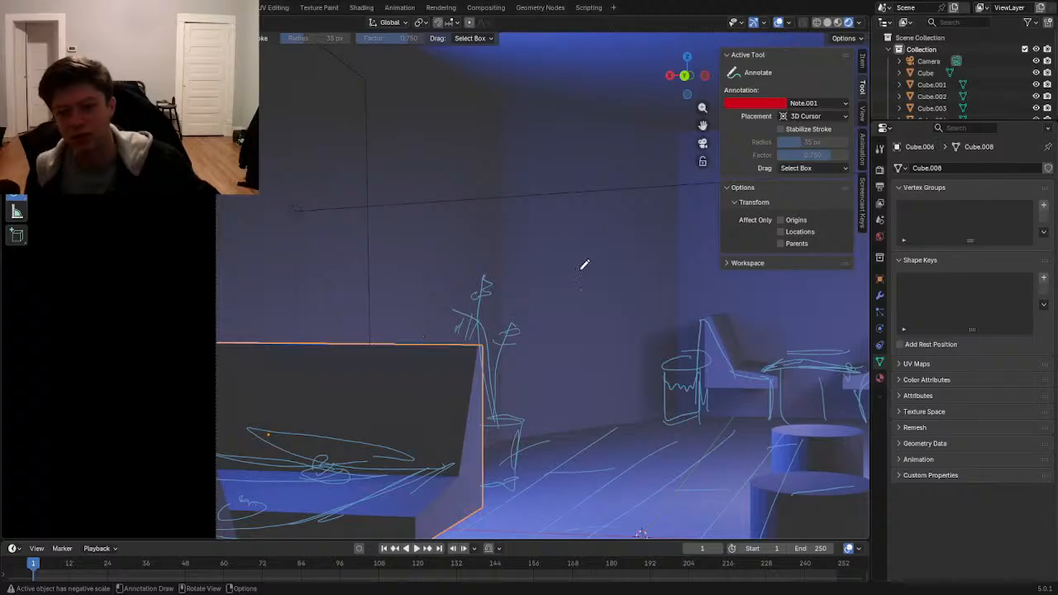
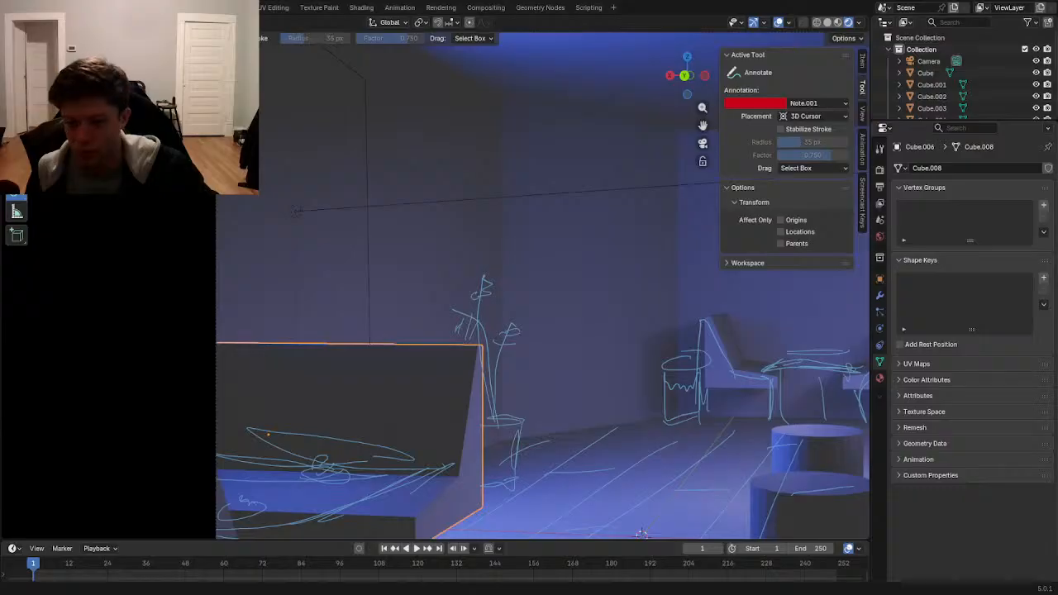
key(KP_0)
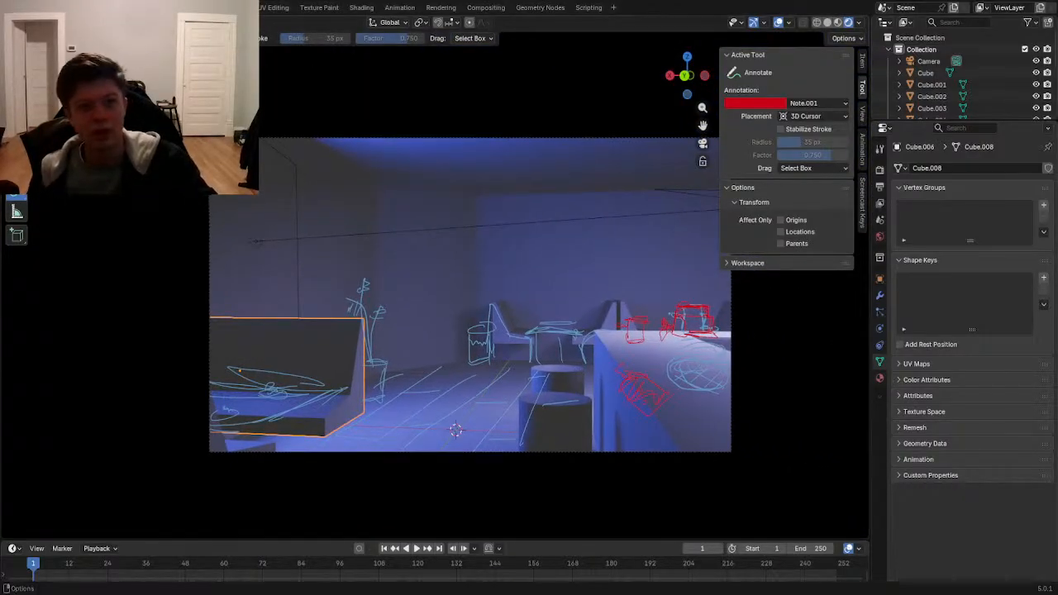
key(ctrl+s)
scroll(579, 339, up, 2)
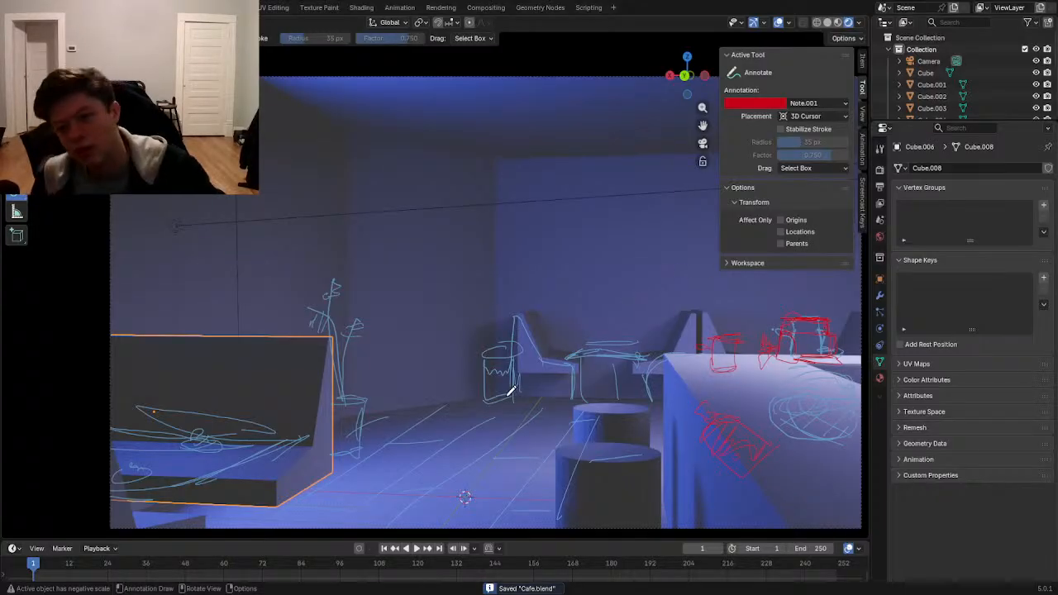
- Sketch in red a tall rectangular door frame on the wall between the plant and the far corner
ctrl+right_drag(482, 404, 473, 324)
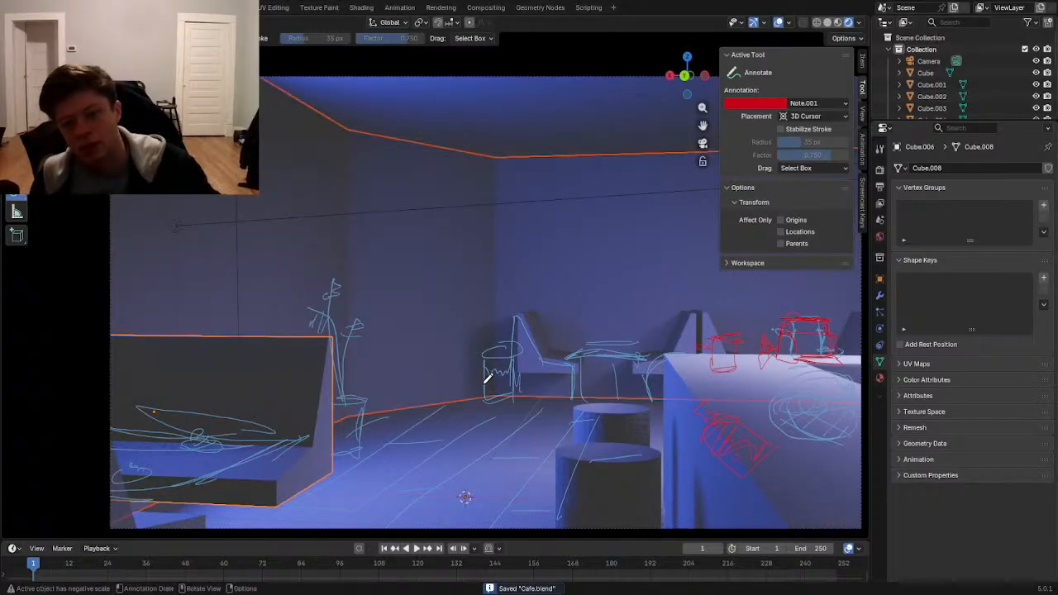
mouse_move(480, 399)
mouse_down()
mouse_move(483, 224)
mouse_move(484, 267)
mouse_move(472, 209)
mouse_move(479, 217)
mouse_move(378, 203)
mouse_move(374, 387)
mouse_move(374, 222)
mouse_up()
drag(460, 207, 400, 198)
- Try an arched fanlight with radiating bars and a flat rectangular panel above the door frame
mouse_move(380, 207)
mouse_down()
mouse_move(422, 156)
mouse_move(459, 192)
mouse_up()
mouse_move(385, 172)
mouse_down()
mouse_move(472, 189)
mouse_move(465, 206)
mouse_up()
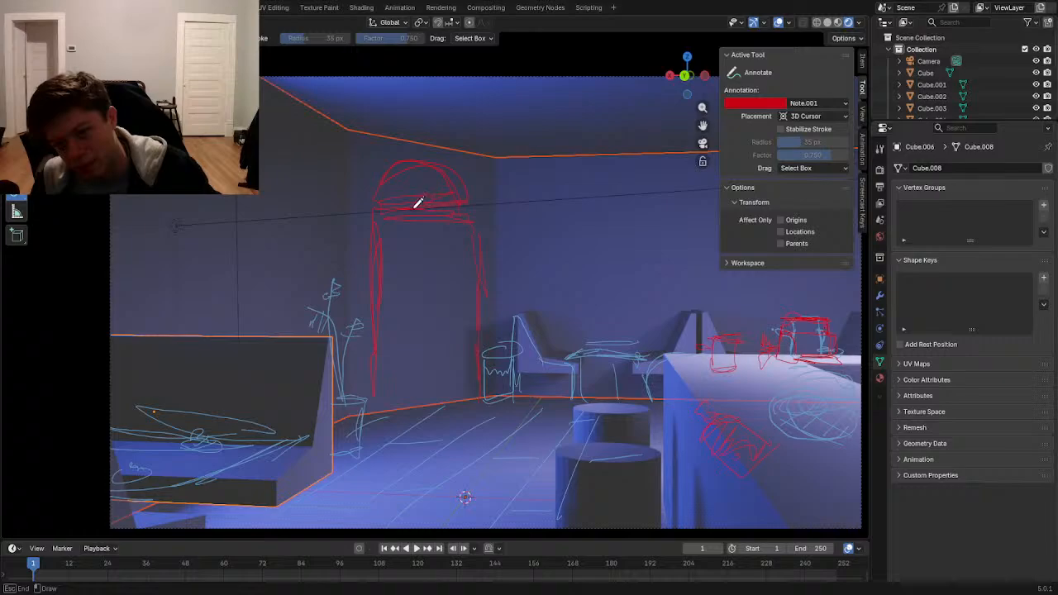
drag(418, 185, 432, 191)
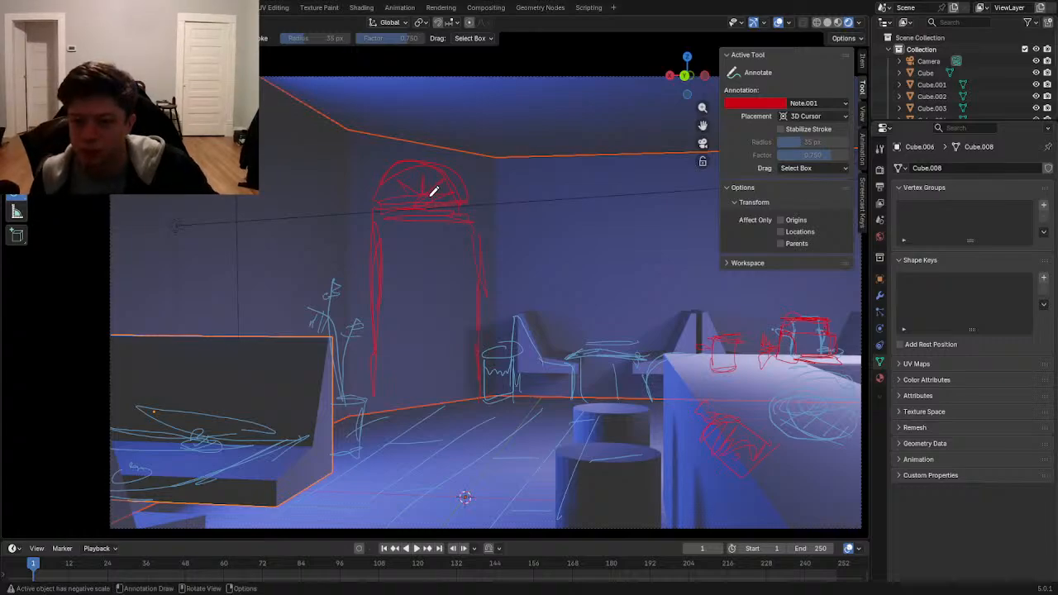
key(ctrl+z)
key(ctrl+z)
key(ctrl+z)
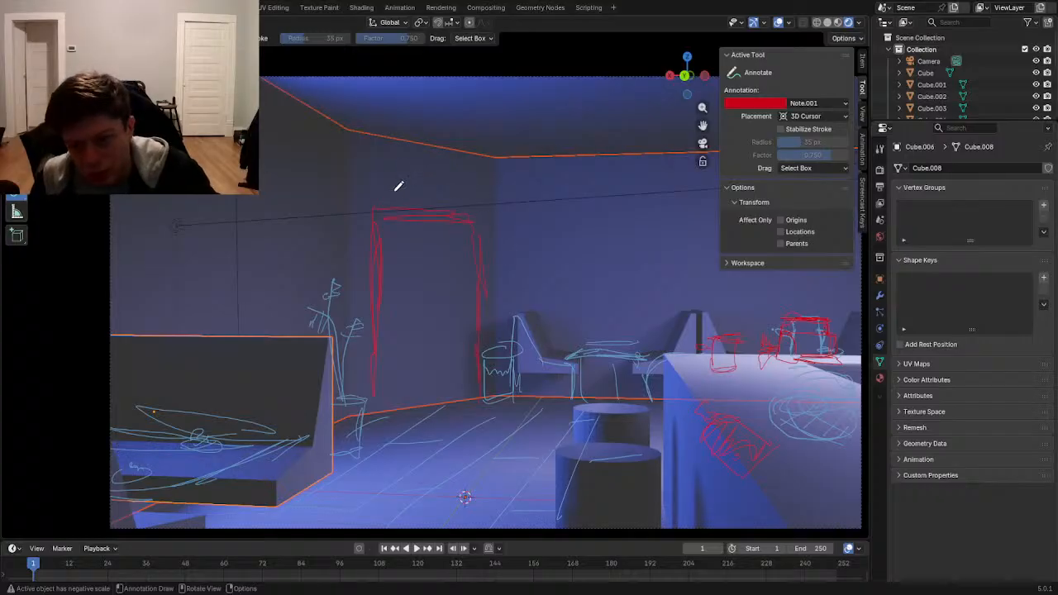
mouse_move(378, 190)
mouse_down()
mouse_move(376, 160)
mouse_move(462, 164)
mouse_move(470, 189)
mouse_move(379, 188)
mouse_up()
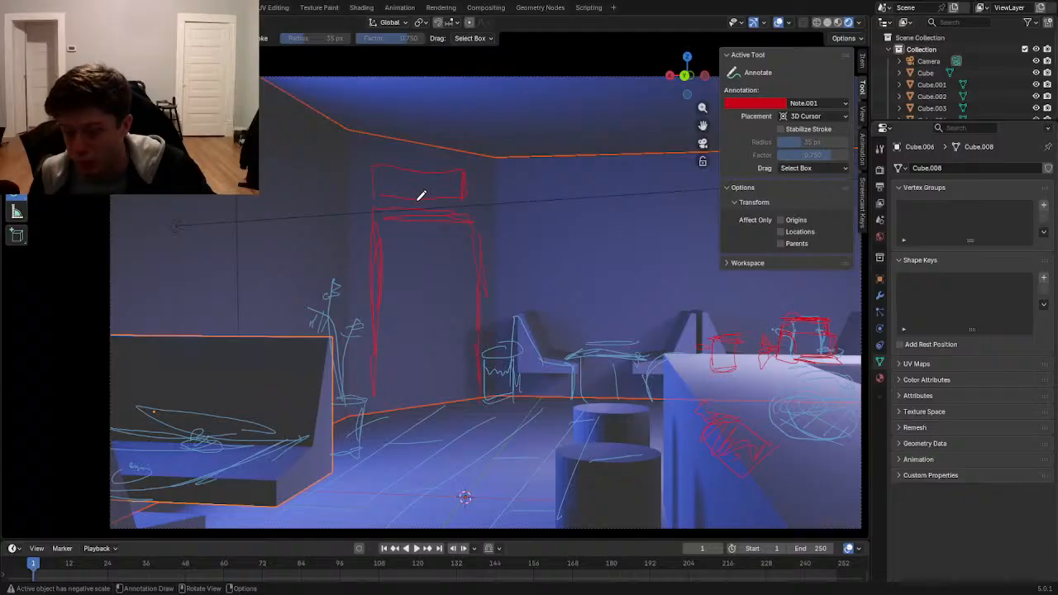
key(ctrl+z)
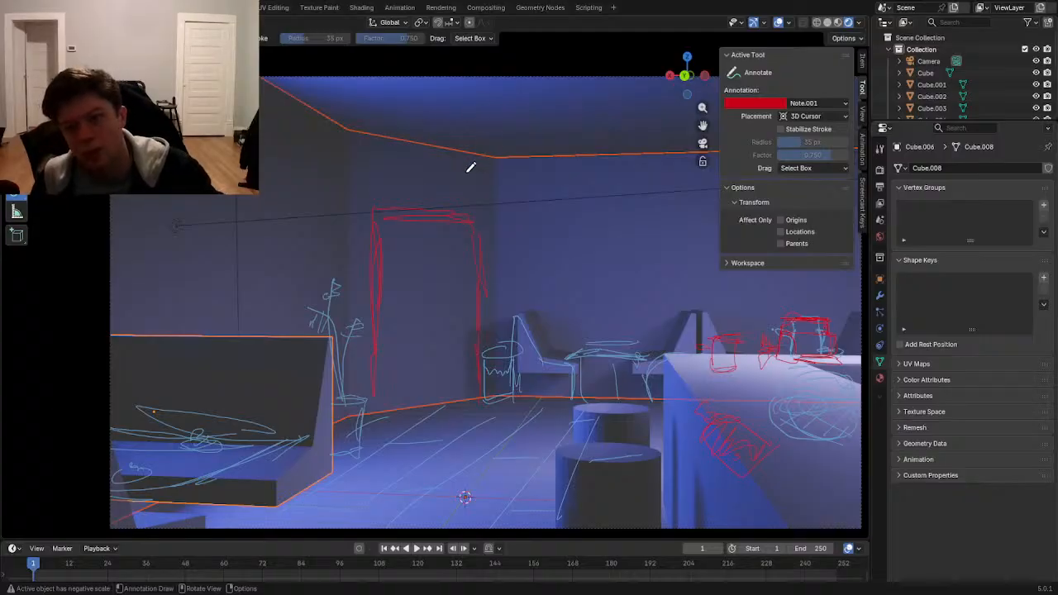
- Sketch in red a slanted, curved awning-like shape above the door frame
mouse_move(422, 147)
mouse_down()
mouse_move(377, 193)
mouse_move(464, 183)
mouse_move(381, 201)
mouse_up()
mouse_move(473, 169)
mouse_down()
mouse_move(474, 181)
mouse_move(471, 157)
mouse_move(355, 171)
mouse_up()
drag(418, 149, 467, 167)
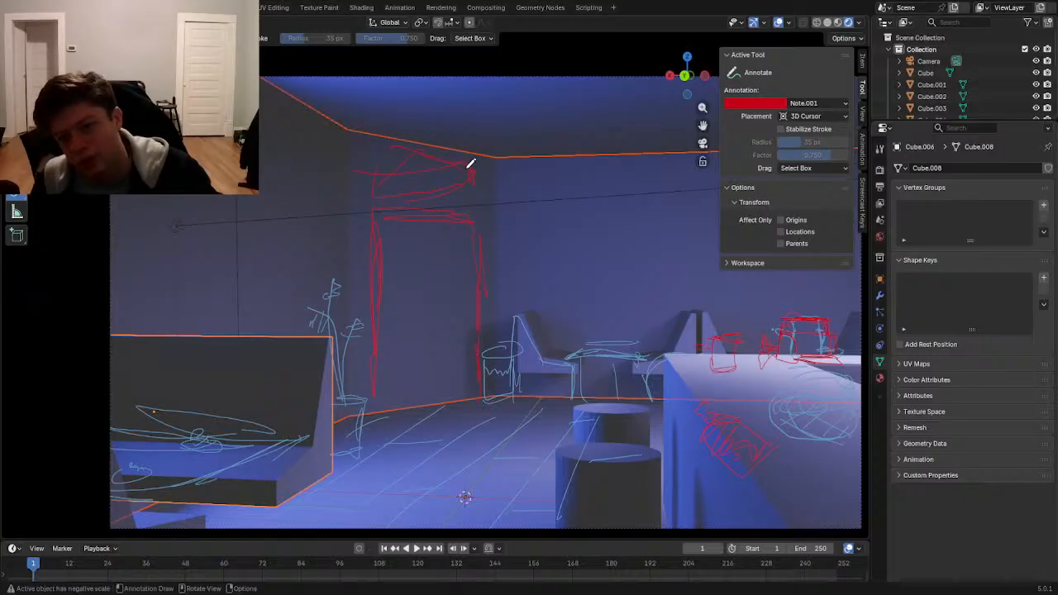
scroll(518, 263, down, 2)
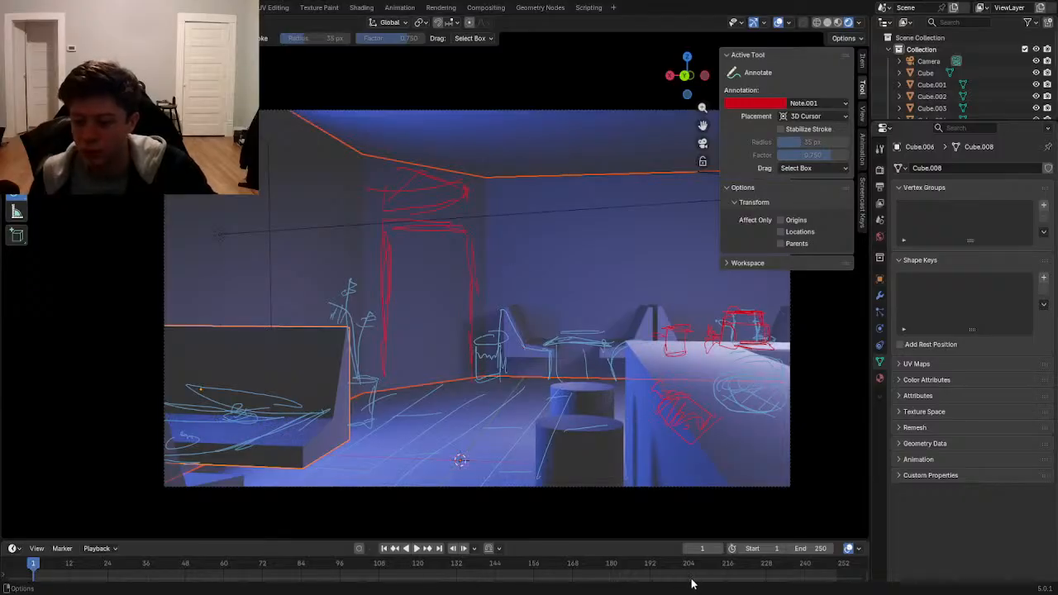
scroll(321, 349, up, 2)
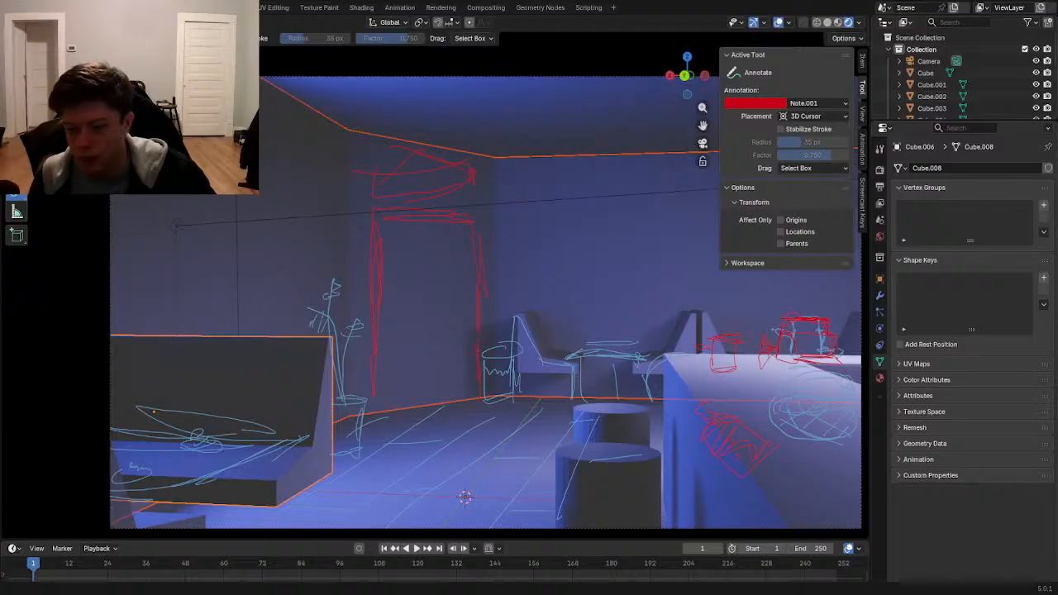
- Sketch in red a double-outlined arched fireplace with inner detail and a squared surround on the wall behind the bench
mouse_move(224, 320)
mouse_down()
mouse_move(225, 334)
mouse_move(242, 252)
mouse_move(275, 253)
mouse_up()
mouse_move(283, 293)
mouse_down()
mouse_move(282, 329)
mouse_move(298, 311)
mouse_move(292, 274)
mouse_up()
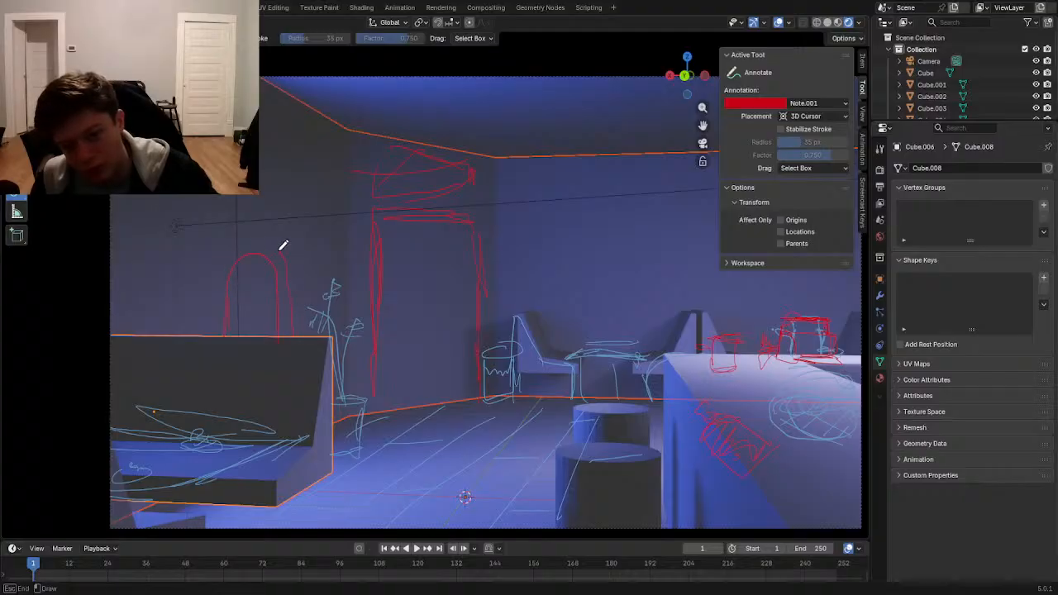
drag(244, 234, 208, 334)
mouse_move(213, 285)
mouse_down()
mouse_move(283, 281)
mouse_move(234, 283)
mouse_move(269, 265)
mouse_move(277, 288)
mouse_move(241, 315)
mouse_move(248, 295)
mouse_move(268, 290)
mouse_up()
mouse_move(234, 296)
mouse_down()
mouse_move(241, 318)
mouse_move(274, 317)
mouse_up()
mouse_move(231, 236)
mouse_down()
mouse_move(180, 255)
mouse_move(175, 301)
mouse_move(174, 262)
mouse_move(167, 326)
mouse_up()
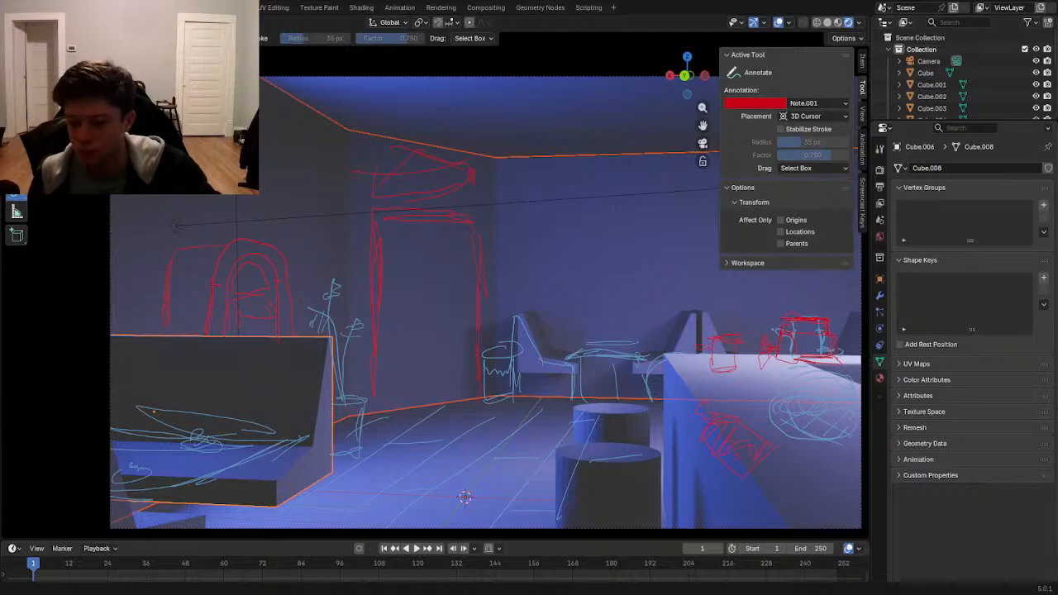
- Sketch in red the chimney edge above the arch, a box with smaller shapes beside it, and vertical lines along the wall's far end
scroll(349, 285, down, 1)
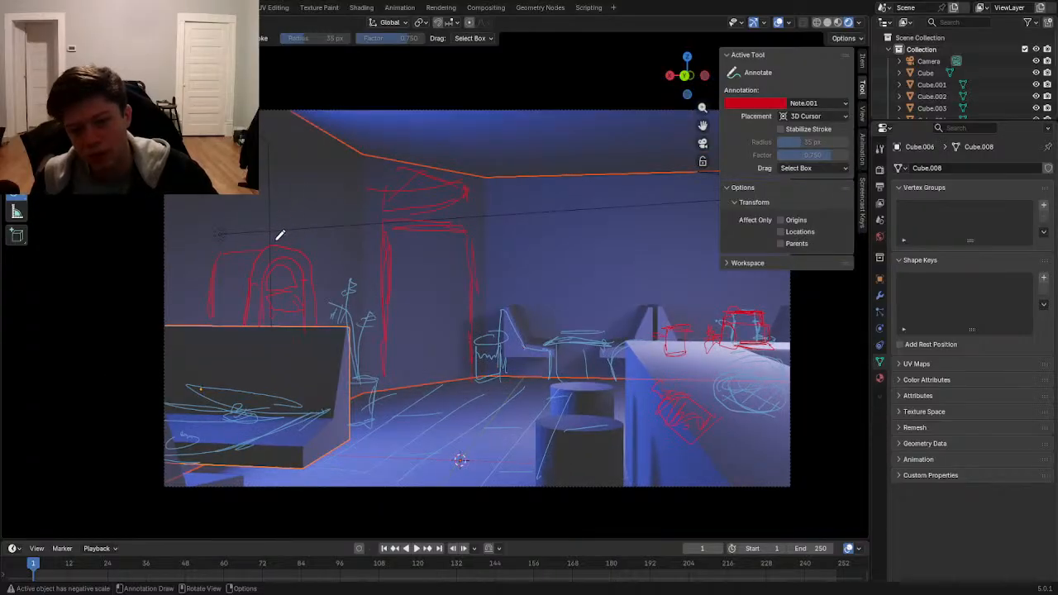
mouse_move(291, 236)
mouse_down()
mouse_move(293, 130)
mouse_move(262, 126)
mouse_up()
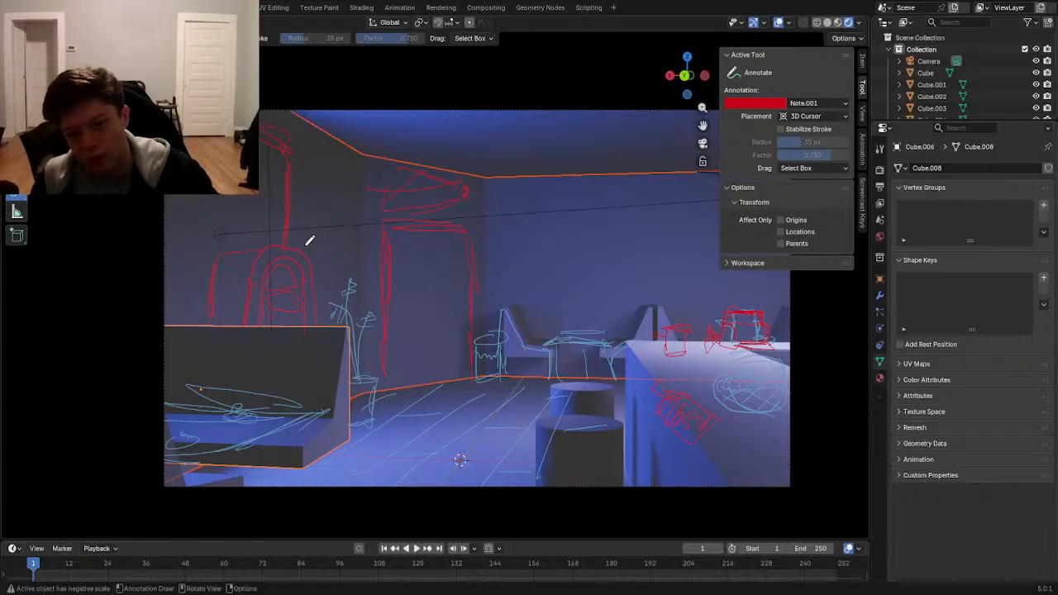
mouse_move(314, 200)
mouse_down()
mouse_move(342, 204)
mouse_move(321, 250)
mouse_move(319, 209)
mouse_up()
mouse_move(327, 173)
mouse_down()
mouse_move(325, 208)
mouse_move(319, 180)
mouse_move(349, 266)
mouse_up()
drag(193, 190, 192, 301)
mouse_move(175, 188)
mouse_down()
mouse_move(174, 289)
mouse_move(160, 323)
mouse_move(181, 318)
mouse_up()
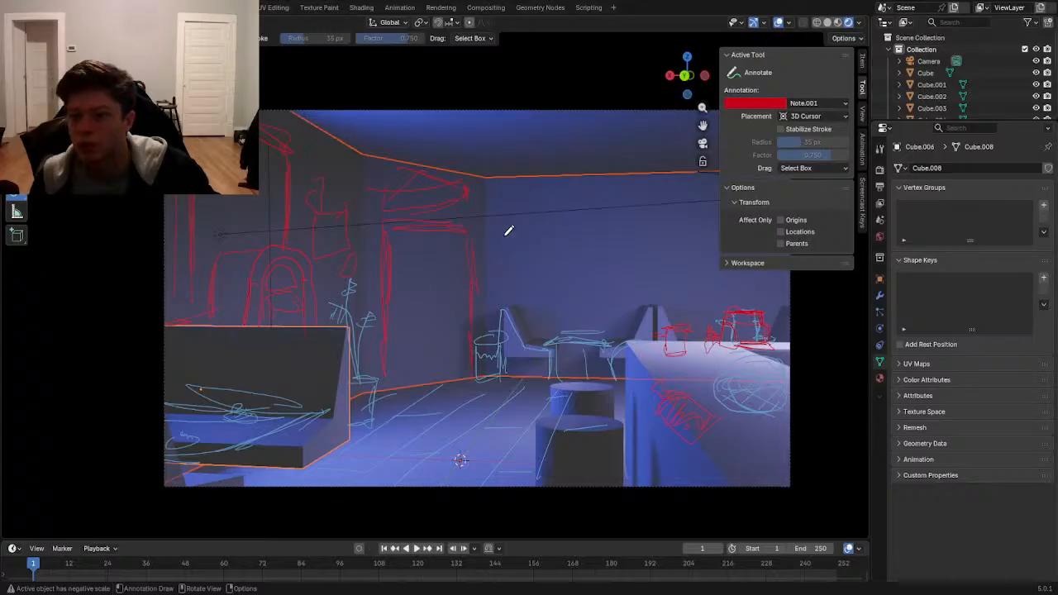
- Sketch in red a wide window with pane dividers, slanted lines and a lower sill on the back wall
scroll(508, 229, down, 1)
mouse_move(509, 231)
mouse_down()
mouse_move(498, 213)
mouse_move(525, 222)
mouse_up()
mouse_move(628, 239)
mouse_down()
mouse_move(572, 207)
mouse_move(544, 208)
mouse_up()
mouse_move(613, 216)
mouse_down()
mouse_move(640, 214)
mouse_move(518, 212)
mouse_move(685, 212)
mouse_move(557, 217)
mouse_move(717, 224)
mouse_move(670, 278)
mouse_move(672, 299)
mouse_up()
drag(579, 226, 572, 309)
drag(685, 300, 533, 275)
mouse_move(718, 296)
mouse_down()
mouse_move(688, 308)
mouse_move(510, 312)
mouse_up()
drag(693, 312, 526, 311)
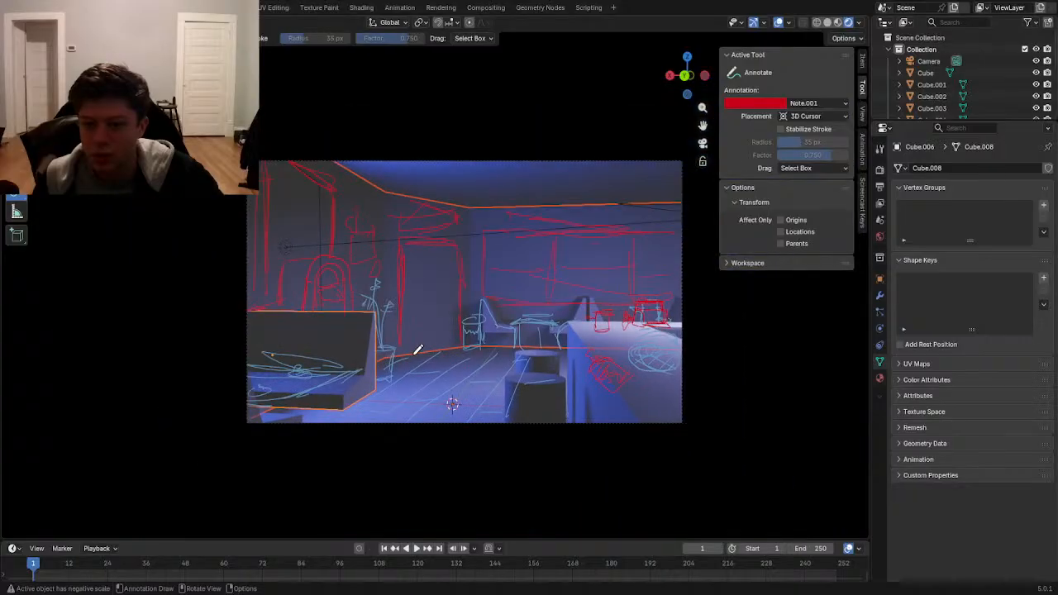
- Sketch in red a ceiling fan with long flat blades above the back seating area
drag(541, 154, 530, 154)
drag(533, 152, 550, 162)
mouse_move(529, 156)
mouse_down()
mouse_move(520, 167)
mouse_move(562, 157)
mouse_move(494, 178)
mouse_move(505, 170)
mouse_up()
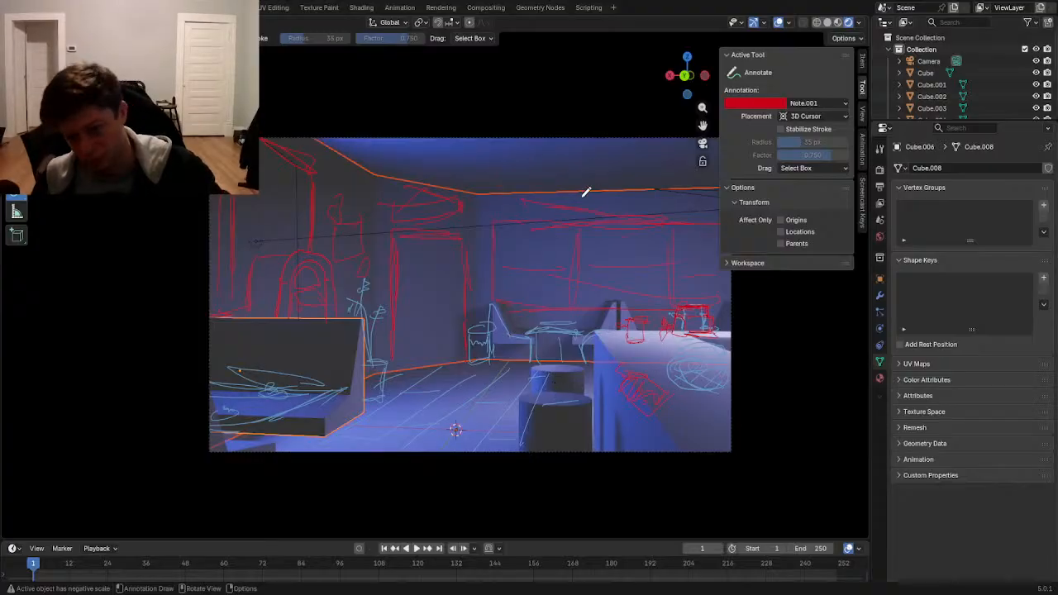
mouse_move(583, 151)
mouse_down()
mouse_move(583, 162)
mouse_move(550, 163)
mouse_up()
drag(457, 173, 673, 161)
mouse_move(571, 173)
mouse_down()
mouse_move(563, 188)
mouse_move(560, 145)
mouse_move(592, 154)
mouse_up()
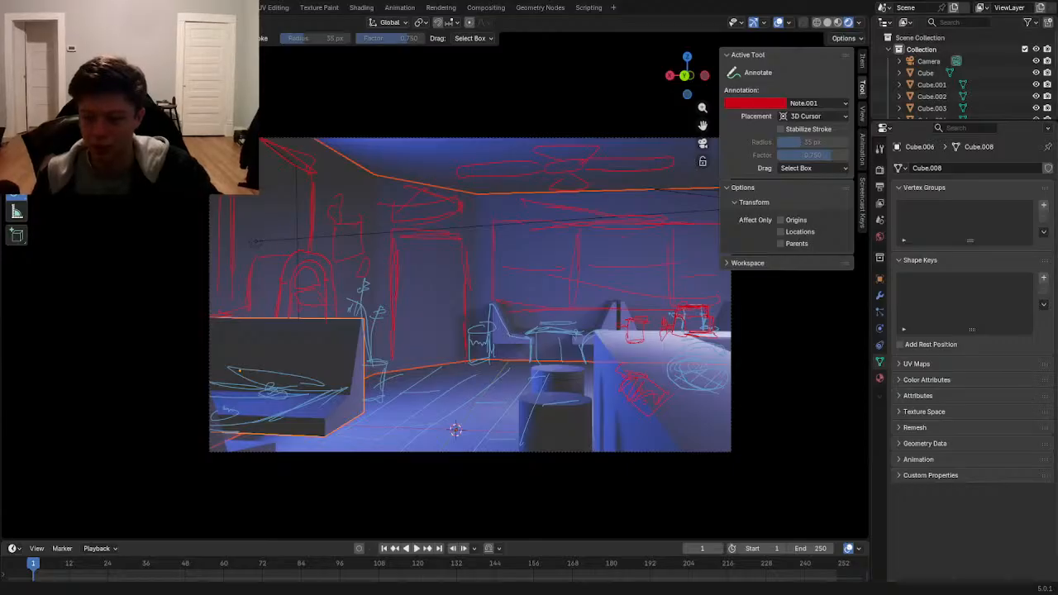
scroll(515, 190, up, 5)
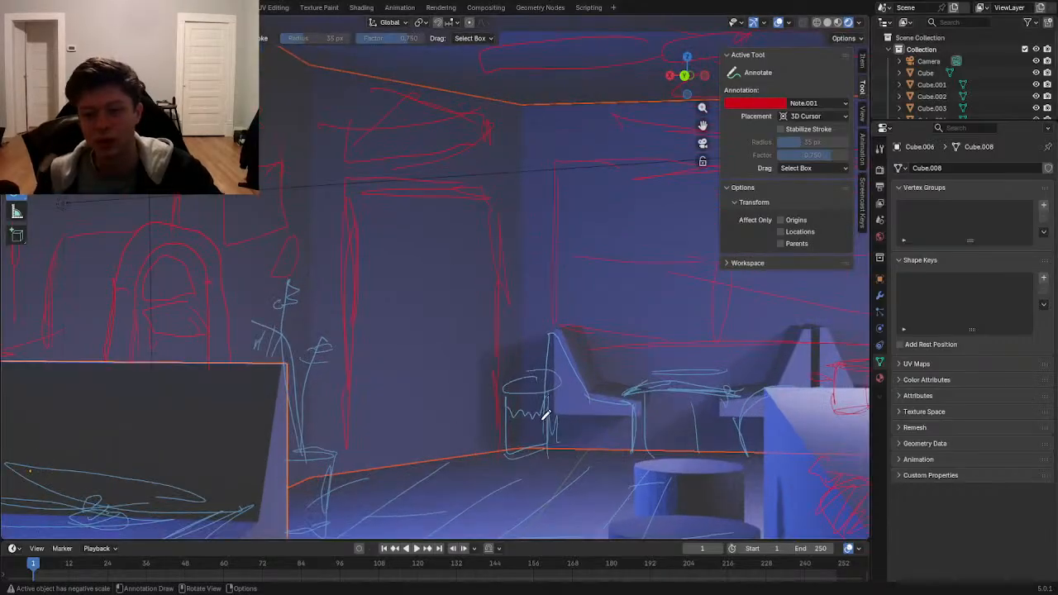
scroll(531, 449, down, 2)
scroll(529, 446, up, 2)
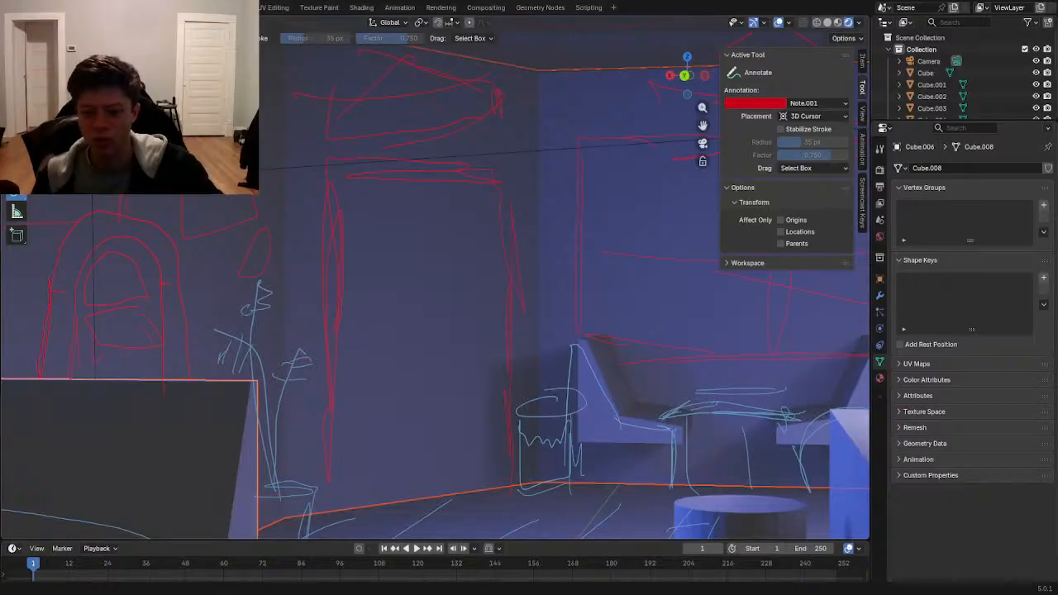
scroll(448, 424, down, 1)
scroll(466, 356, down, 3)
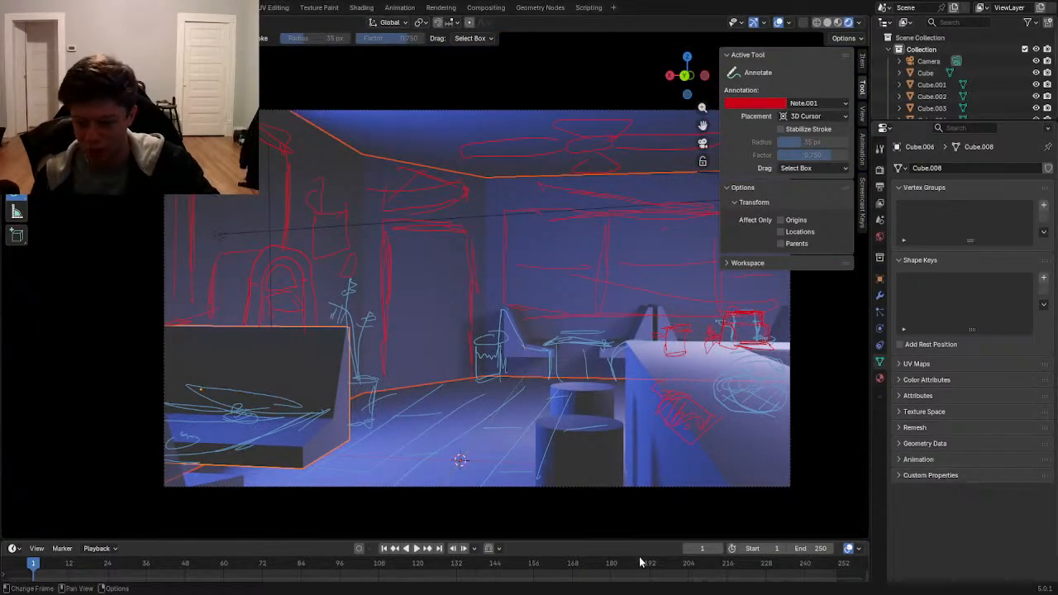
scroll(479, 380, up, 3)
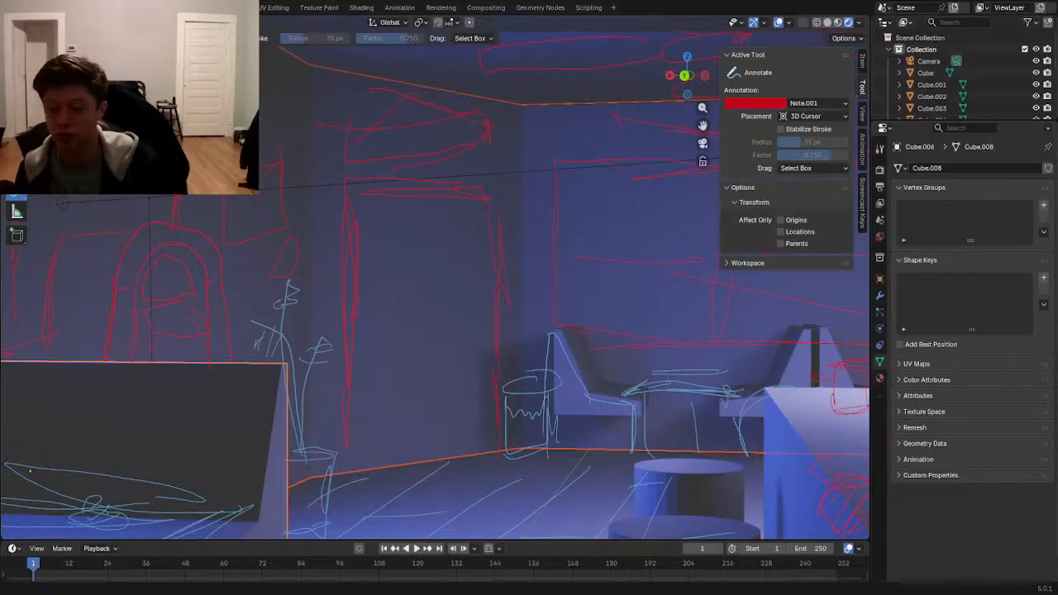
scroll(524, 384, down, 3)
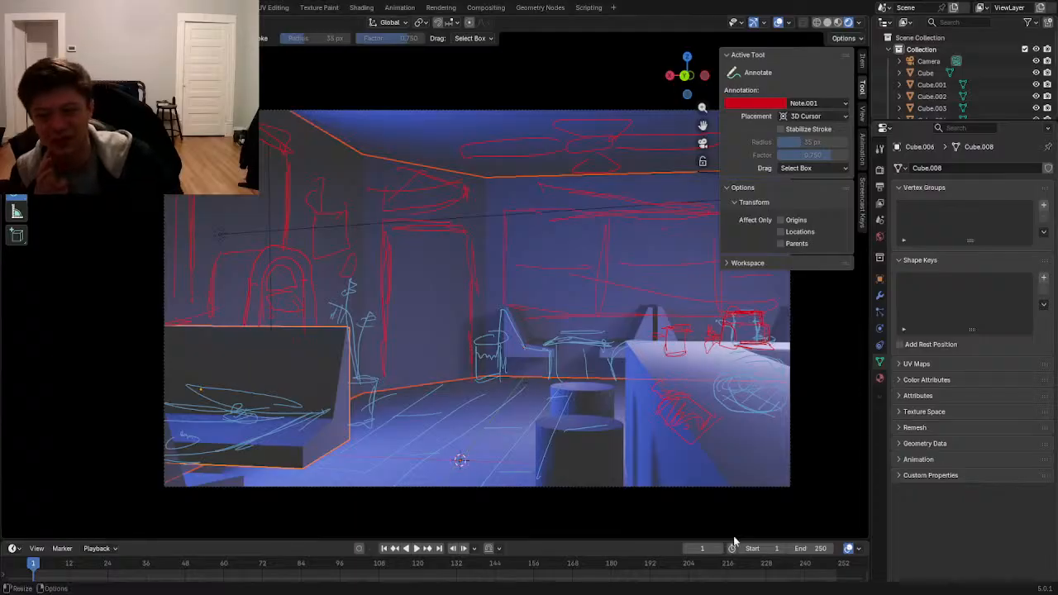
- Sketch red diagonal lines slanting across the back-wall window and hide both annotation layers
mouse_move(646, 307)
mouse_down()
mouse_move(585, 232)
mouse_move(633, 279)
mouse_move(586, 231)
mouse_move(535, 217)
mouse_up()
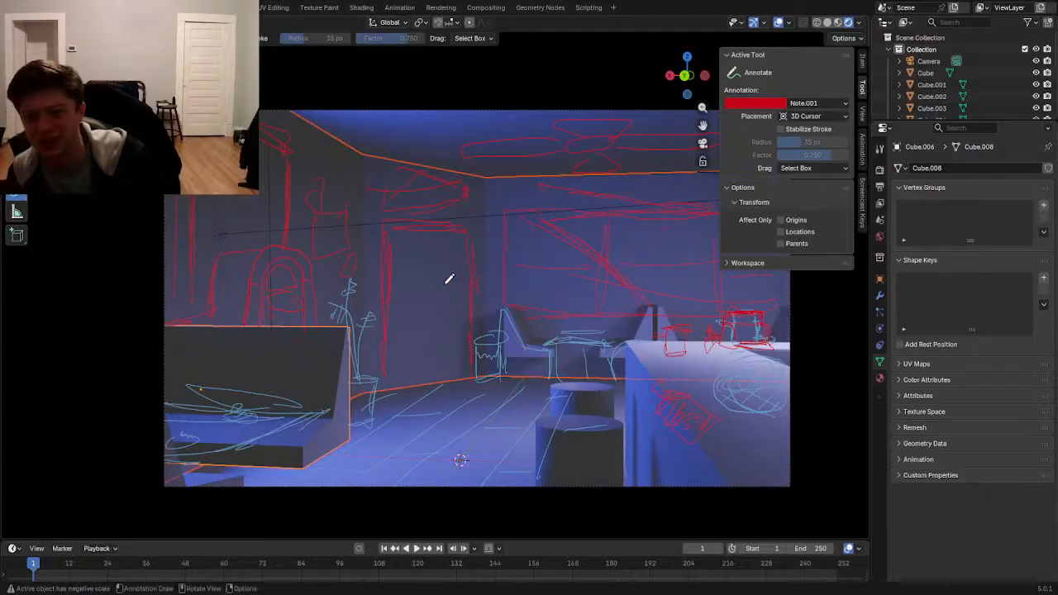
drag(286, 159, 254, 149)
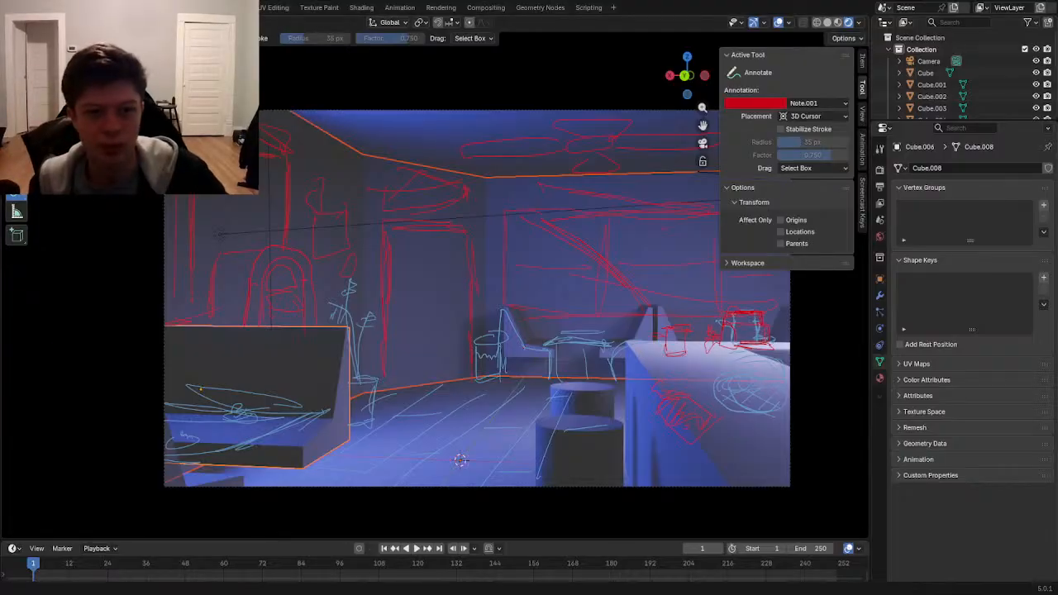
click(814, 104)
click(867, 144)
click(868, 156)
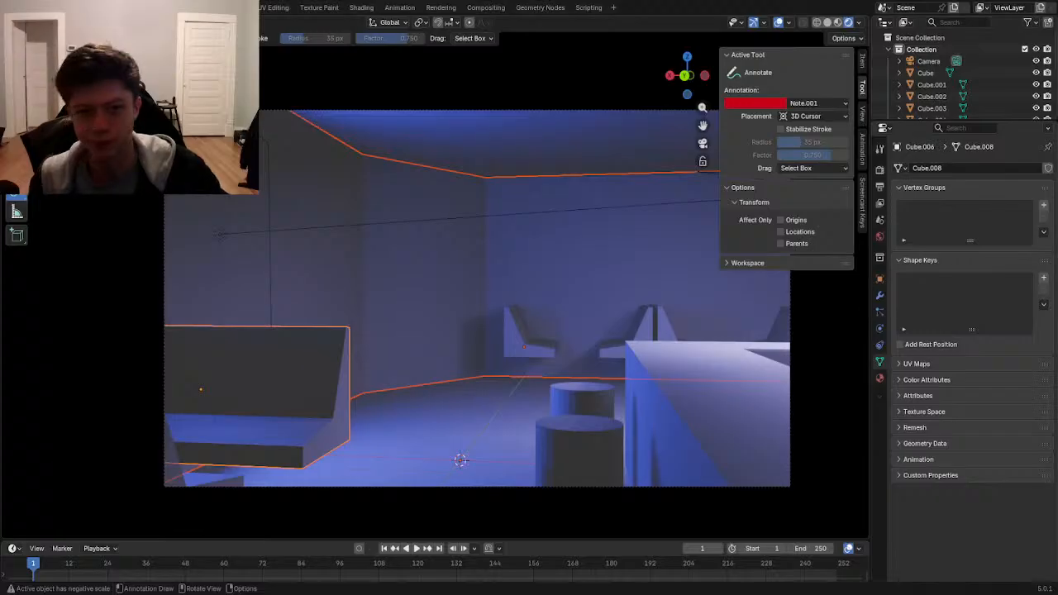
- Open the room walls mesh for editing and add two vertical loop cuts marking the two sides of the doorway
key(w)
click(368, 270)
key(Tab)
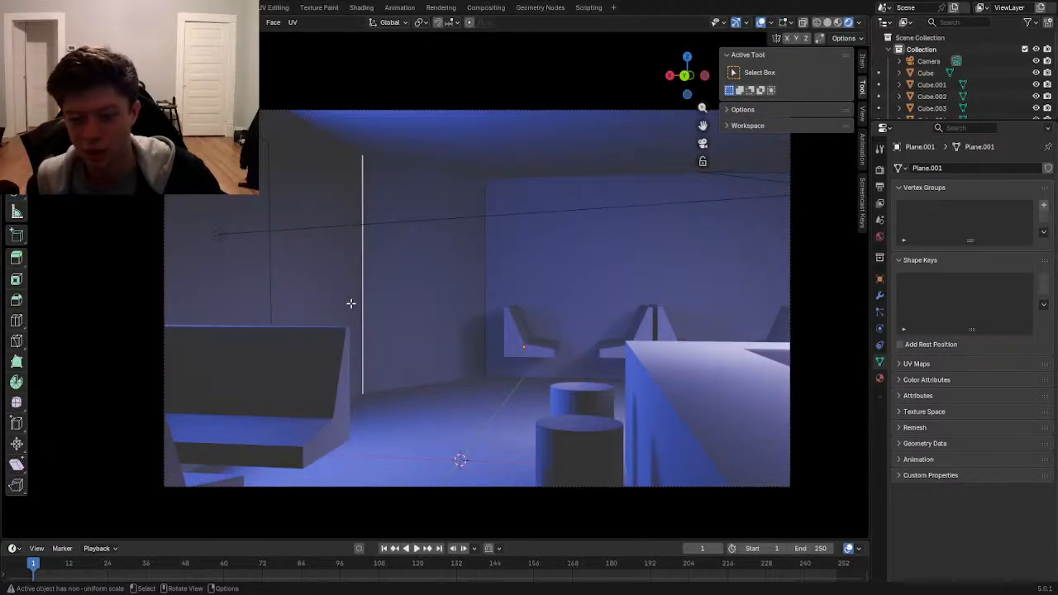
scroll(362, 321, up, 1)
scroll(364, 347, down, 1)
click(364, 347)
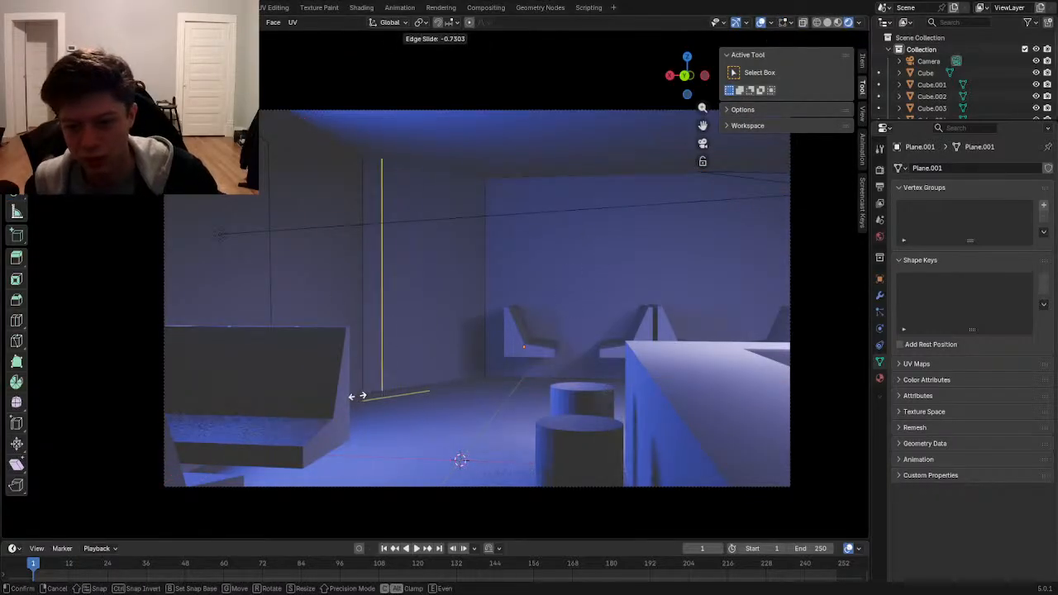
click(354, 397)
key(ctrl+r)
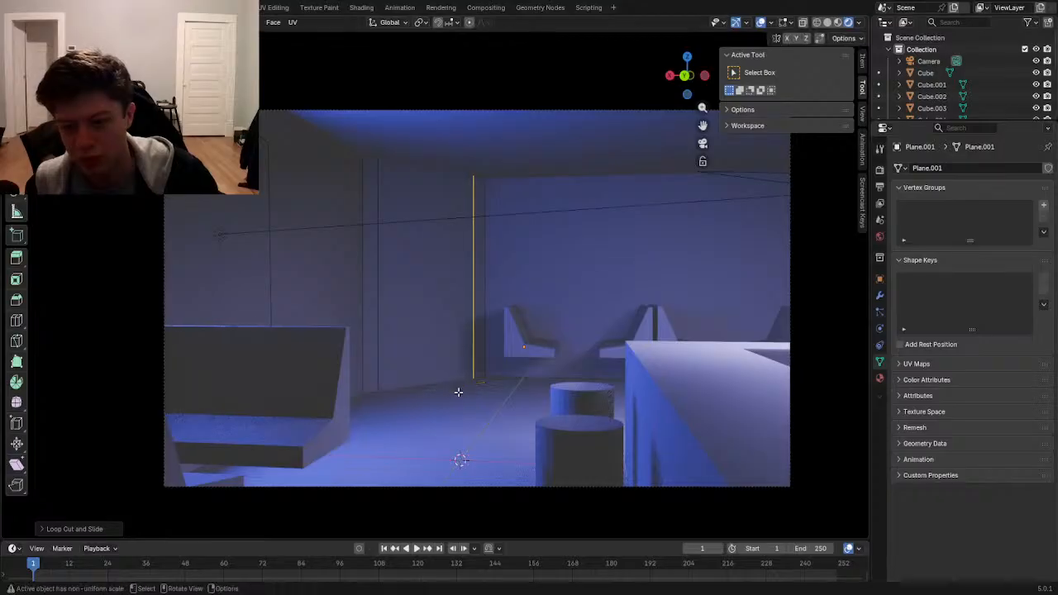
- Add vertical loop cuts marking the near-corner side of the back-wall window and the edge of the opening behind the bench
click(591, 383)
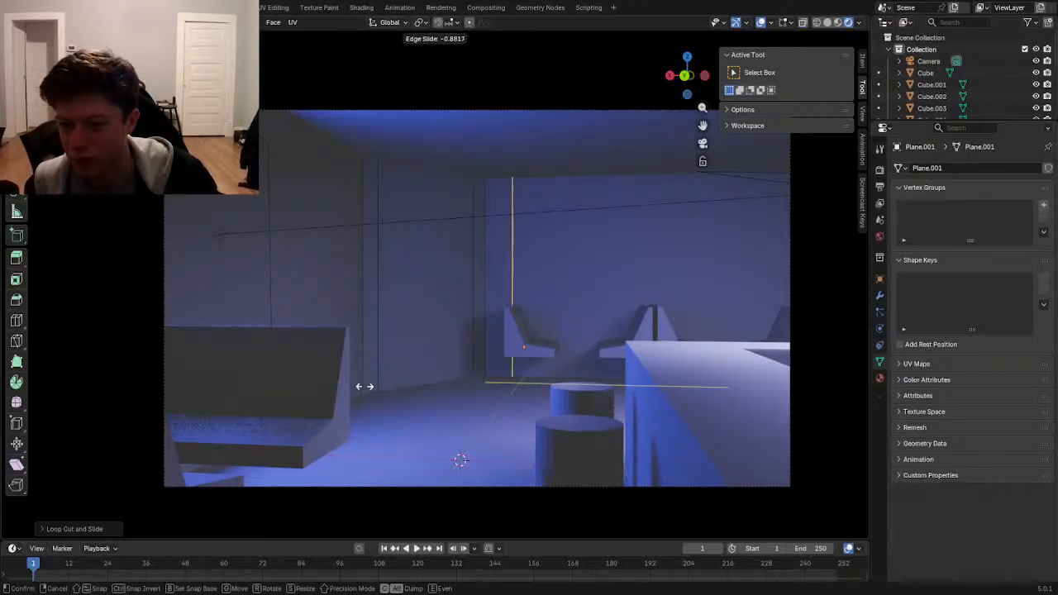
click(361, 385)
key(ctrl+r)
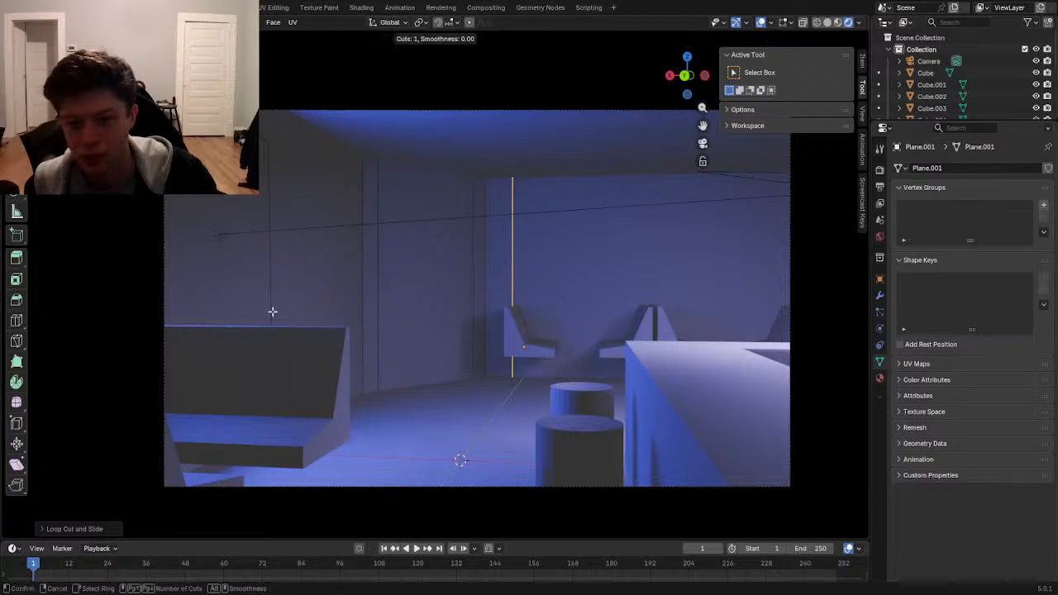
click(279, 137)
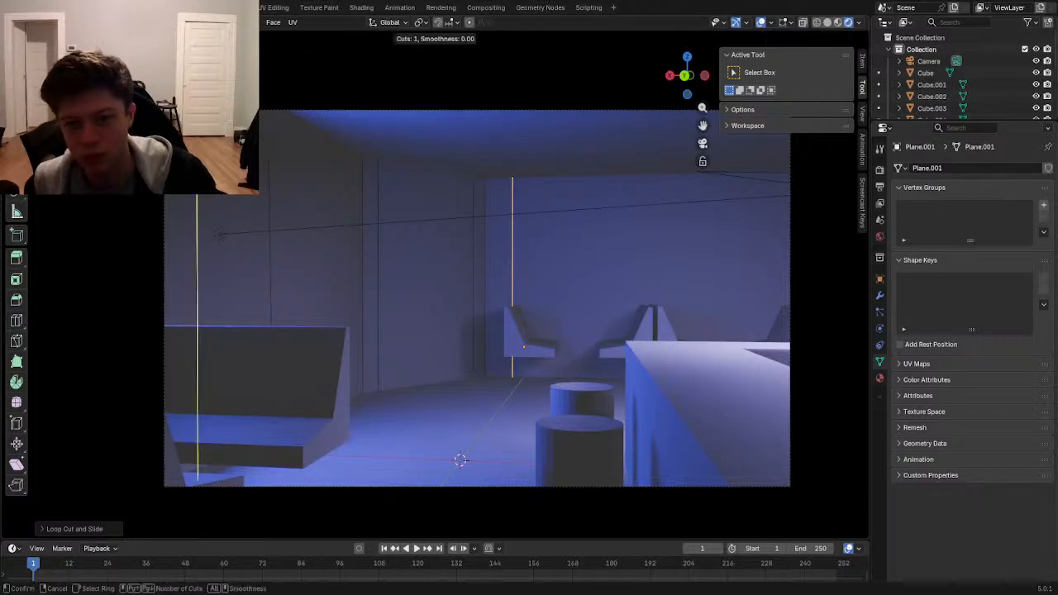
click(444, 214)
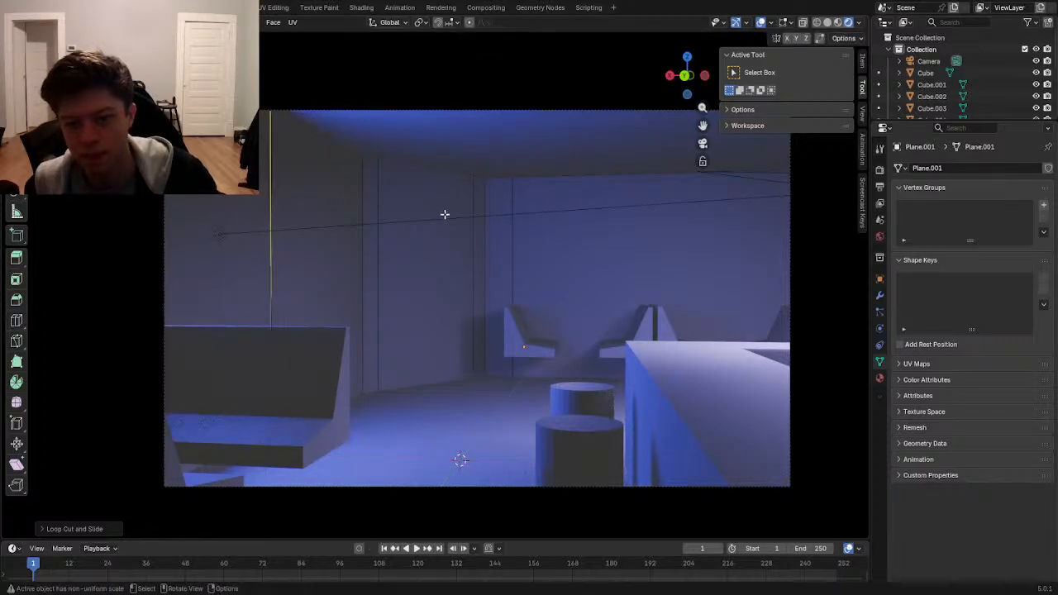
- Add horizontal loop cuts around the walls at the window sill, window top and door top heights
key(ctrl+r)
click(278, 289)
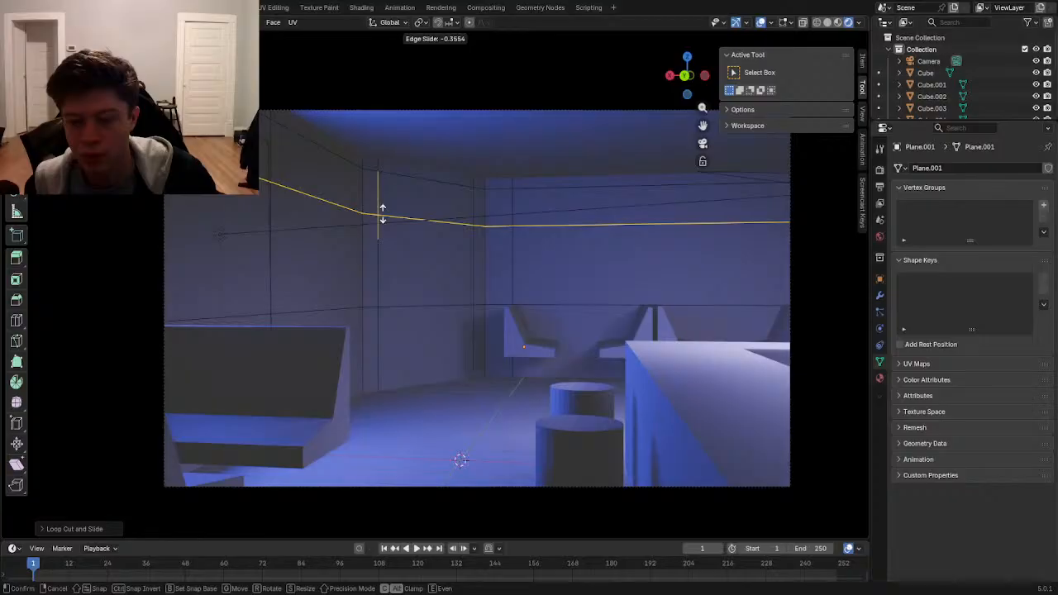
click(382, 213)
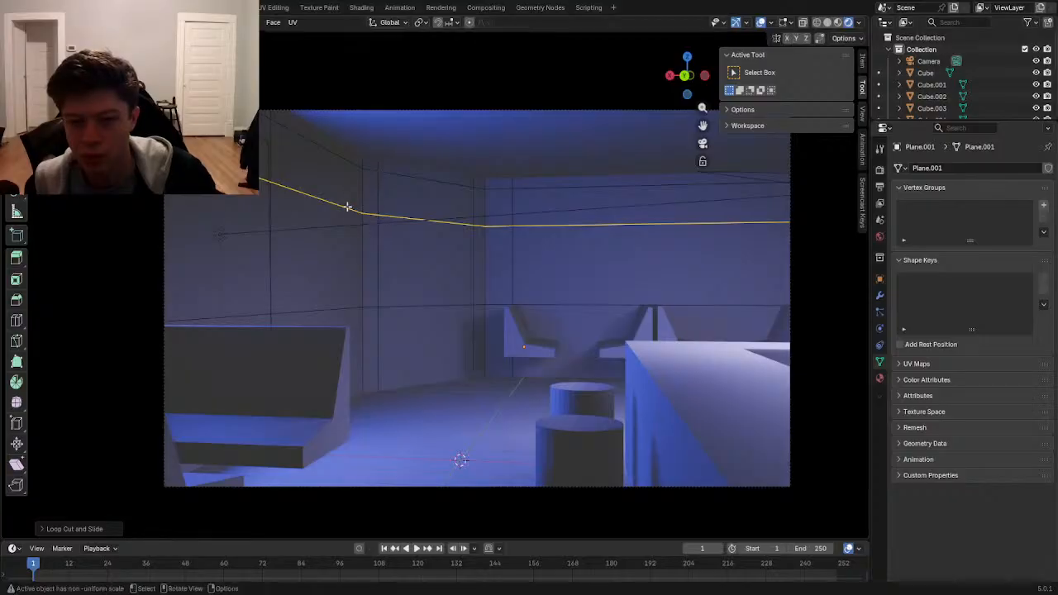
- Delete the wall faces that form the opening behind the bench, the back-wall window and the doorway
click(224, 196)
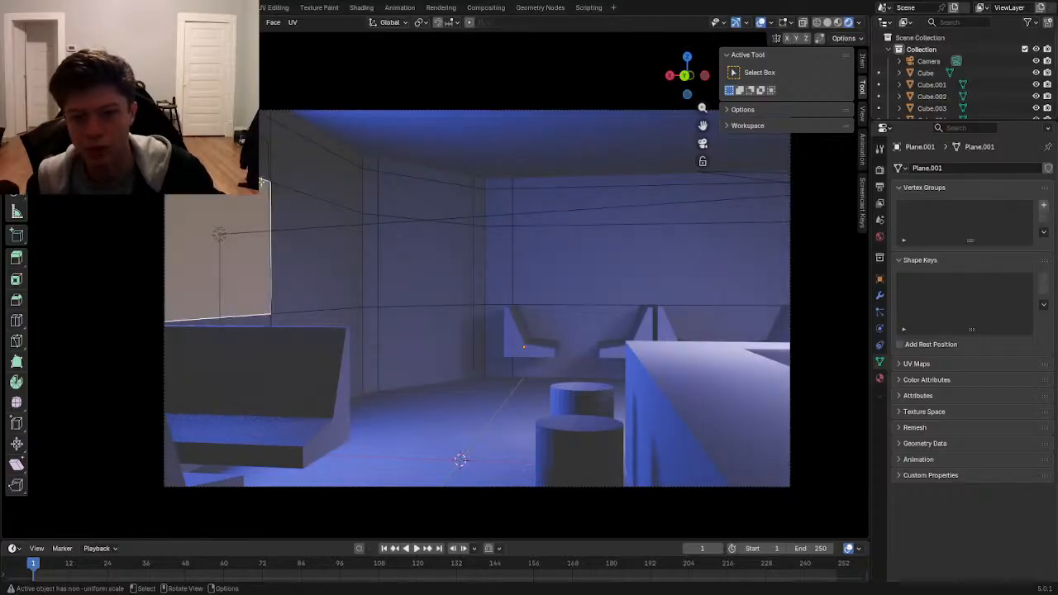
shift+click(606, 250)
key(x)
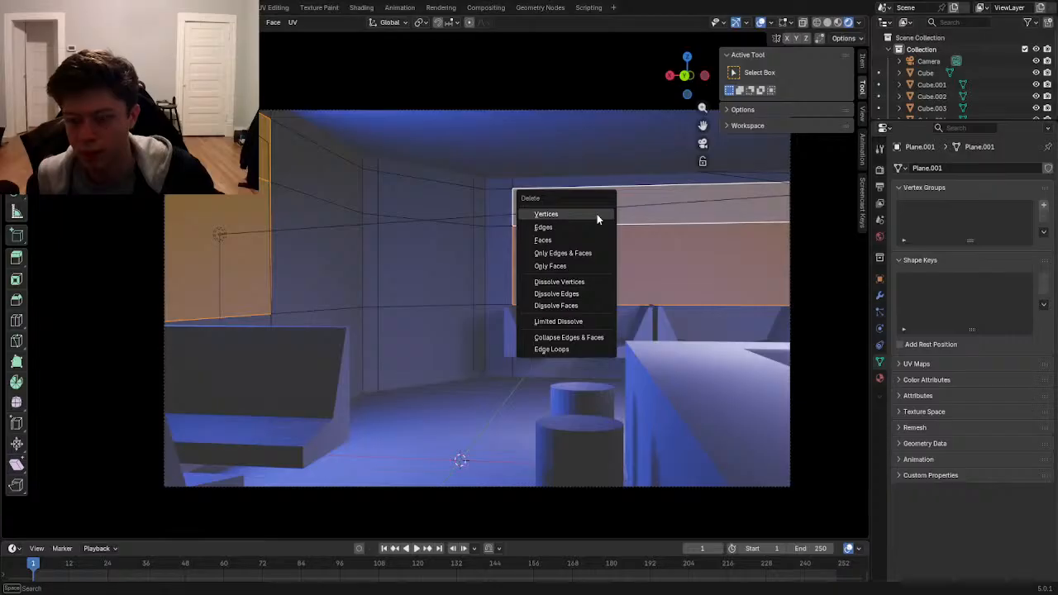
click(571, 250)
click(424, 274)
key(x)
click(431, 326)
- Try to inset the wall face above the doorway
click(418, 210)
key(i)
click(529, 234)
scroll(501, 204, up, 2)
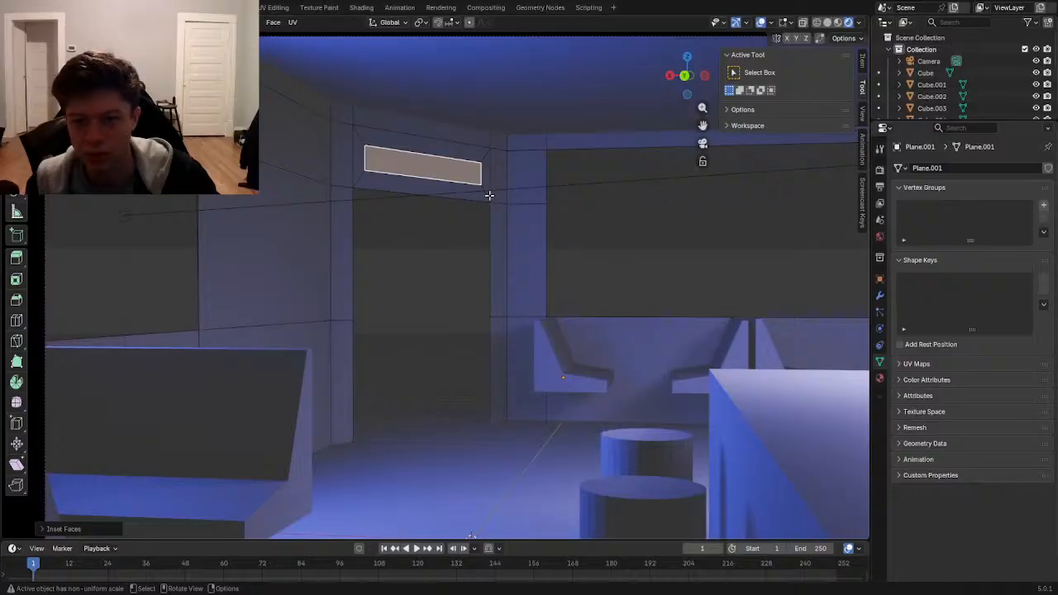
key(ctrl+z)
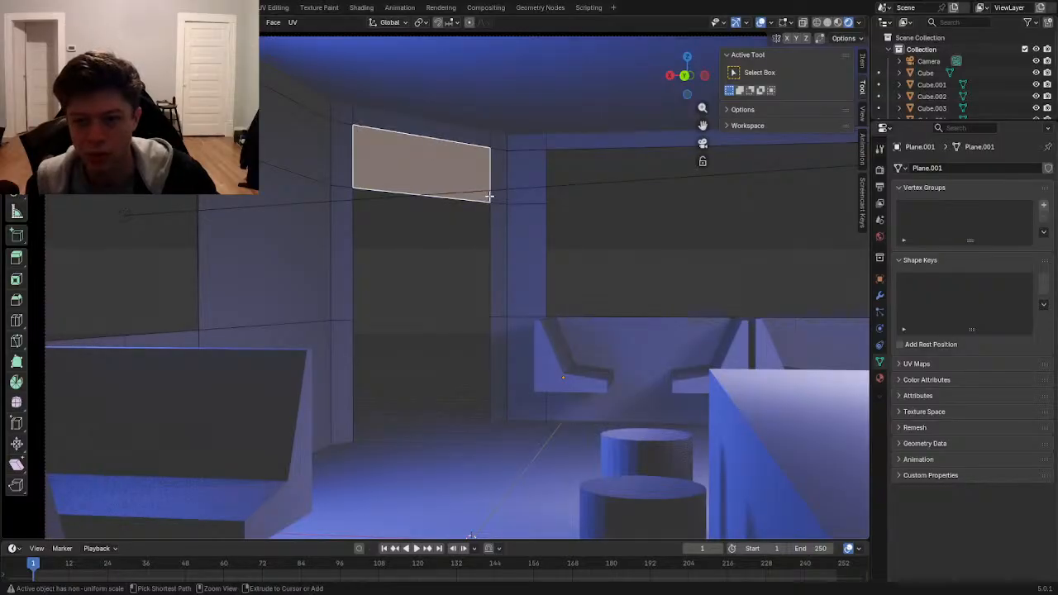
- Save the scene file in Object Mode and select the oversized ceiling plane, Plane.002
key(Tab)
click(462, 266)
scroll(529, 260, down, 2)
click(544, 260)
scroll(450, 263, up, 2)
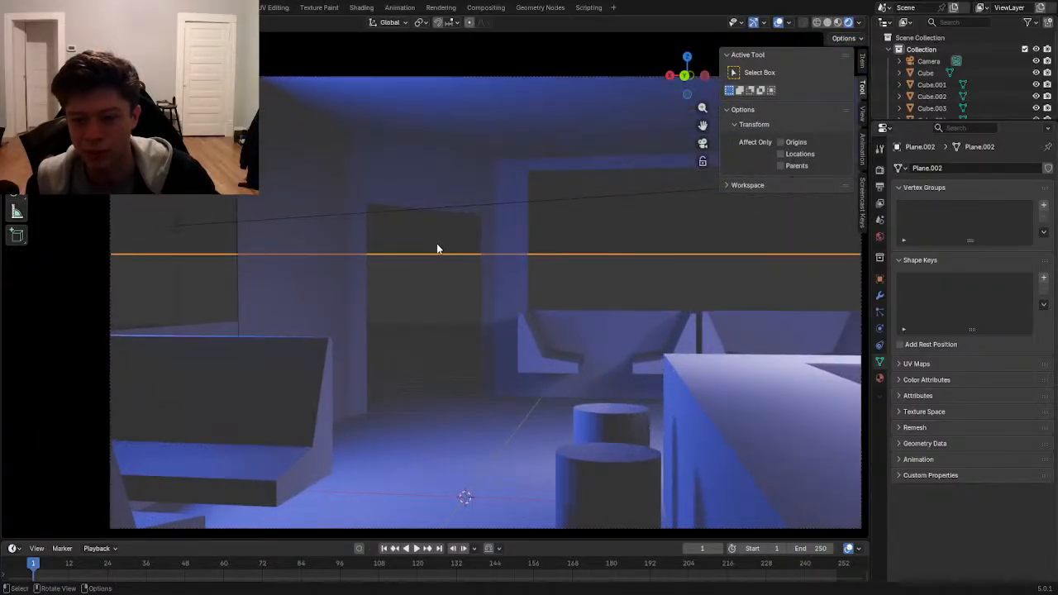
key(ctrl+s)
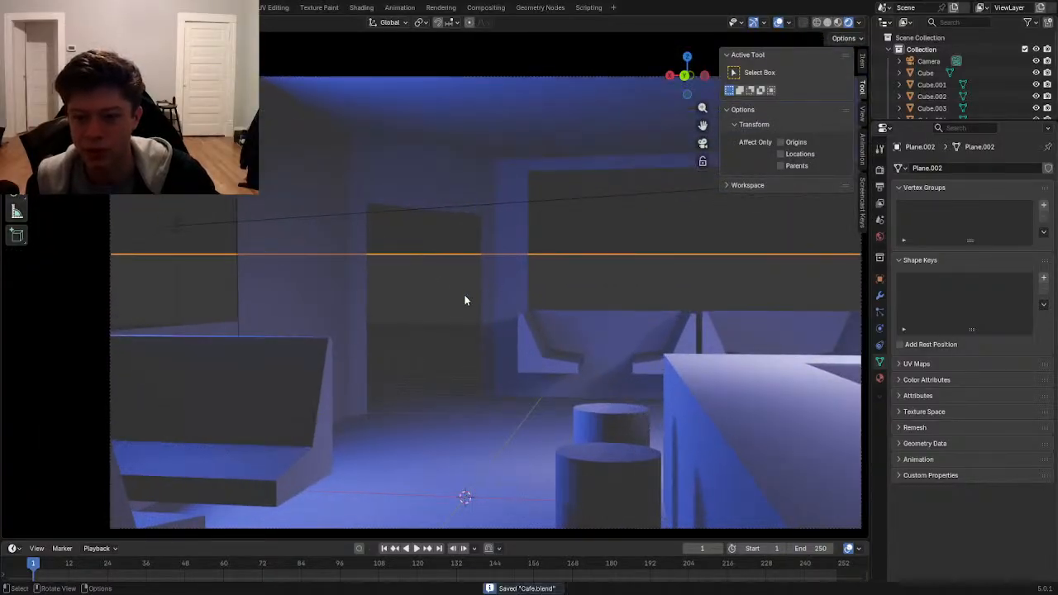
click(465, 296)
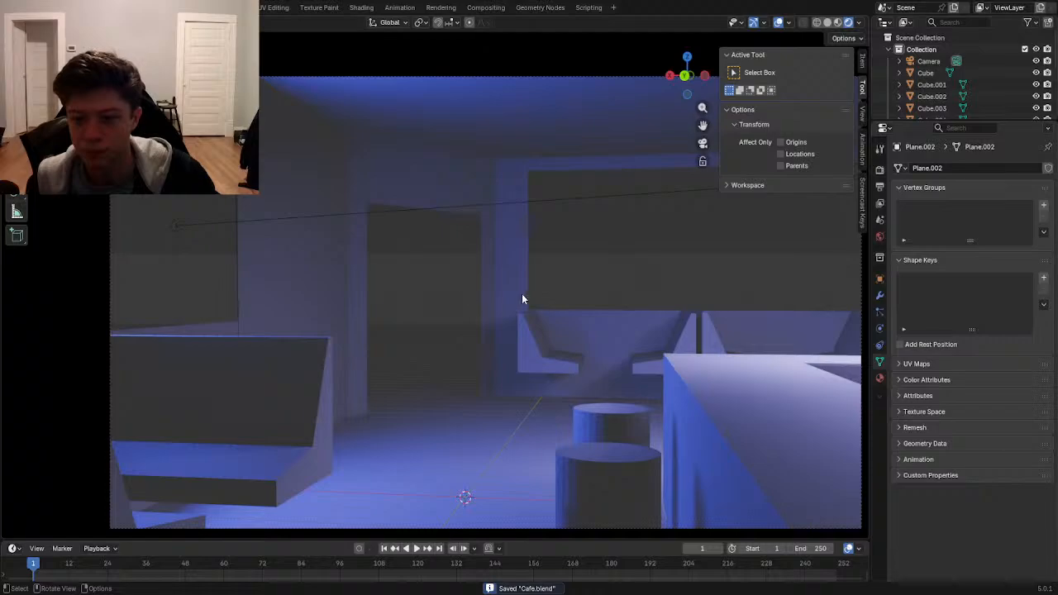
click(402, 392)
click(601, 256)
key(g)
right_click(582, 270)
key(s)
right_click(449, 107)
key(s)
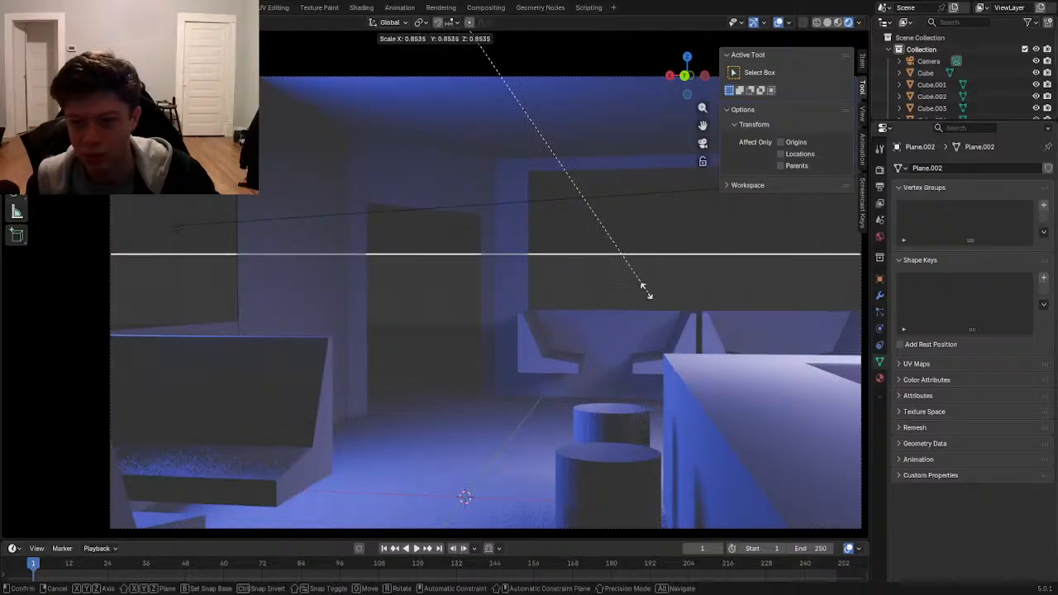
right_click(703, 366)
- Scale the ceiling plane down in two passes, the second by about 0.38, so it stops extending far past the windows
key(s)
click(507, 141)
key(s)
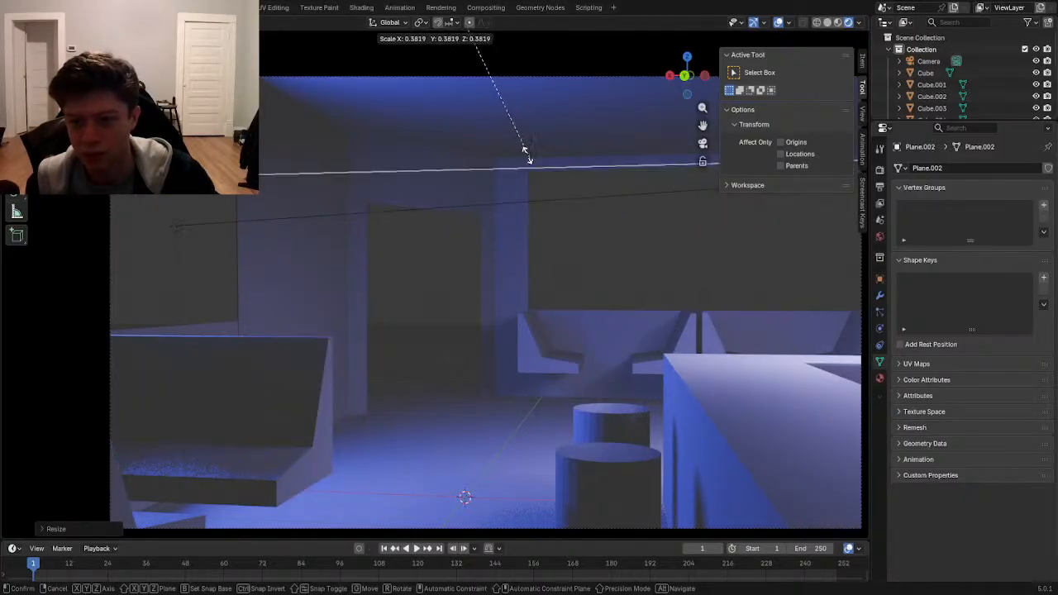
click(530, 157)
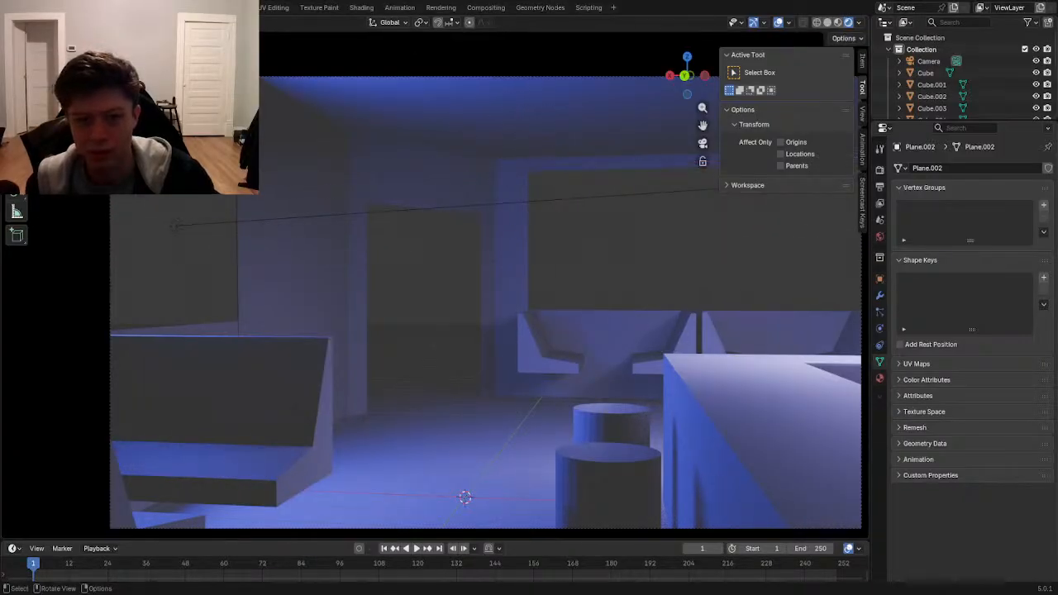
key(Tab)
click(208, 196)
key(g)
key(g)
click(346, 204)
key(Tab)
key(Tab)
key(Tab)
- Reopen the room walls mesh for editing with nothing selected and return to the framed camera view
click(320, 188)
key(Tab)
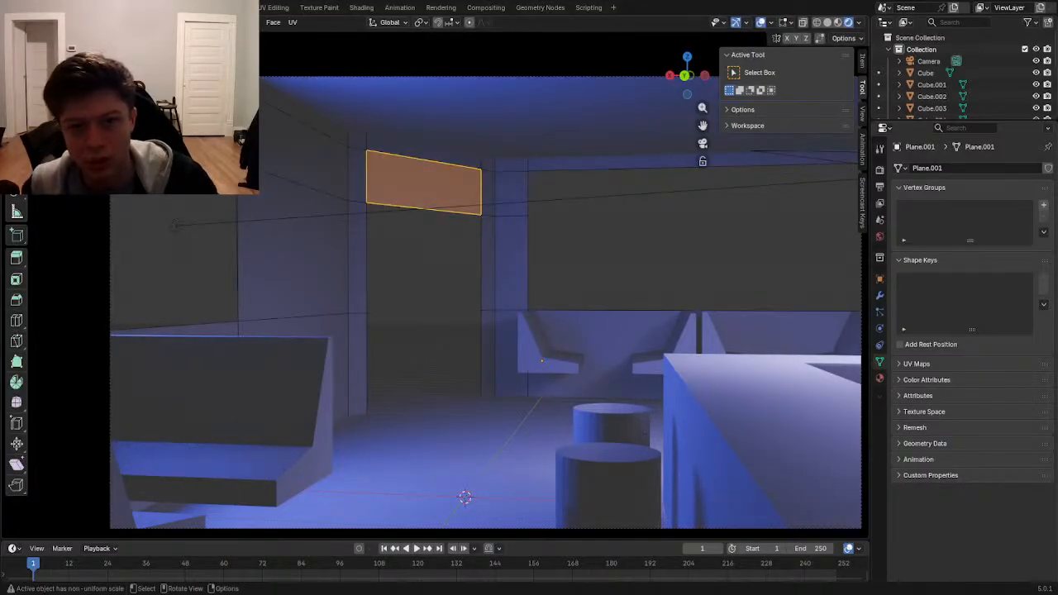
key(alt+a)
key(KP_0)
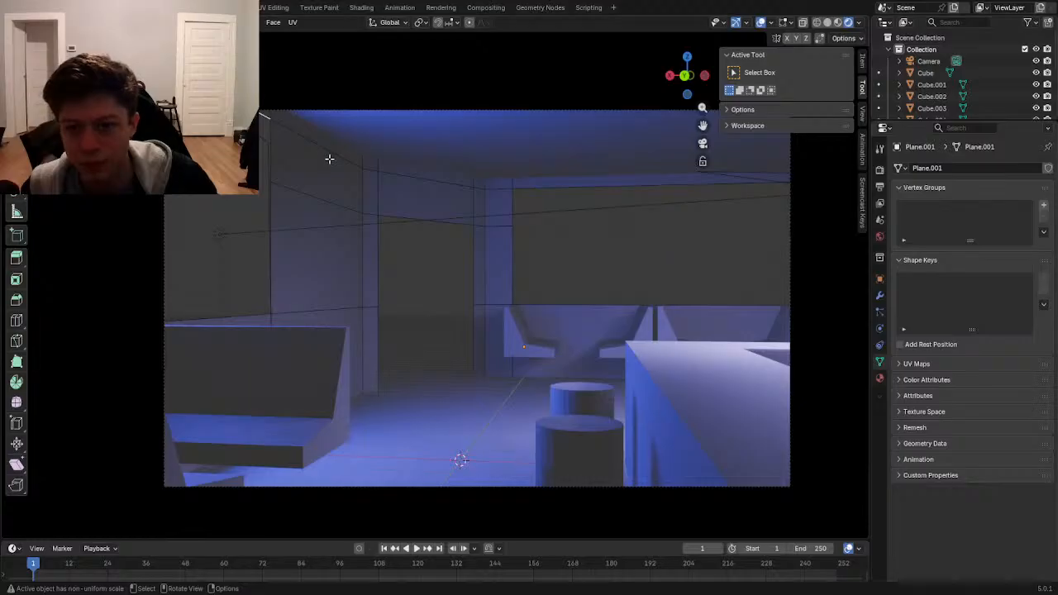
key(a)
click(423, 178)
key(l)
right_click(423, 177)
key(alt+a)
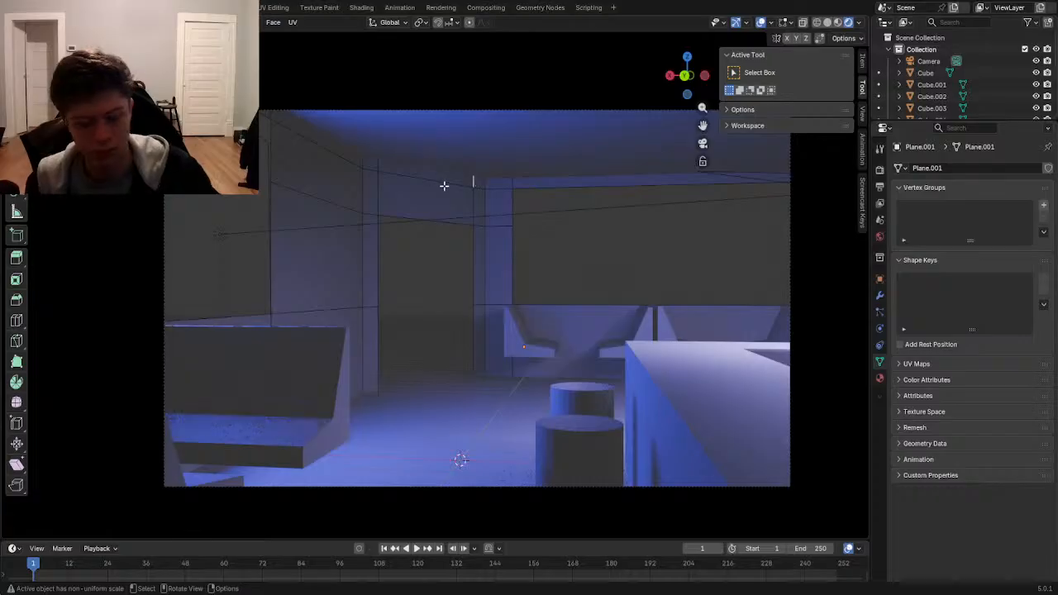
- Select the window-top edge loop on the walls, including its far-end vertices, and lower it about 0.4 m along Z
alt+click(468, 188)
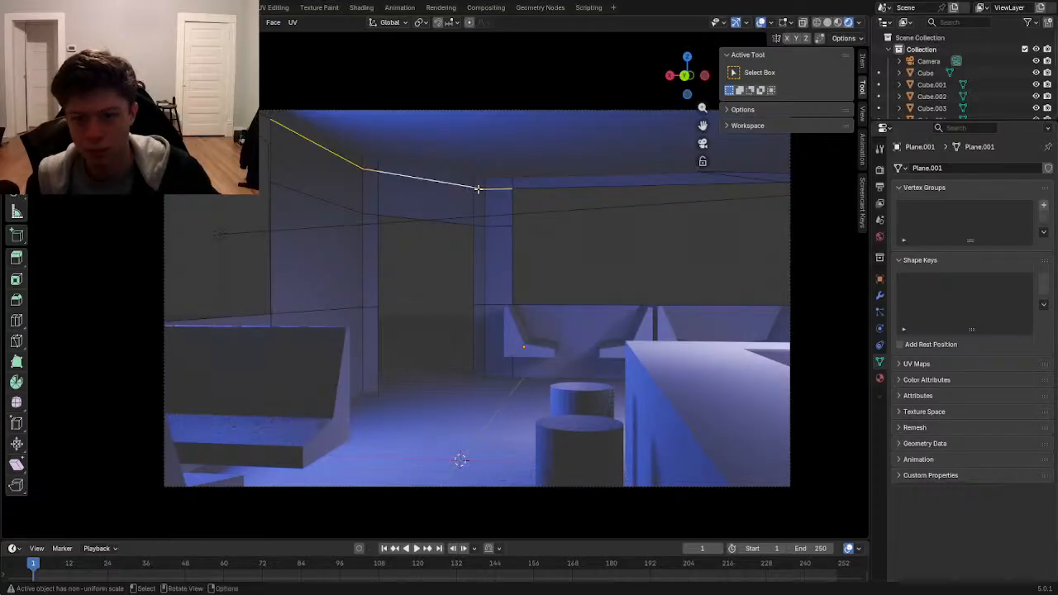
key(1)
scroll(537, 203, down, 2)
key(shift+z)
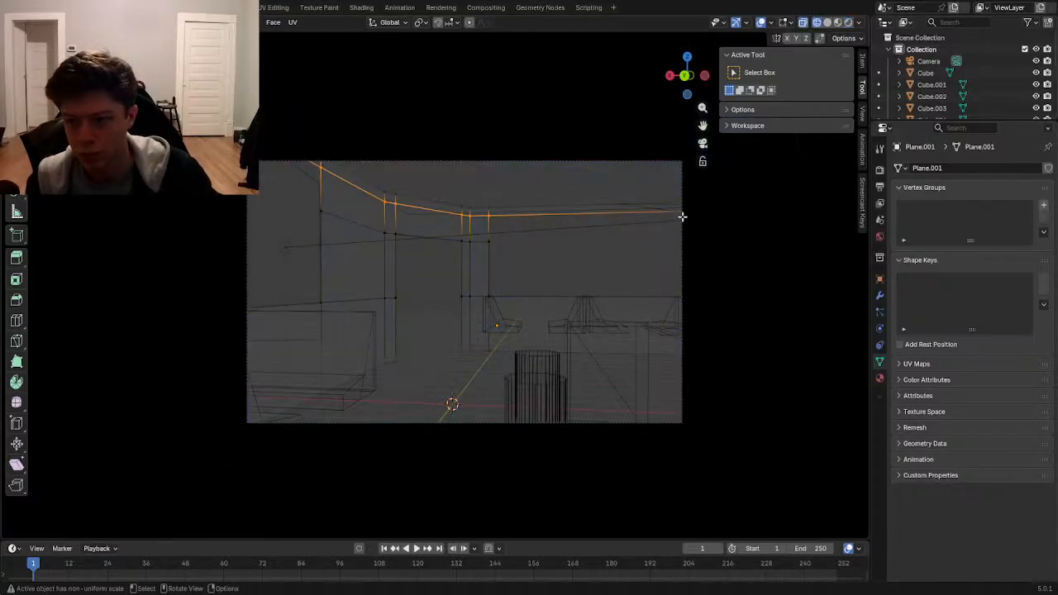
middle_drag(682, 217, 682, 227)
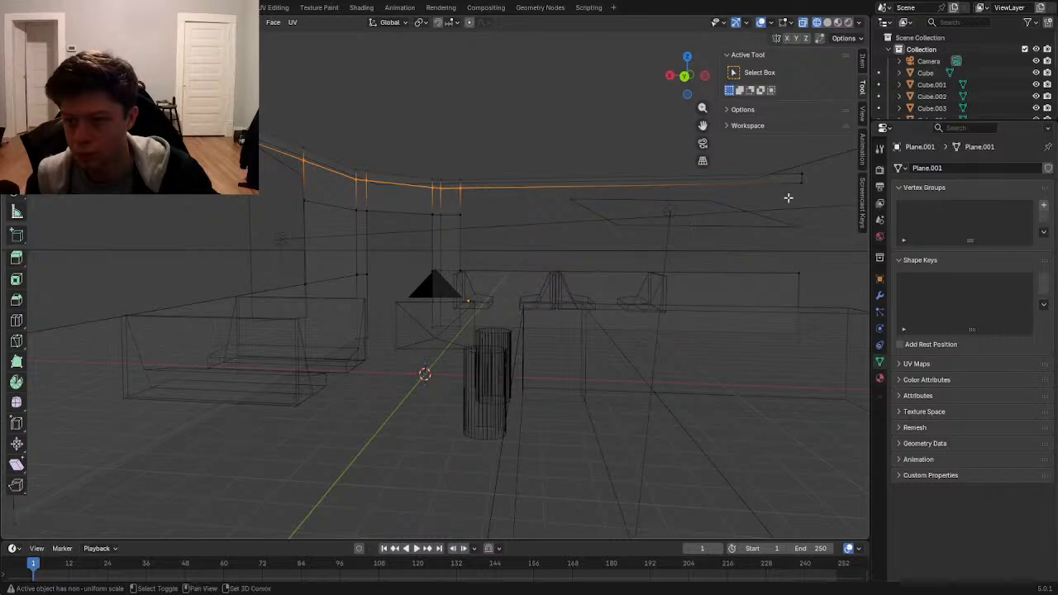
scroll(434, 281, down, 2)
key(g)
key(z)
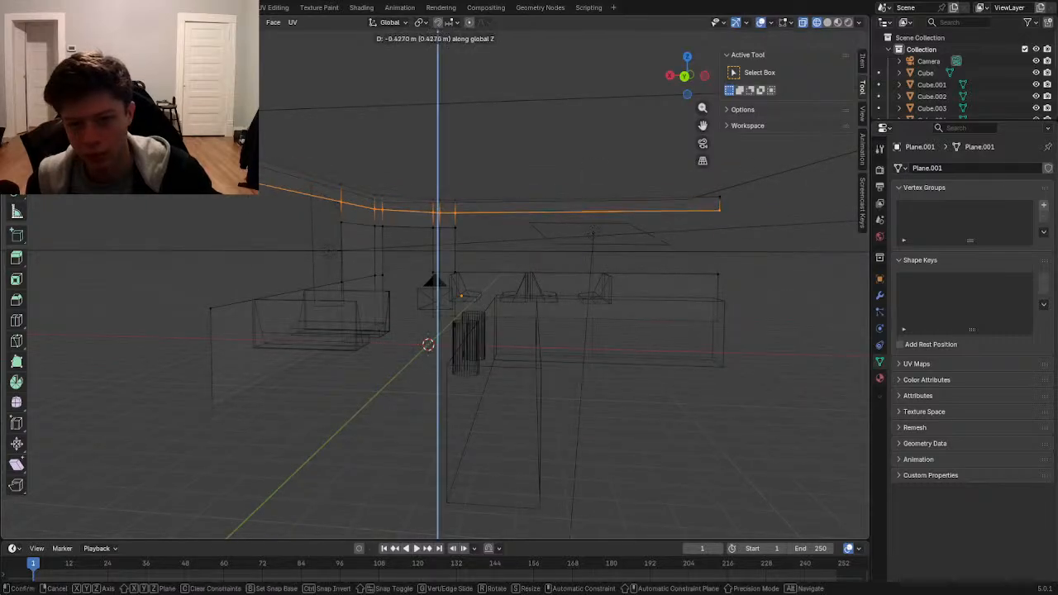
click(286, 211)
- In the rendered camera view, lower the walls' selected window-top edge loop about 0.4 m further along Z and clear the selection
key(KP_0)
key(shift+z)
scroll(439, 255, up, 2)
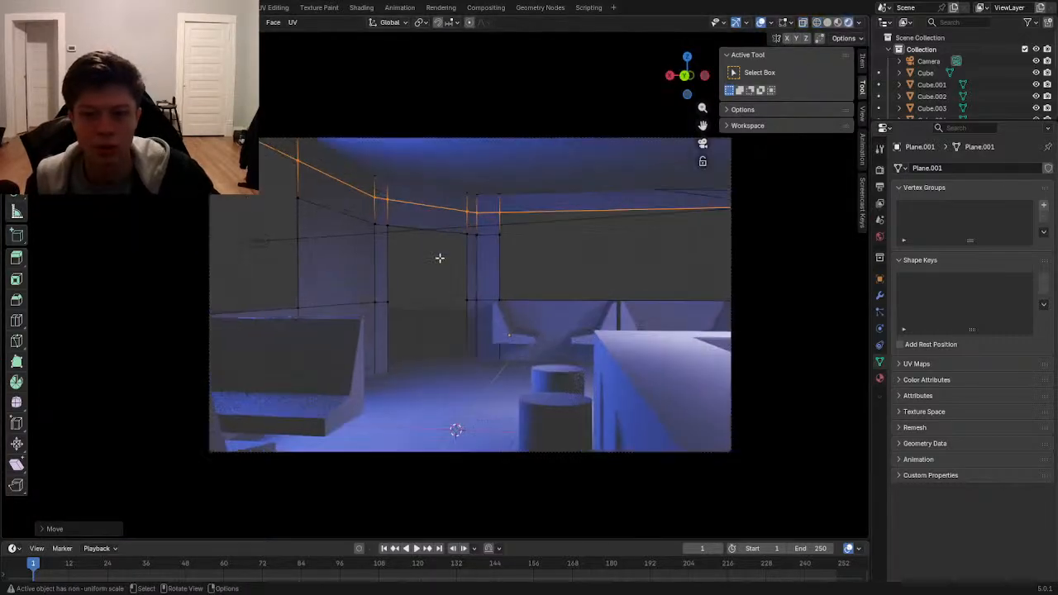
key(g)
key(z)
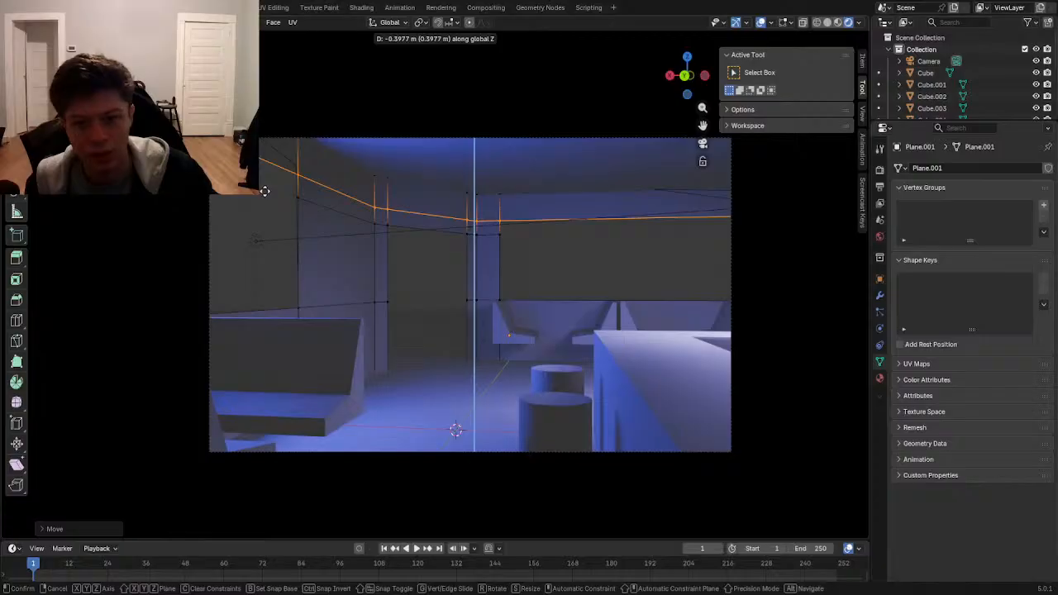
click(269, 191)
click(289, 226)
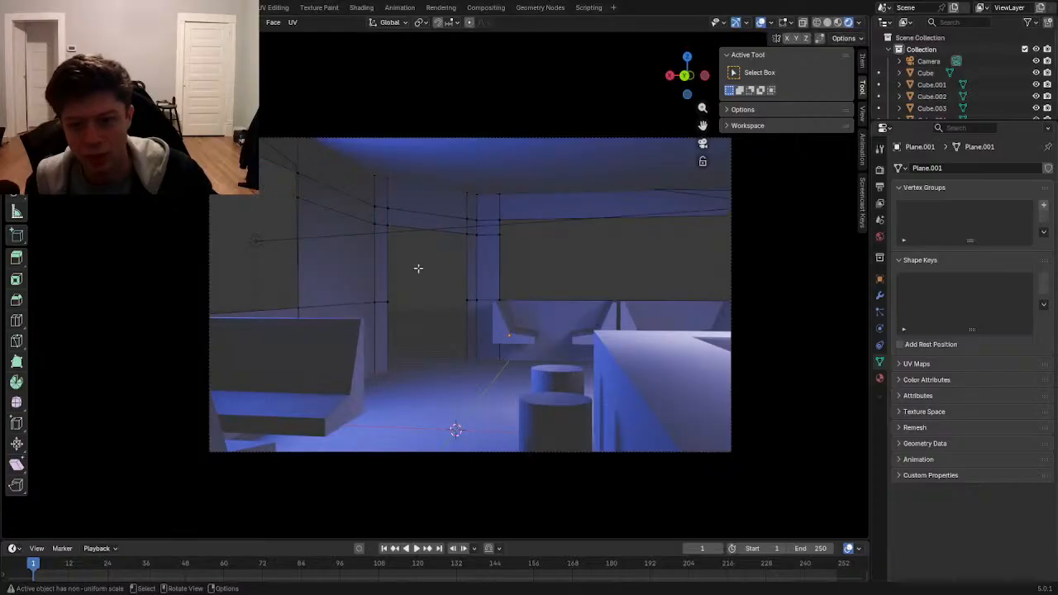
- Leave Edit Mode with nothing selected and set the World background strength to 0
key(Tab)
scroll(404, 262, up, 2)
key(alt+a)
click(879, 240)
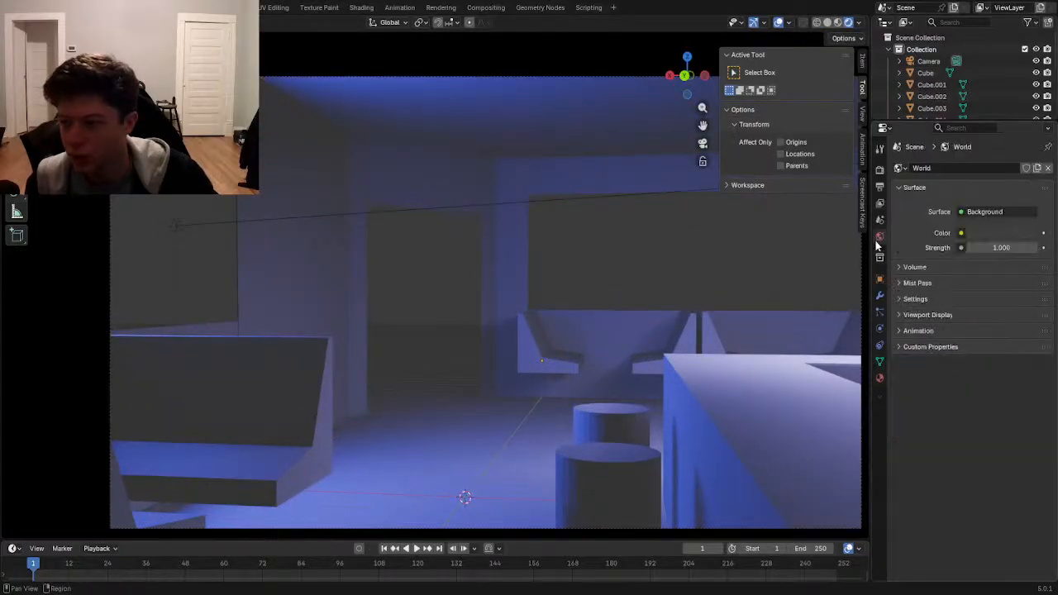
drag(976, 248, 876, 248)
- Select the existing floor plane and delete it
click(449, 345)
key(s)
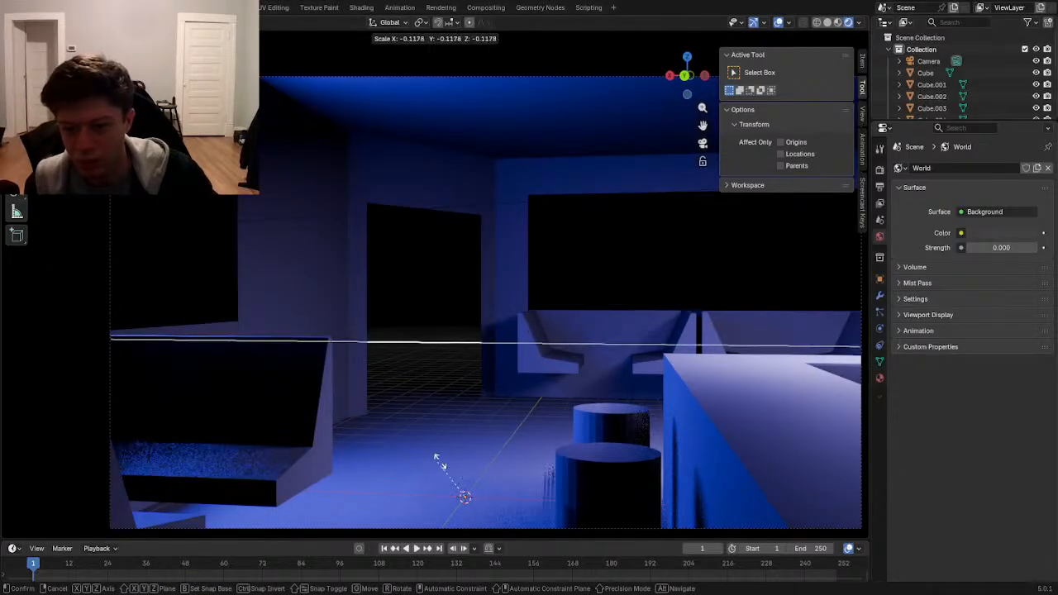
right_click(446, 442)
key(c)
right_click(459, 289)
key(x)
click(463, 277)
- Duplicate the ceiling plane and lower the copy along Z to floor level as the new floor
click(496, 121)
key(shift+d)
key(z)
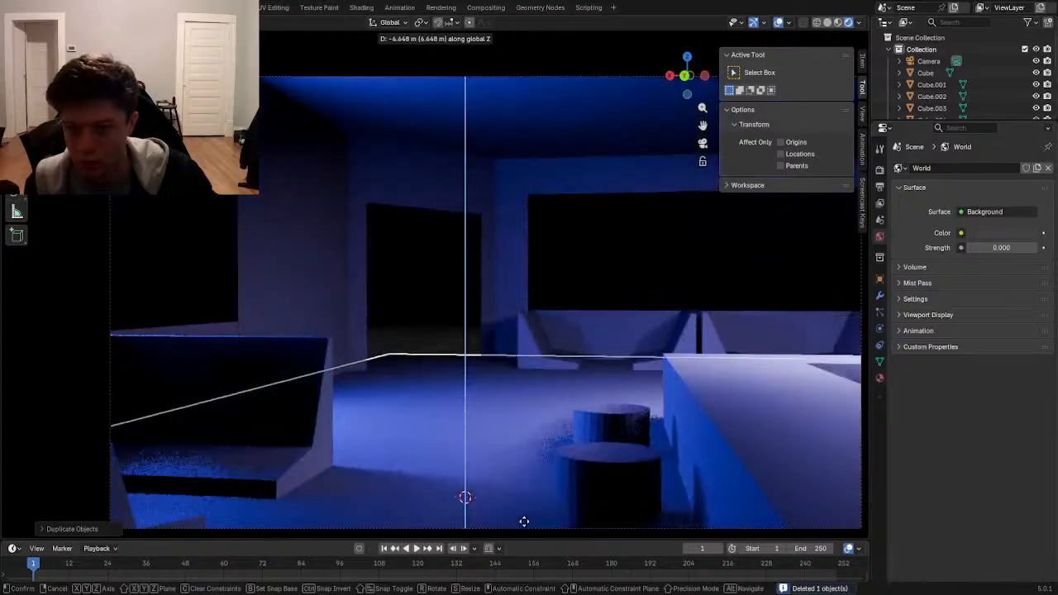
click(531, 75)
click(412, 271)
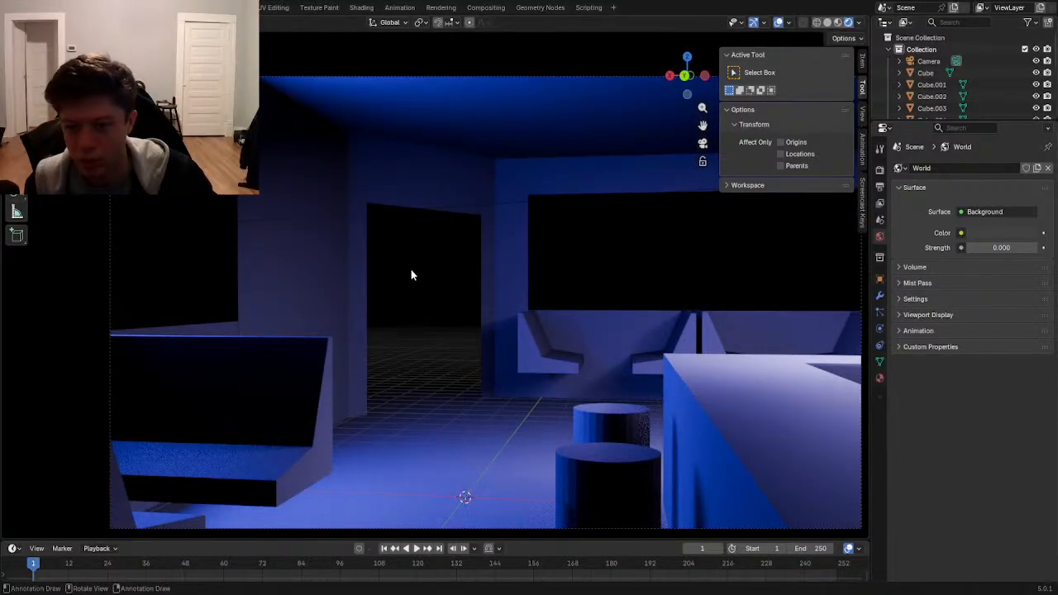
- Hide the viewport overlays to view the camera render without grid or guides
click(880, 187)
click(778, 22)
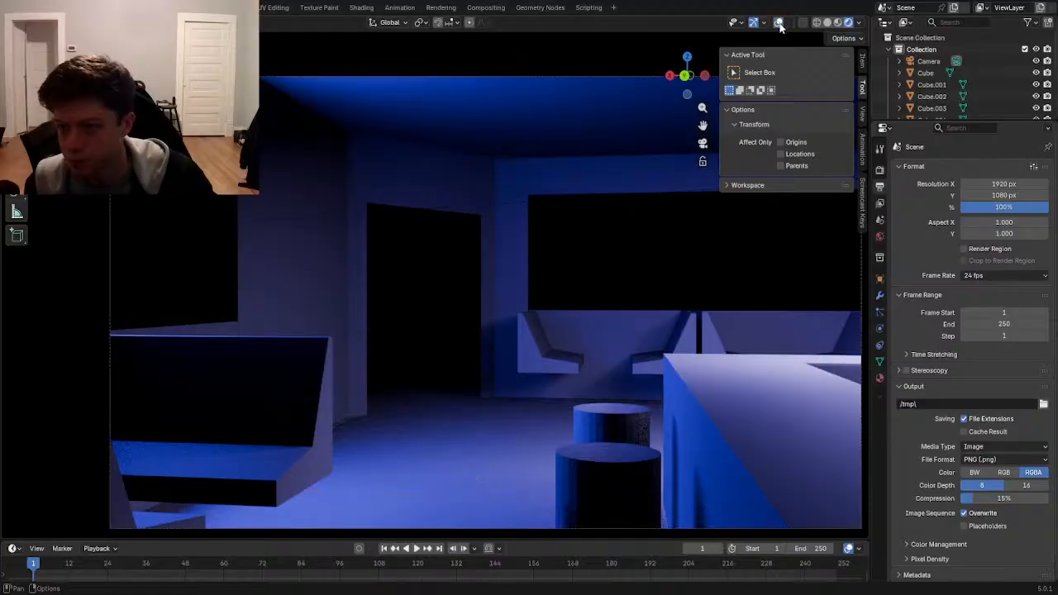
scroll(583, 316, down, 1)
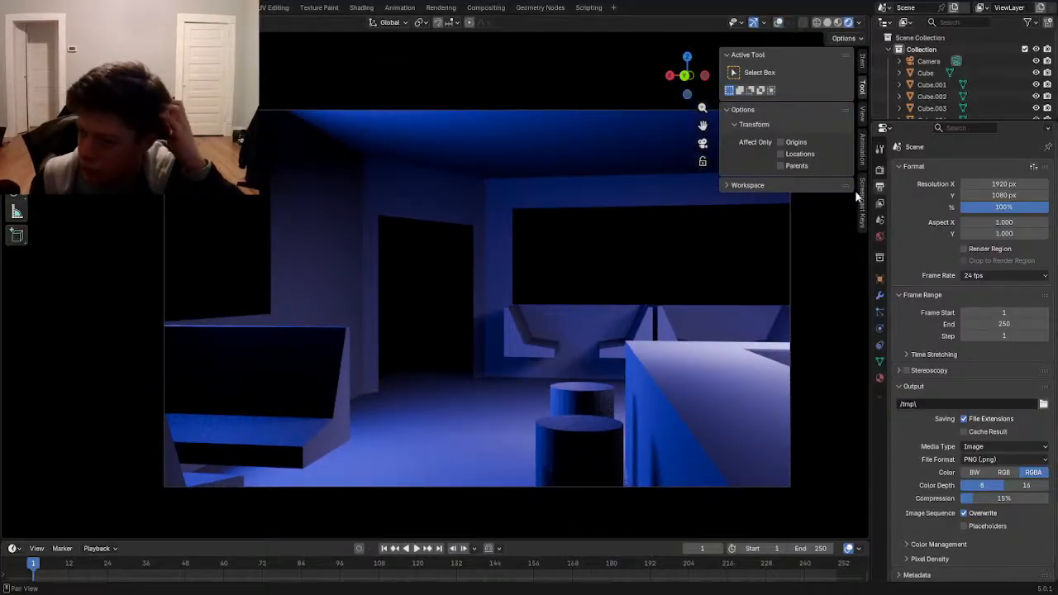
- Set the render engine to Cycles with GPU Compute as the device and view the whole camera frame
click(879, 170)
click(972, 168)
click(985, 203)
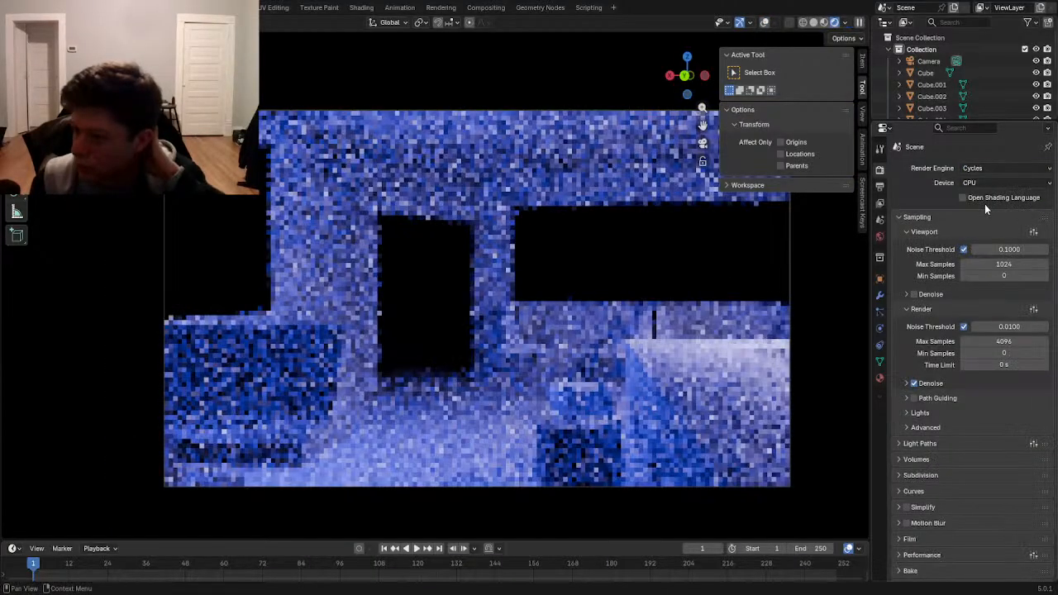
click(982, 184)
click(979, 212)
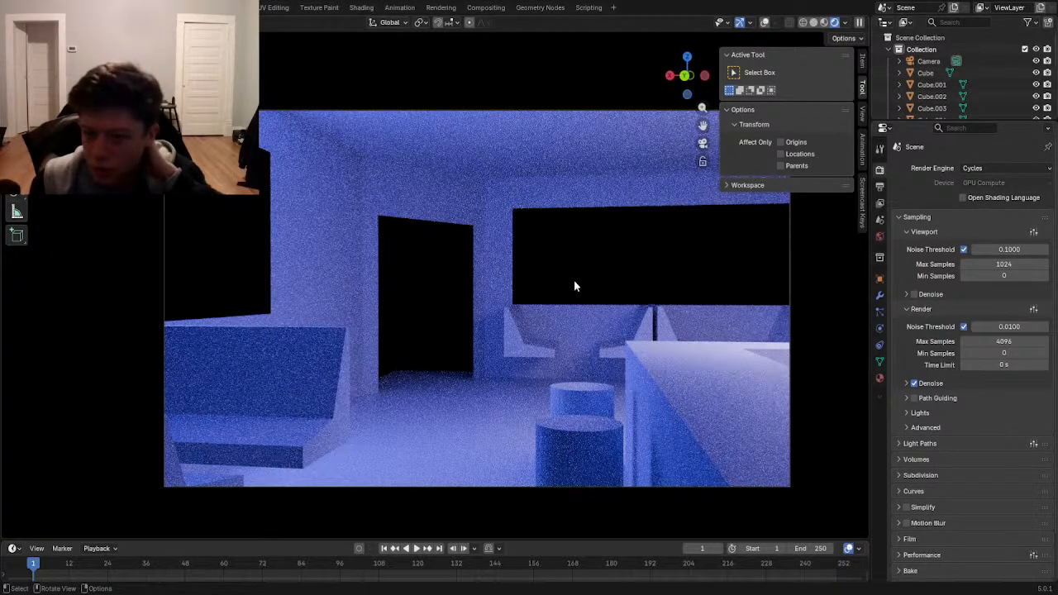
scroll(590, 342, down, 2)
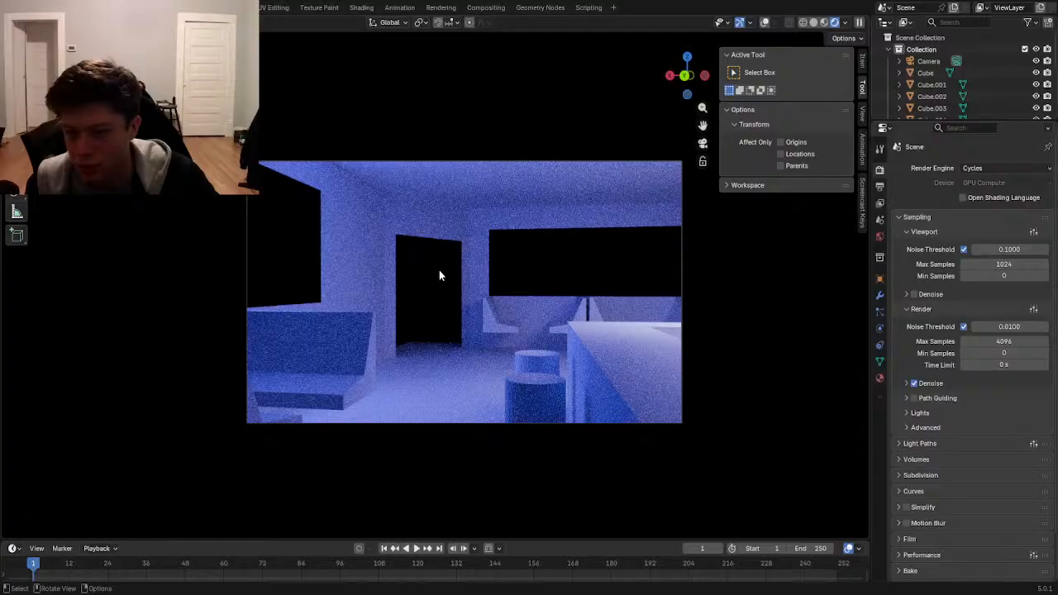
- Check the camera view in solid shading and switch back to the rendered preview
key(z)
key(z)
key(z)
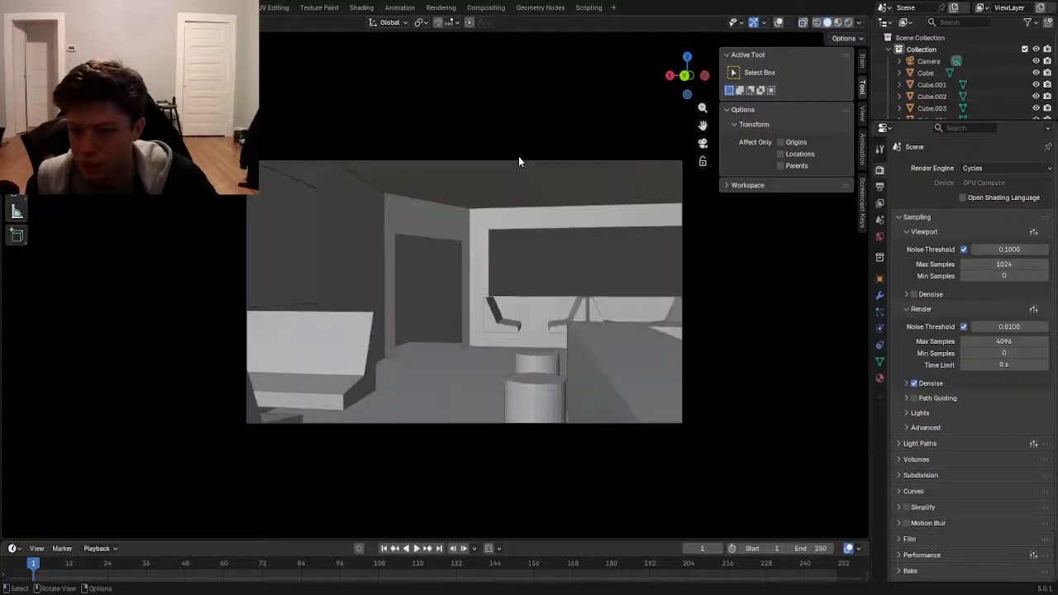
key(z)
click(539, 205)
scroll(545, 248, up, 2)
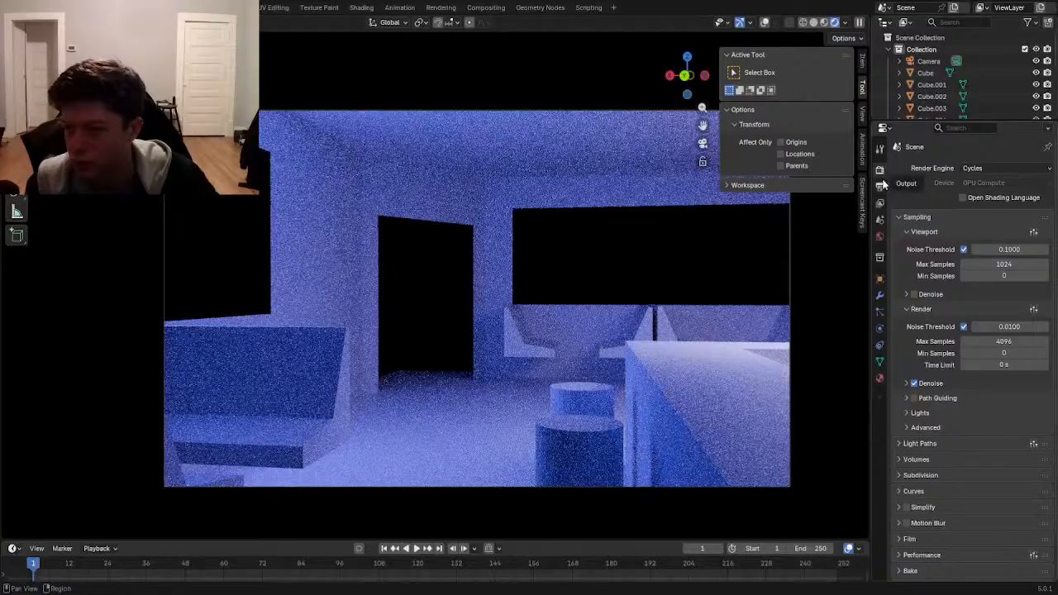
- Look through the render, output, view layer, scene and world properties for the available render settings
click(879, 186)
click(880, 220)
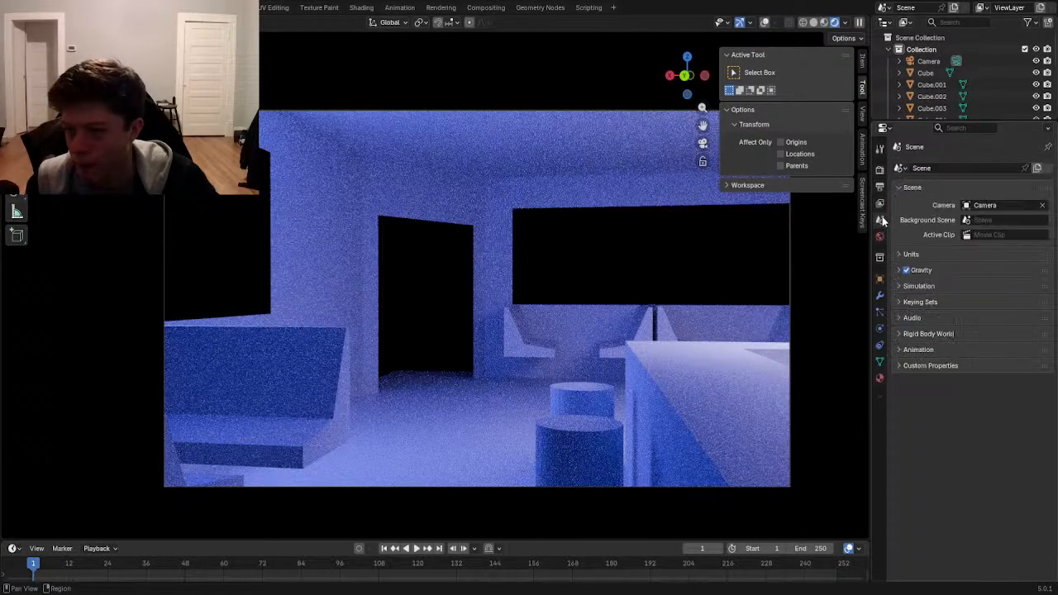
click(880, 170)
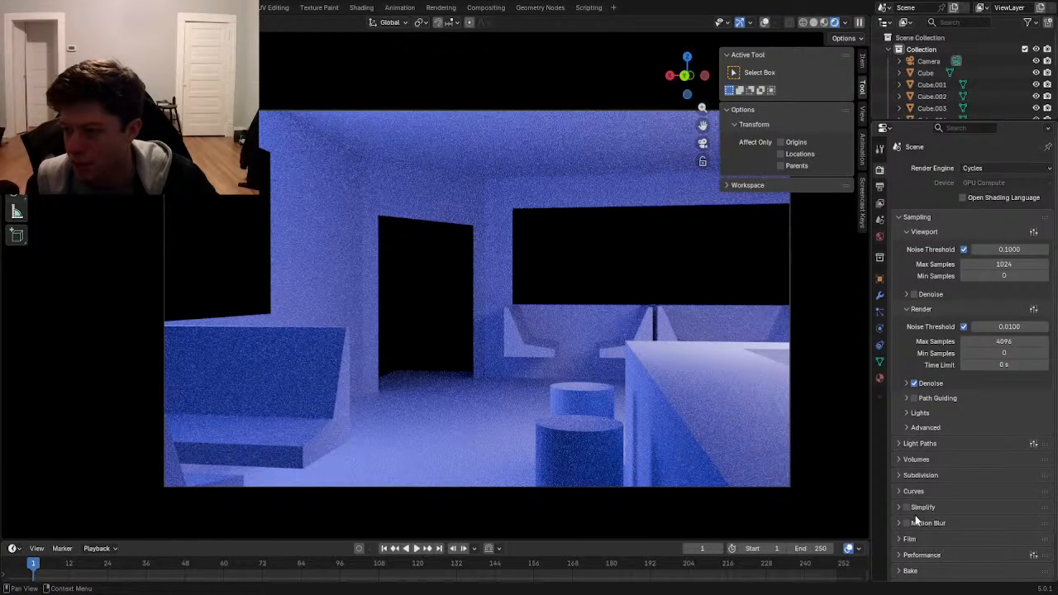
click(880, 203)
click(882, 213)
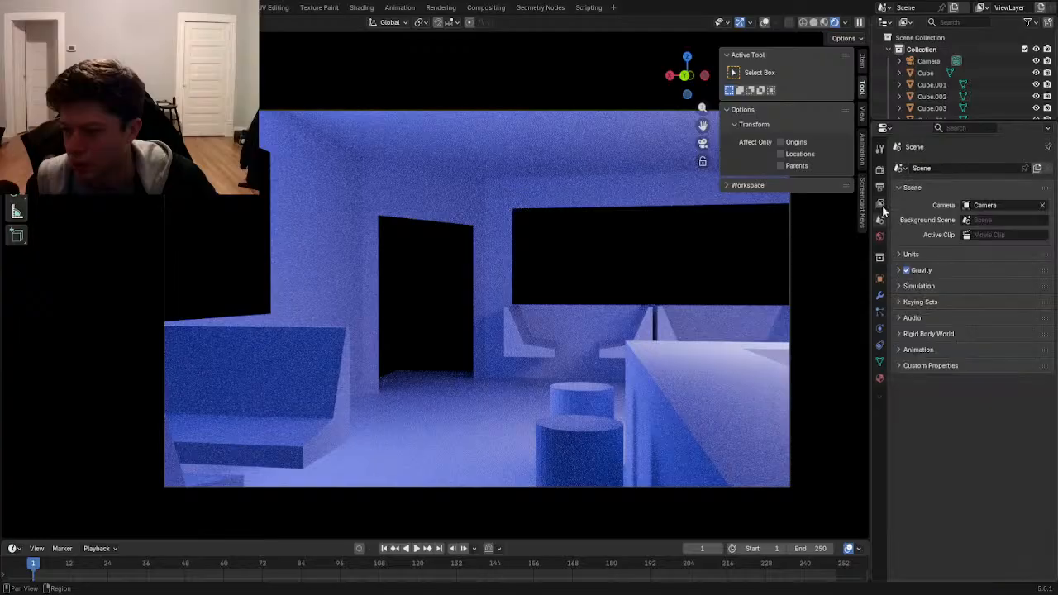
click(879, 236)
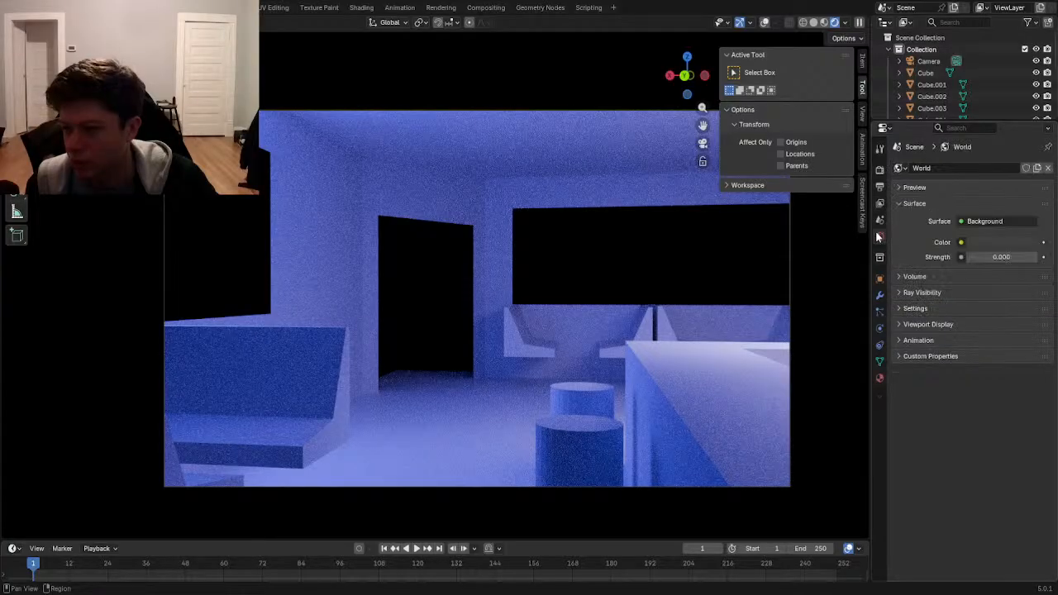
click(880, 169)
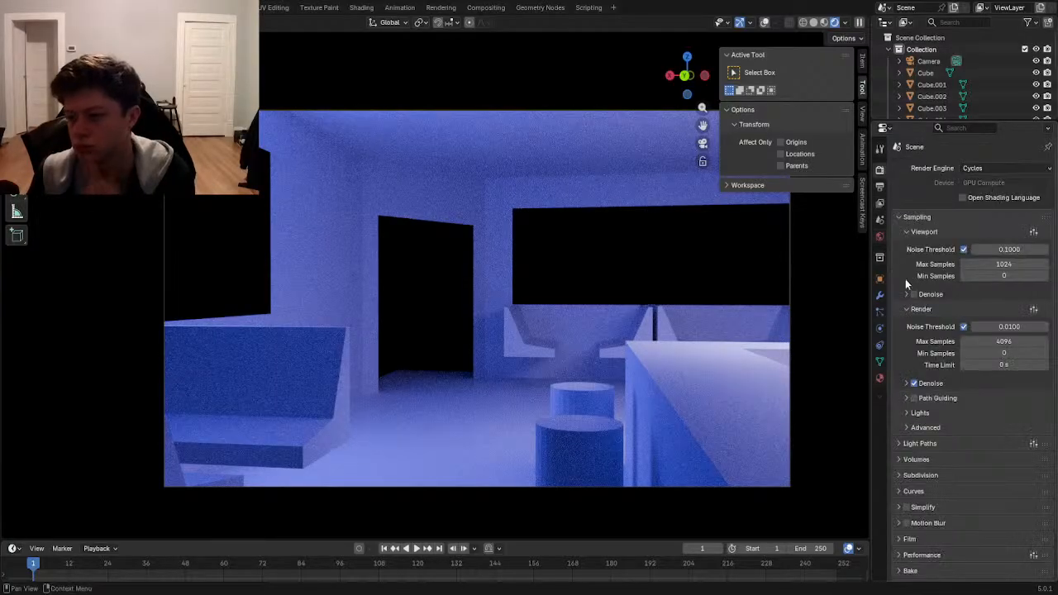
scroll(918, 490, down, 2)
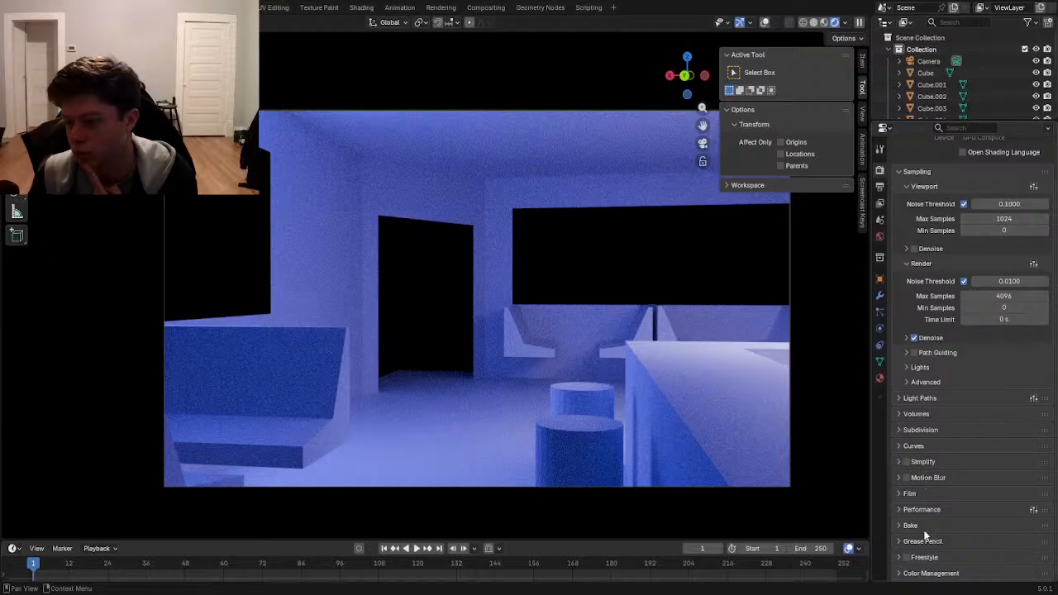
scroll(919, 503, up, 2)
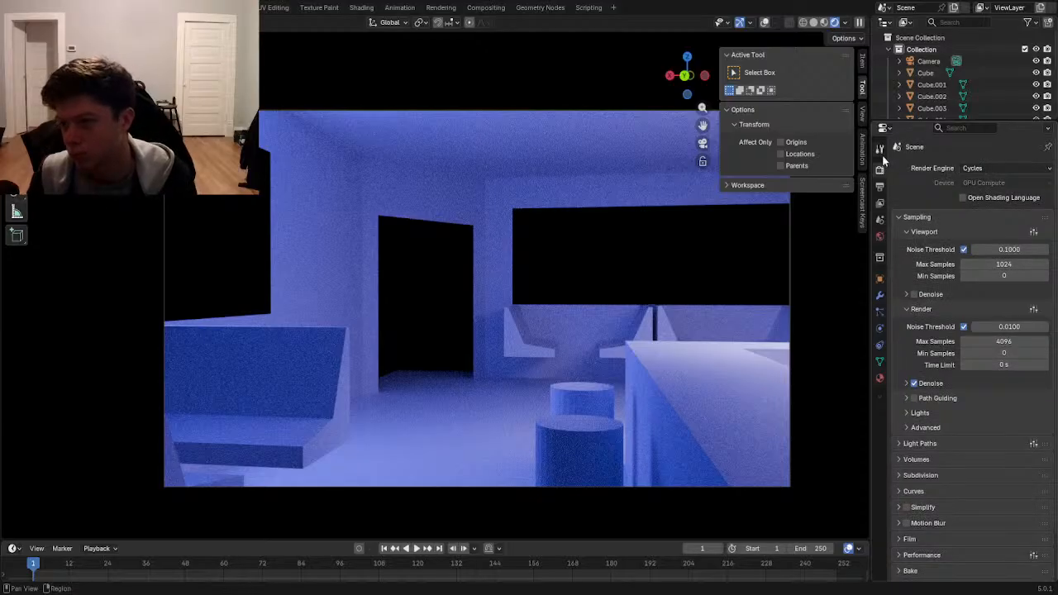
scroll(947, 411, down, 2)
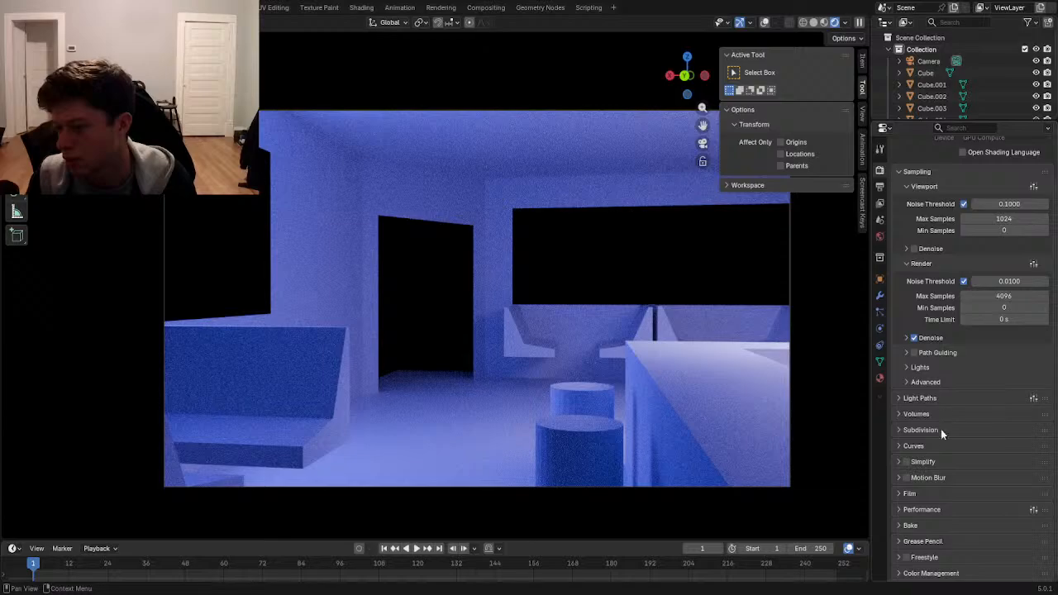
click(880, 186)
click(879, 203)
scroll(915, 253, down, 10)
scroll(917, 258, down, 4)
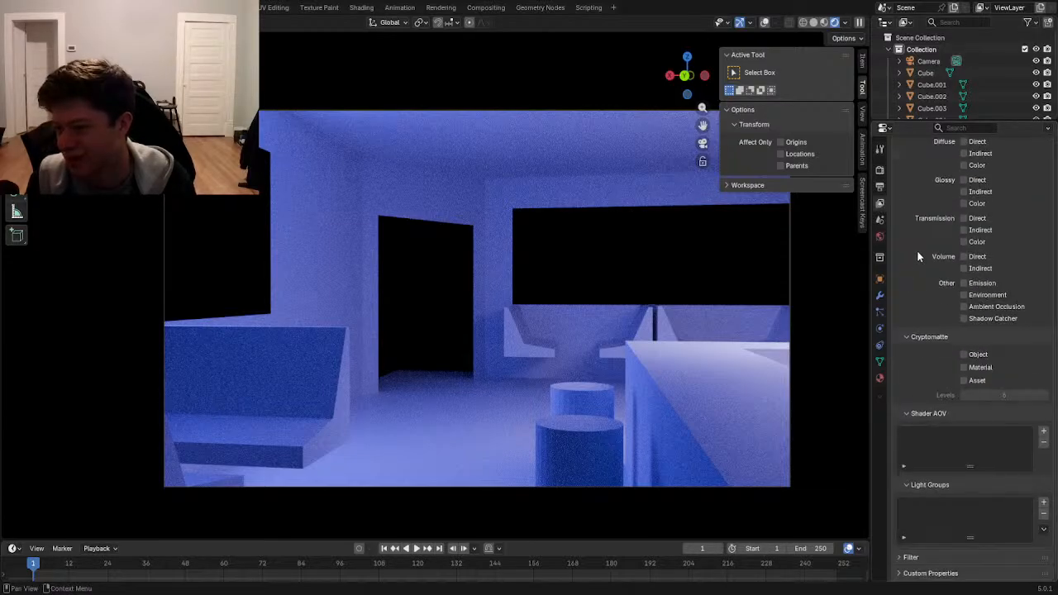
click(880, 219)
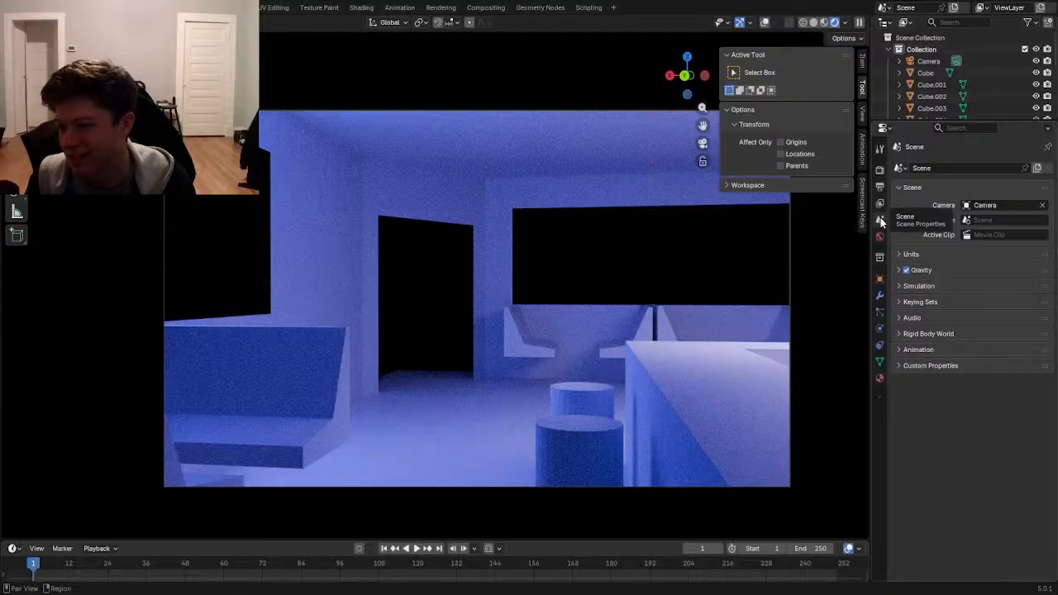
click(880, 170)
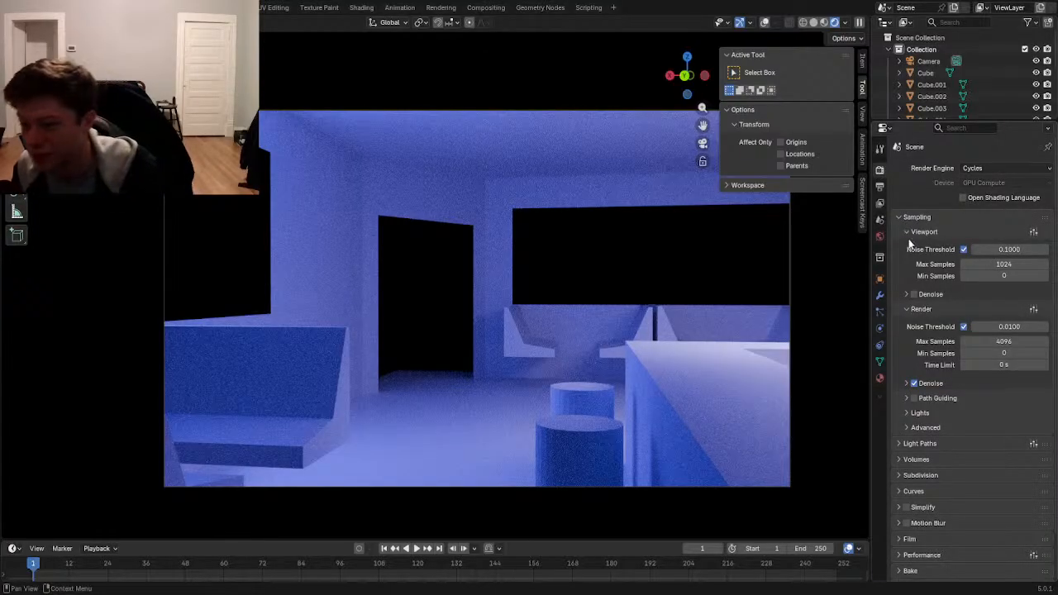
scroll(912, 287, down, 2)
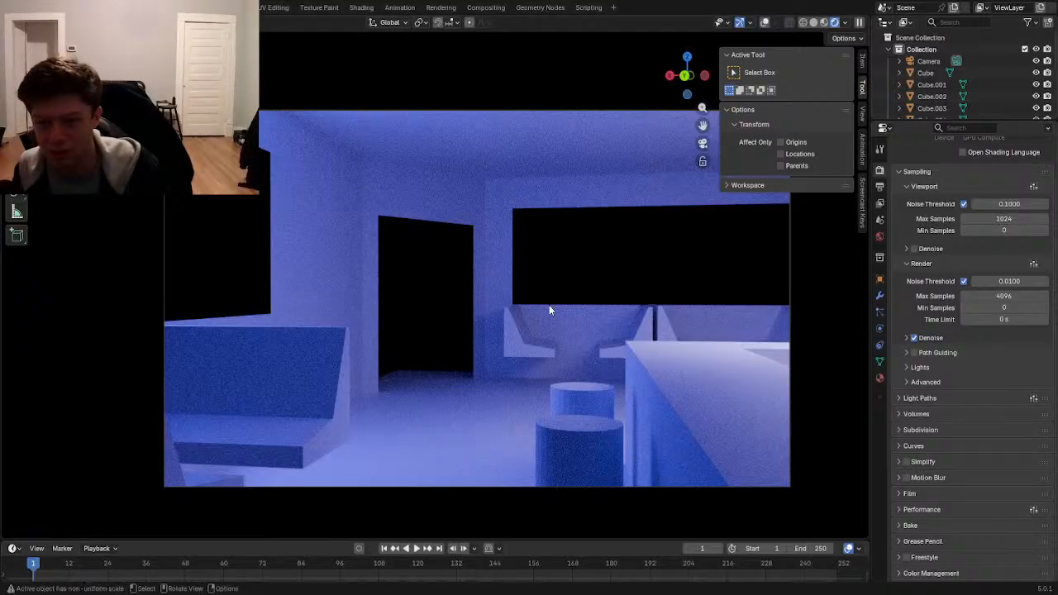
- Turn the viewport overlays back on and inspect the walls mesh in Edit Mode with solid shading, ending in the camera view
key(Tab)
key(Tab)
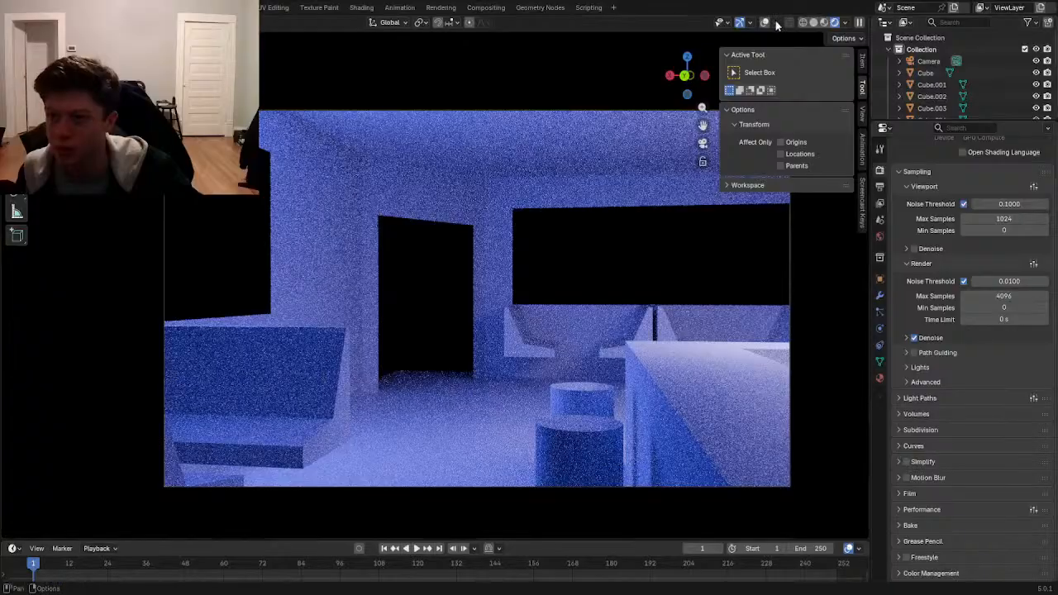
click(489, 390)
key(Tab)
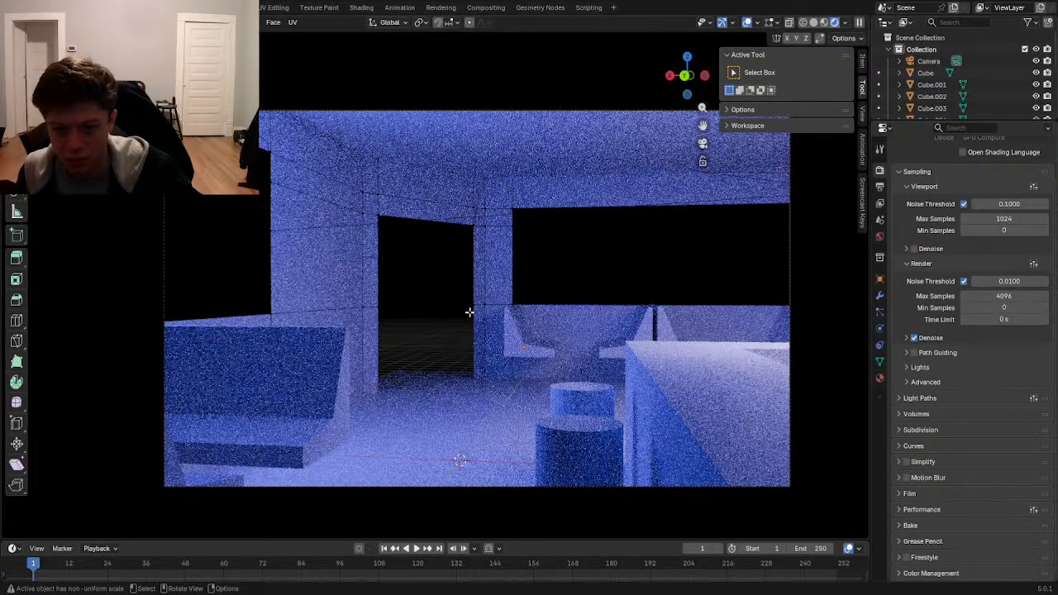
key(z)
click(507, 275)
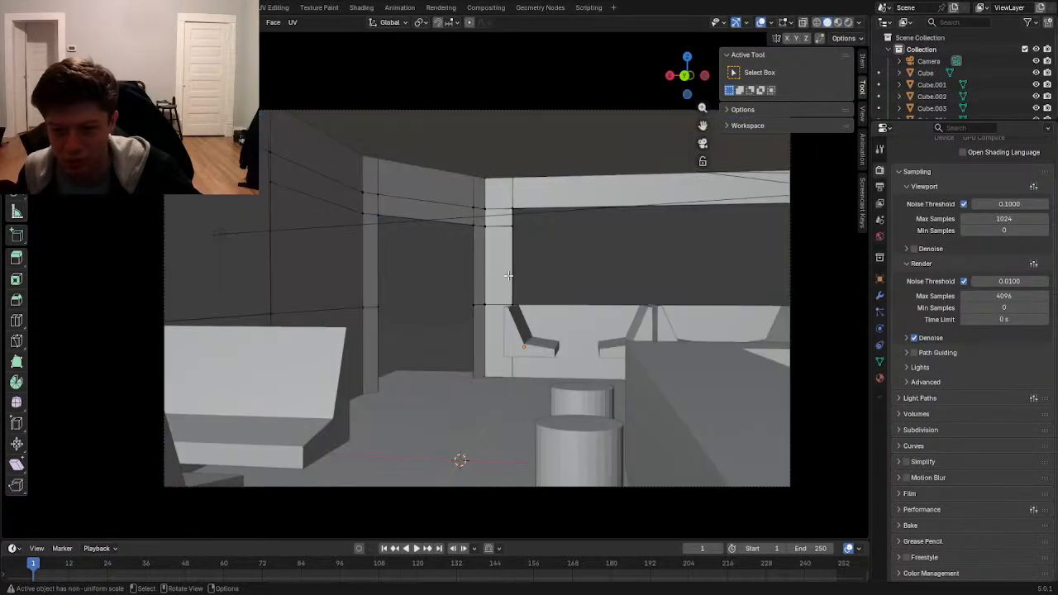
middle_drag(487, 289, 248, 270)
key(KP_0)
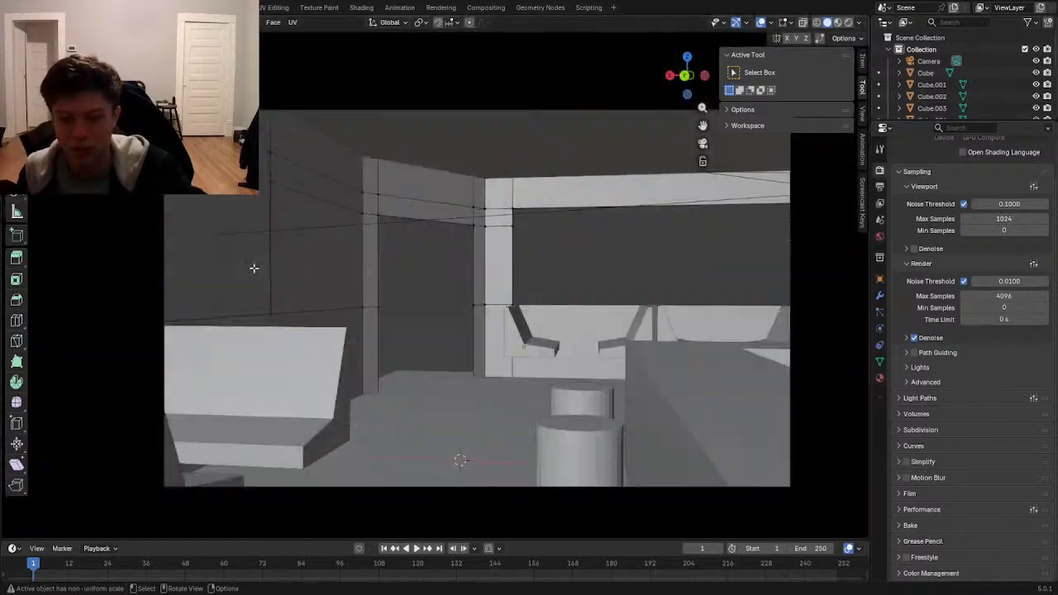
- Return to Object Mode with rendered shading and select the room walls
key(z)
click(425, 290)
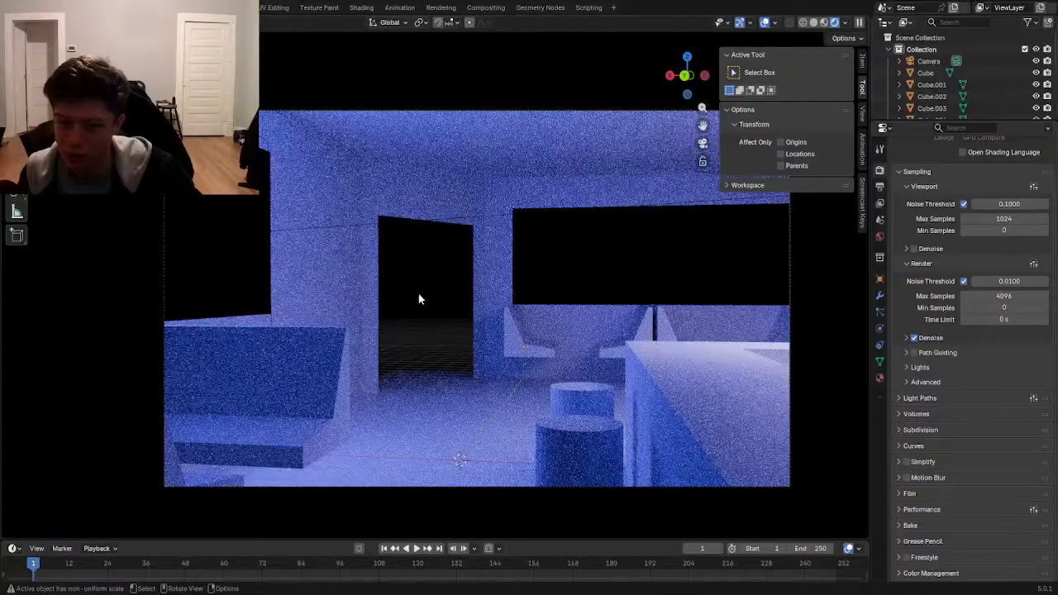
click(272, 157)
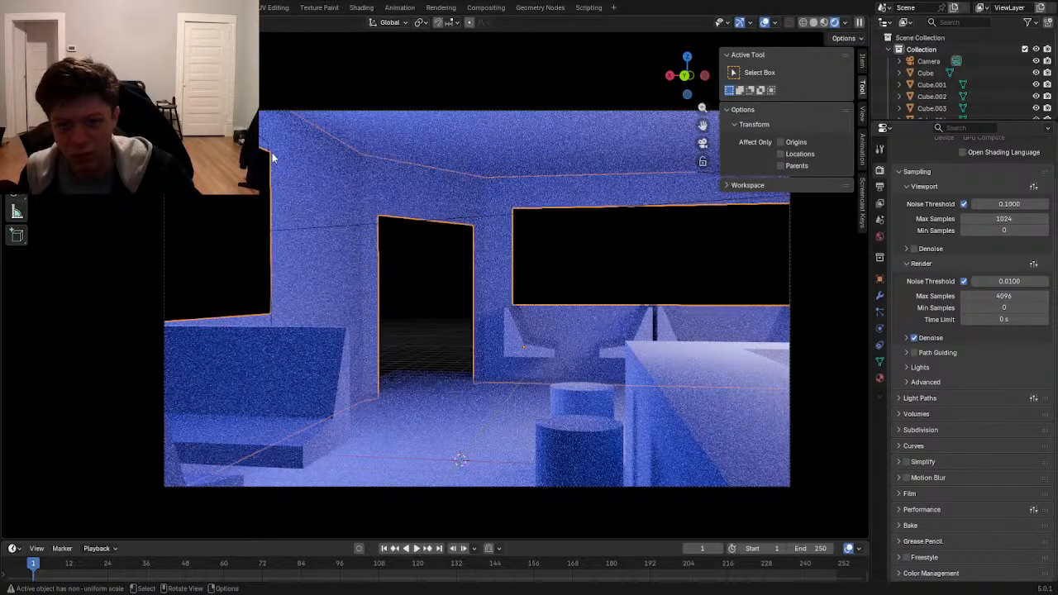
- Try to lower the upper corner of the left window opening along Z in the wall mesh
key(Tab)
click(273, 159)
key(g)
key(z)
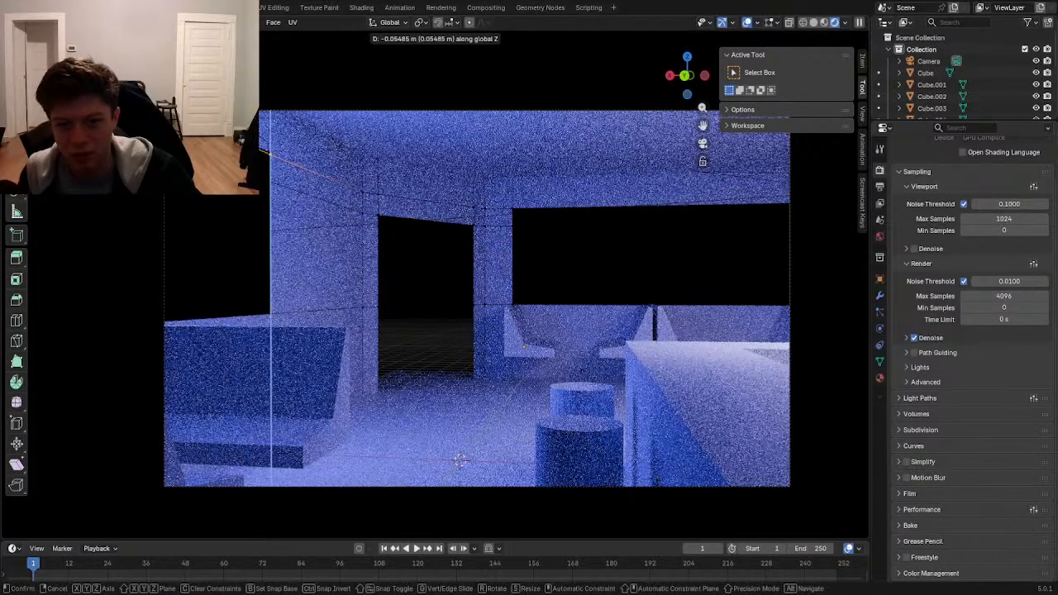
click(291, 190)
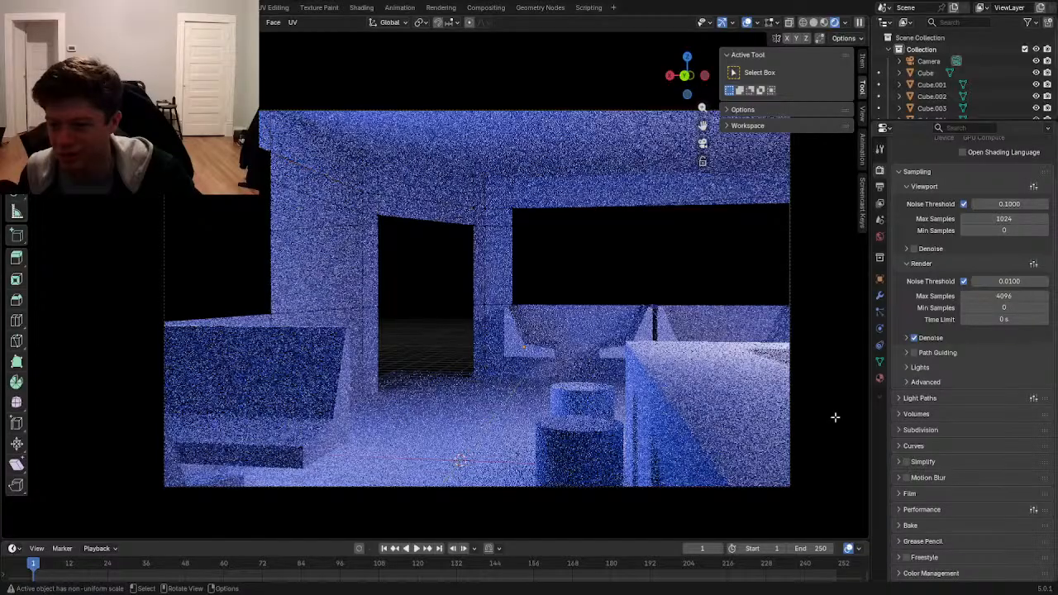
key(Tab)
- Select the camera and set its focal length to 51 mm
click(790, 419)
click(880, 327)
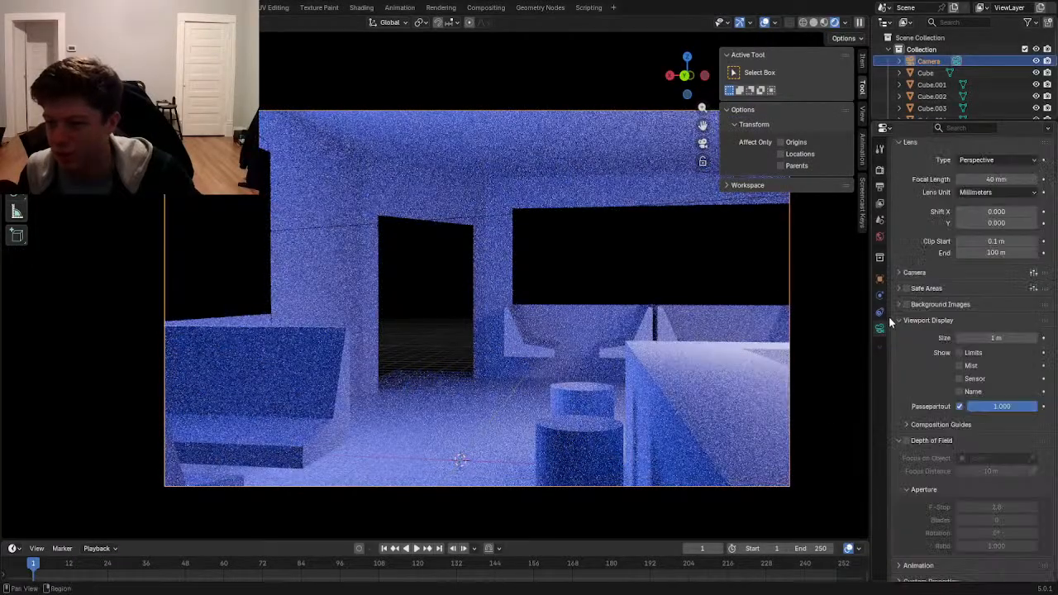
drag(975, 180, 1004, 180)
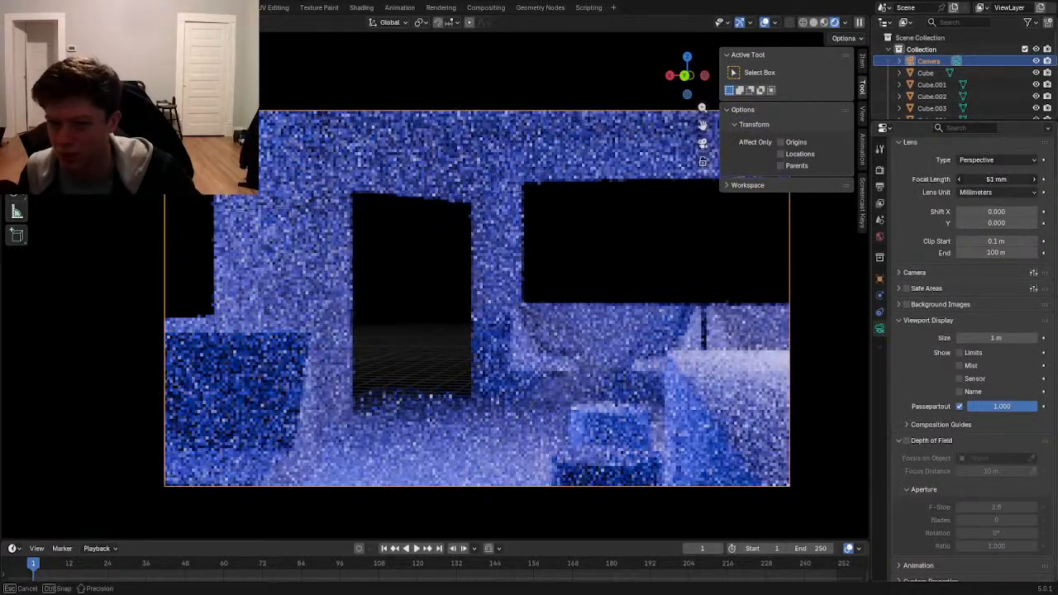
- Reposition the camera along global X, and about 1.65 m along global Y
key(g)
key(x)
key(y)
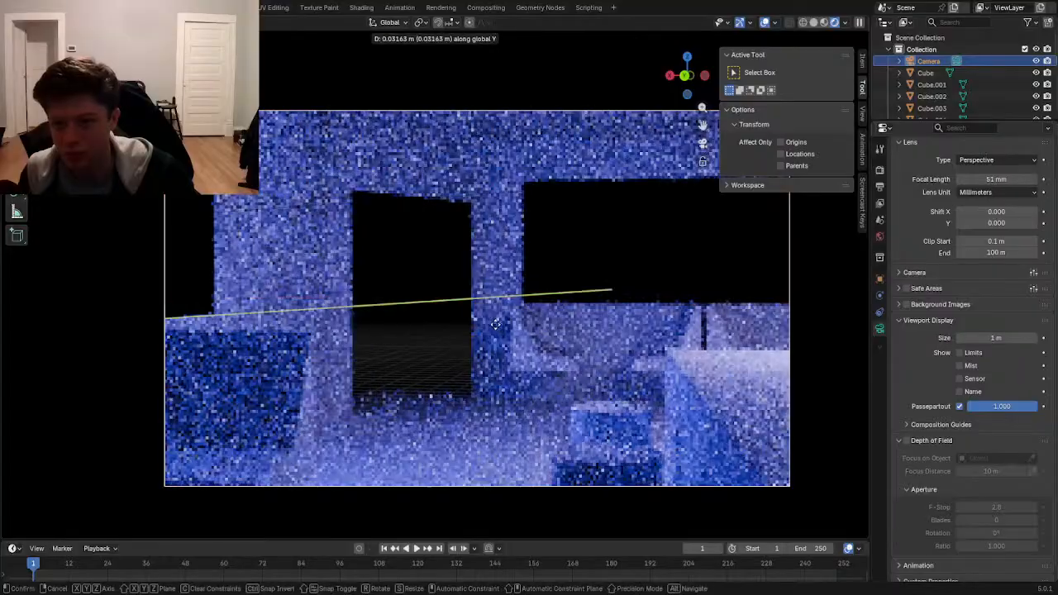
key(x)
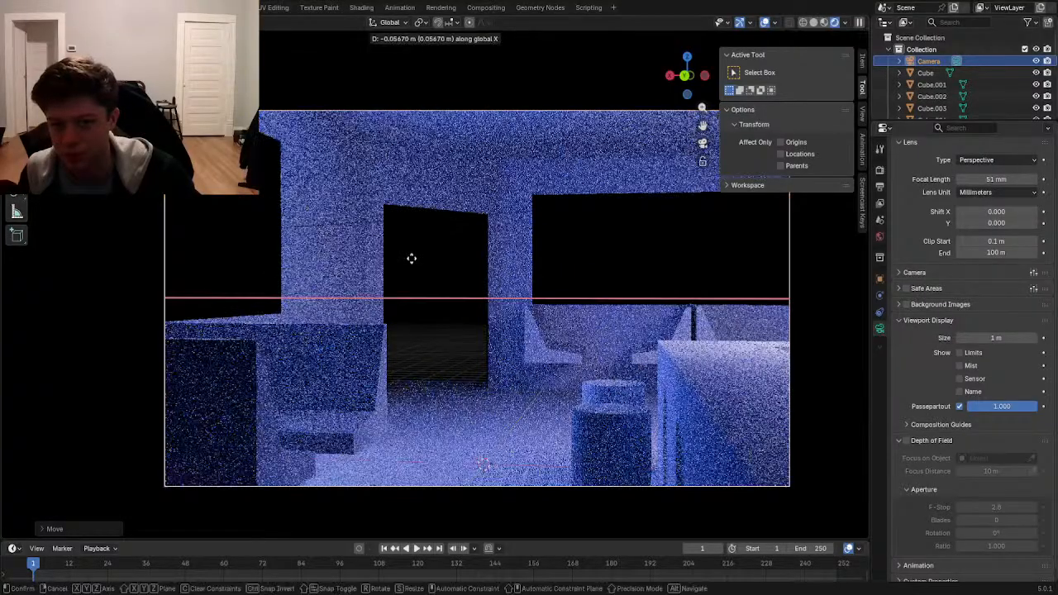
click(467, 259)
key(g)
key(y)
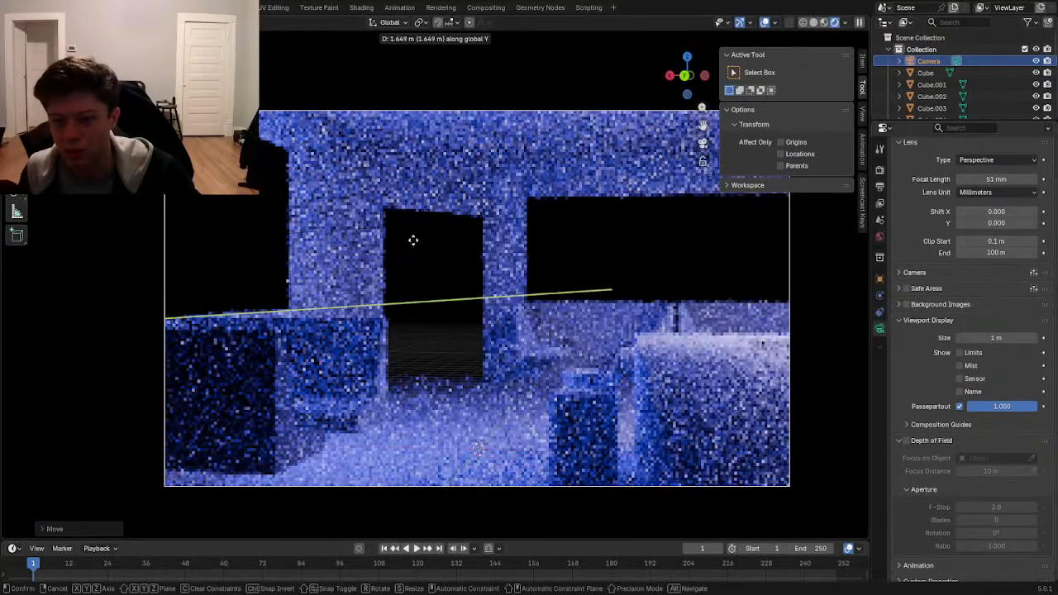
click(413, 238)
click(792, 411)
click(785, 393)
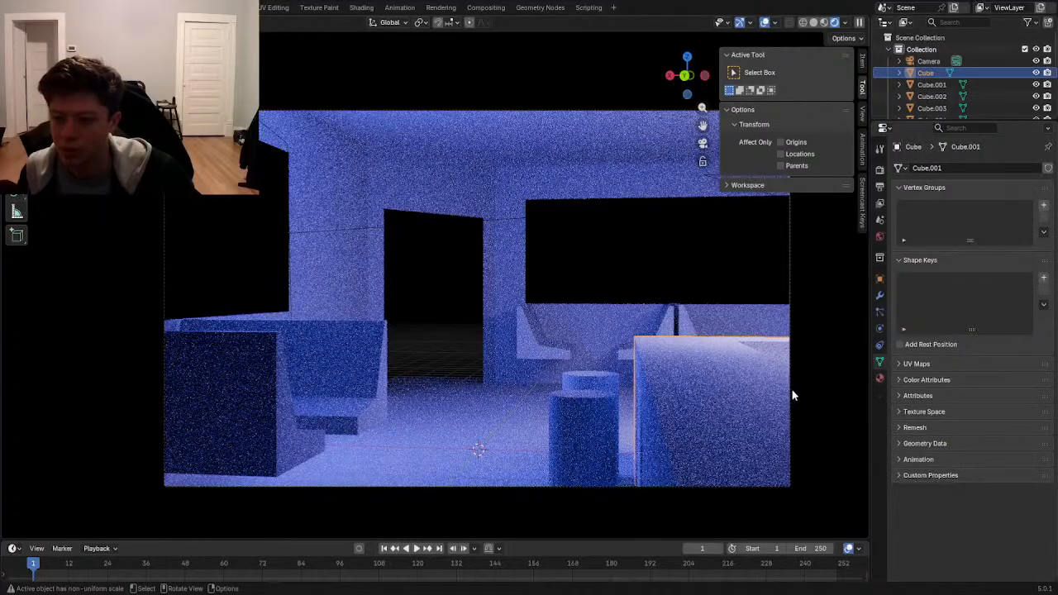
key(g)
key(x)
click(791, 393)
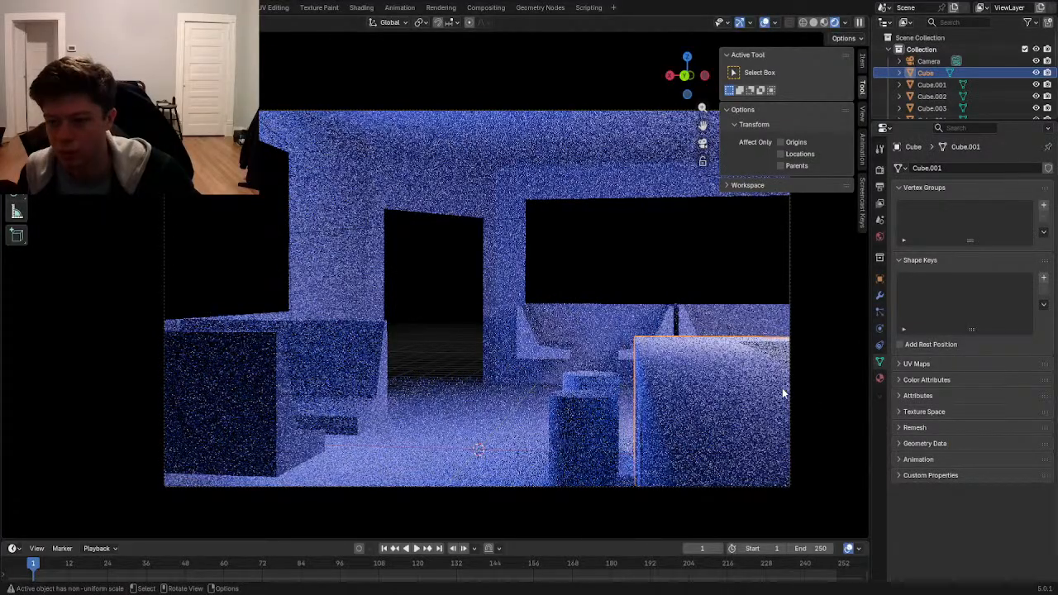
- Shift the camera along negative global X, rotate it slightly to reframe the room, and save the file
click(782, 394)
key(g)
key(x)
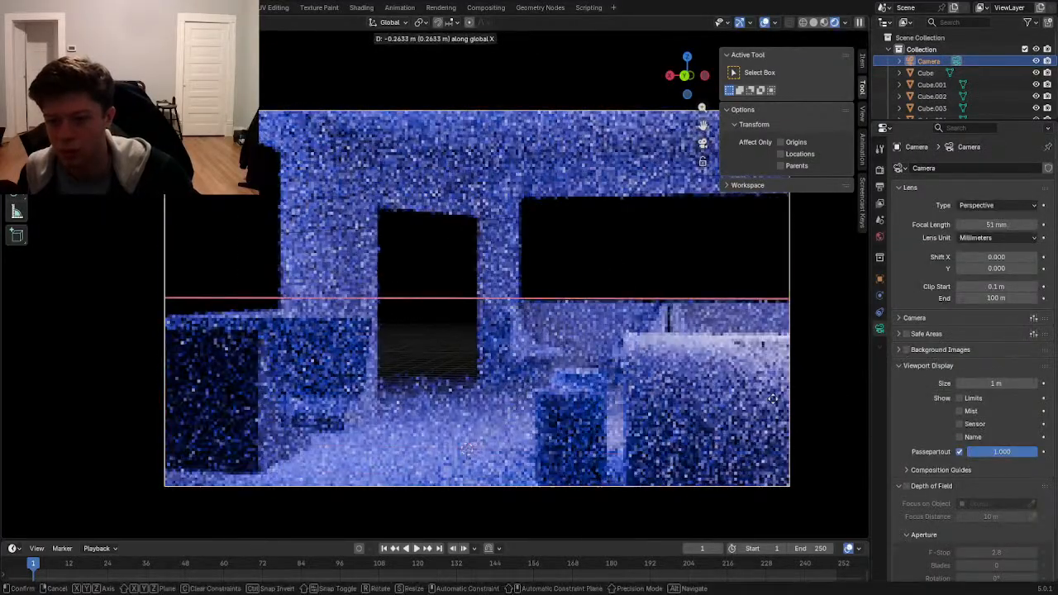
click(745, 390)
key(r)
click(783, 416)
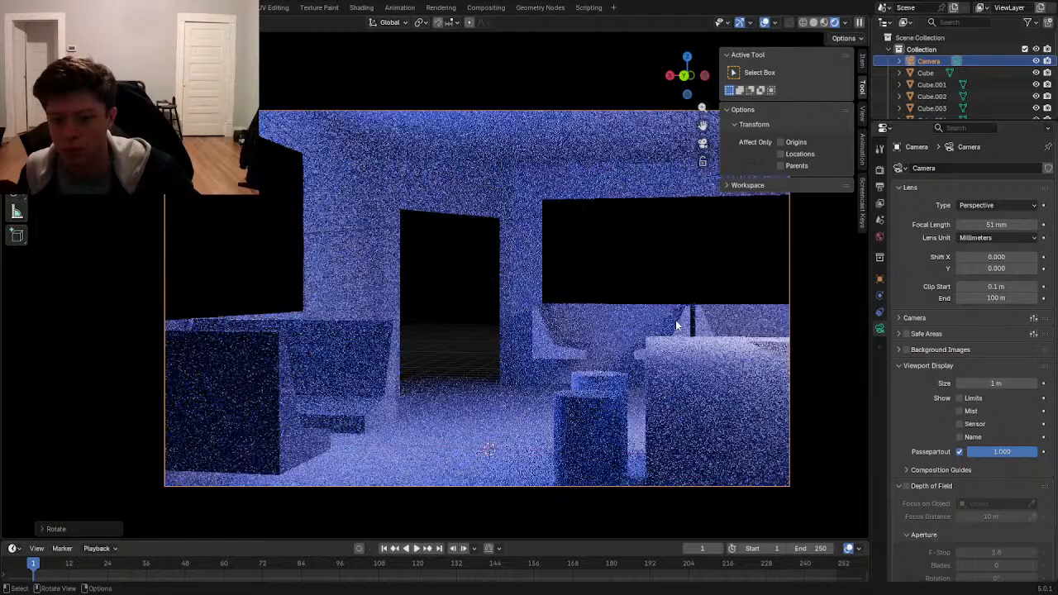
click(648, 260)
key(ctrl+s)
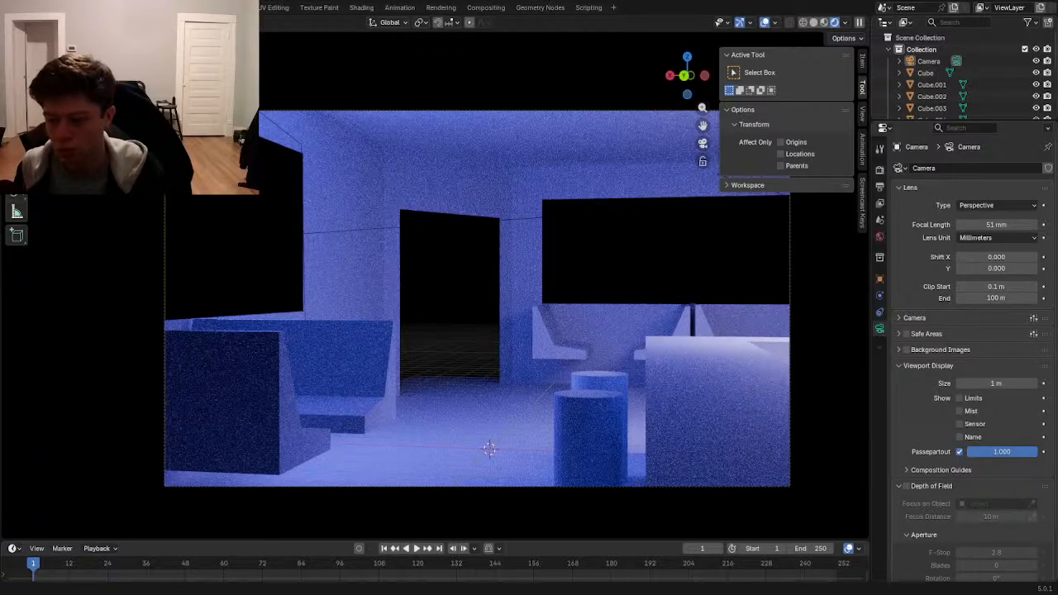
- Lower the upper edge of the left window opening by about 0.39 m along Z
click(325, 160)
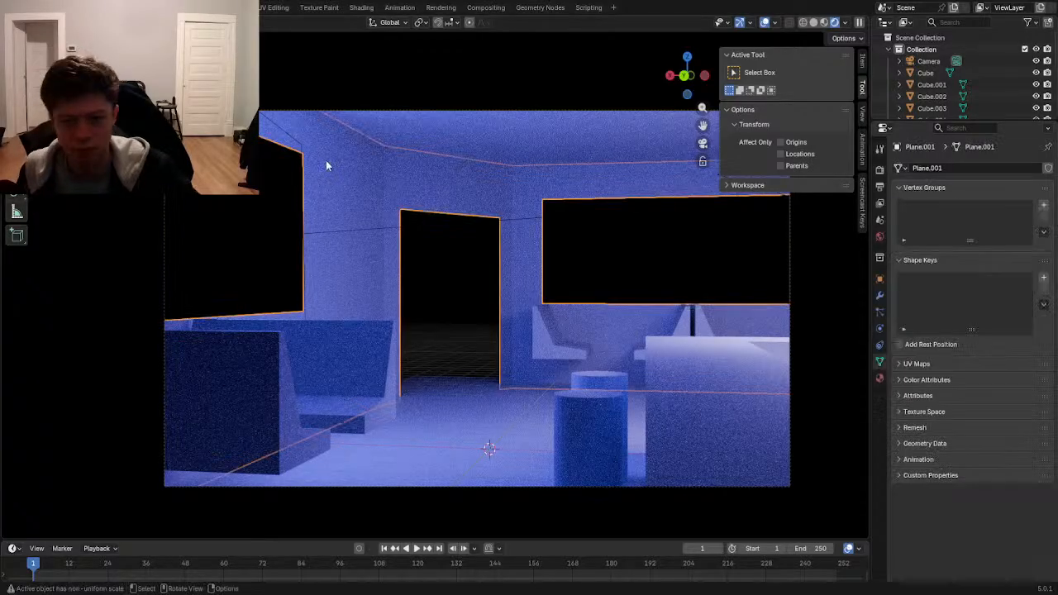
key(Tab)
key(g)
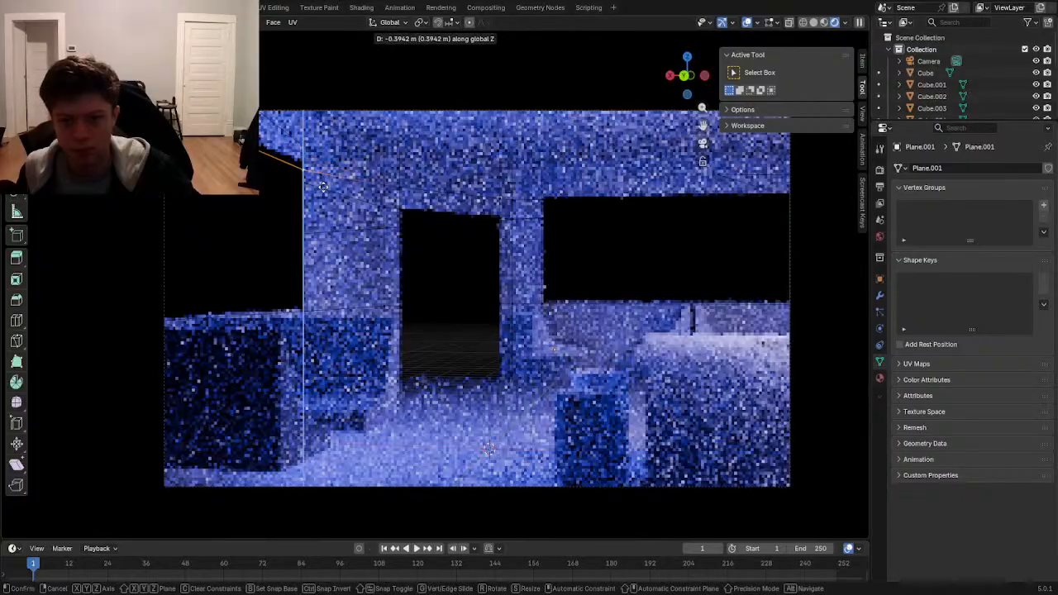
click(323, 188)
key(Tab)
click(450, 277)
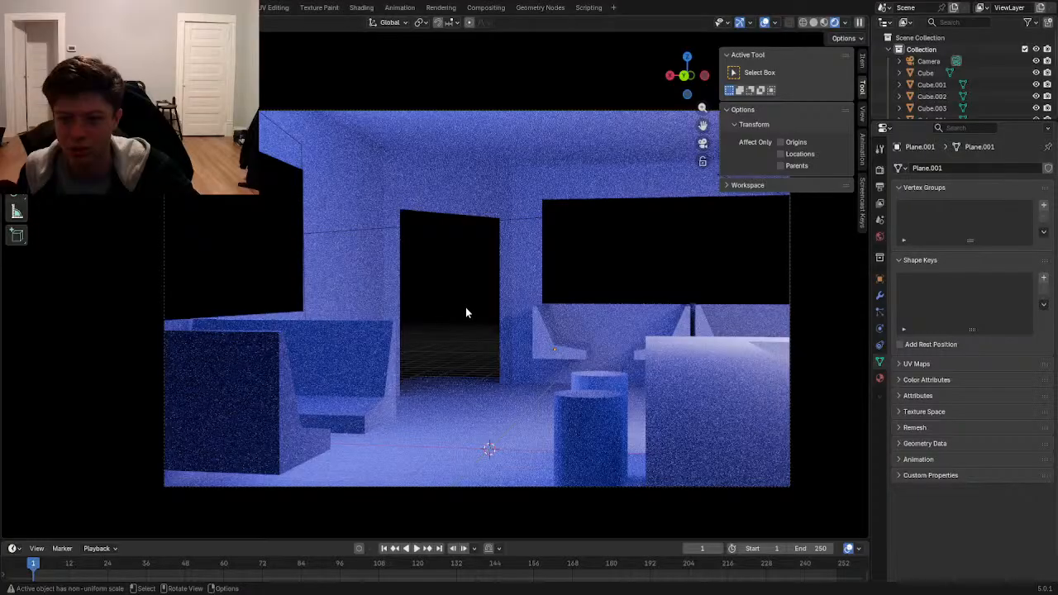
- Undo the lowering of the left window opening's upper edge
key(Tab)
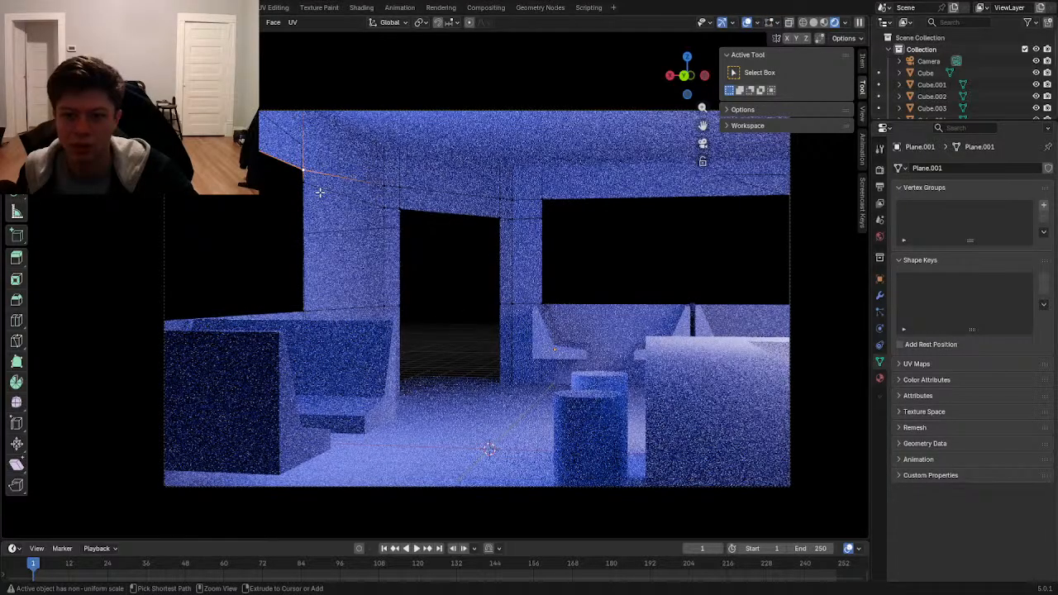
key(Tab)
key(Tab)
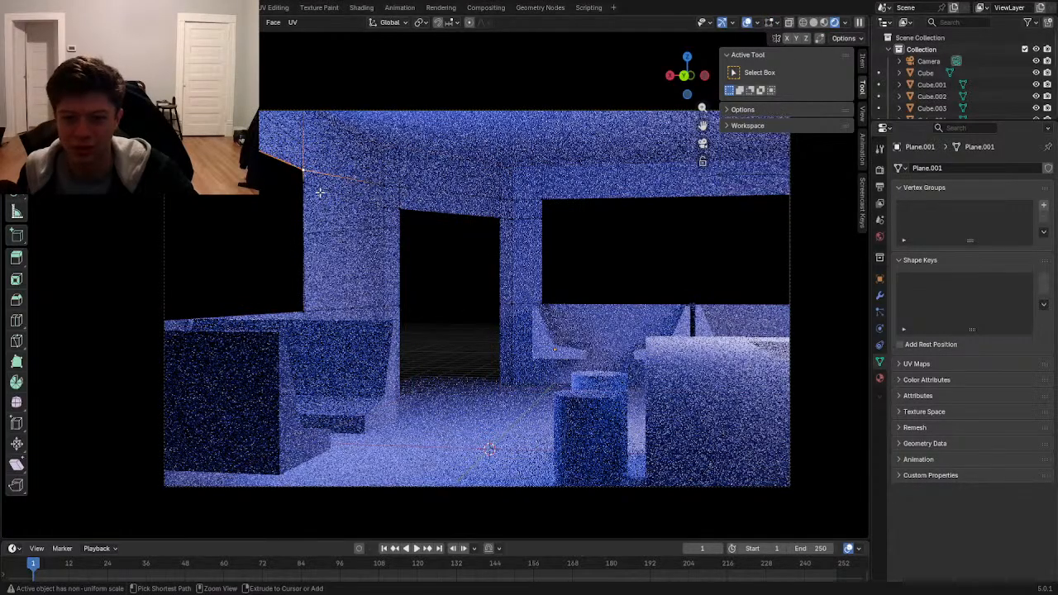
key(Tab)
- Try to rotate the camera about global Z toward the left window
click(526, 513)
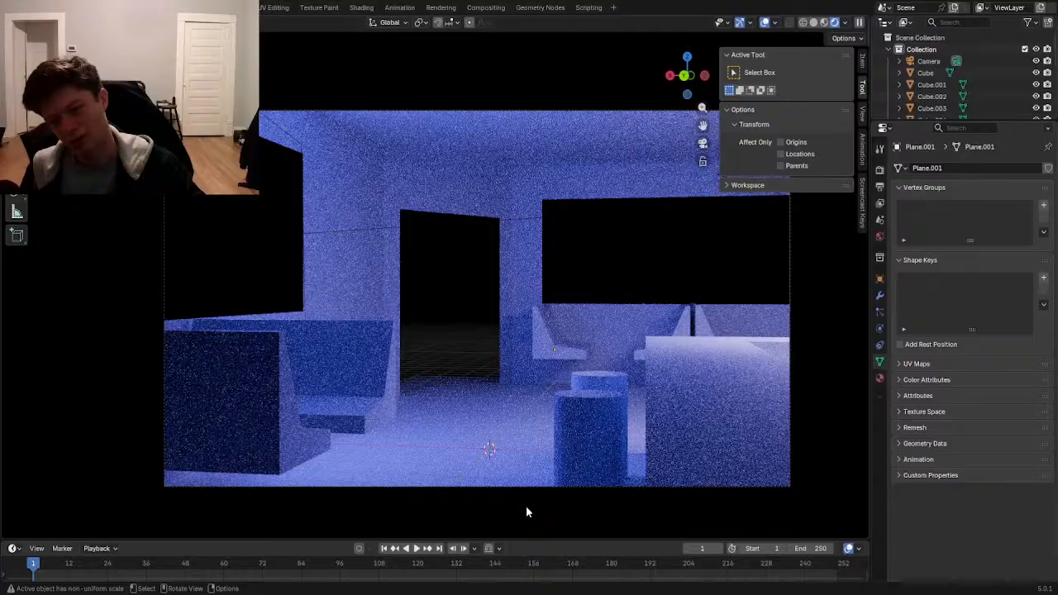
click(527, 507)
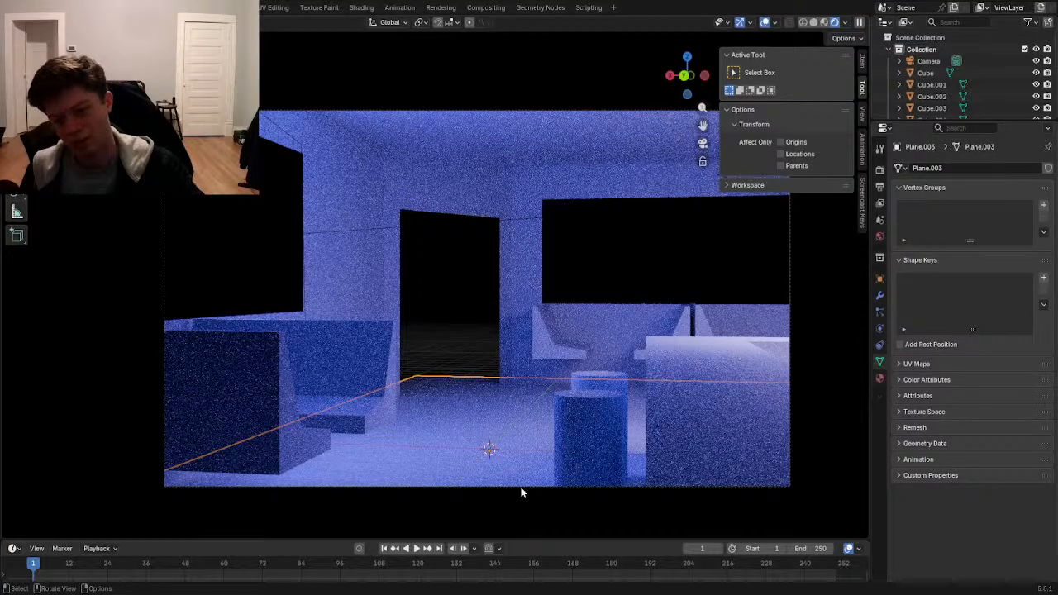
click(521, 486)
key(r)
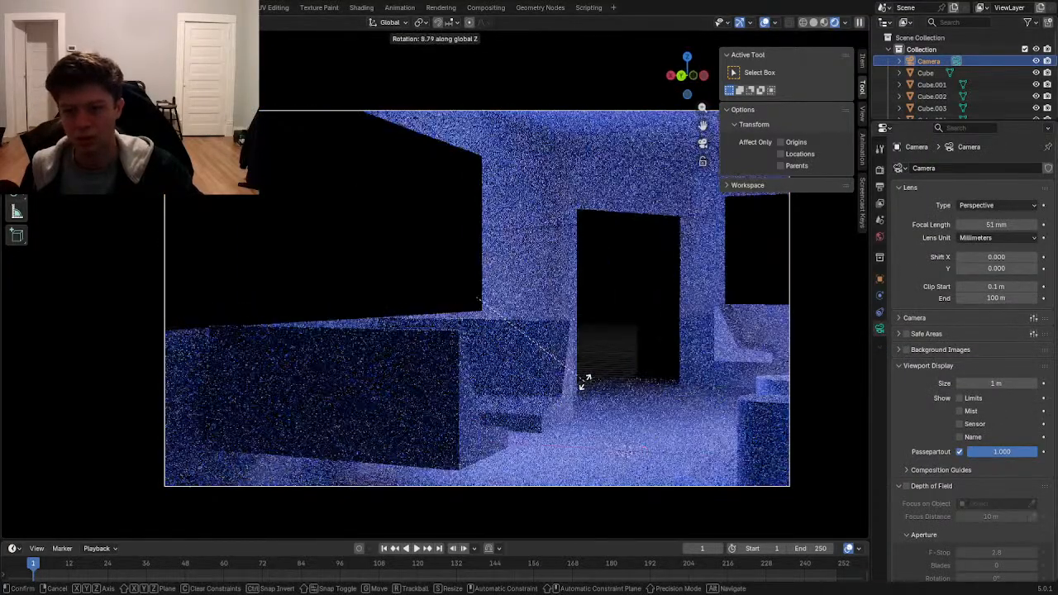
click(582, 380)
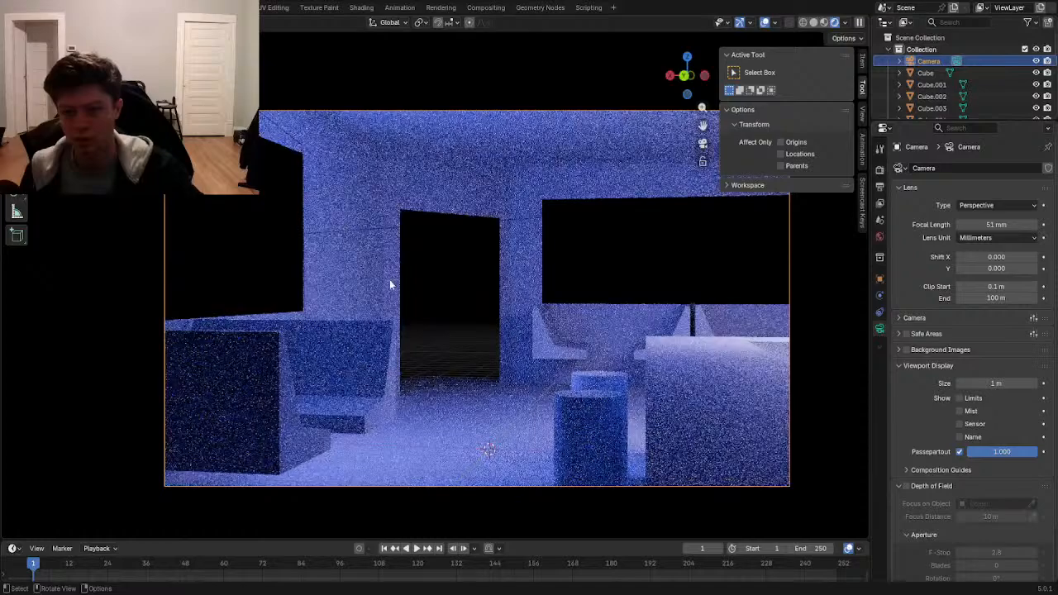
- View the room from outside in wireframe shading and open the wall mesh for editing
mouse_move(510, 328)
middle_down()
mouse_move(487, 342)
mouse_move(453, 329)
mouse_move(513, 329)
middle_up()
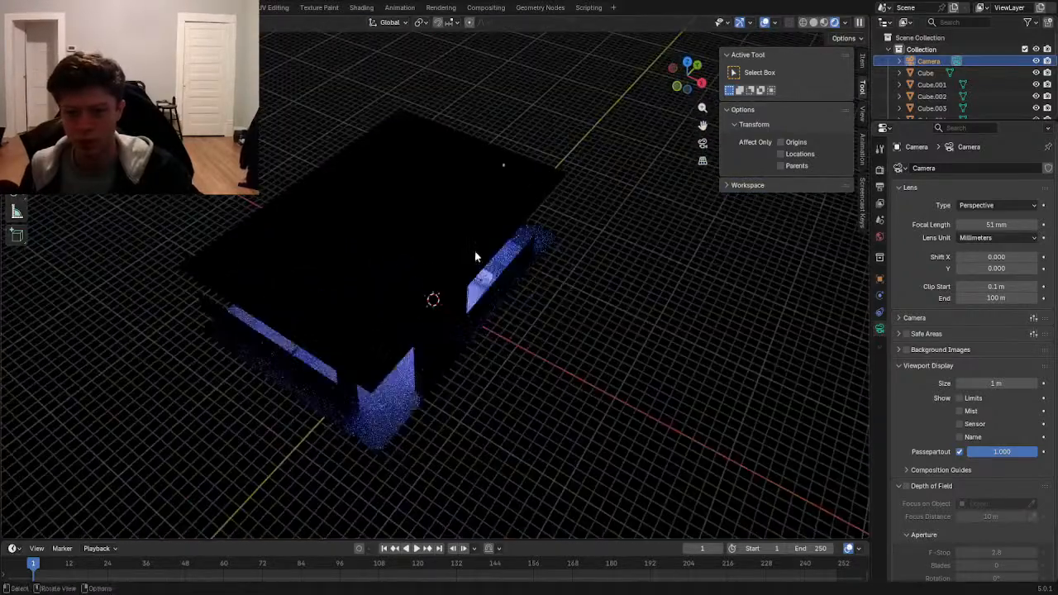
key(z)
click(427, 265)
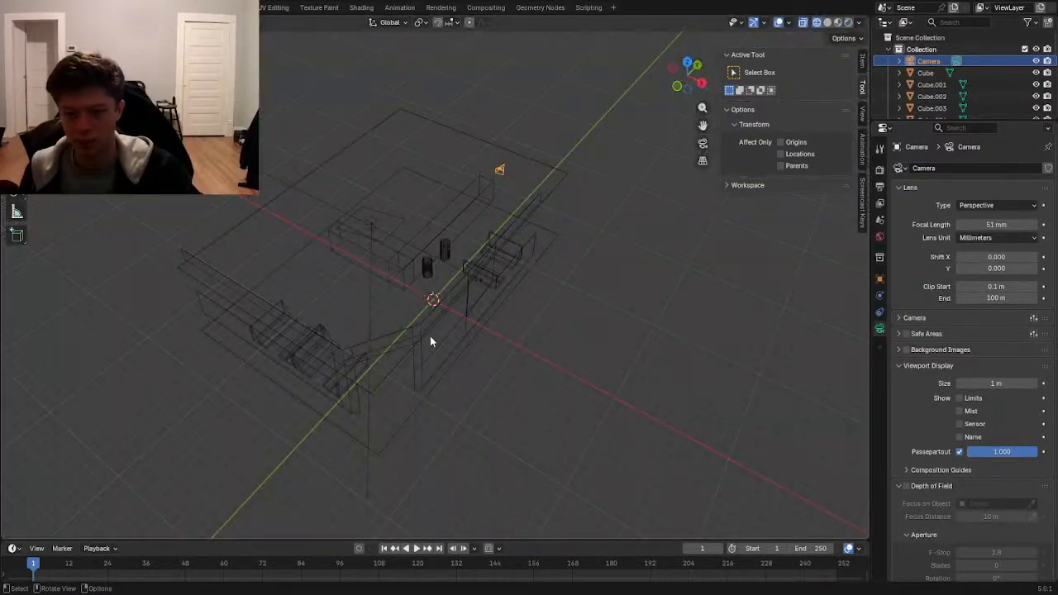
click(434, 367)
key(Tab)
mouse_move(434, 367)
middle_down()
mouse_move(488, 410)
mouse_move(453, 402)
mouse_move(473, 351)
middle_up()
- Circle-select the vertices at one end of the angled doorway wall and try moving them, including along X
key(c)
click(474, 351)
right_click(474, 350)
key(g)
key(x)
right_click(488, 371)
key(g)
click(496, 364)
- Add the other end of the angled doorway wall to the selection and try rotating it about Z
key(c)
drag(415, 382, 403, 380)
right_click(402, 380)
middle_drag(402, 380, 548, 355)
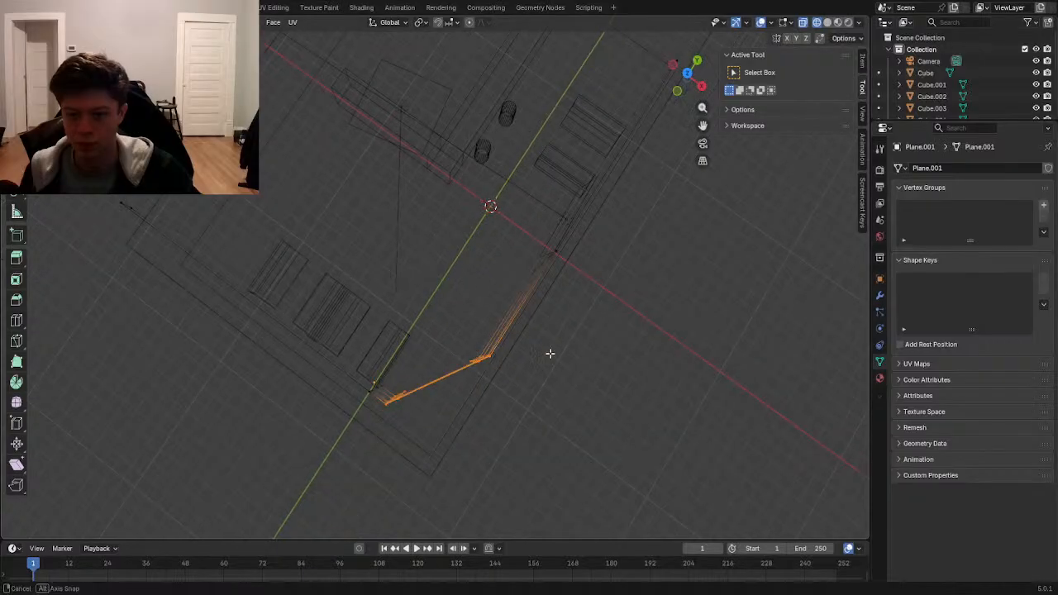
key(r)
key(z)
click(531, 376)
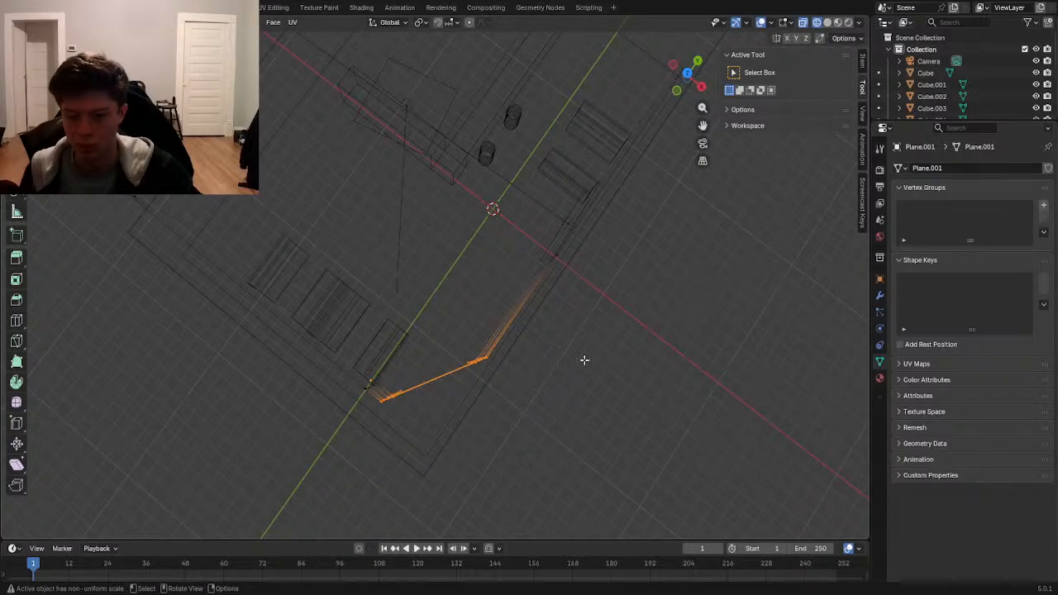
- Try scaling the angled doorway wall along global X and along global Y
key(s)
key(x)
right_click(536, 370)
right_click(536, 370)
key(s)
key(y)
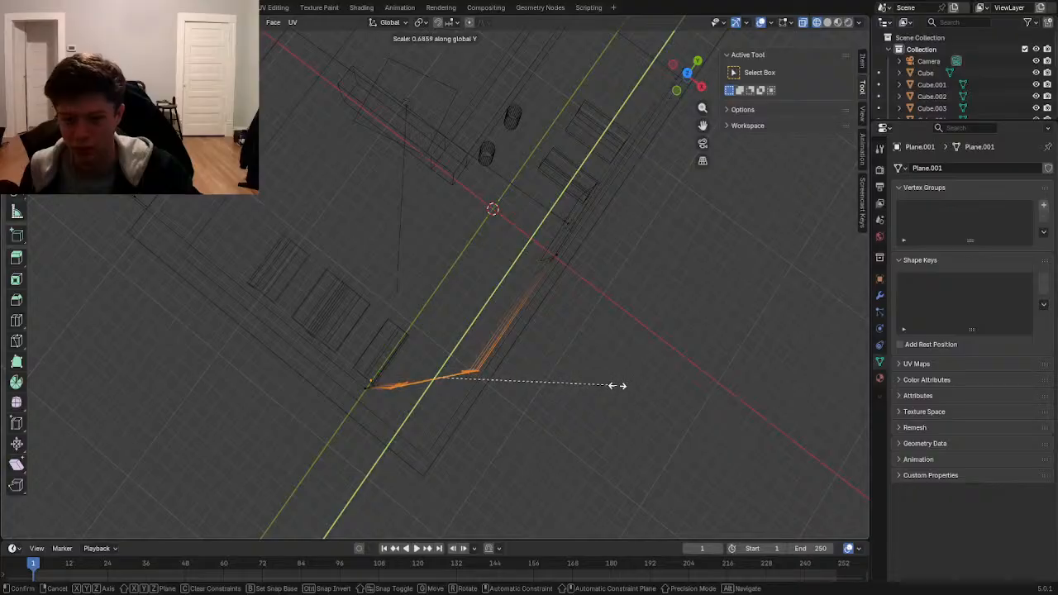
right_click(532, 397)
middle_drag(531, 396, 484, 419)
- Return to the rendered camera view and select all vertices of the doorway's left jamb with circle select
key(KP_0)
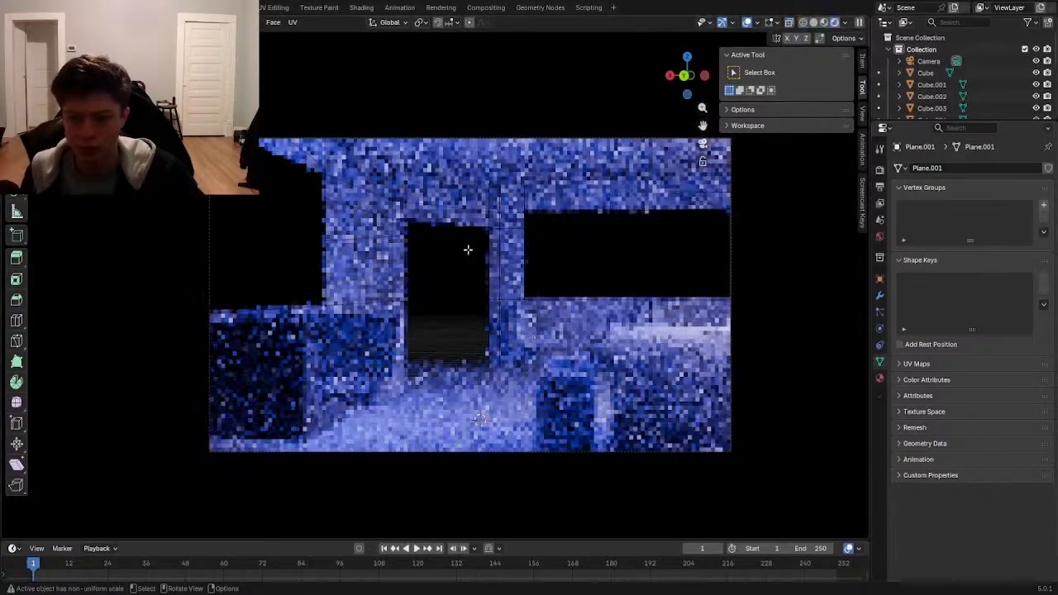
click(402, 219)
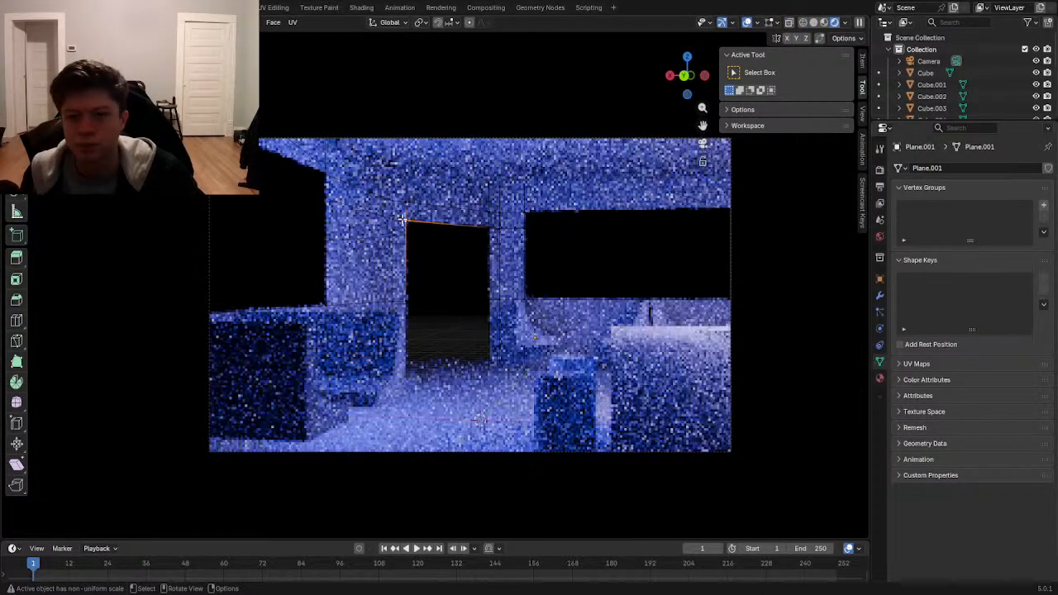
key(c)
drag(399, 381, 385, 257)
right_click(386, 260)
- Move the doorway's left jamb along global X and about -3.36 m along global Y
key(g)
key(x)
click(446, 312)
key(g)
key(y)
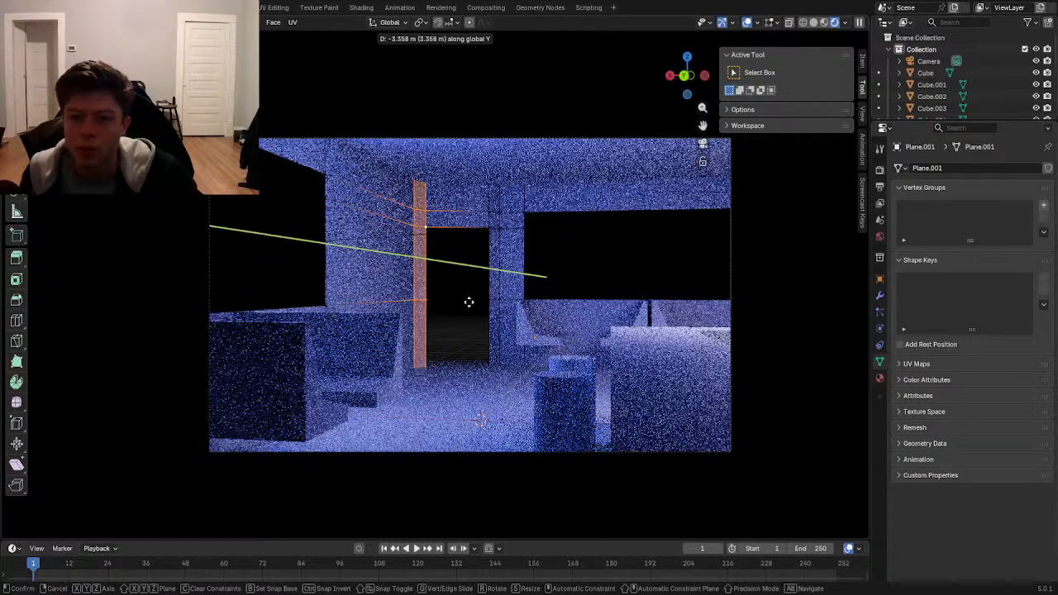
click(468, 302)
key(Tab)
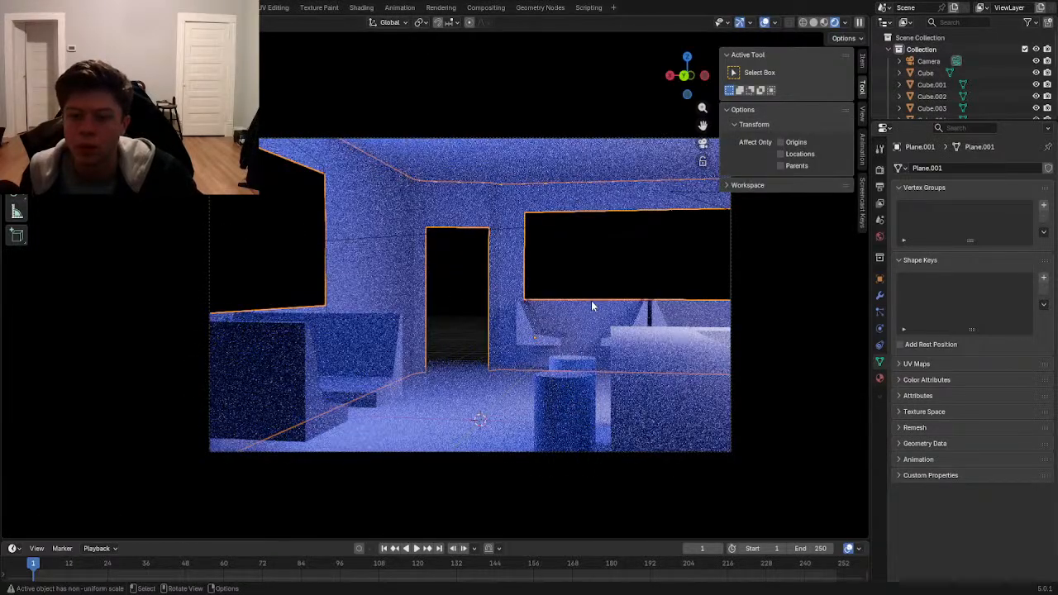
- Undo both moves of the doorway's left jamb
key(ctrl+z)
key(ctrl+z)
key(Tab)
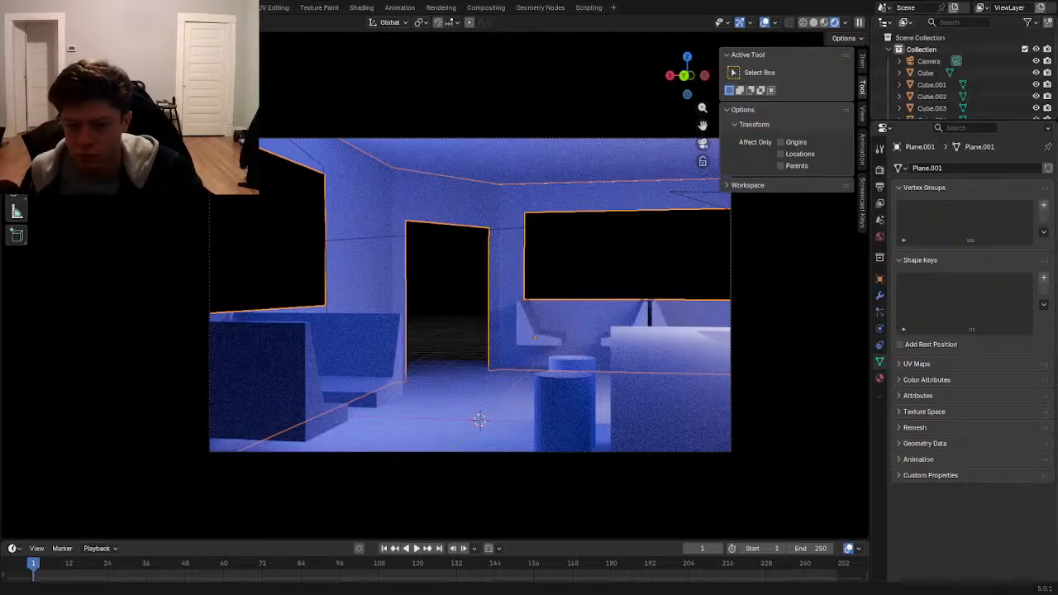
- Narrow the doorway by sliding its left jamb along global Y in the wall mesh
click(564, 268)
click(489, 278)
key(Tab)
scroll(438, 275, up, 1)
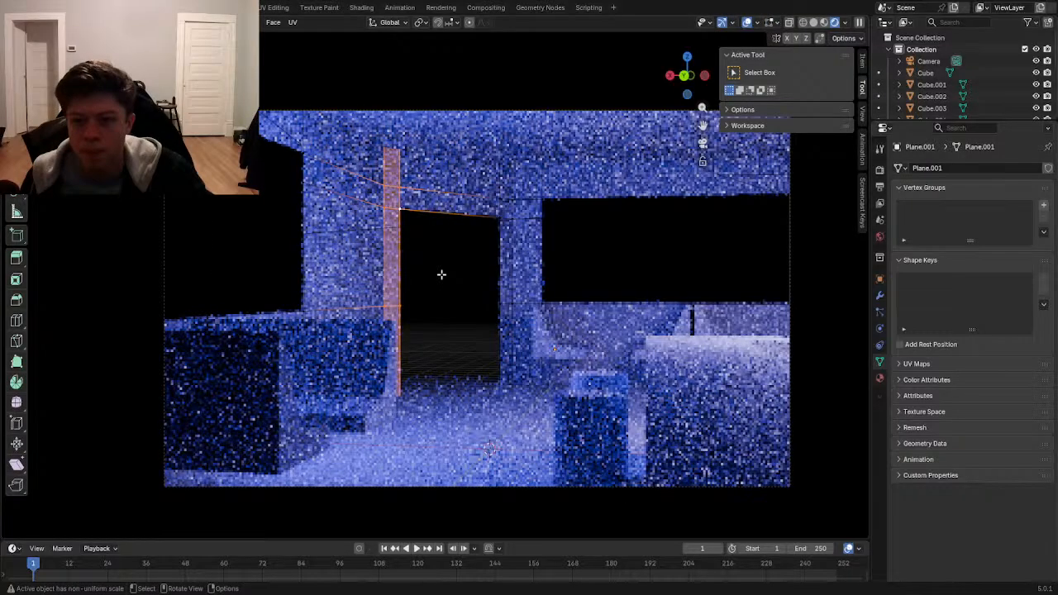
key(g)
key(x)
key(y)
click(584, 258)
key(Tab)
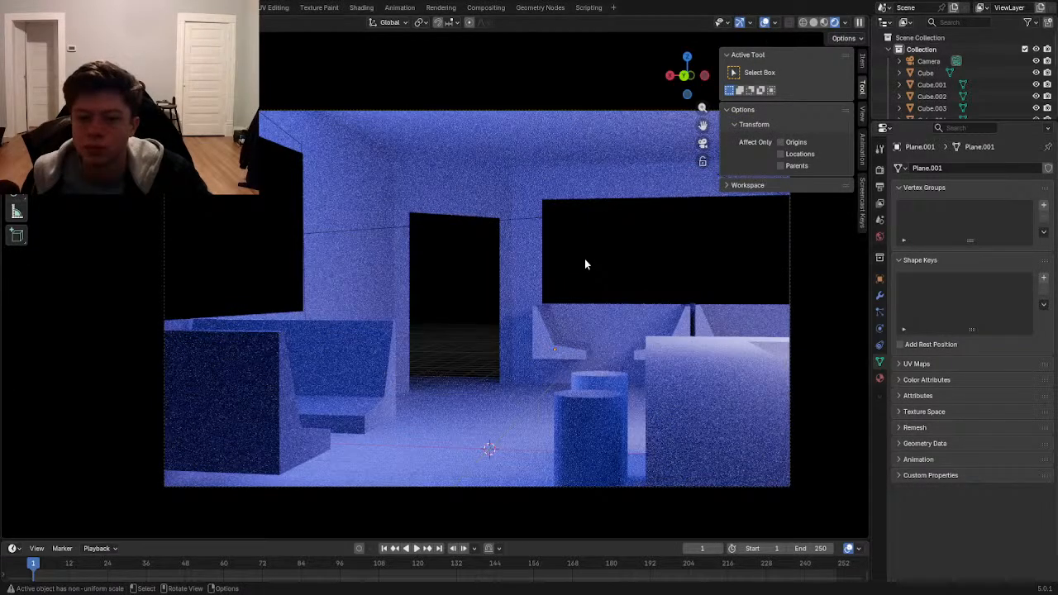
- Leave the wall mesh's face editing without changes and save the scene file Cafe.blend
key(Tab)
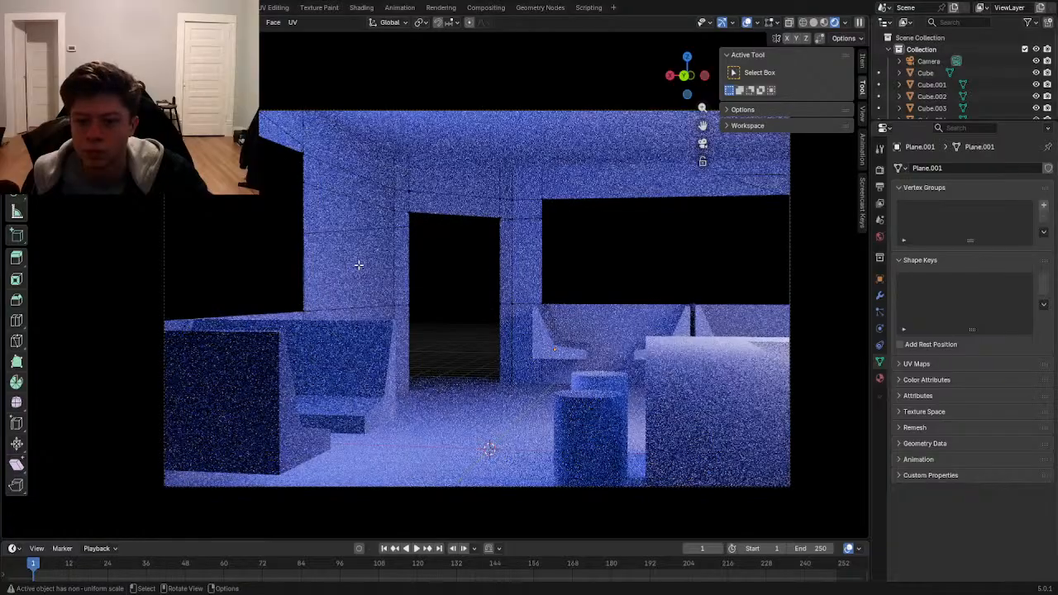
key(3)
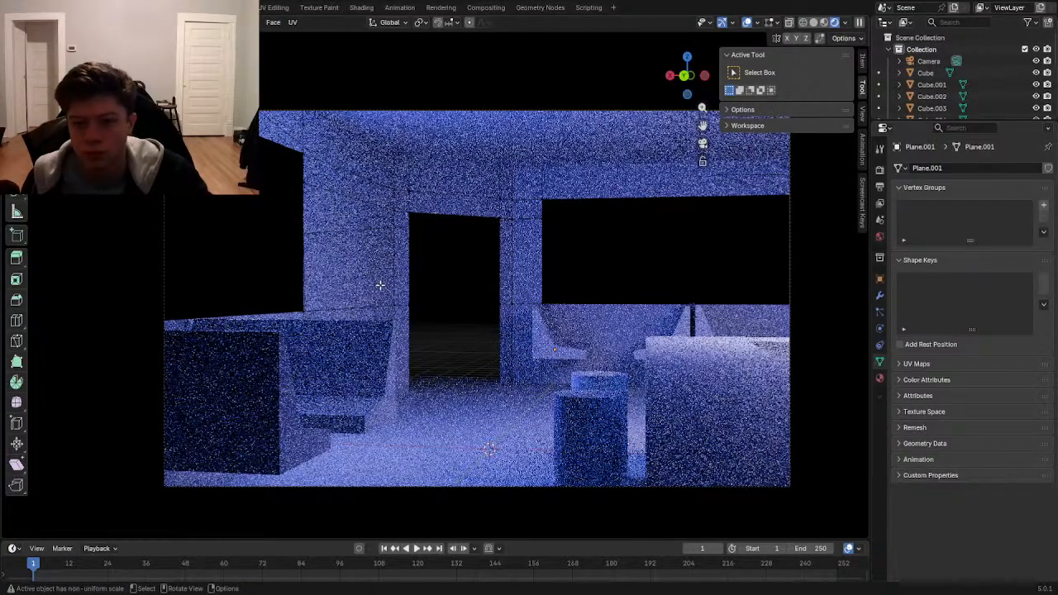
key(Tab)
key(ctrl+s)
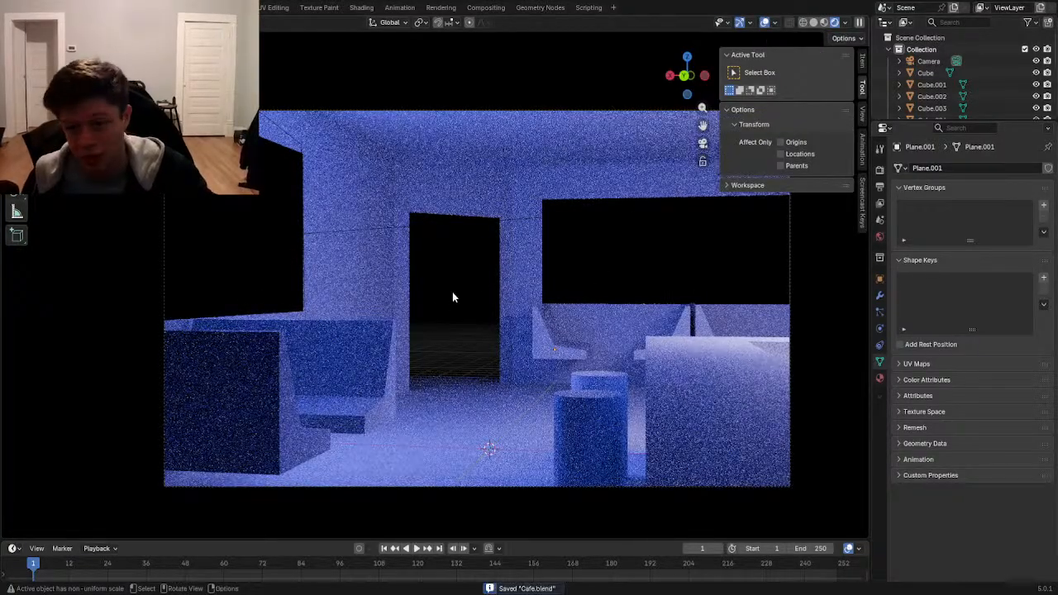
- Add a UV sphere to the room and slide it away from the 3D cursor along global X
scroll(529, 258, up, 2)
key(shift+a)
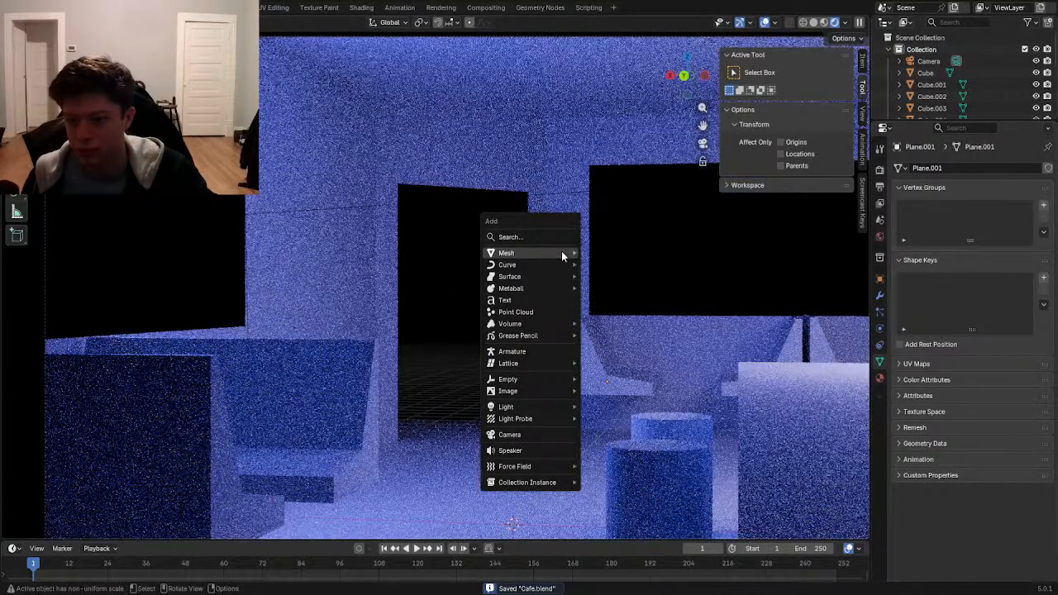
mouse_move(561, 252)
click(598, 288)
key(g)
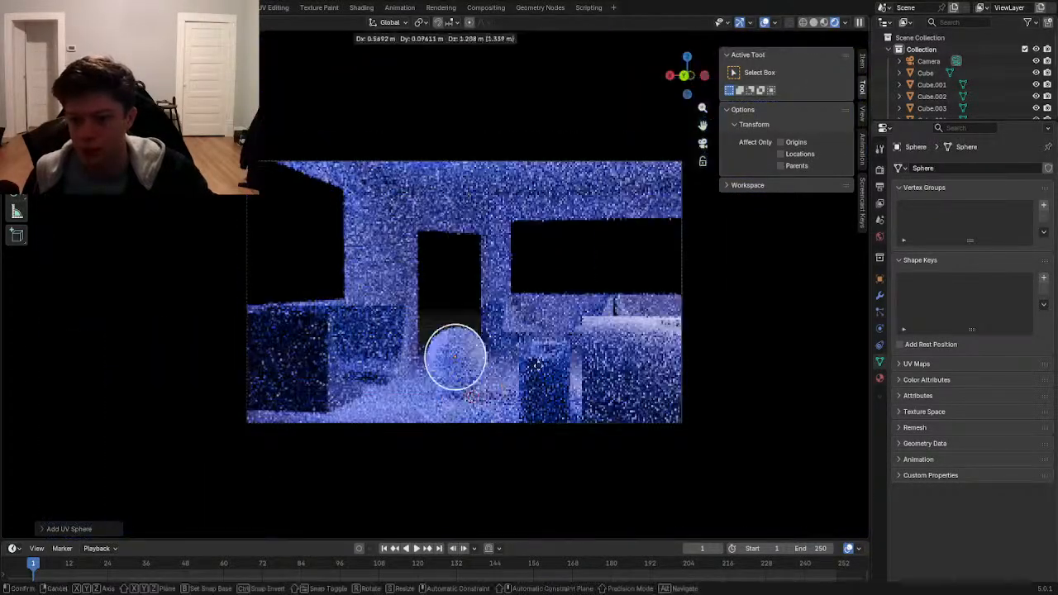
key(x)
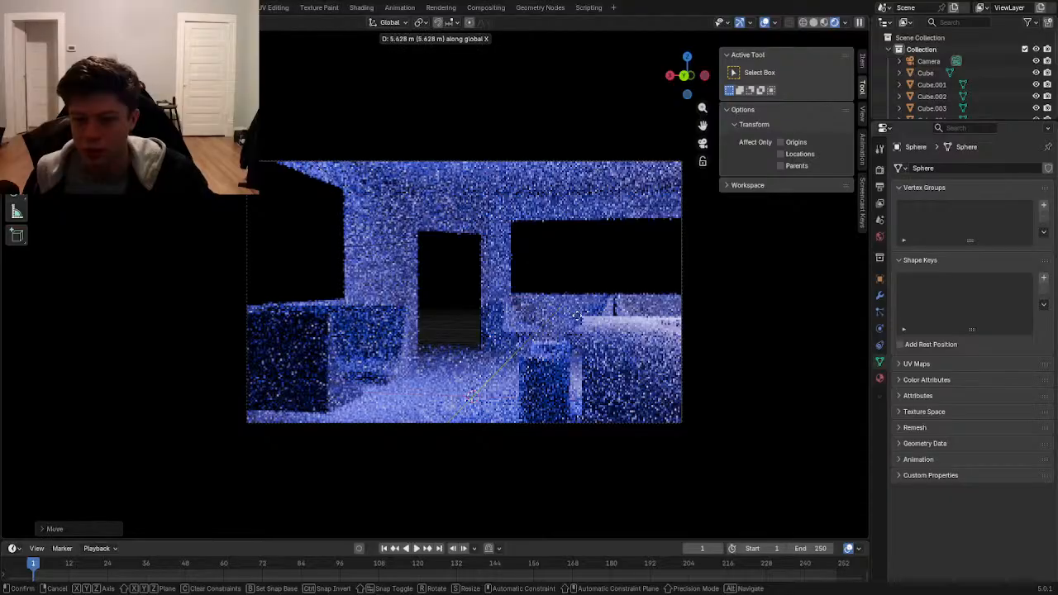
key(y)
key(x)
click(496, 353)
- Move the small sphere alternately along global Y and X towards the doorway
key(g)
key(y)
click(520, 303)
key(g)
key(x)
click(493, 286)
key(g)
key(y)
click(523, 299)
key(g)
key(x)
click(479, 286)
- Scale the sphere uniformly to about 20.25 and lower it along global Z to about -10 m
key(s)
click(147, 333)
key(s)
click(308, 307)
key(g)
key(z)
click(447, 373)
key(g)
key(z)
click(358, 331)
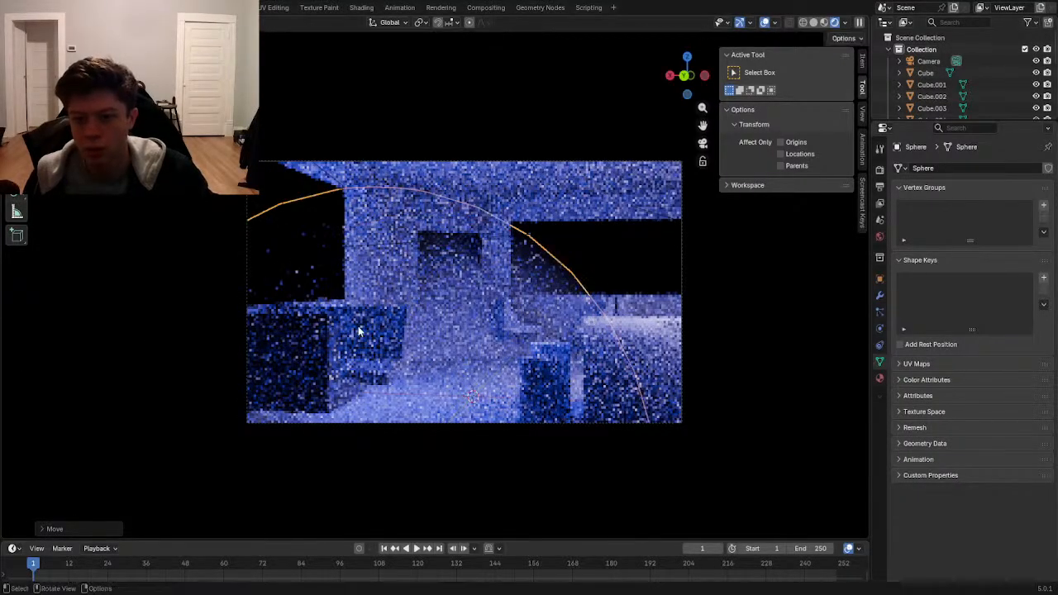
- Push the enlarged sphere out behind the doorway along global Y and shift it to about 23 m in X
key(g)
key(y)
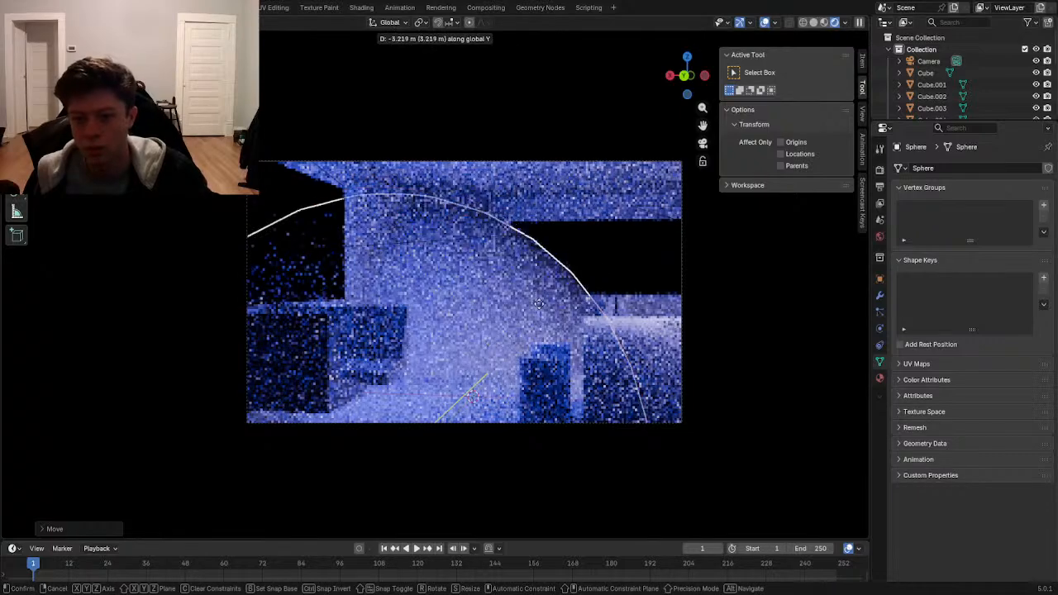
click(618, 260)
key(g)
key(x)
click(531, 258)
key(g)
key(y)
click(543, 296)
click(546, 270)
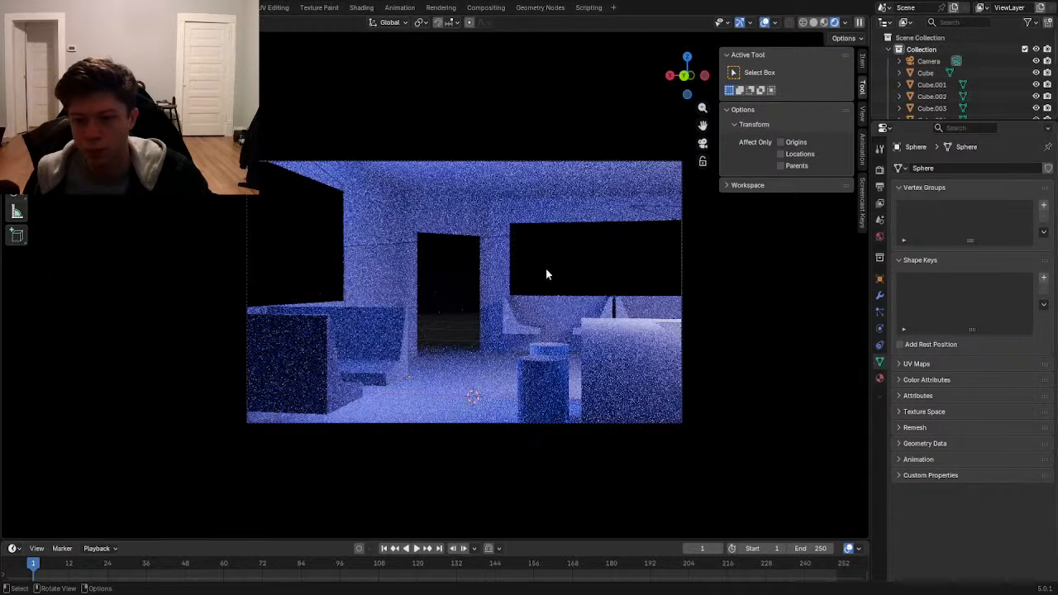
- Give the sphere behind the doorway a new material with an emission strength of 1.3
click(458, 255)
scroll(460, 329, up, 2)
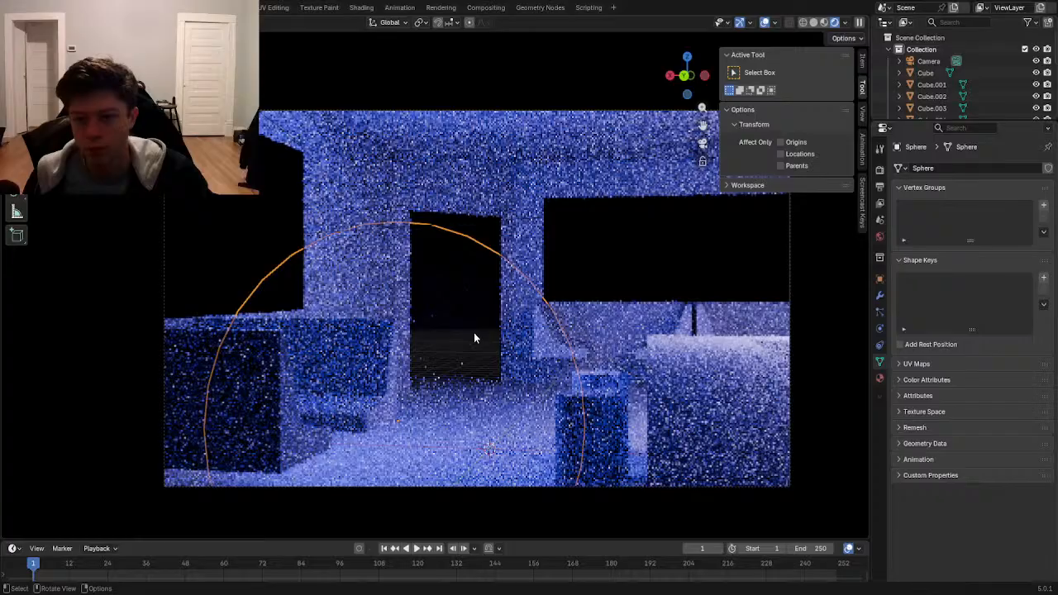
click(879, 378)
click(985, 219)
click(907, 467)
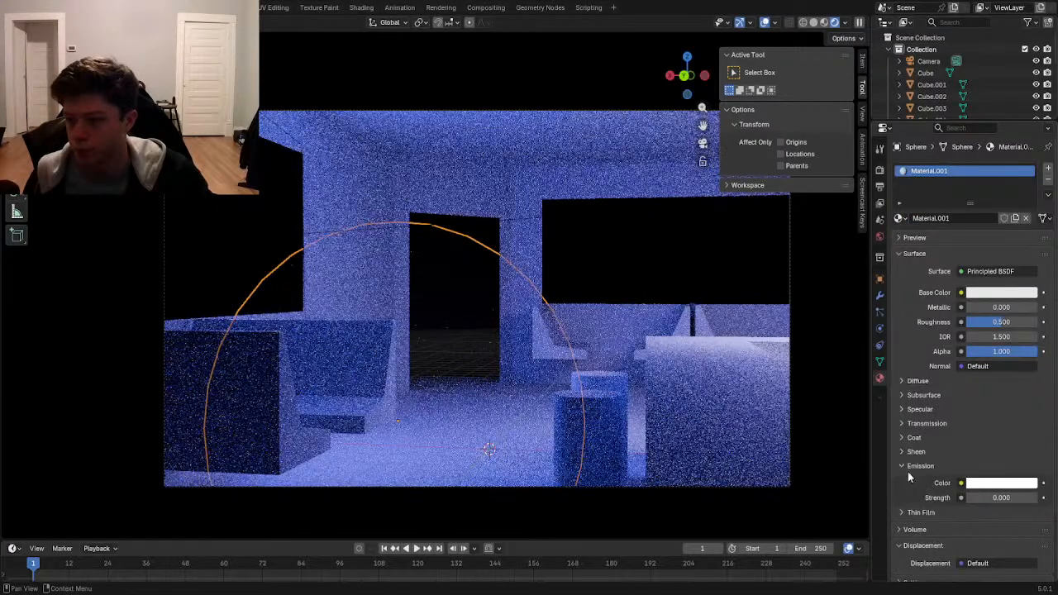
drag(985, 499, 1033, 505)
click(1033, 500)
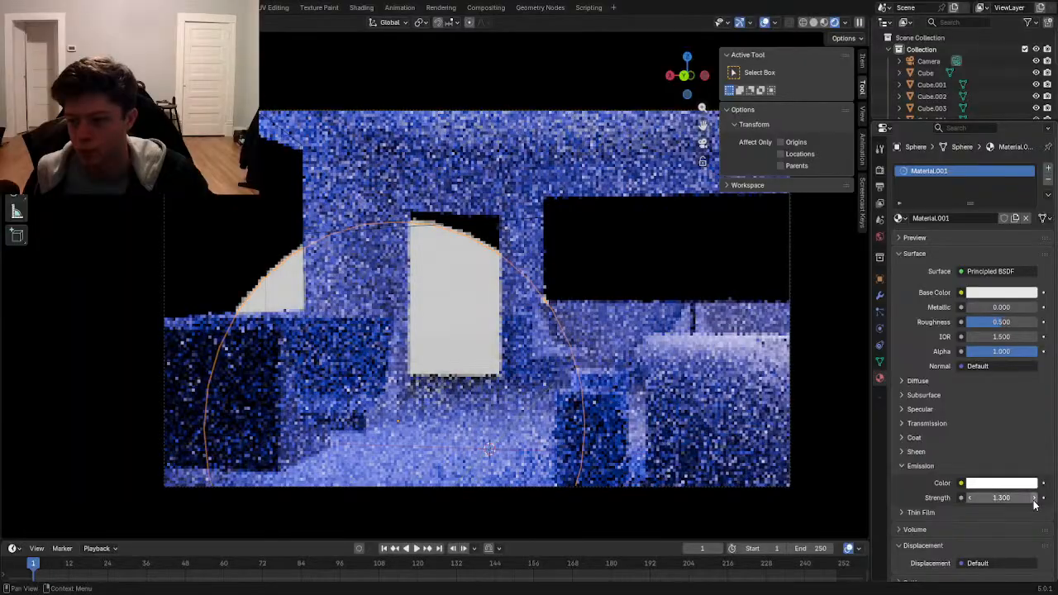
key(g)
key(x)
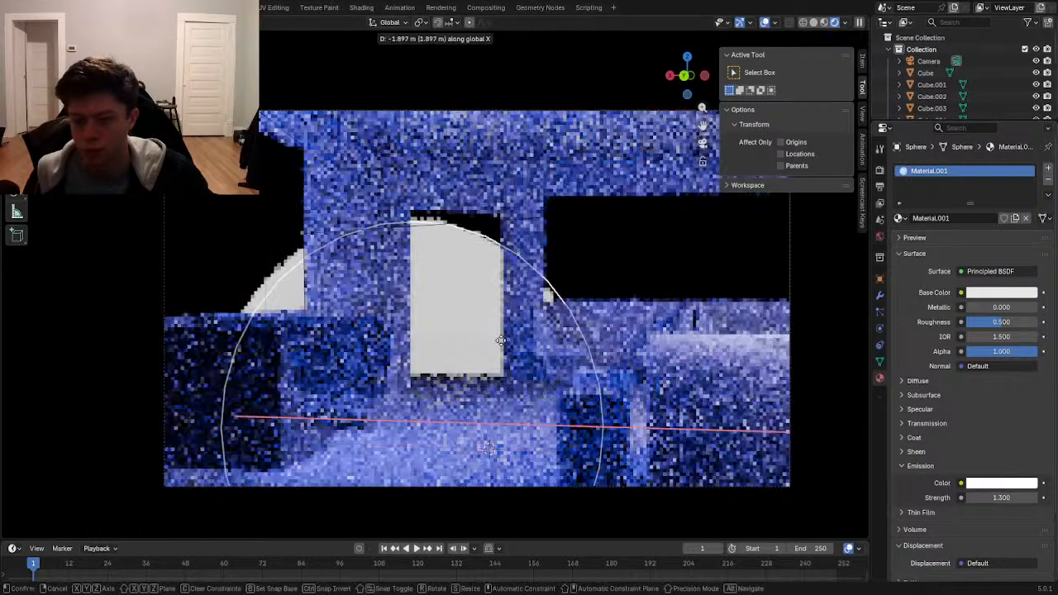
right_click(581, 296)
- Move the glowing sphere about -18 m along global Y and show its transform values
key(g)
key(x)
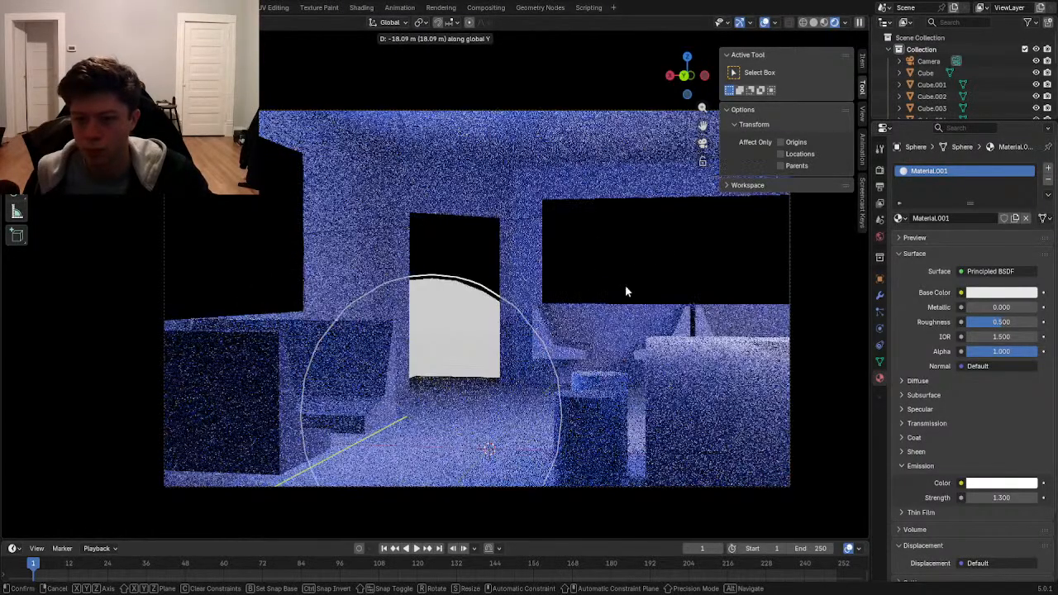
click(631, 280)
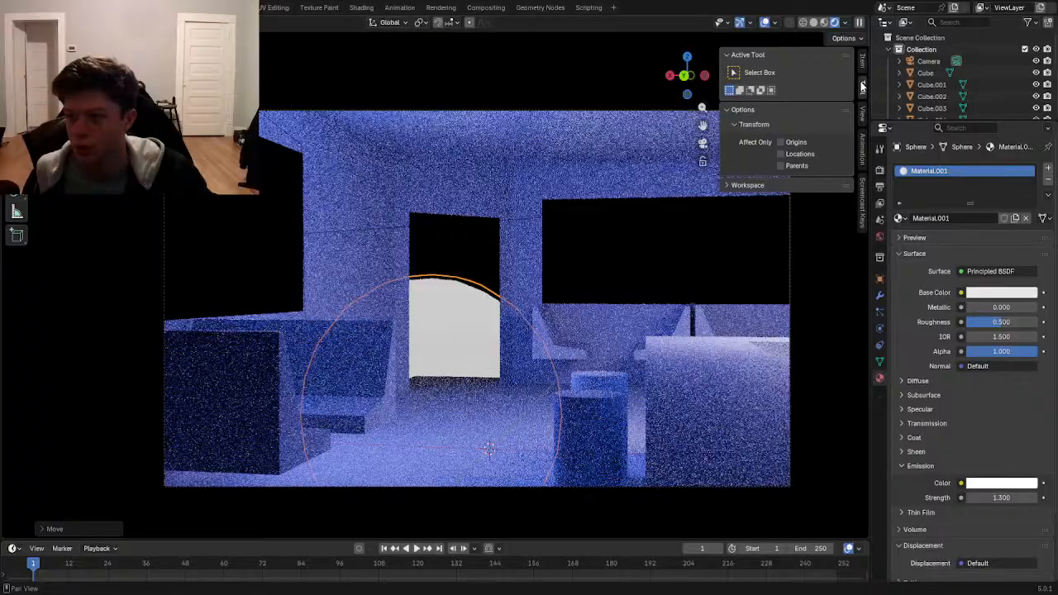
click(862, 62)
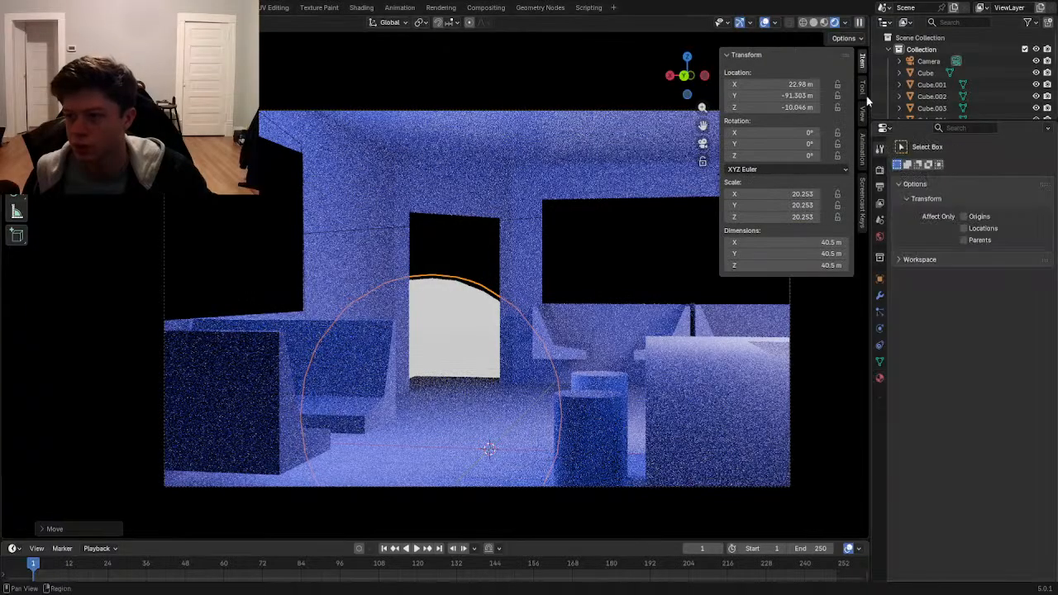
- Look through the Cycles render settings, including sampling, advanced, film, motion blur and performance options
click(880, 168)
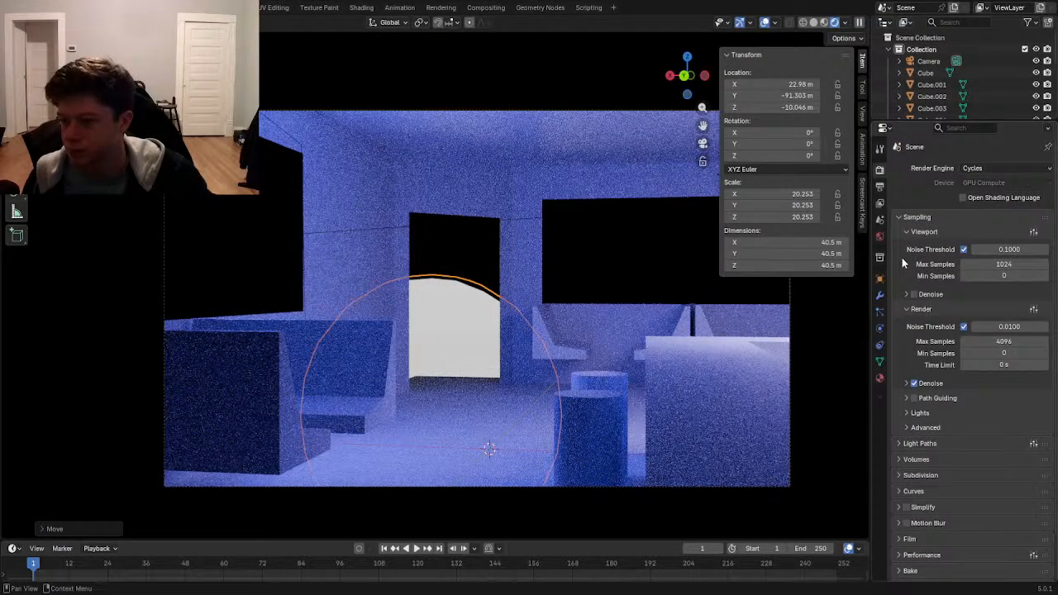
scroll(926, 358, down, 2)
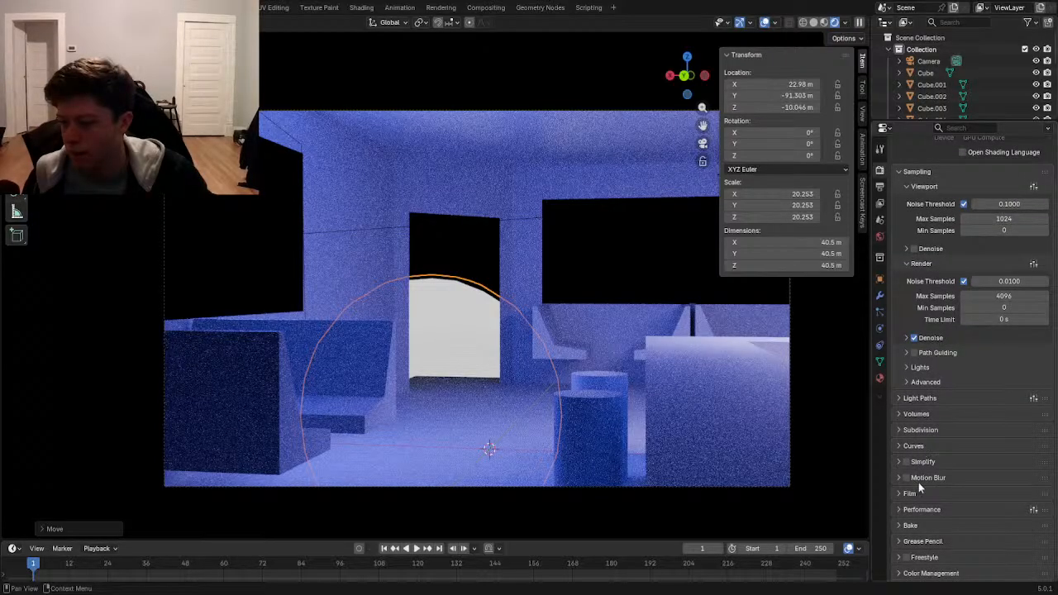
click(917, 504)
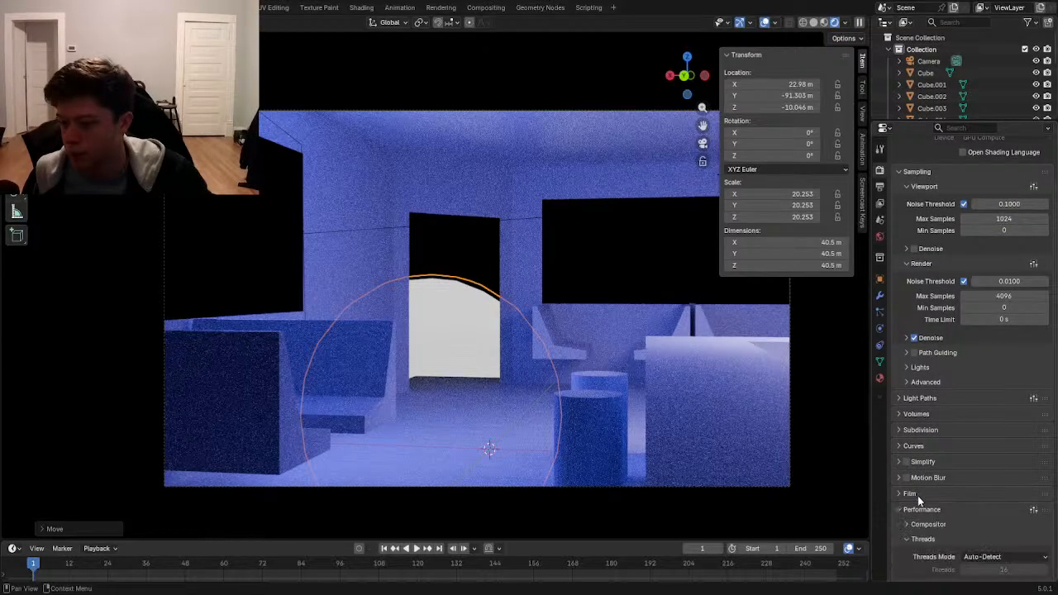
scroll(918, 503, down, 6)
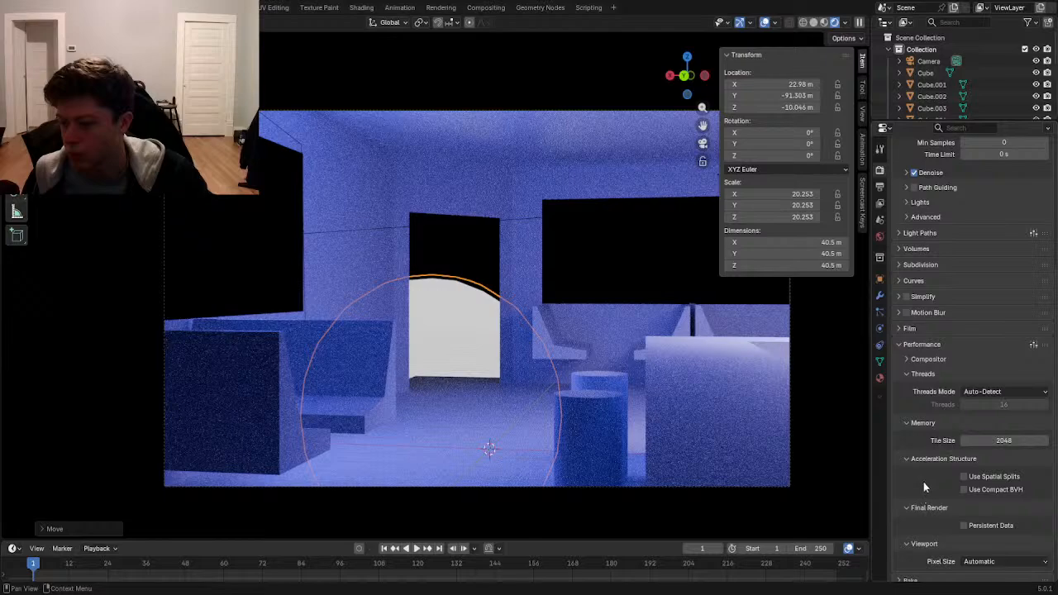
scroll(924, 485, down, 2)
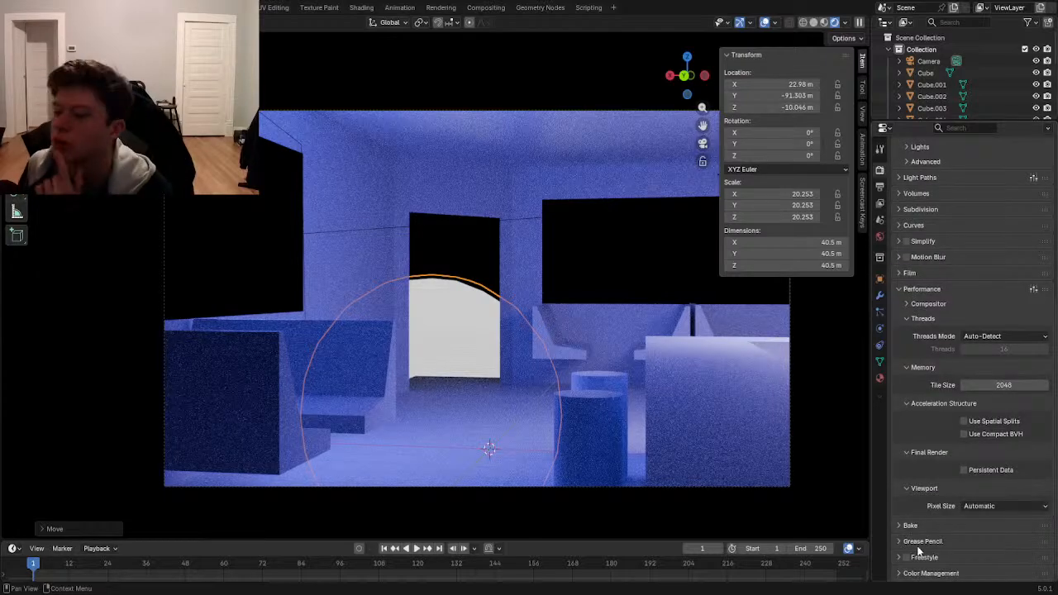
click(927, 274)
click(926, 270)
click(930, 256)
click(931, 256)
scroll(931, 241, up, 1)
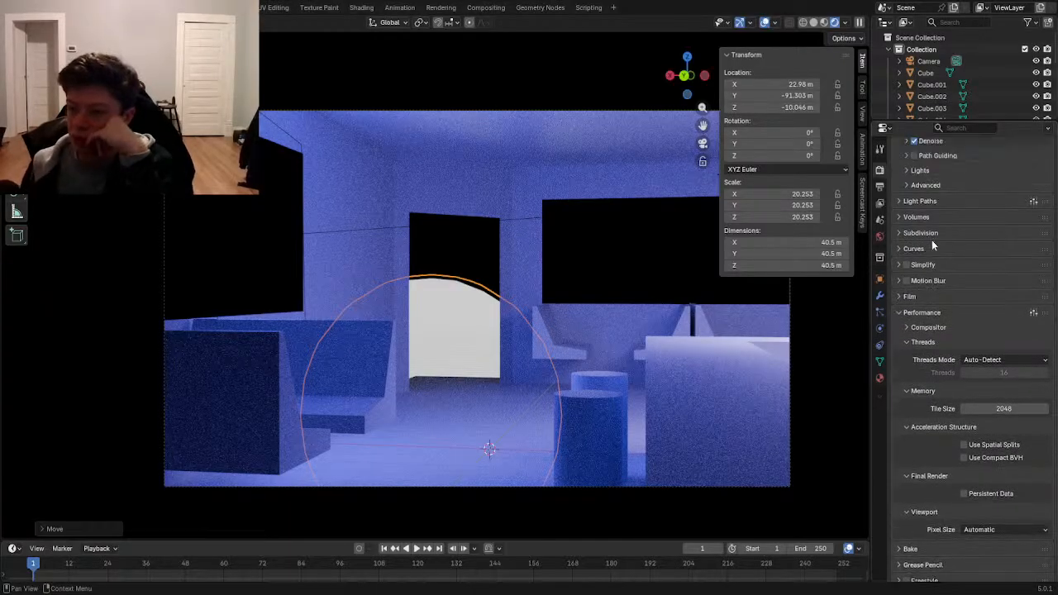
scroll(931, 243, up, 2)
scroll(928, 247, up, 2)
click(921, 264)
click(921, 266)
click(922, 279)
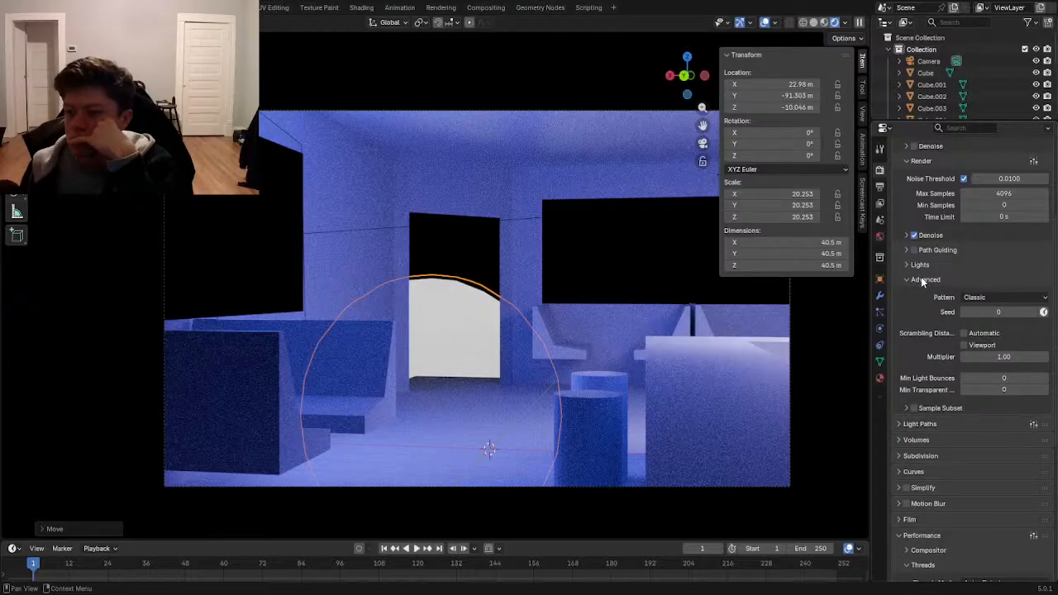
click(922, 279)
scroll(923, 283, up, 6)
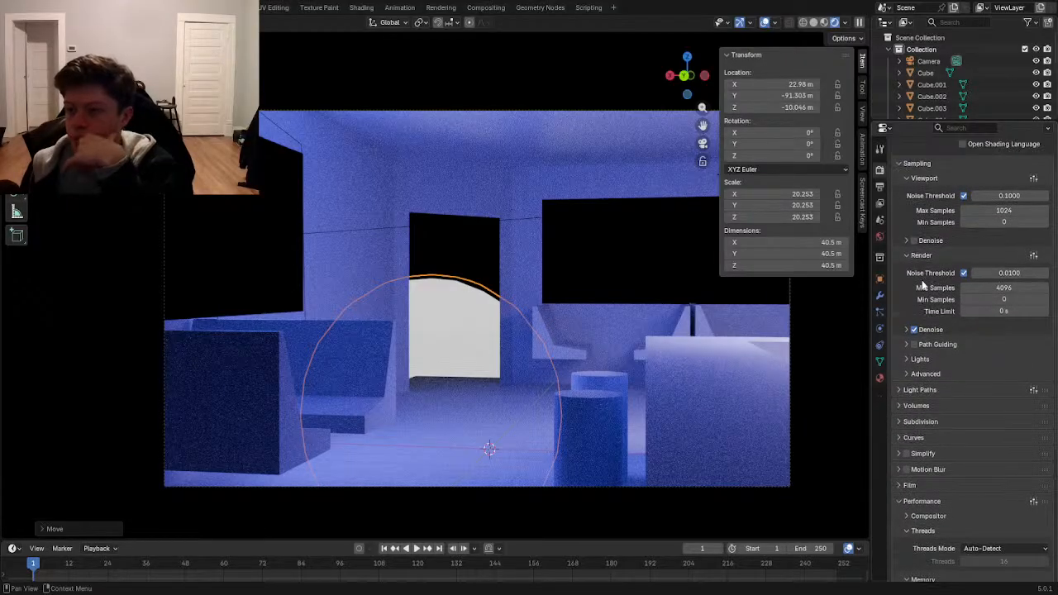
- Examine the output, view layer and scene settings, including units, gravity and simulation
click(879, 187)
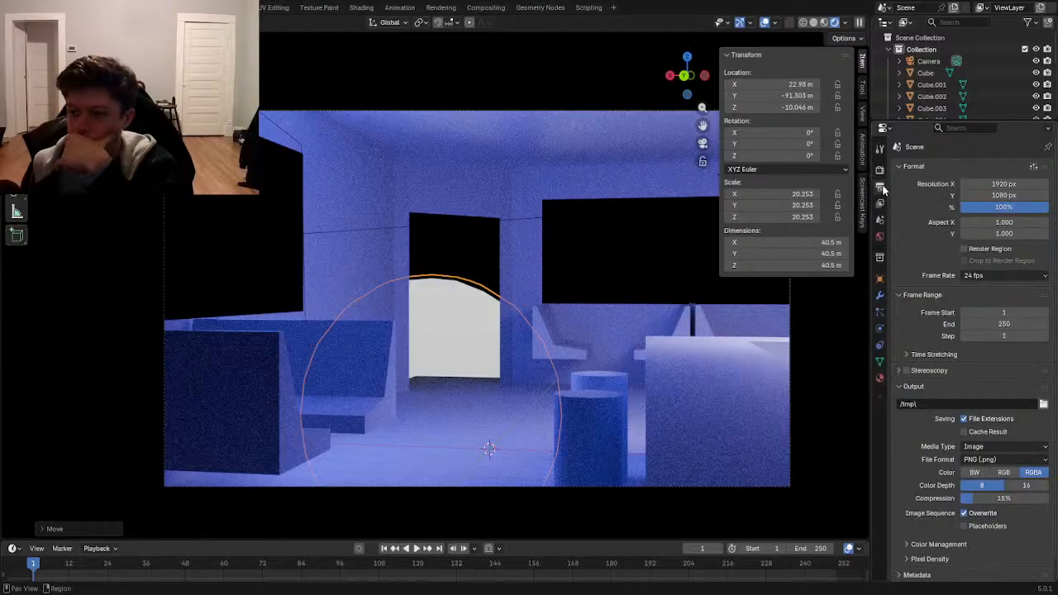
scroll(917, 280, down, 1)
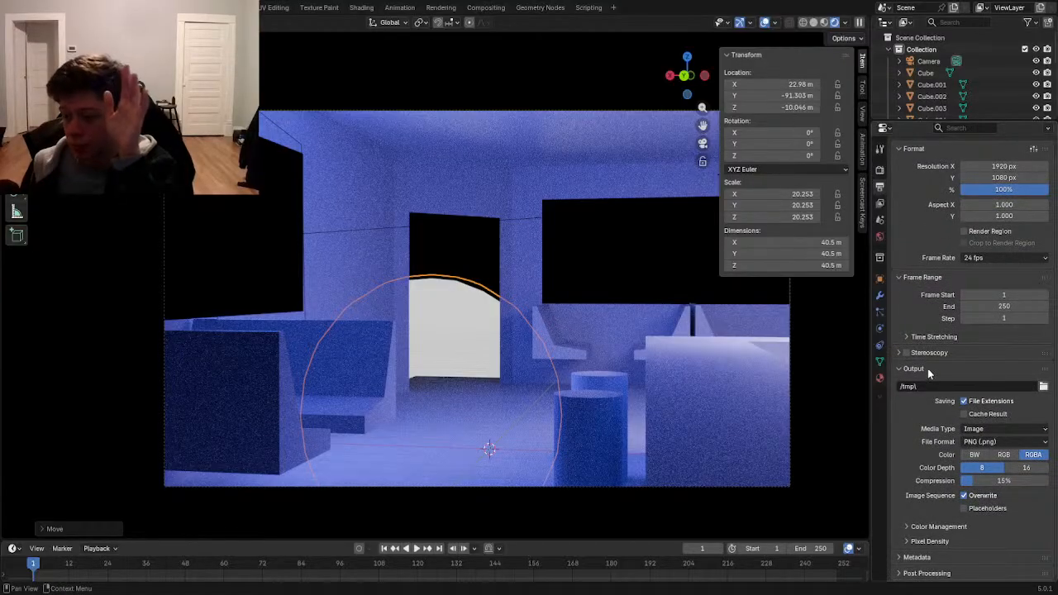
click(879, 205)
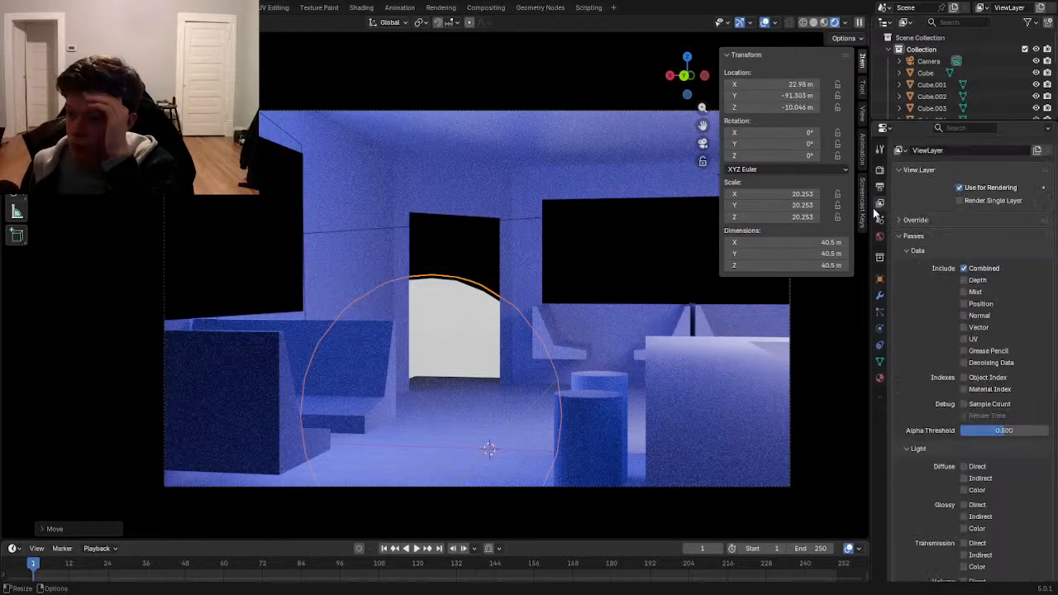
click(879, 220)
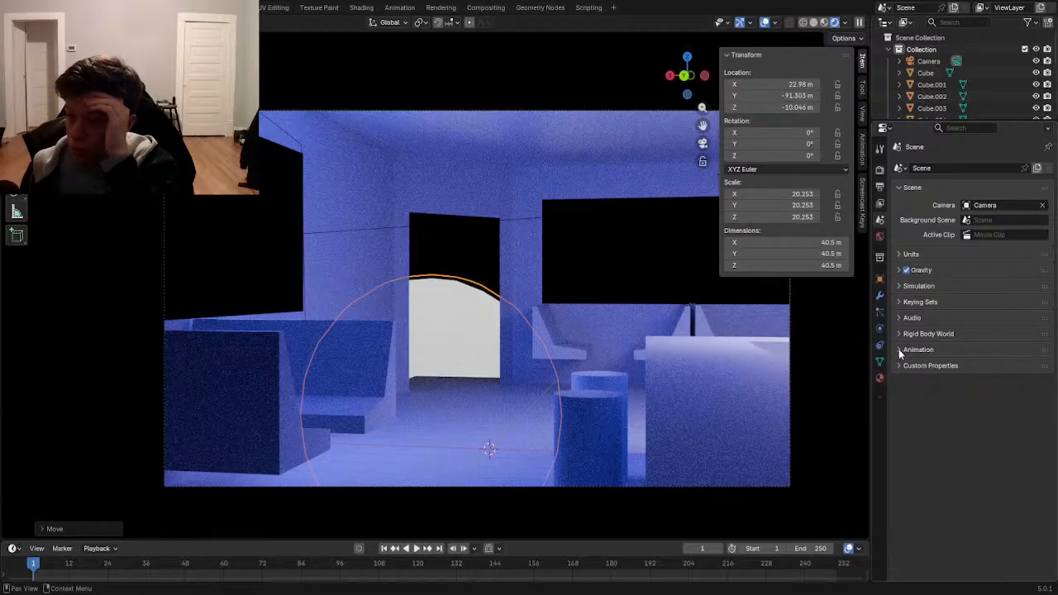
click(898, 286)
click(899, 287)
click(898, 286)
click(898, 286)
click(898, 274)
click(898, 274)
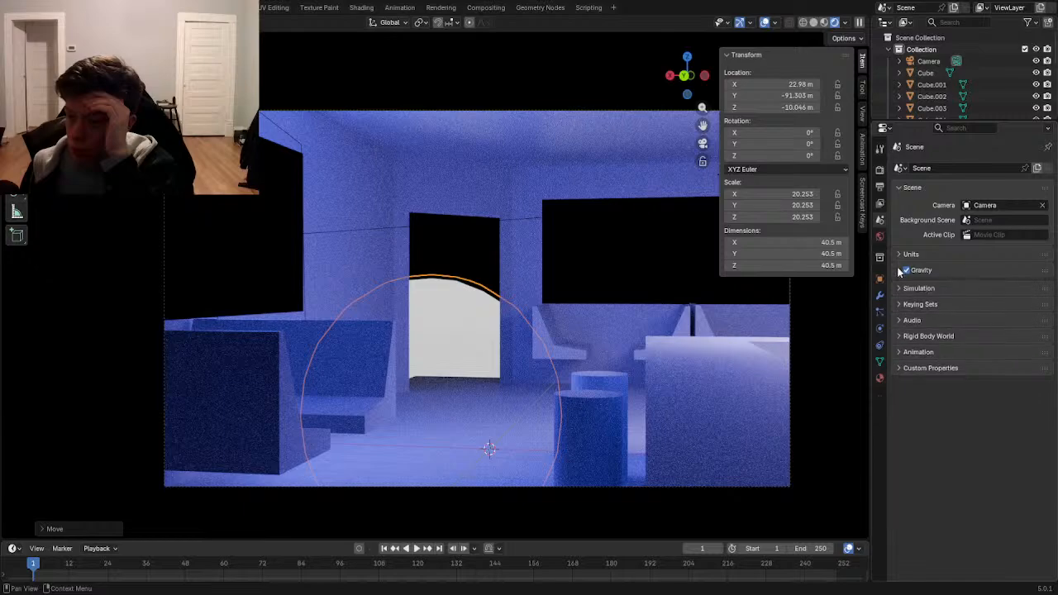
click(897, 255)
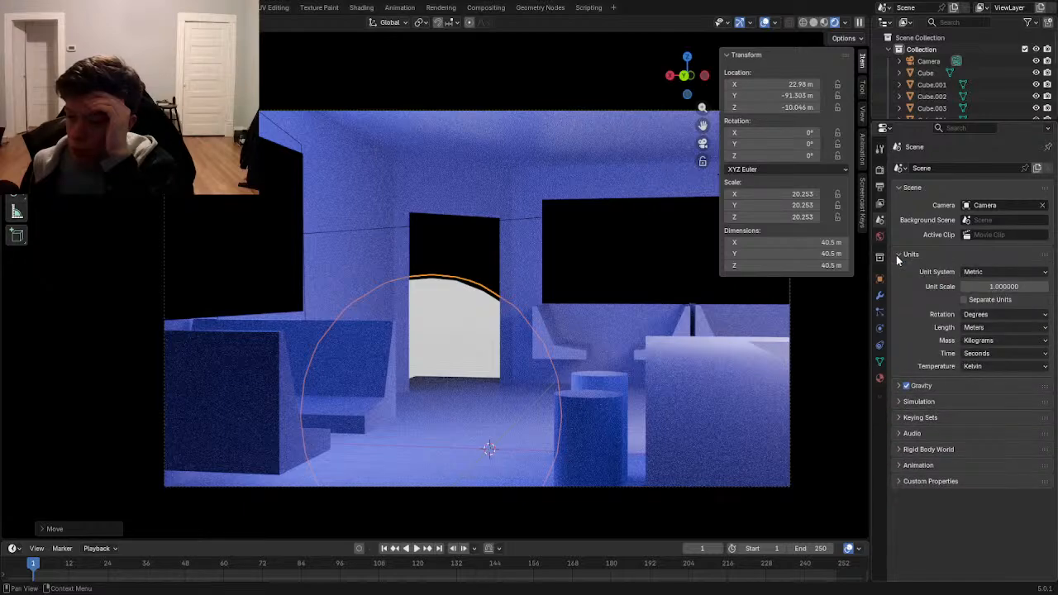
click(897, 254)
- Examine the world's volume, ray visibility, general and animation settings
click(879, 237)
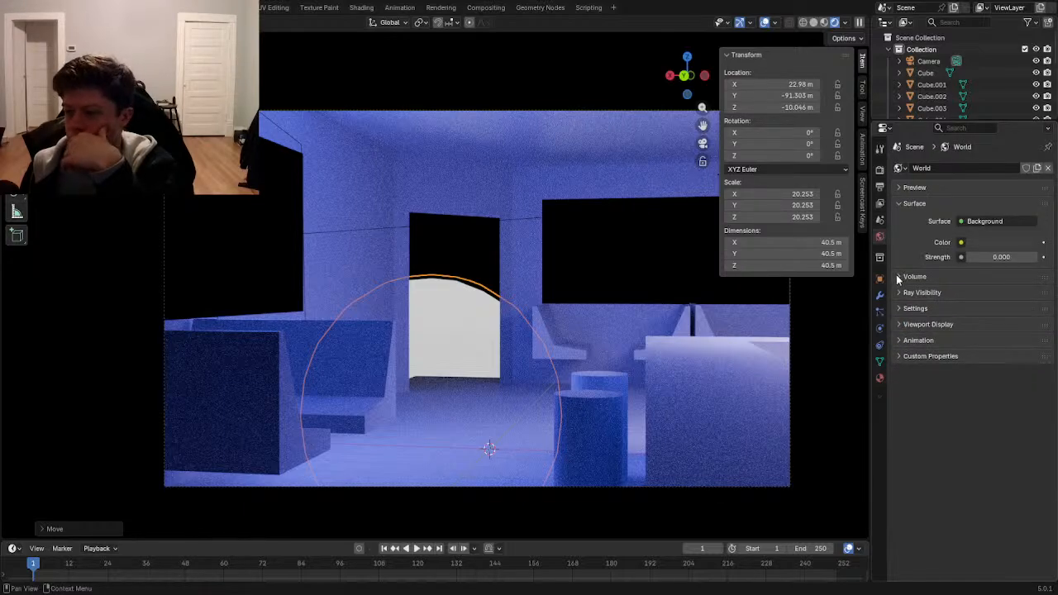
click(896, 275)
click(897, 276)
click(906, 294)
click(907, 295)
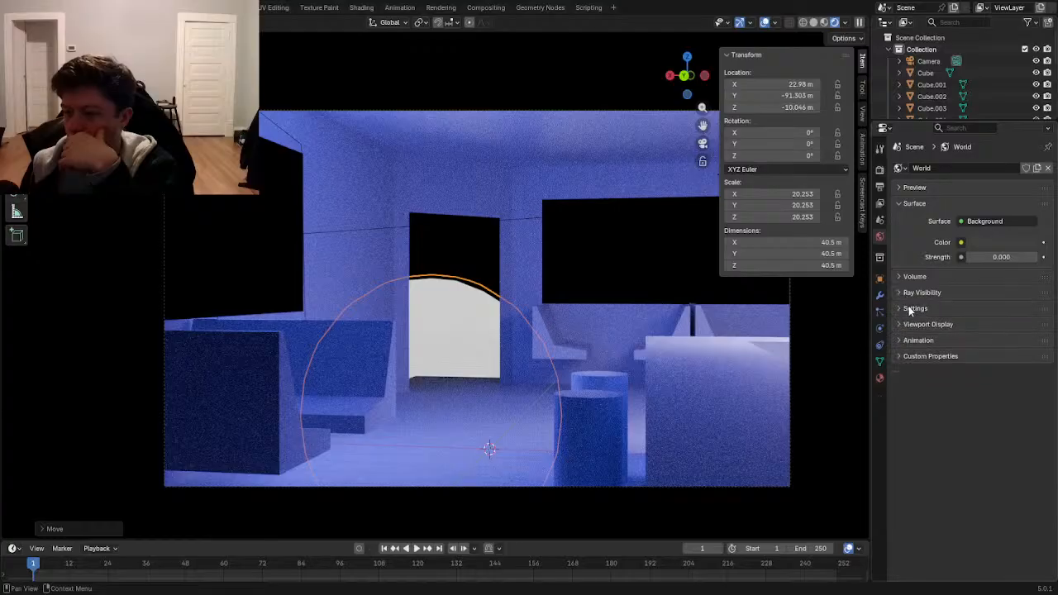
click(909, 309)
click(909, 310)
click(908, 314)
click(907, 314)
click(917, 338)
click(917, 339)
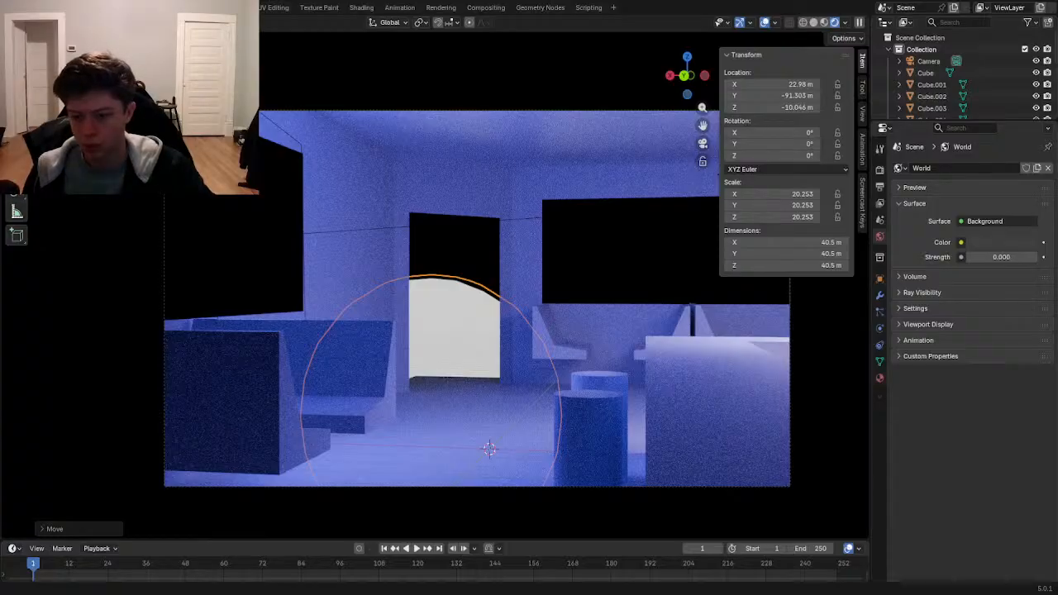
- Increase the camera's clip end distance and reselect the glowing sphere behind the doorway
click(794, 434)
click(879, 330)
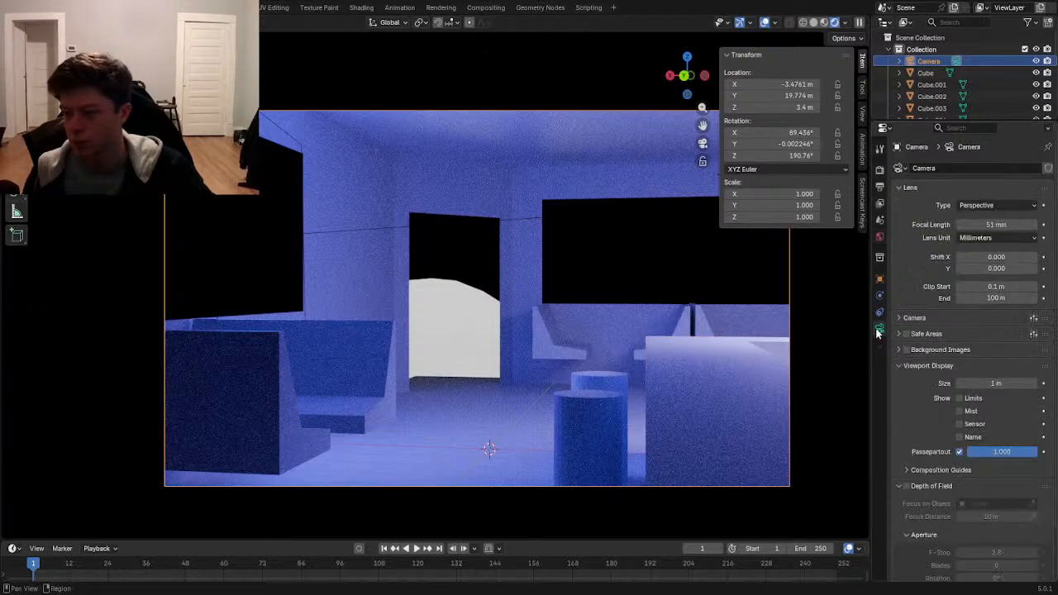
drag(982, 299, 1017, 298)
click(463, 359)
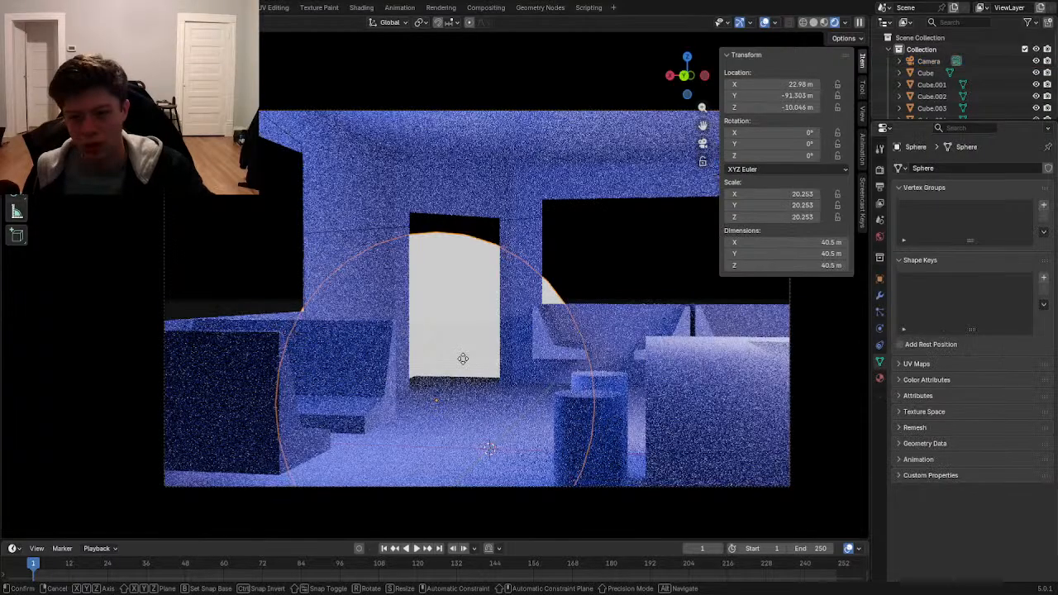
- Move the glowing sphere farther behind the room along the Y axis, to a Y location of about -341 m
key(g)
key(y)
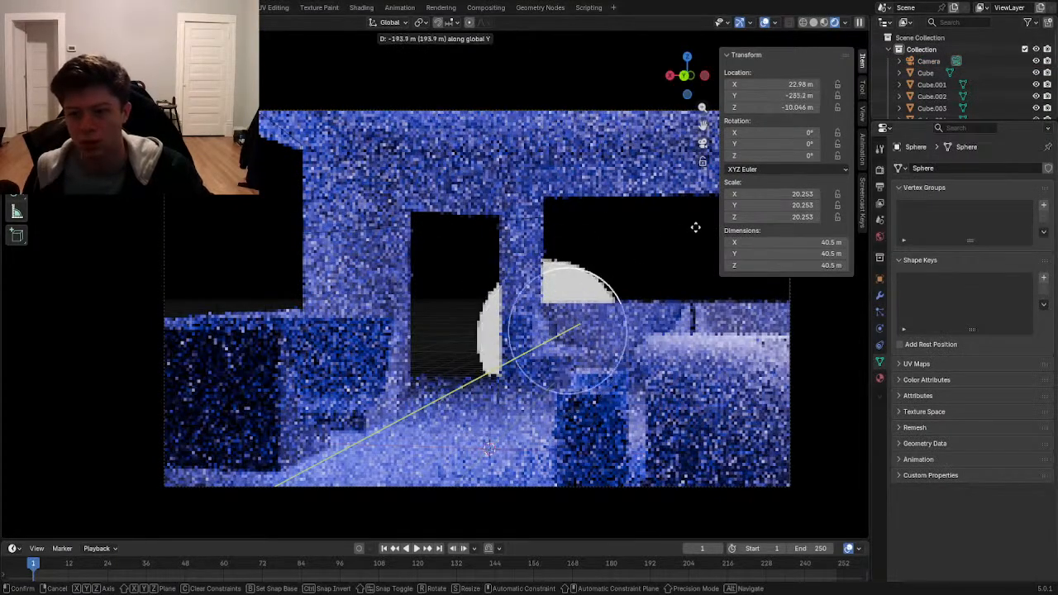
click(698, 240)
right_click(589, 278)
click(589, 278)
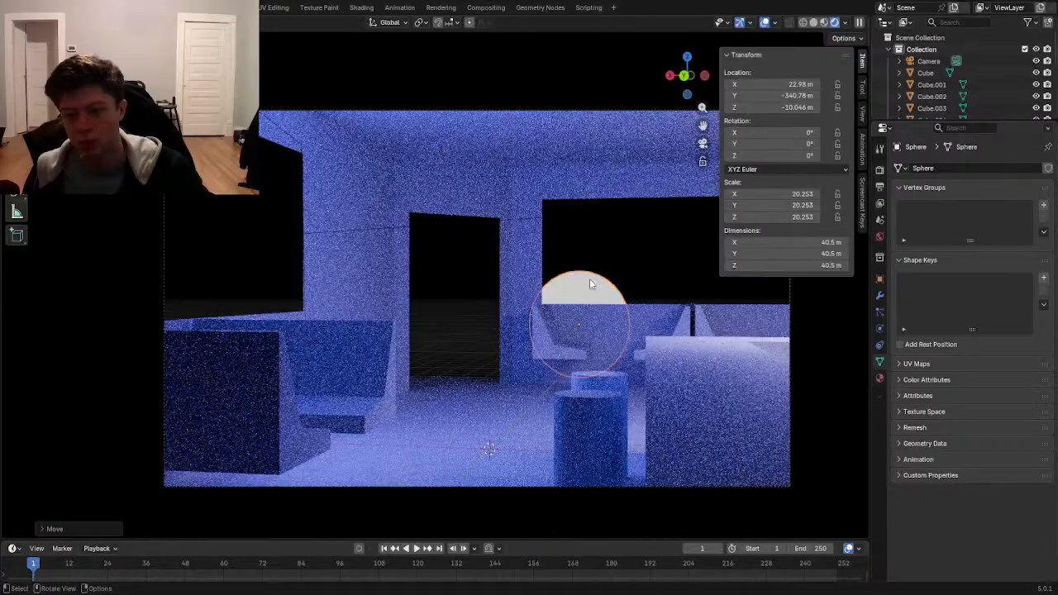
- Shift the sphere along the X axis toward the doorway and enlarge it to a scale of about 81
key(g)
key(x)
click(455, 289)
key(s)
click(630, 271)
- Lower the sphere to about Z -41.6 m and shift it along the X axis to about 104 m
key(g)
key(z)
click(661, 346)
key(g)
key(x)
click(628, 341)
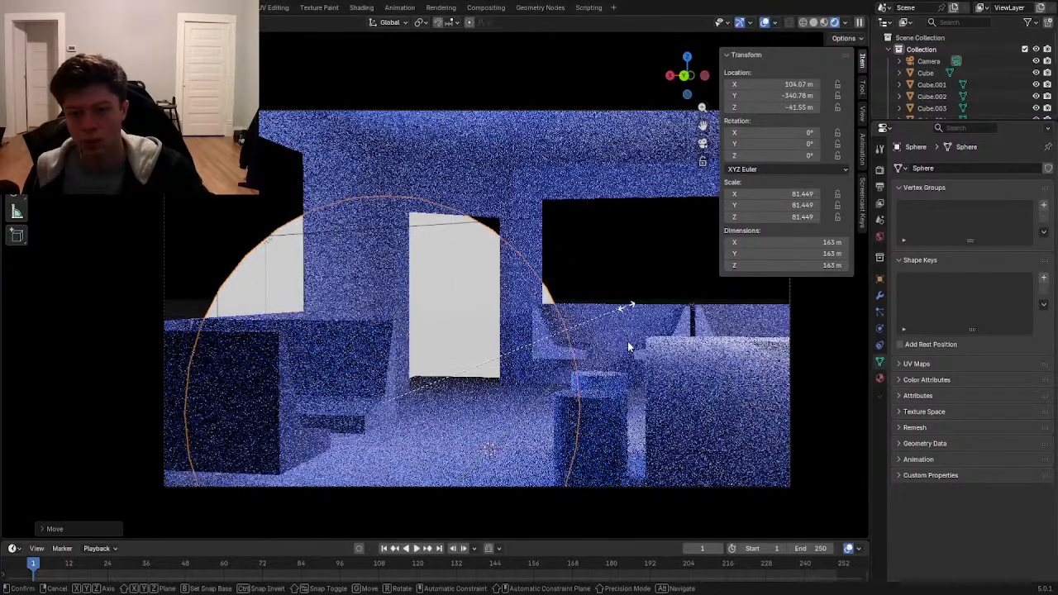
- Enlarge the sphere to a scale of about 98 and lower it to about Z -75.6 m
key(s)
click(651, 260)
key(g)
key(z)
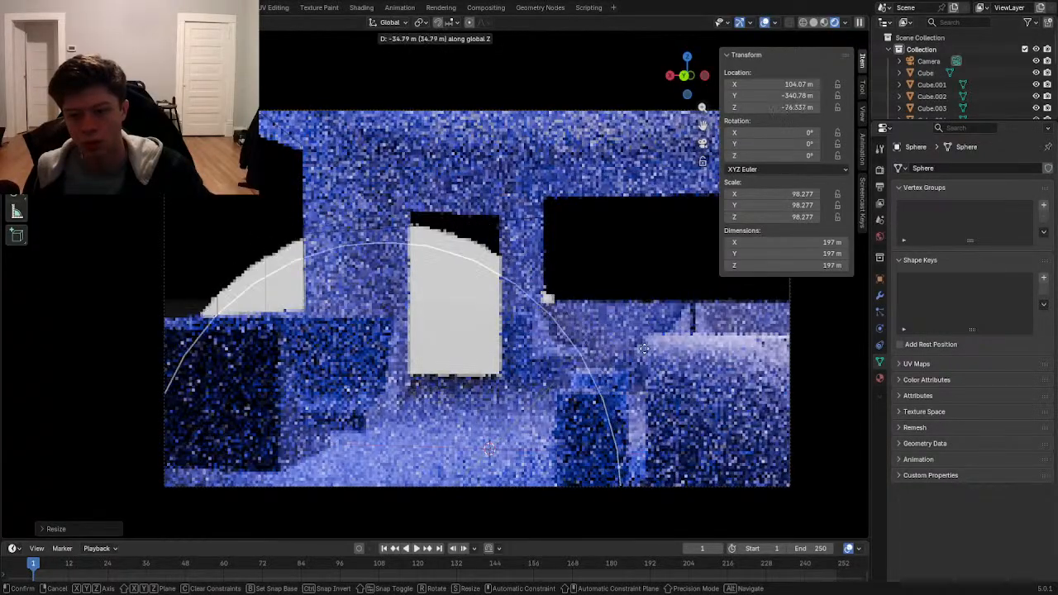
click(643, 347)
- Enlarge the sphere to a scale of about 169 and lower it so its upper edge crosses the doorway
key(s)
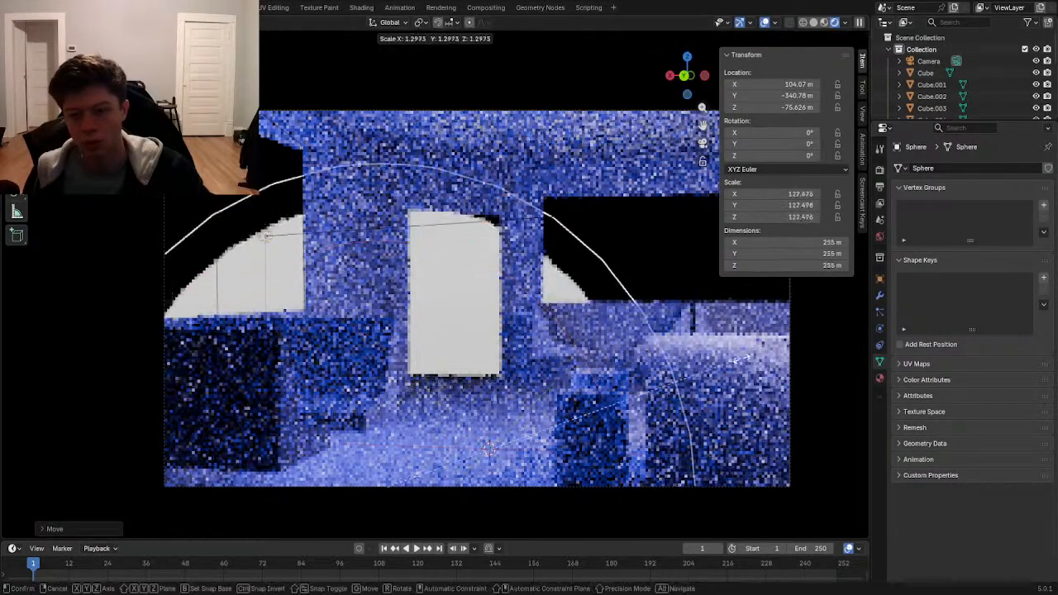
click(0, 380)
key(g)
key(z)
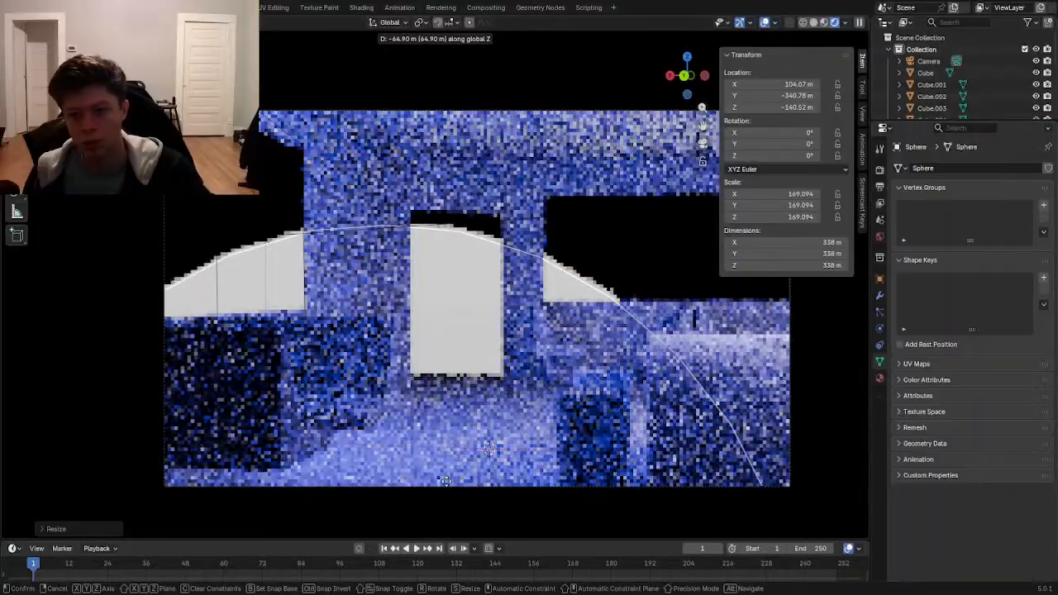
click(454, 380)
- Enlarge the sphere to a scale of about 260 and lower it to about Z -224 m
key(s)
click(492, 518)
key(g)
key(z)
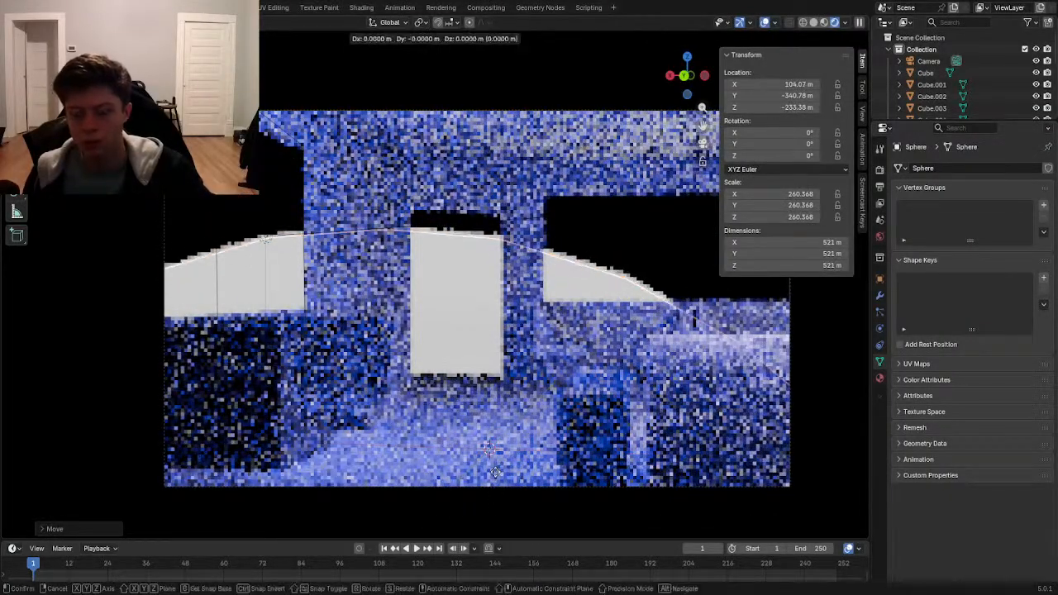
click(493, 446)
- Push the sphere farther back along Y, reposition it at about X 164, Y -413, Z -208 m, and save the file
key(g)
key(x)
key(y)
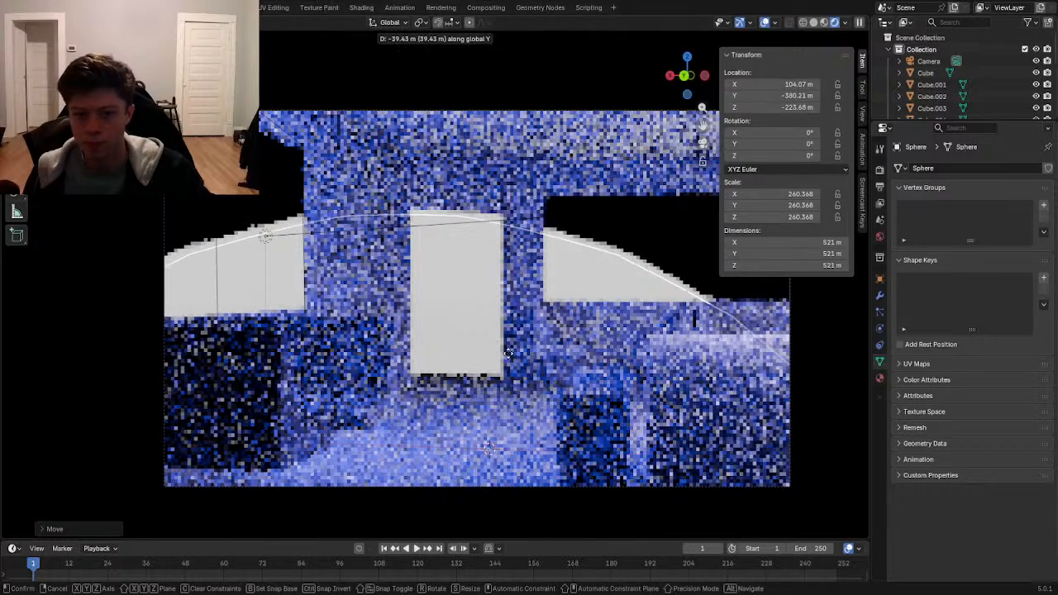
click(552, 391)
key(g)
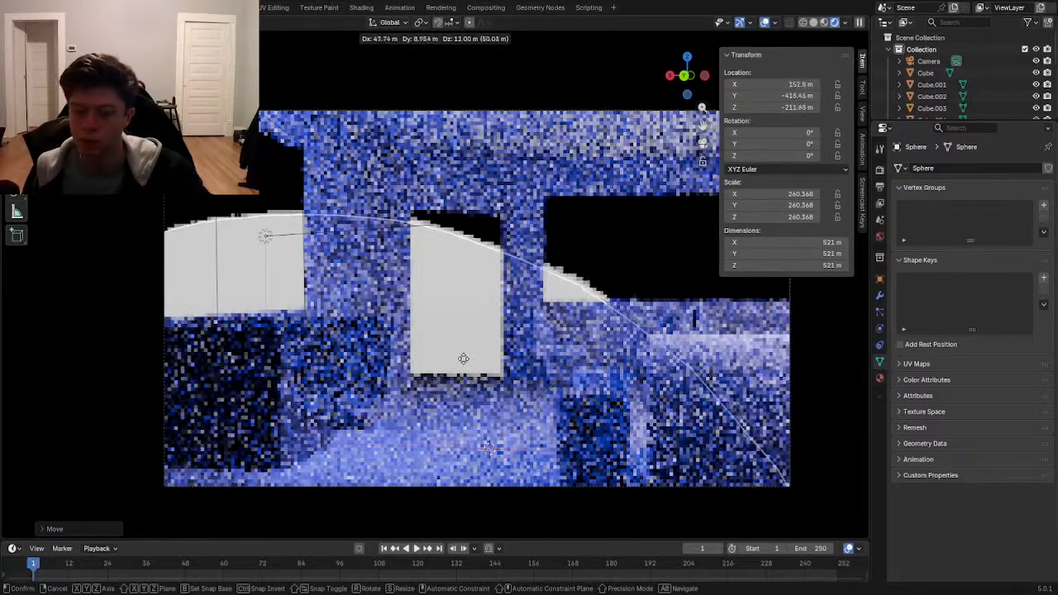
click(438, 351)
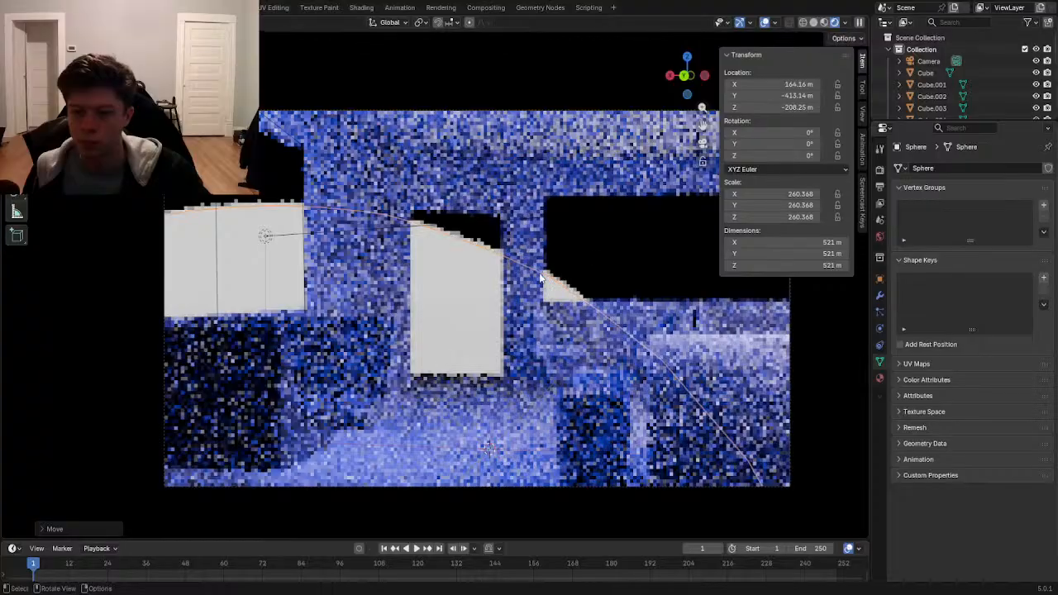
key(ctrl+s)
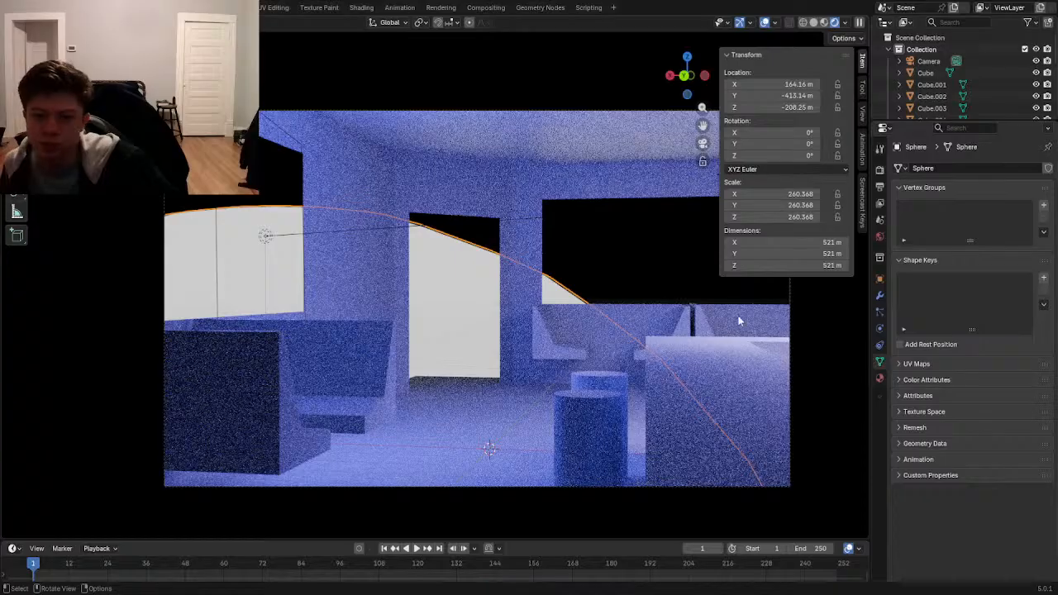
- Add a Subdivision Surface modifier to the sphere with viewport level 2, and reselect the sphere
click(879, 295)
click(946, 168)
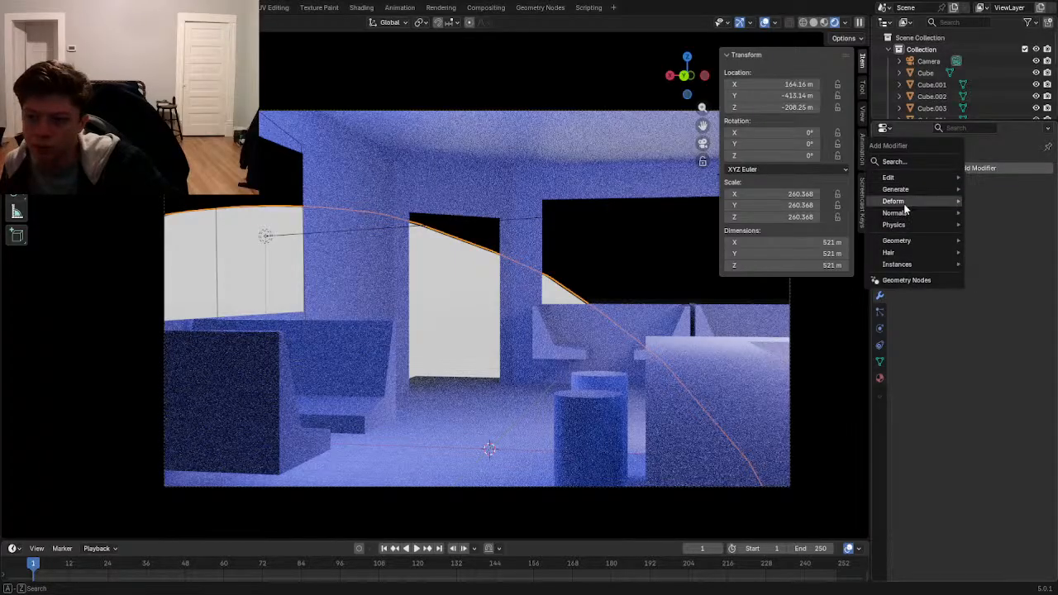
mouse_move(929, 190)
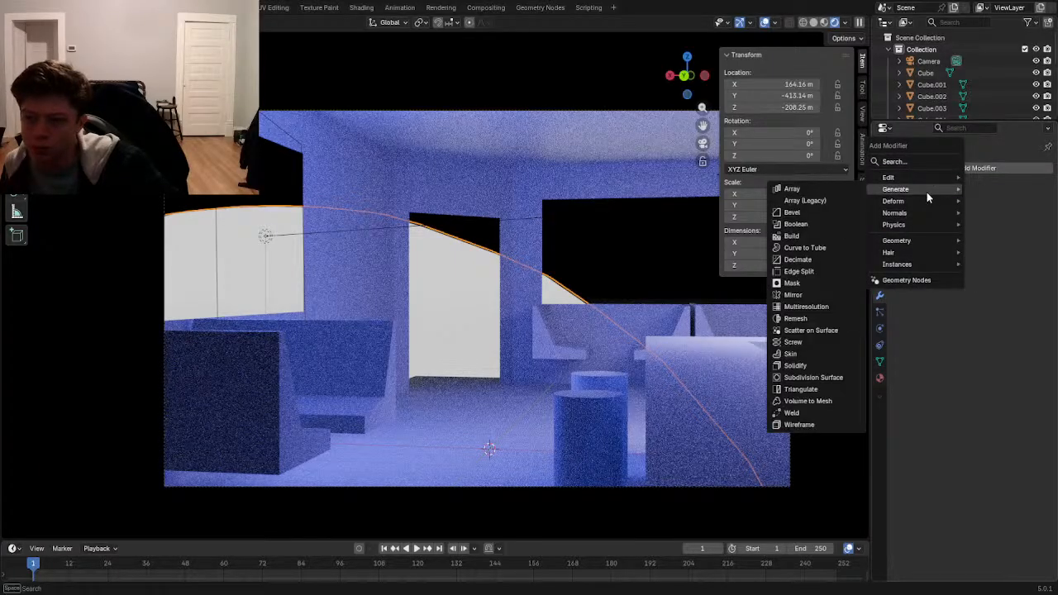
click(814, 377)
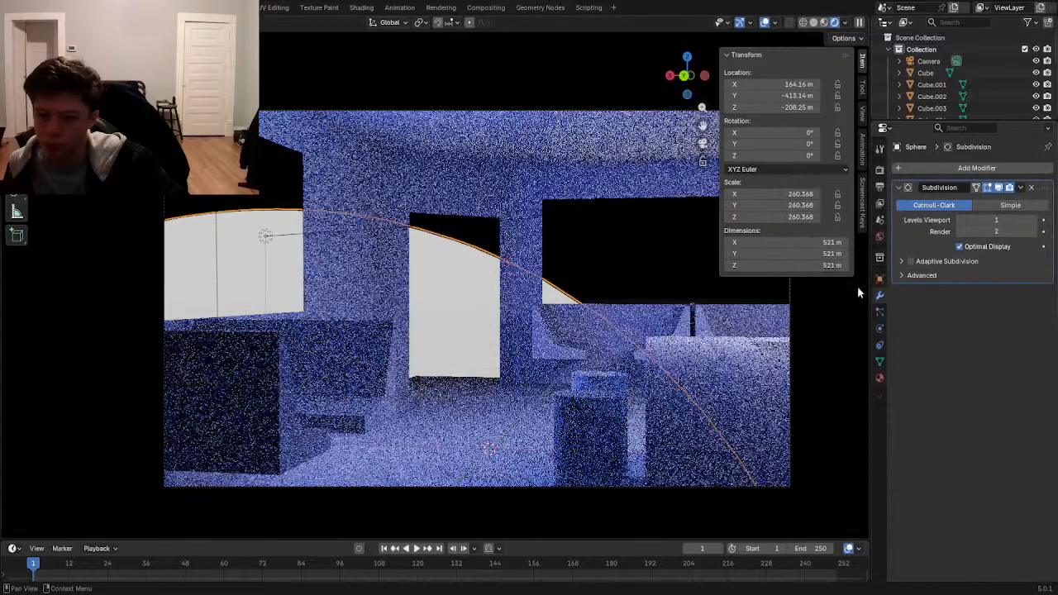
click(1031, 220)
right_click(441, 265)
click(441, 264)
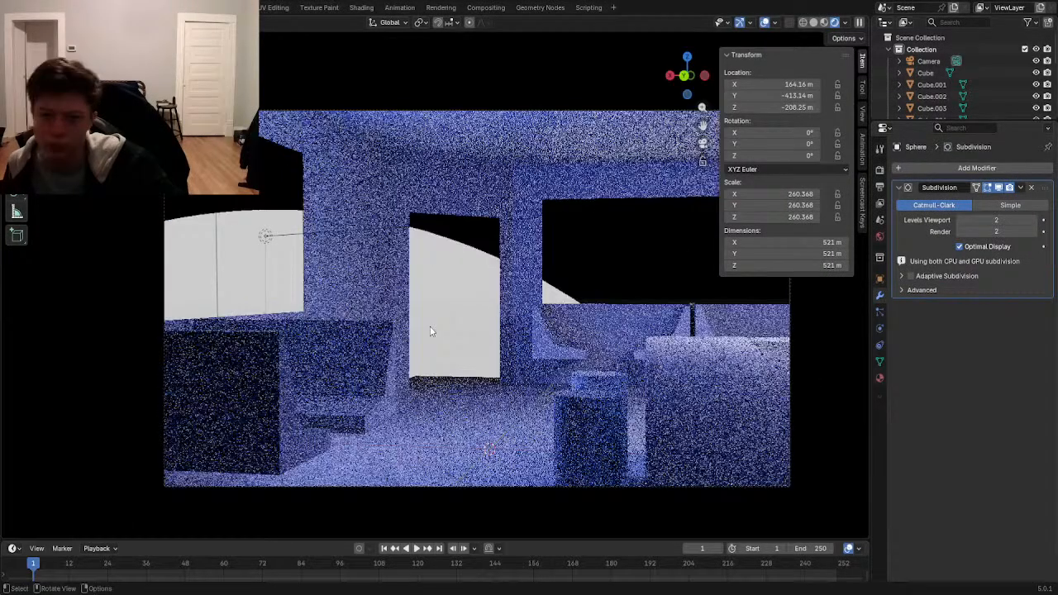
click(474, 307)
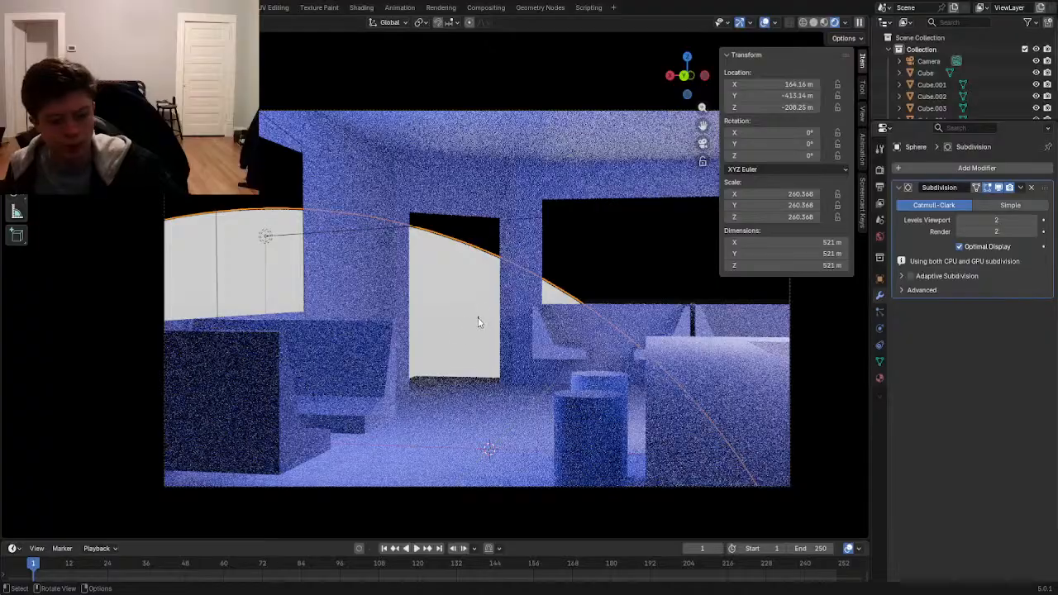
key(g)
right_click(471, 329)
key(g)
key(y)
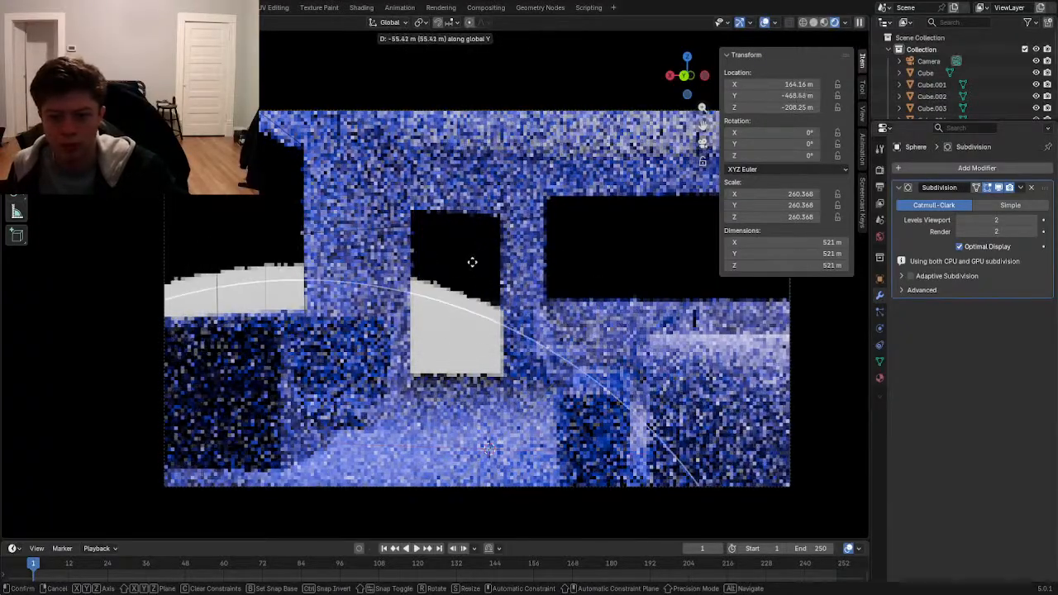
key(x)
key(y)
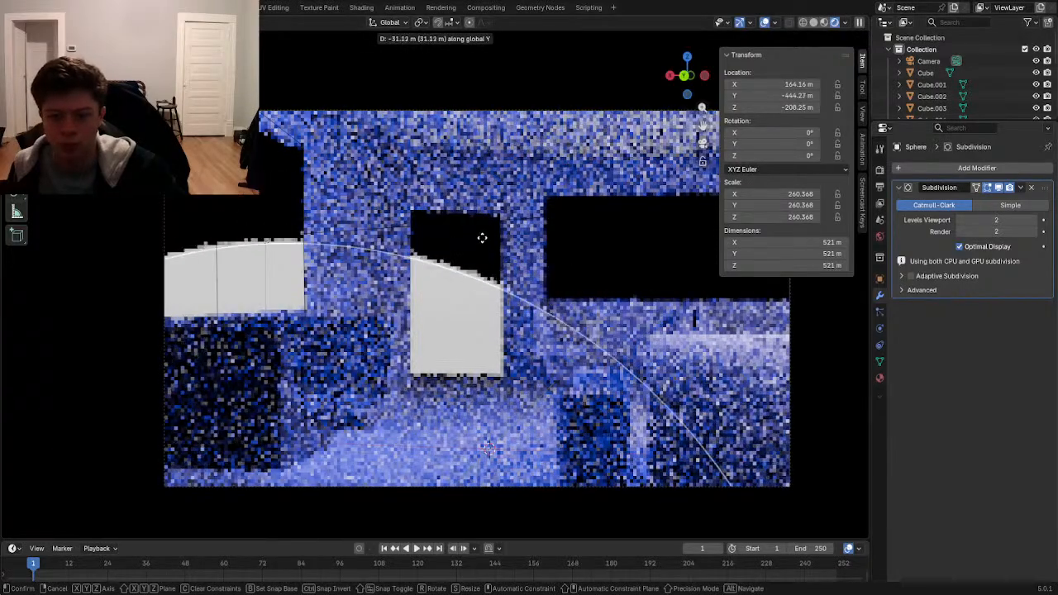
right_click(512, 394)
- Lower the sphere along Z, and reposition it freely at about X 212, Y -404, Z -199 m
key(g)
key(z)
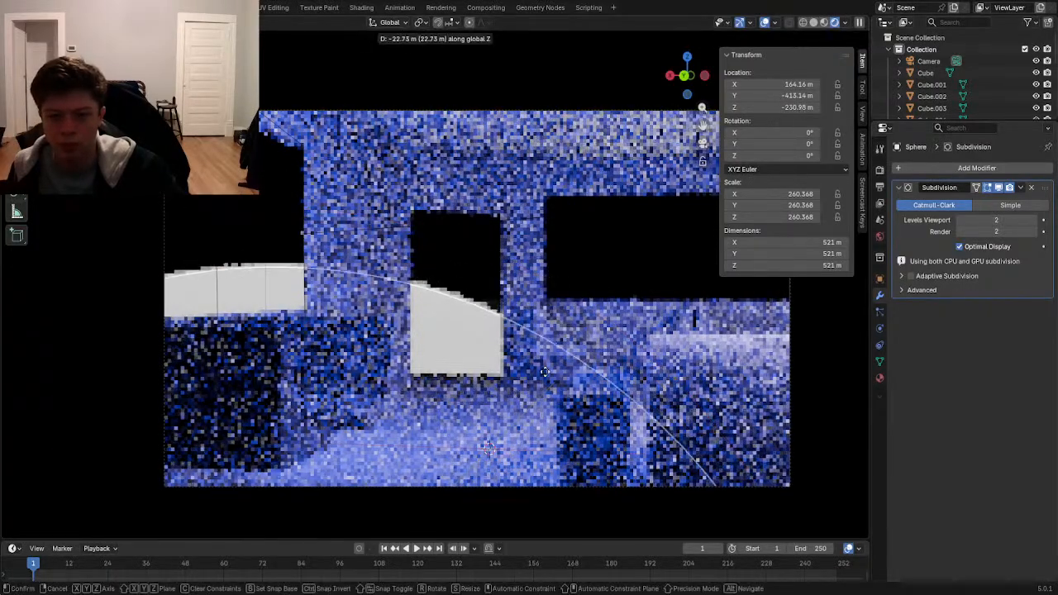
click(540, 337)
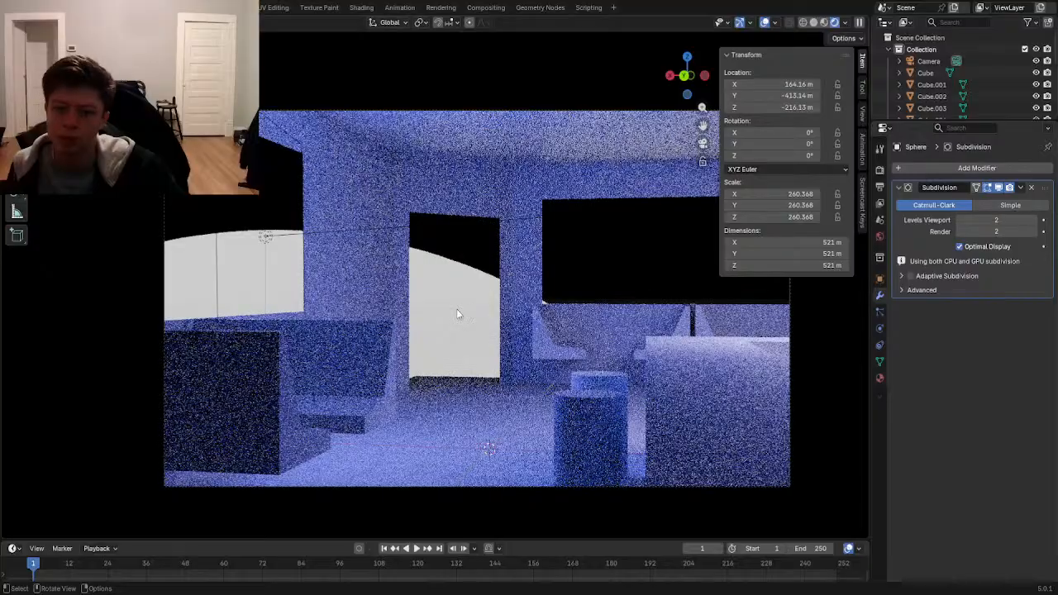
key(g)
click(453, 247)
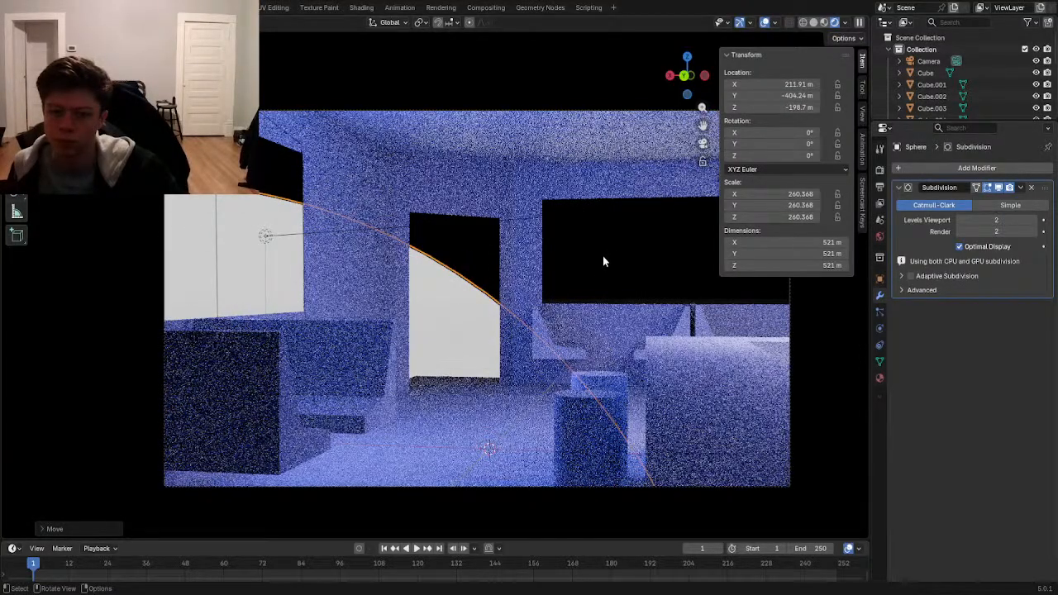
- Reposition the sphere at about X 157, Y -414, Z -231 m, so its edge sits lower in the doorway
key(g)
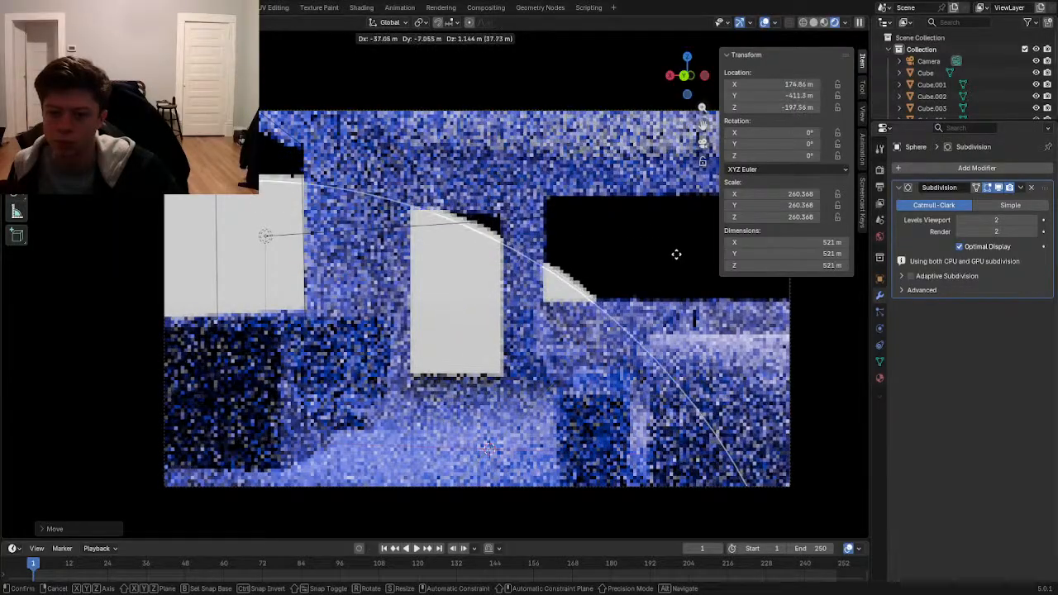
click(627, 257)
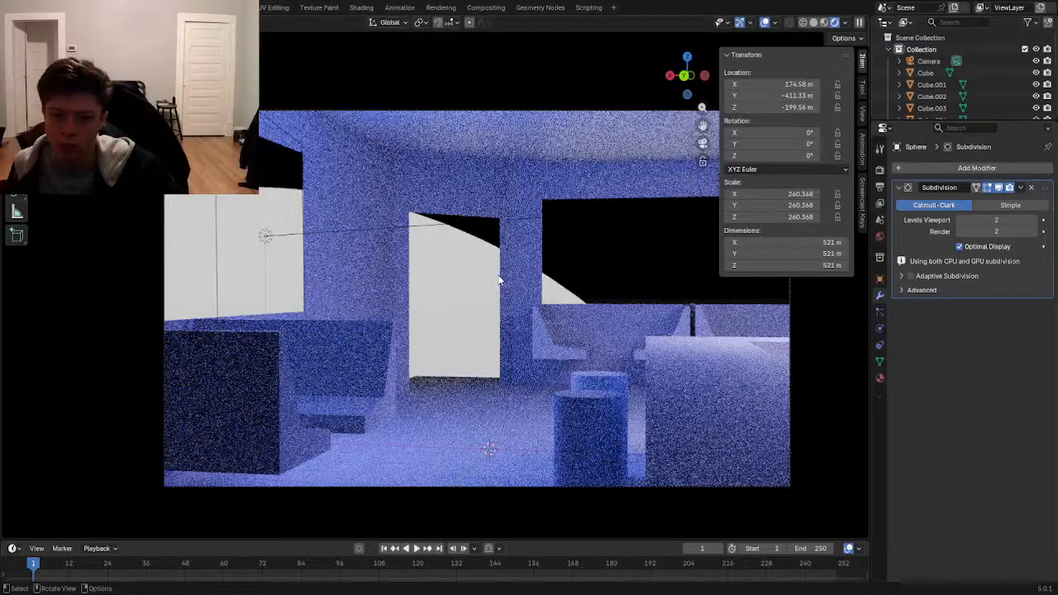
key(g)
click(448, 322)
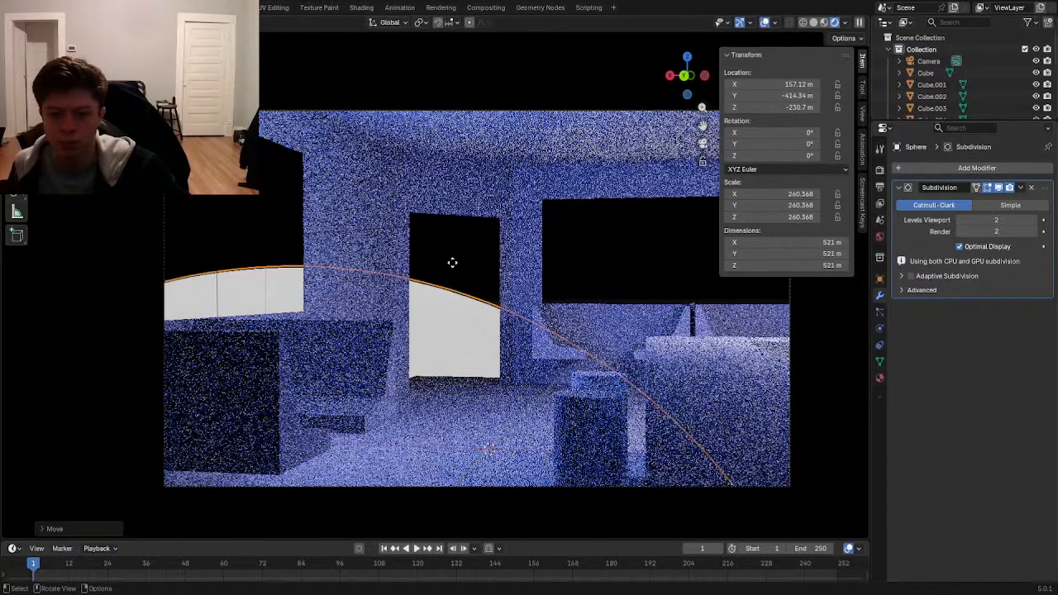
- Enlarge the sphere to a scale of about 389 and reposition it at about X 342, Y -379, Z -277 m
key(g)
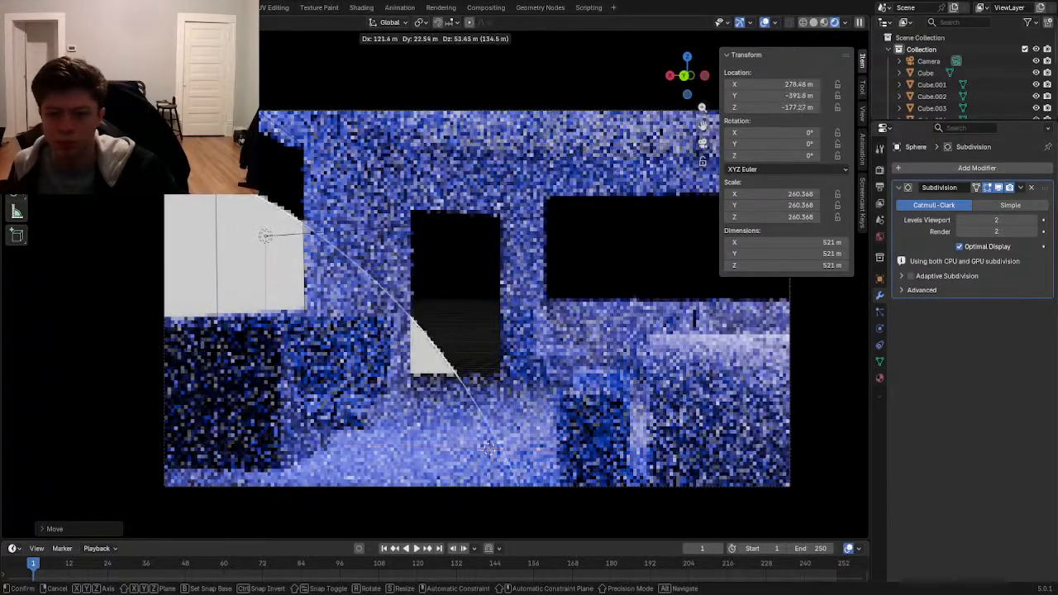
click(219, 138)
key(s)
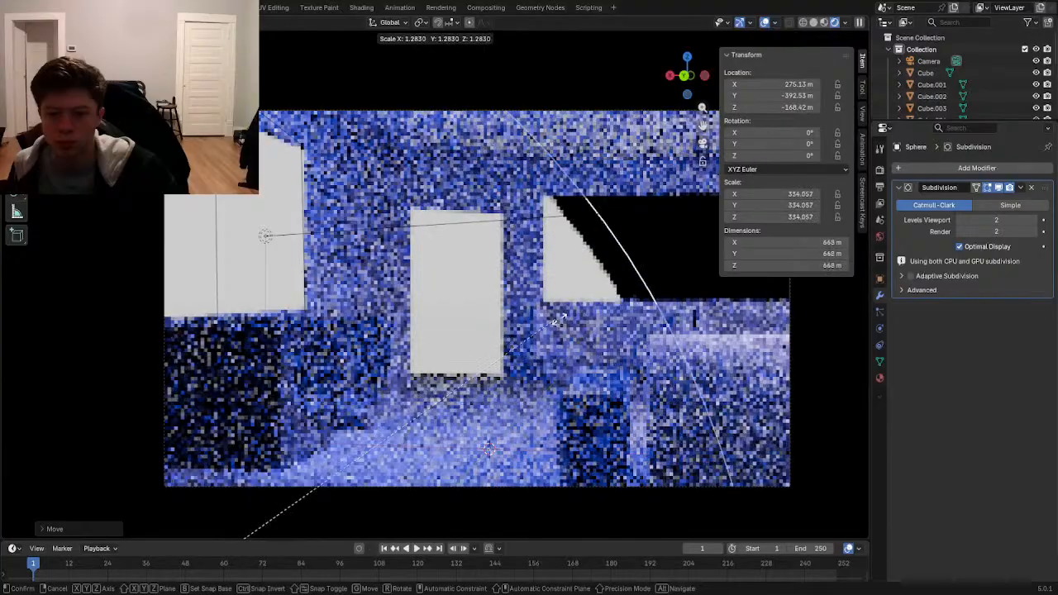
click(481, 439)
key(g)
click(455, 479)
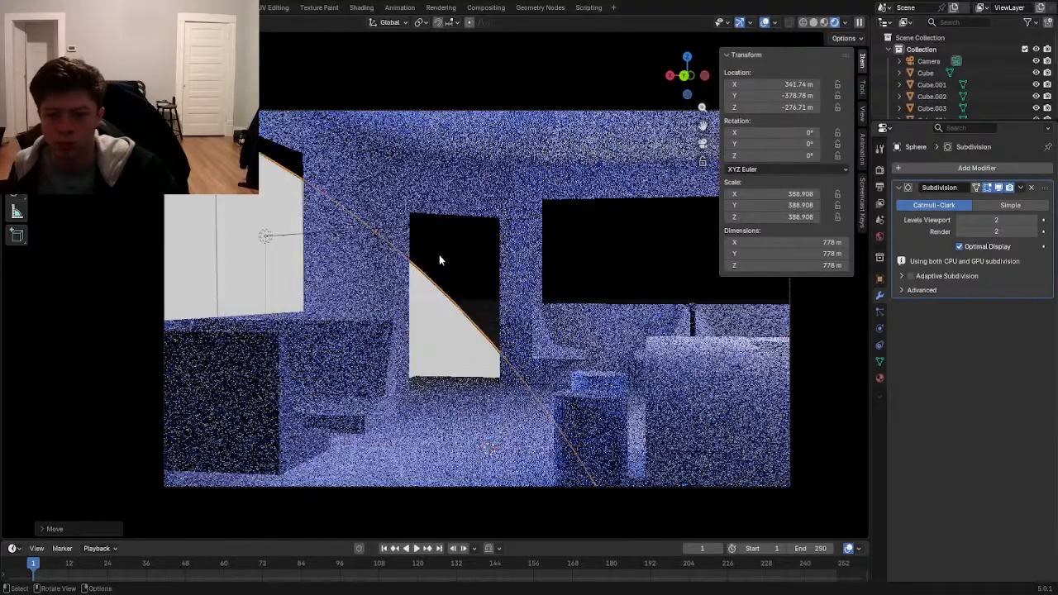
- Move the sphere to about X 246, Y -397, Z -319 m so its edge slopes across the doorway's upper part
key(g)
click(580, 377)
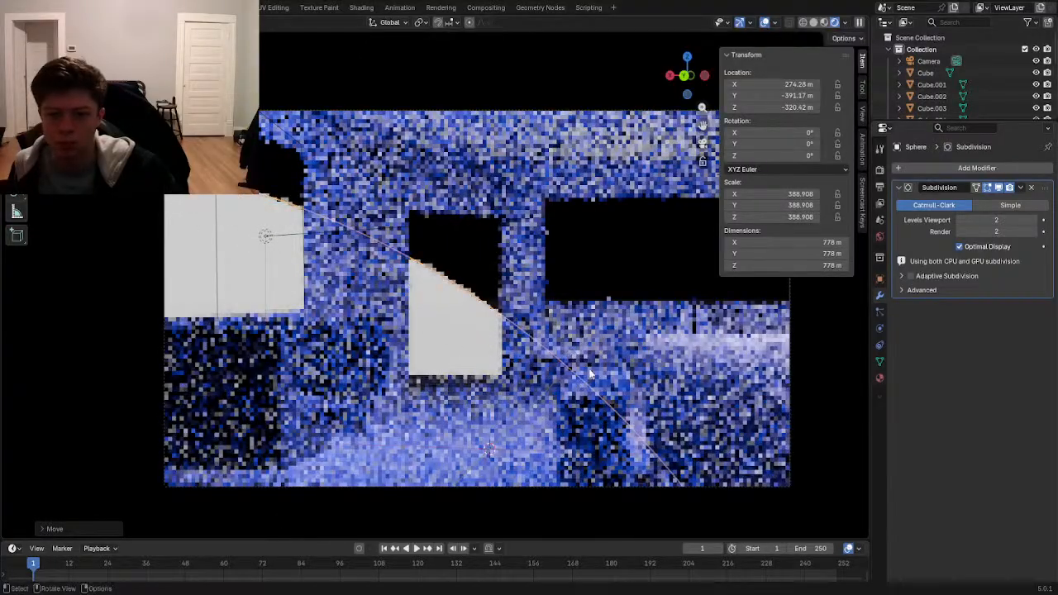
key(g)
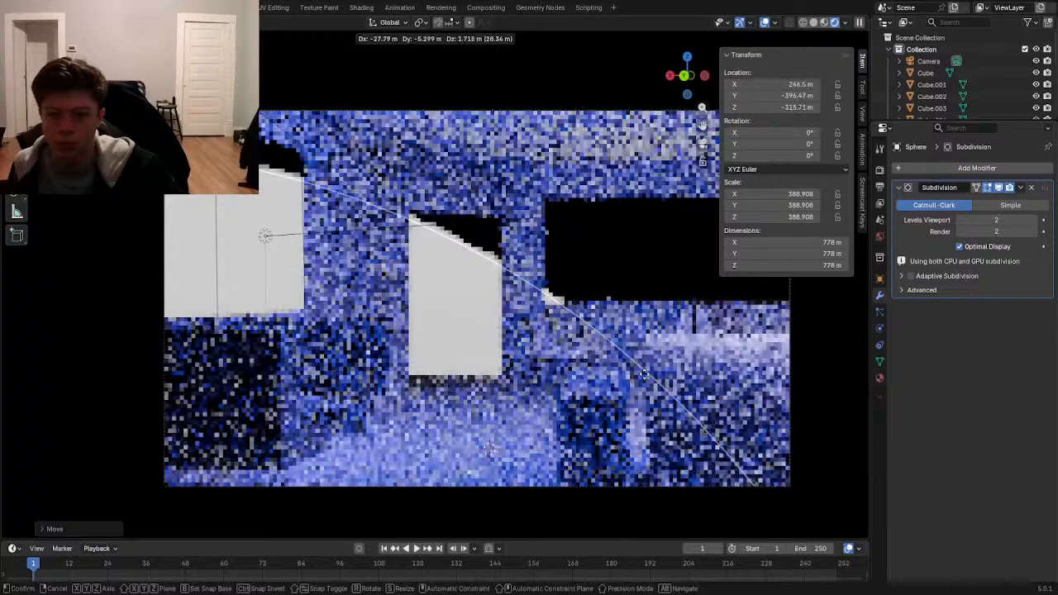
click(620, 305)
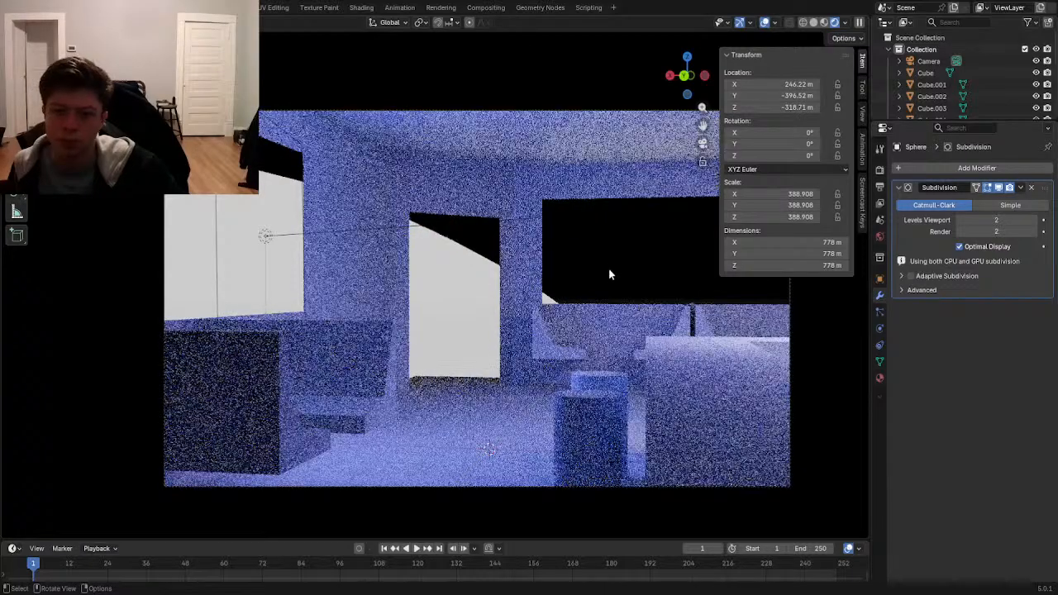
- Lower the sphere to about Z -356 m and enlarge it to a scale of about 419
key(g)
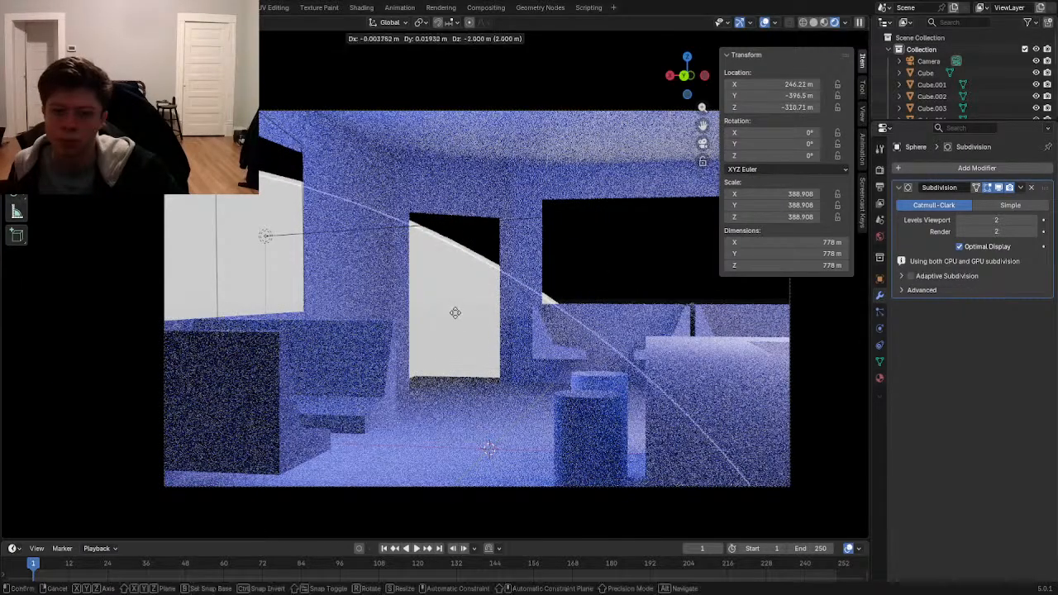
click(454, 335)
key(s)
click(594, 383)
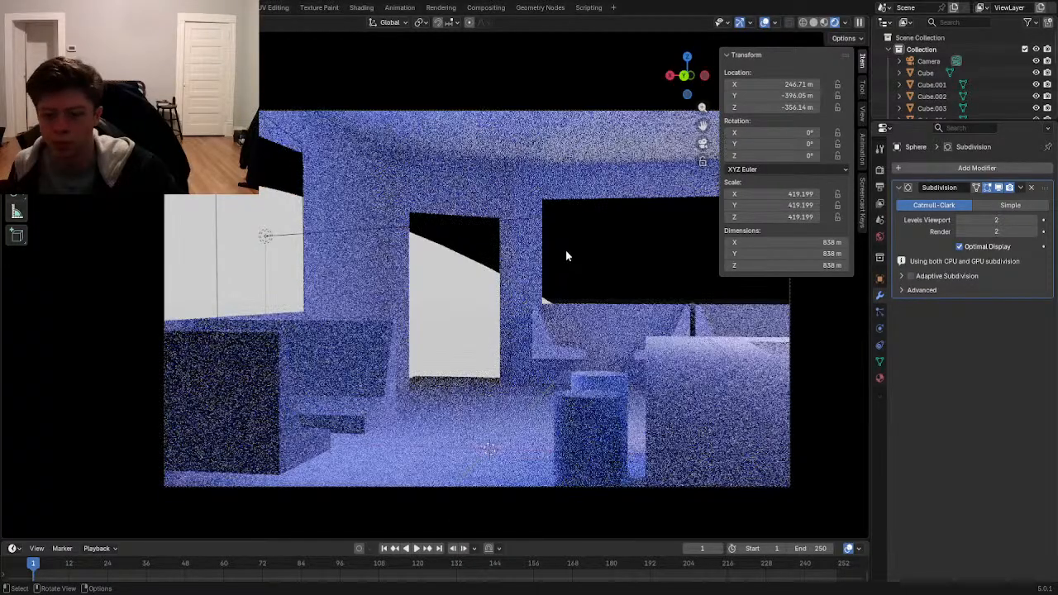
- Enlarge the sphere to a scale of about 486 and reposition it at about X 281, Y -389, Z -408 m
key(s)
click(732, 342)
key(g)
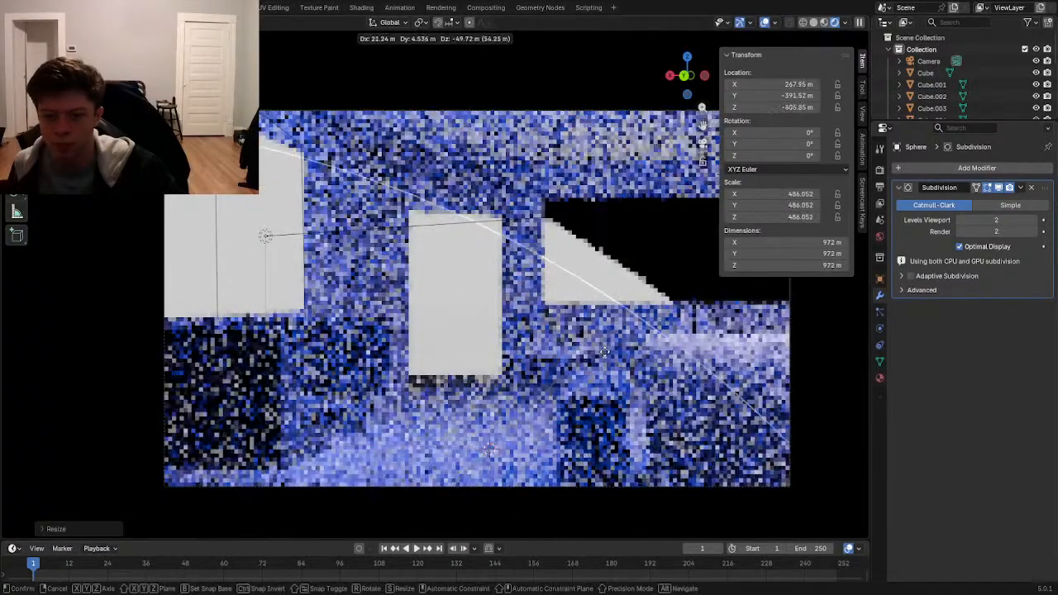
click(594, 270)
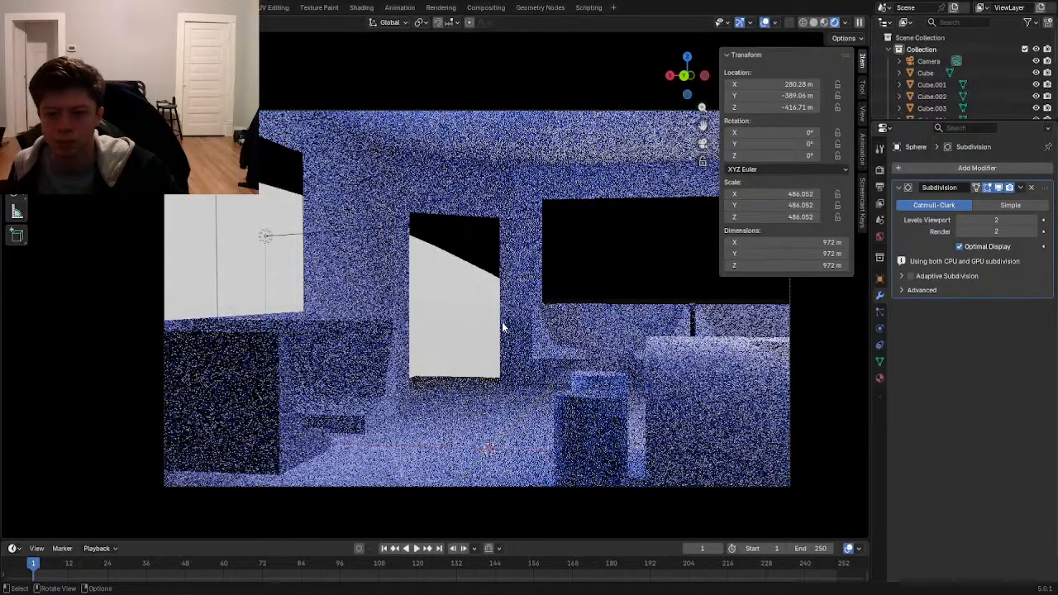
click(502, 323)
click(472, 312)
key(g)
click(562, 288)
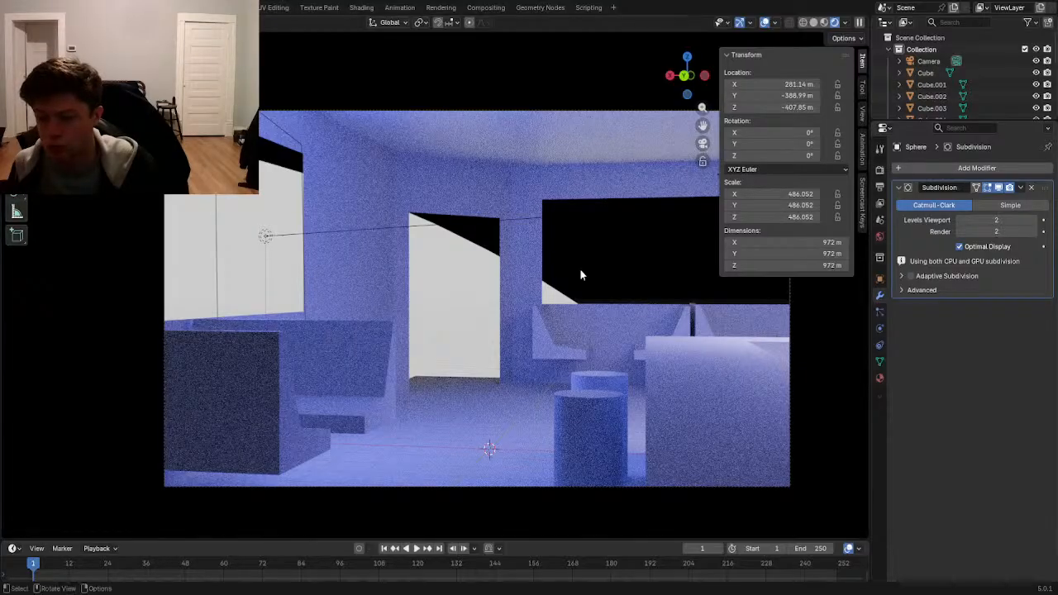
- Switch to Krita and cover the blank 3840 × 2160 canvas in vivid violet with a 1000 px brush
click(471, 281)
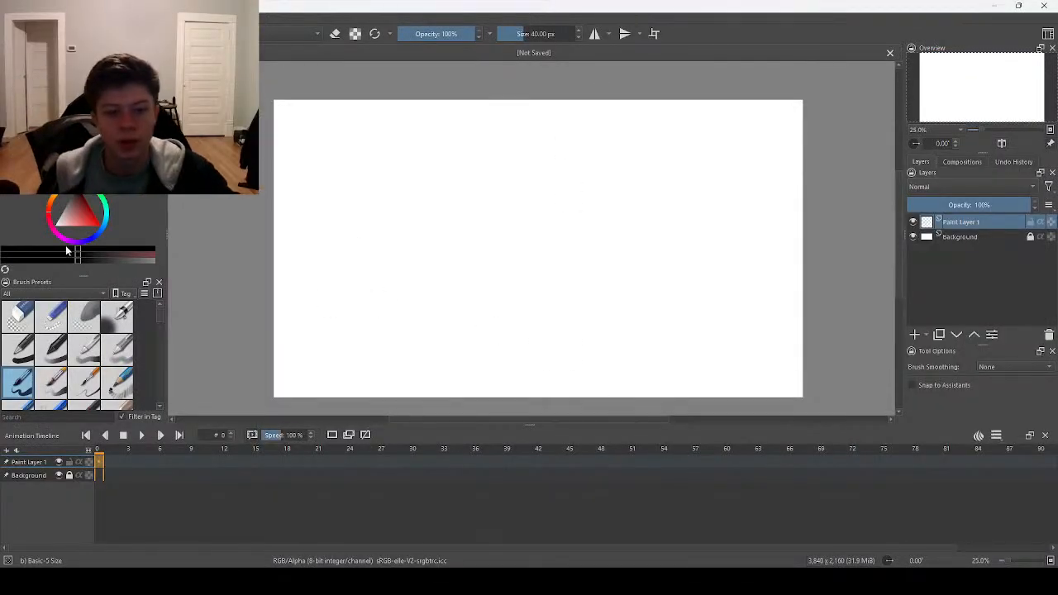
click(58, 195)
drag(78, 213, 79, 247)
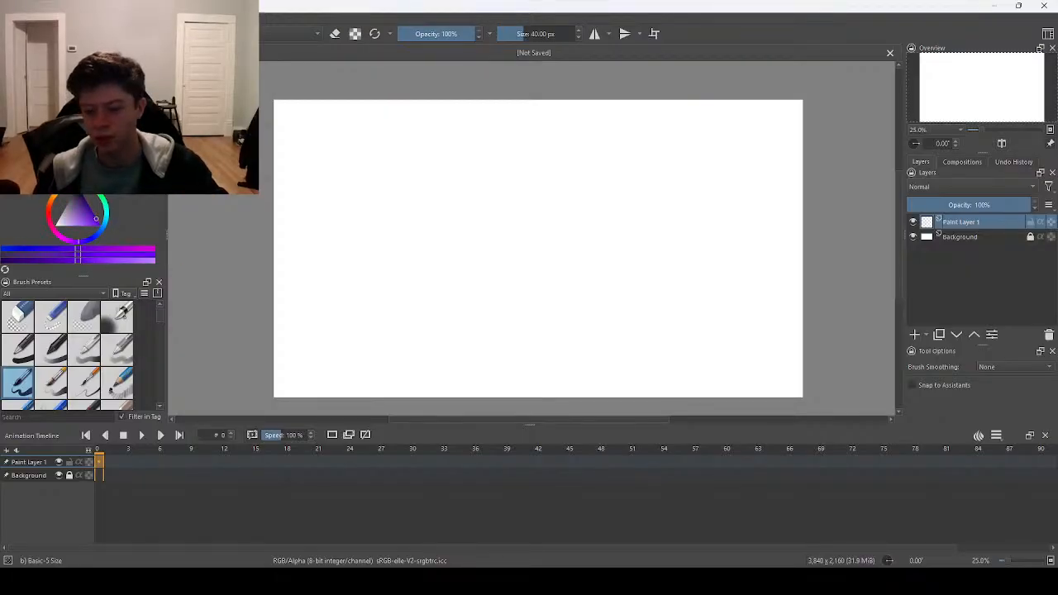
mouse_move(581, 551)
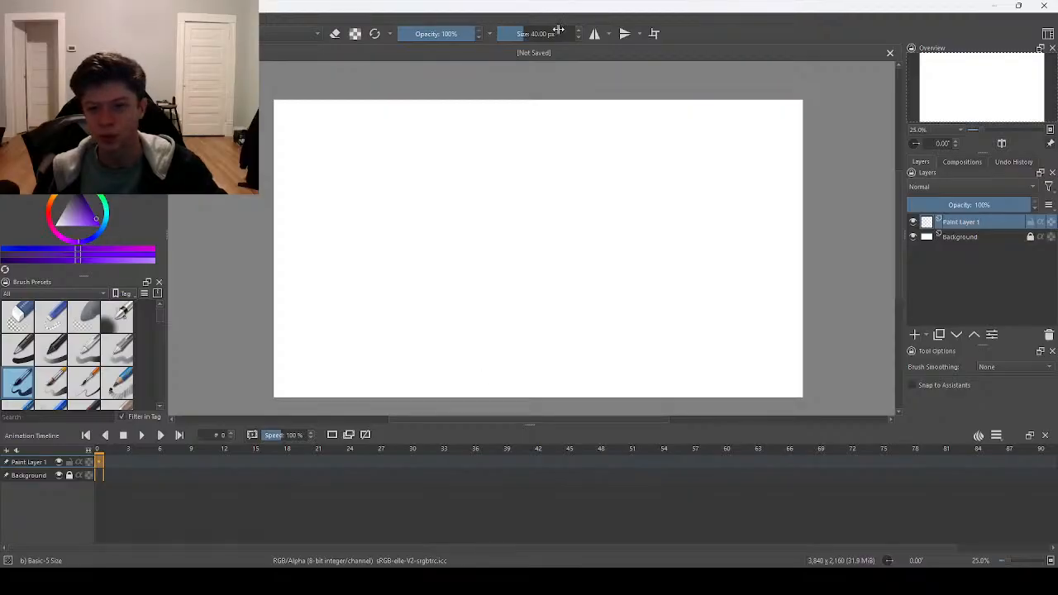
drag(560, 30, 578, 33)
mouse_move(687, 94)
mouse_down()
mouse_move(330, 177)
mouse_move(785, 330)
mouse_move(267, 304)
mouse_move(330, 243)
mouse_up()
- Browse the brush presets for a painterly brush and select Wet Bristles Rough
scroll(72, 357, down, 5)
scroll(72, 355, down, 5)
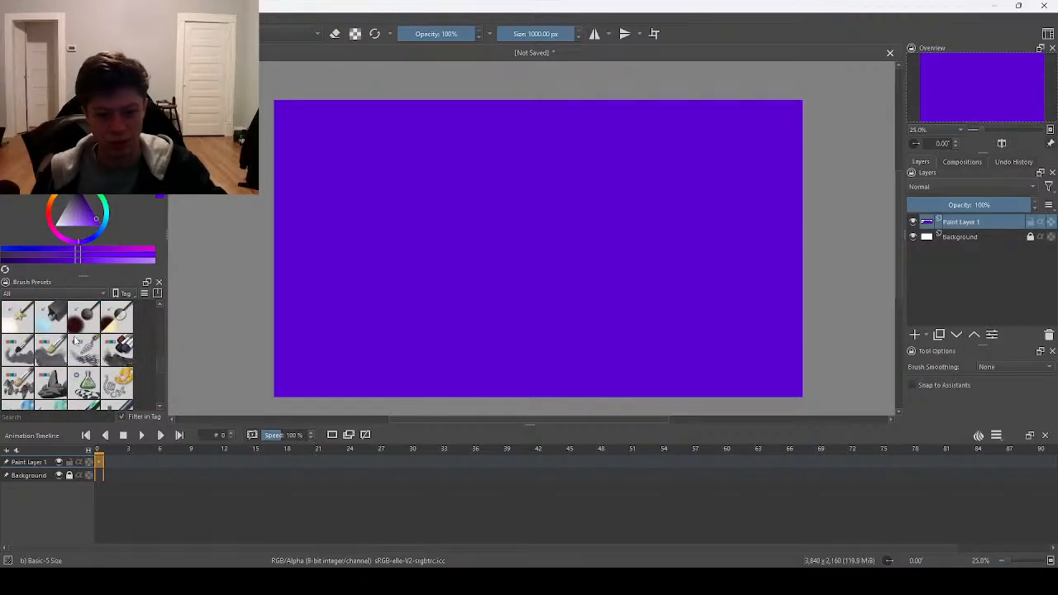
click(51, 351)
scroll(56, 351, down, 10)
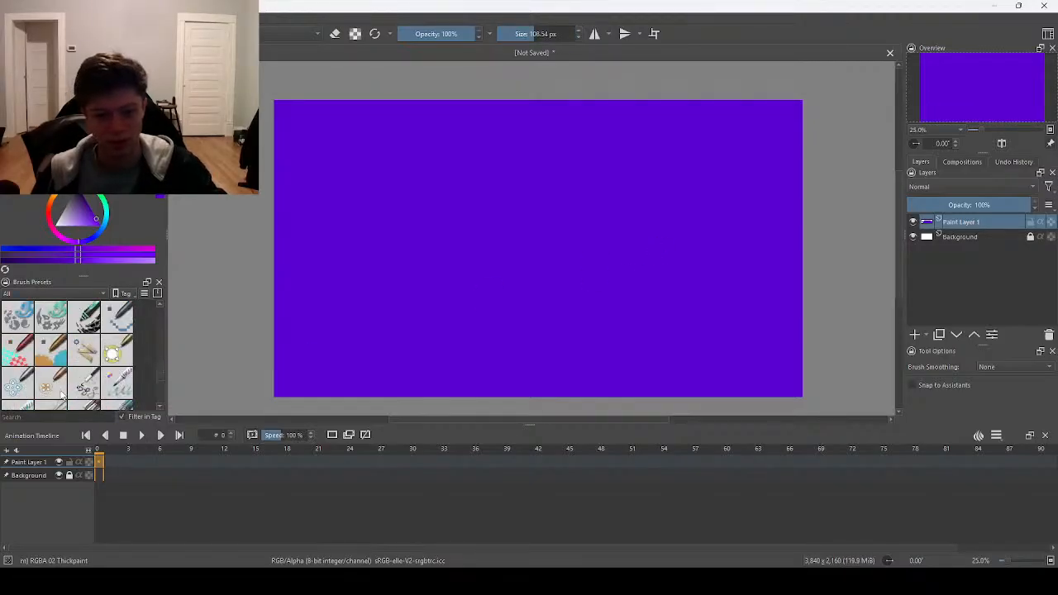
scroll(56, 352, down, 5)
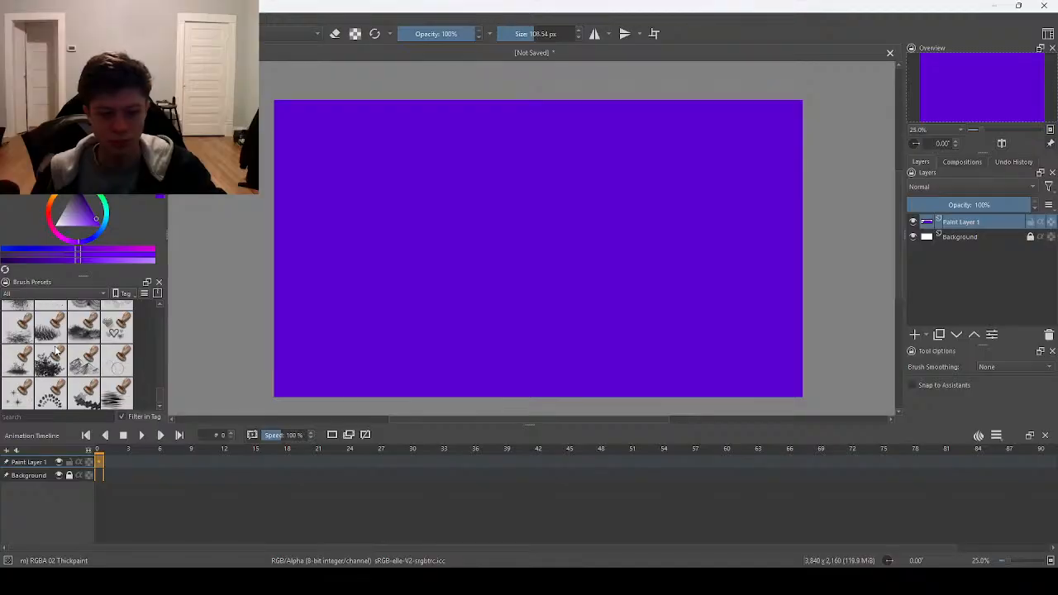
scroll(45, 355, down, 3)
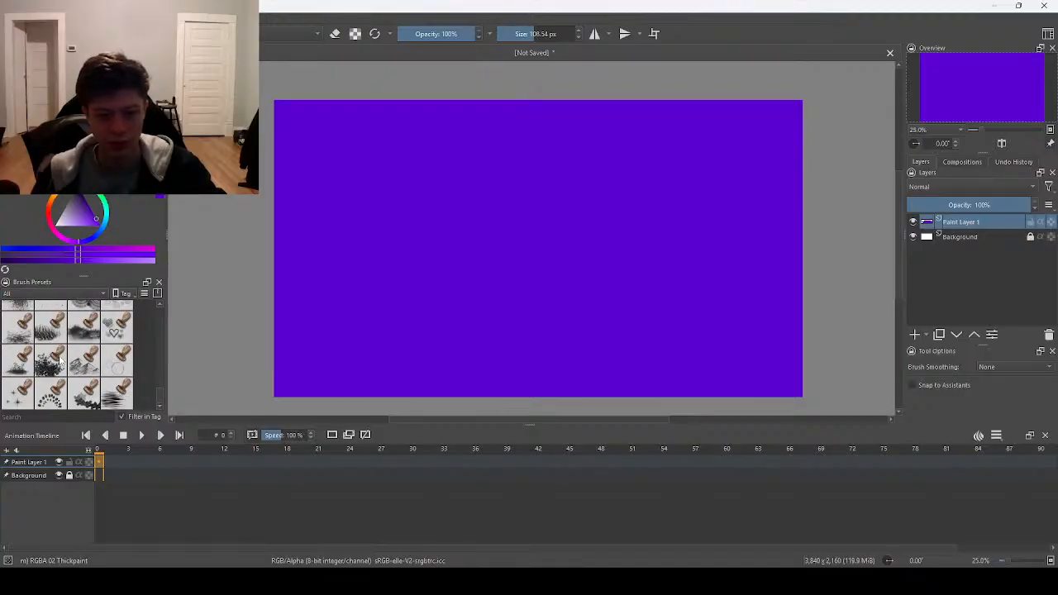
scroll(25, 382, down, 6)
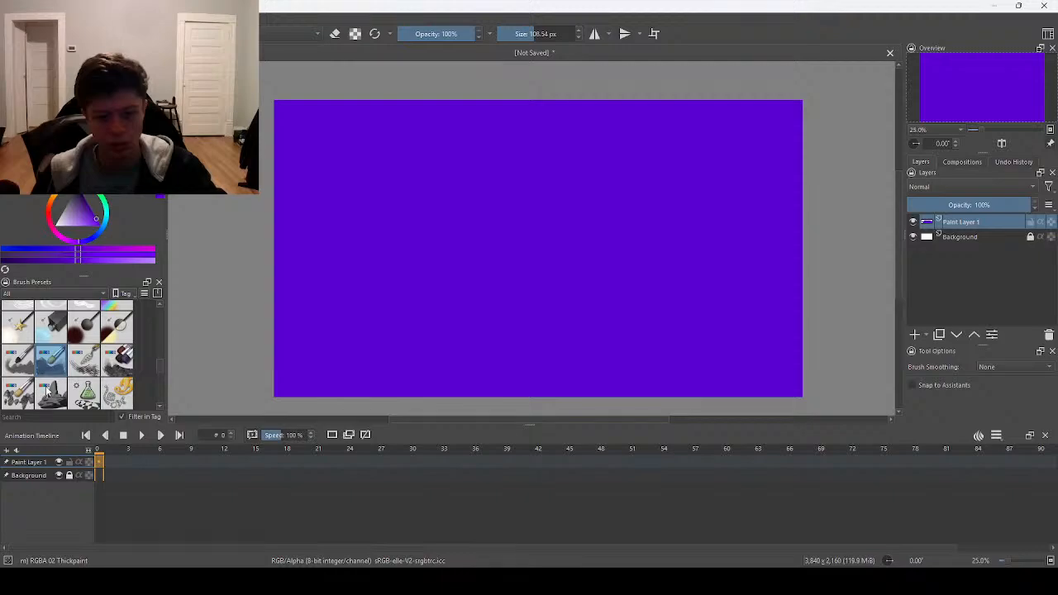
scroll(47, 389, down, 4)
scroll(56, 374, down, 4)
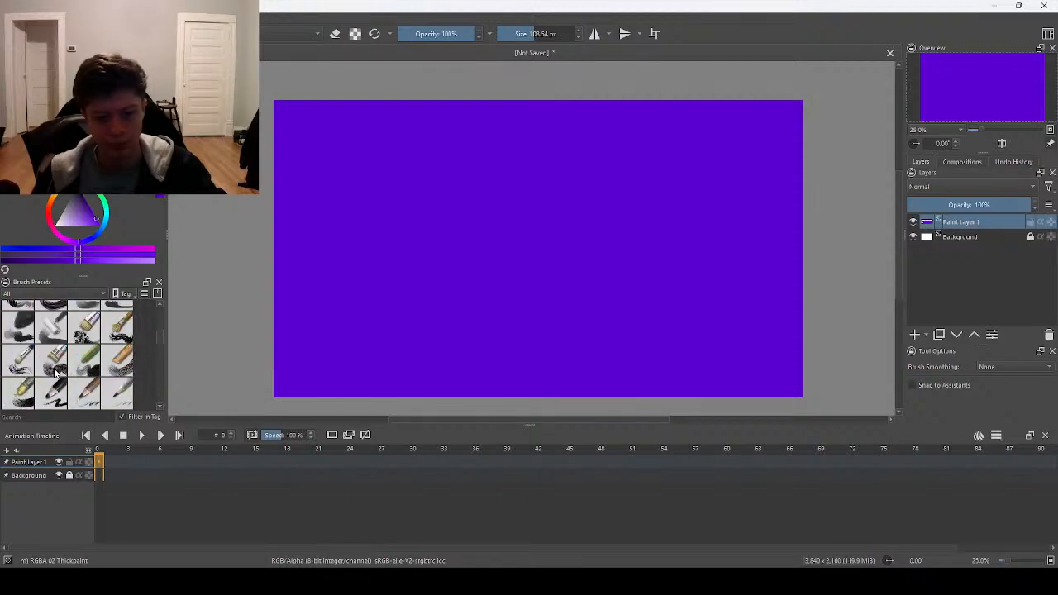
scroll(58, 375, down, 2)
click(50, 326)
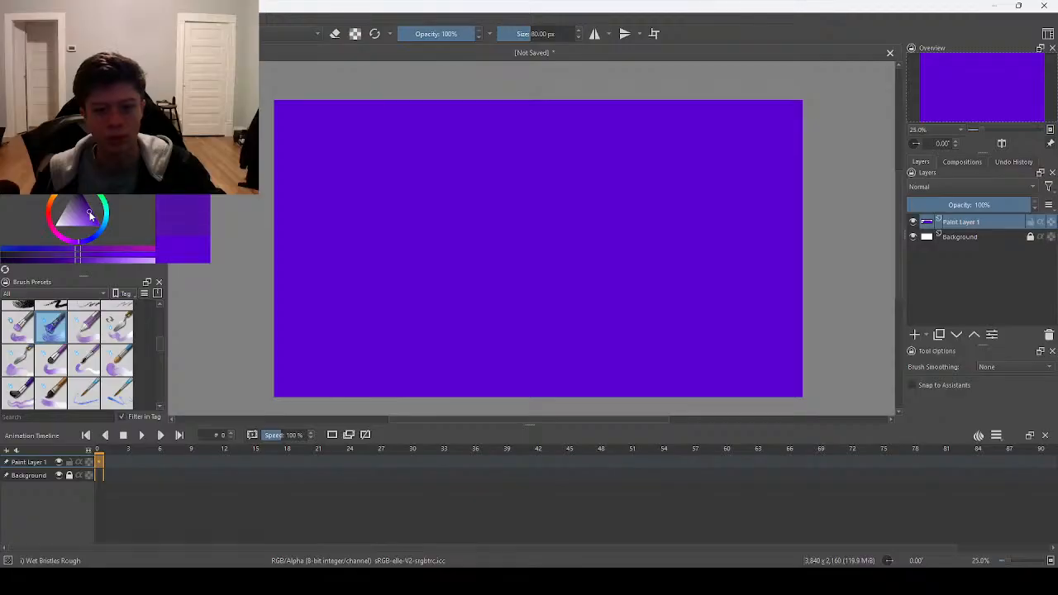
- Brush slightly darker violet horizontal streaks over the whole canvas at a brush size of about 235 px
drag(91, 216, 91, 212)
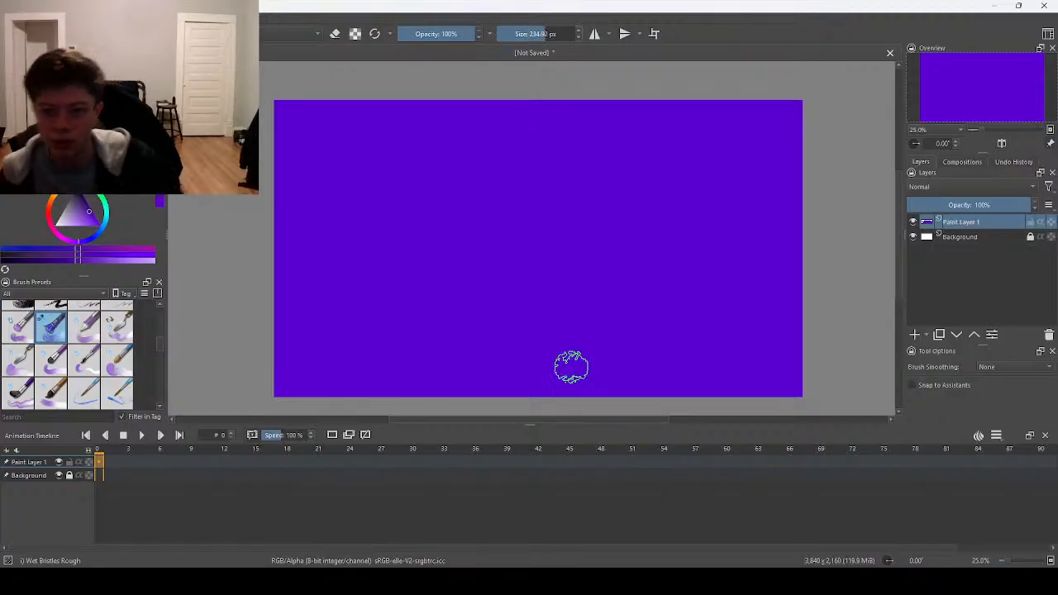
mouse_move(791, 309)
mouse_down()
mouse_move(747, 348)
mouse_move(541, 334)
mouse_move(724, 324)
mouse_move(558, 356)
mouse_move(323, 314)
mouse_move(394, 356)
mouse_move(273, 260)
mouse_move(332, 240)
mouse_move(598, 239)
mouse_move(524, 247)
mouse_move(561, 265)
mouse_move(755, 253)
mouse_move(485, 270)
mouse_move(276, 212)
mouse_up()
mouse_move(362, 183)
mouse_down()
mouse_move(791, 189)
mouse_move(604, 170)
mouse_move(658, 122)
mouse_up()
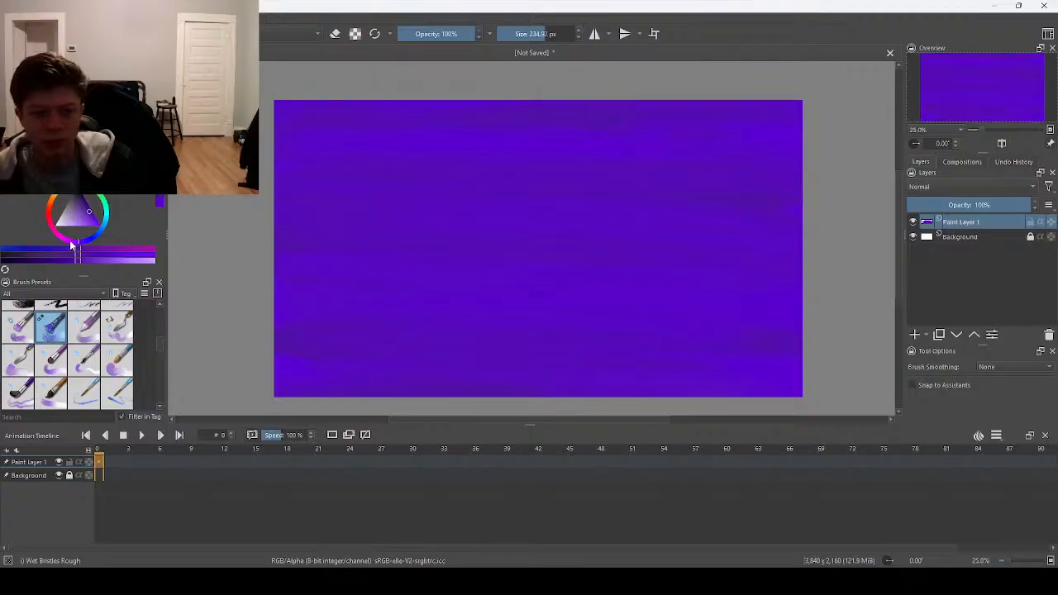
- Choose a magenta-purple colour and paint a soft horizontal band across the lower part of the canvas
drag(73, 244, 70, 246)
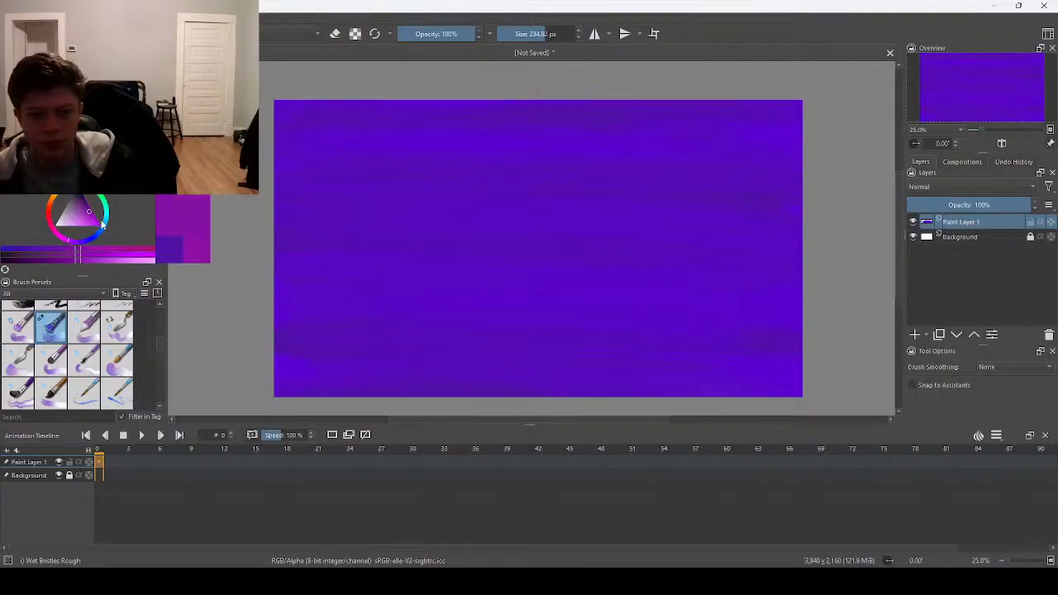
click(90, 220)
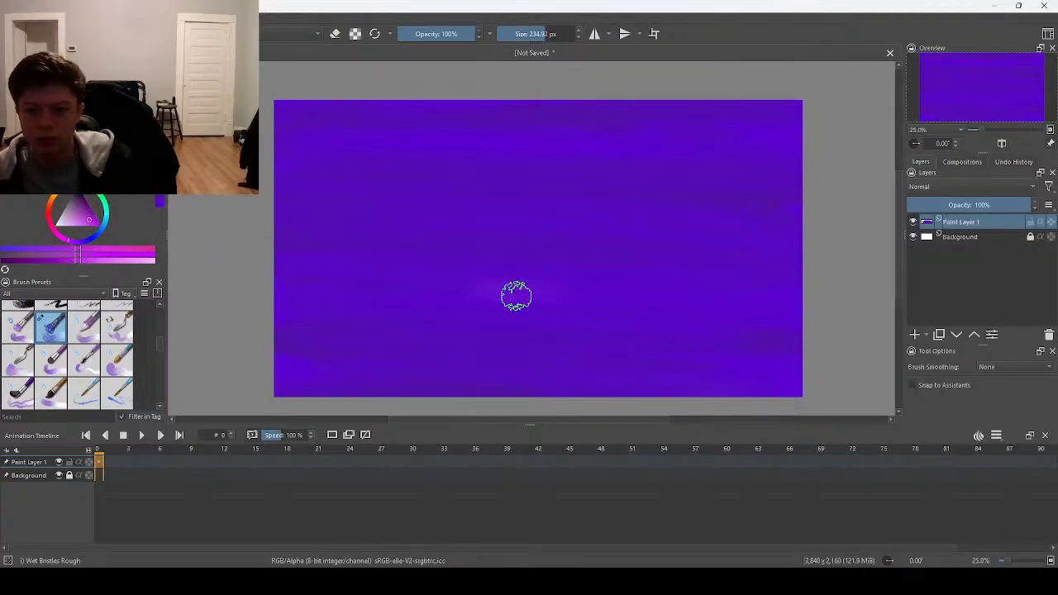
mouse_move(455, 334)
mouse_down()
mouse_move(389, 333)
mouse_move(468, 323)
mouse_move(650, 345)
mouse_up()
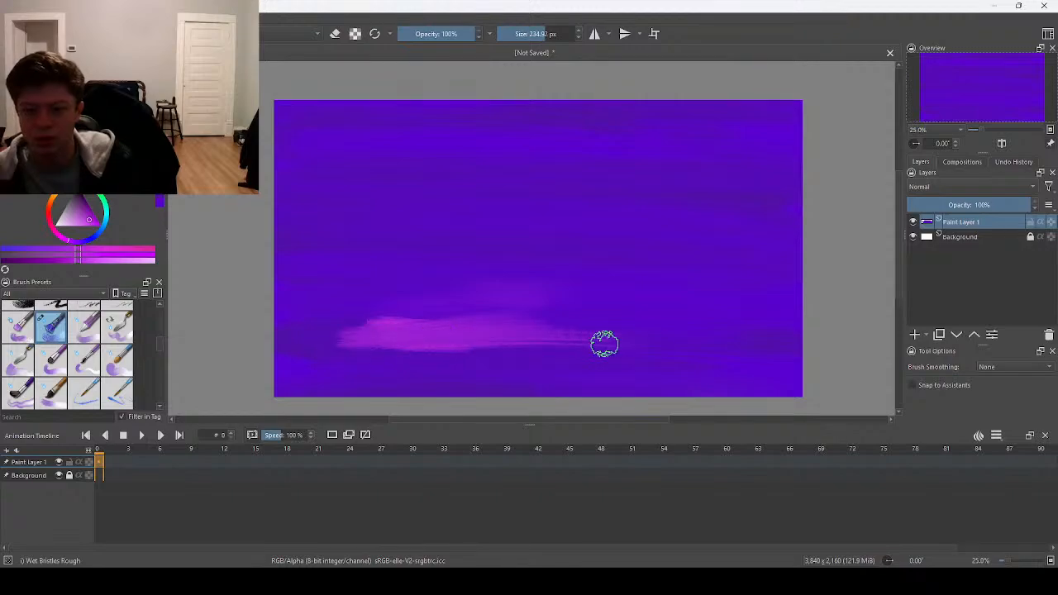
mouse_move(521, 362)
mouse_down()
mouse_move(634, 333)
mouse_move(413, 350)
mouse_move(303, 332)
mouse_up()
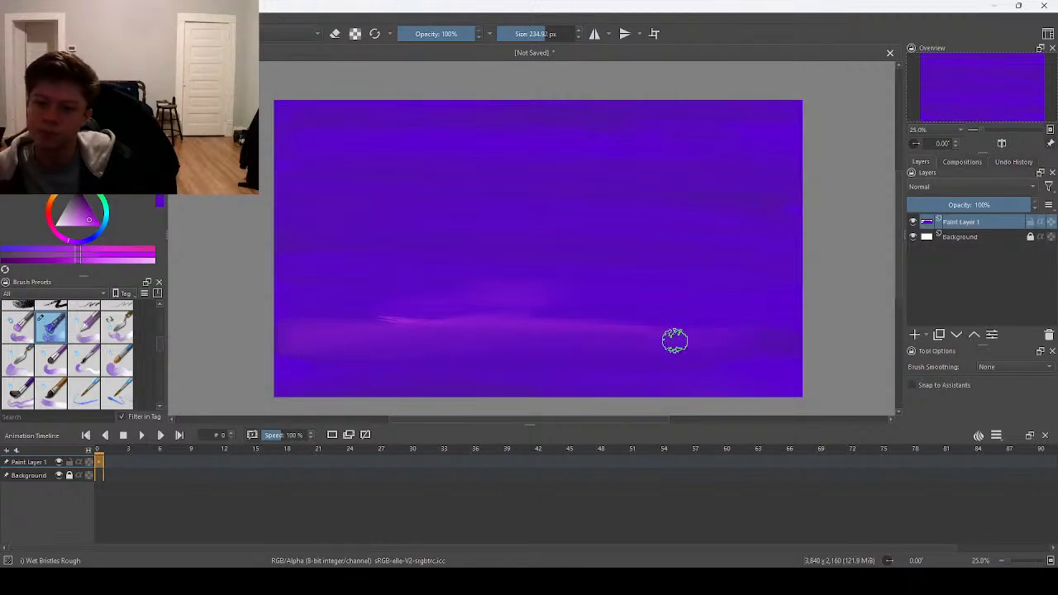
drag(460, 345, 340, 317)
- Paint and blend magenta-purple bands across the canvas's middle and upper edge, and return the paint colour to the darker violet
mouse_move(570, 248)
mouse_down()
mouse_move(720, 262)
mouse_move(570, 274)
mouse_move(475, 262)
mouse_move(562, 281)
mouse_move(735, 274)
mouse_move(538, 240)
mouse_move(562, 236)
mouse_move(428, 239)
mouse_move(573, 260)
mouse_move(460, 281)
mouse_move(442, 273)
mouse_move(564, 262)
mouse_move(479, 257)
mouse_move(775, 227)
mouse_move(695, 245)
mouse_move(614, 243)
mouse_move(697, 262)
mouse_move(702, 289)
mouse_move(583, 253)
mouse_move(586, 286)
mouse_move(760, 269)
mouse_up()
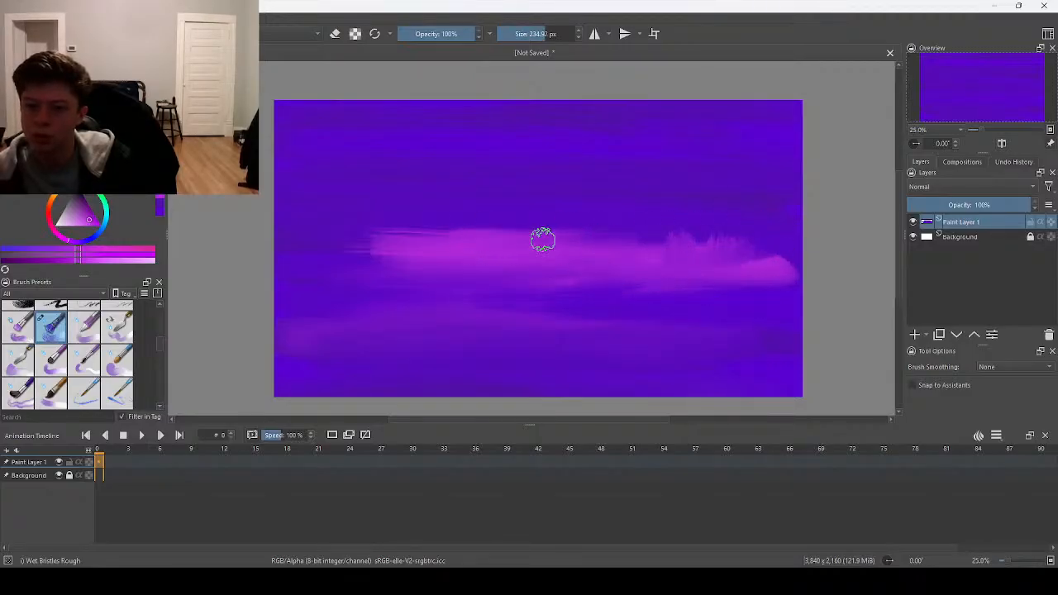
mouse_move(325, 257)
mouse_down()
mouse_move(496, 251)
mouse_move(419, 243)
mouse_move(458, 269)
mouse_move(488, 246)
mouse_move(576, 248)
mouse_up()
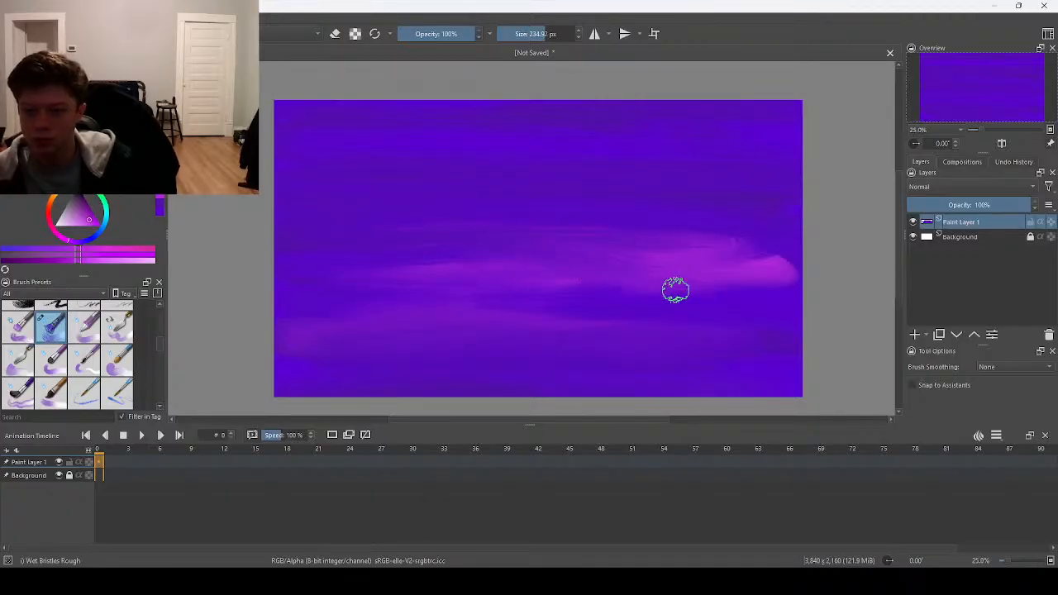
mouse_move(634, 282)
mouse_down()
mouse_move(785, 263)
mouse_move(796, 272)
mouse_move(702, 281)
mouse_move(698, 269)
mouse_up()
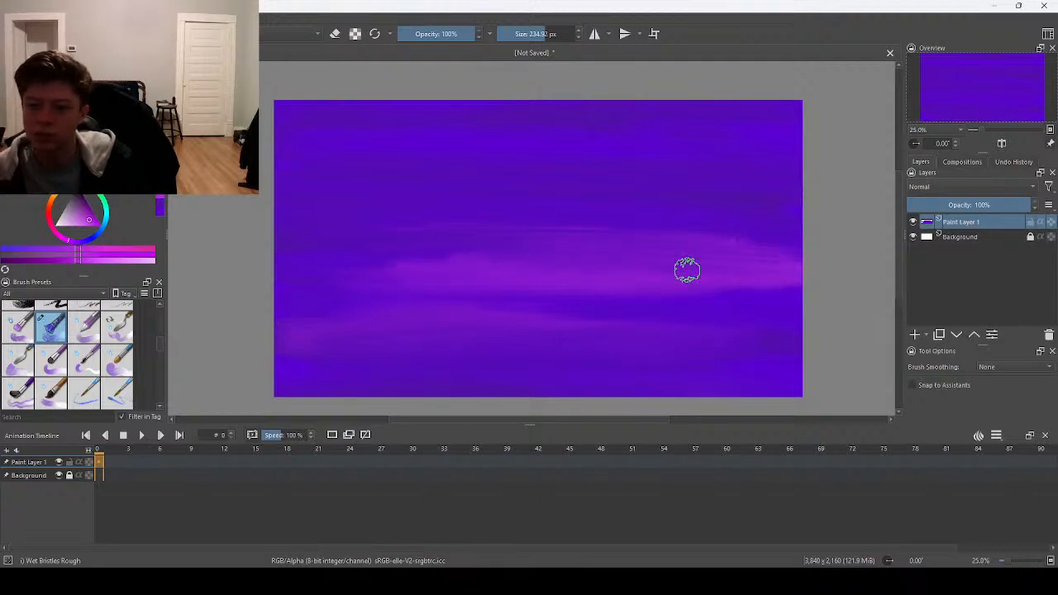
mouse_move(396, 249)
mouse_down()
mouse_move(437, 212)
mouse_move(411, 206)
mouse_move(491, 209)
mouse_up()
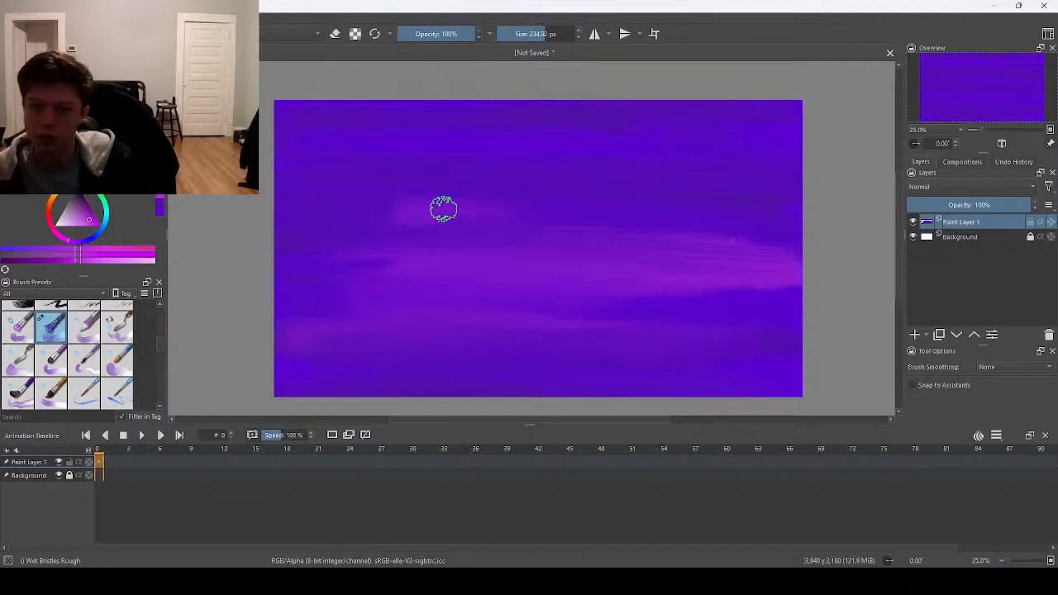
mouse_move(580, 107)
mouse_down()
mouse_move(628, 111)
mouse_move(586, 123)
mouse_move(616, 115)
mouse_move(779, 130)
mouse_move(567, 129)
mouse_move(496, 117)
mouse_move(411, 130)
mouse_move(521, 113)
mouse_move(413, 118)
mouse_up()
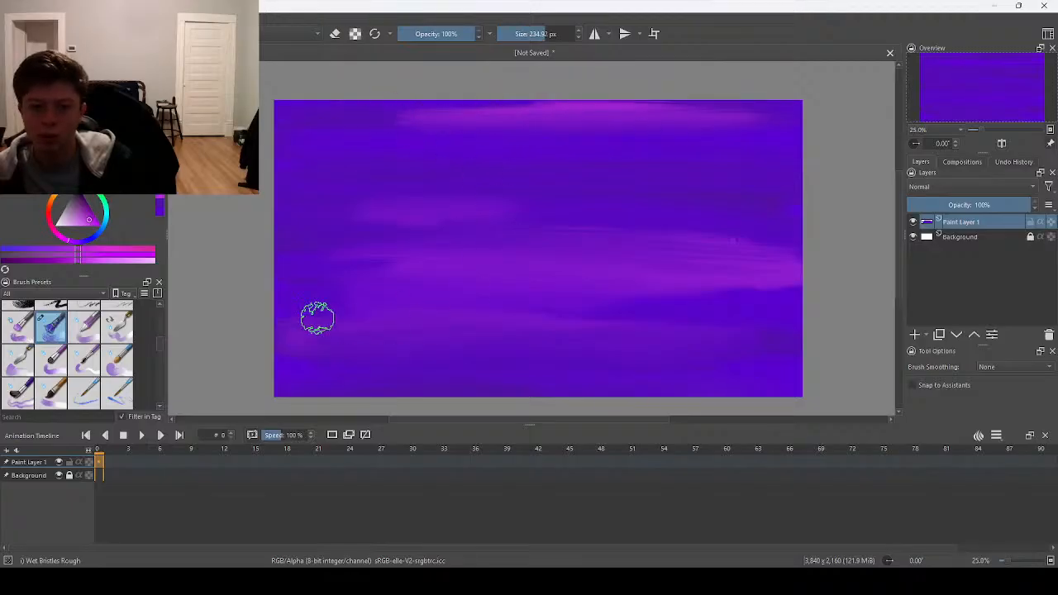
click(159, 204)
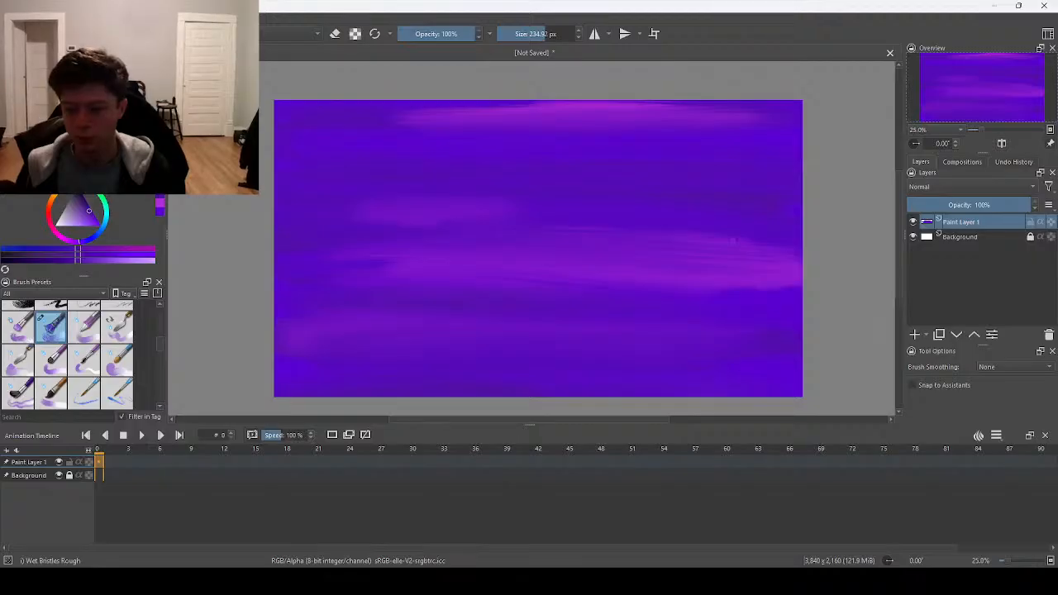
- Switch to OBS, show and hide the Blender capture source, and return to the Krita painting
click(529, 580)
click(418, 428)
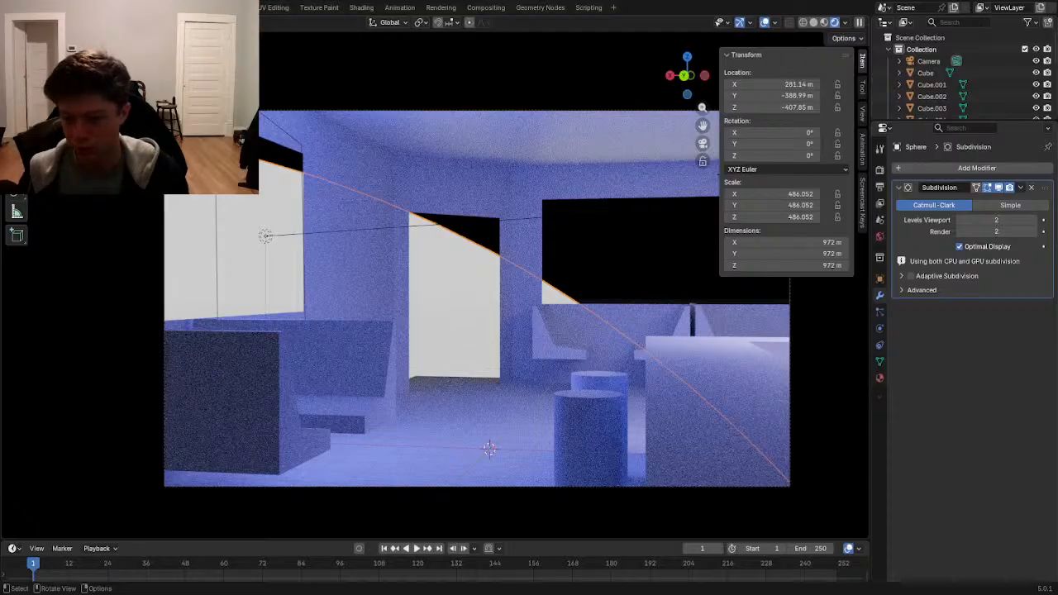
click(419, 429)
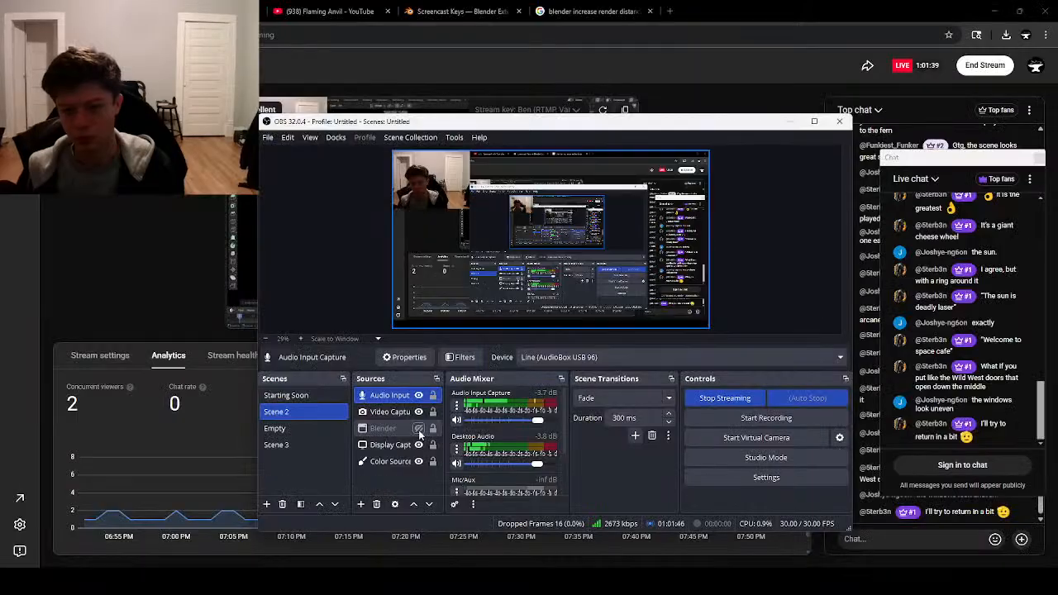
click(505, 581)
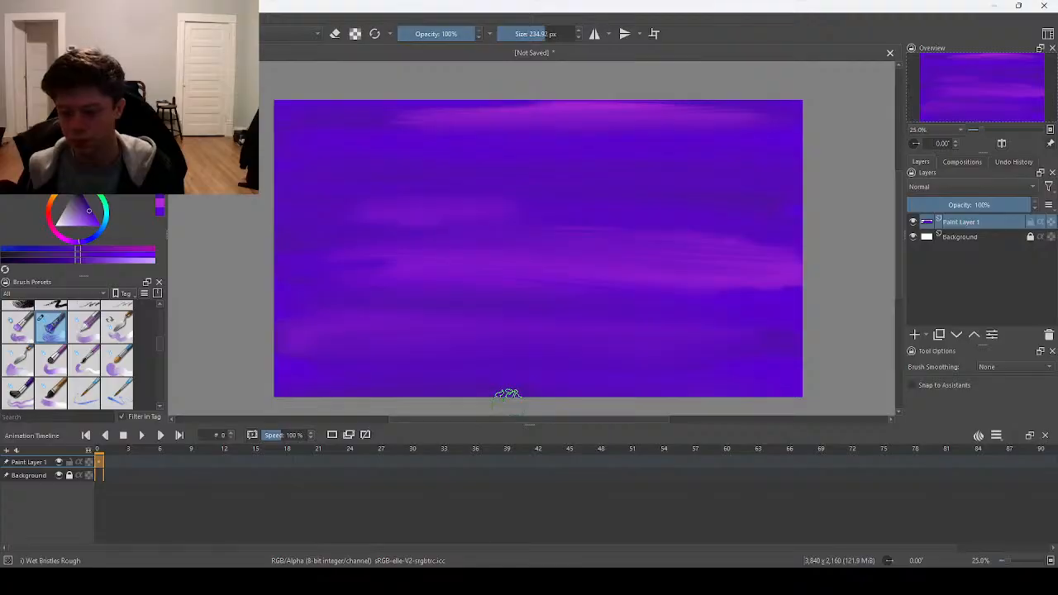
mouse_move(712, 581)
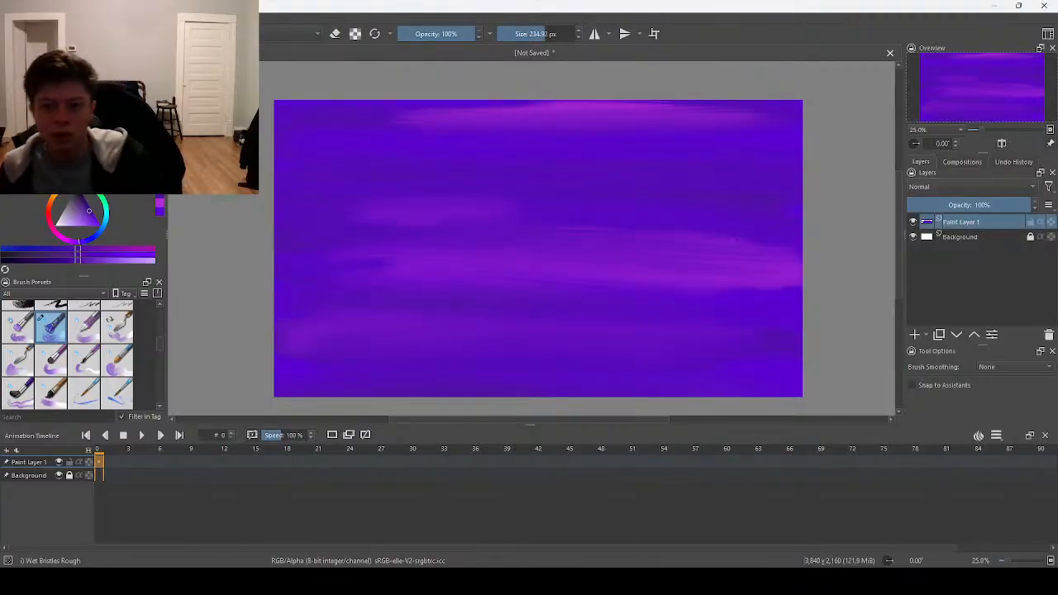
- Choose a very dark violet and paint shadow streaks across the canvas's lower-right and middle-left areas
click(87, 201)
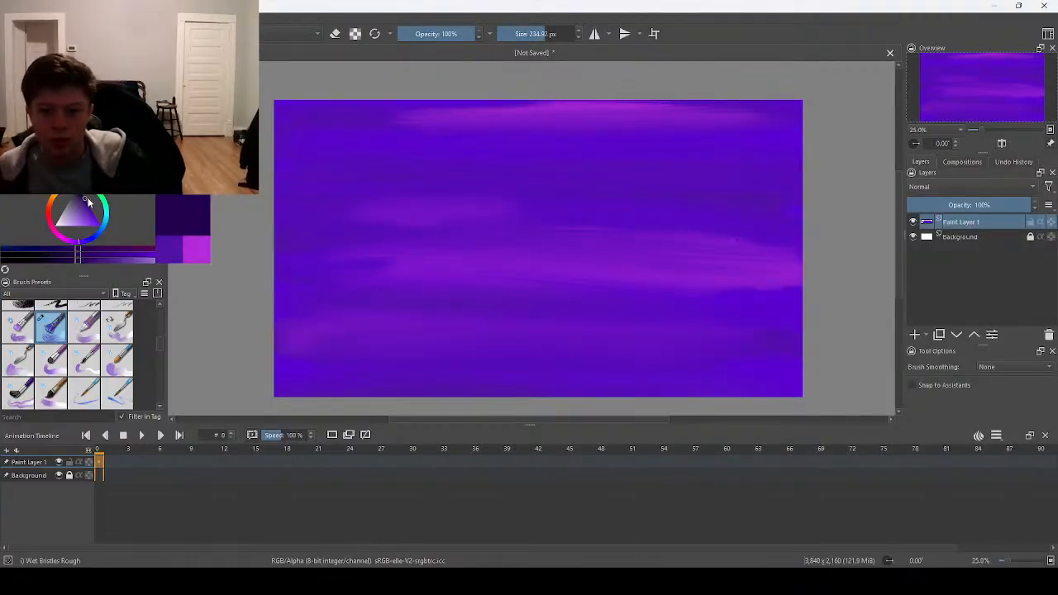
mouse_move(583, 300)
mouse_down()
mouse_move(675, 329)
mouse_move(703, 314)
mouse_move(785, 332)
mouse_move(708, 307)
mouse_move(697, 331)
mouse_move(678, 337)
mouse_up()
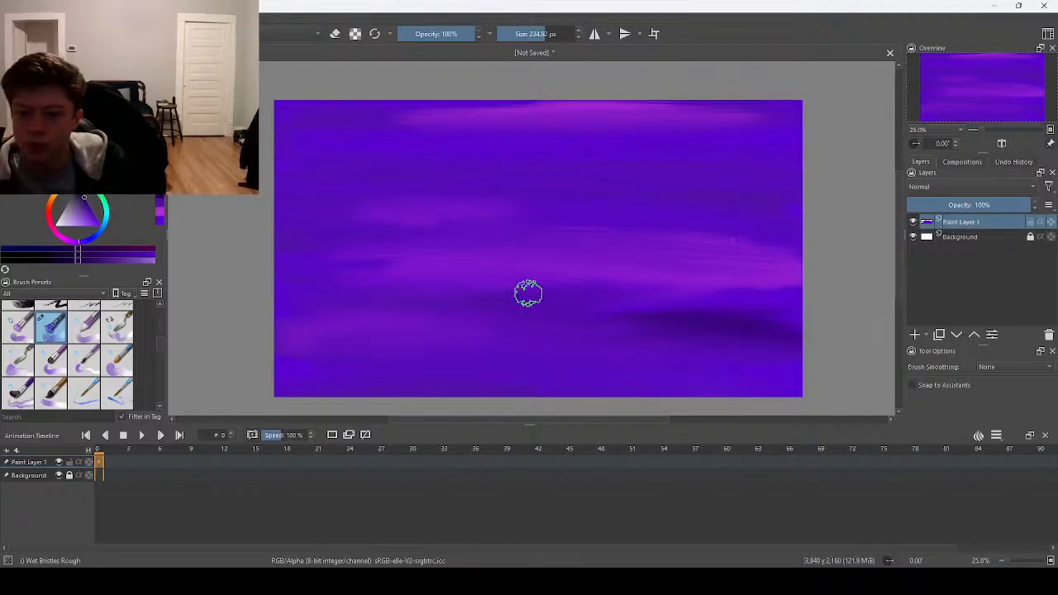
mouse_move(376, 285)
mouse_down()
mouse_move(459, 281)
mouse_move(300, 264)
mouse_move(405, 292)
mouse_move(480, 282)
mouse_move(509, 293)
mouse_up()
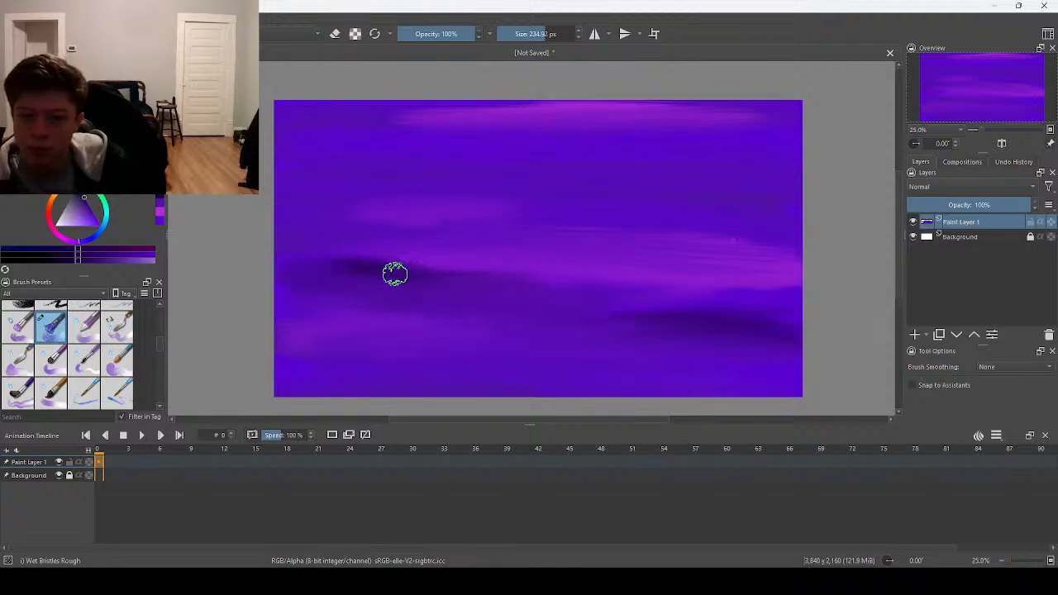
drag(337, 257, 322, 271)
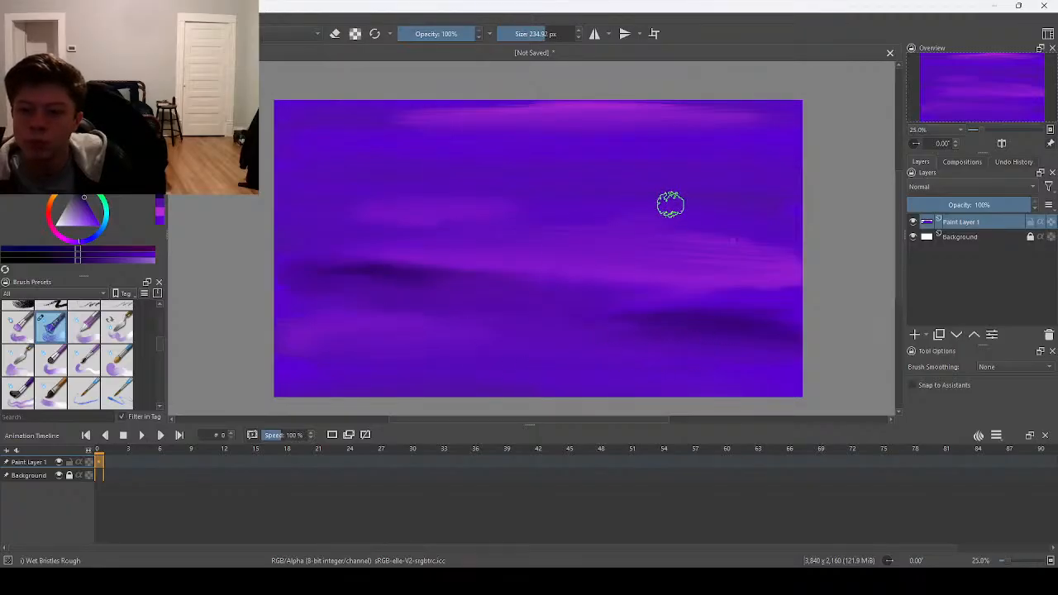
- Paint a long dark violet streak across the upper middle of the canvas and blend the middle-left streaks into the purple
mouse_move(595, 196)
mouse_down()
mouse_move(637, 190)
mouse_move(648, 213)
mouse_move(691, 202)
mouse_move(621, 214)
mouse_move(638, 219)
mouse_move(355, 182)
mouse_move(592, 215)
mouse_move(499, 236)
mouse_move(640, 210)
mouse_move(463, 210)
mouse_move(604, 173)
mouse_move(584, 182)
mouse_move(631, 190)
mouse_move(392, 200)
mouse_move(694, 226)
mouse_move(562, 232)
mouse_move(513, 211)
mouse_up()
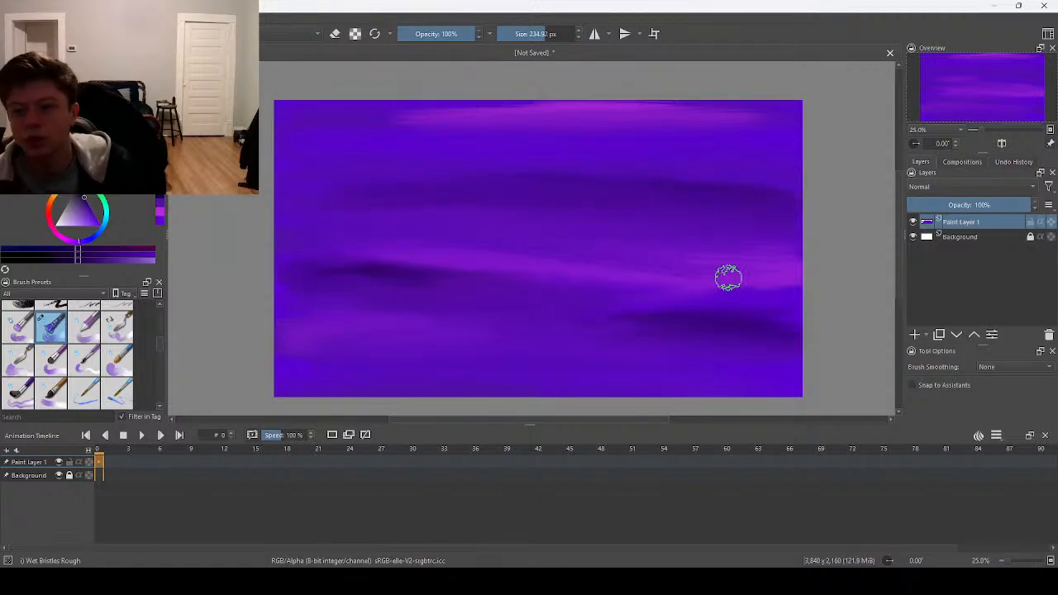
mouse_move(300, 278)
mouse_down()
mouse_move(288, 283)
mouse_move(740, 336)
mouse_move(809, 326)
mouse_up()
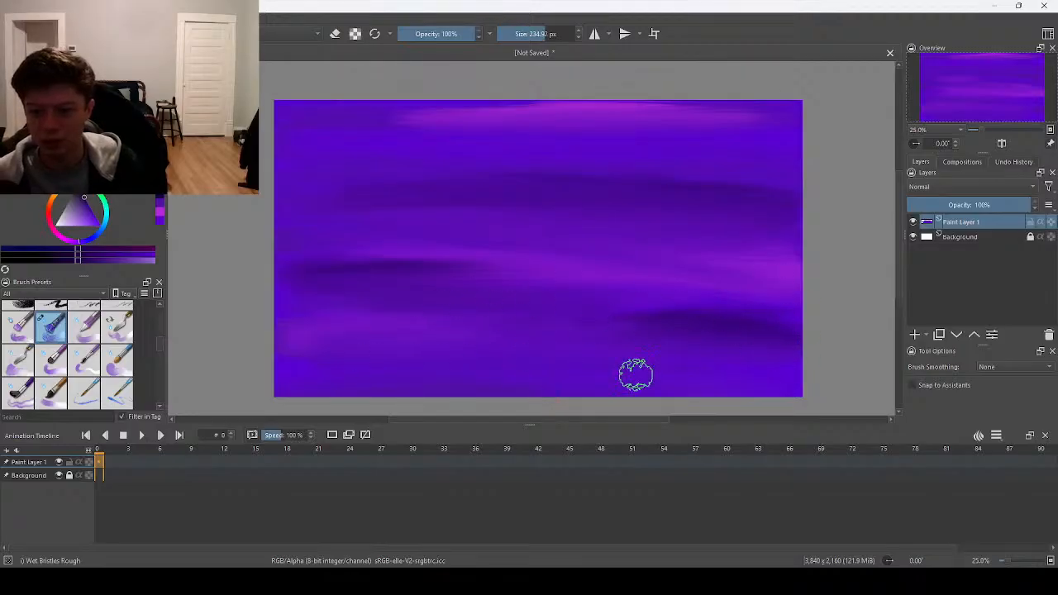
mouse_move(526, 271)
mouse_down()
mouse_move(323, 264)
mouse_move(732, 260)
mouse_move(632, 248)
mouse_up()
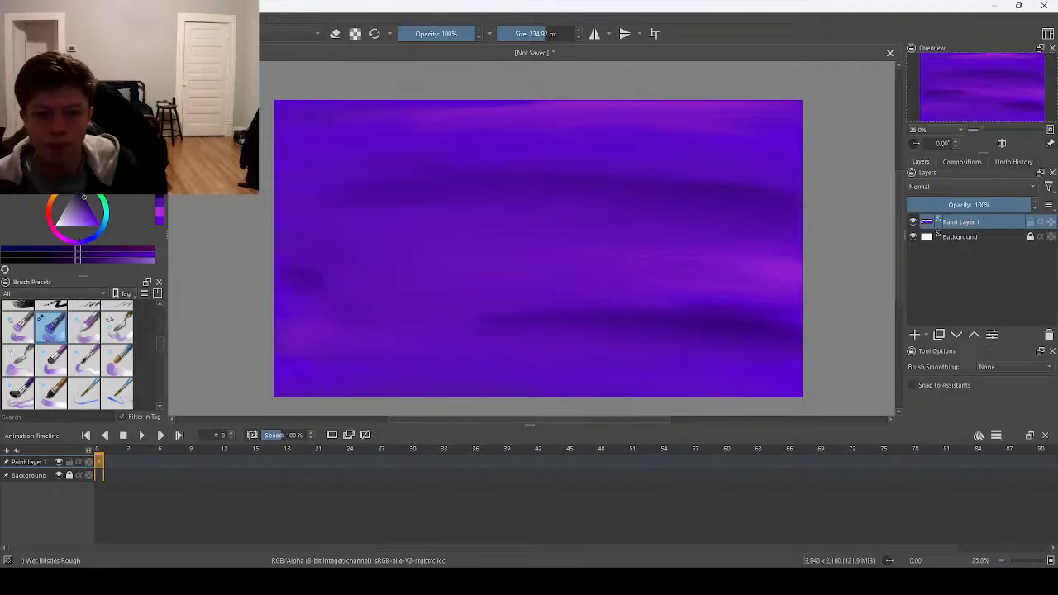
- Choose a crimson red and paint thin horizontal streaks across the canvas's lower middle, centre, upper right and lower right
click(159, 220)
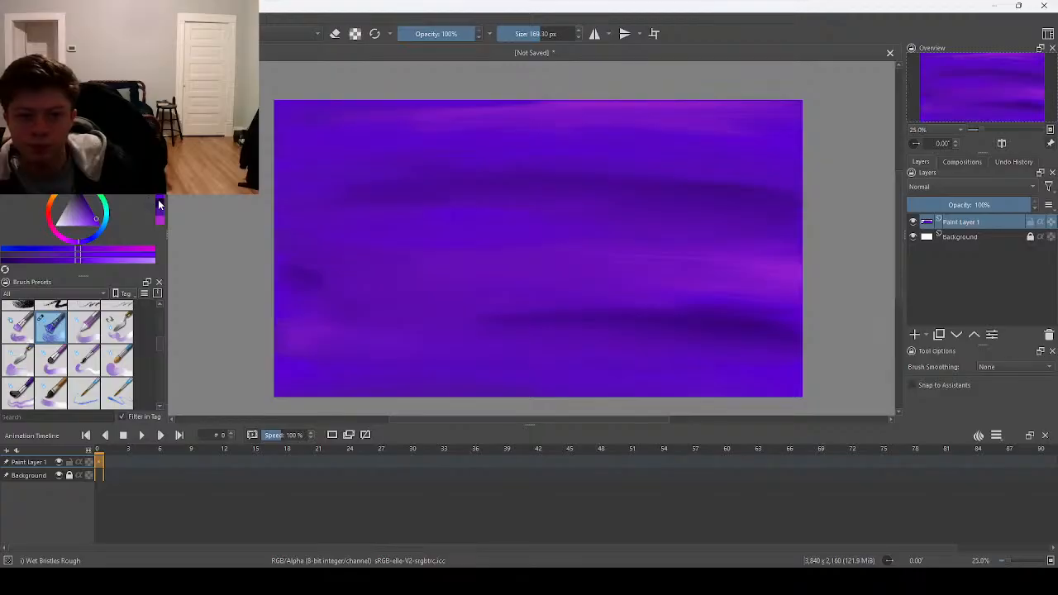
drag(69, 245, 61, 241)
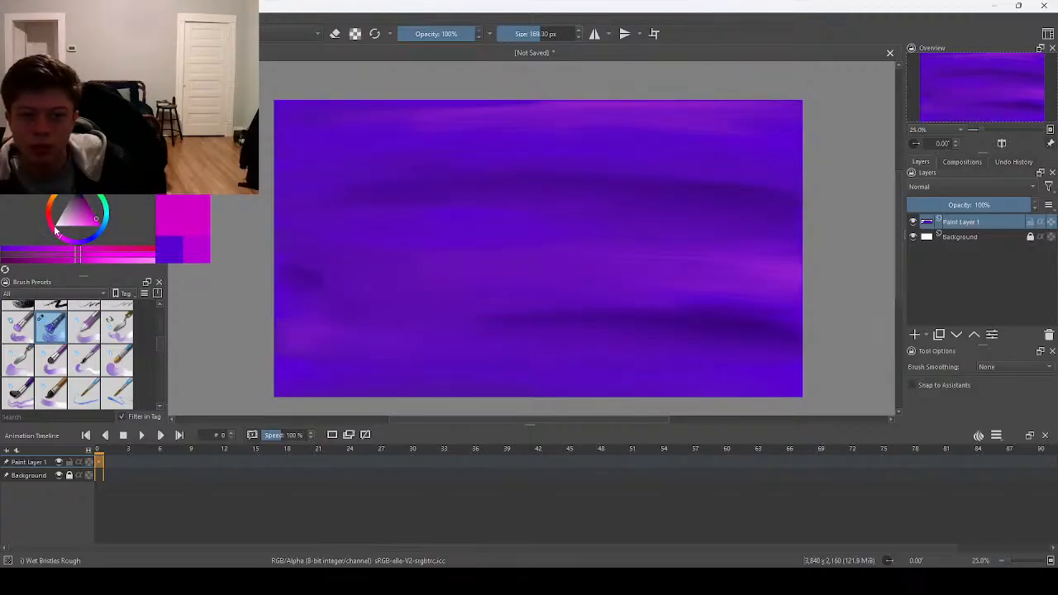
drag(52, 229, 49, 220)
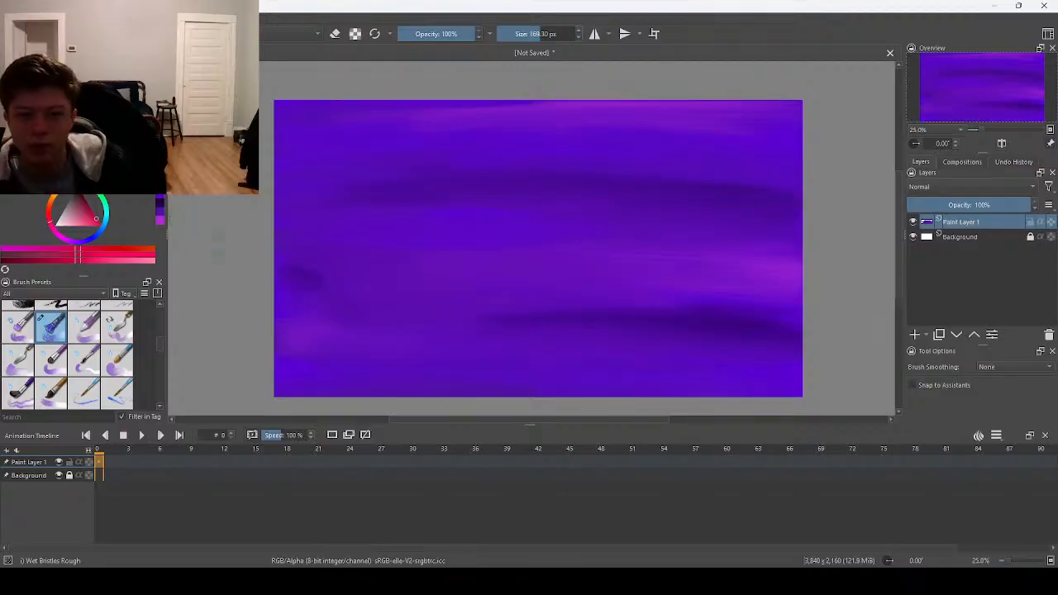
drag(483, 298, 466, 300)
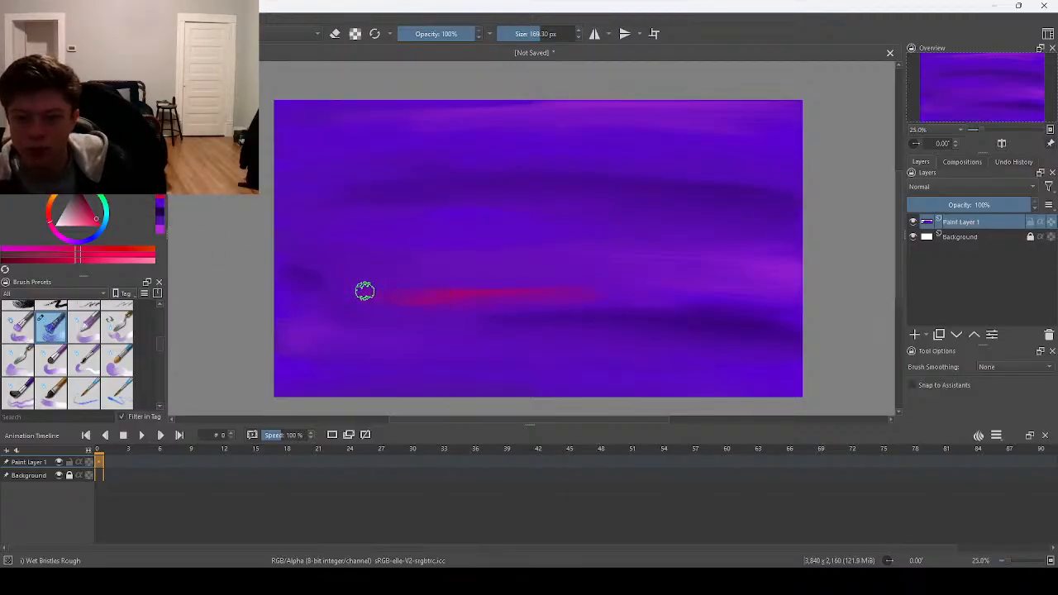
drag(563, 300, 643, 307)
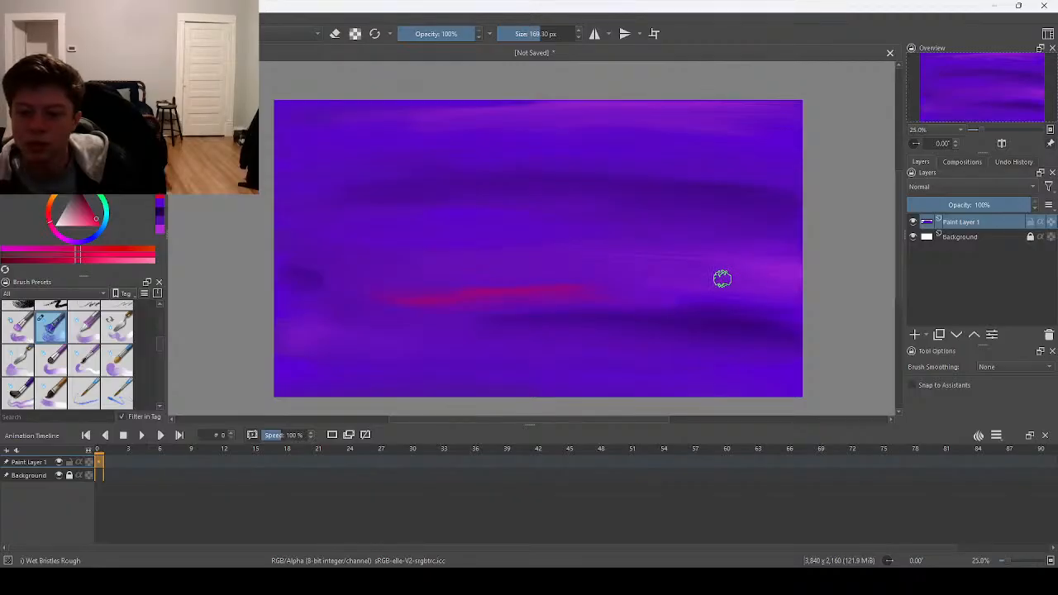
drag(499, 303, 554, 290)
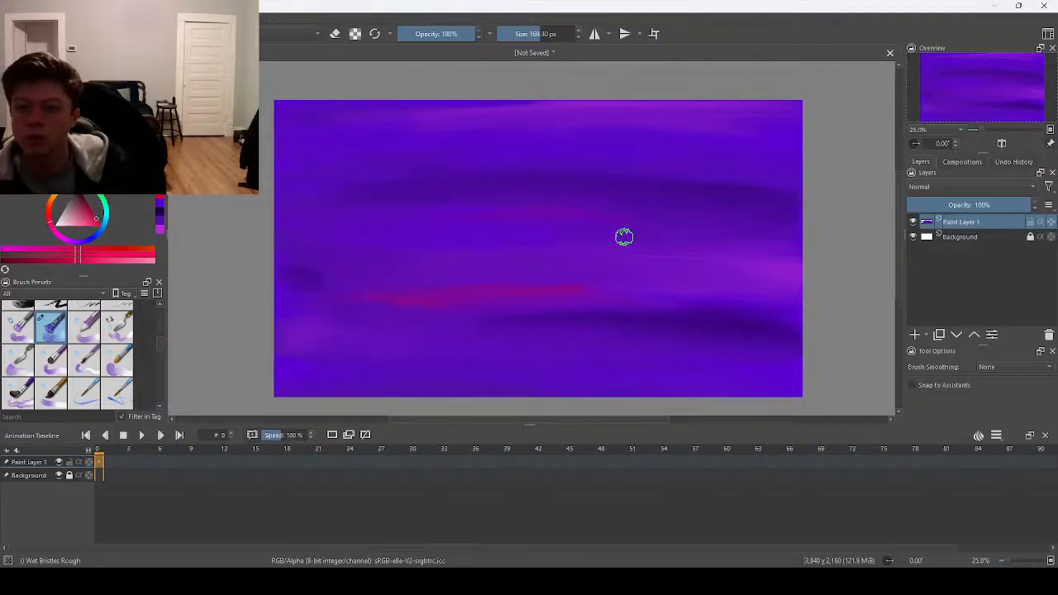
mouse_move(737, 181)
mouse_down()
mouse_move(649, 185)
mouse_move(692, 182)
mouse_up()
drag(608, 176, 580, 181)
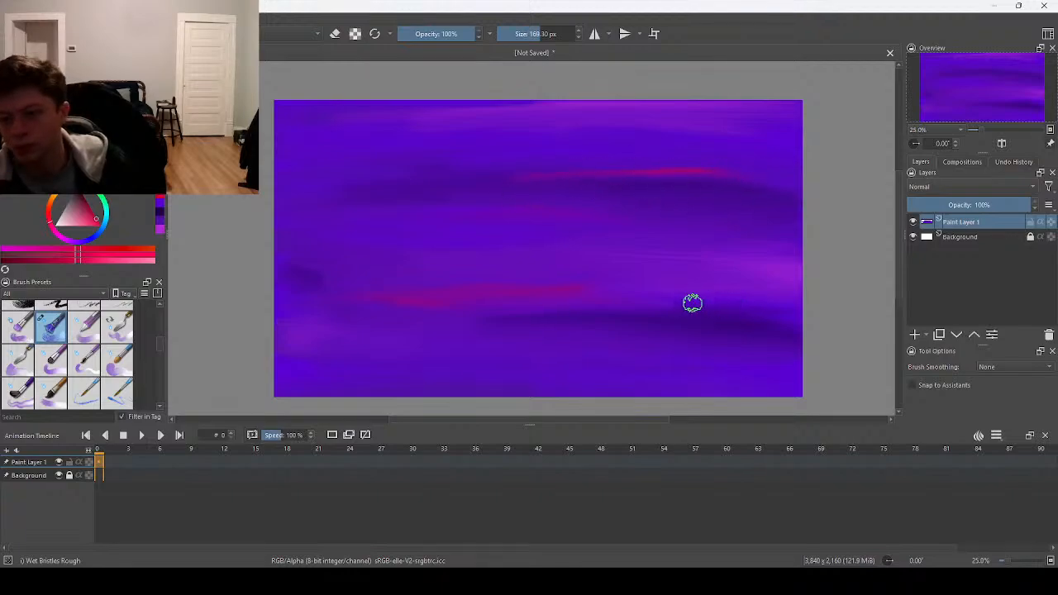
mouse_move(676, 369)
mouse_down()
mouse_move(666, 369)
mouse_move(754, 356)
mouse_up()
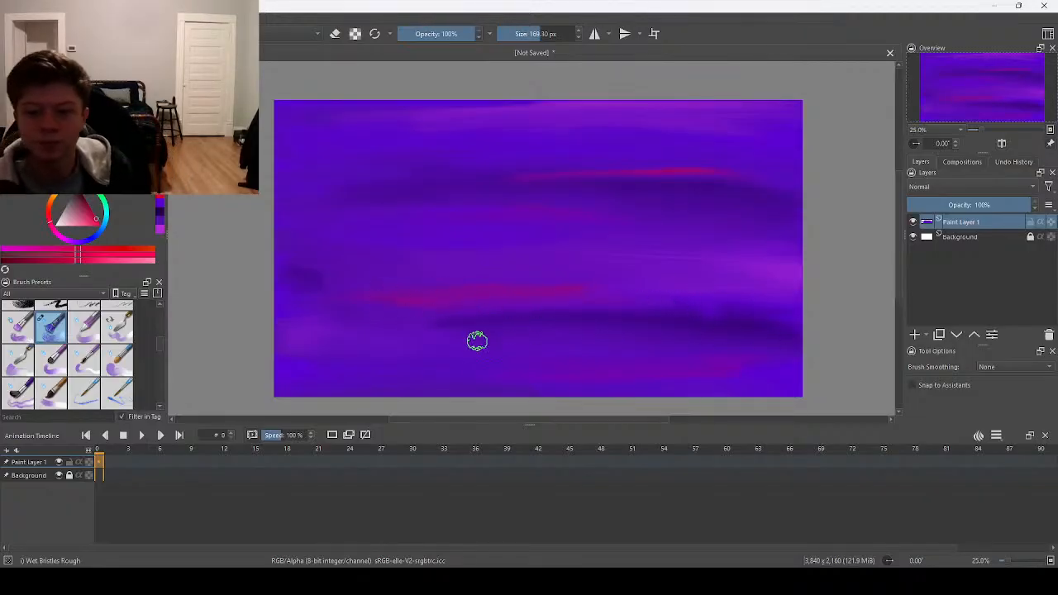
- Return to the very dark violet and paint shadow streaks across the canvas's lower middle, upper right, upper left and left of centre
click(161, 216)
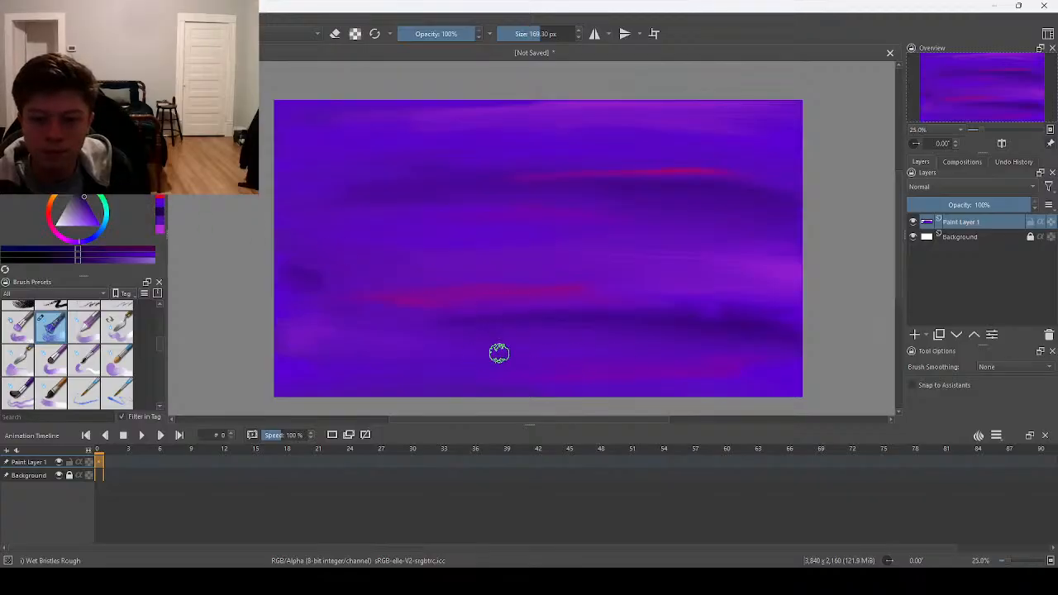
mouse_move(495, 355)
mouse_down()
mouse_move(474, 355)
mouse_move(505, 341)
mouse_up()
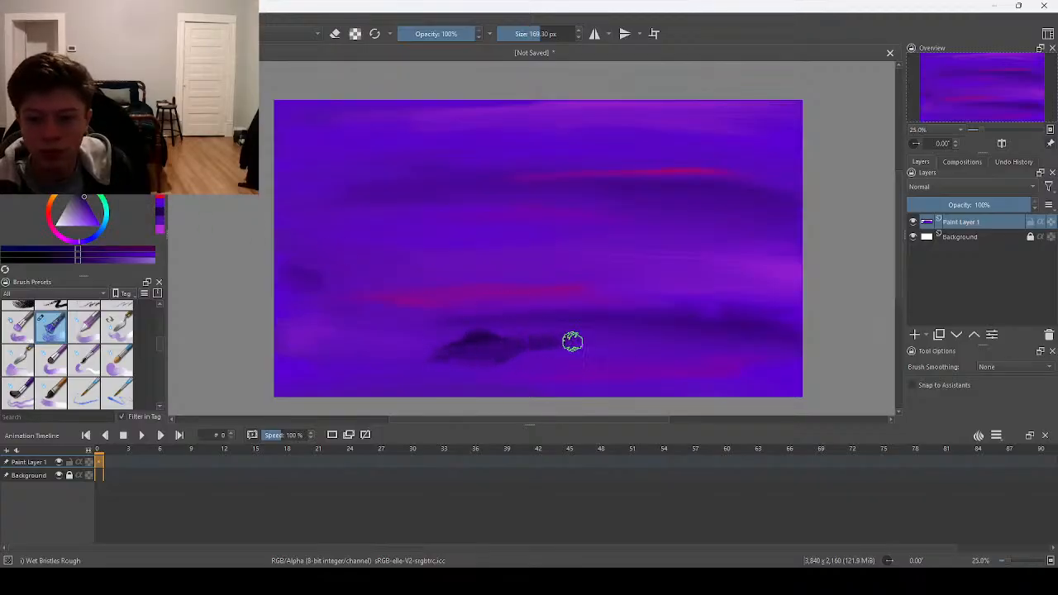
drag(598, 343, 485, 336)
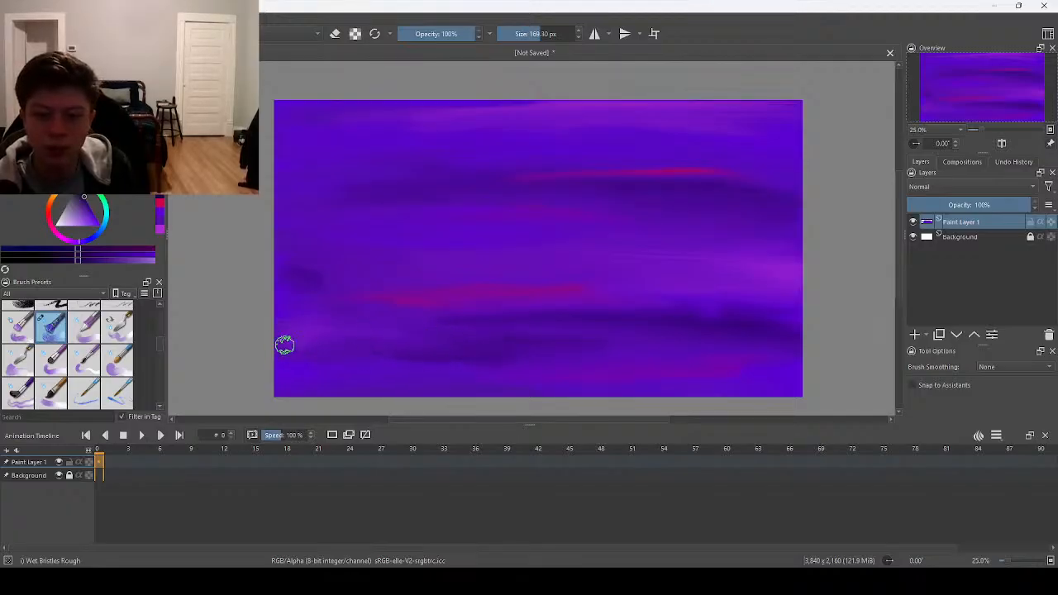
drag(740, 200, 719, 212)
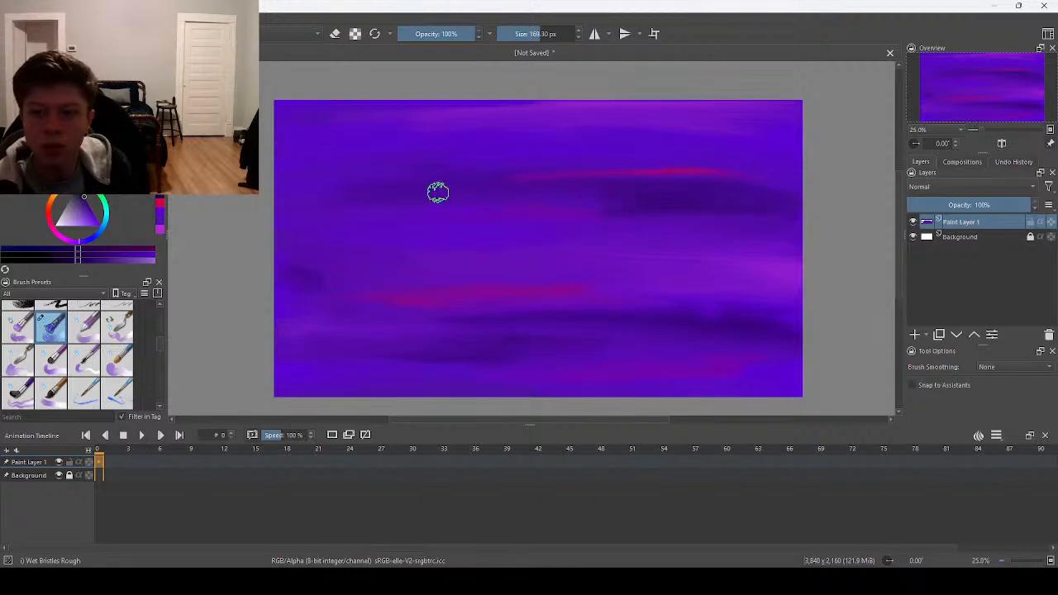
drag(447, 194, 505, 189)
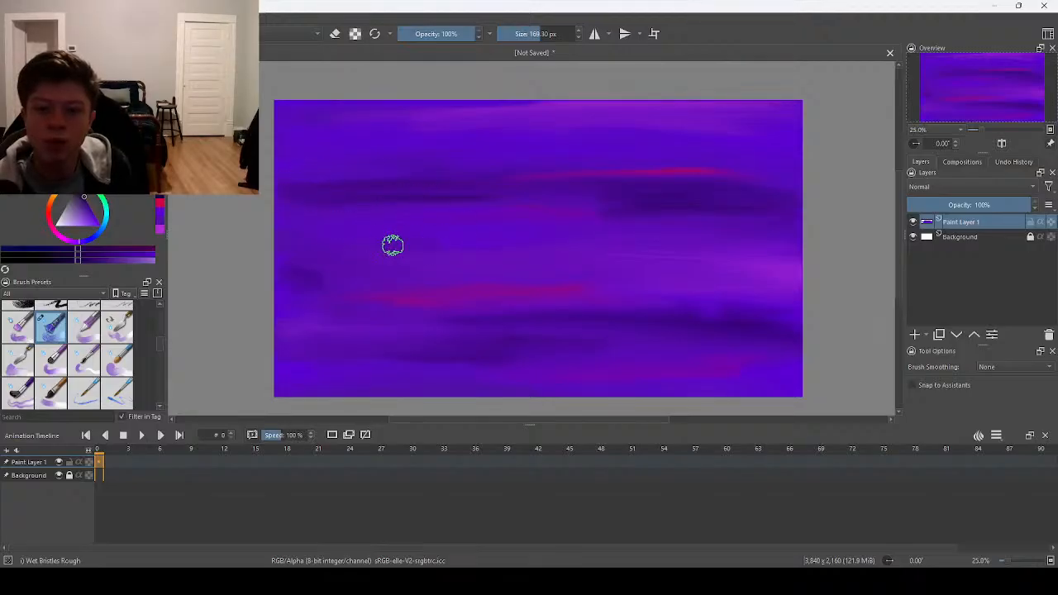
mouse_move(427, 239)
mouse_down()
mouse_move(438, 248)
mouse_move(568, 239)
mouse_up()
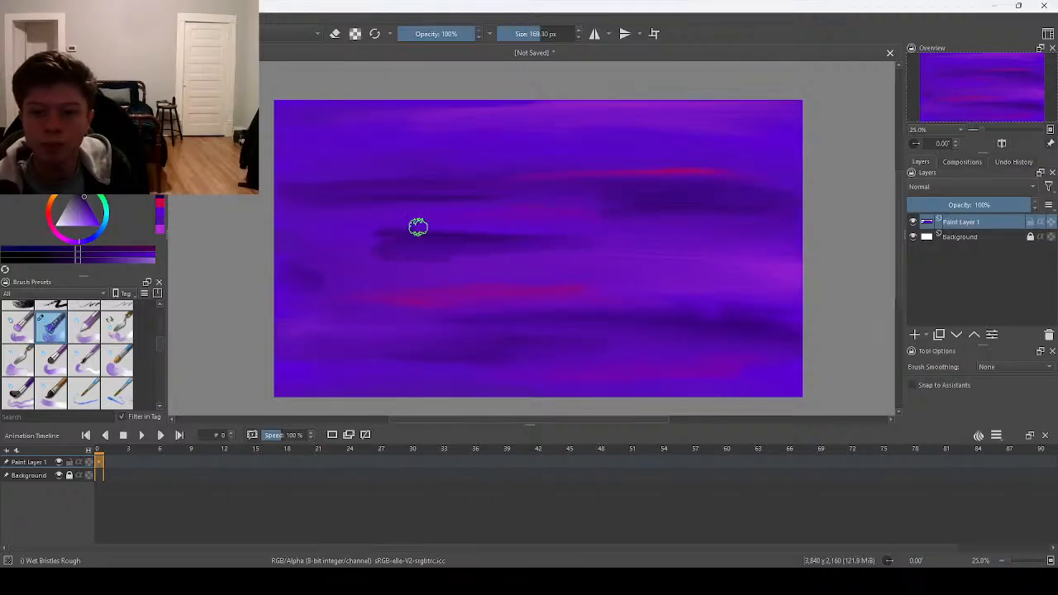
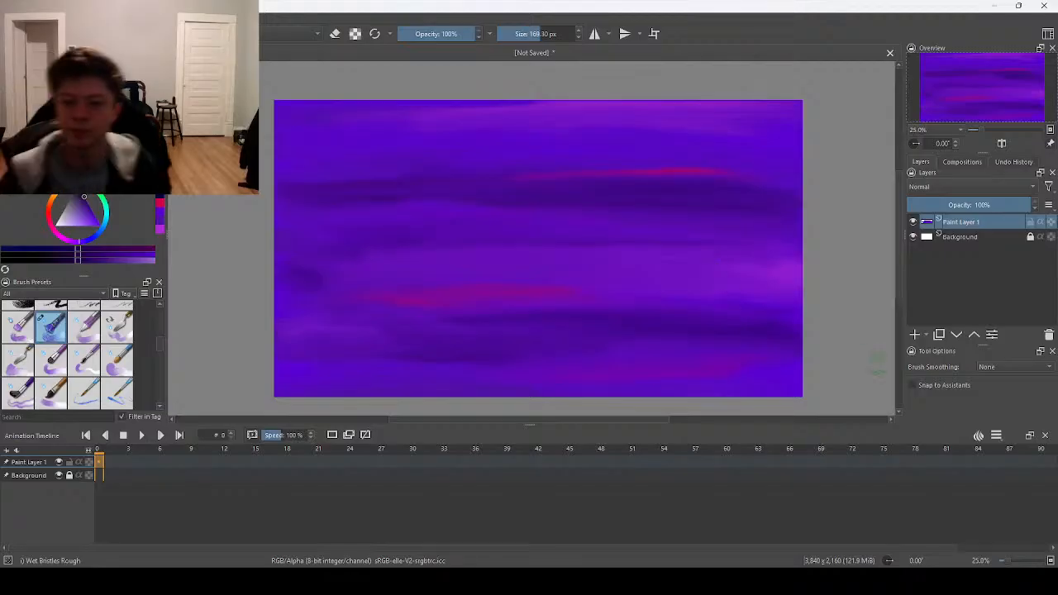
- Switch to the YouTube live streaming page to check the stream and chat, and return to the Krita painting
mouse_move(688, 582)
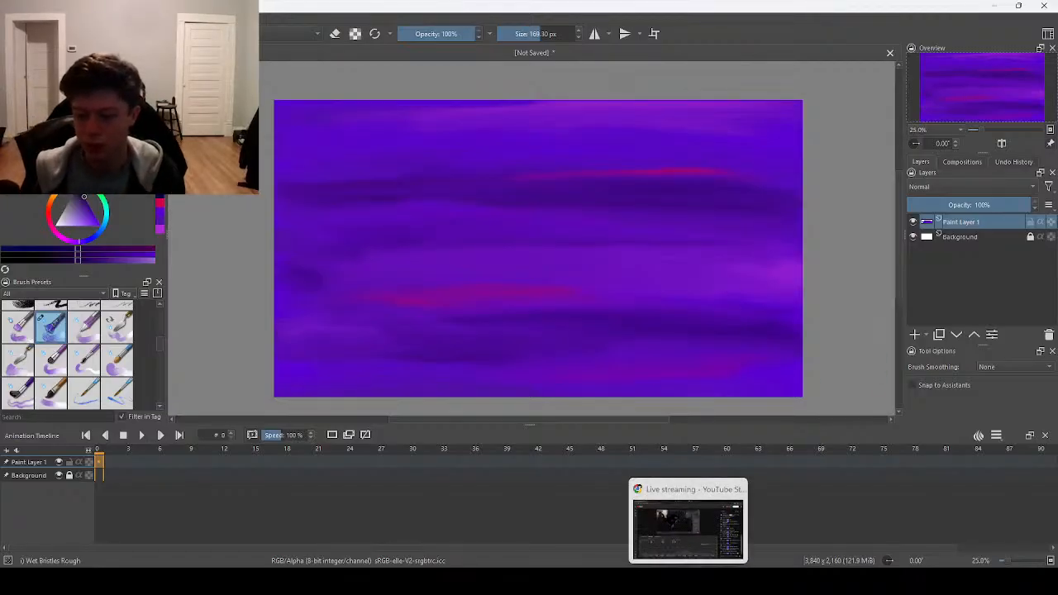
click(687, 581)
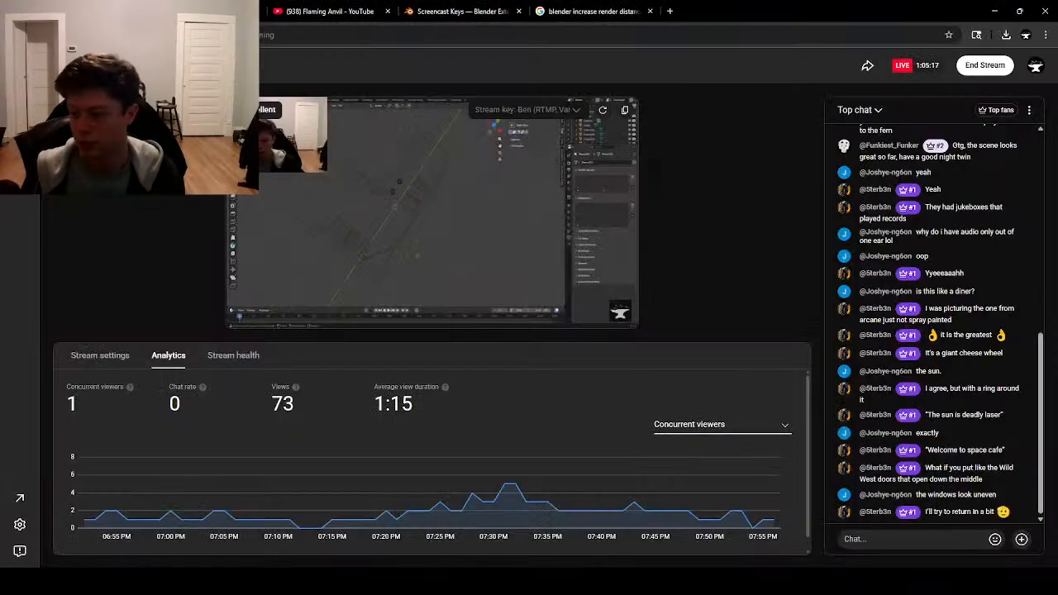
mouse_move(639, 583)
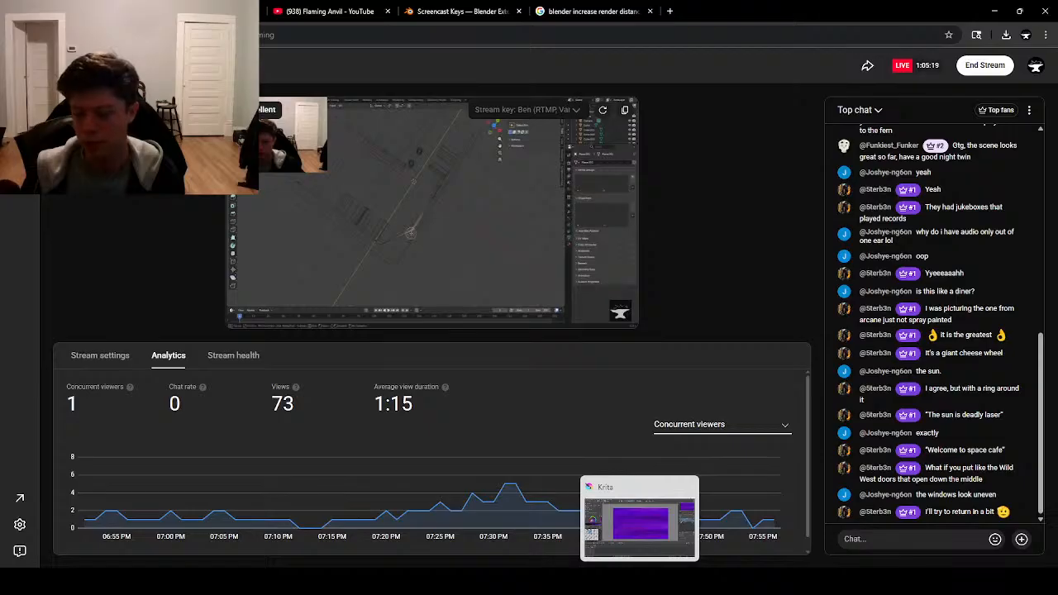
click(640, 583)
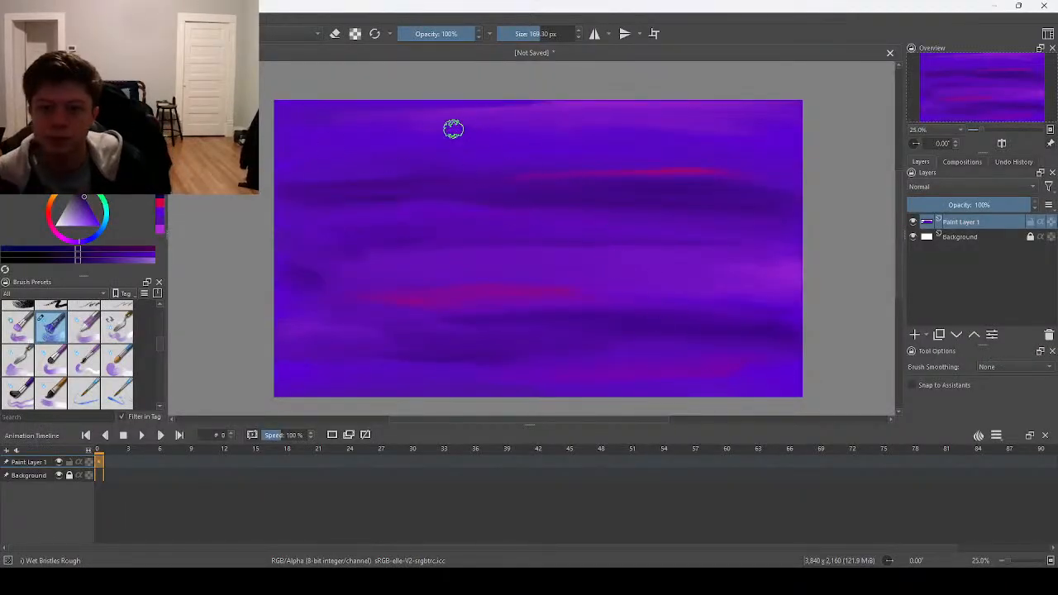
- Paint a dark violet streak across the canvas's upper left, and add cyan streaks below the crimson one in the lower middle
mouse_move(371, 151)
mouse_down()
mouse_move(325, 141)
mouse_move(522, 148)
mouse_move(463, 140)
mouse_move(318, 153)
mouse_up()
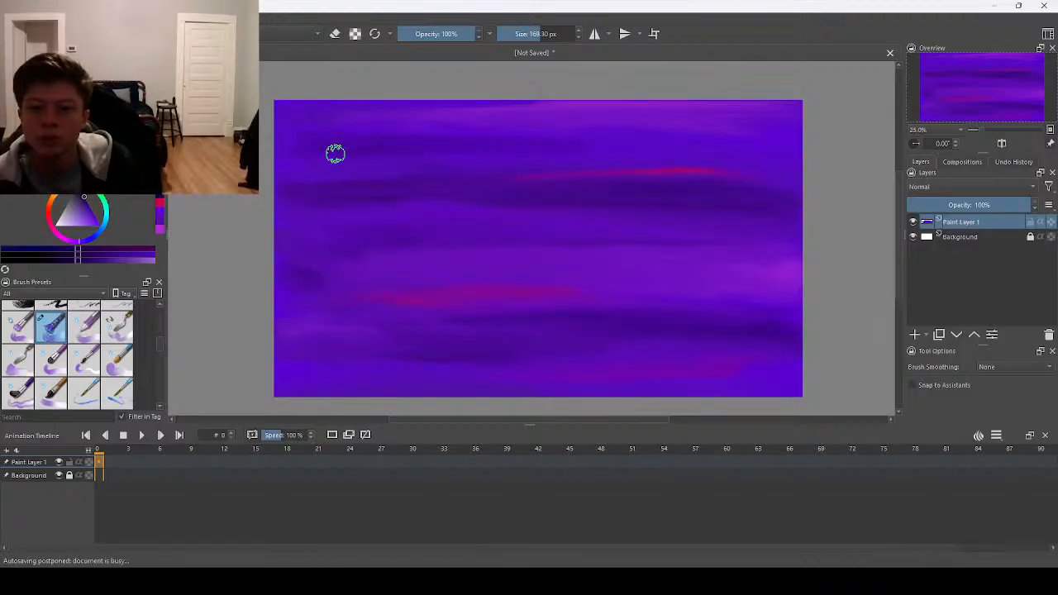
drag(109, 222, 96, 219)
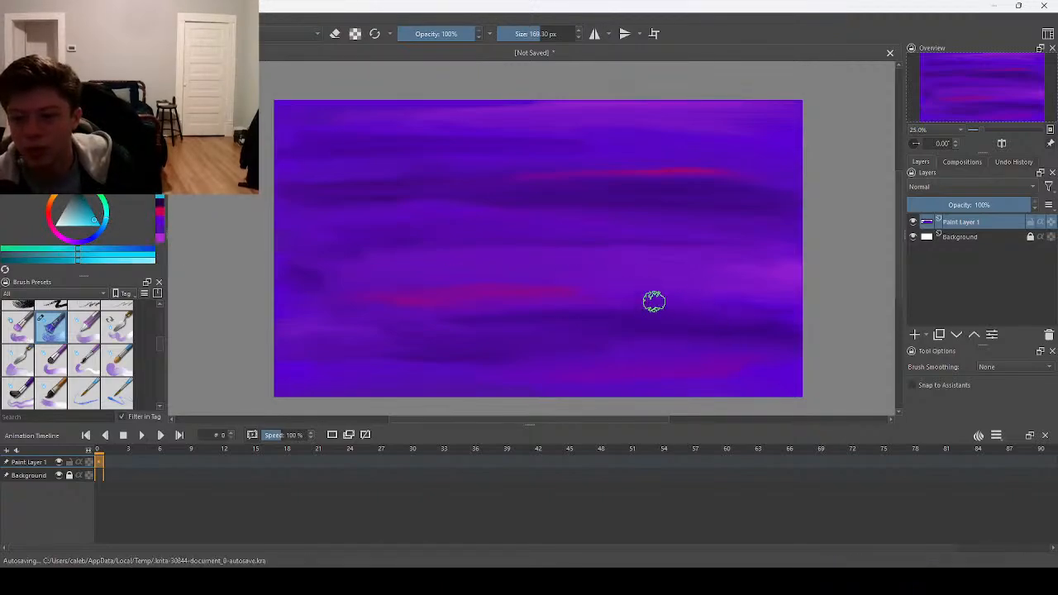
drag(669, 303, 555, 301)
mouse_move(509, 354)
mouse_down()
mouse_move(470, 352)
mouse_move(533, 352)
mouse_up()
drag(596, 351, 503, 348)
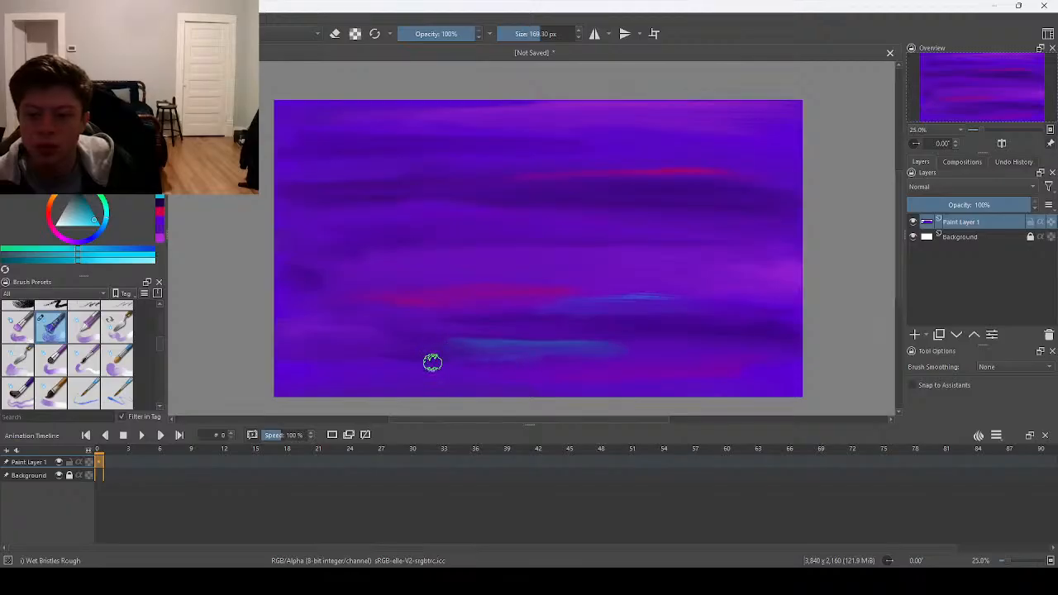
mouse_move(423, 366)
mouse_down()
mouse_move(460, 347)
mouse_move(358, 354)
mouse_move(357, 366)
mouse_up()
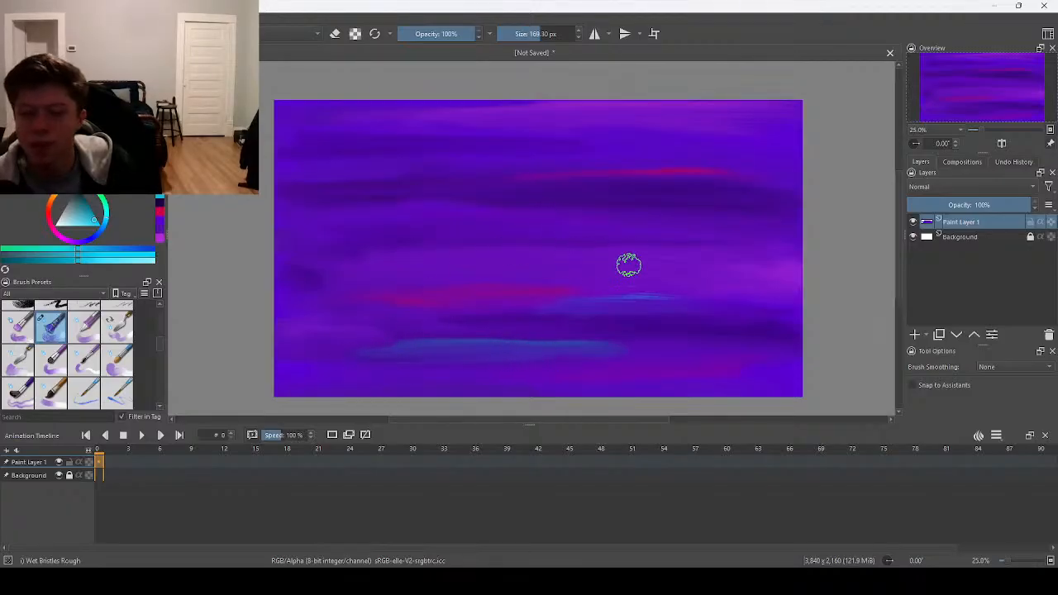
- Paint cyan streaks in the canvas's upper left, upper middle and right of centre, and brighter ones beneath the crimson streak with Wet Bristles
mouse_move(522, 209)
mouse_down()
mouse_move(570, 208)
mouse_move(531, 203)
mouse_up()
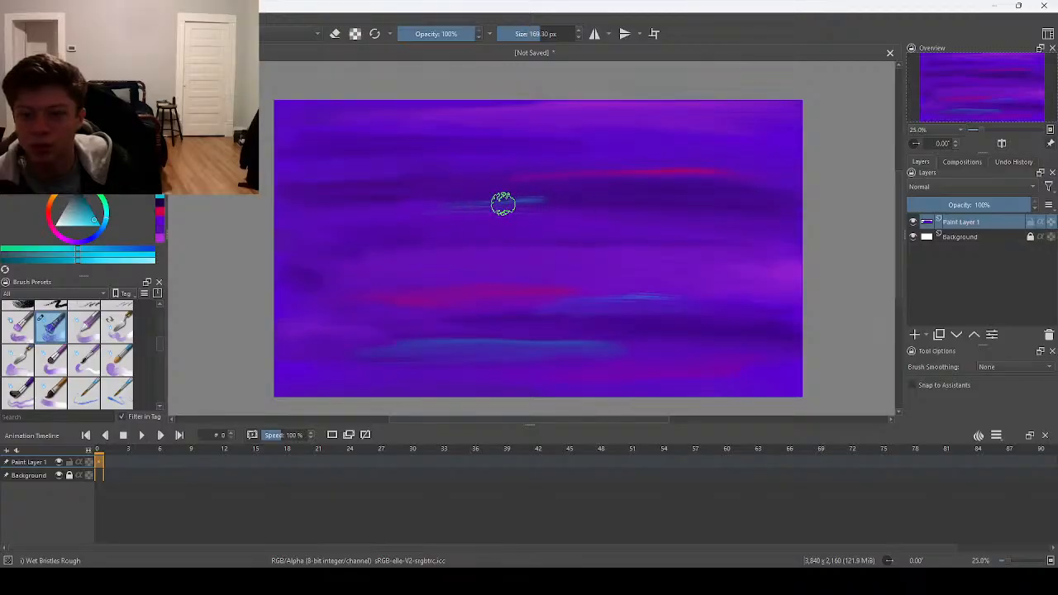
mouse_move(393, 161)
mouse_down()
mouse_move(369, 163)
mouse_move(435, 160)
mouse_move(352, 179)
mouse_move(399, 162)
mouse_move(379, 188)
mouse_up()
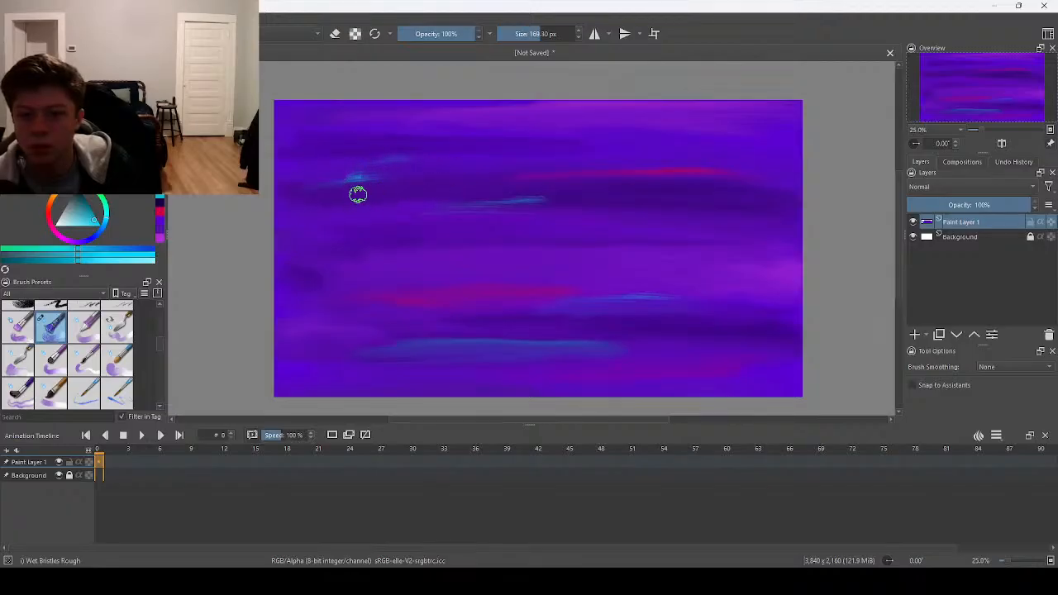
mouse_move(667, 246)
mouse_down()
mouse_move(708, 253)
mouse_move(637, 260)
mouse_move(687, 254)
mouse_up()
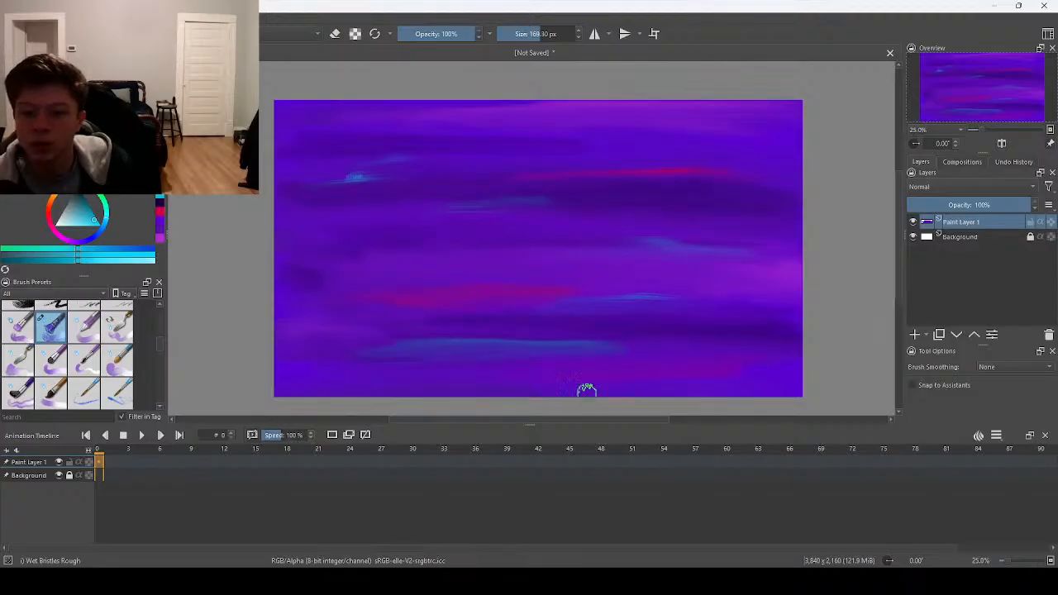
click(27, 333)
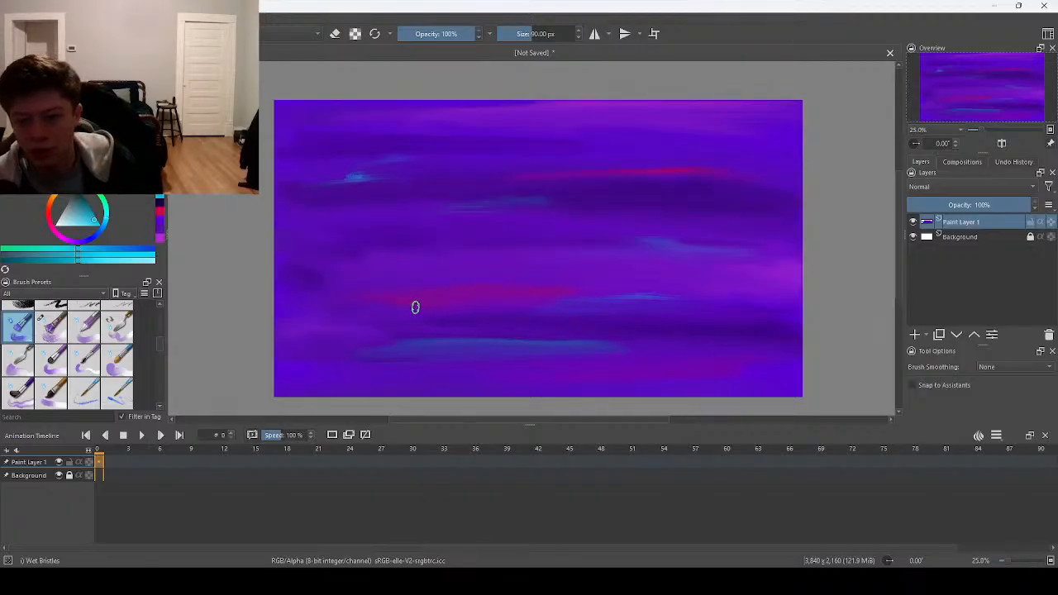
mouse_move(452, 308)
mouse_down()
mouse_move(463, 317)
mouse_move(418, 321)
mouse_move(476, 320)
mouse_move(474, 306)
mouse_move(446, 305)
mouse_move(496, 312)
mouse_up()
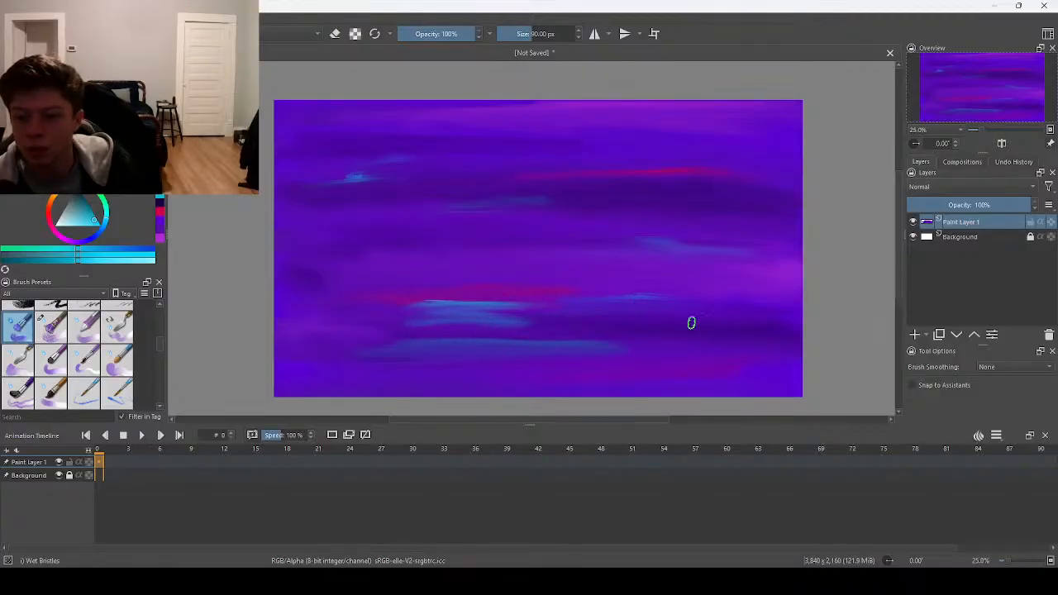
- Use Wet Bristles Rough in magenta-purple to paint highlights along the central band and left edge, and blend the streaks across the upper middle
click(54, 327)
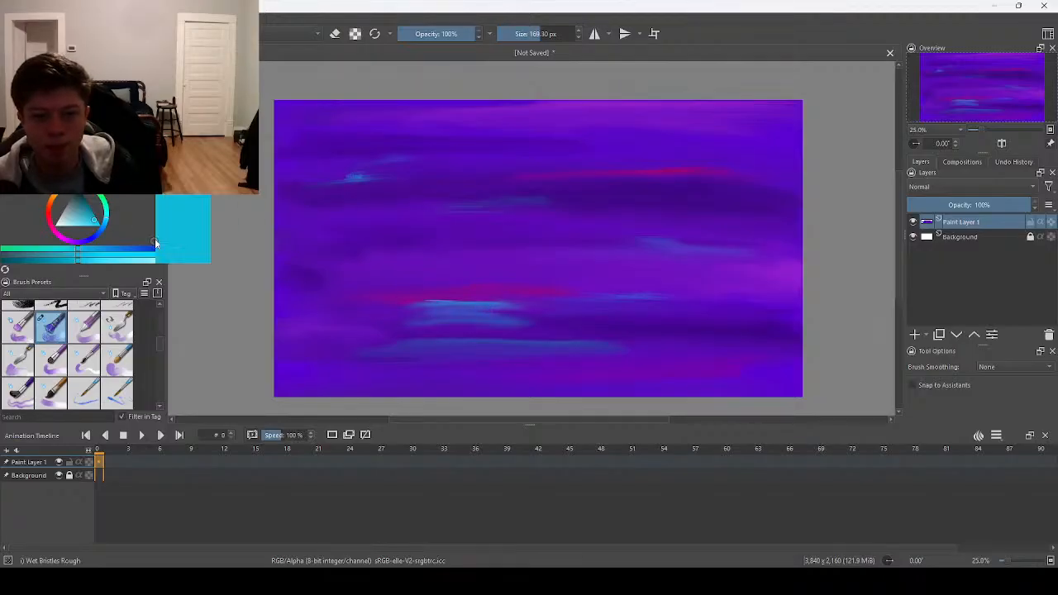
click(161, 238)
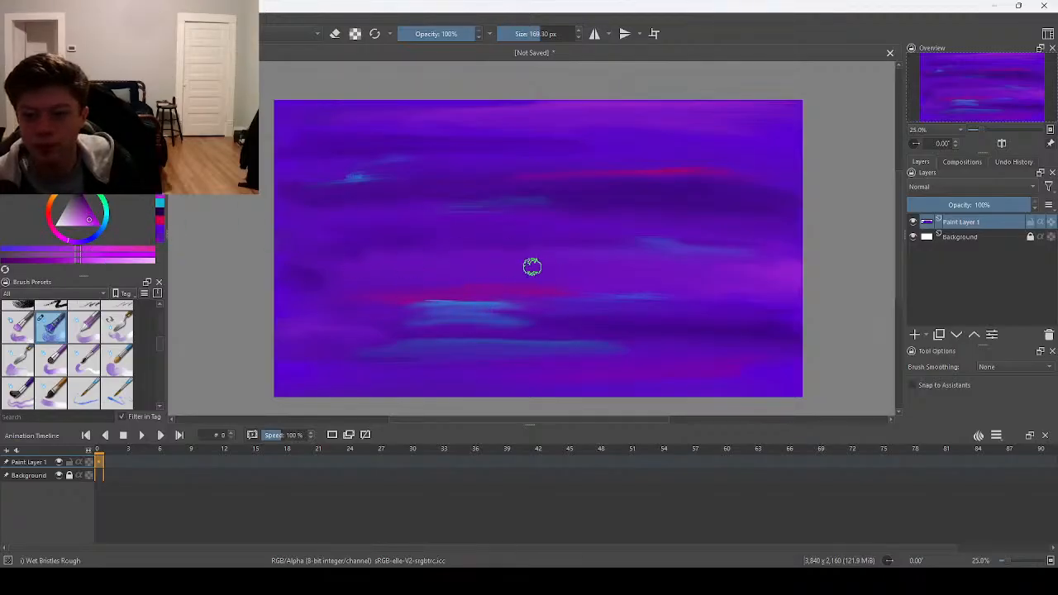
drag(505, 268, 490, 266)
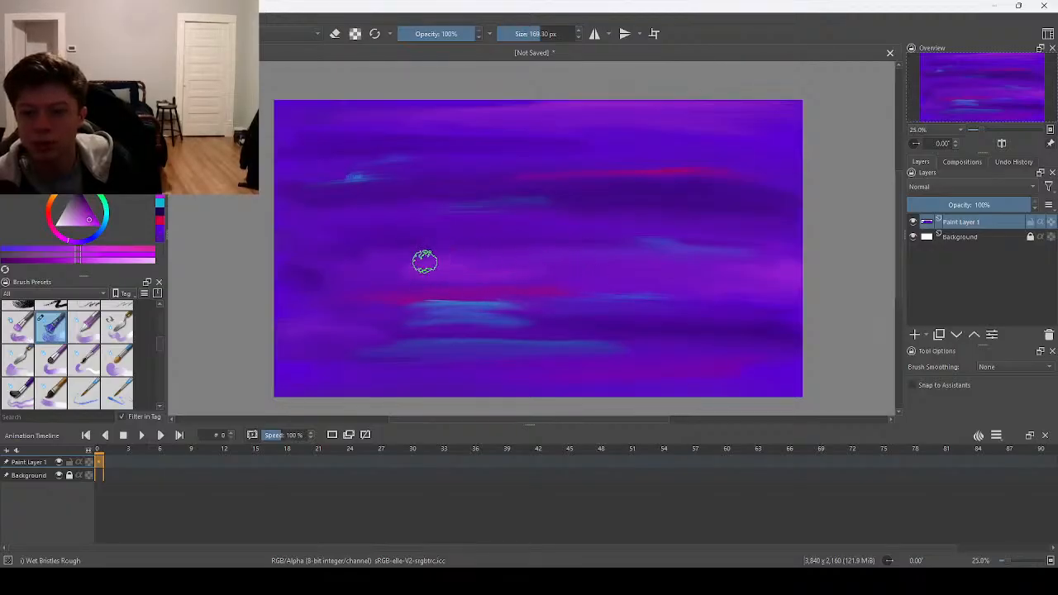
mouse_move(640, 276)
mouse_down()
mouse_move(668, 279)
mouse_move(604, 267)
mouse_move(656, 268)
mouse_up()
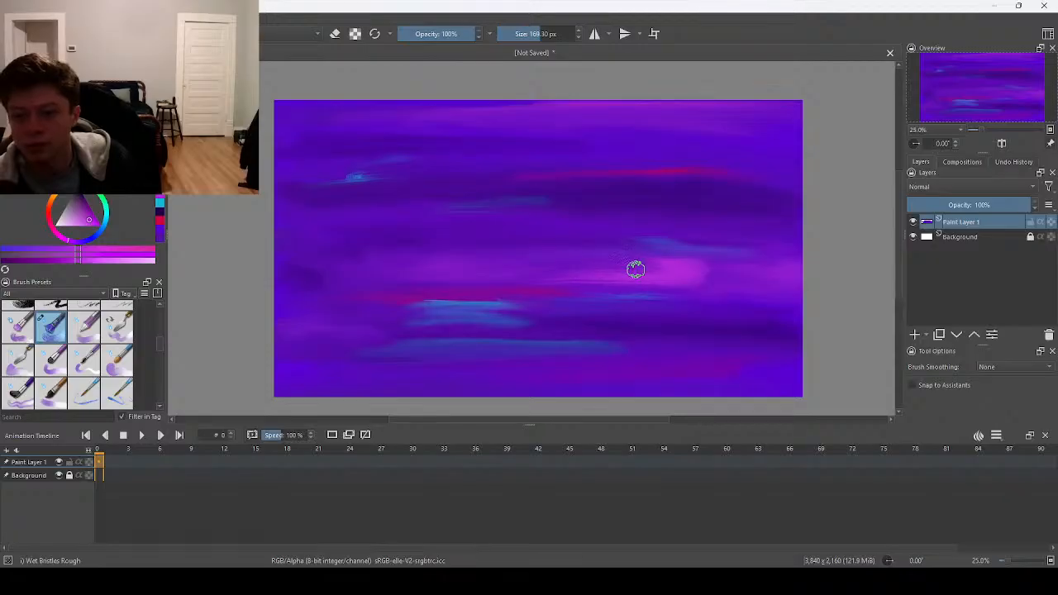
mouse_move(726, 276)
mouse_down()
mouse_move(666, 288)
mouse_move(542, 279)
mouse_up()
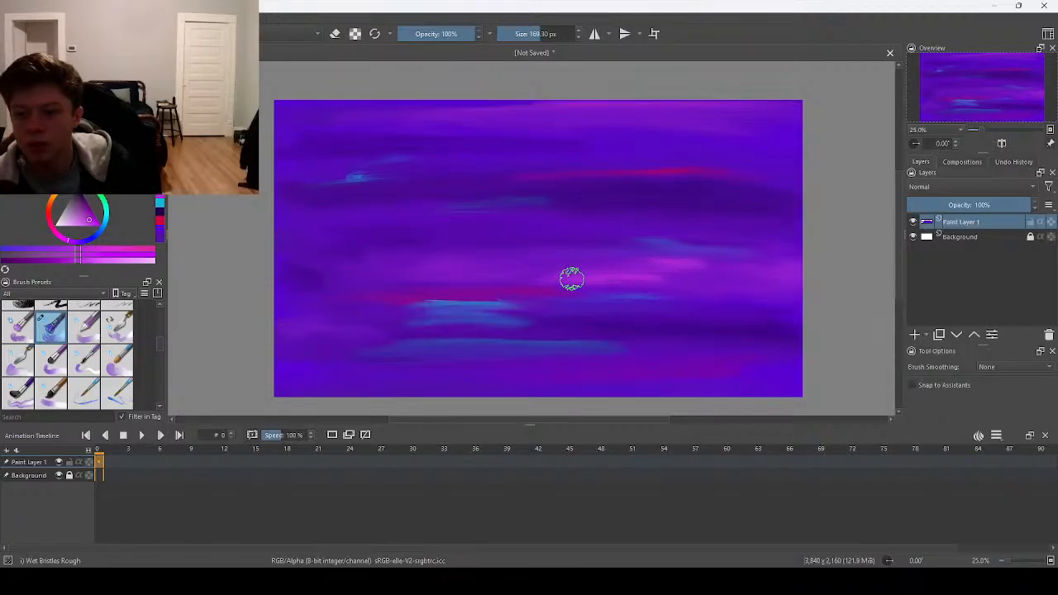
mouse_move(300, 265)
mouse_down()
mouse_move(347, 266)
mouse_move(278, 279)
mouse_move(322, 265)
mouse_move(373, 261)
mouse_move(281, 269)
mouse_move(385, 267)
mouse_move(280, 272)
mouse_up()
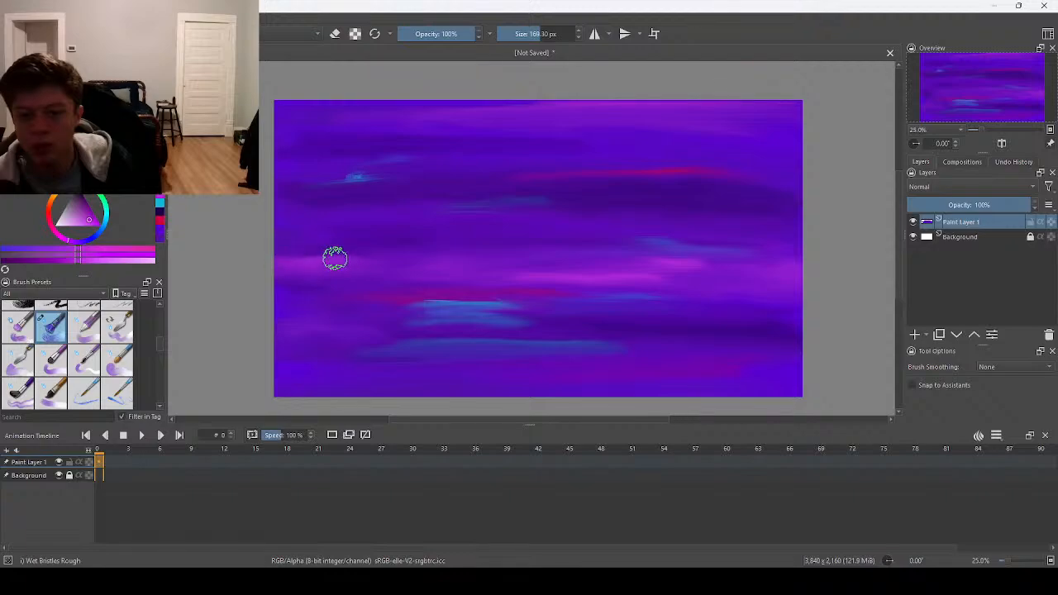
mouse_move(512, 208)
mouse_down()
mouse_move(526, 227)
mouse_move(620, 228)
mouse_up()
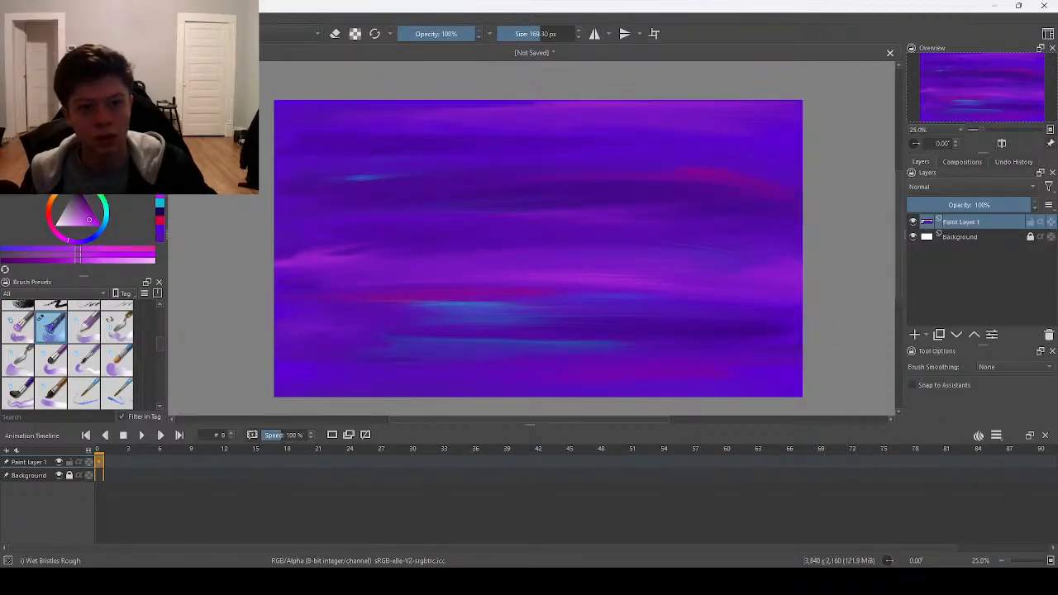
- Save the painting as a Krita document named Planet in the Cafe folder
key(ctrl+s)
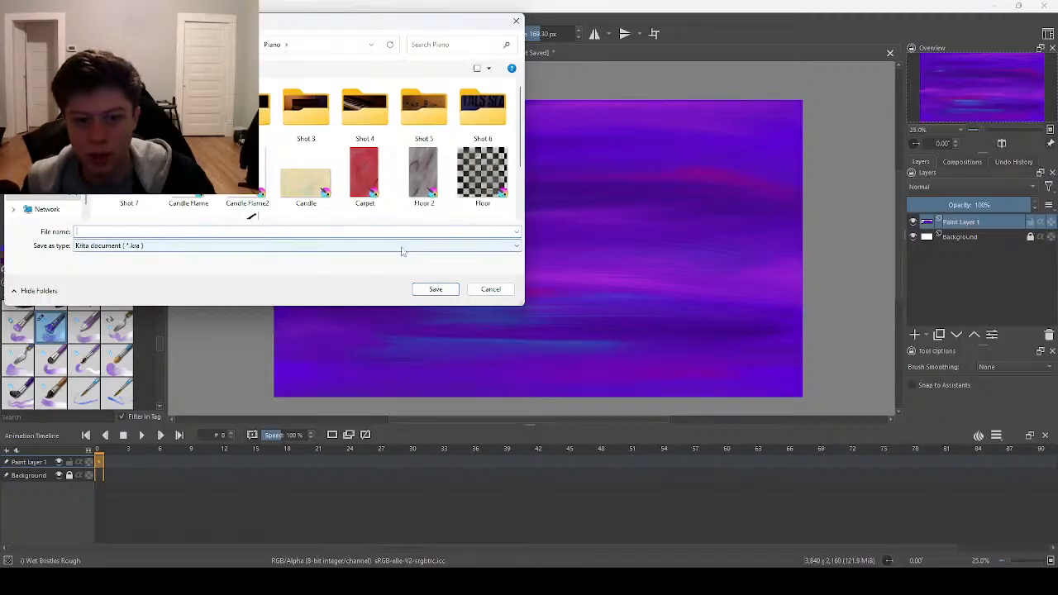
scroll(250, 210, down, 2)
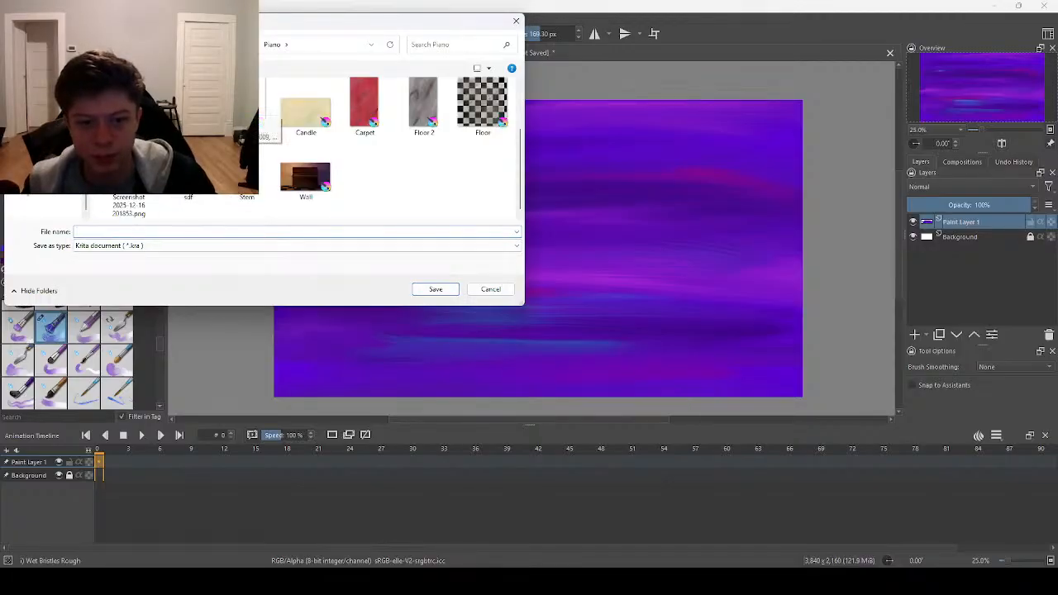
scroll(248, 206, up, 2)
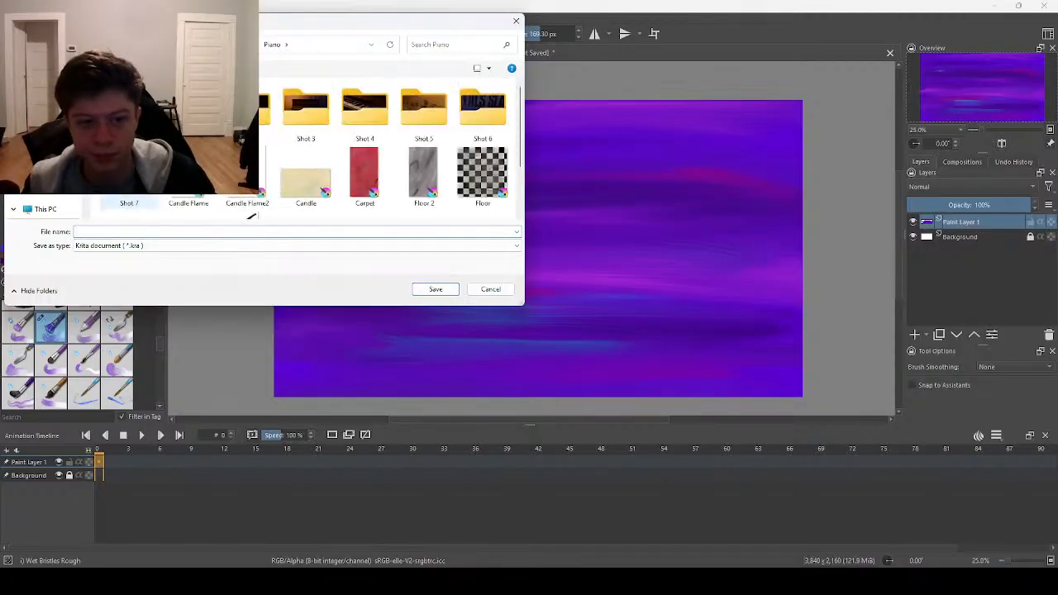
click(245, 44)
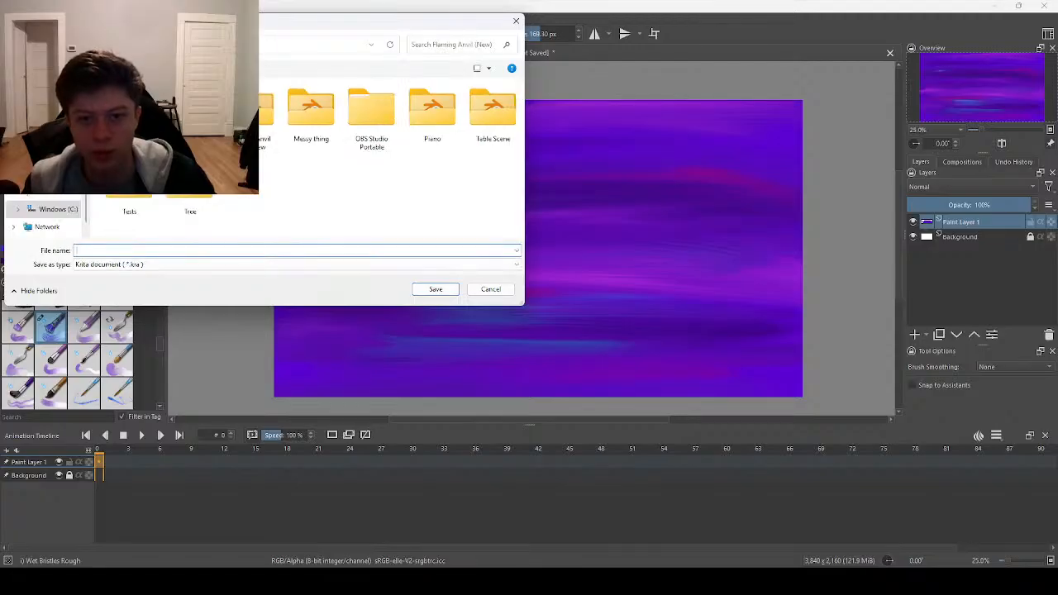
click(191, 120)
click(141, 233)
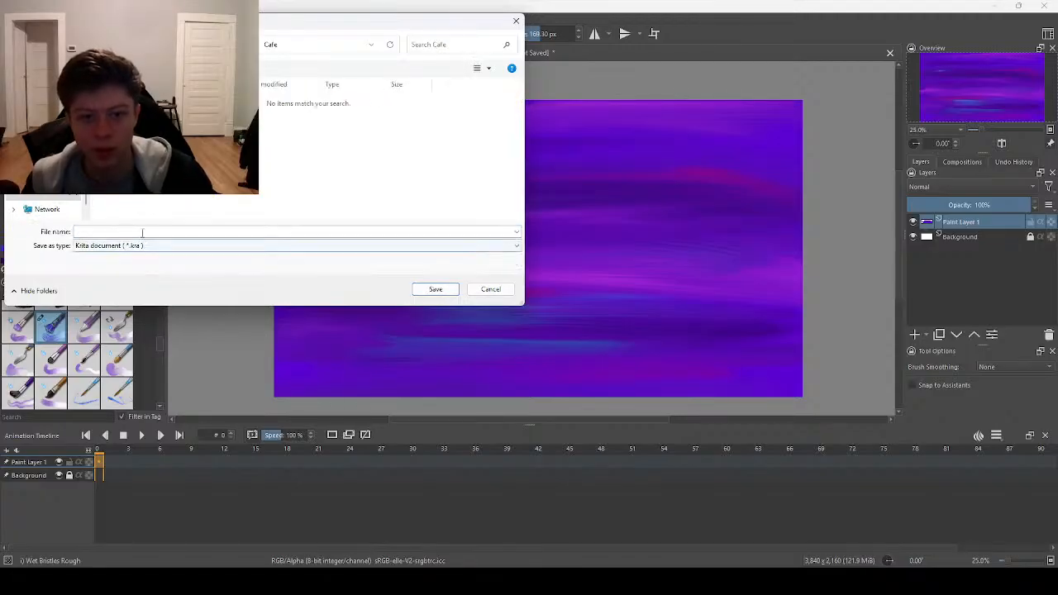
text(Plan)
key(Return)
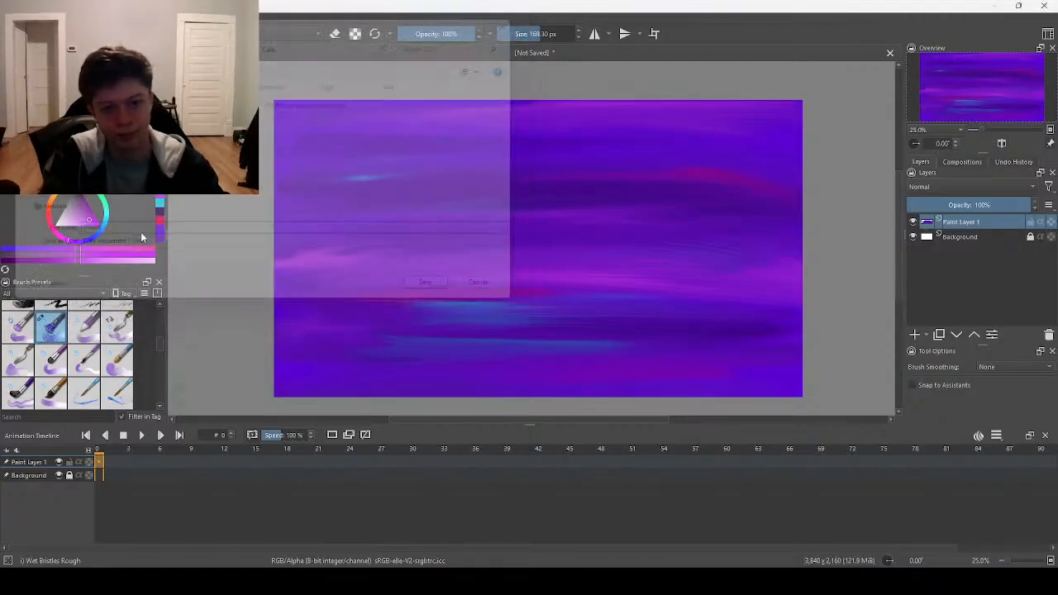
click(913, 334)
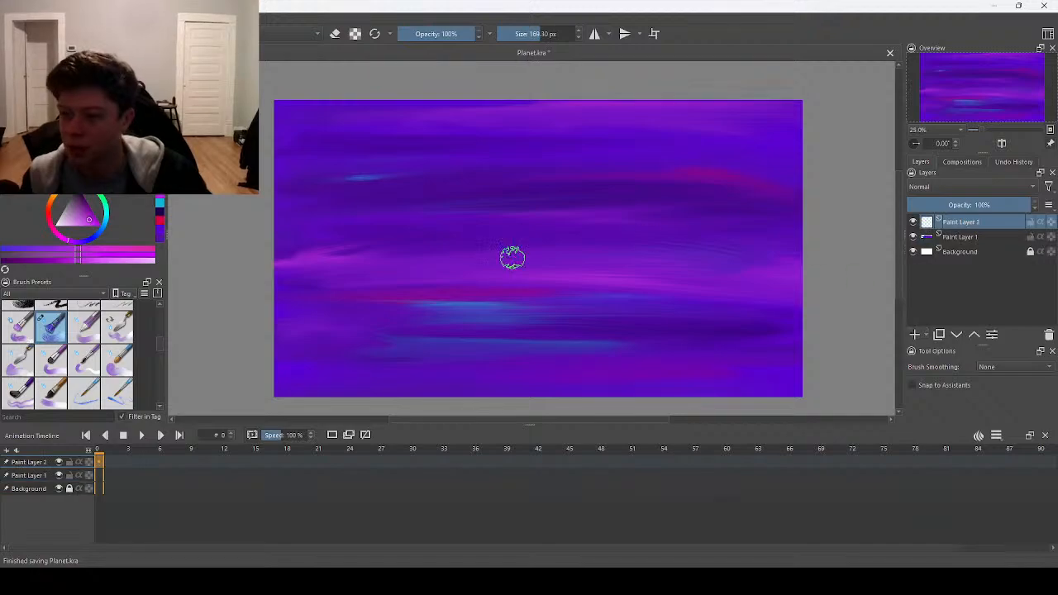
click(159, 203)
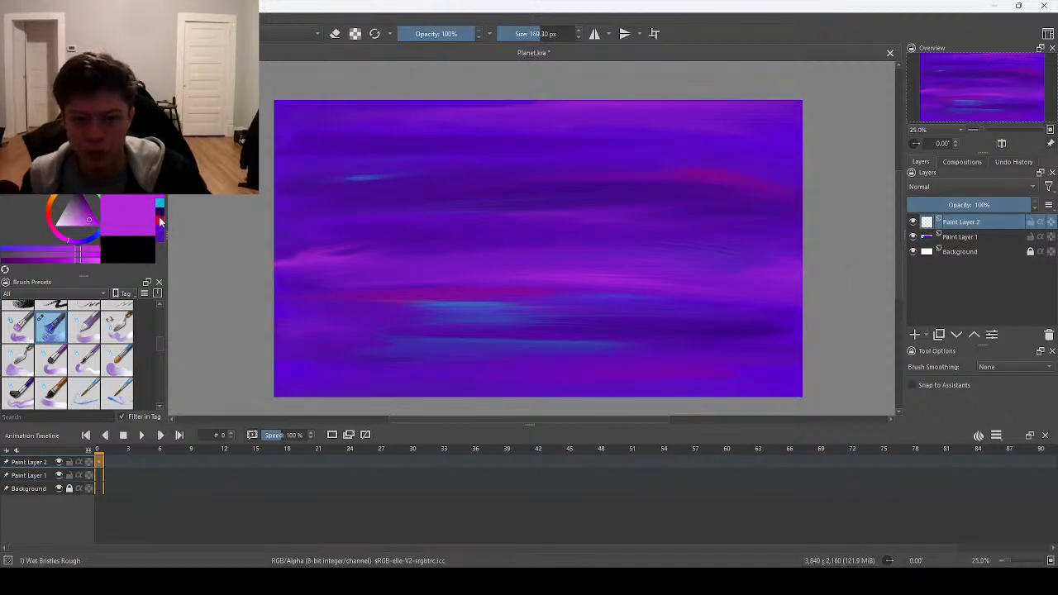
click(161, 222)
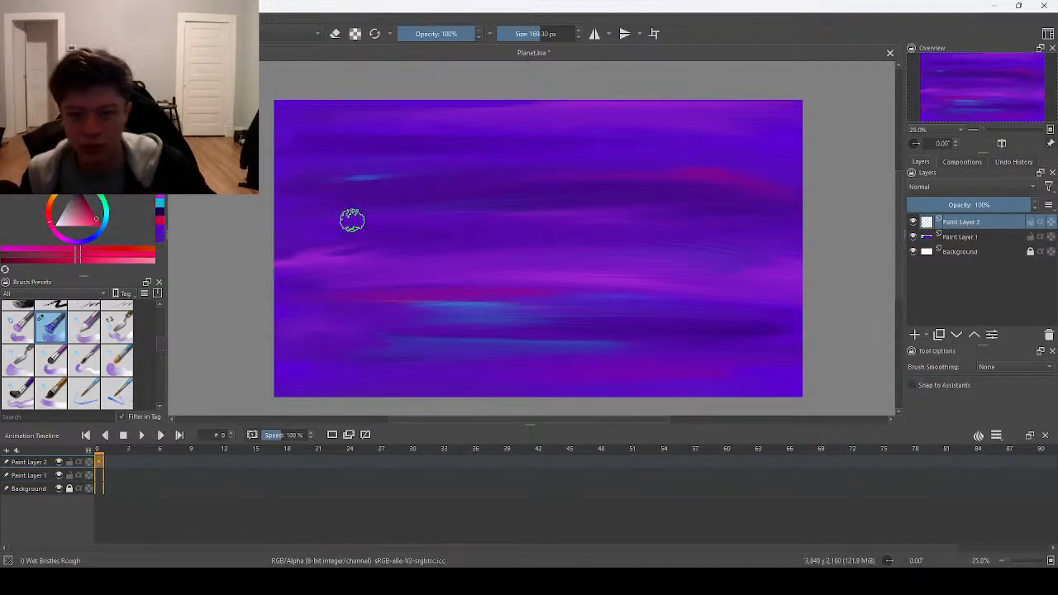
mouse_move(653, 193)
mouse_down()
mouse_move(669, 182)
mouse_move(738, 189)
mouse_move(636, 190)
mouse_move(683, 177)
mouse_move(647, 177)
mouse_move(800, 204)
mouse_move(590, 190)
mouse_move(501, 158)
mouse_move(626, 158)
mouse_move(540, 179)
mouse_move(612, 212)
mouse_move(549, 225)
mouse_up()
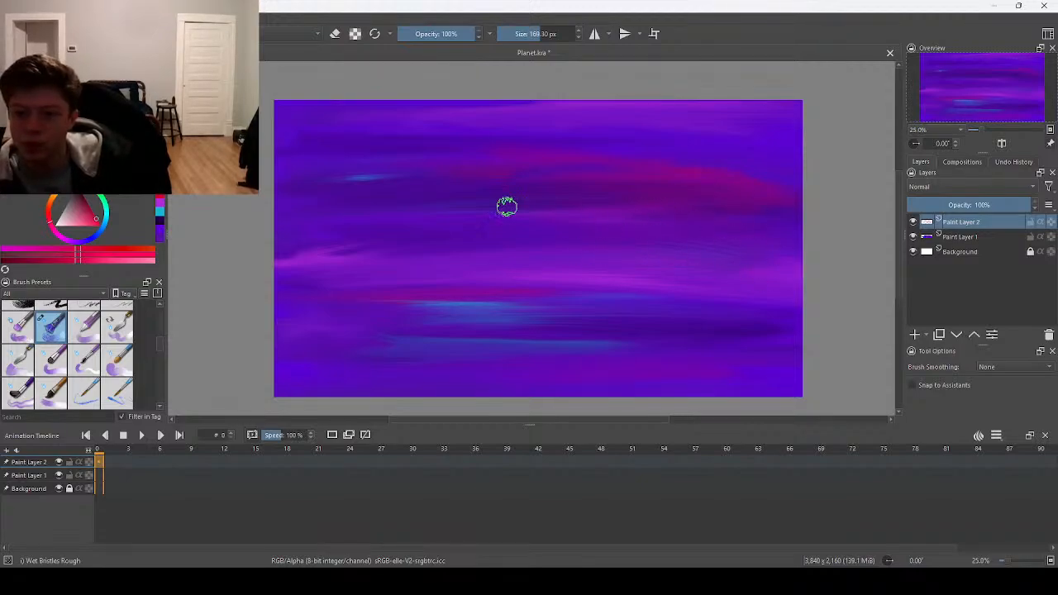
mouse_move(547, 341)
mouse_down()
mouse_move(430, 331)
mouse_move(410, 316)
mouse_move(562, 336)
mouse_move(546, 335)
mouse_up()
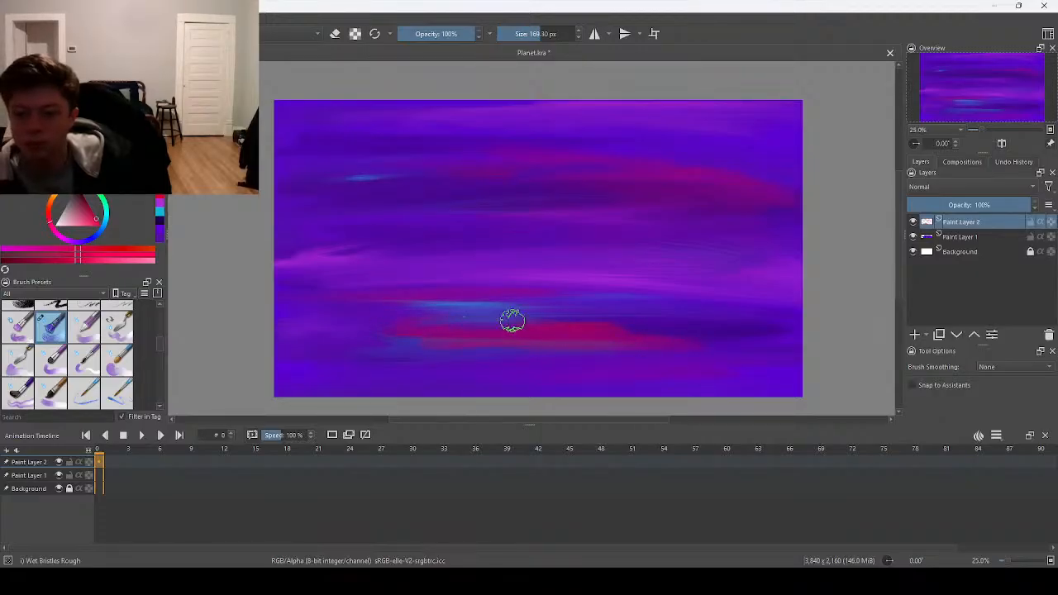
right_click(1008, 223)
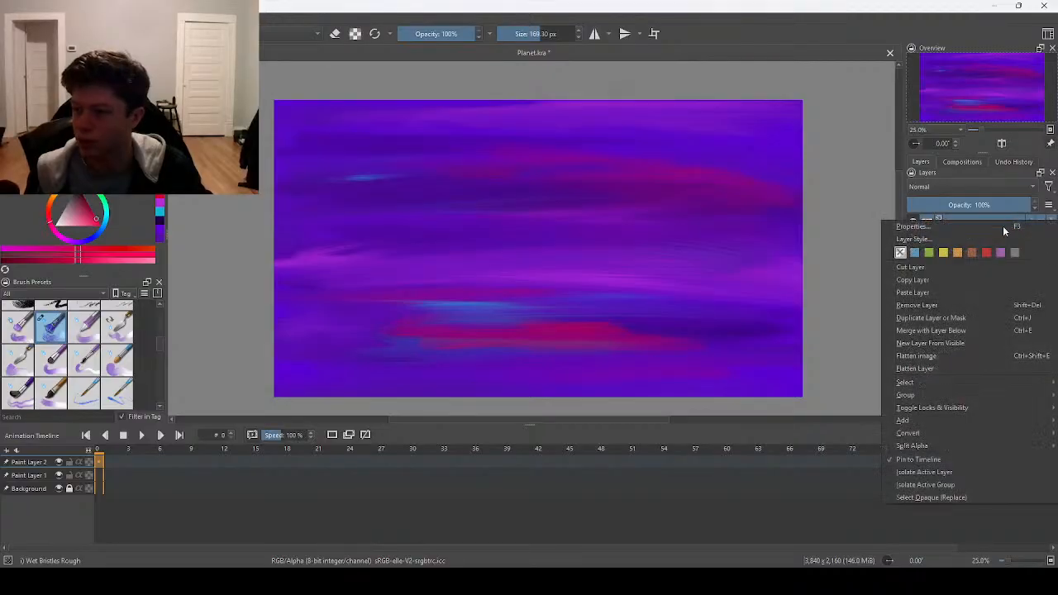
click(946, 306)
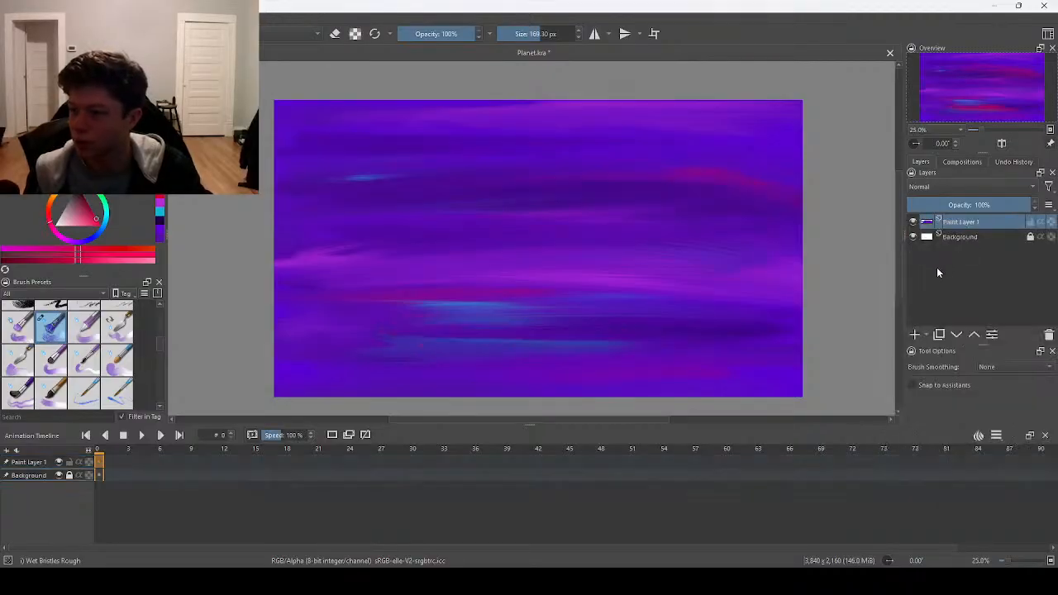
- Add a new paint layer and paint soft magenta-purple cloud strokes across its lower right, centre and left with Wet Bristles Rough
click(914, 334)
click(159, 209)
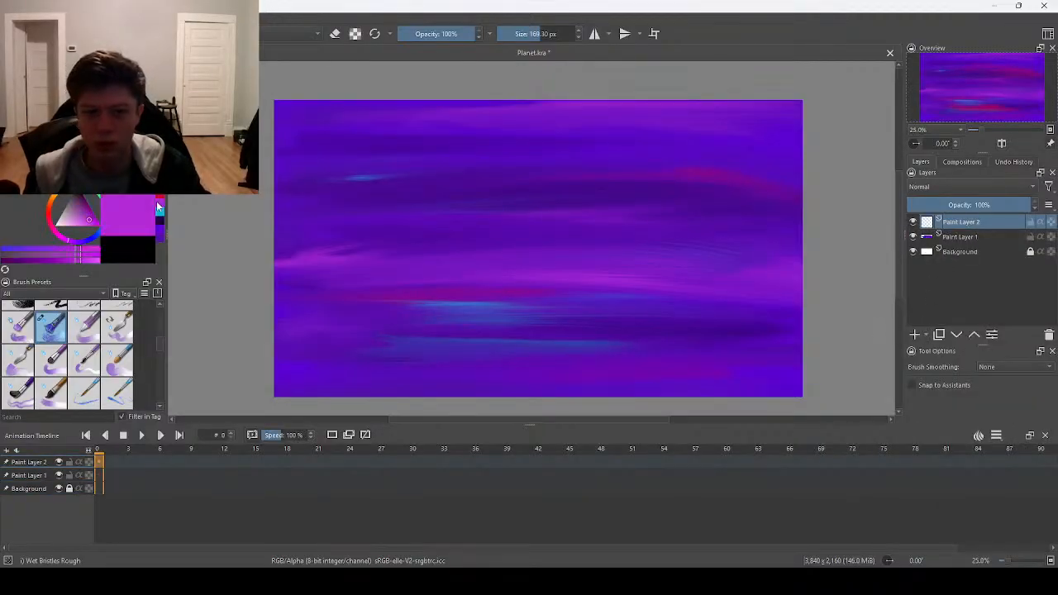
mouse_move(704, 342)
mouse_down()
mouse_move(614, 307)
mouse_move(664, 324)
mouse_move(720, 314)
mouse_move(629, 309)
mouse_move(615, 334)
mouse_move(702, 352)
mouse_move(583, 323)
mouse_move(550, 327)
mouse_up()
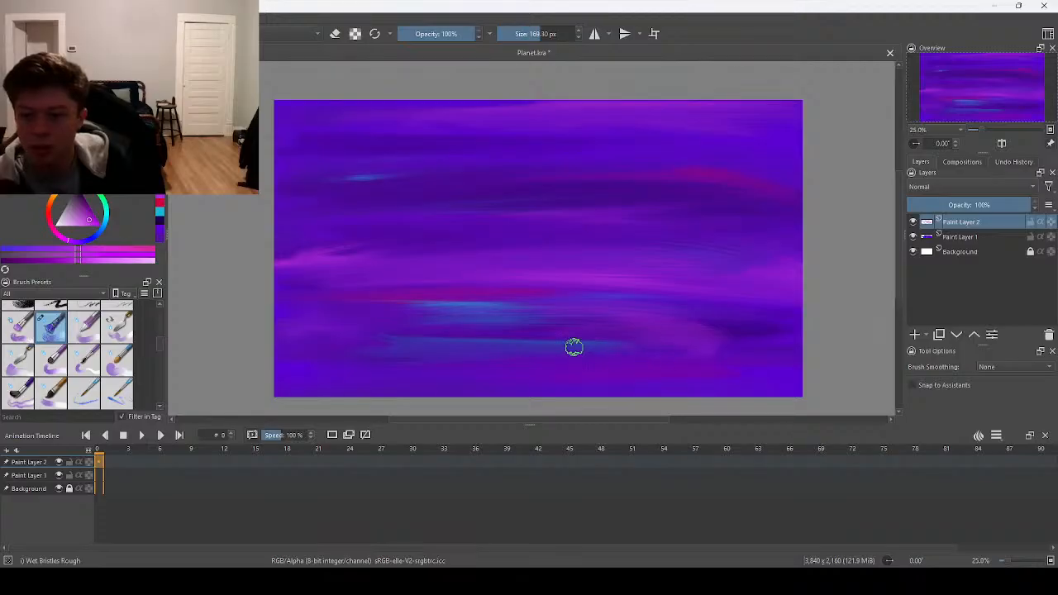
mouse_move(566, 214)
mouse_down()
mouse_move(529, 239)
mouse_move(477, 219)
mouse_move(524, 226)
mouse_move(501, 245)
mouse_up()
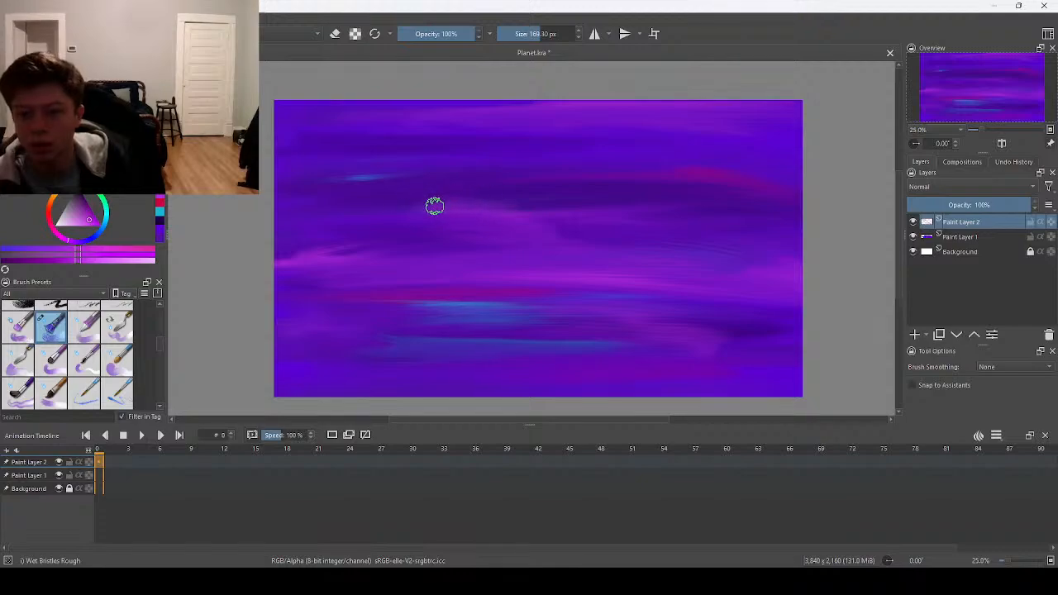
mouse_move(436, 195)
mouse_down()
mouse_move(425, 234)
mouse_move(529, 261)
mouse_move(412, 269)
mouse_up()
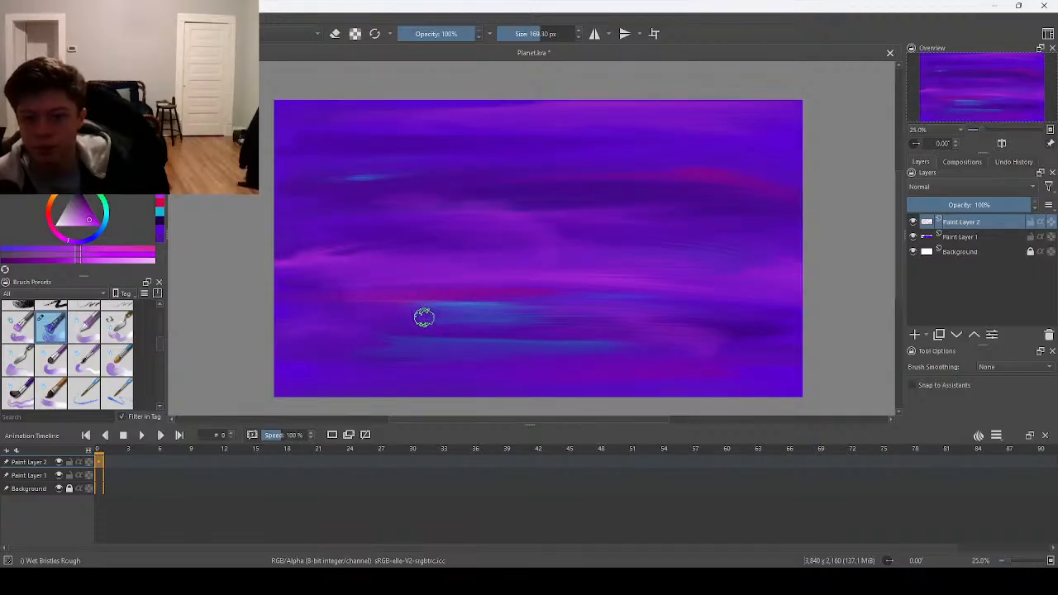
- Reduce the brush size to about 98 px and paint magenta-purple wisps right of centre and along the lower middle
drag(526, 34, 533, 37)
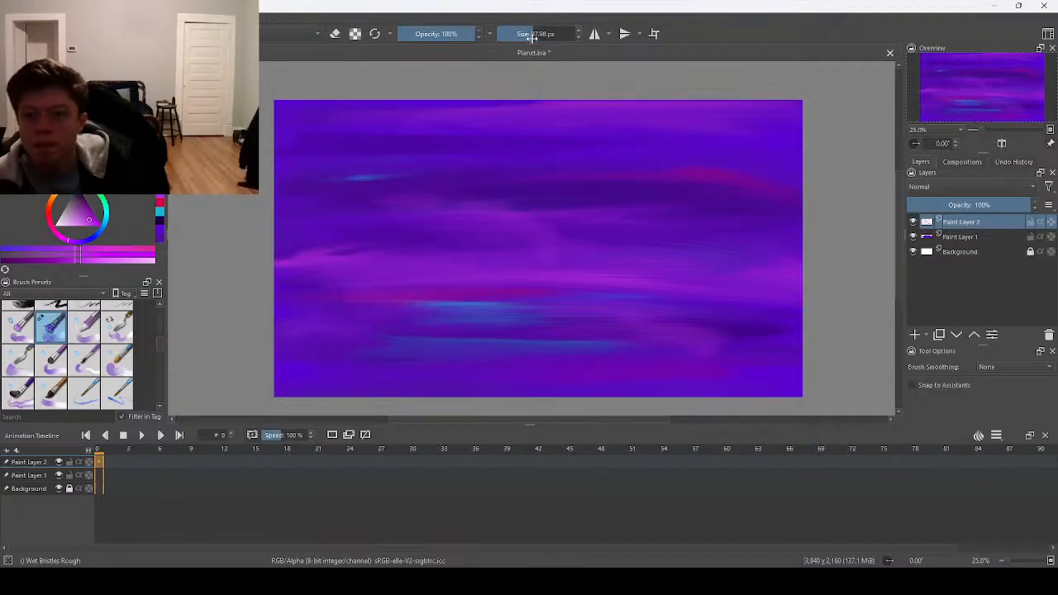
drag(654, 203, 616, 214)
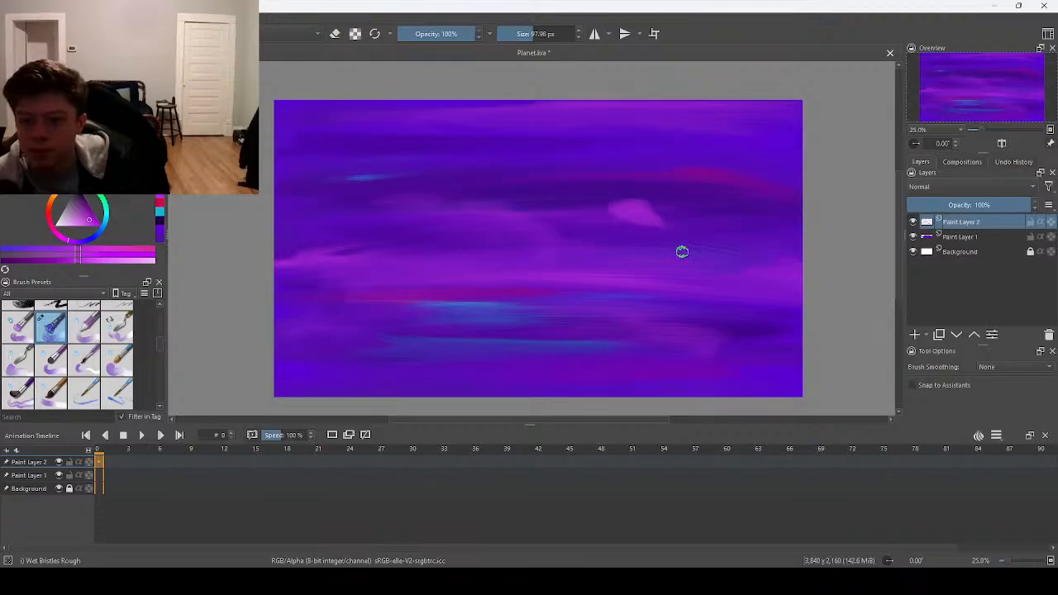
drag(648, 258, 685, 252)
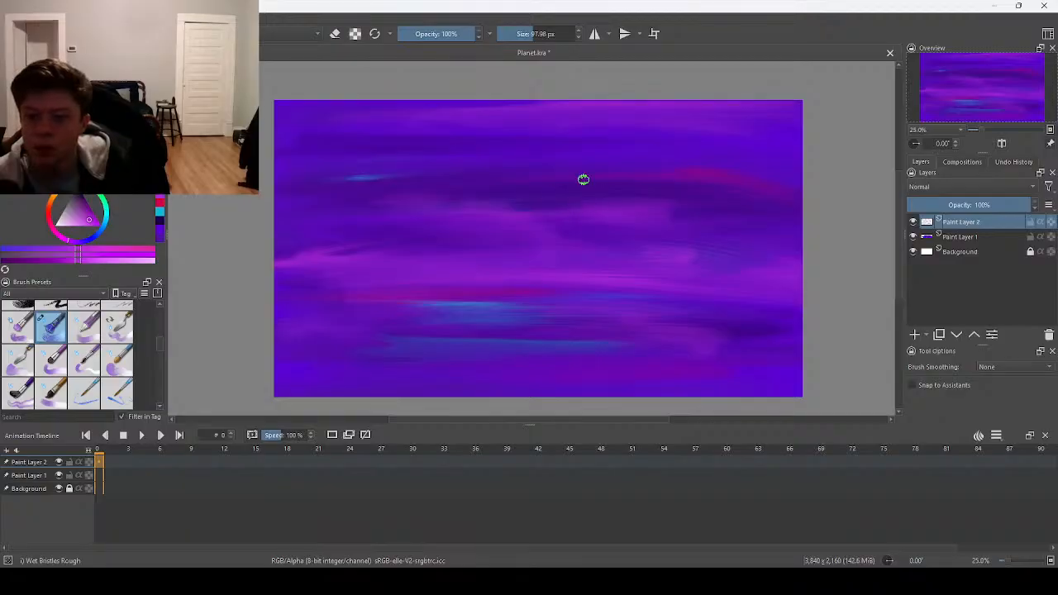
drag(545, 364, 493, 350)
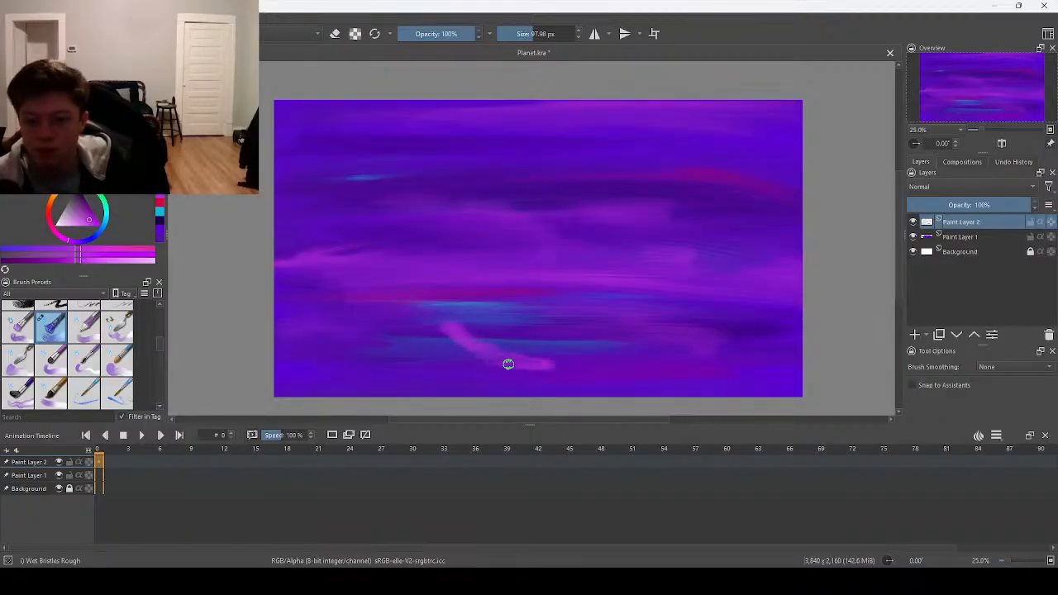
mouse_move(542, 368)
mouse_down()
mouse_move(444, 343)
mouse_move(473, 333)
mouse_up()
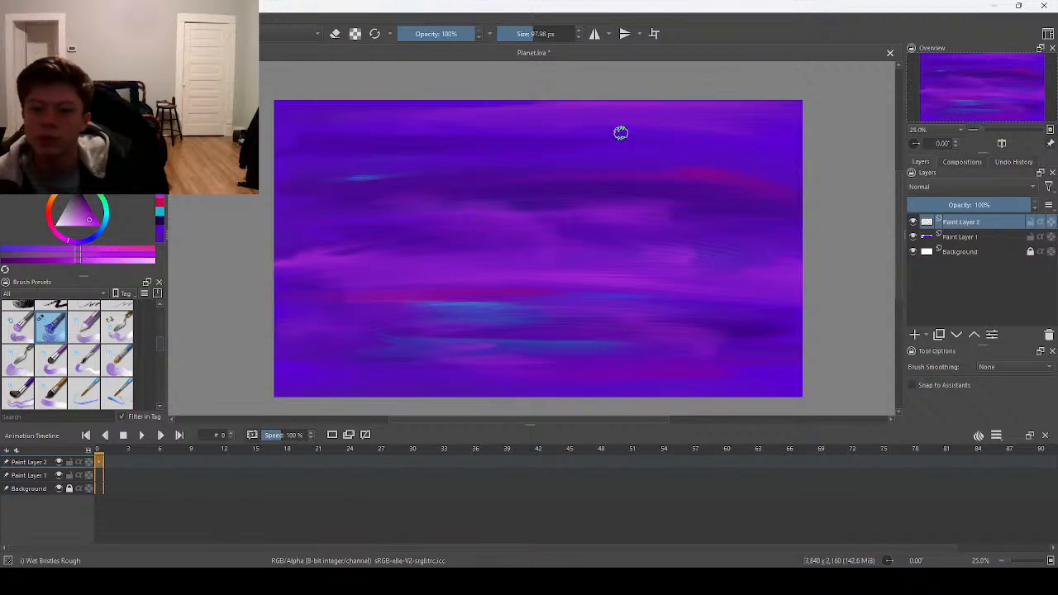
- Paint magenta-purple wisps across the upper middle, right side and upper left of Paint Layer 2, and save the document
mouse_move(572, 134)
mouse_down()
mouse_move(567, 149)
mouse_move(623, 153)
mouse_up()
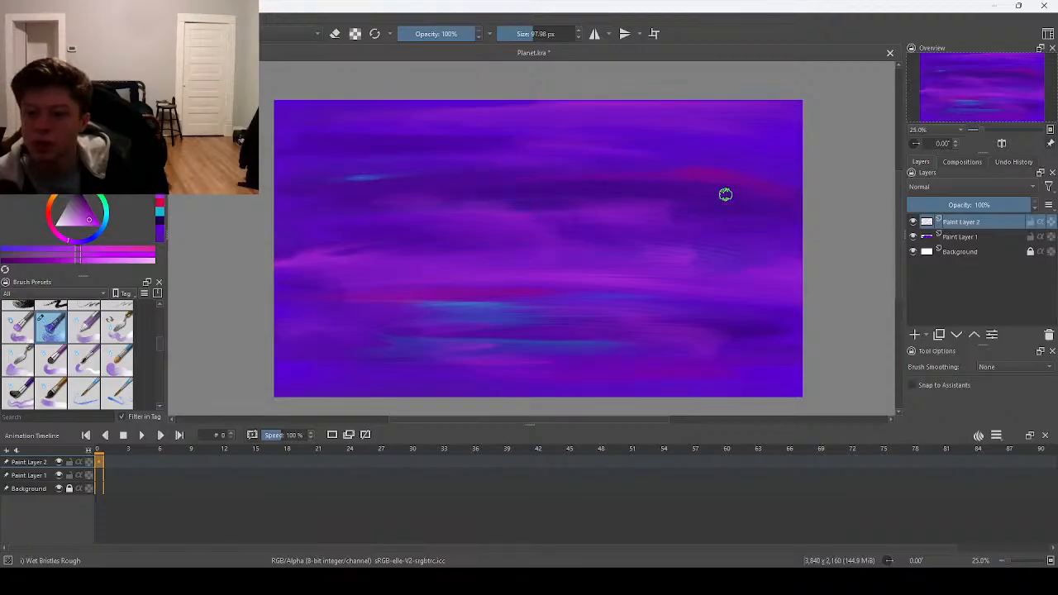
drag(716, 204, 712, 266)
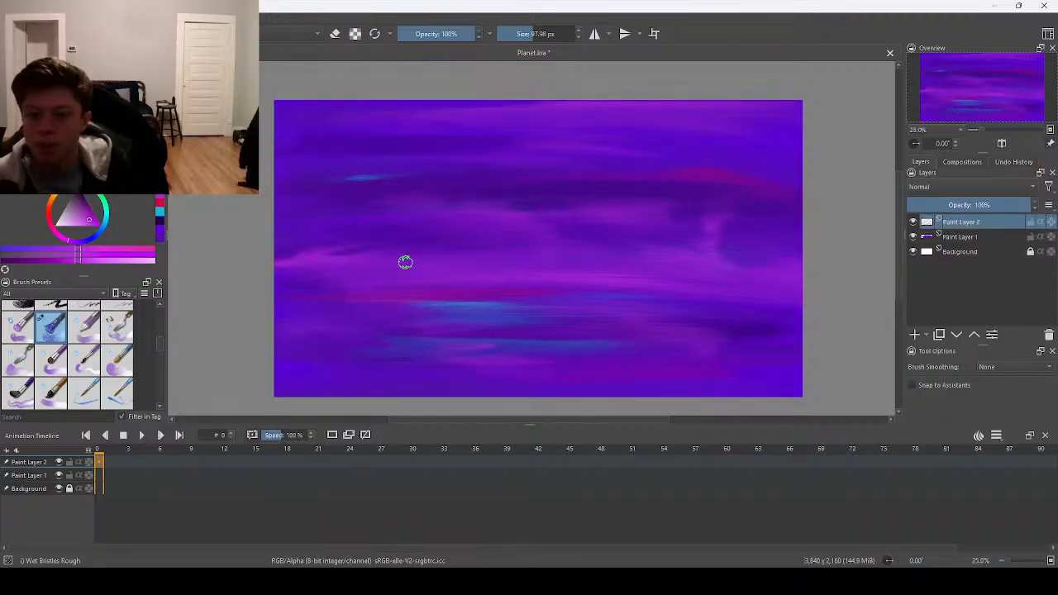
mouse_move(296, 178)
mouse_down()
mouse_move(314, 206)
mouse_move(311, 181)
mouse_up()
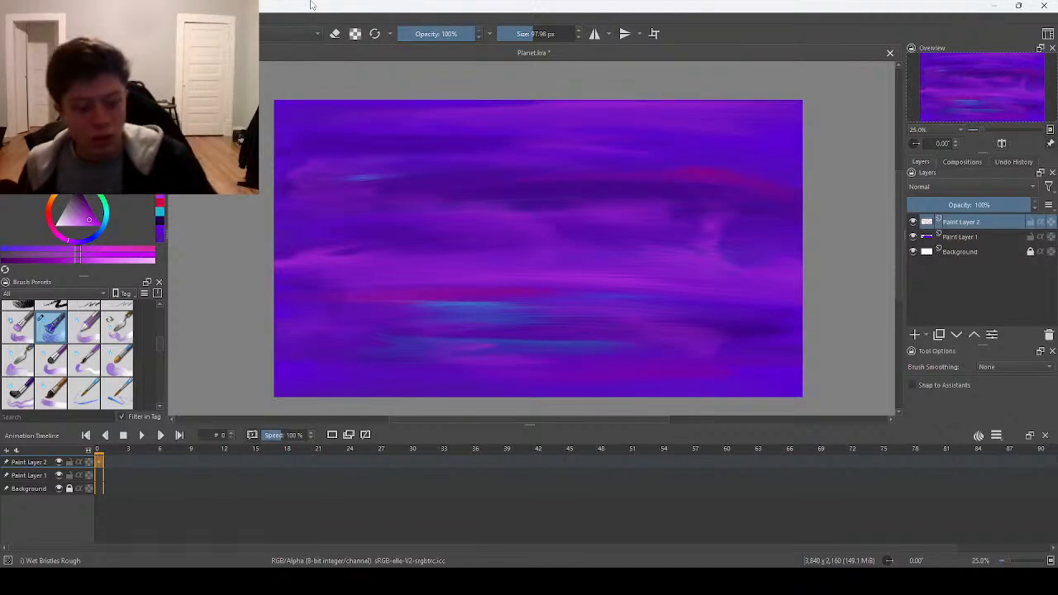
key(ctrl+s)
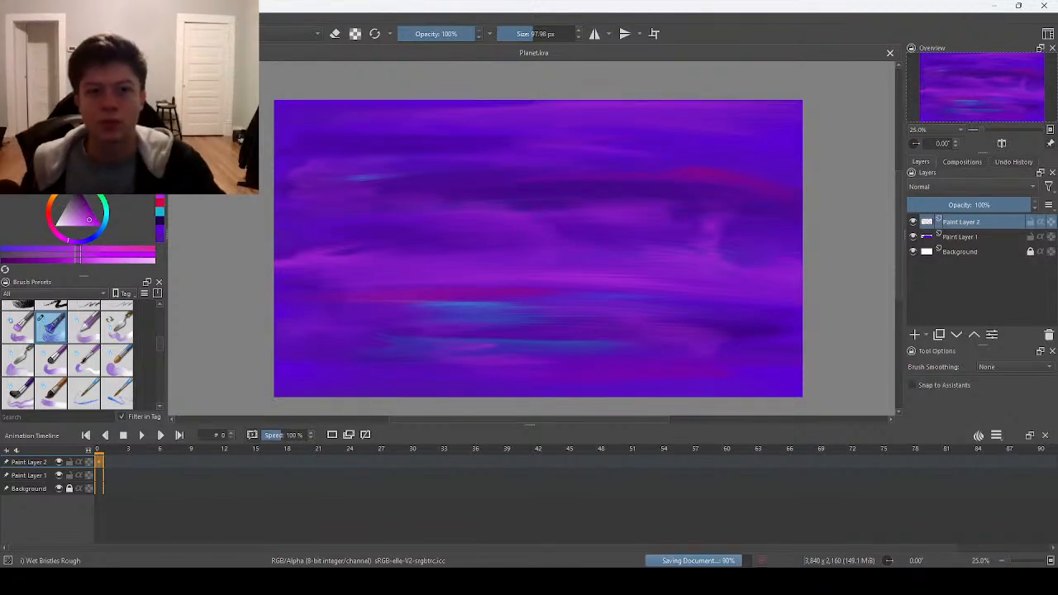
- Hide Paint Layer 2 and export the base painting as a PNG image named Planet in the Cafe folder
click(912, 222)
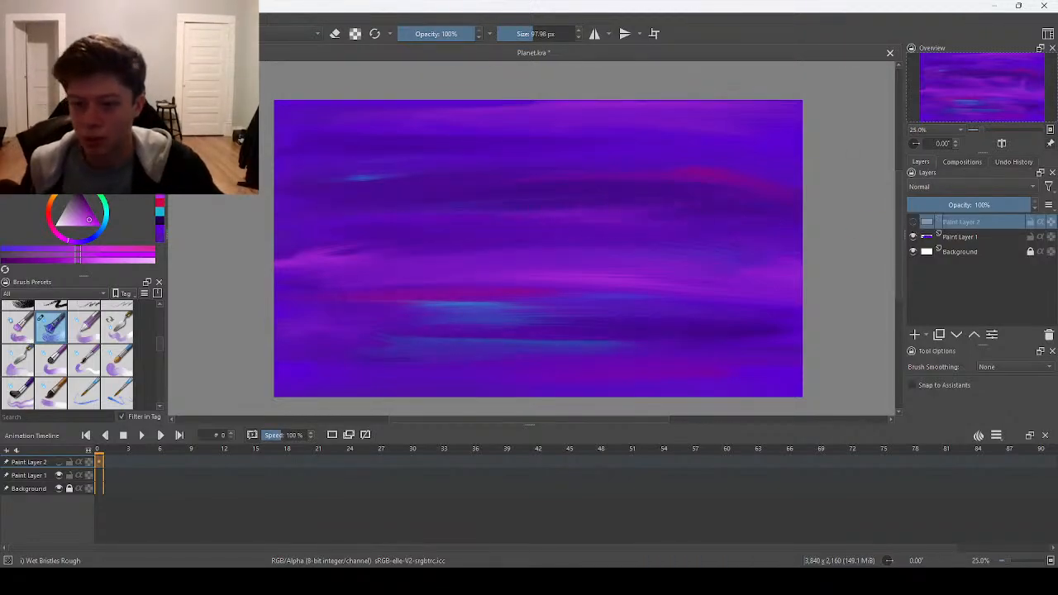
click(12, 18)
click(34, 83)
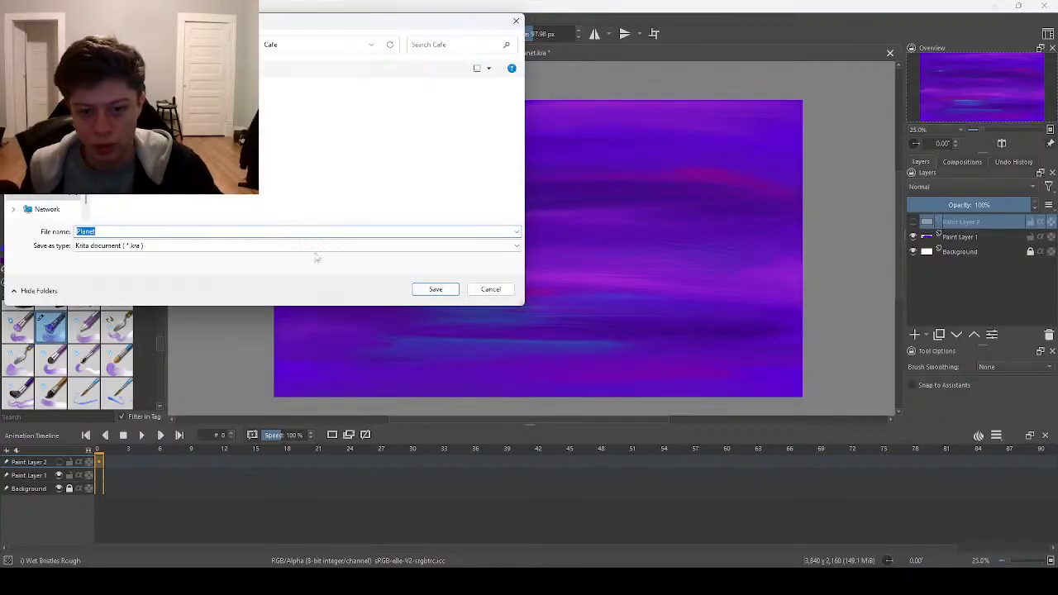
click(305, 246)
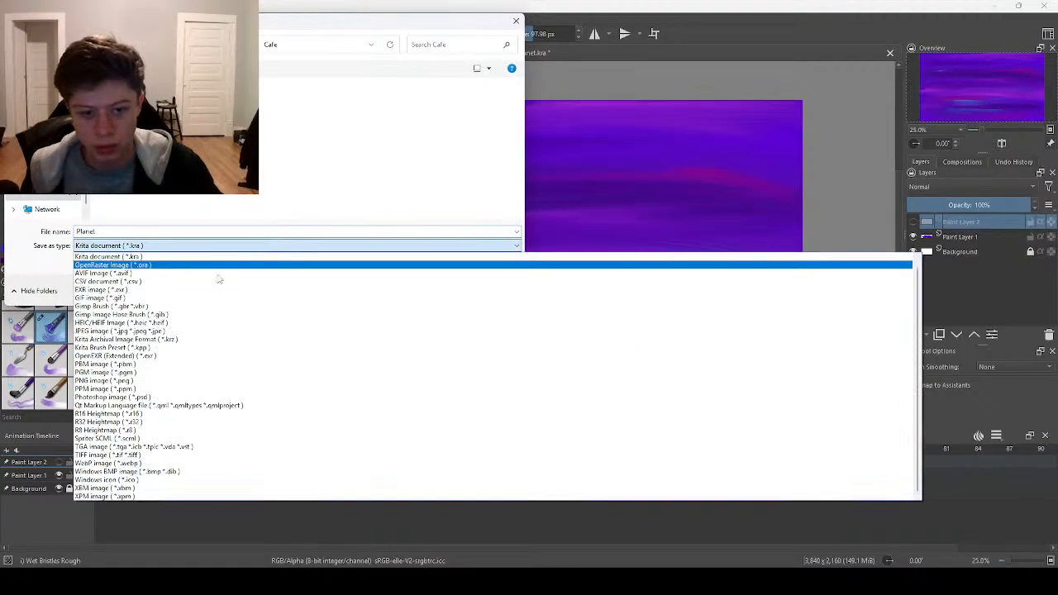
click(155, 381)
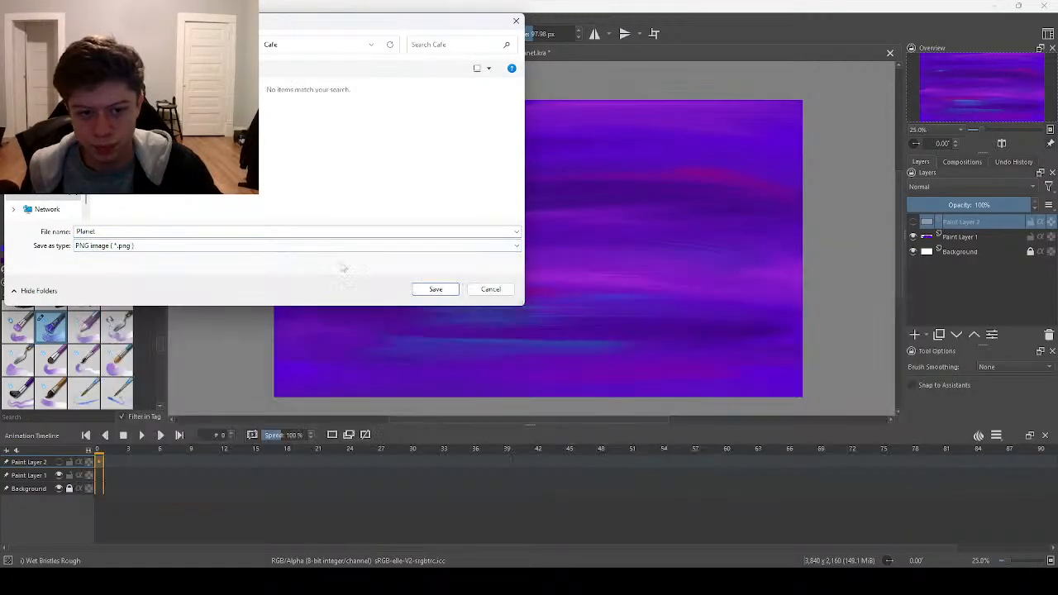
click(434, 289)
click(658, 446)
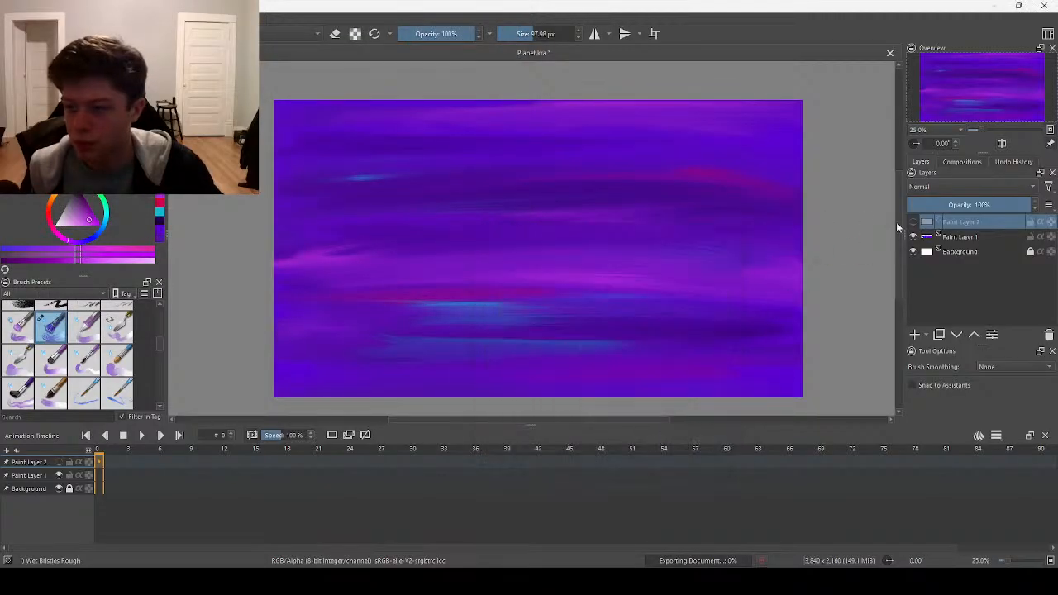
- Hide Paint Layer 1 and the Background, show only Paint Layer 2 with its transparency, and save the document
click(912, 236)
click(912, 221)
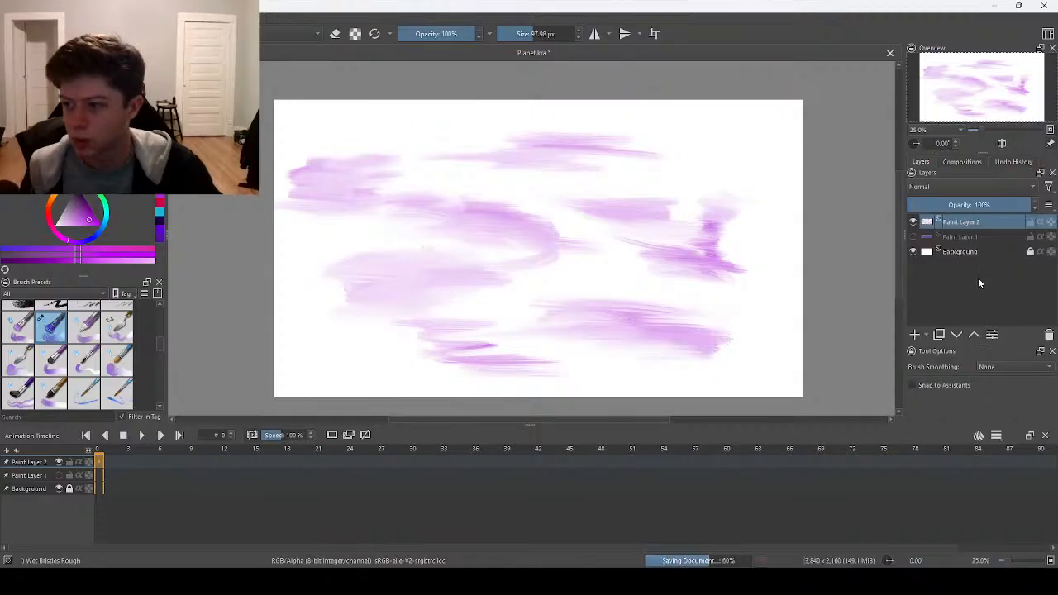
click(913, 252)
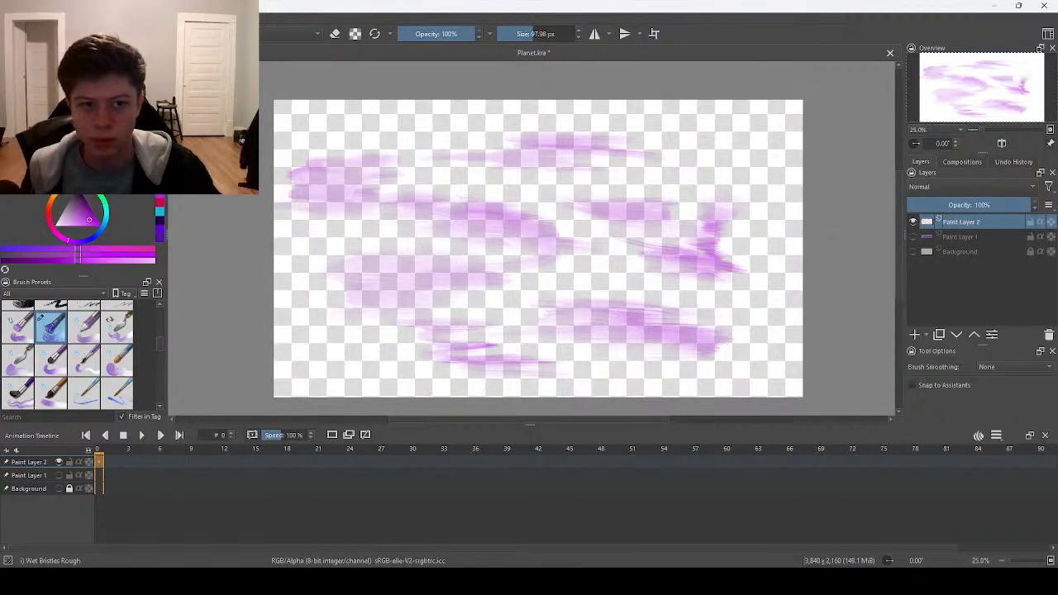
key(ctrl+s)
- Export the transparent cloud layer as a separate PNG image in the Cafe folder, storing the alpha channel
click(12, 18)
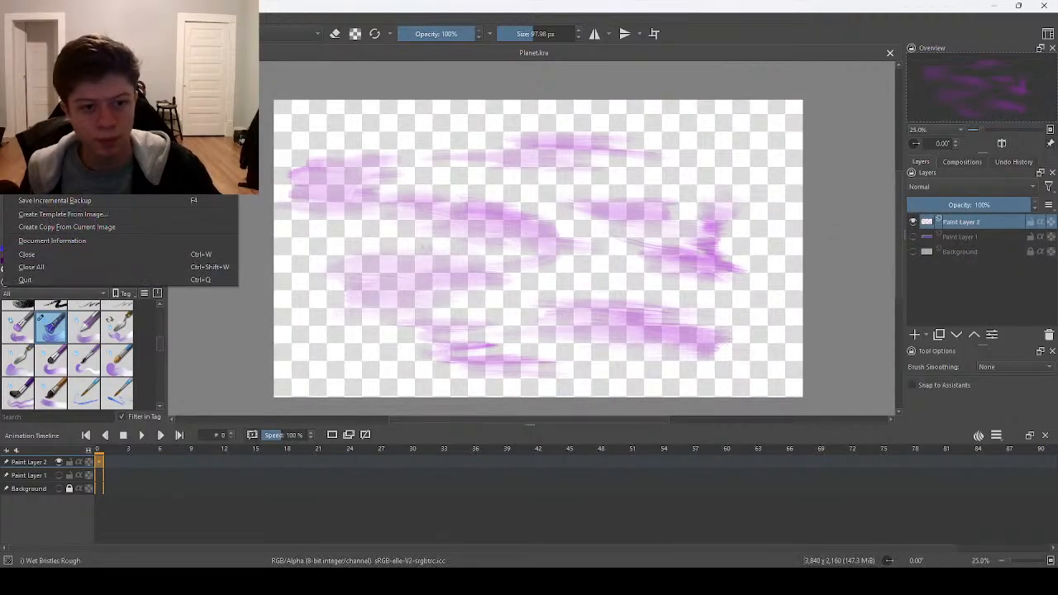
click(49, 110)
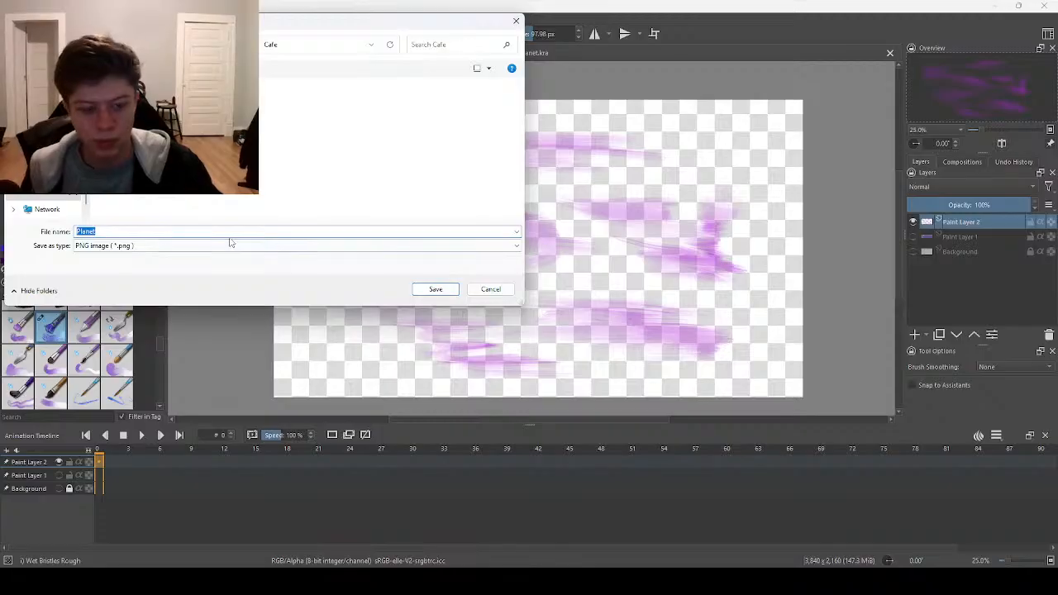
text(Clou)
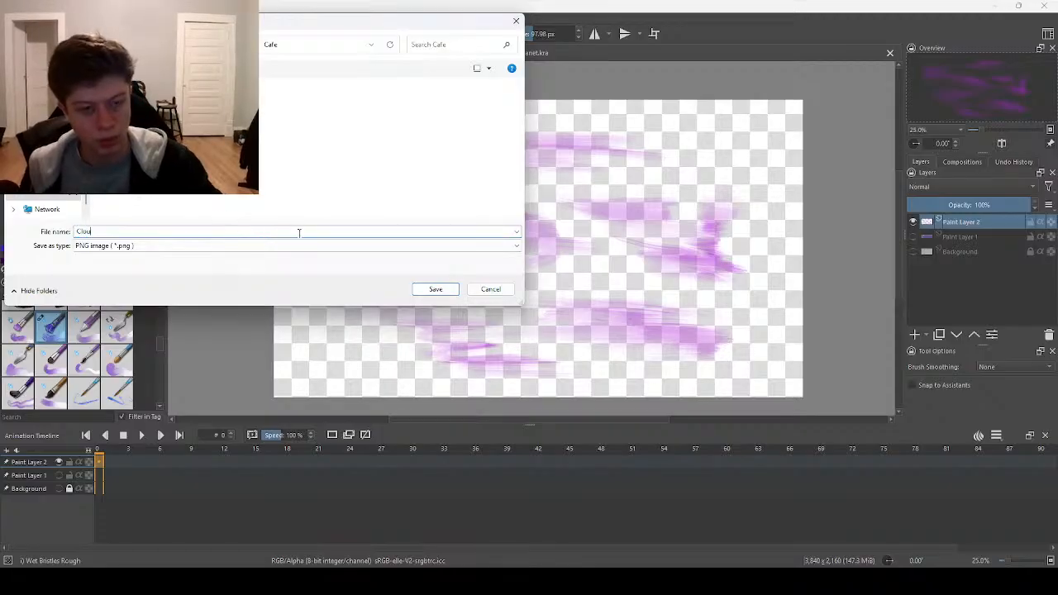
click(435, 289)
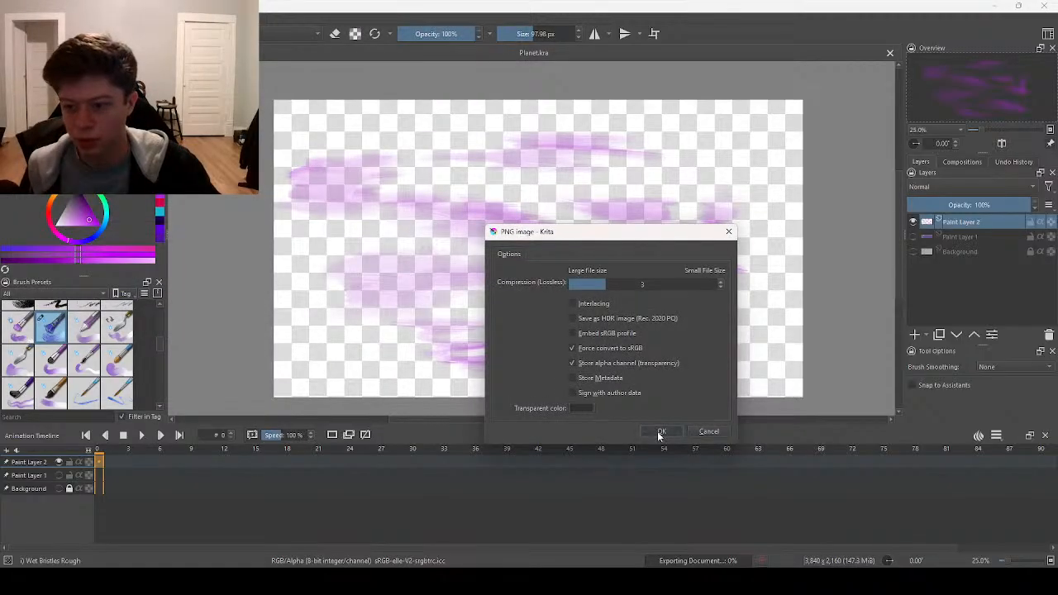
click(660, 432)
- Switch to the diner scene in Blender and select the large planet sphere outside the windows
key(alt+Tab)
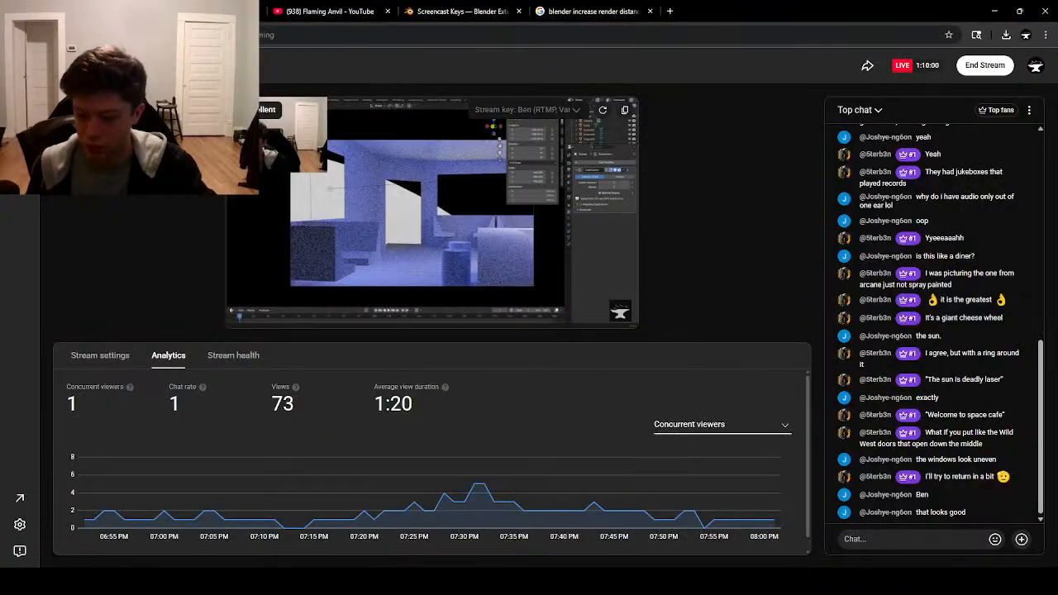
key(alt+Tab)
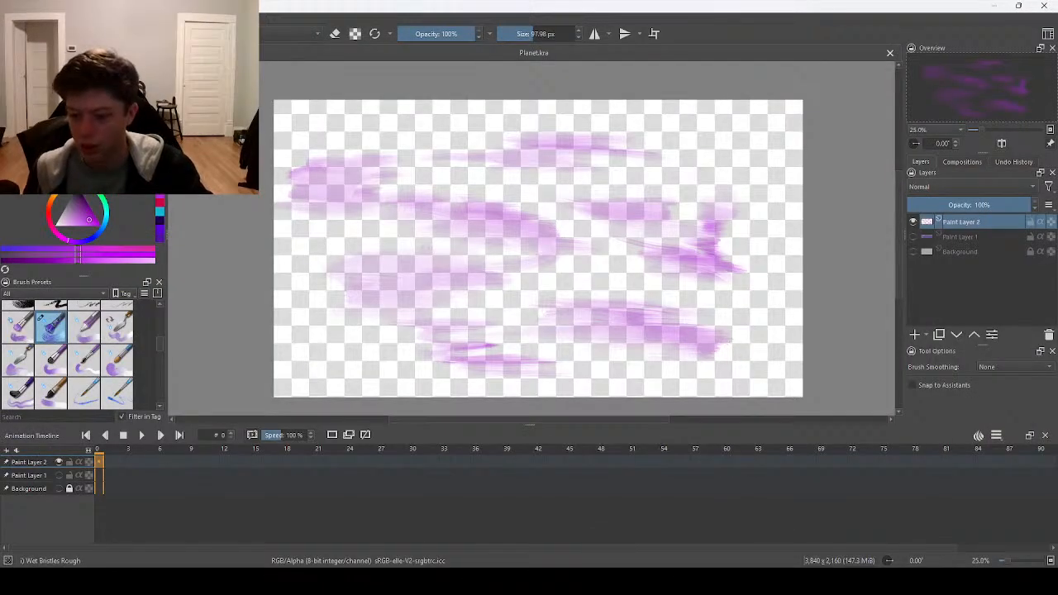
mouse_move(712, 581)
click(713, 521)
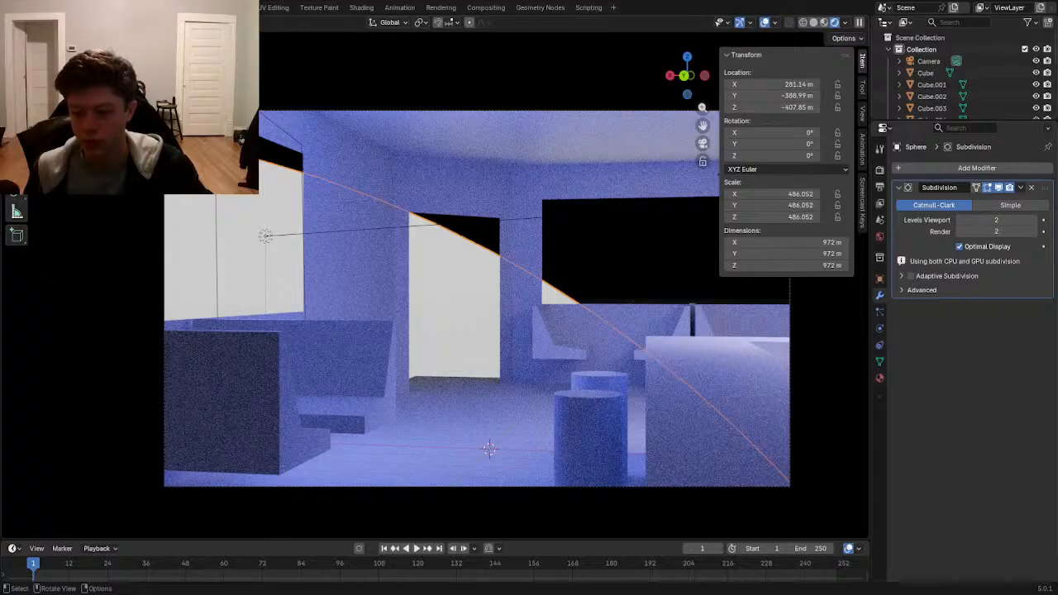
click(531, 355)
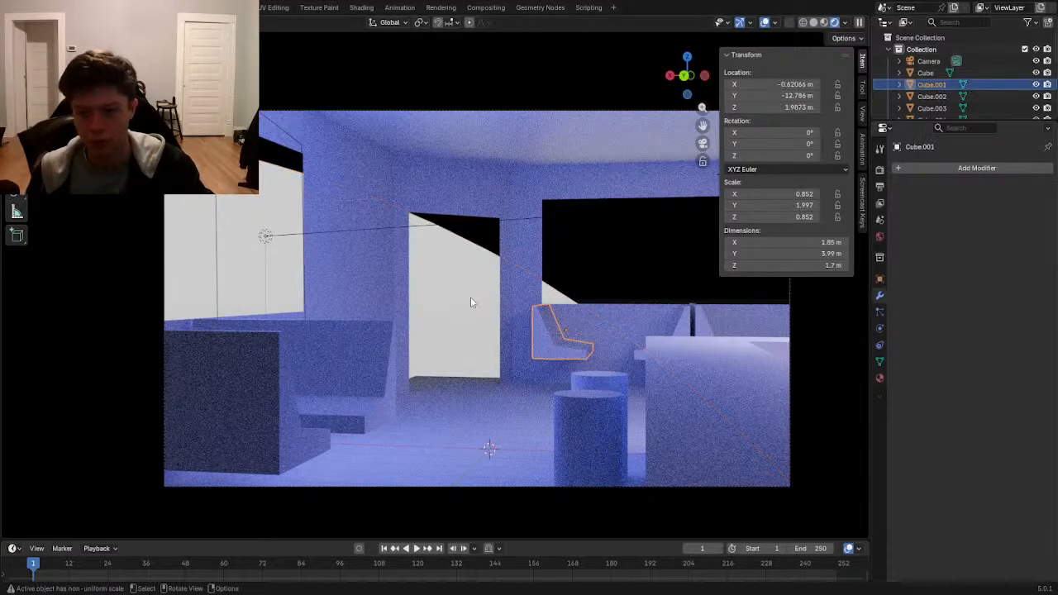
click(470, 298)
middle_drag(471, 299, 541, 311)
scroll(541, 311, down, 10)
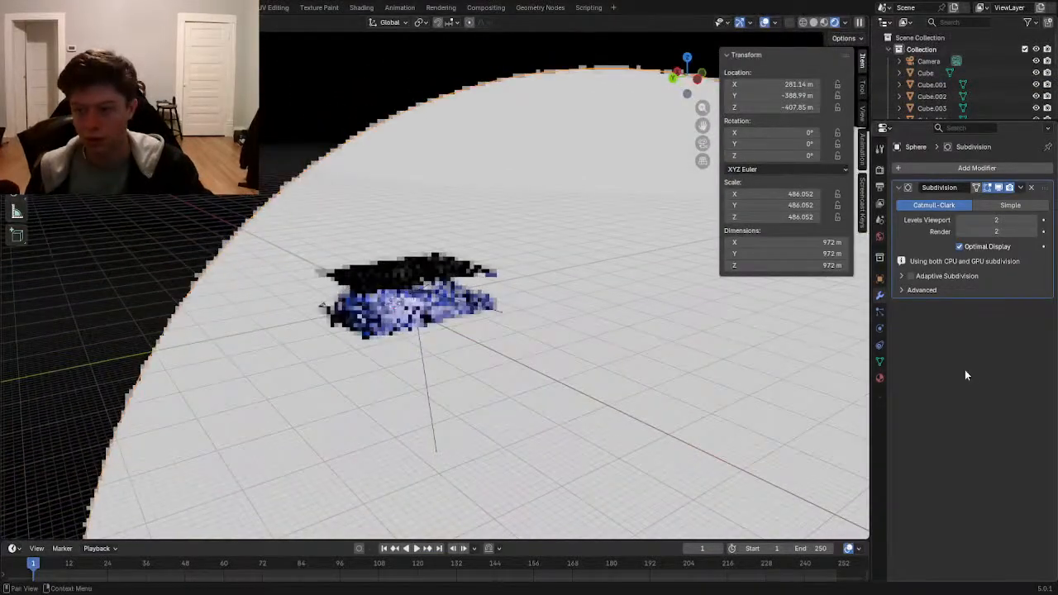
- Set the emission strength of the planet sphere's material to 0 and save the file
click(879, 377)
drag(1001, 474, 909, 474)
middle_drag(247, 324, 206, 350)
key(ctrl+s)
- Set the viewport to Material Preview, open the Shading workspace for the sphere and look through the camera
mouse_move(311, 378)
middle_down()
mouse_move(403, 376)
mouse_move(422, 239)
mouse_move(622, 376)
middle_up()
key(z)
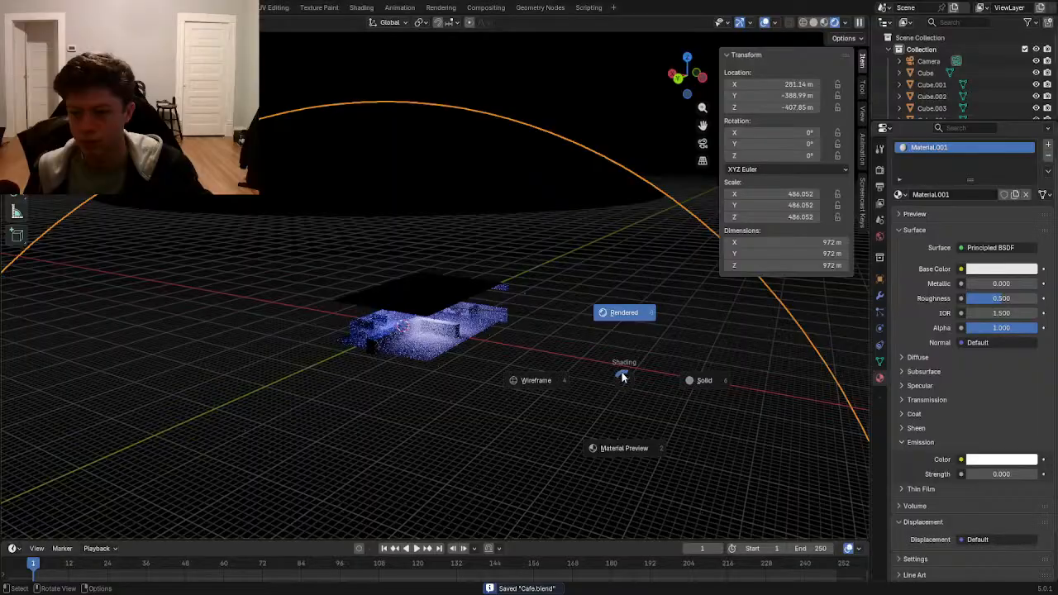
click(636, 429)
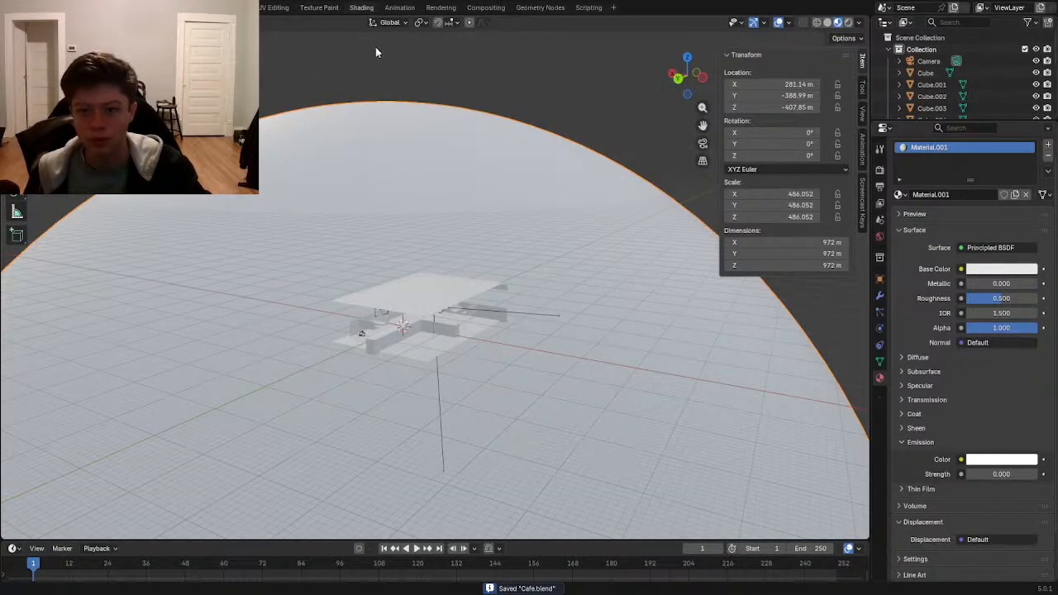
click(361, 7)
scroll(587, 223, down, 10)
key(KP_Decimal)
middle_drag(604, 244, 547, 212)
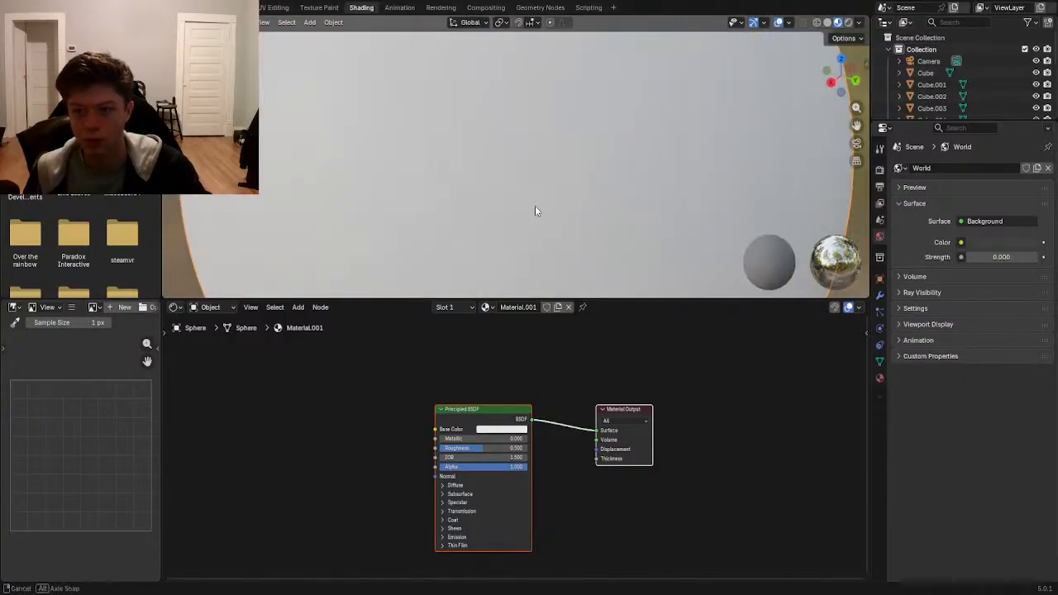
key(KP_0)
- Add an Image Texture node with Planet.png, connect its Color to the Base Color of the sphere's material, and save
key(shift+a)
text(ima)
key(Return)
click(334, 408)
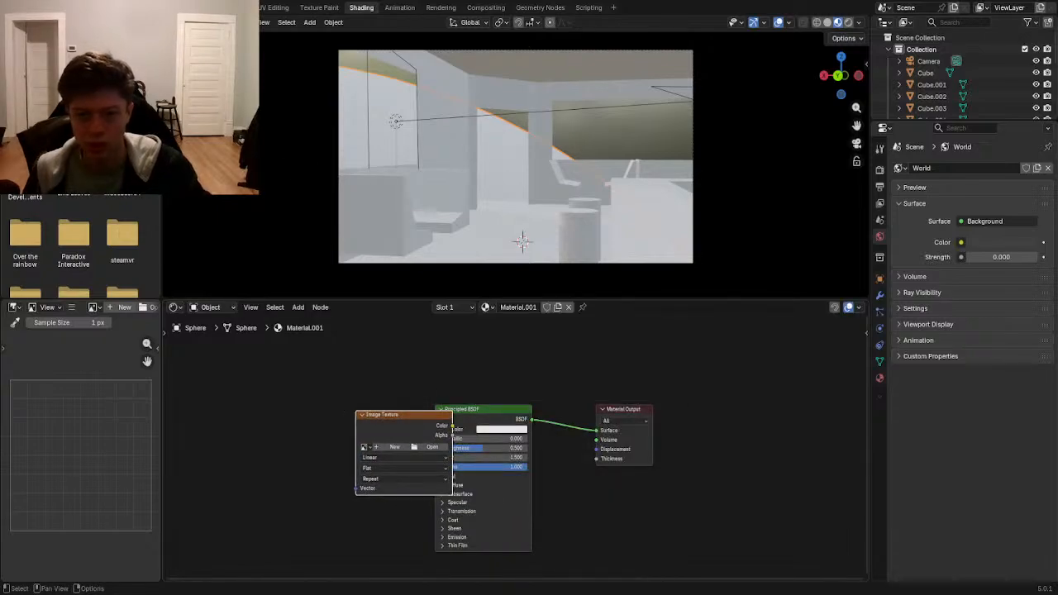
scroll(364, 432, up, 1)
drag(390, 423, 422, 428)
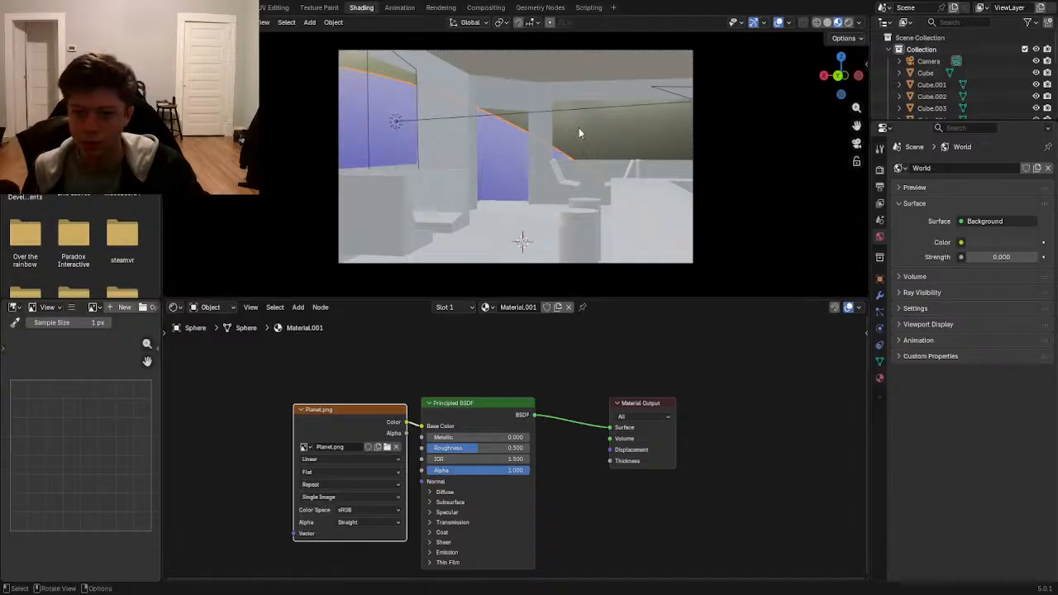
click(578, 128)
scroll(570, 134, up, 2)
shift+middle_drag(413, 151, 537, 186)
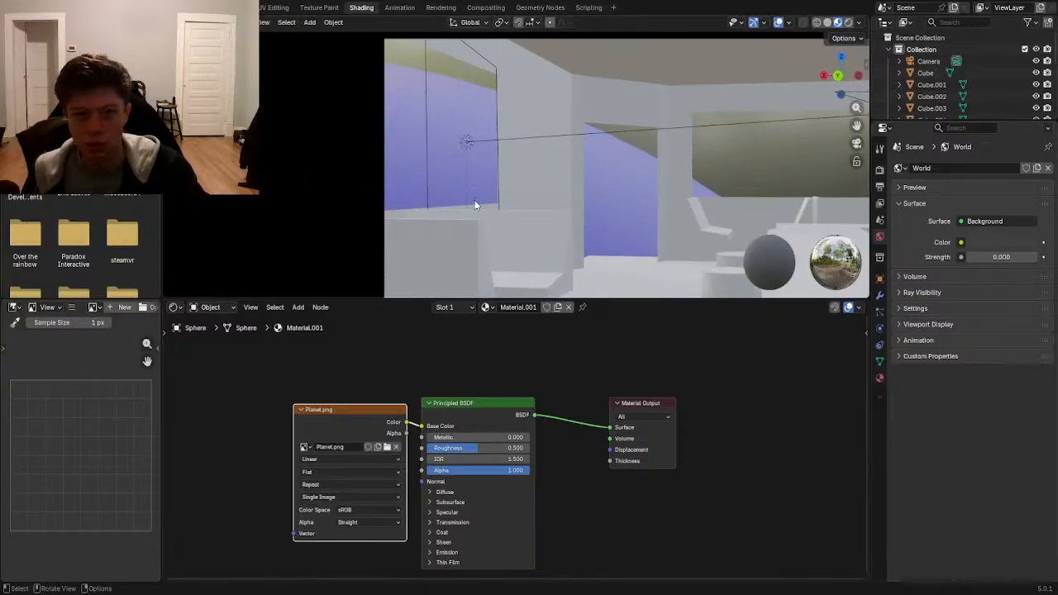
key(ctrl+s)
- Edit the planet sphere's mesh and mark a seam along one vertical edge loop running from the pole
middle_drag(406, 180, 562, 177)
key(Tab)
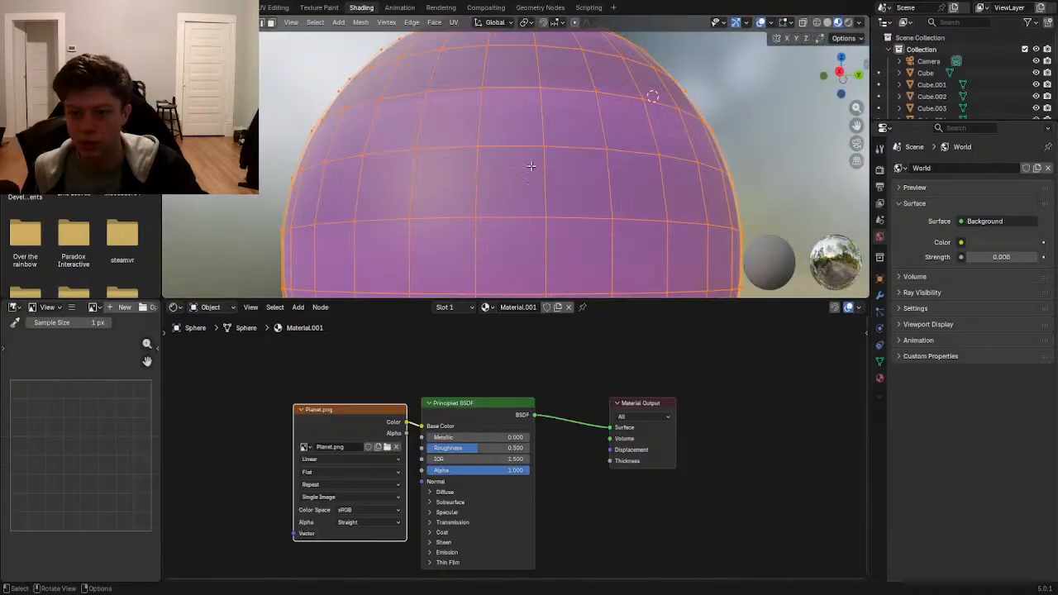
scroll(538, 170, down, 4)
click(483, 186)
alt+click(489, 176)
scroll(489, 176, up, 3)
middle_drag(489, 176, 527, 208)
key(u)
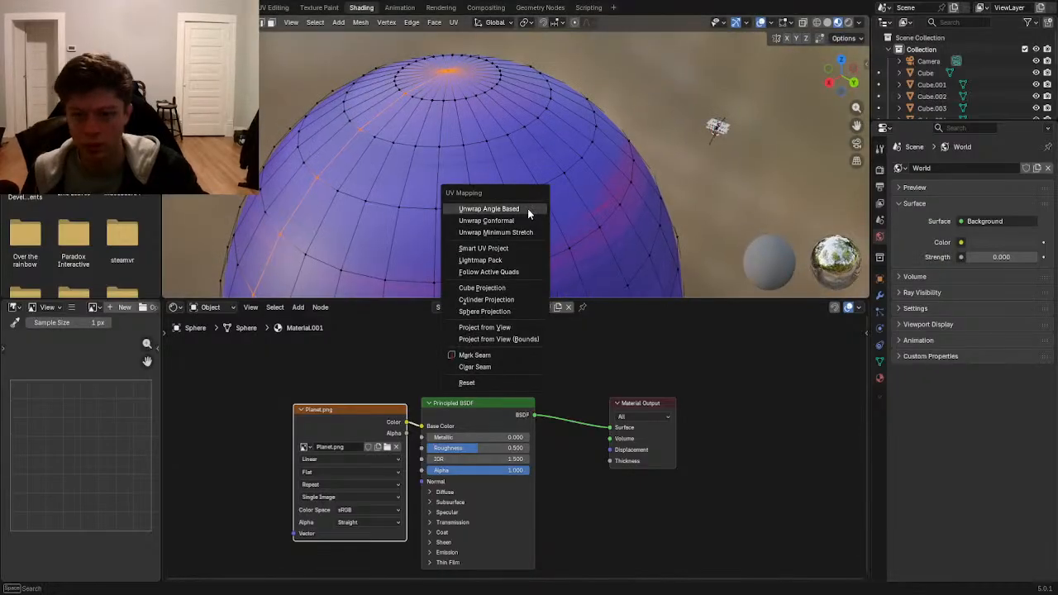
click(516, 355)
- Unwrap the whole sphere with Minimum Stretch, return to Object Mode in the camera view, and save the file
key(a)
key(u)
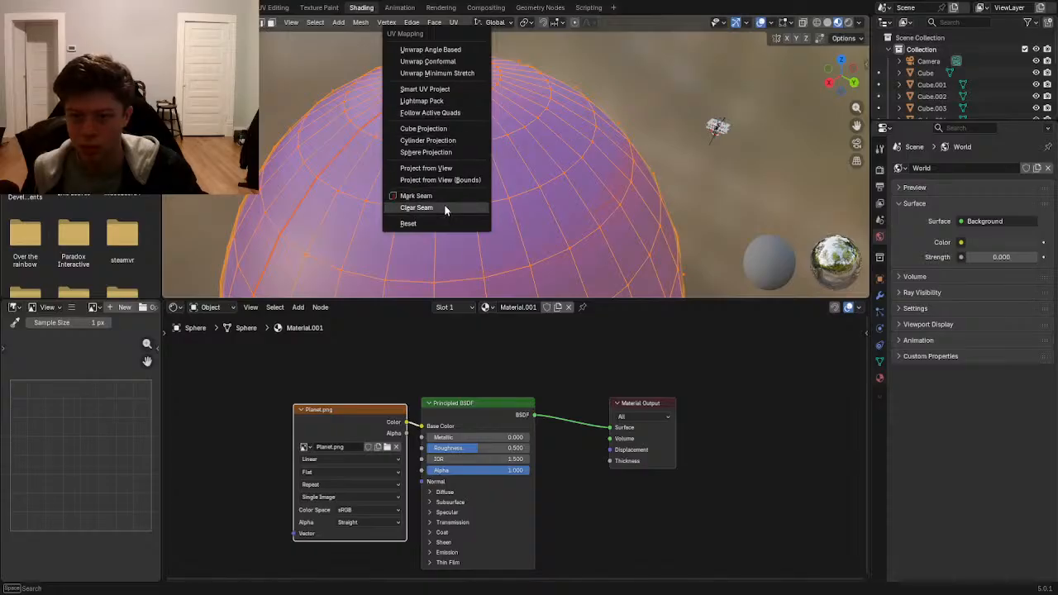
click(455, 73)
middle_drag(559, 157, 419, 148)
key(Tab)
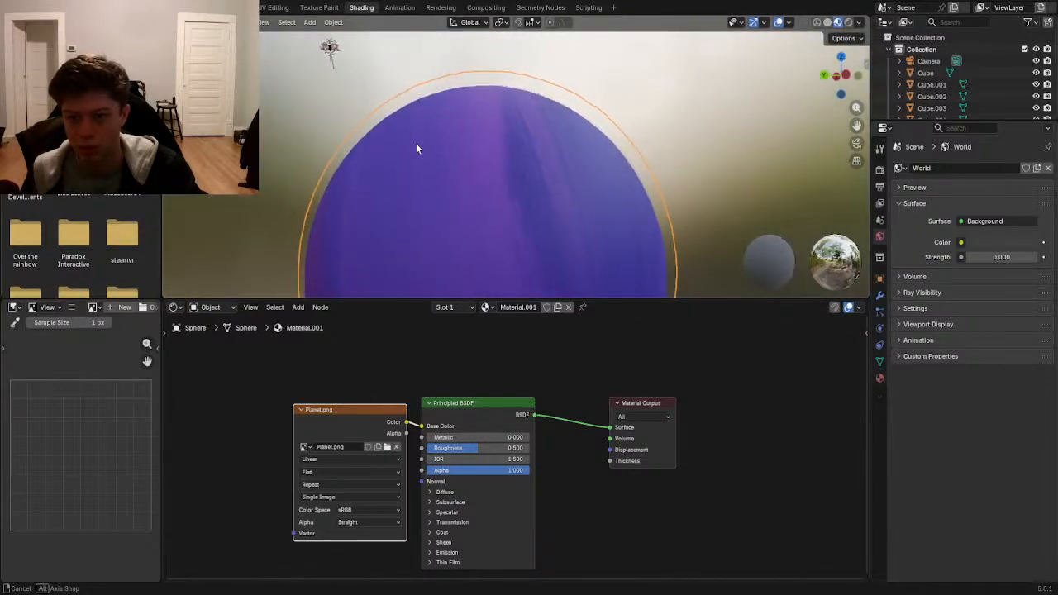
key(KP_0)
scroll(542, 182, up, 1)
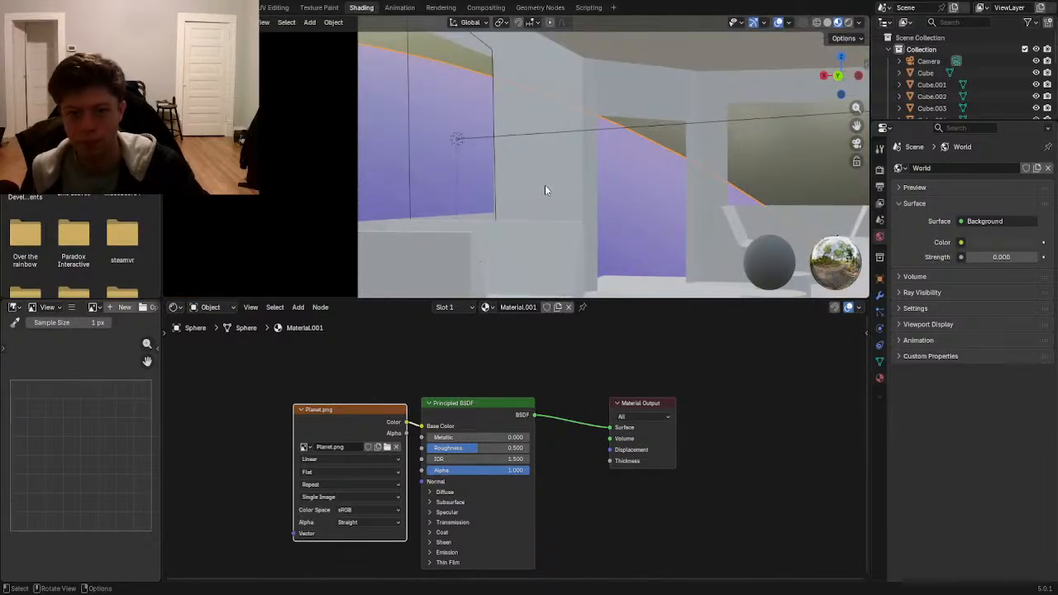
key(ctrl+s)
- In rendered shading, connect the Planet.png Color to the Emission Color as well, set emission strength to 0.6 and save
click(849, 23)
middle_drag(538, 513, 599, 463)
drag(396, 361, 298, 410)
drag(370, 420, 479, 524)
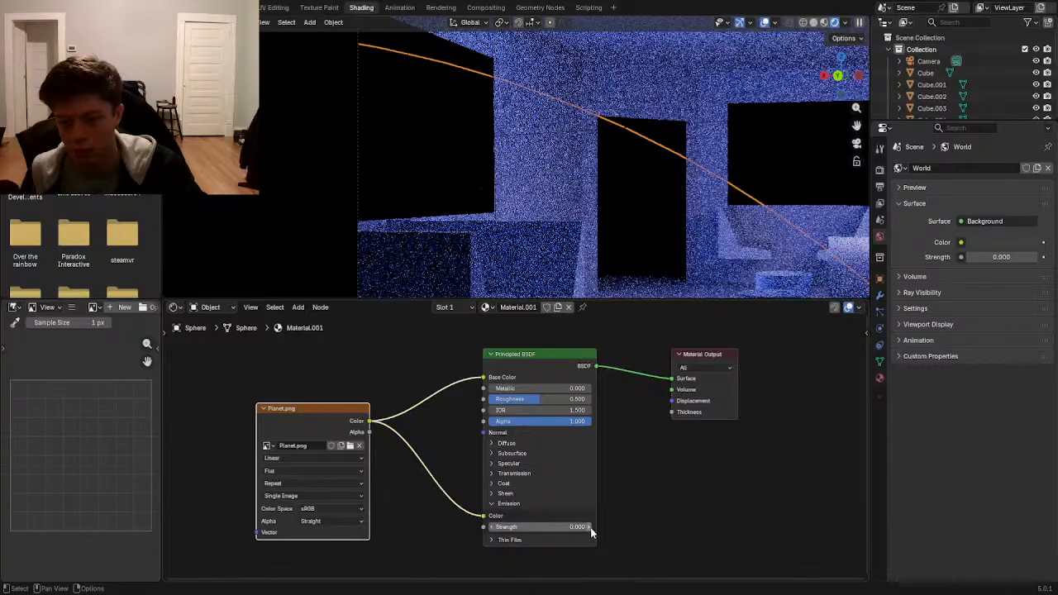
drag(590, 527, 636, 519)
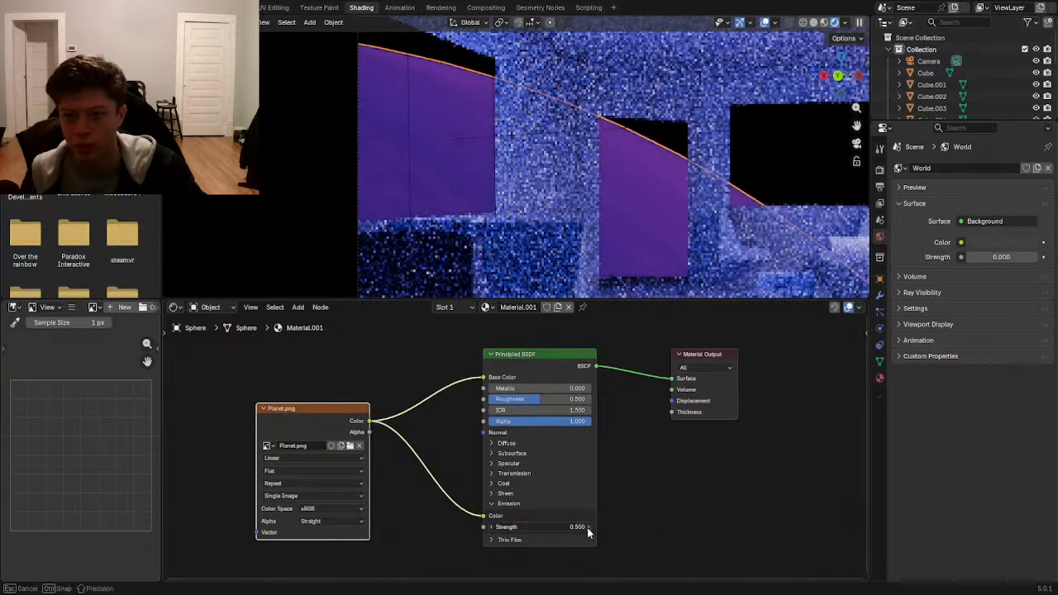
click(752, 137)
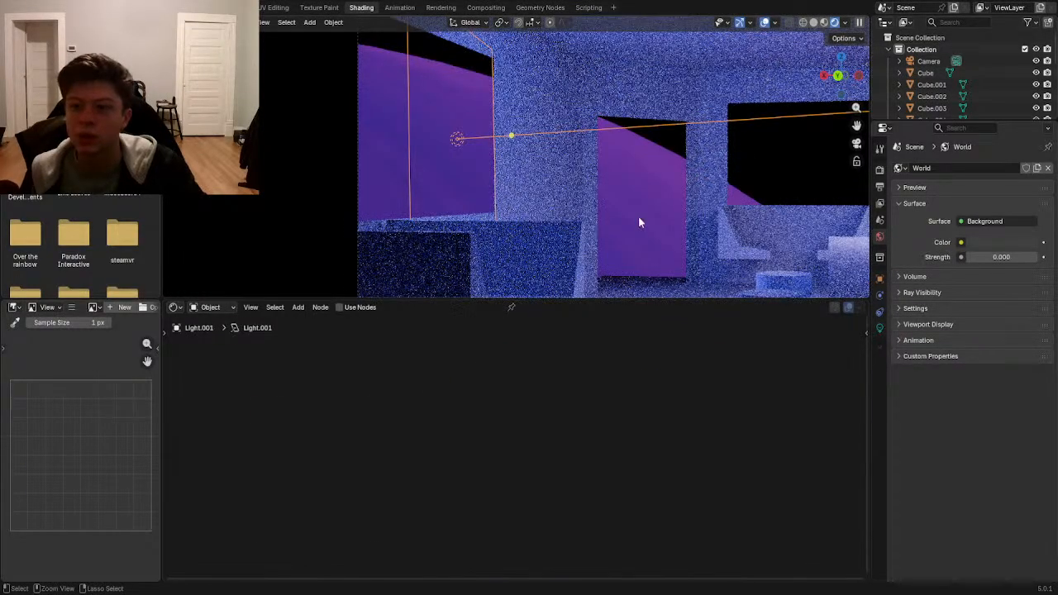
click(576, 225)
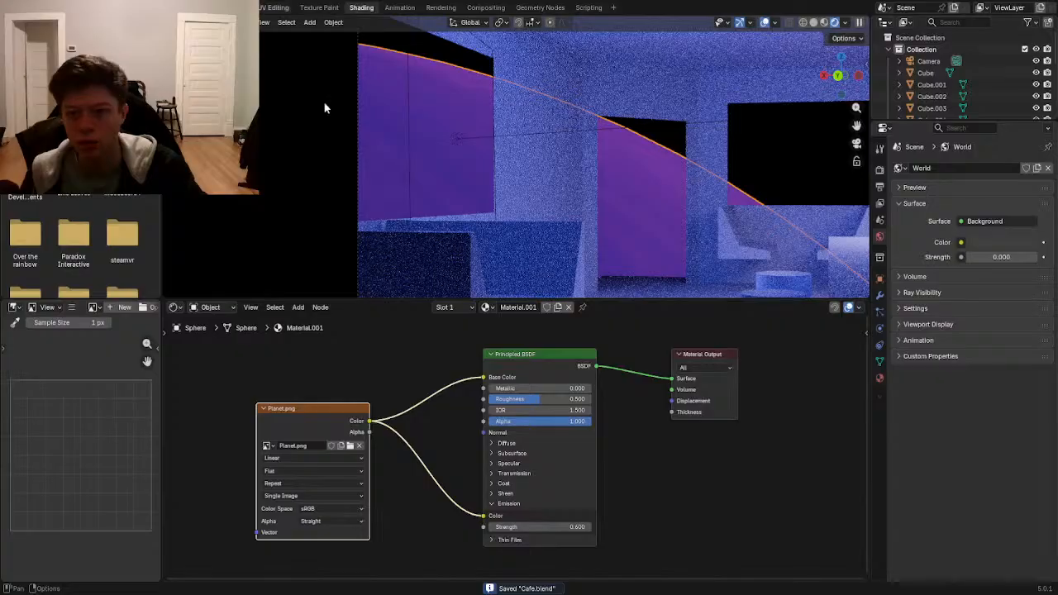
- Open the UV Editing workspace for the sphere and show the rendered camera view beside the planet image
click(275, 7)
scroll(400, 181, down, 1)
scroll(824, 312, down, 4)
middle_drag(824, 311, 655, 323)
key(KP_0)
key(z)
click(623, 316)
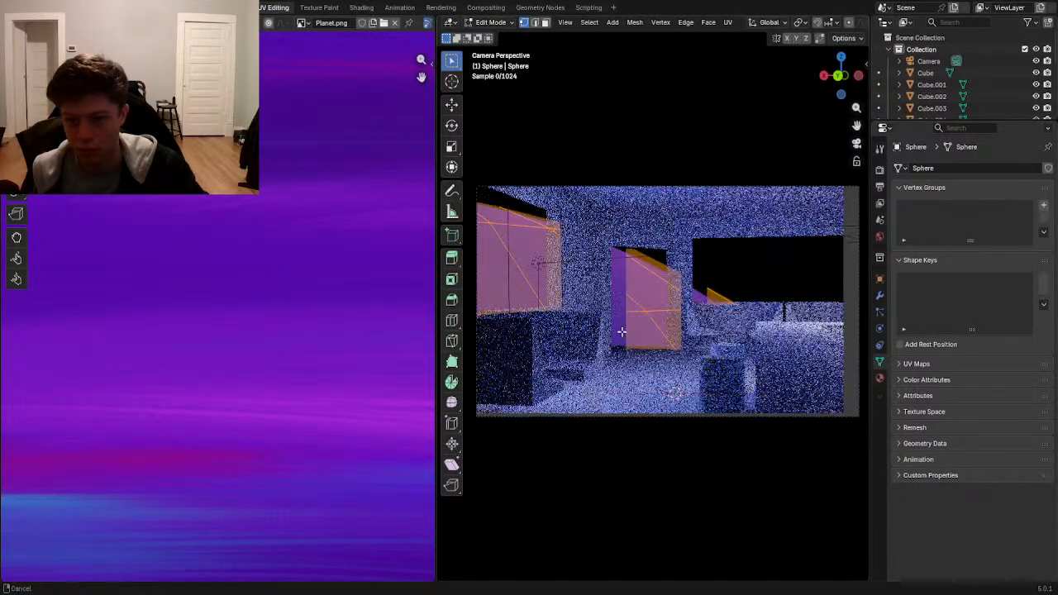
scroll(685, 346, up, 2)
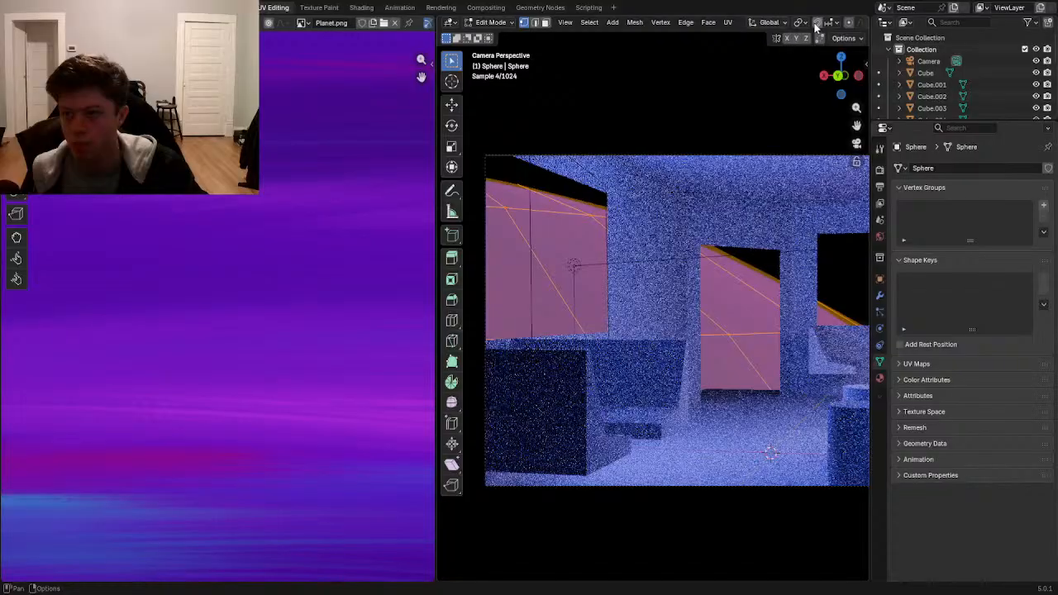
- Turn off the overlays in the rendered camera view and resume editing the sphere's mesh with its full UV layout selected
click(801, 23)
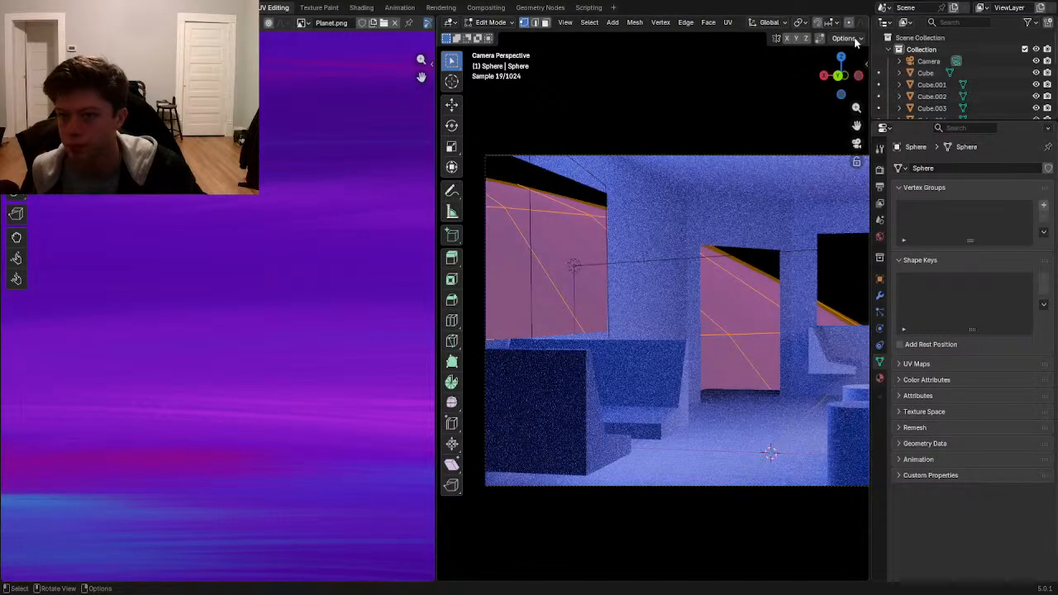
click(852, 38)
scroll(804, 147, down, 1)
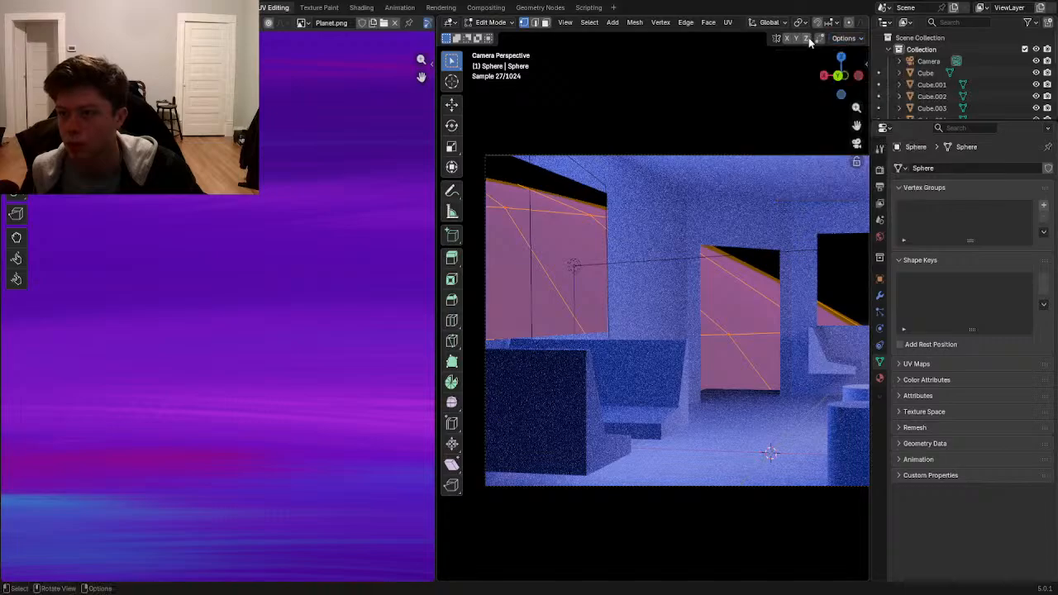
scroll(805, 147, down, 1)
middle_drag(805, 147, 655, 314)
key(KP_0)
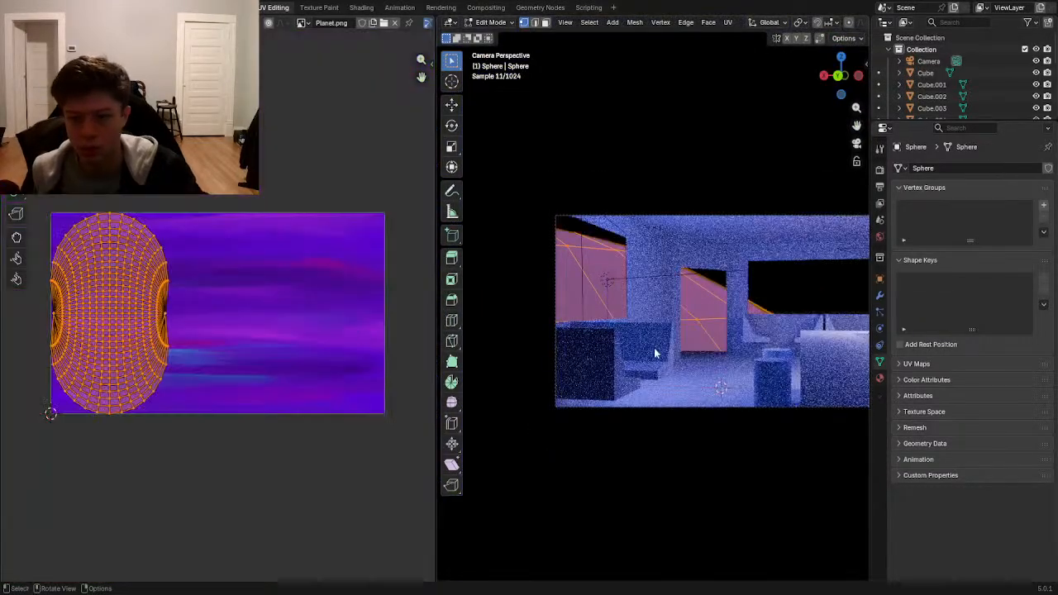
key(Tab)
key(a)
key(alt+a)
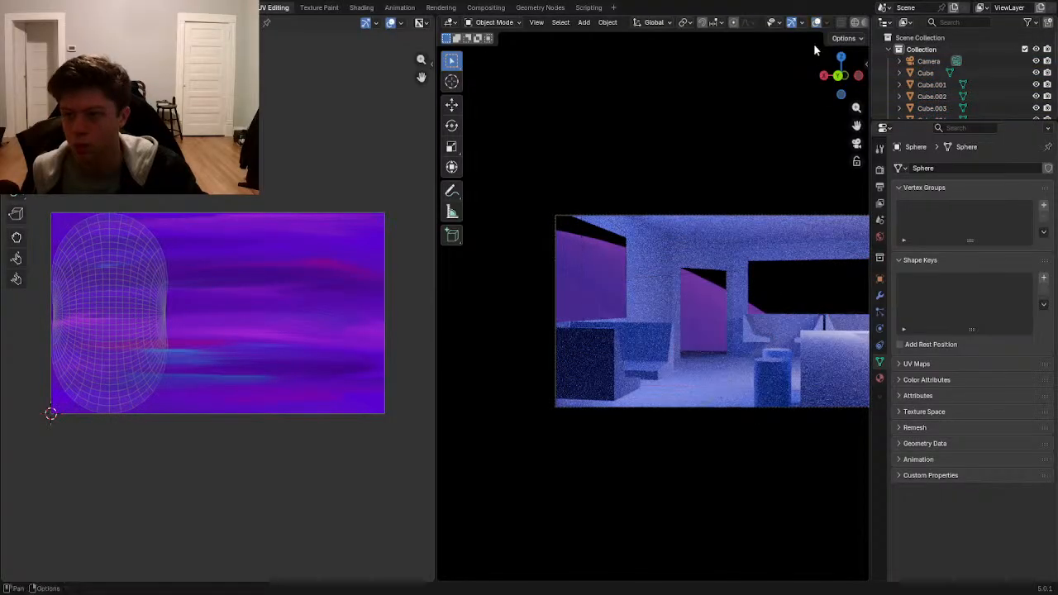
key(Tab)
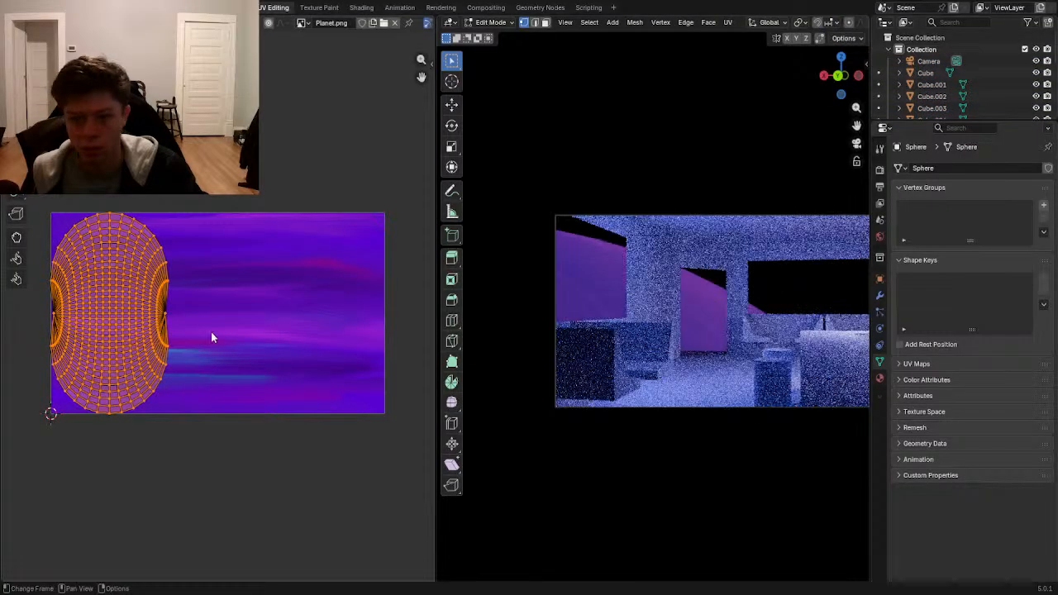
- Rotate the sphere's UV layout 90 degrees, reposition it and scale it up beyond the edges of the planet image
scroll(211, 332, up, 2)
scroll(657, 380, up, 2)
key(r)
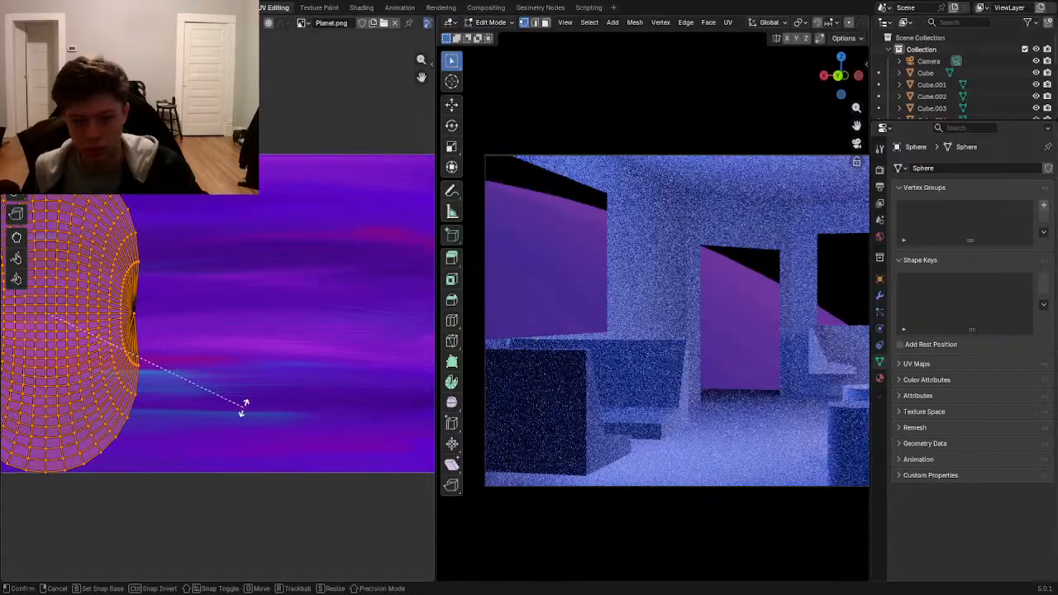
text(90)
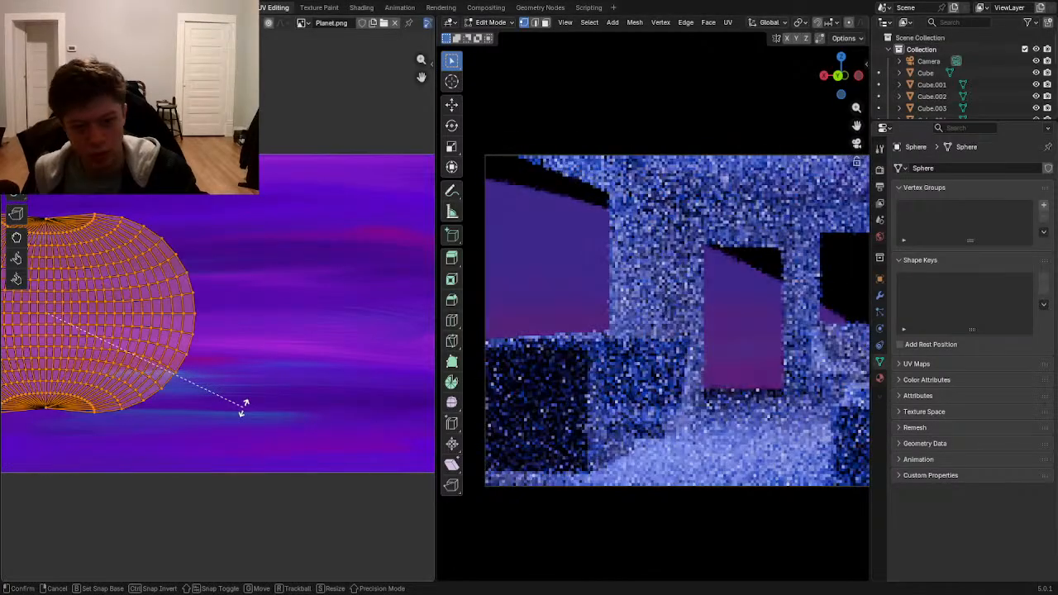
click(210, 389)
key(s)
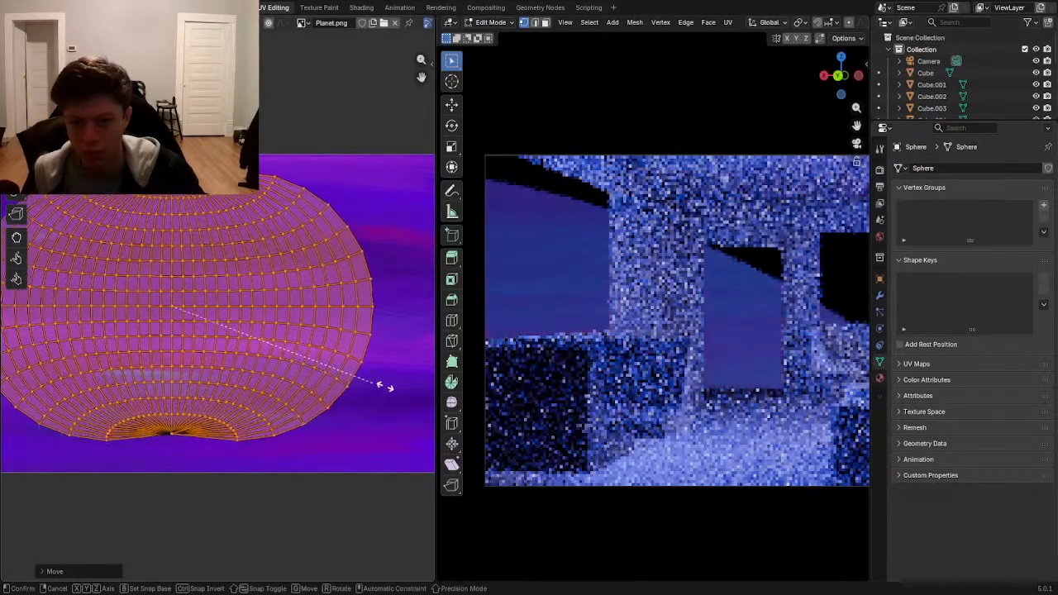
click(34, 417)
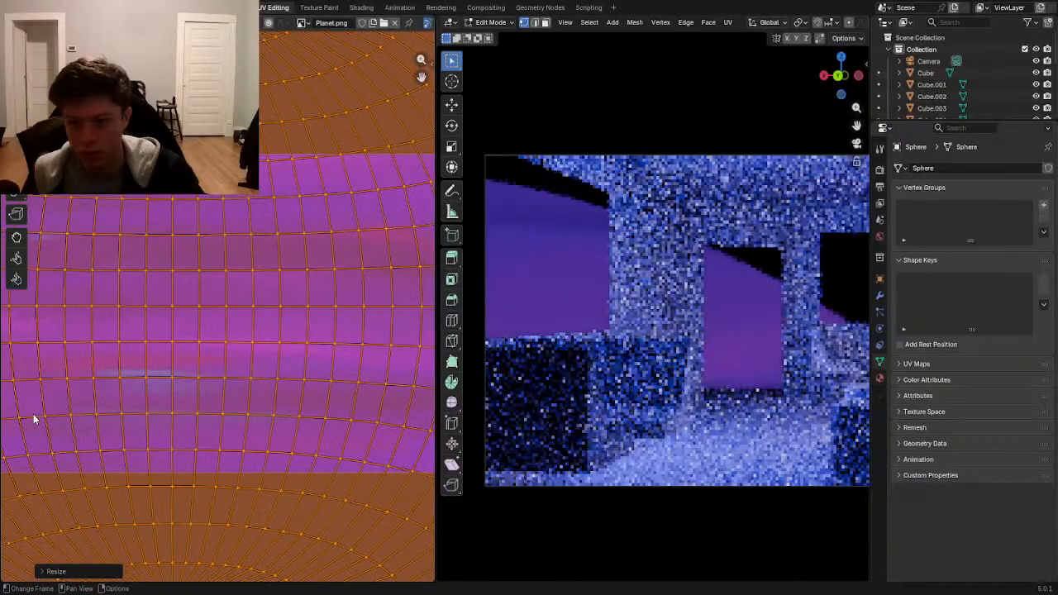
scroll(131, 361, down, 6)
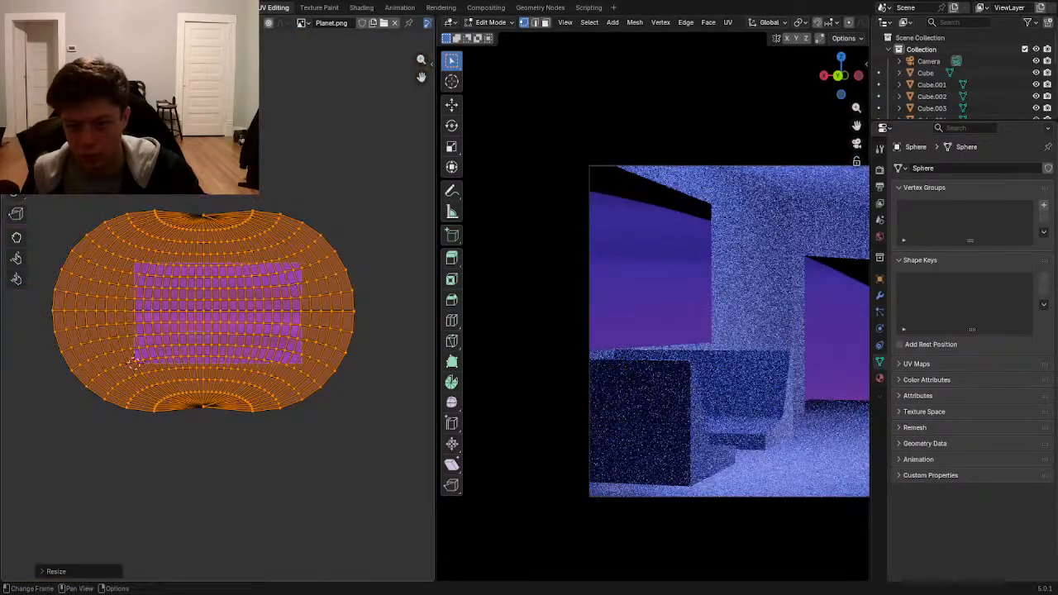
- Enlarge the UV layout slightly more, shift it down and left of the planet image, and return to Object Mode
key(s)
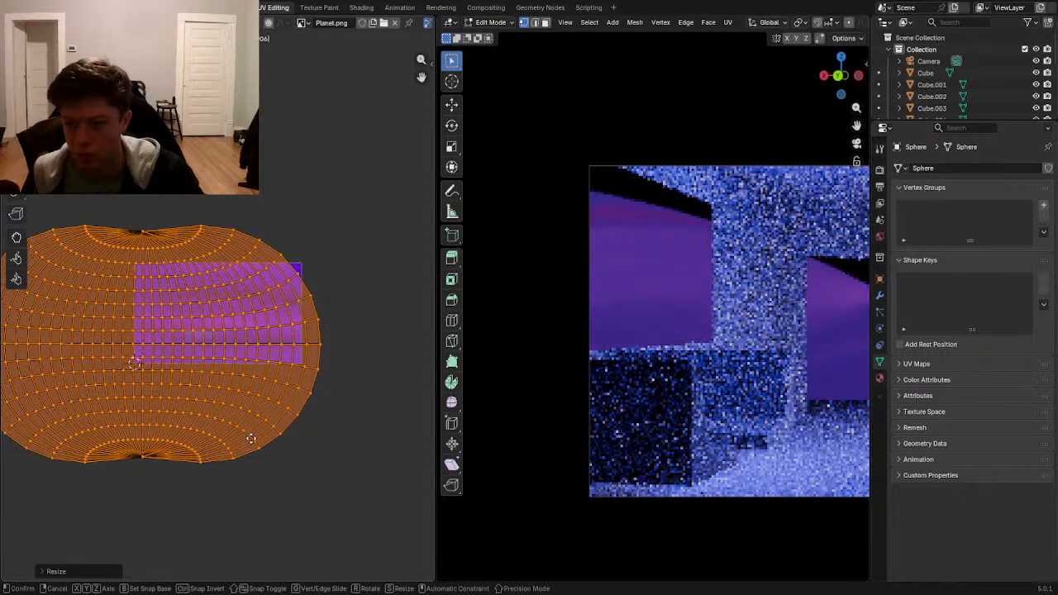
click(253, 439)
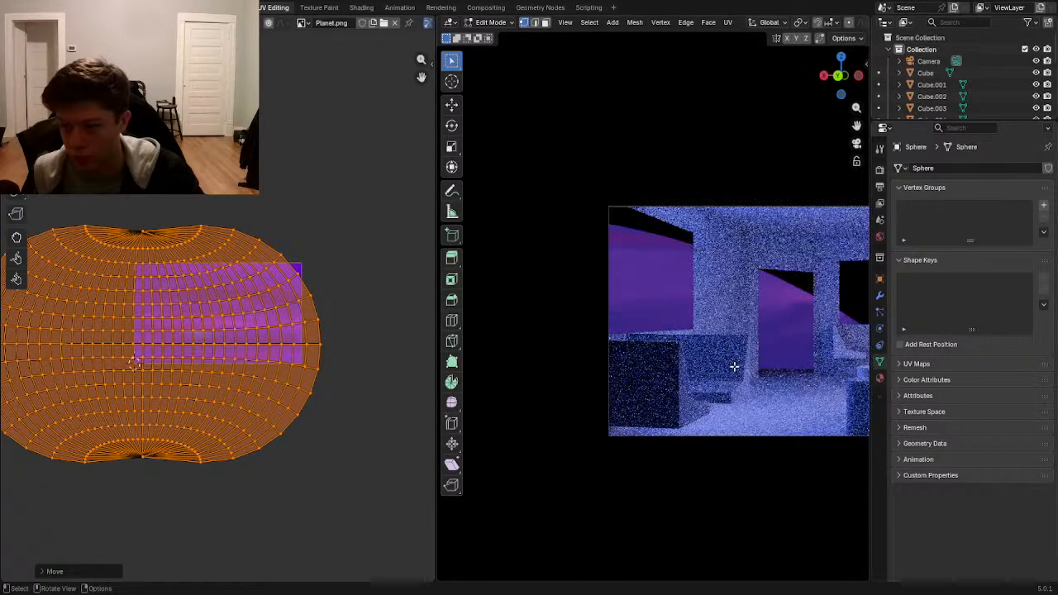
key(g)
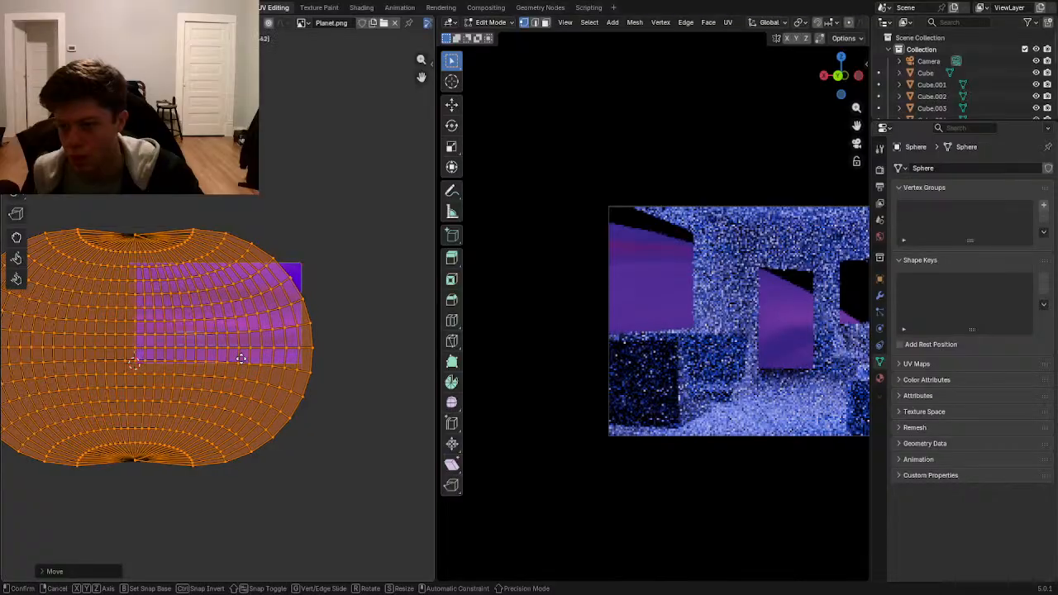
key(Tab)
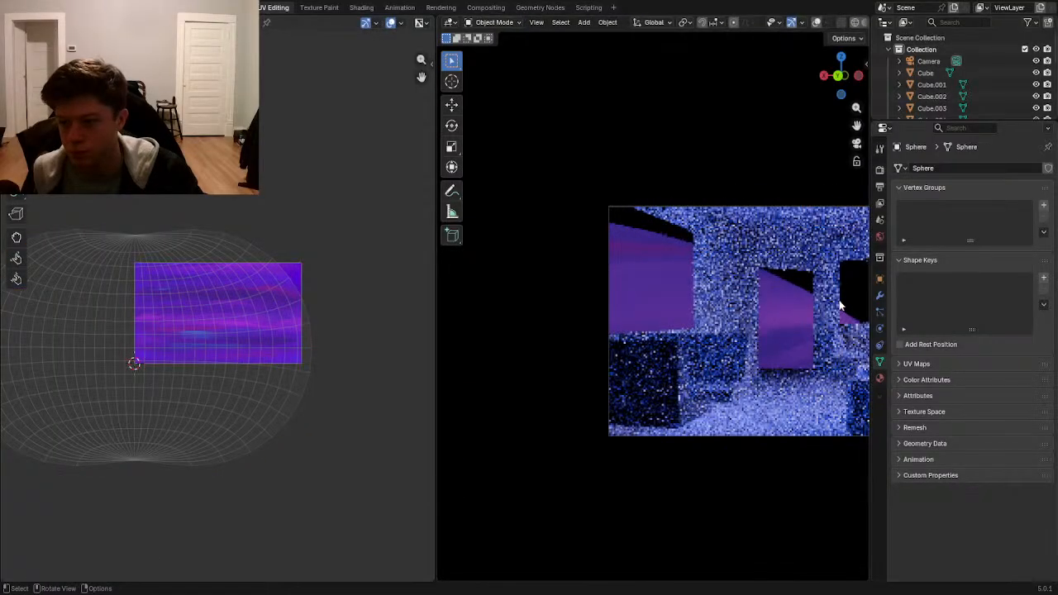
- Duplicate the planet sphere in place, scale the copy up very slightly as a cloud shell, and save the file
click(779, 315)
scroll(774, 329, up, 3)
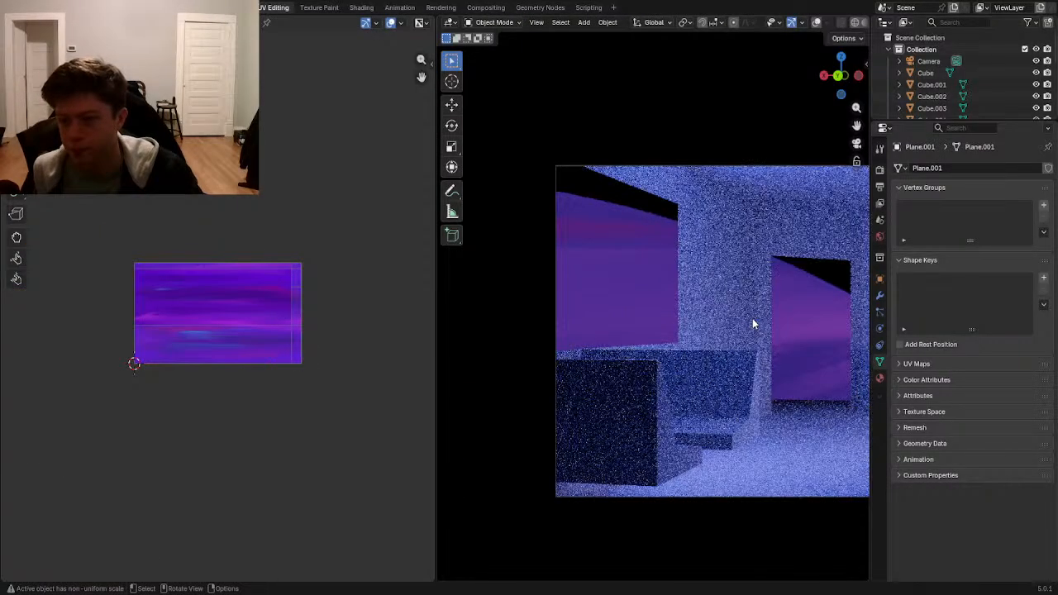
scroll(752, 323, up, 1)
click(778, 333)
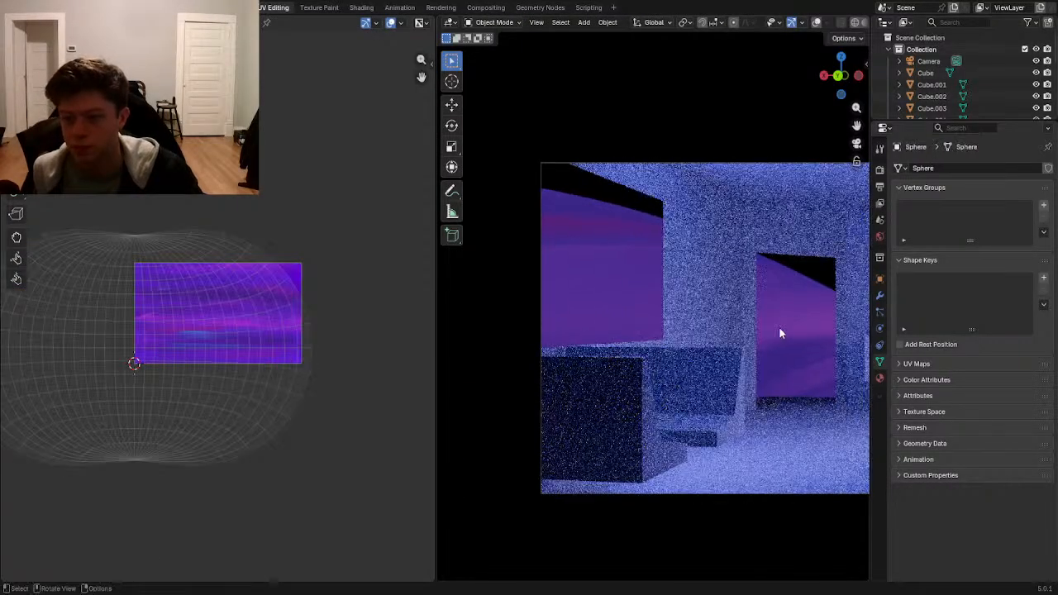
key(shift+d)
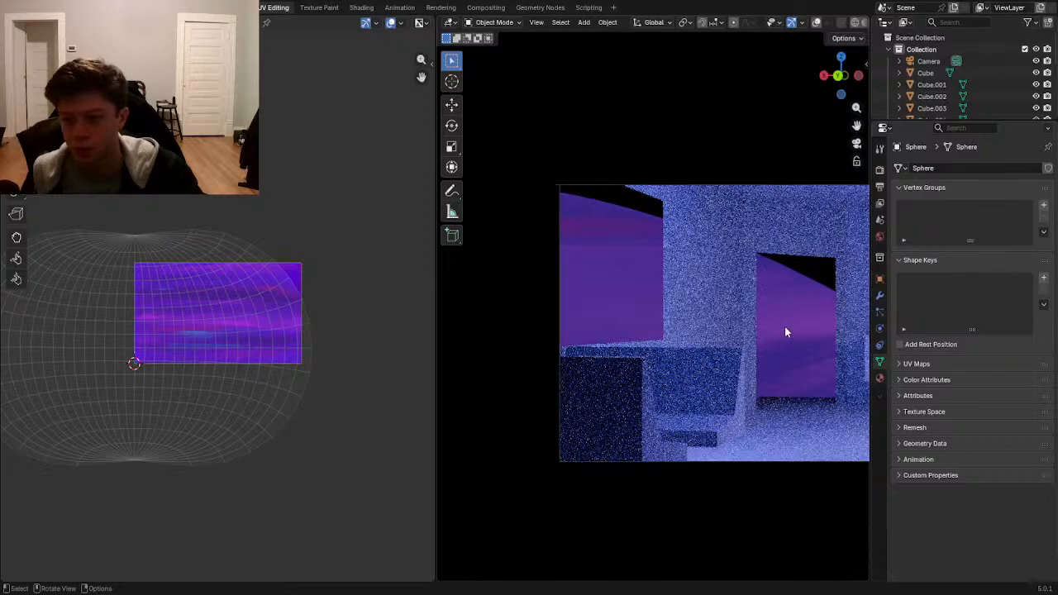
click(785, 336)
key(s)
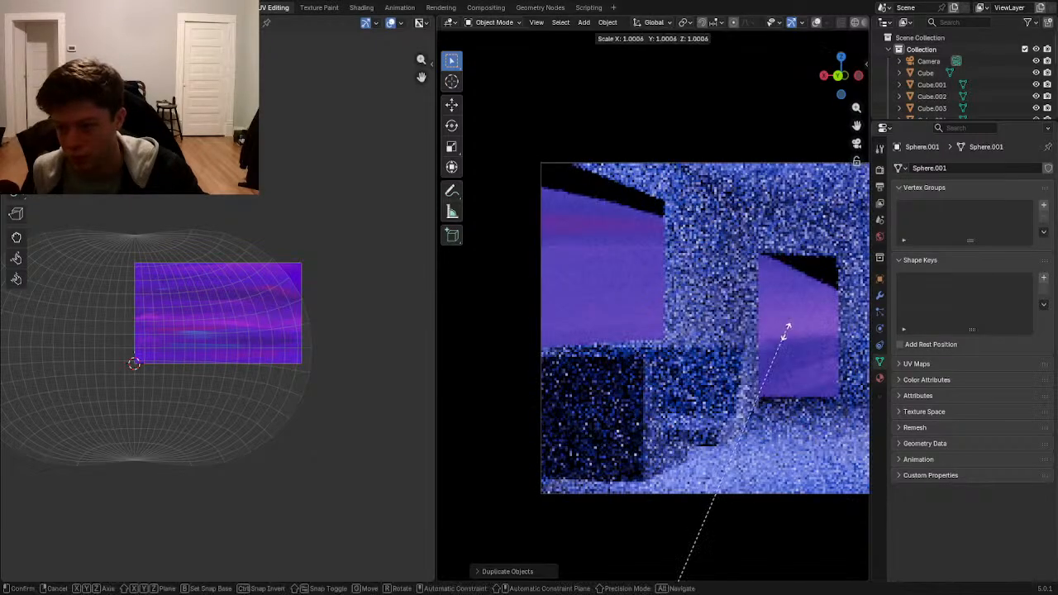
click(789, 331)
key(ctrl+s)
- In the Shading workspace, give the duplicate sphere its own copy of the material and replace the Planet.png texture with Clouds.png
click(361, 8)
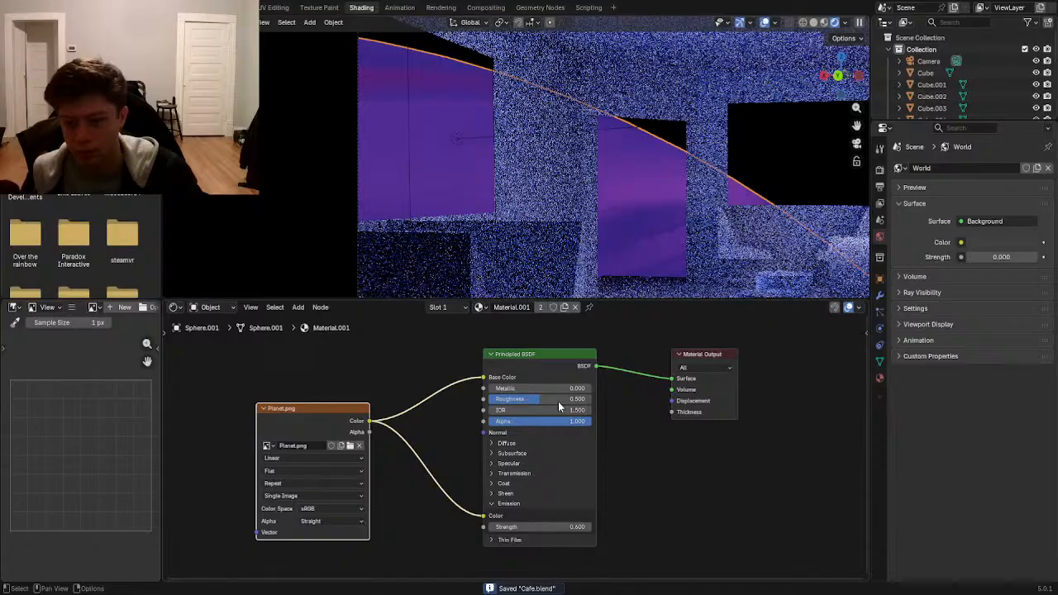
click(540, 307)
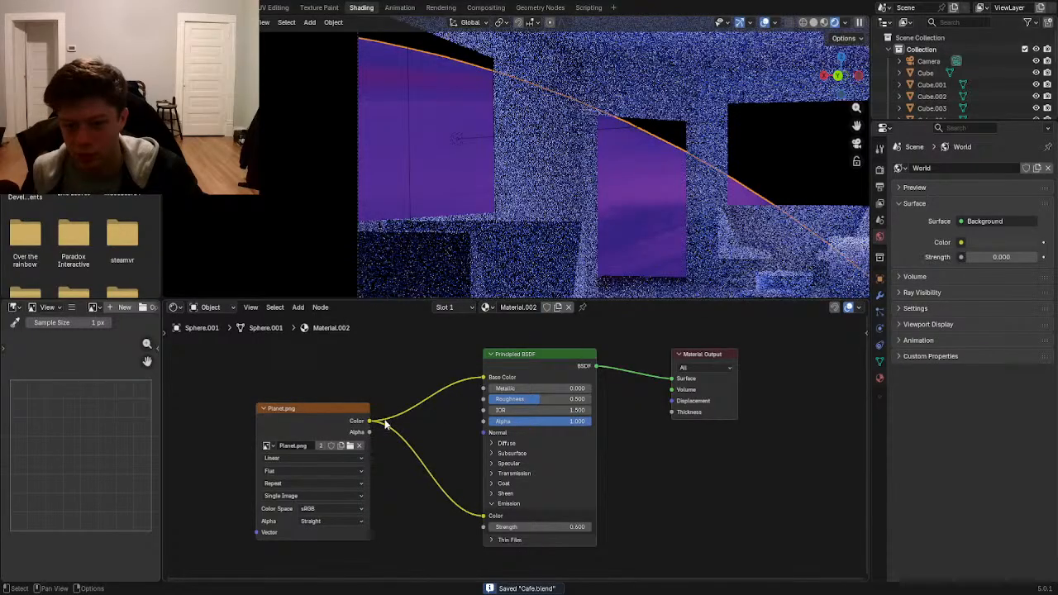
scroll(429, 451, up, 1)
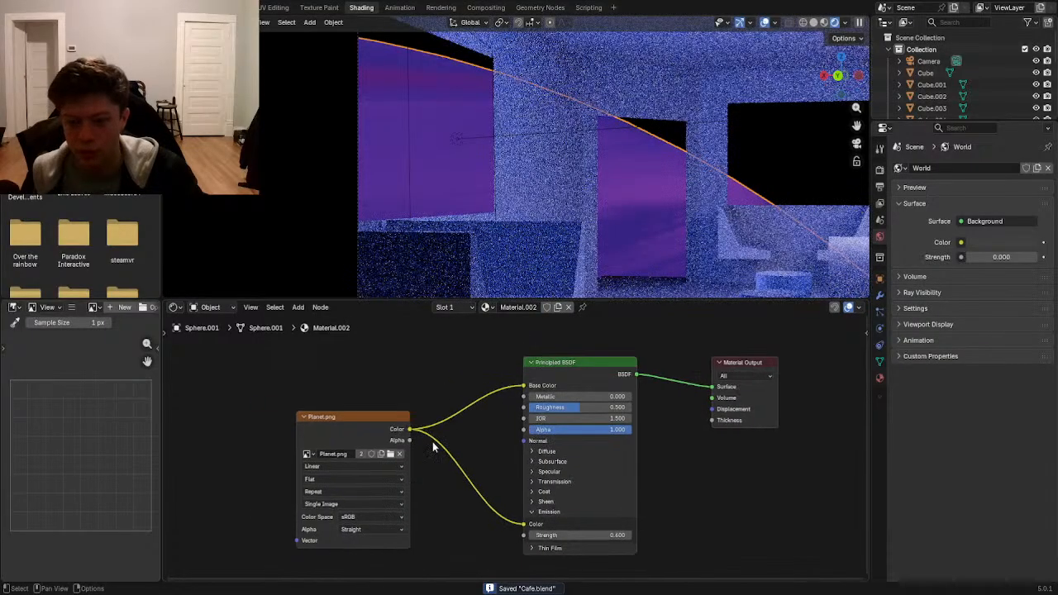
click(381, 455)
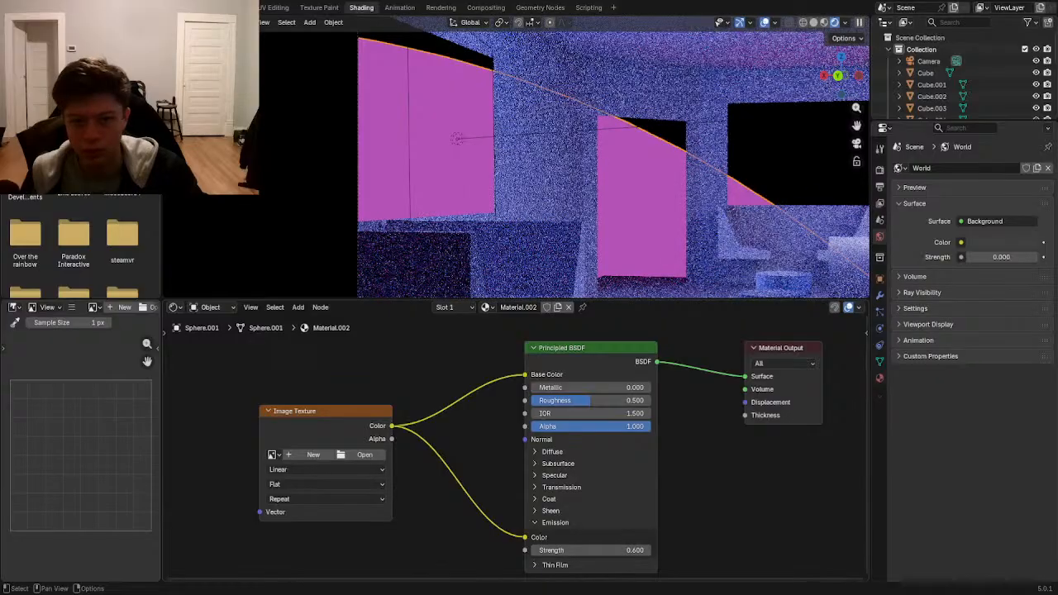
key(ctrl+z)
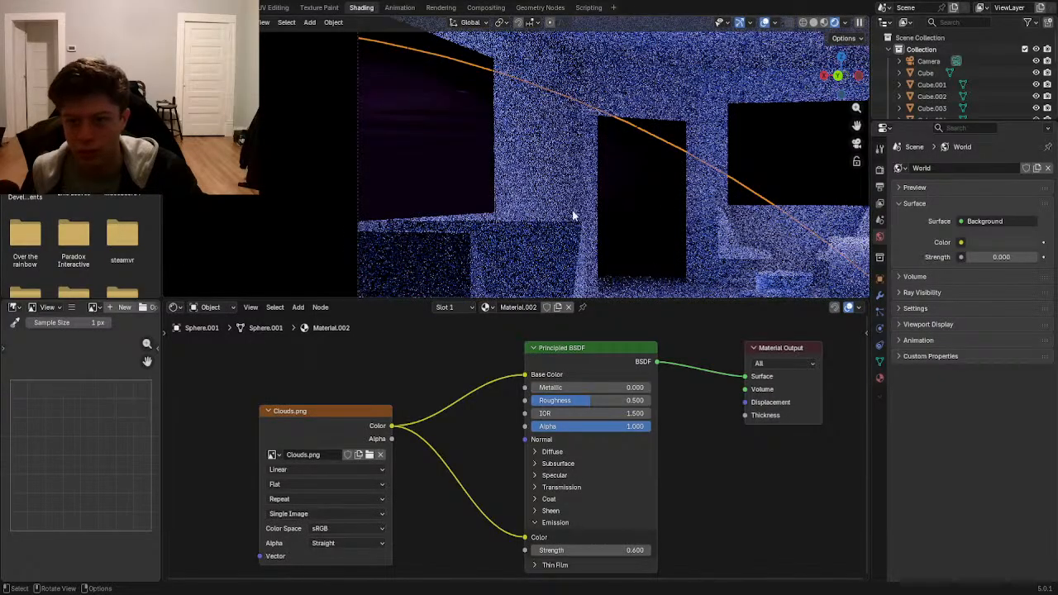
- Set the cloud material's emission strength to 0 and connect the Clouds.png Alpha to the Principled BSDF Alpha
click(579, 550)
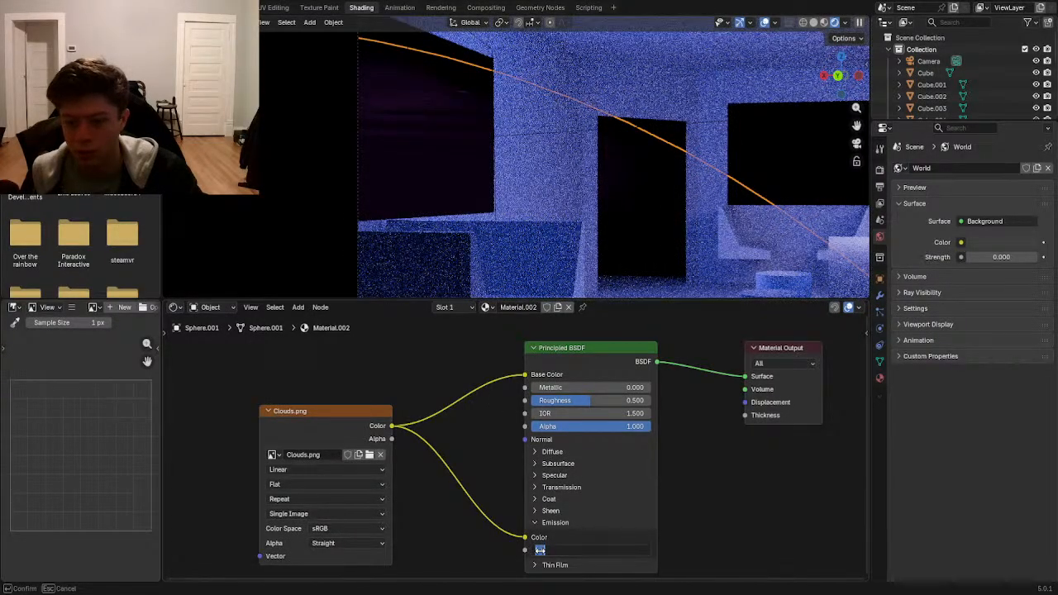
text(0.60)
key(Return)
middle_drag(395, 438, 401, 418)
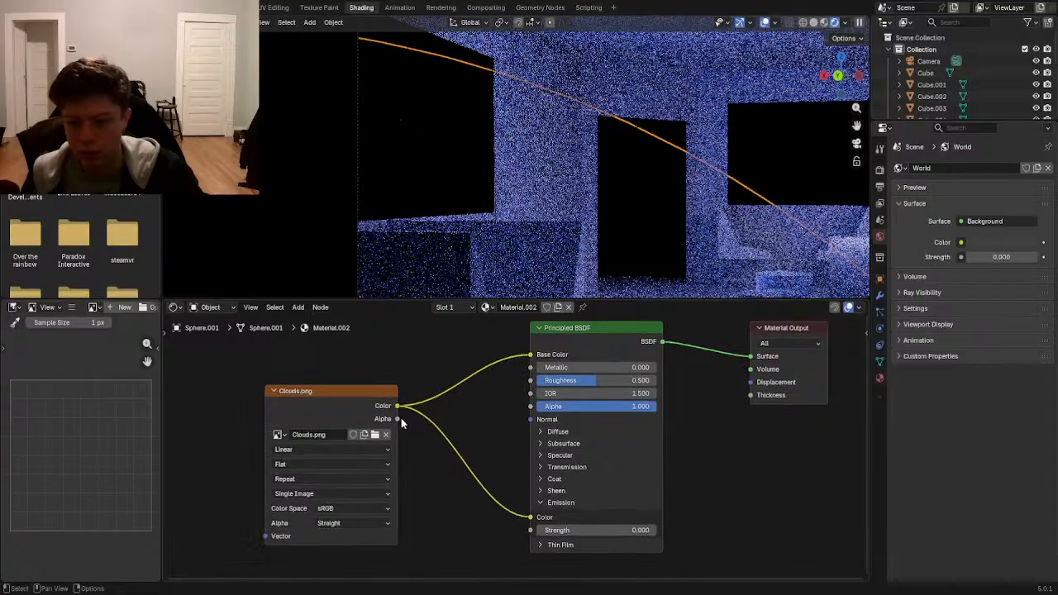
drag(399, 418, 426, 419)
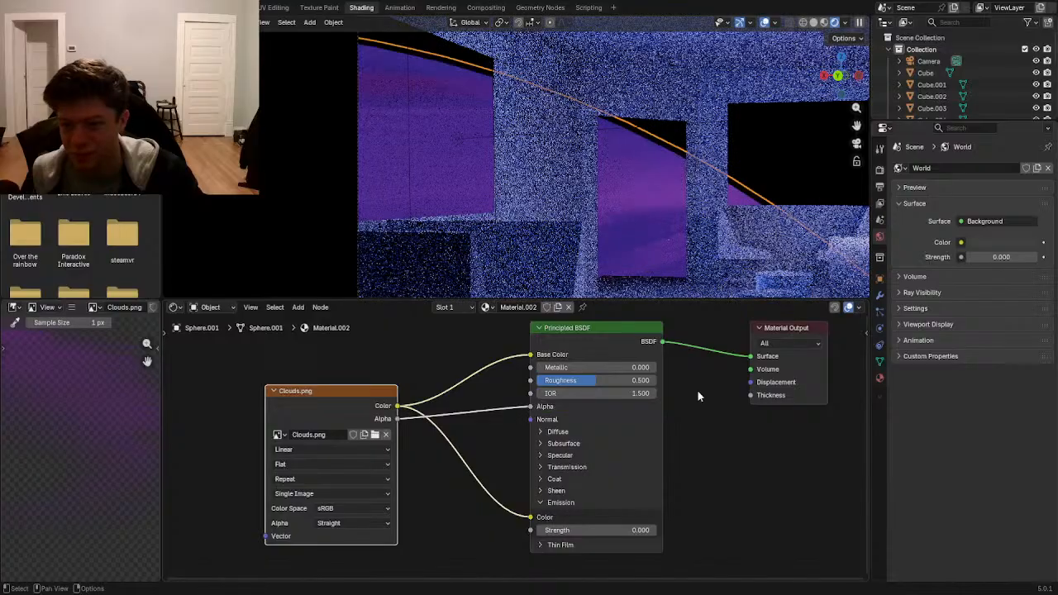
- Select the cloud sphere and adjust its scale so its surface sits just outside the planet sphere
click(767, 158)
click(637, 196)
middle_drag(637, 197, 687, 216)
key(s)
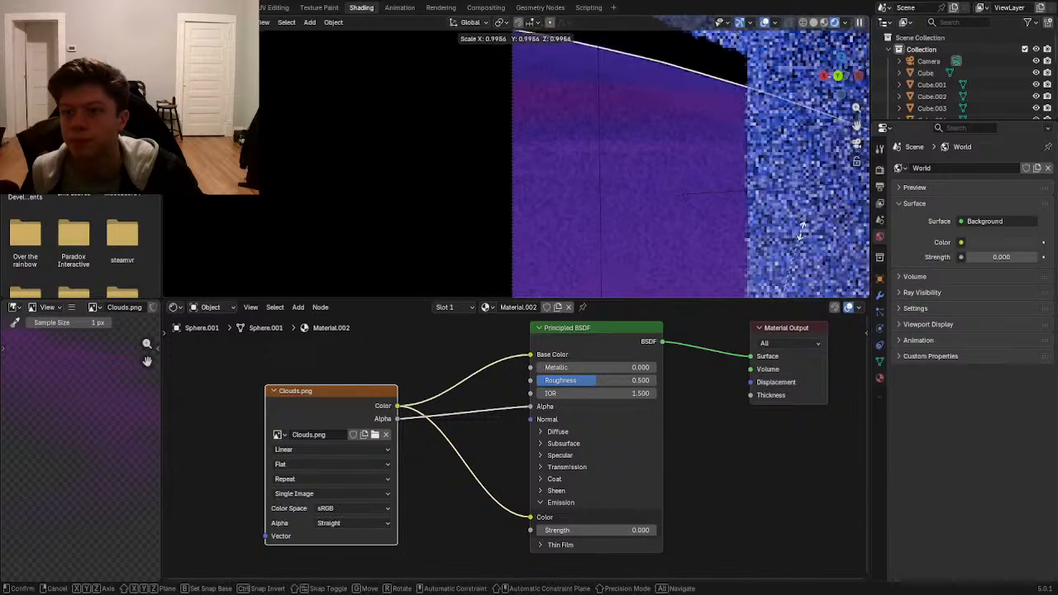
click(807, 231)
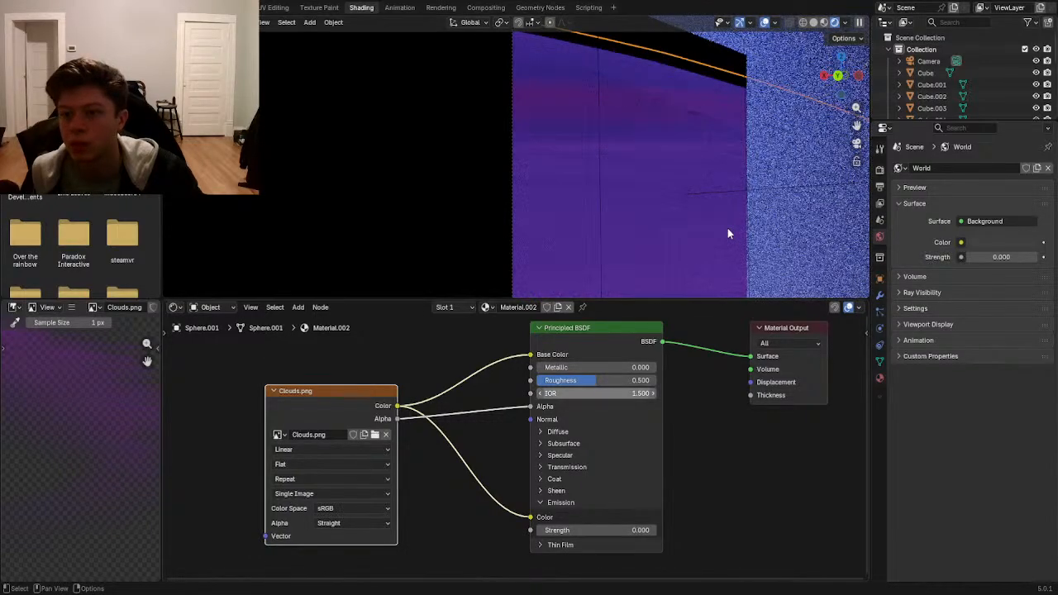
- Insert a Color Ramp node between the Clouds.png Alpha and the Principled BSDF Alpha
middle_drag(346, 393, 323, 396)
drag(322, 395, 294, 406)
key(shift+a)
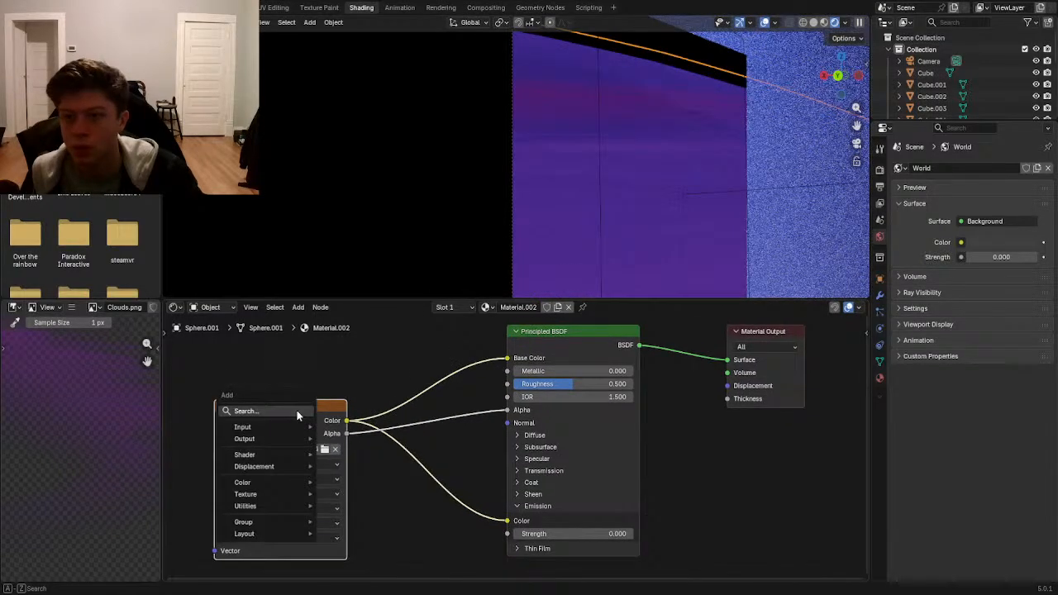
click(245, 410)
text(colo)
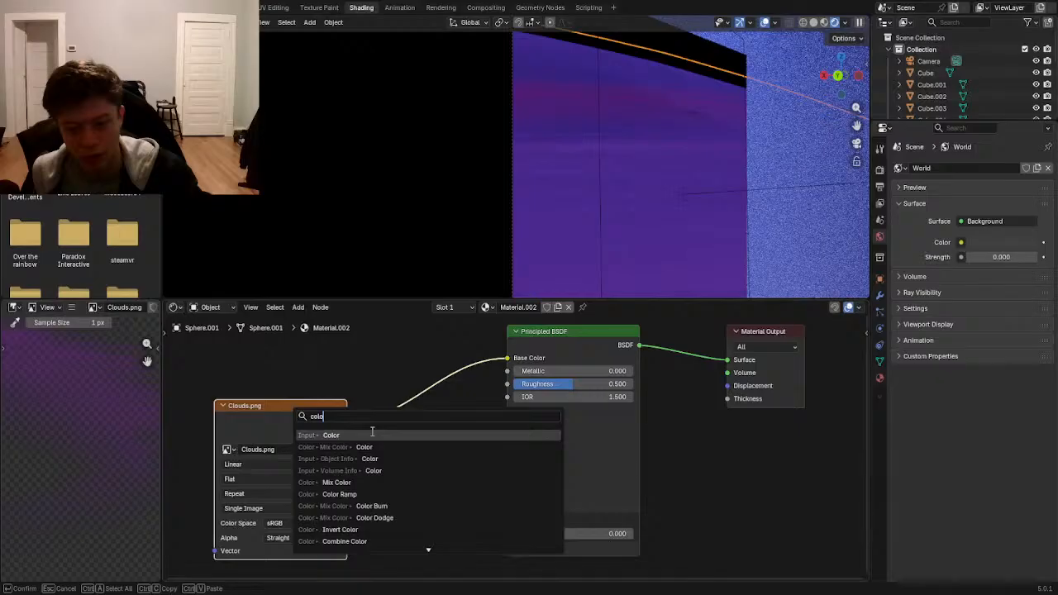
text(r r)
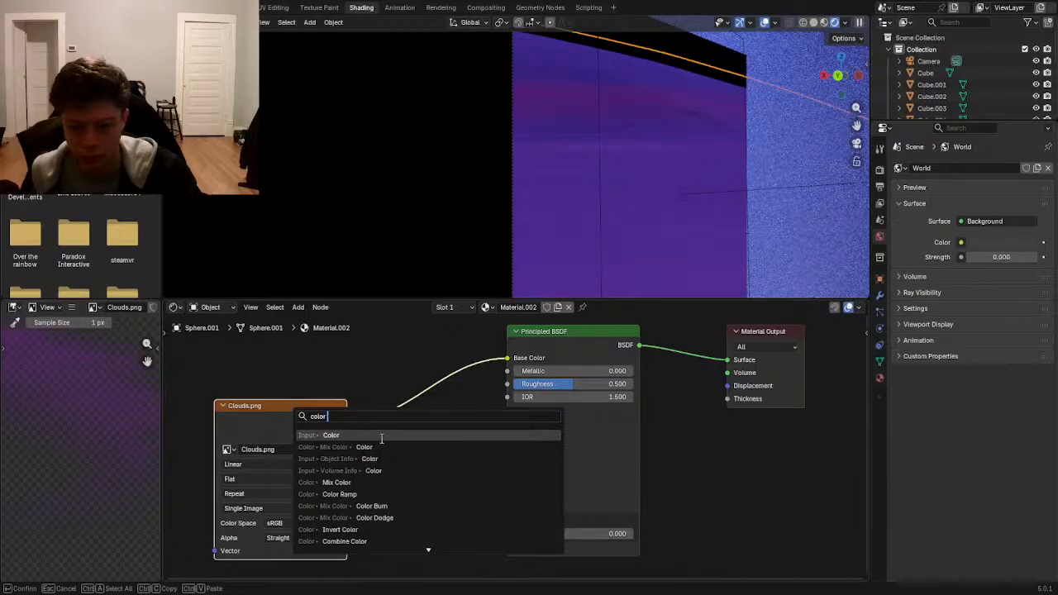
click(381, 436)
click(459, 402)
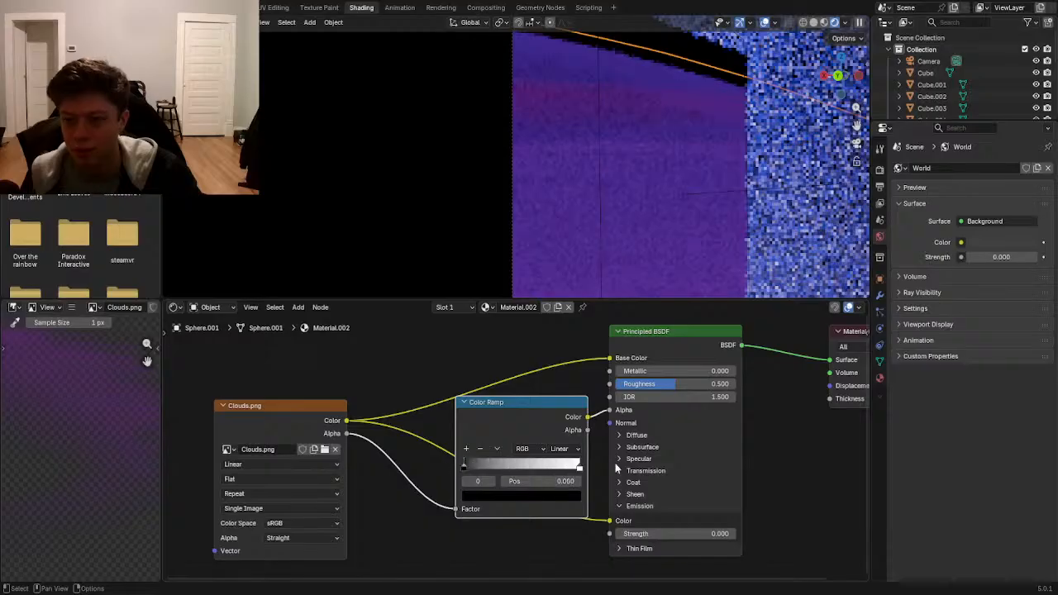
- Reverse the Color Ramp's stops with black at 0.618, and expand the ramp under Alpha in the cloud material's properties
click(579, 466)
mouse_move(578, 467)
mouse_down()
mouse_move(475, 467)
mouse_move(604, 465)
mouse_move(559, 470)
mouse_up()
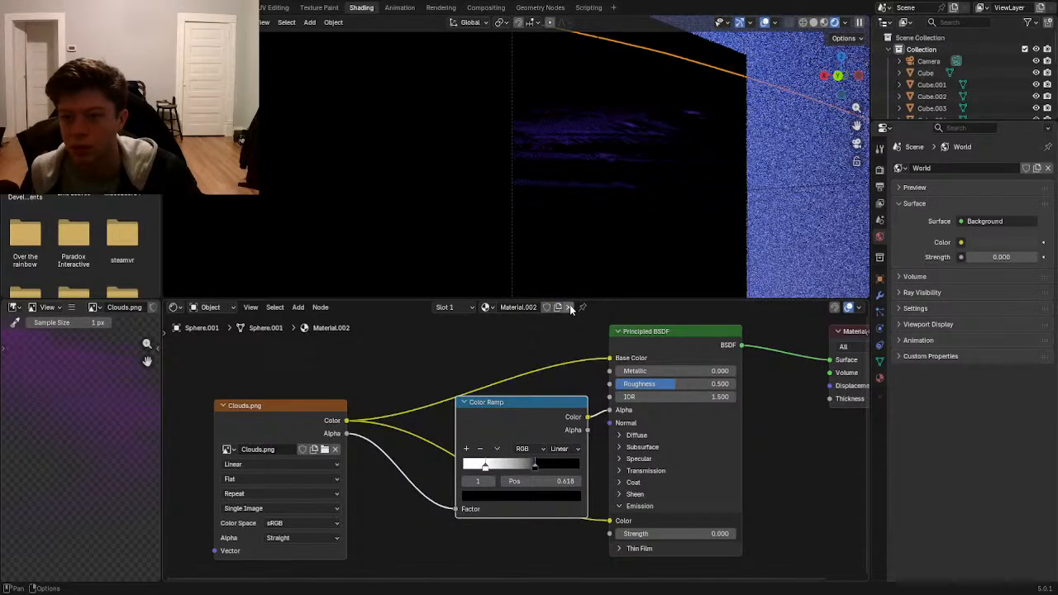
scroll(662, 347, down, 1)
click(879, 378)
scroll(950, 380, down, 1)
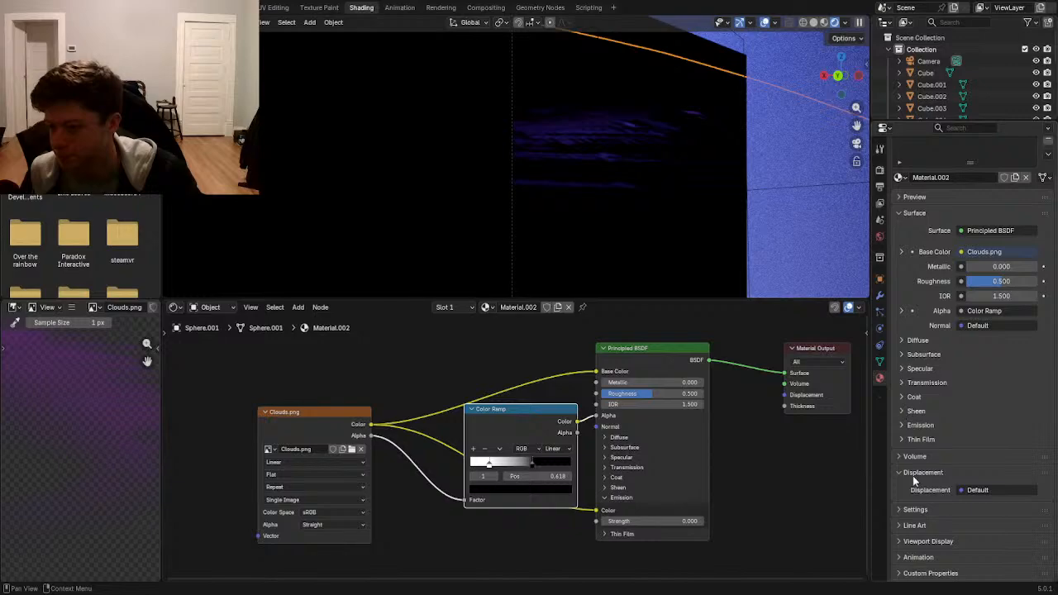
scroll(900, 543, up, 2)
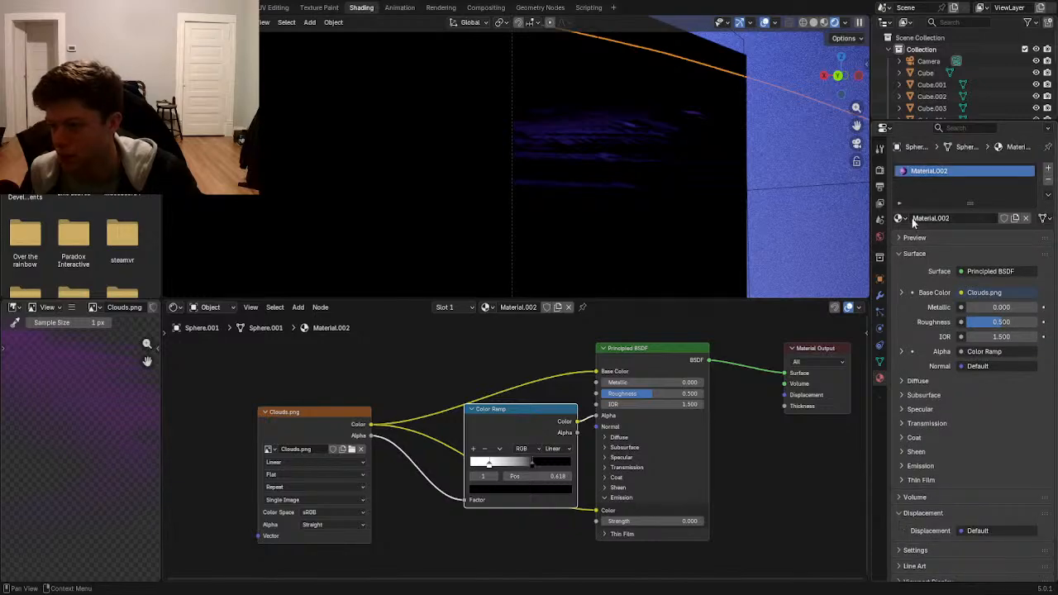
click(901, 351)
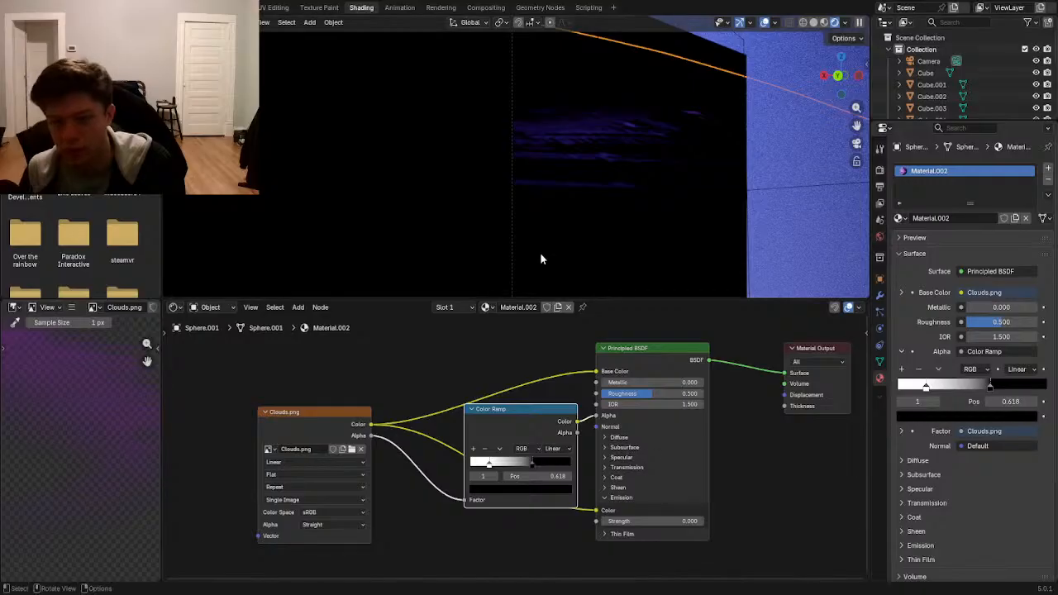
- Move the Color Ramp's black stop to 0.000, ahead of the white stop
scroll(567, 232, down, 4)
drag(531, 467, 434, 457)
scroll(653, 173, up, 2)
scroll(669, 142, up, 1)
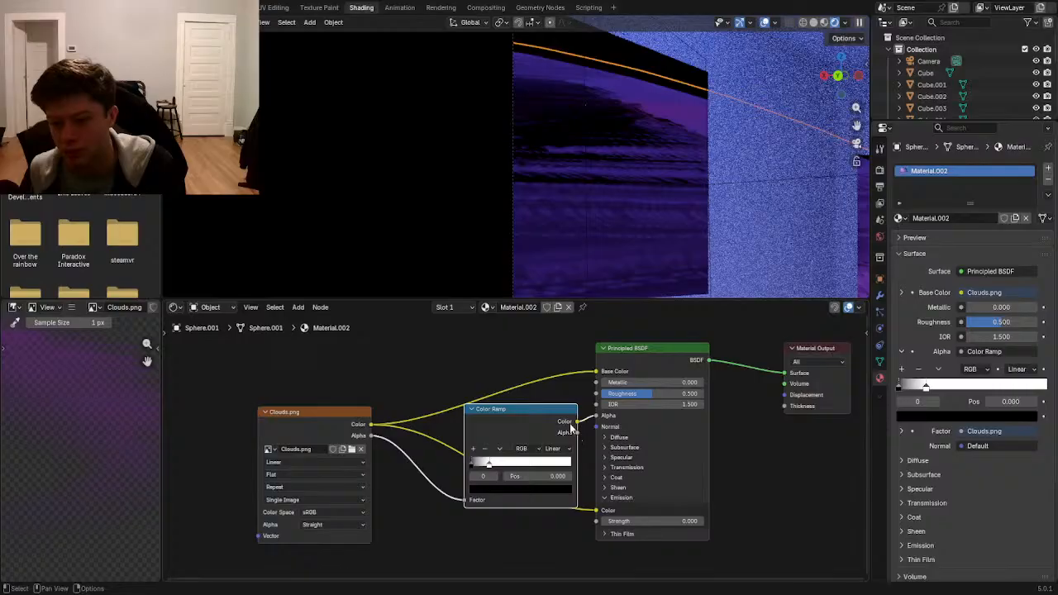
- Rearrange the node layout with the Color Ramp above the Clouds.png node and the Principled BSDF farther right
middle_drag(610, 436, 651, 494)
drag(566, 486, 471, 360)
drag(661, 411, 682, 374)
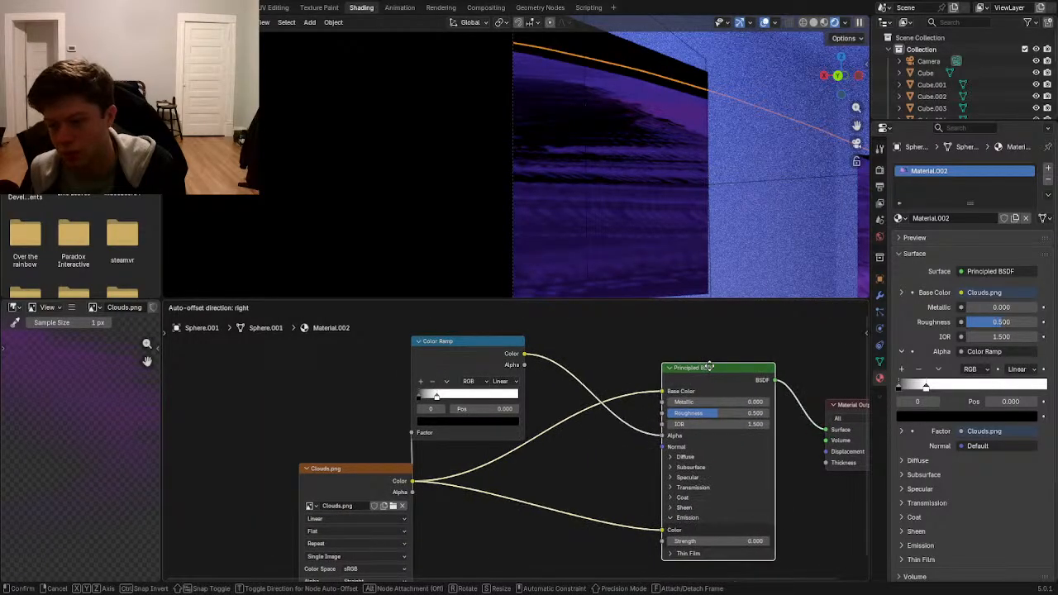
middle_drag(704, 370, 585, 384)
mouse_move(538, 449)
mouse_down()
mouse_move(566, 460)
mouse_move(555, 453)
mouse_up()
scroll(927, 482, down, 3)
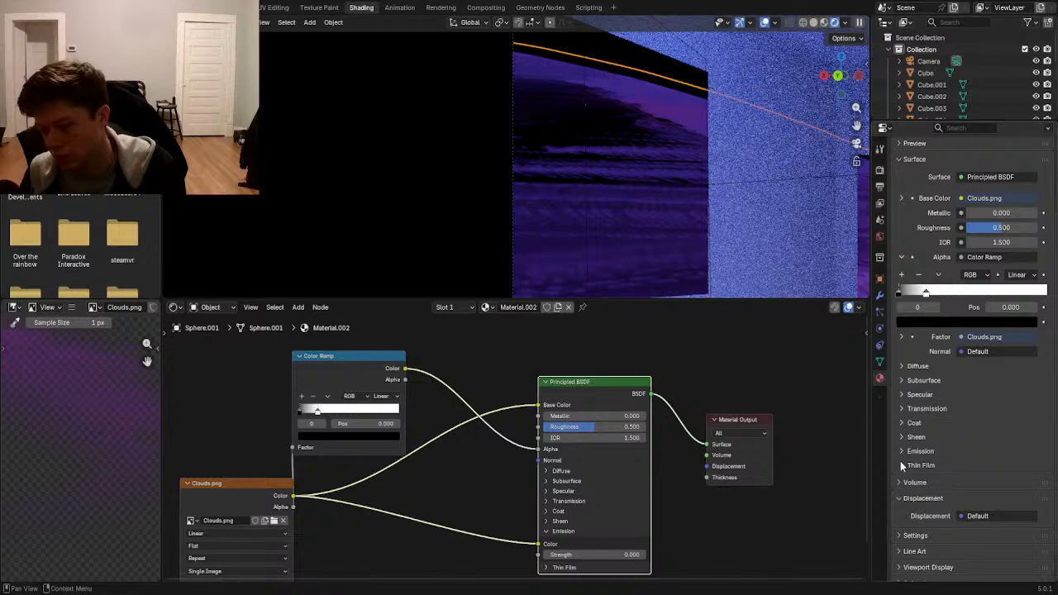
click(900, 465)
click(901, 466)
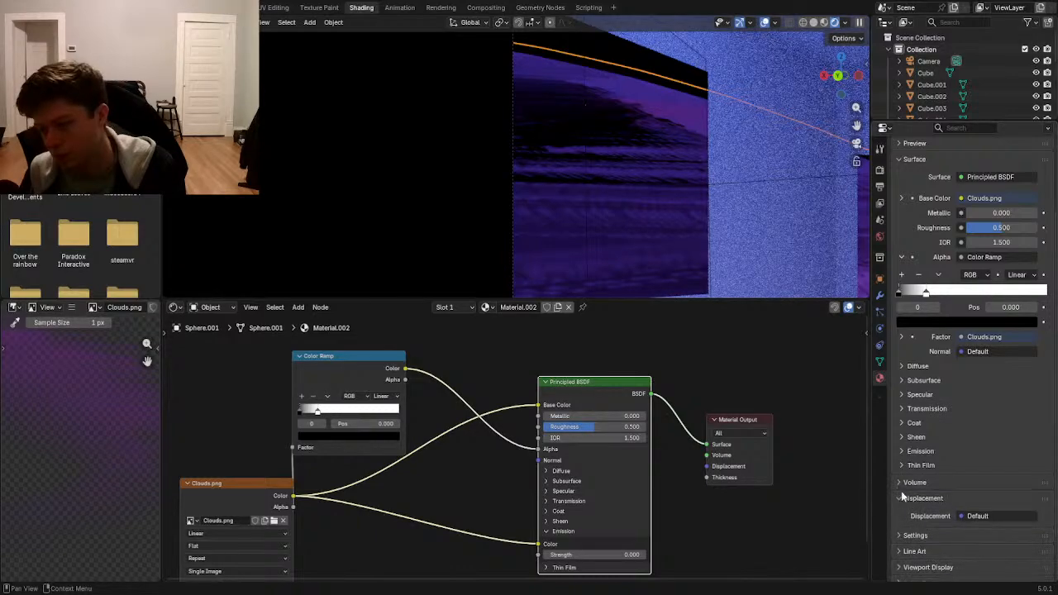
- Expand the cloud material's Settings and Viewport Display sections and review their surface, culling and render method options
scroll(902, 496, down, 1)
click(902, 506)
scroll(901, 502, down, 4)
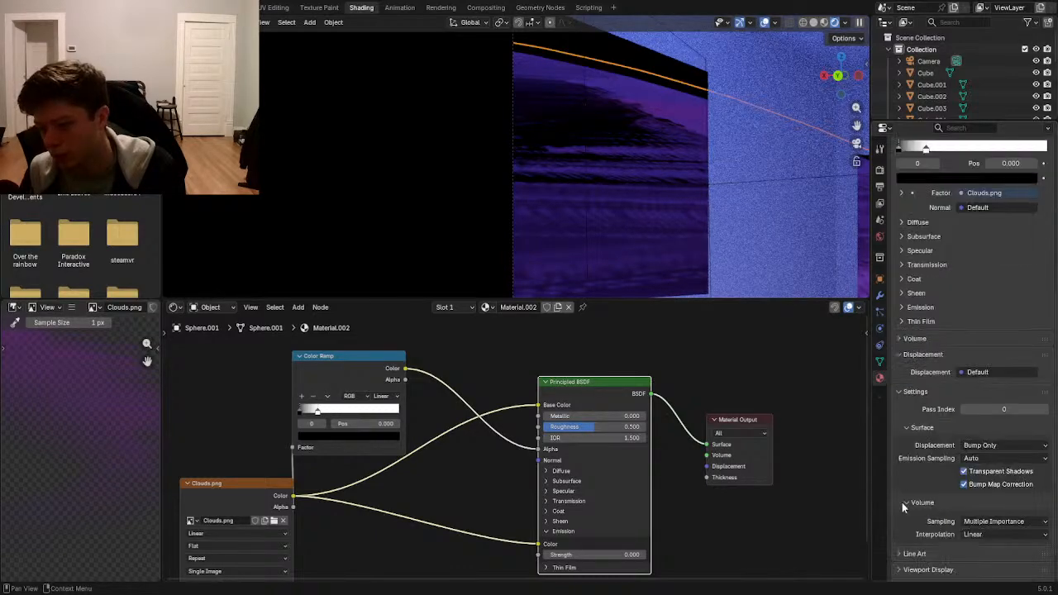
scroll(977, 519, down, 1)
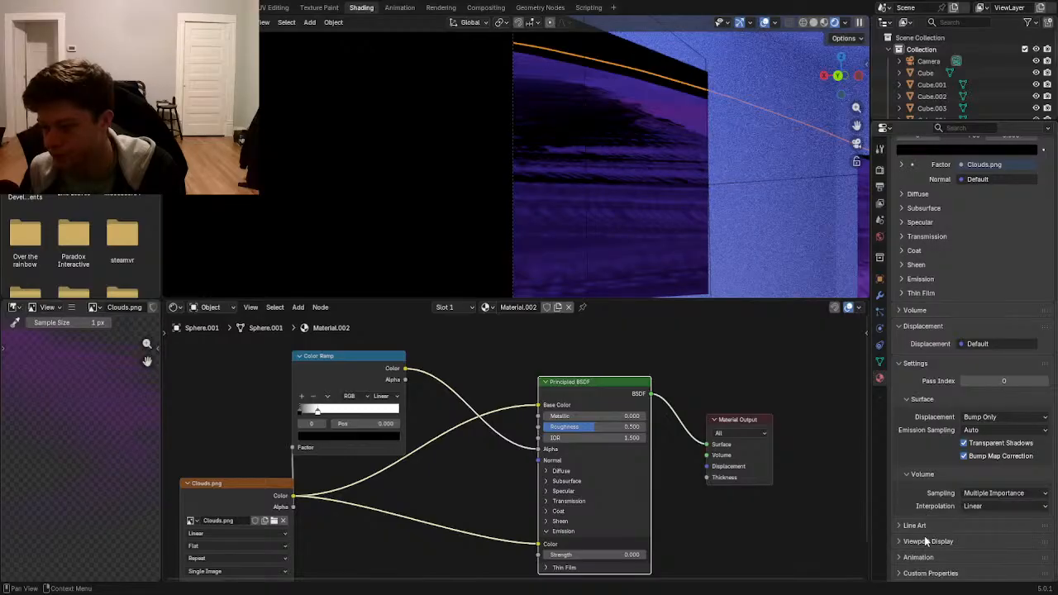
click(926, 541)
scroll(926, 529, down, 6)
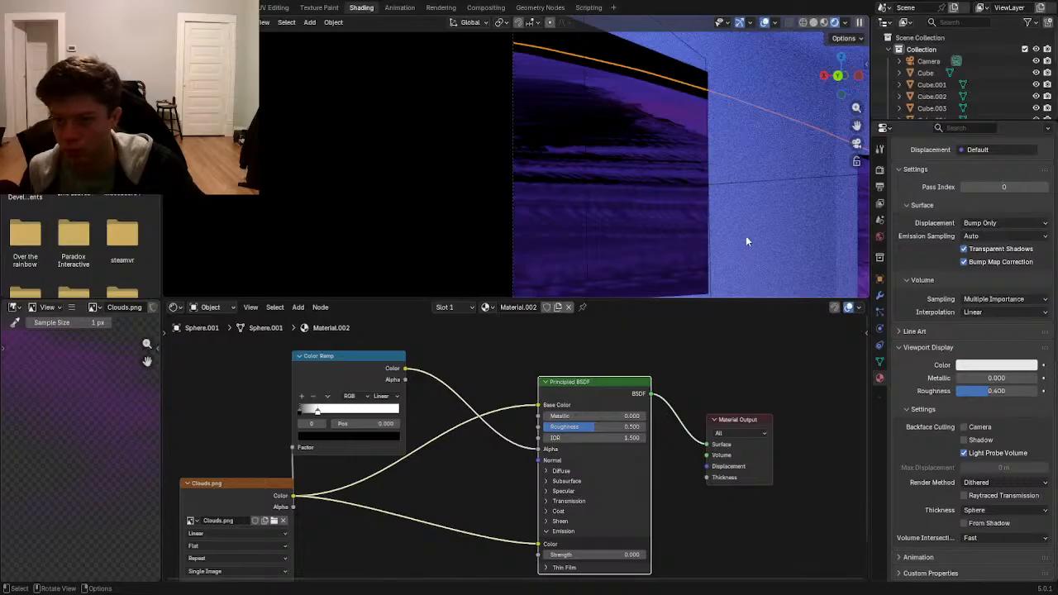
scroll(944, 300, up, 11)
scroll(566, 190, down, 2)
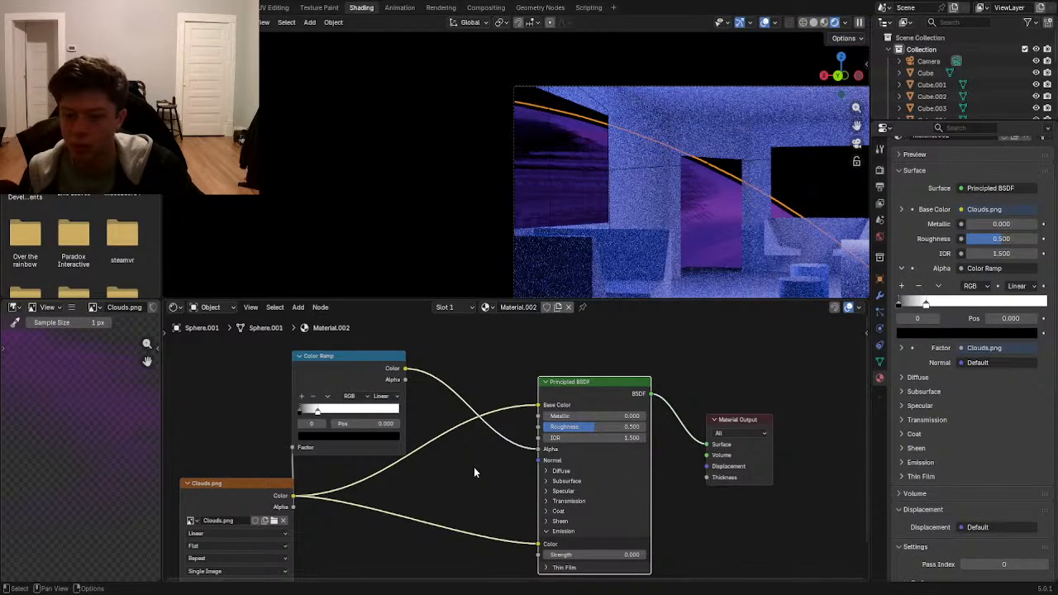
- Move the Color Ramp's white stop to 0.882 and set the cloud material's Emission Strength to 3.200
scroll(347, 487, up, 1)
drag(308, 395, 380, 394)
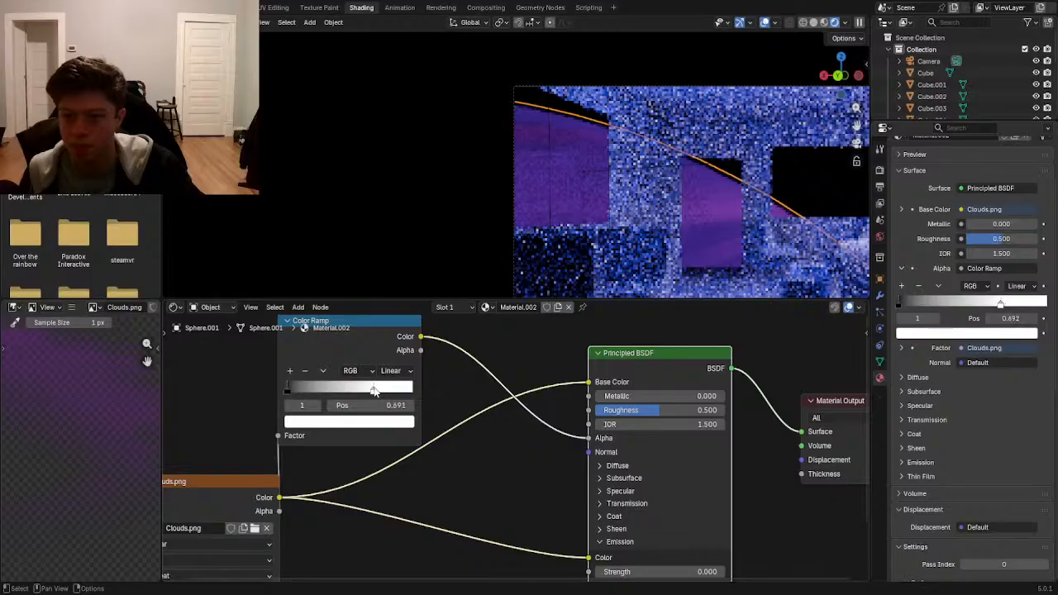
drag(378, 393, 417, 392)
drag(345, 392, 246, 390)
drag(385, 391, 296, 398)
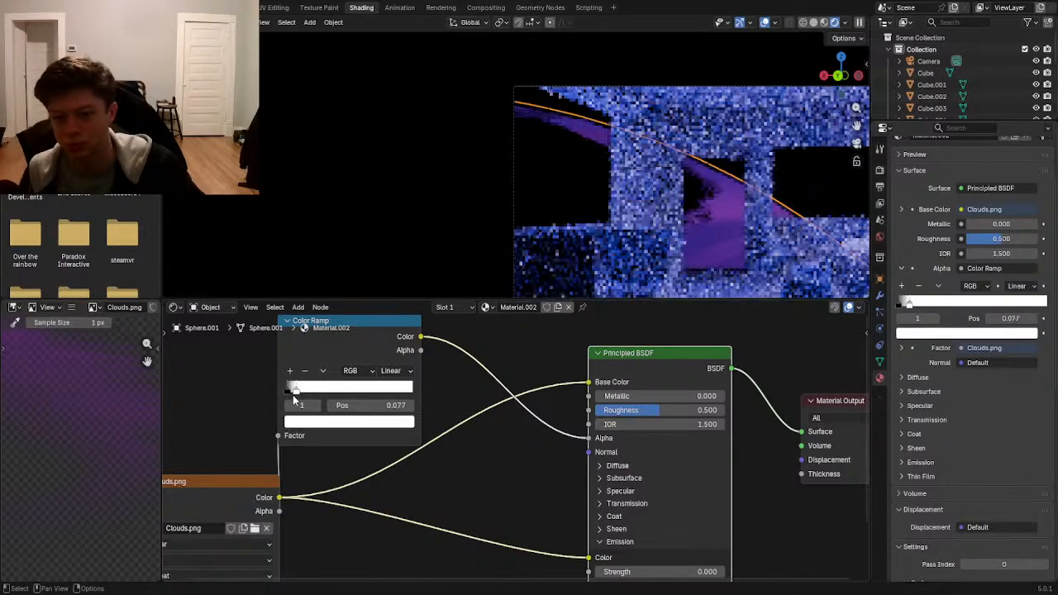
drag(295, 398, 398, 401)
middle_drag(540, 563, 531, 469)
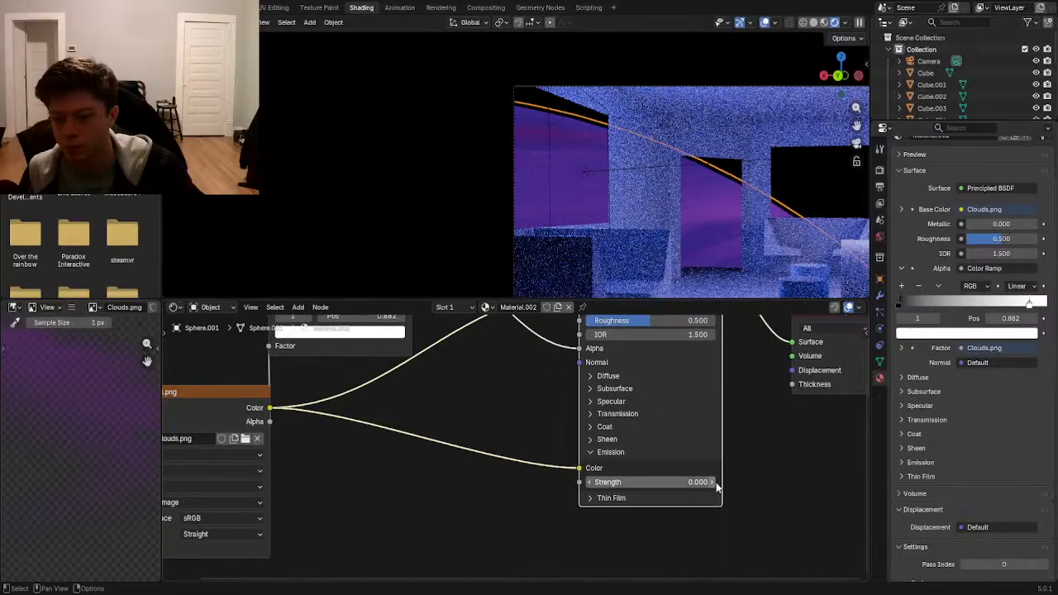
mouse_move(713, 482)
mouse_down()
mouse_move(732, 482)
mouse_move(671, 478)
mouse_move(699, 481)
mouse_up()
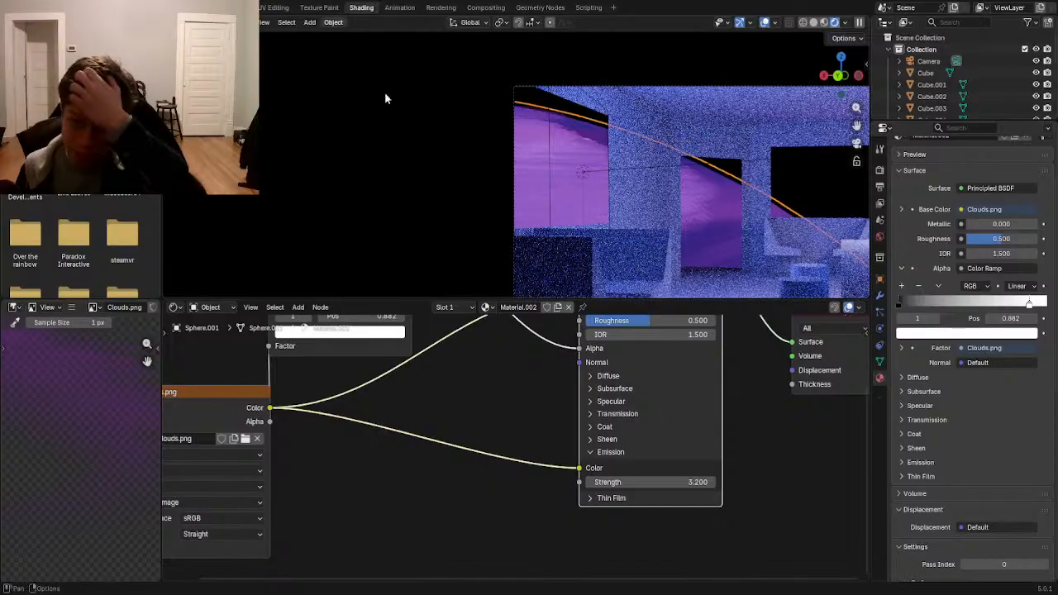
- In the UV Editing workspace, shrink the cloud sphere's UV island to slightly wider than Clouds.png and nudge it up over the image
click(277, 8)
key(s)
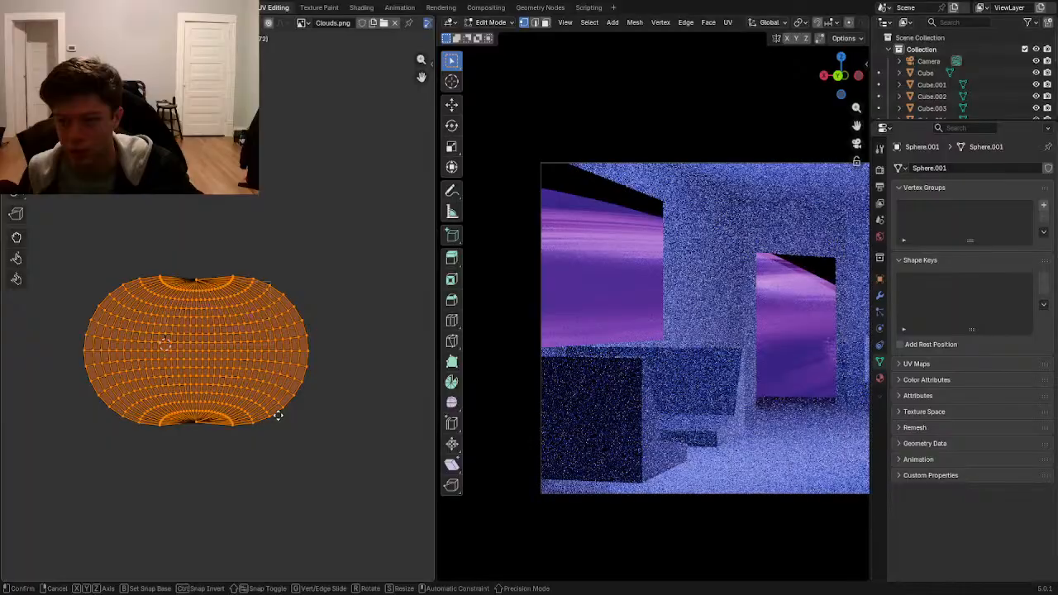
click(275, 414)
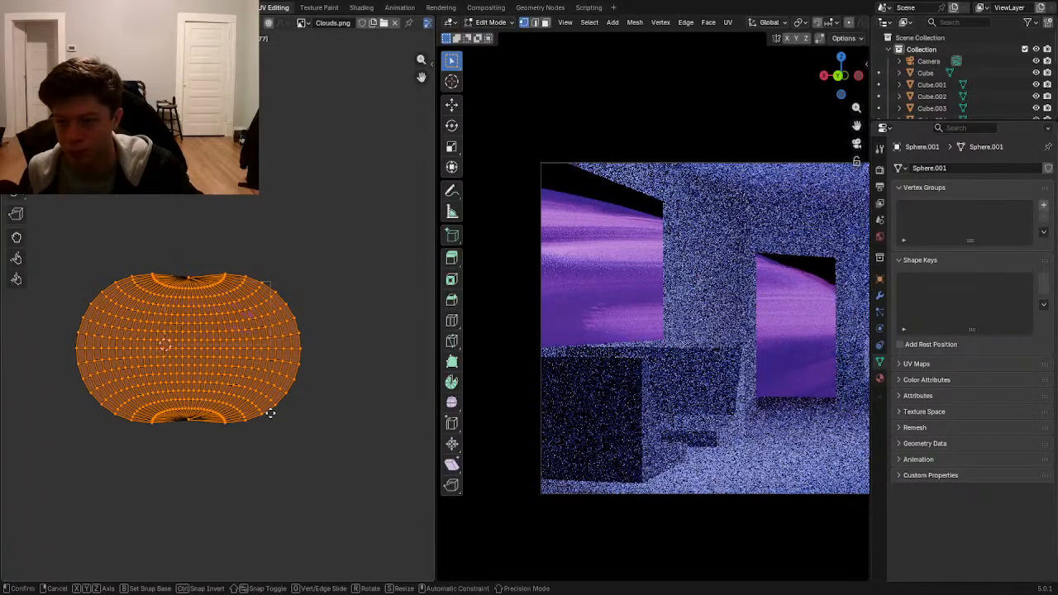
key(s)
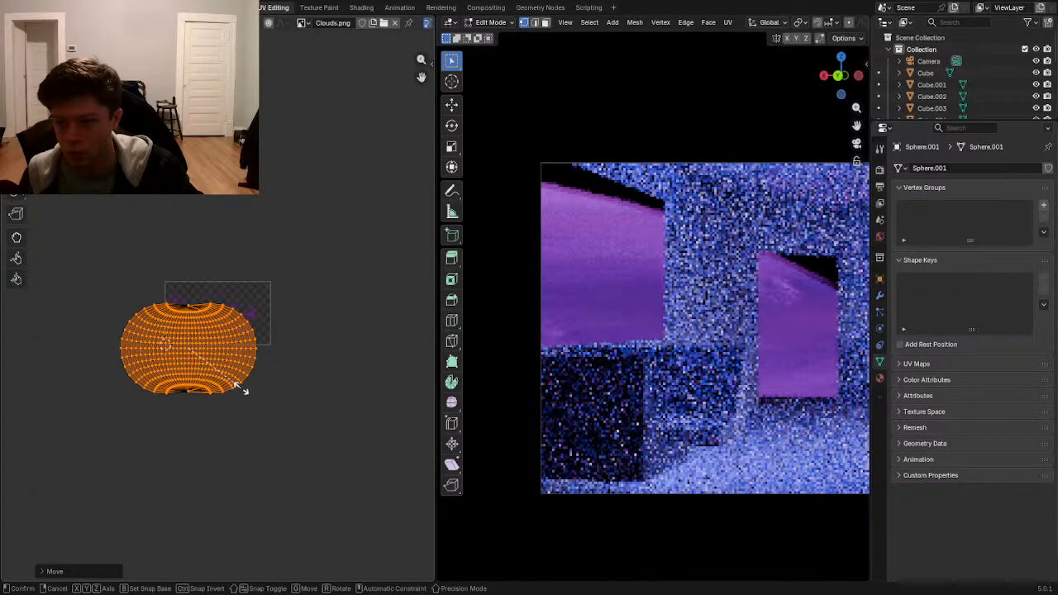
click(241, 388)
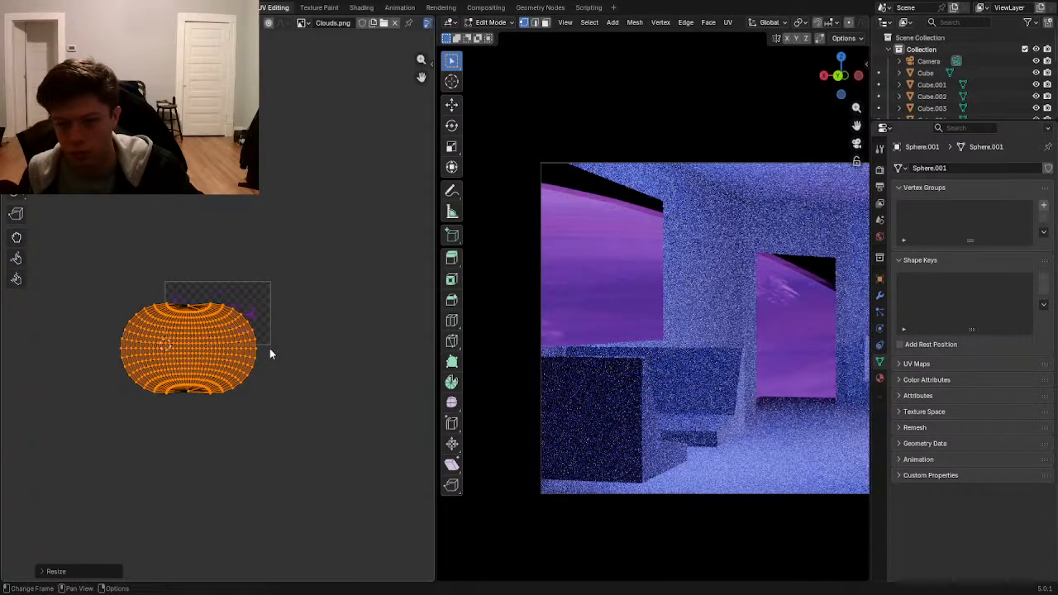
key(s)
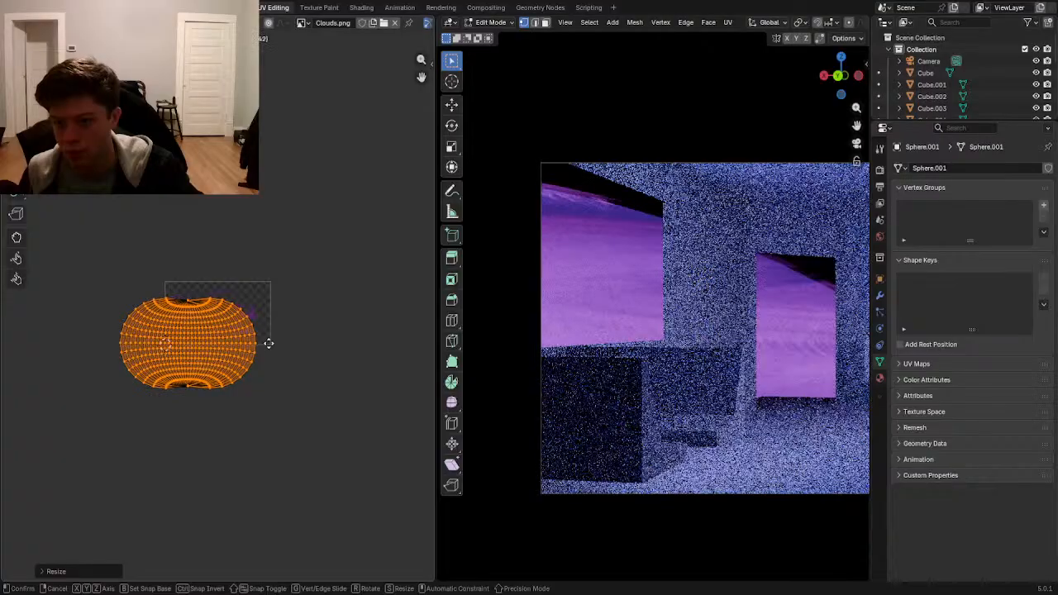
click(268, 343)
scroll(315, 348, up, 4)
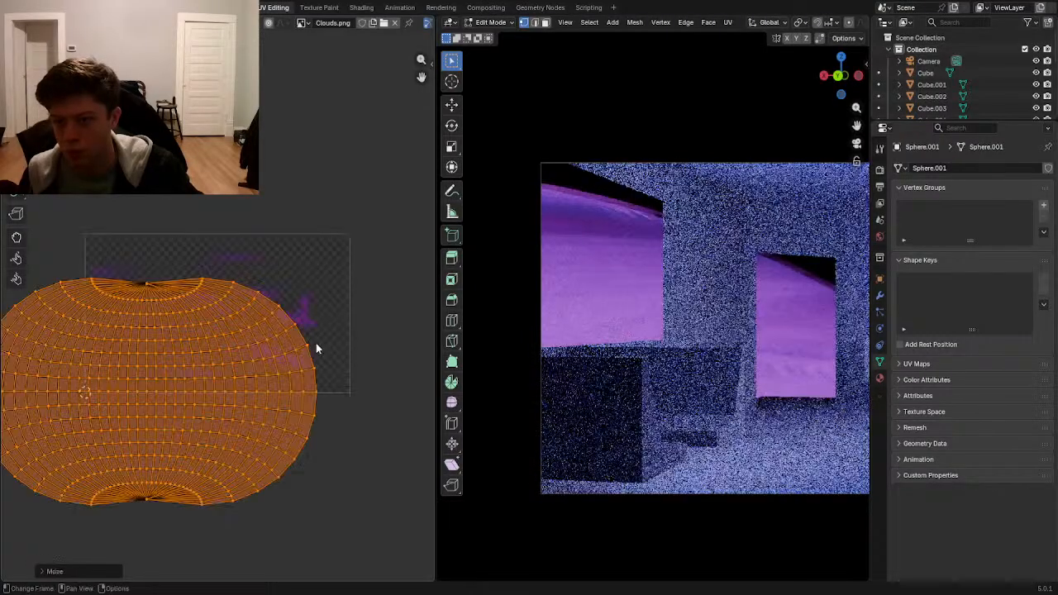
- Enlarge the cloud sphere's UV island well beyond the Clouds.png bounds and shift it so its middle covers the image
key(s)
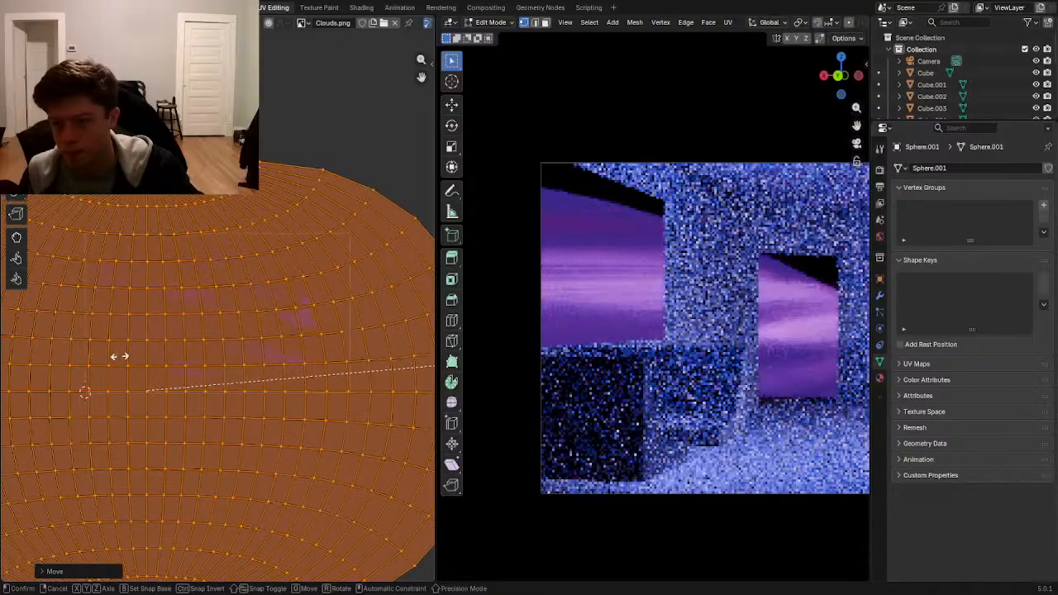
click(248, 369)
key(g)
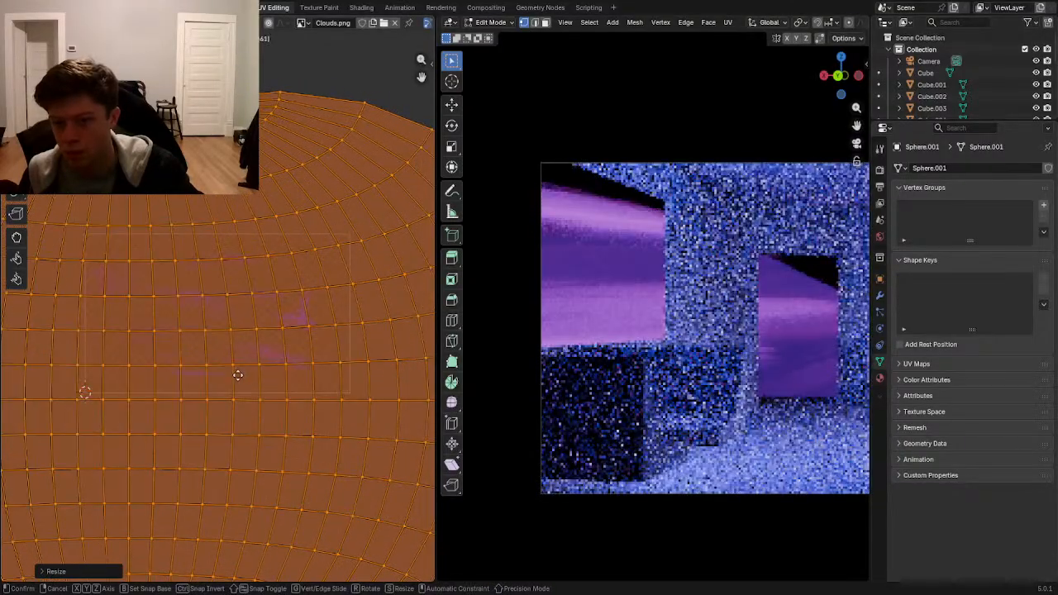
click(301, 376)
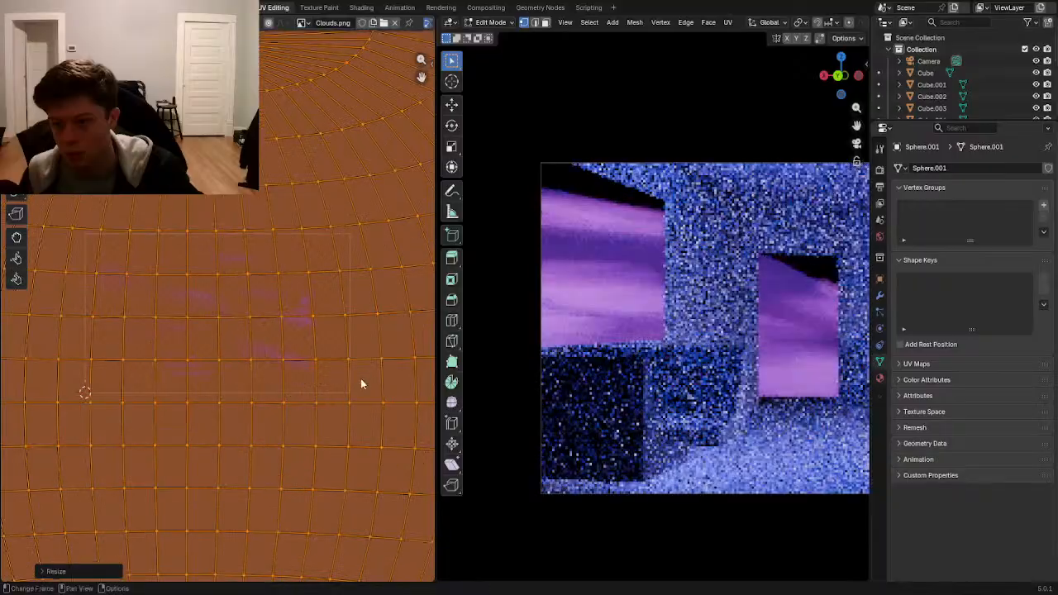
key(s)
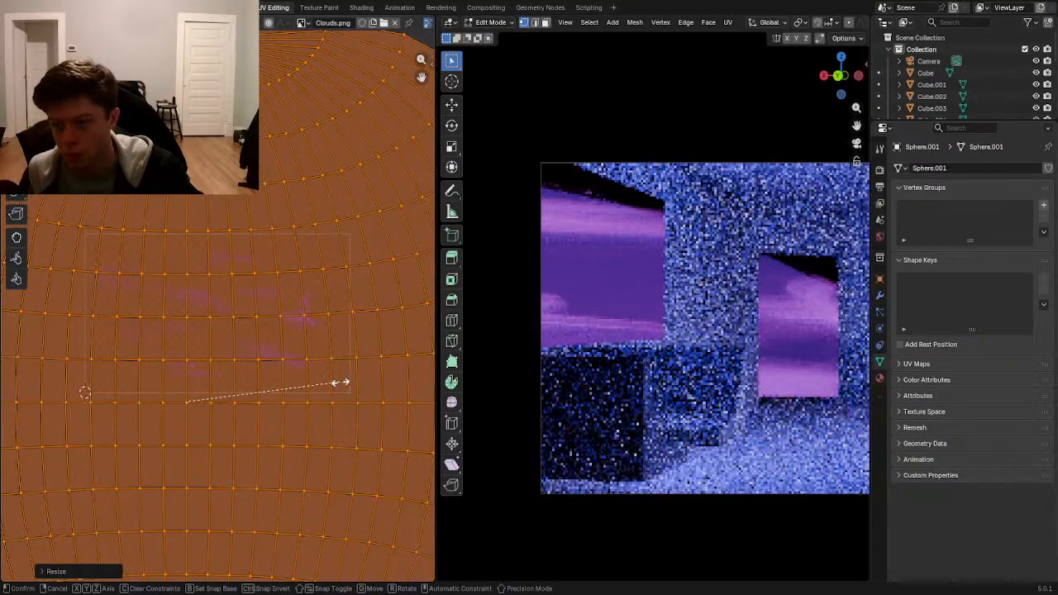
click(341, 383)
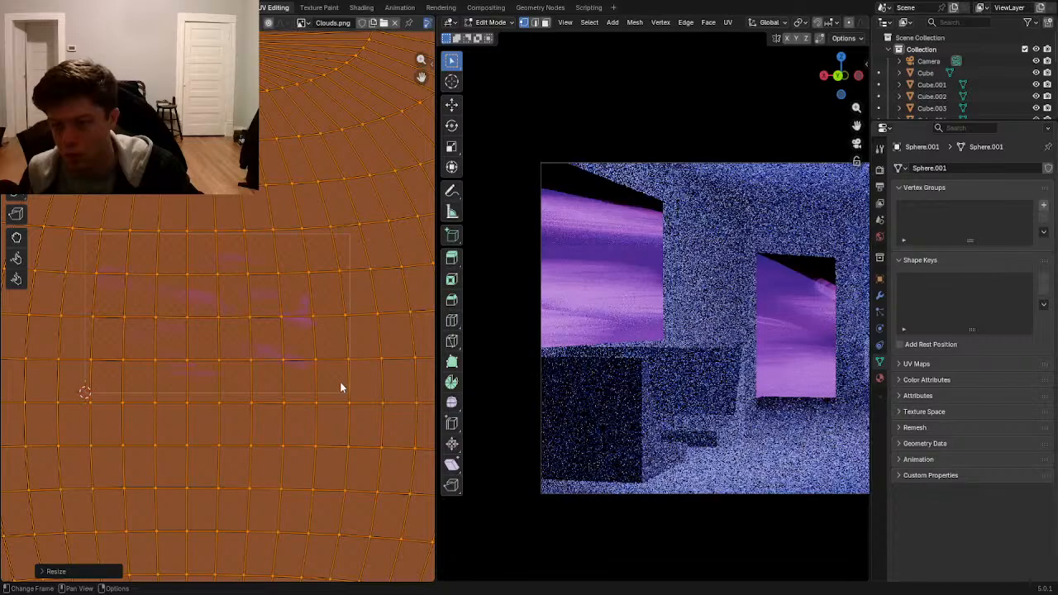
- Rescale and reposition the oversized UV island, making it somewhat smaller with its centre toward the lower left of the cloud image
key(s)
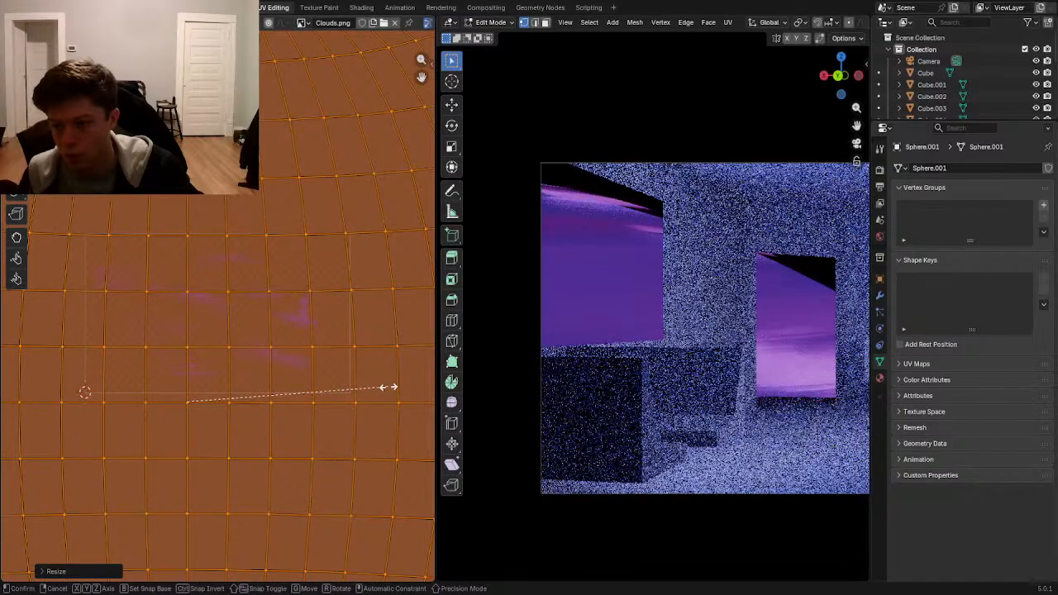
click(386, 393)
key(s)
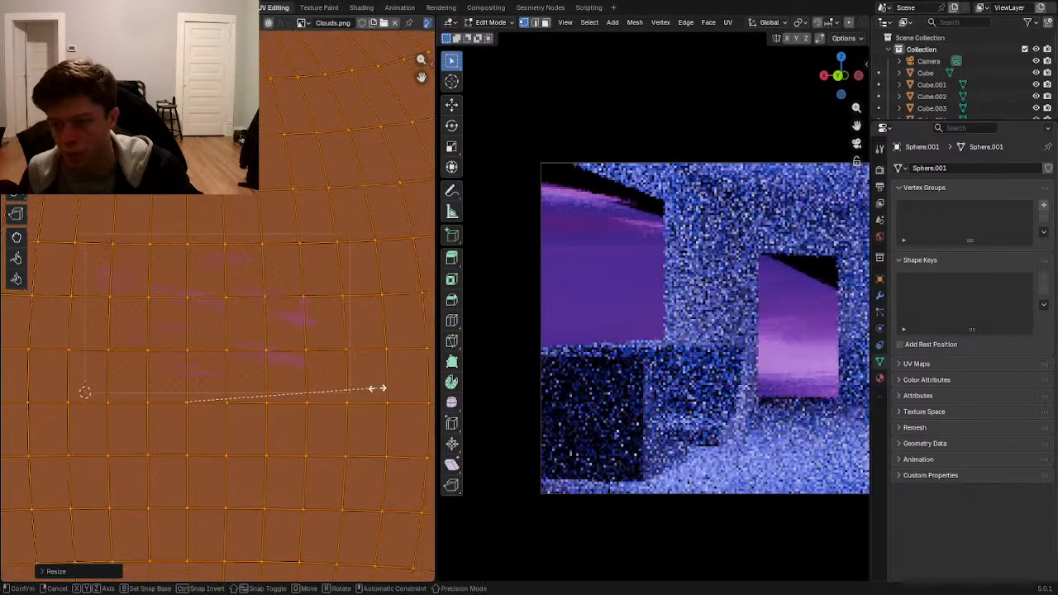
key(g)
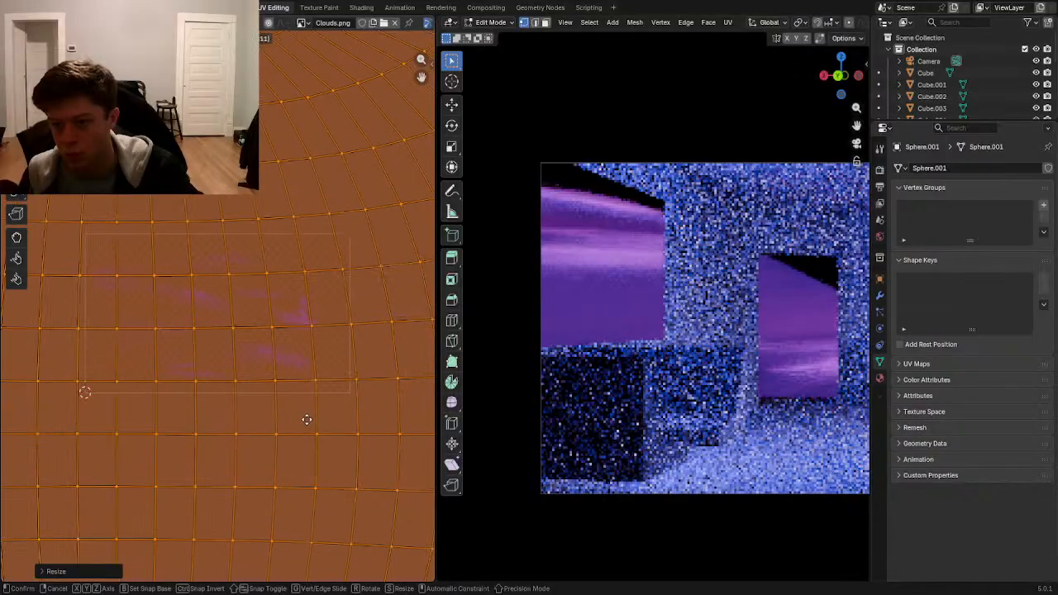
click(327, 419)
key(s)
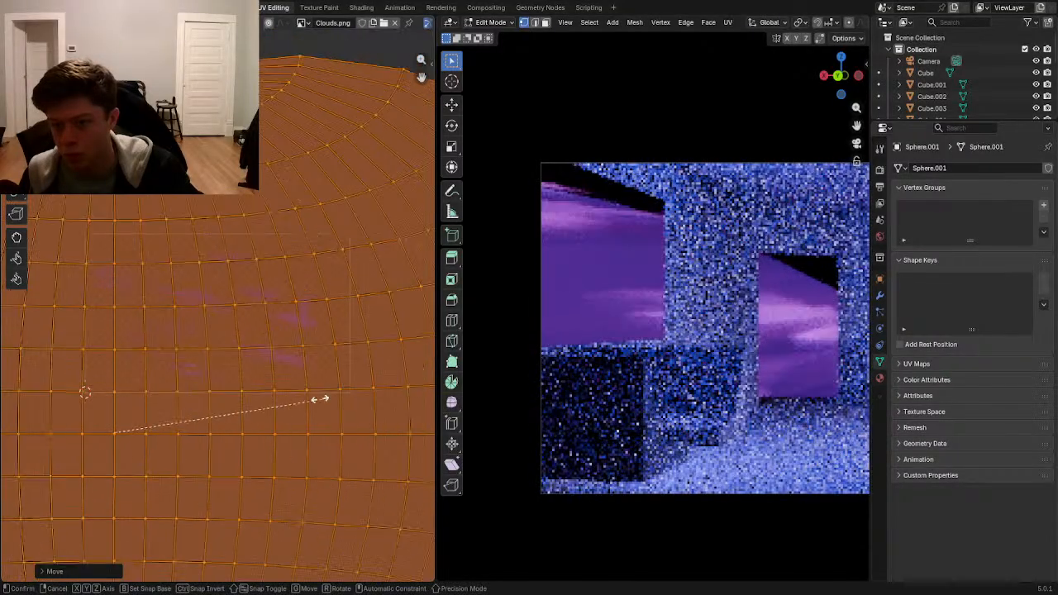
click(311, 380)
key(s)
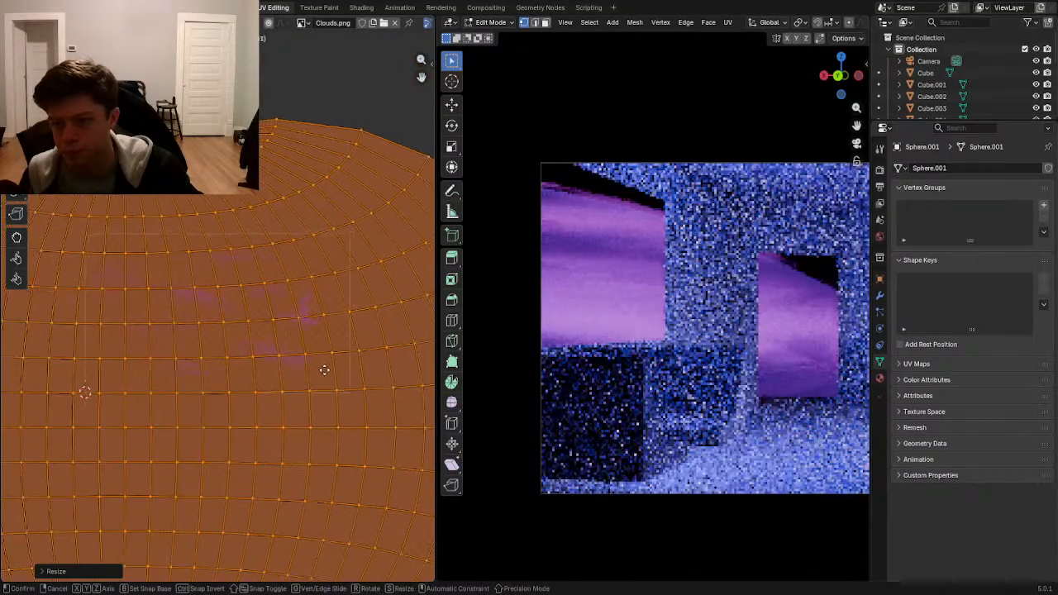
click(326, 377)
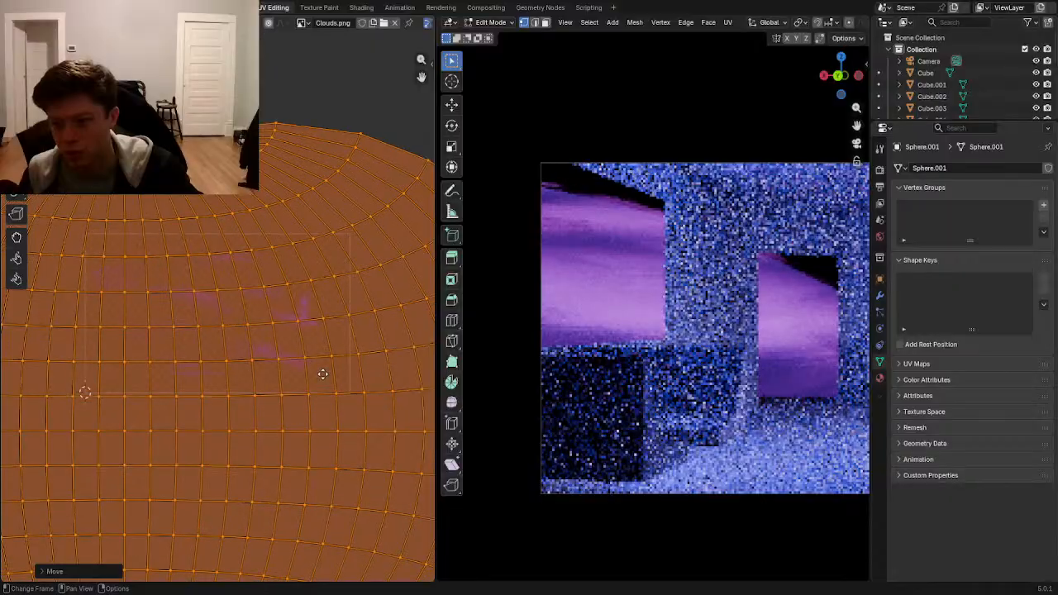
- Shrink the UV island until its right edge roughly meets the right edge of Clouds.png, with its centre just below the image
key(s)
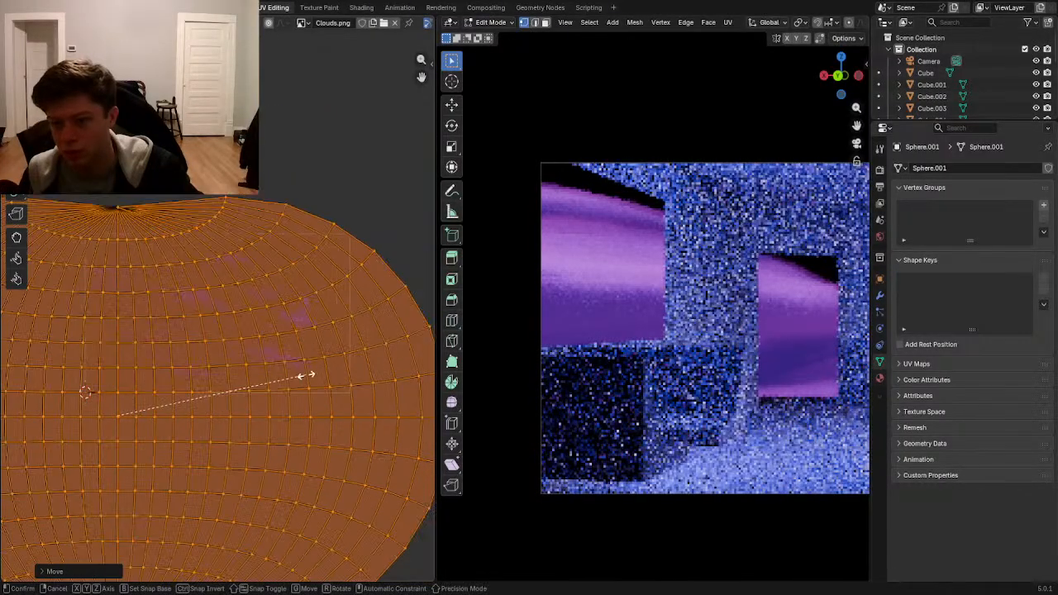
click(267, 382)
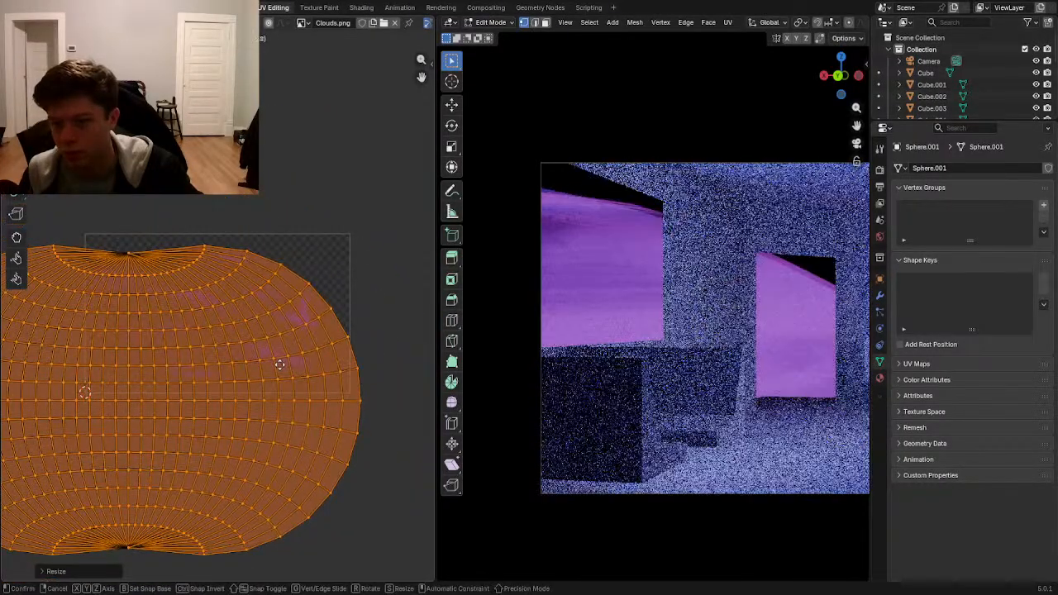
click(278, 368)
key(g)
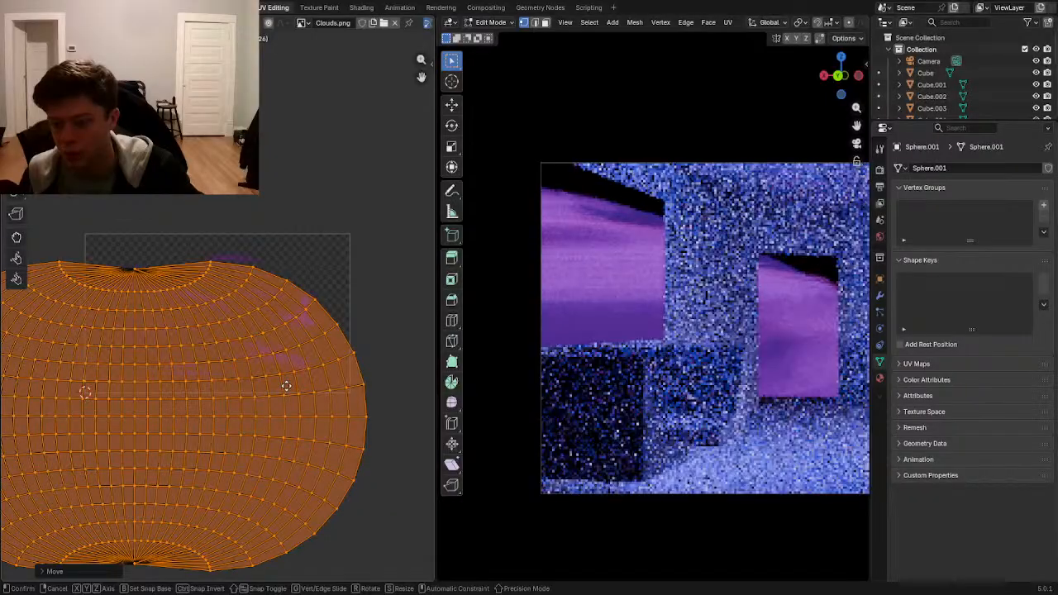
key(s)
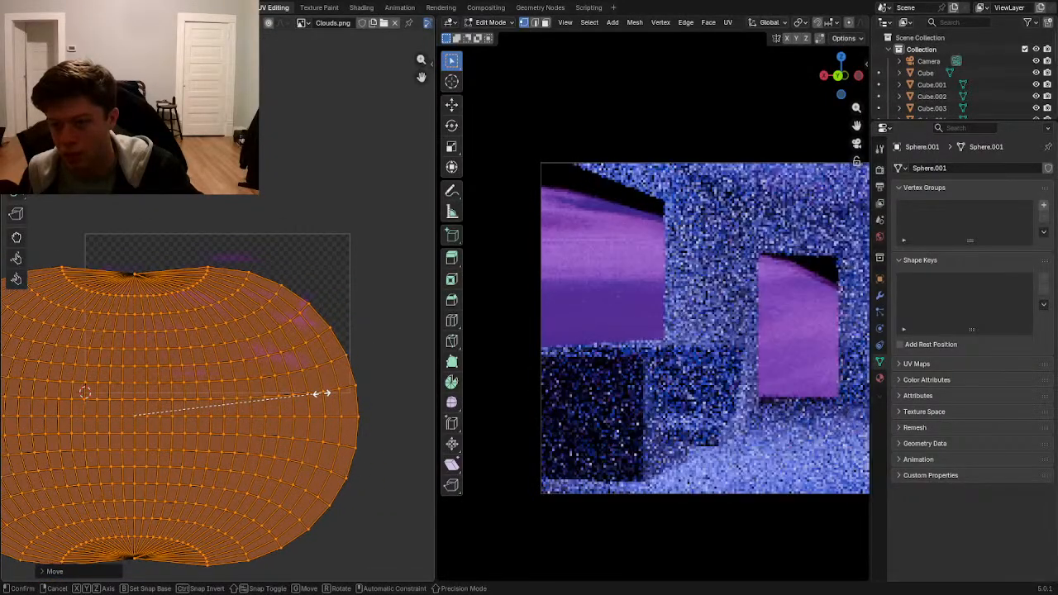
click(357, 404)
key(s)
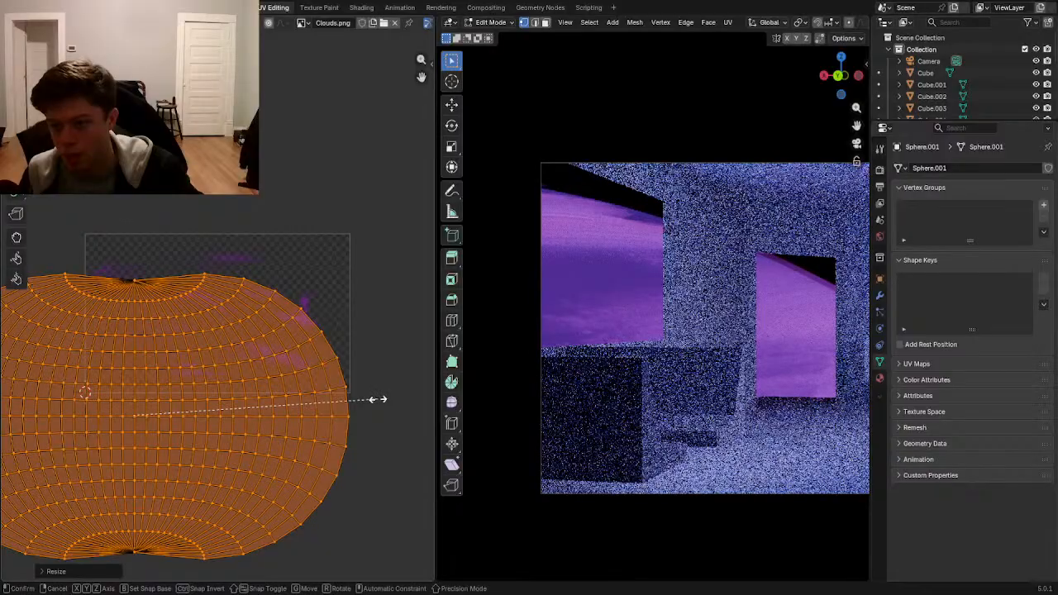
click(382, 404)
- Return the cloud sphere to Object Mode and save the Cafe.blend file
click(796, 271)
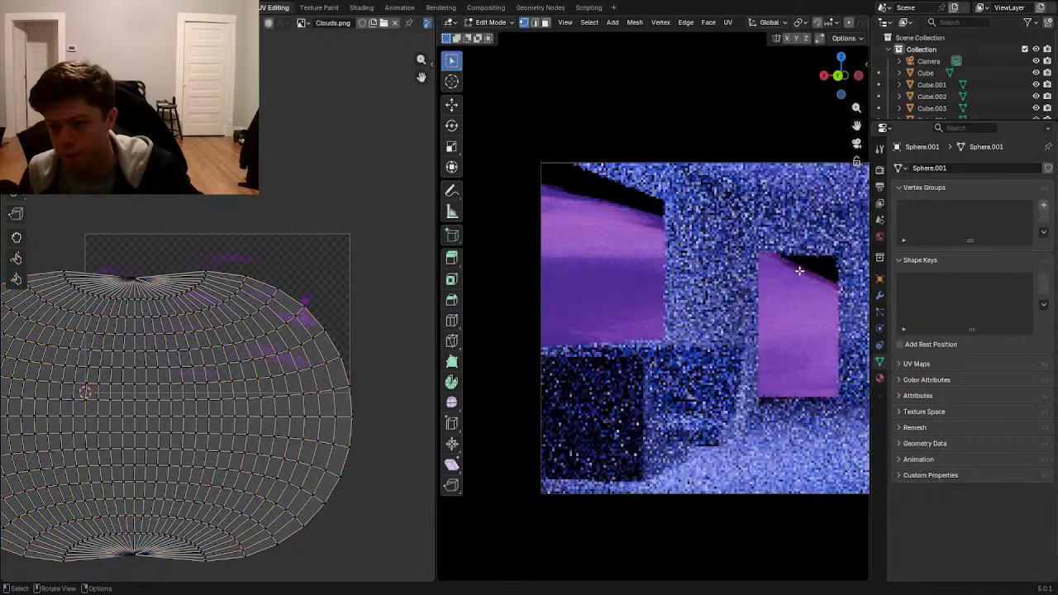
key(Tab)
click(800, 270)
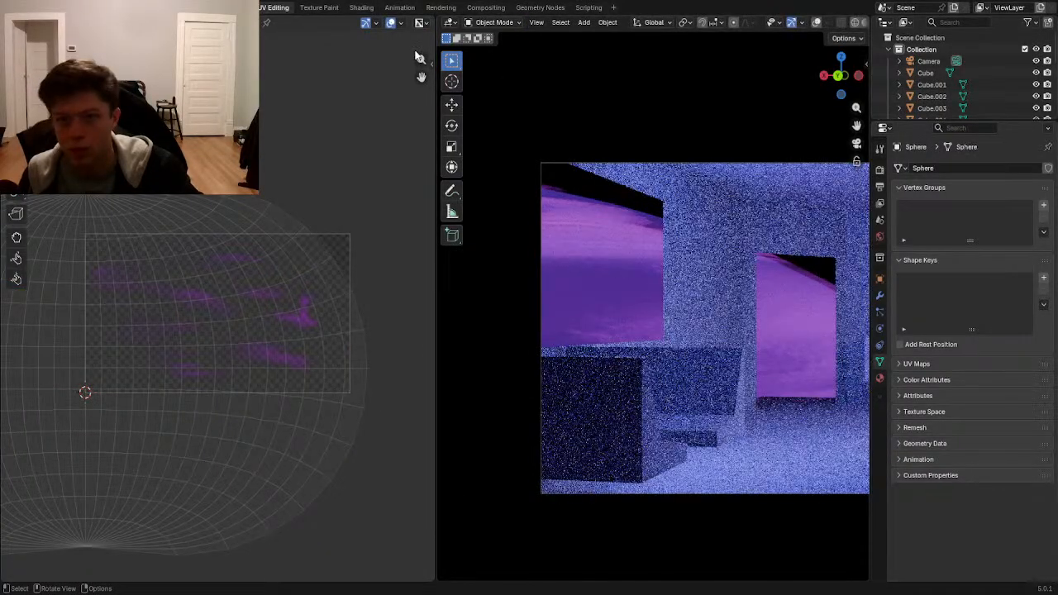
key(ctrl+s)
- Switch to the Shading workspace, select the cloud sphere and scale it down very slightly toward the planet's surface
click(319, 8)
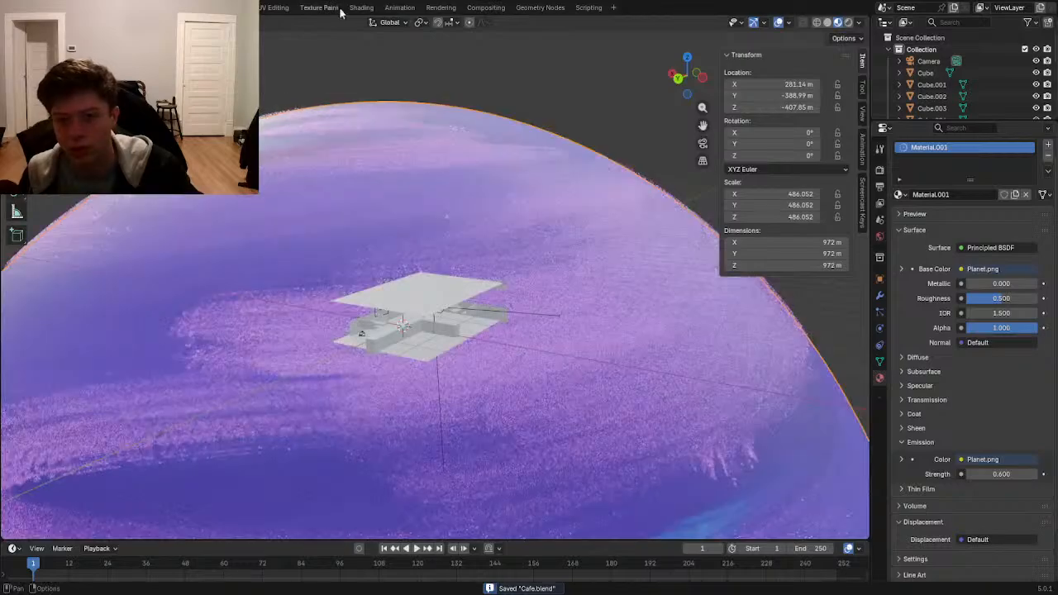
click(361, 8)
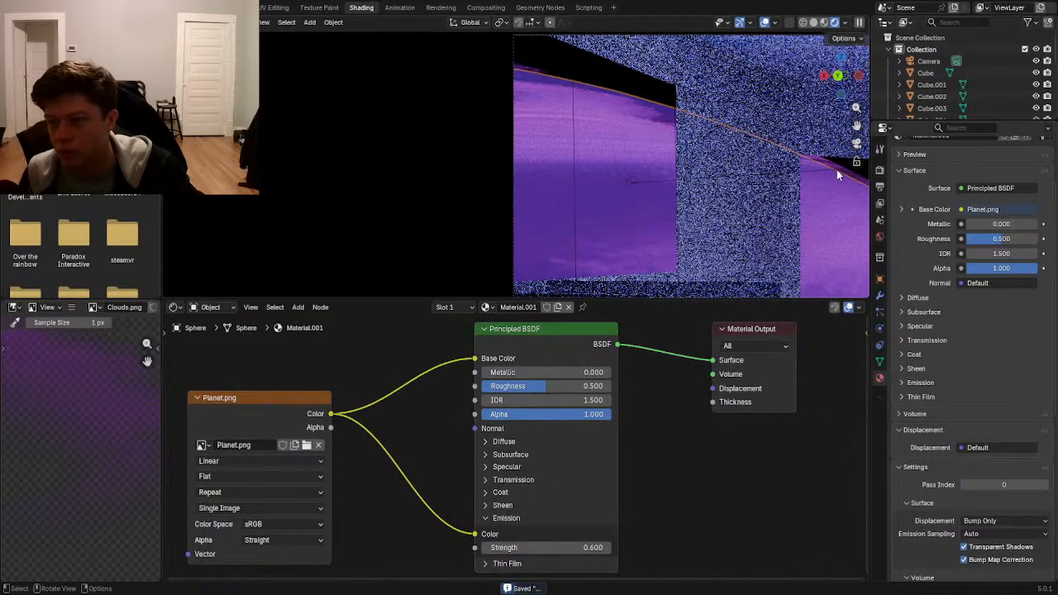
click(854, 176)
key(s)
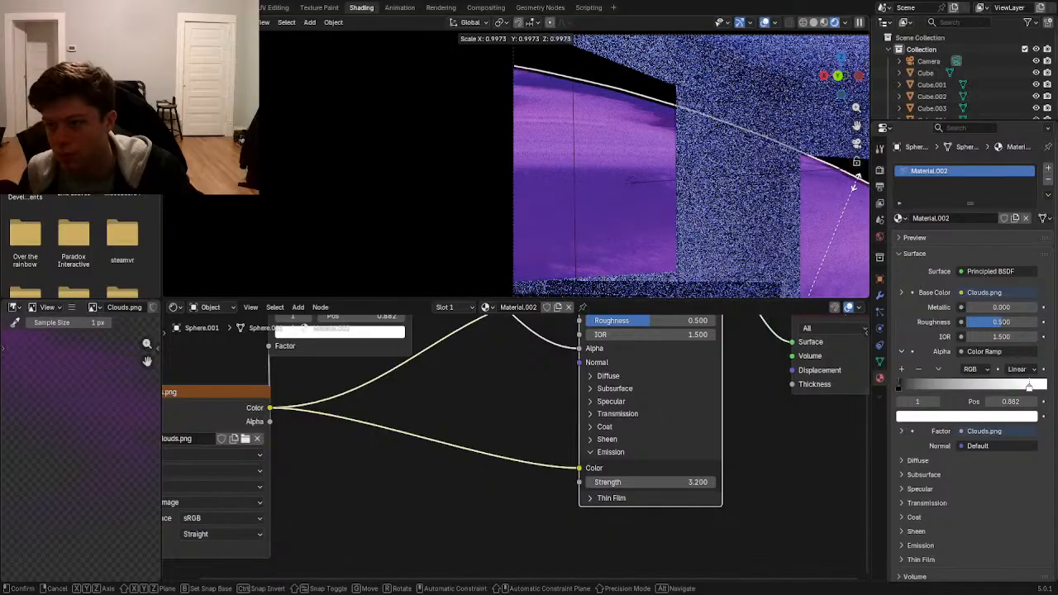
click(619, 115)
click(823, 186)
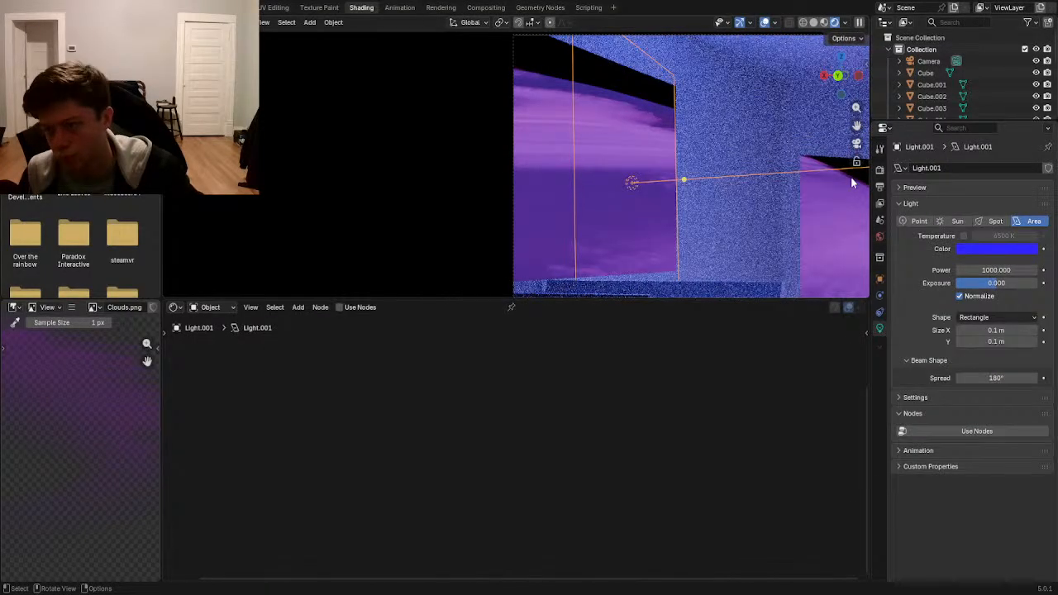
- Move the Clouds.png node lower in the cloud material and rescale the cloud sphere slightly to follow the planet's edge
click(851, 178)
shift+middle_drag(837, 188, 692, 267)
scroll(758, 193, up, 2)
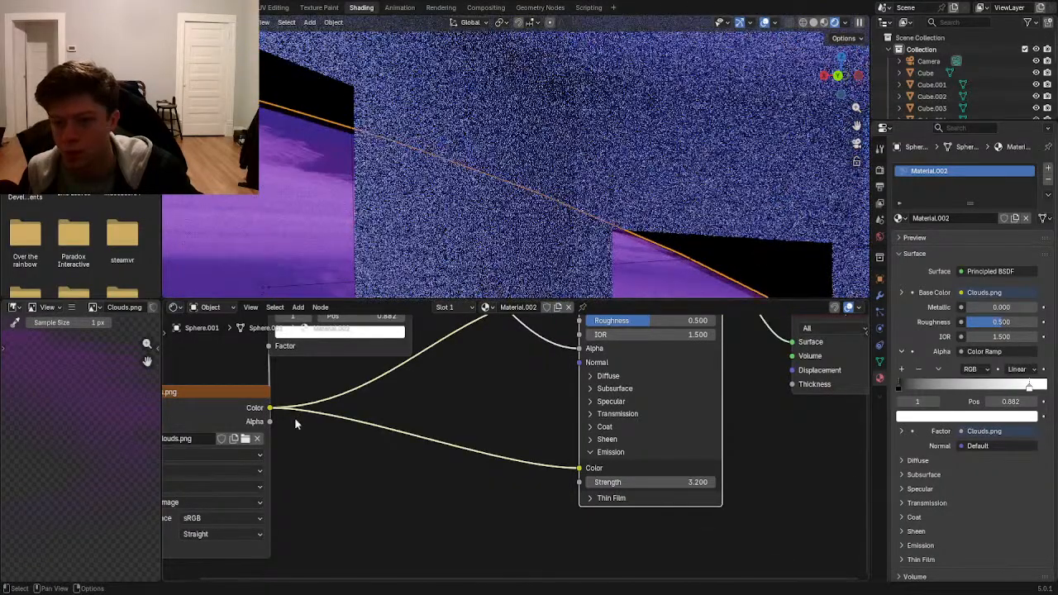
drag(269, 422, 501, 477)
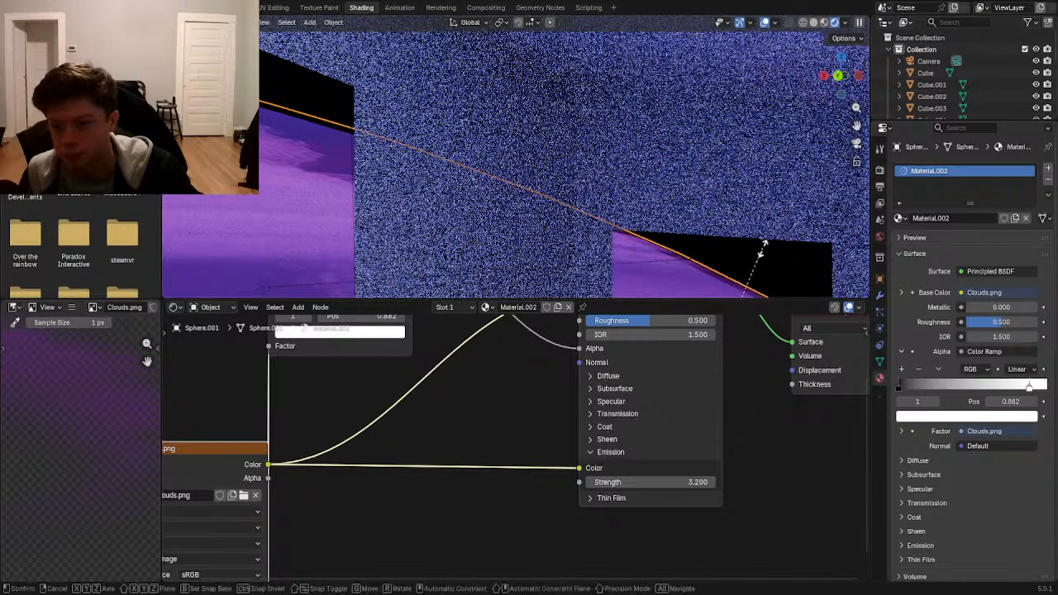
key(s)
click(762, 256)
- Fine-tune the cloud sphere by a scale factor of about 1.0003 so it hugs the planet, and save Cafe.blend
click(715, 270)
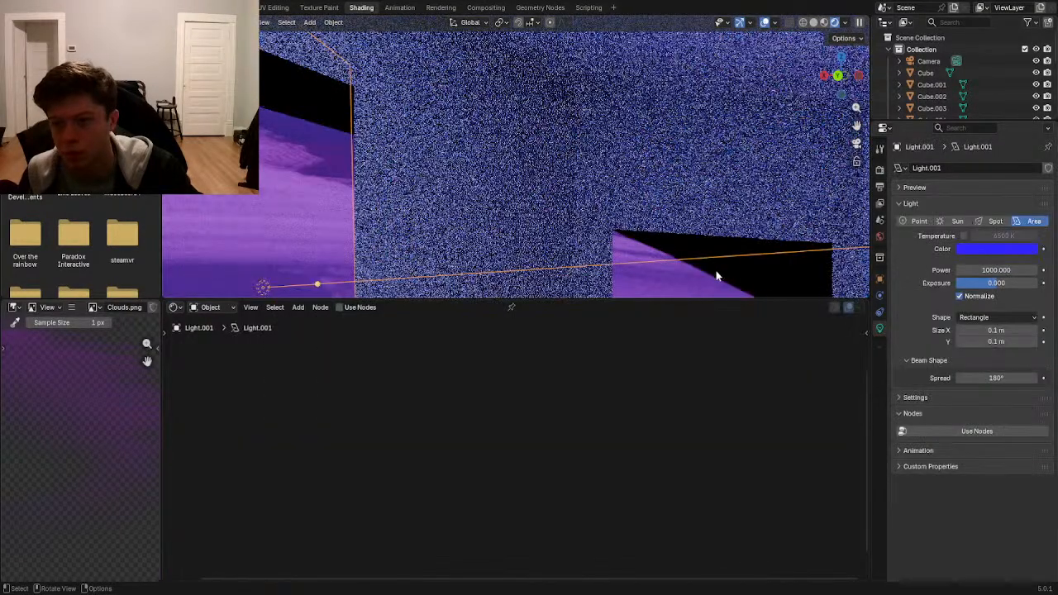
click(718, 274)
key(s)
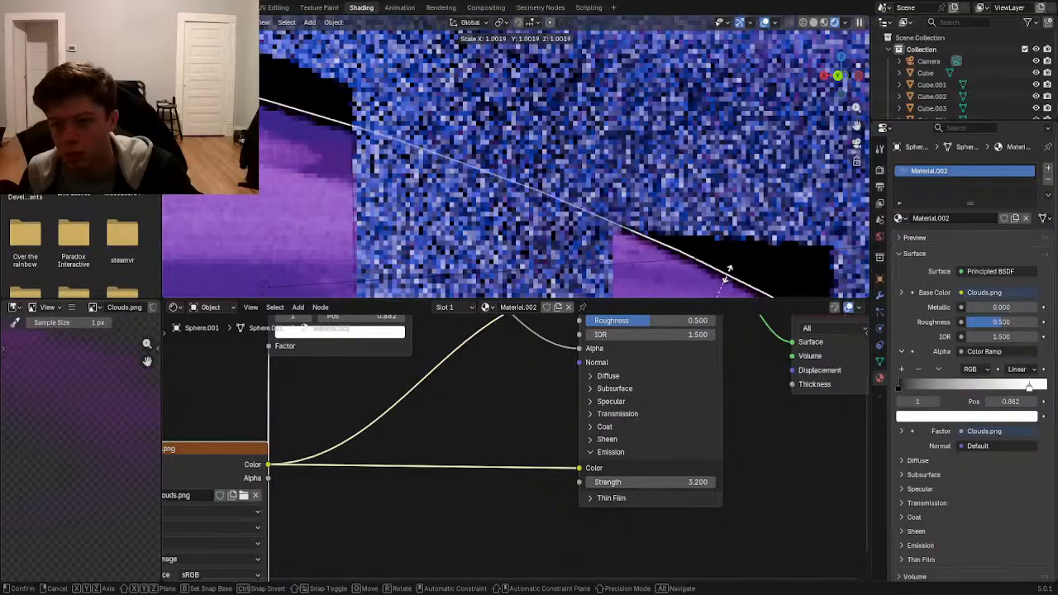
click(725, 281)
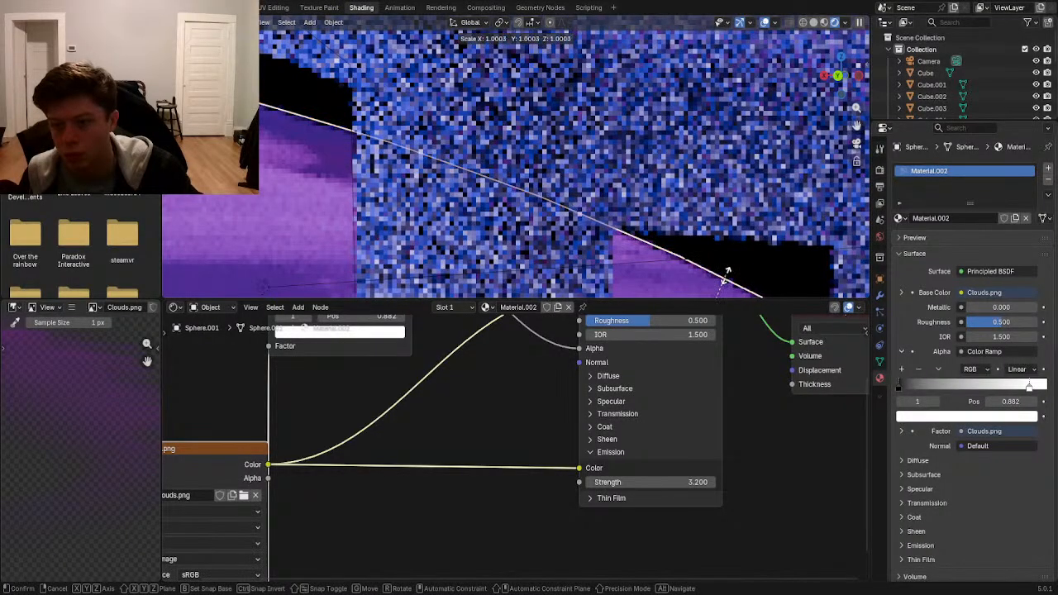
scroll(410, 217, down, 4)
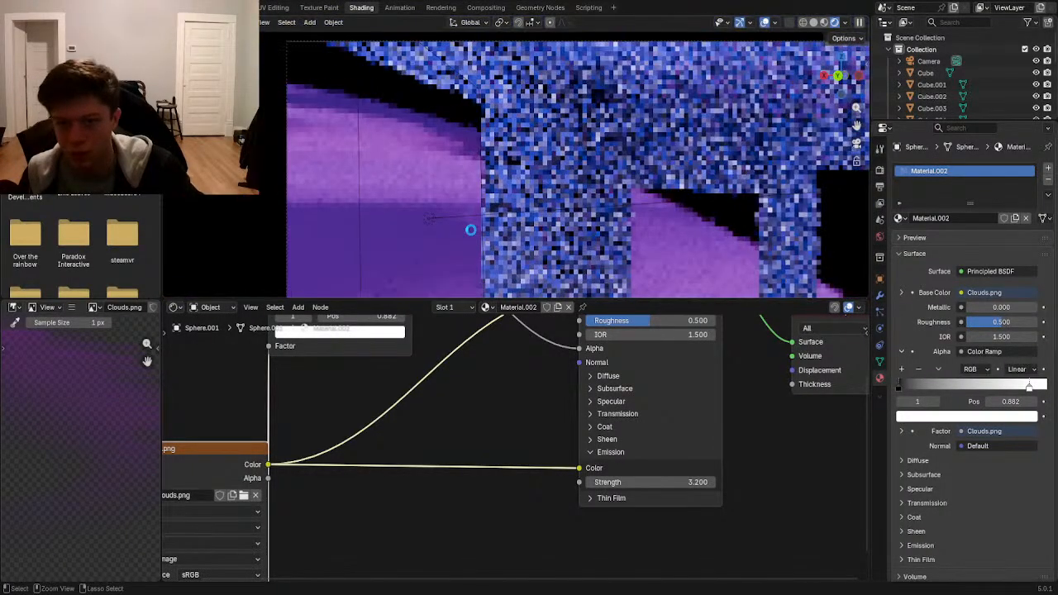
key(ctrl+s)
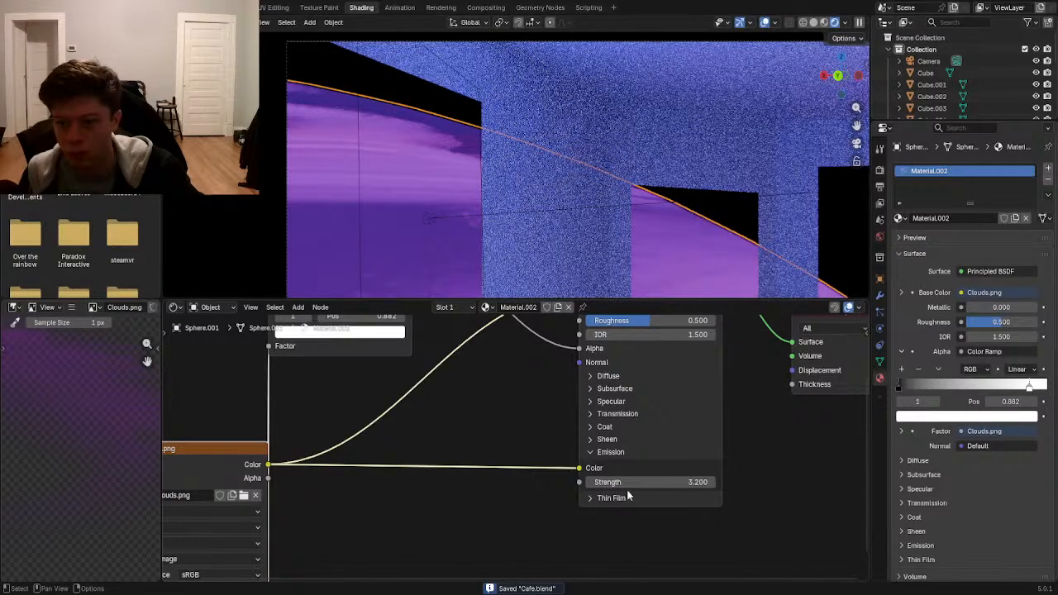
- Set the cloud material's emission strength to 1.2 and its Color Ramp stops to 0.086 black and 0.627 white, and save the file
drag(661, 481, 619, 482)
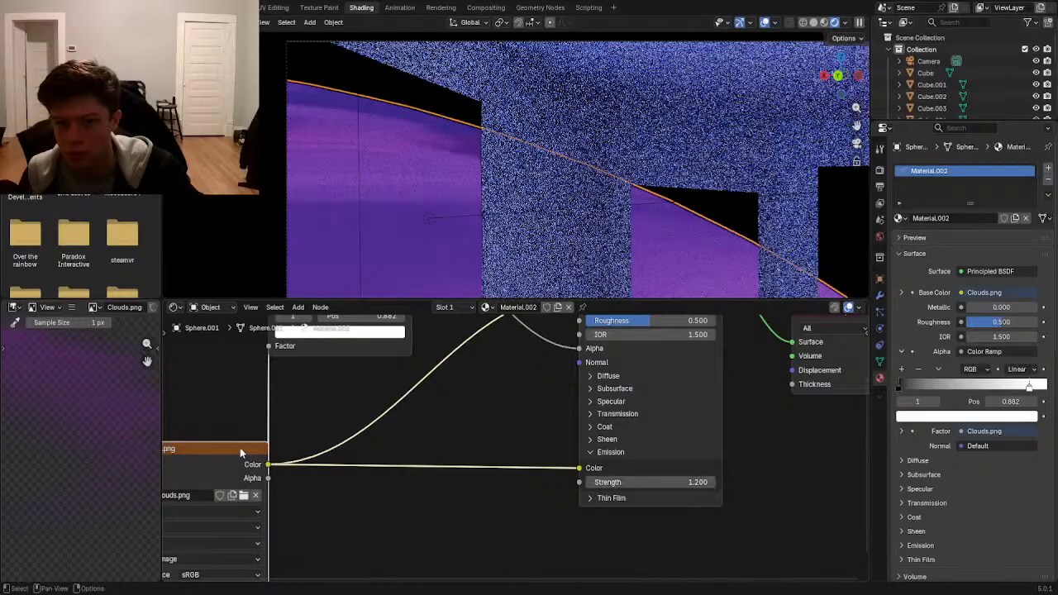
middle_drag(334, 414, 416, 550)
drag(469, 435, 438, 436)
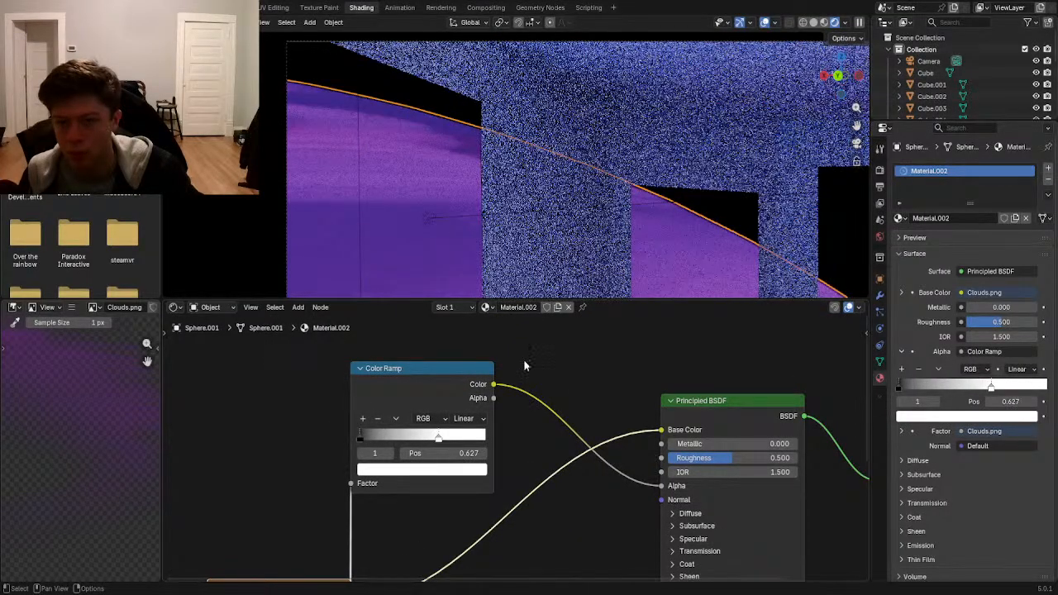
mouse_move(366, 437)
mouse_down()
mouse_move(387, 437)
mouse_move(374, 441)
mouse_up()
scroll(702, 261, down, 2)
click(692, 242)
shift+middle_drag(705, 231, 709, 207)
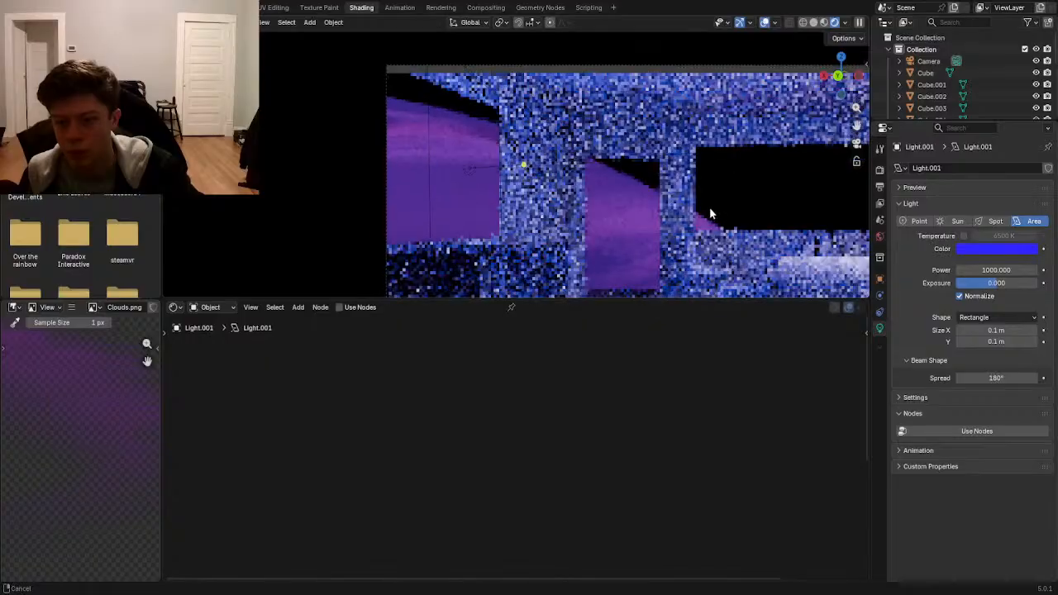
key(ctrl+s)
- Set the planet material's emission strength to 1.0 and save the file
click(727, 187)
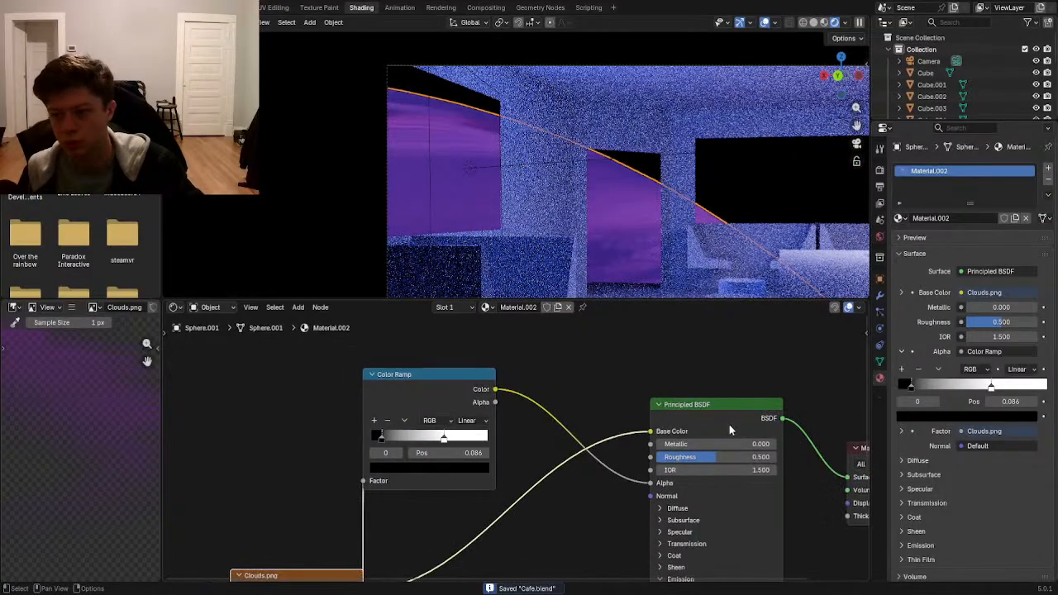
scroll(729, 424, down, 1)
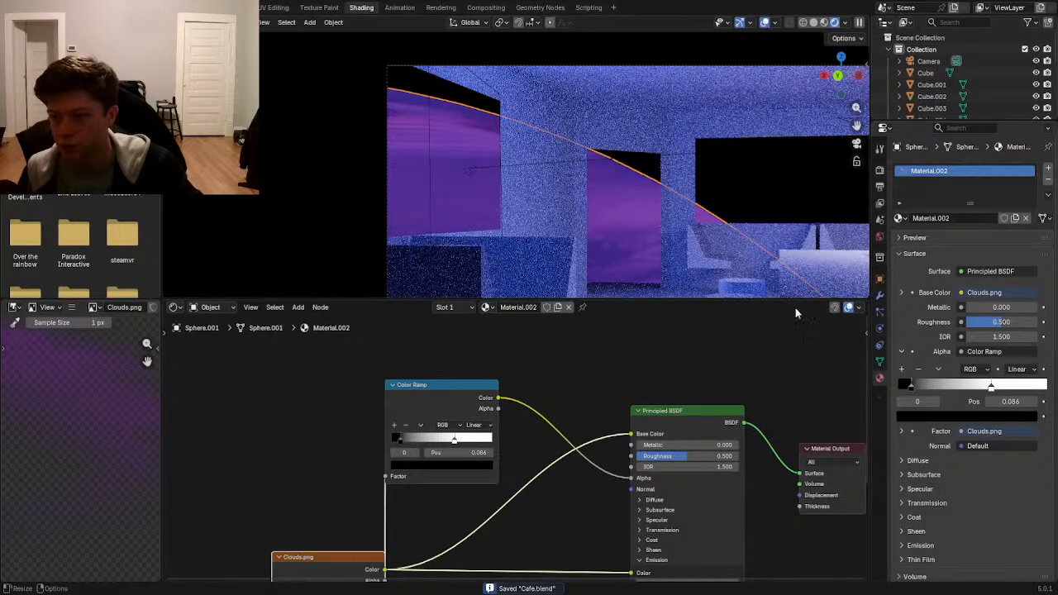
click(623, 208)
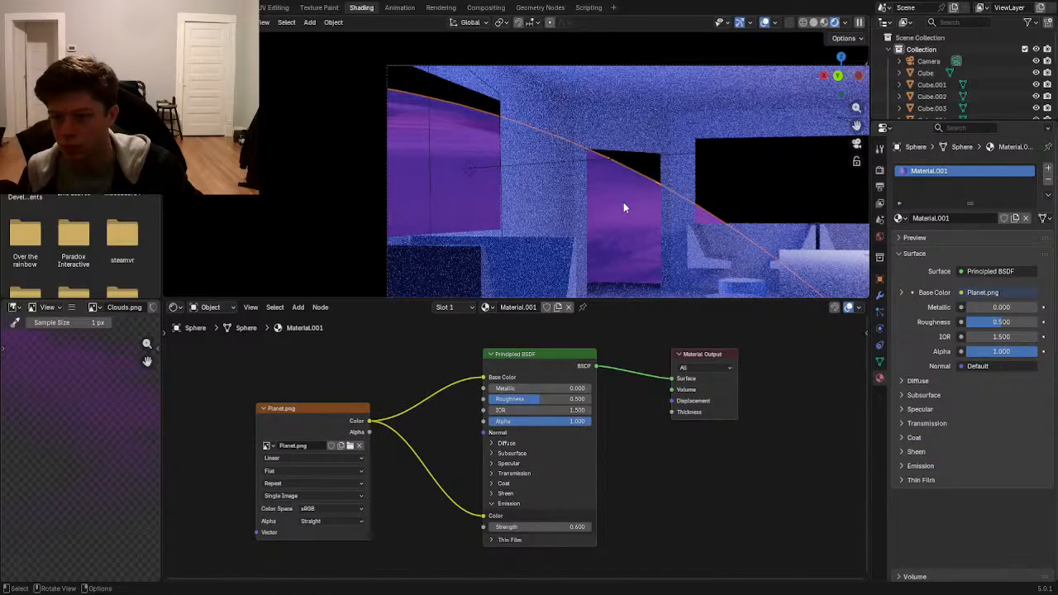
click(588, 527)
click(588, 526)
click(587, 527)
click(588, 527)
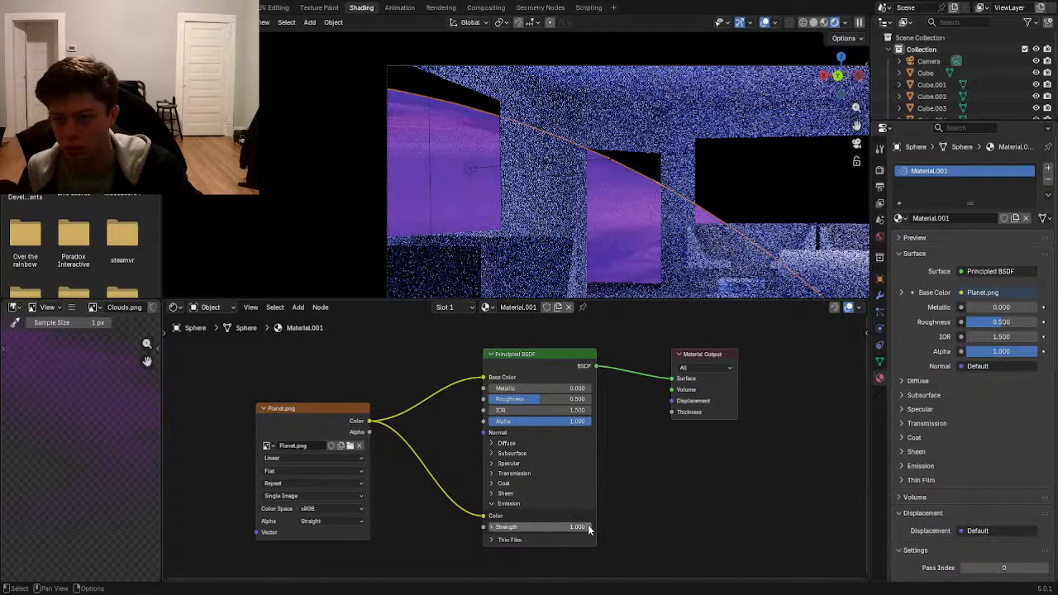
key(ctrl+s)
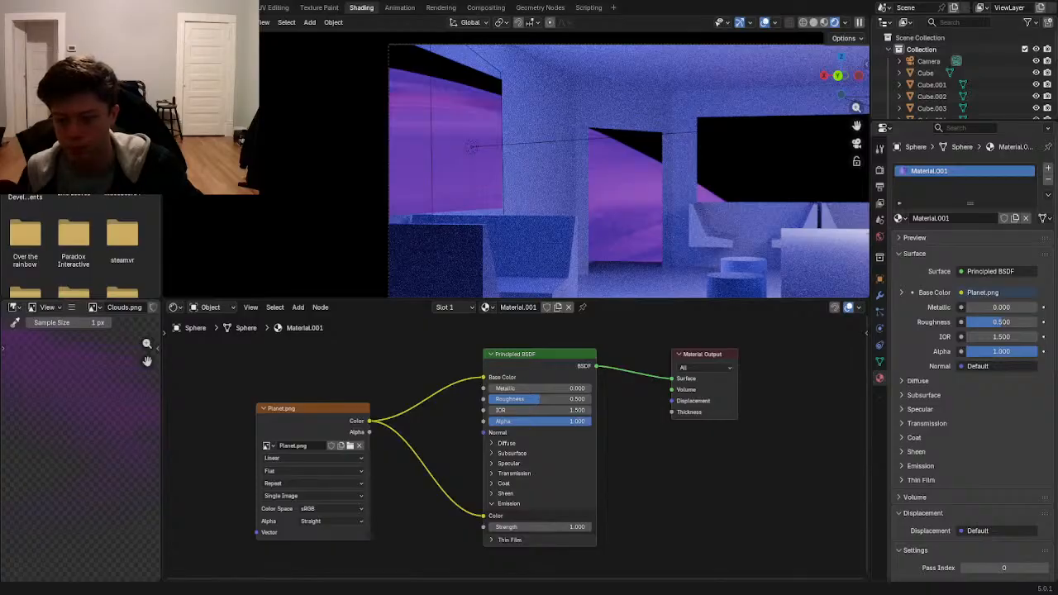
- Duplicate the cloud sphere in place and scale the copy slightly larger
click(726, 199)
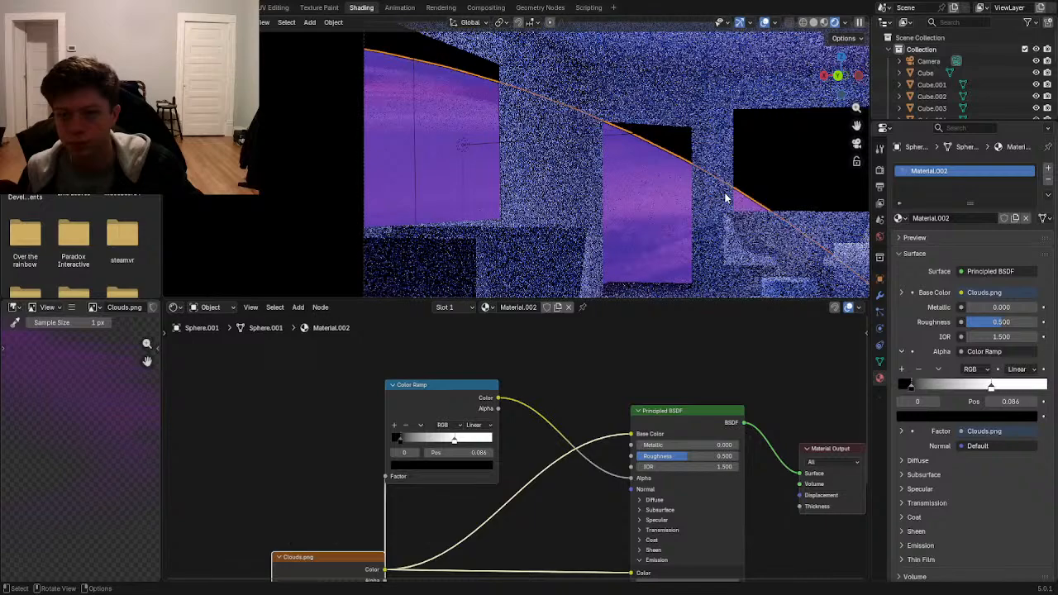
key(shift+d)
right_click(726, 199)
key(s)
click(734, 198)
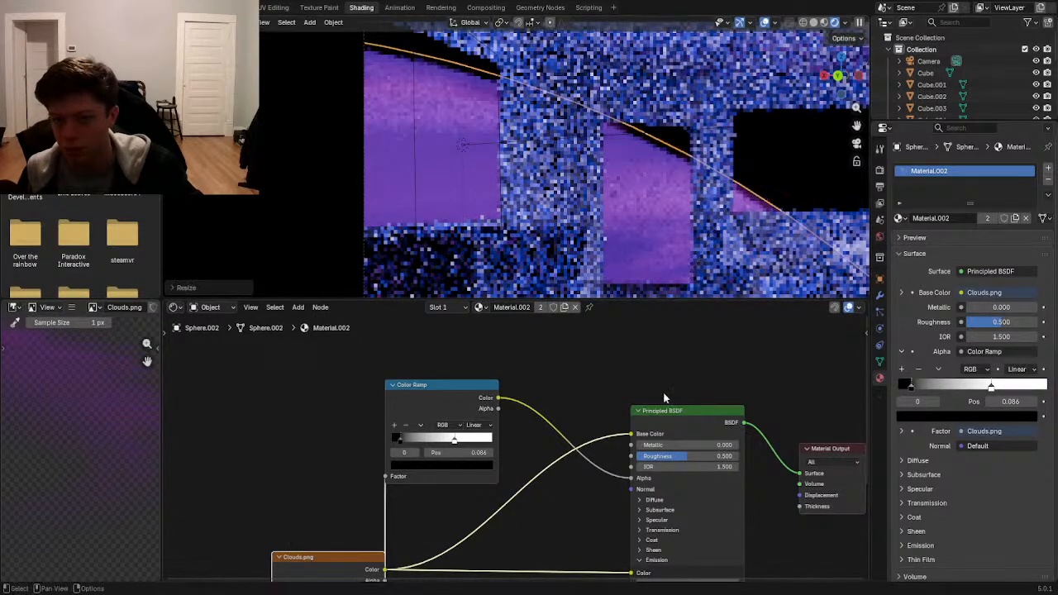
- Try giving the enlarged cloud copy its own separate material, and undo both that and the copy's scaling
click(665, 398)
click(576, 308)
key(ctrl+z)
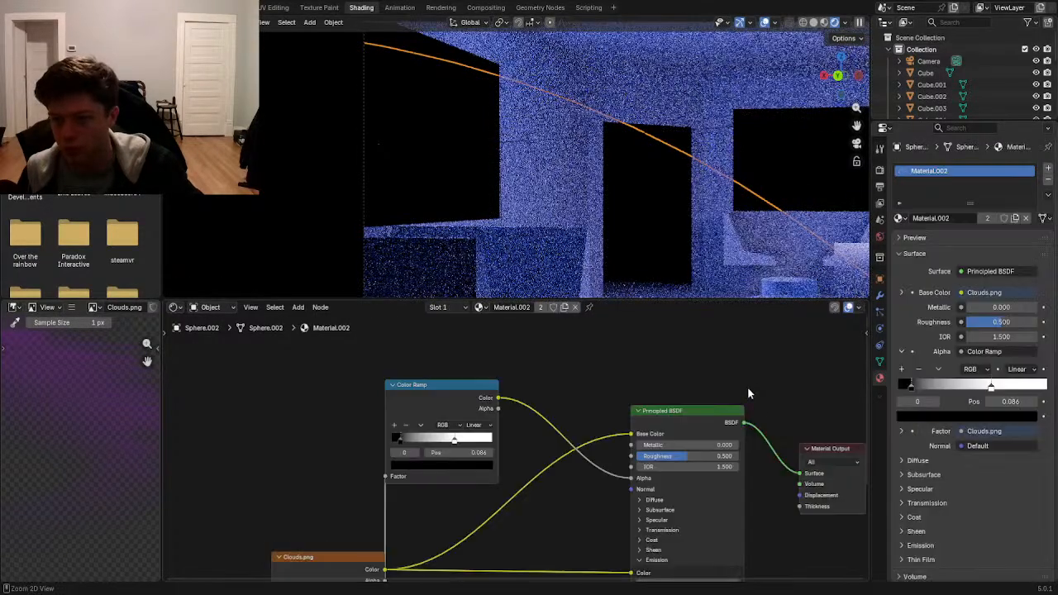
click(565, 308)
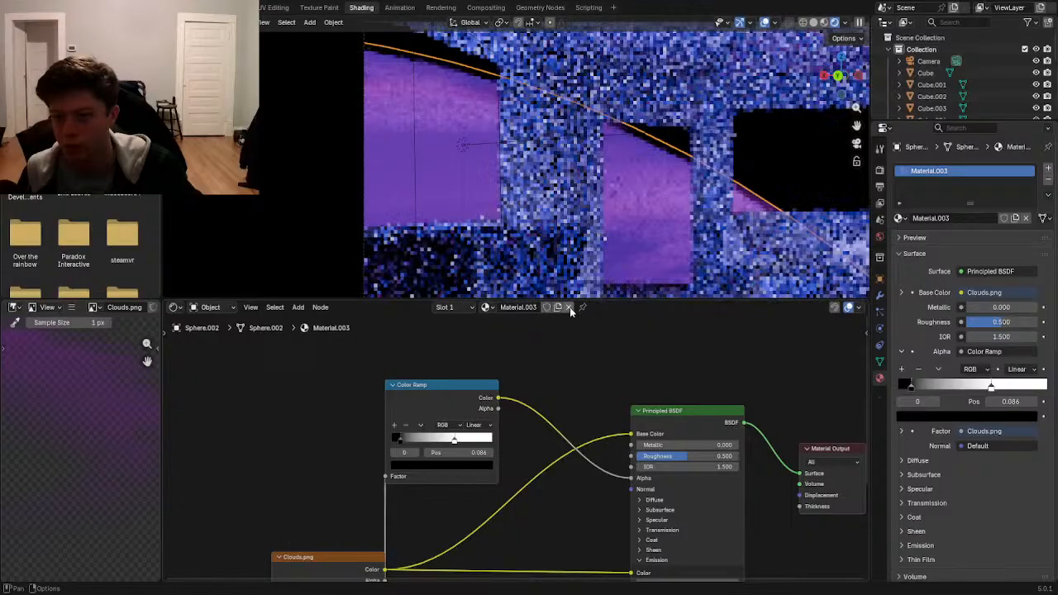
click(569, 307)
key(ctrl+z)
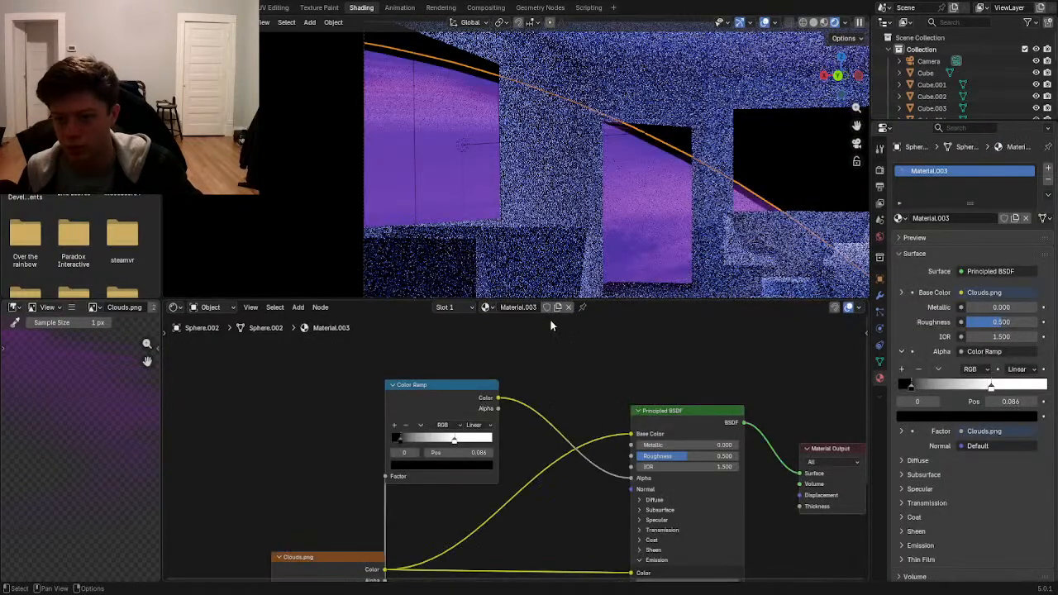
scroll(551, 326, down, 1)
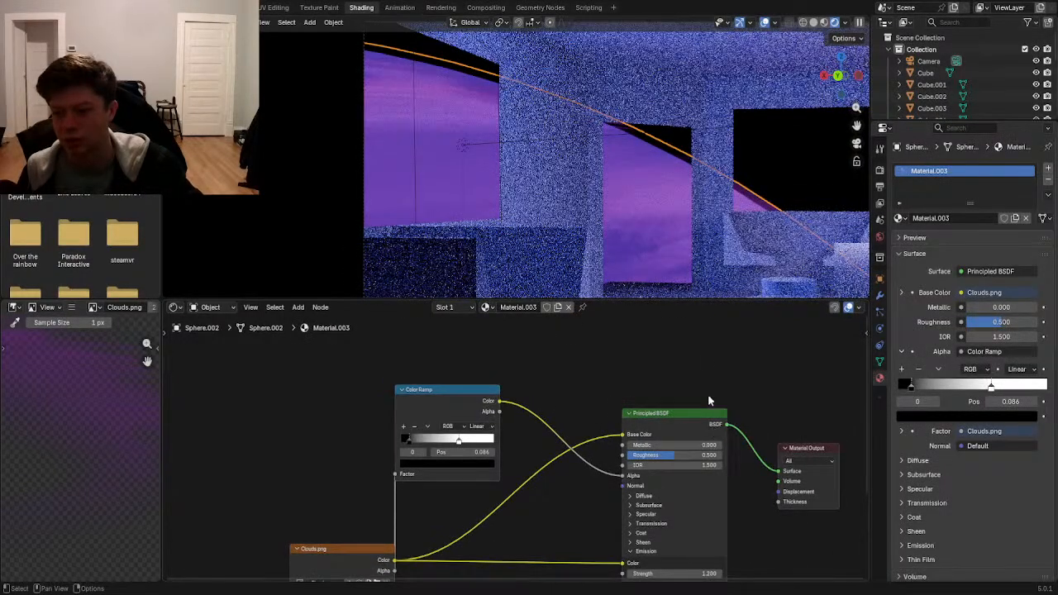
key(ctrl+z)
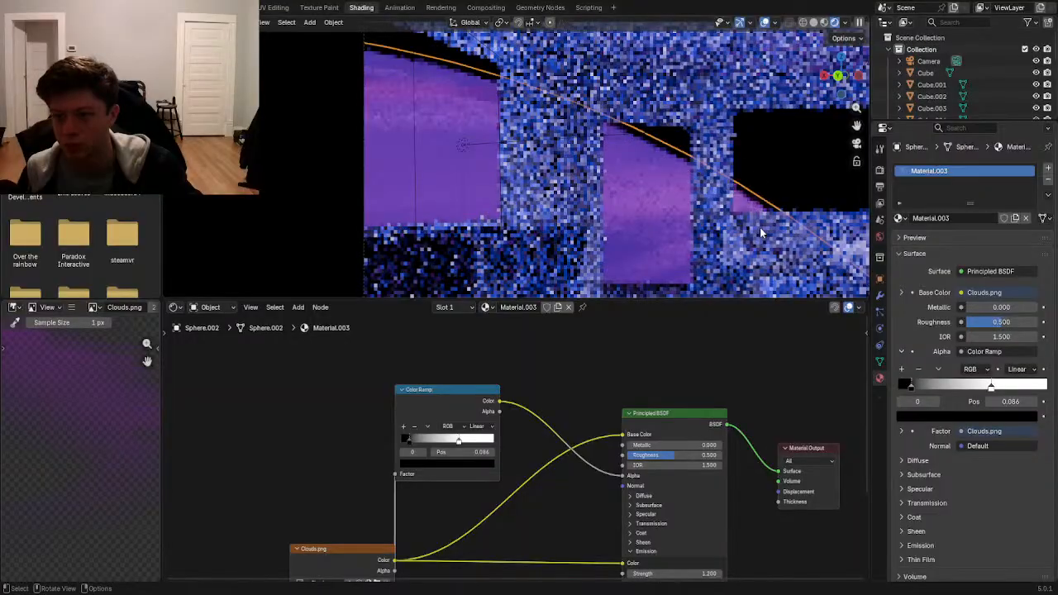
key(ctrl+z)
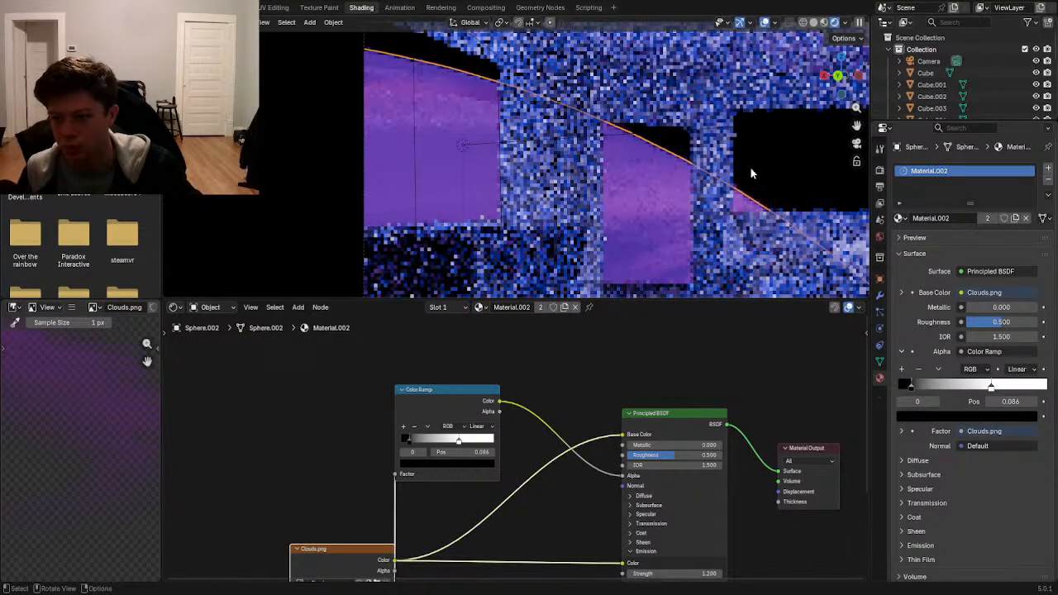
- Duplicate the planet sphere in place and scale the copy up by a factor of about 1.0036
click(750, 166)
click(663, 160)
click(663, 161)
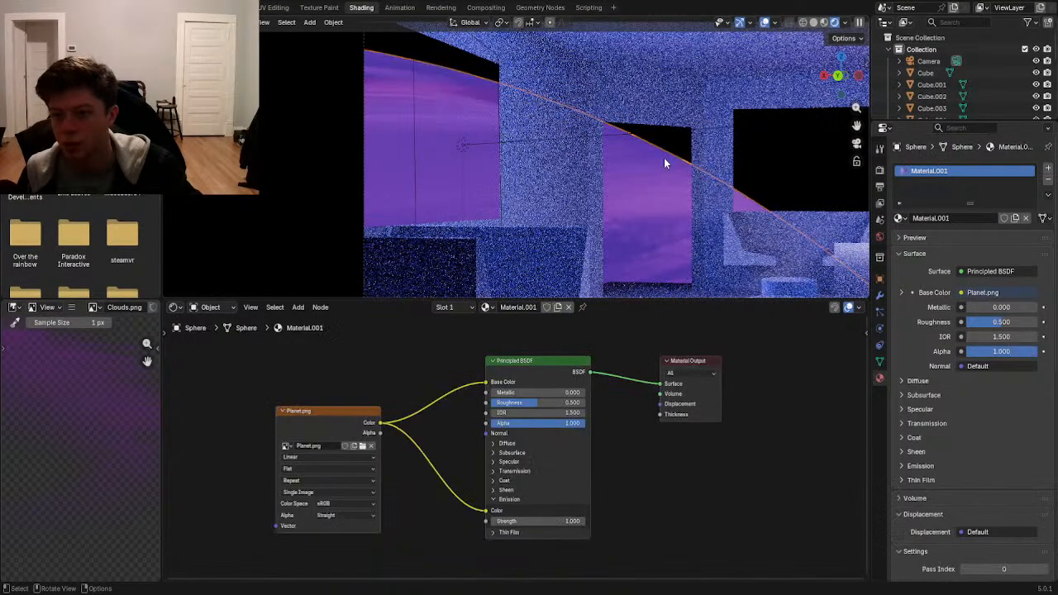
key(shift+d)
right_click(664, 162)
key(s)
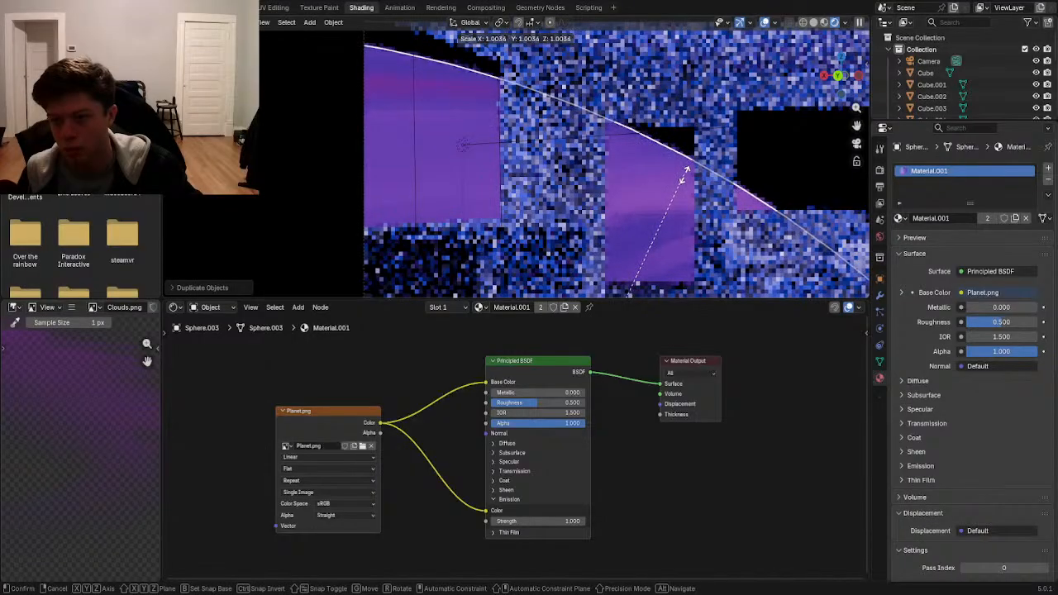
click(684, 174)
- Give the enlarged planet copy its own material and delete its Principled BSDF and Planet.png nodes
click(510, 375)
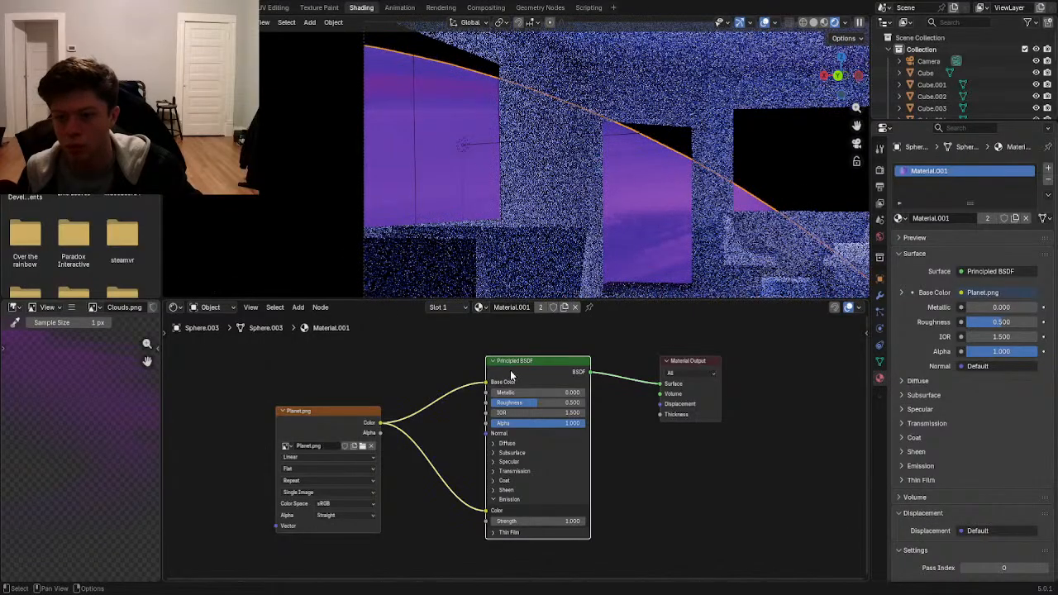
click(575, 307)
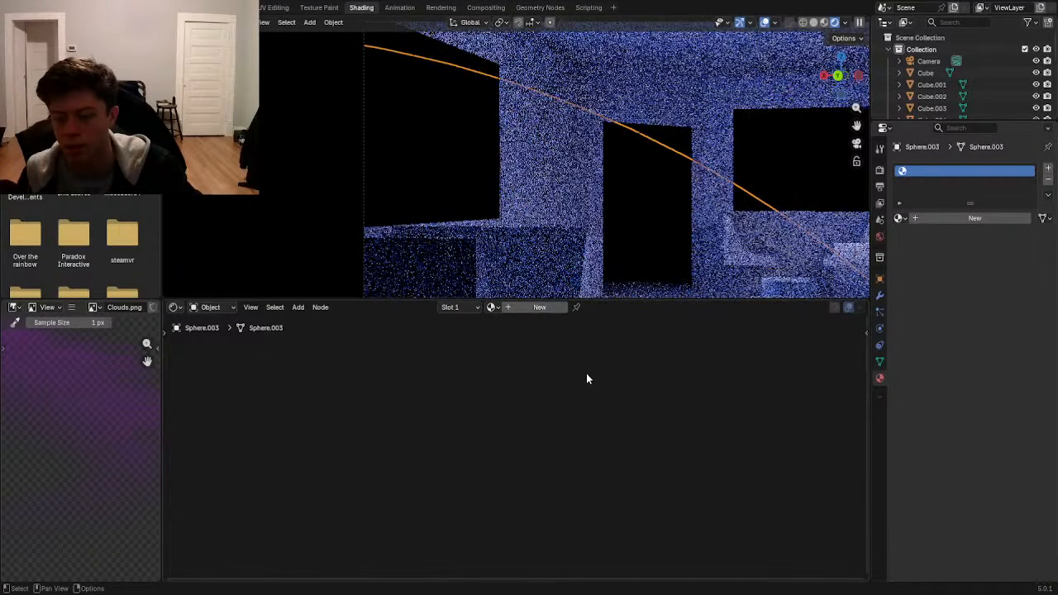
key(ctrl+z)
key(x)
click(325, 419)
key(x)
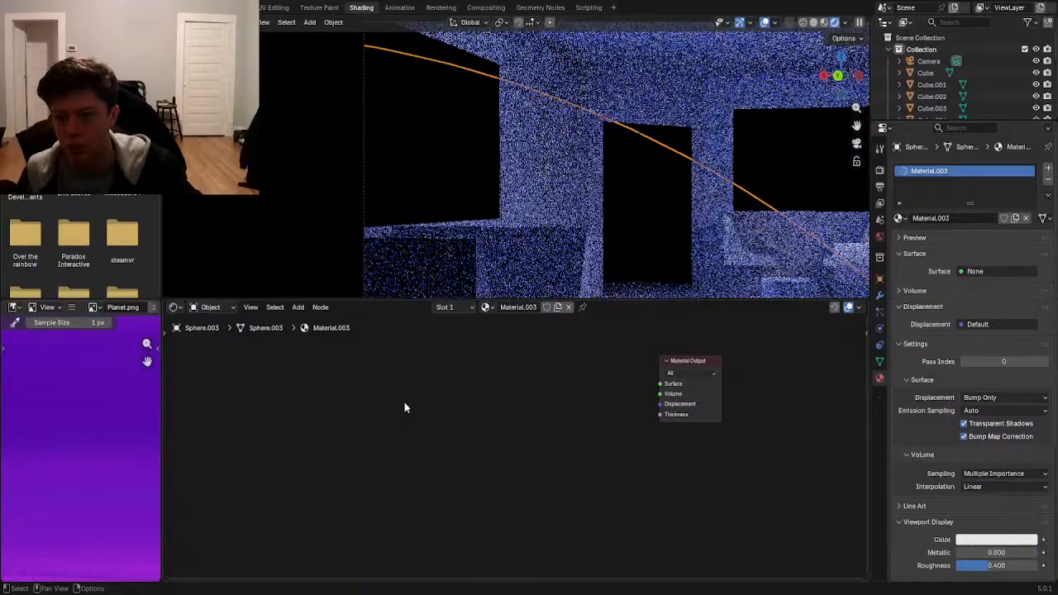
- Add a Principled Volume shader to the copy's material and connect it to the Material Output's Volume input
key(shift+a)
text(vol)
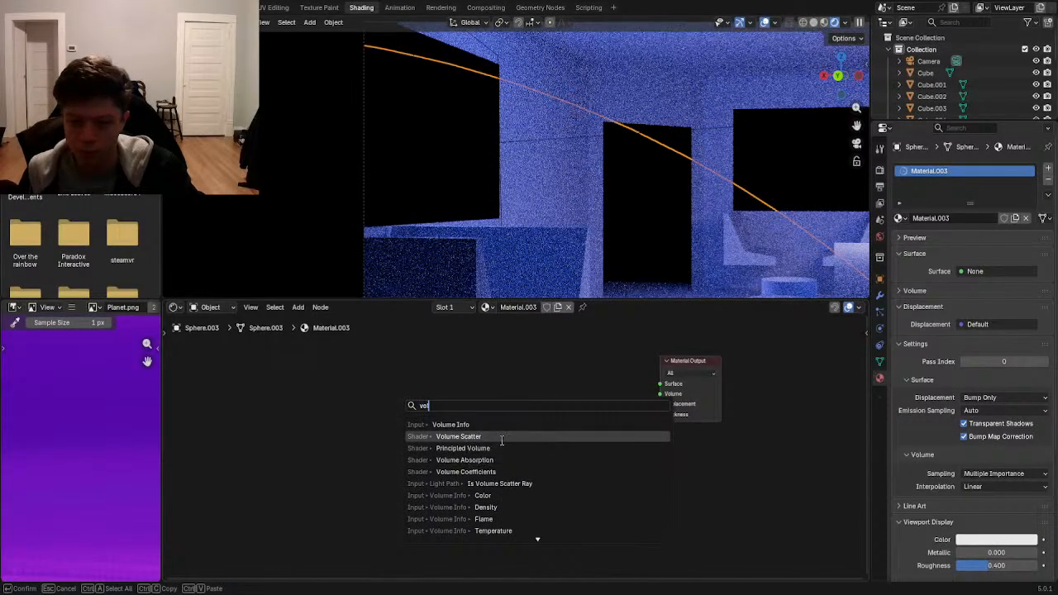
click(463, 448)
drag(602, 417, 664, 399)
middle_drag(697, 423, 556, 423)
scroll(570, 404, up, 3)
scroll(594, 368, up, 5)
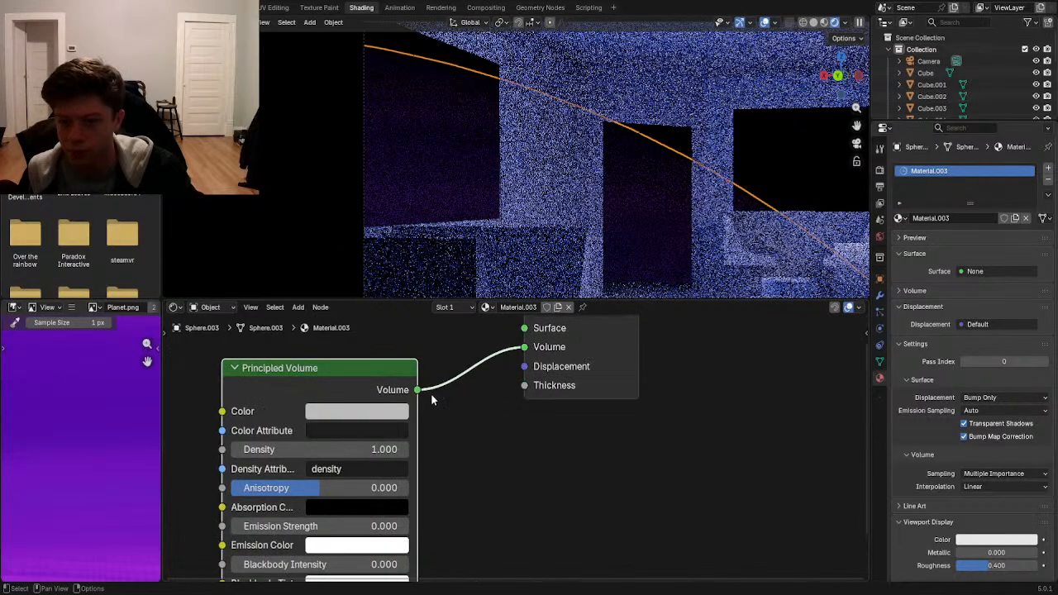
- Try linking the Principled Volume to the Material Output's Surface input as well, and remove that extra link
drag(430, 393, 522, 338)
middle_drag(488, 436, 527, 458)
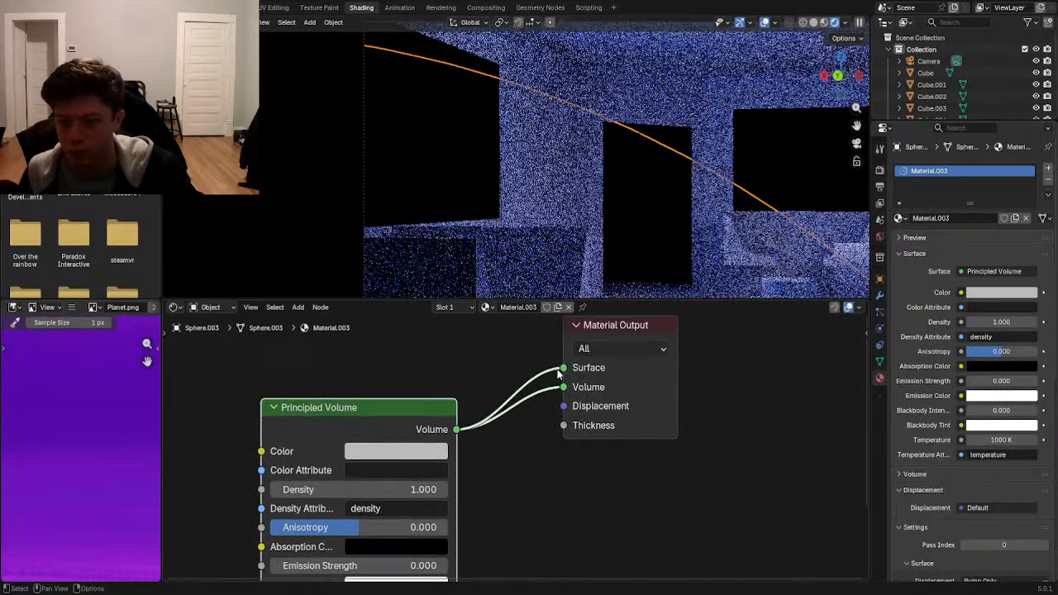
drag(563, 369, 522, 484)
scroll(661, 190, up, 2)
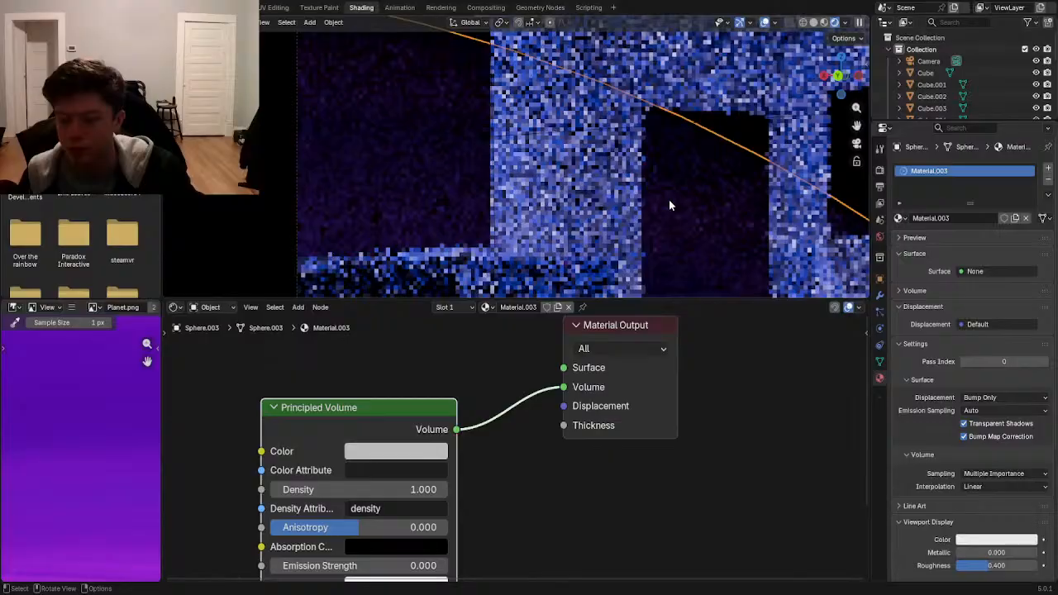
- Set the Principled Volume density of the sphere's material to 0.1
scroll(666, 222, down, 2)
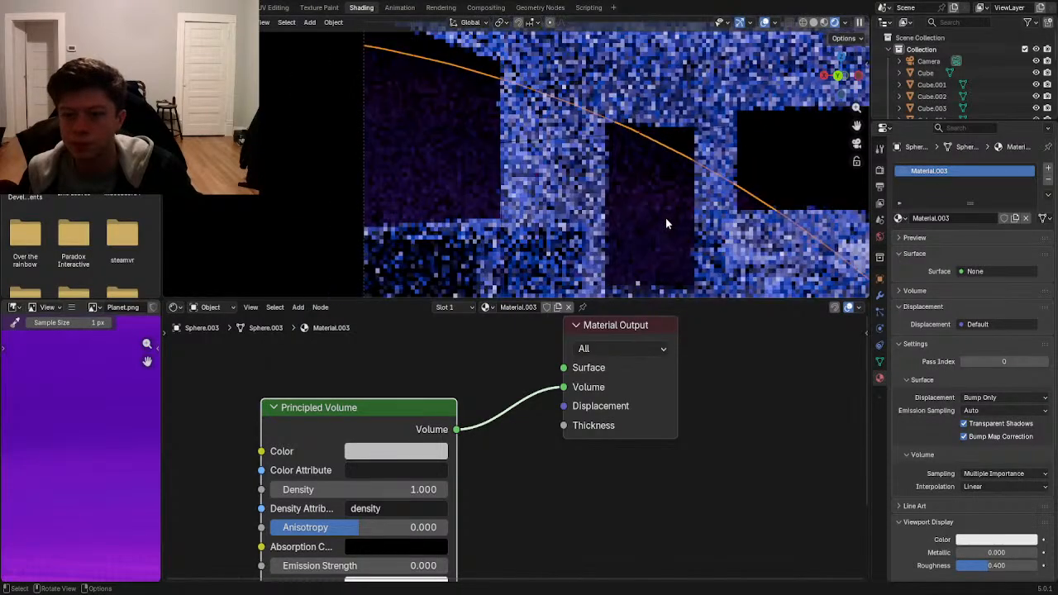
scroll(403, 445, up, 1)
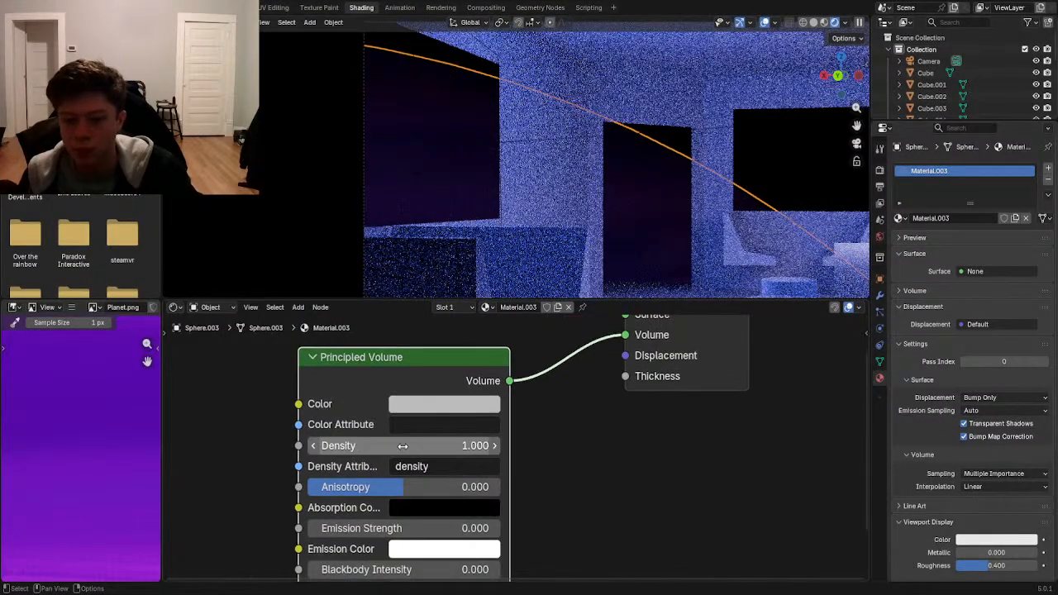
drag(403, 445, 312, 446)
scroll(780, 196, up, 1)
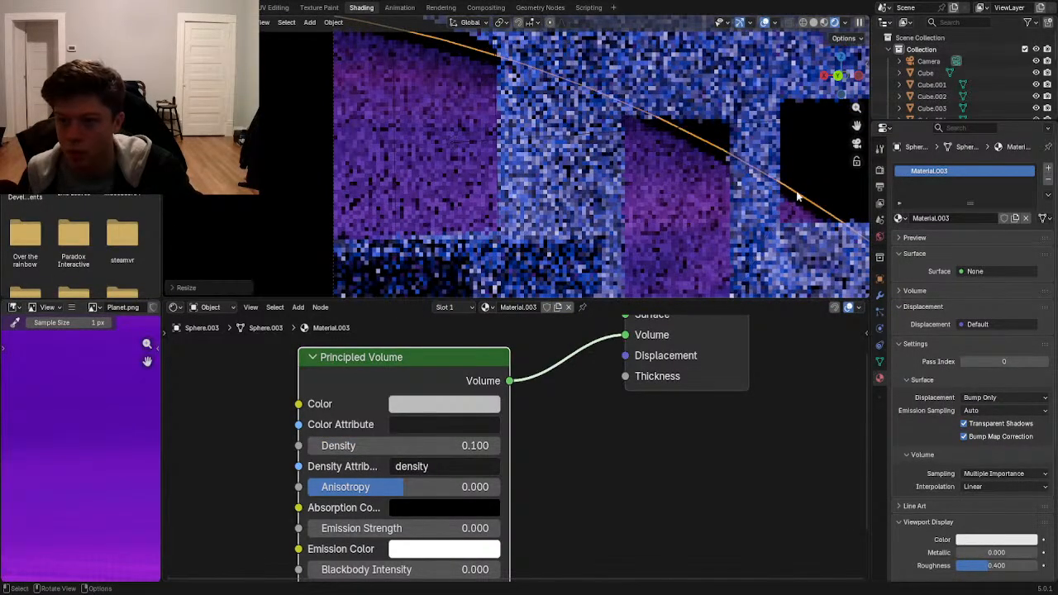
- Try an emission strength of 0.1 on the Principled Volume, reset it to 0, and expand the material preview
middle_drag(447, 425, 570, 415)
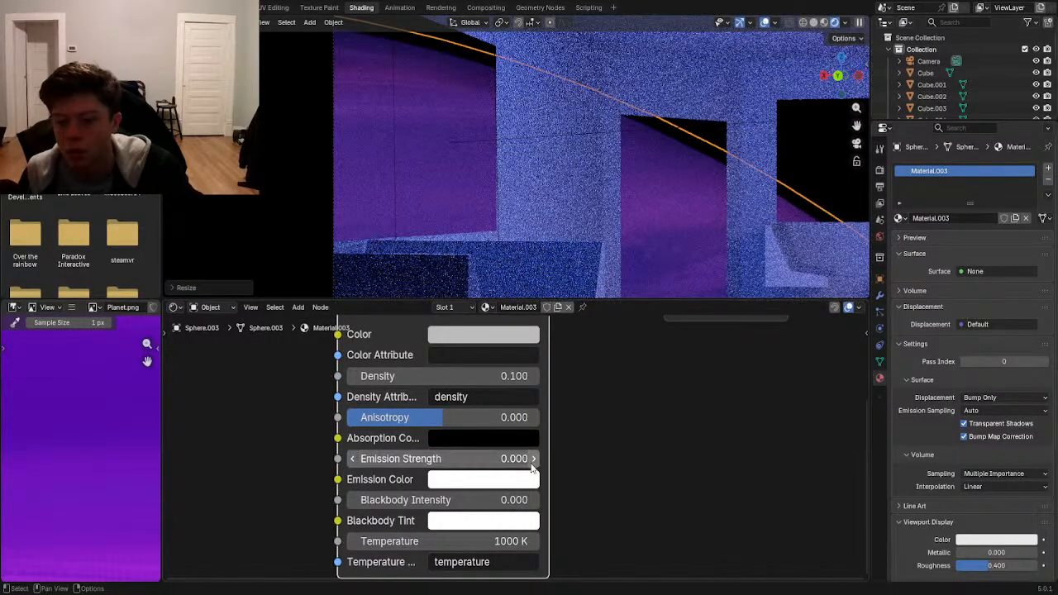
click(534, 461)
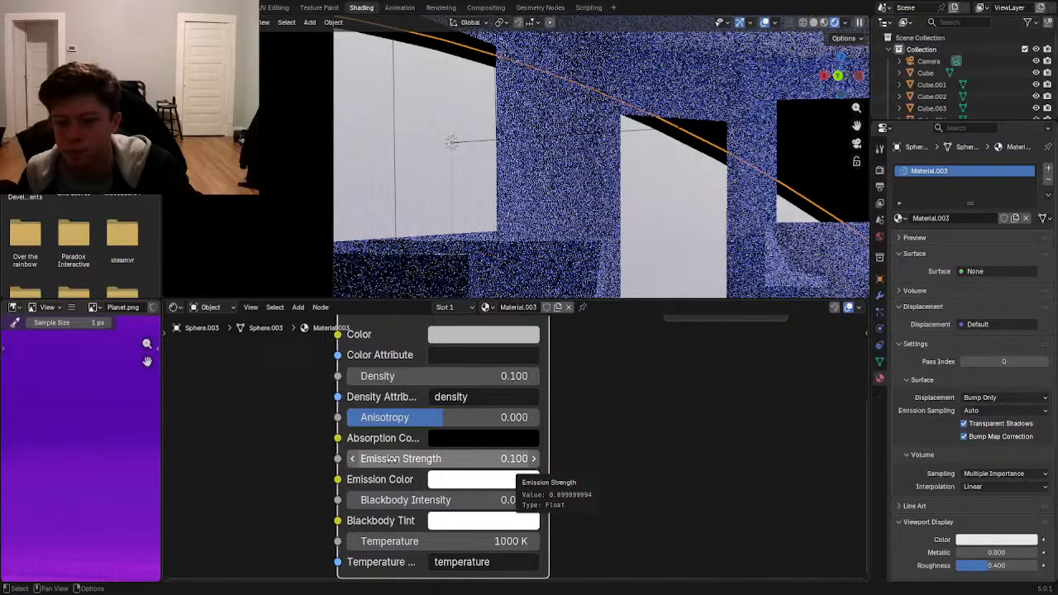
click(354, 461)
middle_drag(593, 377, 487, 491)
click(901, 239)
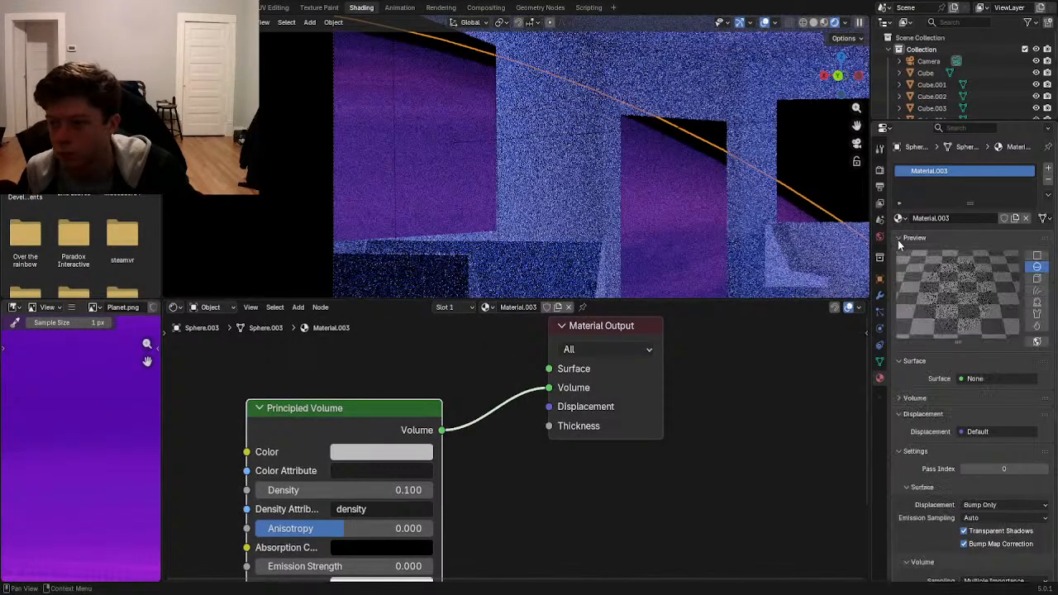
- Try raising the Principled Volume density to 0.9
middle_drag(591, 428, 697, 392)
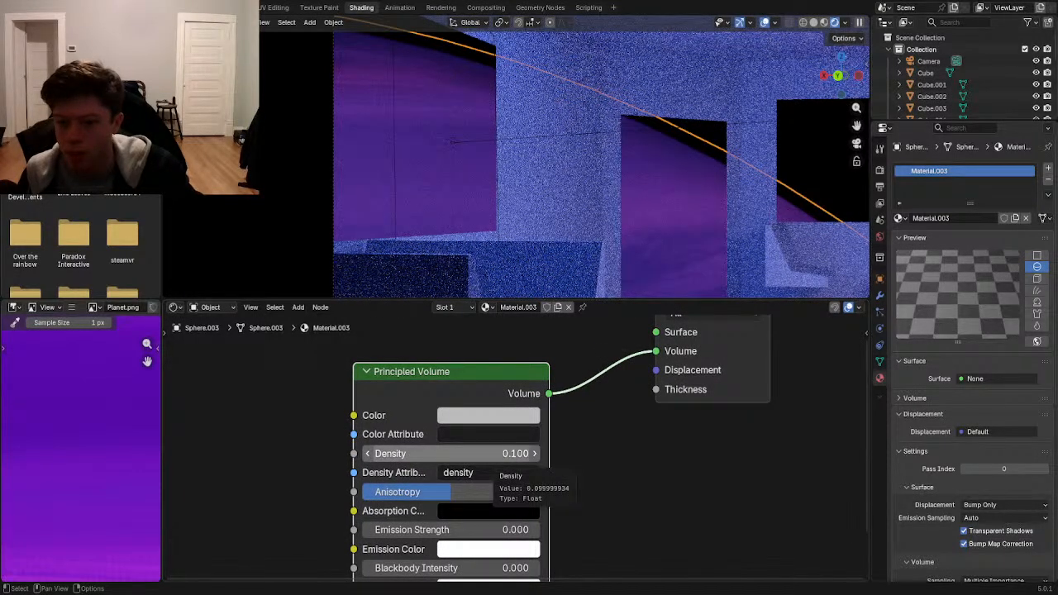
scroll(537, 514, down, 1)
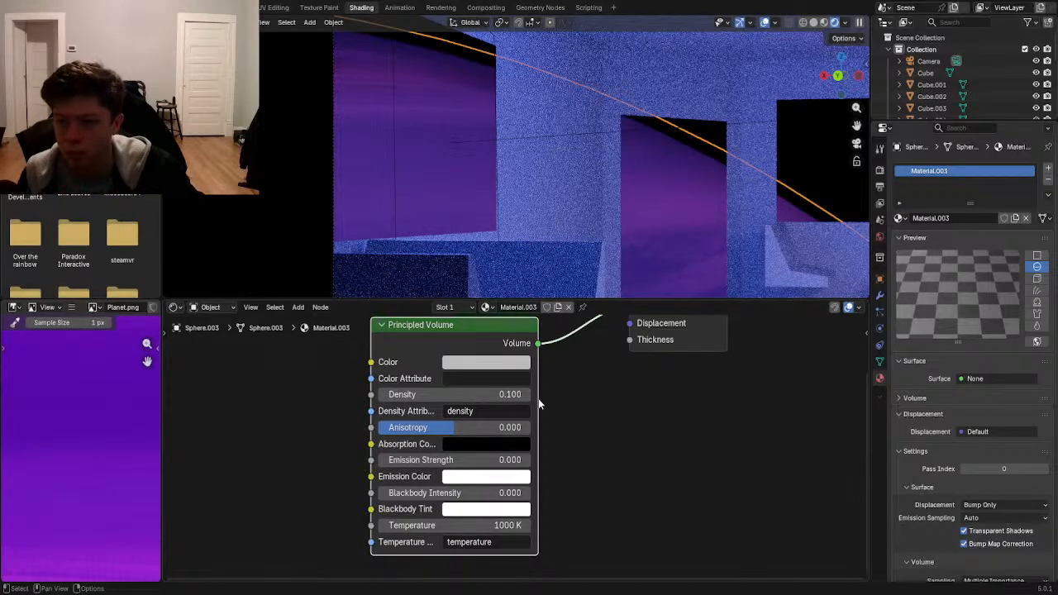
drag(526, 396, 595, 396)
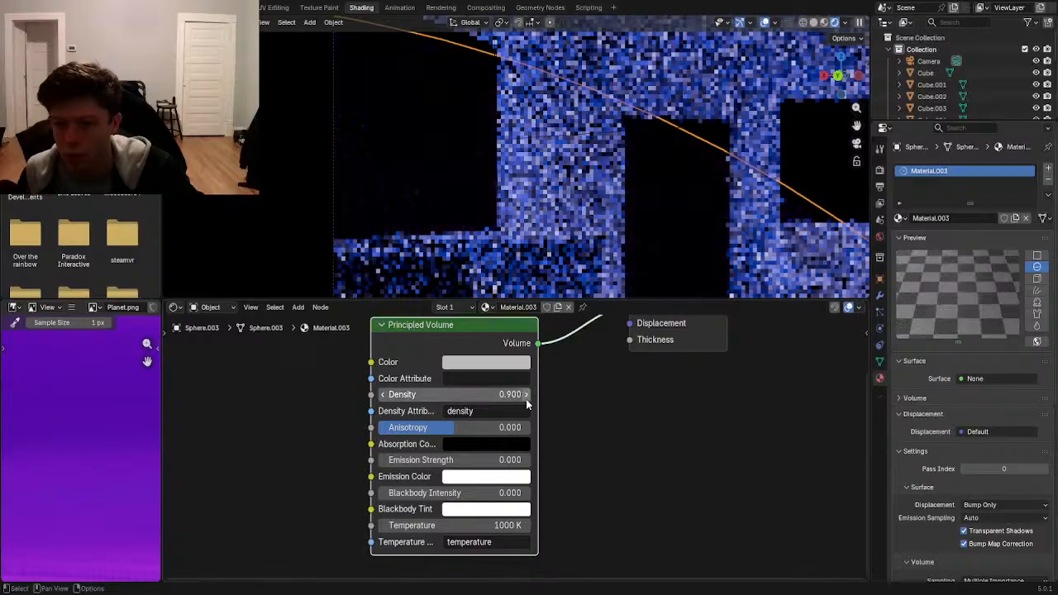
middle_drag(527, 401, 532, 433)
- Change the Principled Volume's color to a light blue and move the node up beside the Material Output
click(514, 396)
drag(510, 190, 517, 170)
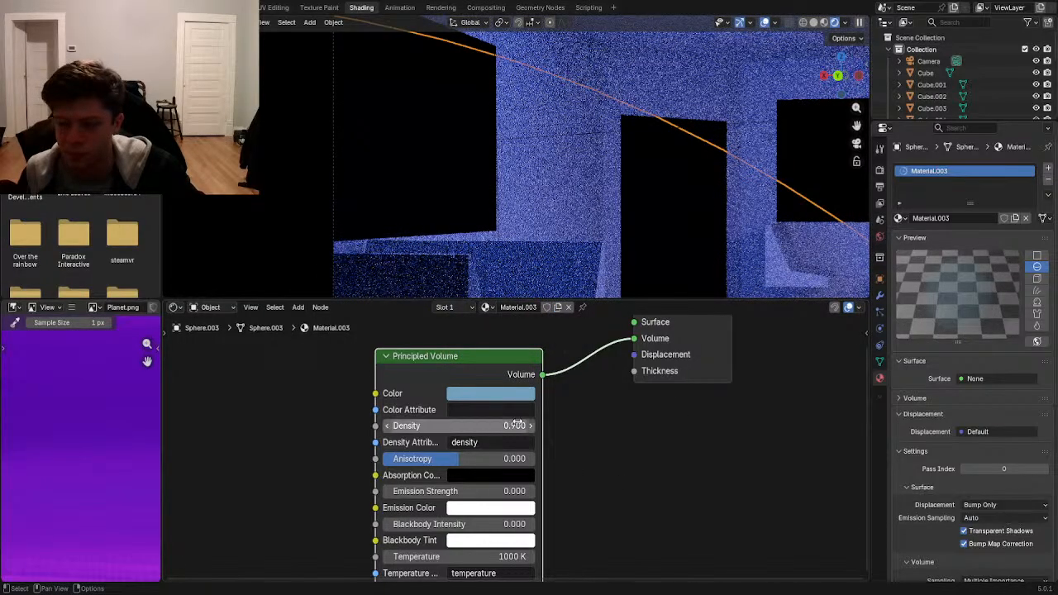
middle_drag(578, 418, 574, 454)
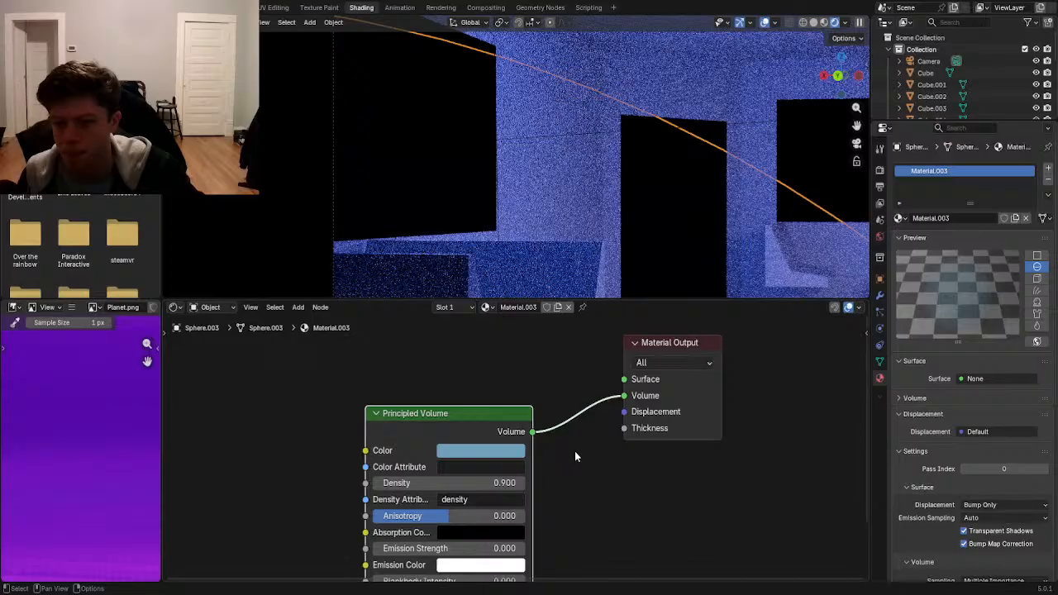
drag(486, 414, 473, 328)
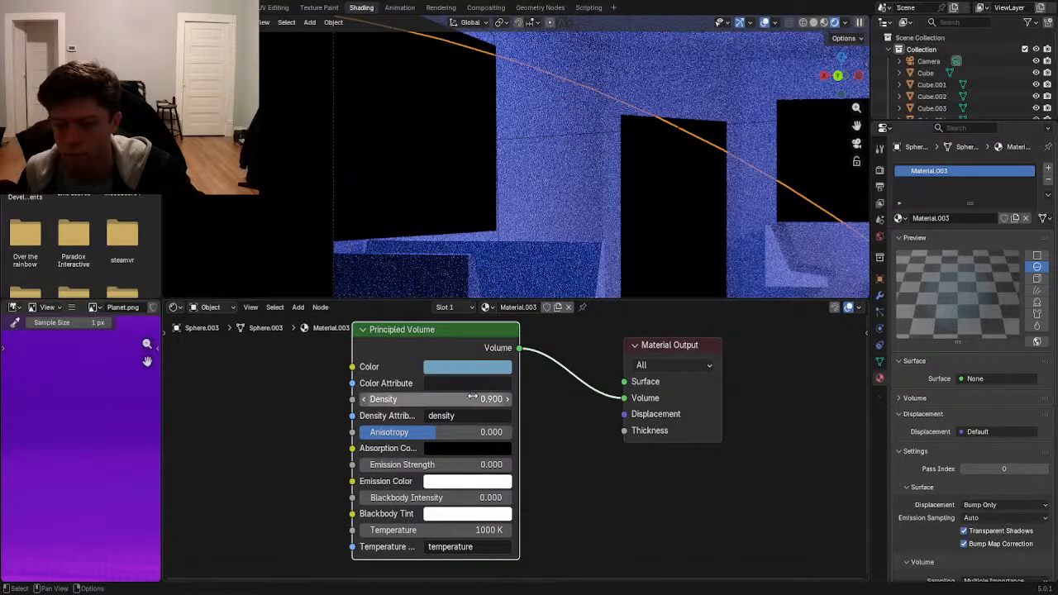
- Lower the Principled Volume density to 0.1, keeping the sphere selected
click(362, 399)
click(362, 399)
click(362, 399)
click(362, 399)
click(362, 399)
click(362, 399)
click(362, 399)
click(362, 399)
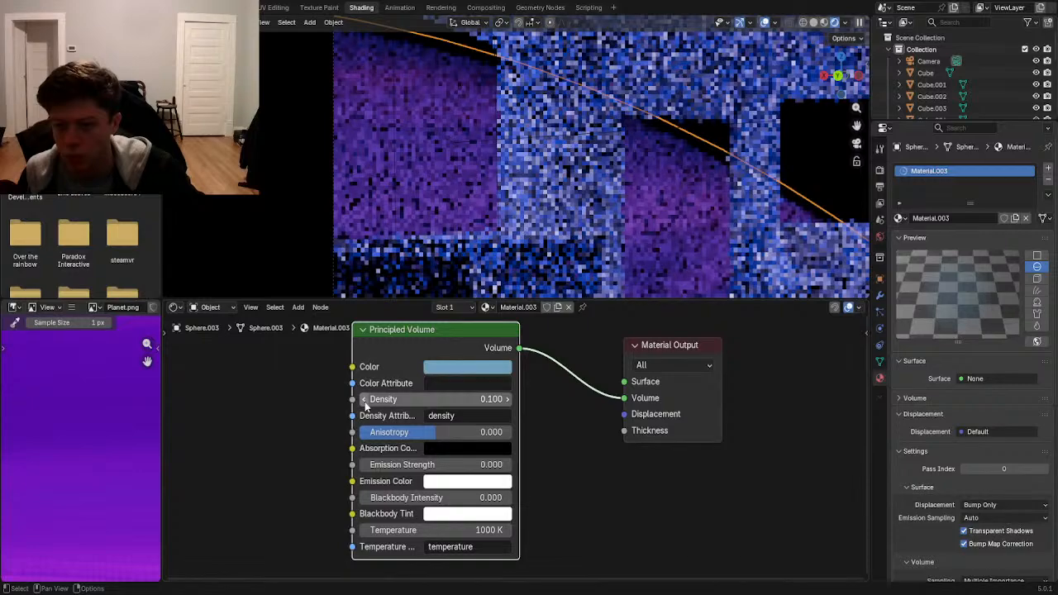
click(726, 145)
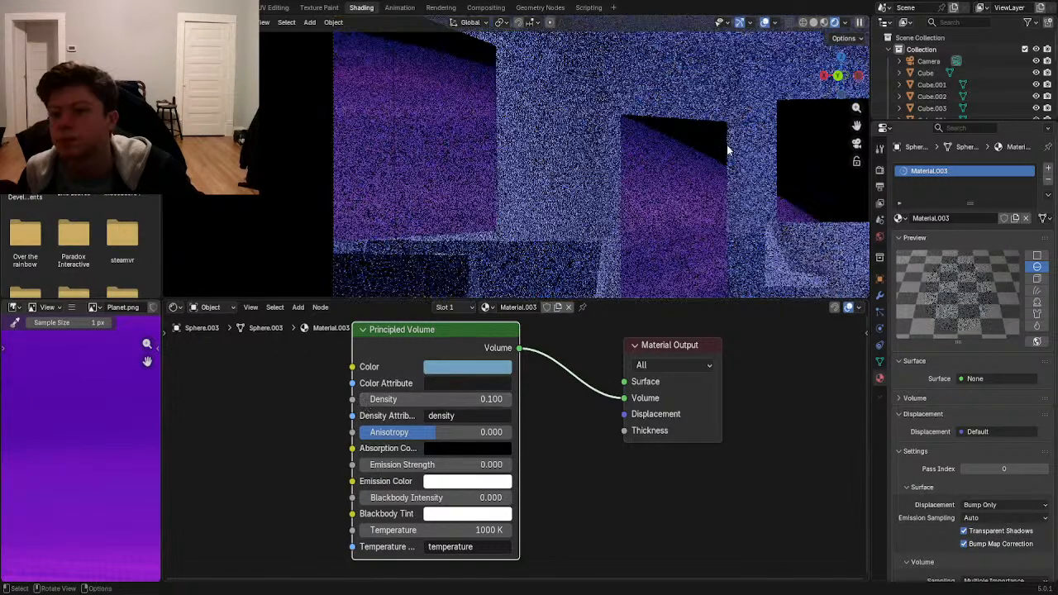
key(ctrl+z)
- Set the Principled Volume's emission color to light cyan and its emission strength to 0.1
click(478, 481)
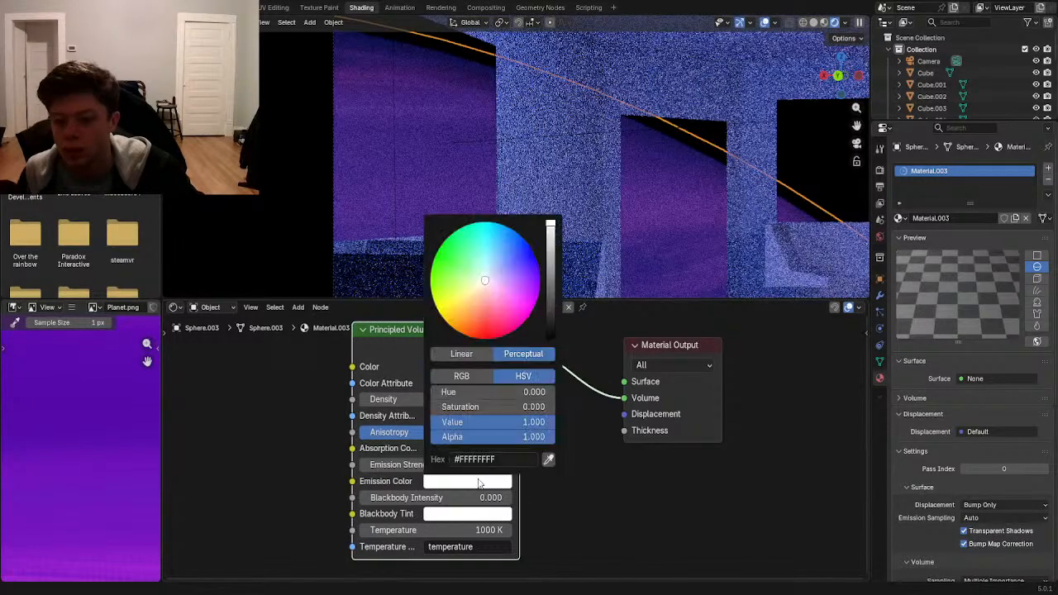
drag(484, 281, 489, 253)
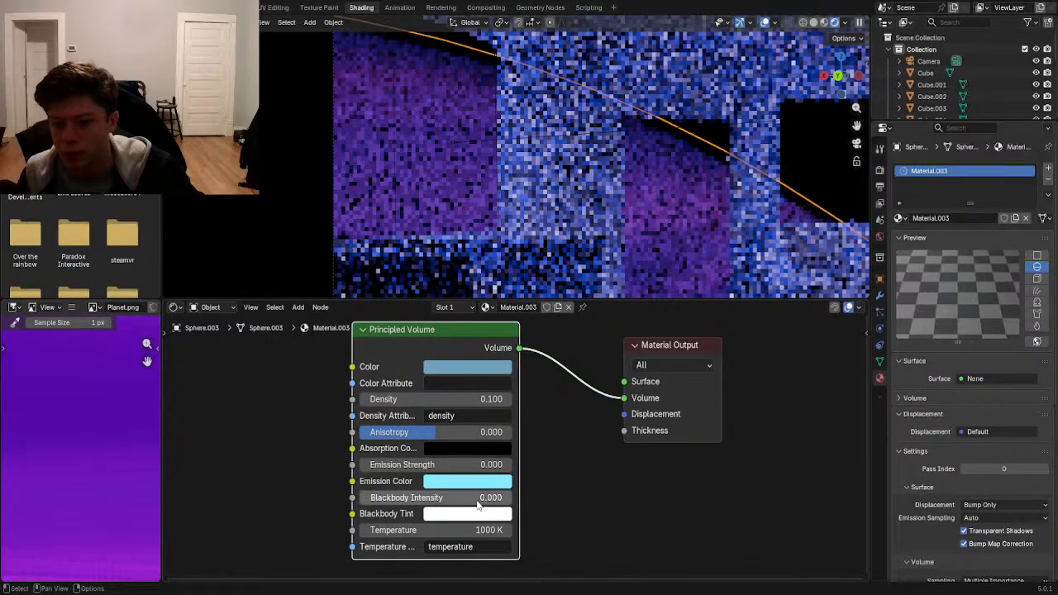
click(506, 464)
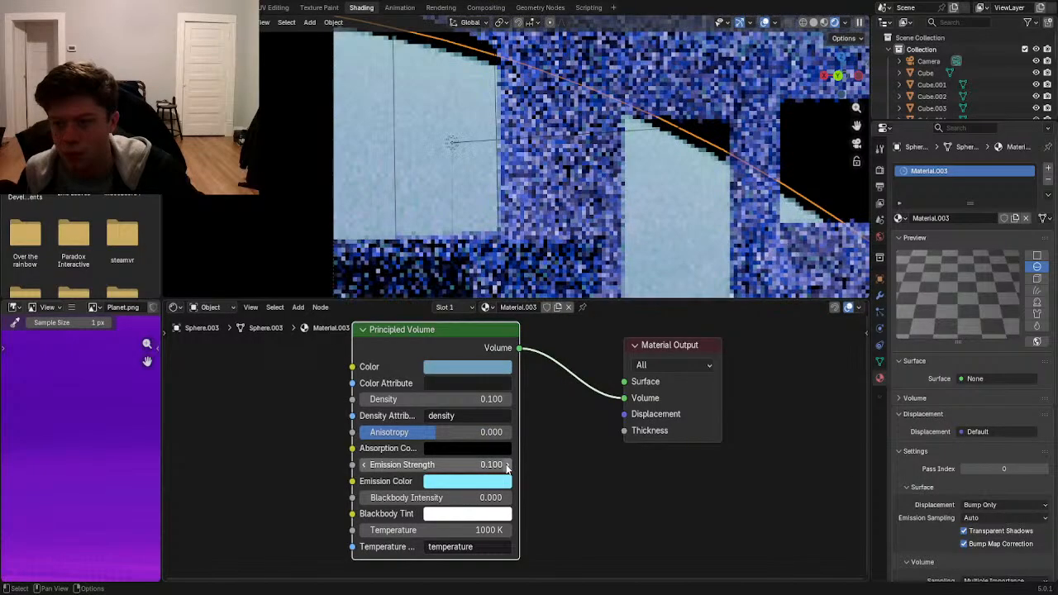
- Try a density of 0.3 on the Principled Volume and lower it to 0
click(507, 400)
click(507, 399)
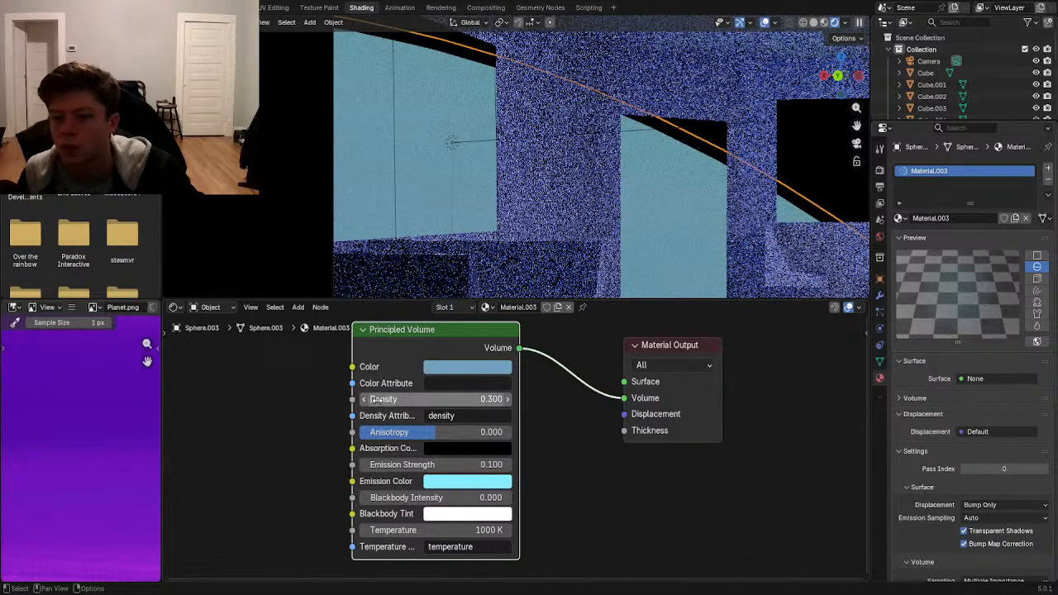
drag(376, 399, 366, 408)
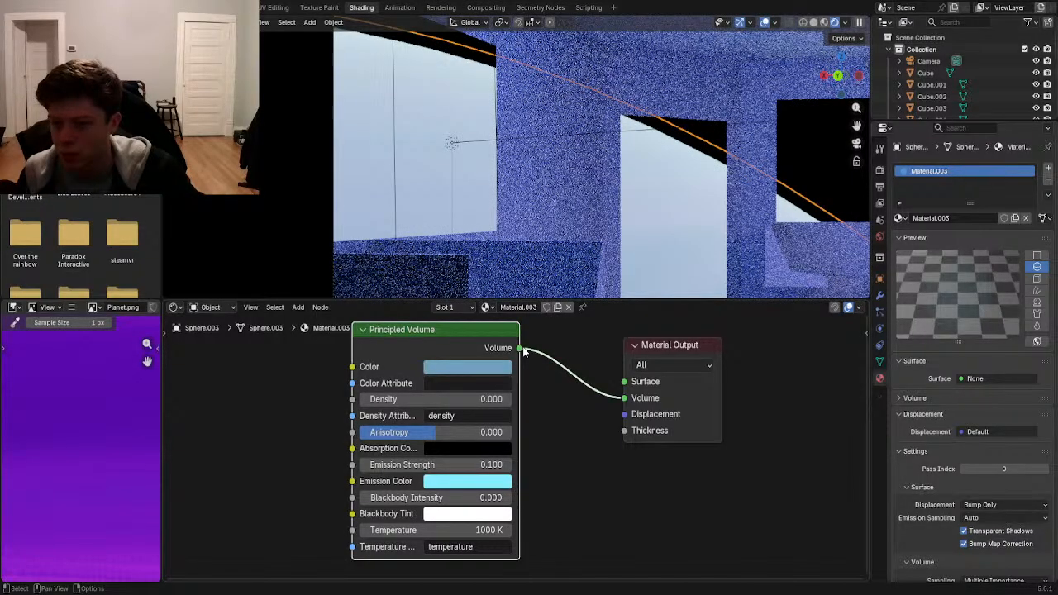
mouse_move(624, 398)
mouse_down()
mouse_move(620, 379)
mouse_move(621, 398)
mouse_up()
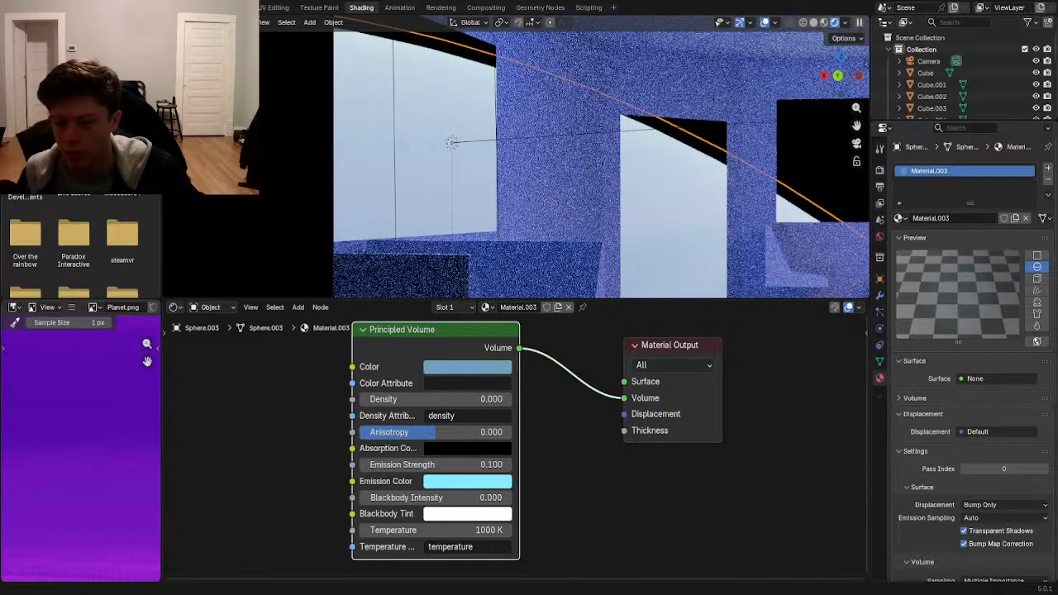
click(521, 495)
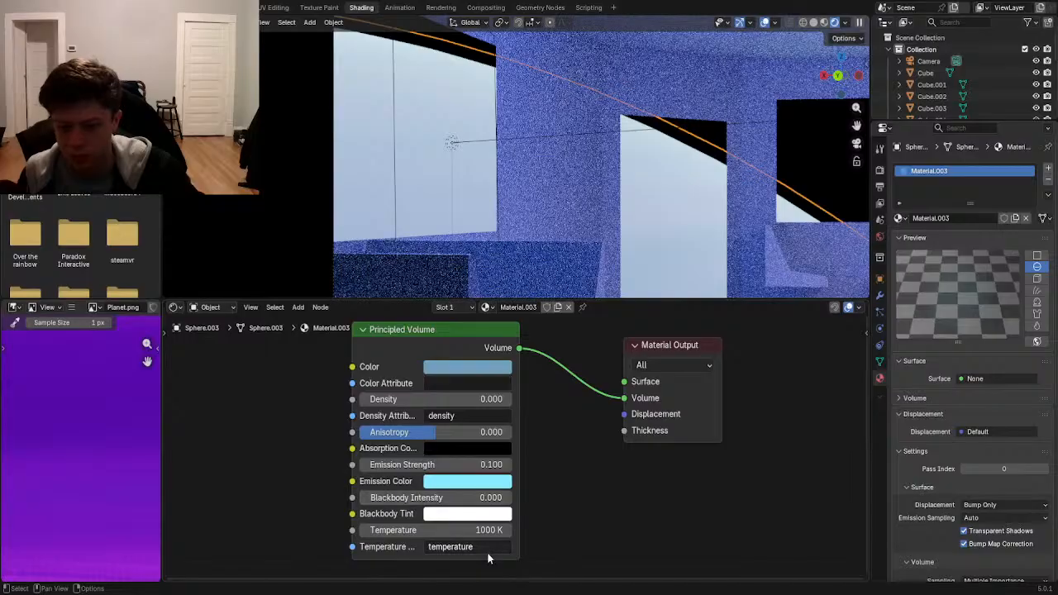
- Try adjusting the blackbody intensity and return the volume's emission strength to 0
drag(405, 504, 378, 497)
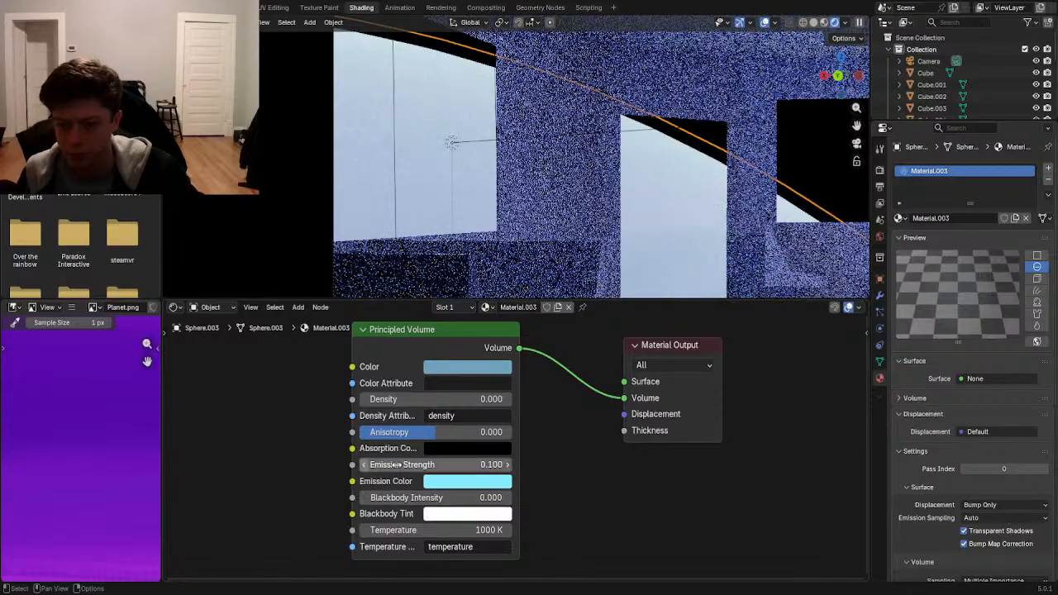
key(ctrl+z)
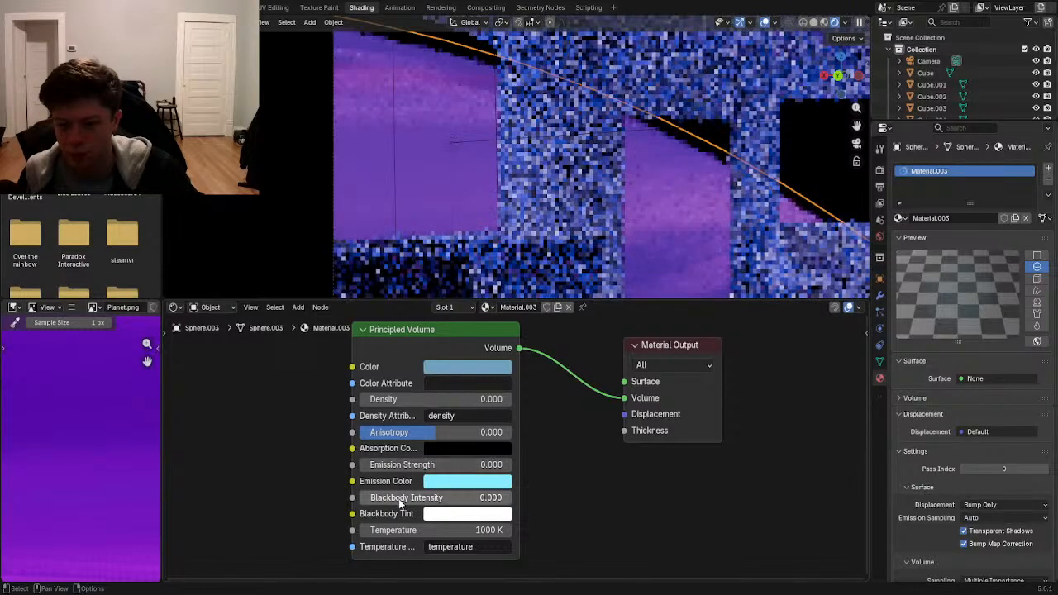
drag(400, 502, 359, 498)
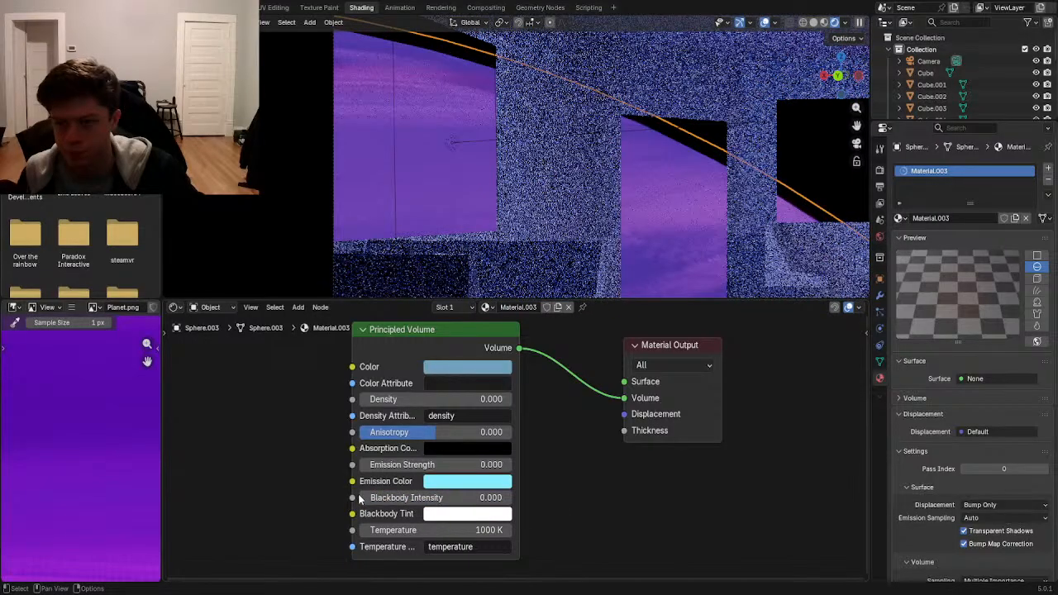
- Try "rgf" as the Principled Volume's color attribute and clear it again
click(432, 381)
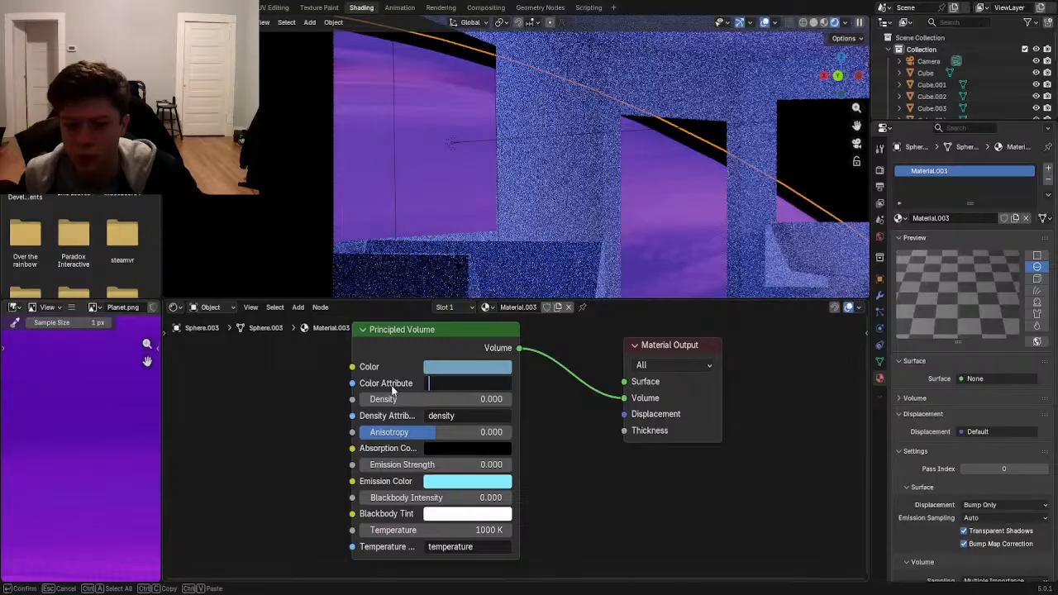
text(rgf)
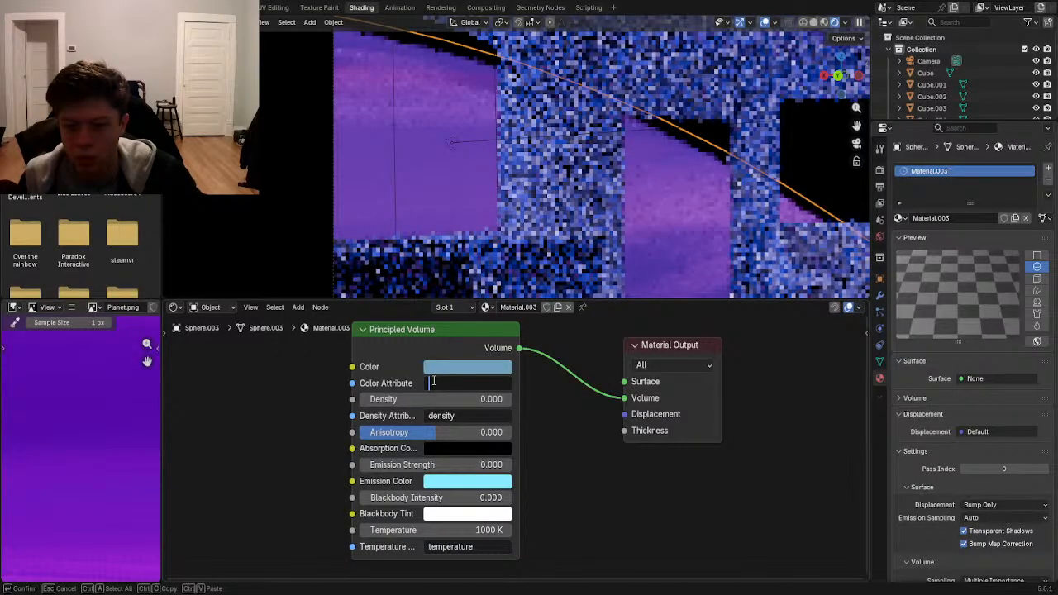
key(Return)
click(464, 383)
key(BackSpace)
key(Return)
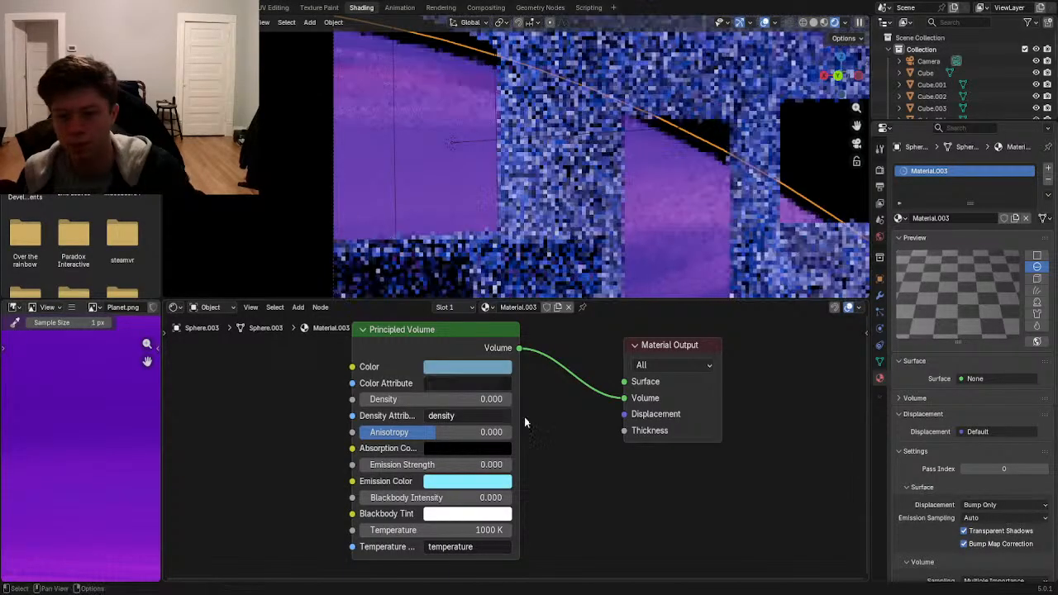
- Set the volume density to 0.1 and scale the atmosphere sphere down to about 0.993 to fit the planet's edge
click(504, 400)
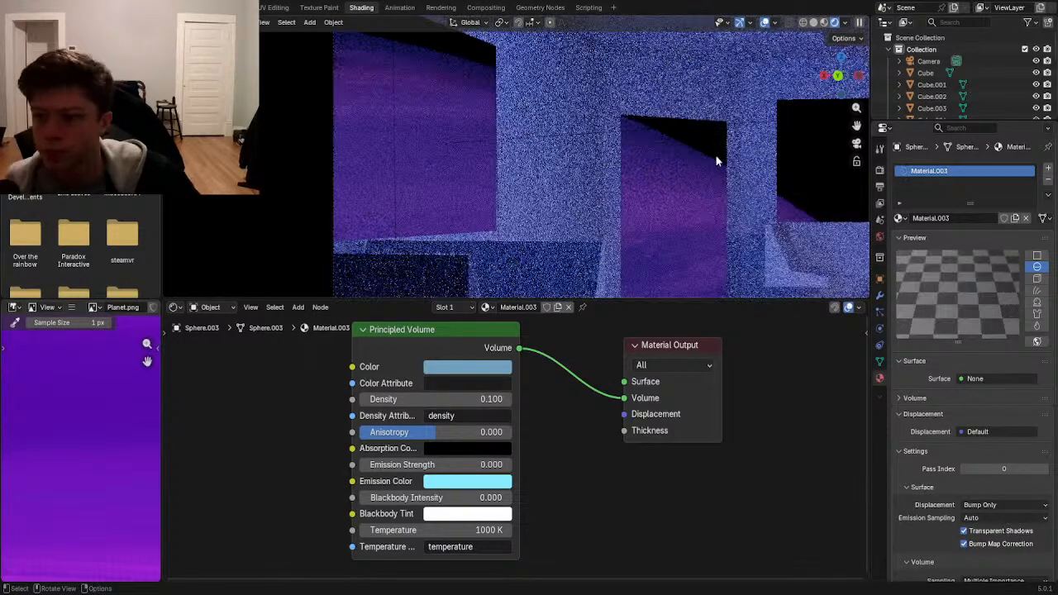
scroll(716, 155, up, 5)
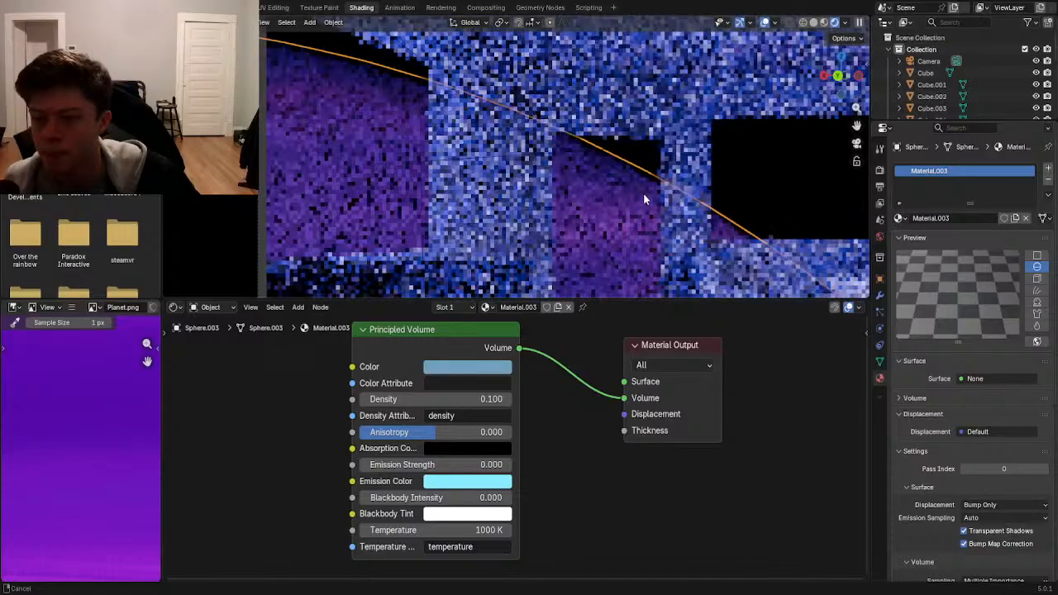
scroll(702, 200, up, 5)
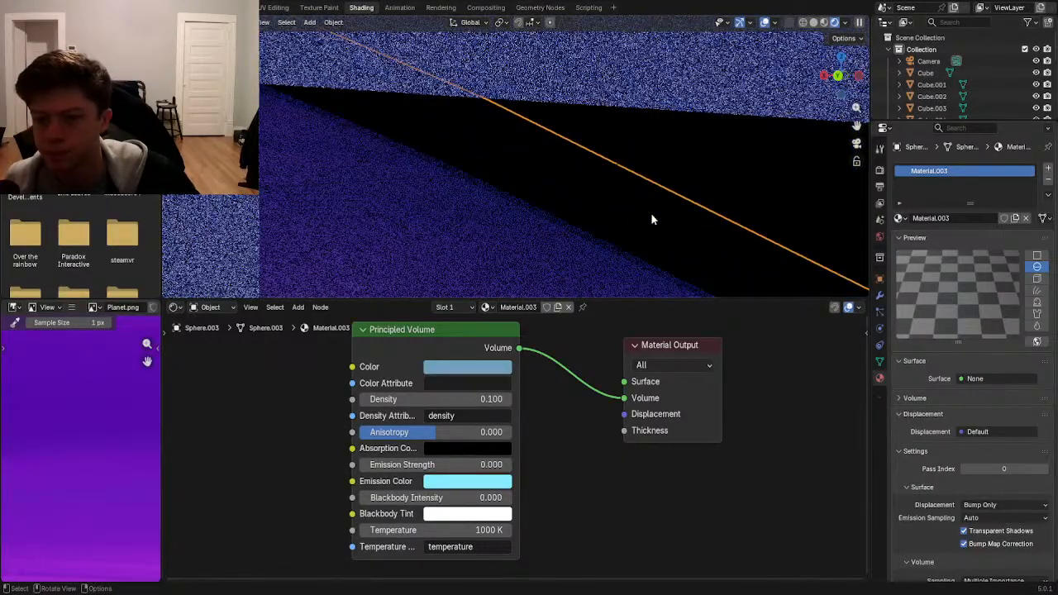
key(s)
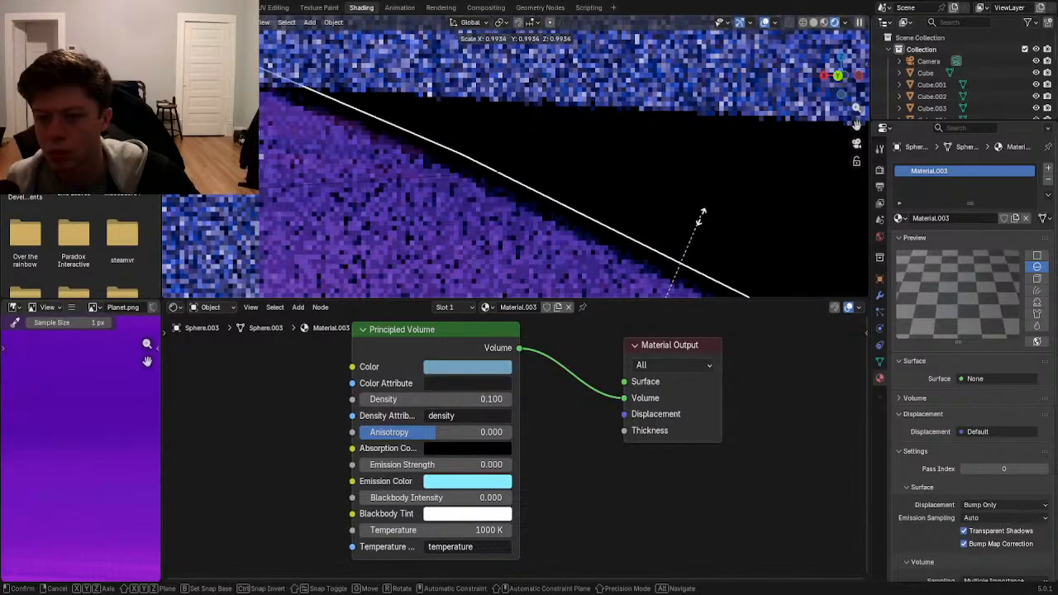
click(699, 217)
- Increase the volume density to 0.4 and scale the atmosphere sphere up slightly beyond the planet's edge
click(509, 398)
click(509, 398)
click(509, 398)
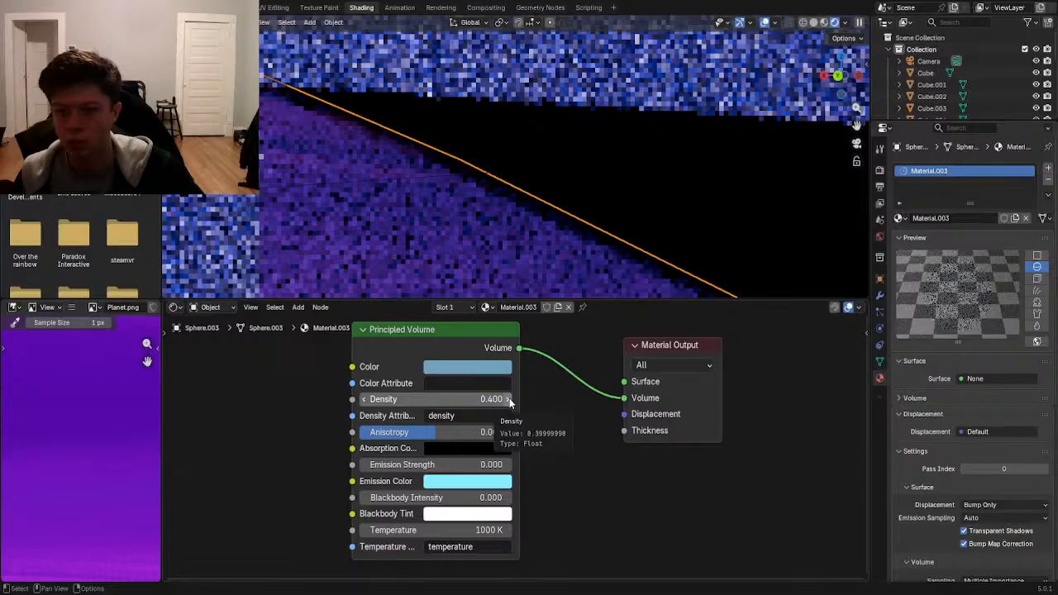
key(s)
click(634, 226)
- Add a Fresnel node in front of the Principled Volume node's inputs
middle_drag(484, 389, 557, 389)
key(shift+a)
text(fre)
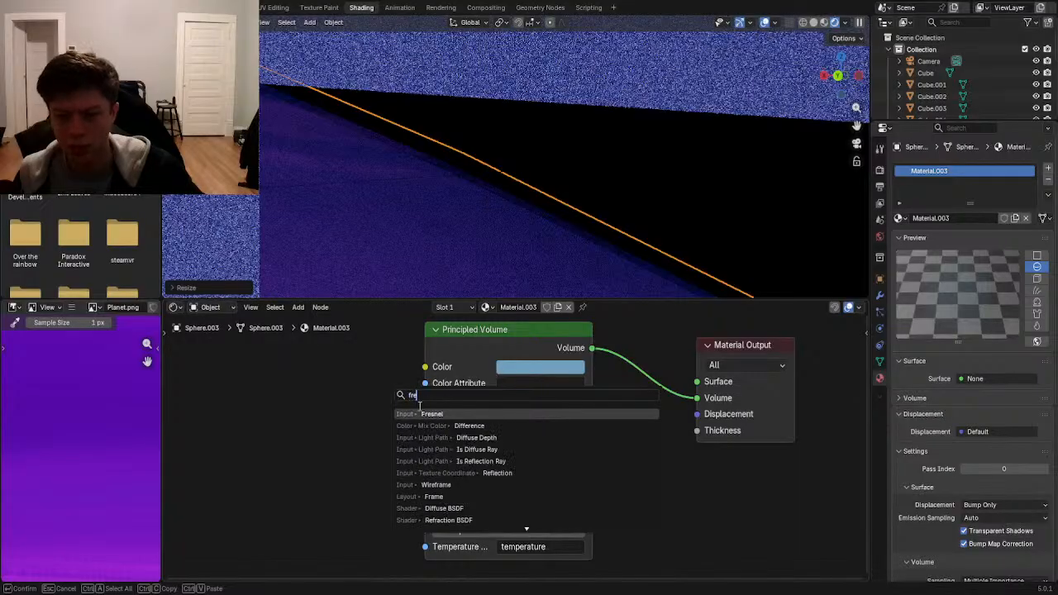
key(Return)
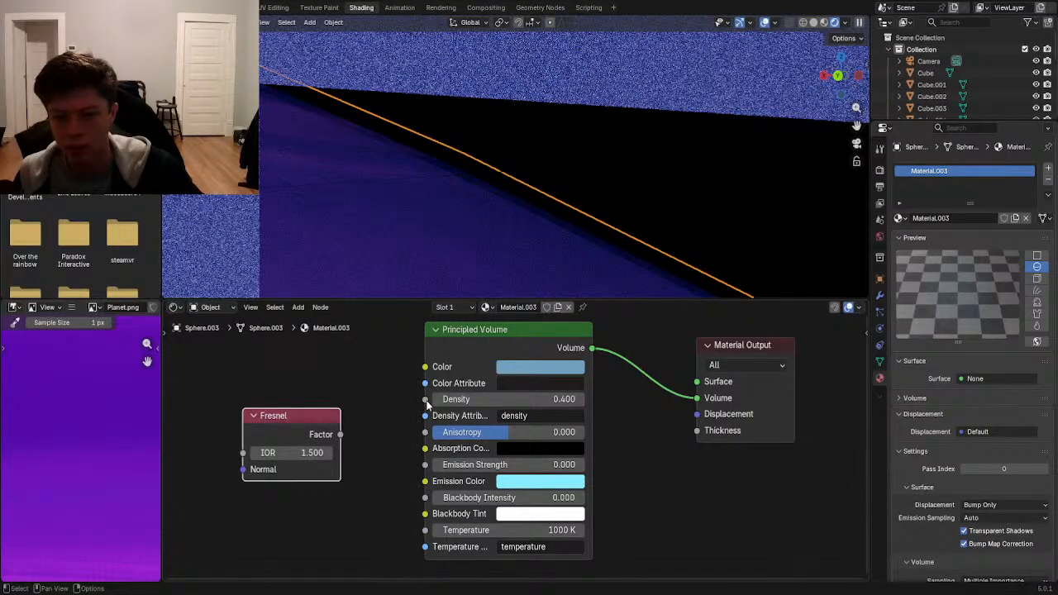
click(426, 404)
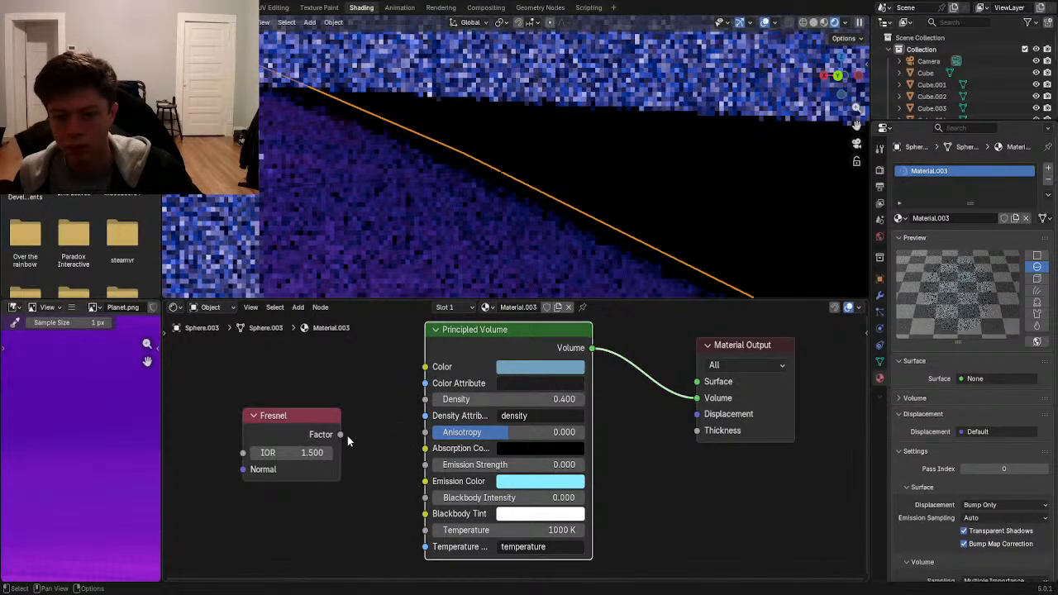
- Try feeding the Fresnel factor into the Principled Volume's Density, Color and Emission Strength inputs in turn
drag(425, 399, 340, 435)
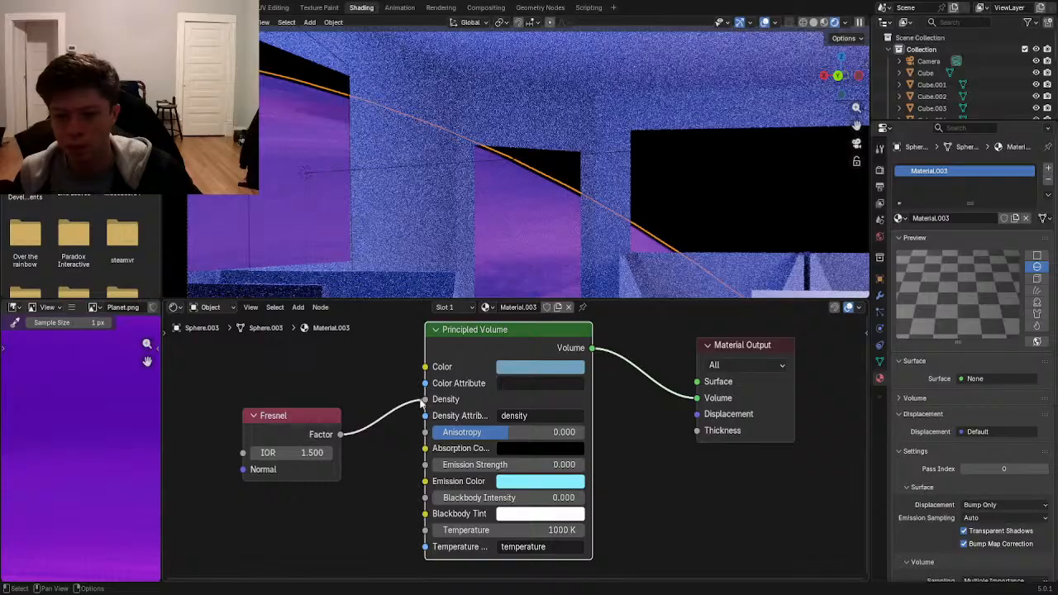
drag(422, 403, 422, 365)
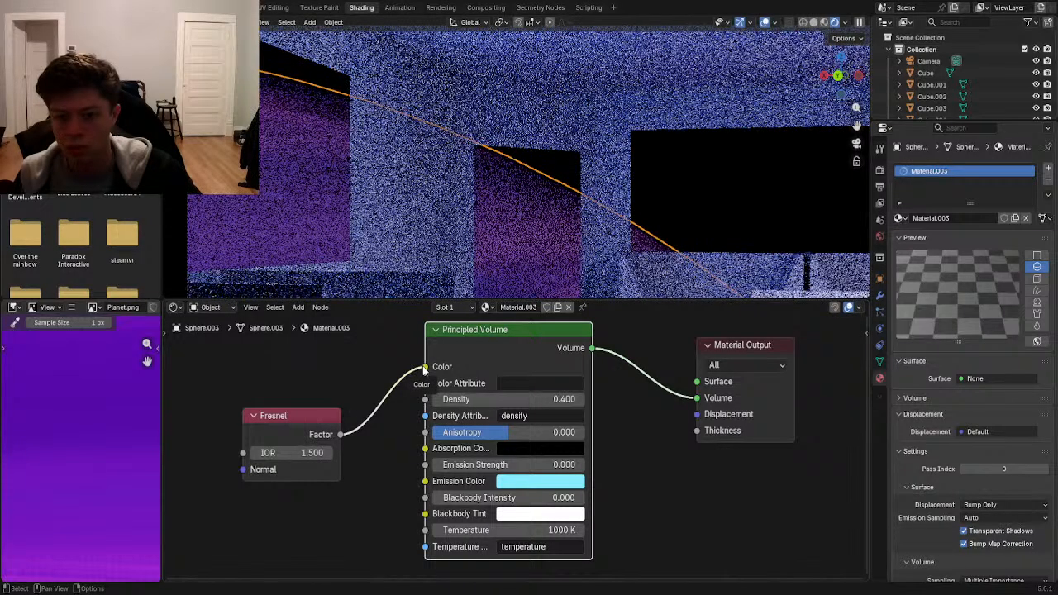
drag(422, 365, 421, 467)
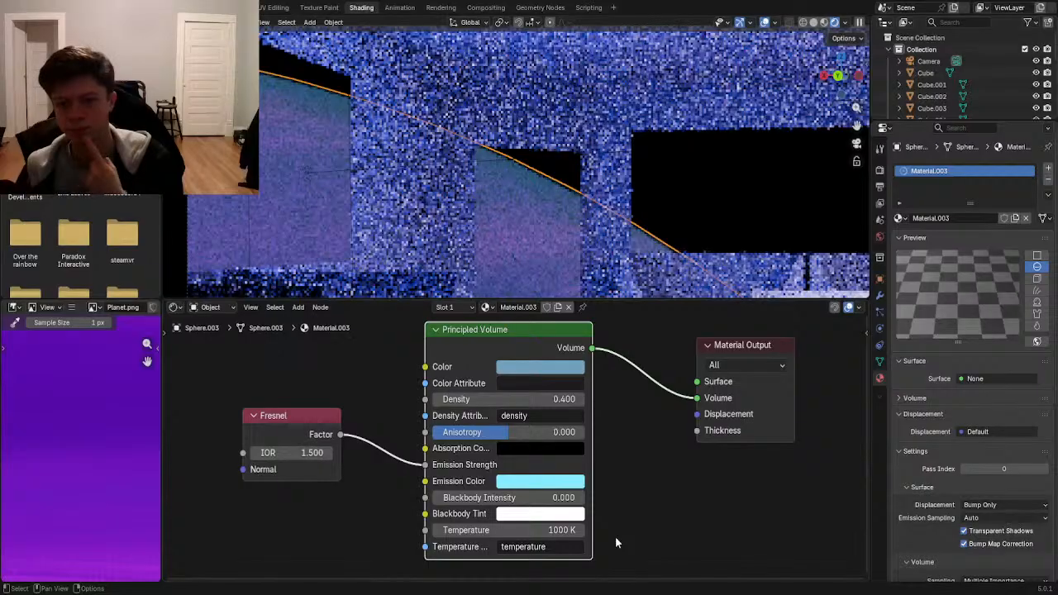
- Delete the Fresnel node and place a new Fresnel node in front of the Principled Volume
click(311, 419)
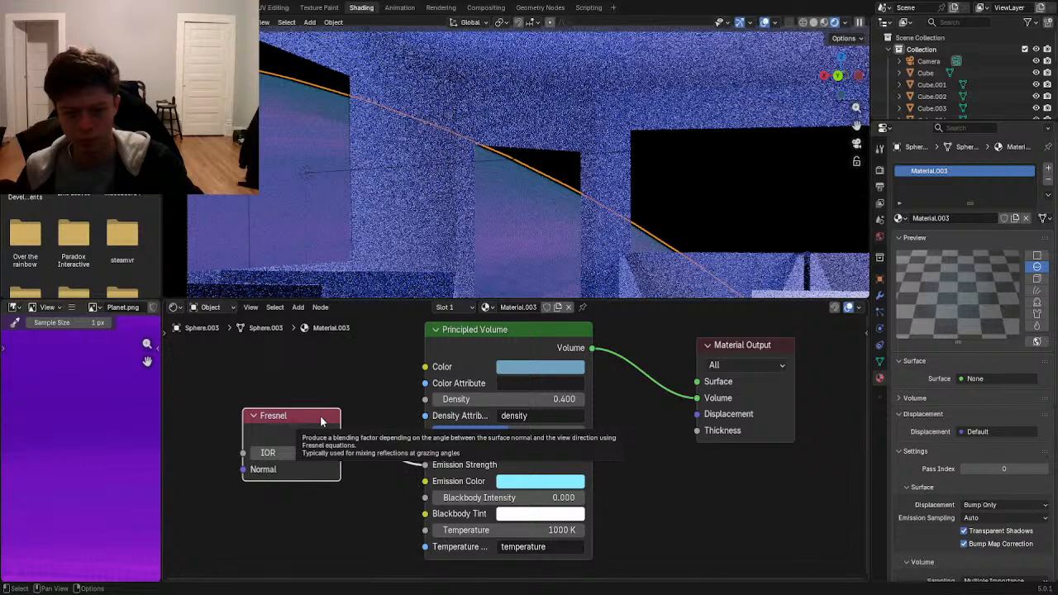
key(x)
right_click(321, 419)
key(shift+a)
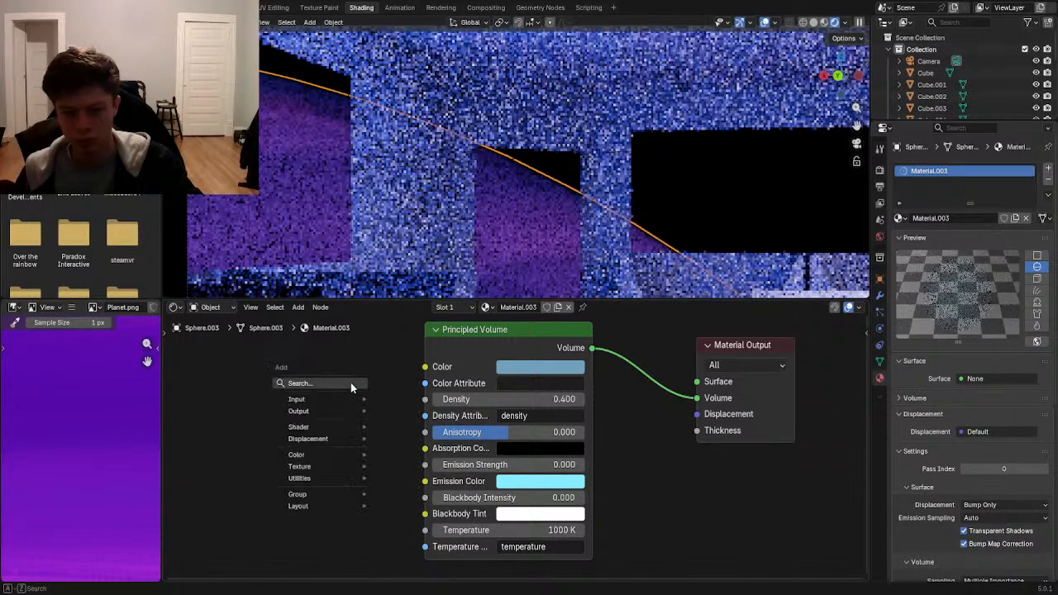
mouse_move(345, 398)
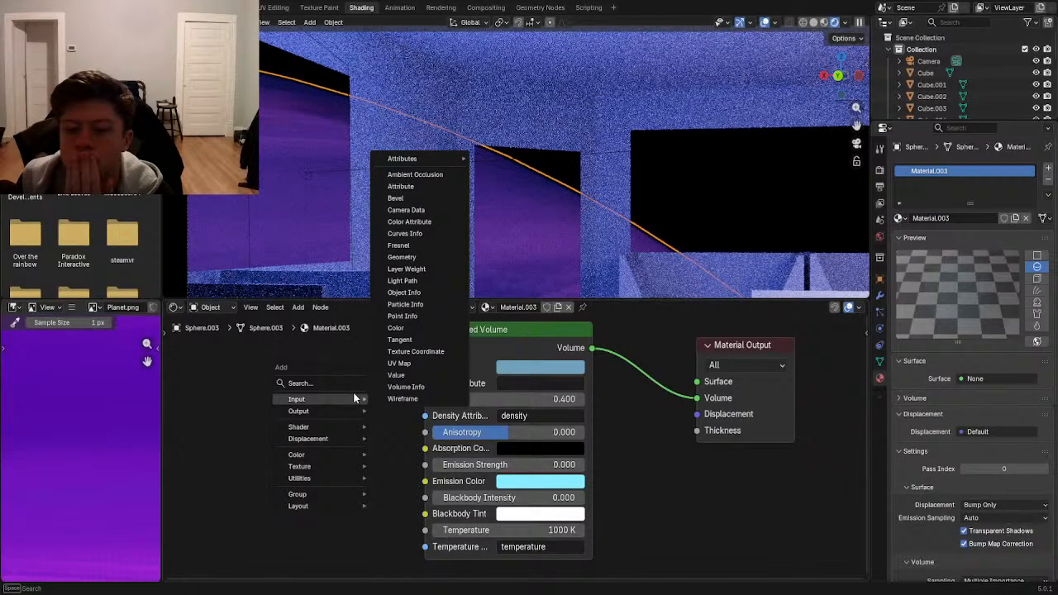
mouse_move(341, 441)
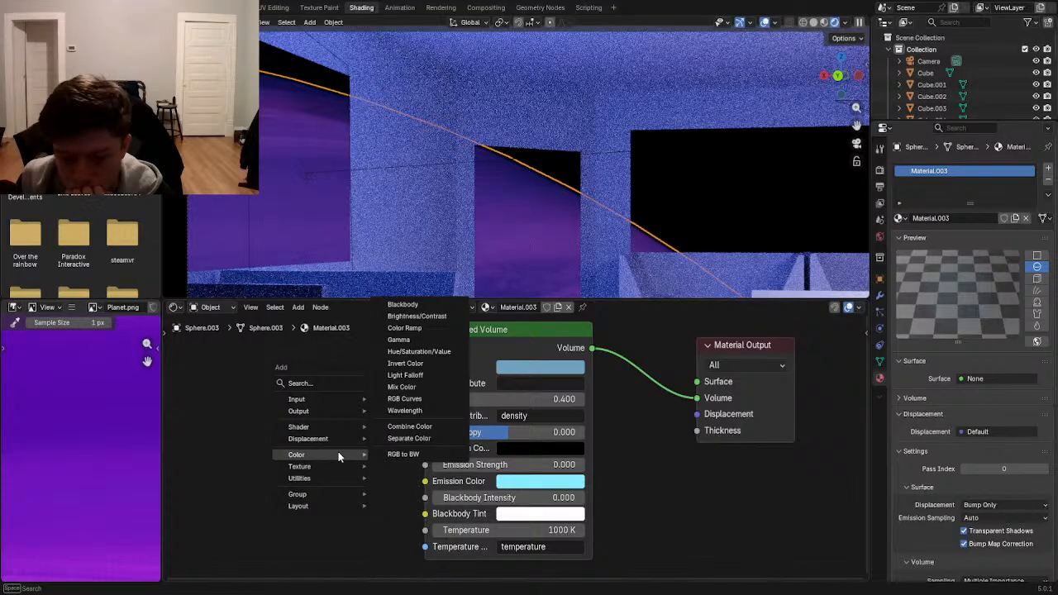
mouse_move(333, 483)
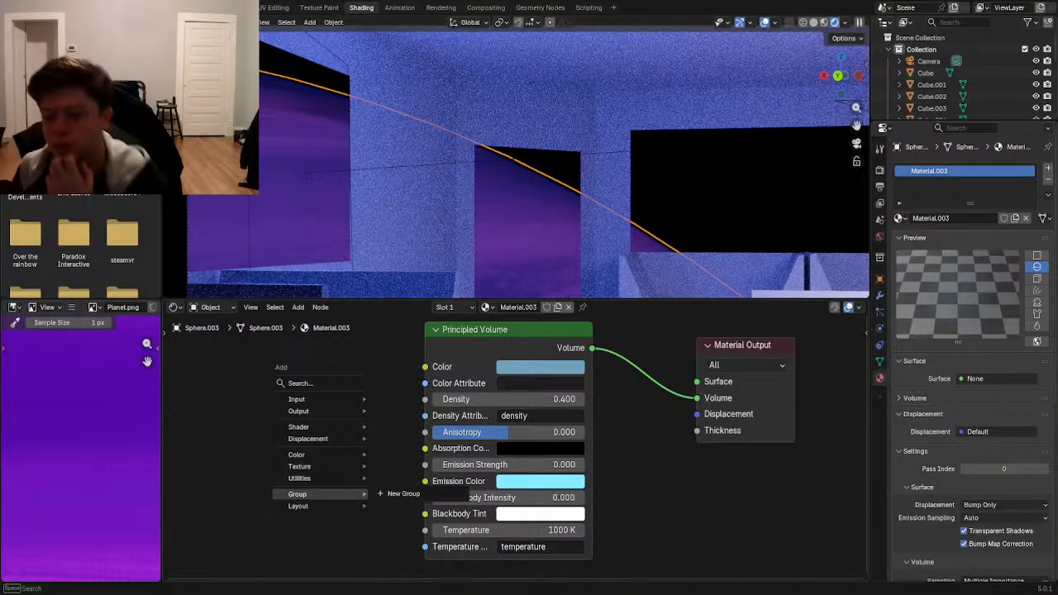
mouse_move(324, 412)
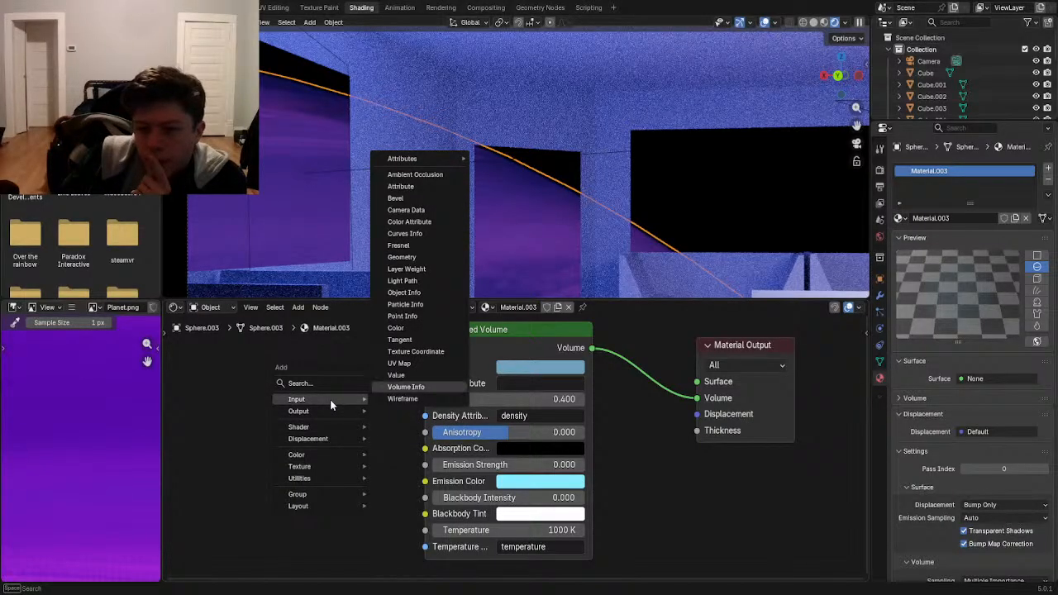
click(420, 246)
click(391, 421)
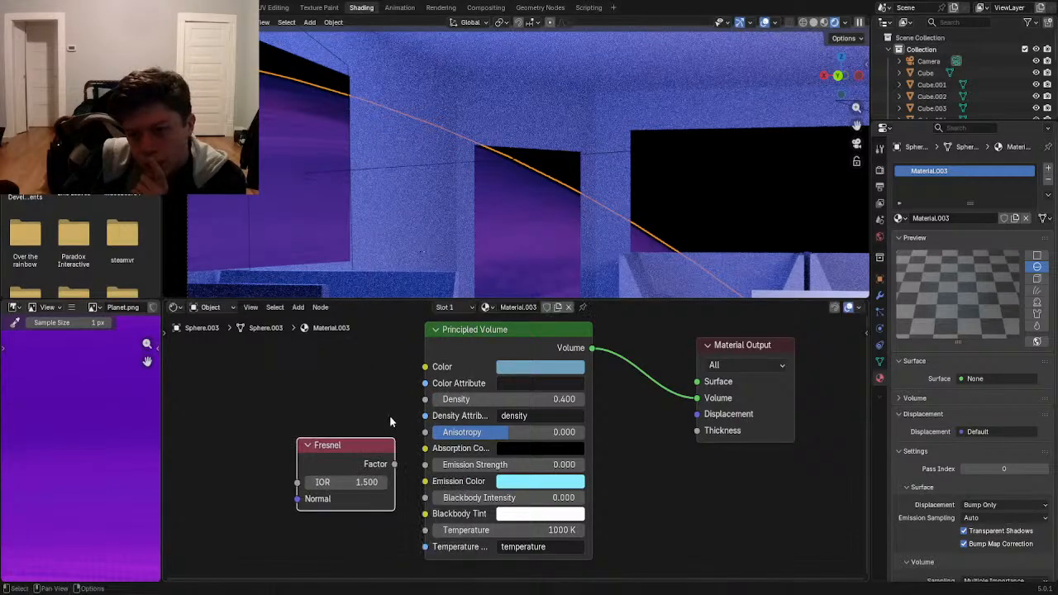
- Try the Fresnel factor as the volume's Density input with an IOR of 0.3 and inspect the planet's edge
drag(393, 487, 428, 400)
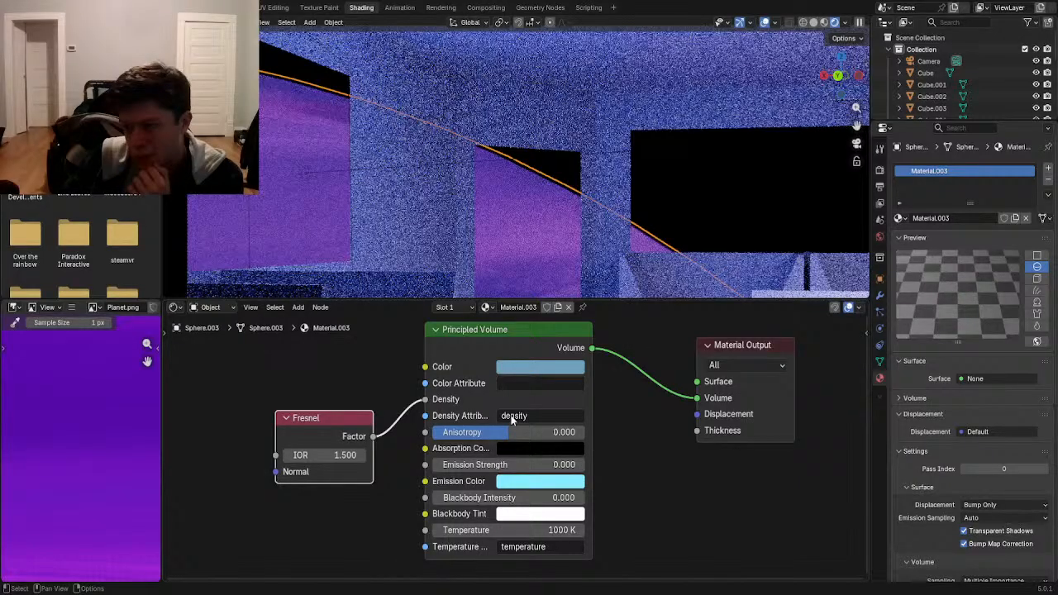
mouse_move(339, 455)
mouse_down()
mouse_move(309, 454)
mouse_move(332, 455)
mouse_up()
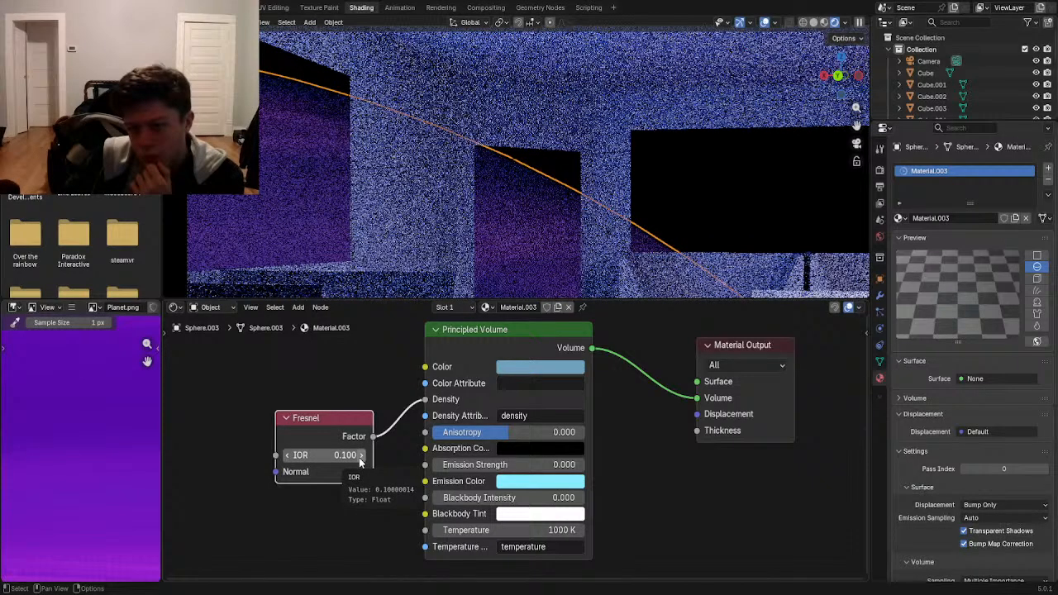
click(361, 456)
click(361, 455)
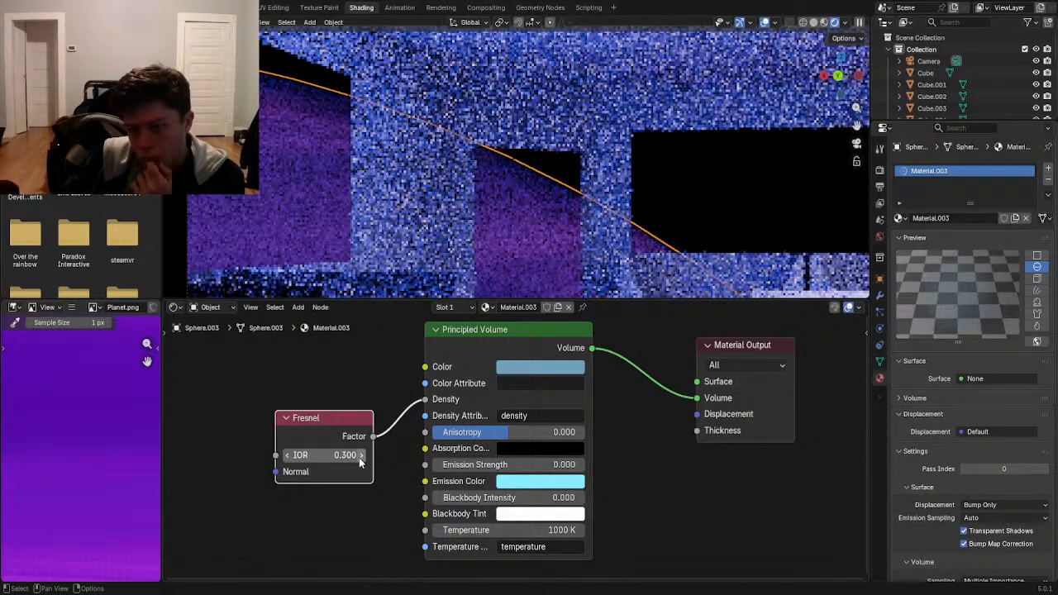
click(665, 182)
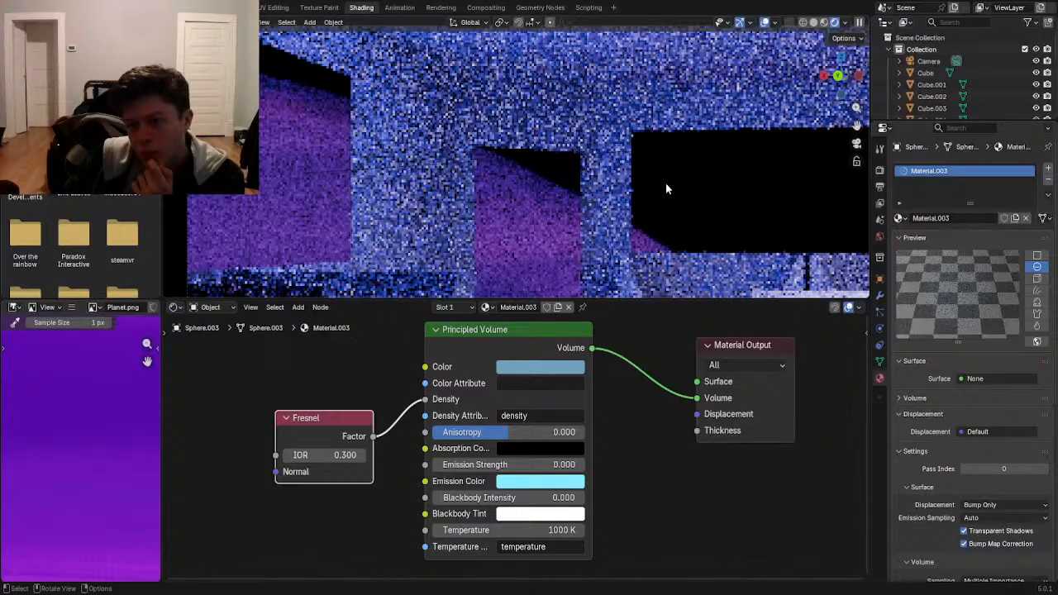
scroll(604, 188, up, 3)
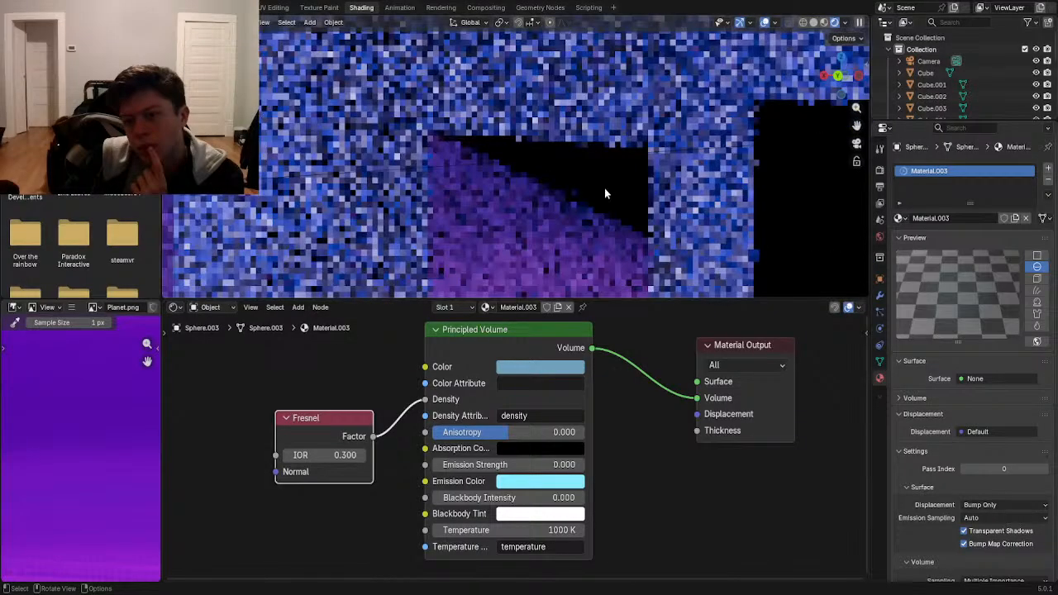
scroll(606, 193, down, 2)
scroll(607, 195, down, 3)
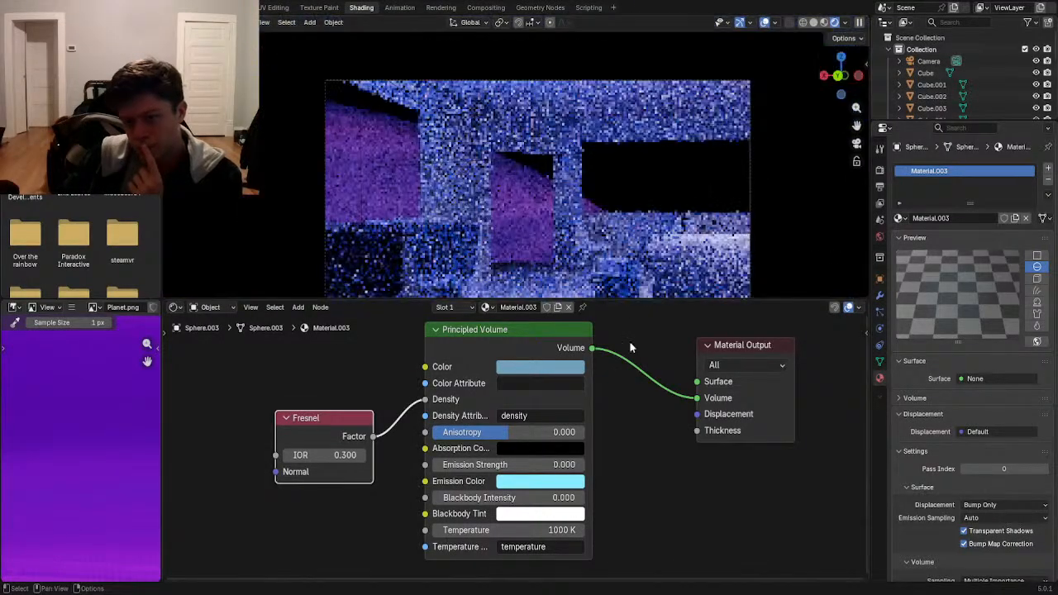
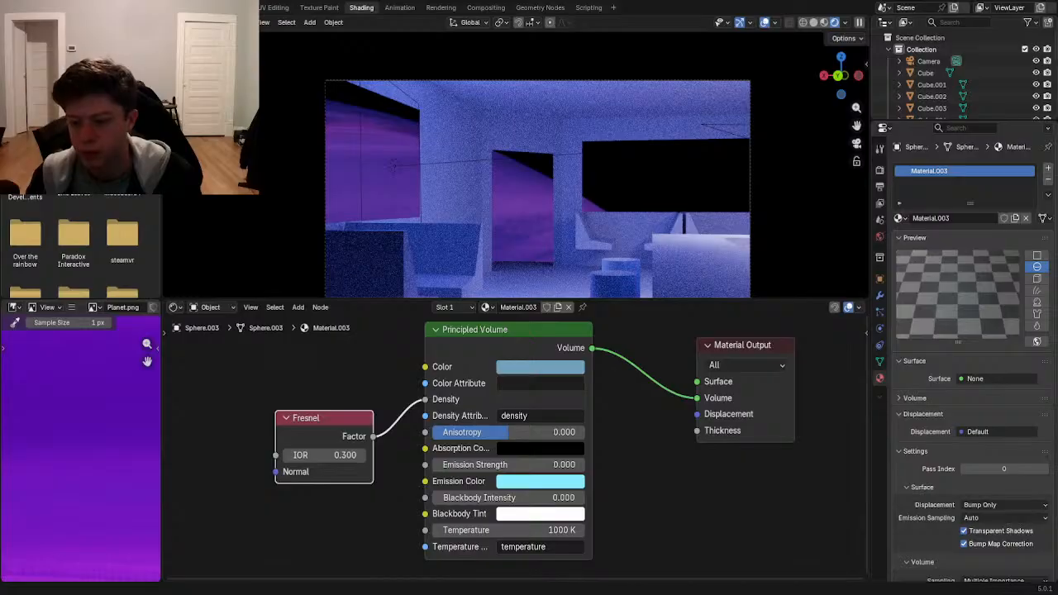
- Delete the Principled Volume and Fresnel nodes from the atmosphere material
click(482, 335)
key(ctrl+z)
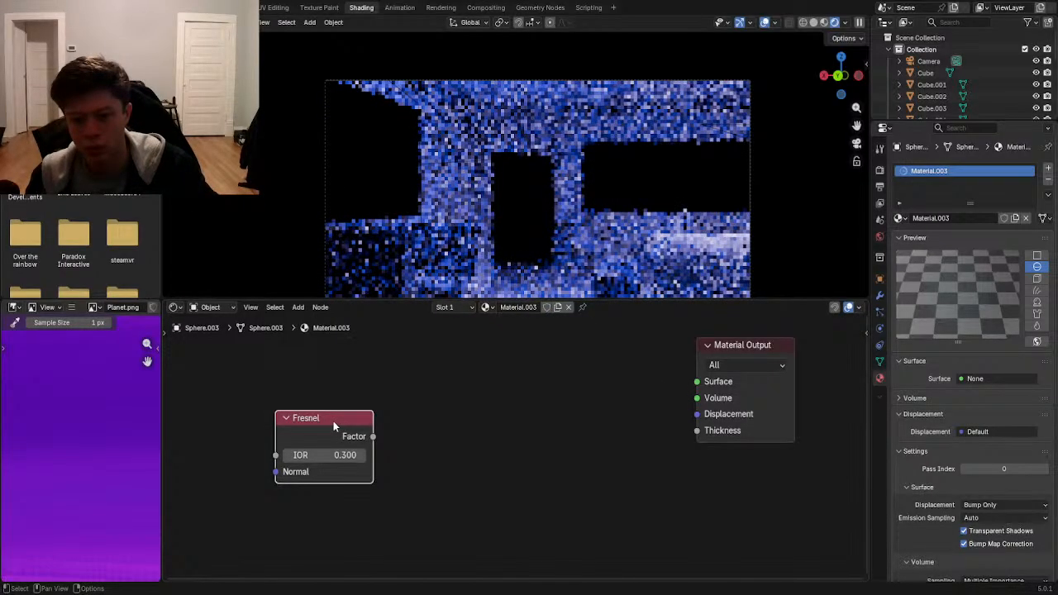
key(x)
- Add a Volume Scatter node and connect its Volume output to the Material Output's Volume input
key(shift+a)
text(vol)
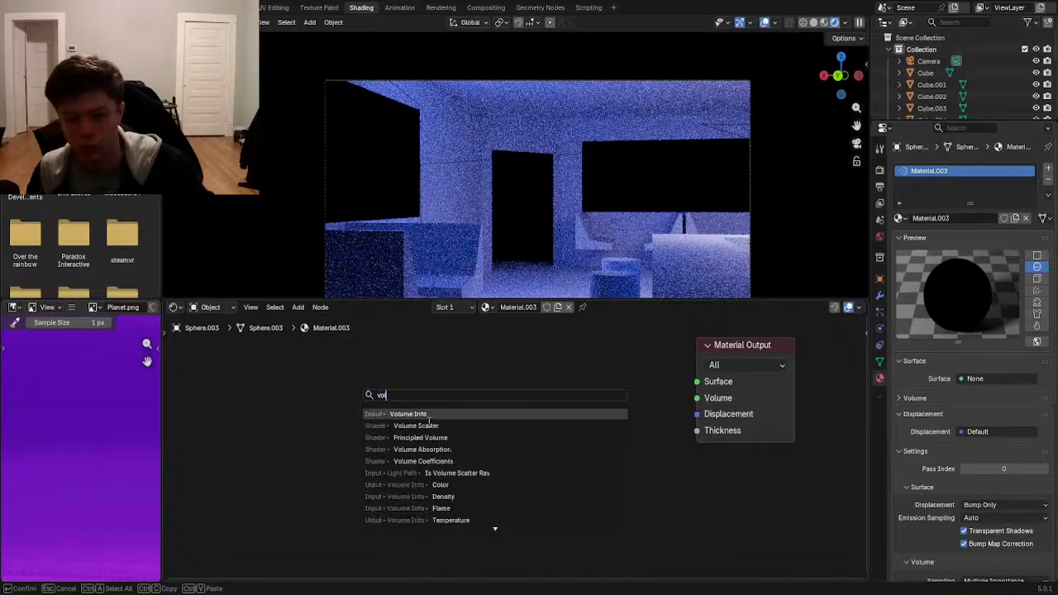
click(429, 425)
click(516, 389)
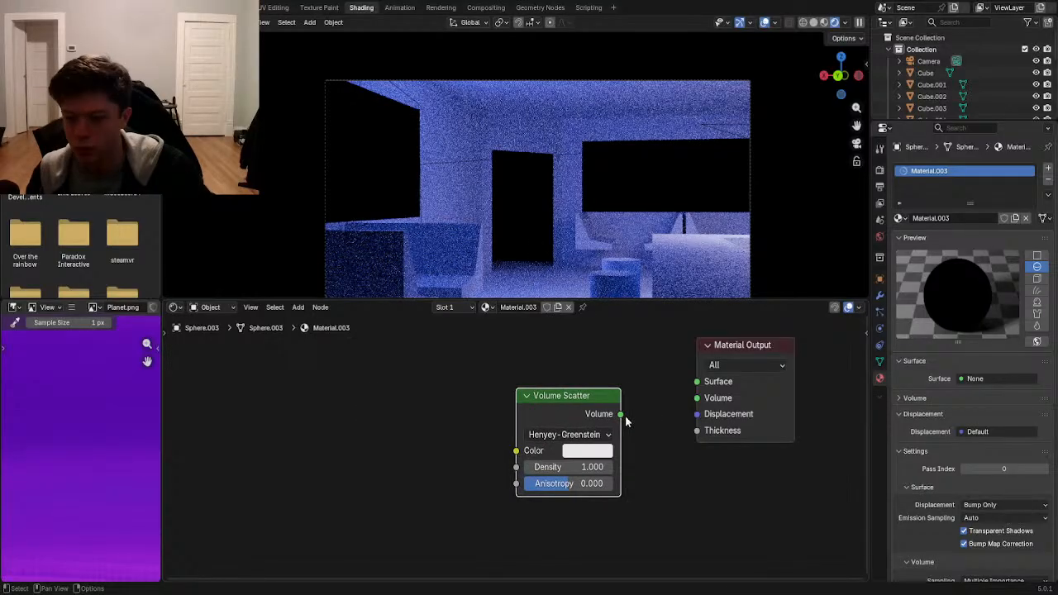
drag(621, 413, 696, 397)
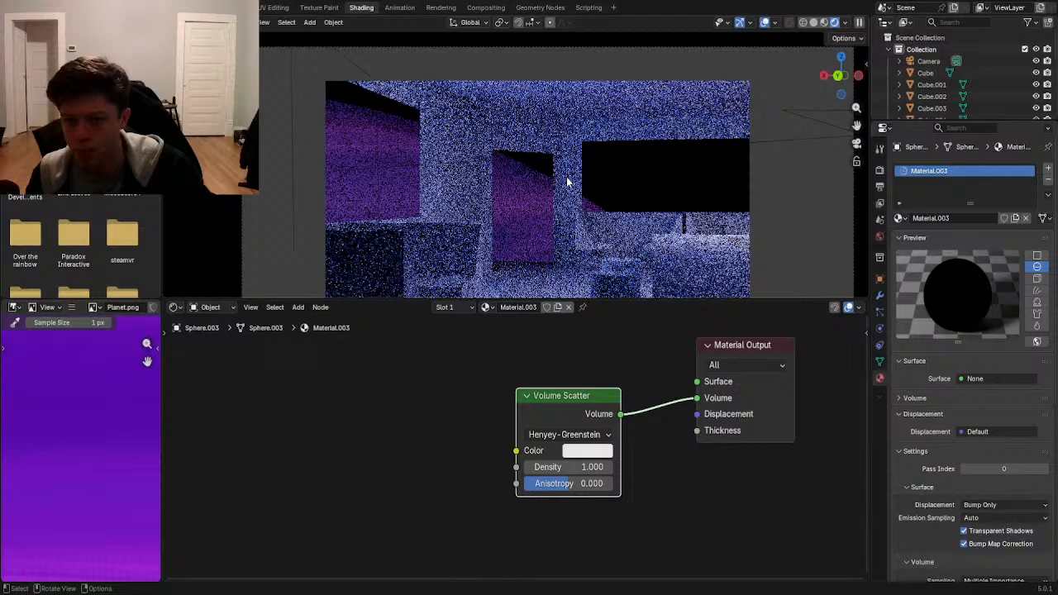
- Set the Volume Scatter color to a pale light blue
scroll(566, 182, up, 2)
click(588, 453)
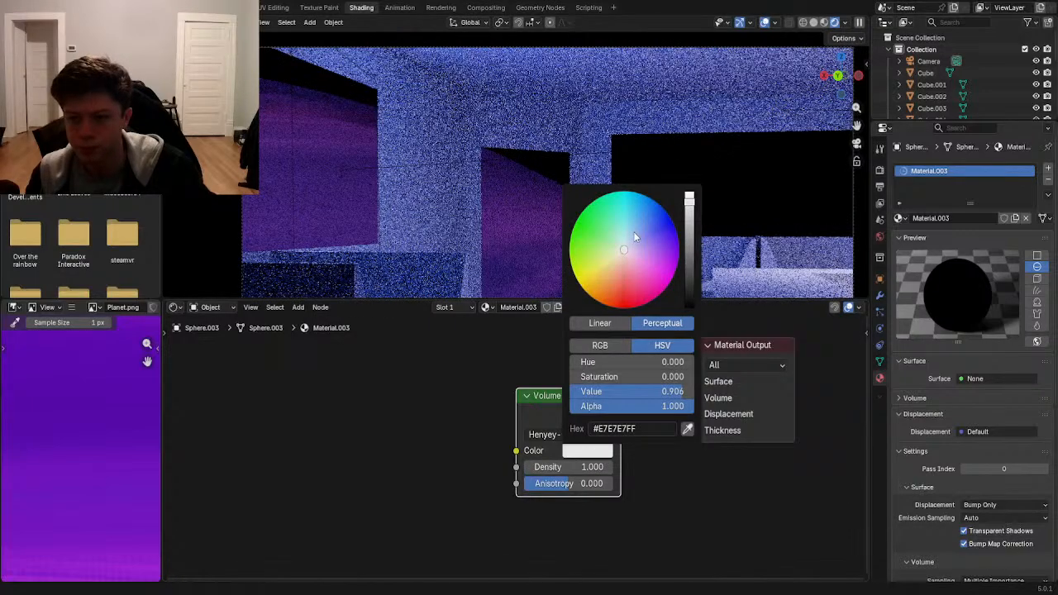
click(627, 239)
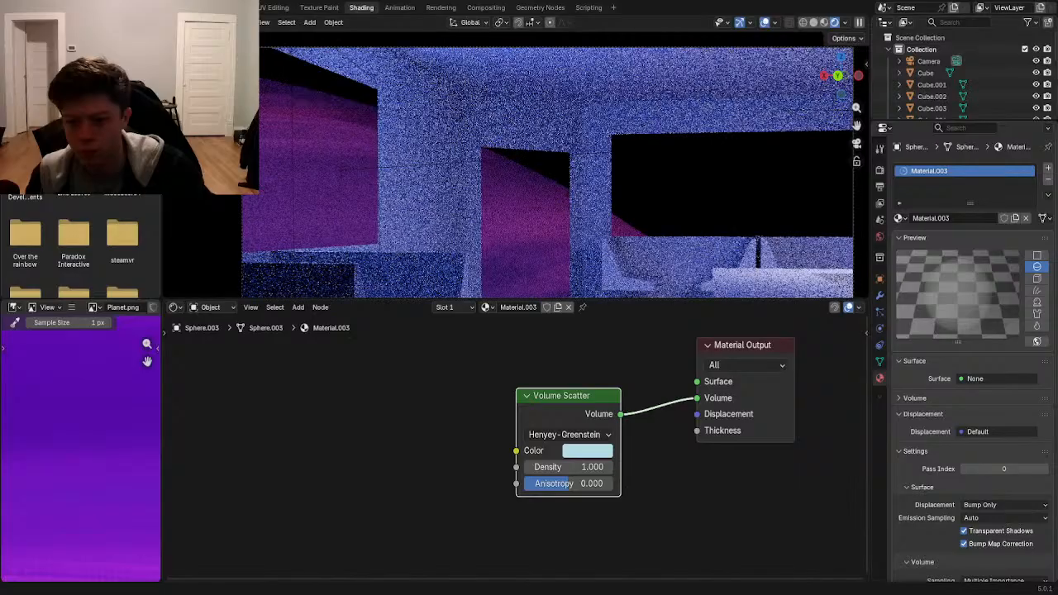
scroll(635, 503, up, 1)
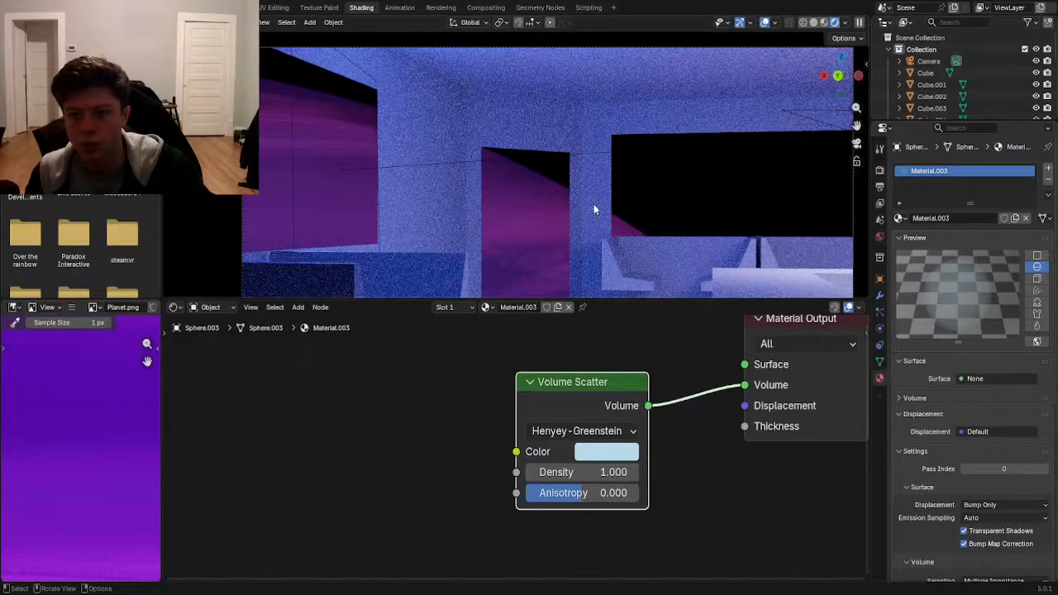
- Scale the atmosphere sphere down slightly so its outline sits closer to the planet's edge
click(610, 192)
scroll(661, 194, up, 3)
scroll(694, 198, up, 2)
key(s)
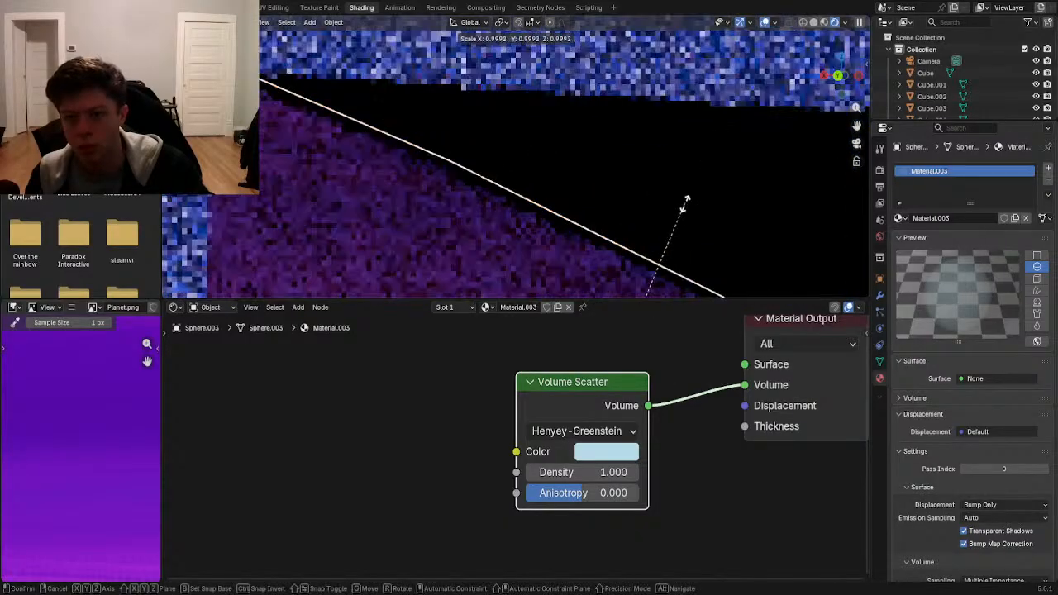
click(683, 210)
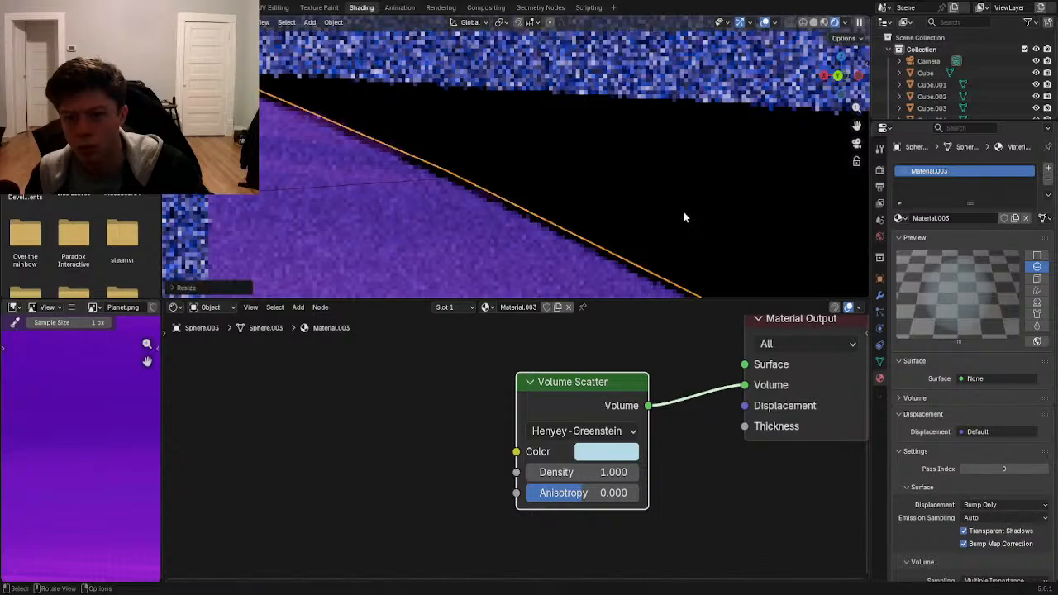
- Scale the two cloud spheres down slightly, the first by about 0.999, so they hug the planet's edge
click(518, 215)
key(s)
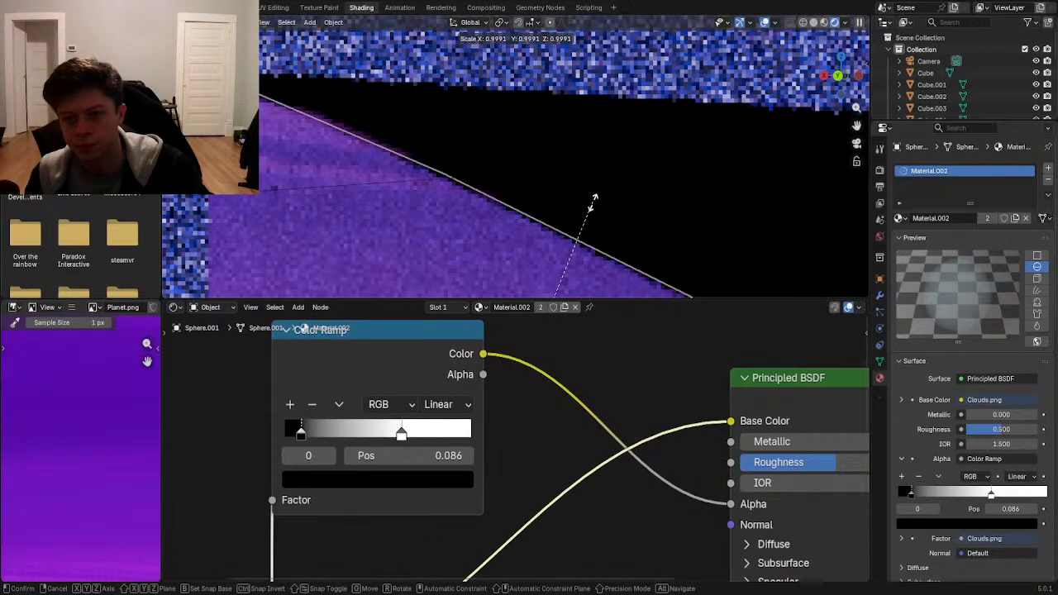
click(591, 210)
key(shift+d)
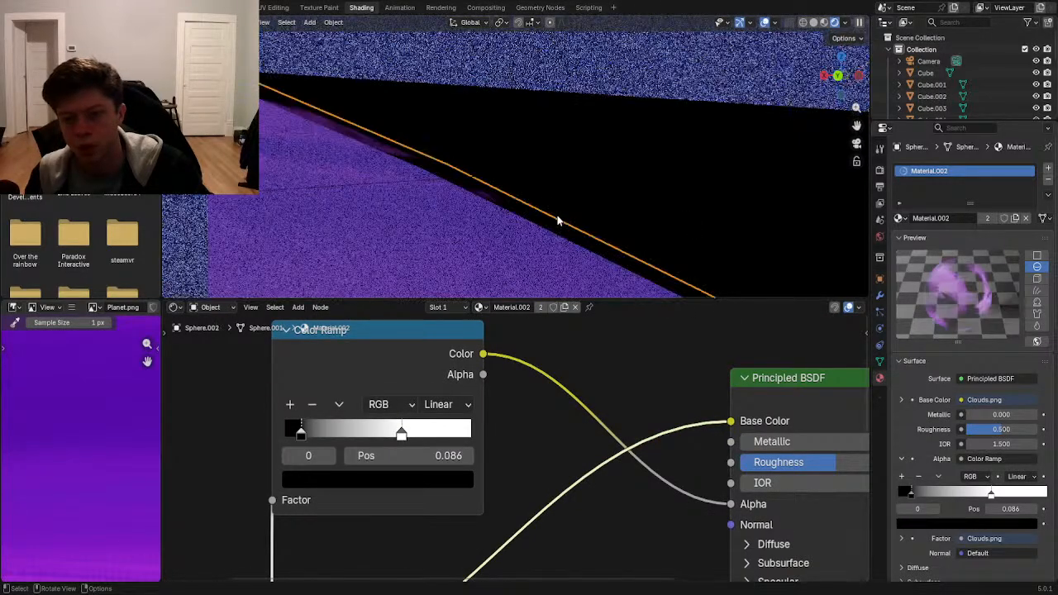
key(s)
click(611, 236)
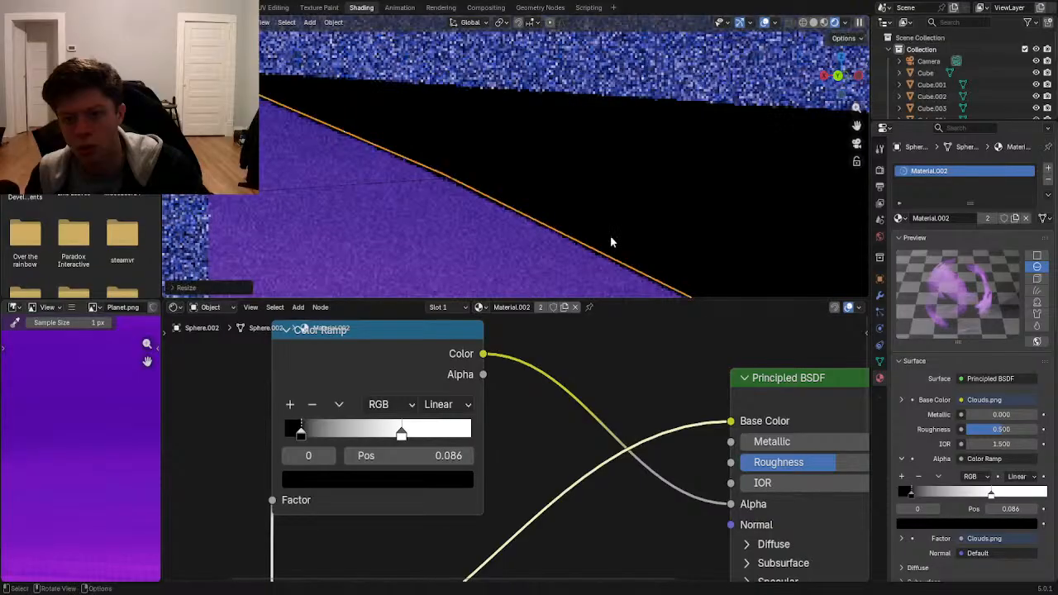
- Reselect the atmosphere sphere through the middle window and scale it up slightly to enclose the cloud layers
scroll(623, 217, down, 5)
scroll(630, 256, down, 2)
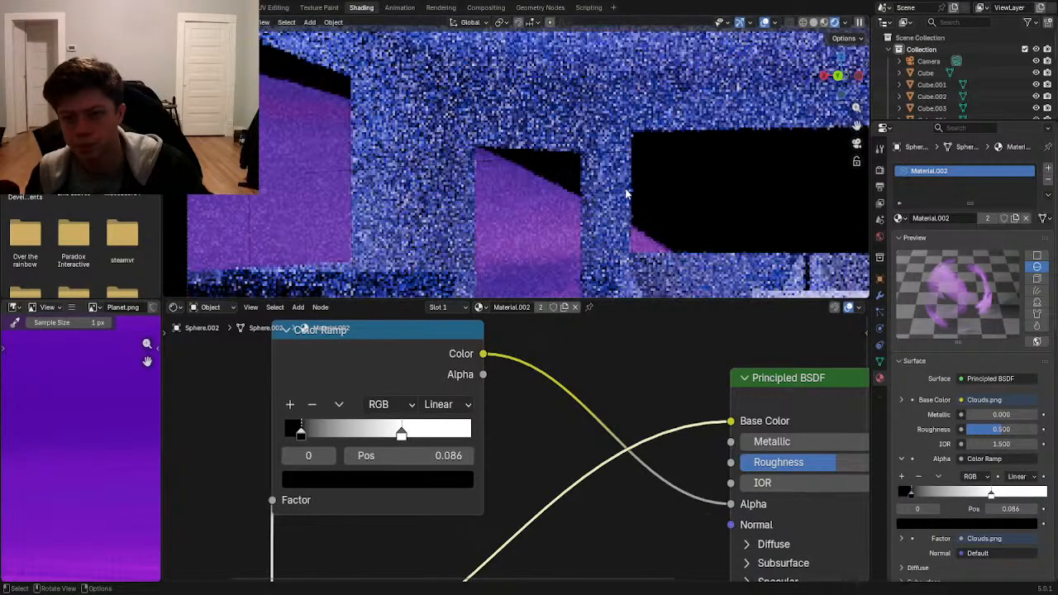
click(521, 168)
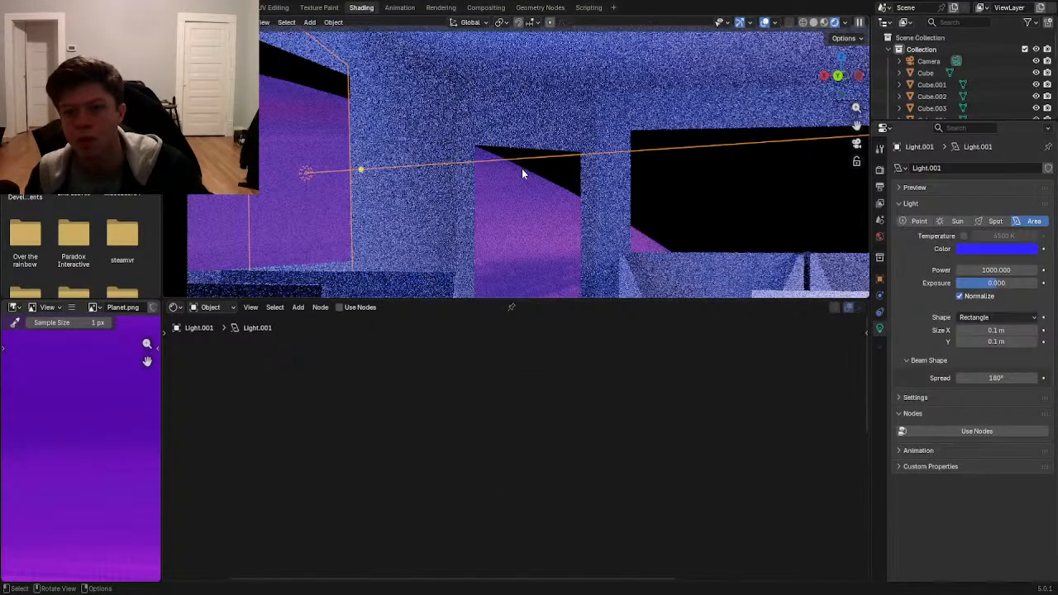
click(523, 169)
key(s)
click(547, 167)
click(693, 193)
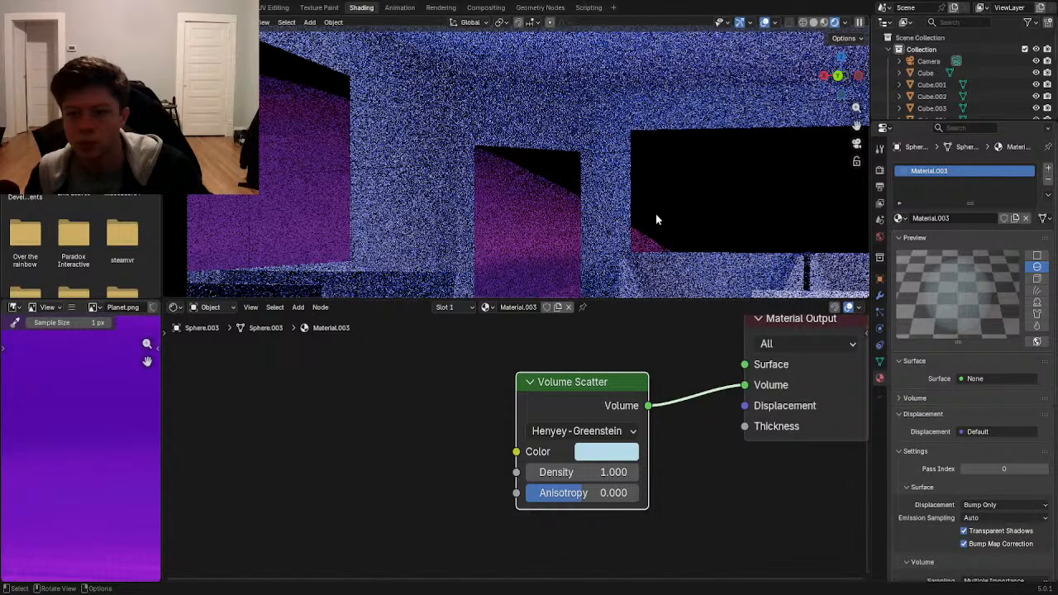
- Try the Fournier-Forand phase on the Volume Scatter node, and set the phase to Draine
click(593, 431)
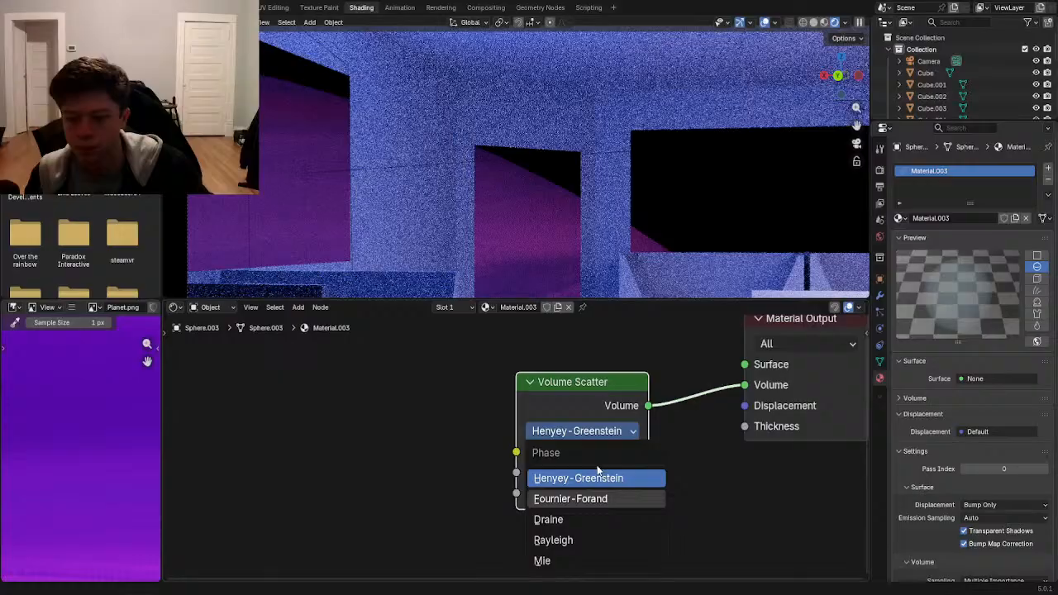
click(596, 499)
click(580, 433)
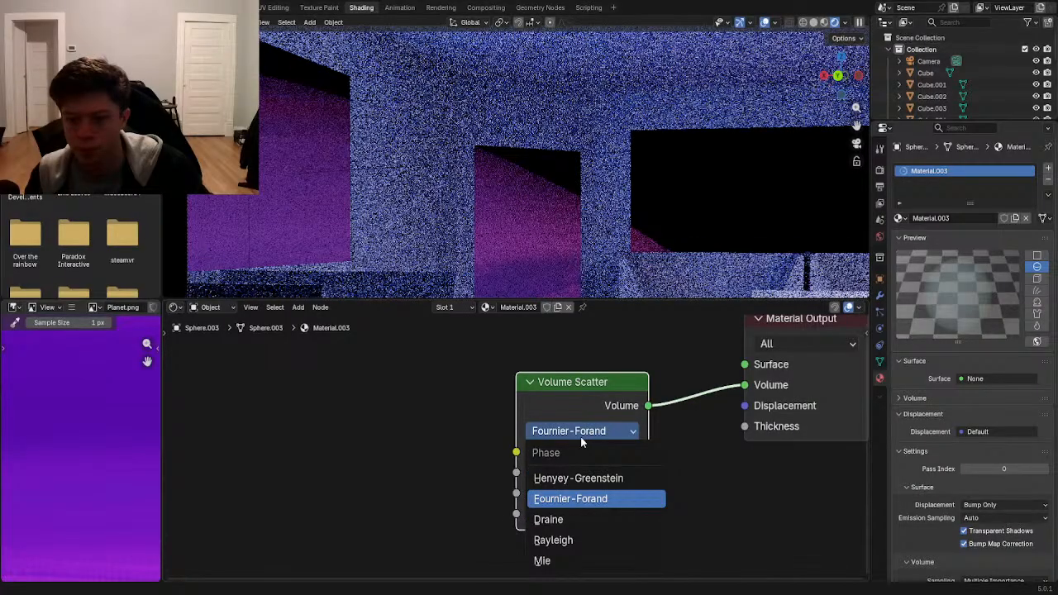
click(589, 519)
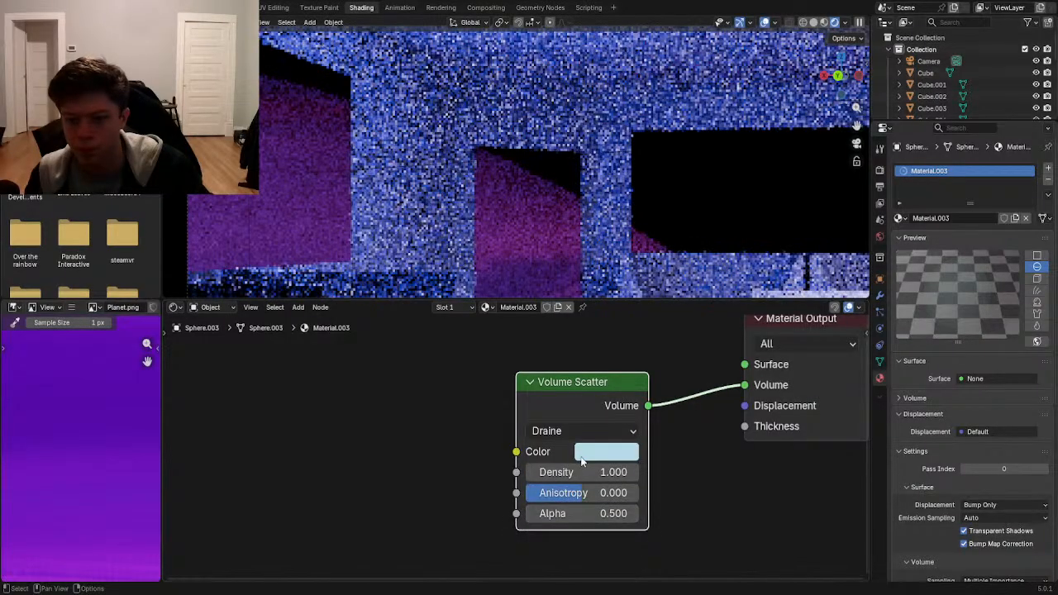
- Set the Volume Scatter phase to Henyey-Greenstein, try a red scatter color, and settle on pale blue #B5CFE7
click(578, 437)
click(584, 479)
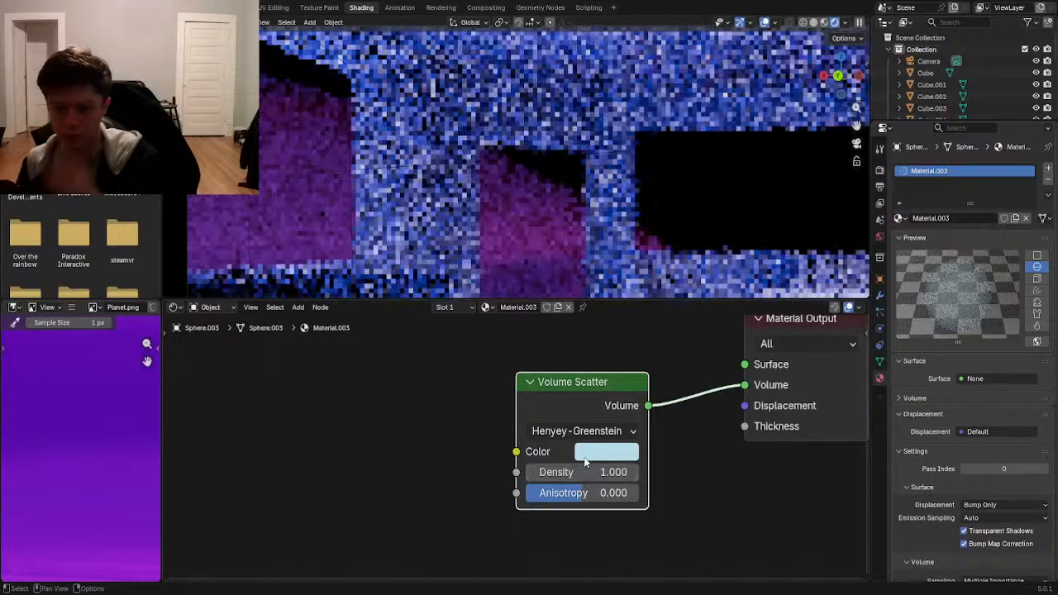
click(588, 454)
drag(659, 185, 651, 237)
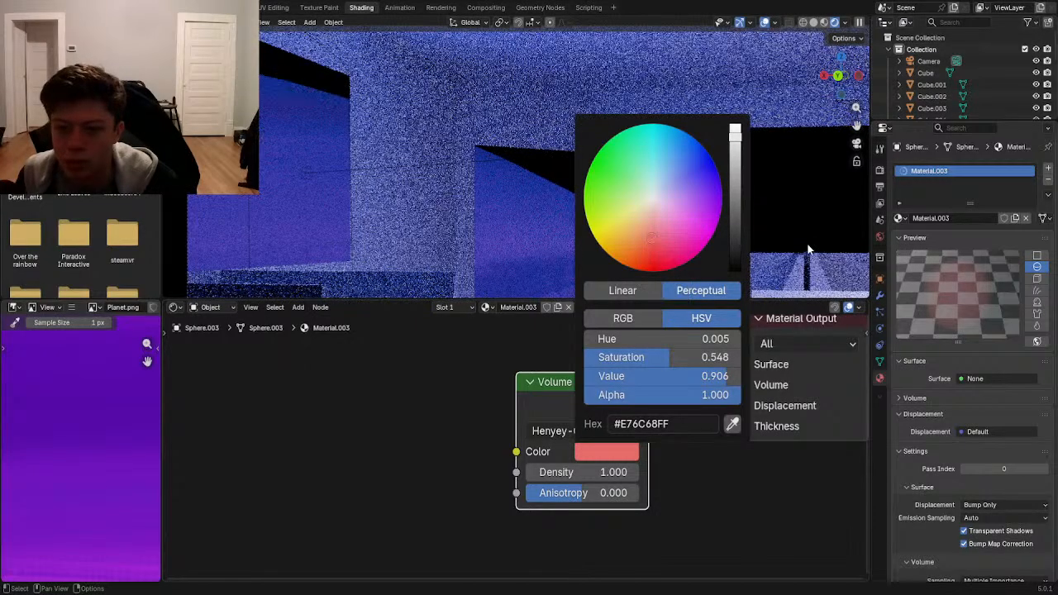
click(660, 184)
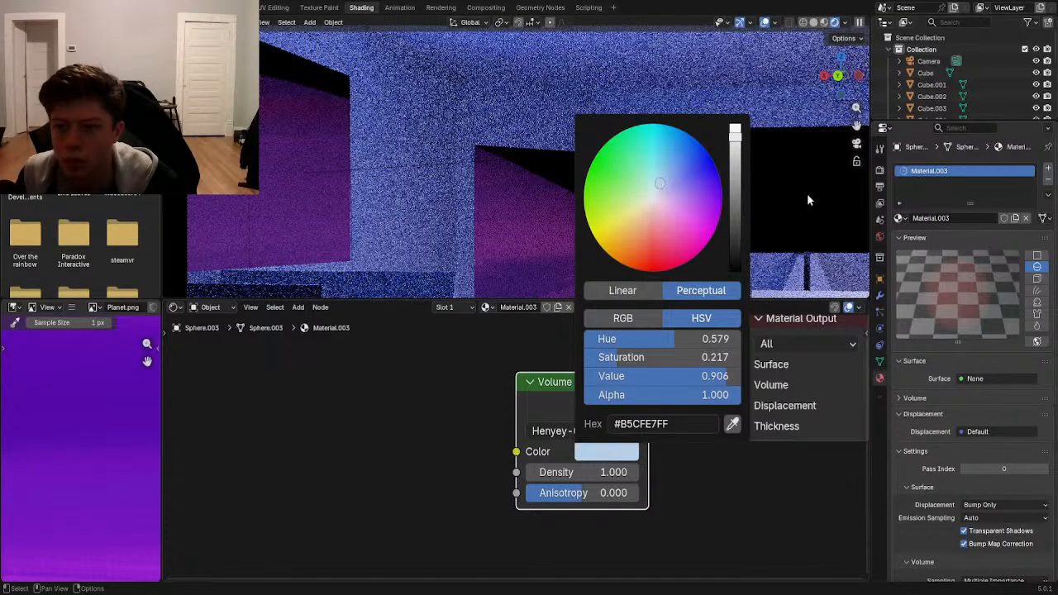
- Check the cloud material's emission strength from the camera view, and set the planet material's emission strength to 1.5
key(KP_0)
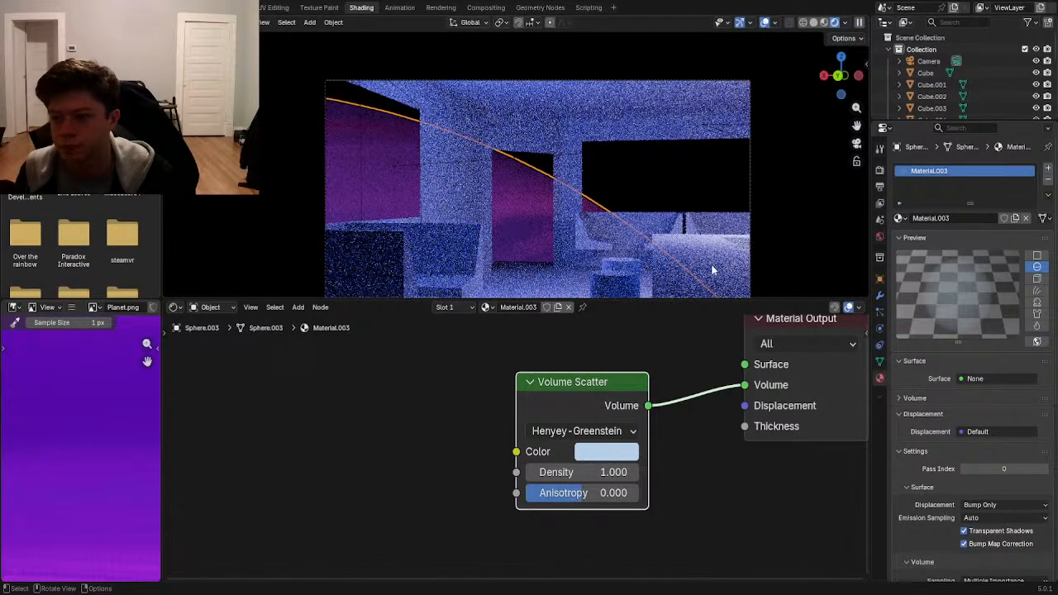
click(506, 224)
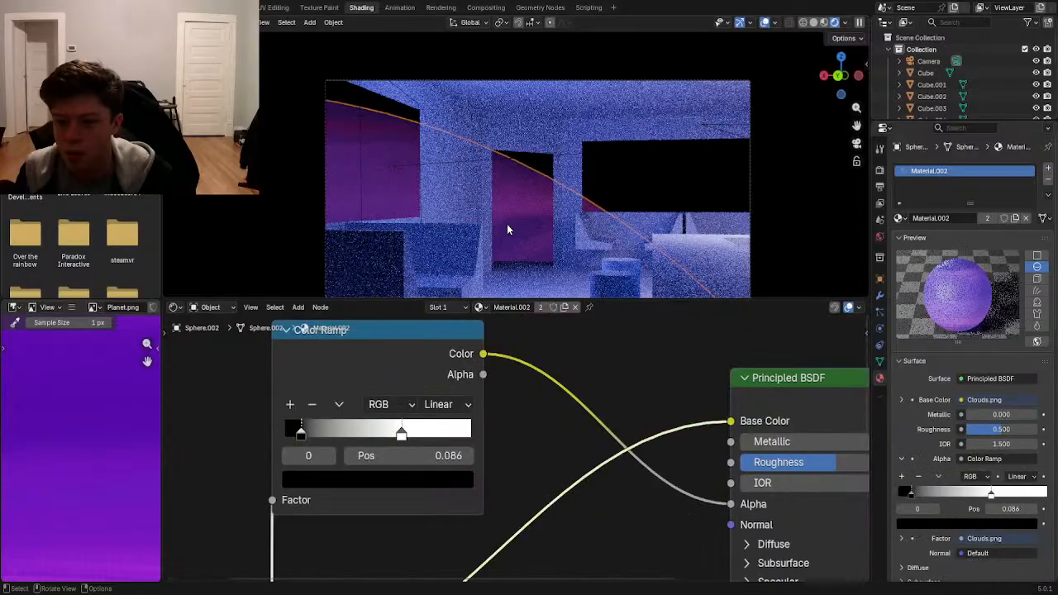
scroll(637, 405, down, 8)
middle_drag(724, 537, 674, 435)
scroll(674, 438, up, 2)
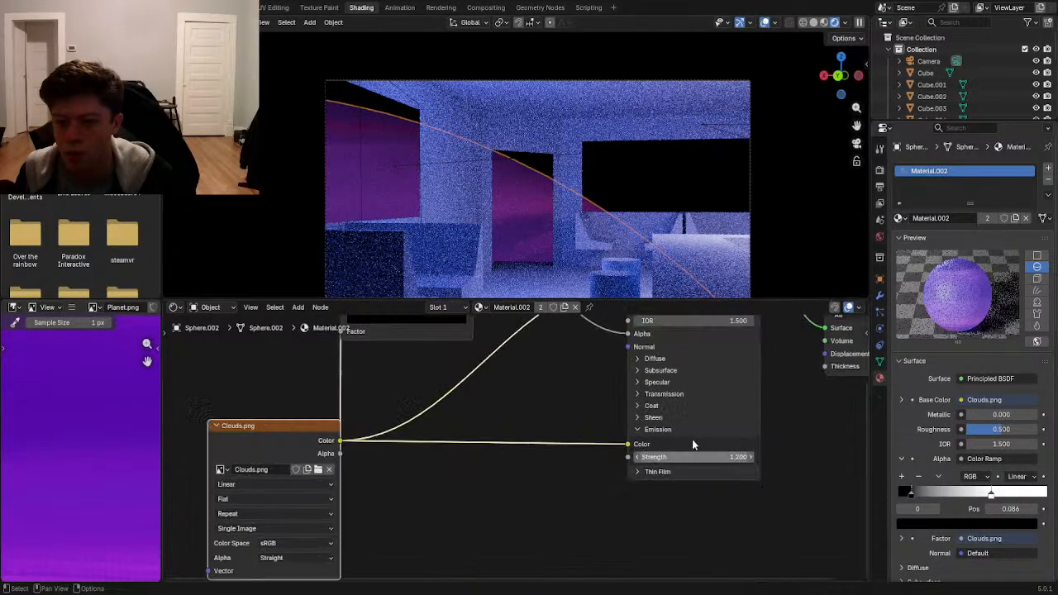
click(513, 208)
click(521, 228)
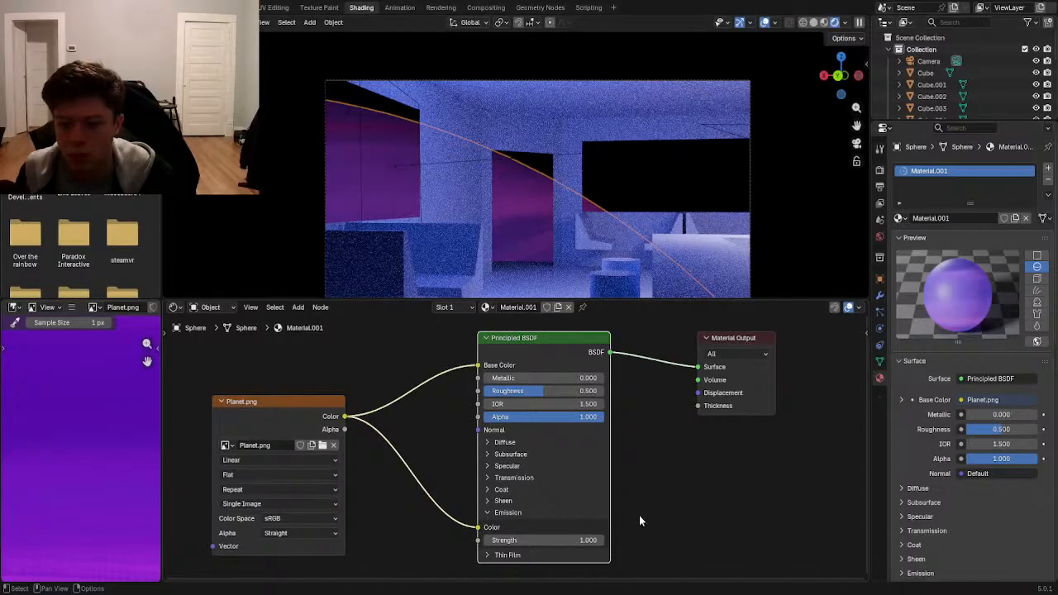
scroll(639, 515, up, 2)
click(664, 504)
click(663, 504)
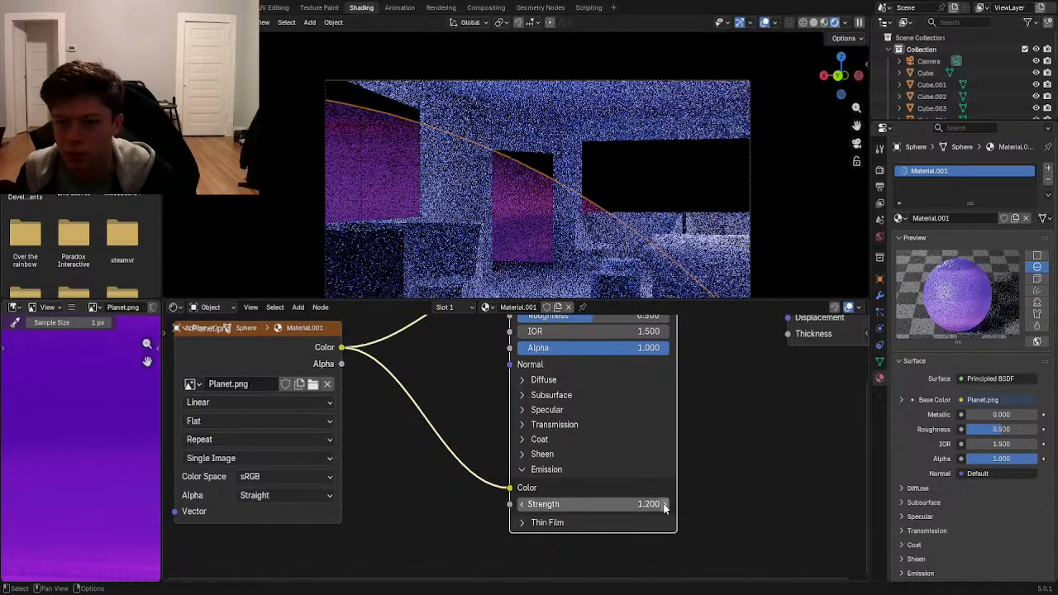
click(664, 504)
click(663, 504)
click(663, 504)
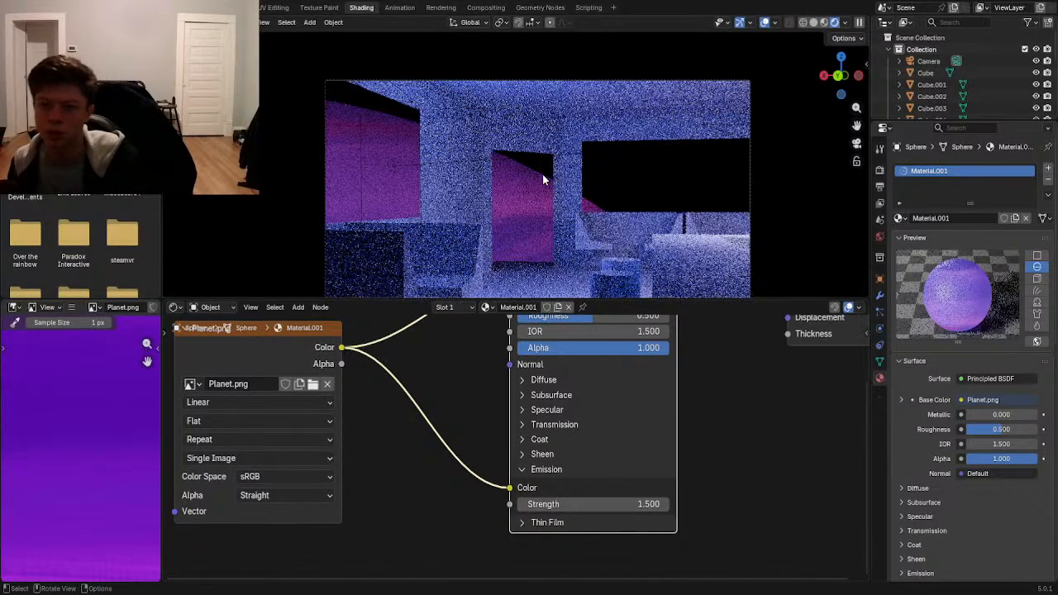
- Reselect the atmosphere sphere and lower its Volume Scatter density to 0.2
click(543, 173)
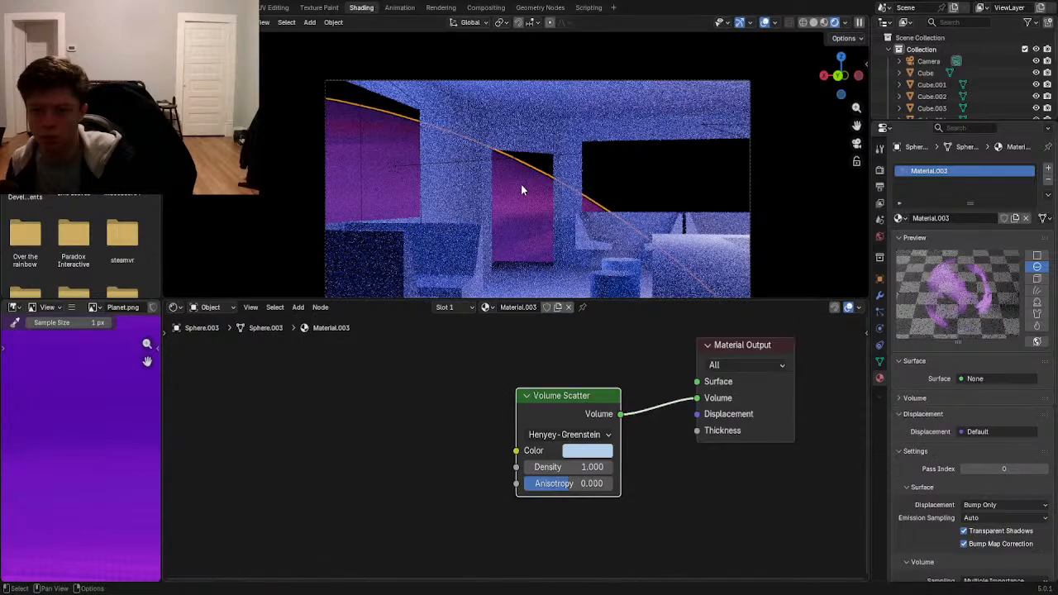
drag(529, 468, 504, 468)
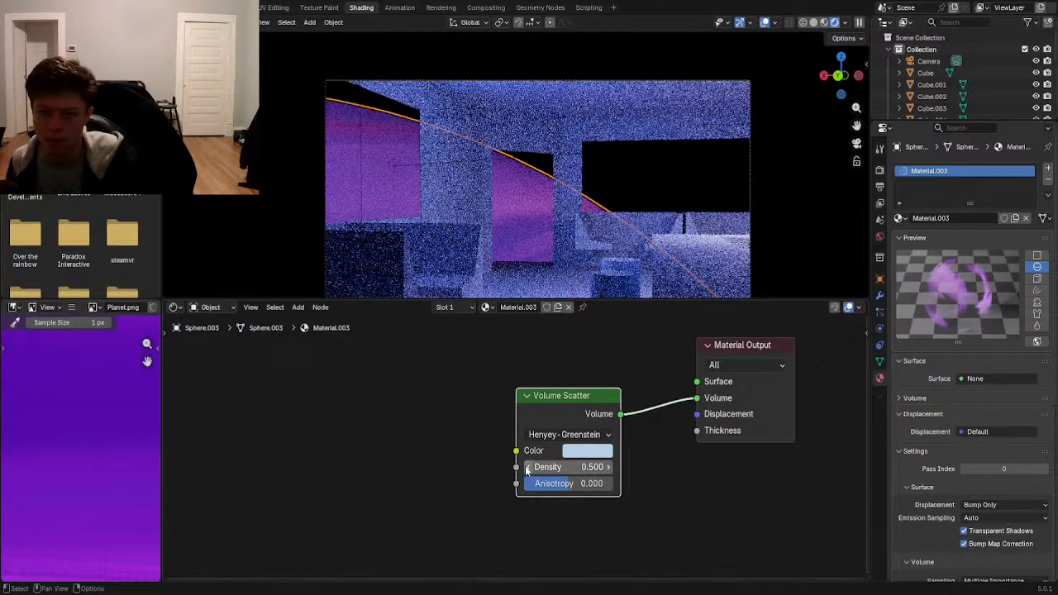
click(527, 470)
click(526, 470)
click(527, 470)
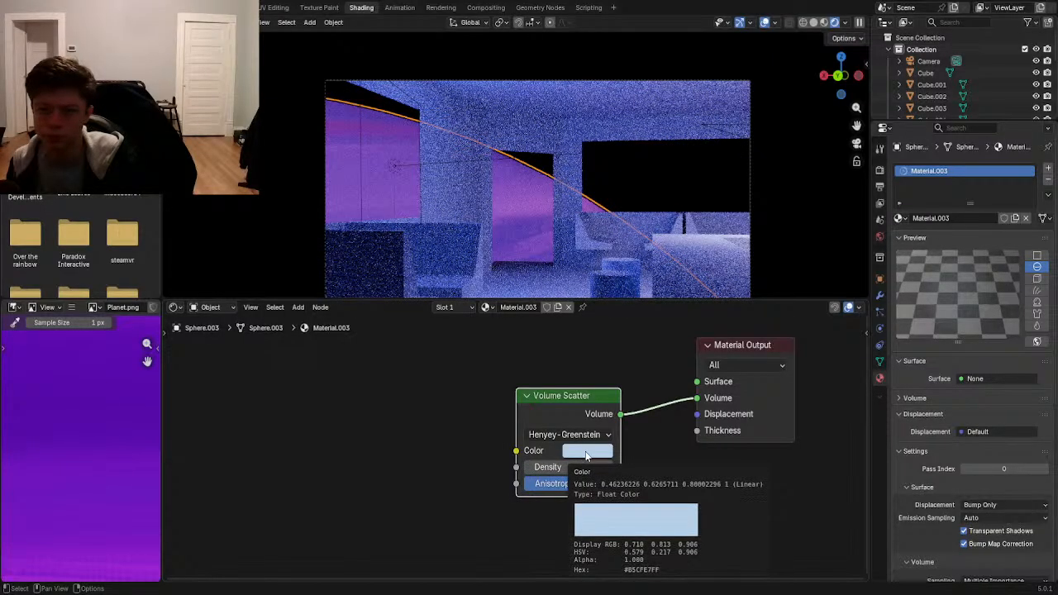
- Select a cloud sphere and lower its material's emission strength to 0.7
click(532, 213)
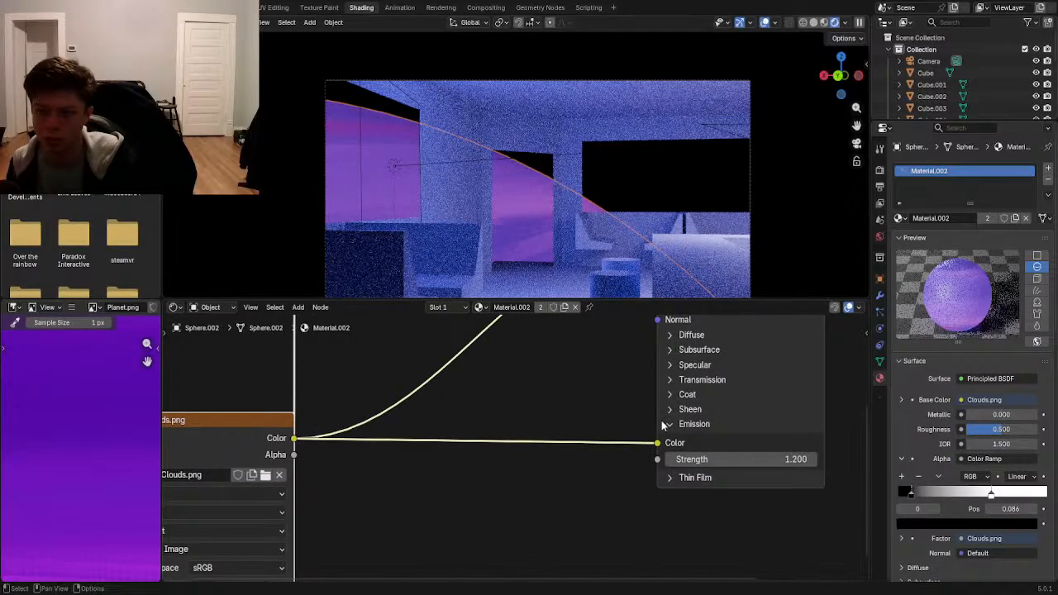
click(671, 460)
click(671, 460)
click(671, 460)
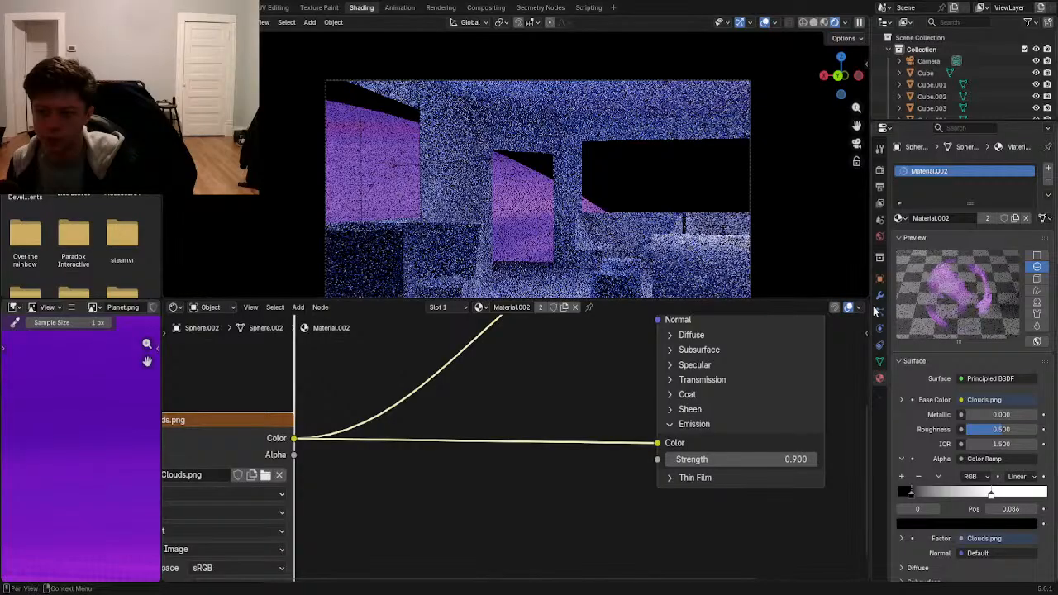
click(671, 460)
click(671, 460)
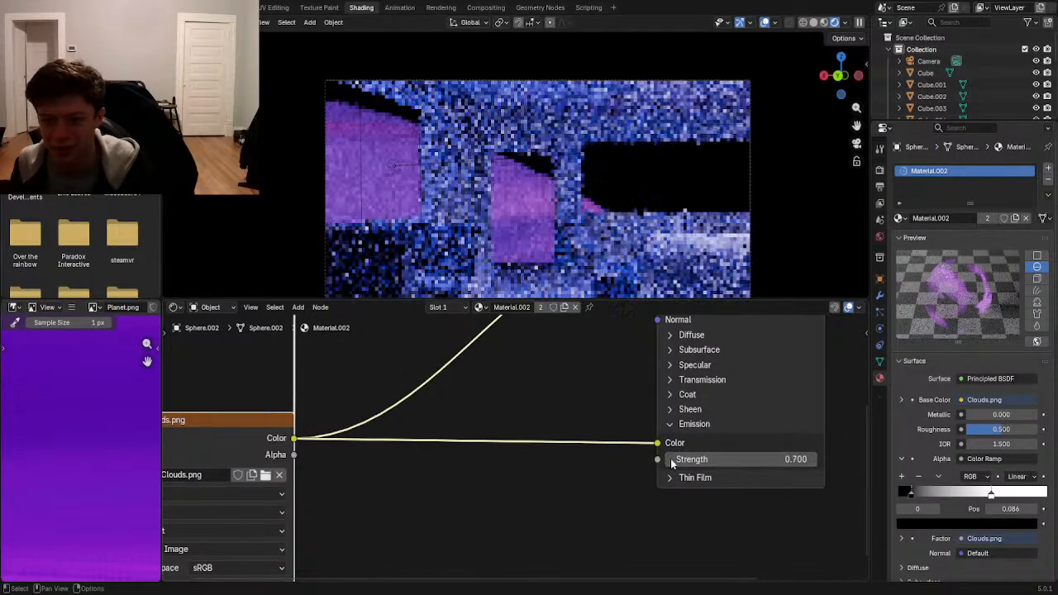
middle_drag(527, 460, 621, 468)
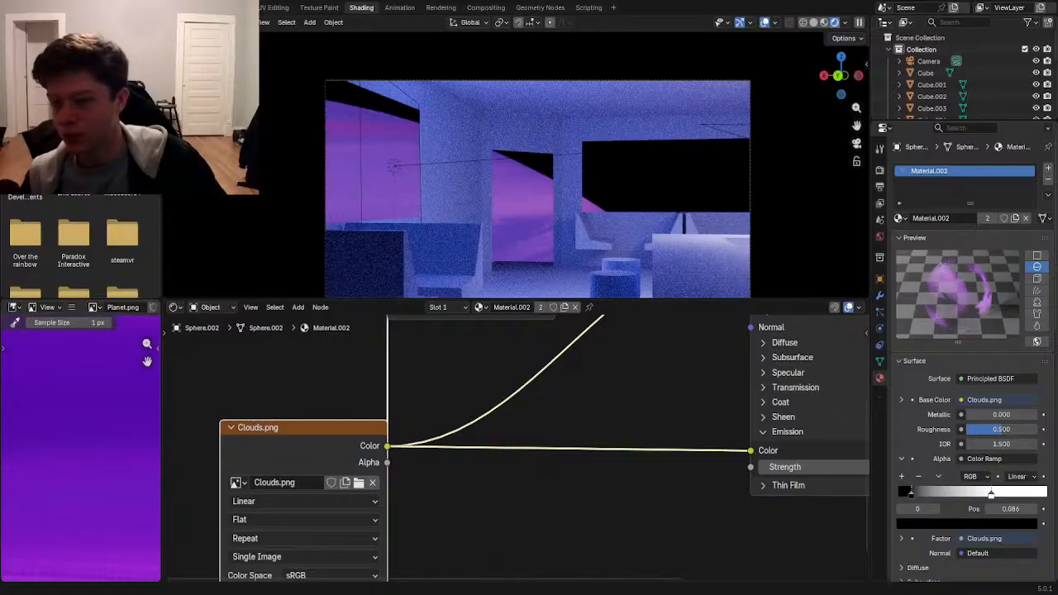
- Reselect the atmosphere sphere at the planet's edge and scale it up slightly beyond the planet
click(606, 206)
click(602, 204)
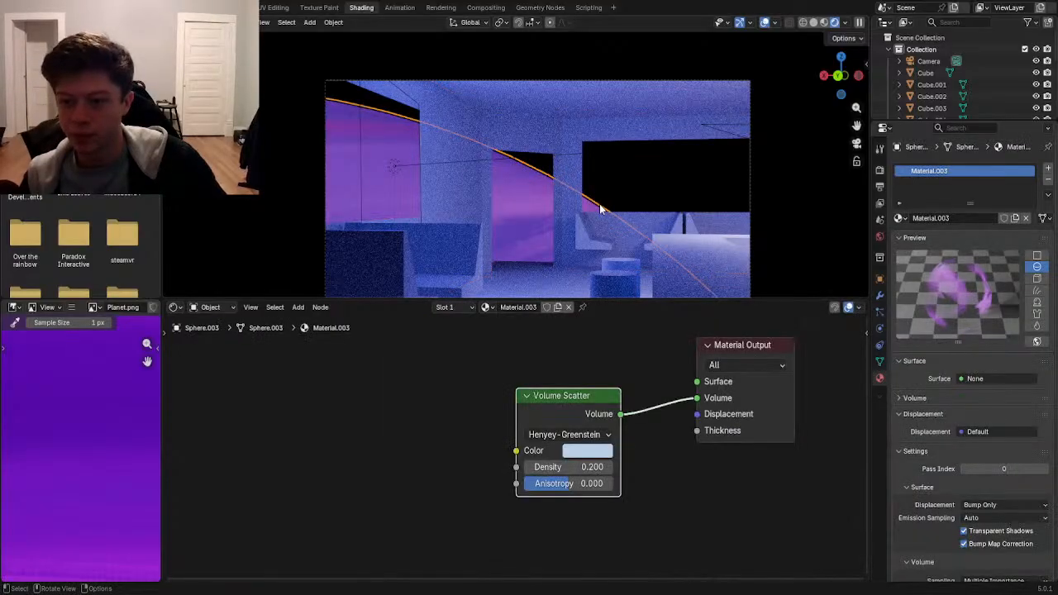
scroll(637, 194, up, 5)
key(s)
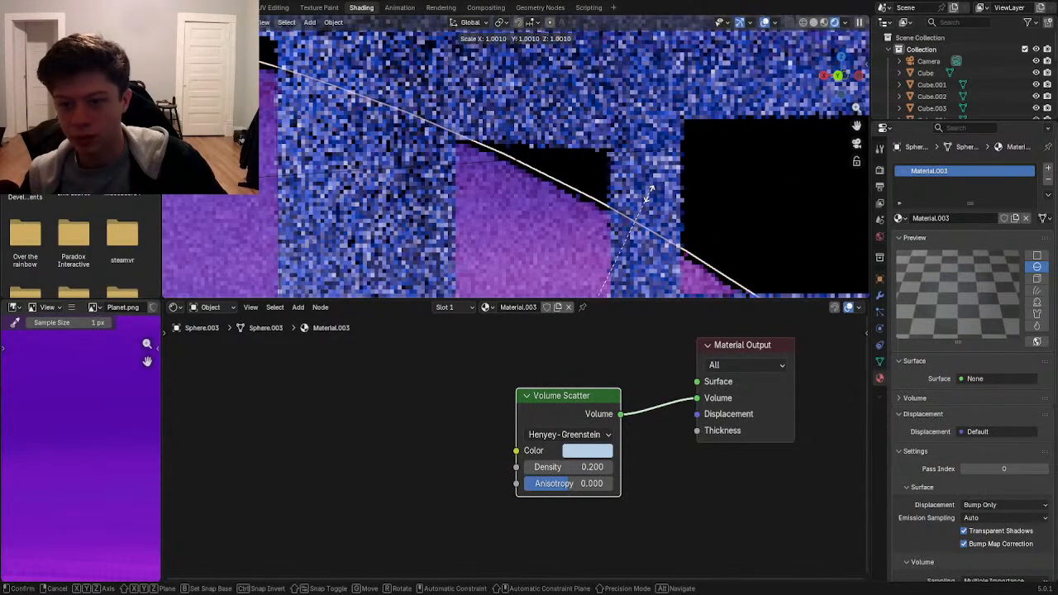
click(647, 197)
click(733, 205)
scroll(604, 208, up, 1)
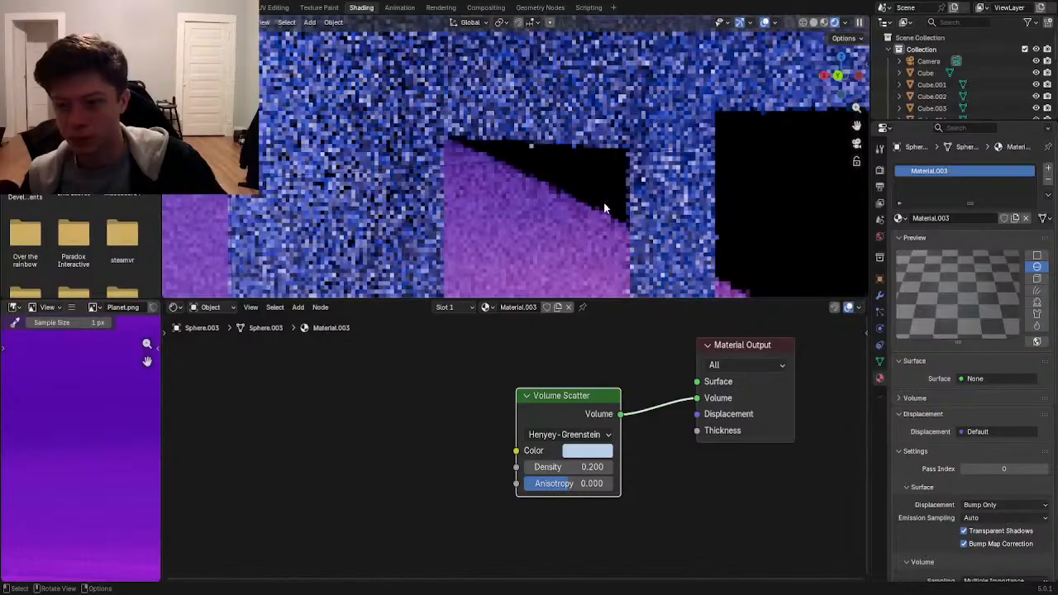
- Try a duplicate of the atmosphere sphere scaled up by about 1.003 as an outer layer, and delete the copy
click(610, 211)
key(shift+d)
key(s)
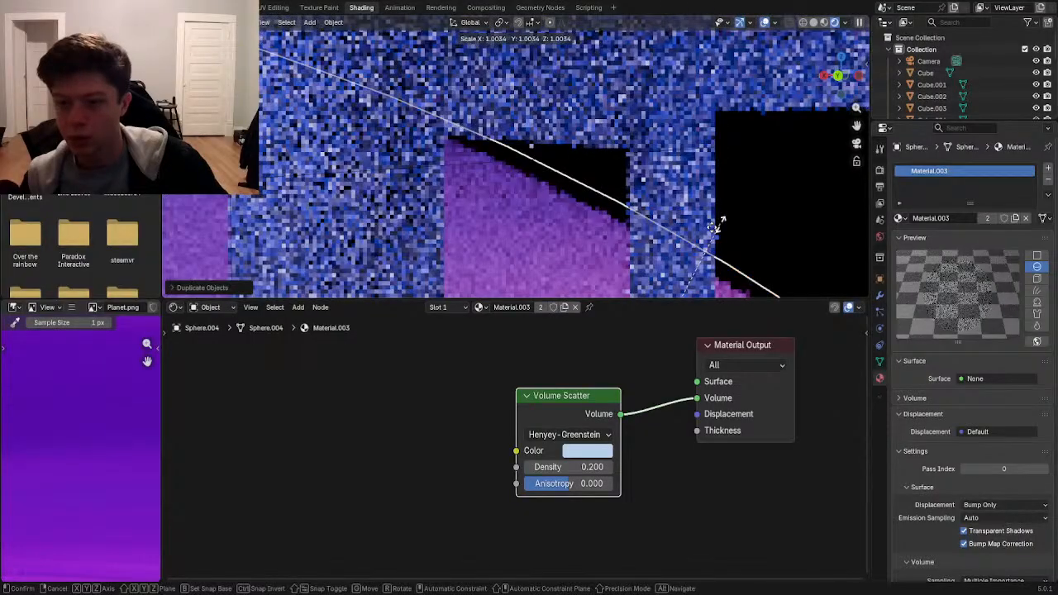
click(721, 234)
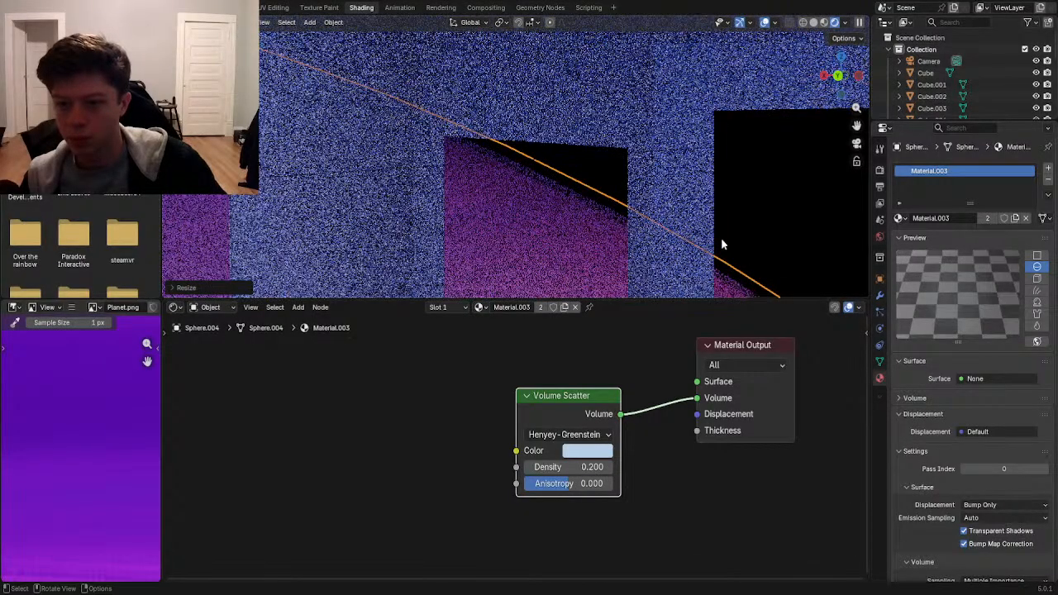
scroll(720, 239, up, 4)
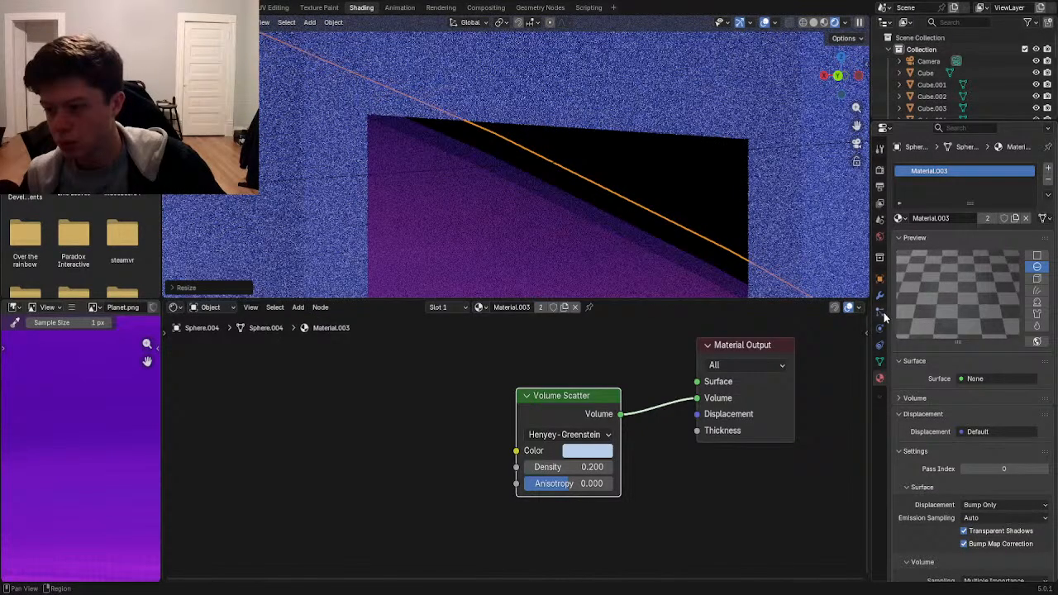
key(Delete)
- Examine the atmosphere sphere's material settings for volume, thickness and volume intersection options
click(695, 257)
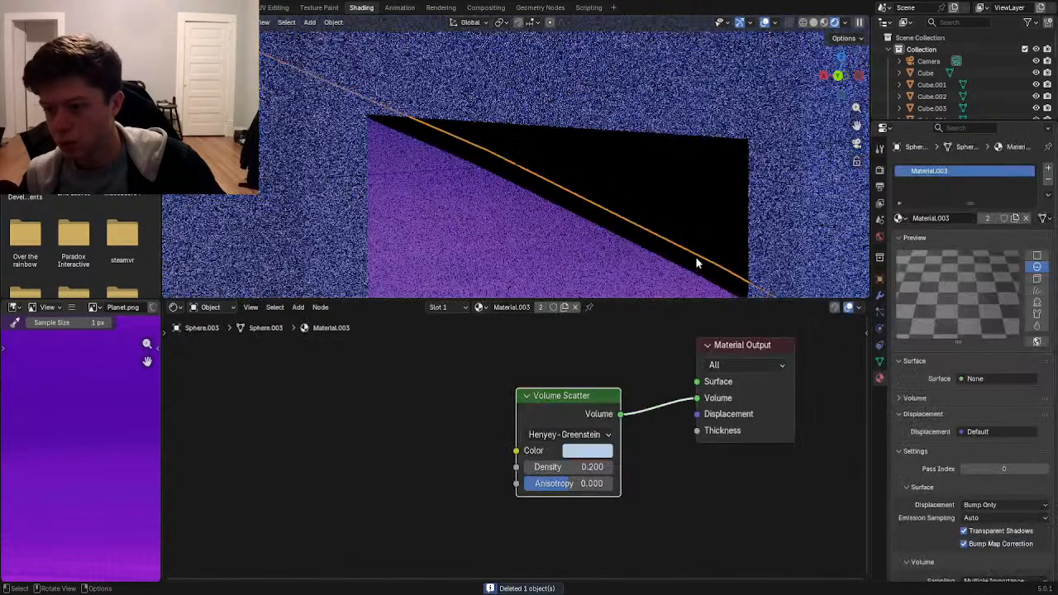
click(914, 399)
scroll(916, 400, down, 10)
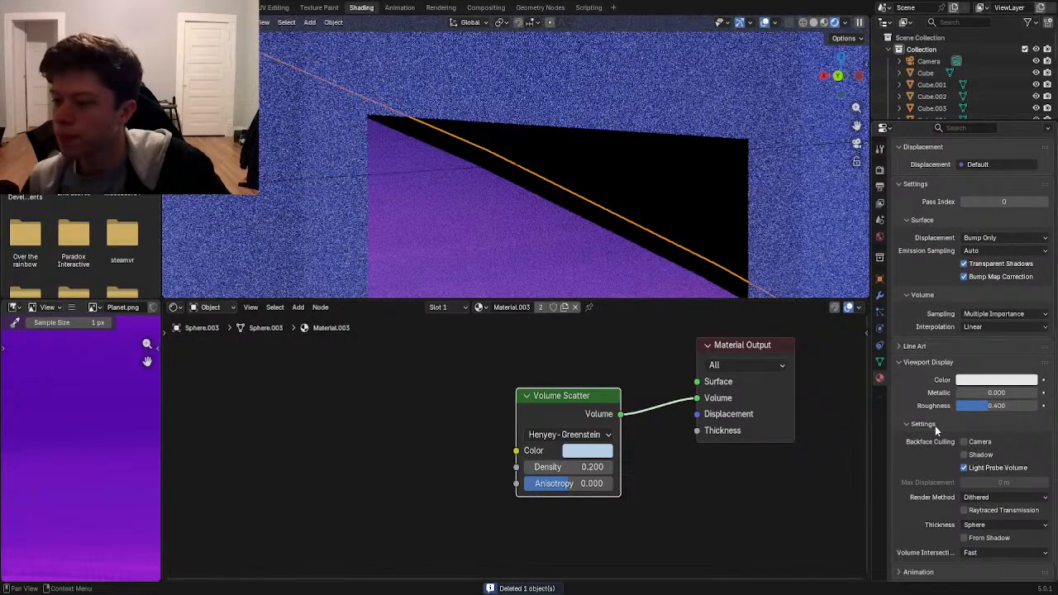
scroll(929, 427, down, 1)
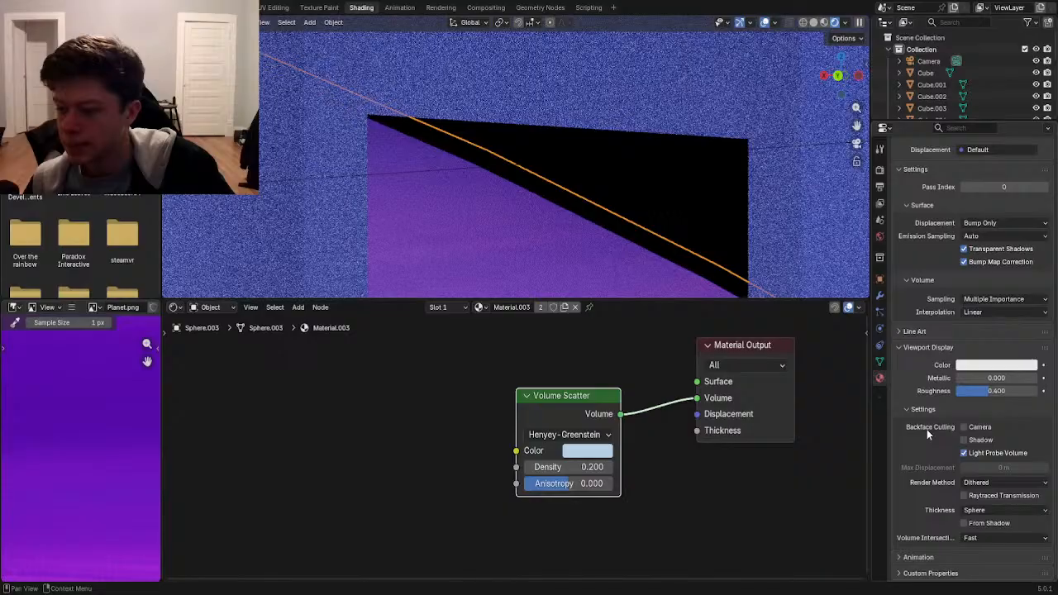
click(965, 510)
click(966, 510)
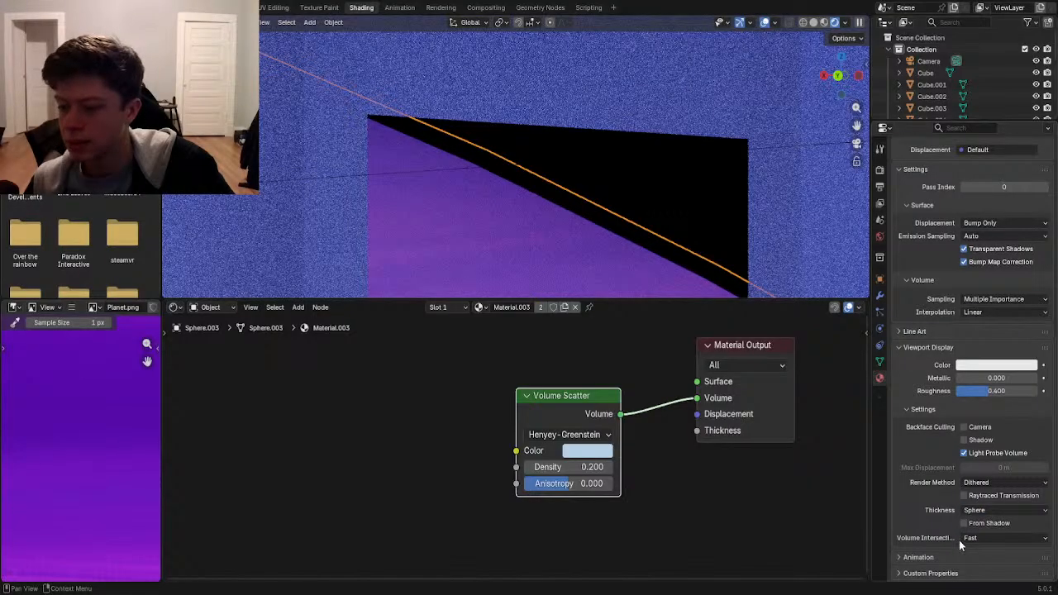
click(1001, 538)
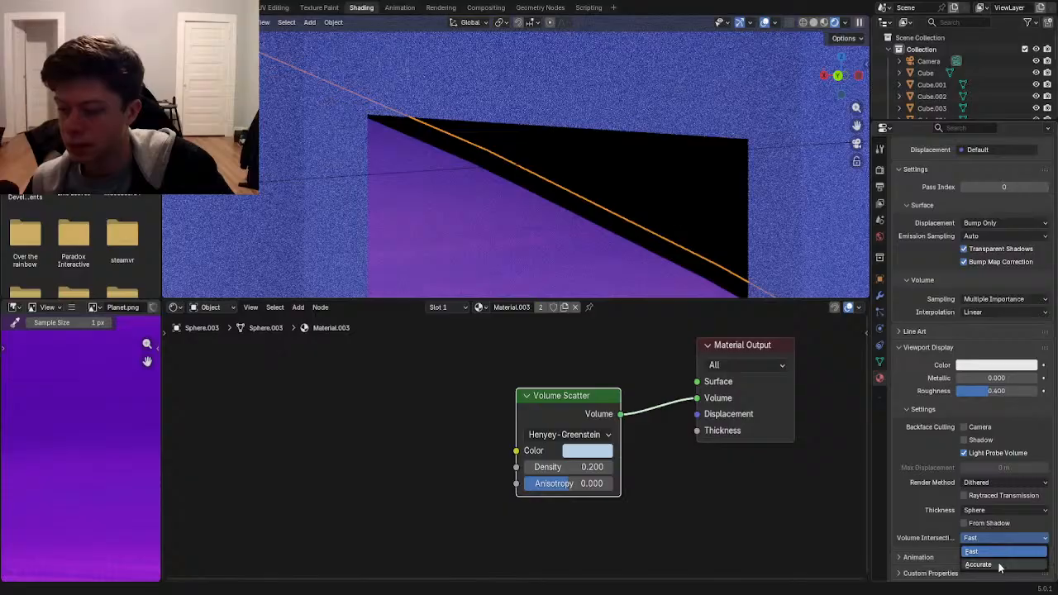
click(997, 551)
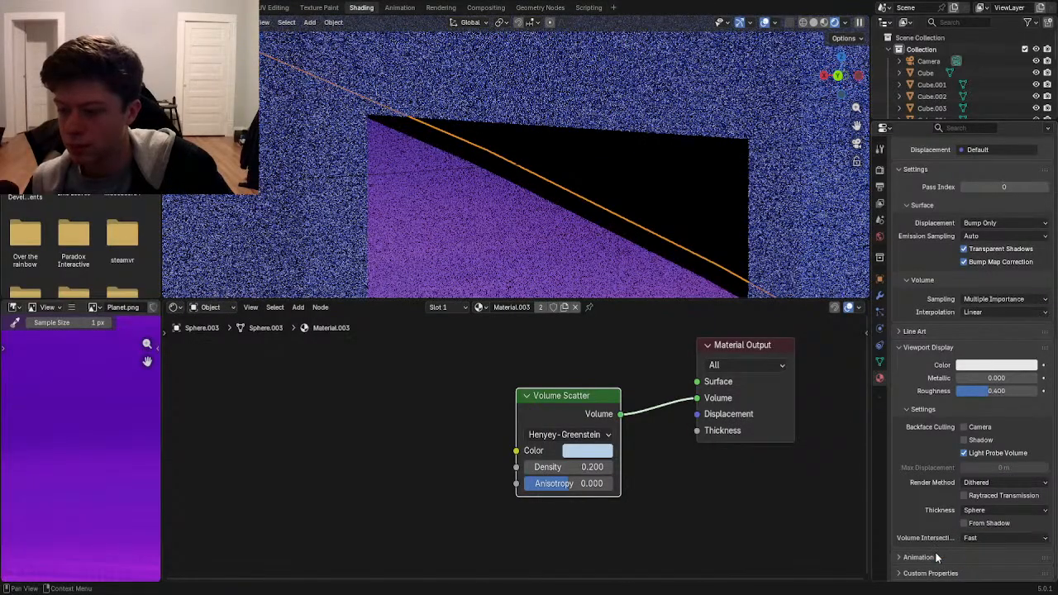
scroll(938, 529, up, 3)
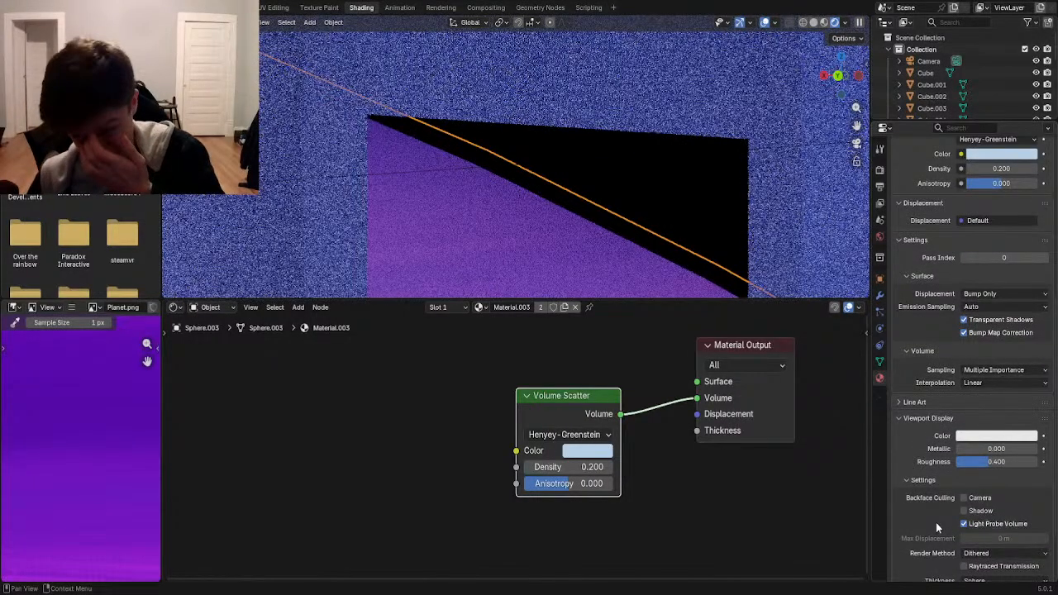
scroll(913, 419, up, 2)
scroll(909, 256, up, 7)
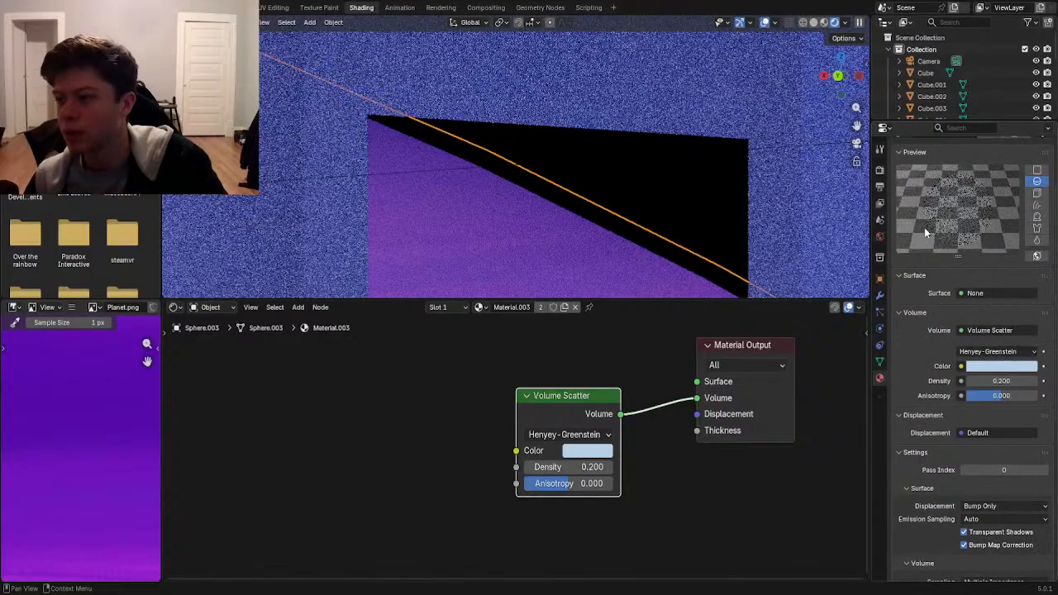
- Look through the Cycles render settings, including Simplify, Motion Blur, Film and Advanced sampling, for options affecting the atmosphere
click(880, 169)
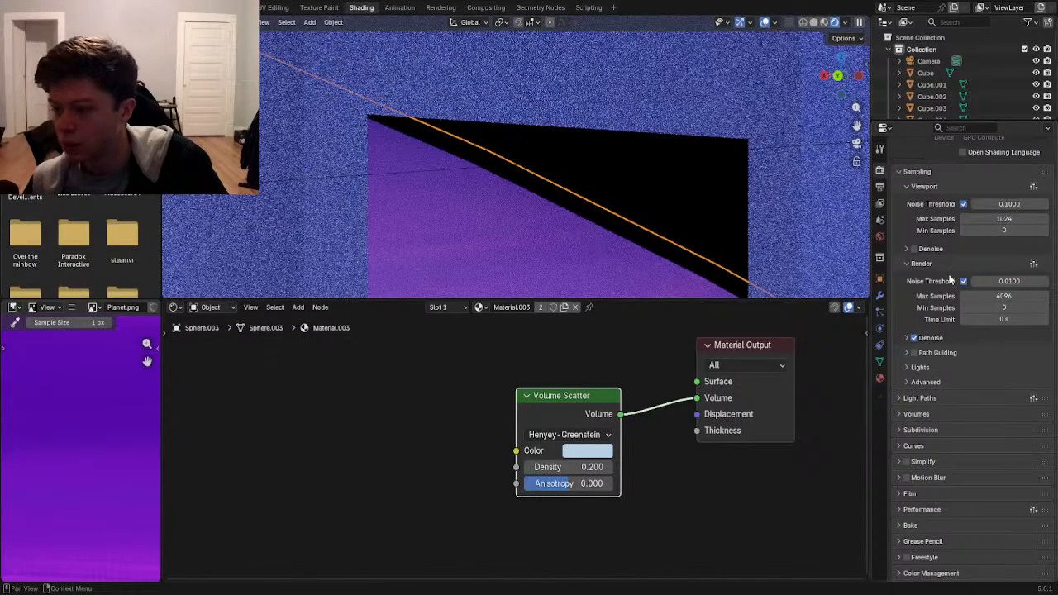
click(918, 461)
click(918, 462)
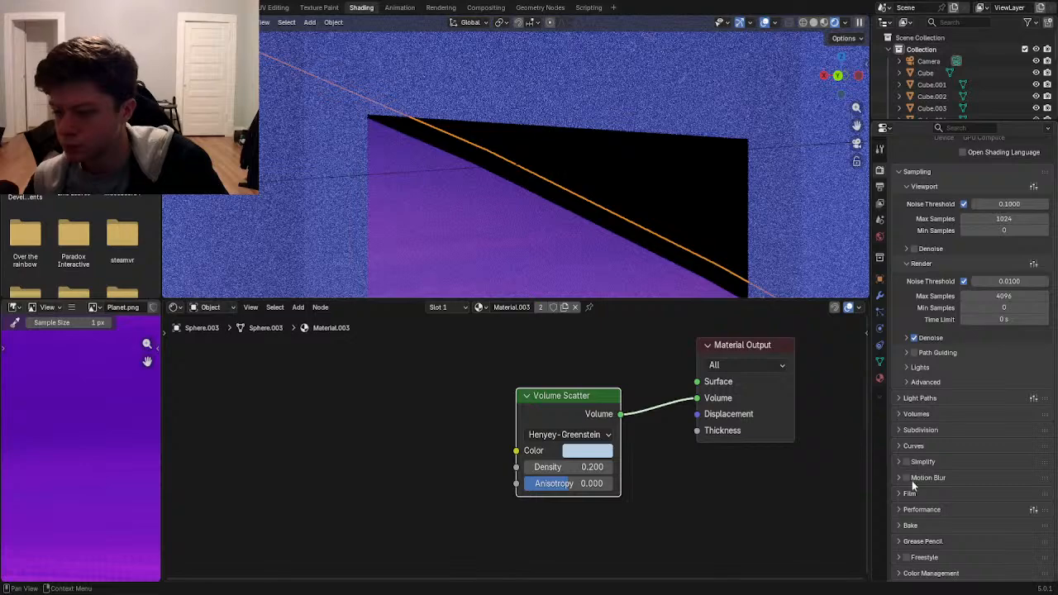
click(912, 479)
click(911, 478)
click(913, 495)
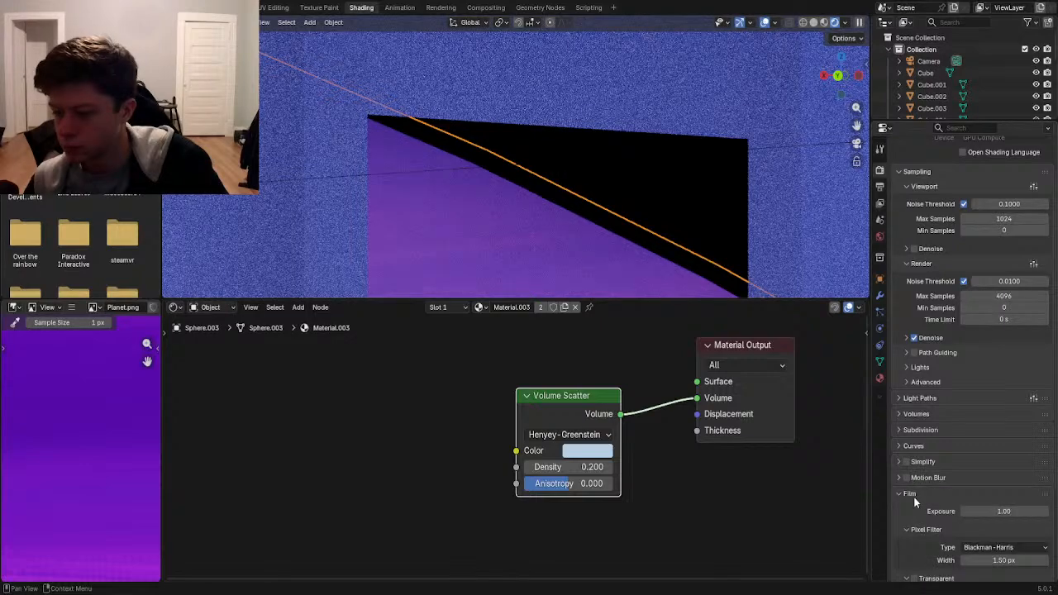
click(913, 494)
scroll(913, 500, up, 1)
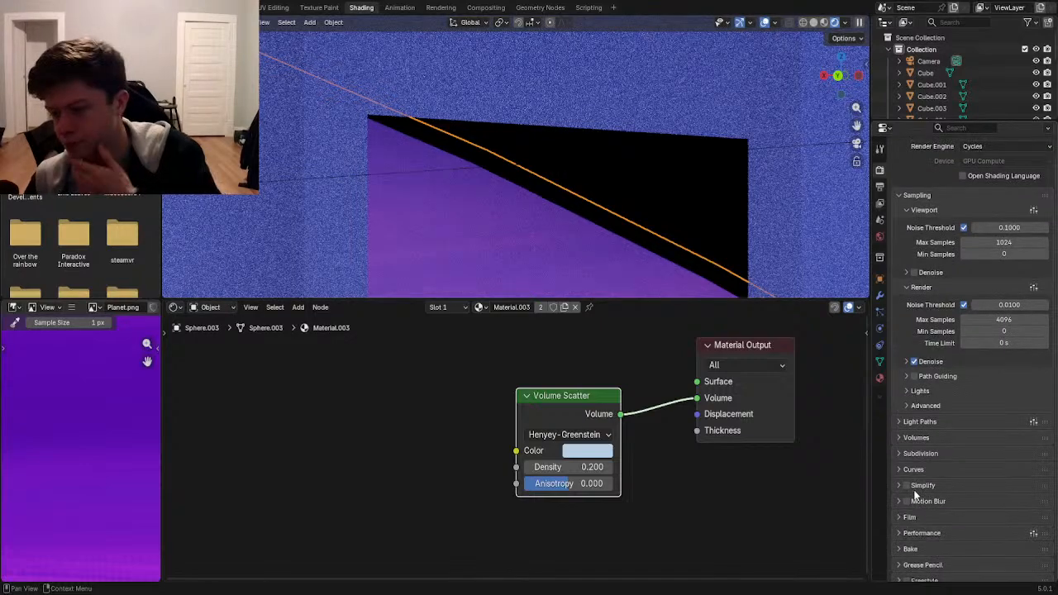
click(937, 405)
click(936, 405)
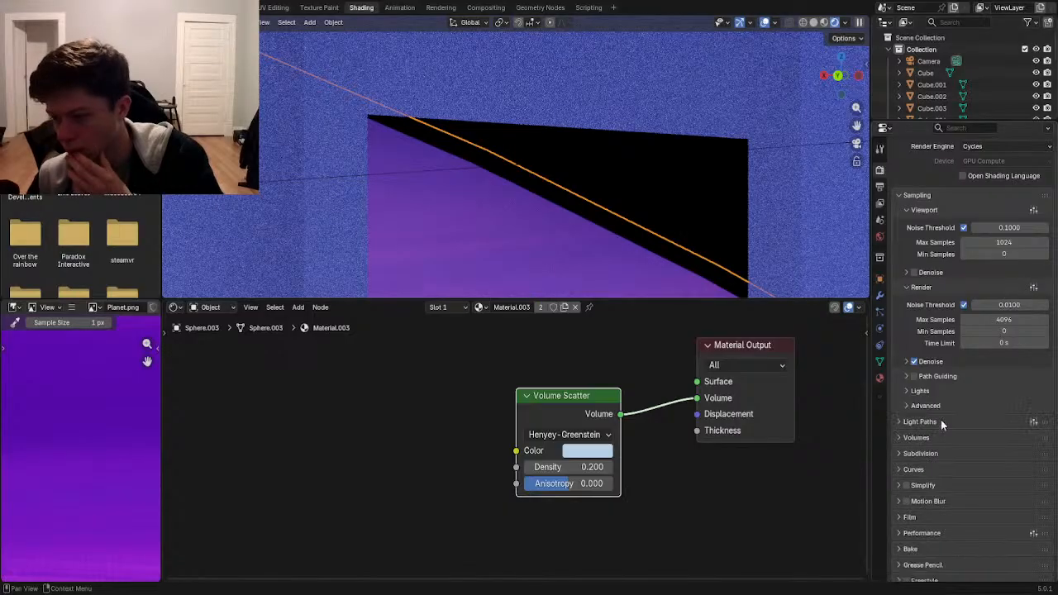
- Check the Light Paths settings and try the Biased option for volume rendering, restoring it to off
click(943, 424)
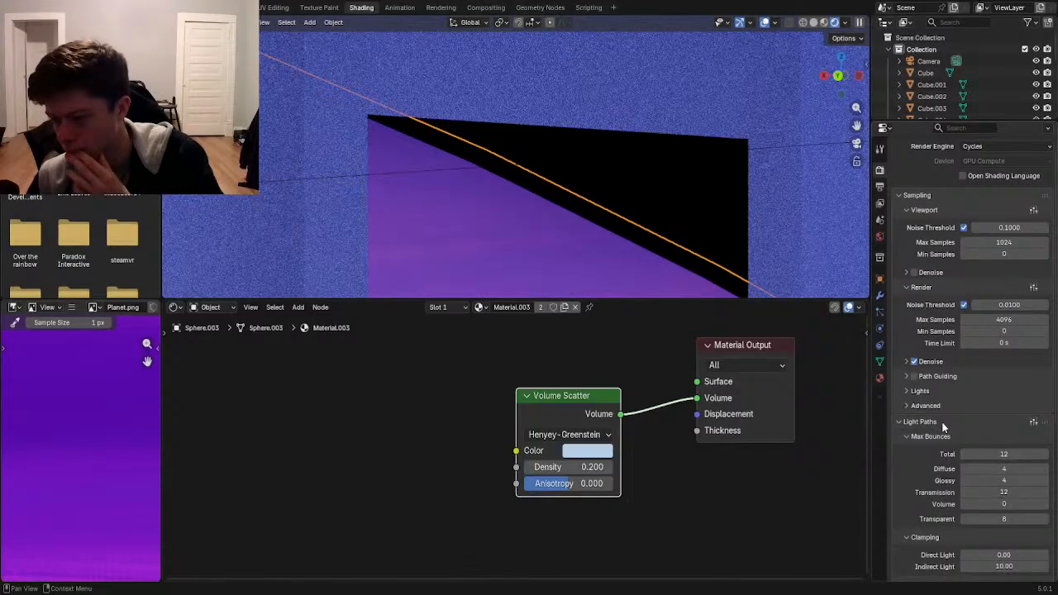
click(943, 424)
click(940, 432)
click(963, 455)
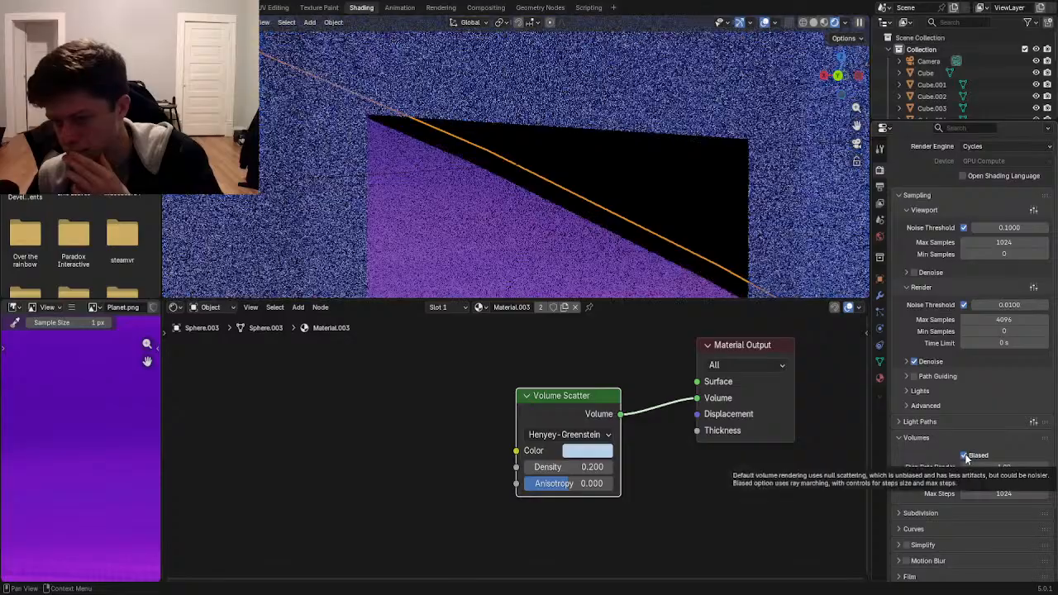
click(964, 455)
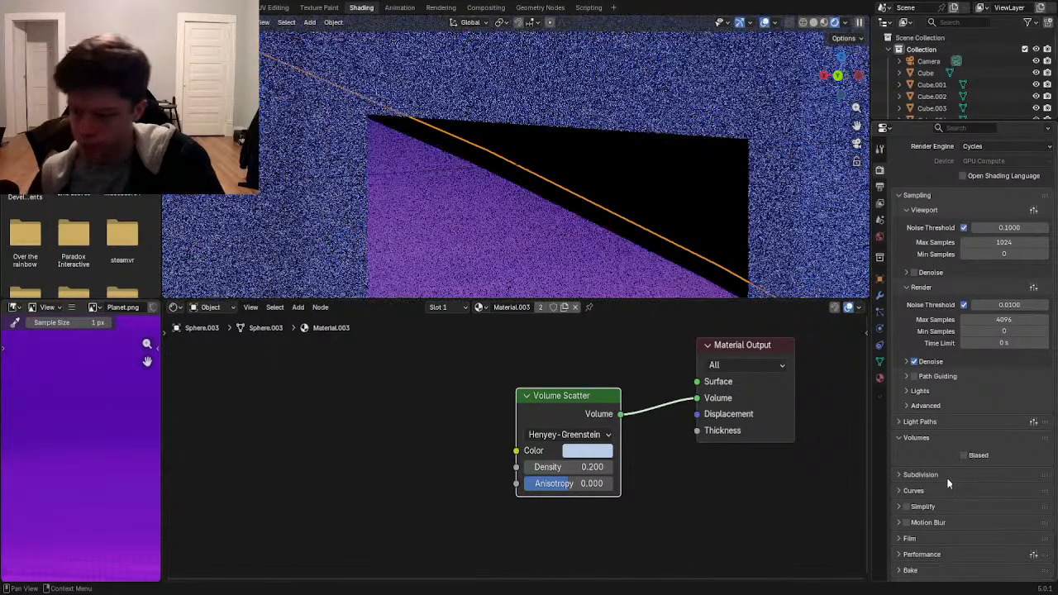
- Look through the output, view layer, scene and world settings, including world volume sampling, for options affecting the atmosphere
click(880, 187)
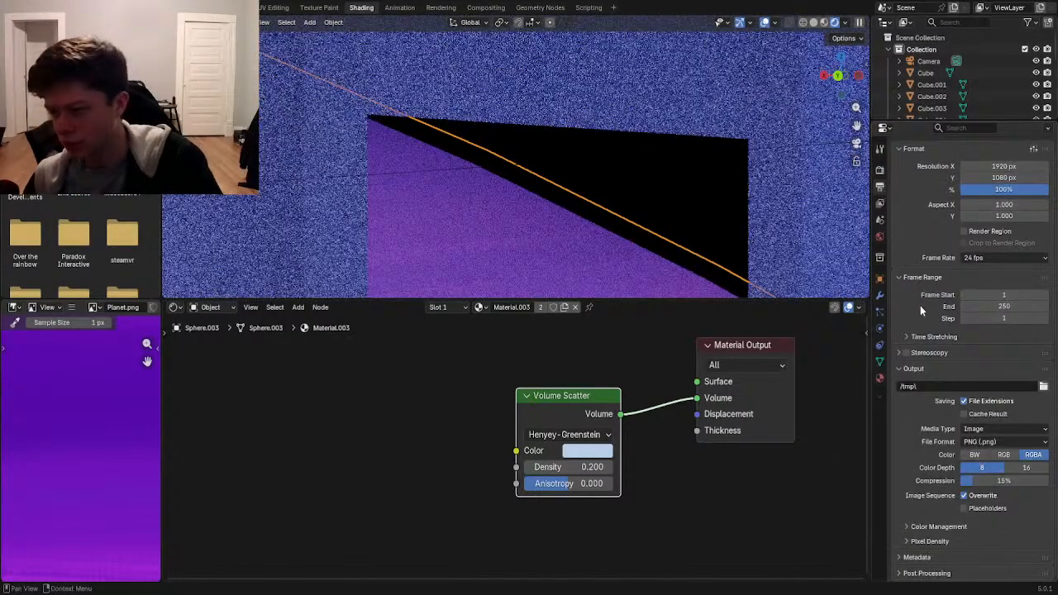
click(879, 202)
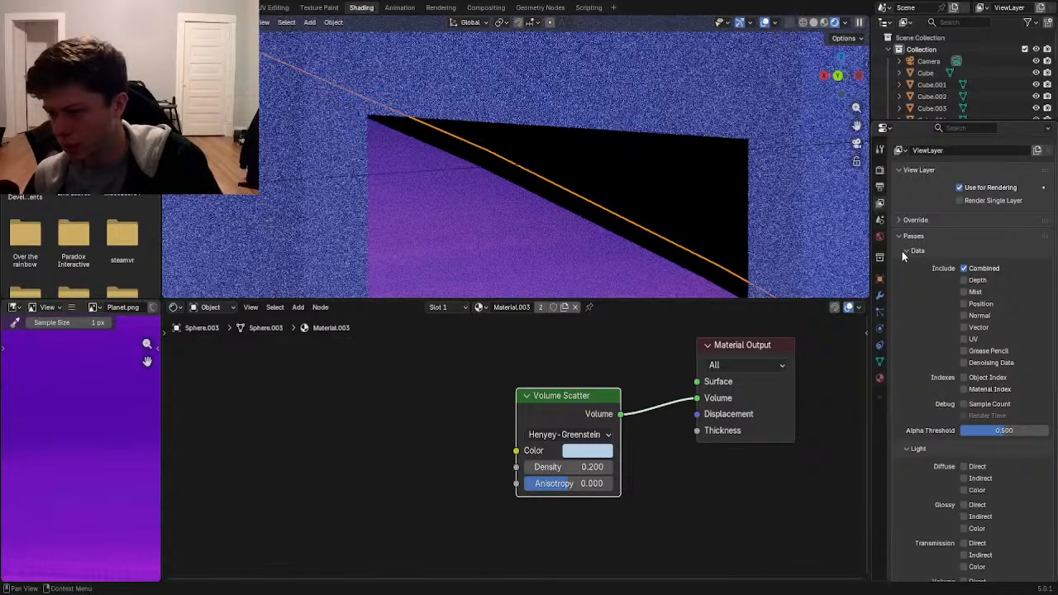
scroll(902, 251, down, 3)
click(880, 220)
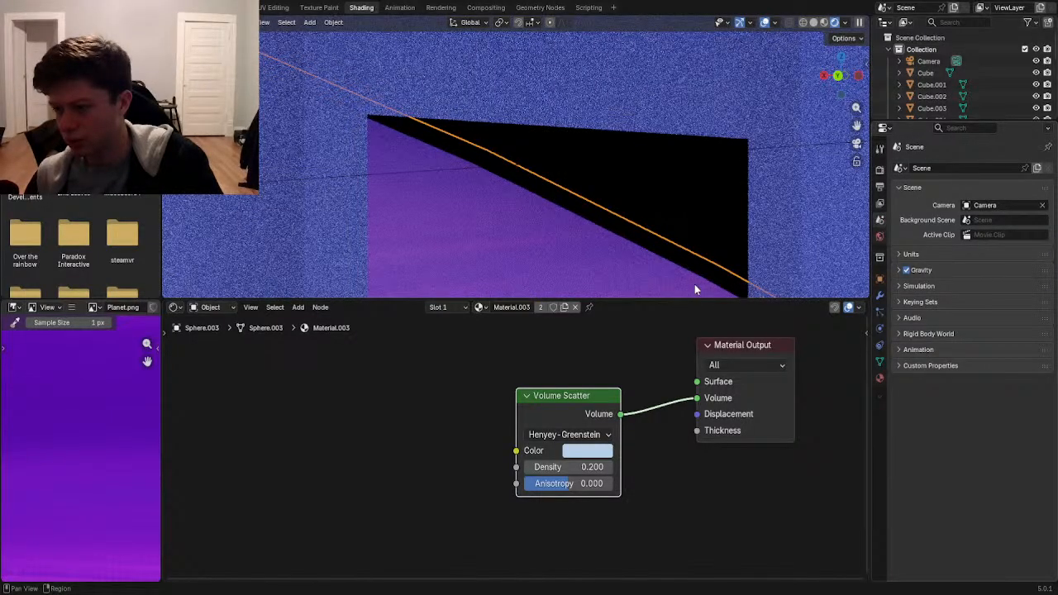
click(879, 237)
click(899, 278)
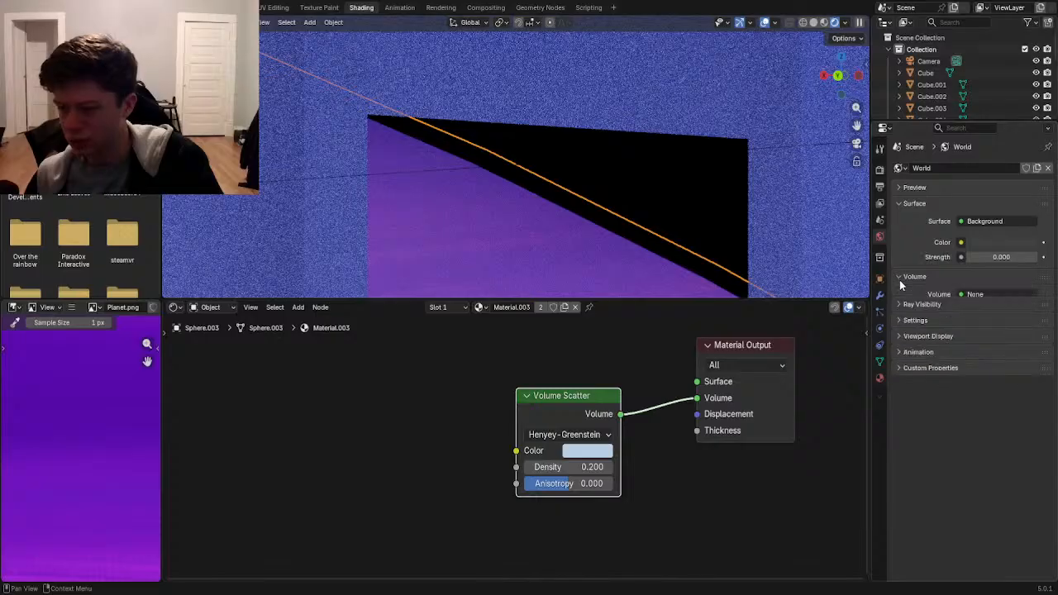
click(900, 279)
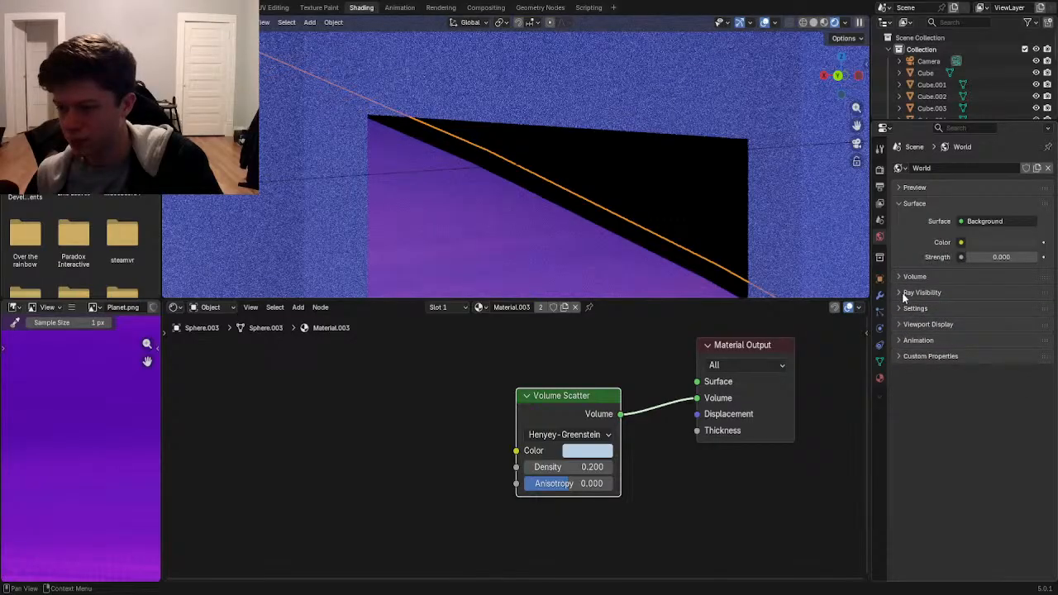
click(905, 306)
click(975, 341)
click(976, 343)
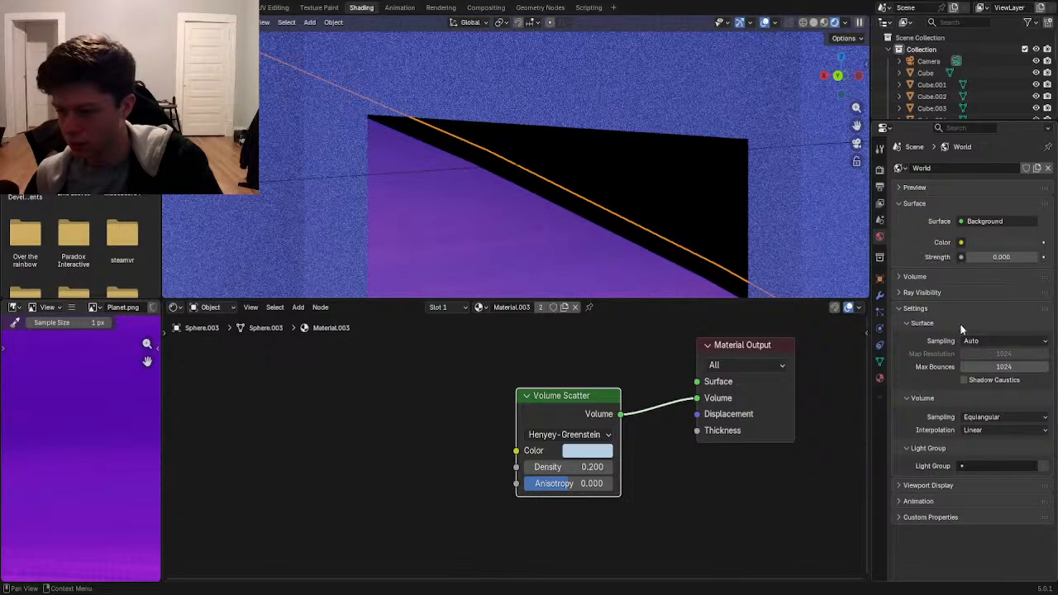
click(985, 418)
click(984, 417)
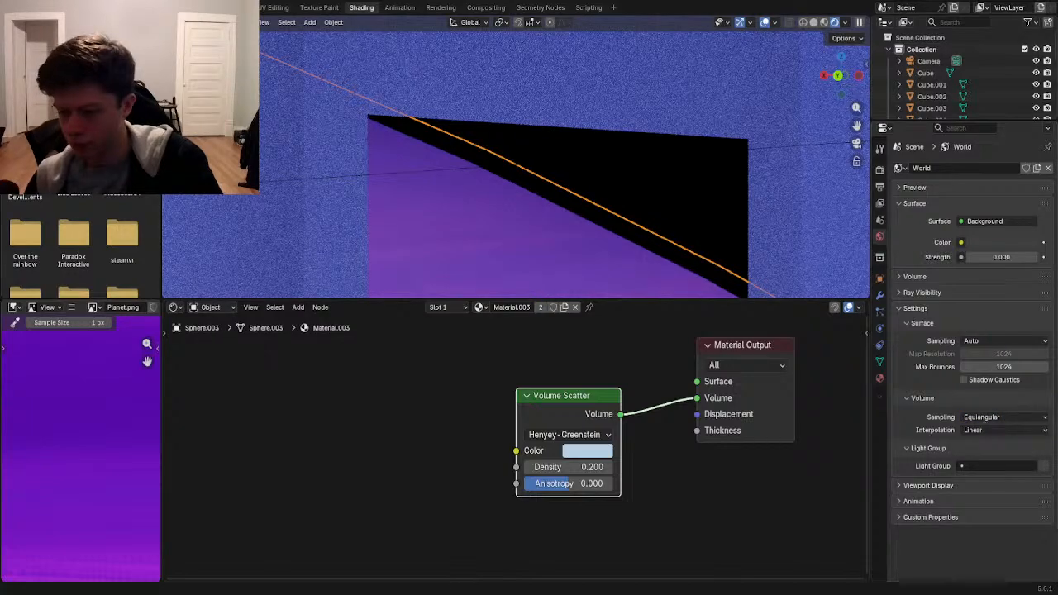
click(915, 308)
click(920, 328)
click(916, 334)
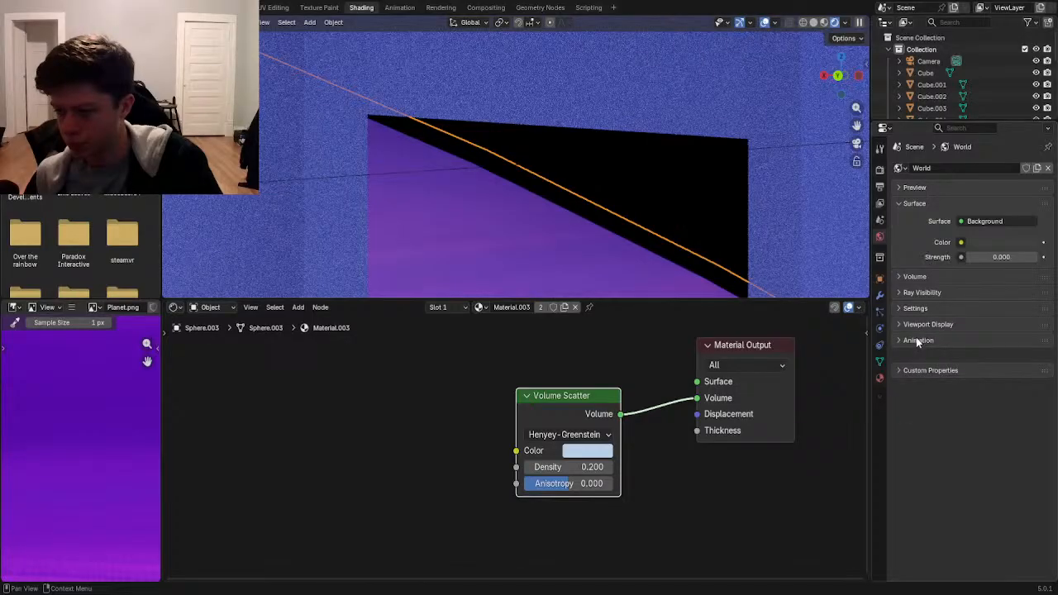
- Examine the atmosphere sphere's modifier, physics, mesh data and material settings for volume-related options
click(879, 278)
click(880, 295)
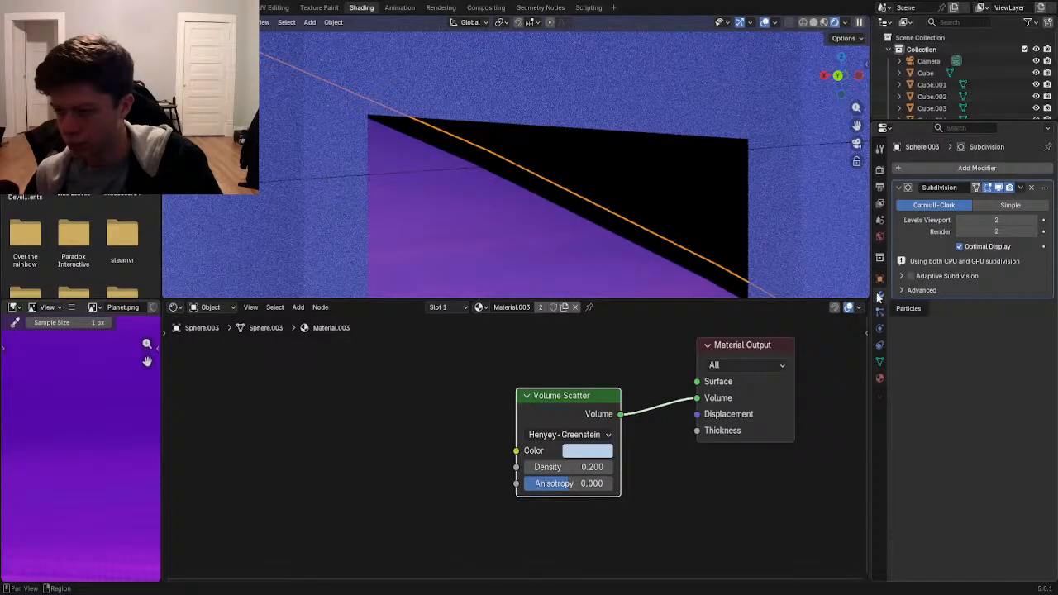
click(880, 325)
click(880, 364)
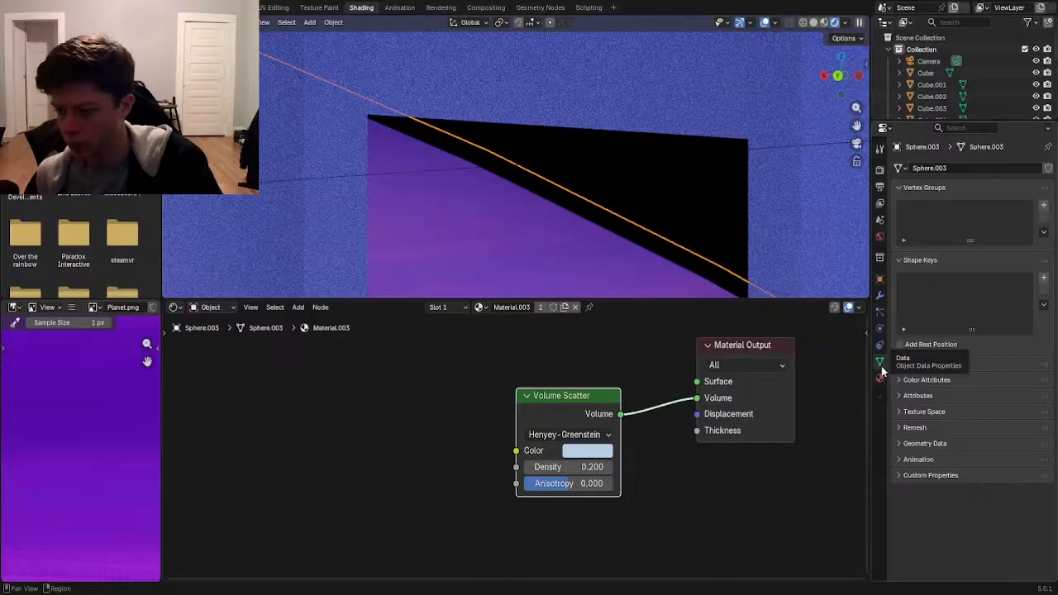
click(880, 379)
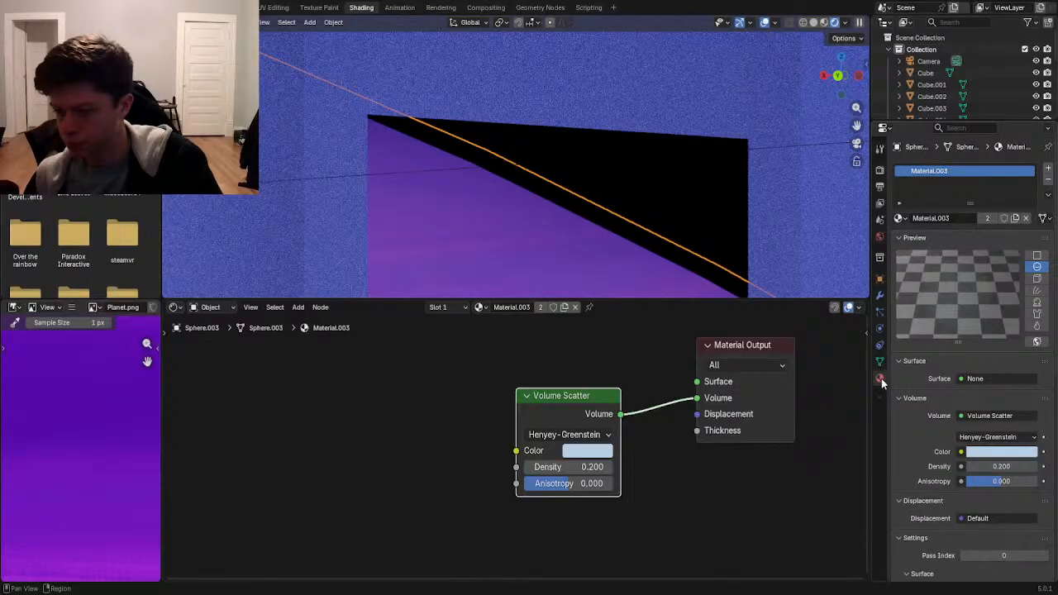
scroll(916, 339, down, 6)
scroll(915, 339, down, 2)
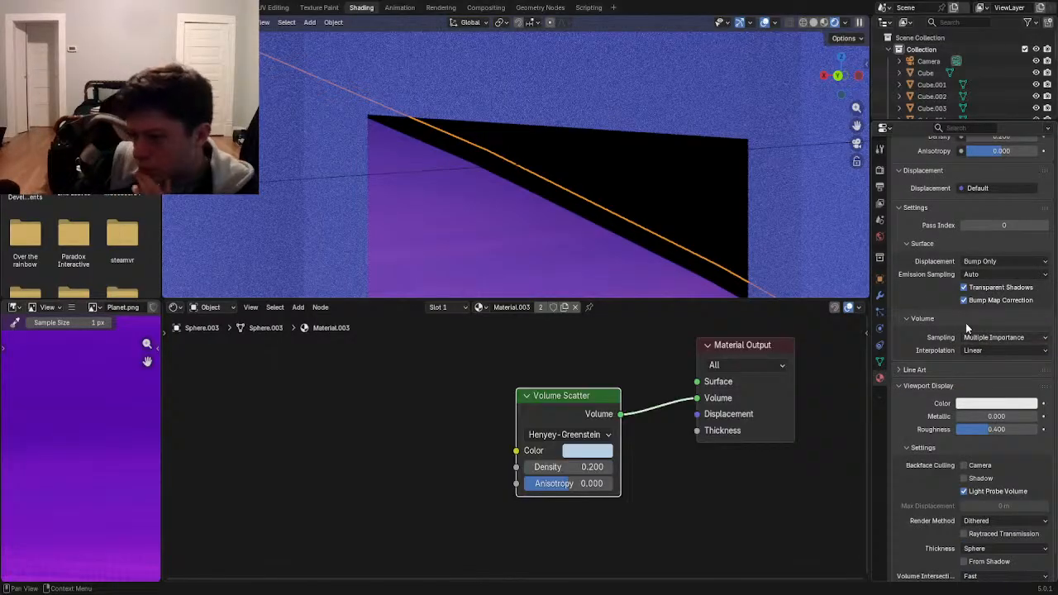
scroll(960, 434, down, 1)
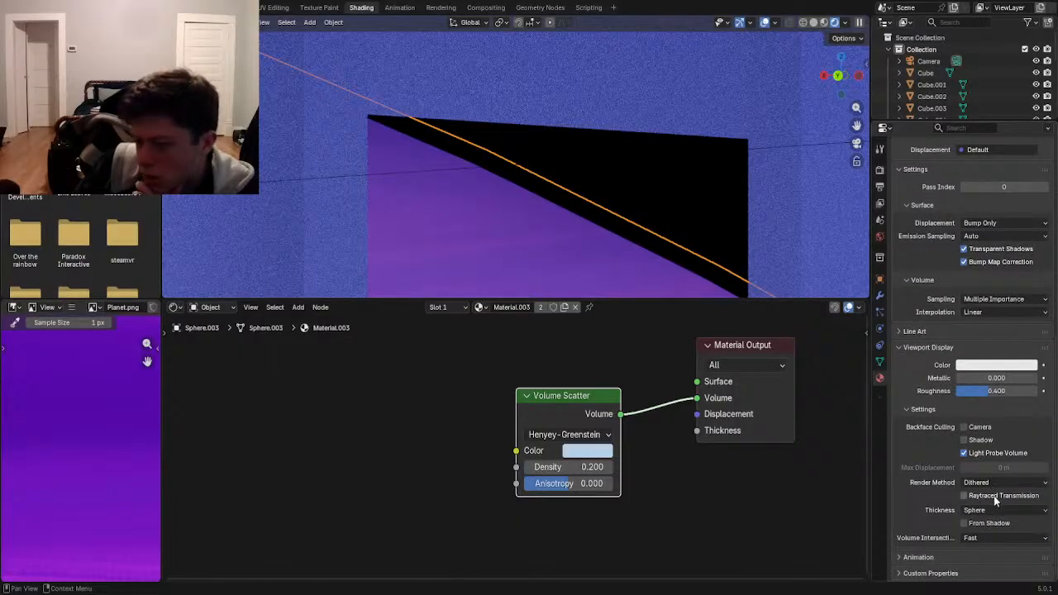
scroll(972, 516, up, 2)
scroll(967, 512, up, 8)
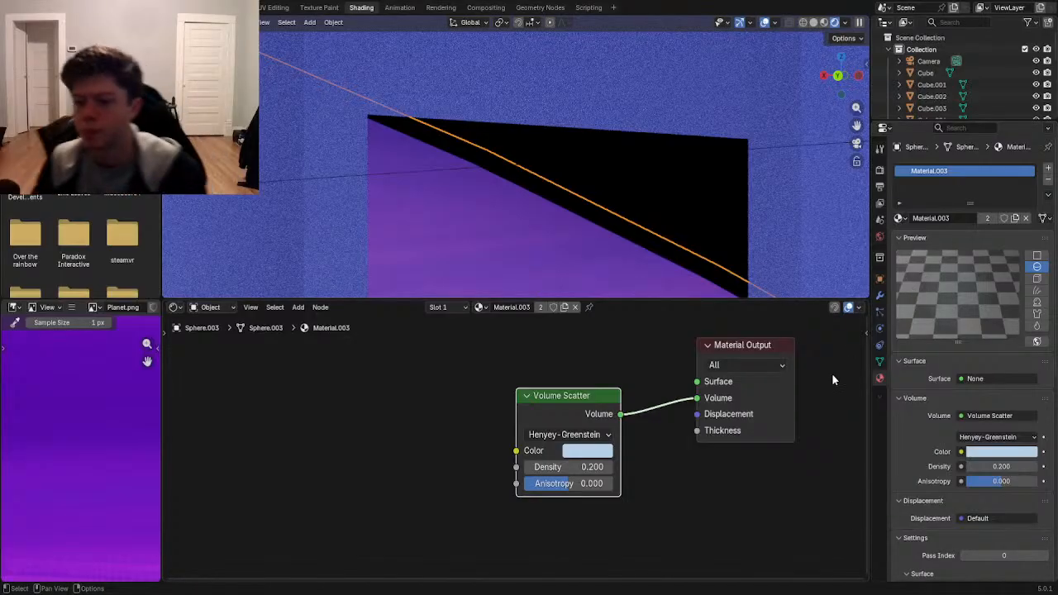
click(879, 171)
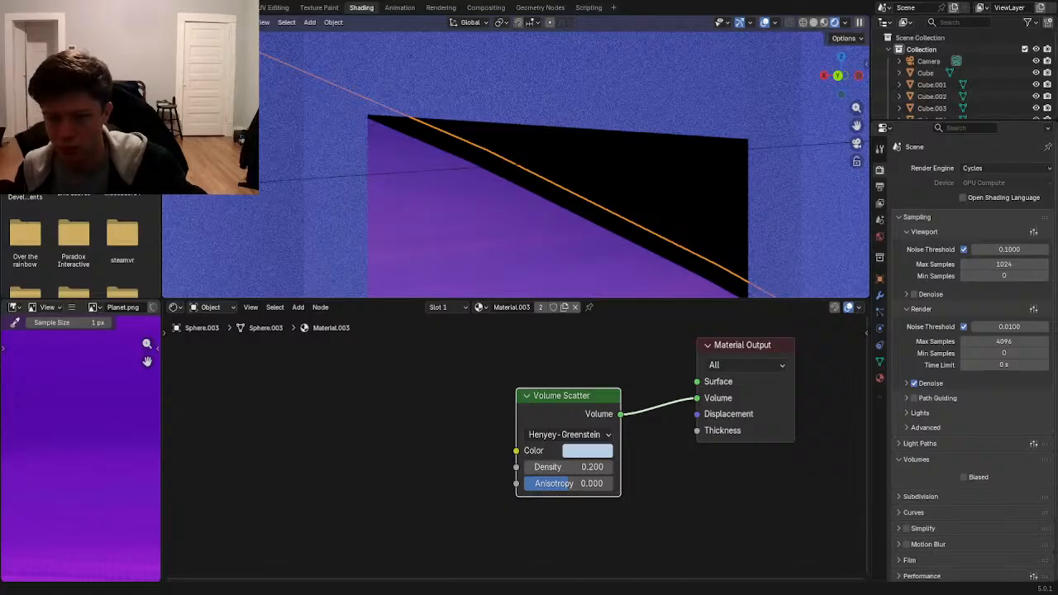
- Slightly rescale the atmosphere sphere in the camera view and save the file
key(KP_0)
key(s)
click(670, 181)
key(ctrl+s)
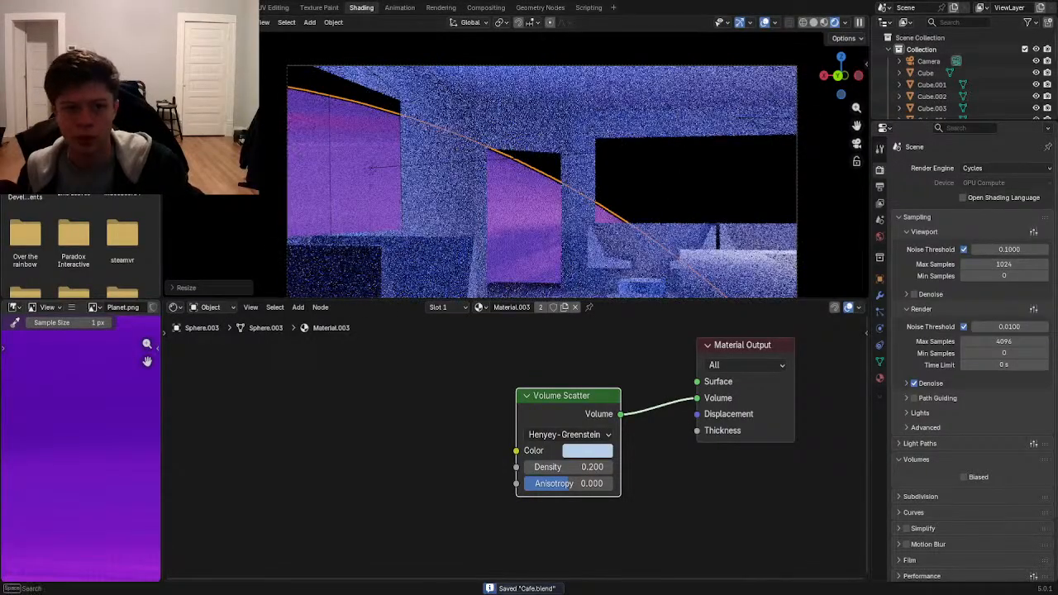
- Render the camera view as an image and hide the Blender source in OBS to show the render window
click(83, 20)
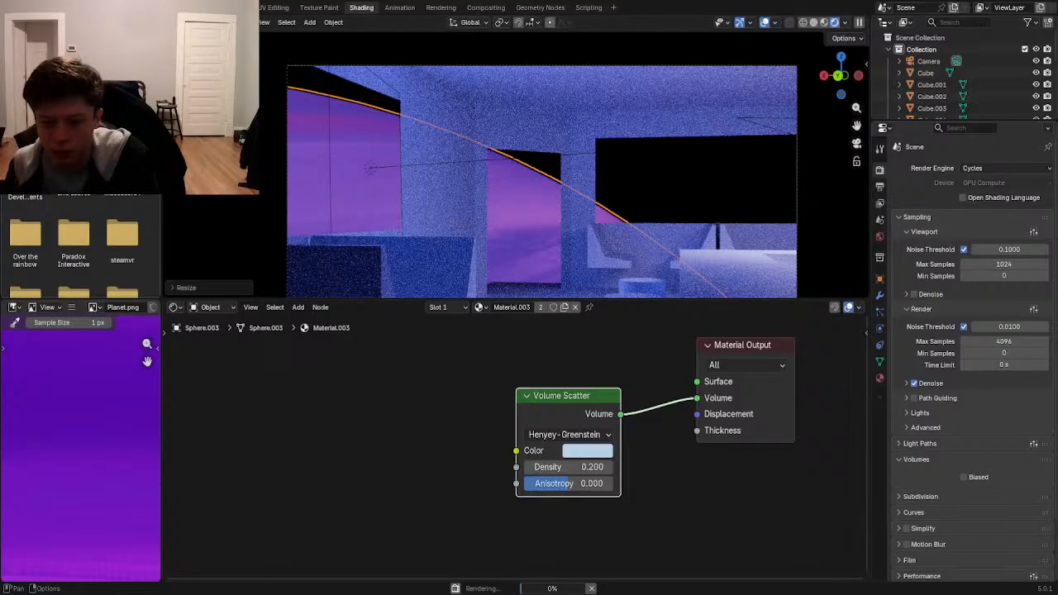
click(418, 430)
click(870, 509)
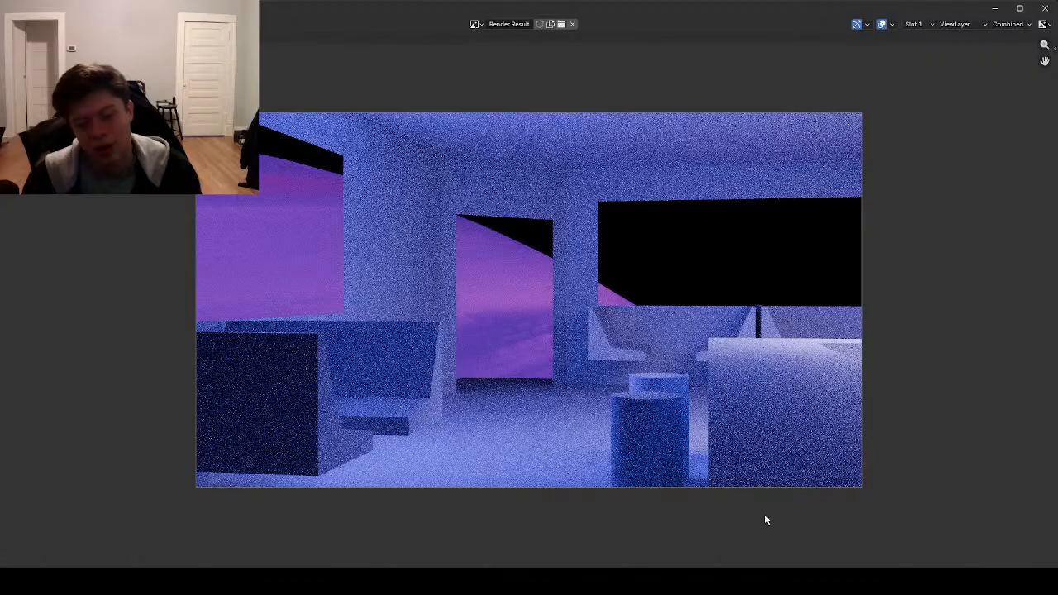
- Examine the planet's edge and atmosphere through the room's windows in the rendered image
scroll(681, 489, up, 5)
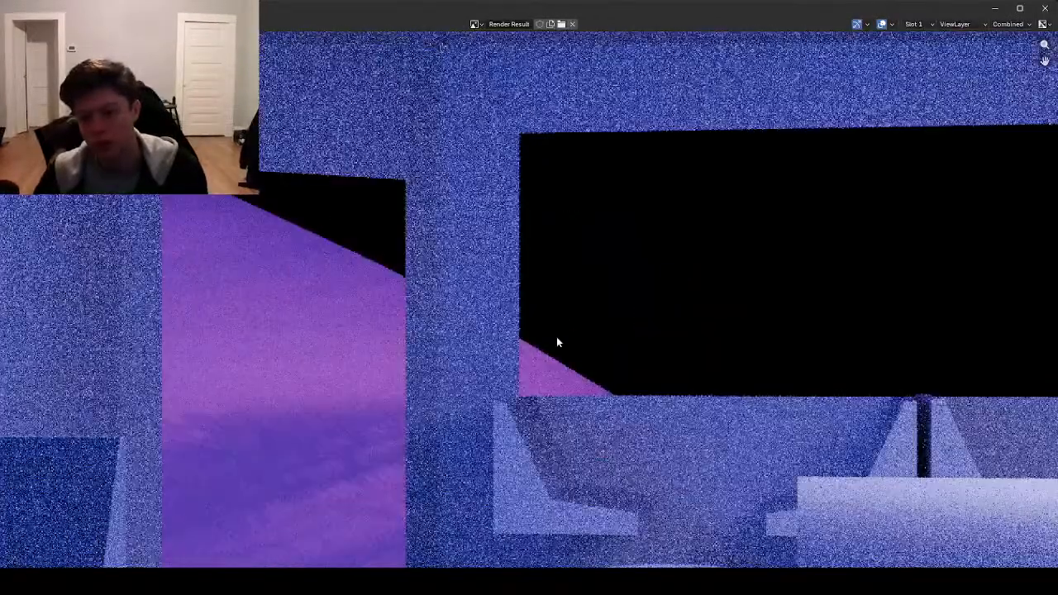
middle_drag(557, 342, 917, 289)
scroll(258, 248, down, 2)
middle_drag(261, 246, 304, 282)
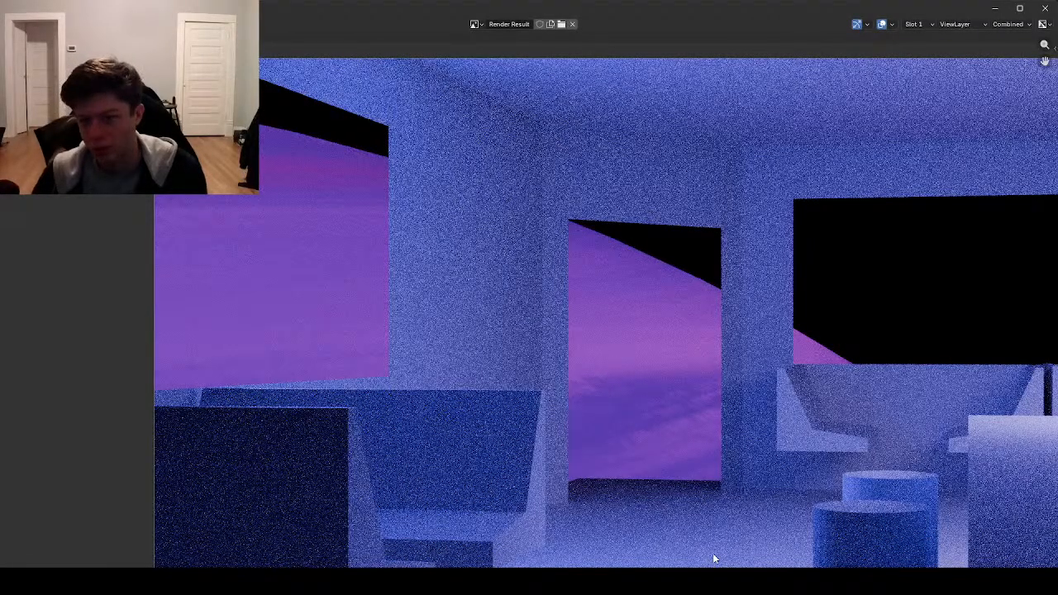
scroll(700, 268, up, 5)
scroll(415, 301, down, 5)
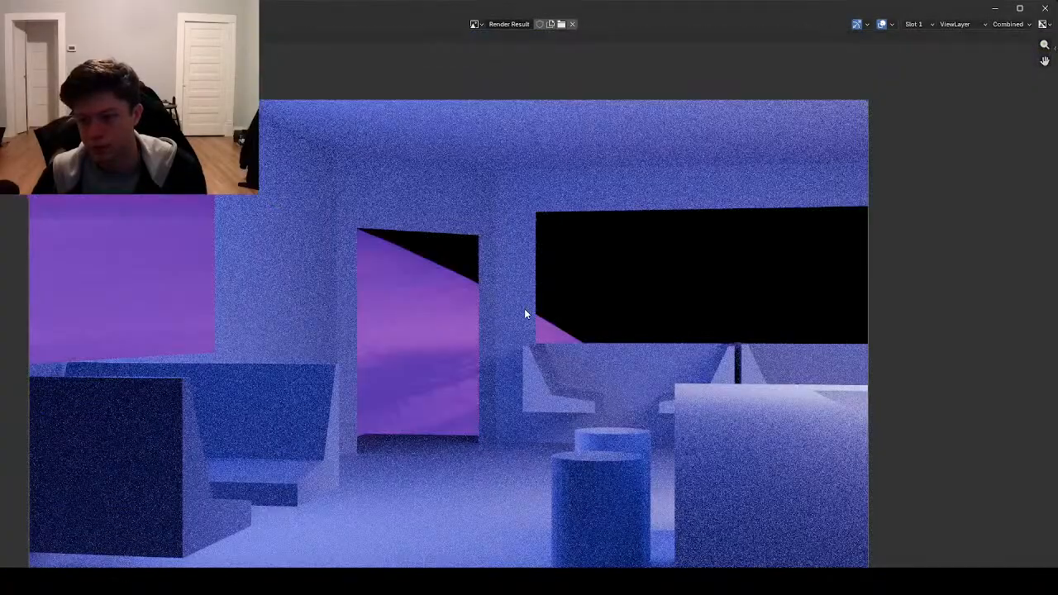
middle_drag(375, 311, 468, 217)
scroll(468, 218, up, 1)
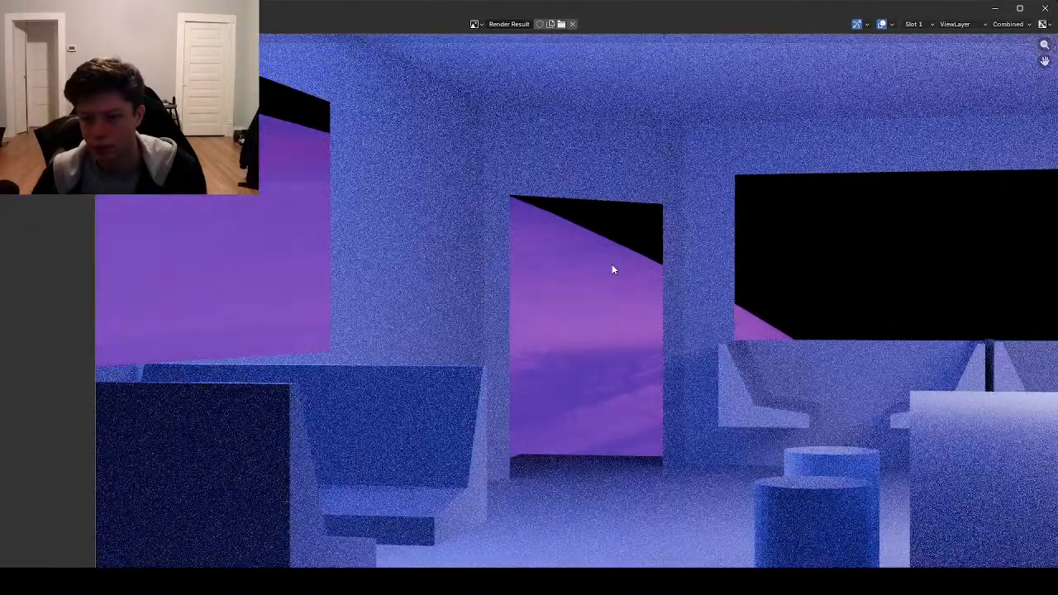
scroll(418, 240, up, 1)
scroll(227, 208, down, 1)
middle_drag(195, 198, 297, 223)
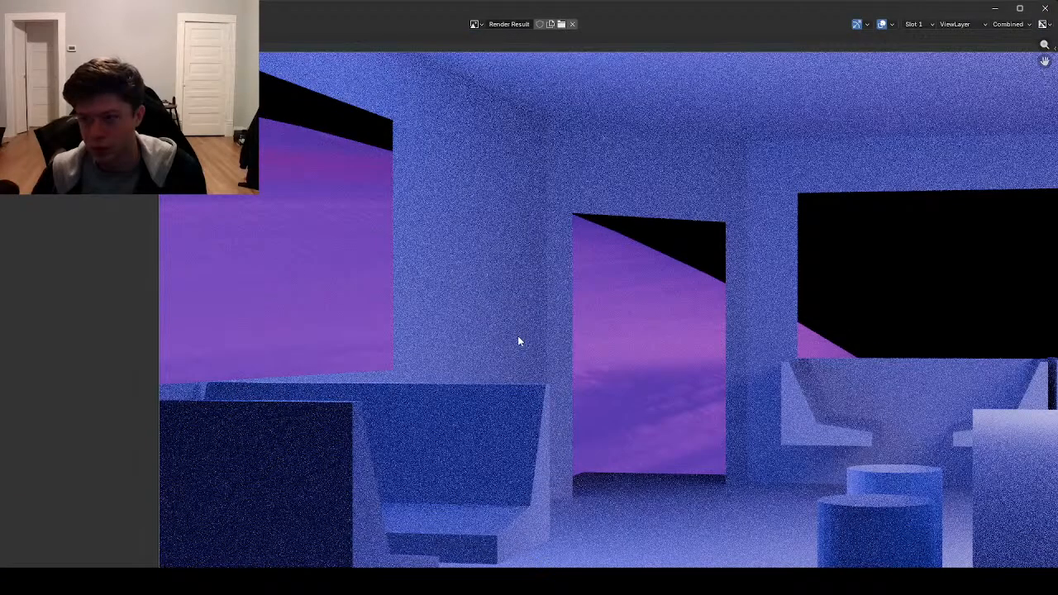
- Close the render window and make the Blender source visible again in OBS
key(Escape)
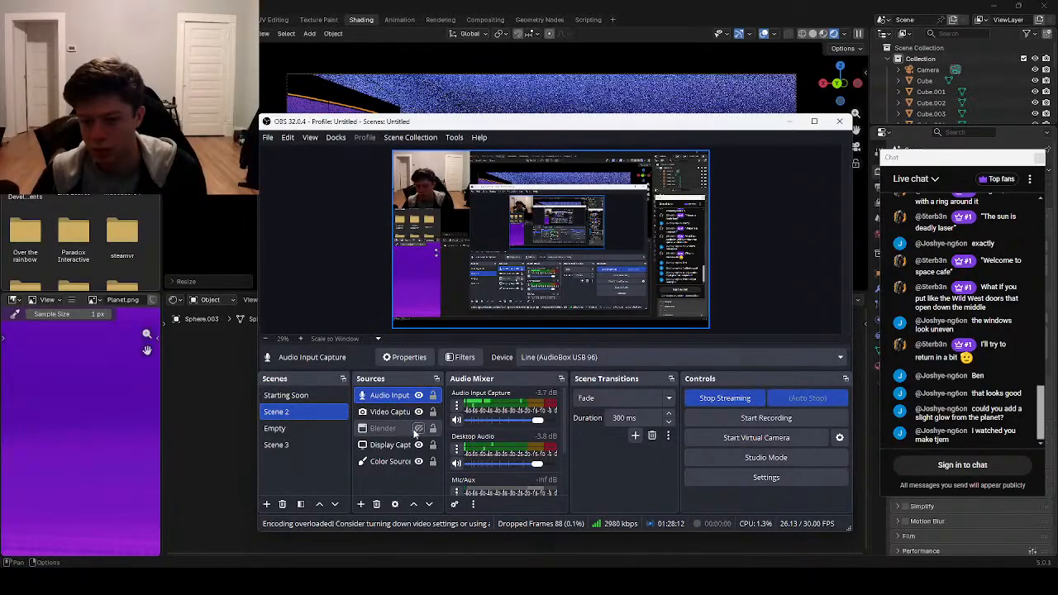
click(418, 429)
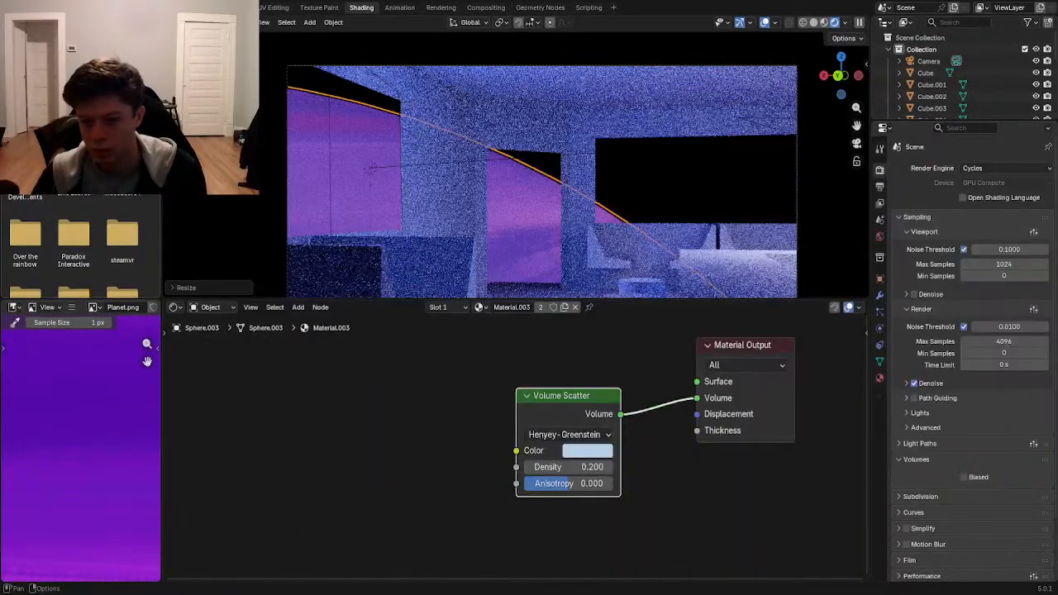
- Set the planet material's emission strength to 2
click(418, 172)
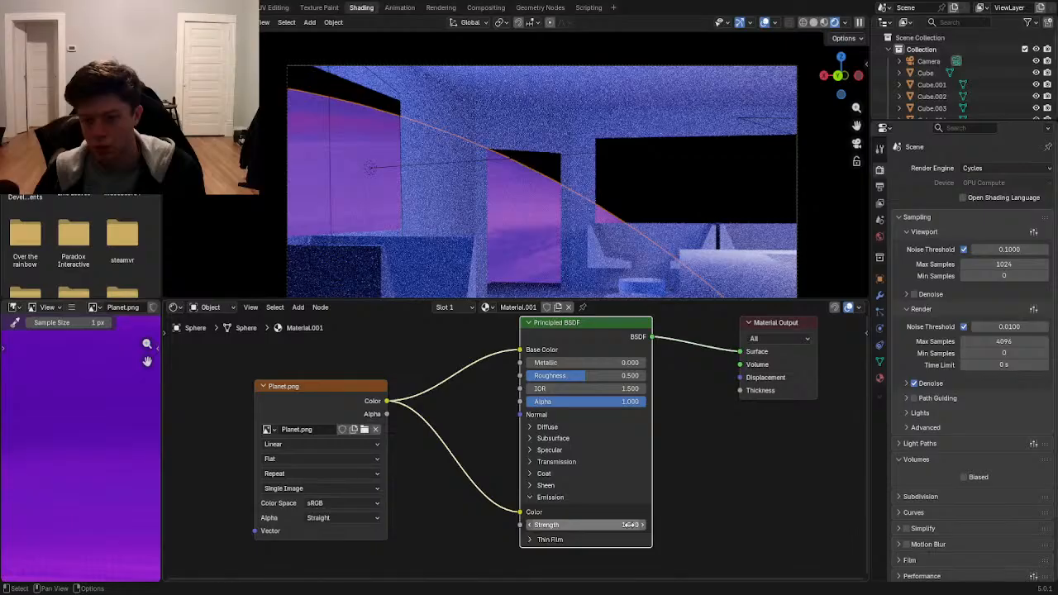
click(642, 527)
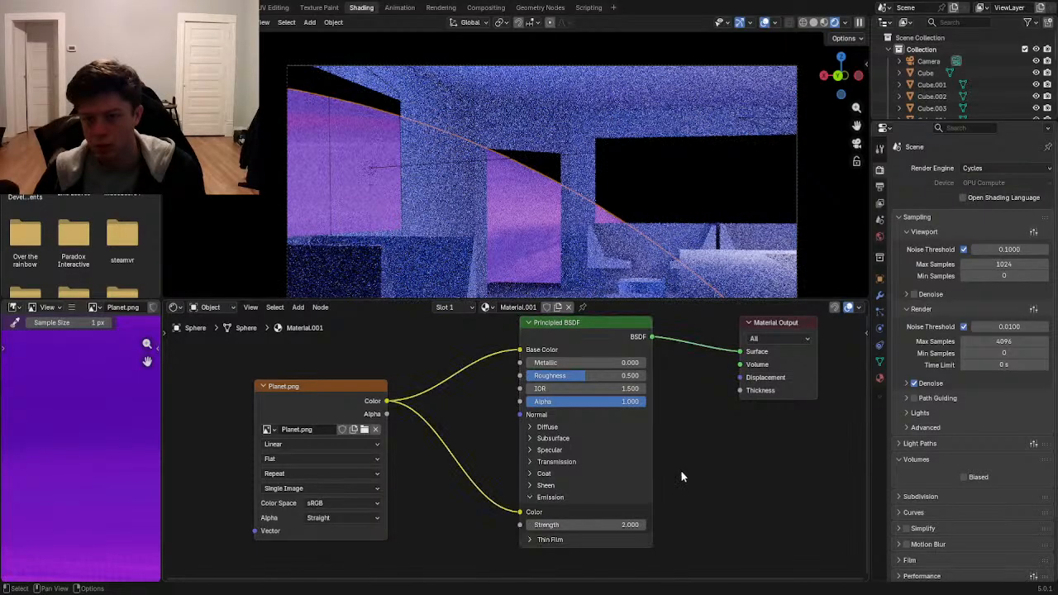
click(624, 184)
click(880, 377)
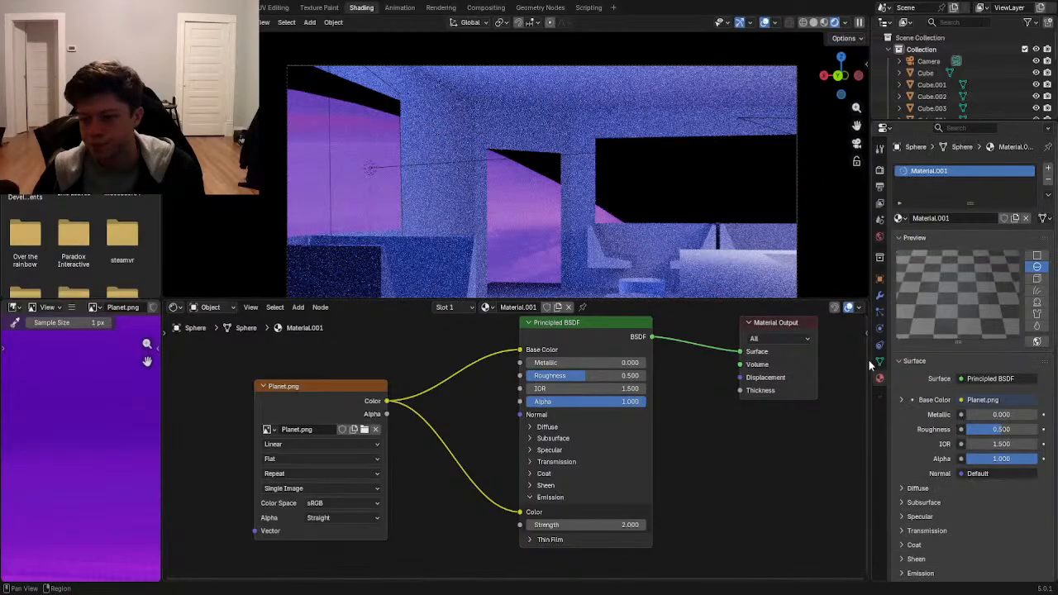
- Duplicate the outer atmosphere sphere around the planet and scale the copy up slightly
click(604, 211)
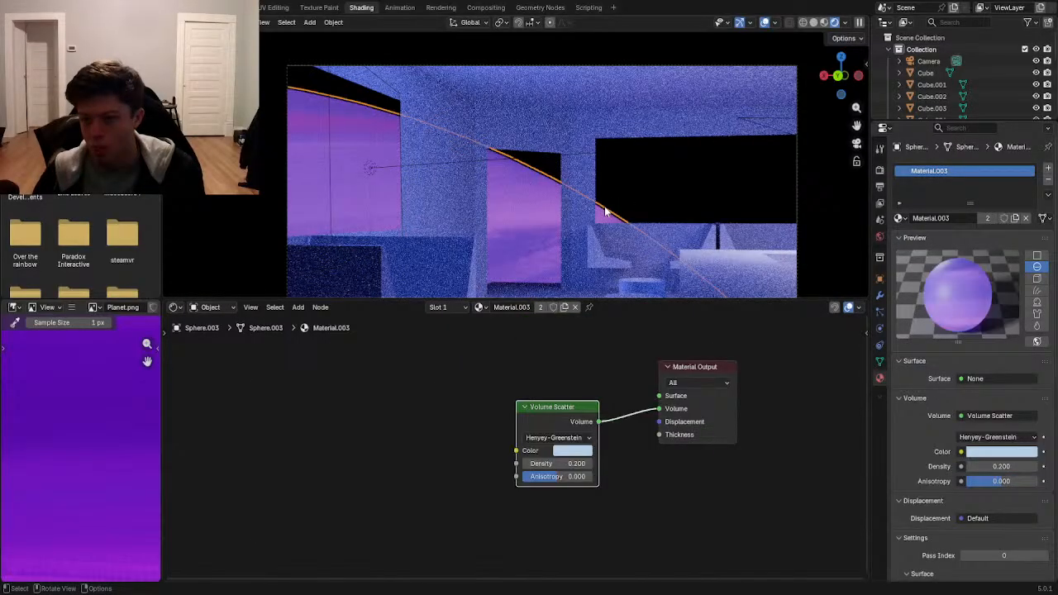
scroll(617, 207, up, 1)
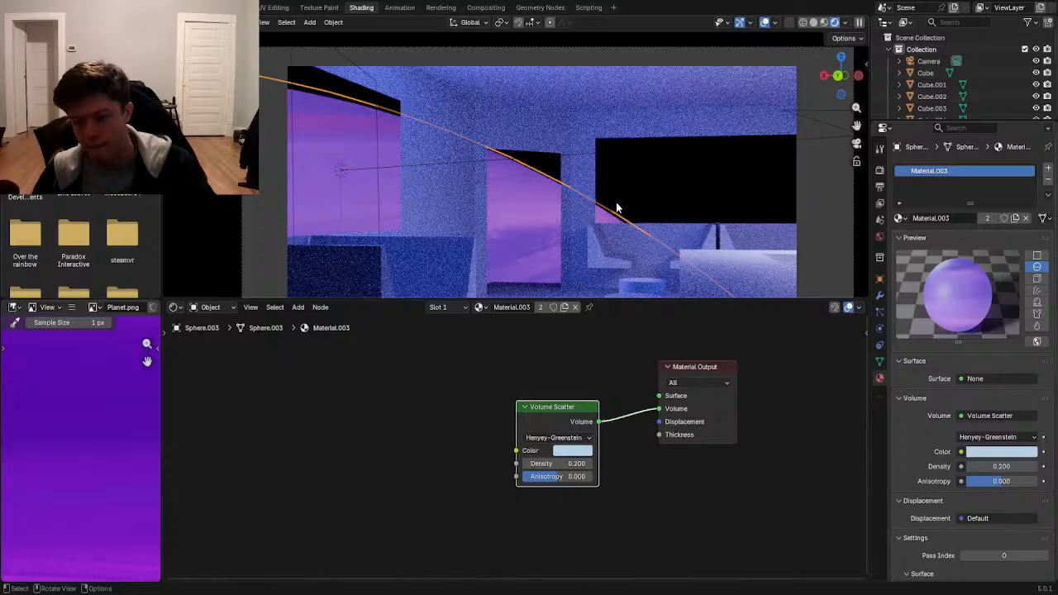
scroll(616, 207, up, 1)
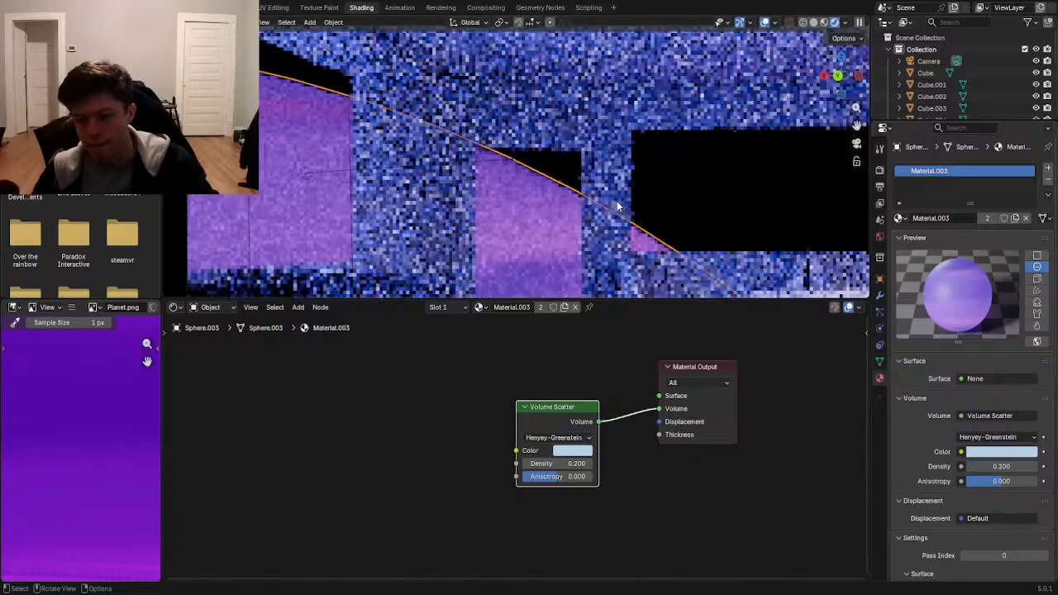
key(shift+d)
key(s)
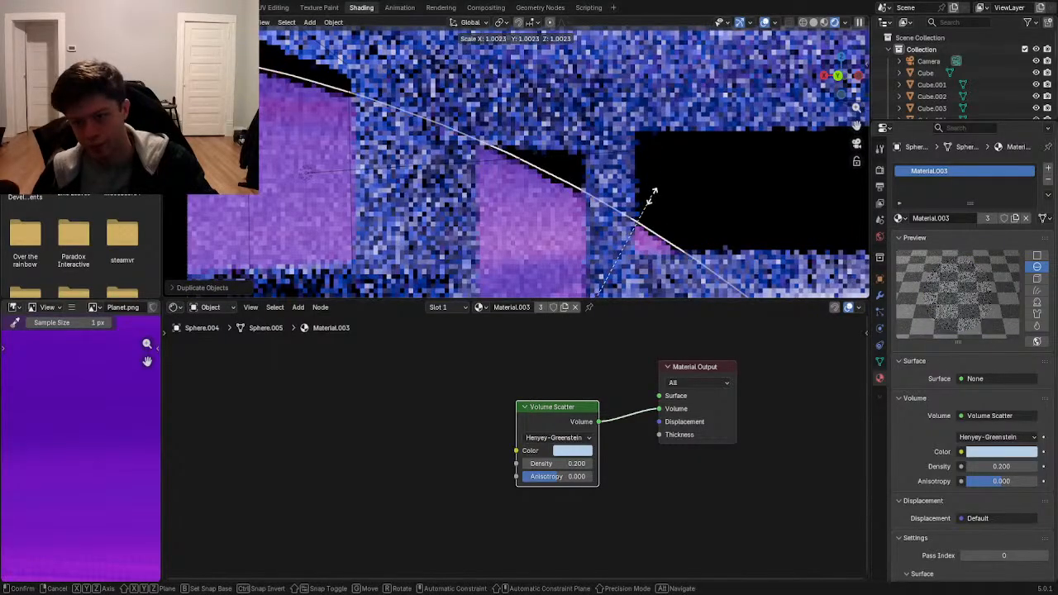
click(653, 194)
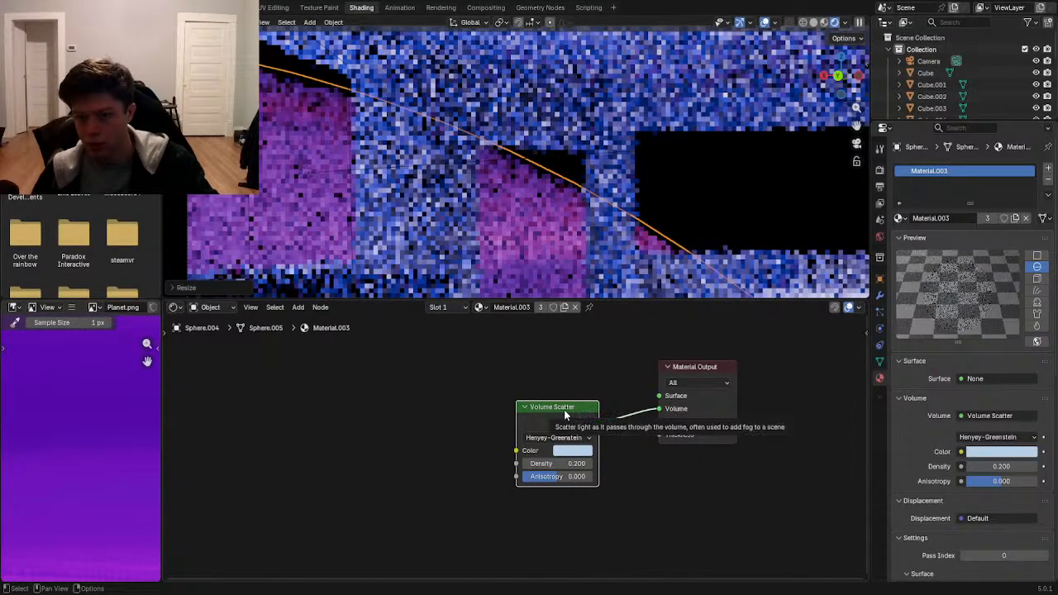
- Replace the Volume Scatter node in the atmosphere material with a Principled Volume linked to the Material Output's Volume input
key(x)
key(shift+a)
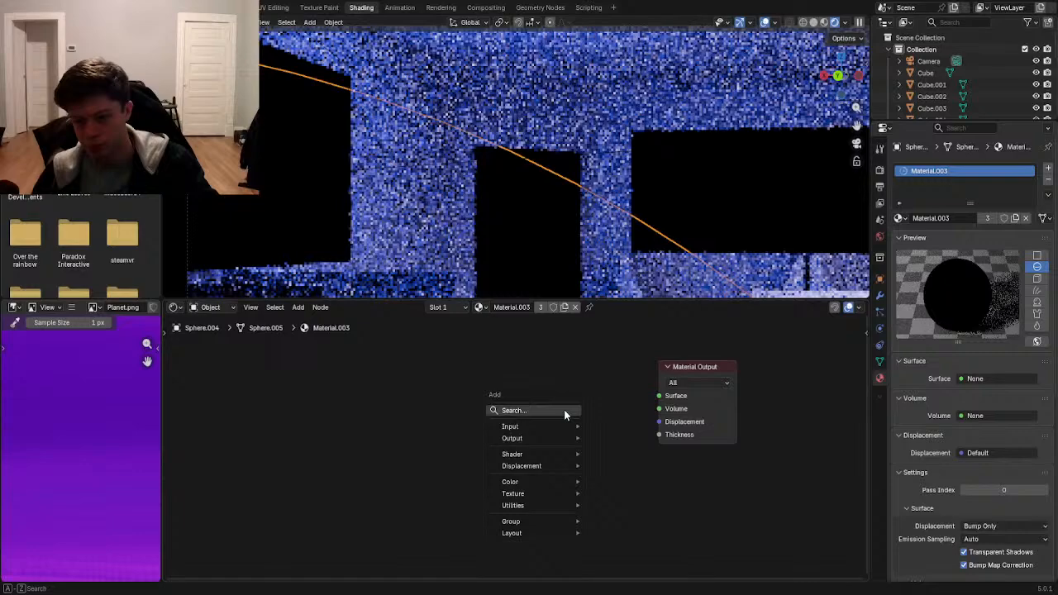
click(565, 411)
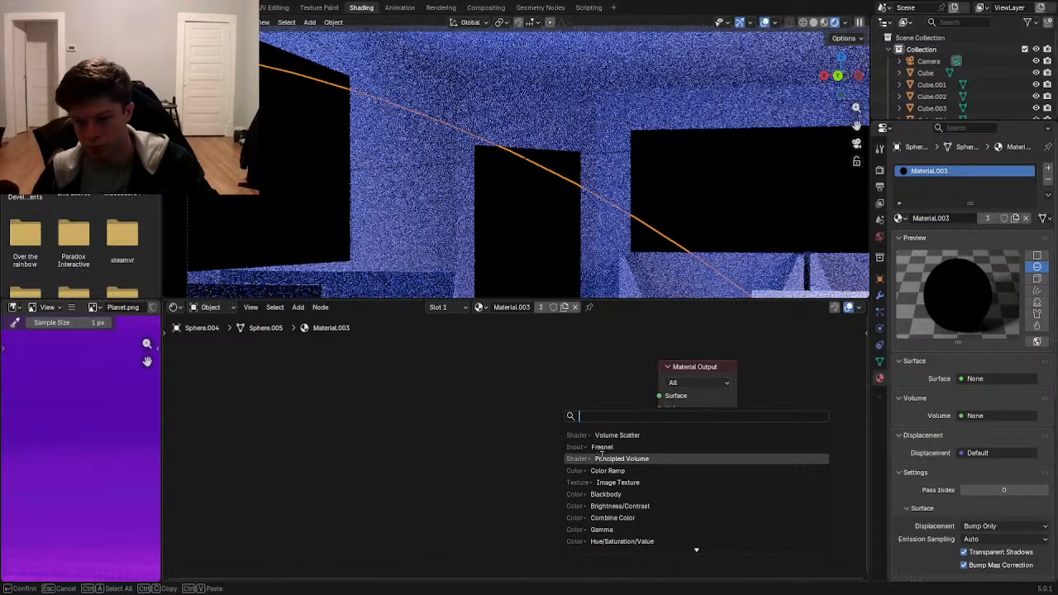
click(599, 455)
click(431, 416)
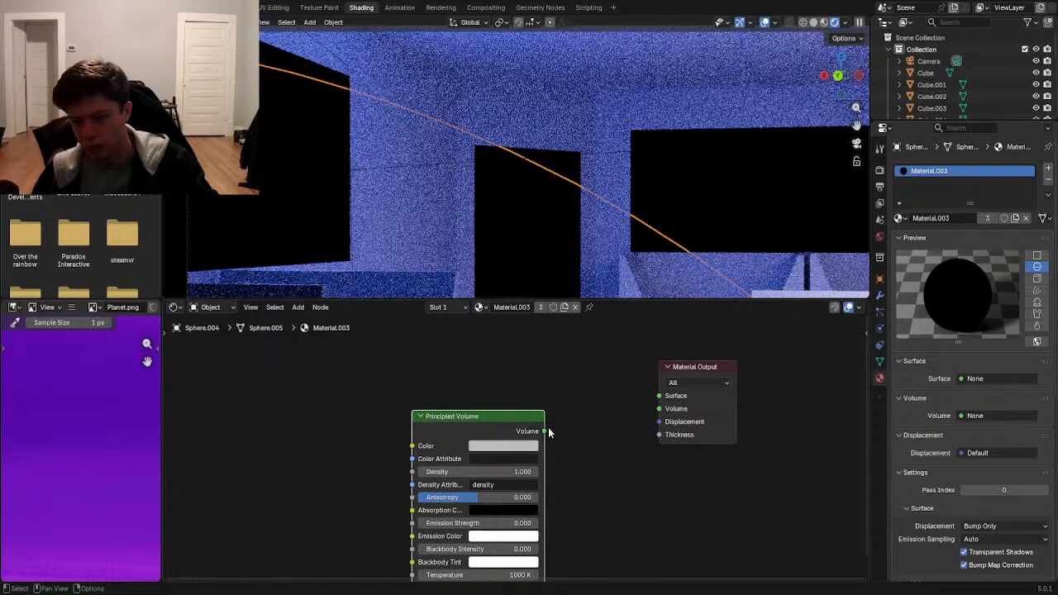
drag(545, 431, 659, 408)
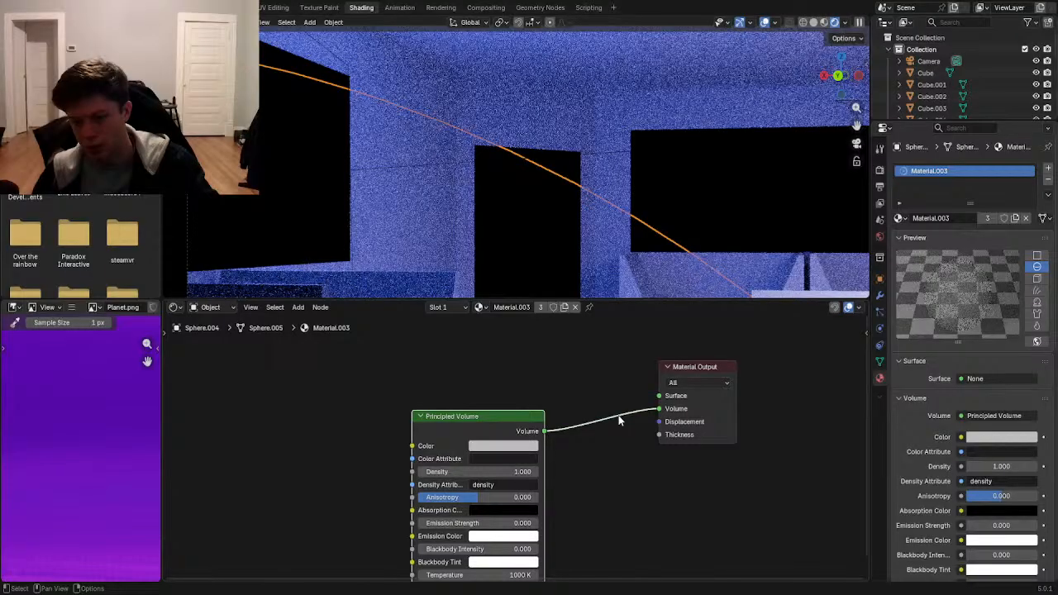
drag(545, 430, 659, 423)
middle_drag(633, 462, 673, 450)
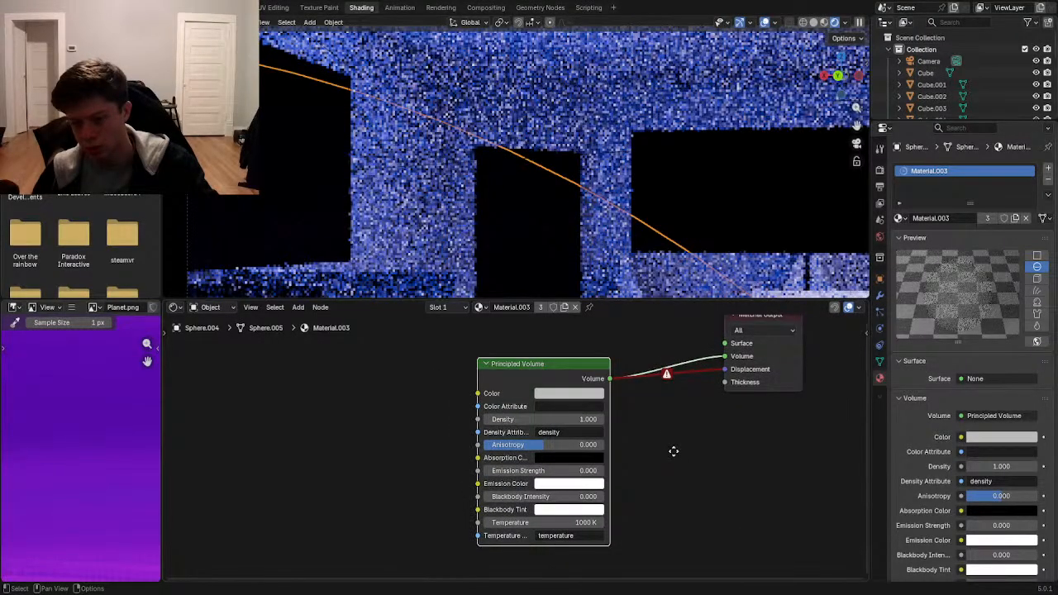
key(shift+a)
mouse_move(436, 471)
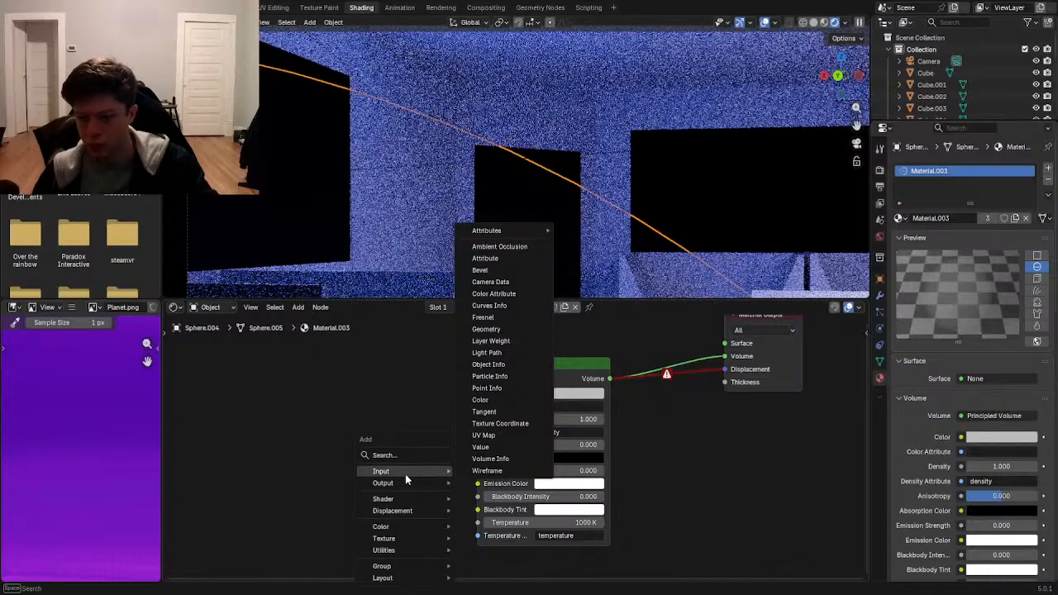
click(508, 409)
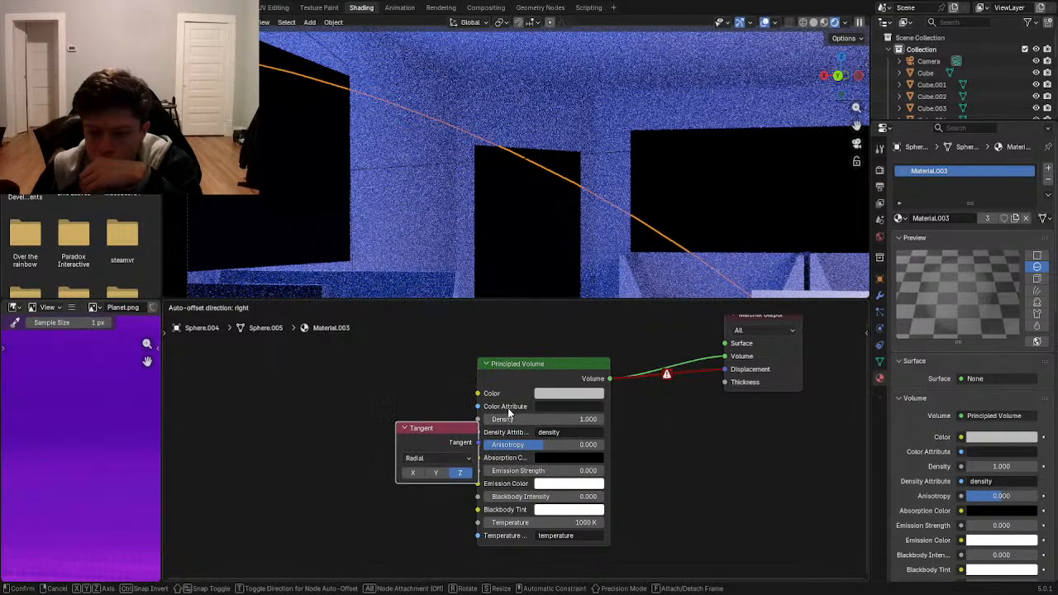
key(Escape)
key(shift+a)
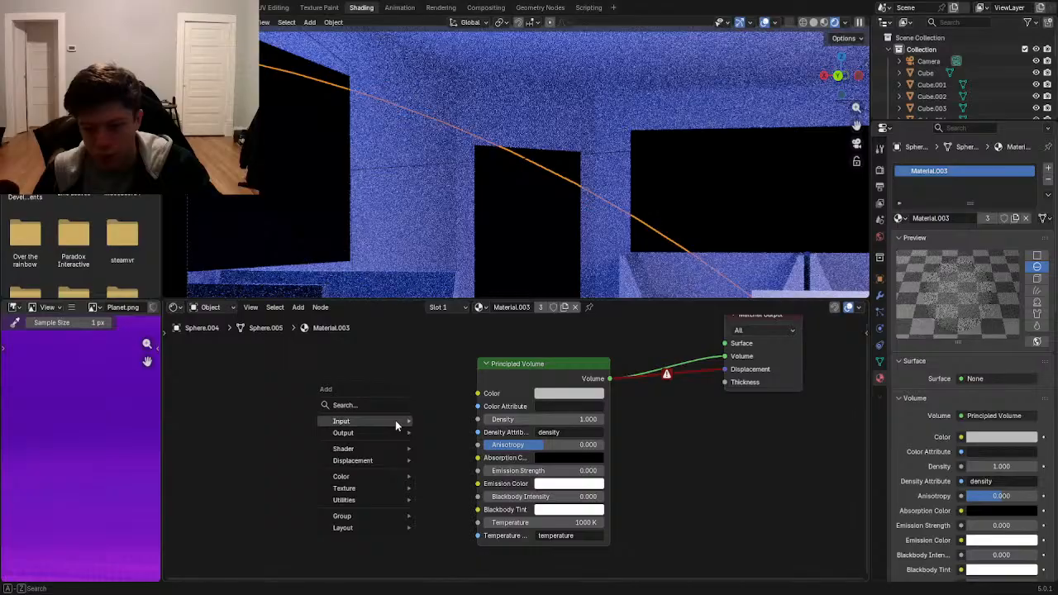
mouse_move(395, 420)
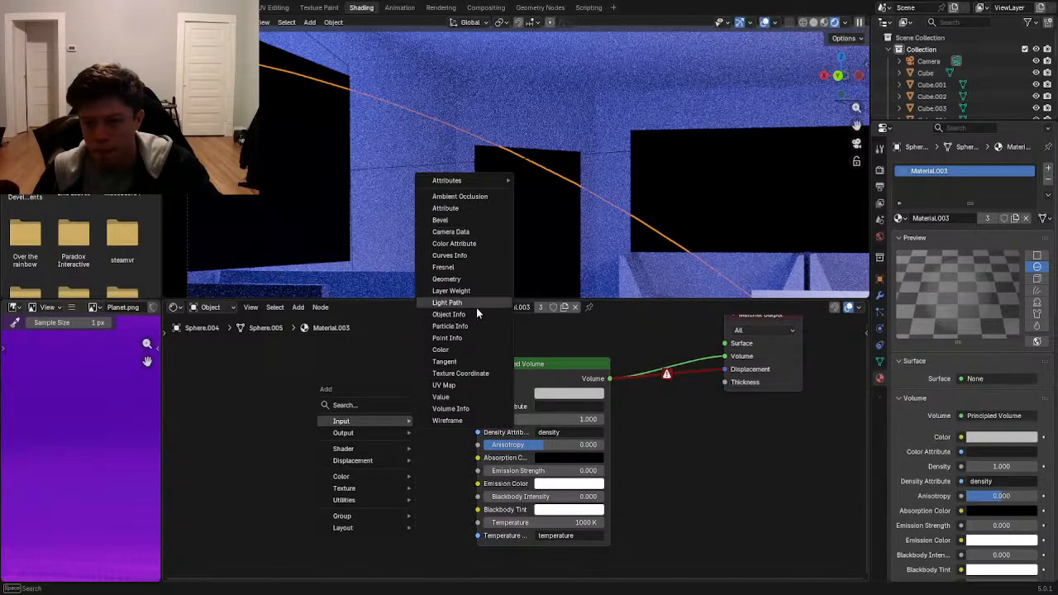
mouse_move(481, 188)
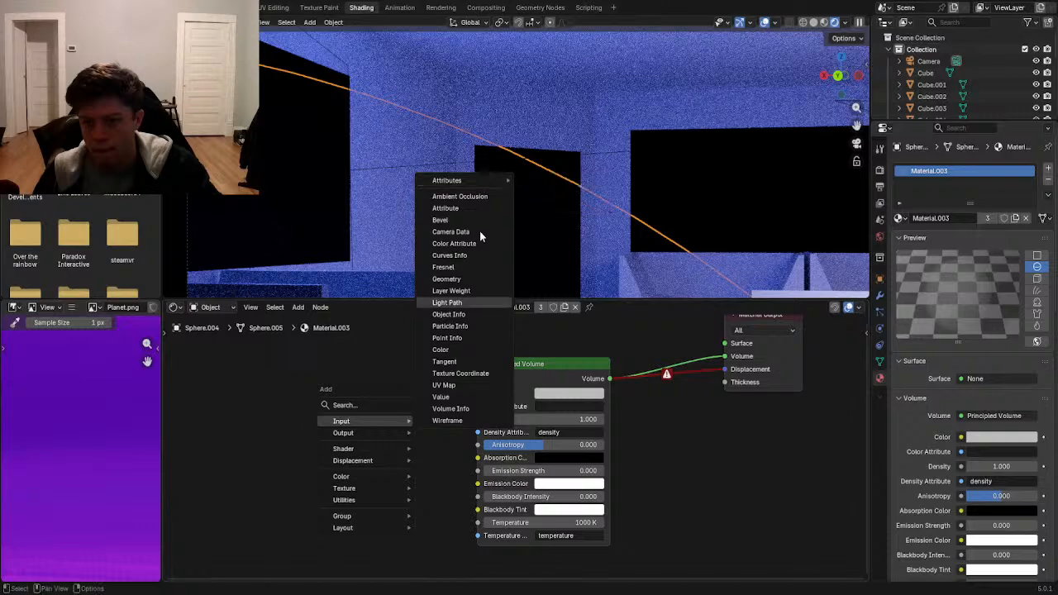
click(468, 292)
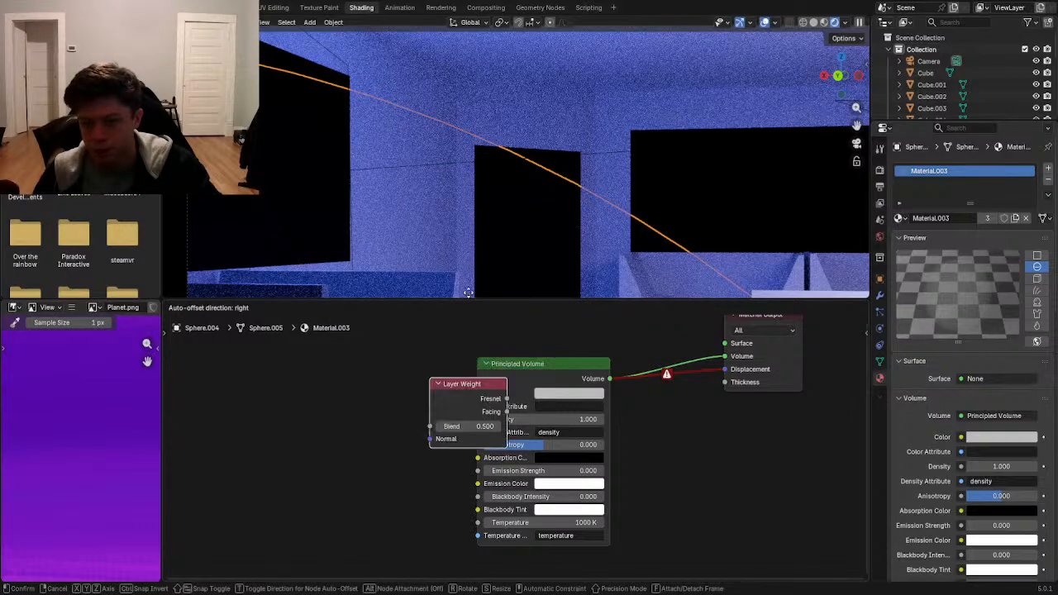
key(Escape)
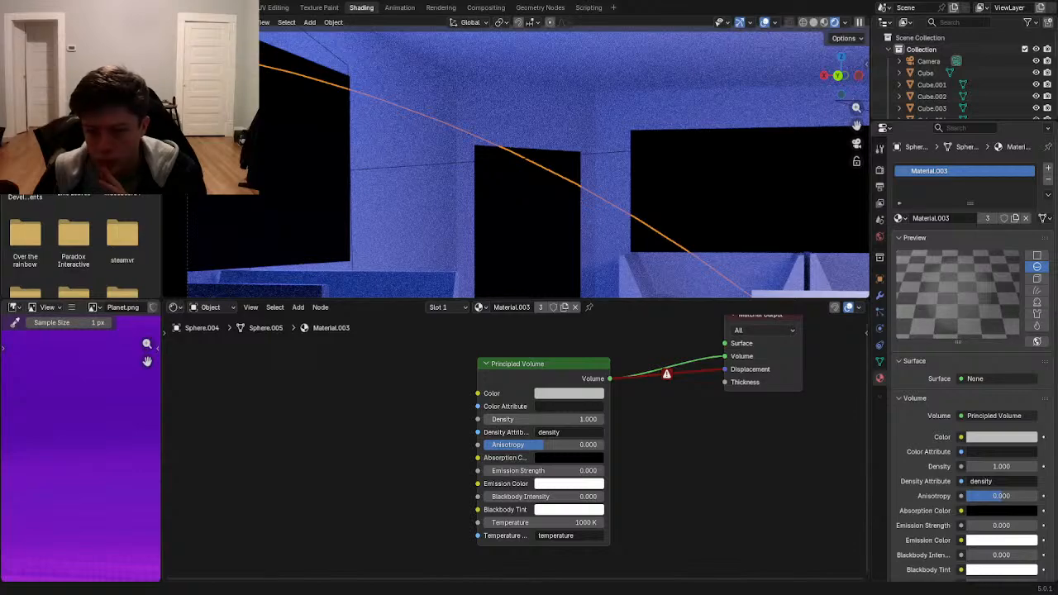
- Cut the Principled Volume's link to the Displacement input and delete the duplicated atmosphere sphere
middle_drag(709, 366, 695, 381)
drag(705, 385, 659, 341)
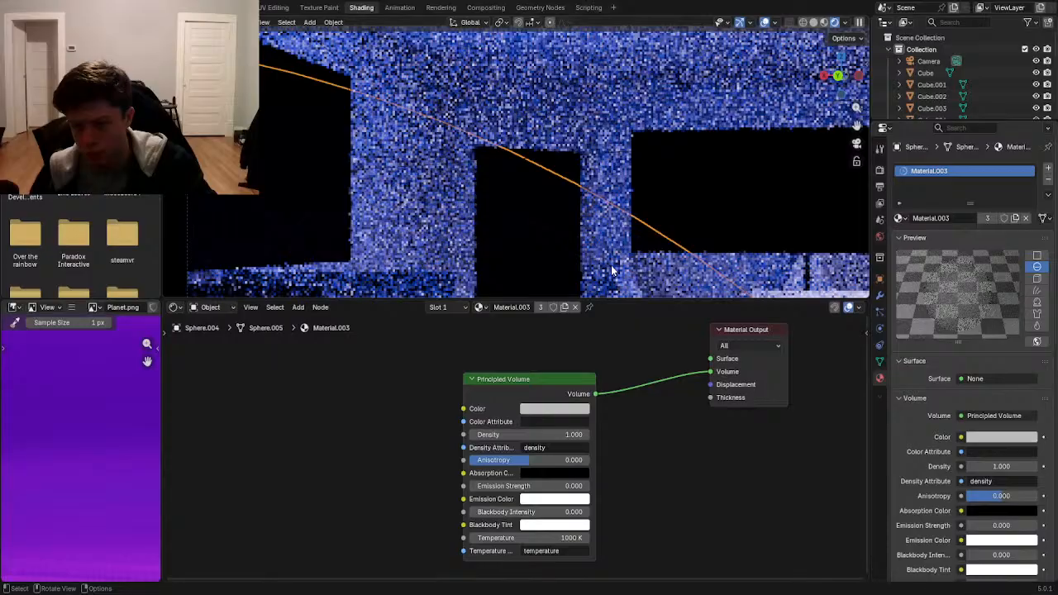
key(x)
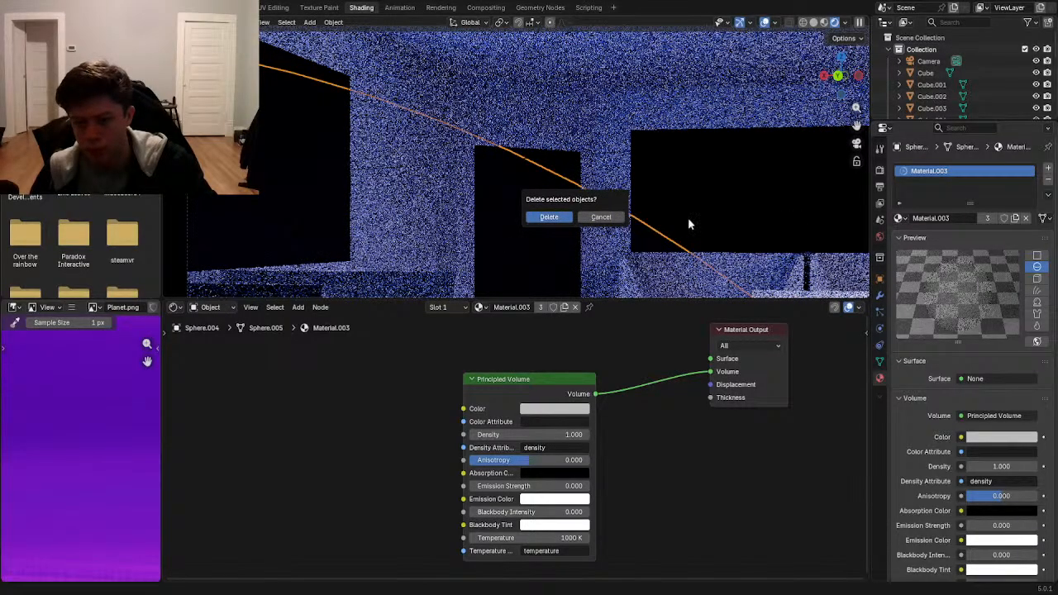
click(537, 217)
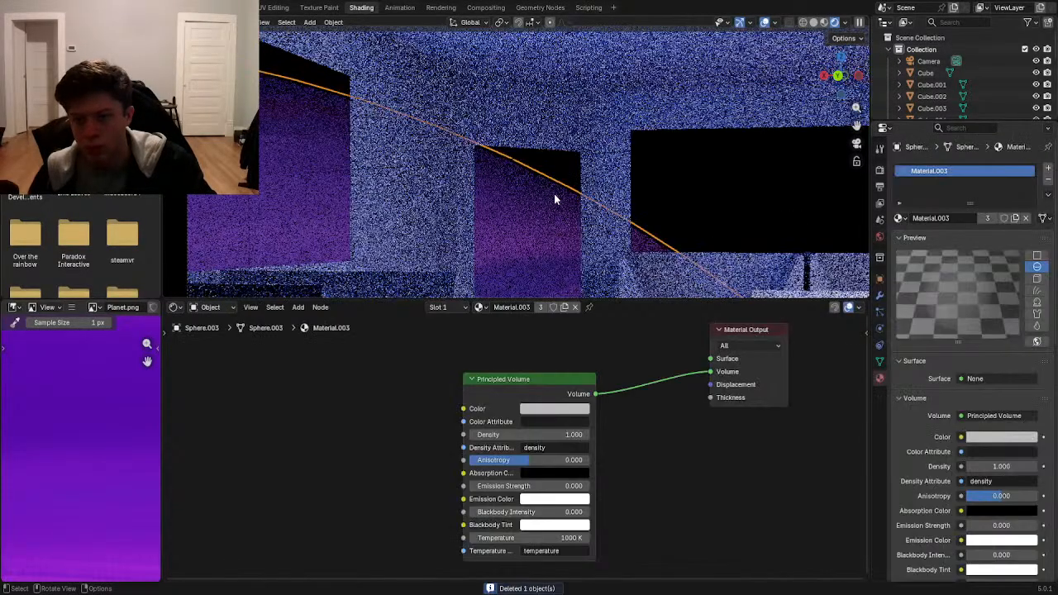
- Add a Displacement node to the planet material and link it to the Principled BSDF's Normal input
shift+click(554, 198)
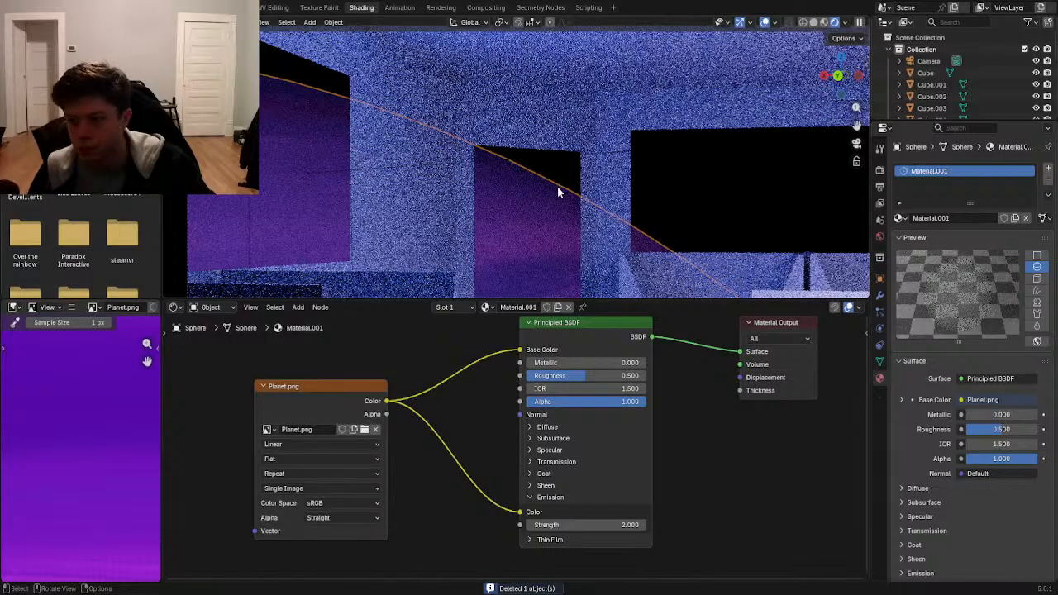
drag(337, 386, 225, 388)
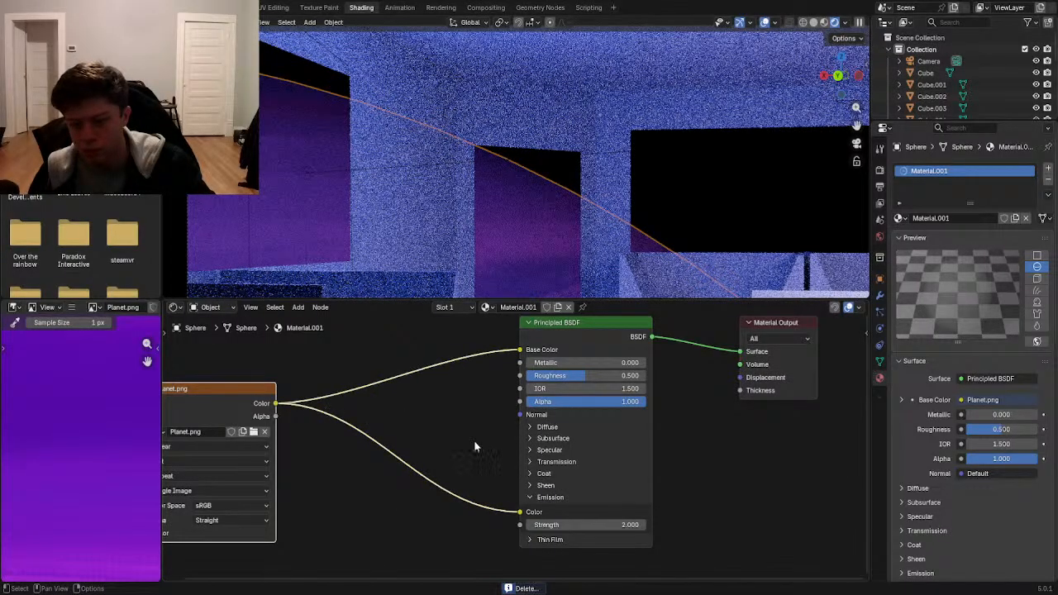
key(shift+a)
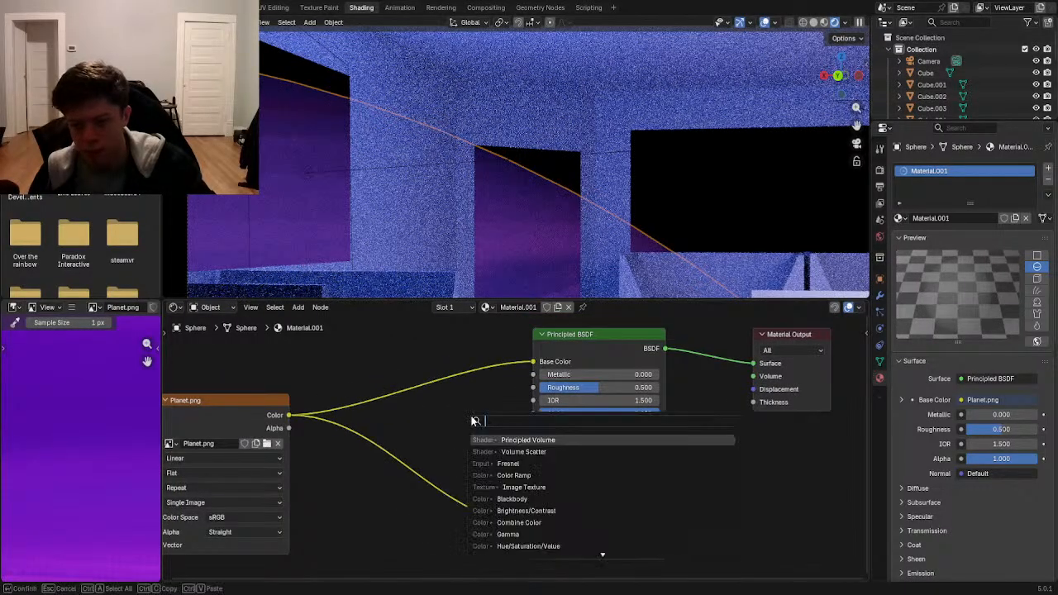
text(dis)
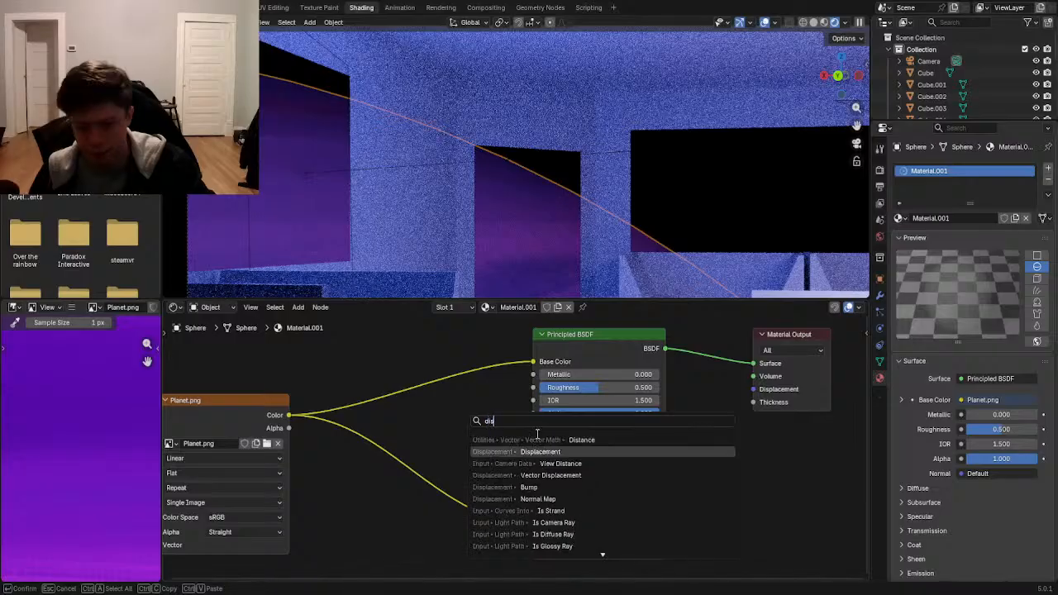
click(553, 451)
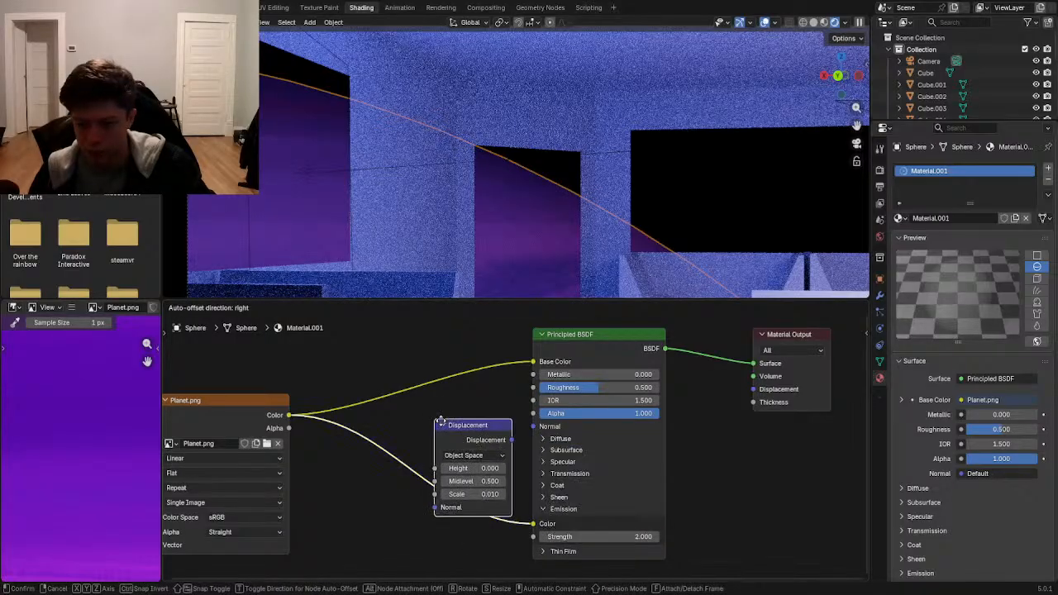
click(334, 496)
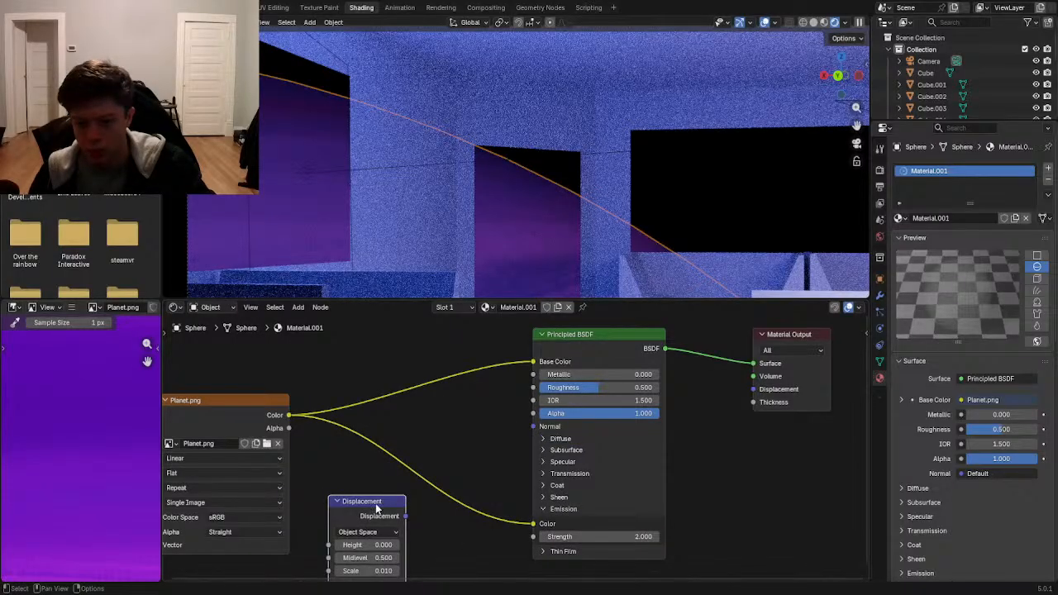
drag(359, 515, 412, 463)
drag(458, 464, 538, 427)
- Try to link the Displacement node's Normal input to the Planet.png colour output
click(283, 419)
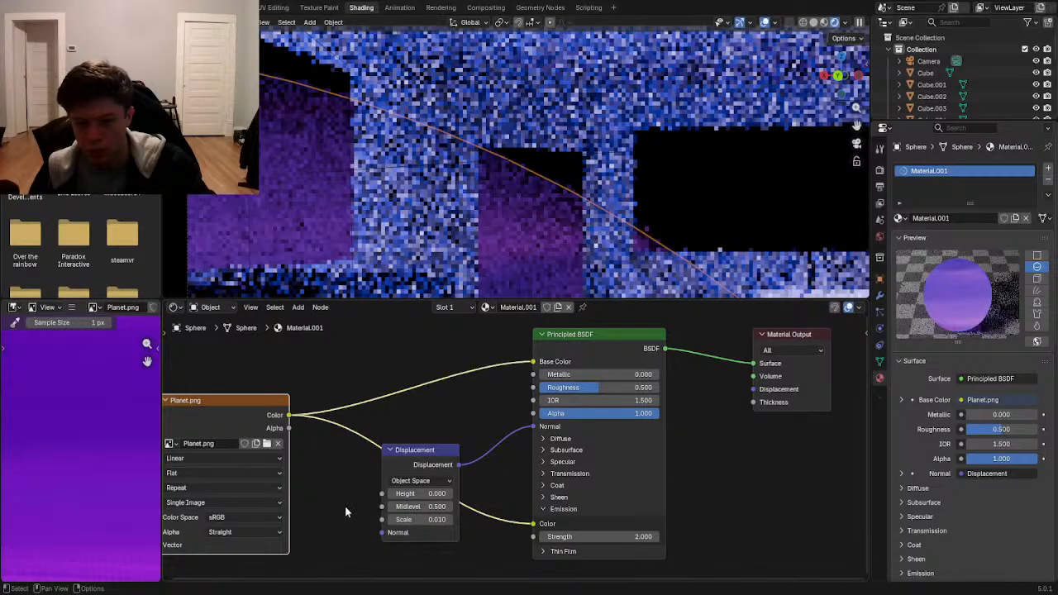
drag(382, 533, 290, 415)
click(420, 452)
scroll(414, 427, down, 1)
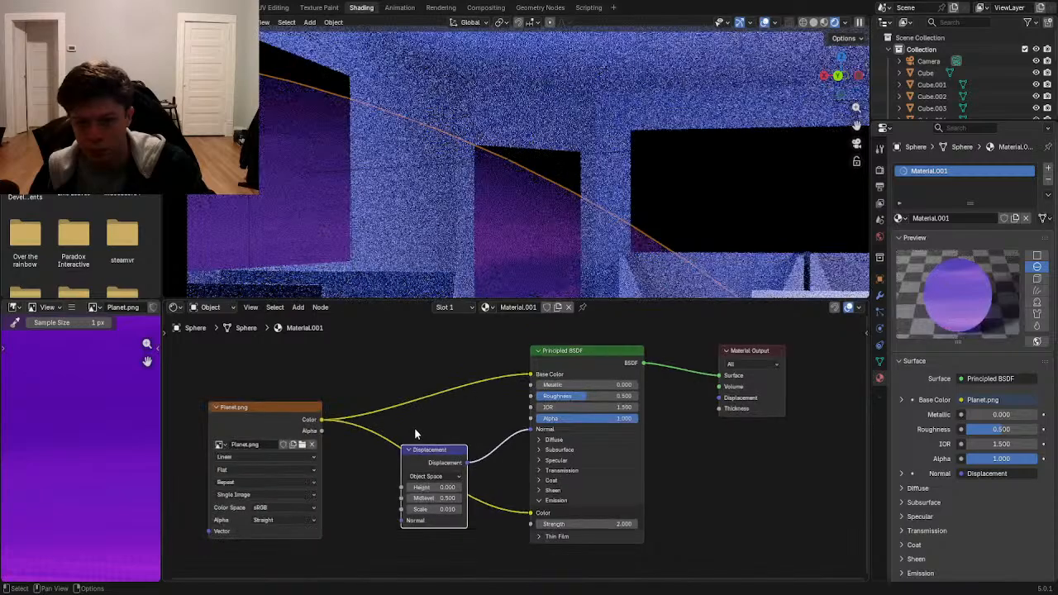
middle_drag(415, 429, 452, 430)
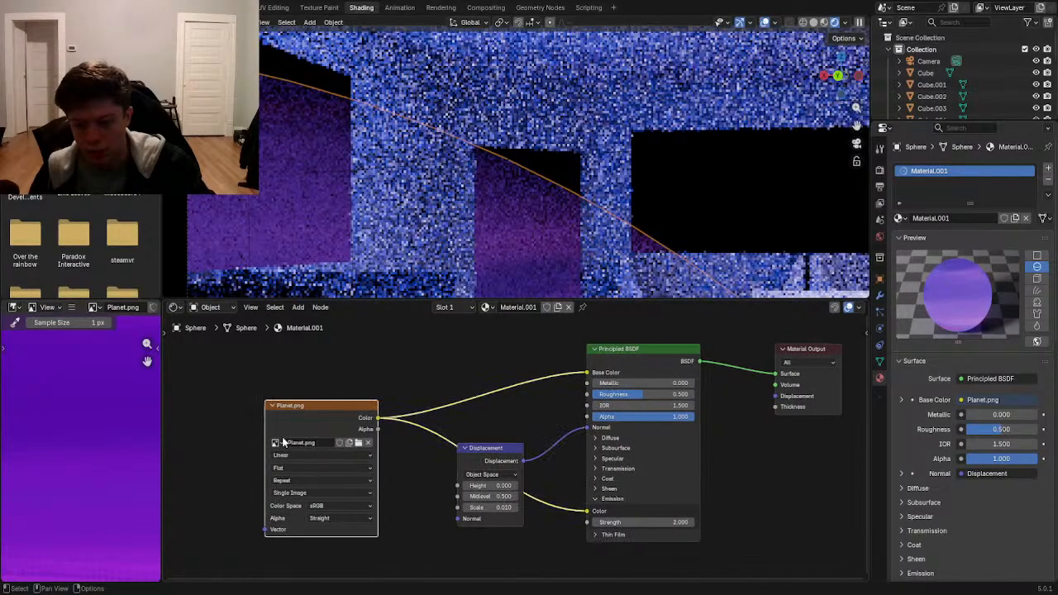
- Move the Planet.png node further from the shader and delete the Displacement node from the planet material
drag(272, 444, 173, 475)
drag(320, 416, 300, 426)
drag(279, 448, 487, 460)
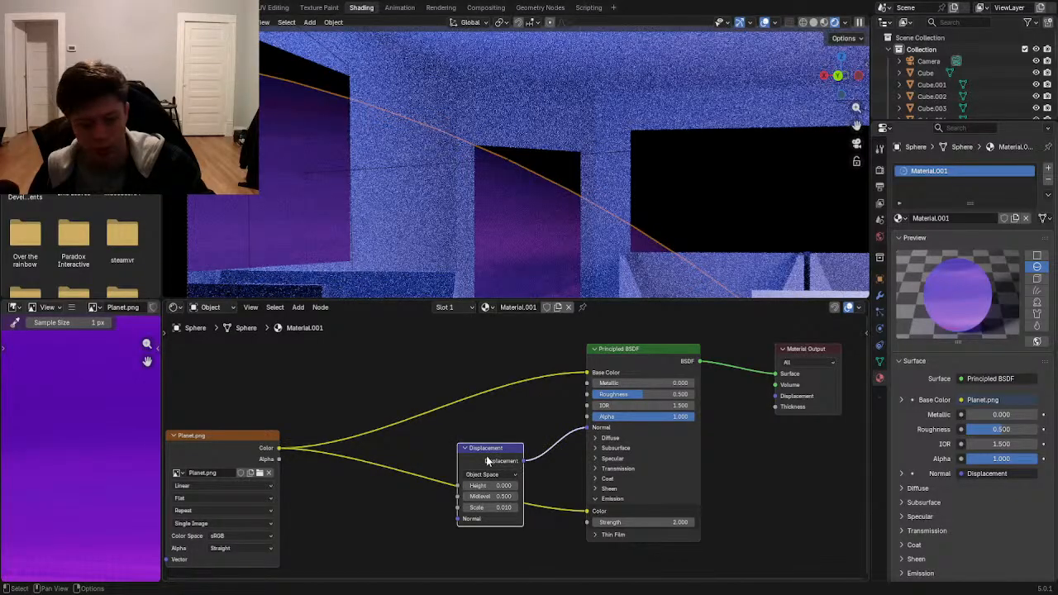
key(x)
right_click(489, 458)
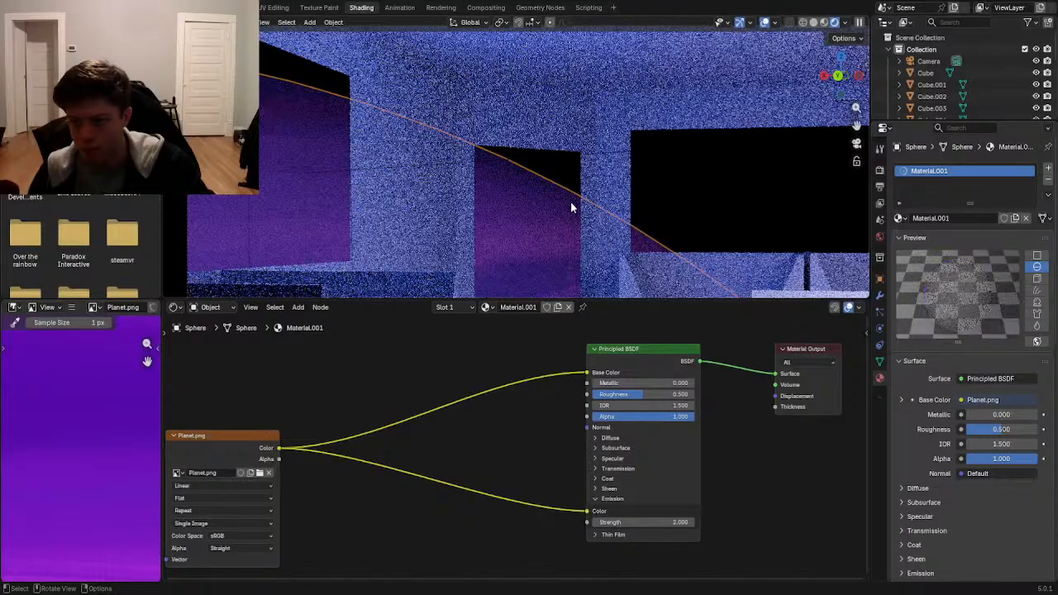
- Add a Displacement node to the cloud layer's material and link it to the Principled BSDF's Normal input
click(570, 202)
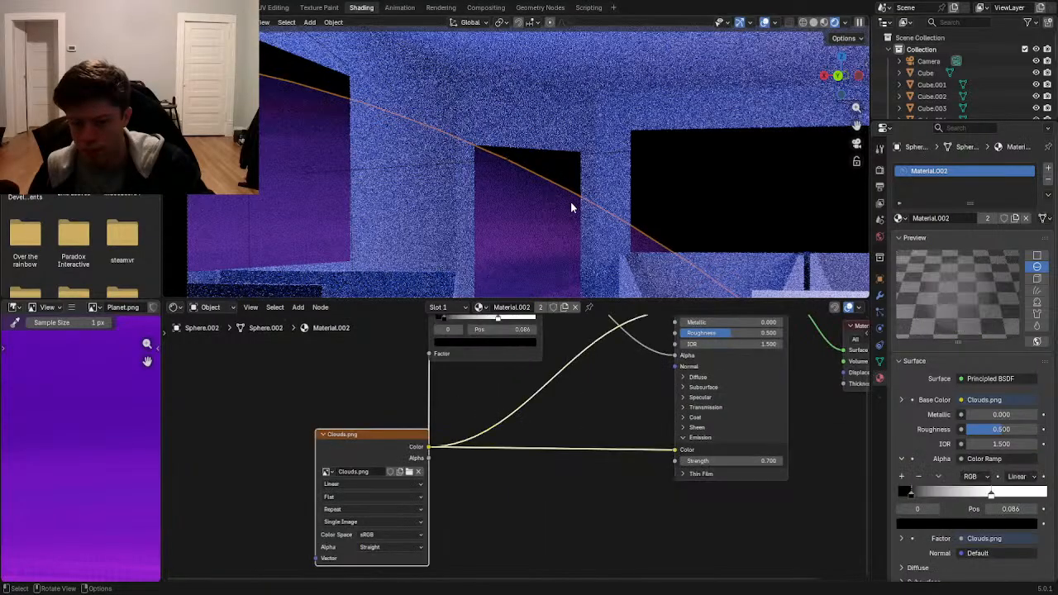
key(shift+a)
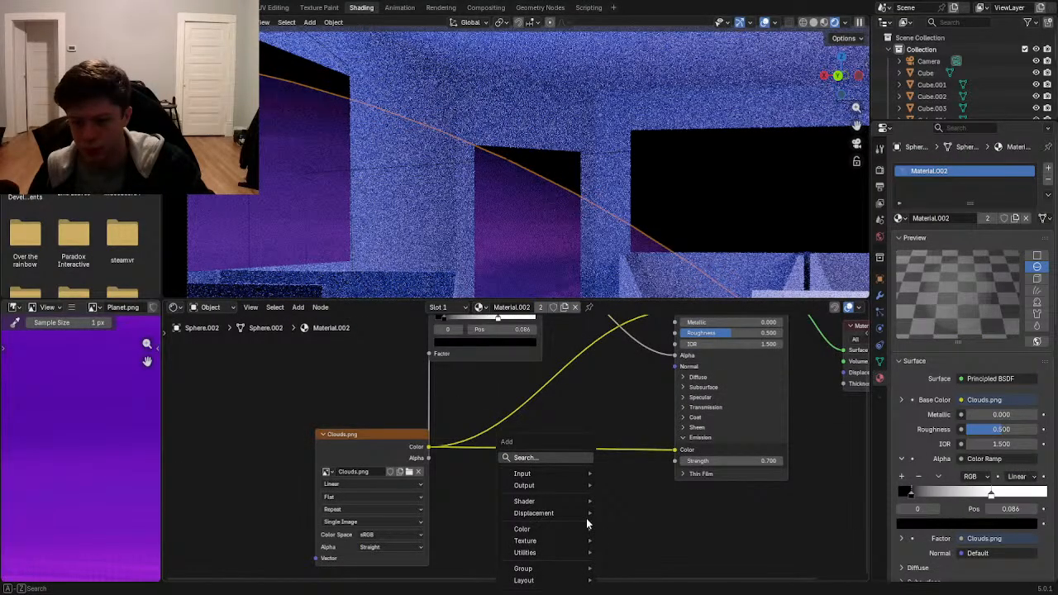
mouse_move(586, 514)
click(637, 530)
click(605, 364)
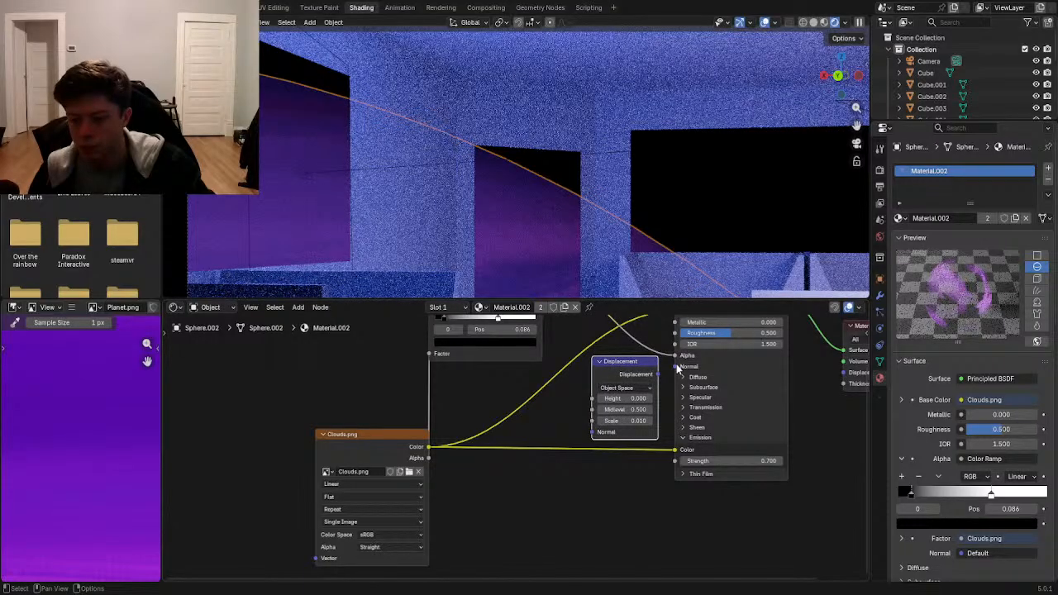
drag(658, 373, 668, 369)
middle_drag(669, 369, 640, 415)
scroll(640, 416, up, 1)
drag(646, 402, 644, 446)
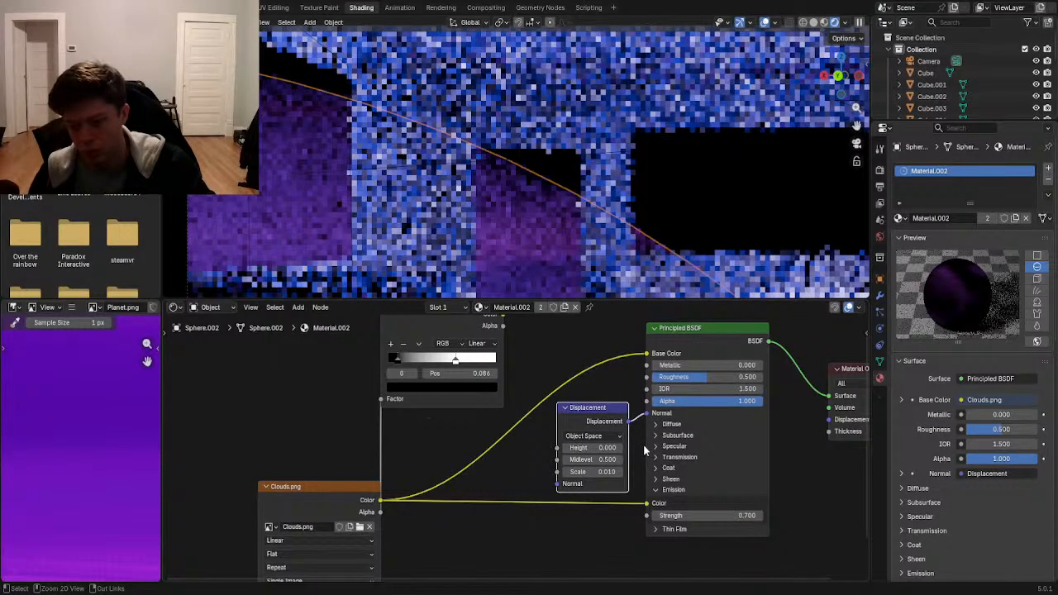
- Undo the link changes on the cloud material's Alpha input, move the Displacement node lower, and link it to the Principled BSDF's Normal input
key(ctrl+z)
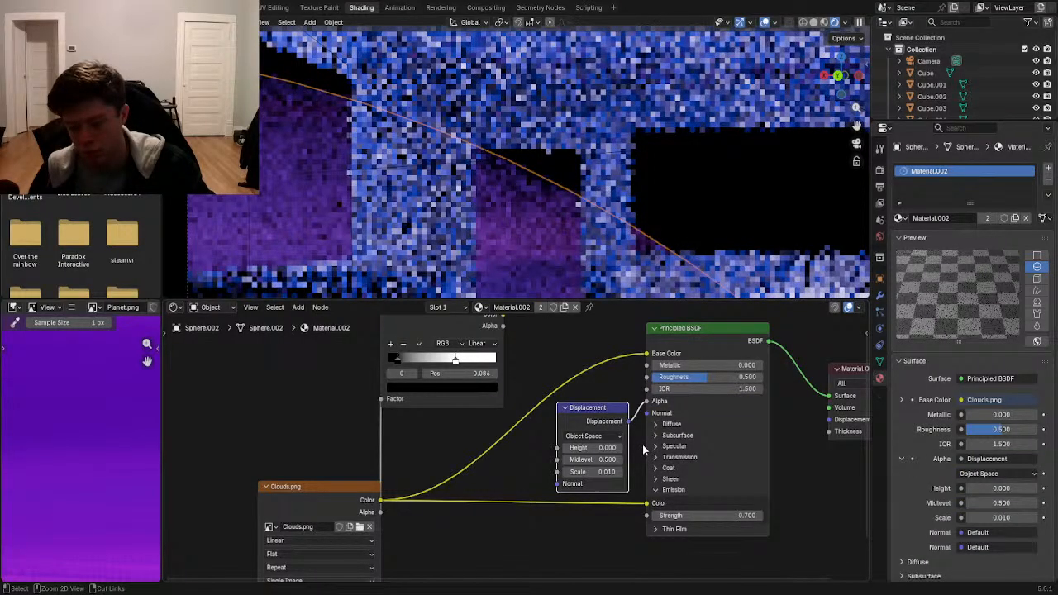
key(ctrl+z)
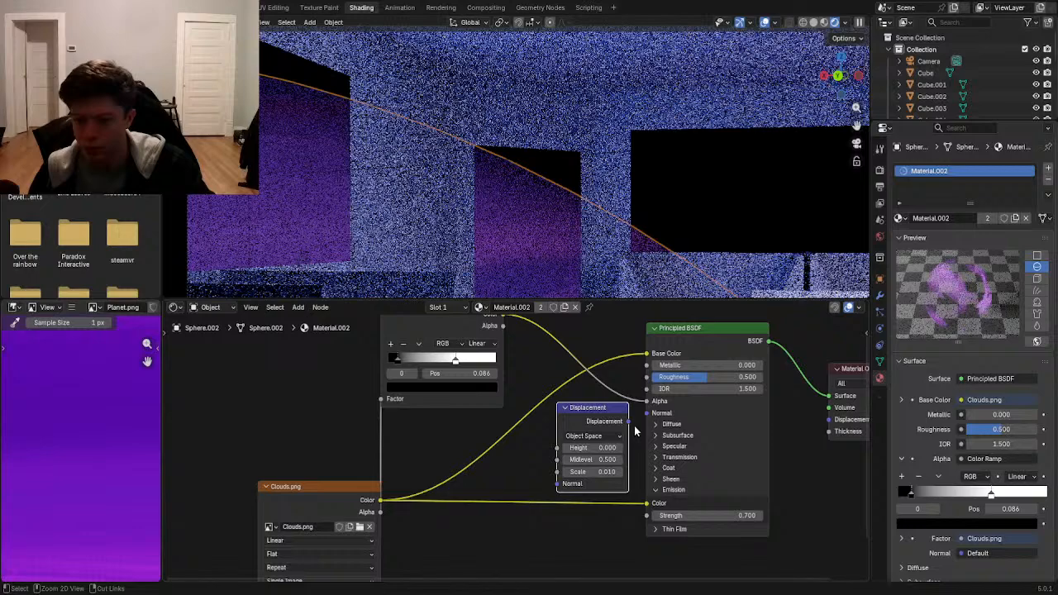
drag(616, 413, 633, 538)
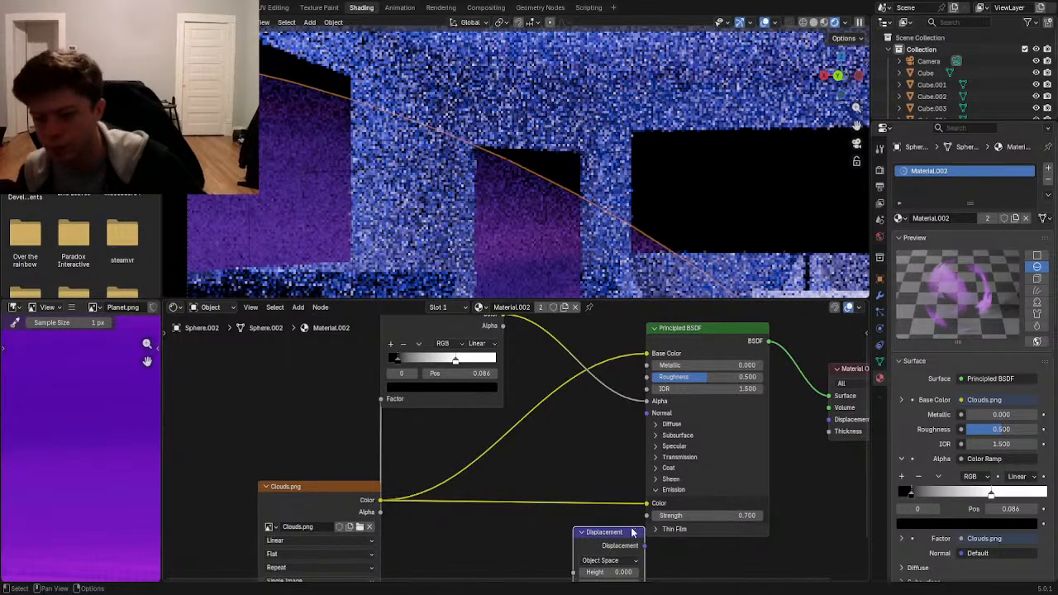
drag(608, 532, 646, 413)
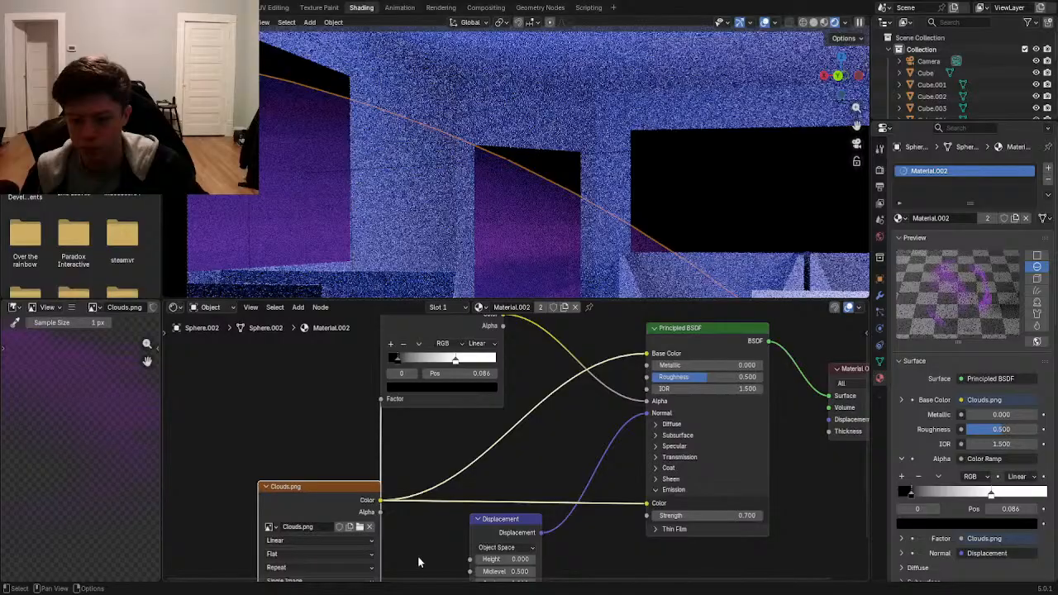
- Link the Clouds.png colour output to the Displacement node's Normal input and shift the Displacement node slightly closer to the shader
middle_drag(418, 562, 435, 515)
drag(398, 453, 484, 549)
drag(526, 479, 552, 486)
- Insert a Normal Map node between Clouds.png and the Displacement node, feeding the image's colour into its Strength input
key(shift+a)
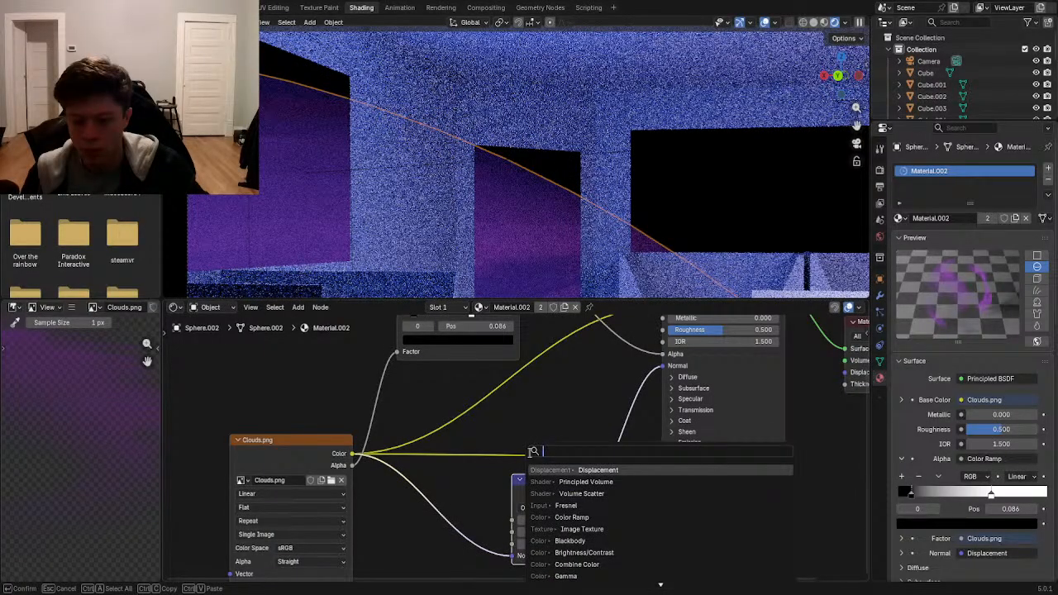
text(nor)
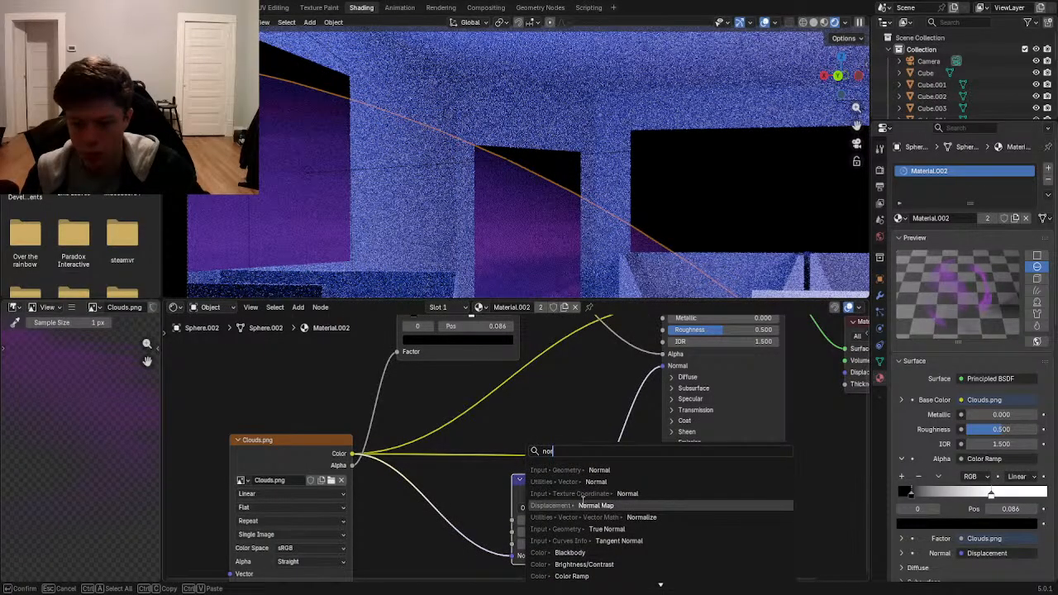
click(583, 503)
click(415, 479)
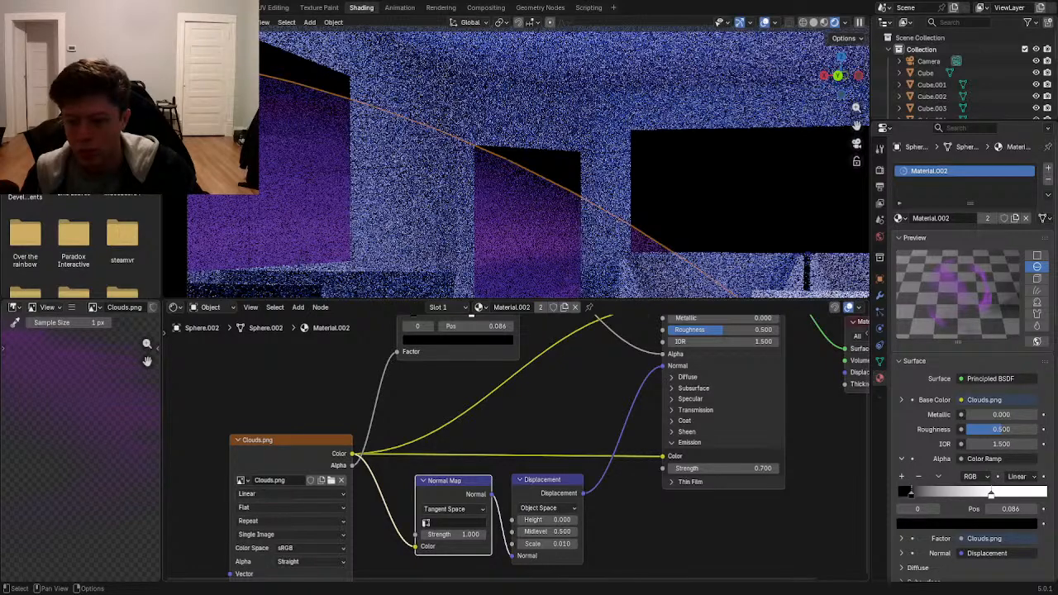
key(ctrl+z)
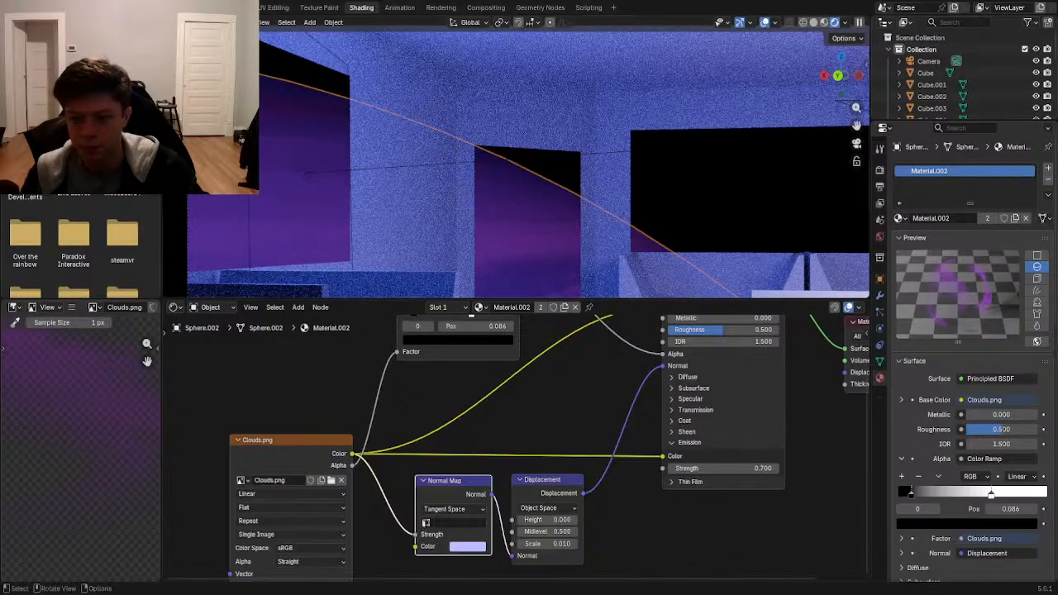
- Set the Displacement node's scale to 0.110 in the cloud material
middle_drag(530, 280, 585, 218)
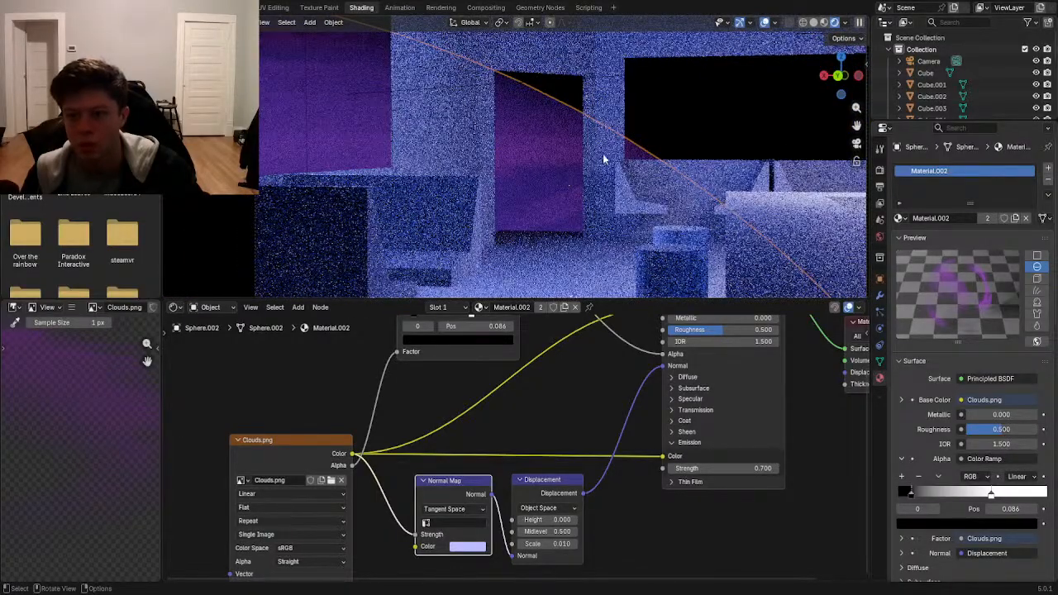
scroll(565, 162, up, 2)
scroll(567, 165, up, 2)
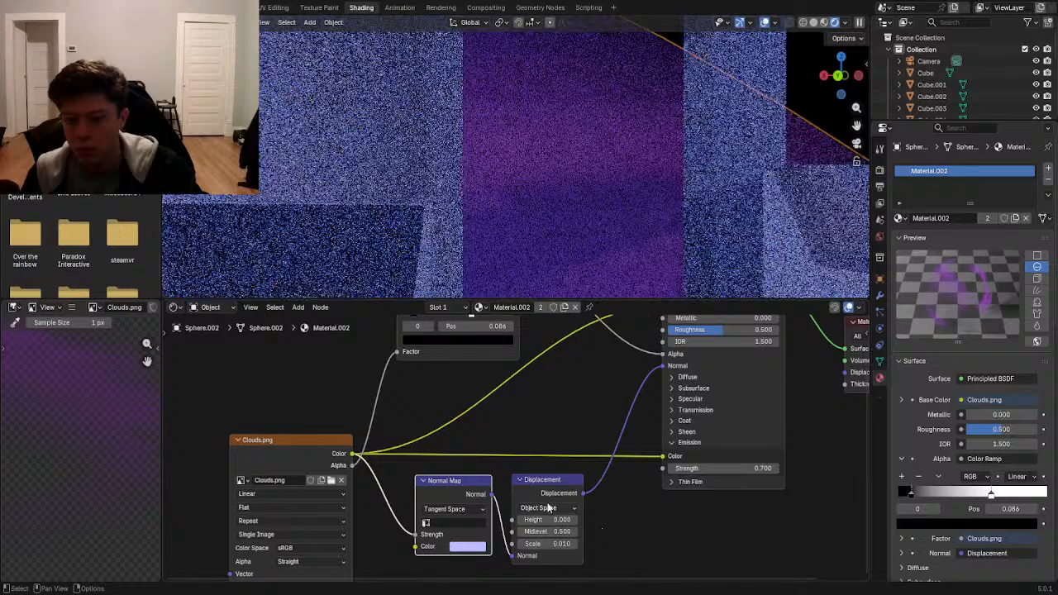
scroll(571, 433, up, 1)
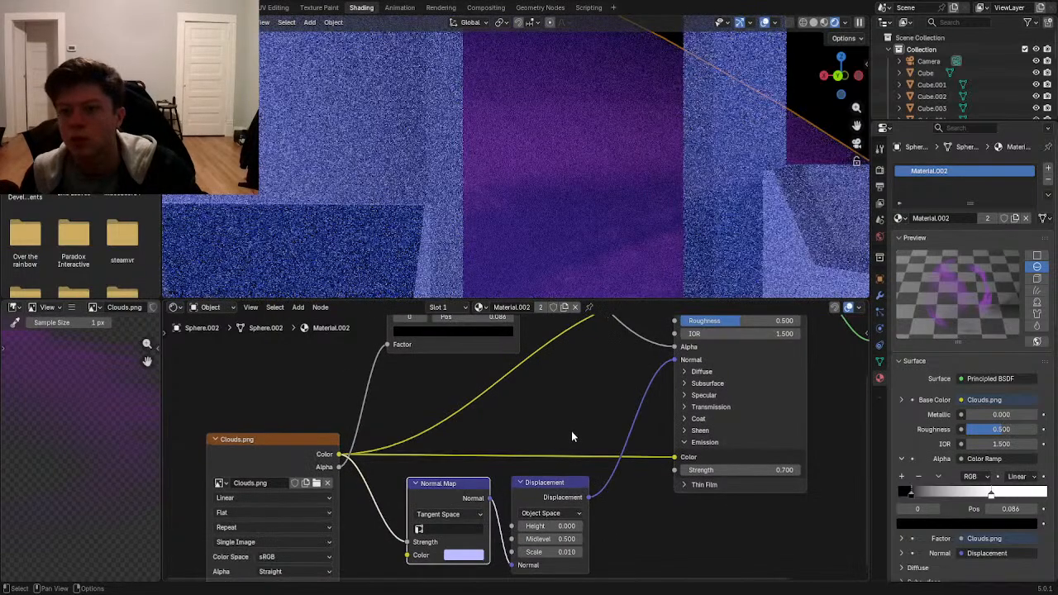
click(580, 553)
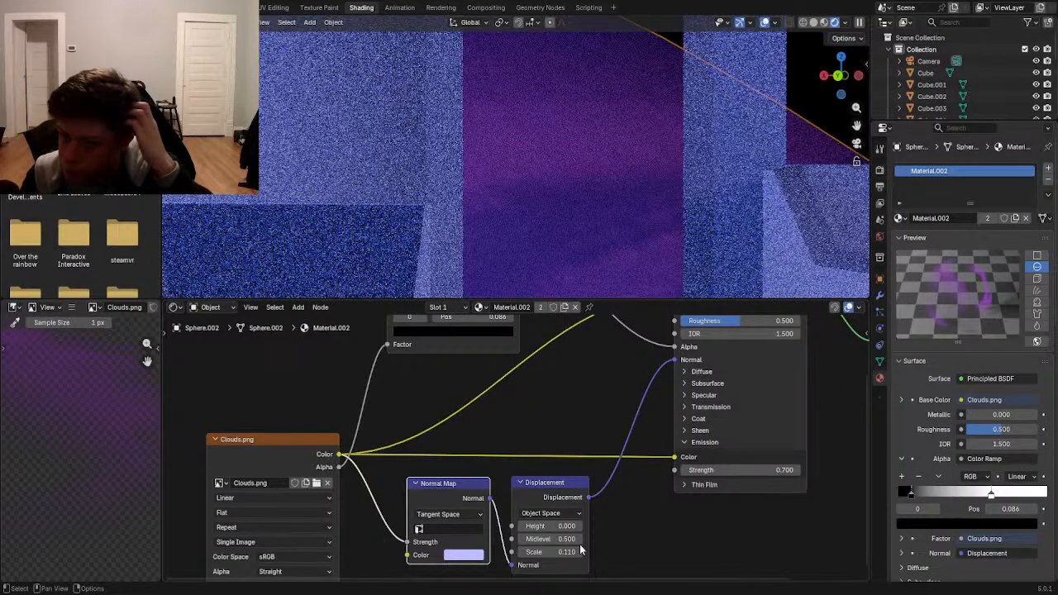
- Add an area light to the scene and move it away from the room to the space in front of the planet
middle_drag(621, 242, 536, 236)
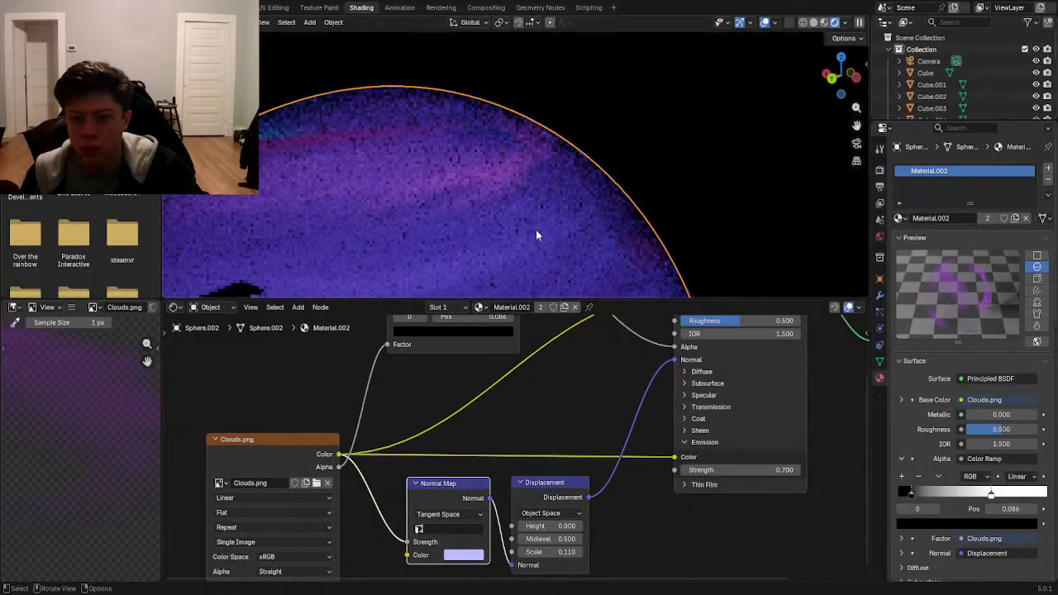
key(shift+a)
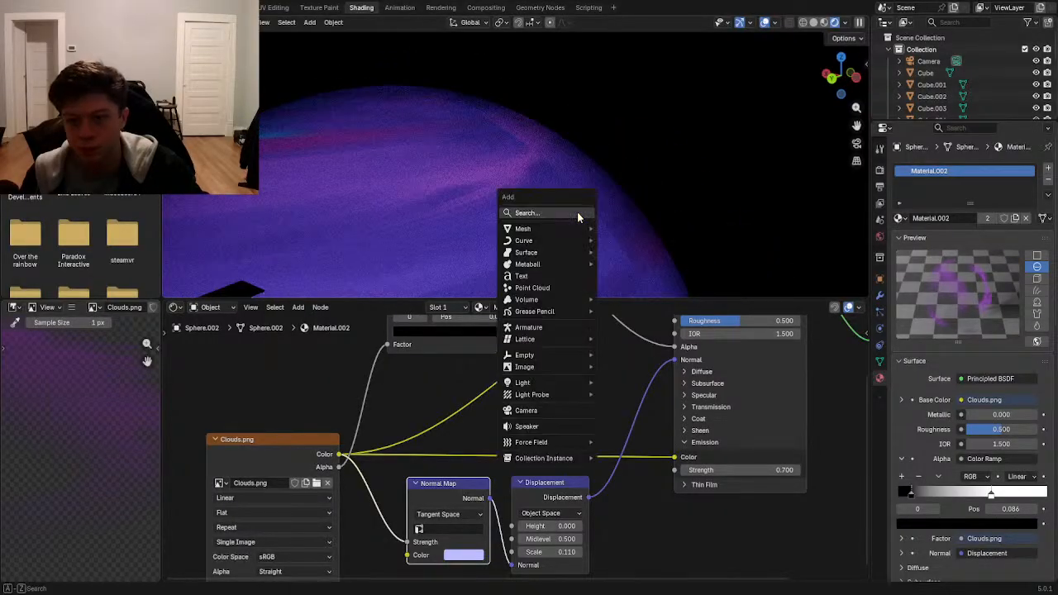
mouse_move(517, 384)
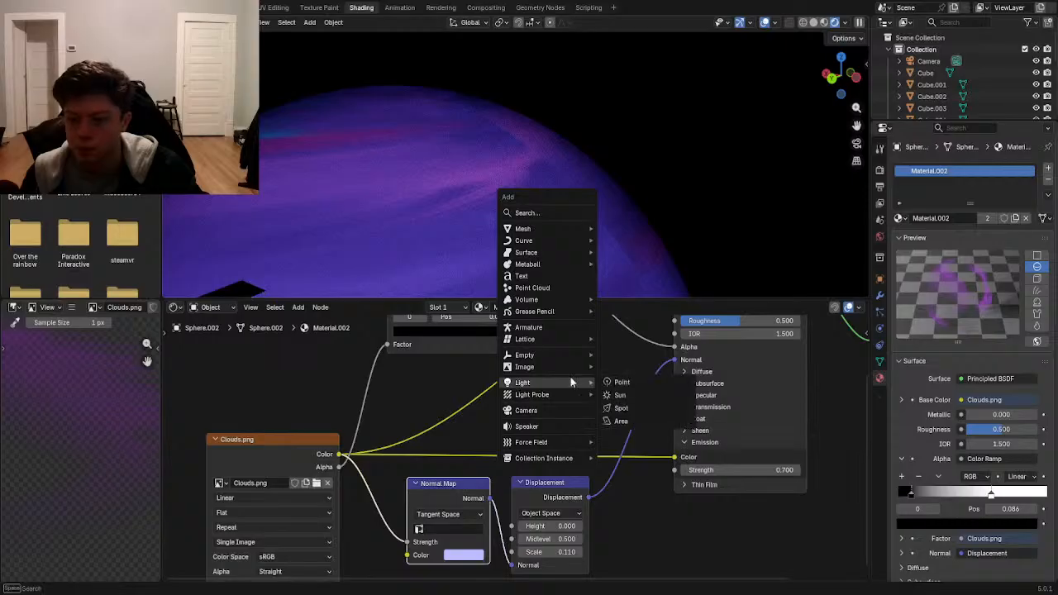
click(621, 420)
scroll(537, 217, down, 6)
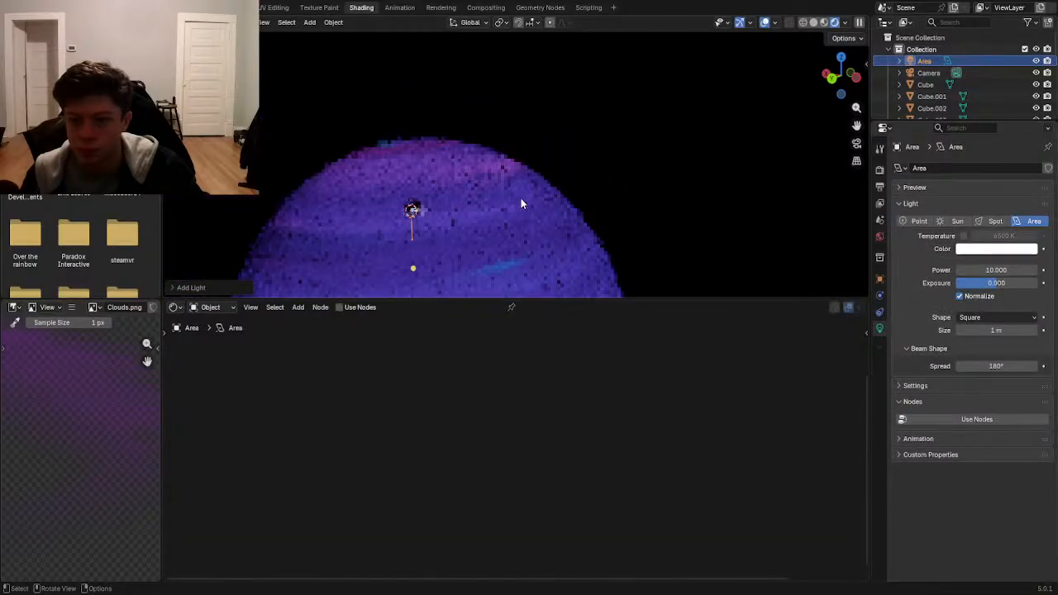
key(g)
click(485, 188)
middle_drag(480, 188, 598, 206)
scroll(597, 207, up, 4)
key(g)
click(440, 194)
- Set the area light's power to 1000000
click(995, 270)
key(Right)
key(Left)
key(Left)
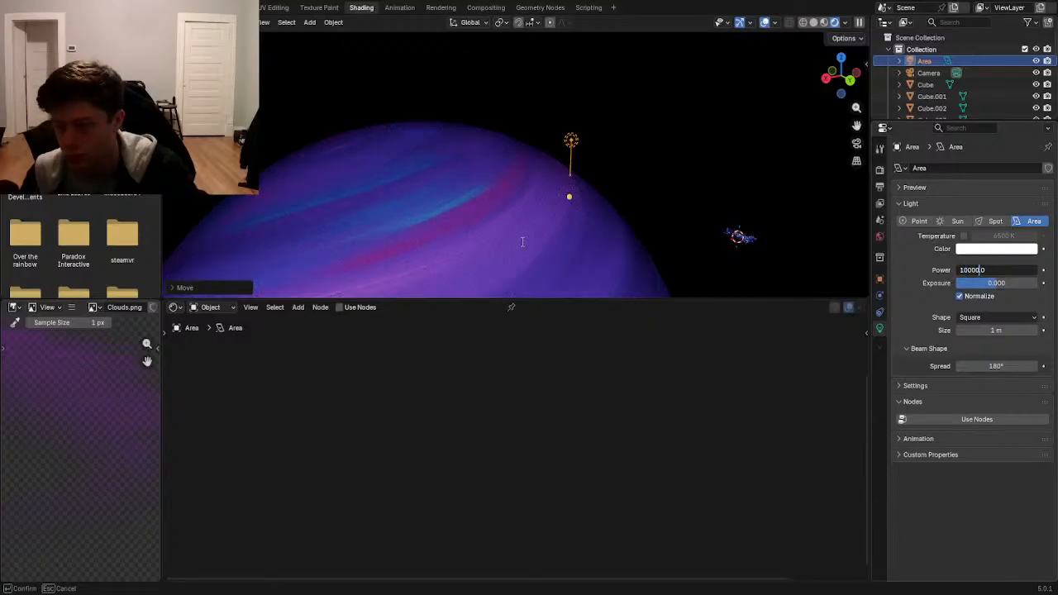
key(Return)
mouse_move(594, 216)
middle_down()
mouse_move(552, 220)
mouse_move(584, 219)
middle_up()
double_click(996, 271)
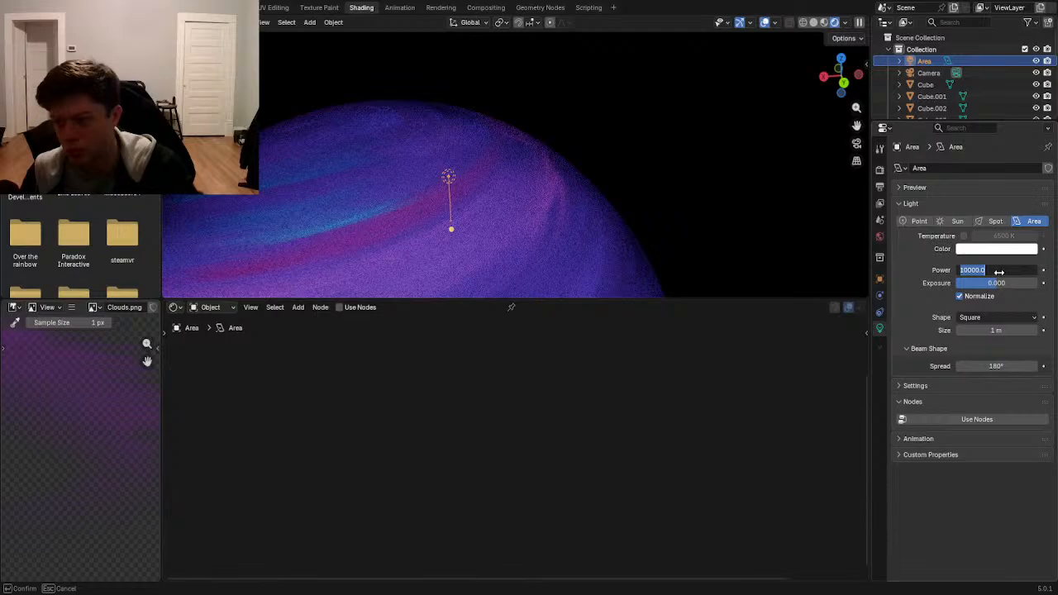
key(Return)
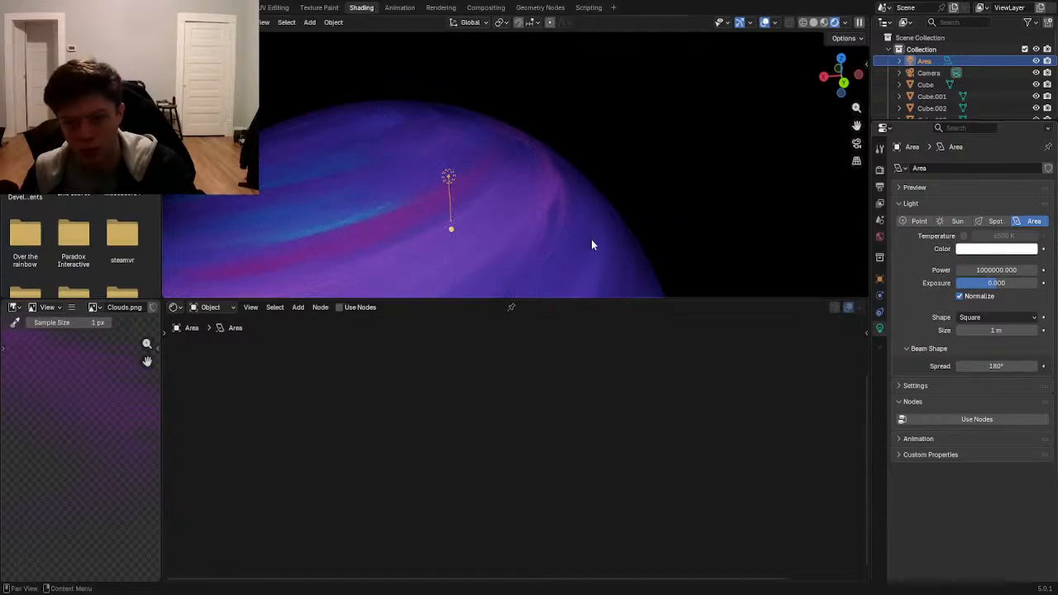
- Move the area light above the planet's upper edge and scale it up to a broad panel
scroll(601, 245, down, 5)
scroll(529, 244, up, 5)
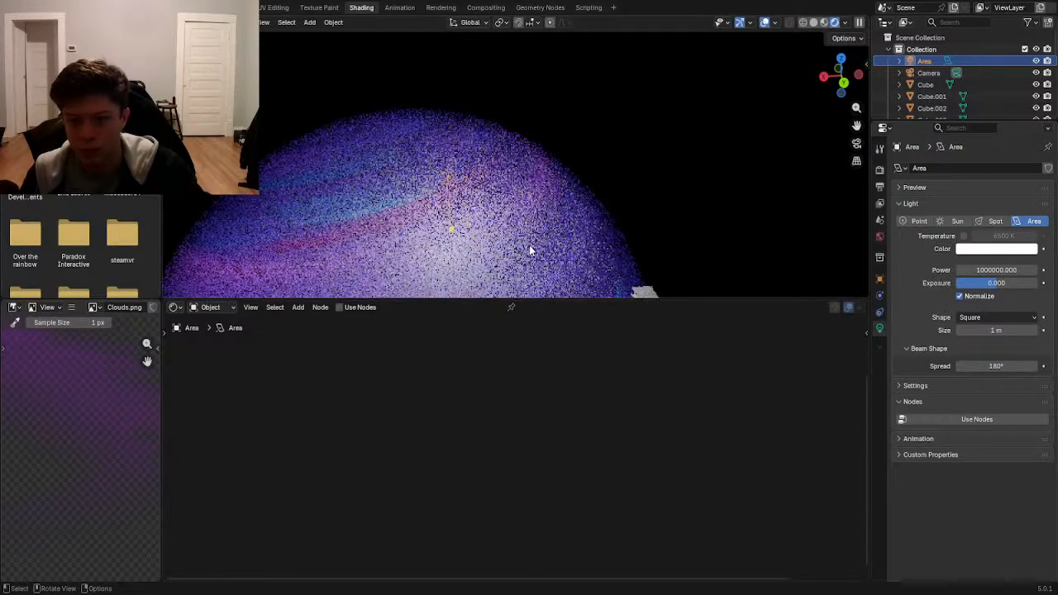
key(g)
click(415, 172)
key(s)
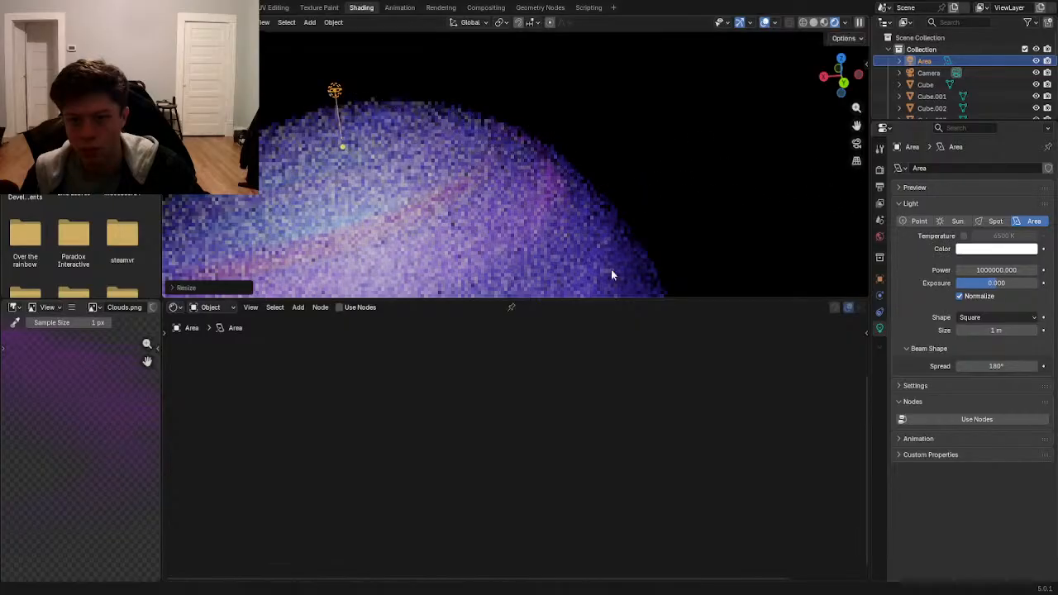
click(859, 201)
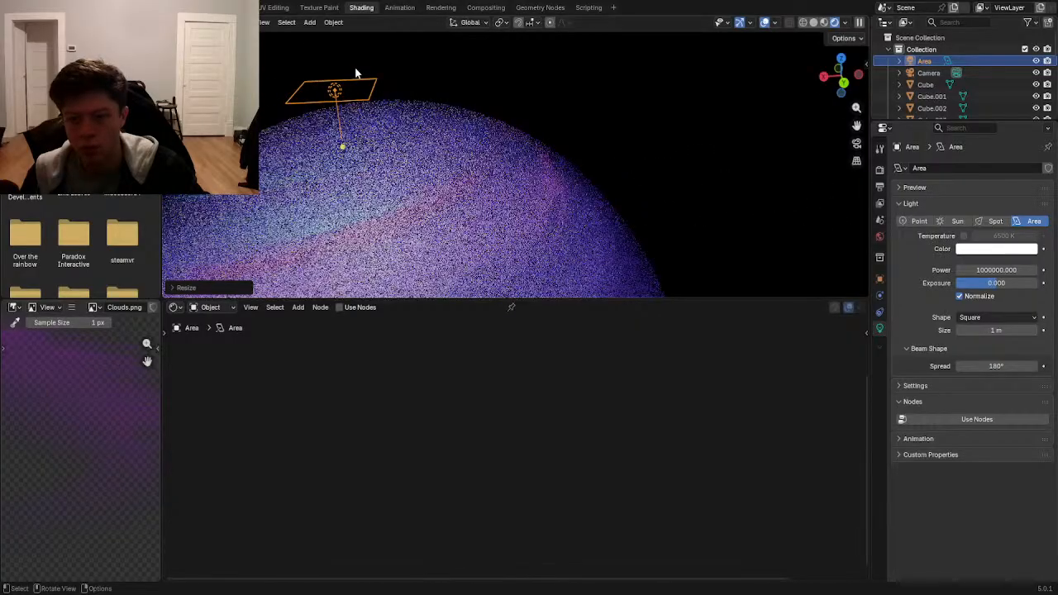
- Reposition the area light while looking through the camera and try toggling its Multiple Importance setting
key(KP_0)
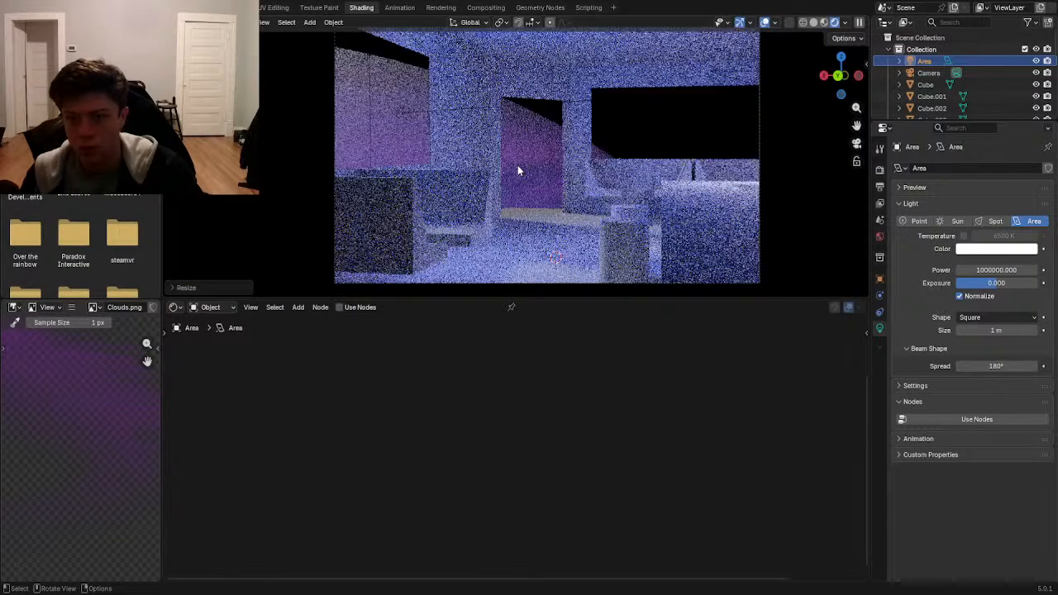
key(g)
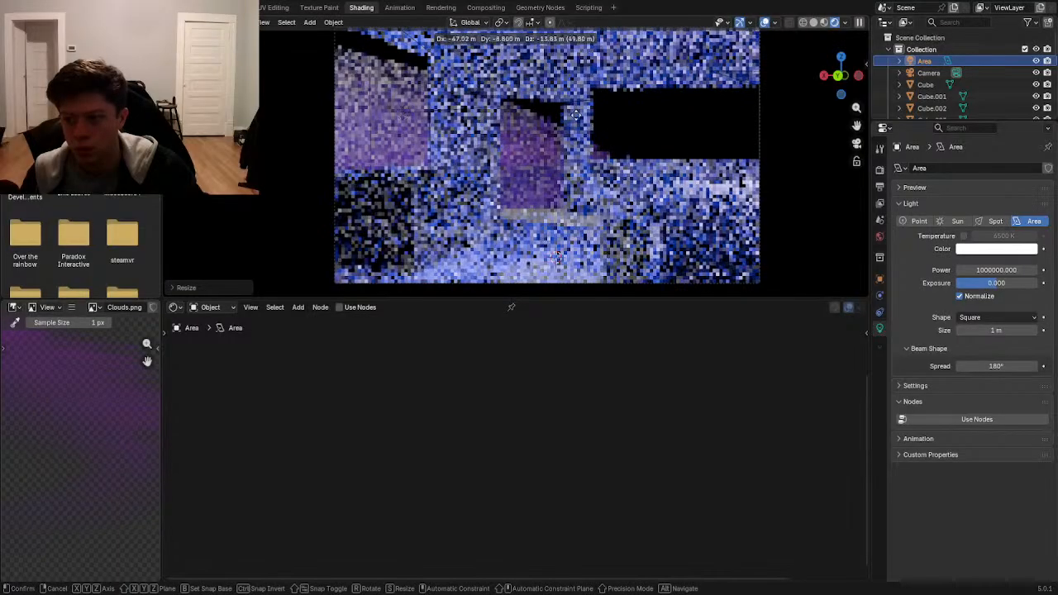
click(612, 146)
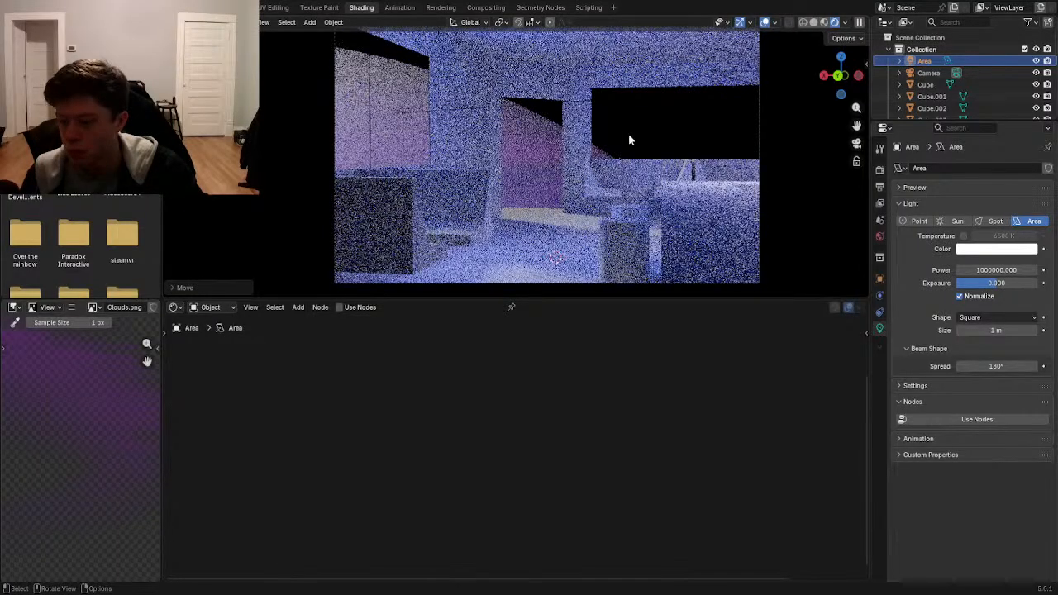
click(905, 385)
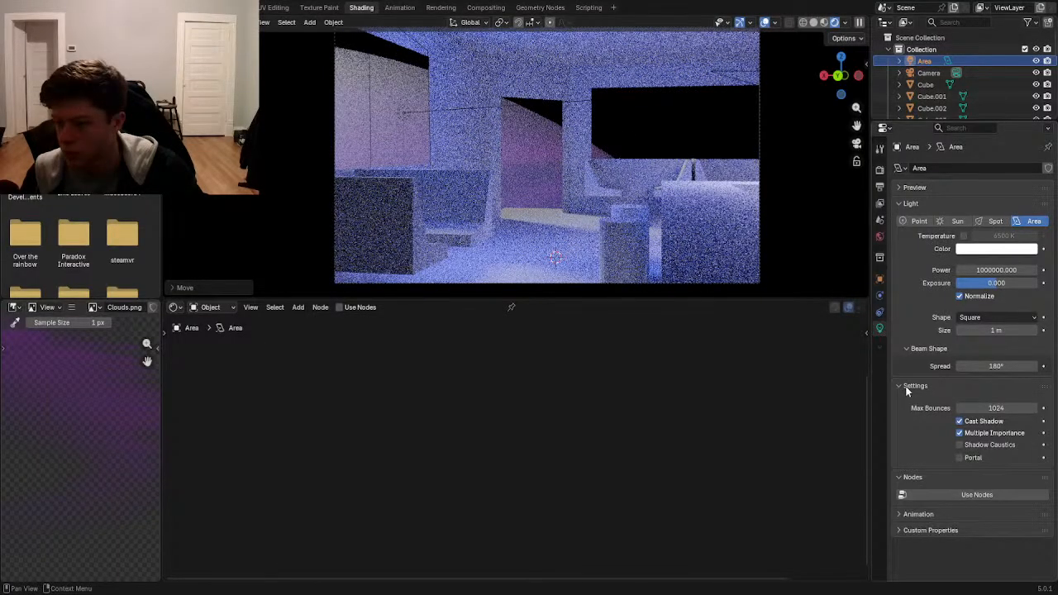
click(960, 433)
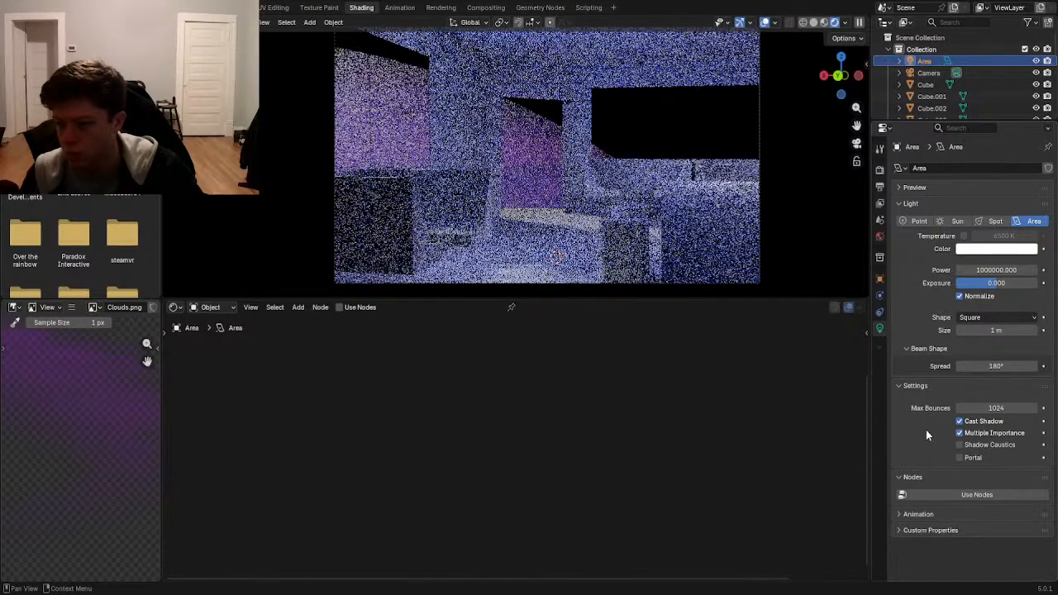
- Delete the area light from the scene
scroll(702, 108, up, 1)
scroll(649, 111, down, 1)
shift+middle_drag(650, 100, 649, 147)
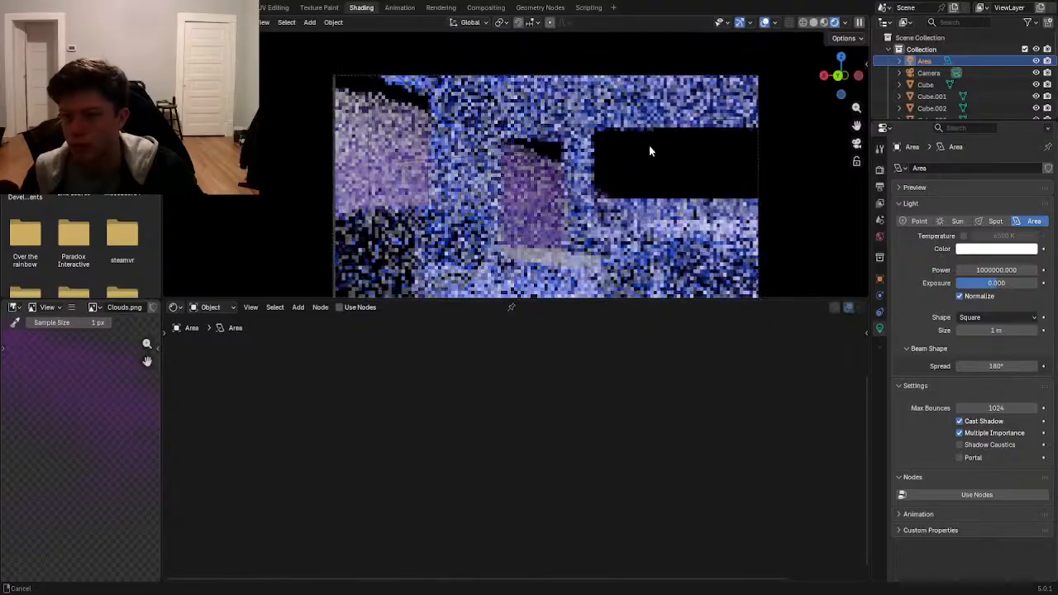
scroll(649, 147, up, 2)
key(x)
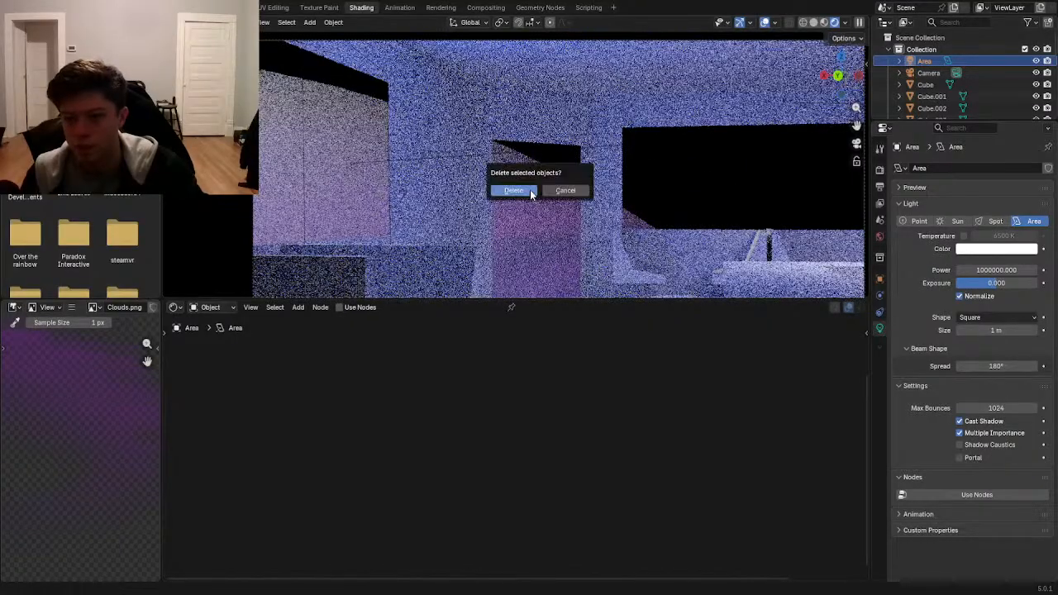
click(530, 191)
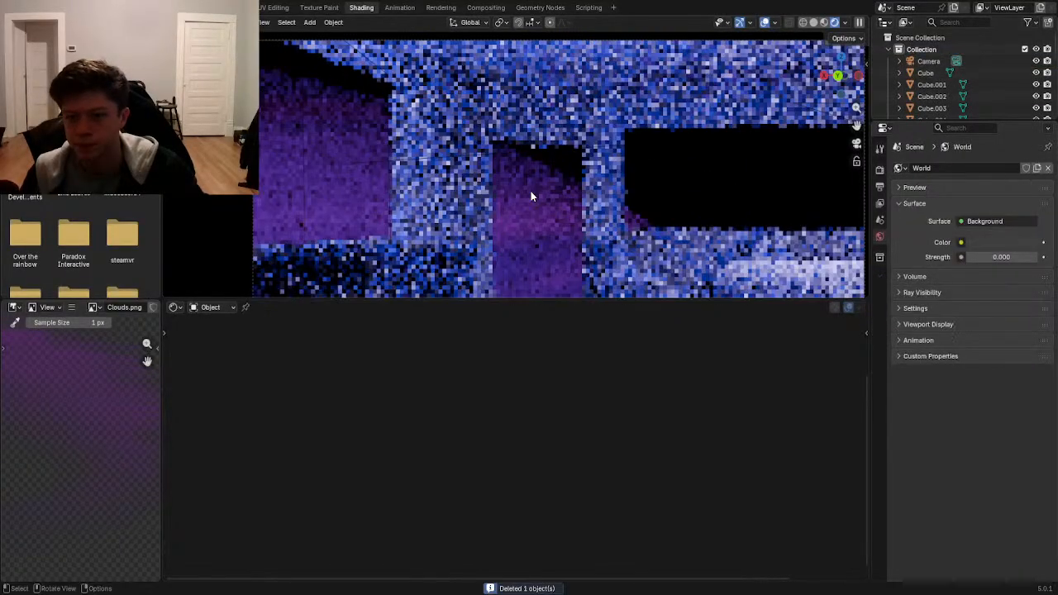
- Save Cafe.blend and select the outer volume sphere surrounding the planet
scroll(531, 196, down, 2)
middle_drag(565, 195, 610, 190)
key(ctrl+s)
scroll(547, 240, down, 1)
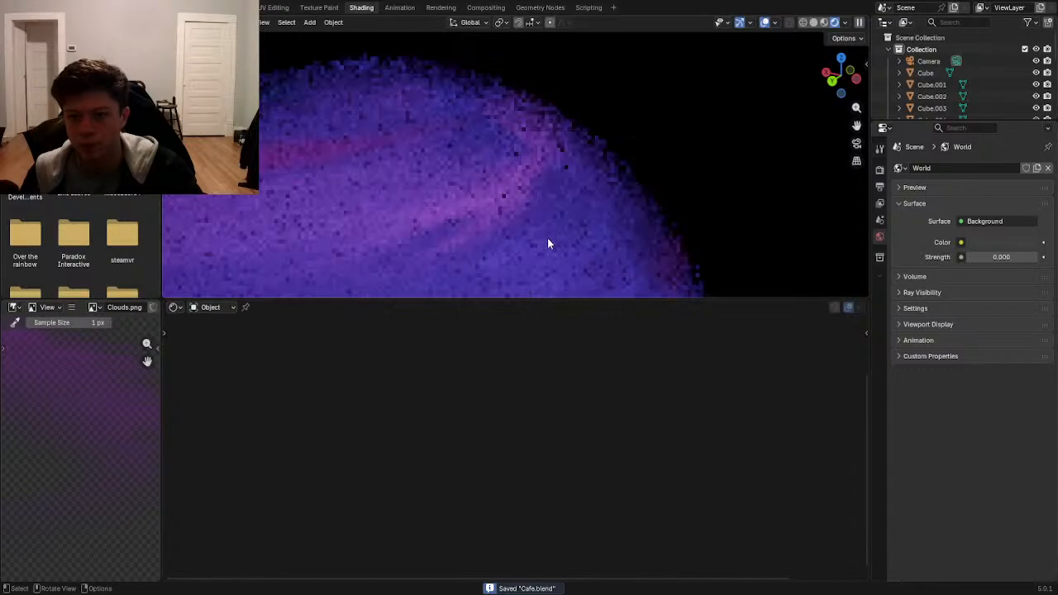
scroll(547, 238, down, 4)
scroll(501, 259, up, 3)
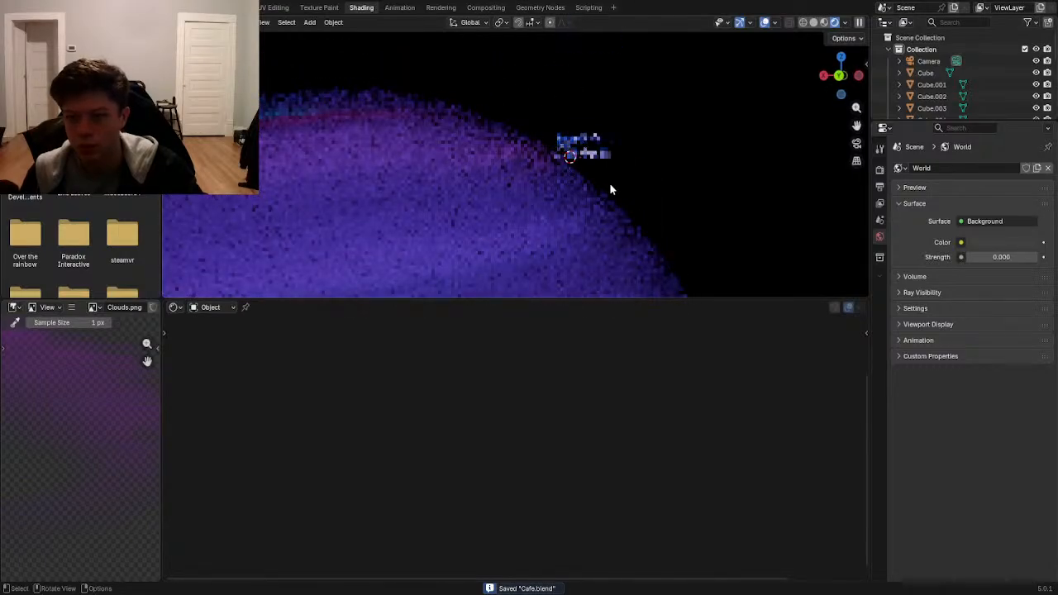
click(610, 189)
key(ctrl+s)
- Save a copy of the file as Planet.blend
click(24, 7)
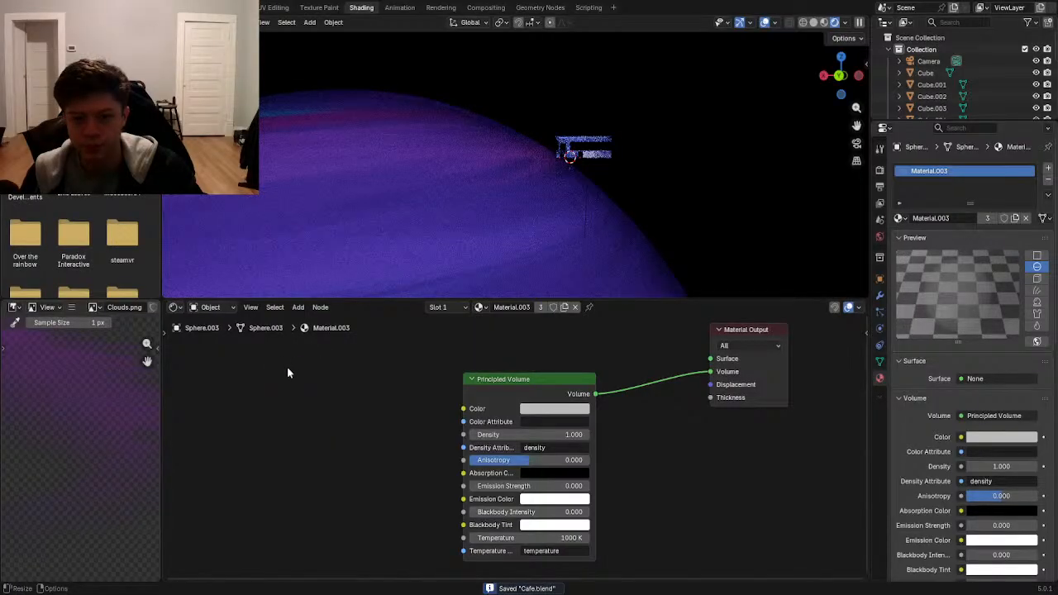
click(294, 402)
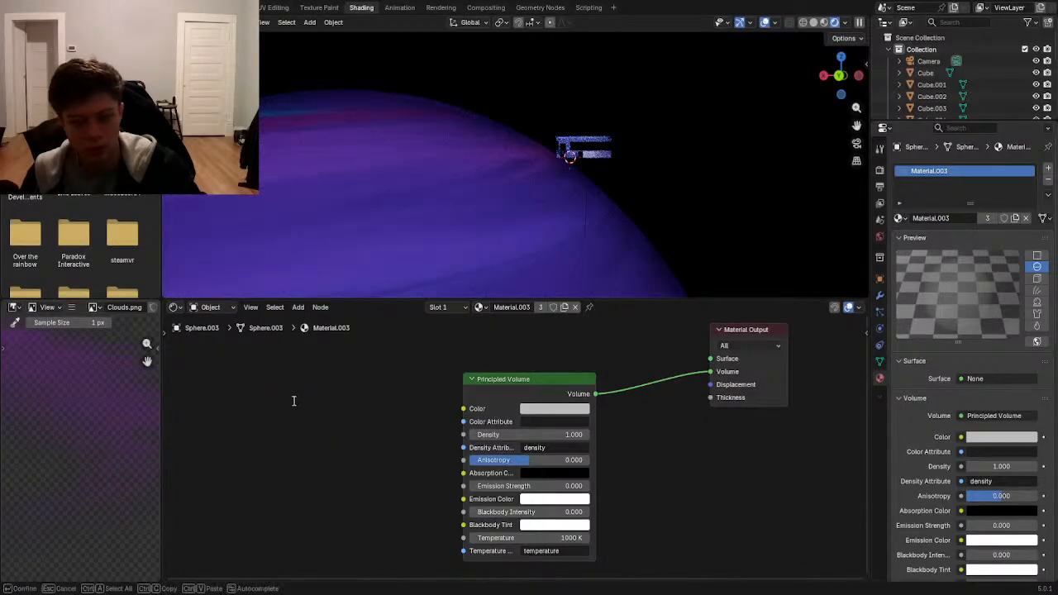
click(531, 413)
click(27, 8)
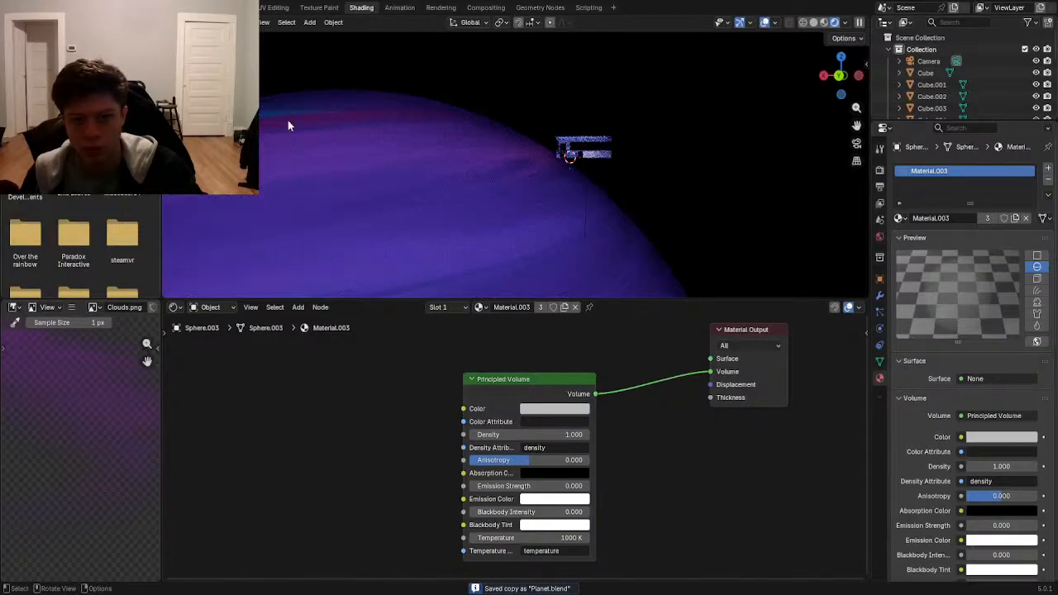
- Select the café room's walls and props through the camera view and delete them
key(KP_0)
key(a)
key(c)
click(583, 214)
mouse_move(613, 203)
mouse_down()
mouse_move(642, 201)
mouse_move(650, 118)
mouse_up()
right_click(655, 248)
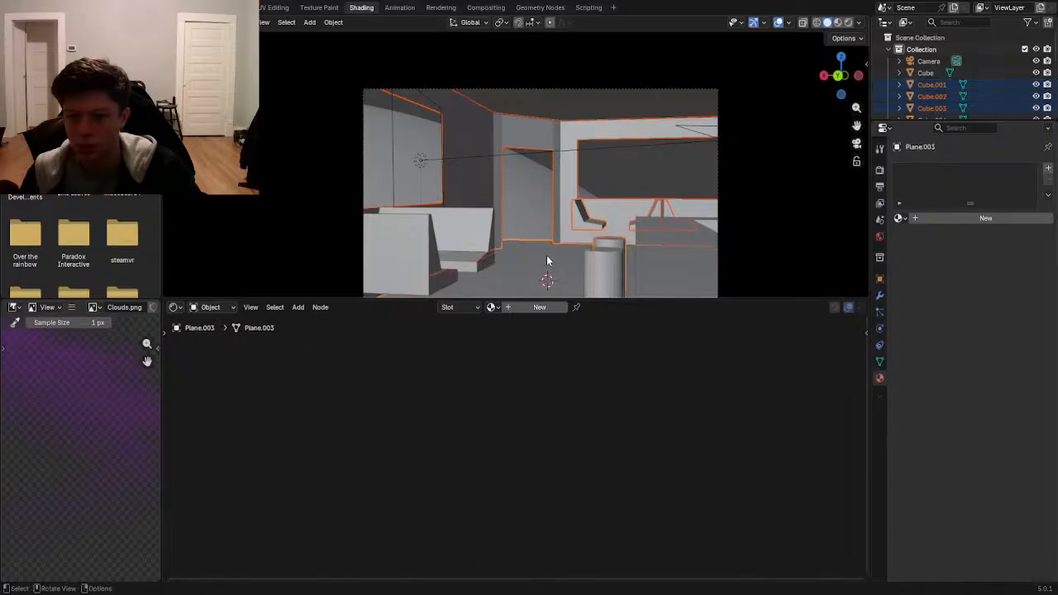
key(Delete)
- Delete the remaining furniture, the ceiling light and the last wall piece so only the planet is left in view
click(443, 235)
shift+click(618, 263)
shift+click(489, 255)
shift+click(381, 255)
key(Delete)
click(425, 162)
key(Delete)
click(450, 116)
key(x)
click(498, 105)
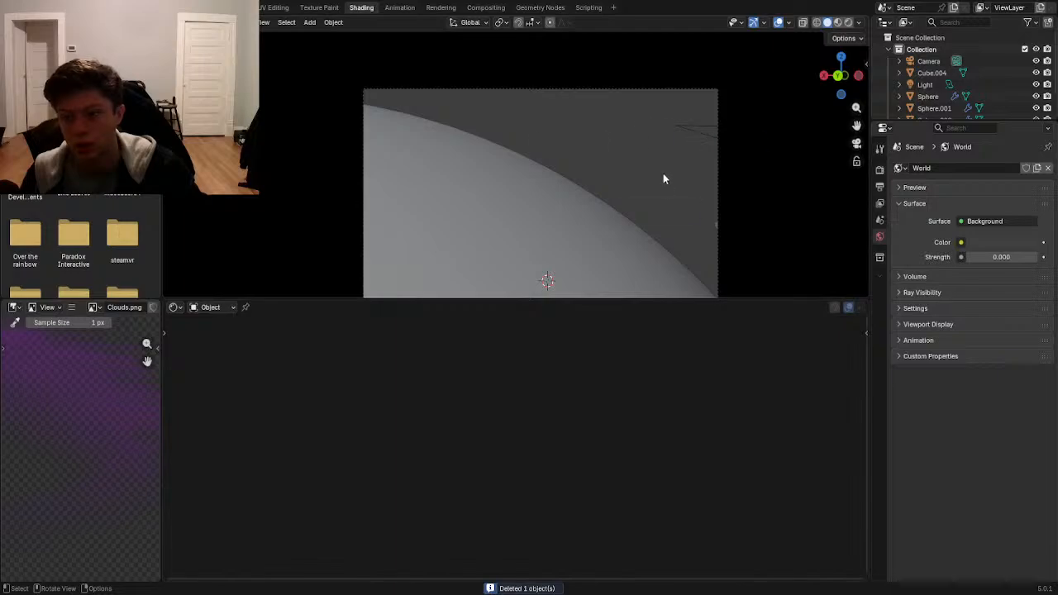
- Switch to rendered shading and delete the remaining room light beside the planet
key(z)
click(665, 109)
click(692, 127)
key(Delete)
- Add a sun light to the scene and move it over the planet
middle_drag(580, 170, 554, 179)
key(shift+a)
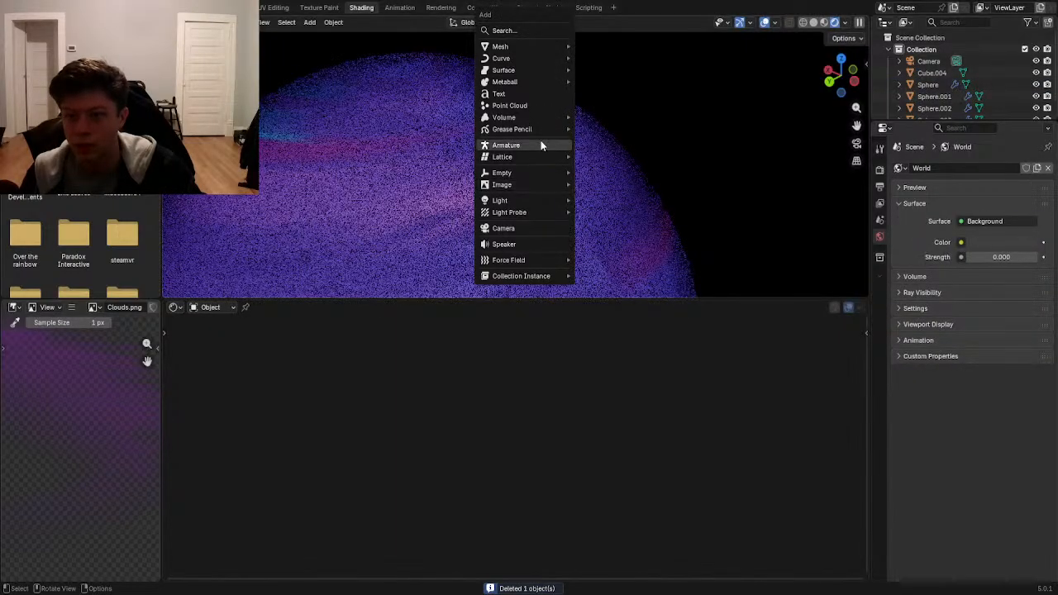
mouse_move(554, 205)
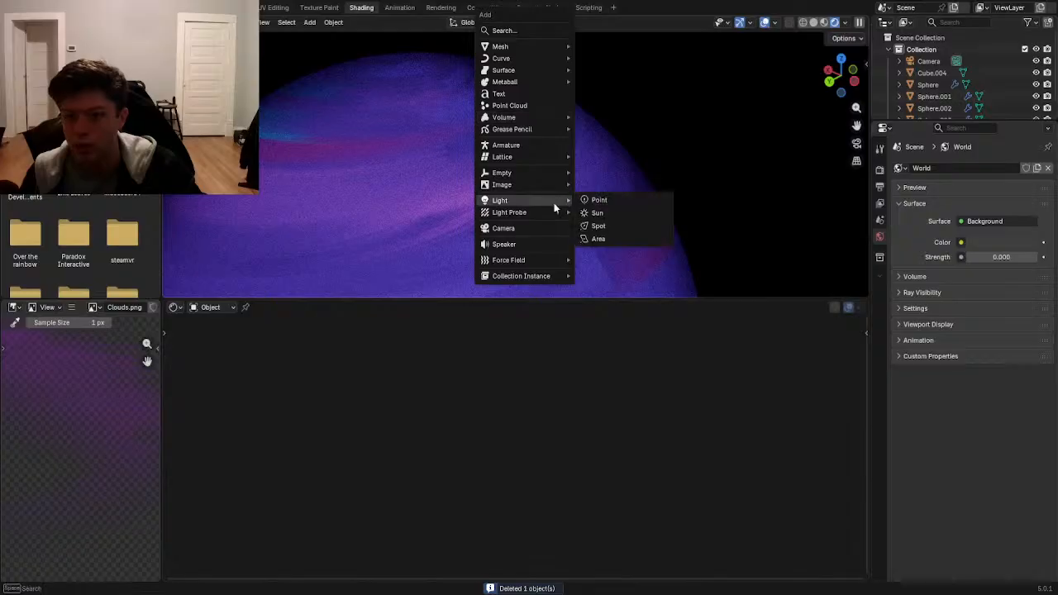
click(614, 214)
scroll(541, 193, up, 3)
key(g)
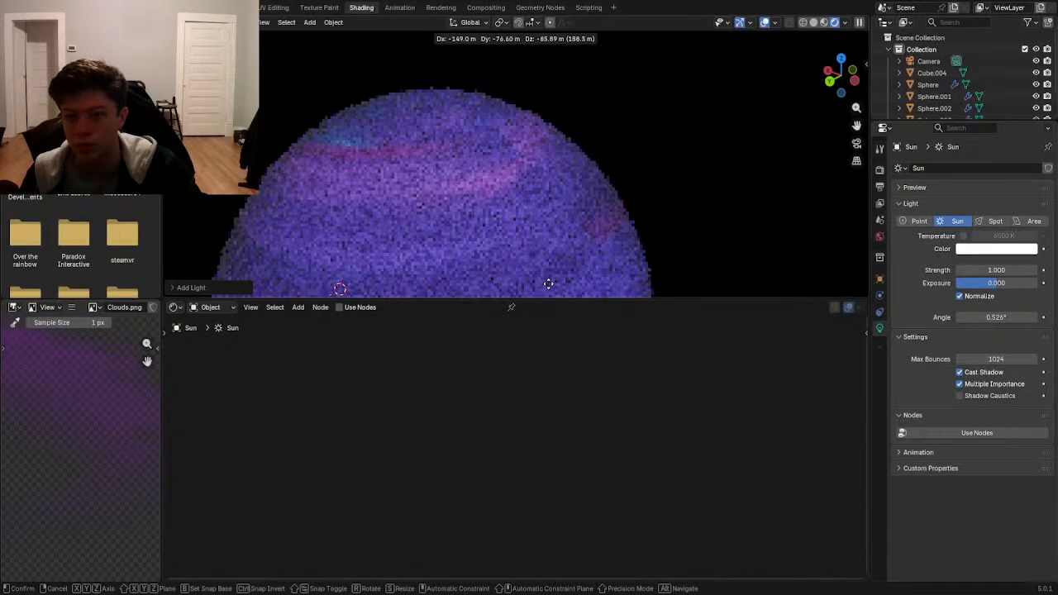
click(487, 211)
- Reposition the sun light from another angle and rotate it to change the planet's lighting direction
middle_drag(487, 213, 570, 193)
key(g)
click(562, 156)
middle_drag(624, 158, 537, 182)
key(r)
click(545, 217)
- Set the emission strength to 0 in both the planet material and the cloud material
click(489, 226)
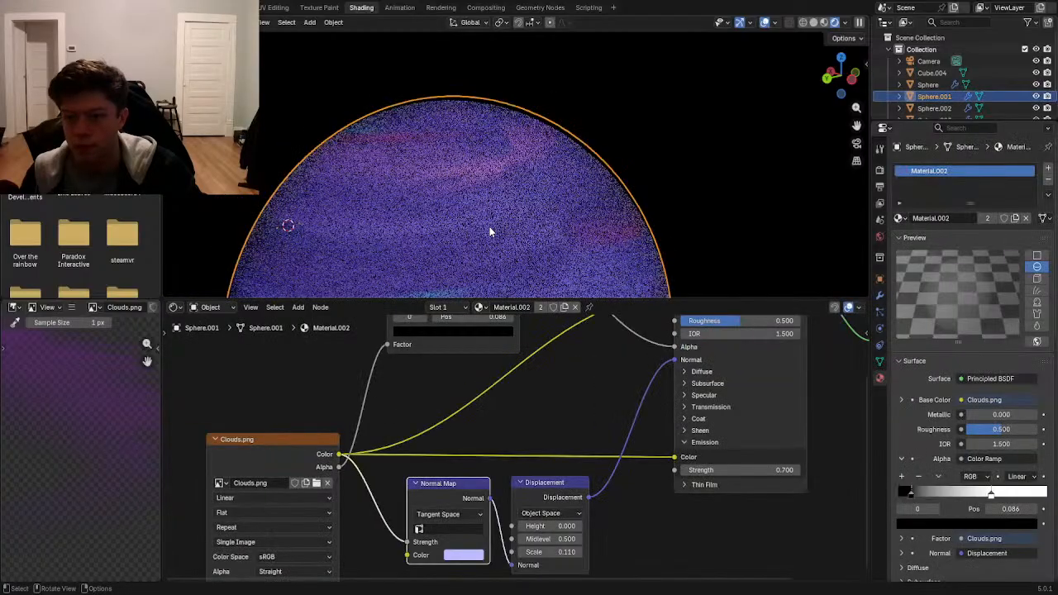
drag(678, 534, 608, 535)
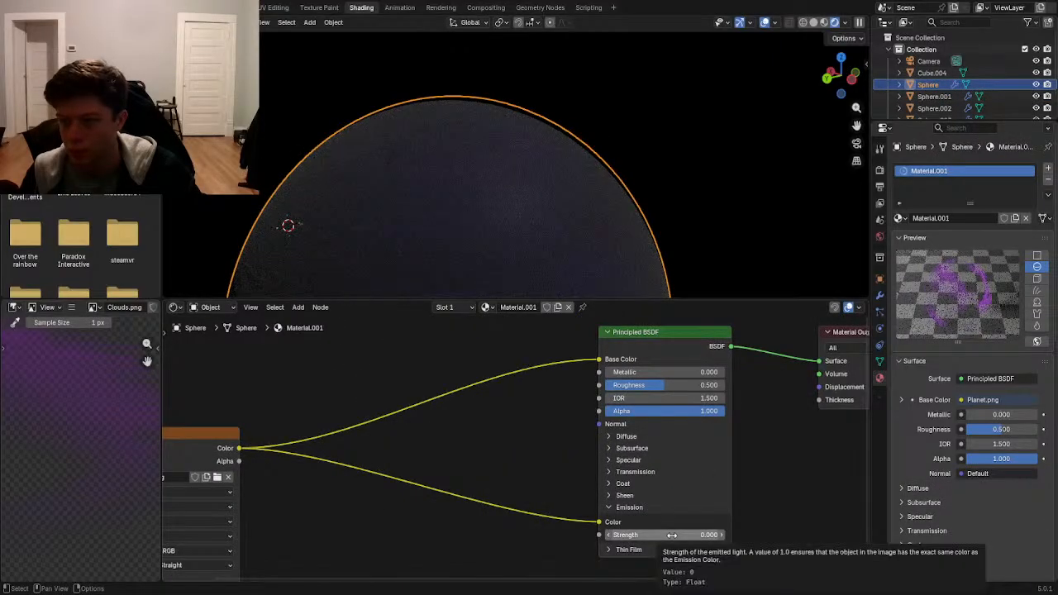
click(502, 165)
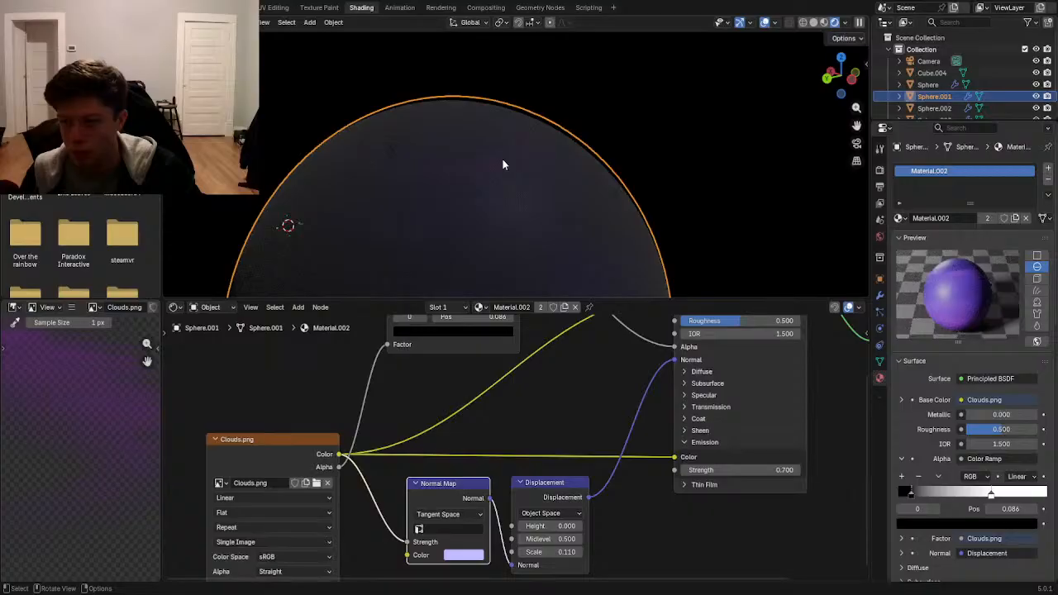
click(501, 165)
drag(740, 470, 661, 471)
scroll(601, 196, up, 2)
key(g)
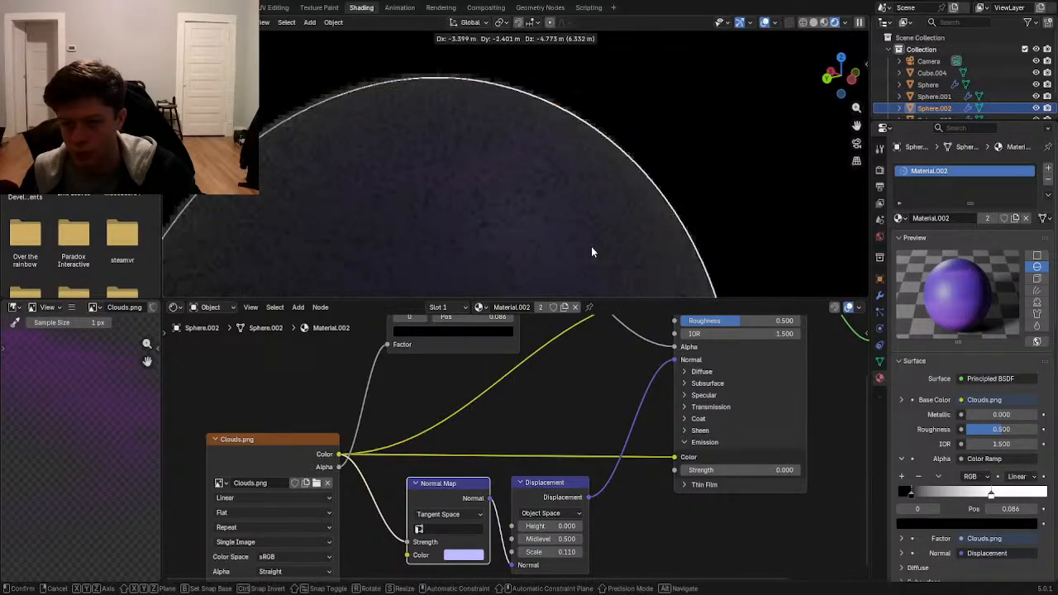
right_click(629, 217)
click(631, 216)
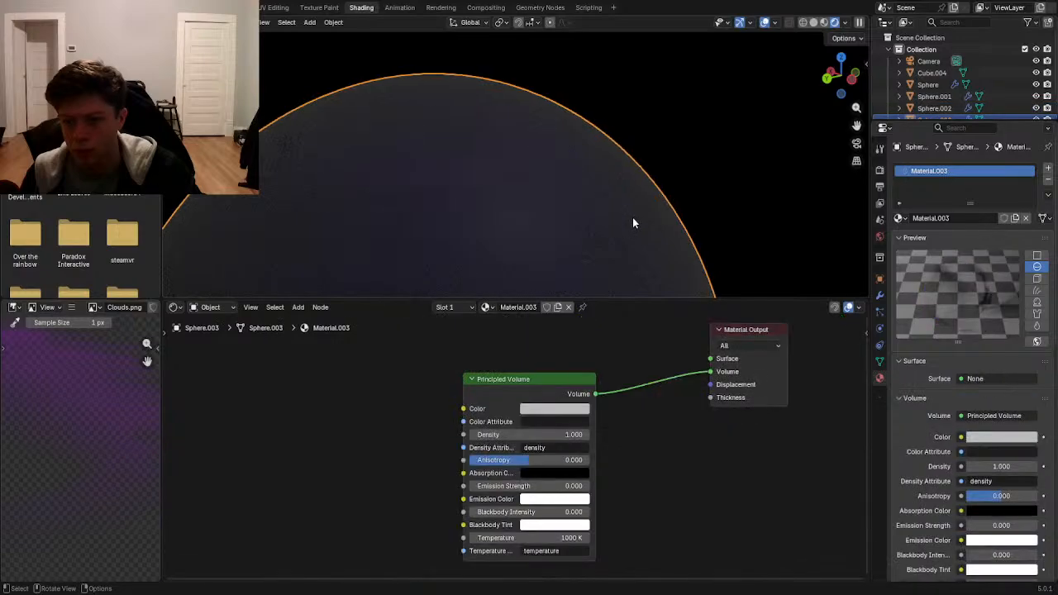
key(g)
right_click(666, 214)
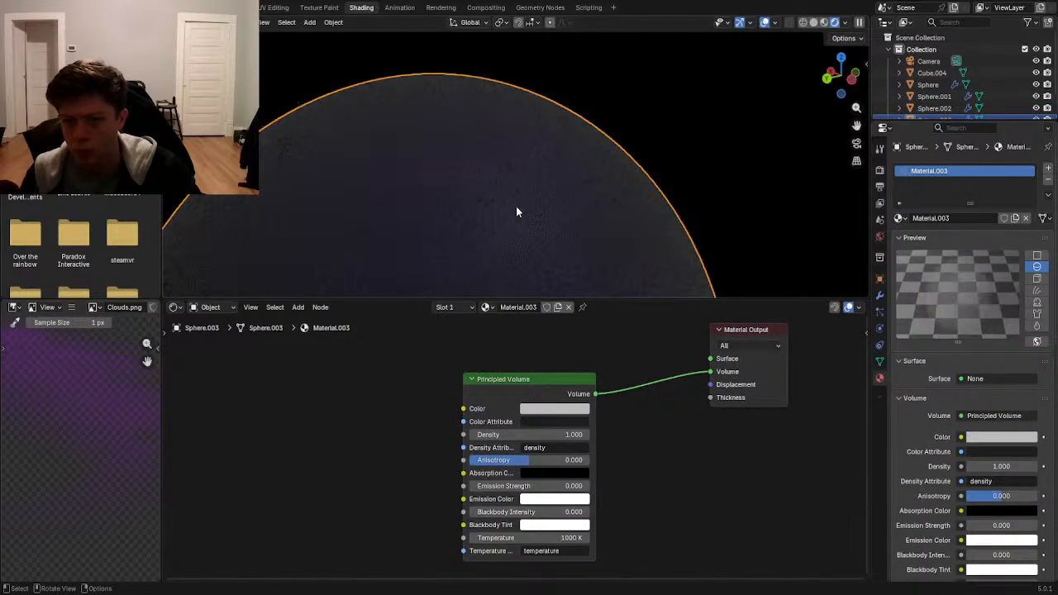
- Temporarily hide the planet and the inner cloud sphere to isolate the outer volume sphere, and unhide all spheres again
click(516, 212)
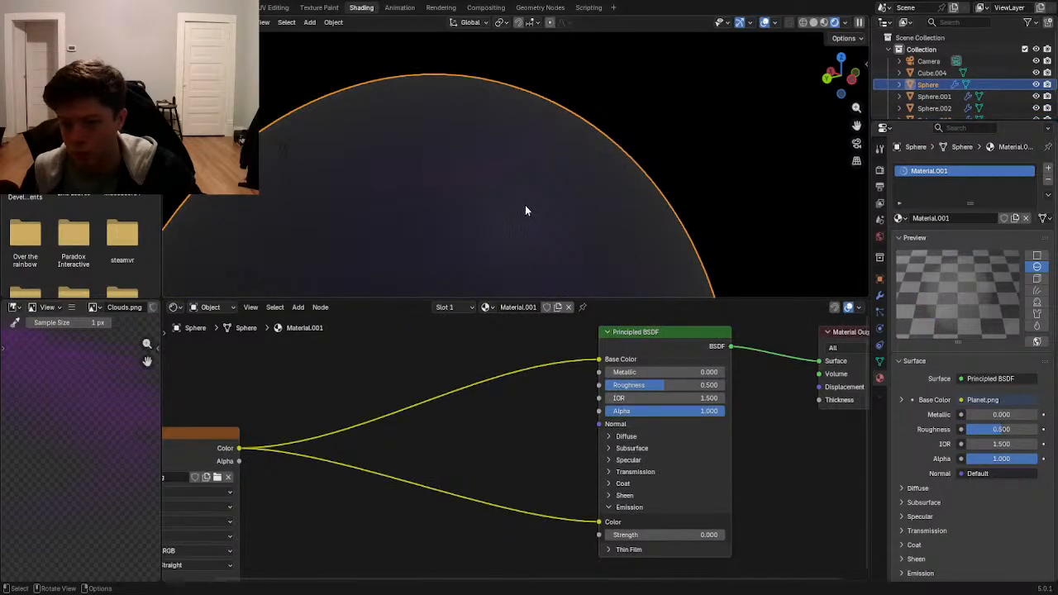
key(h)
click(525, 211)
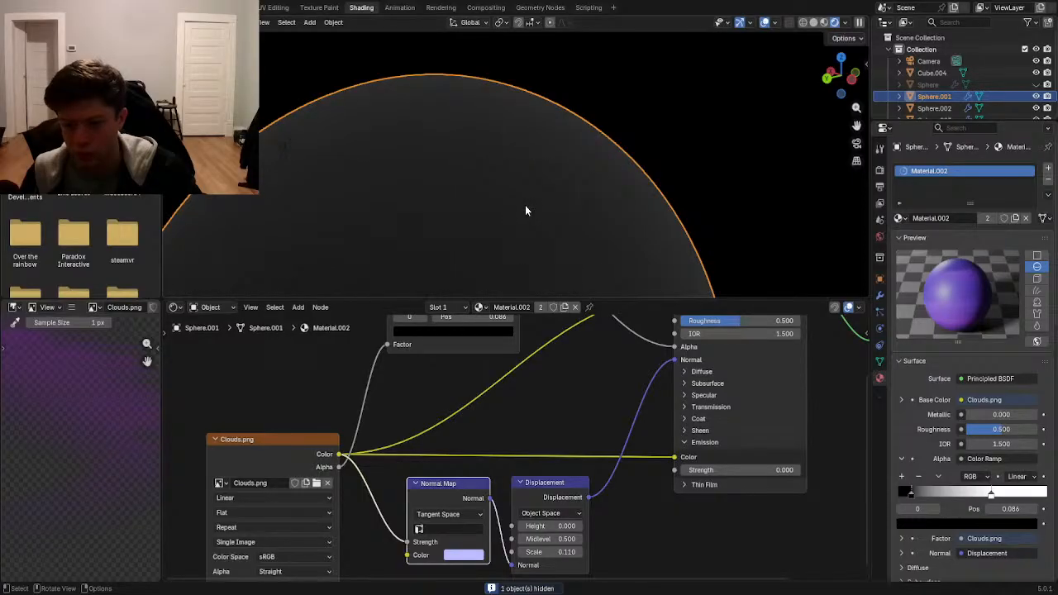
key(h)
click(525, 208)
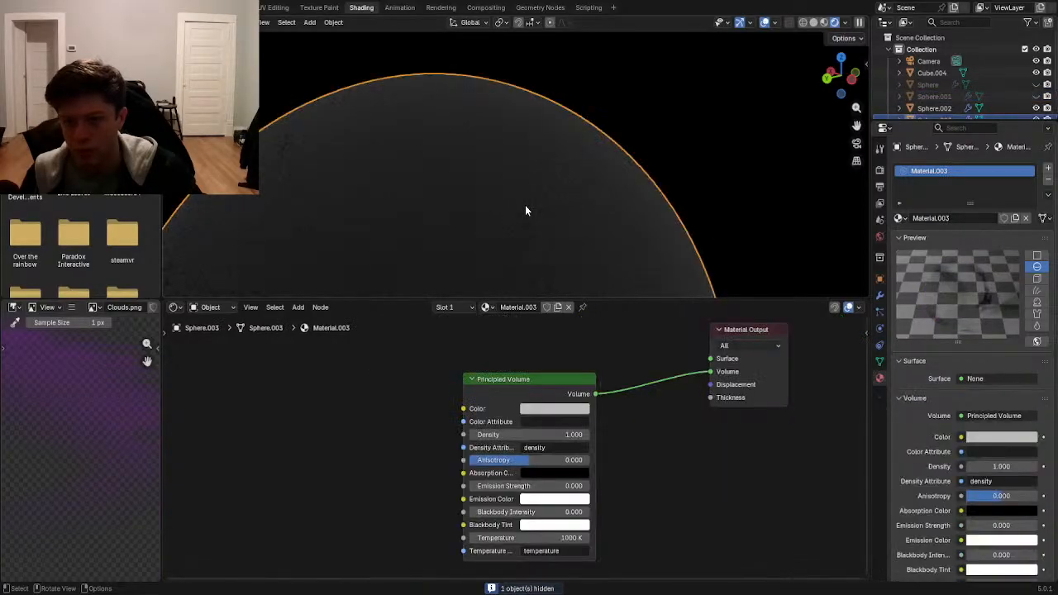
scroll(630, 440, down, 1)
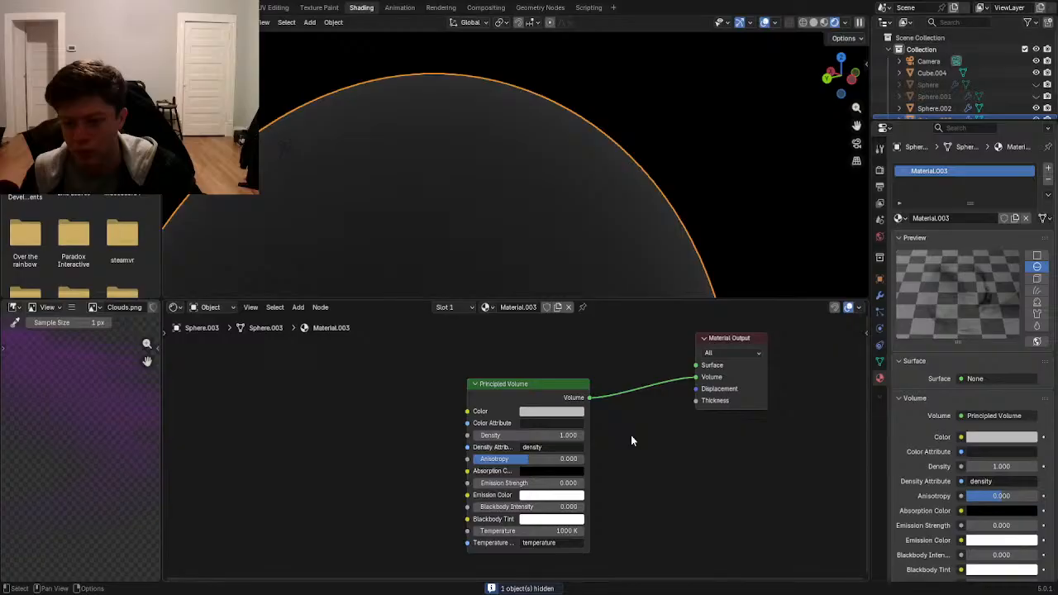
key(g)
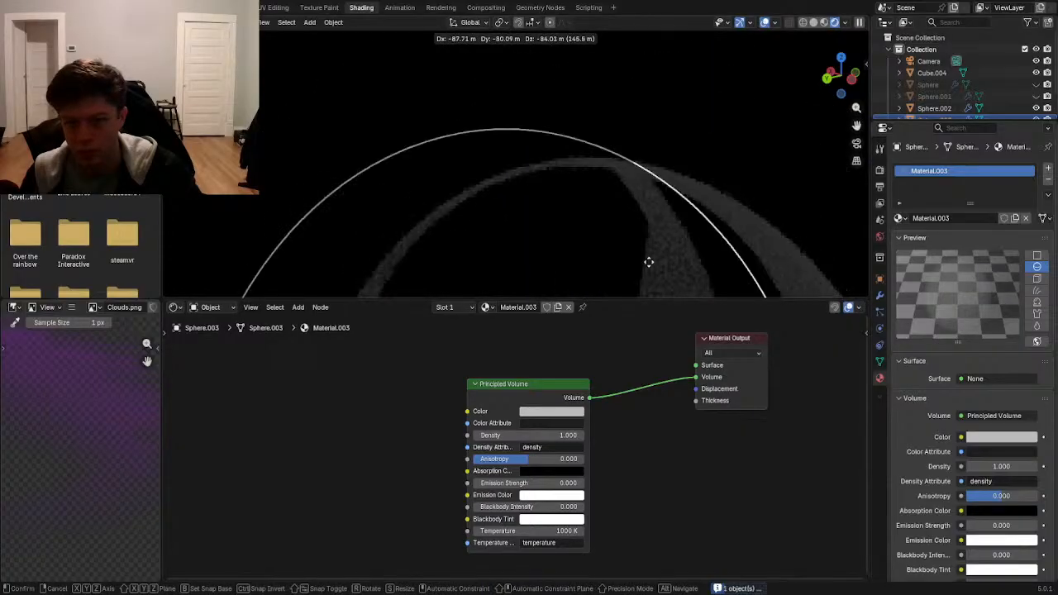
right_click(569, 234)
mouse_move(568, 235)
middle_down()
mouse_move(581, 241)
mouse_move(568, 231)
middle_up()
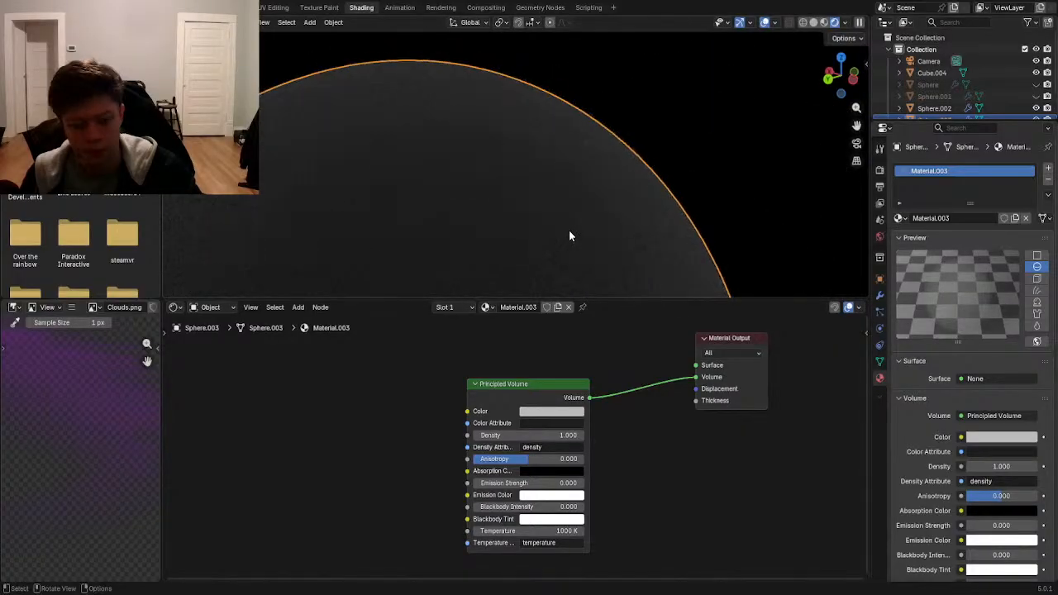
key(h)
key(alt+h)
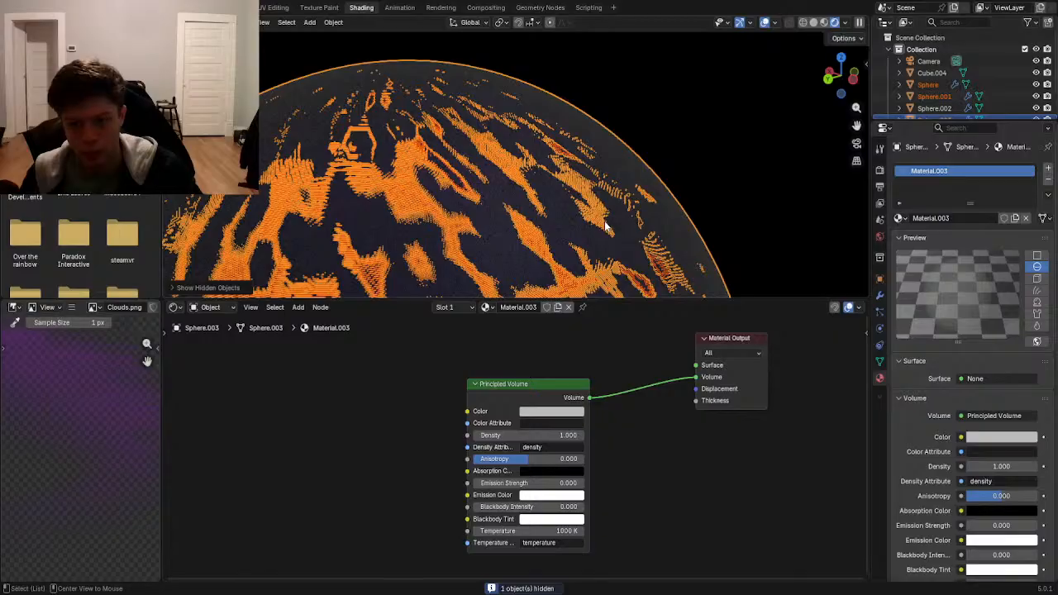
- Examine the planet through the camera in rendered shading and inspect the volume, planet and cloud materials
click(763, 199)
middle_drag(711, 211, 653, 223)
key(KP_0)
scroll(608, 239, up, 2)
key(shift+z)
key(z)
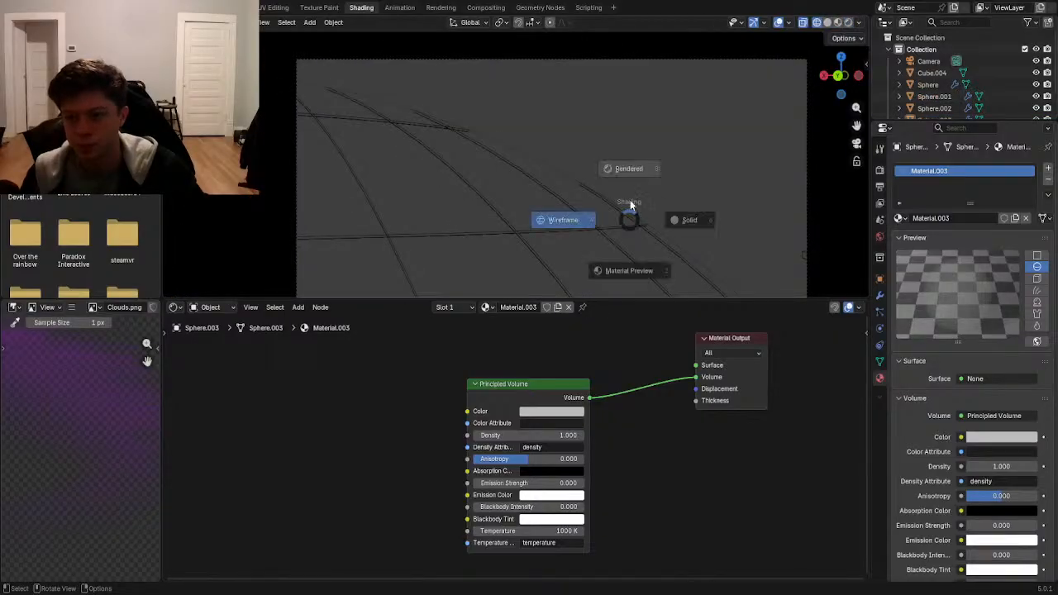
click(652, 158)
click(614, 216)
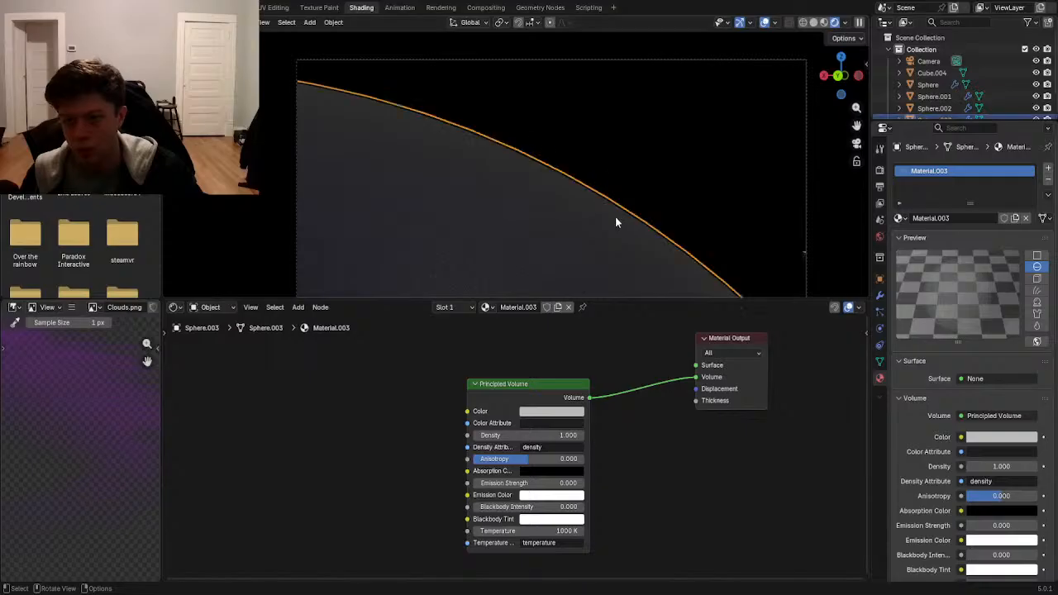
scroll(635, 382, down, 1)
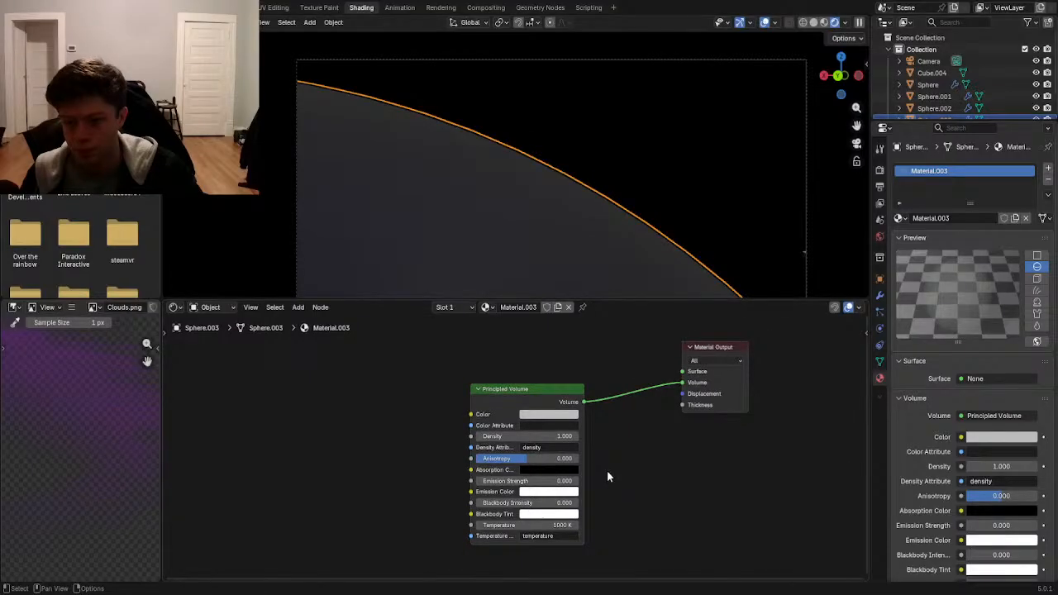
click(549, 233)
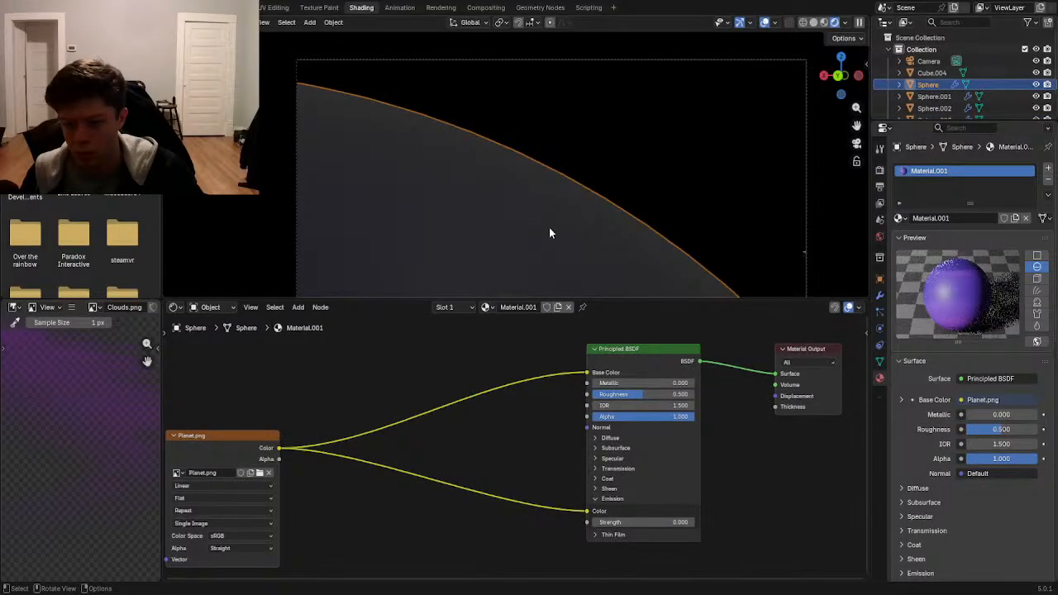
click(550, 231)
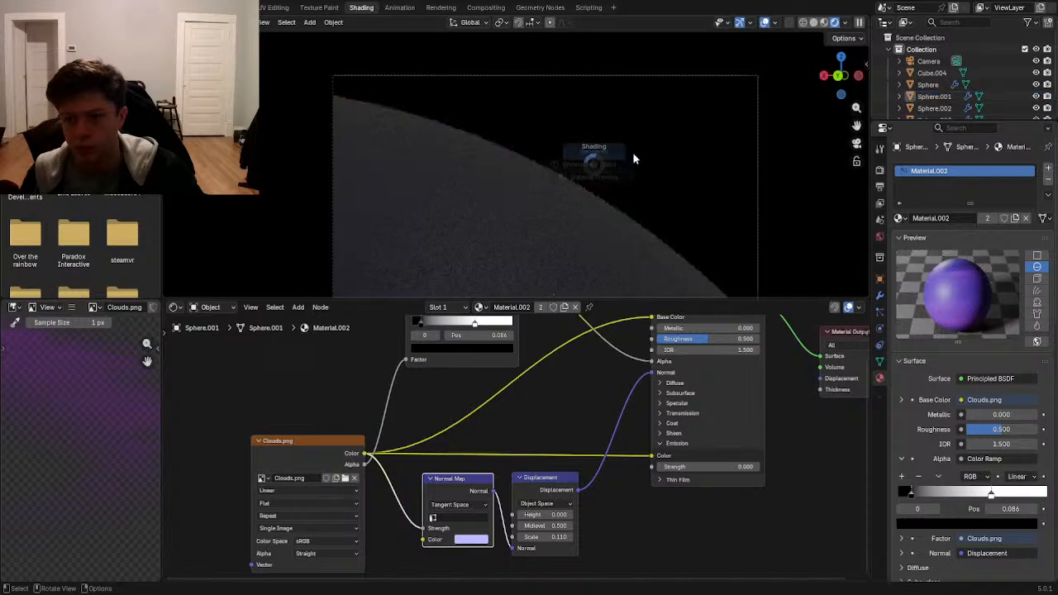
- Try adding a second sun light and moving it near the planet, and delete it again
key(z)
click(438, 167)
scroll(437, 173, up, 2)
key(shift+a)
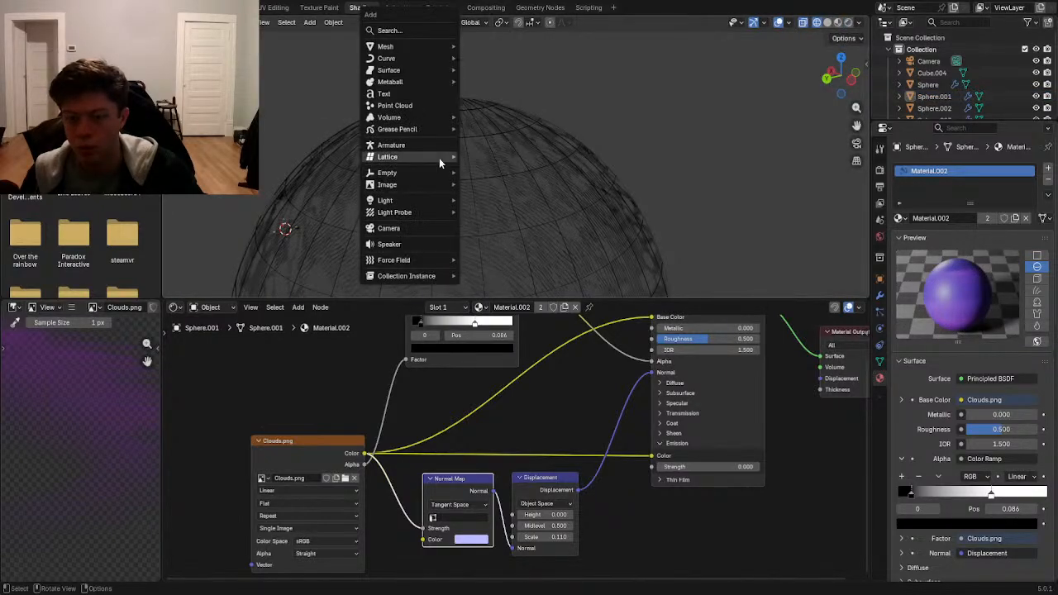
mouse_move(438, 200)
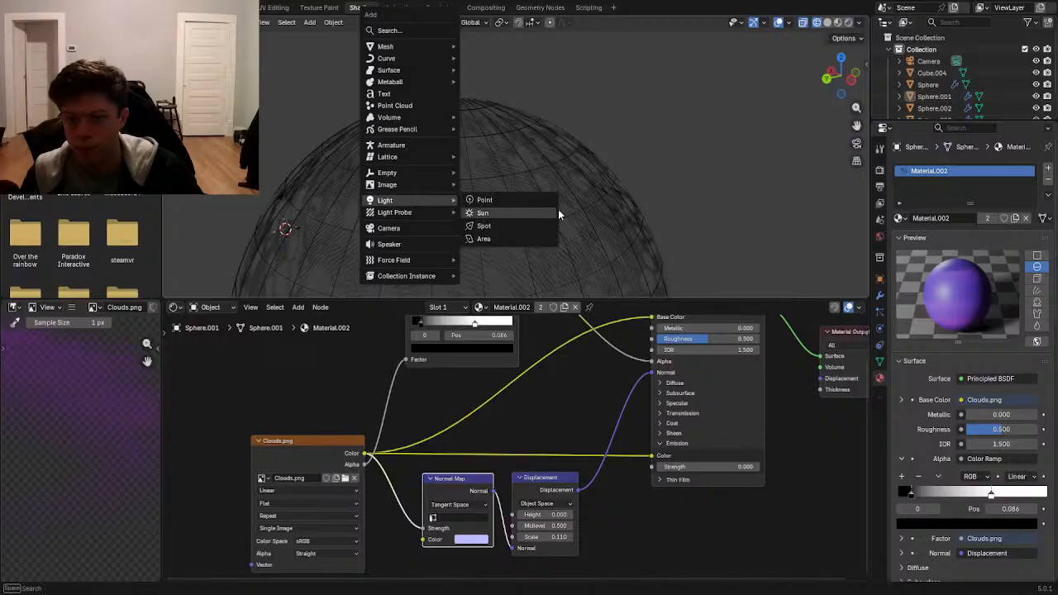
click(546, 211)
key(g)
click(599, 169)
middle_drag(505, 198, 540, 195)
key(Delete)
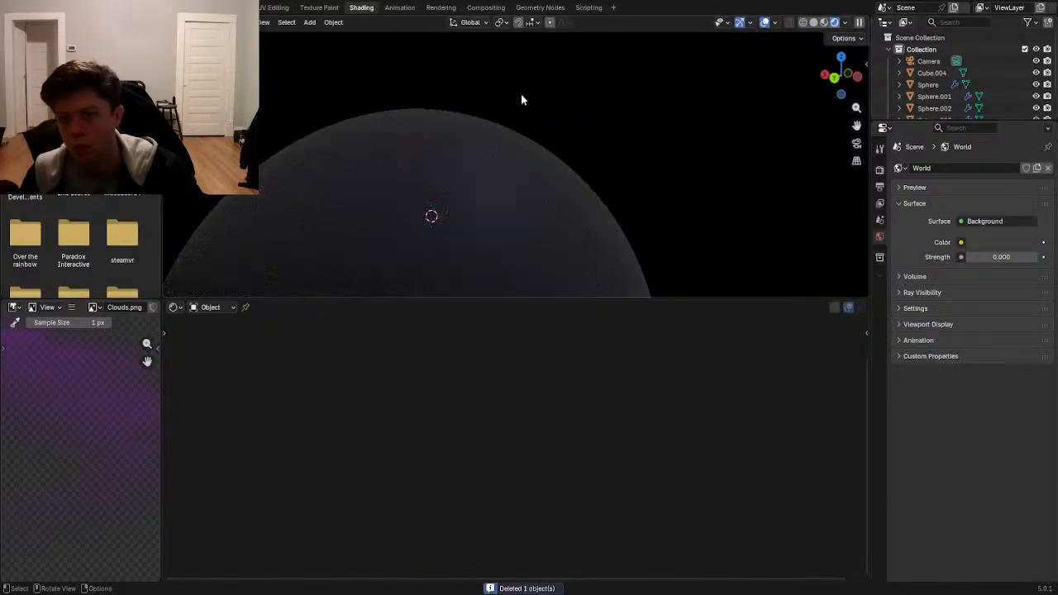
- Select the sun light and raise its strength to 8.1 while looking through the camera
middle_drag(471, 73, 543, 211)
click(476, 191)
key(g)
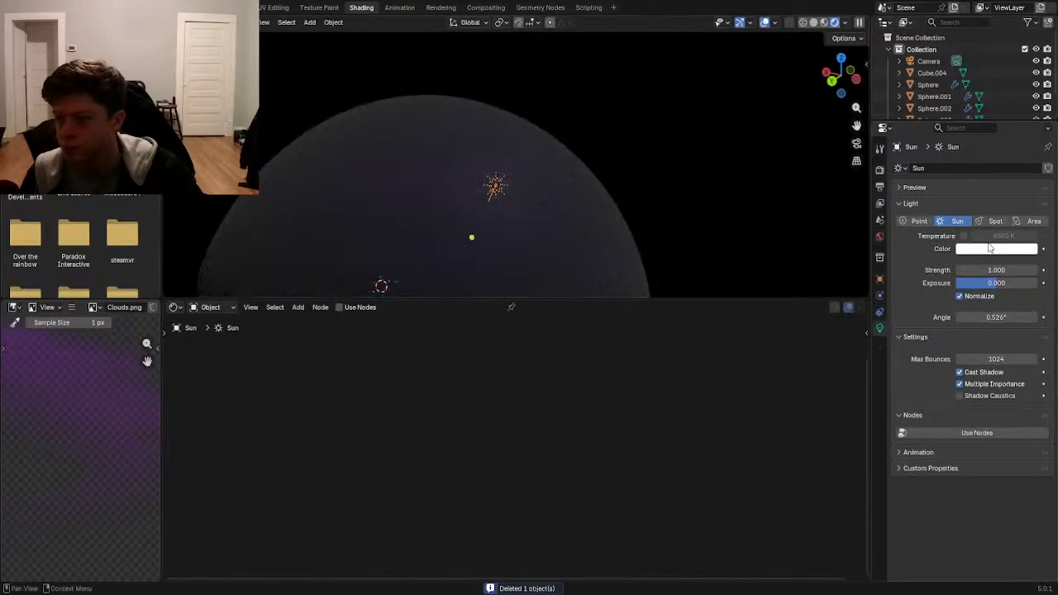
key(KP_0)
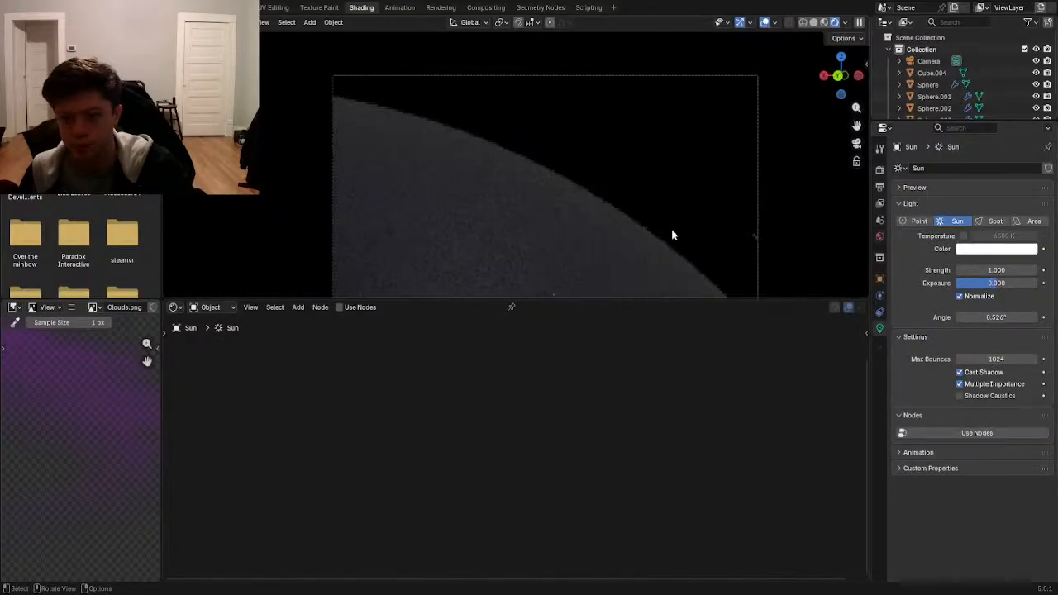
drag(982, 269, 1033, 269)
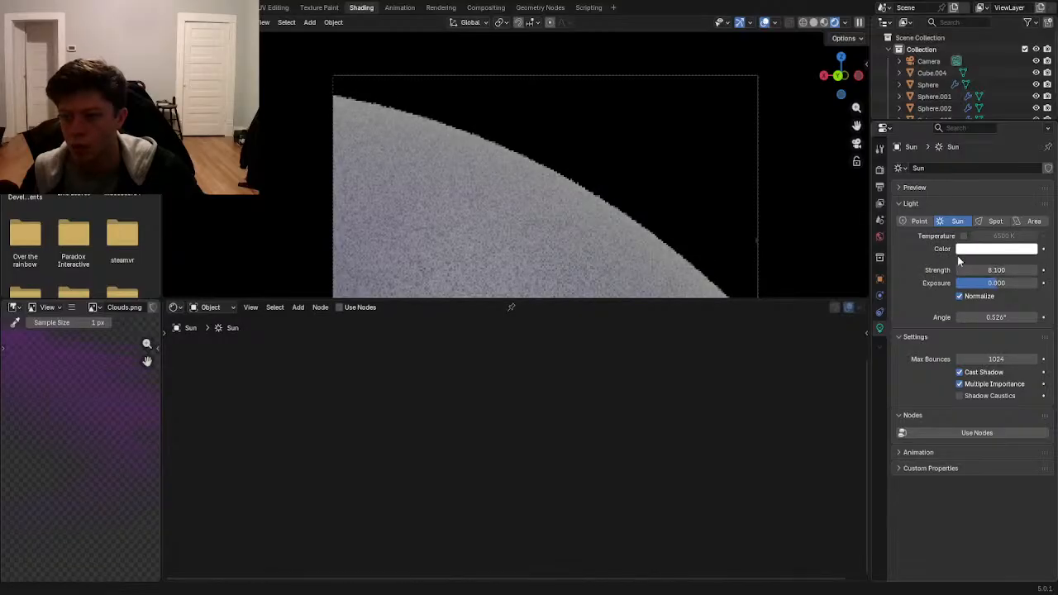
- Move the sun light above the planet and rotate it by about -70°
key(g)
click(613, 138)
scroll(628, 155, down, 4)
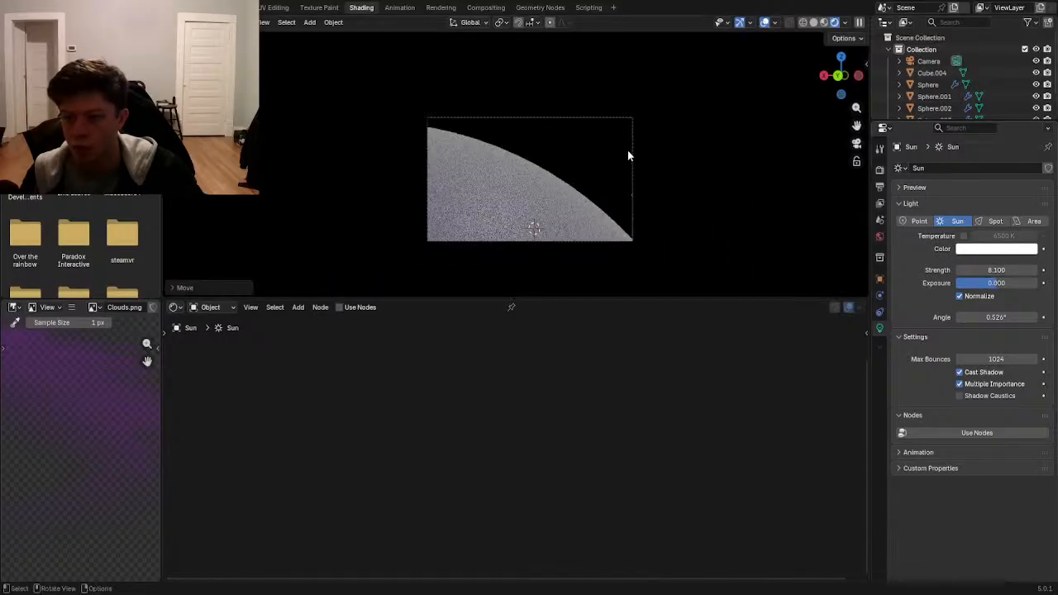
key(KP_0)
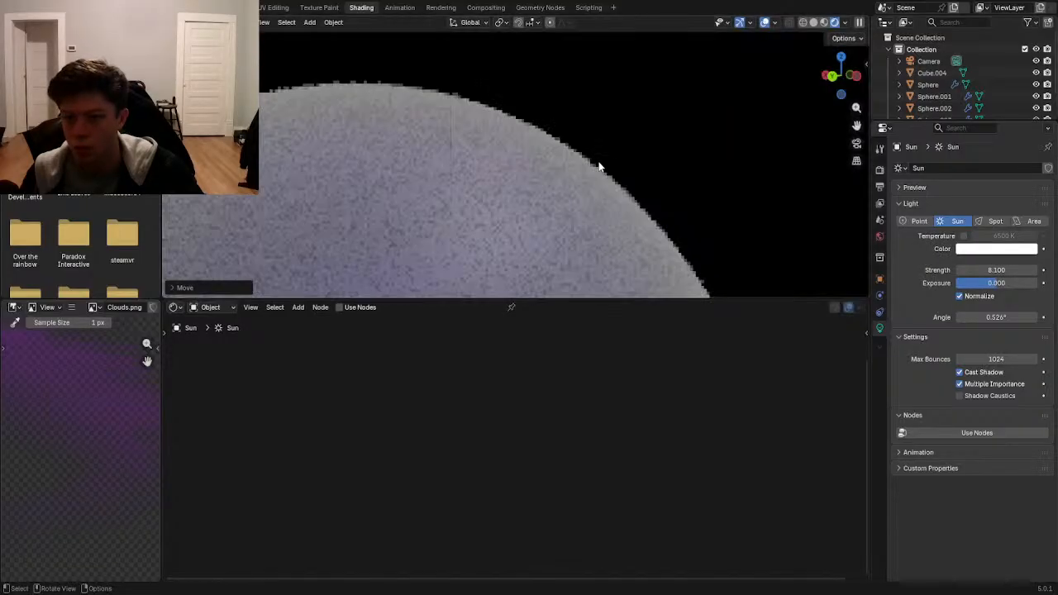
key(r)
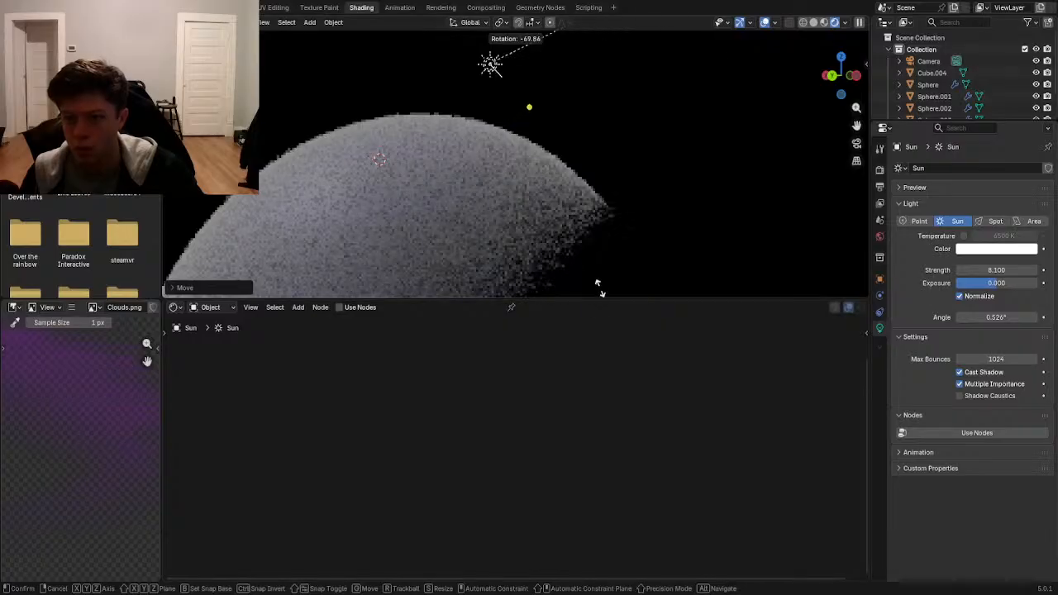
click(594, 293)
- Rotate the sun light by about -18° from the camera view so shadow falls across the planet's edge
key(KP_0)
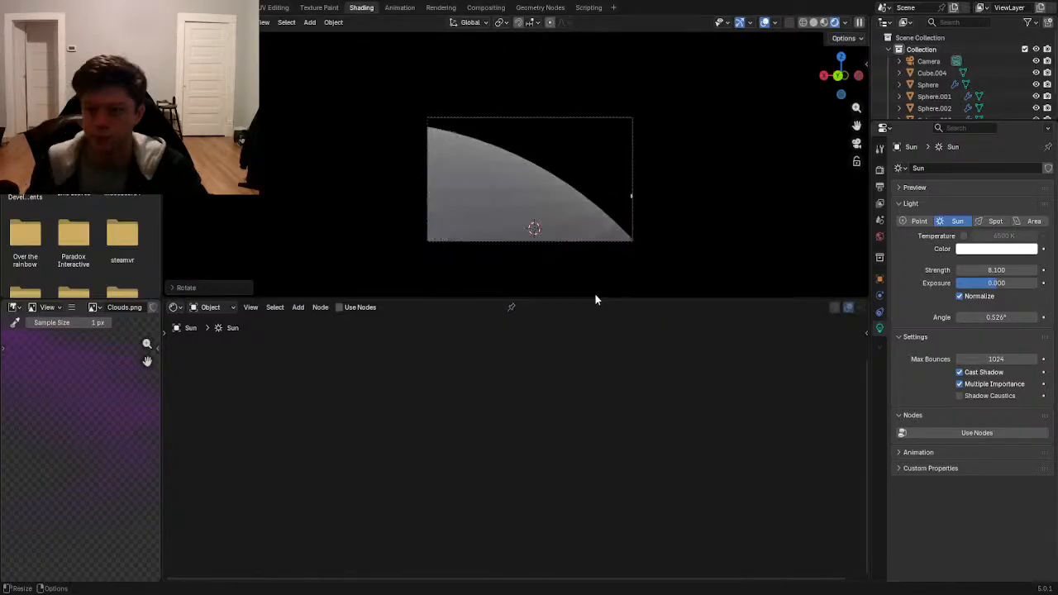
key(r)
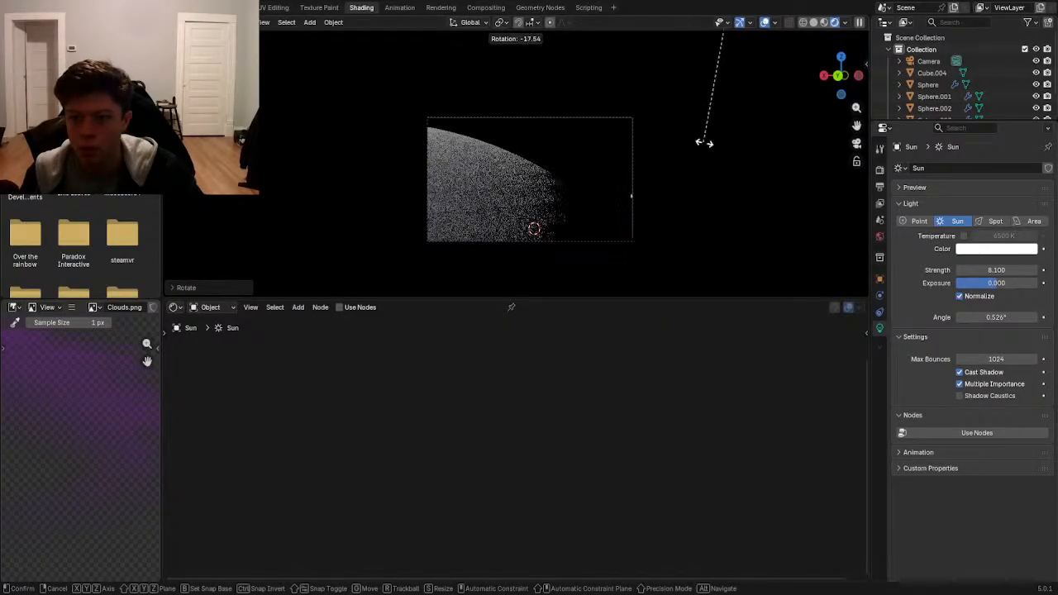
click(699, 141)
scroll(601, 190, up, 1)
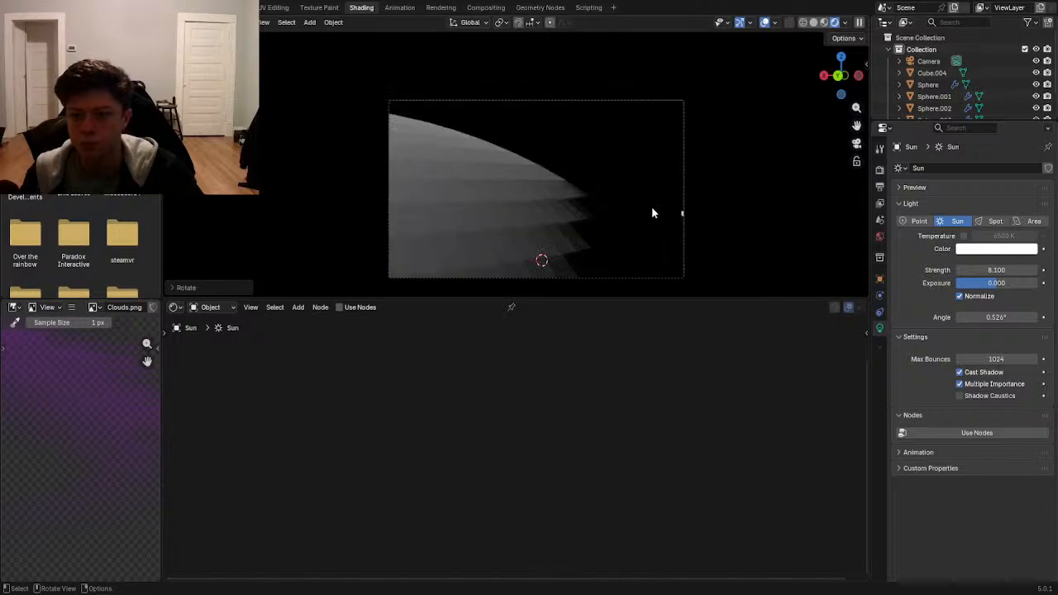
- Select the outer volume sphere around the planet and hide it in the viewport
click(601, 211)
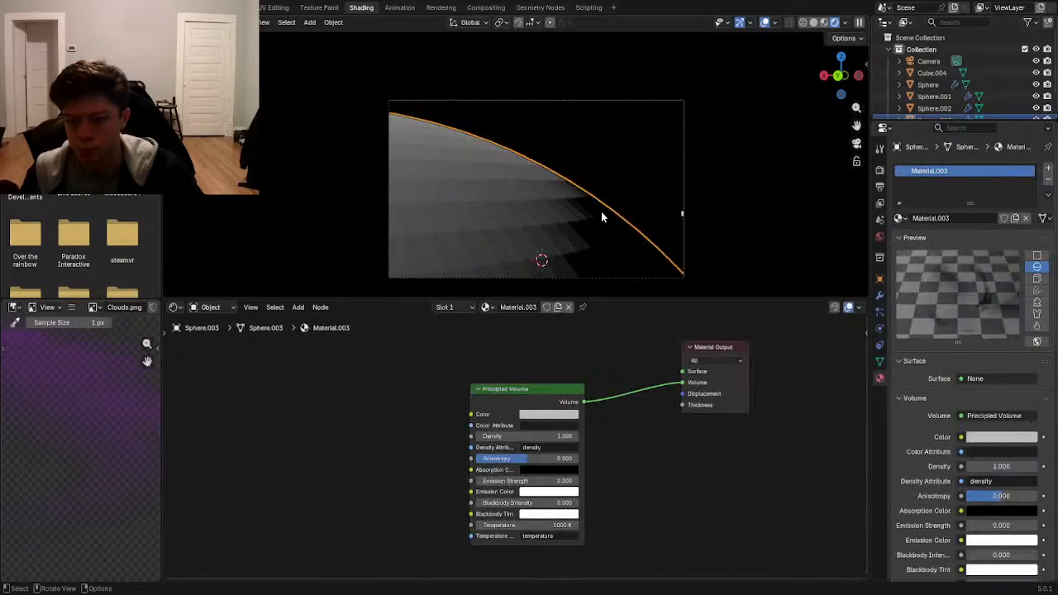
scroll(599, 211, up, 1)
key(h)
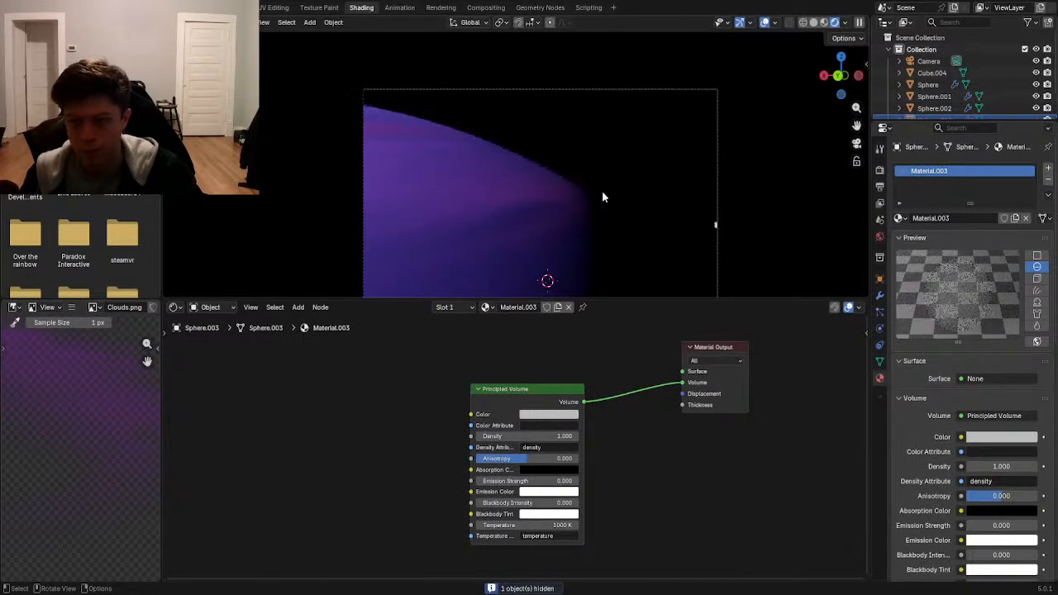
- Examine the planet's shadow edge in rendered shading from a side angle and through the camera
click(602, 192)
key(z)
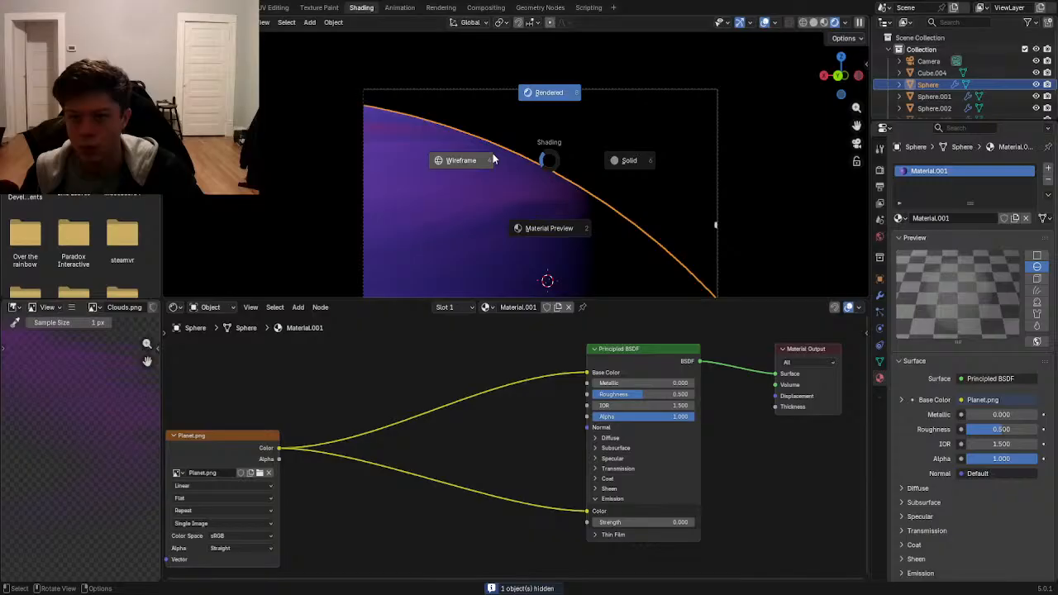
click(492, 156)
key(z)
click(548, 105)
click(584, 140)
middle_drag(584, 139, 493, 163)
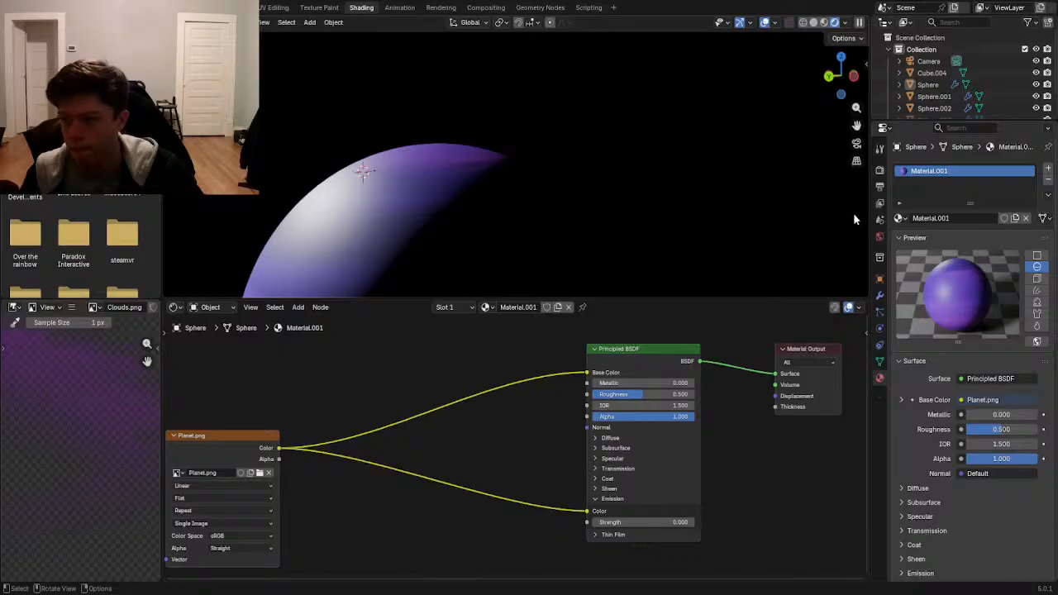
click(364, 171)
key(KP_0)
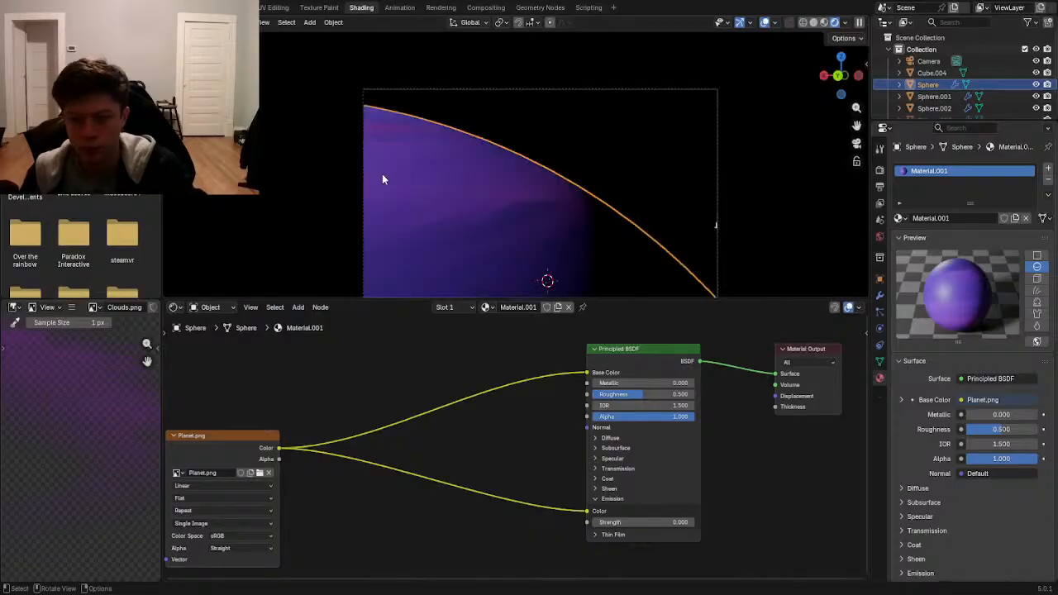
- Select the camera and raise its clip end to 713 m
click(717, 235)
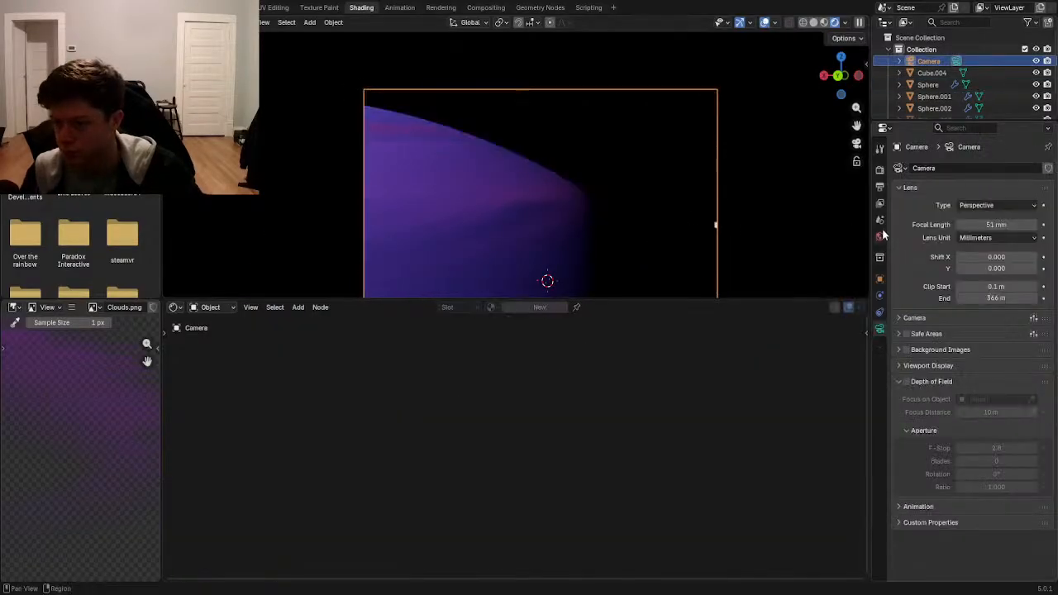
drag(996, 297, 1053, 298)
- Select the sun light in solid shading and examine its lighting on the planet in rendered shading
mouse_move(463, 190)
middle_down()
mouse_move(430, 177)
mouse_move(372, 189)
mouse_move(458, 217)
mouse_move(392, 209)
mouse_move(420, 193)
mouse_move(430, 207)
middle_up()
key(z)
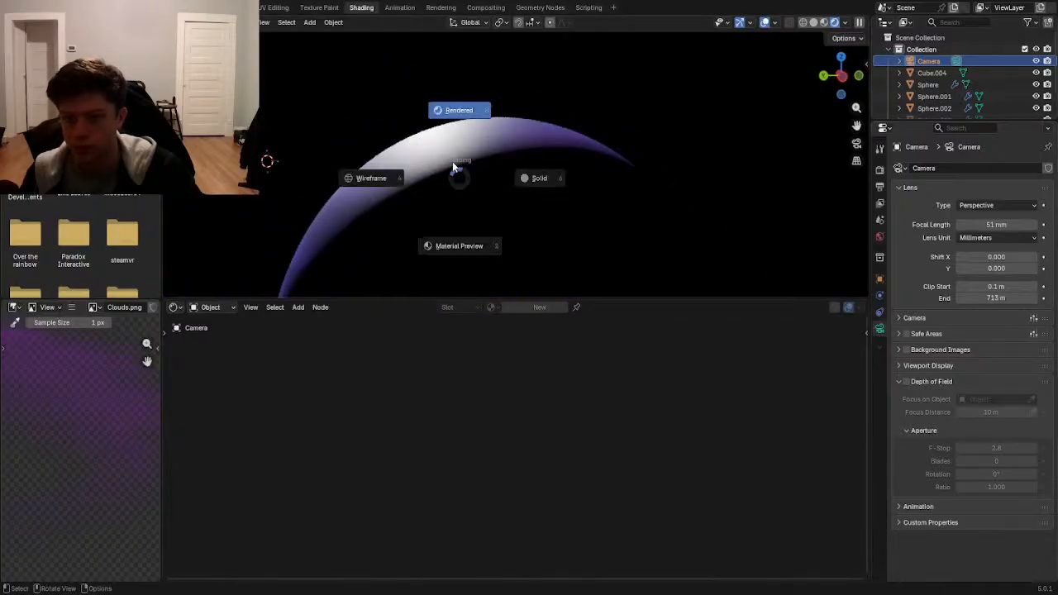
click(520, 176)
click(322, 94)
mouse_move(328, 107)
middle_down()
mouse_move(391, 150)
mouse_move(428, 216)
mouse_move(443, 198)
middle_up()
key(z)
click(430, 202)
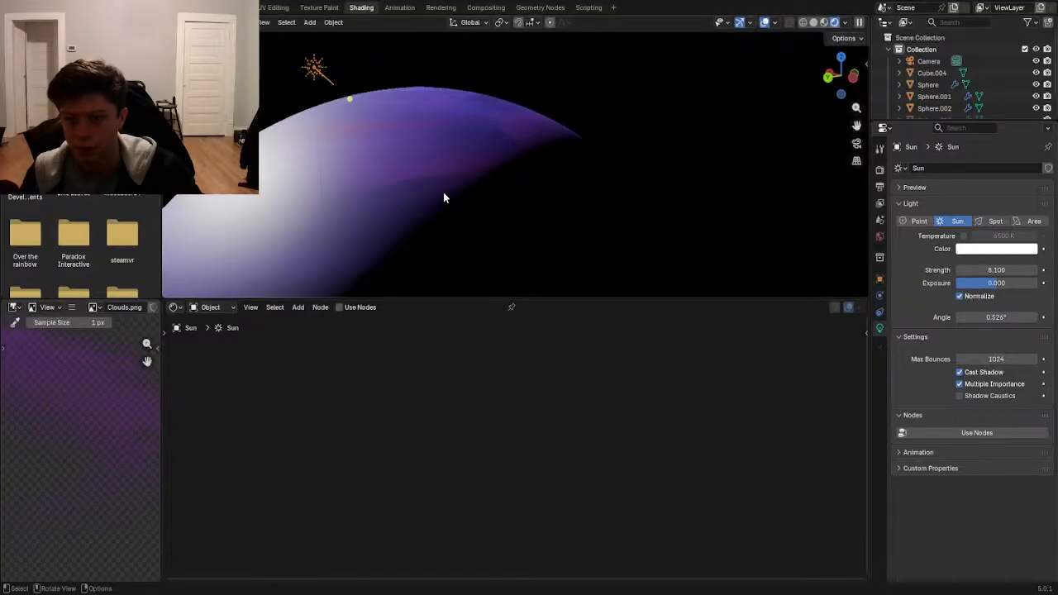
- Scale the cloud sphere up slightly so it sits just outside the planet surface, and check the clouds from another angle
click(443, 198)
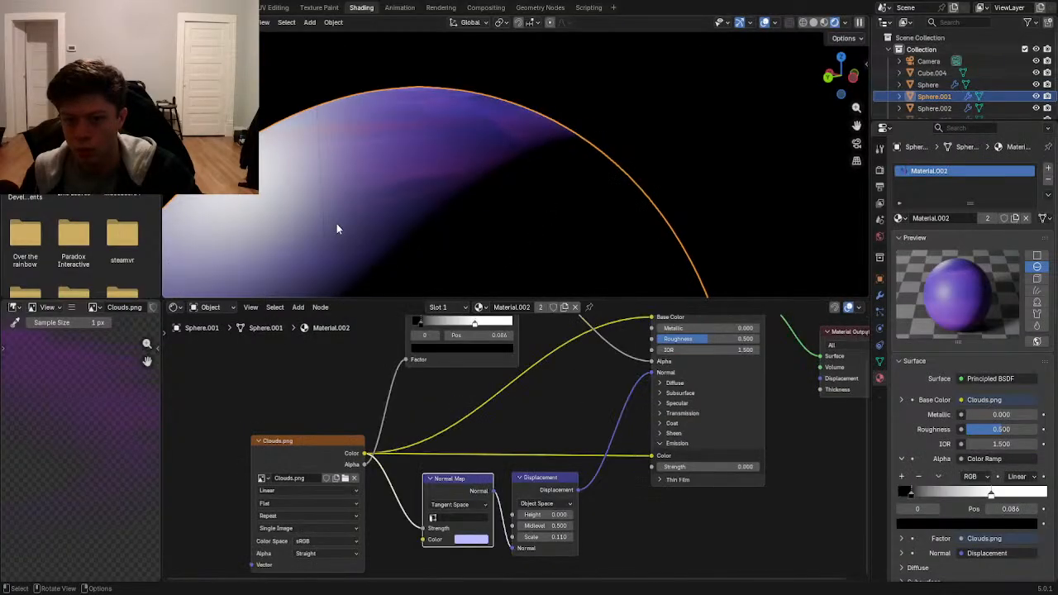
key(s)
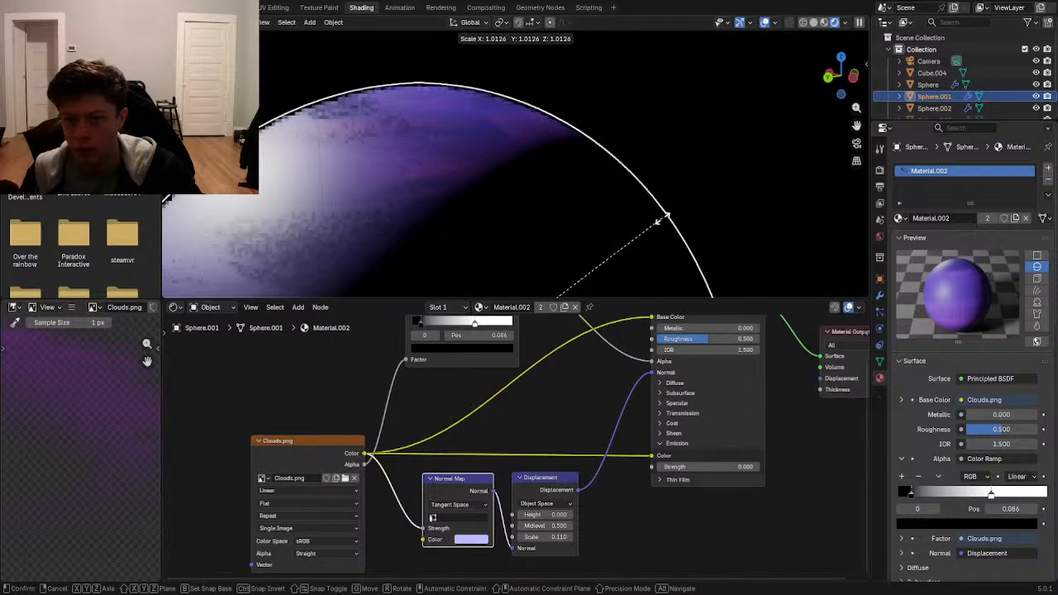
click(660, 221)
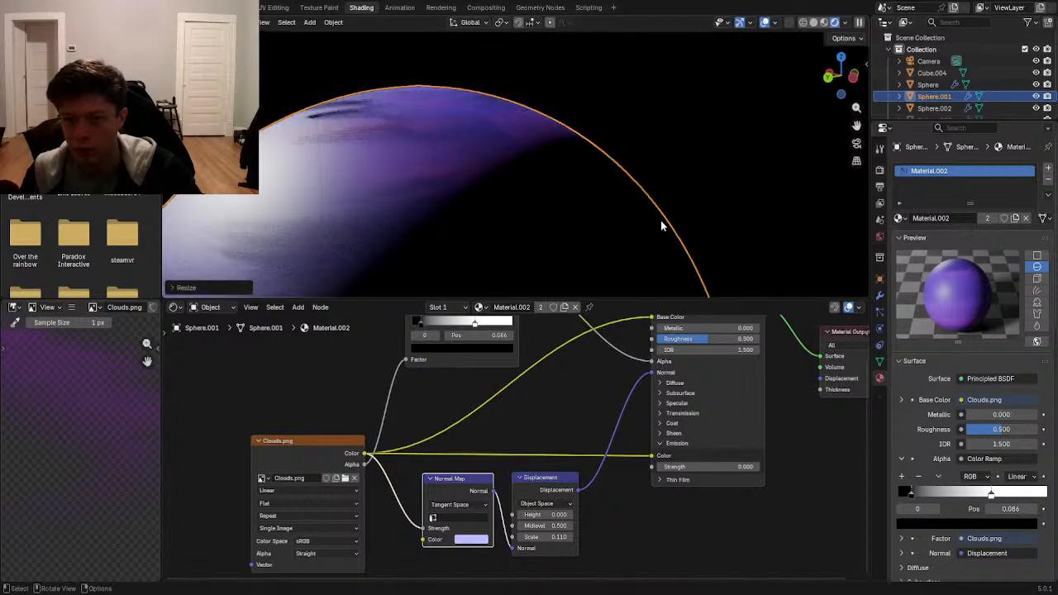
click(679, 175)
middle_drag(452, 191, 514, 191)
click(496, 142)
mouse_move(496, 142)
middle_down()
mouse_move(494, 180)
mouse_move(515, 168)
mouse_move(512, 144)
middle_up()
- Add a Displacement node to the planet's material, linking Planet.png's Color to its Normal input and its output to the Principled BSDF Normal
click(498, 81)
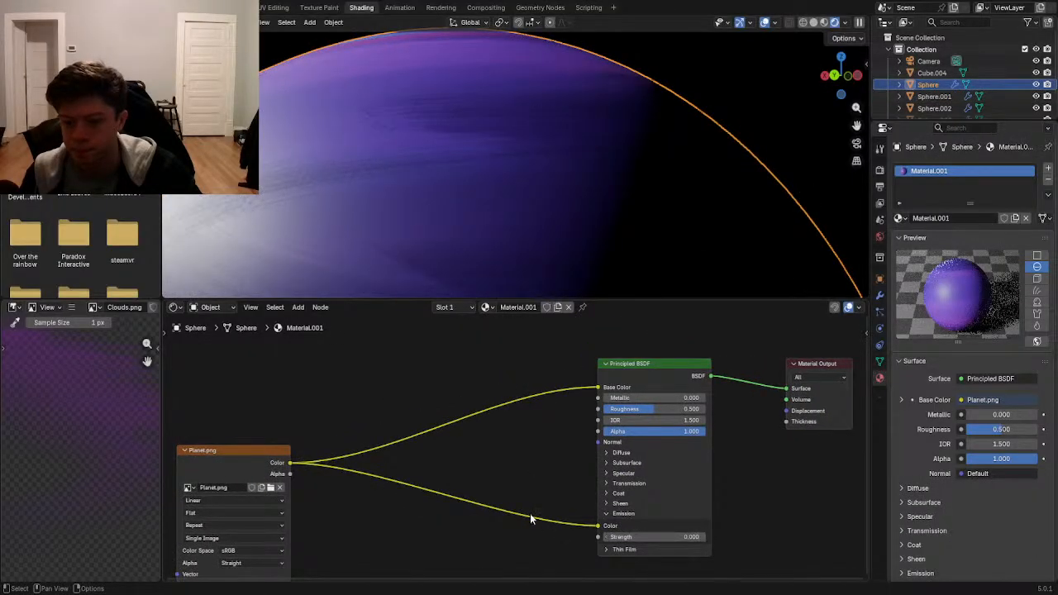
middle_drag(475, 448, 537, 429)
key(shift+a)
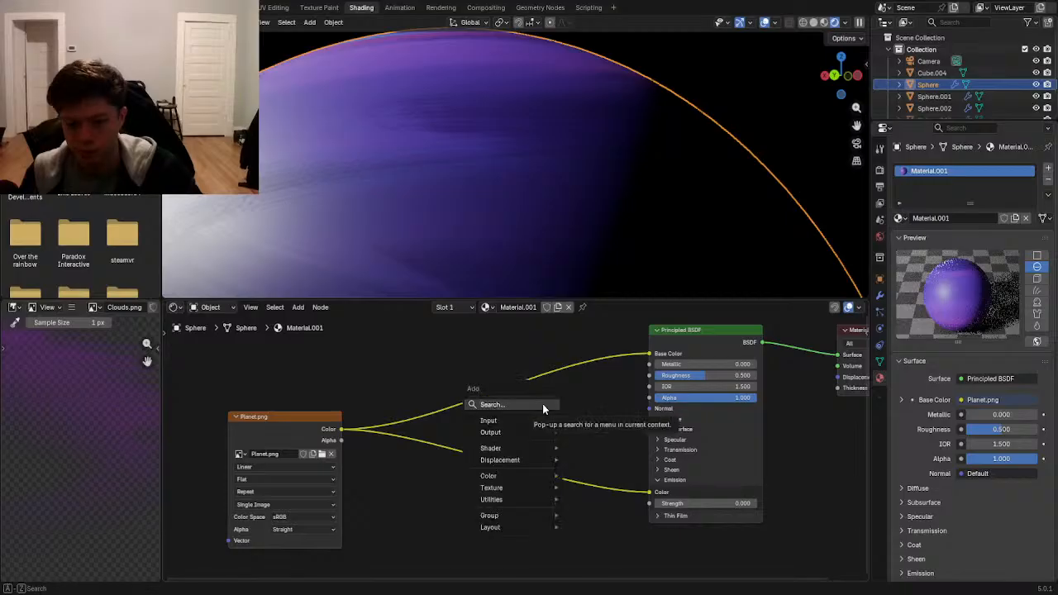
text(di)
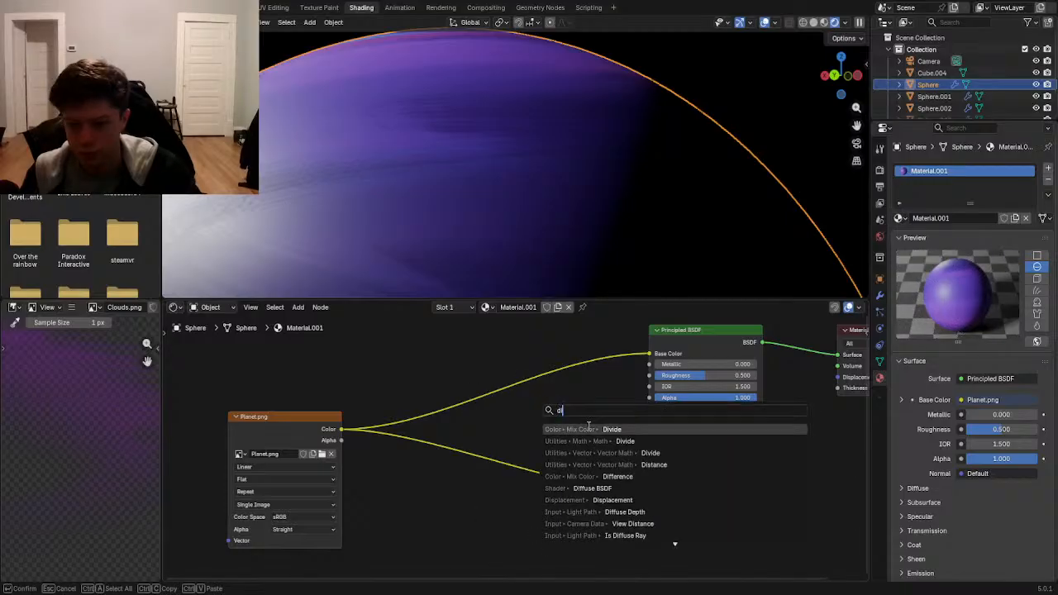
click(612, 500)
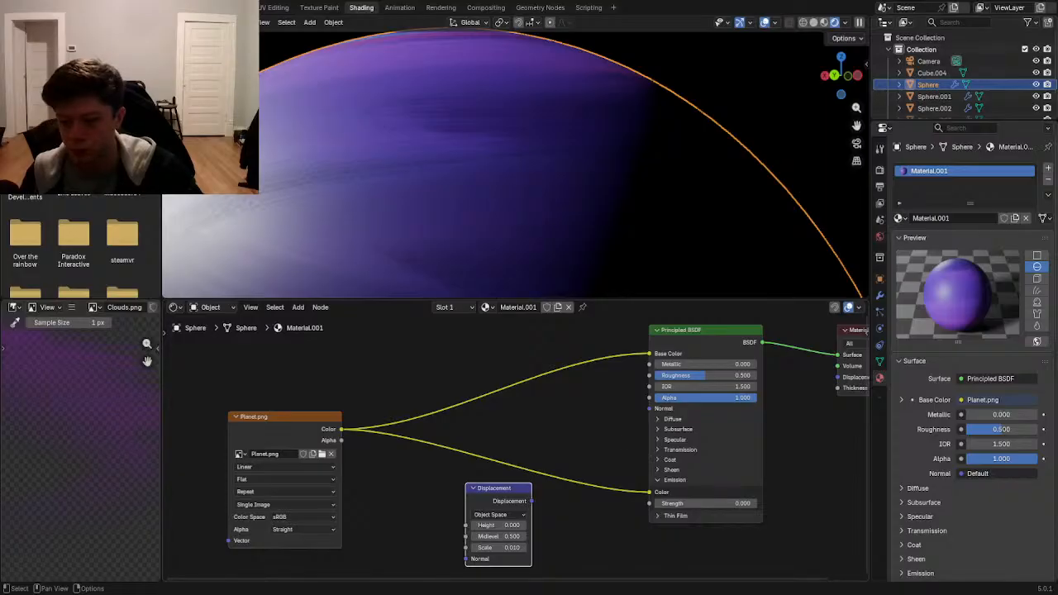
drag(532, 501, 650, 408)
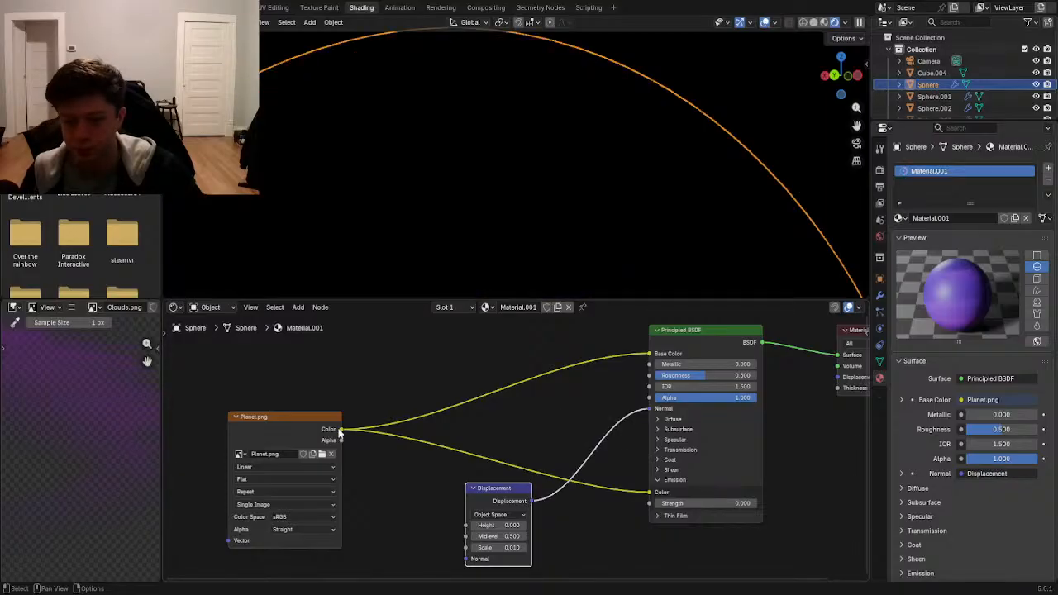
drag(342, 430, 468, 560)
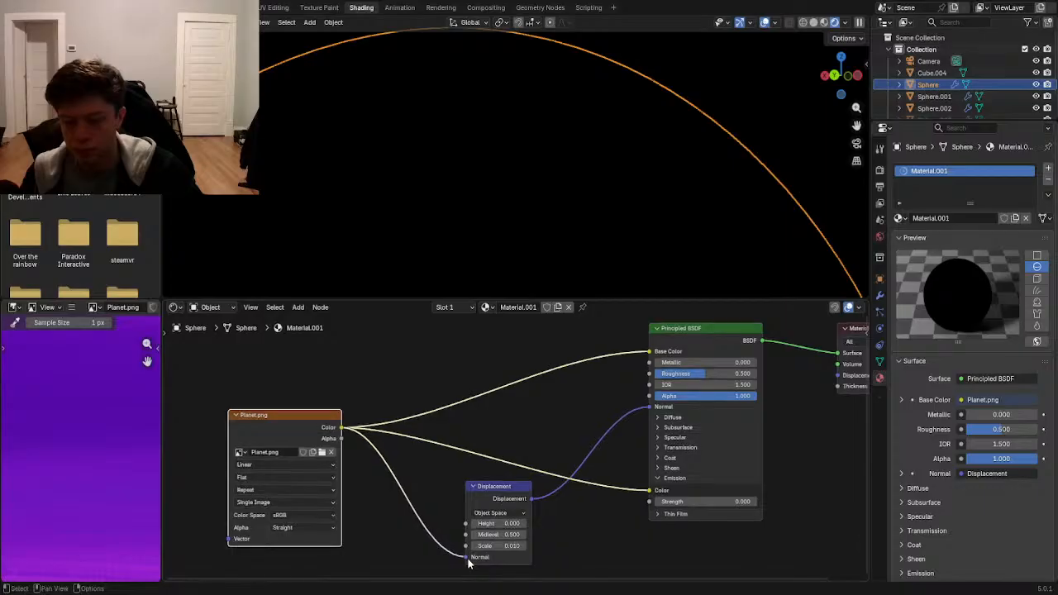
- Try a Normal Map node between Planet.png and the Displacement node, with the image's Color linked to Strength
mouse_move(285, 438)
mouse_down()
mouse_move(384, 414)
mouse_move(293, 455)
mouse_up()
key(shift+a)
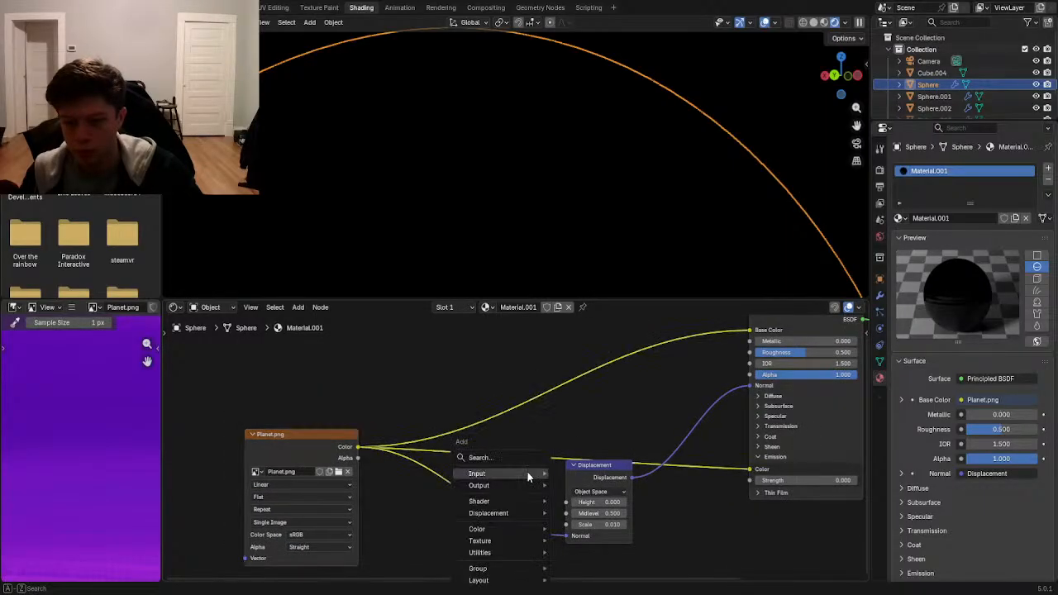
click(523, 455)
click(582, 482)
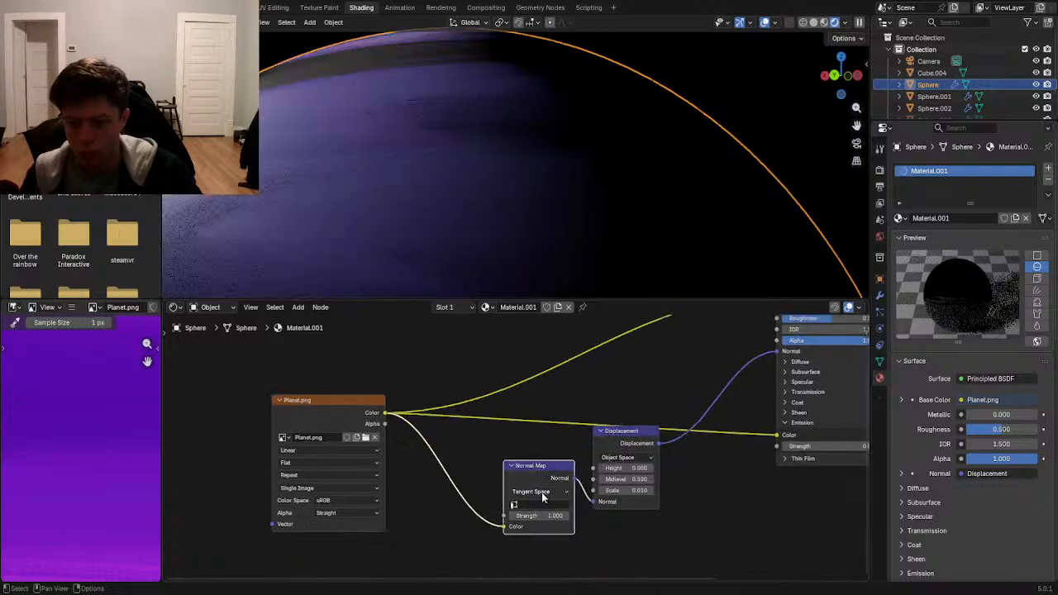
scroll(541, 501, up, 1)
drag(502, 539, 501, 527)
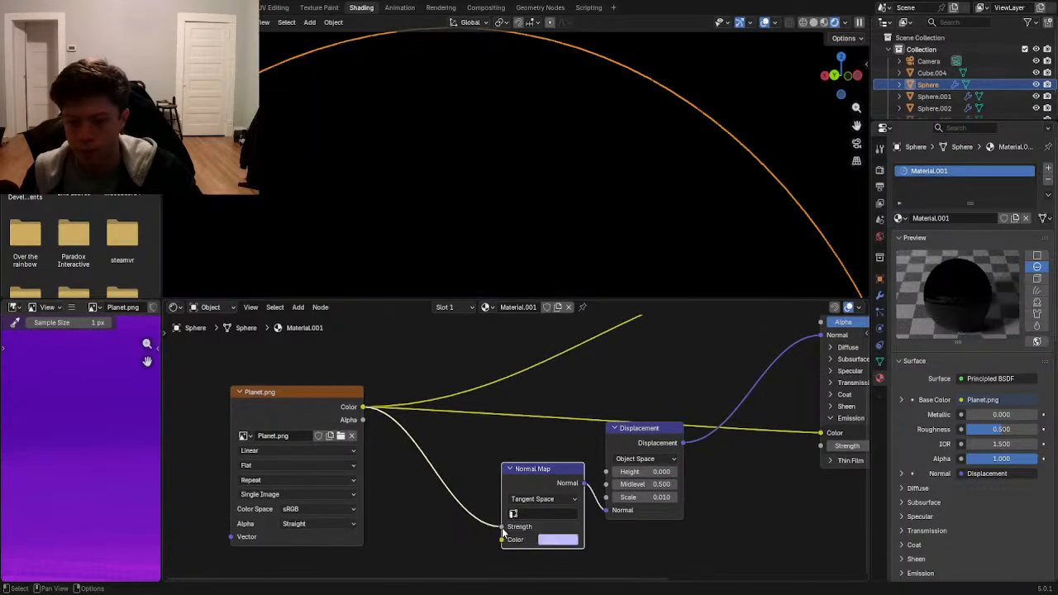
middle_drag(501, 528, 606, 534)
- Insert a Color Ramp node between the Planet.png texture and the Normal Map node
drag(341, 417, 243, 411)
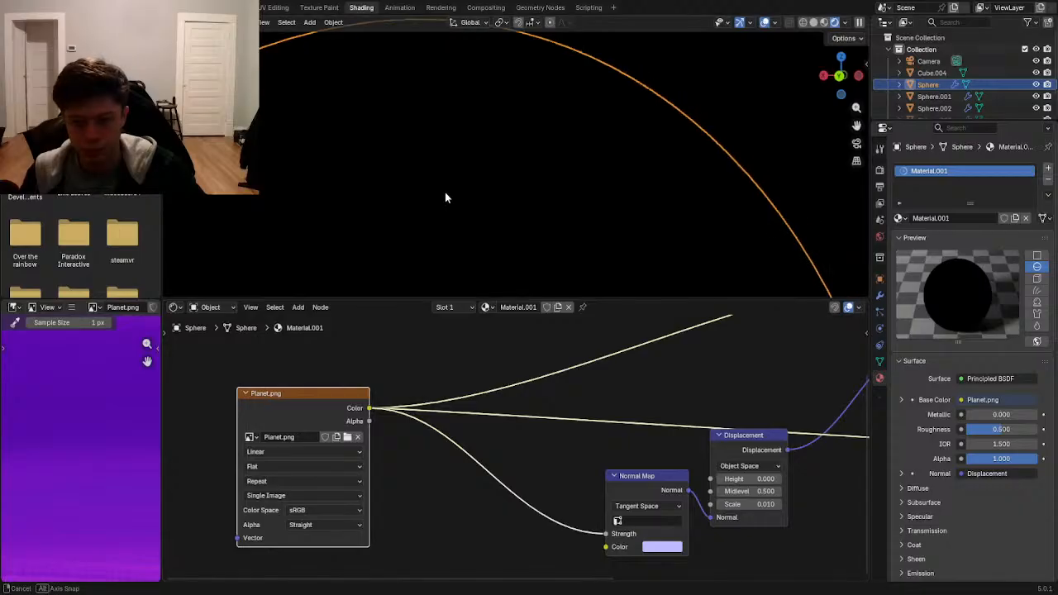
key(shift+a)
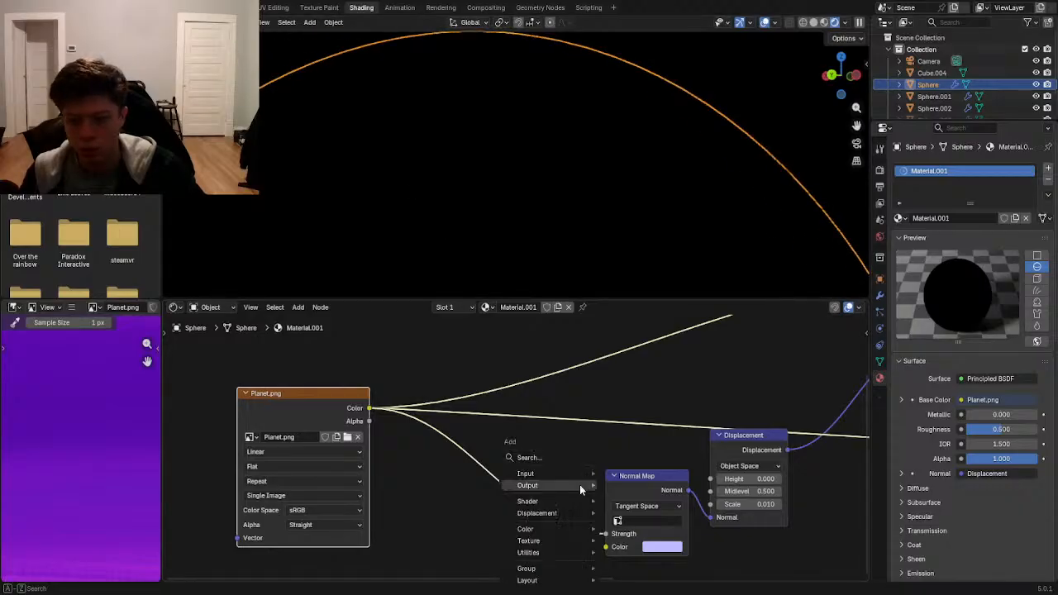
text(c)
click(609, 469)
click(568, 473)
- Set the Color Ramp's white stop to 0.982 and black stop to 0.259, and keep the node clear of the Normal Map
scroll(529, 485, up, 1)
scroll(529, 483, up, 1)
mouse_move(530, 492)
mouse_down()
mouse_move(450, 494)
mouse_move(628, 480)
mouse_move(528, 493)
mouse_up()
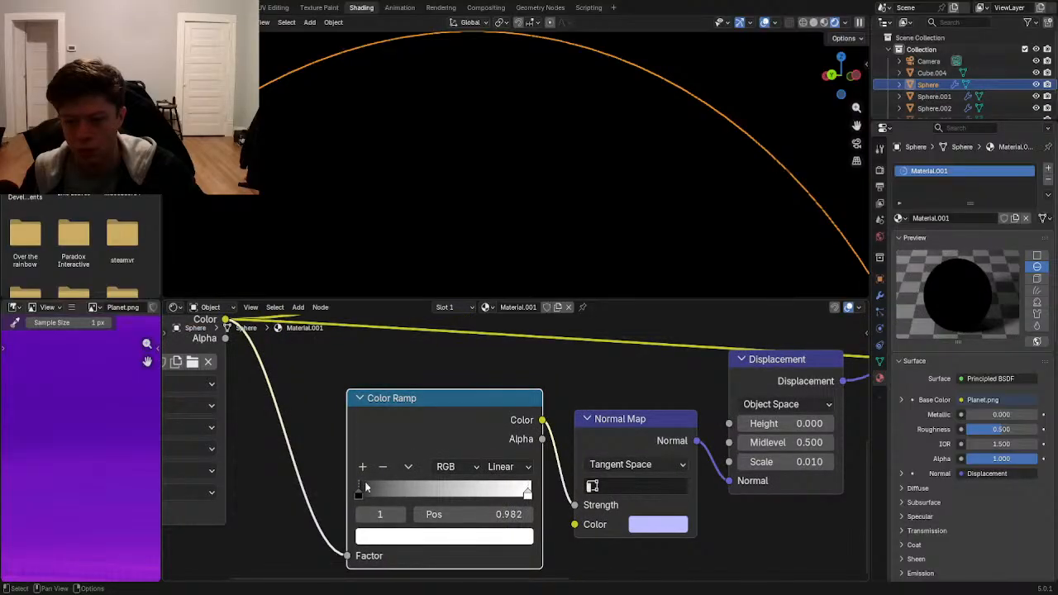
drag(365, 490, 409, 495)
drag(349, 496, 411, 495)
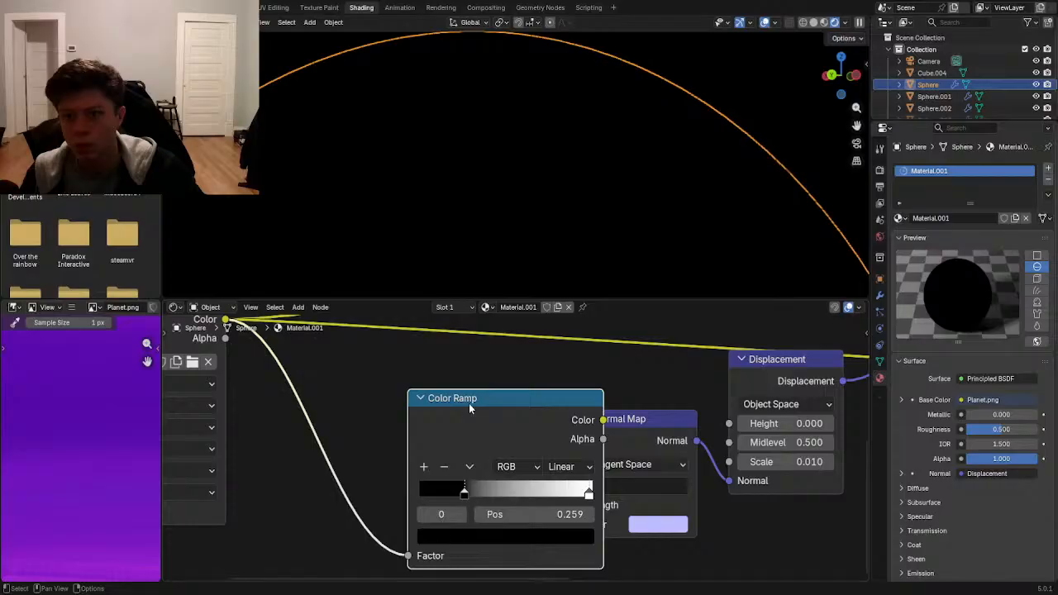
key(ctrl+z)
middle_drag(474, 170, 409, 155)
key(KP_0)
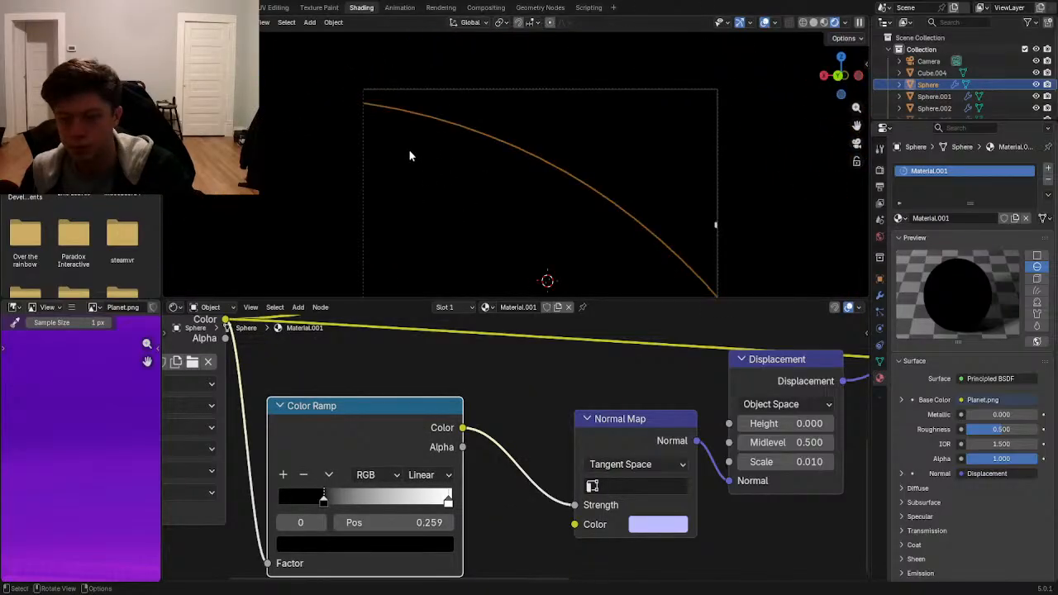
- Try adjusting the brightness of the Color Ramp's black and white stops while looking through the camera
click(347, 545)
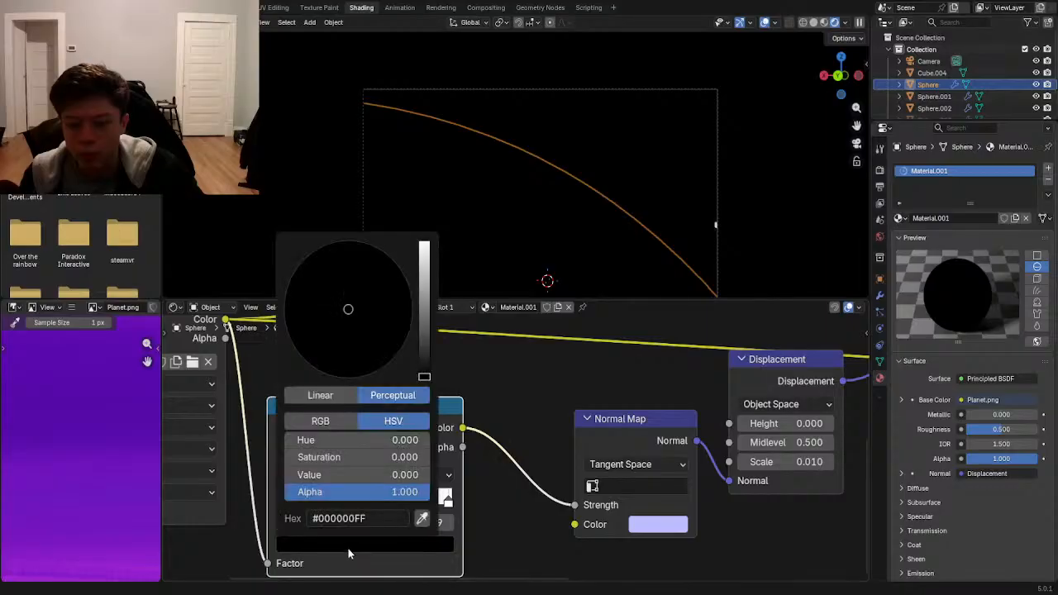
mouse_move(427, 365)
mouse_down()
mouse_move(425, 323)
mouse_move(425, 380)
mouse_up()
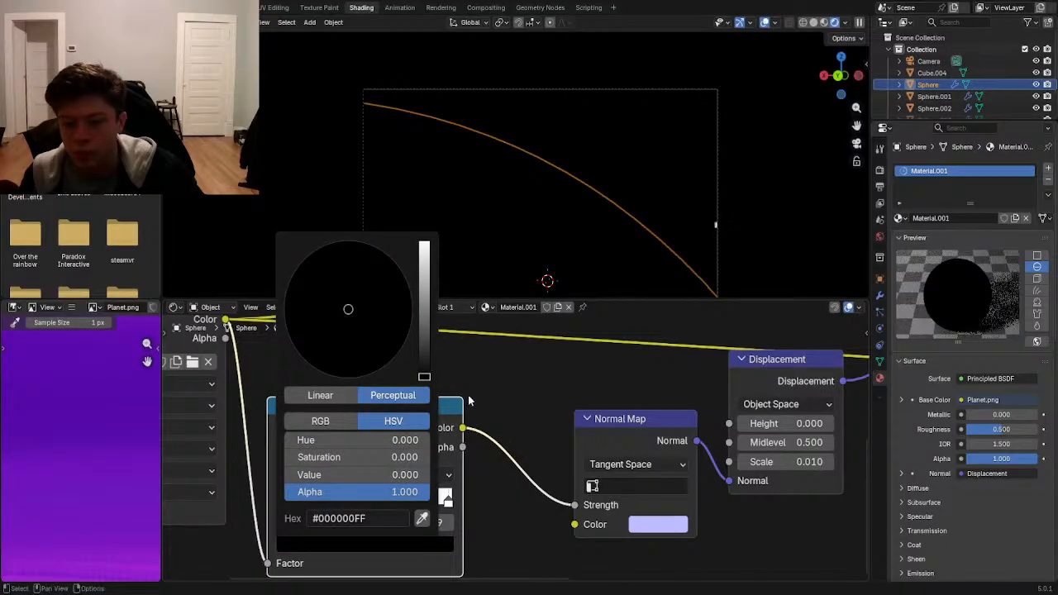
click(364, 543)
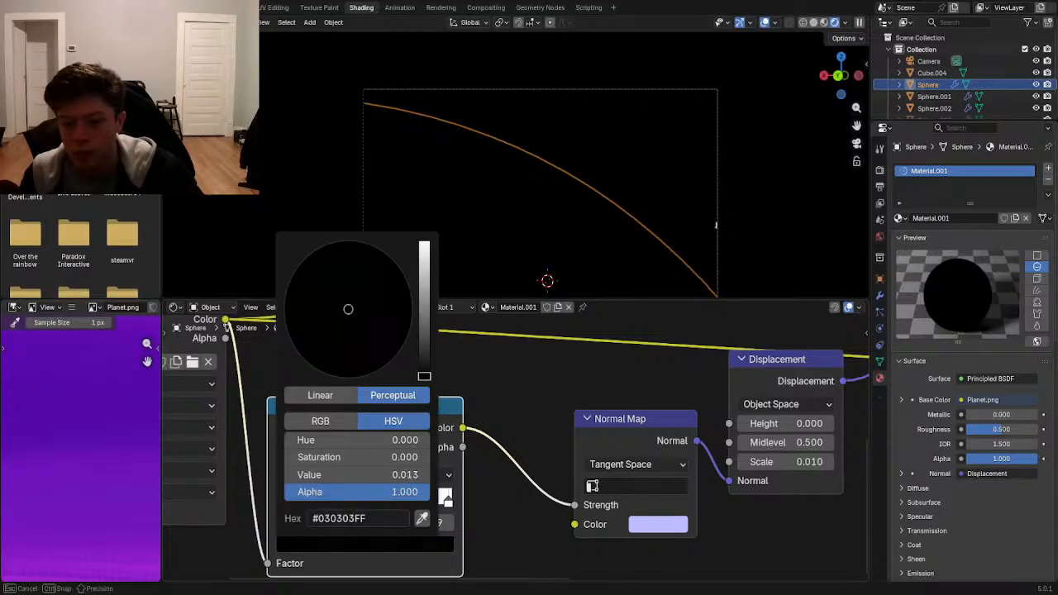
click(430, 474)
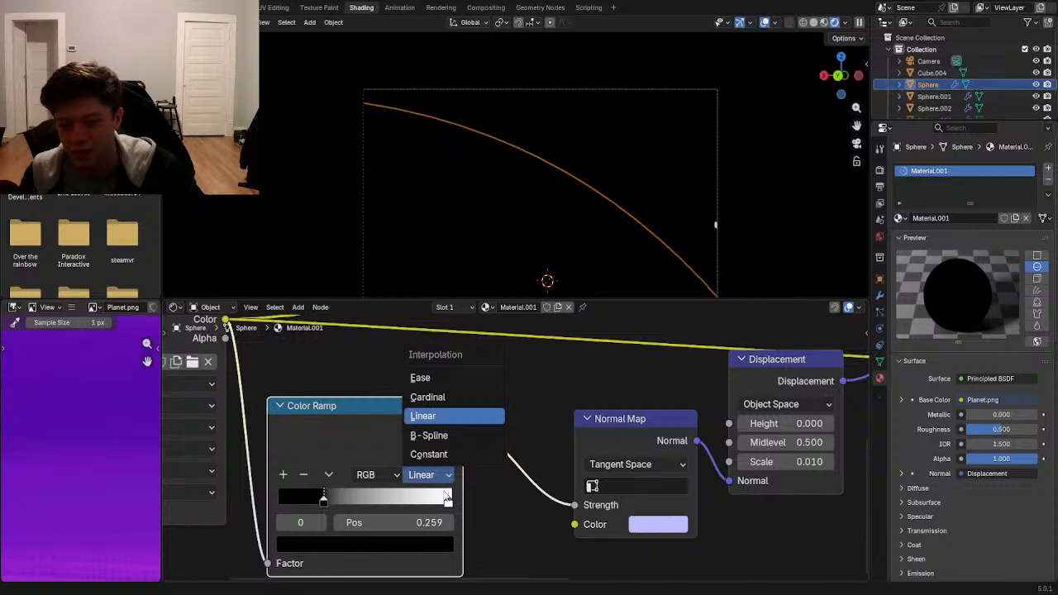
click(447, 499)
click(363, 543)
mouse_move(423, 246)
mouse_down()
mouse_move(423, 307)
mouse_move(424, 241)
mouse_up()
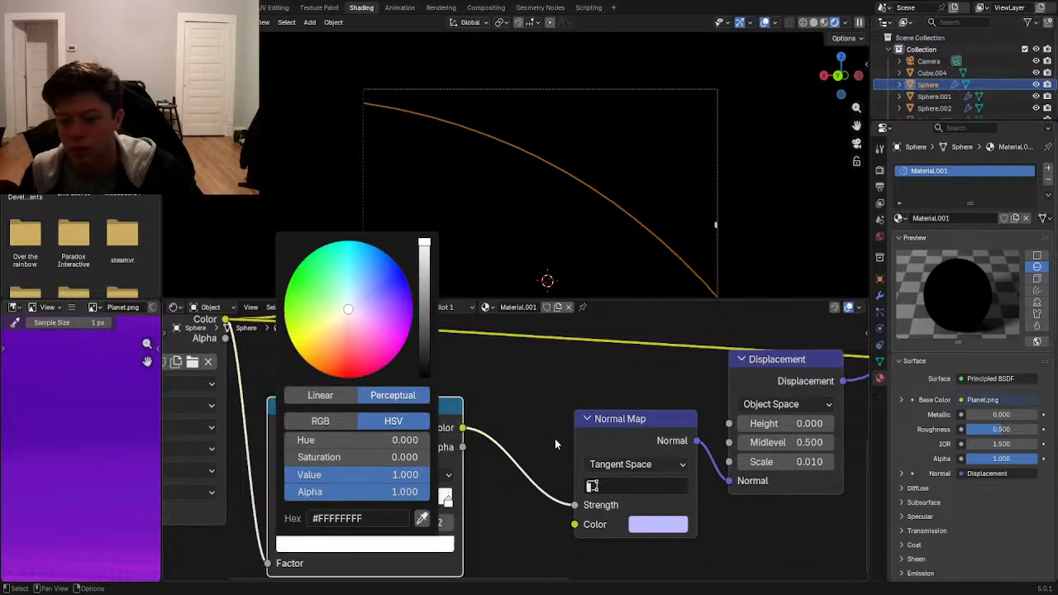
- Link the Color Ramp's Color to the Displacement node's Height, delete the Normal Map node, and move the ramp closer
middle_drag(598, 382, 437, 410)
middle_drag(506, 440, 556, 459)
drag(469, 524, 612, 448)
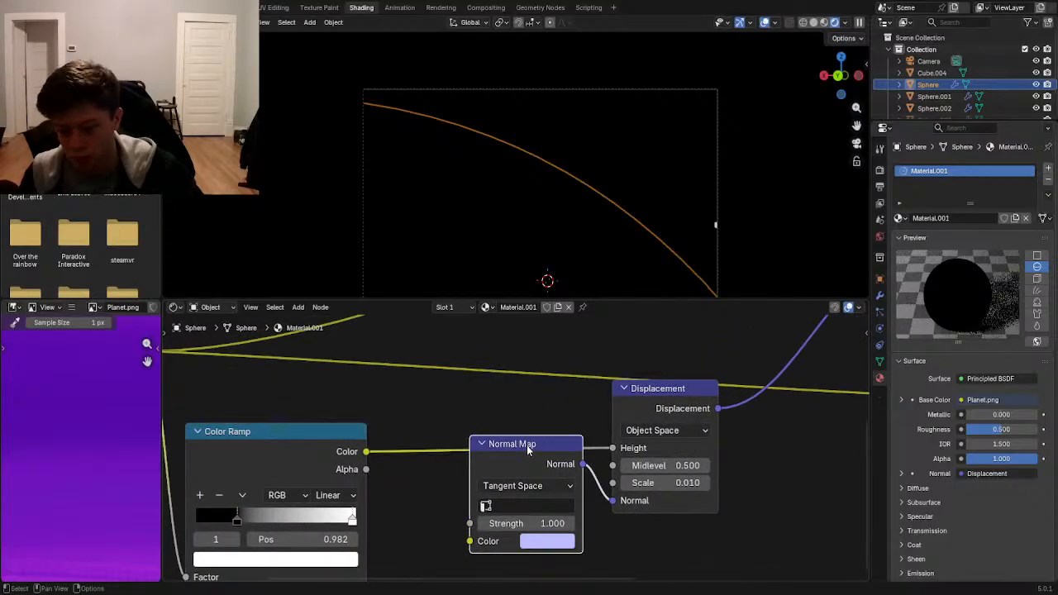
key(x)
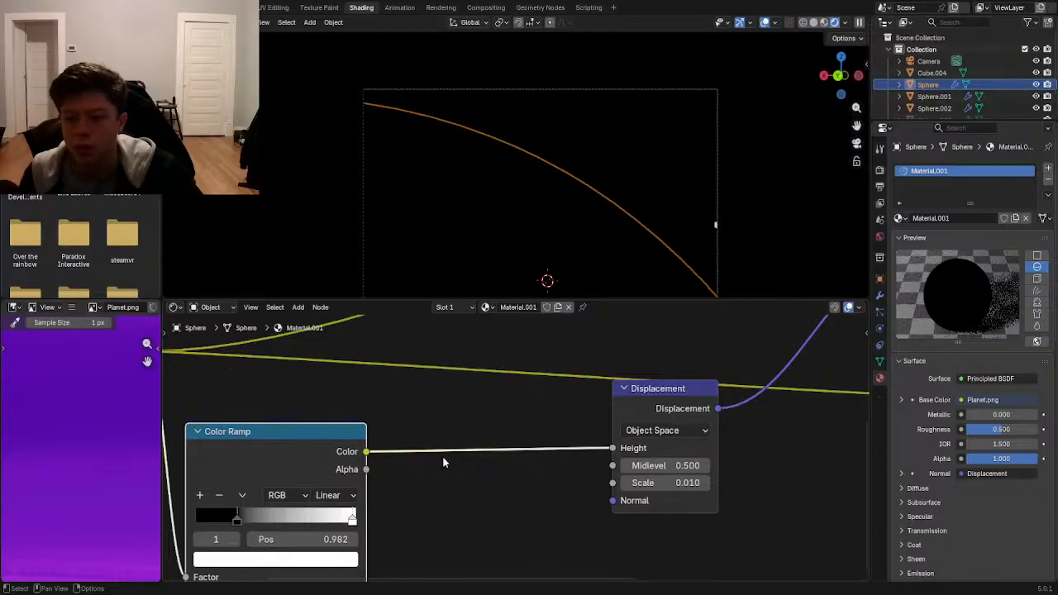
key(g)
click(443, 457)
- Keep the Displacement node in Object Space and relink the Color Ramp's Color from its Height to its Scale input
click(665, 430)
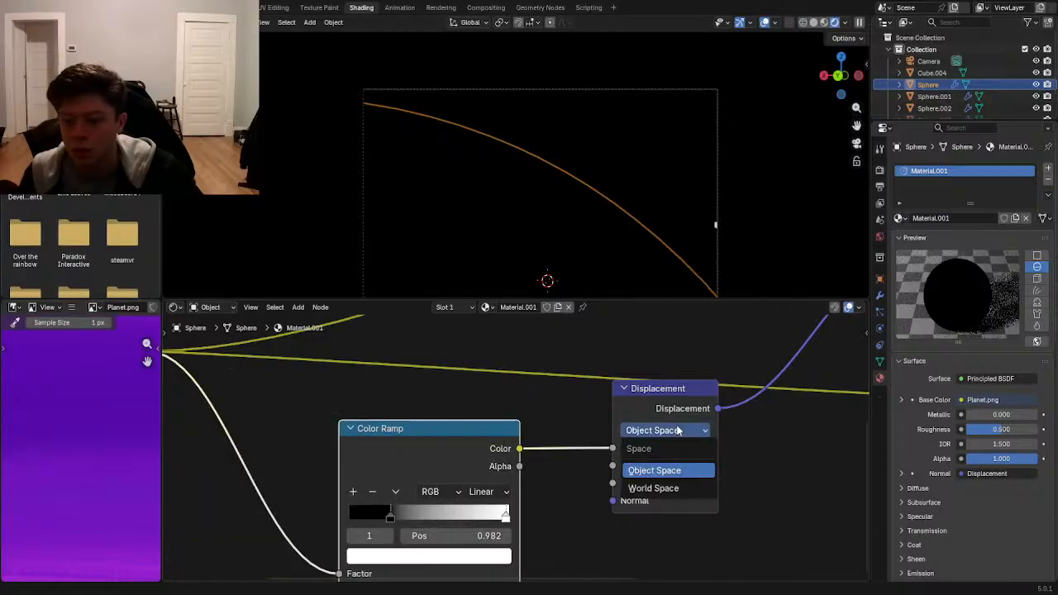
click(666, 470)
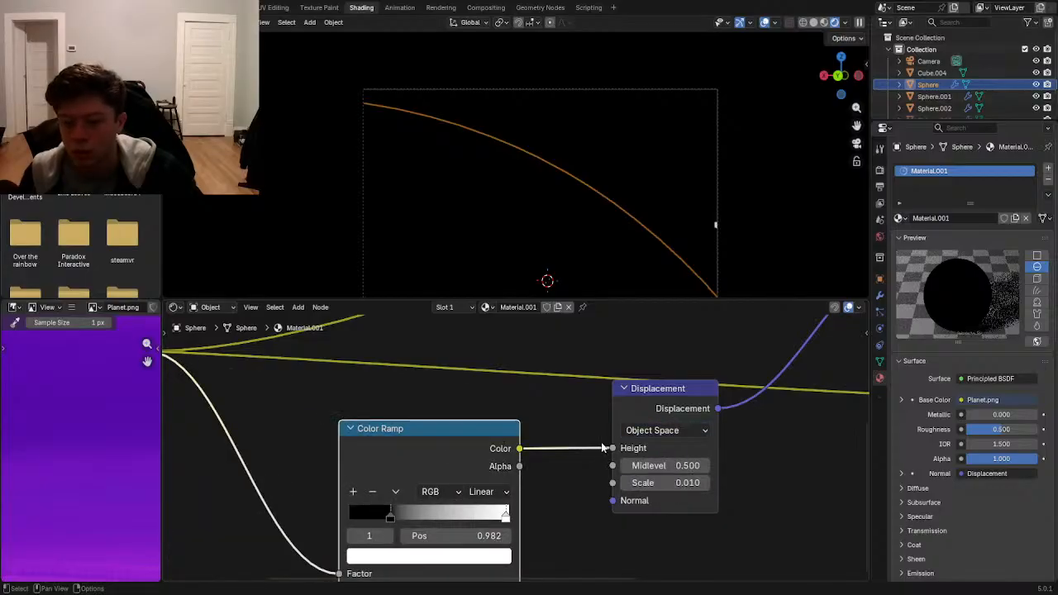
drag(611, 448, 611, 482)
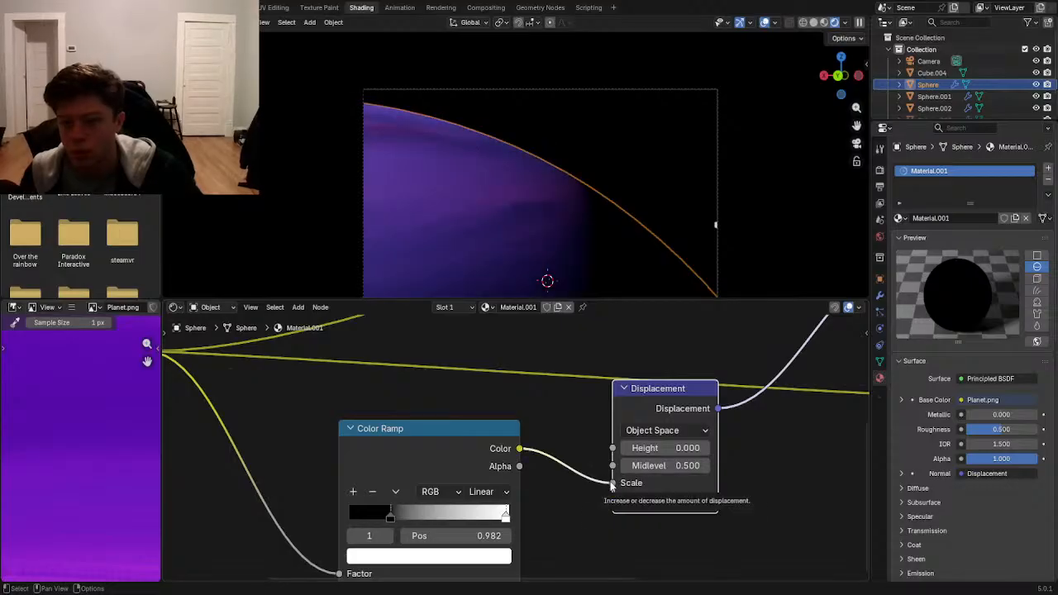
- Try the Color Ramp's Color in the Displacement node's Height, move the black stop to 0.000, and relink Color to Scale
drag(611, 483, 613, 451)
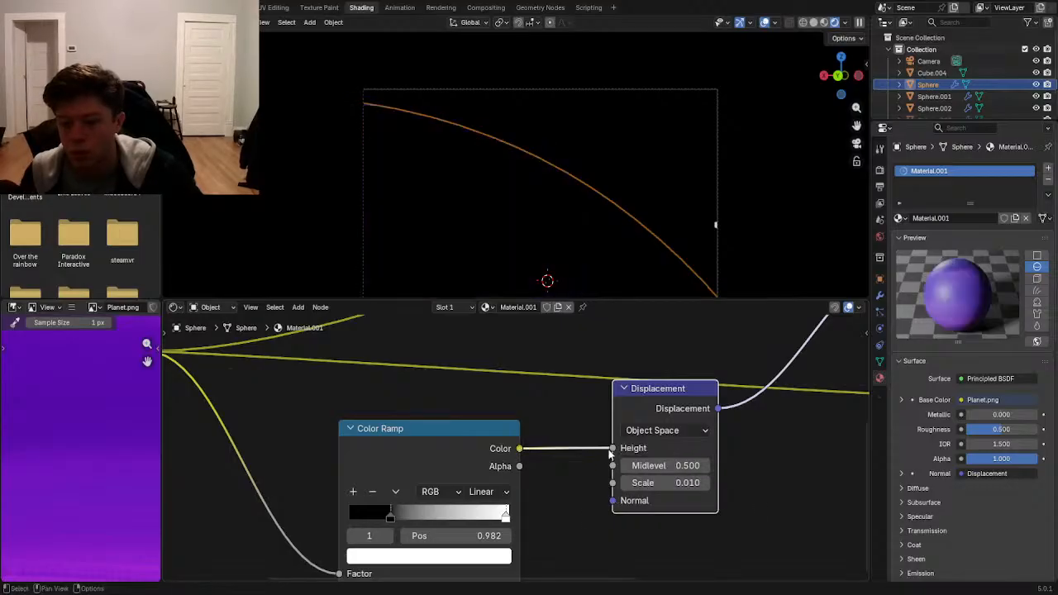
drag(390, 516, 348, 517)
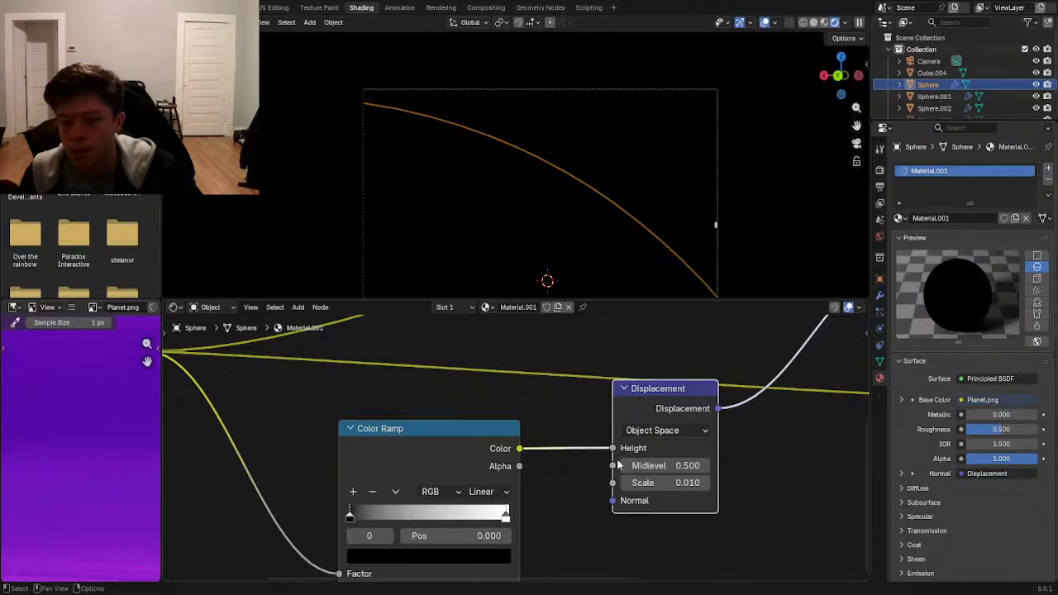
drag(611, 448, 611, 483)
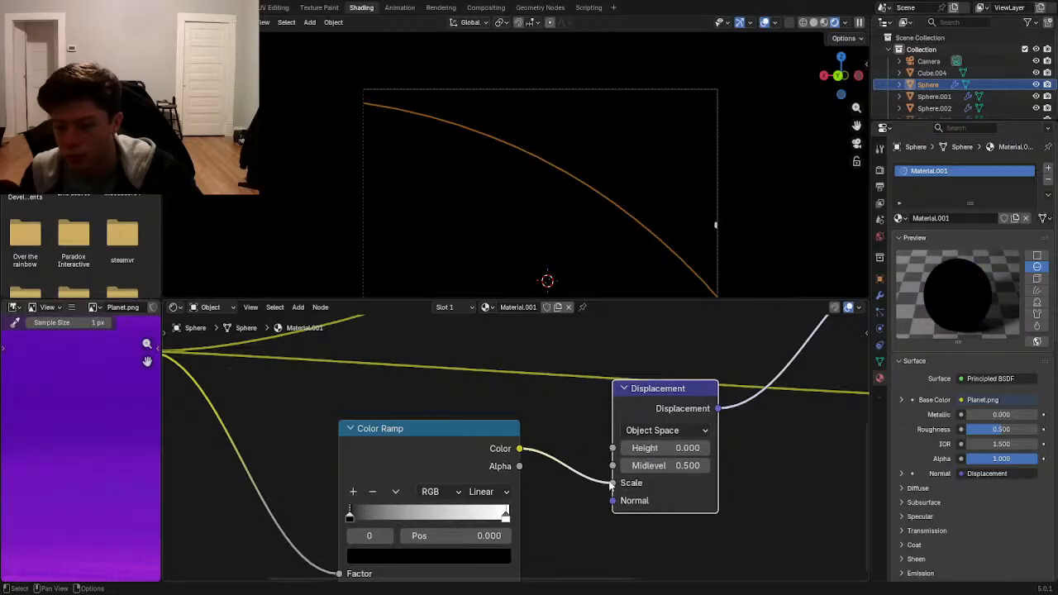
scroll(661, 486, up, 1)
middle_drag(753, 486, 664, 471)
scroll(665, 475, up, 3)
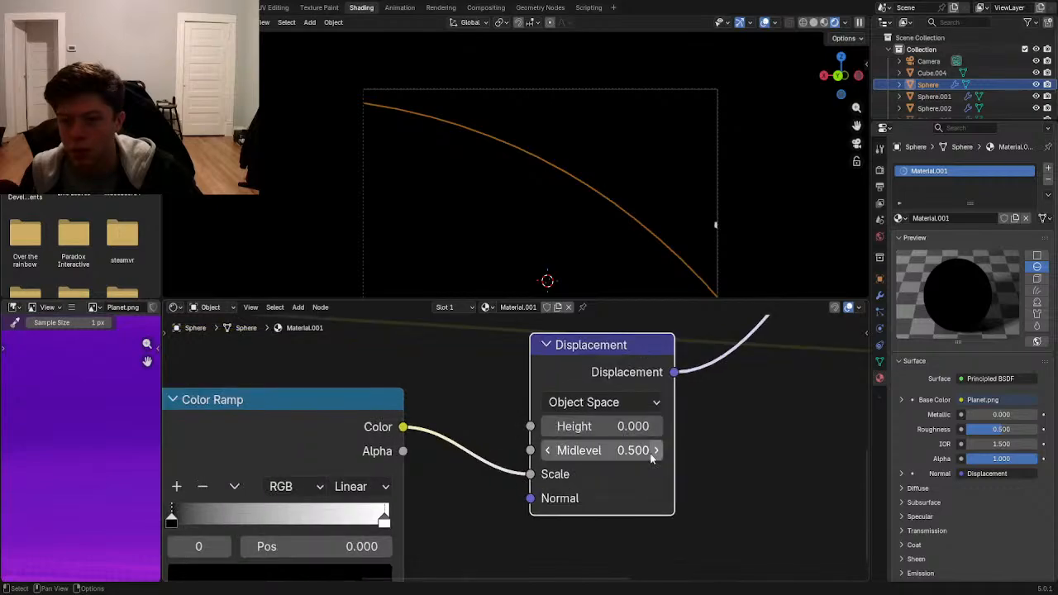
scroll(640, 235, up, 1)
click(482, 417)
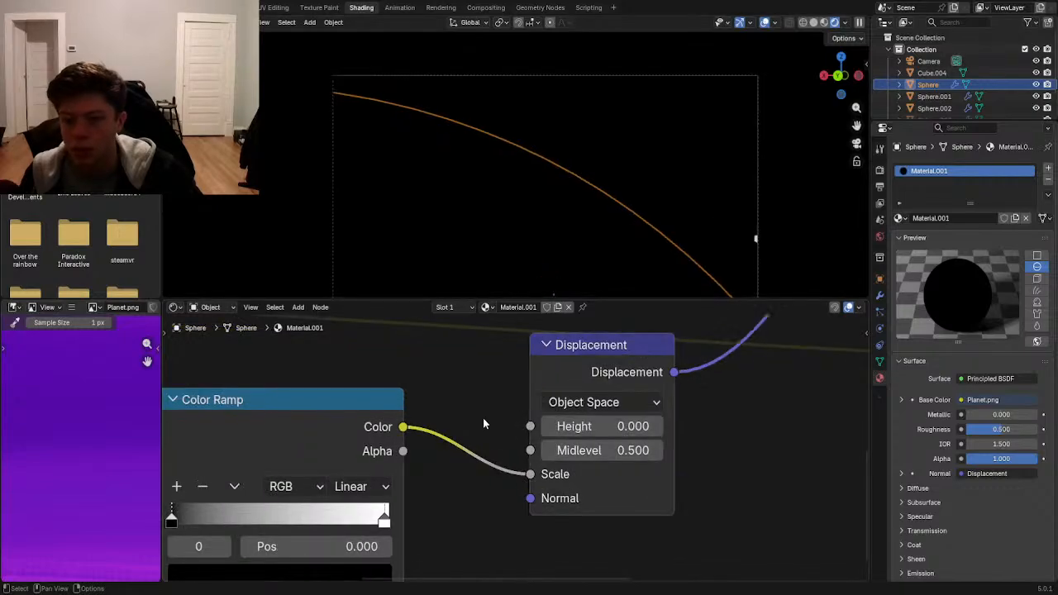
click(569, 249)
click(621, 234)
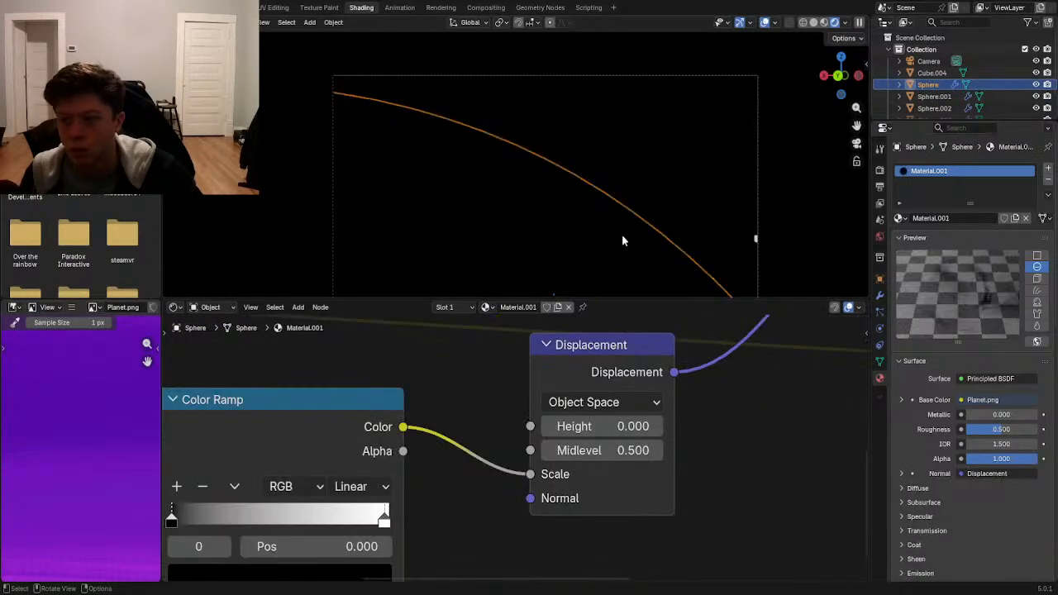
- Unlink the Color Ramp from the Displacement node, shift the node lower, and try removing it before undoing the removal
drag(529, 474, 491, 478)
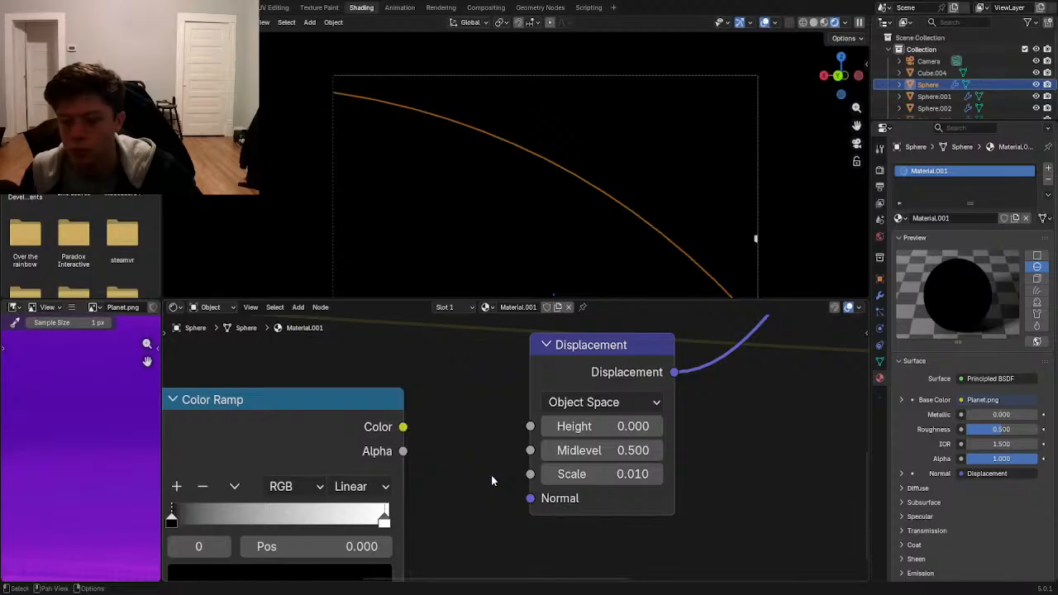
scroll(491, 475, down, 3)
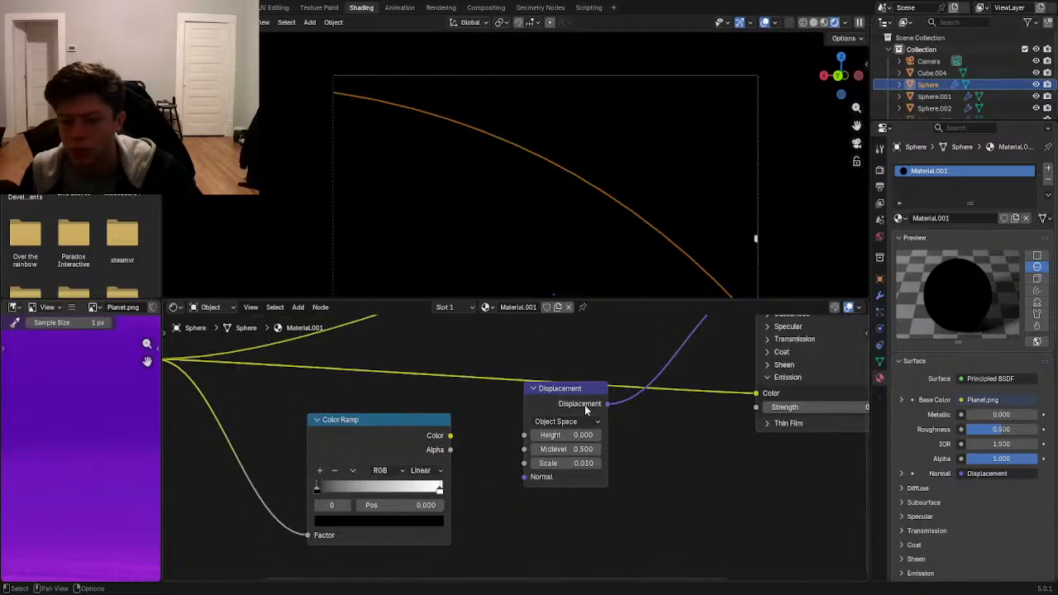
scroll(547, 475, down, 2)
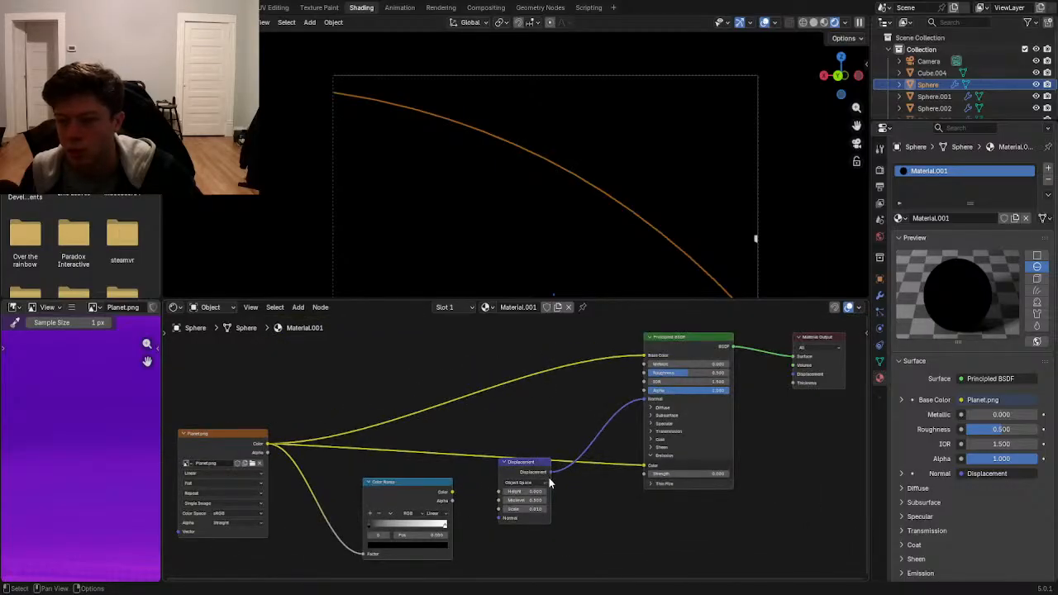
drag(541, 473, 545, 501)
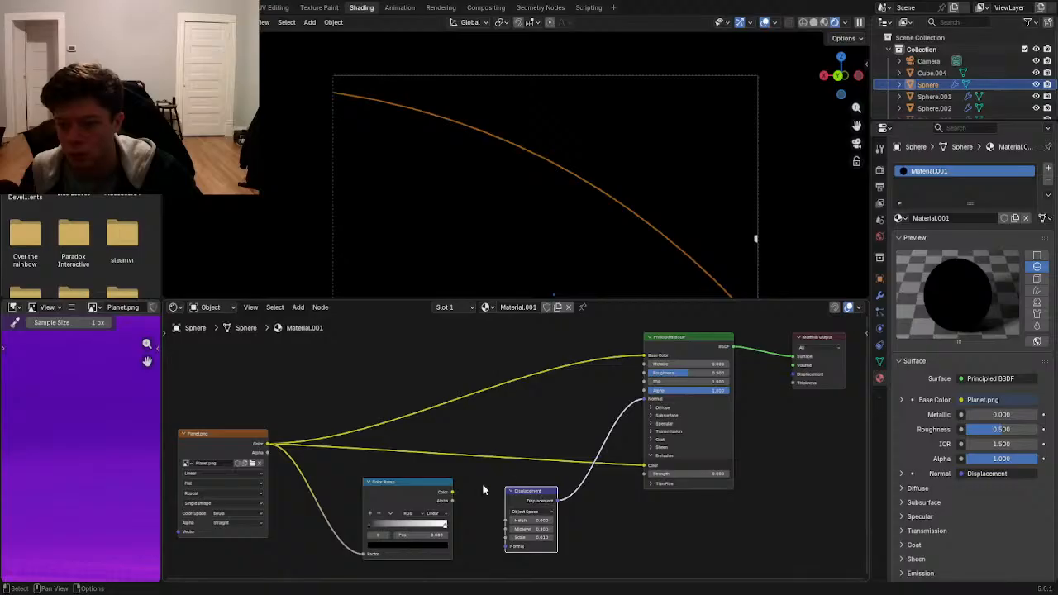
drag(452, 491, 475, 455)
click(535, 502)
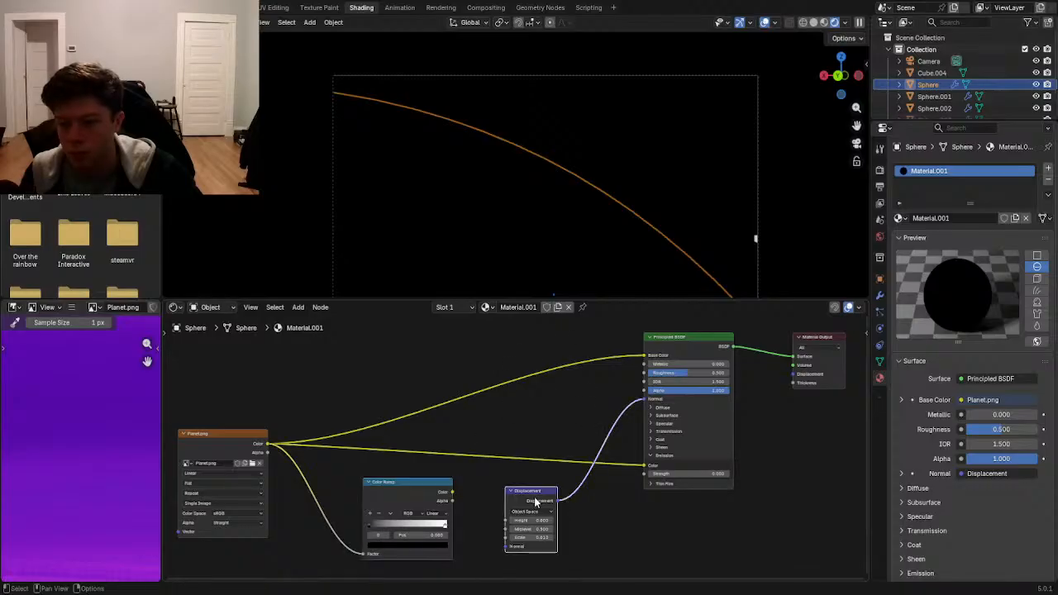
key(ctrl+x)
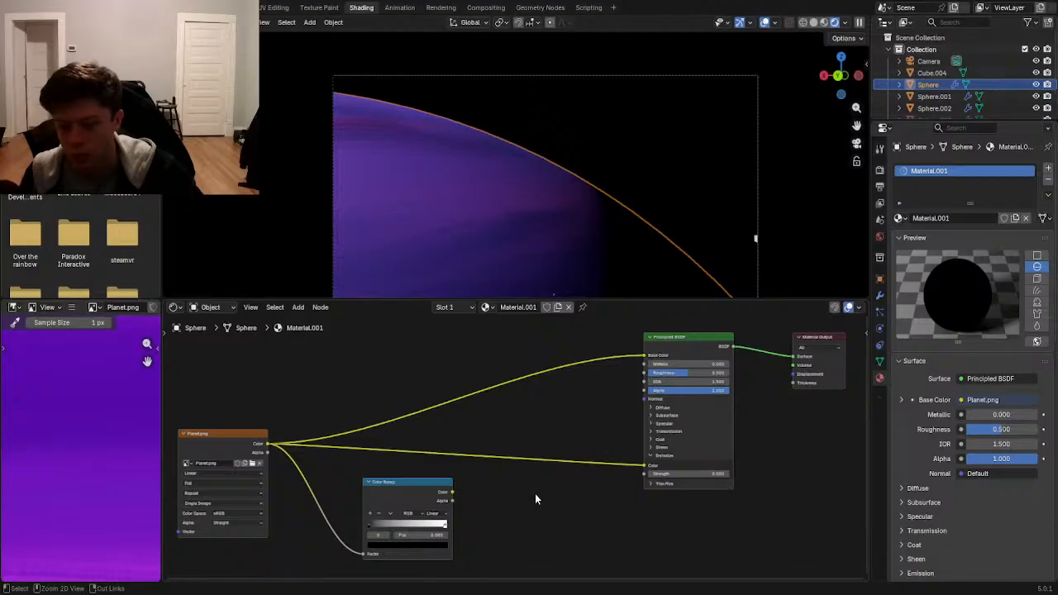
key(ctrl+z)
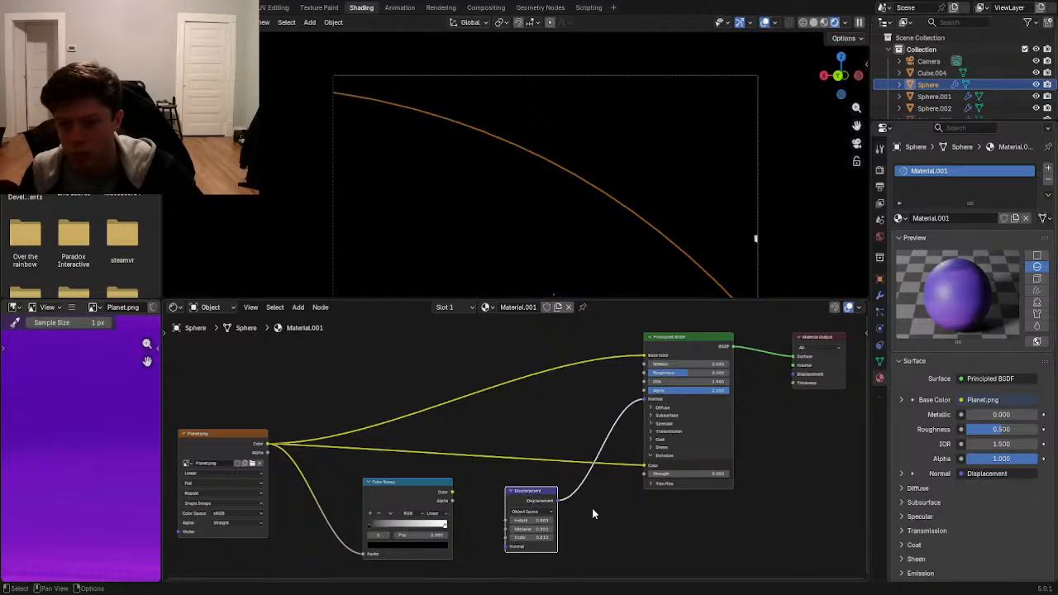
middle_drag(556, 506, 604, 459)
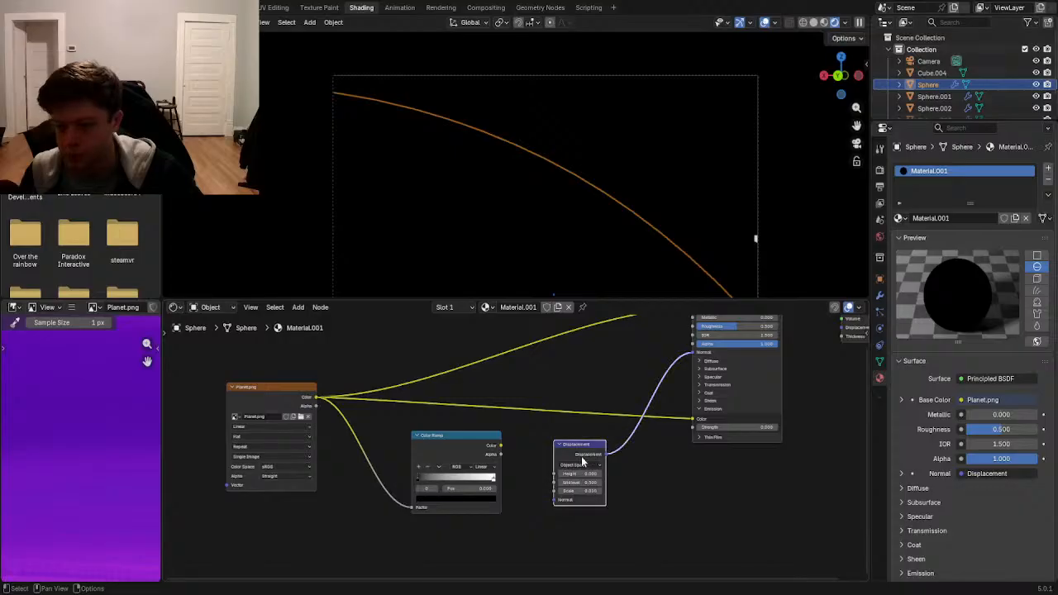
- Replace the Displacement node with a Normal Map, linking the Color Ramp's Color to Strength and its Normal output to the Principled BSDF's Normal
scroll(583, 461, up, 3)
key(x)
key(shift+a)
text(n)
click(614, 468)
click(591, 460)
drag(491, 443, 558, 496)
middle_drag(656, 450, 566, 521)
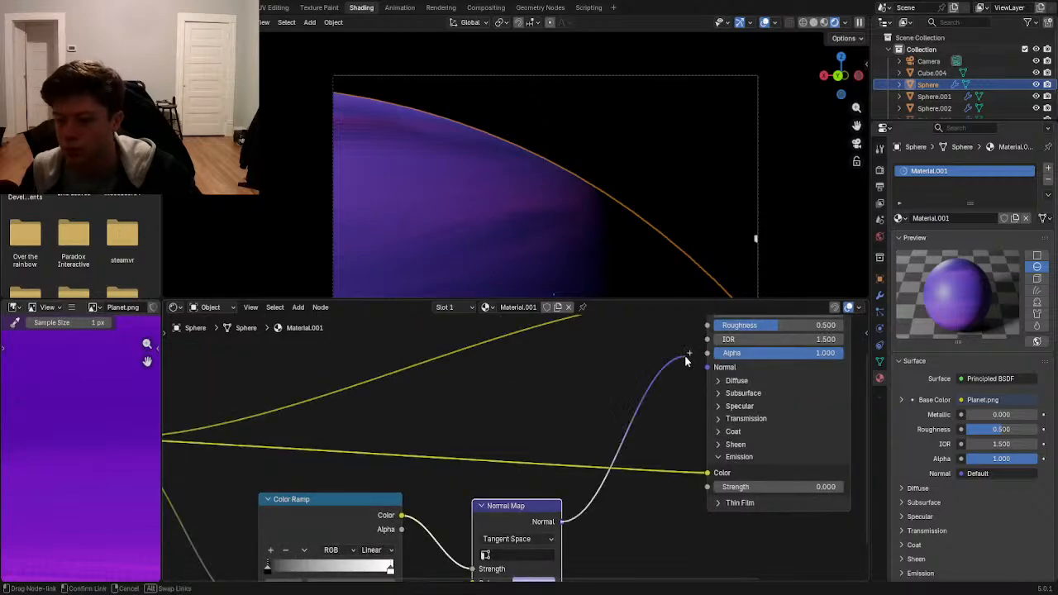
drag(570, 529, 712, 367)
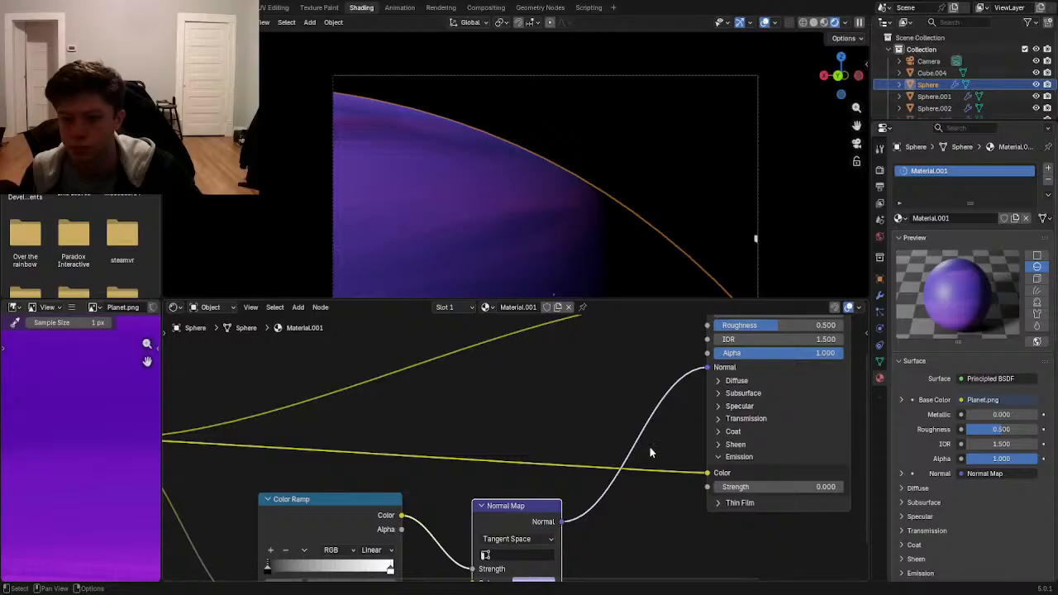
- Put the Color Ramp's white stop at 1.000 and switch the Normal Map node to Object Space
middle_drag(533, 576, 602, 509)
scroll(599, 510, up, 3)
middle_drag(333, 512, 361, 470)
scroll(360, 469, up, 4)
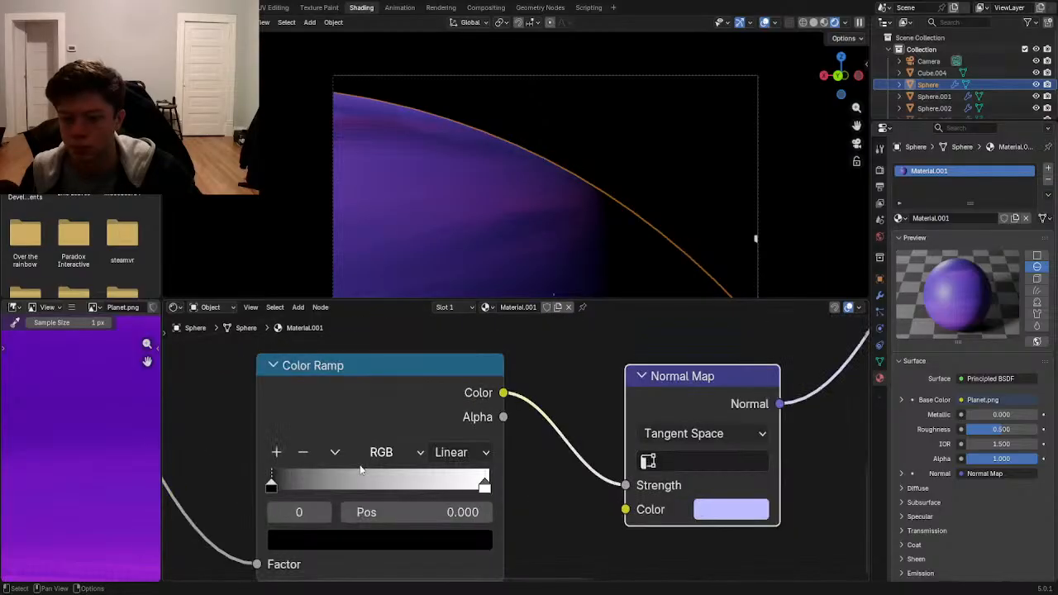
drag(300, 469, 690, 438)
key(ctrl+z)
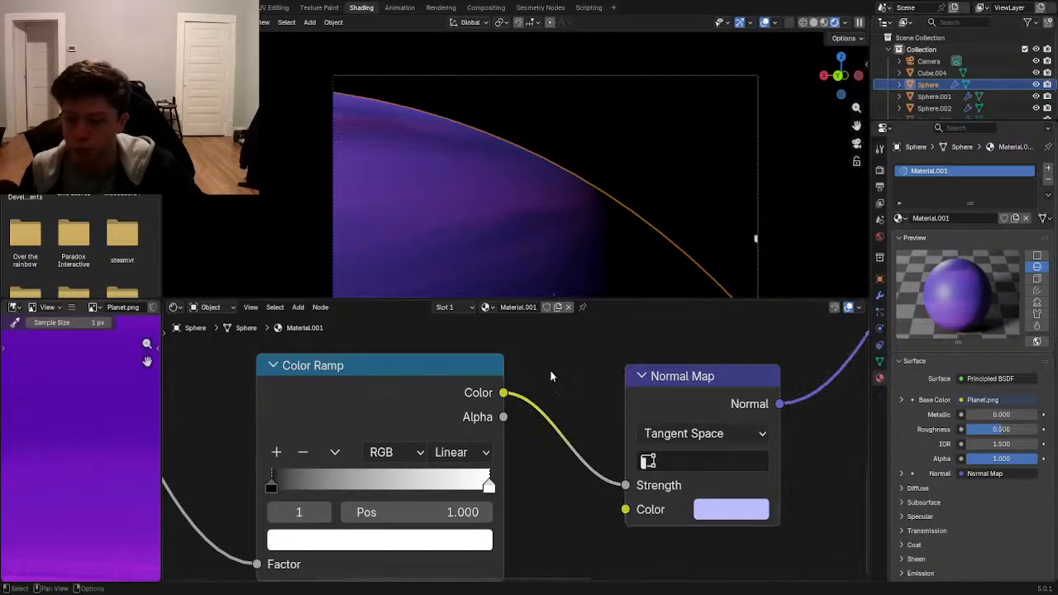
click(672, 430)
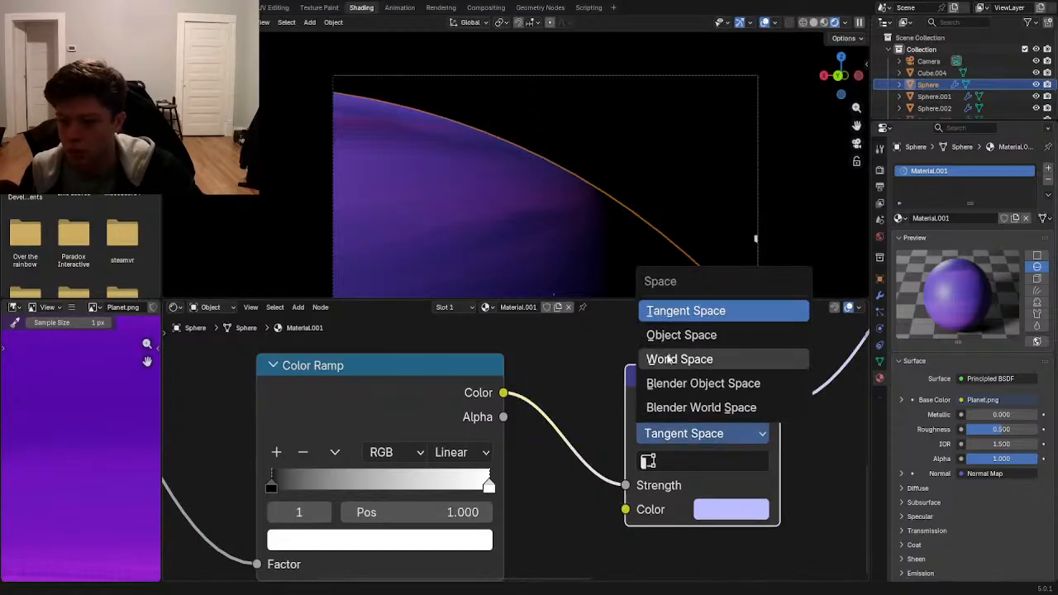
click(665, 334)
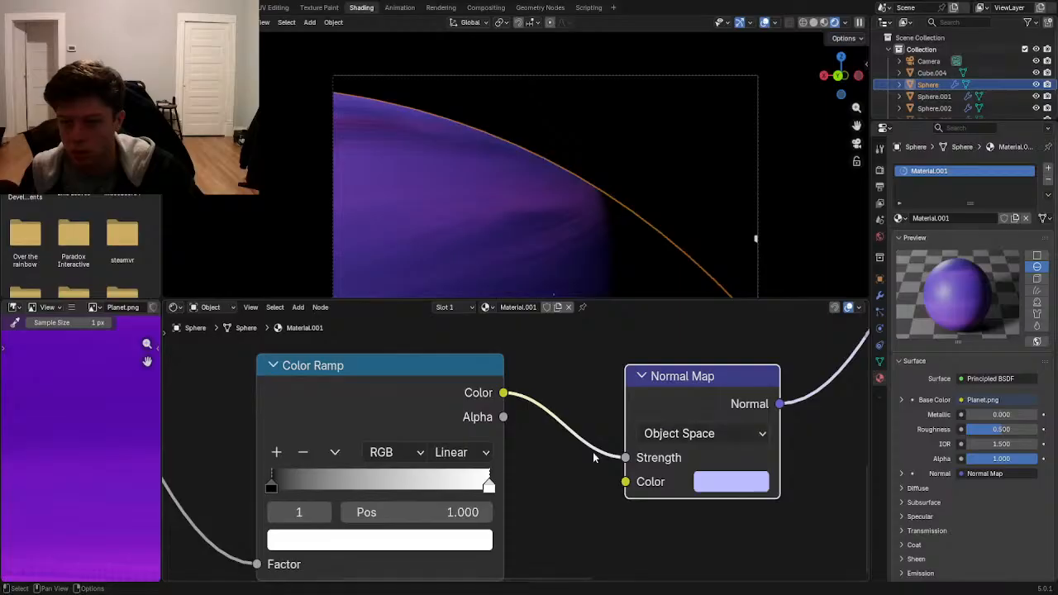
- Try narrowing the Color Ramp by moving the black stop inward and the white stop to 0.382, and undo both moves
mouse_move(489, 486)
mouse_down()
mouse_move(392, 488)
mouse_move(493, 490)
mouse_up()
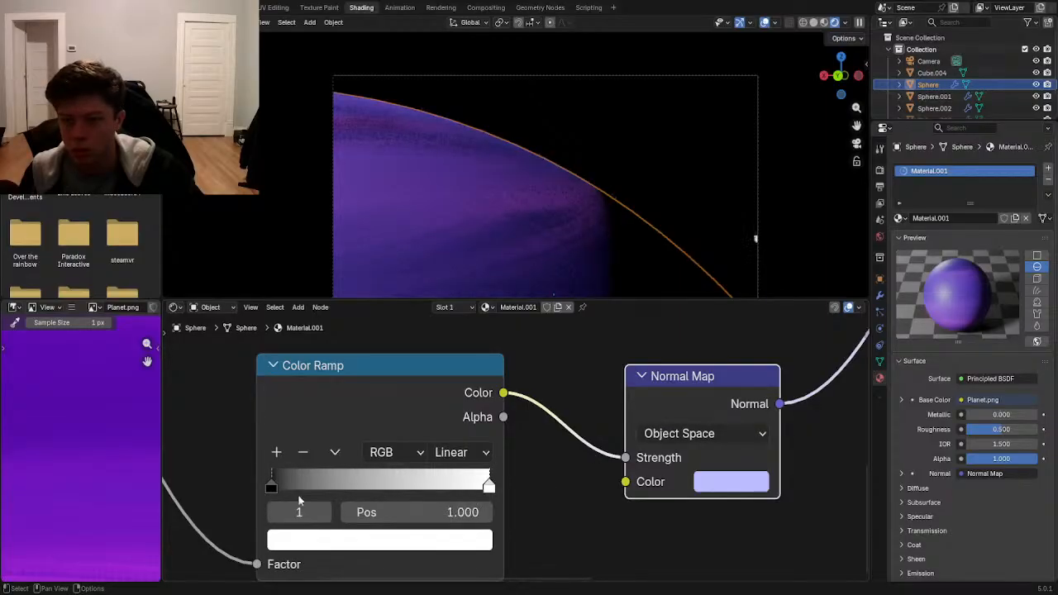
drag(271, 487, 333, 486)
drag(488, 488, 353, 487)
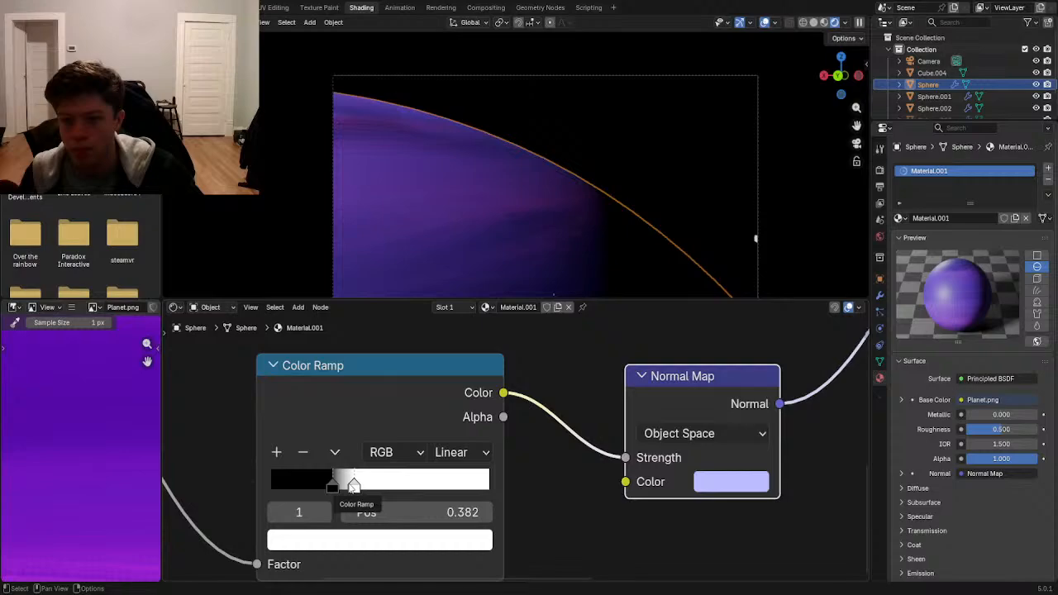
key(ctrl+z)
key(ctrl+z)
- Delete the Color Ramp node between the Planet.png texture and the Normal Map
scroll(457, 418, down, 5)
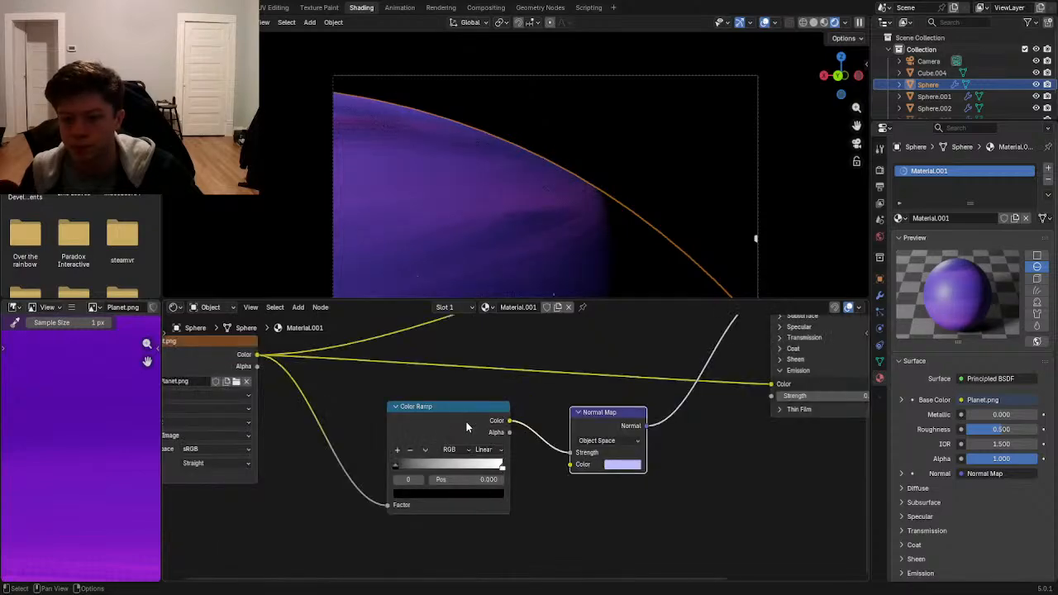
scroll(470, 422, up, 2)
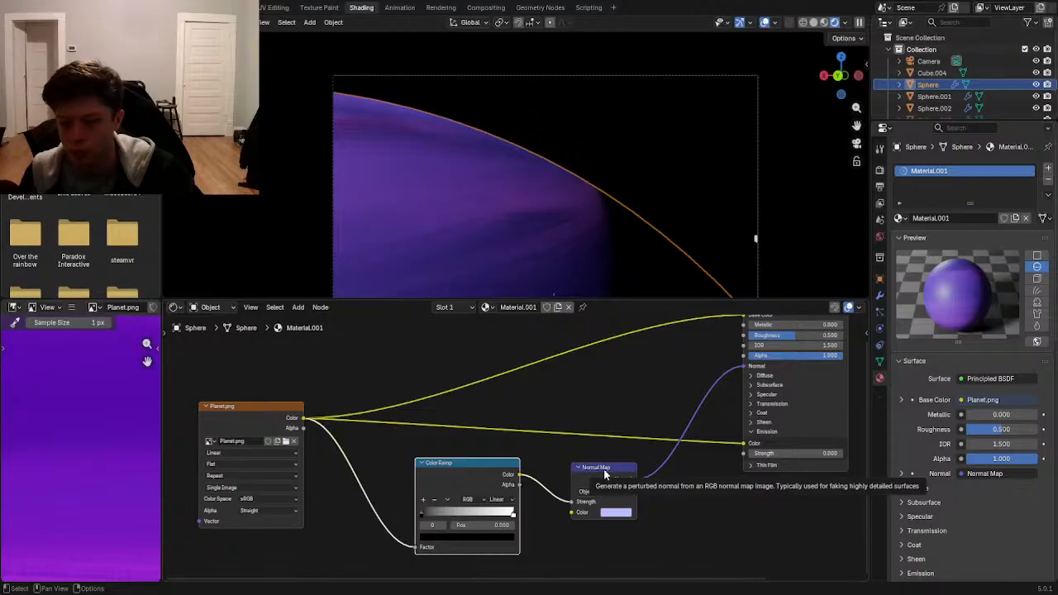
key(x)
key(shift+a)
text(n)
key(Return)
click(404, 491)
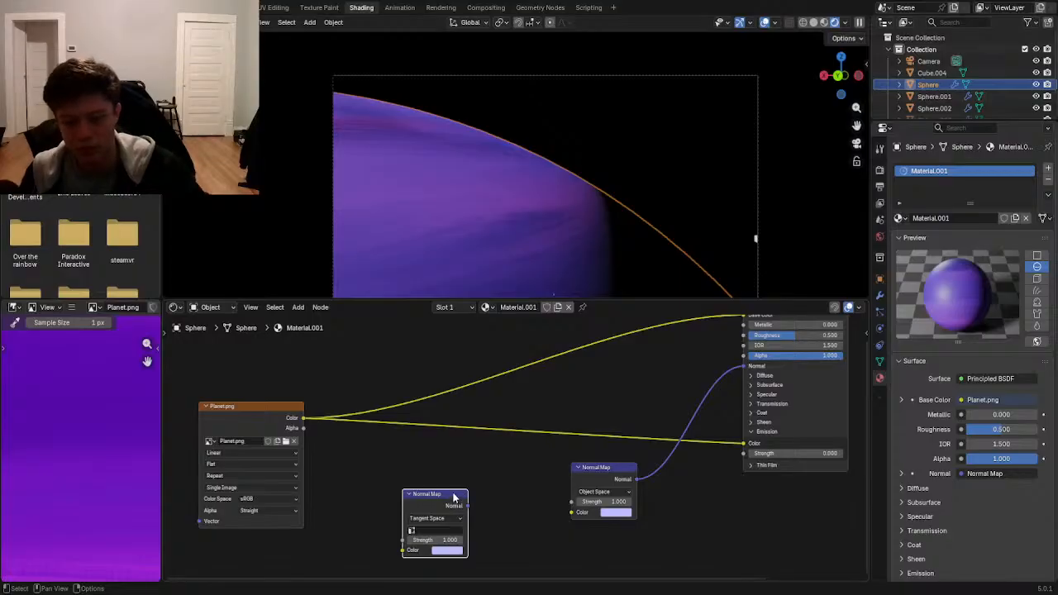
key(x)
right_click(453, 499)
- Add a Noise Texture node between the Planet.png texture and the Normal Map, and link its Color to the Normal Map's Strength
key(shift+a)
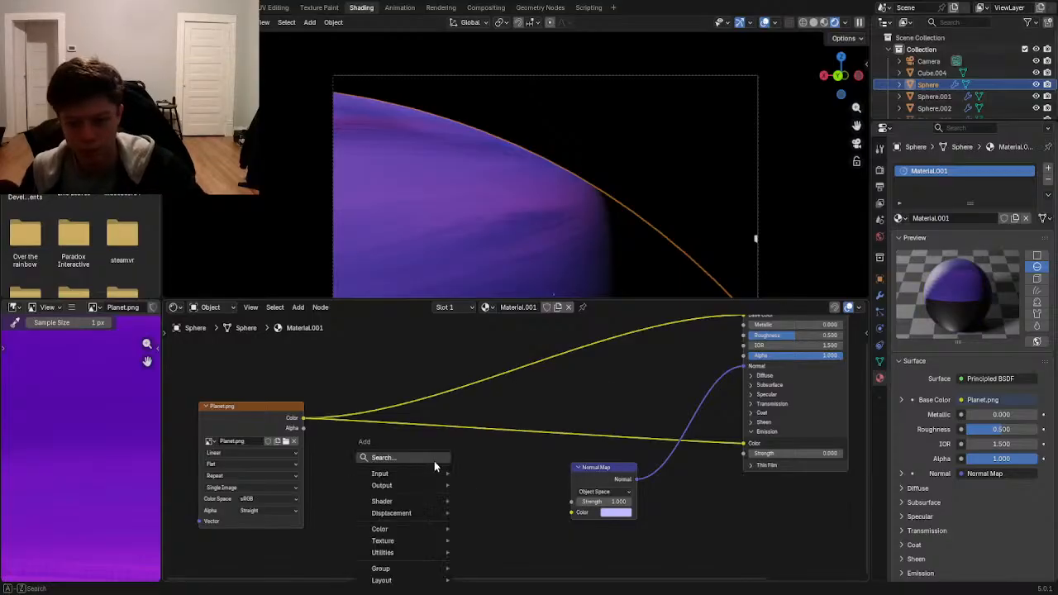
text(mus)
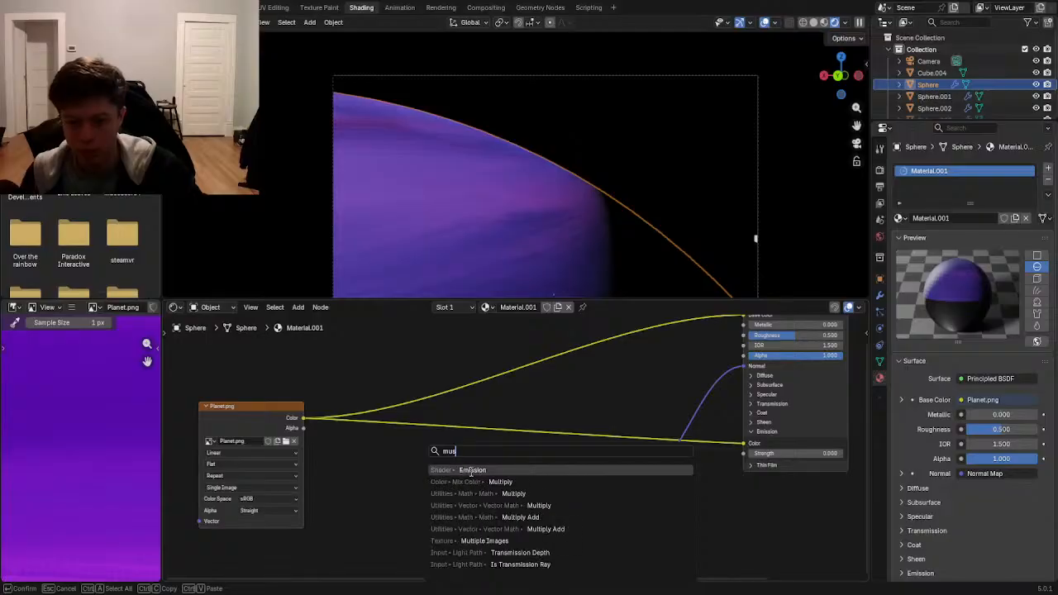
text(g)
key(BackSpace)
key(BackSpace)
key(BackSpace)
key(BackSpace)
text(noi)
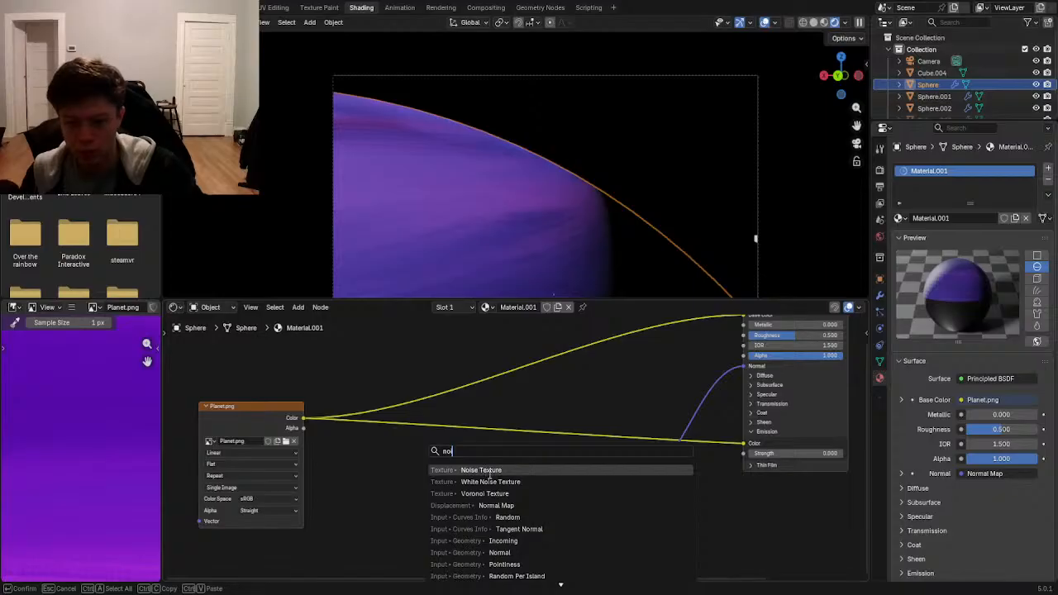
click(488, 469)
click(473, 489)
drag(480, 501, 567, 507)
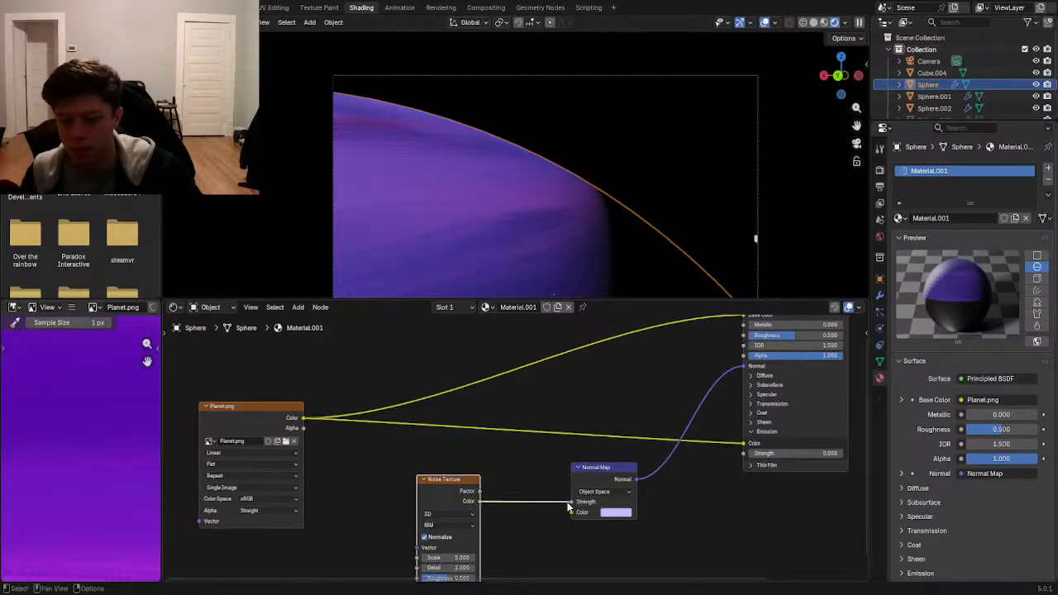
- Set the Noise Texture's Detail to 15.000, Roughness to 0.916 and Lacunarity to 1.900 while checking the planet's surface up close
middle_drag(548, 537, 597, 471)
scroll(555, 480, up, 8)
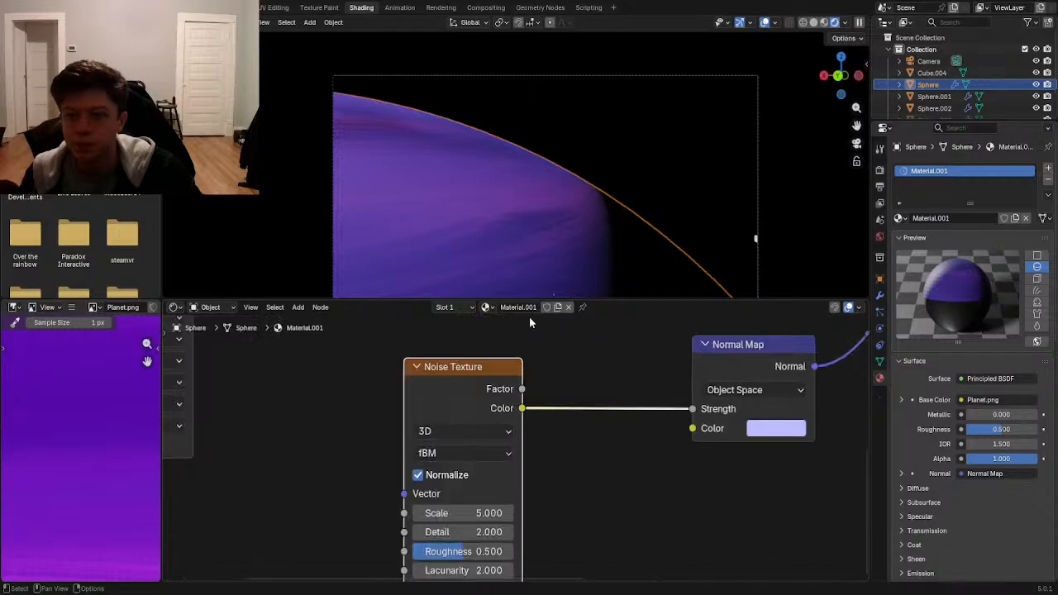
middle_drag(581, 228, 576, 310)
scroll(549, 272, up, 2)
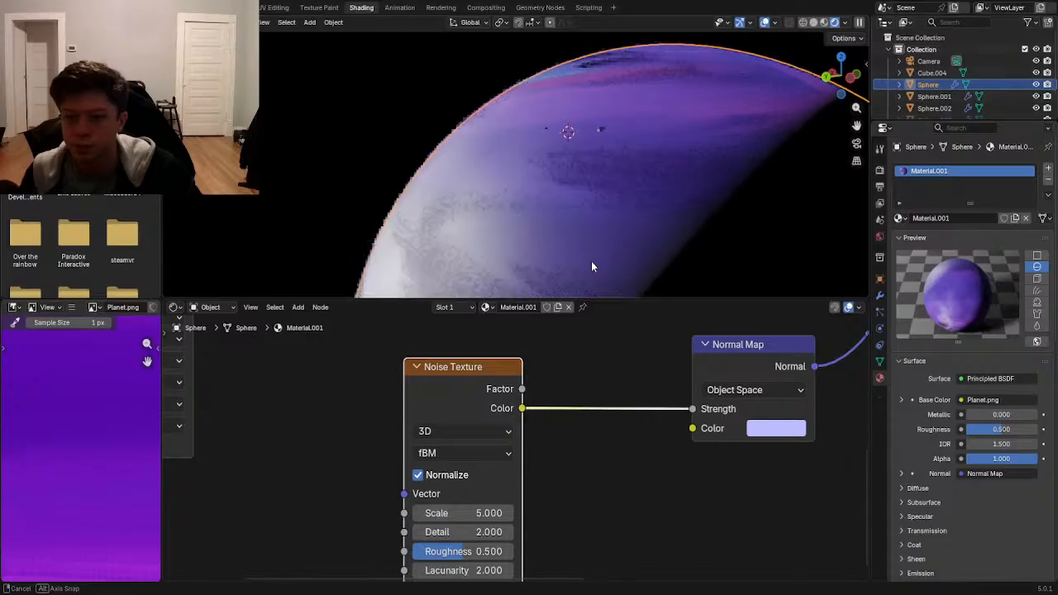
middle_drag(564, 490, 568, 486)
drag(512, 527, 578, 527)
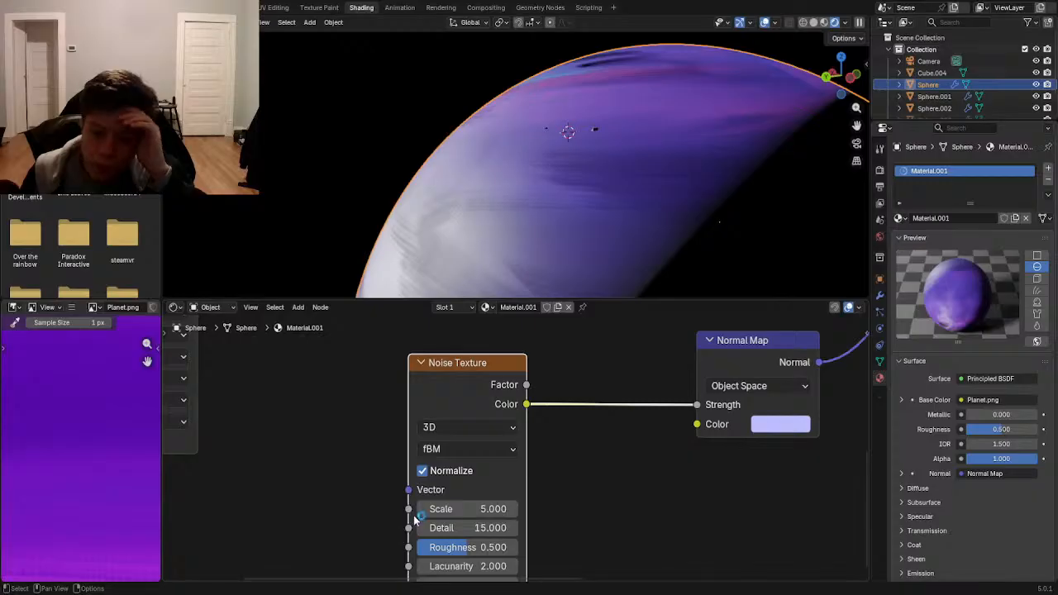
drag(452, 547, 517, 547)
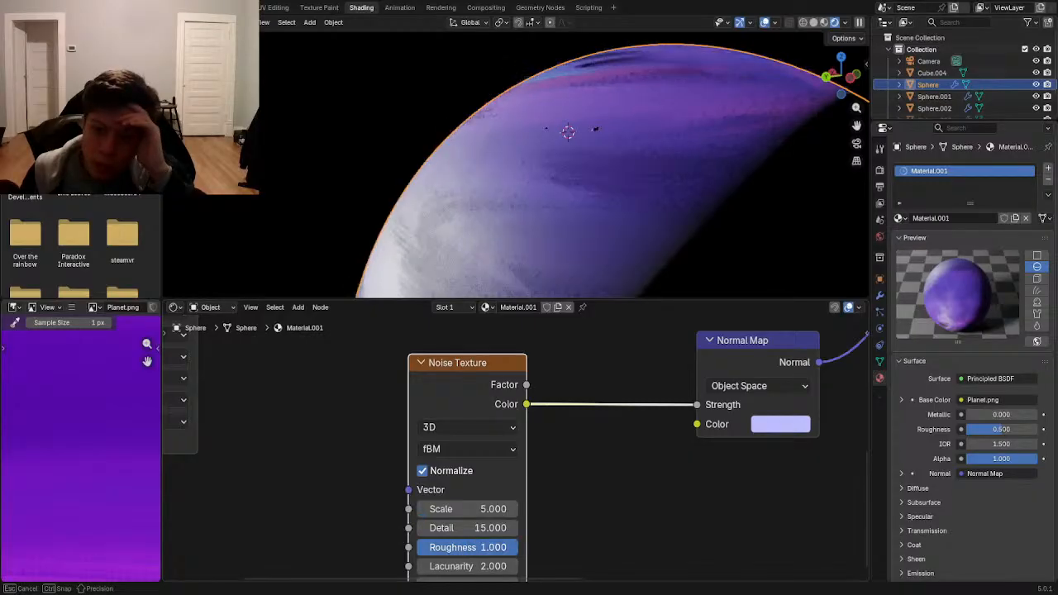
drag(516, 547, 473, 571)
scroll(469, 219, up, 5)
scroll(462, 199, up, 1)
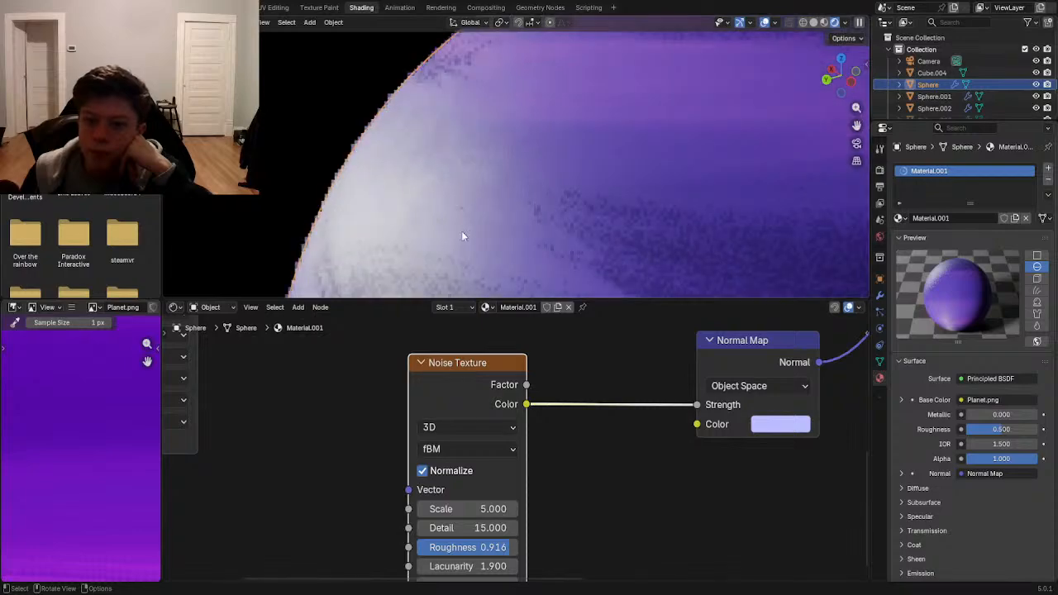
middle_drag(542, 496, 496, 496)
middle_drag(515, 408, 467, 462)
middle_drag(243, 527, 385, 462)
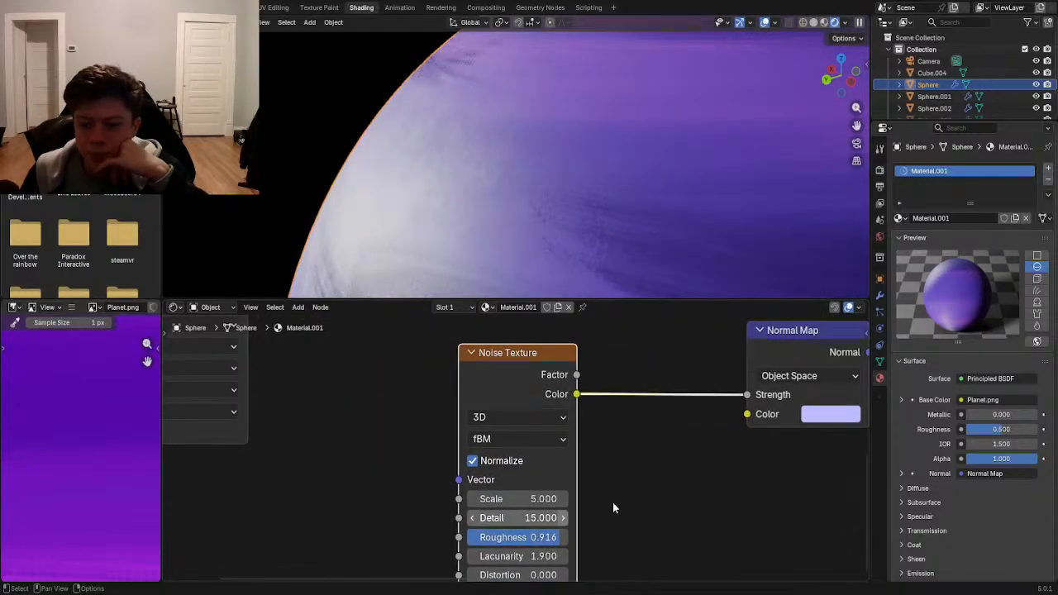
- Set the Noise Texture's Distortion to 29.800 and its Scale to 28.400 while checking the planet's surface
middle_drag(612, 507, 612, 460)
drag(538, 529, 785, 529)
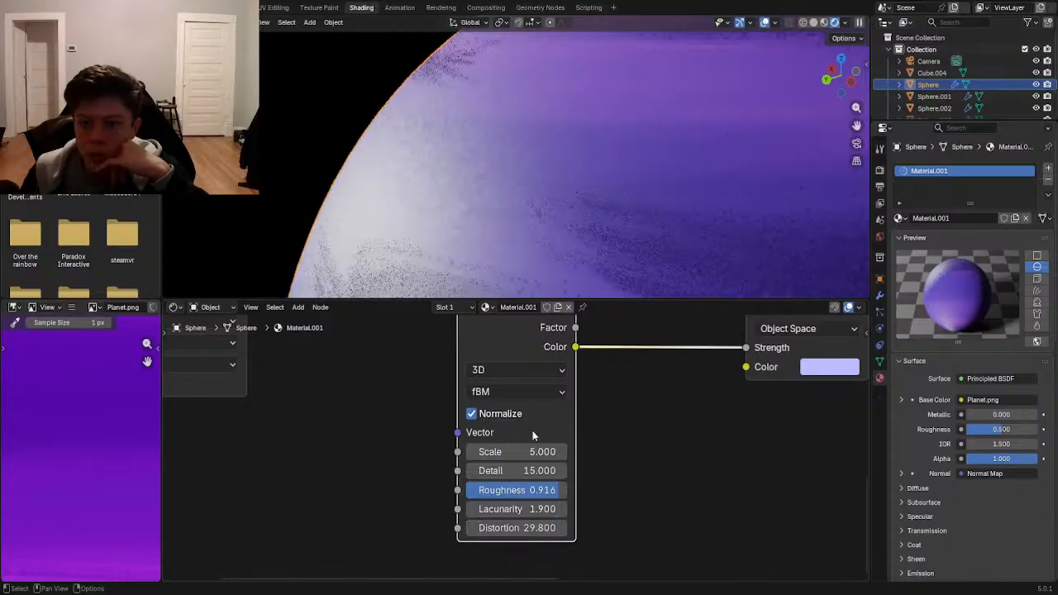
drag(513, 451, 595, 451)
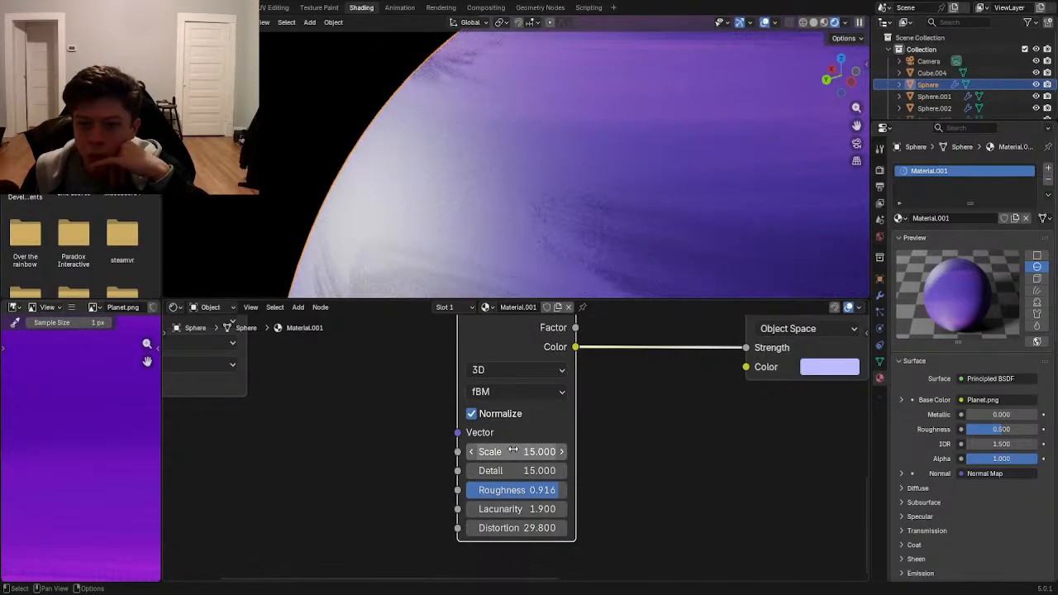
scroll(487, 163, up, 5)
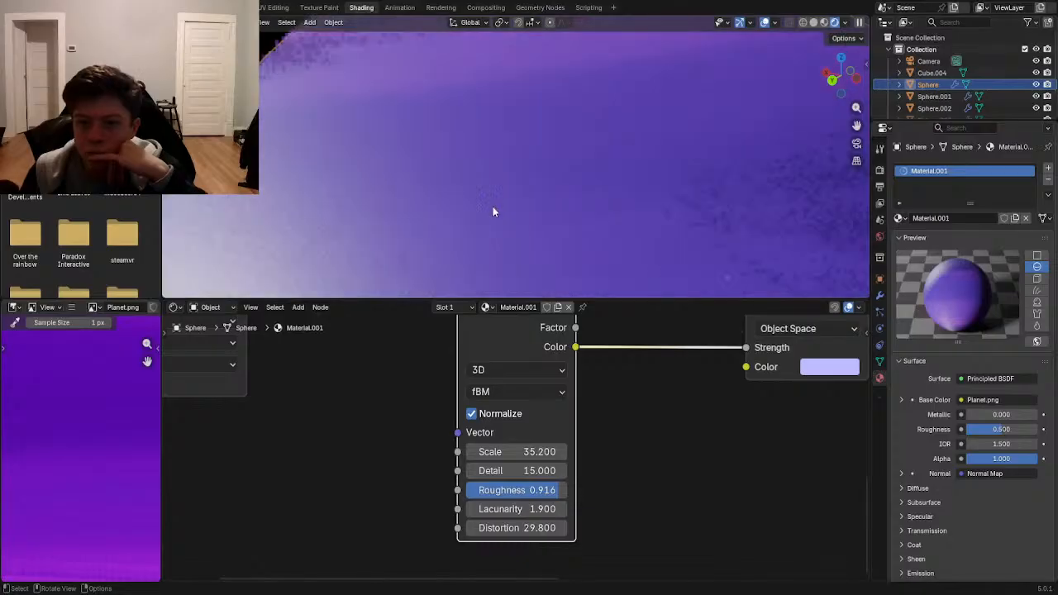
drag(512, 452, 458, 451)
middle_drag(647, 370, 595, 401)
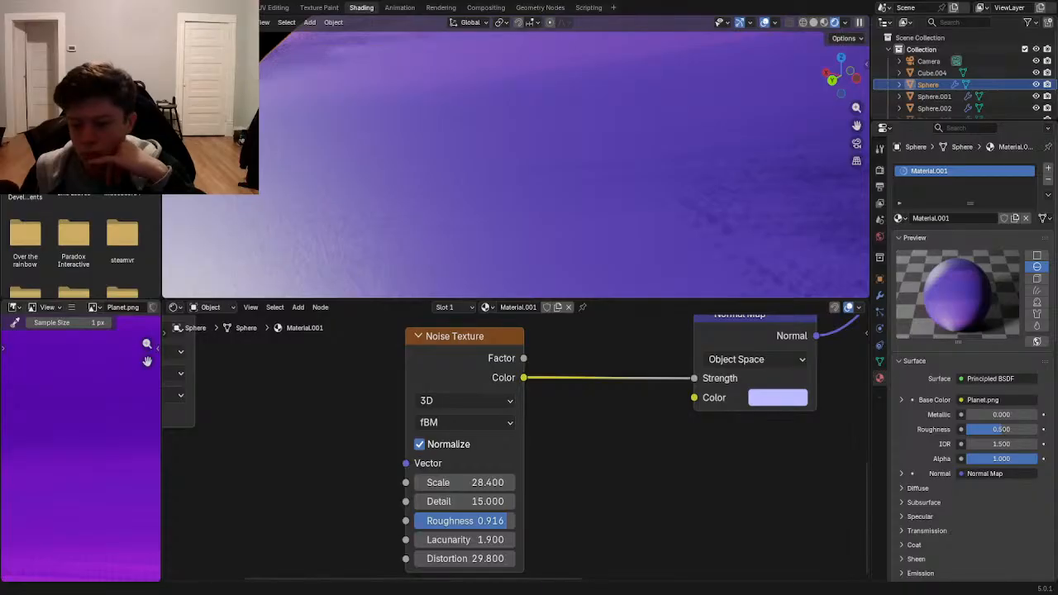
- Select the sun light with the scene shown in wireframe, and return the viewport to rendered shading
scroll(541, 198, down, 5)
key(z)
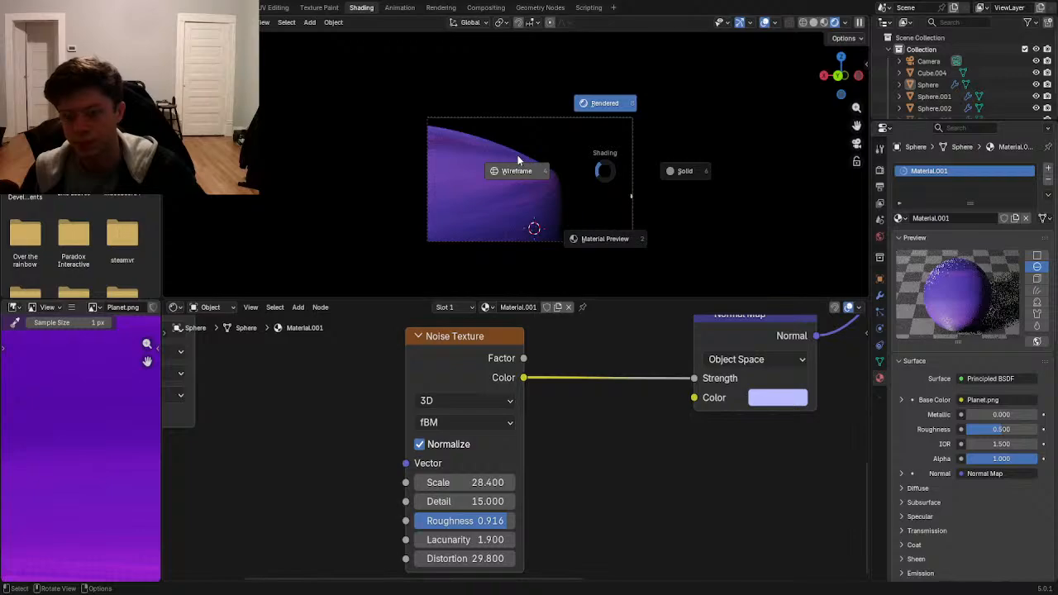
click(518, 157)
click(518, 158)
scroll(565, 170, up, 5)
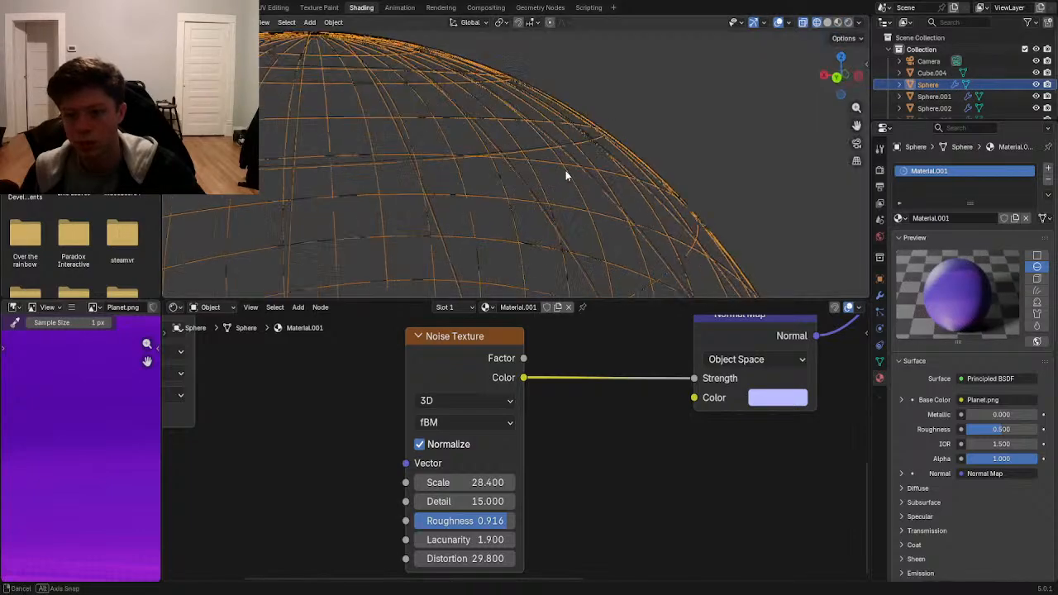
scroll(532, 162, down, 2)
click(598, 56)
scroll(545, 95, down, 3)
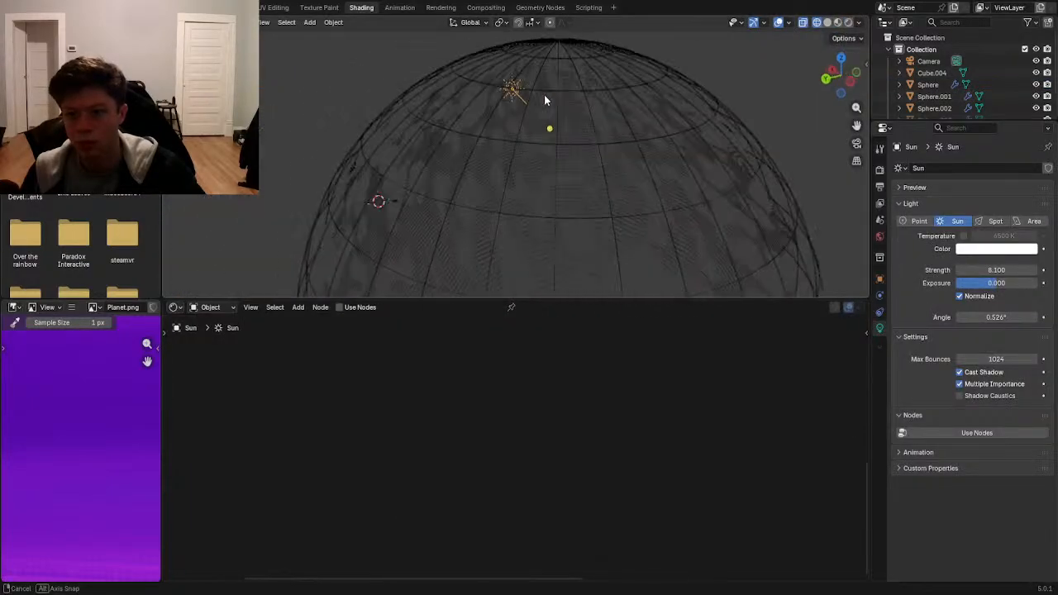
key(z)
click(516, 118)
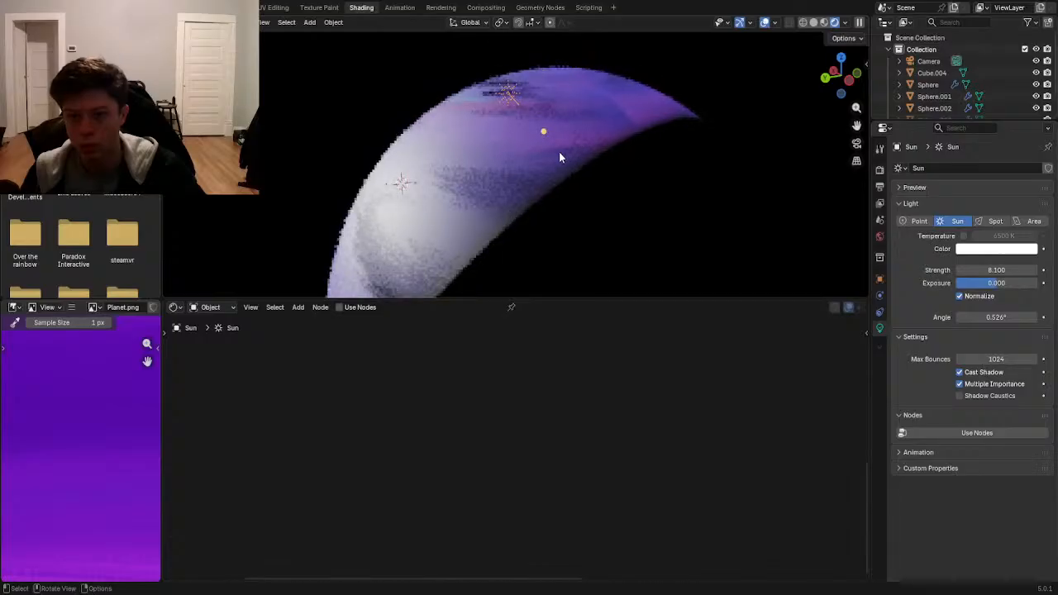
- Rotate the sun light freehand to shift the lit side of the planet, checking it through the camera
key(r)
click(492, 235)
middle_drag(632, 177, 549, 192)
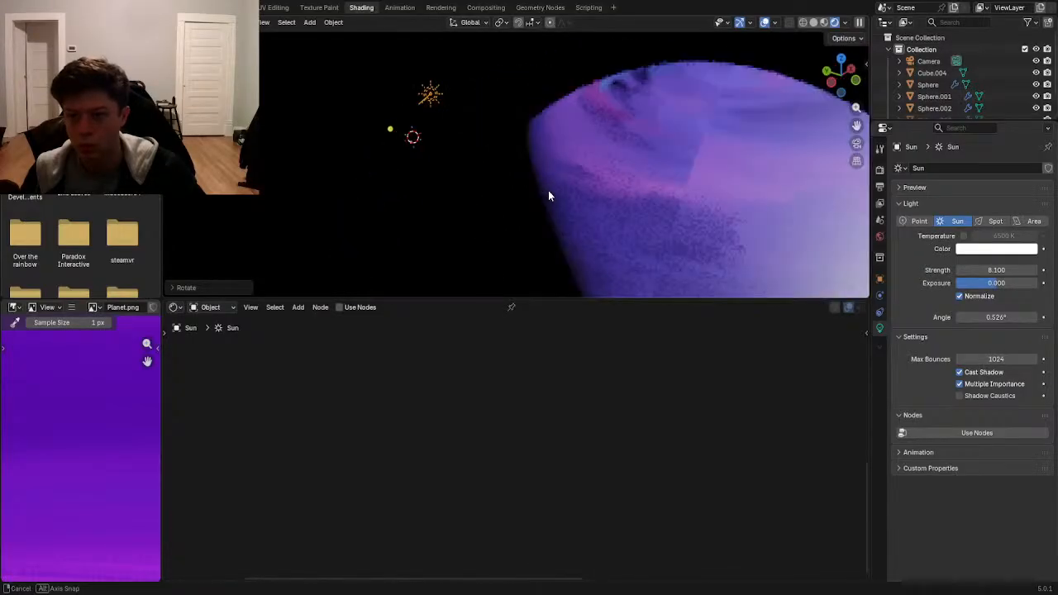
key(KP_0)
scroll(570, 169, up, 2)
key(t)
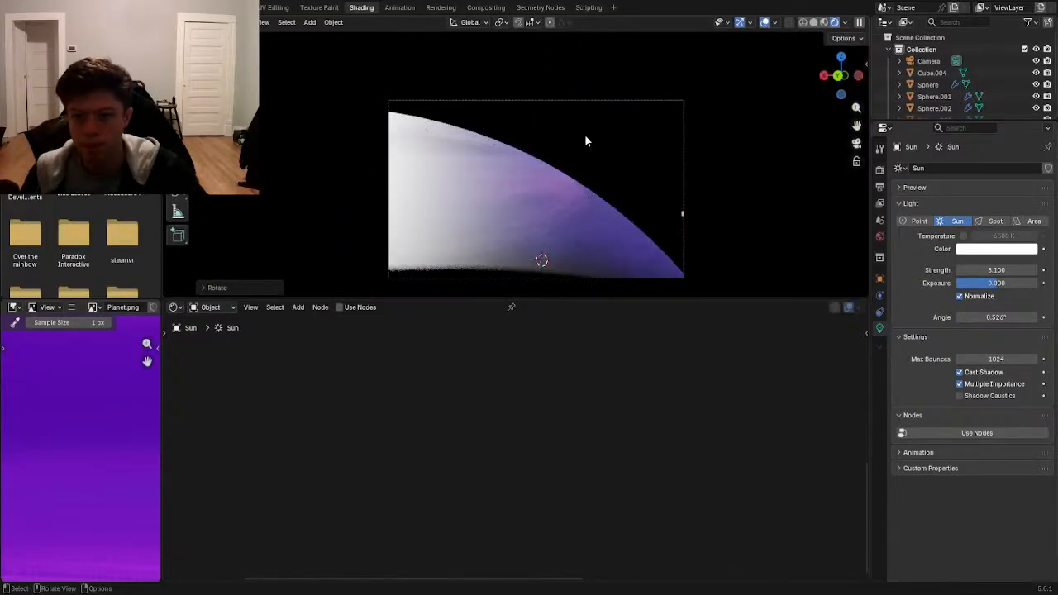
key(r)
click(614, 212)
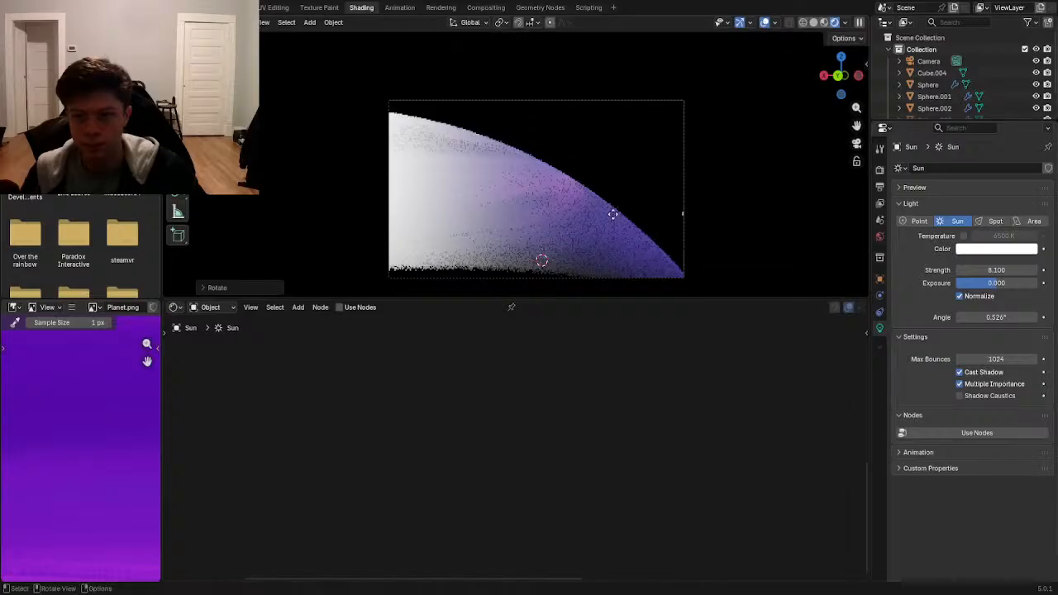
- Switch to wireframe shading and move the sun light just outside the planet's upper edge
scroll(570, 186, down, 1)
key(z)
click(444, 149)
key(g)
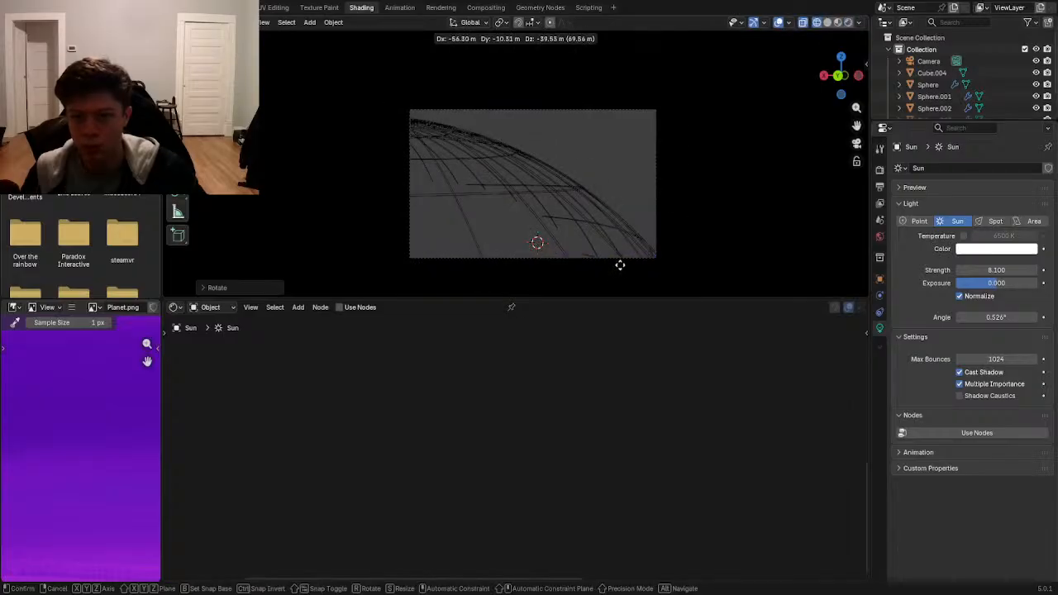
click(620, 264)
middle_drag(607, 206, 597, 191)
scroll(578, 172, down, 4)
key(g)
click(615, 177)
- Rotate the sun light about 39° and check the rendered planet through the camera
key(r)
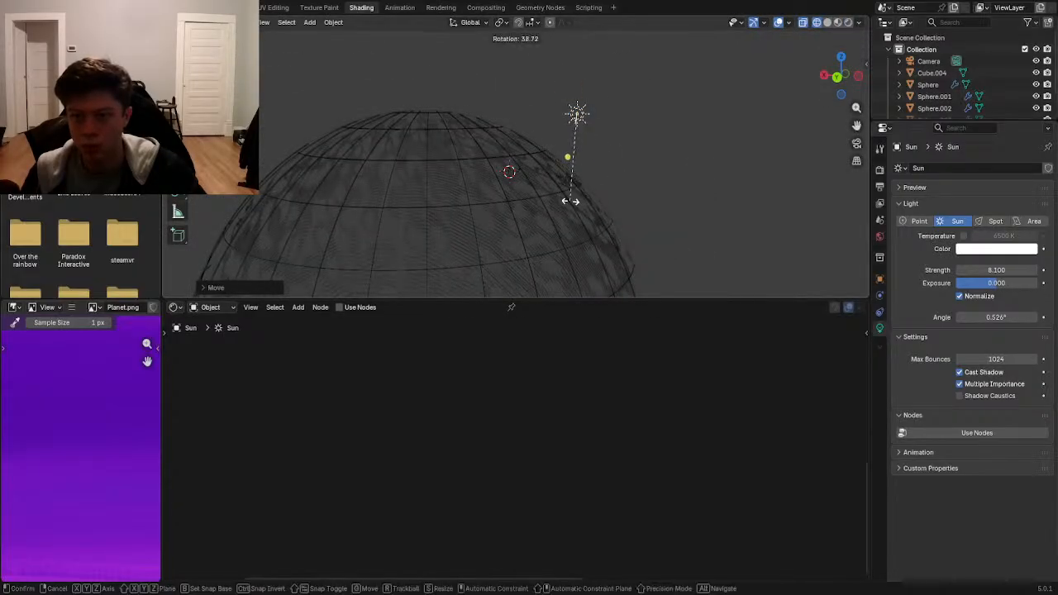
click(570, 199)
key(z)
click(559, 114)
key(KP_0)
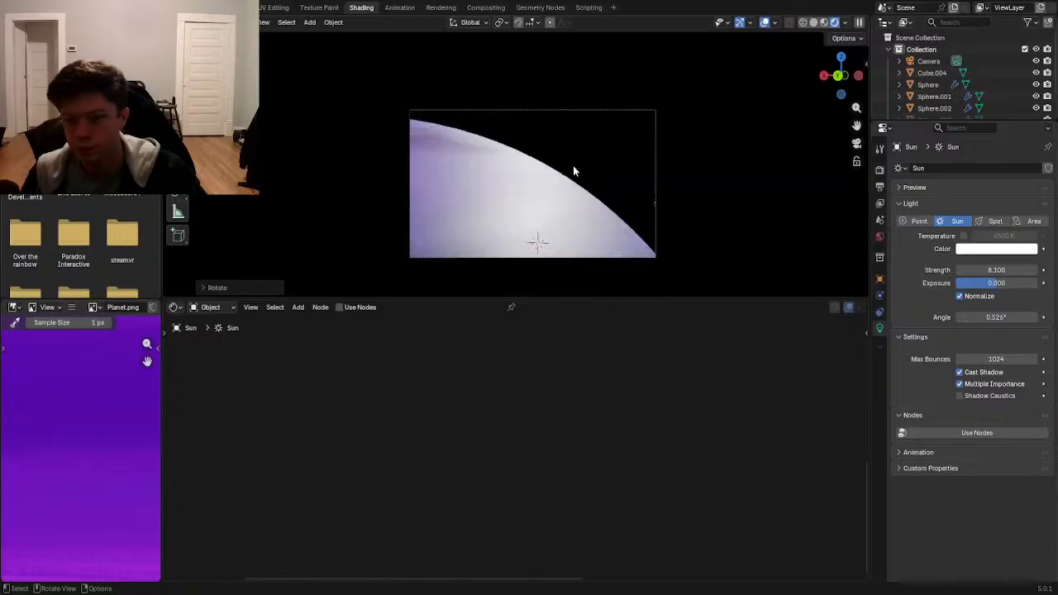
- Rotate the sun light around the global X axis to light the planet's whole visible surface in the camera view
key(c)
key(Escape)
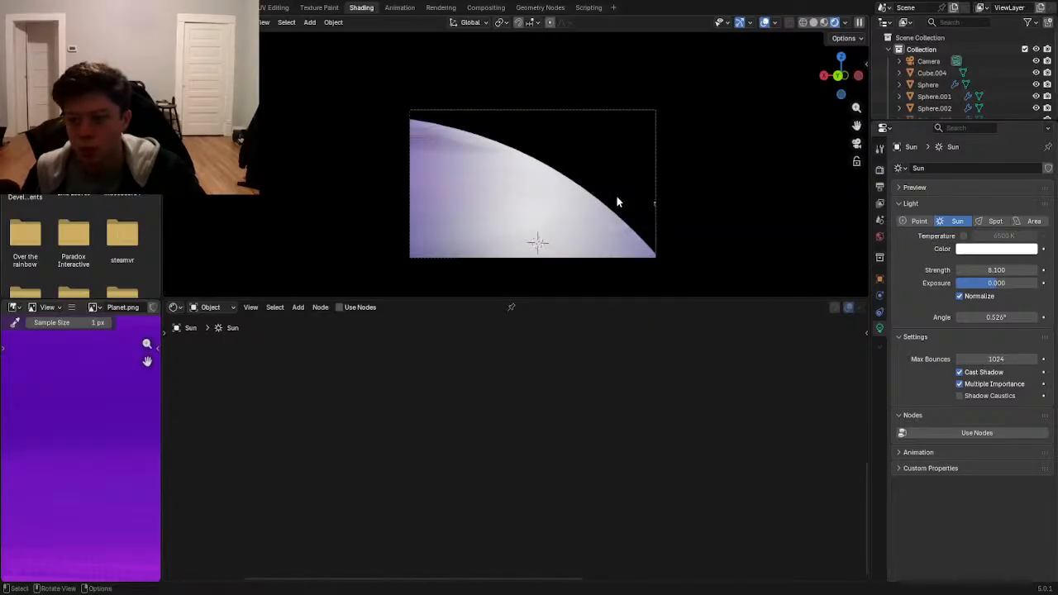
key(r)
key(x)
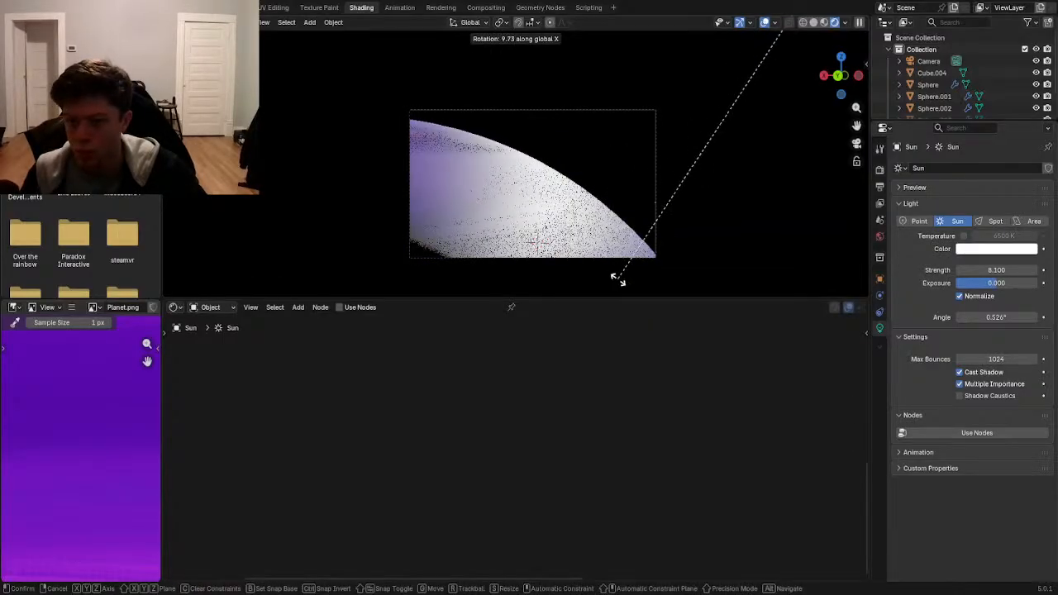
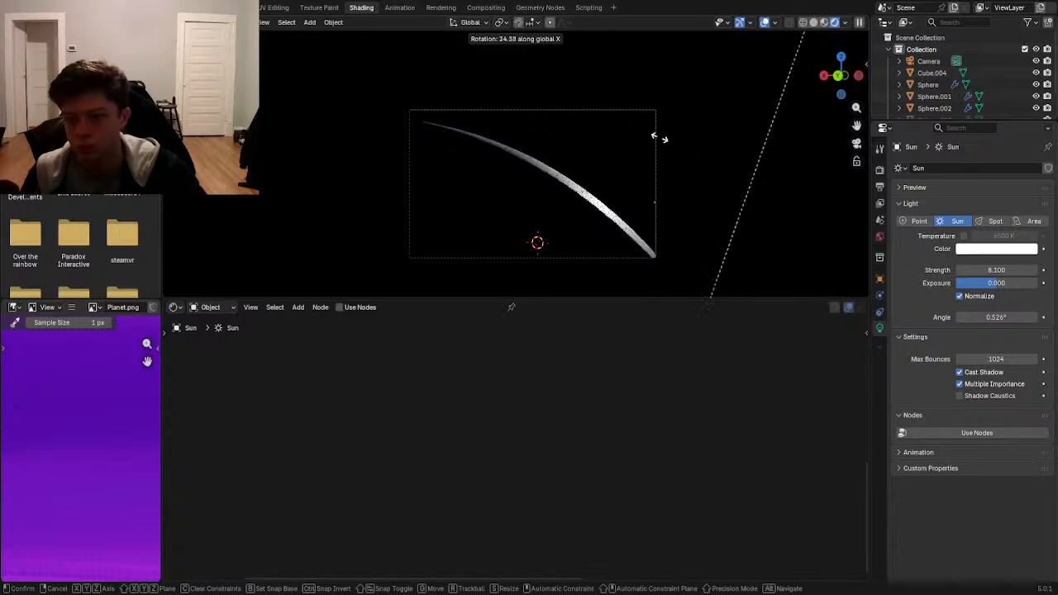
click(561, 183)
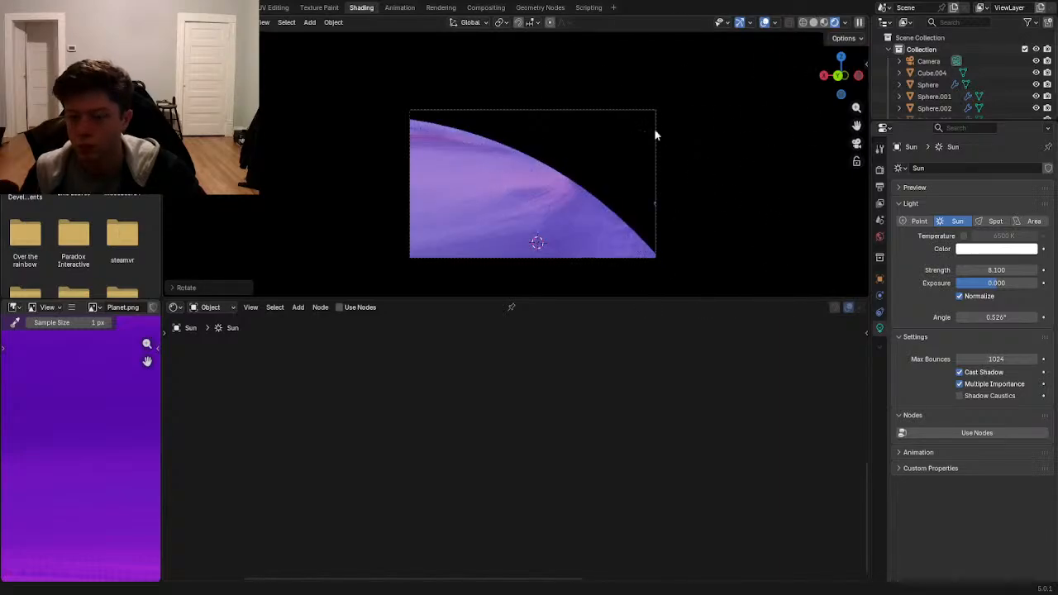
key(r)
click(557, 158)
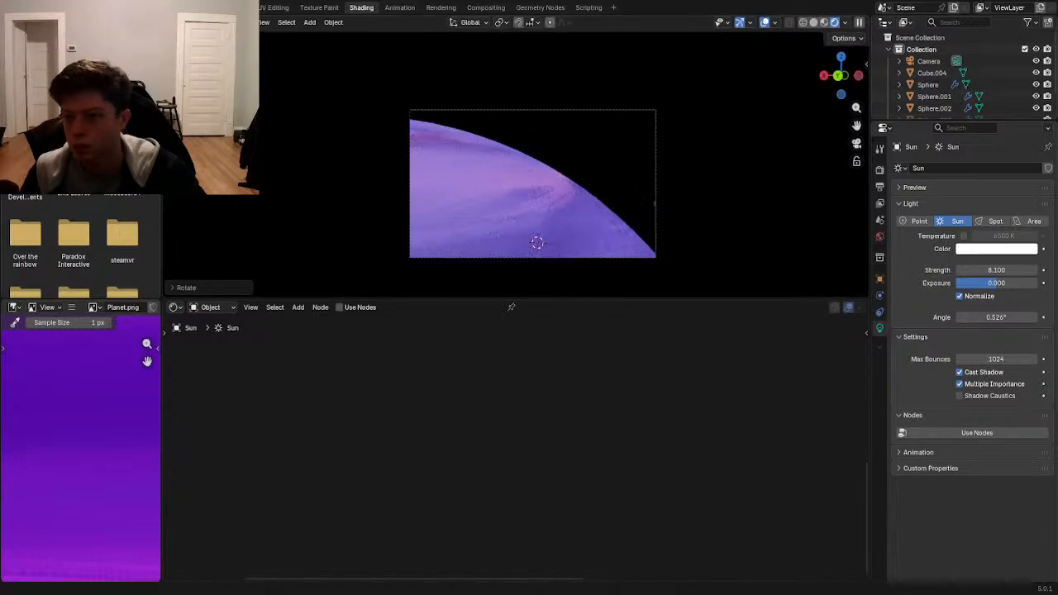
- Change the sun to an Area light and set its Power to 10000000
click(1019, 221)
drag(995, 269, 986, 270)
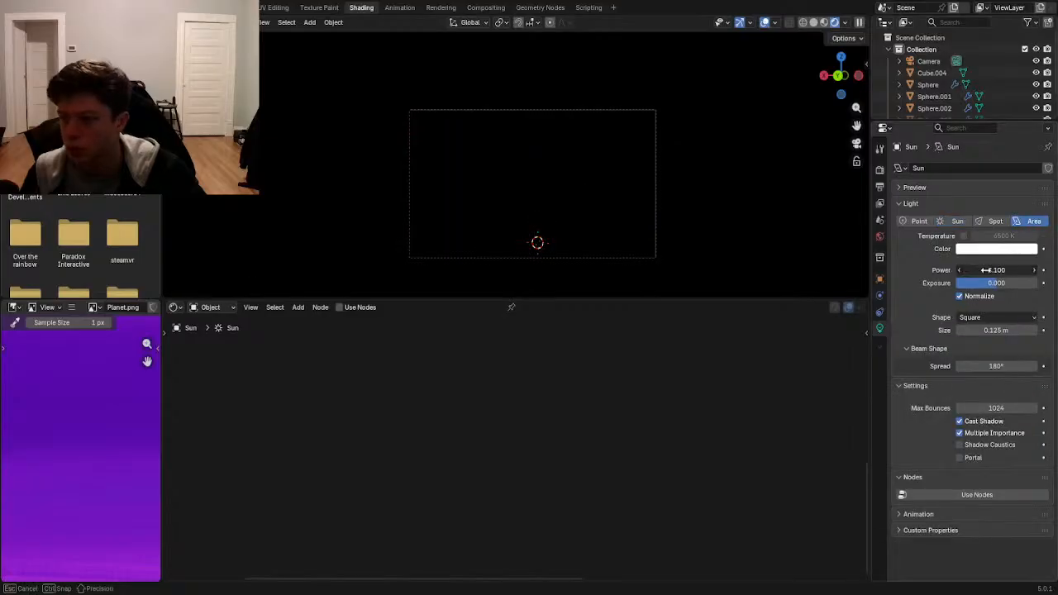
click(989, 265)
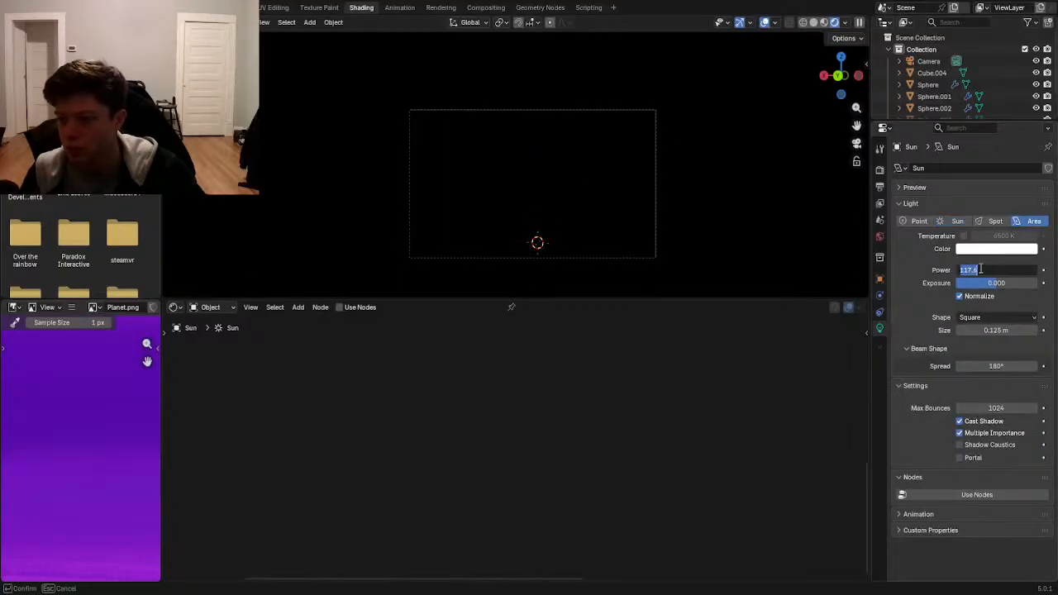
text(1000000)
key(Return)
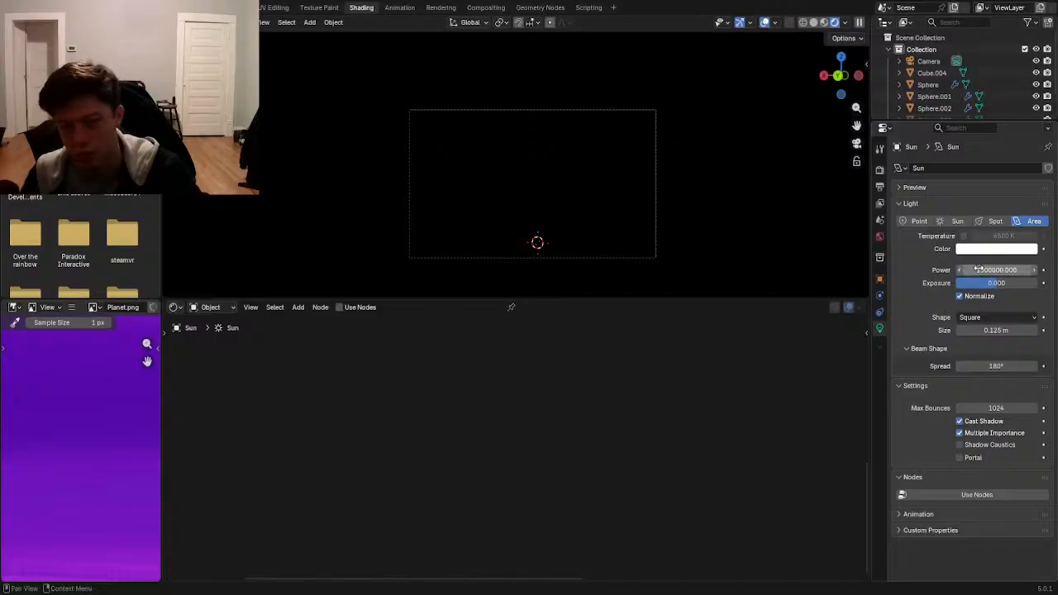
click(987, 283)
click(982, 270)
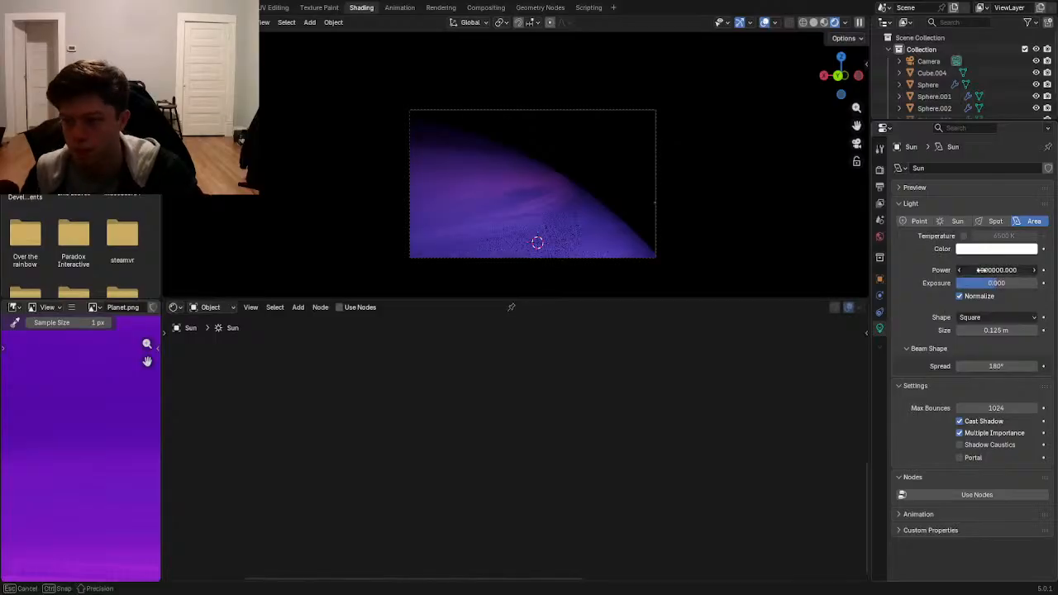
text(0)
key(Return)
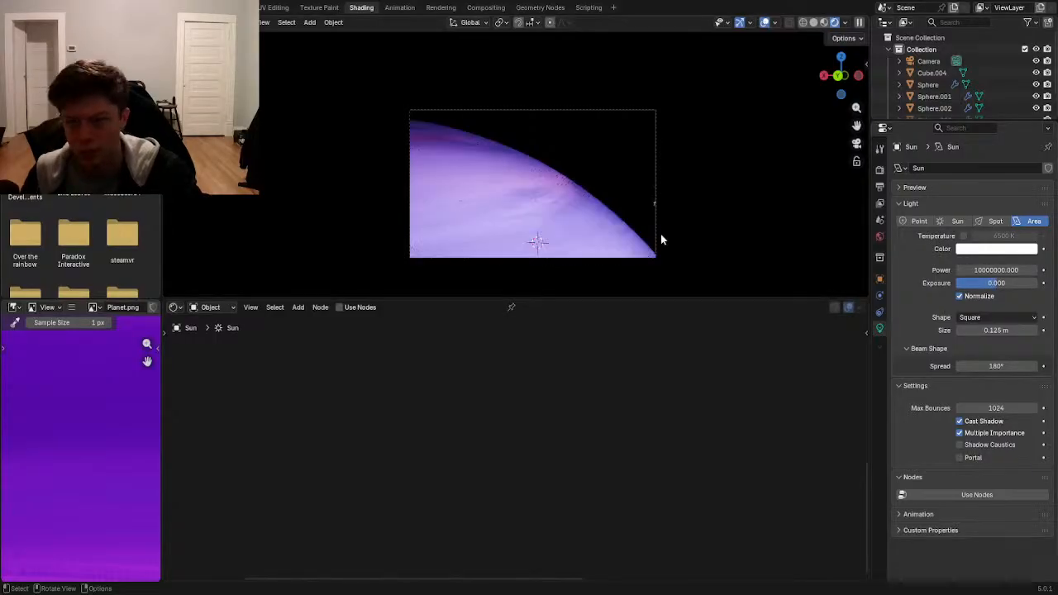
- Leave the camera view and rotate the area light freehand to re-aim it at the planet
scroll(646, 212, down, 2)
middle_drag(643, 198, 647, 206)
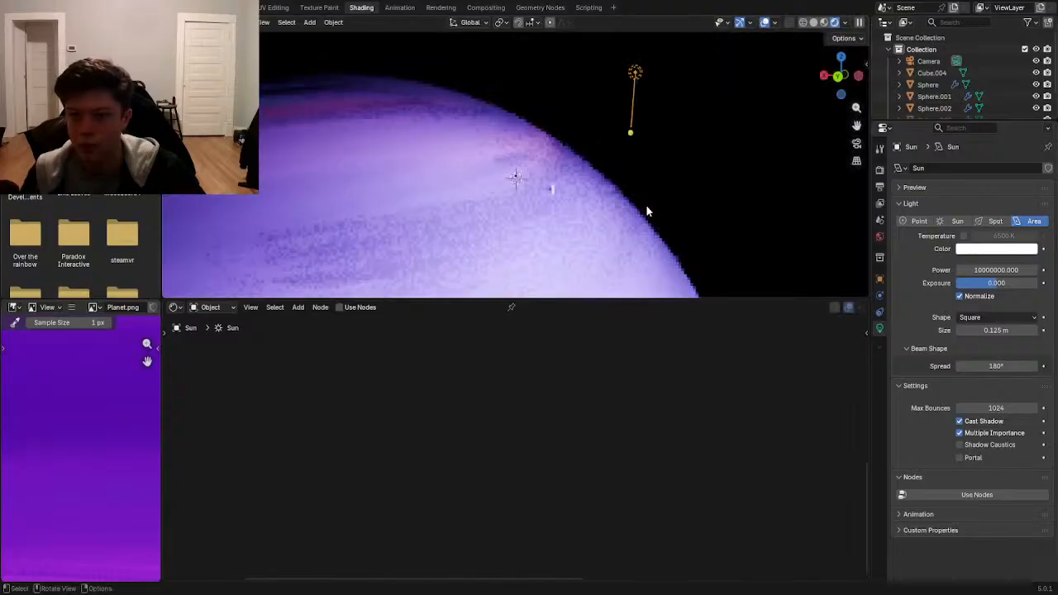
scroll(645, 209, down, 5)
scroll(643, 208, down, 1)
key(r)
click(554, 201)
- Raise the area light about 168 m along the global Z axis and check the result through the camera
scroll(552, 202, down, 1)
middle_drag(553, 202, 526, 236)
key(g)
key(x)
key(z)
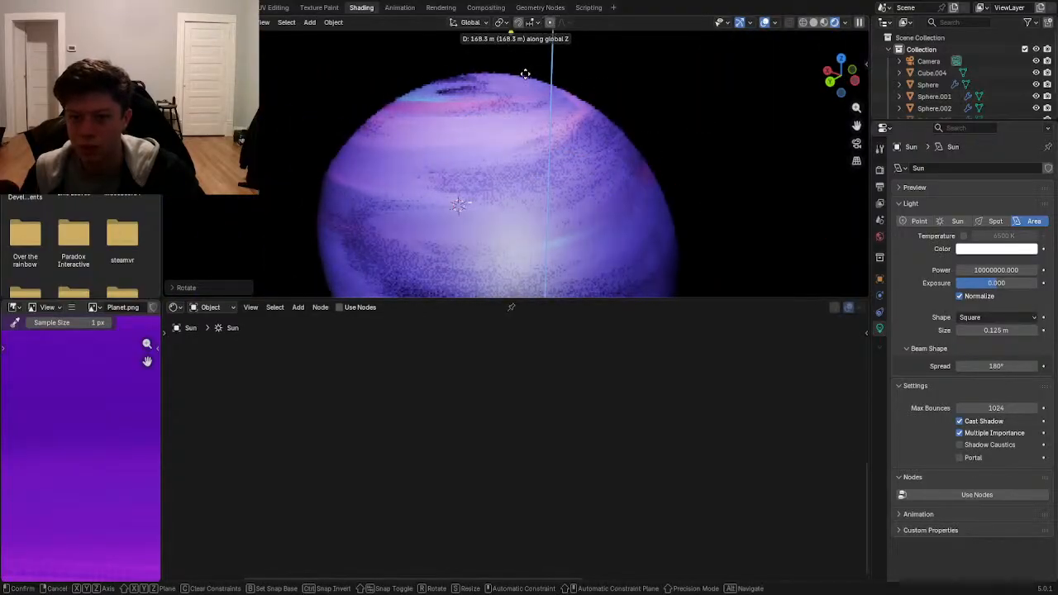
click(525, 79)
key(KP_0)
- Reposition the area light freehand in the camera view, and shift it along the global X axis away from the planet
key(g)
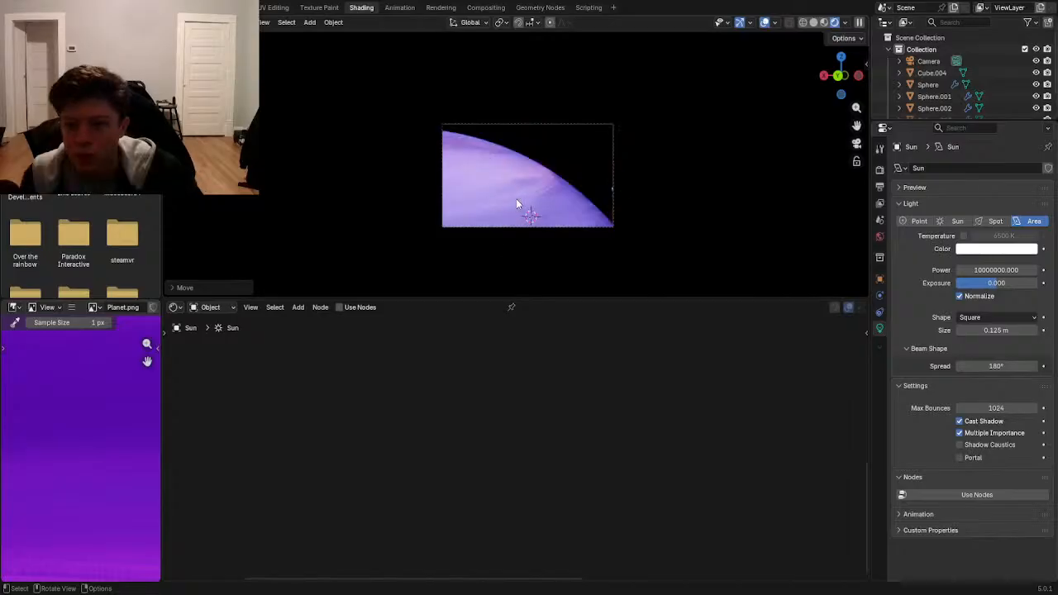
click(626, 243)
middle_drag(626, 243, 535, 177)
key(g)
key(x)
click(761, 179)
scroll(554, 176, down, 4)
key(g)
key(x)
click(735, 195)
- Rotate the area light around the global X axis while viewing the planet through the camera
key(KP_0)
key(r)
key(x)
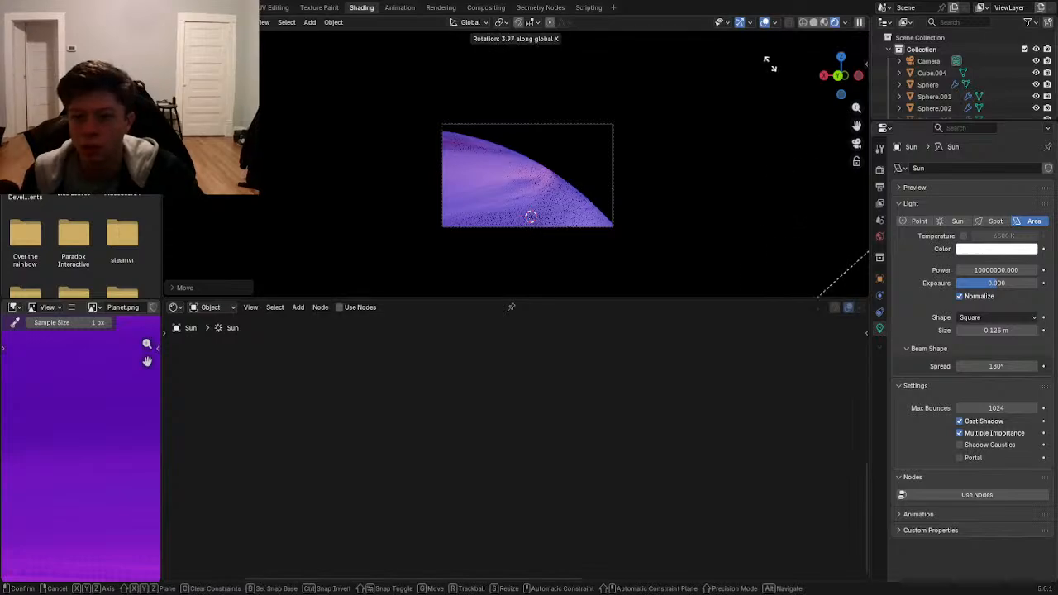
- Rotate the Sun area light around the global X axis
click(617, 260)
mouse_move(617, 259)
middle_down()
mouse_move(633, 259)
mouse_move(633, 227)
mouse_move(626, 250)
middle_up()
key(g)
right_click(519, 203)
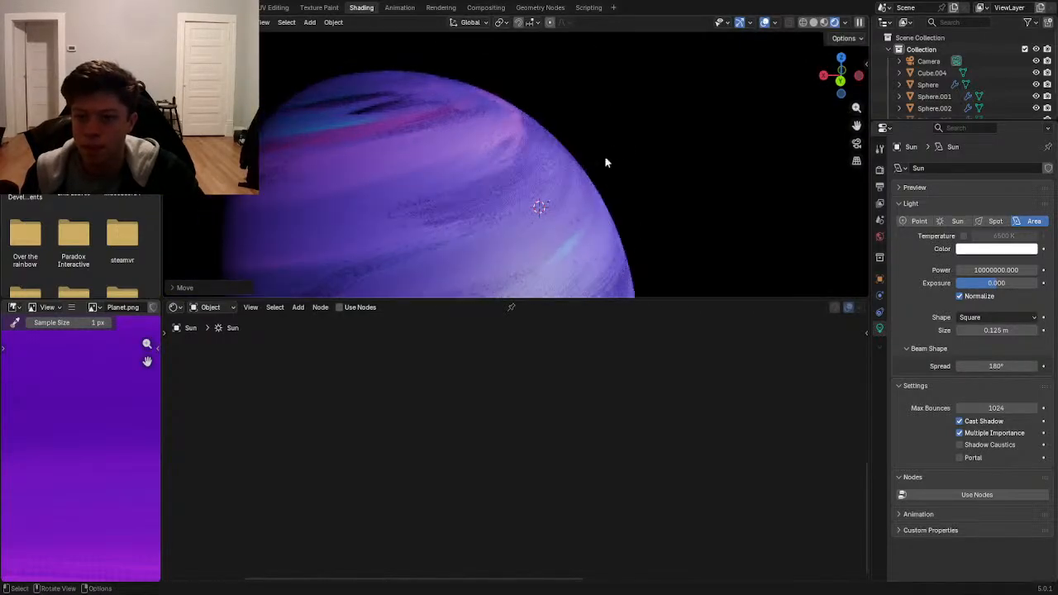
- Reposition the Sun light relative to the planet, working from an orbited view outside the camera
middle_drag(604, 157, 469, 180)
key(g)
click(588, 223)
scroll(570, 214, down, 3)
scroll(552, 208, up, 2)
scroll(554, 213, down, 1)
key(r)
right_click(570, 215)
- Move the Sun light twice more around the planet, checking its lighting through the camera between moves
key(g)
click(672, 262)
key(KP_0)
middle_drag(670, 253, 662, 158)
key(g)
click(567, 88)
middle_drag(567, 89, 649, 155)
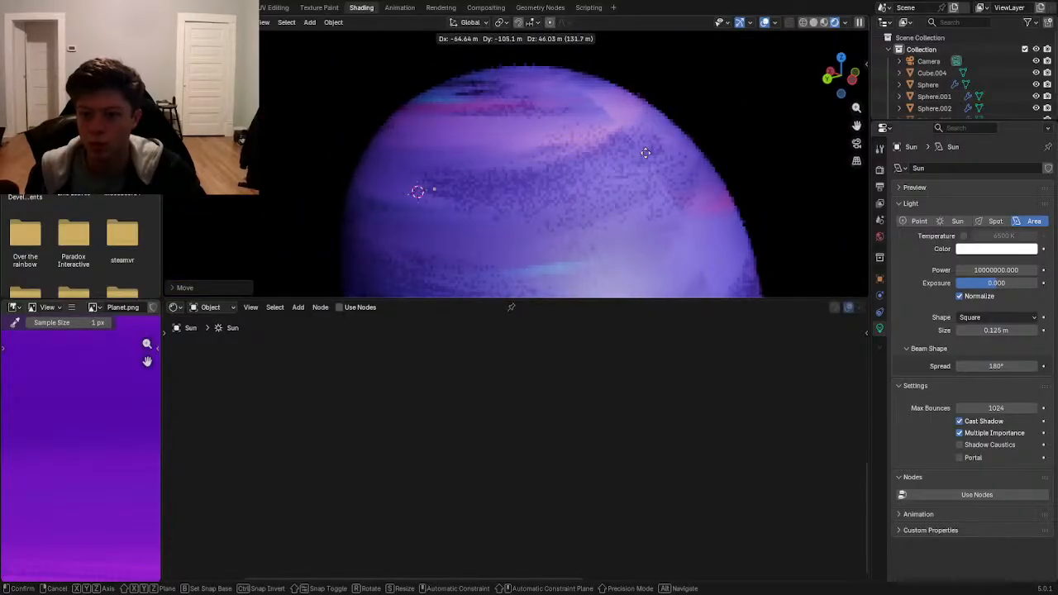
- Shift the Sun light from the camera view to spread soft, even light over the planet
key(KP_0)
key(g)
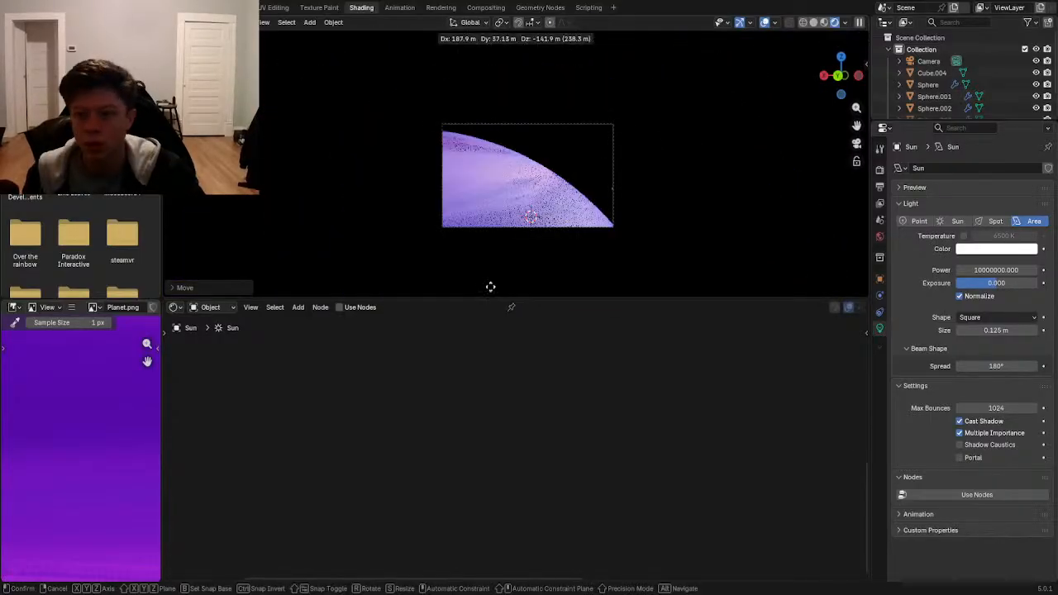
scroll(632, 152, up, 2)
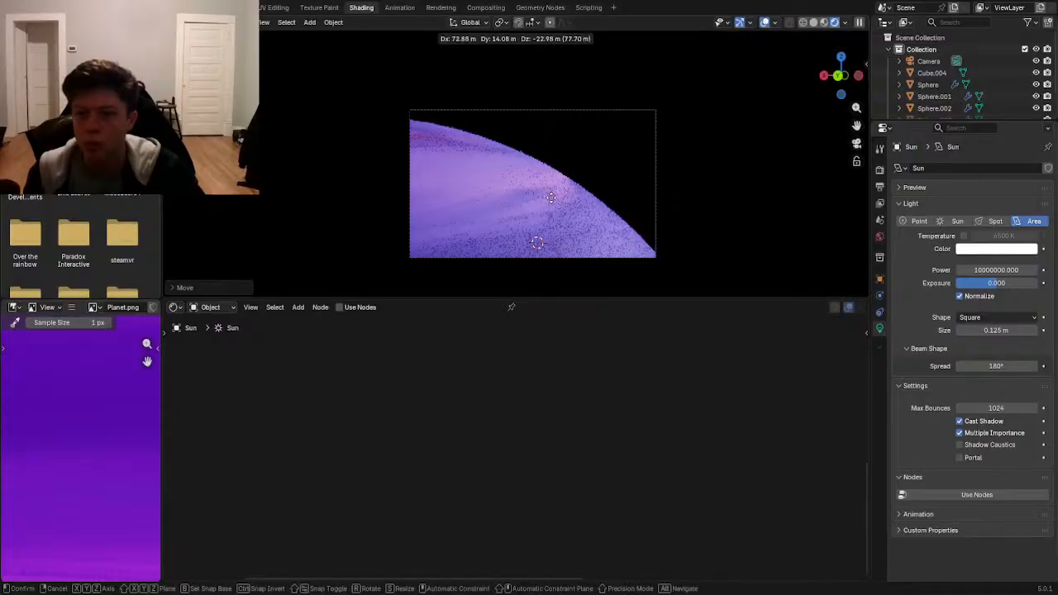
click(551, 197)
scroll(572, 167, up, 4)
scroll(643, 186, down, 5)
- Move the Sun light until its brightest patch falls on the lower-right part of the planet in the camera frame
middle_drag(647, 189, 491, 160)
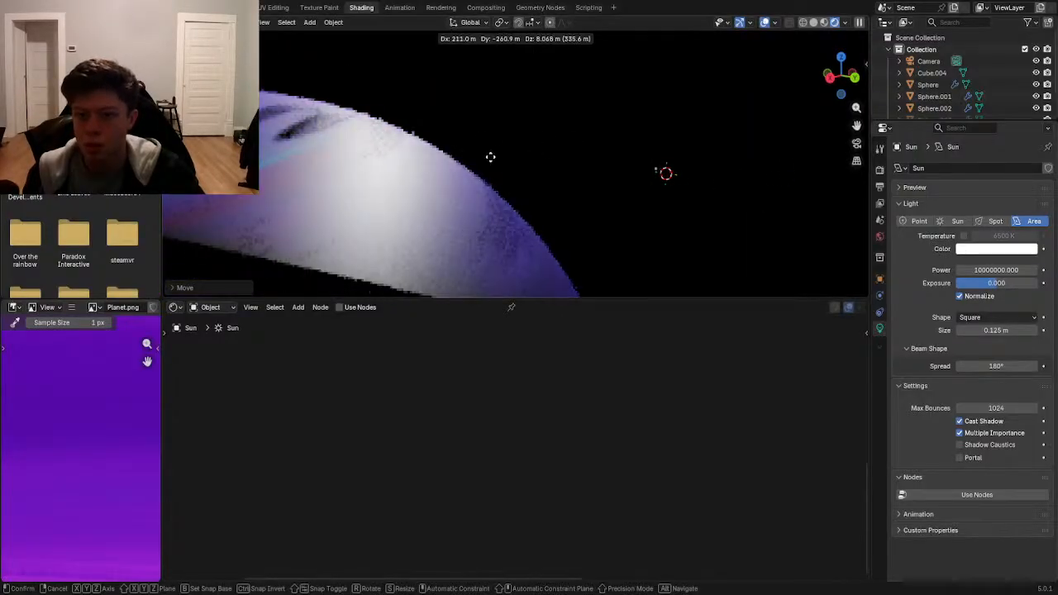
key(KP_0)
key(g)
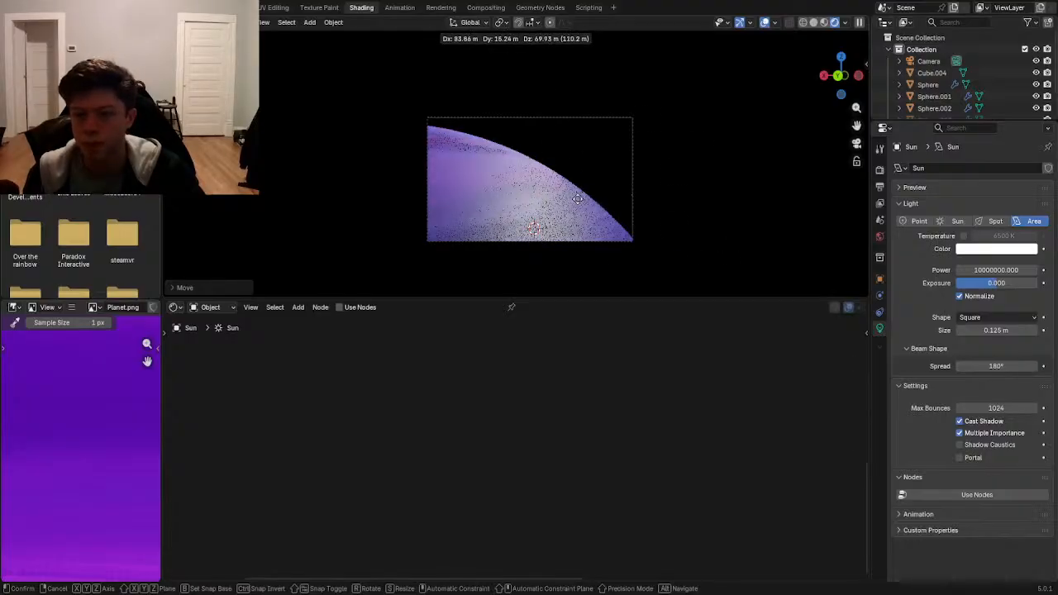
click(664, 178)
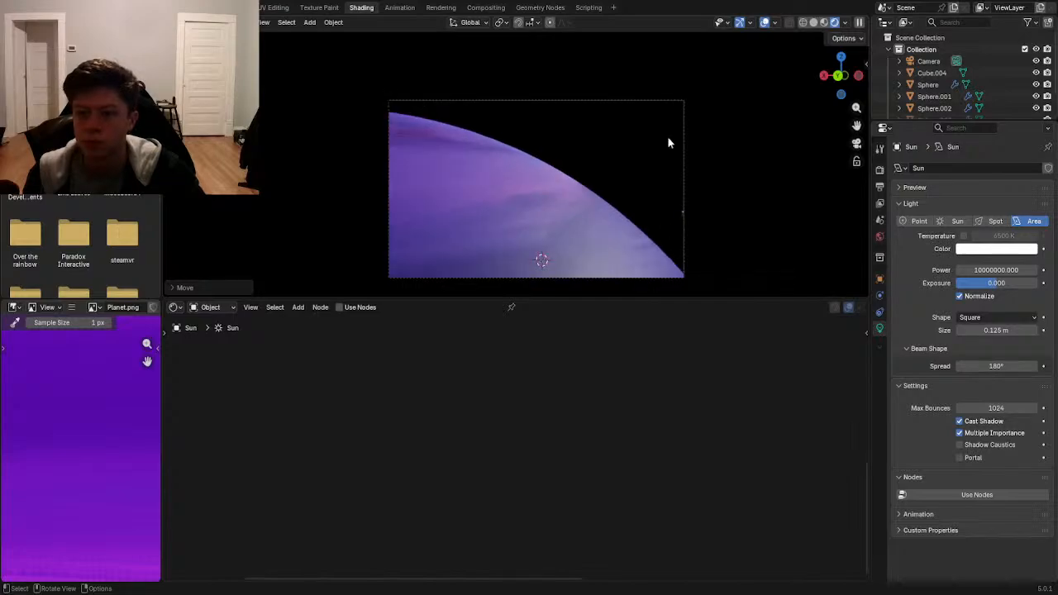
key(g)
click(634, 281)
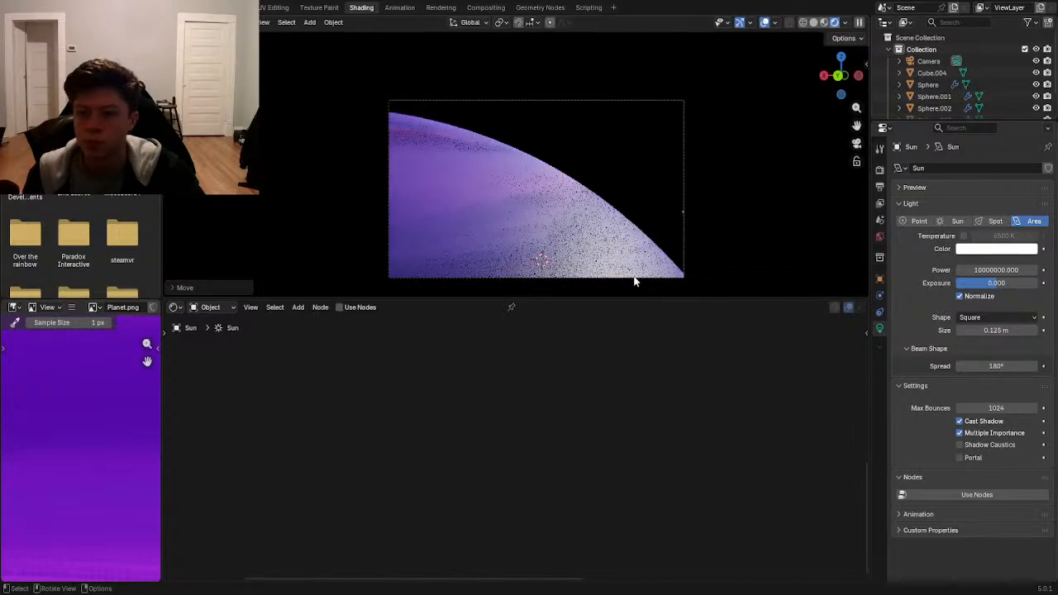
- Bring the Sun light inside the camera frame, close above the planet's curved edge
scroll(701, 197, down, 2)
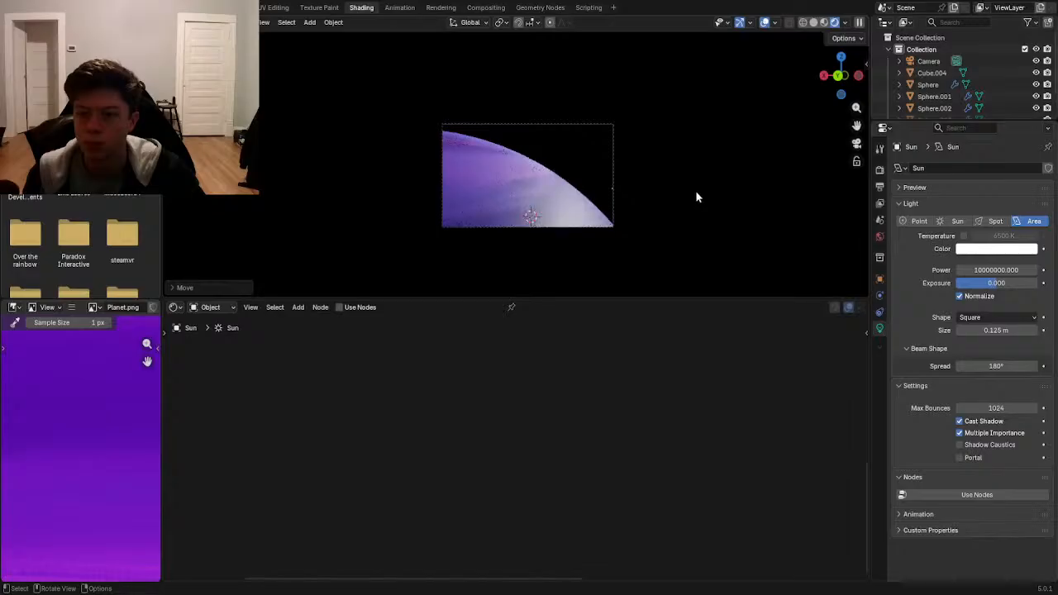
key(r)
click(541, 213)
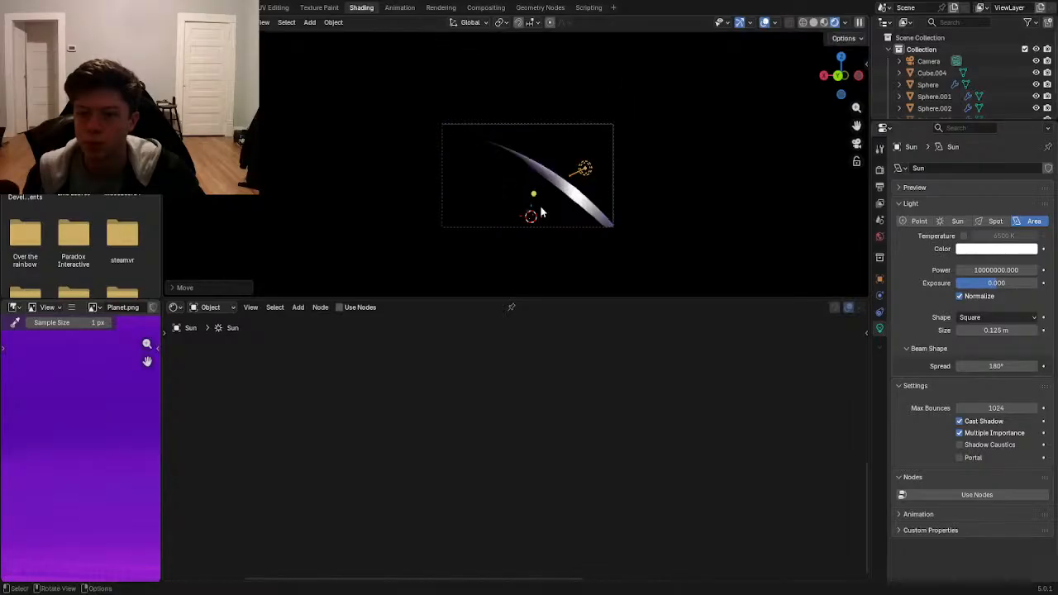
scroll(667, 197, up, 2)
scroll(668, 198, up, 1)
key(r)
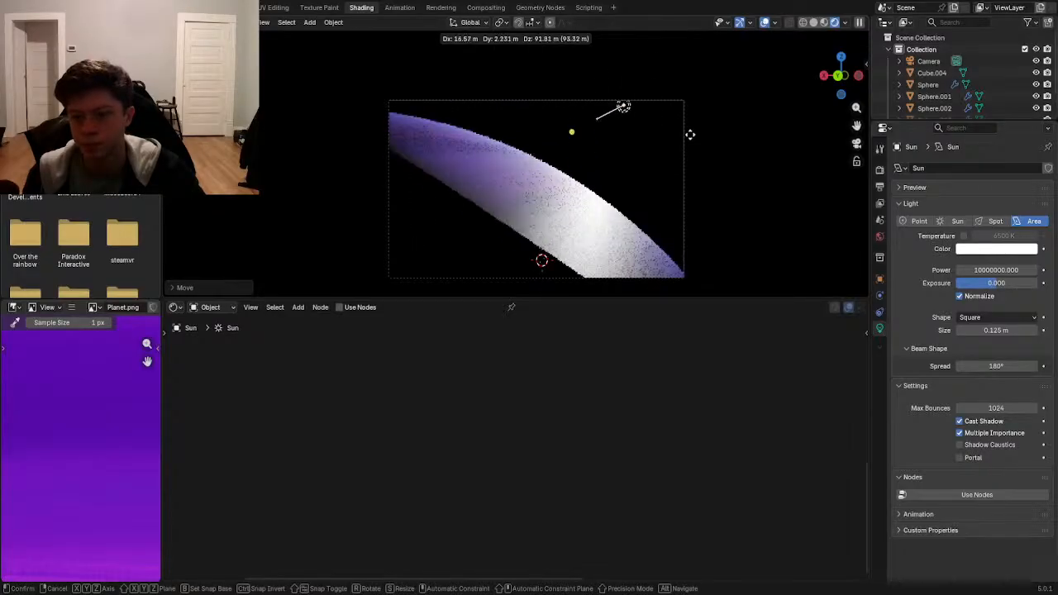
click(691, 130)
- Scale up the Sun area light and raise it to the upper border of the camera frame
key(s)
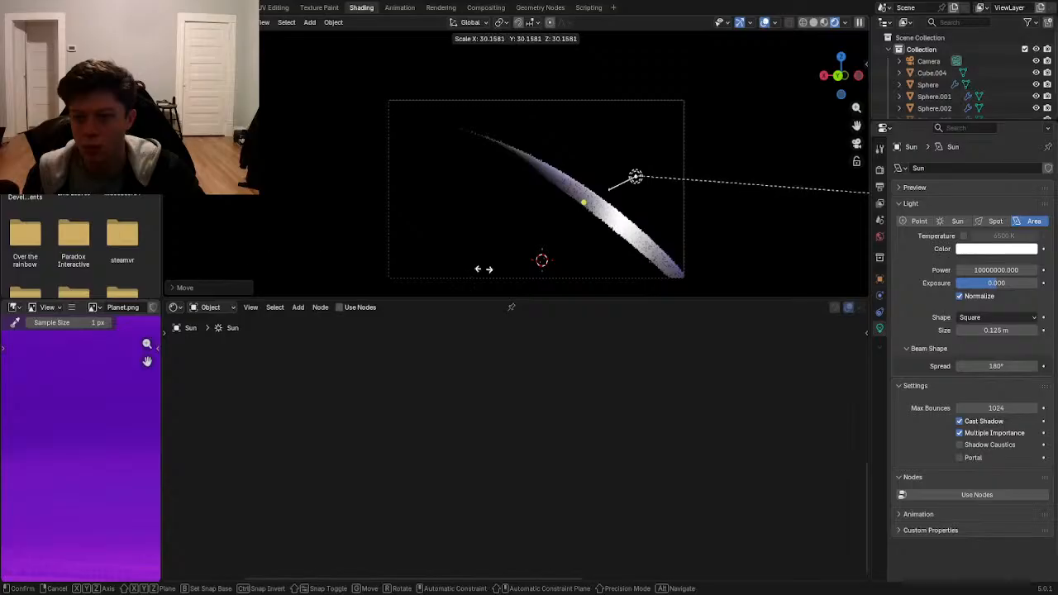
click(721, 202)
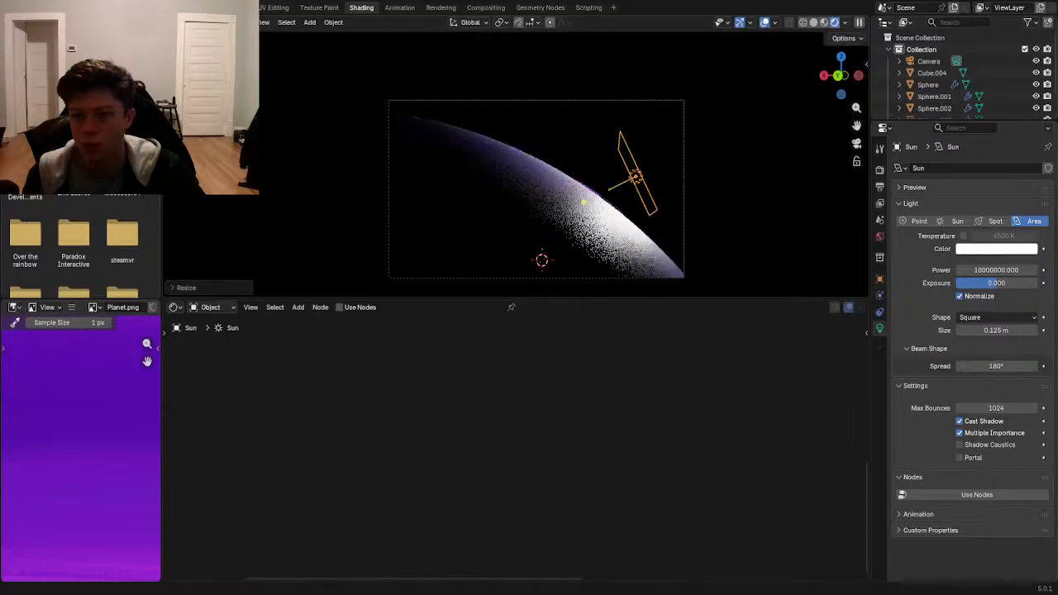
key(g)
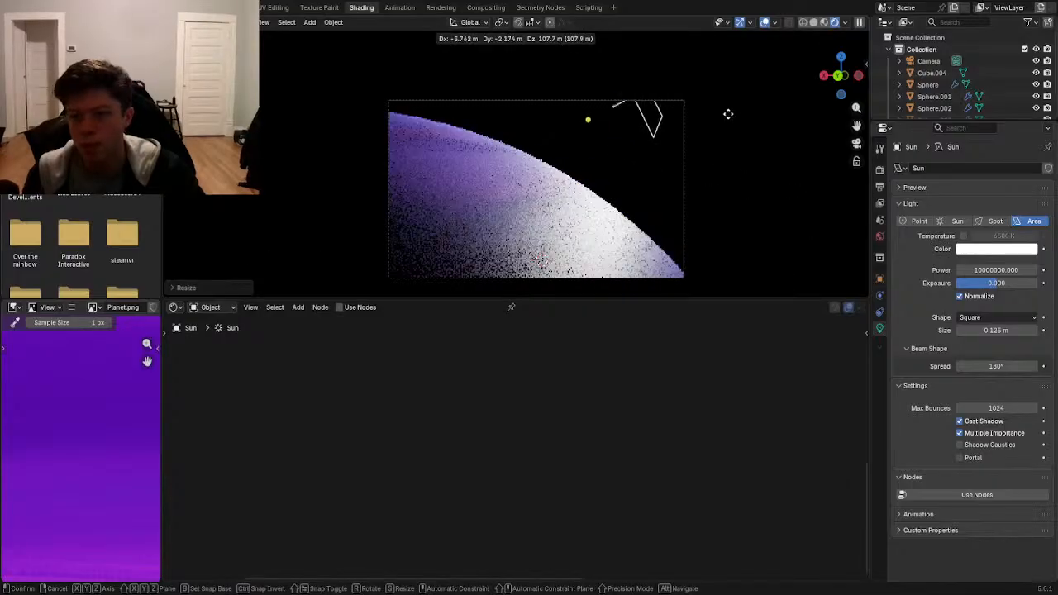
click(726, 110)
- Rotate the enlarged Sun light and move it up out of the camera frame
click(658, 139)
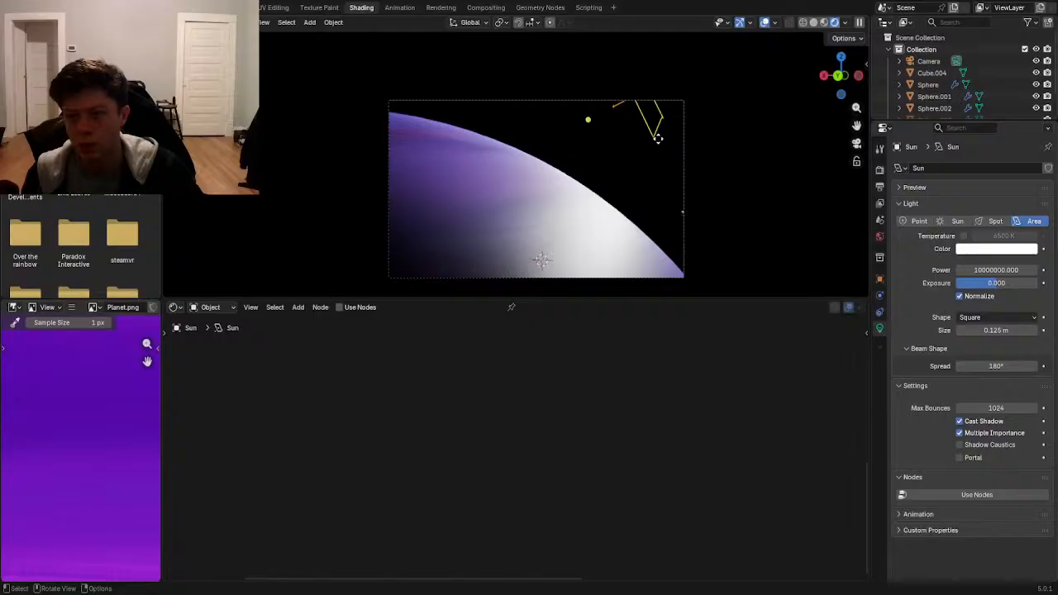
key(r)
click(681, 140)
key(g)
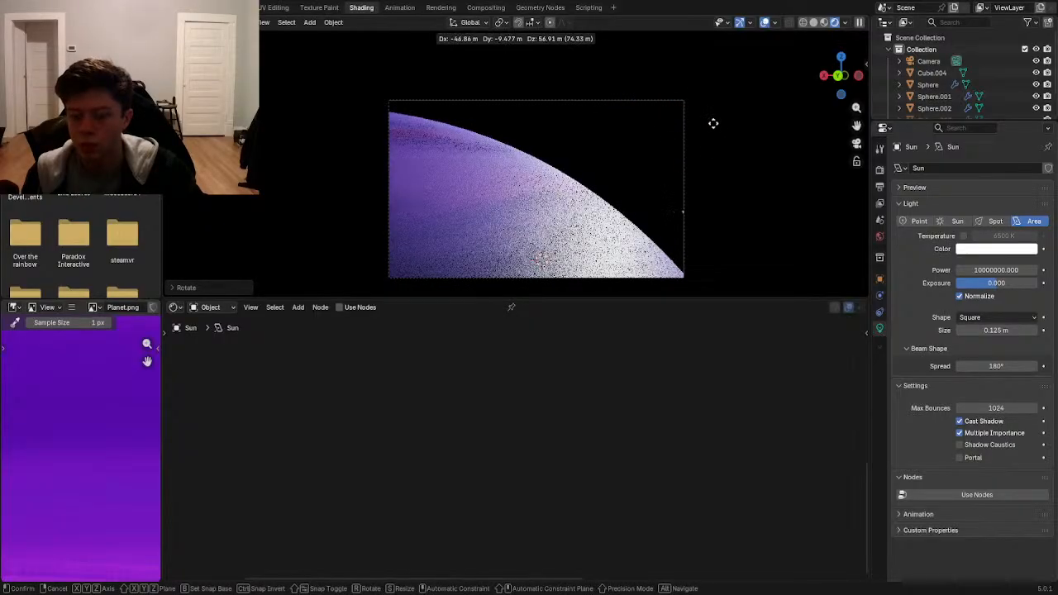
click(713, 123)
- Set the Sun light's power to 5000000
drag(995, 269, 994, 269)
click(1001, 269)
click(995, 270)
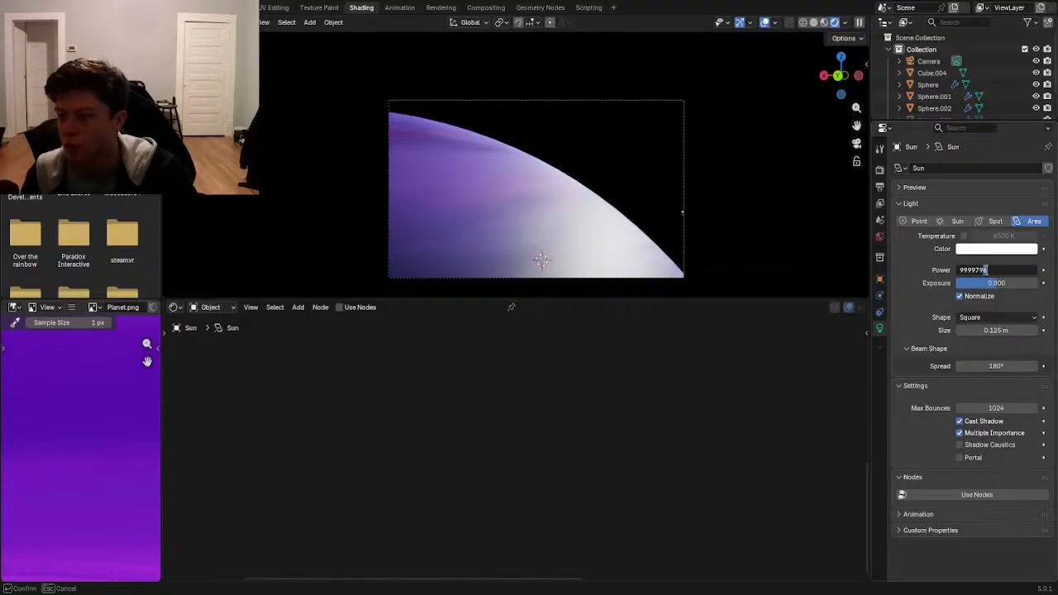
click(943, 297)
drag(992, 270, 1002, 270)
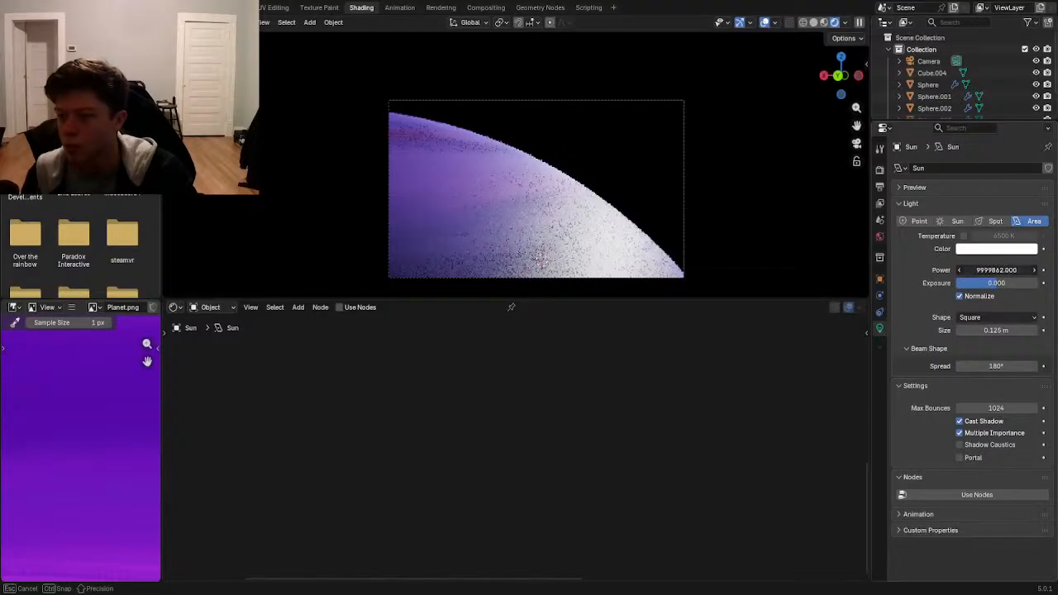
click(968, 271)
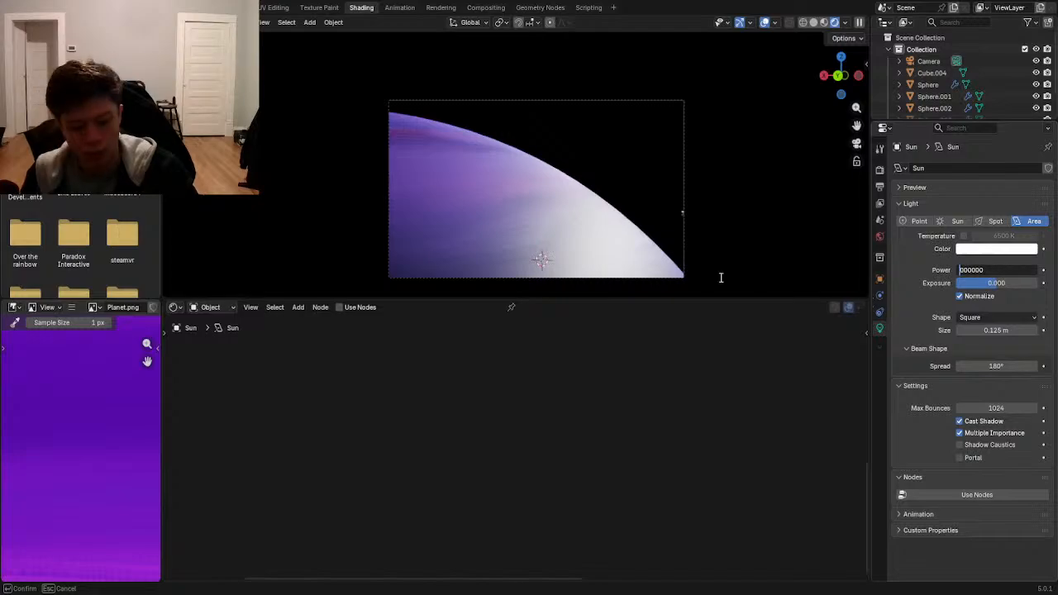
text(5)
key(Return)
- Move the Sun light across the planet until it softly lights the lower-right edge in the camera frame
scroll(634, 200, down, 1)
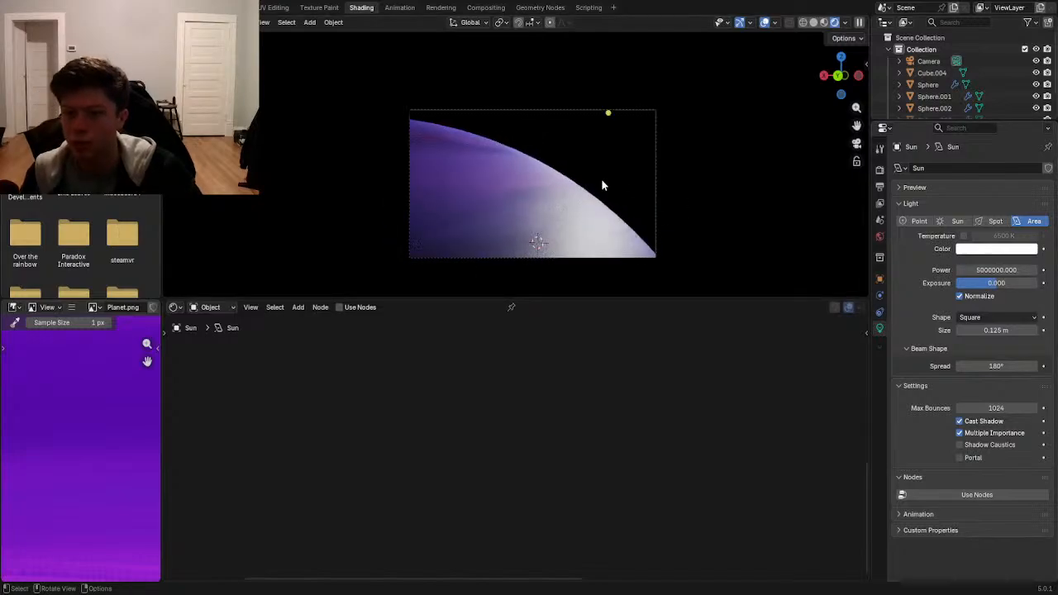
key(g)
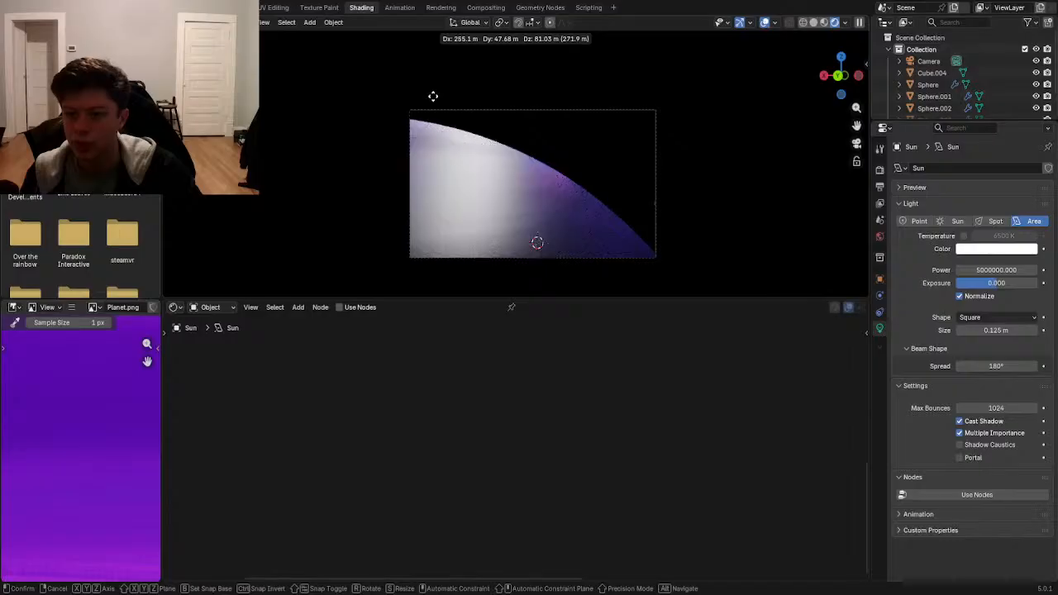
click(509, 87)
key(g)
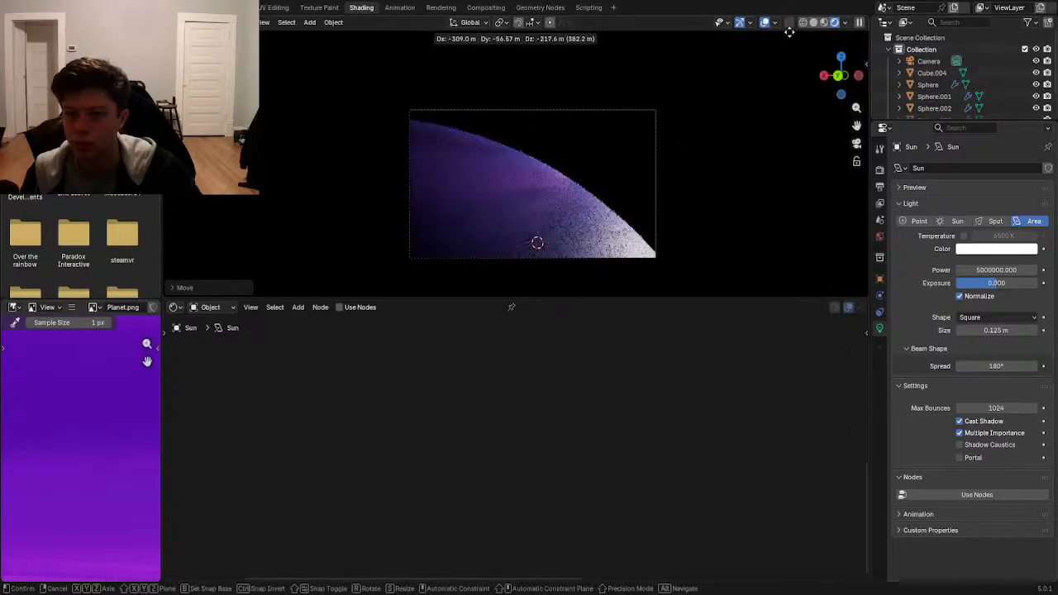
right_click(634, 86)
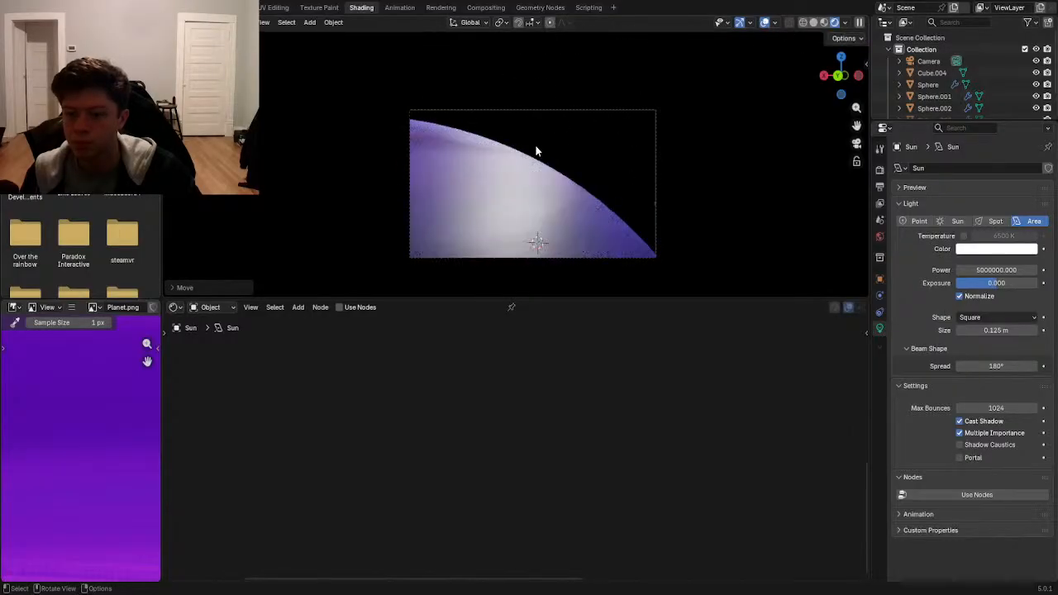
key(g)
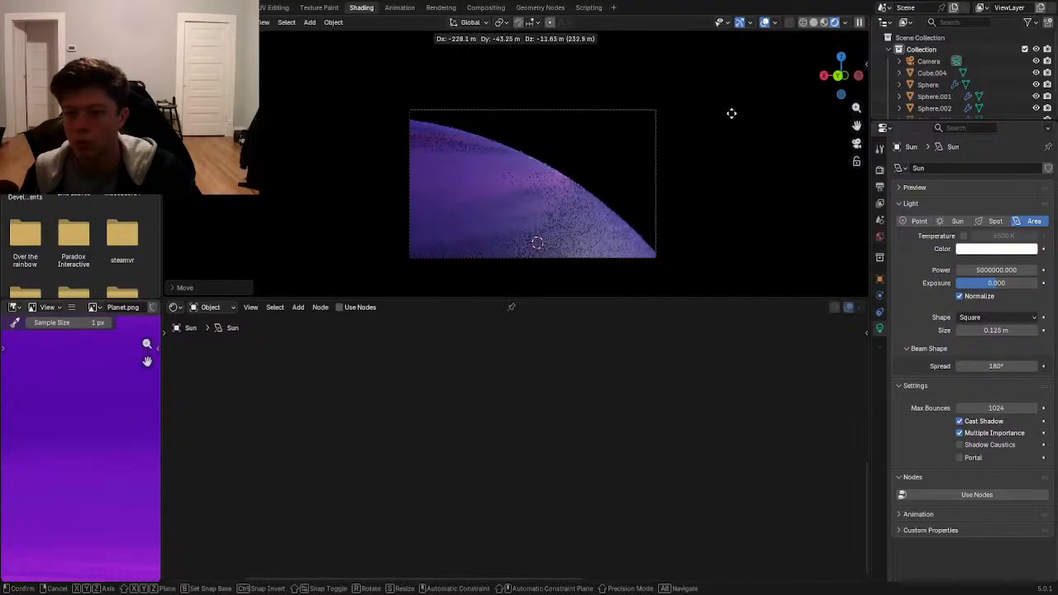
click(661, 97)
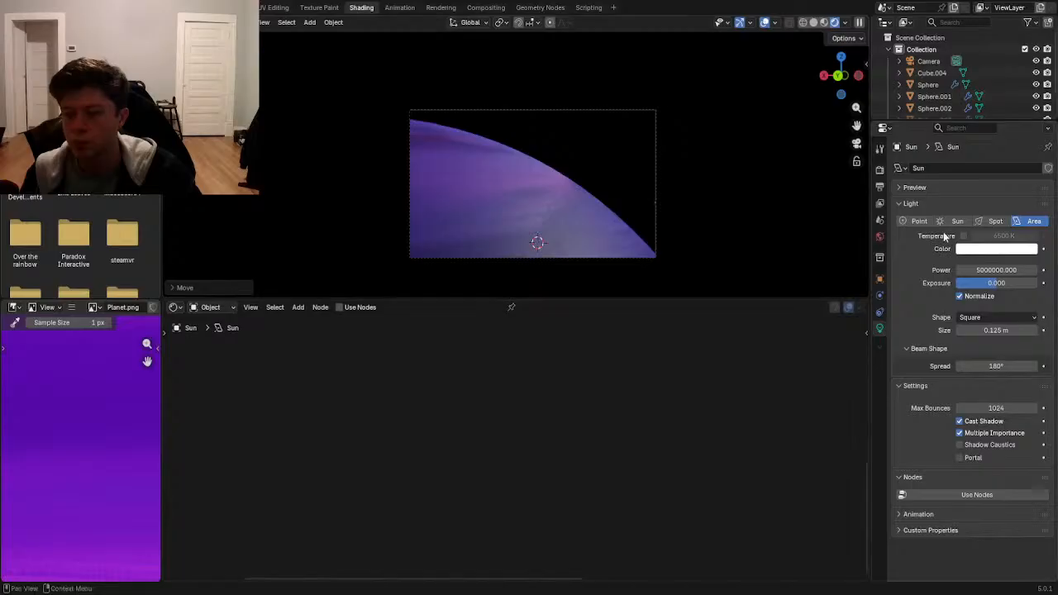
- Set the Sun light's power to 10000000
click(963, 271)
text(10000000)
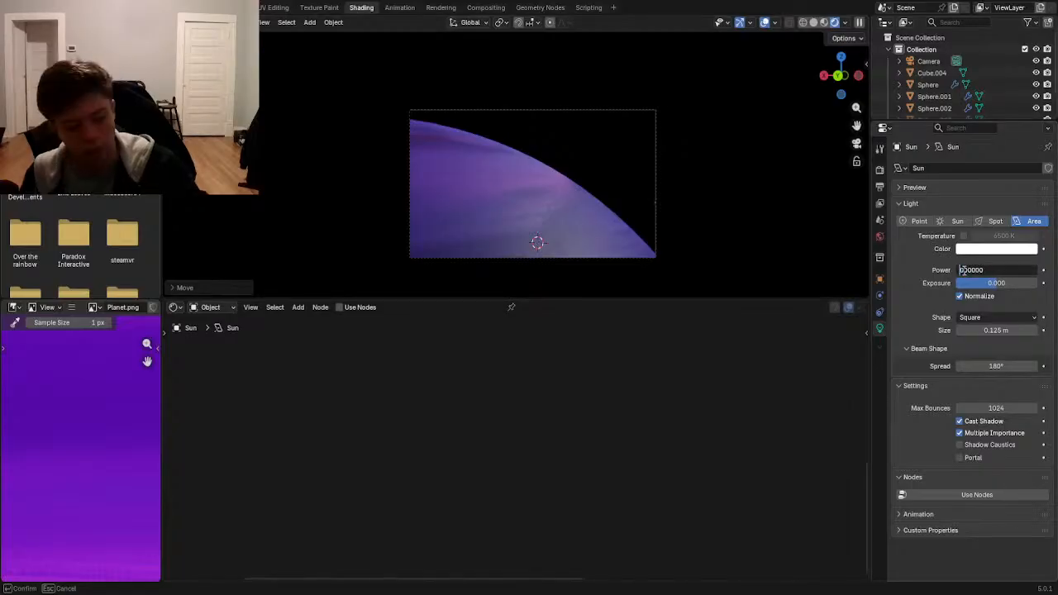
key(Return)
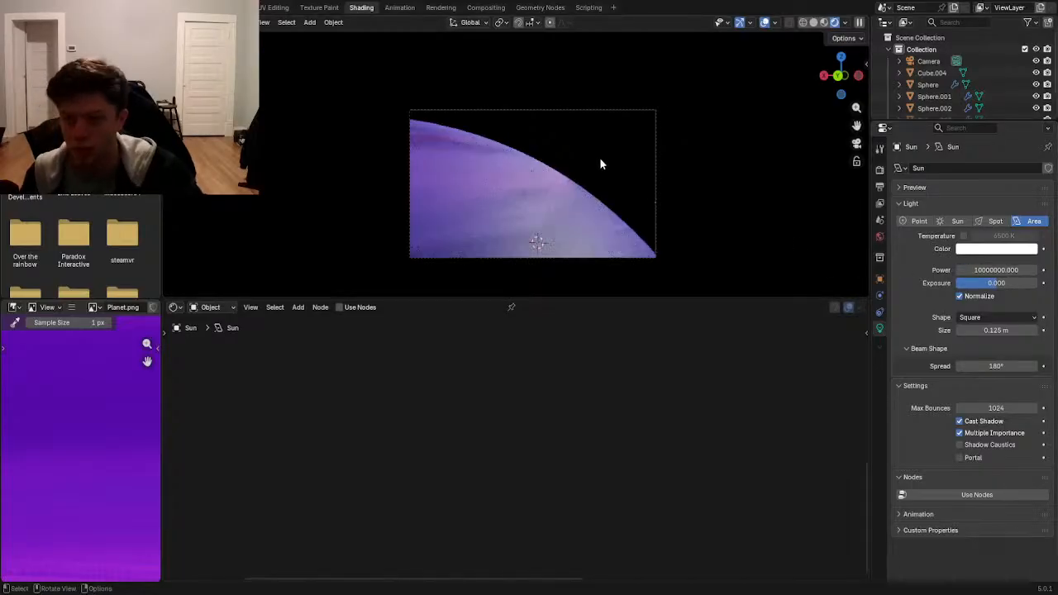
- Move the Sun light farther up and sideways to dim its highlight, and check the planet from an orbited view
key(g)
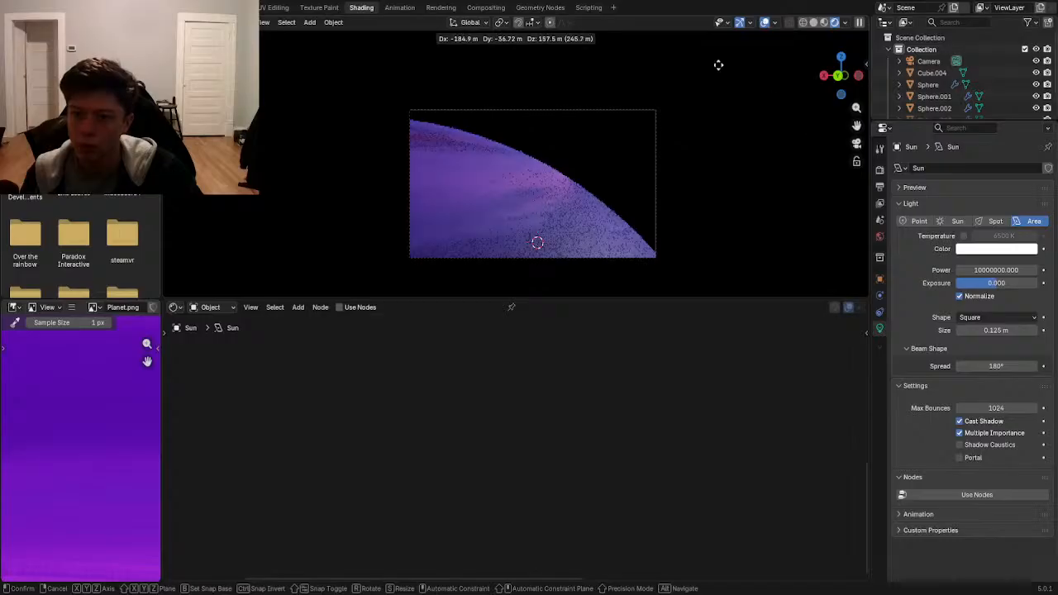
click(725, 26)
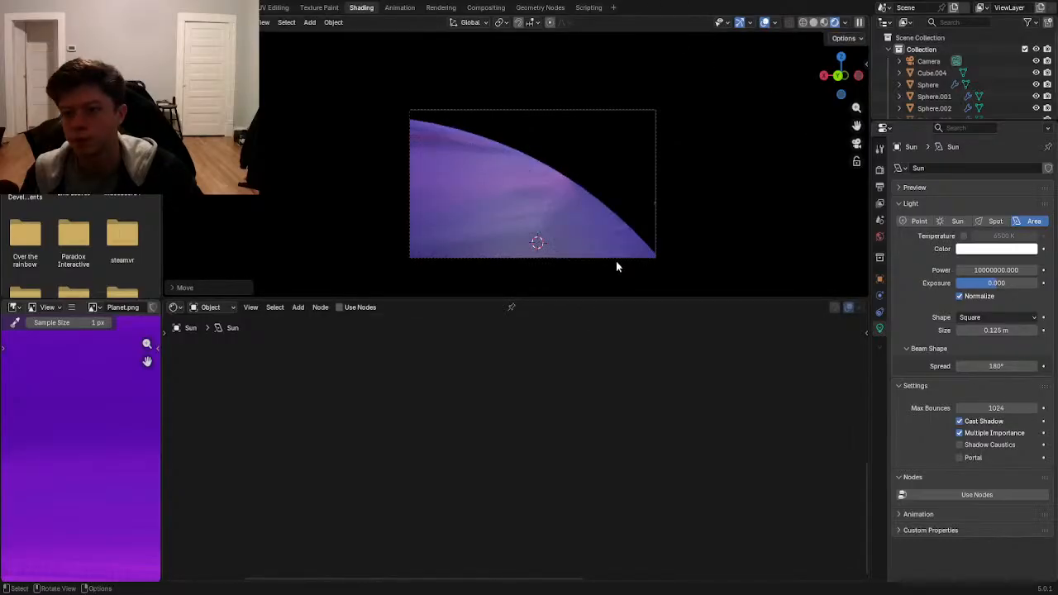
key(g)
click(669, 141)
middle_drag(669, 141, 688, 193)
scroll(686, 193, down, 5)
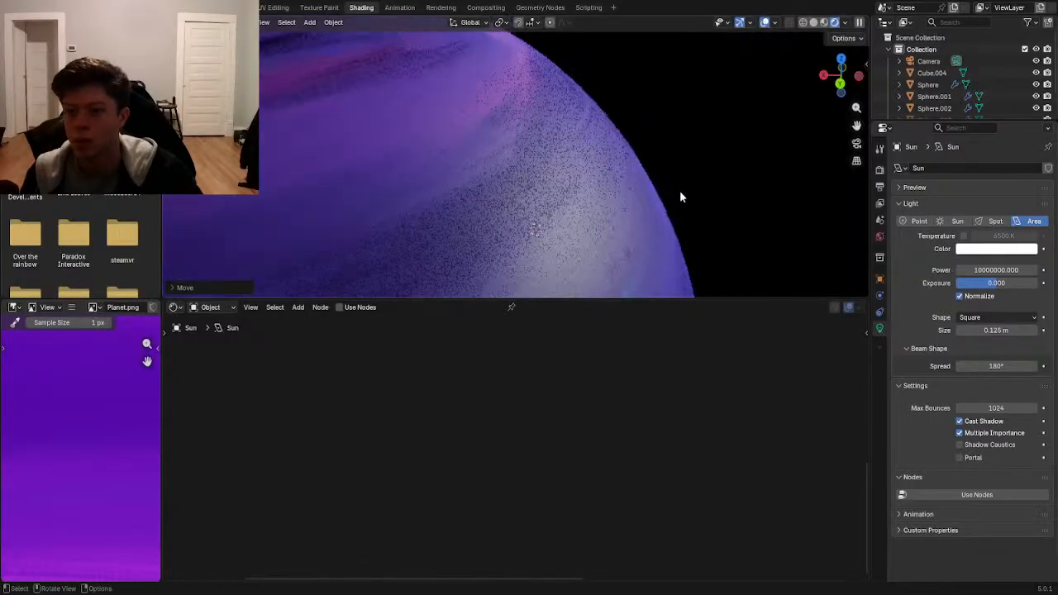
- Fine-tune the Sun light's position with three more moves in camera view to place a soft glow along the planet's lower-right edge
key(KP_0)
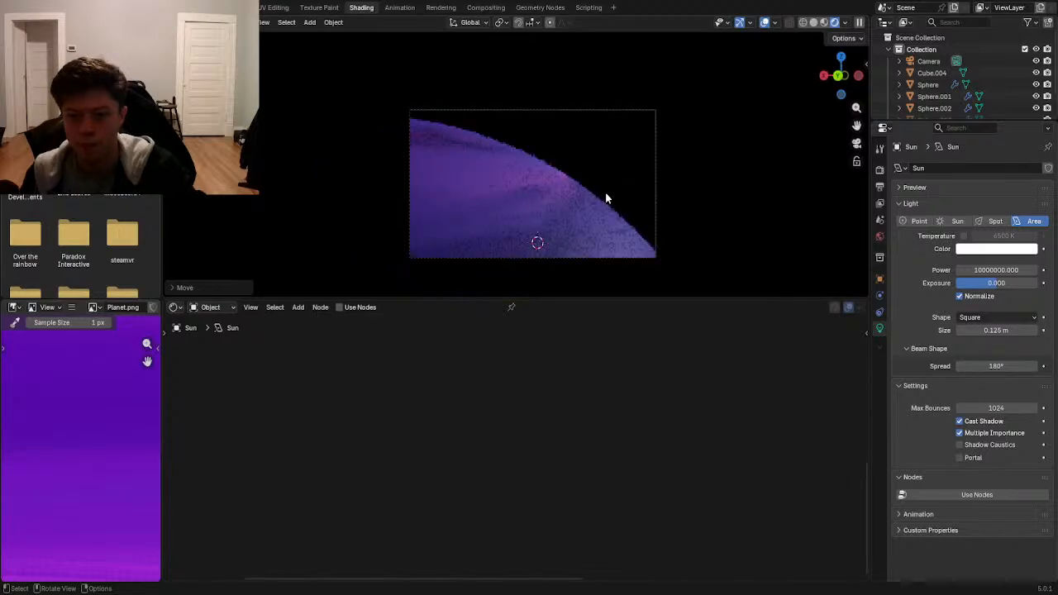
key(g)
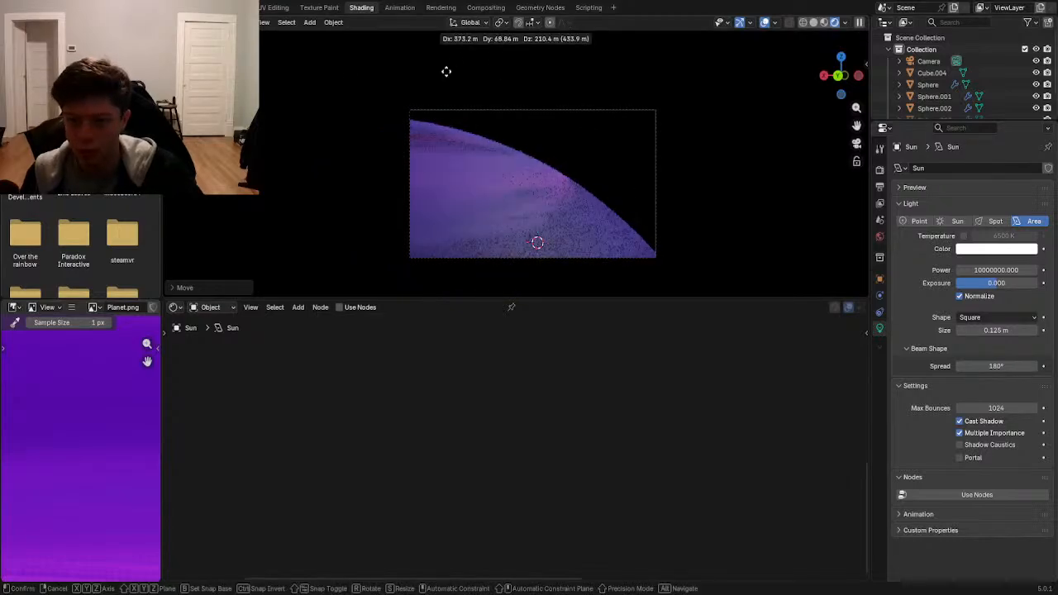
click(355, 95)
key(g)
click(732, 295)
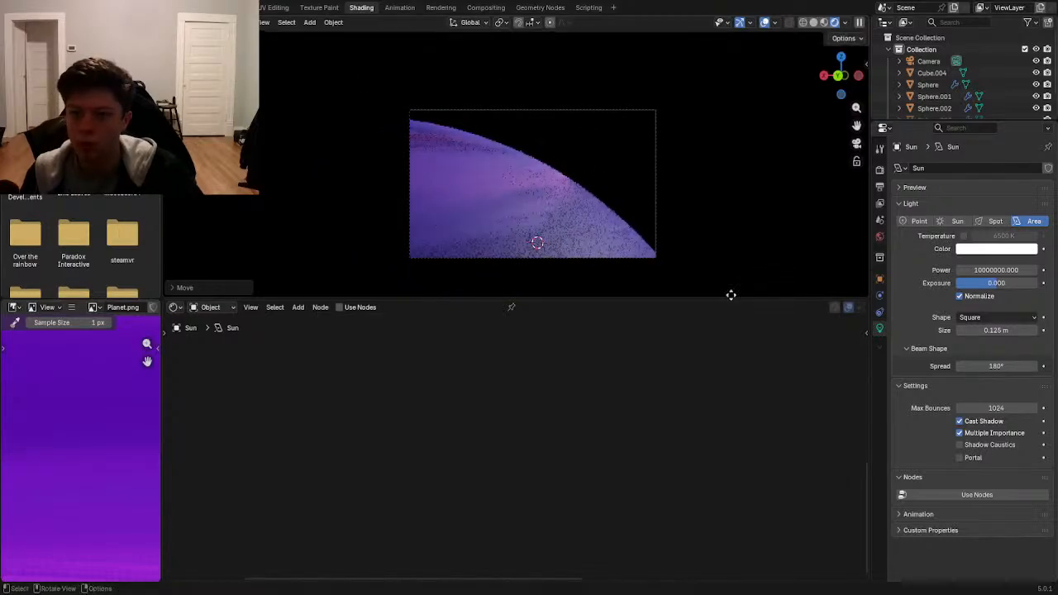
key(g)
click(653, 44)
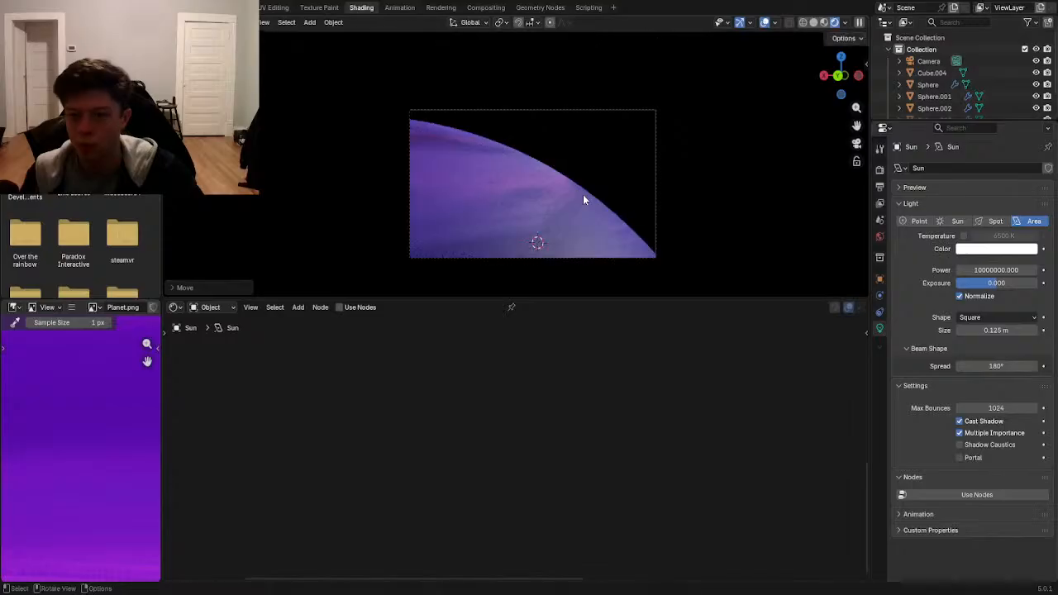
scroll(601, 185, up, 4)
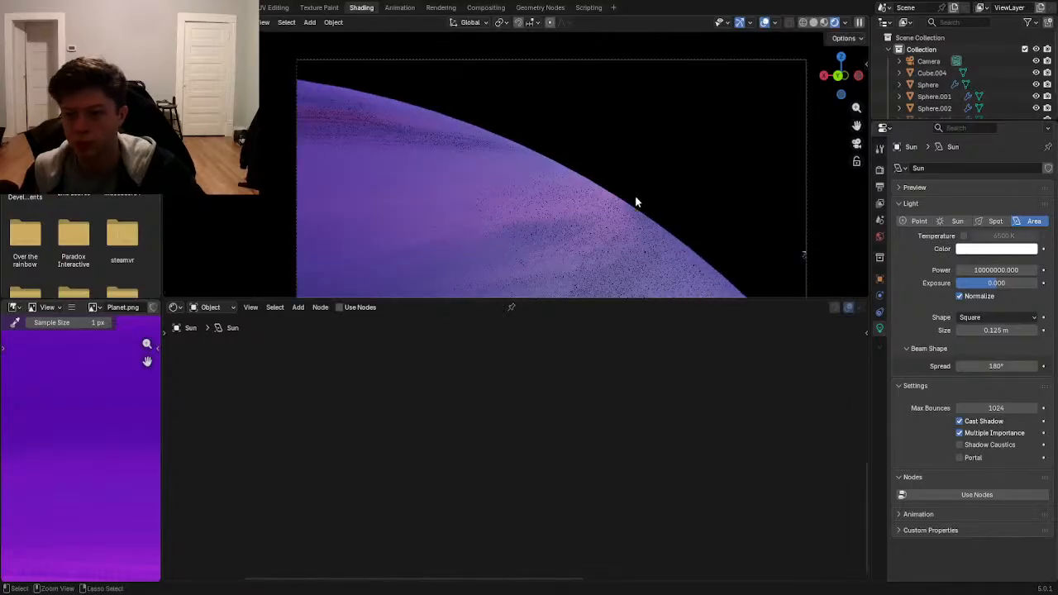
- Save the file and inspect the cloud sphere's material nodes from the Color Ramp to the Material Output
key(ctrl+s)
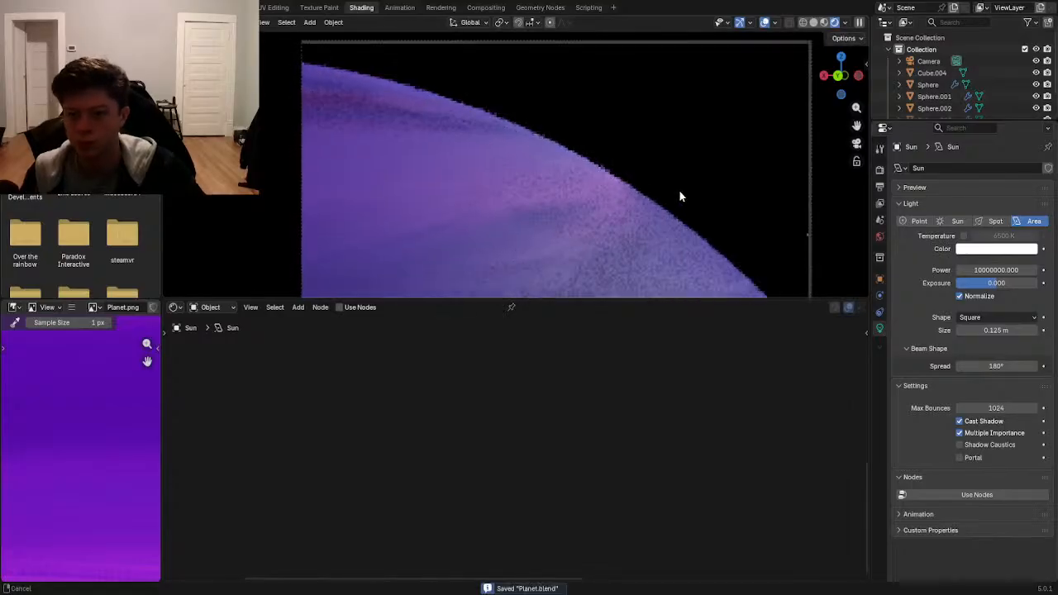
click(667, 211)
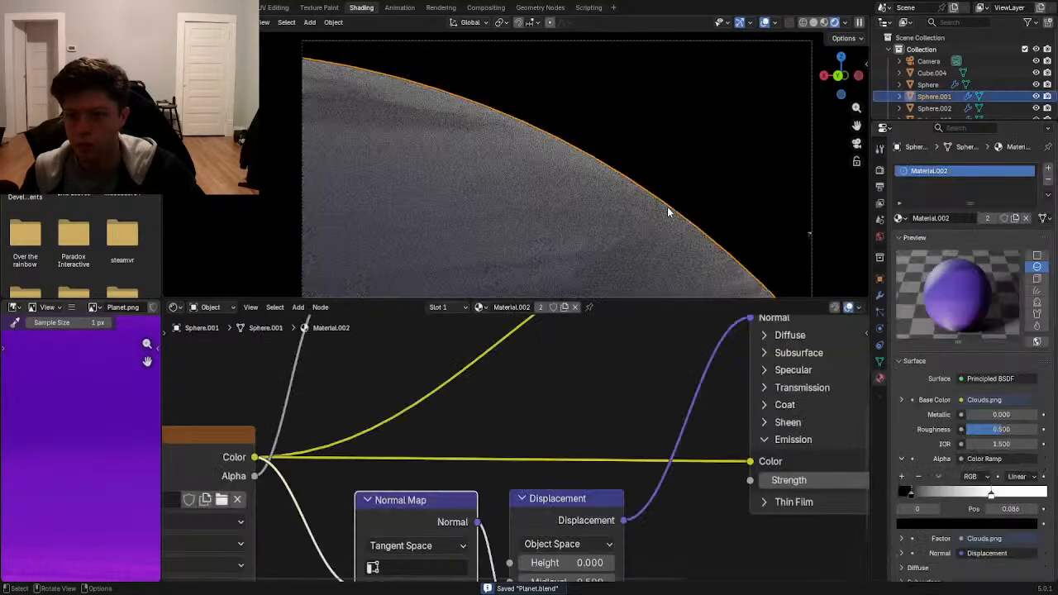
scroll(649, 260, down, 1)
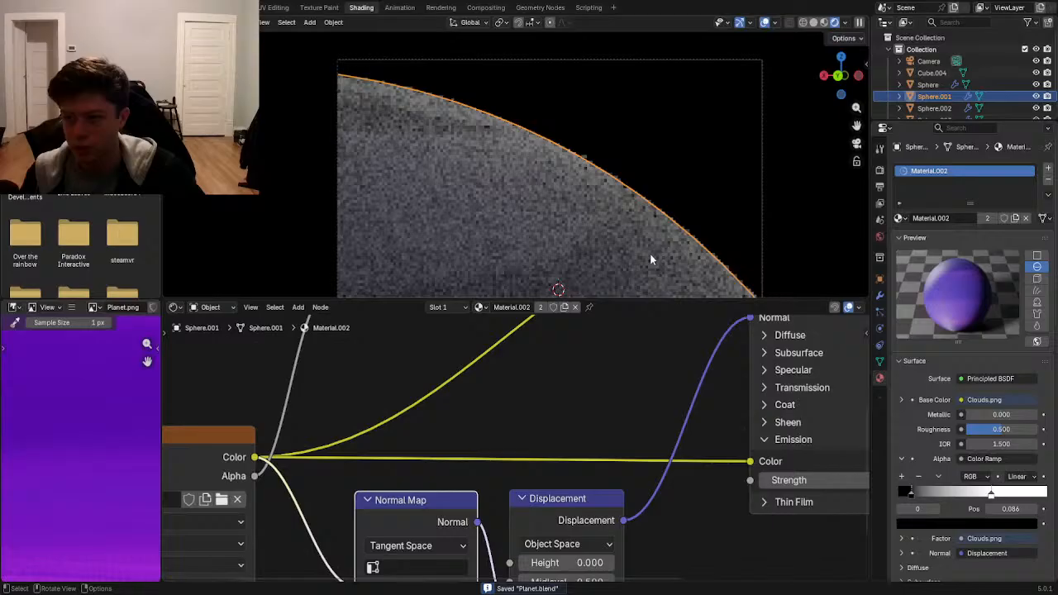
scroll(652, 351, down, 1)
middle_drag(659, 369, 689, 350)
middle_drag(659, 303, 610, 434)
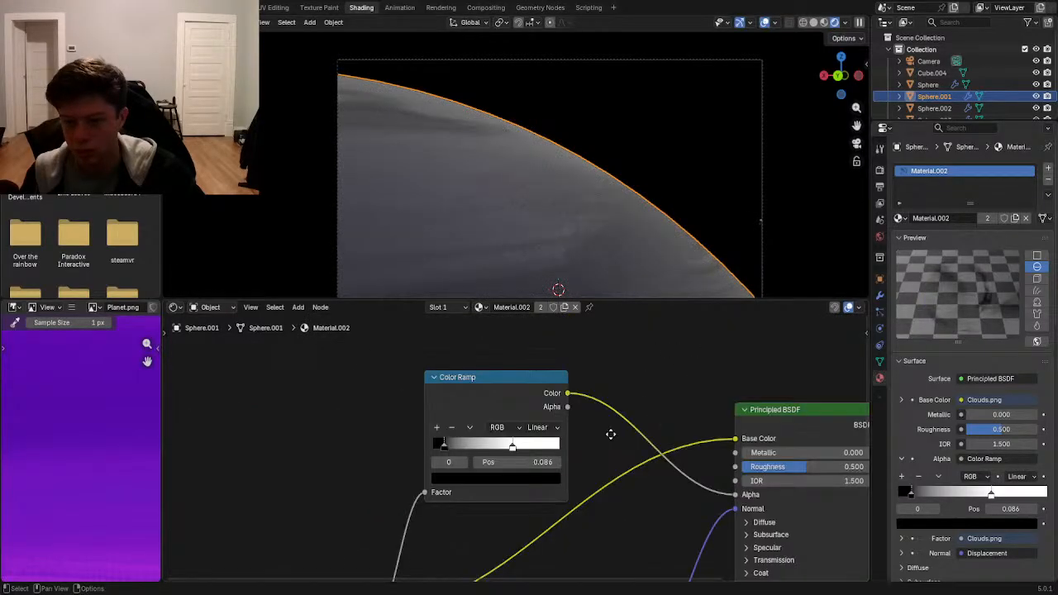
middle_drag(620, 503, 276, 420)
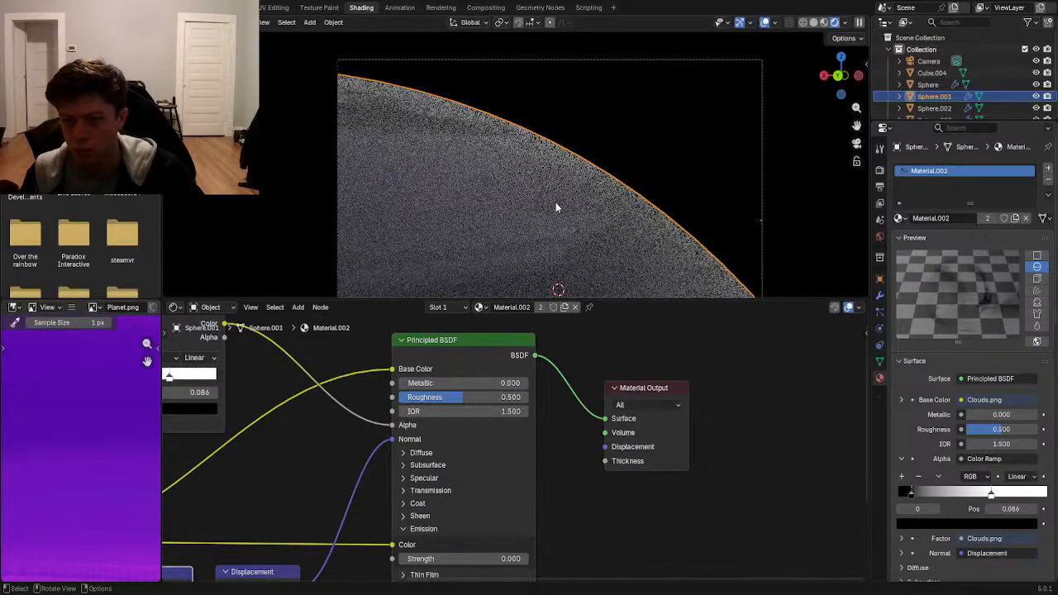
- Select the outer atmosphere sphere and lower its Principled Volume density to 0.100
click(556, 202)
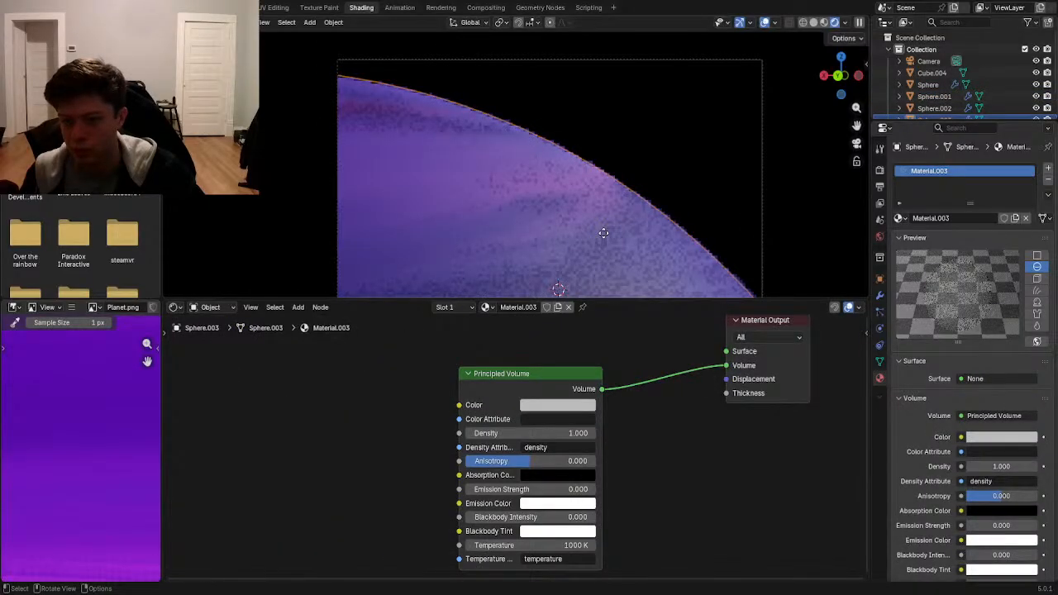
drag(537, 433, 504, 433)
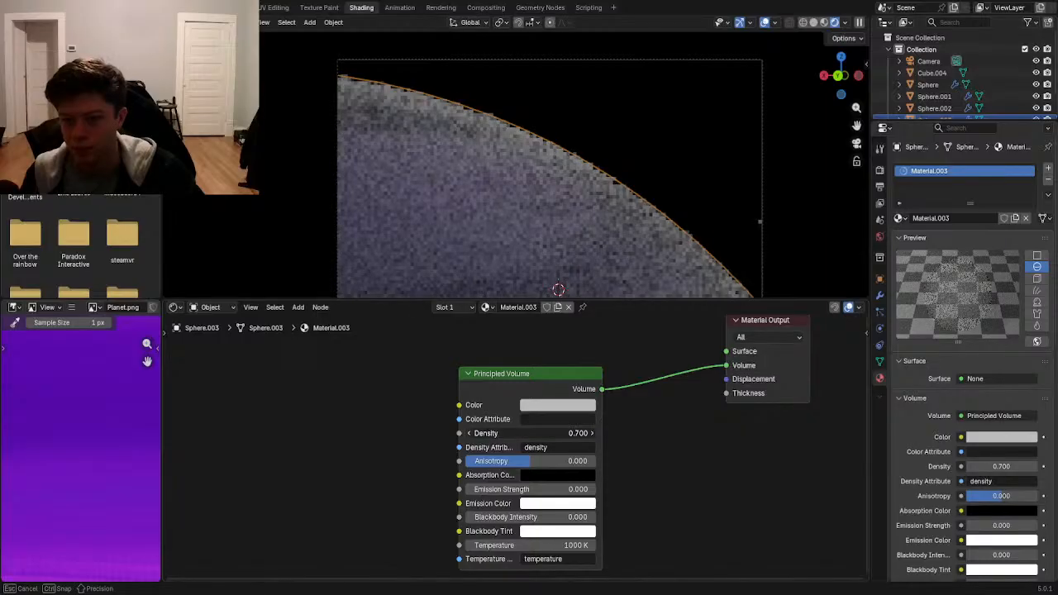
click(469, 435)
click(469, 436)
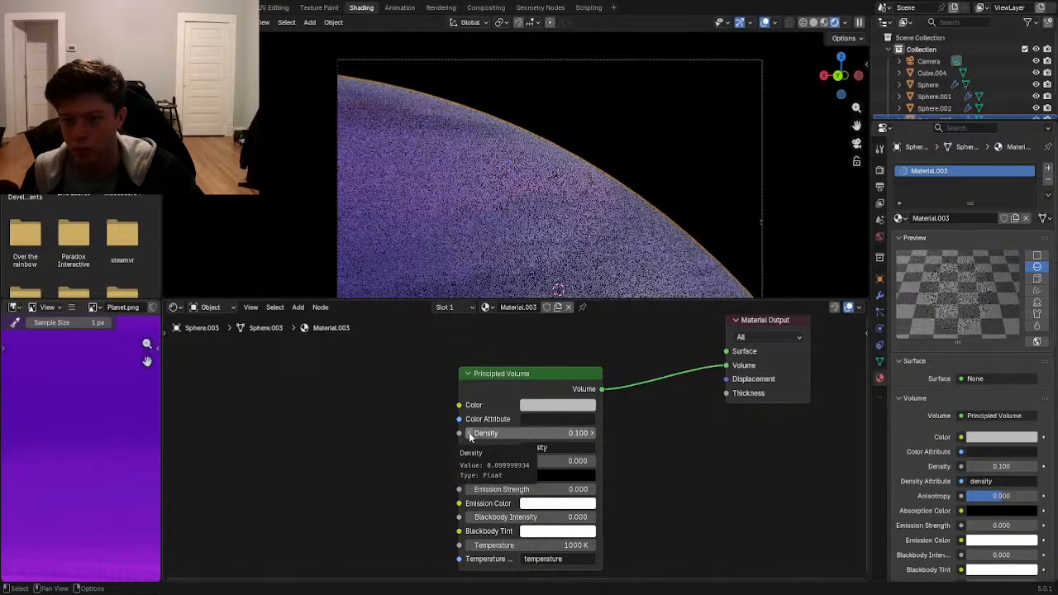
- Change the atmosphere's Principled Volume color to a saturated blue and save the file
click(548, 410)
drag(573, 233, 575, 229)
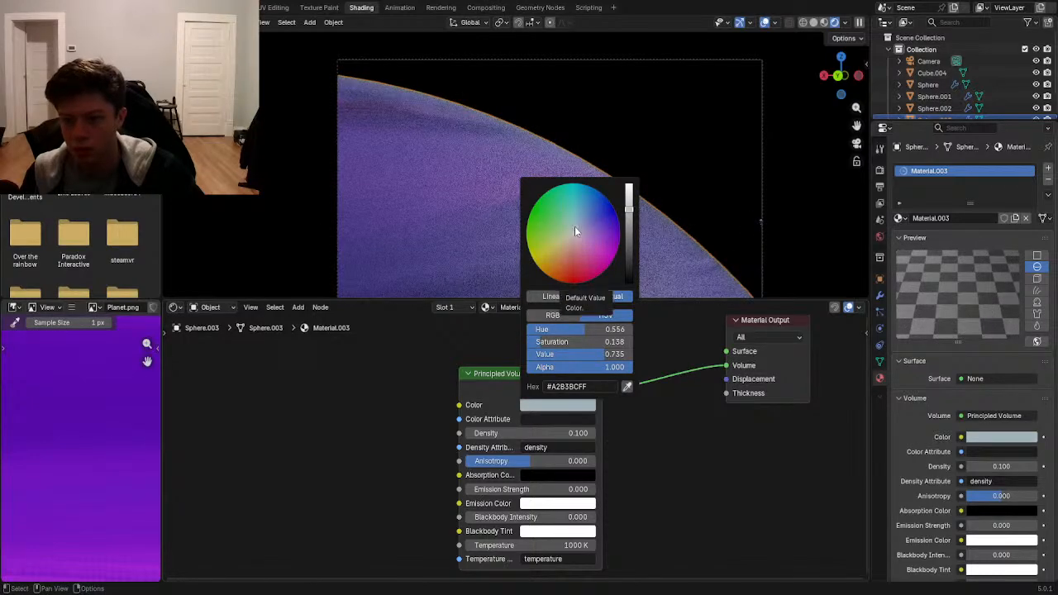
click(592, 192)
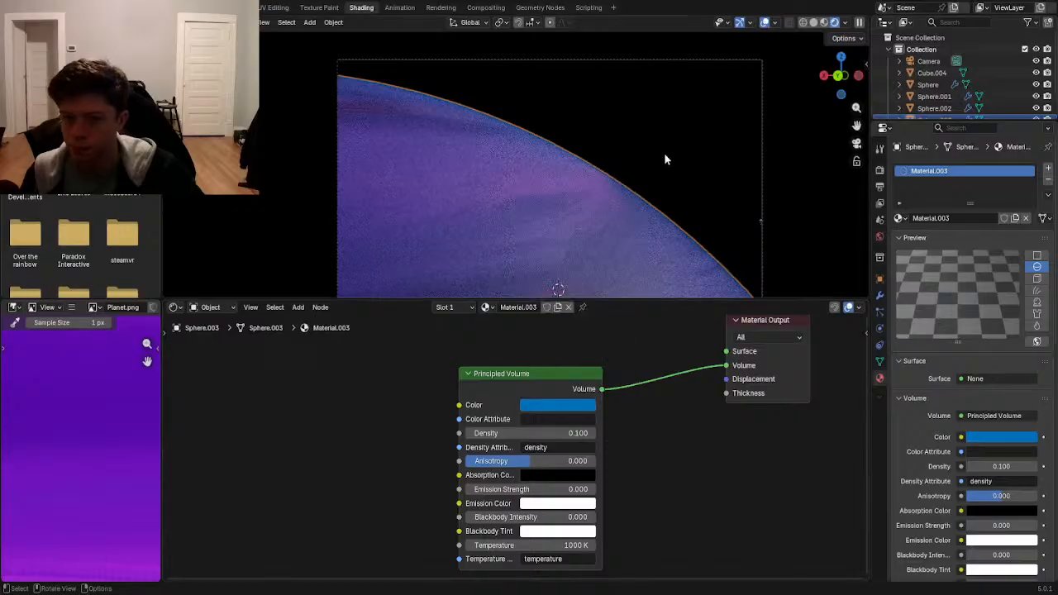
click(742, 269)
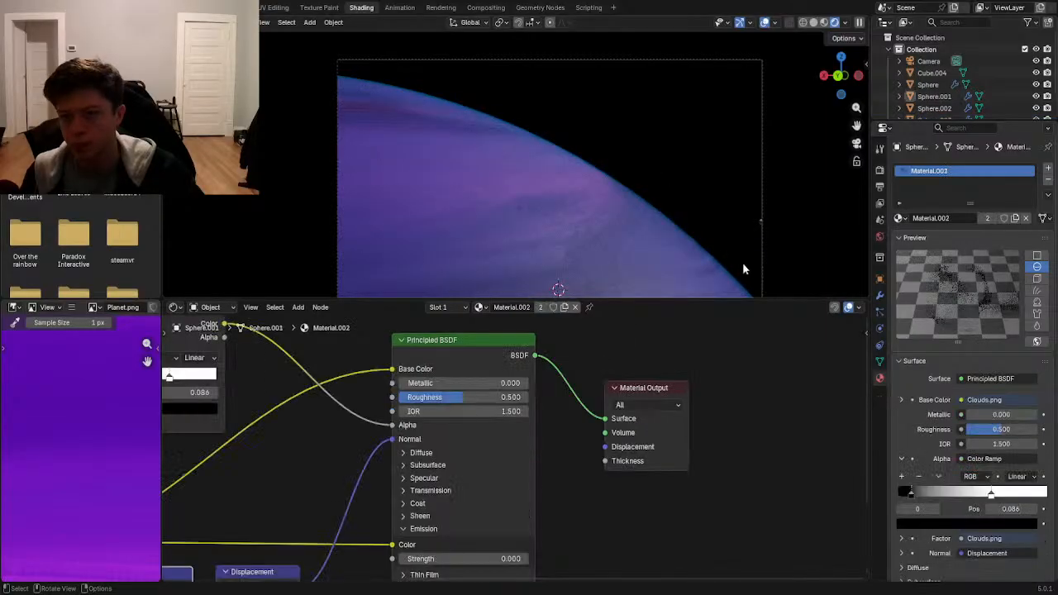
key(ctrl+s)
scroll(742, 262, down, 1)
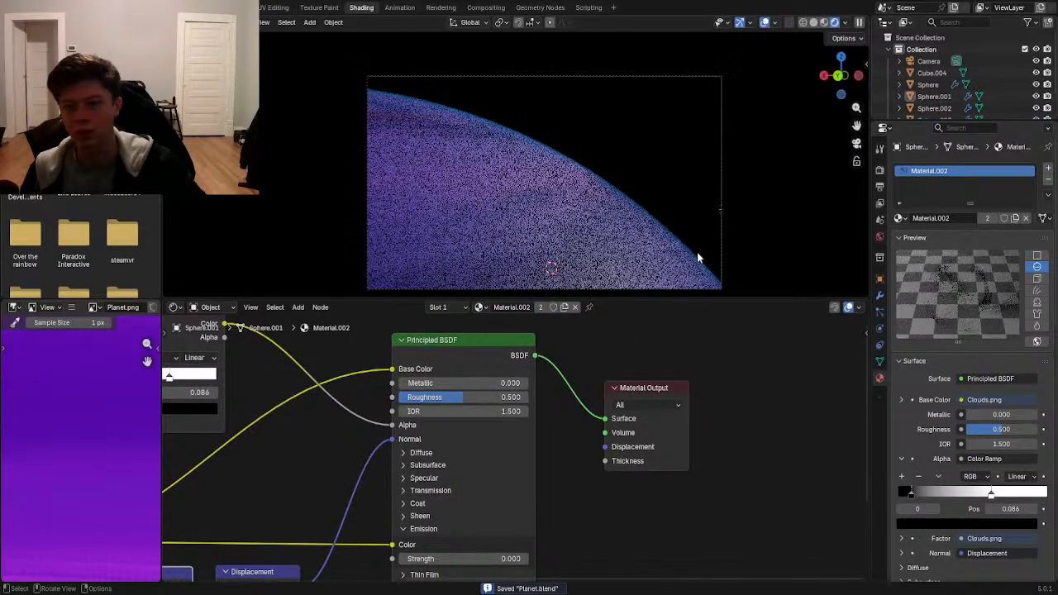
- Adjust the cloud sphere's alpha Color Ramp until the black stop is at 0.159 and the white stop at 0.359
click(618, 218)
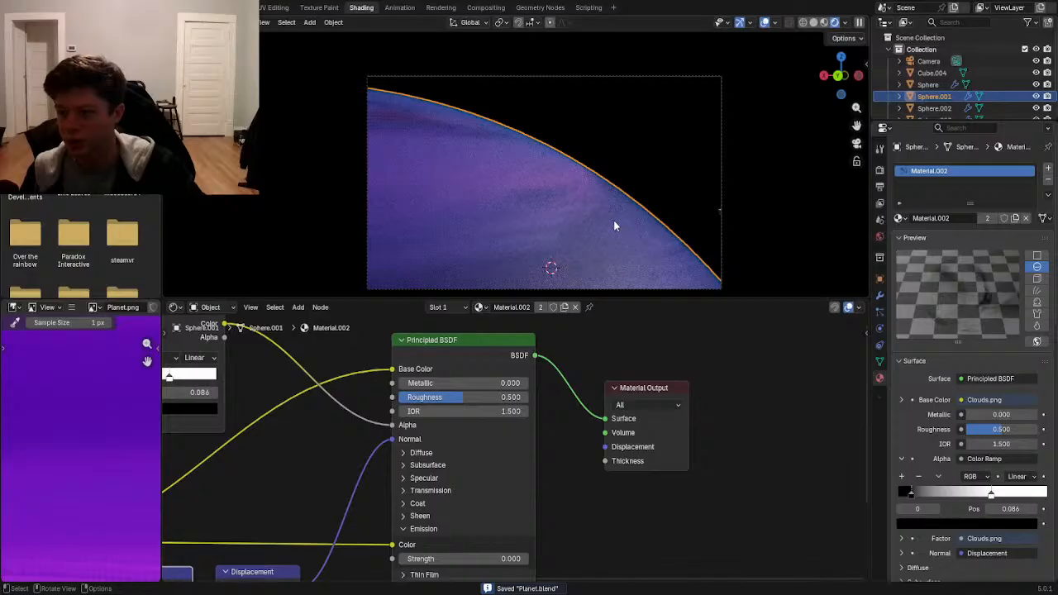
middle_drag(342, 561, 573, 469)
middle_drag(372, 447, 451, 541)
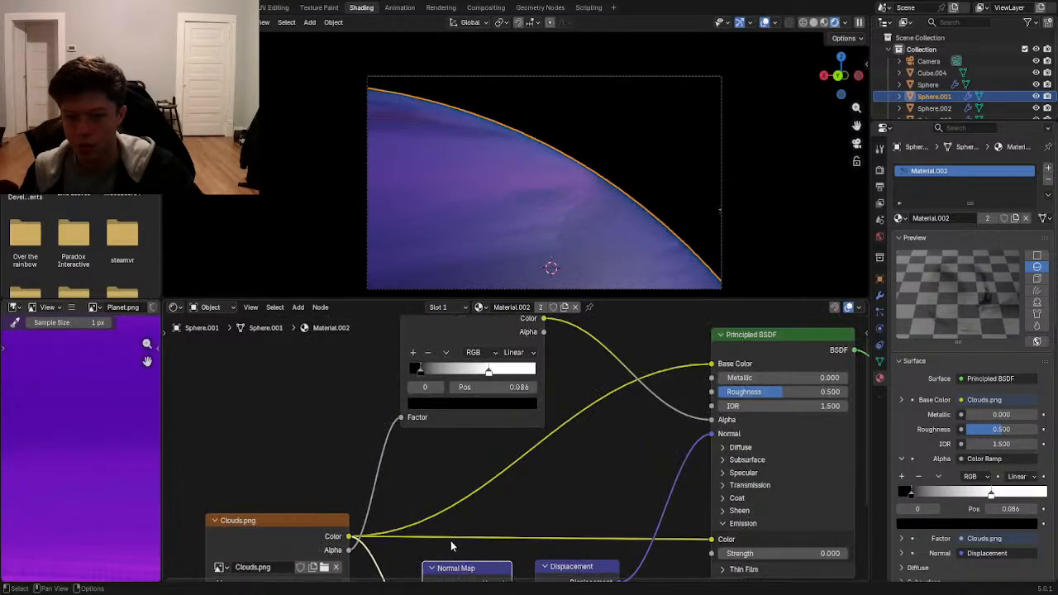
scroll(450, 541, up, 2)
drag(496, 425, 464, 428)
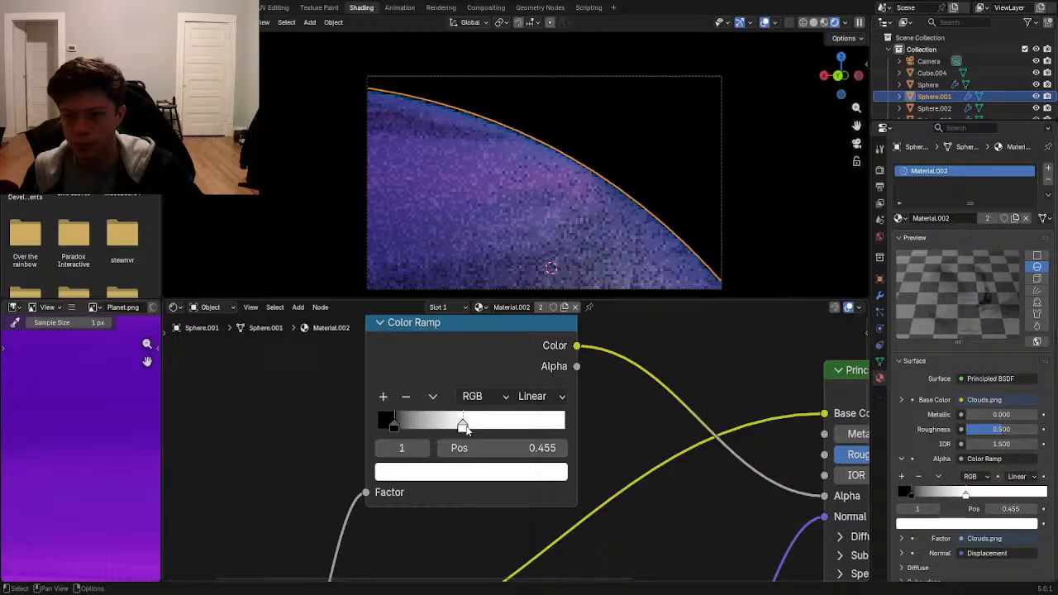
drag(465, 430, 490, 428)
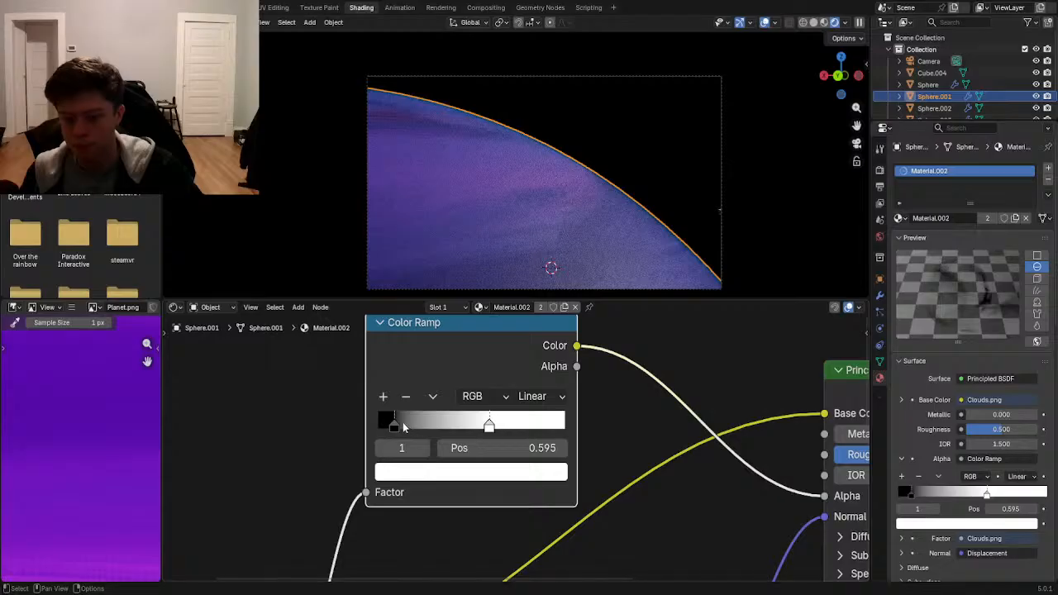
drag(406, 433, 429, 429)
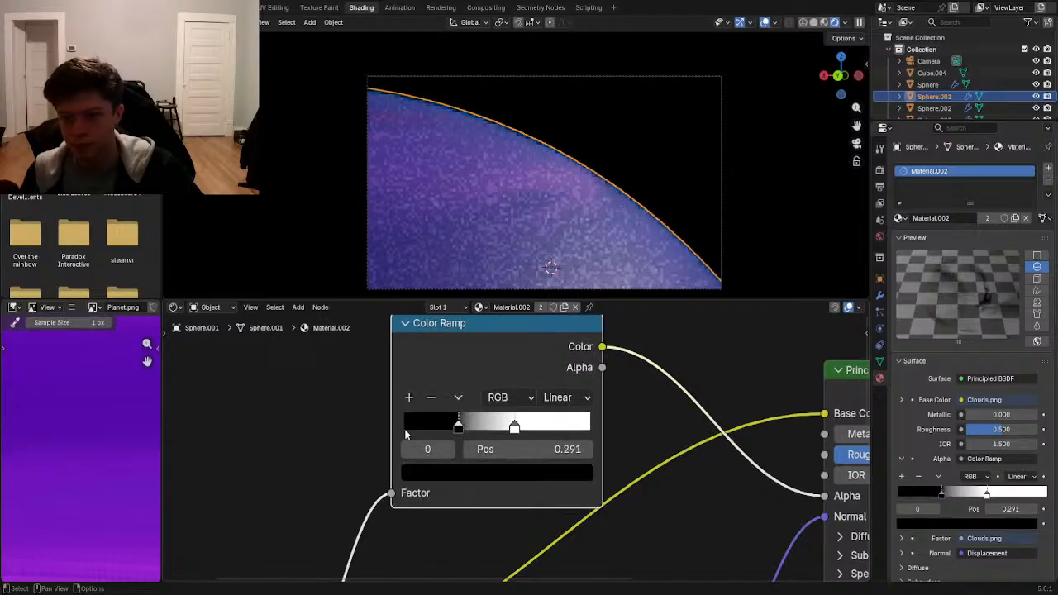
click(649, 192)
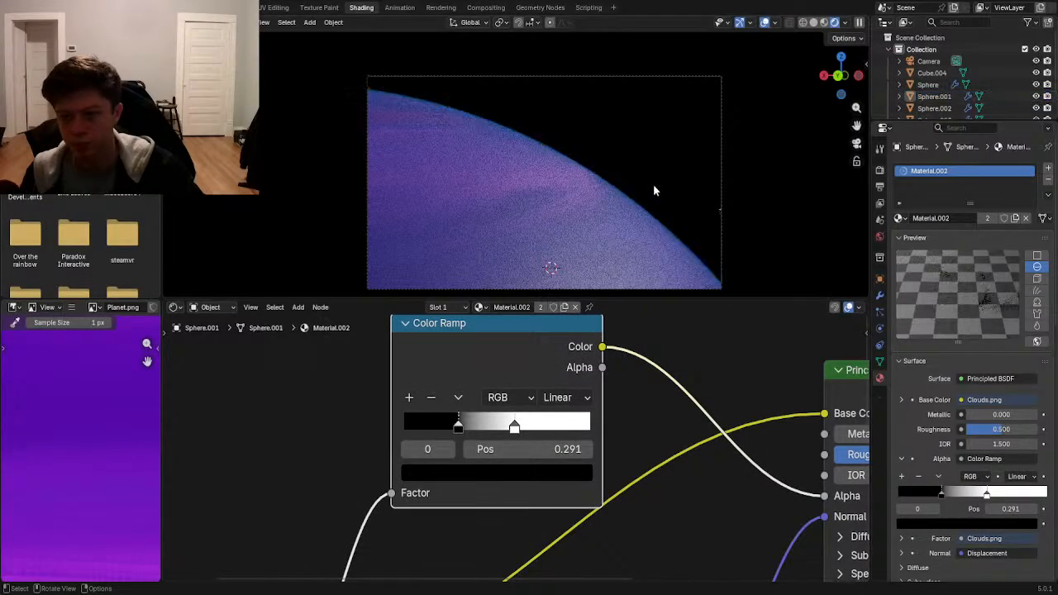
drag(514, 427, 462, 425)
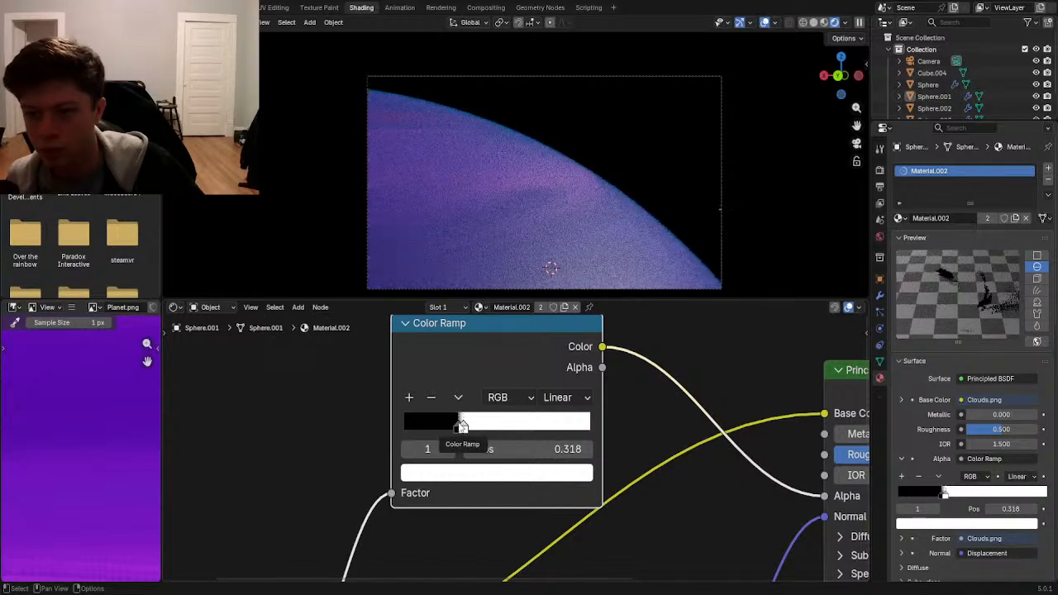
drag(457, 428, 429, 436)
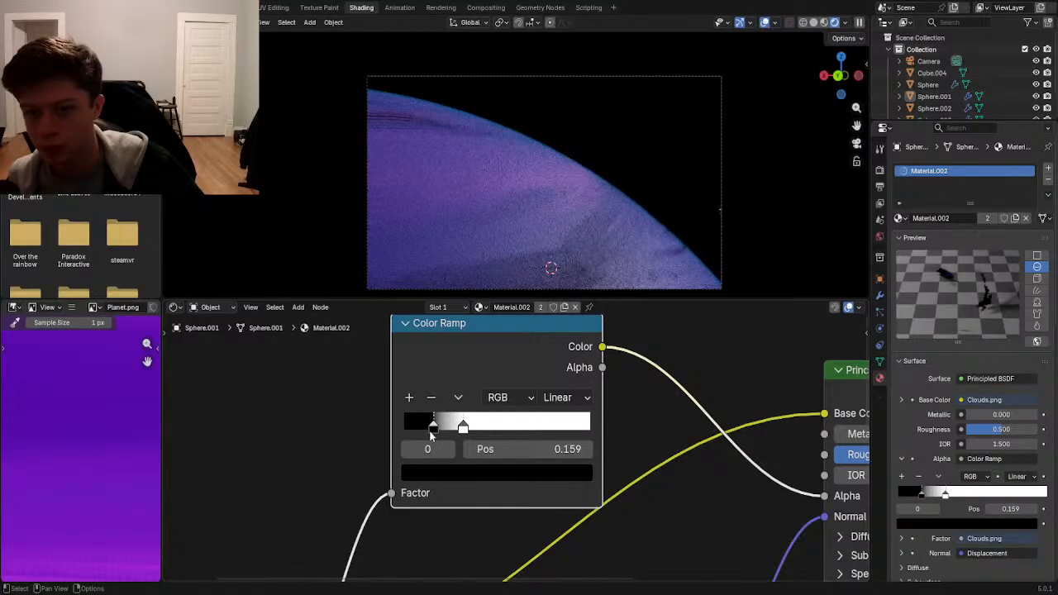
drag(463, 427, 471, 427)
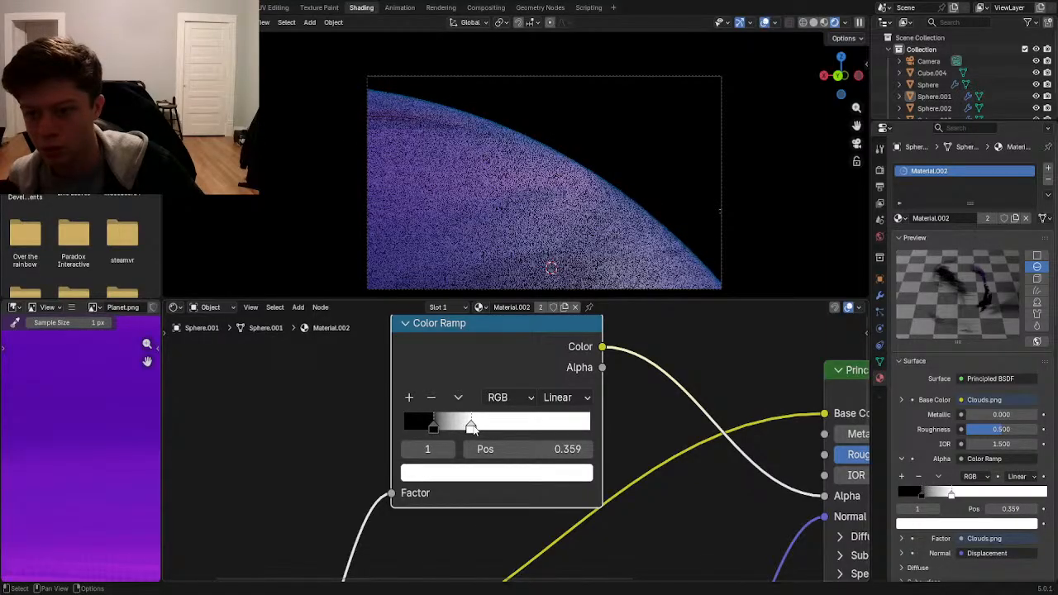
- Examine the planet's clouds and atmosphere rim in the camera frame and from an orbited close-up
scroll(504, 438, down, 1)
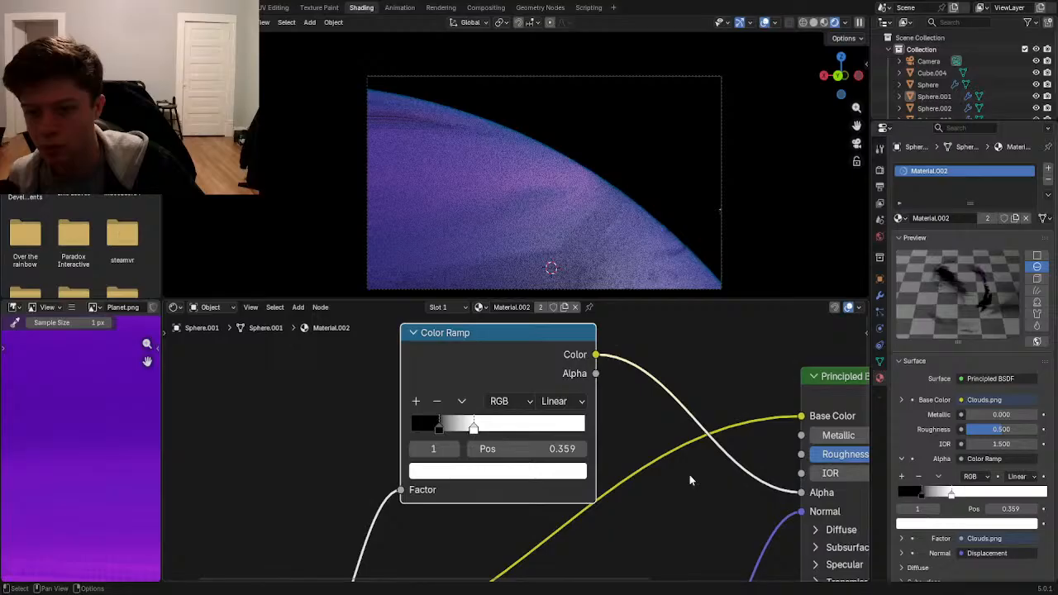
scroll(660, 232, down, 2)
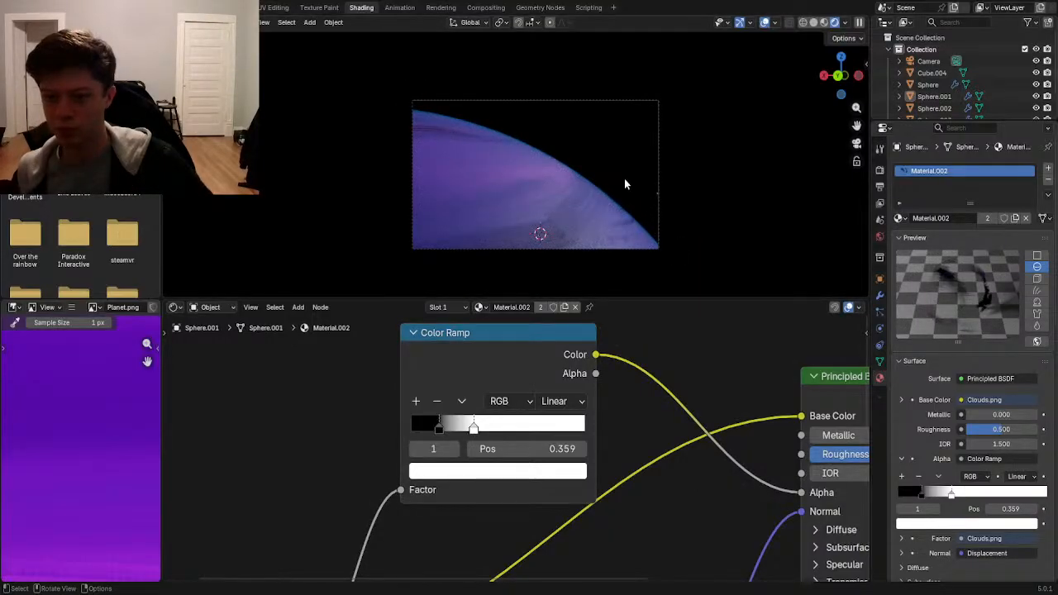
scroll(624, 182, up, 3)
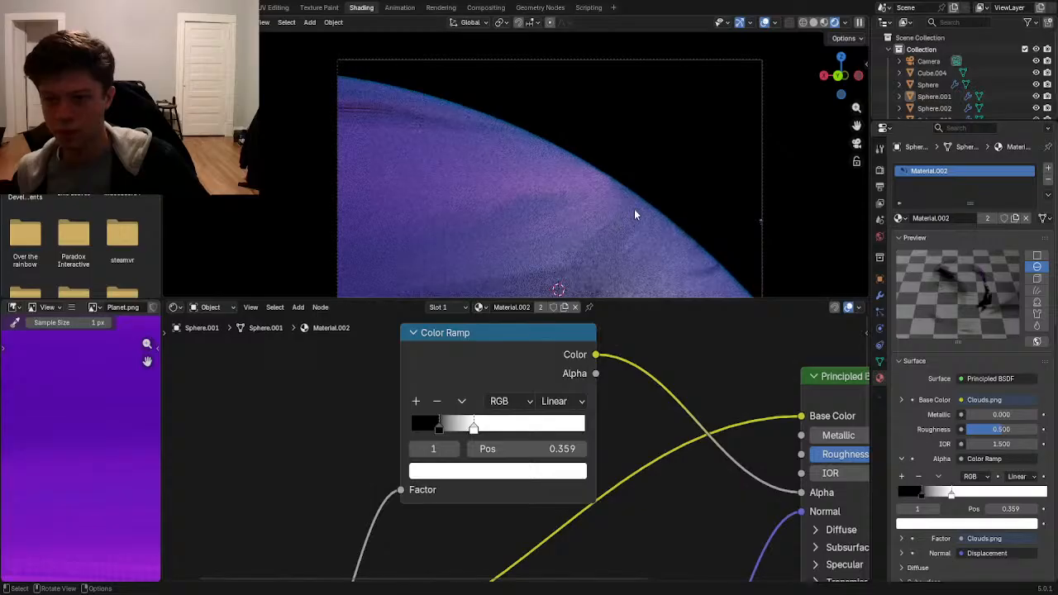
scroll(659, 203, down, 4)
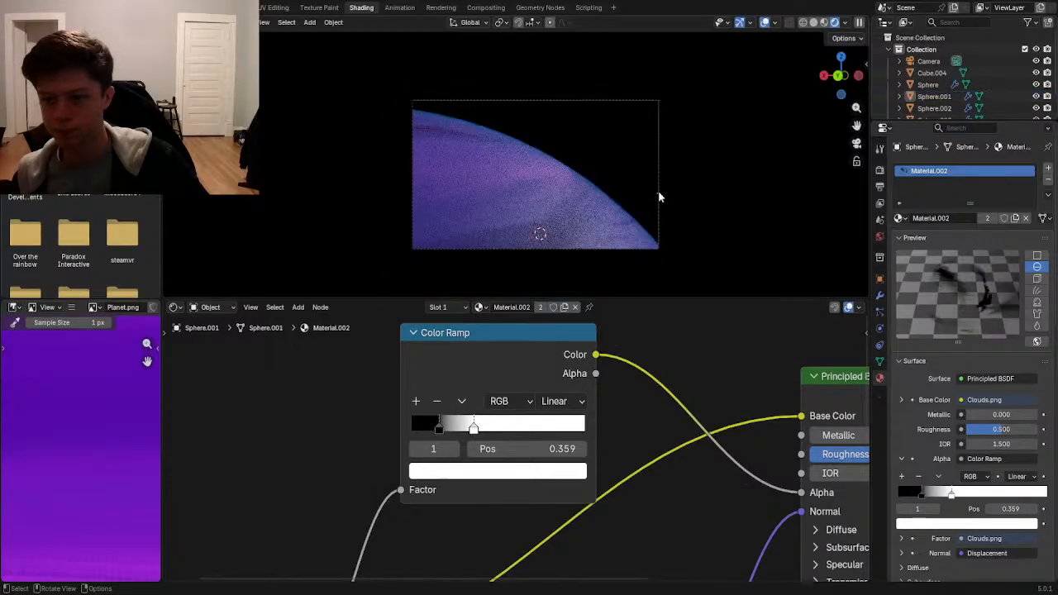
scroll(627, 173, up, 6)
scroll(625, 172, down, 4)
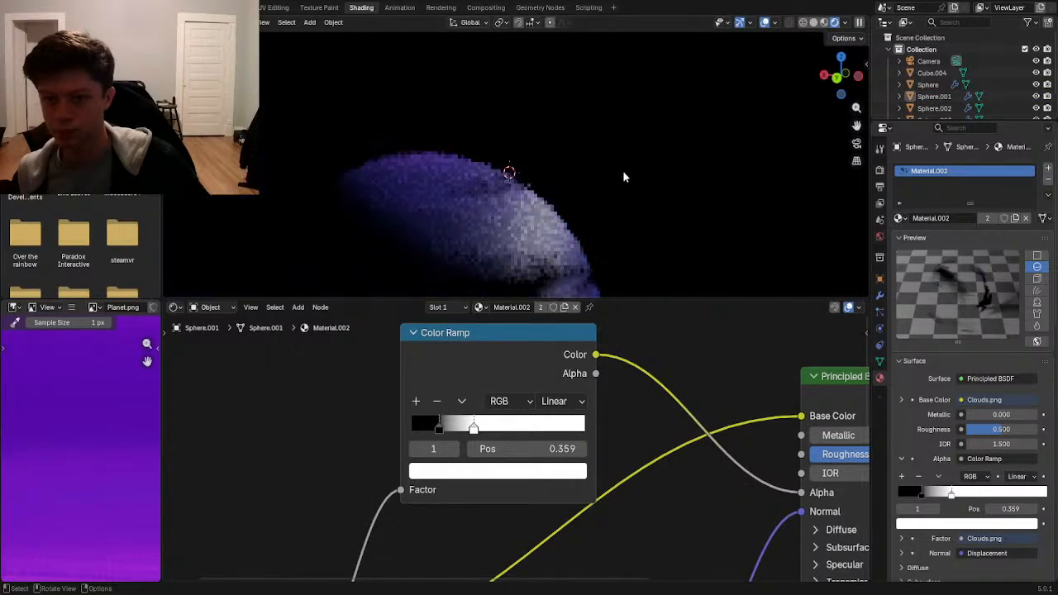
scroll(593, 184, up, 2)
click(587, 185)
scroll(521, 208, up, 2)
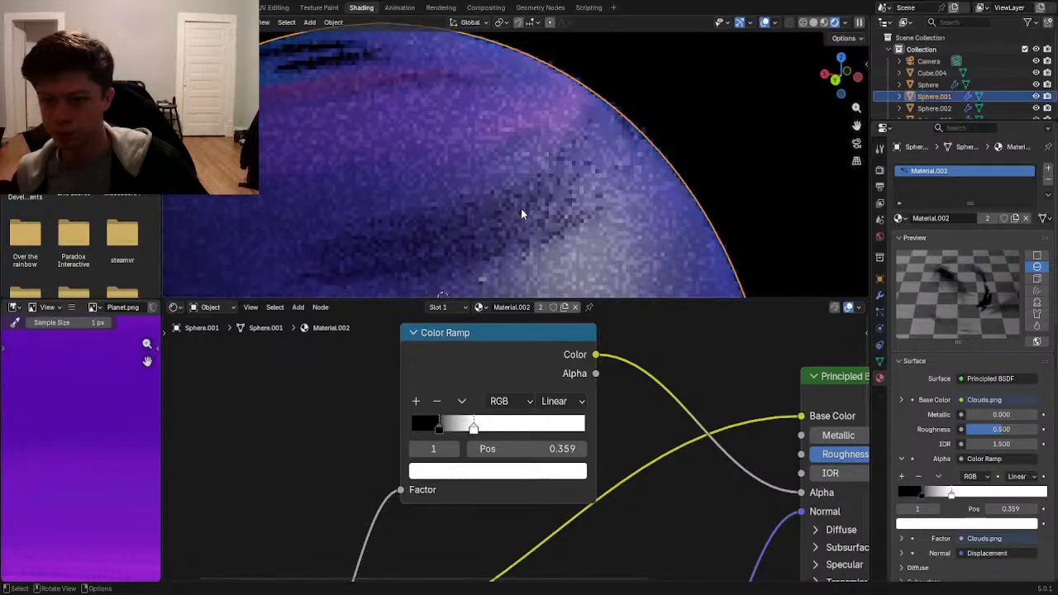
scroll(524, 218, down, 5)
scroll(538, 219, up, 3)
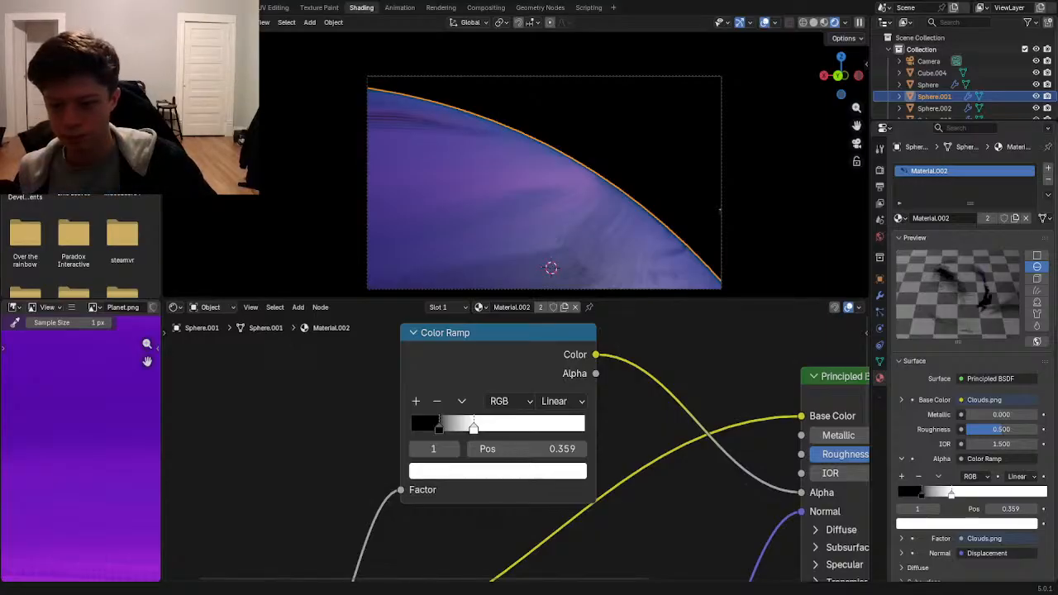
- Save the file, open the cloud sphere in the UV Editing workspace with a rendered preview, and select all its UVs
click(614, 183)
click(620, 235)
click(273, 7)
key(ctrl+s)
key(z)
click(577, 279)
scroll(614, 286, down, 2)
key(a)
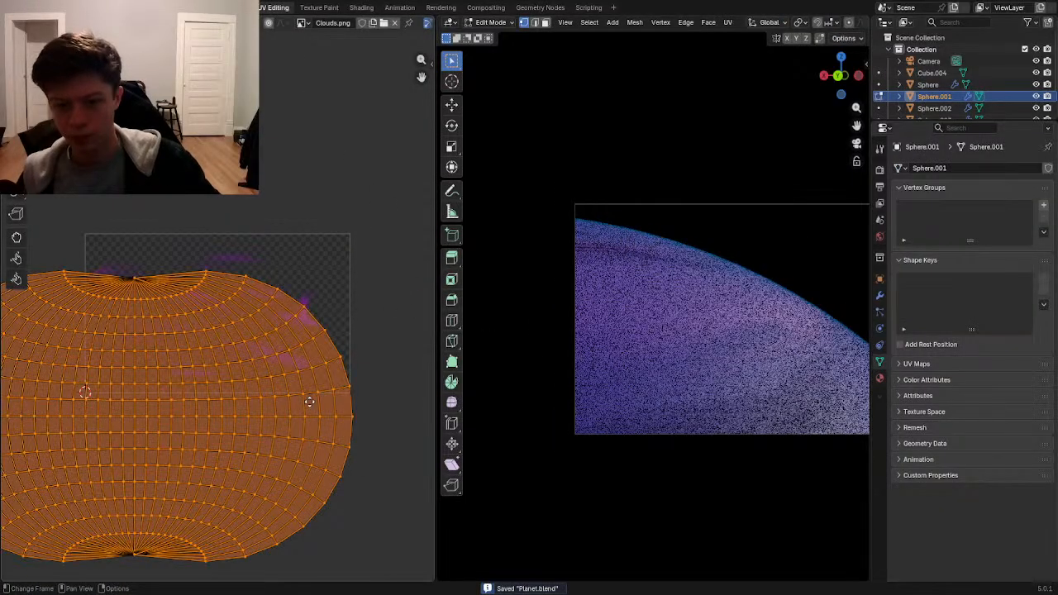
- Move the cloud sphere's UVs over the Clouds.png image and shrink them to about half the image's width
key(g)
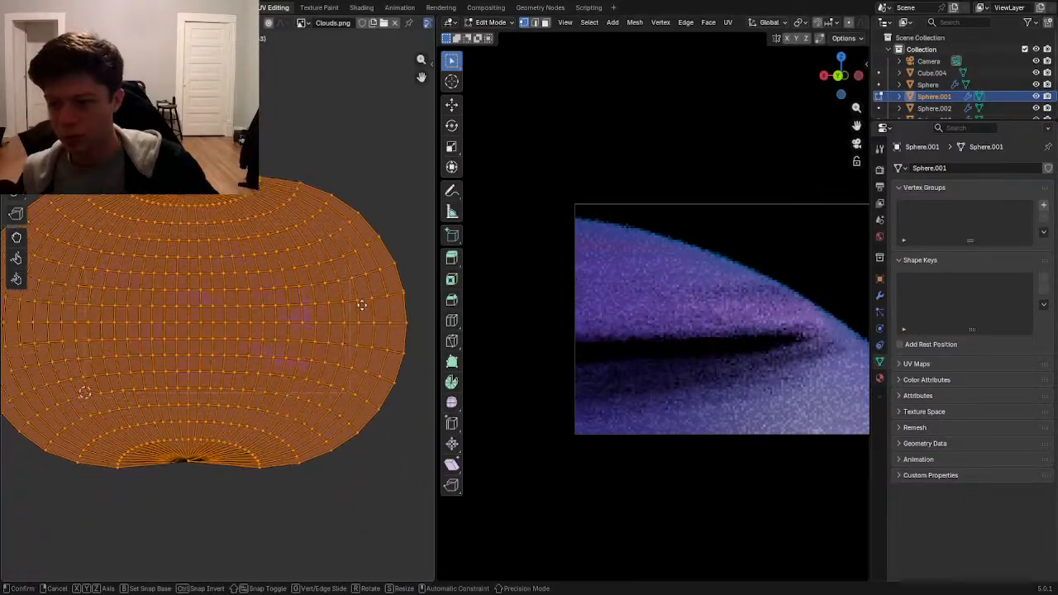
click(361, 342)
key(s)
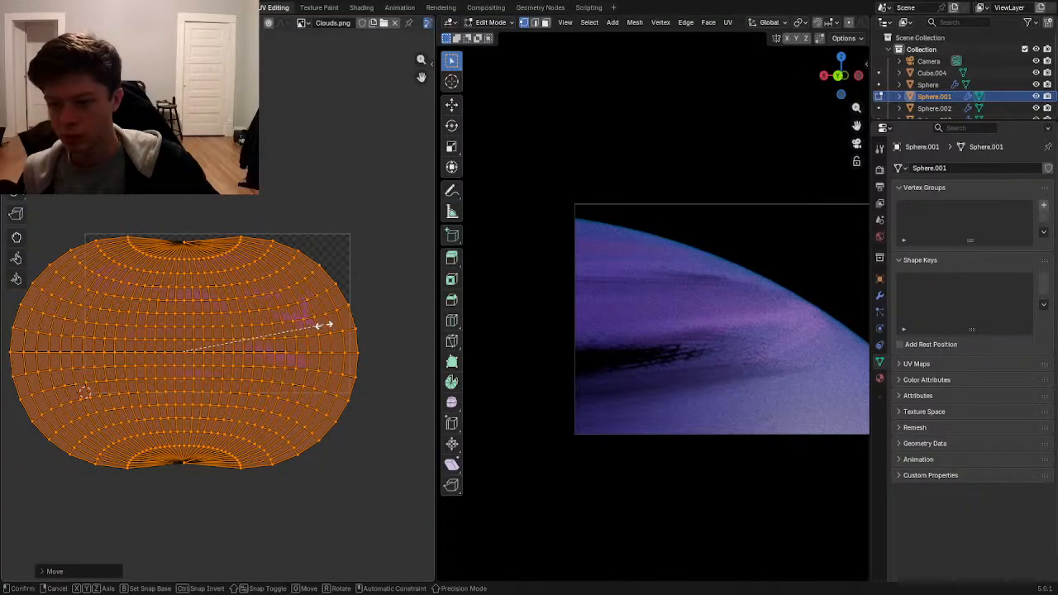
click(236, 334)
key(g)
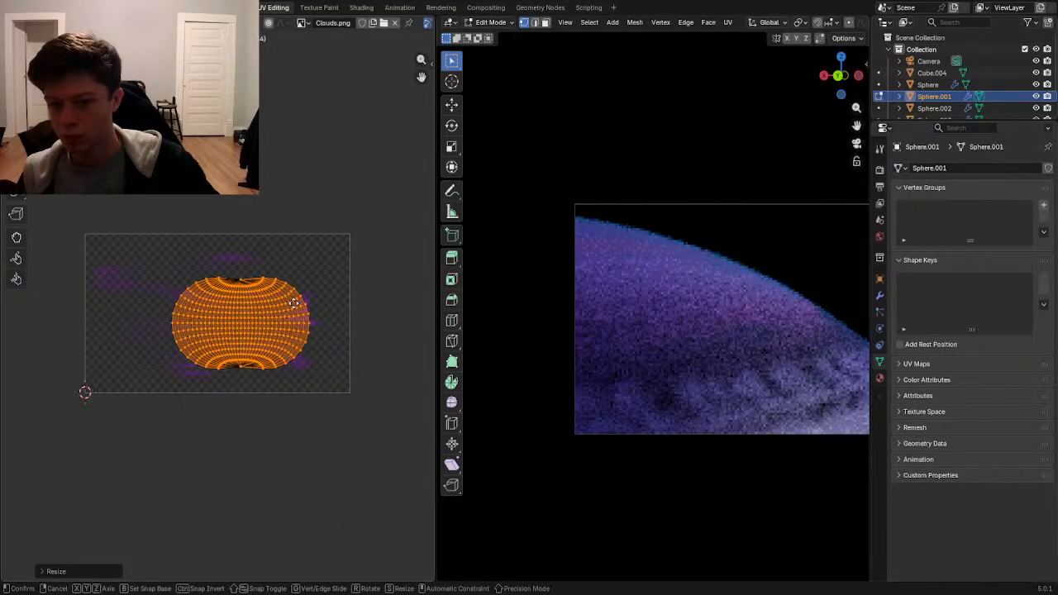
click(293, 303)
- Enlarge the cloud UVs to nearly fill Clouds.png, shift them slightly left, and scale them to just inside the image's width
key(s)
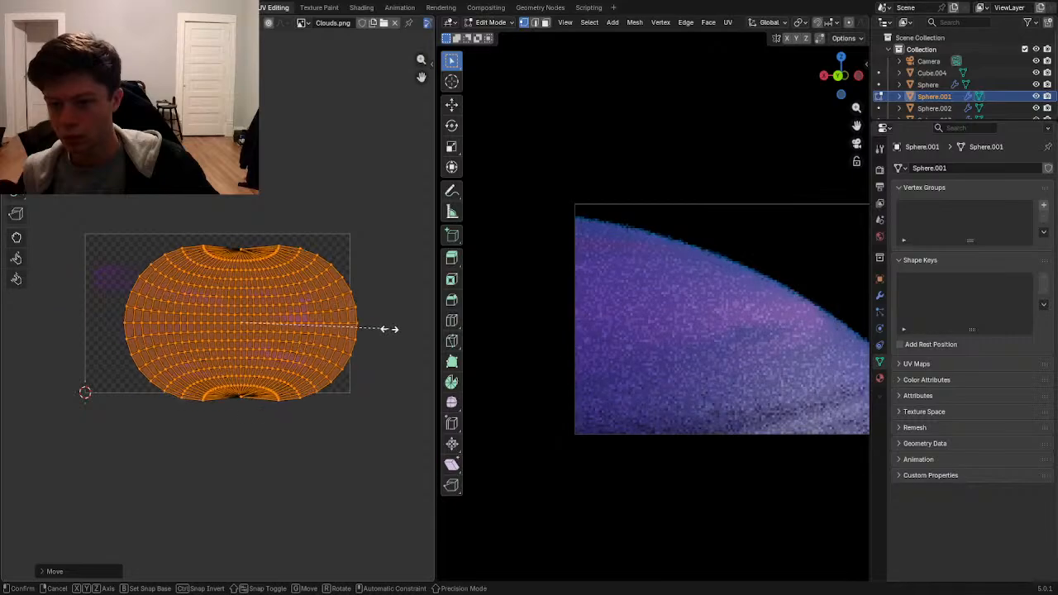
click(409, 329)
key(g)
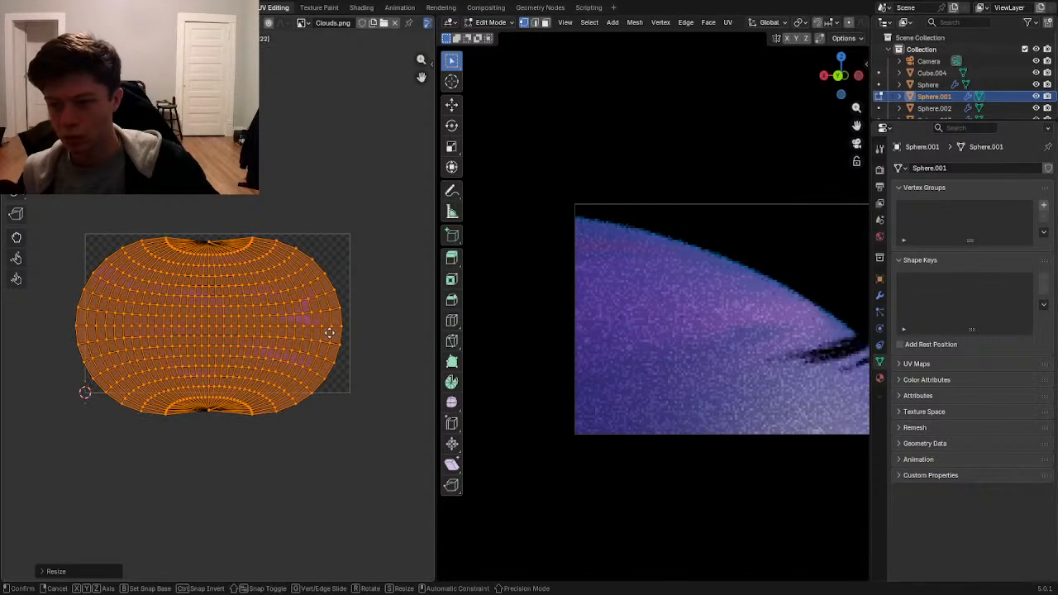
click(329, 332)
key(s)
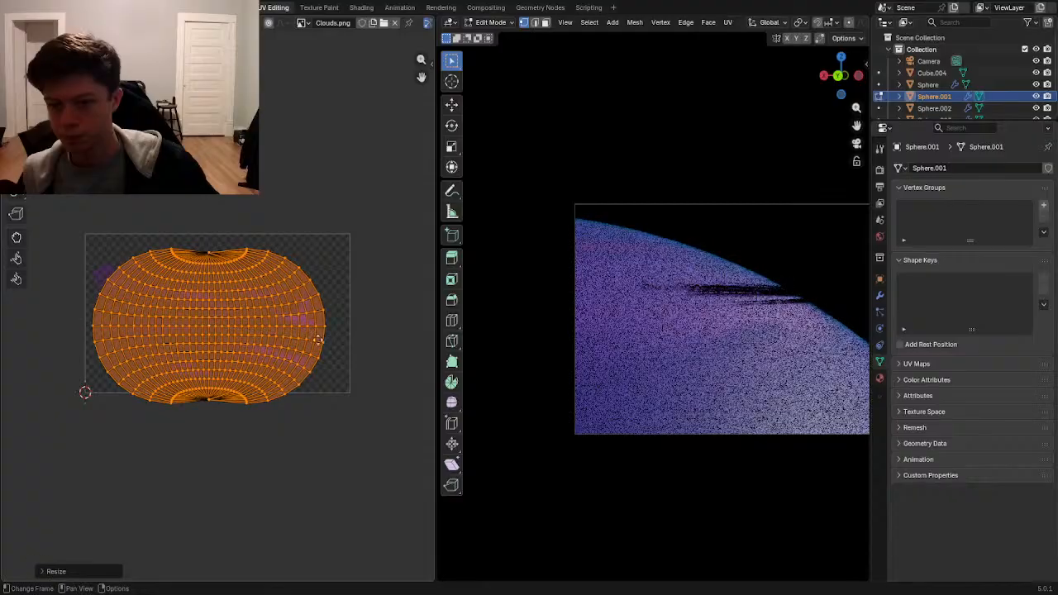
- Shift the cloud UVs left and stretch them horizontally well beyond the width of Clouds.png
click(323, 349)
key(g)
click(291, 348)
key(s)
key(x)
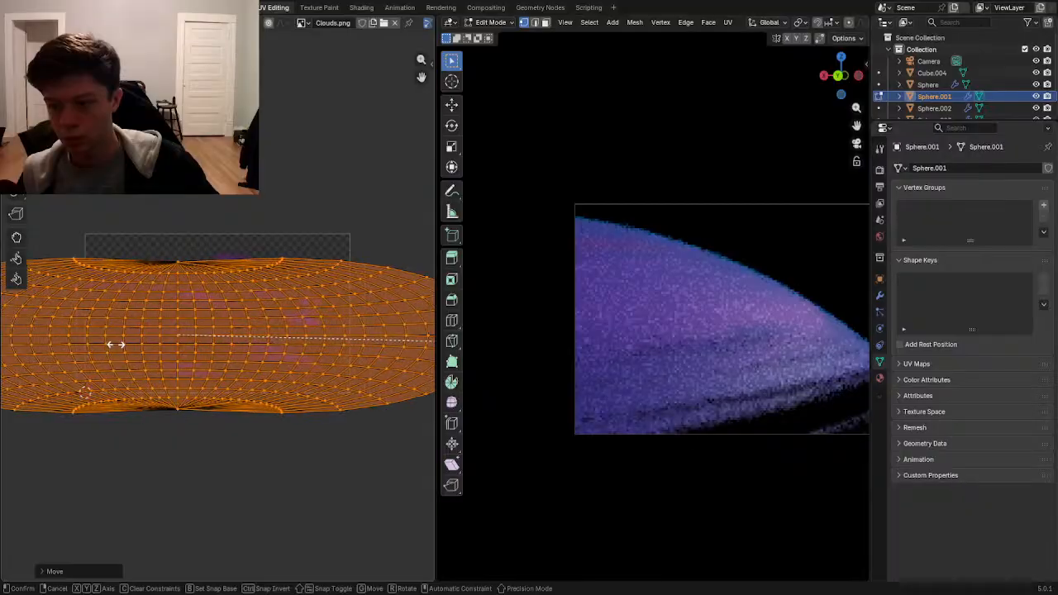
click(158, 343)
- Move the cloud UVs up to match the image's height and adjust their horizontal stretch to reach just past its right edge
key(g)
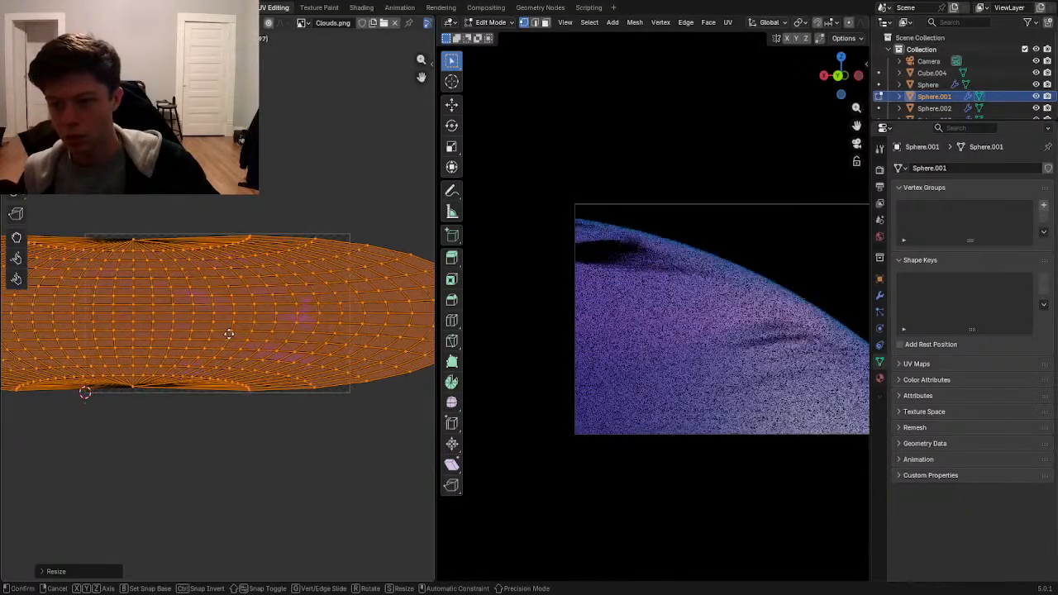
click(228, 333)
key(s)
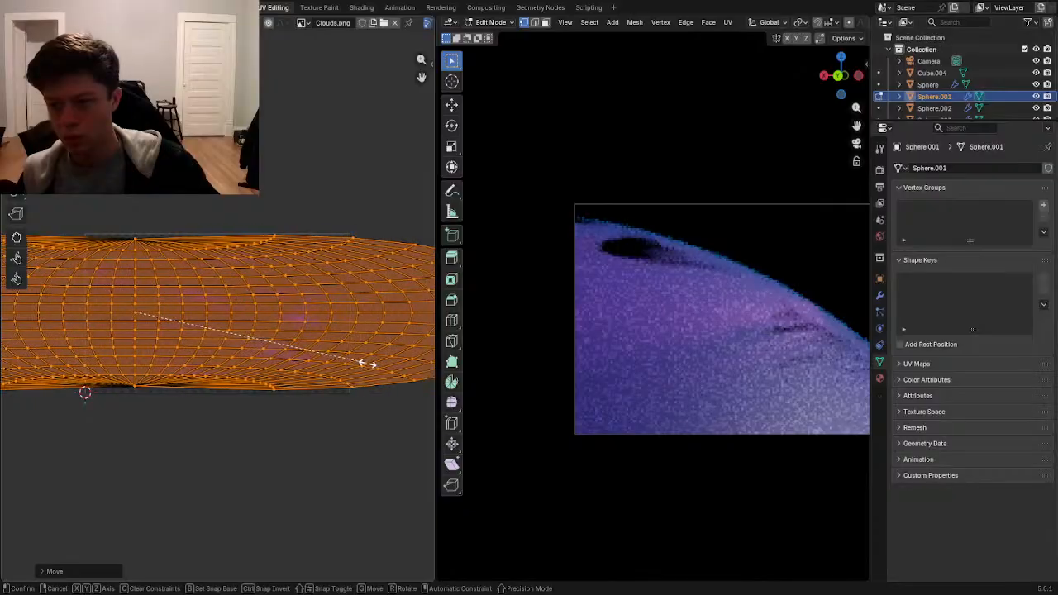
click(271, 365)
key(g)
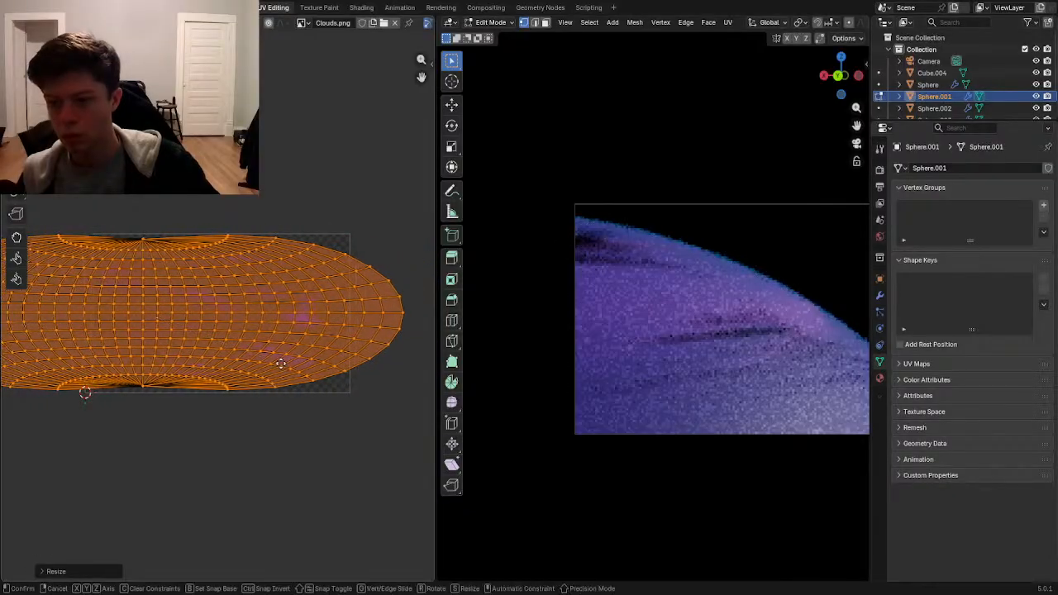
click(283, 363)
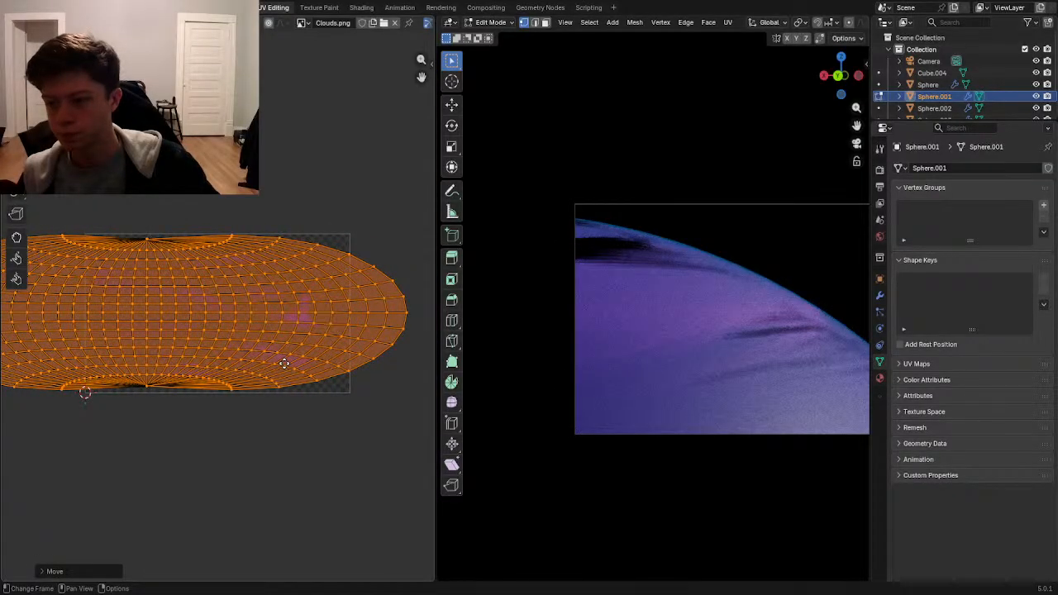
- Narrow the cloud UVs to about three quarters of the image's width and place them over the left part of Clouds.png
key(s)
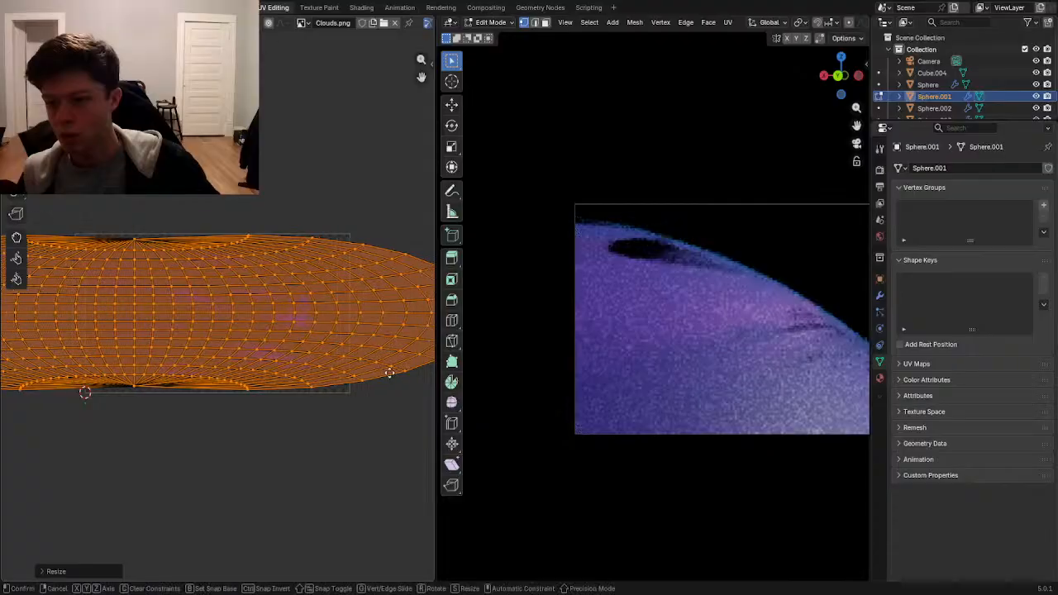
click(374, 371)
key(s)
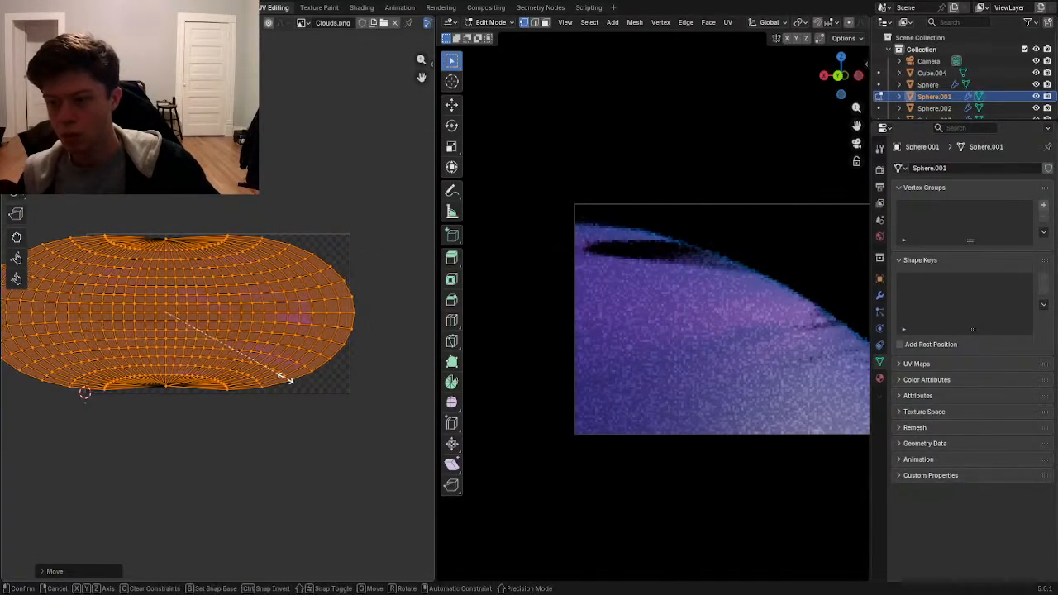
click(207, 383)
key(g)
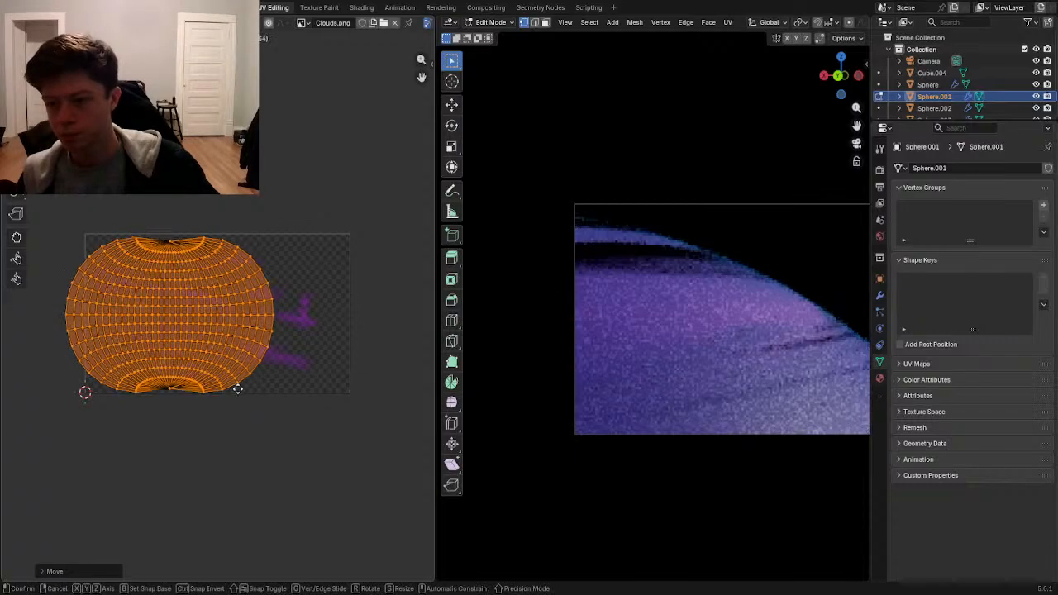
click(238, 389)
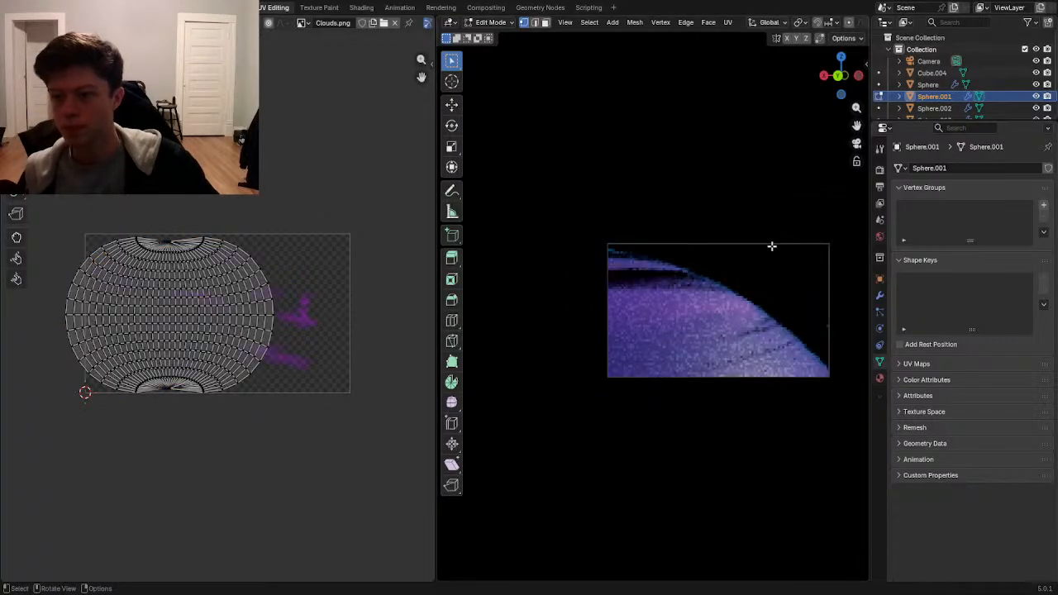
- Select all cloud UVs, widen them along X to slightly more than the image's width, and shift them left along X
key(a)
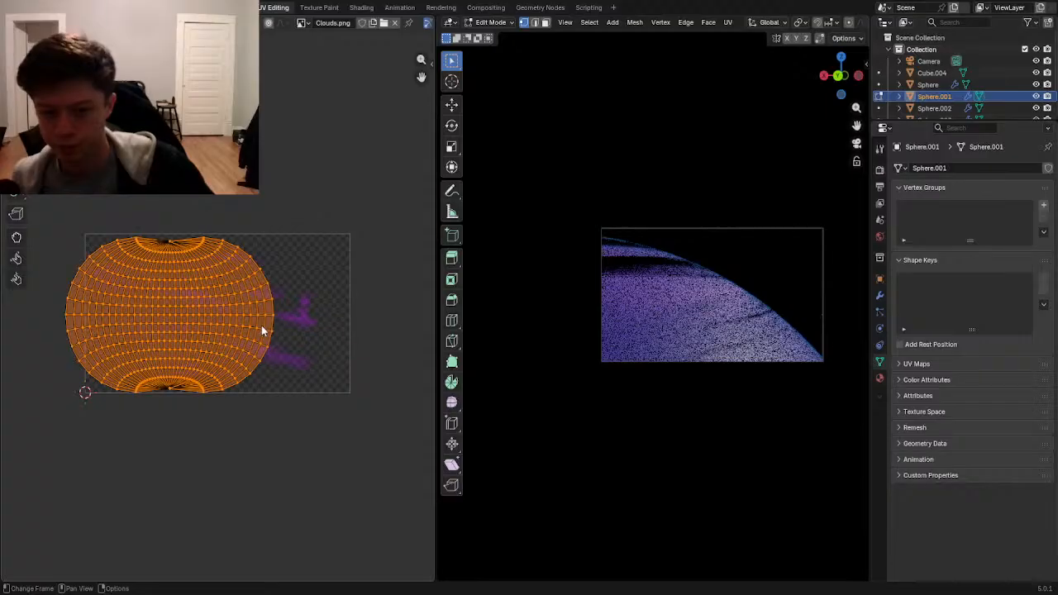
key(s)
key(x)
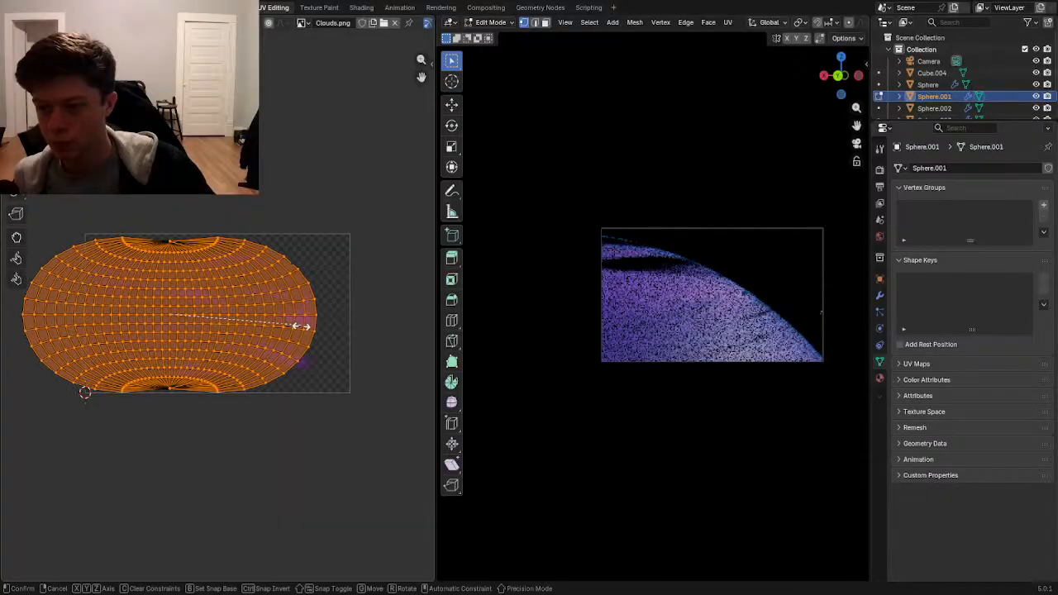
click(301, 327)
key(g)
key(x)
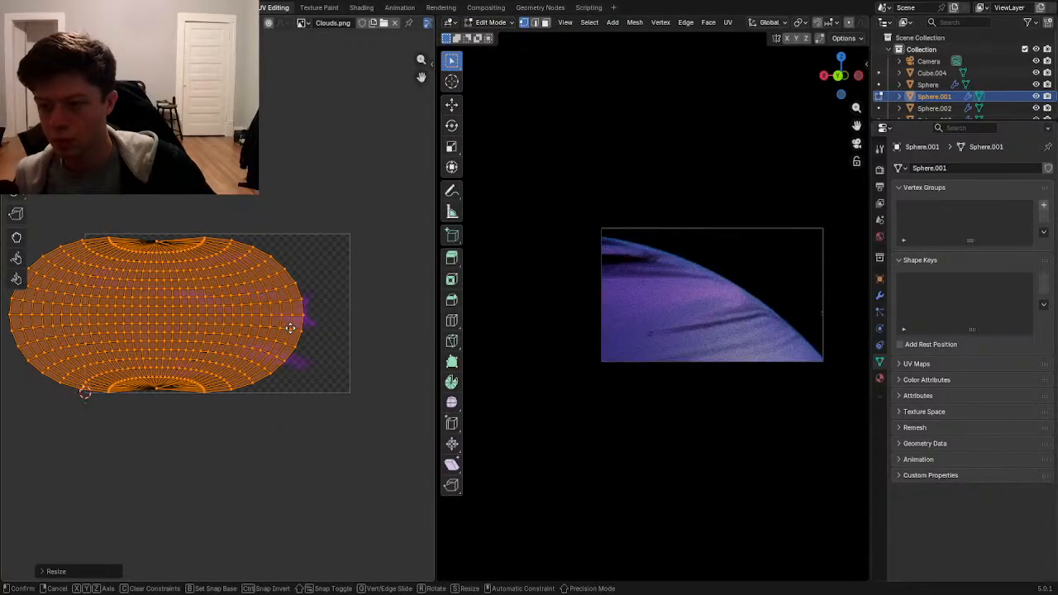
click(290, 328)
- Check the remapped clouds up close in the camera preview and save the file
click(739, 257)
scroll(739, 257, up, 3)
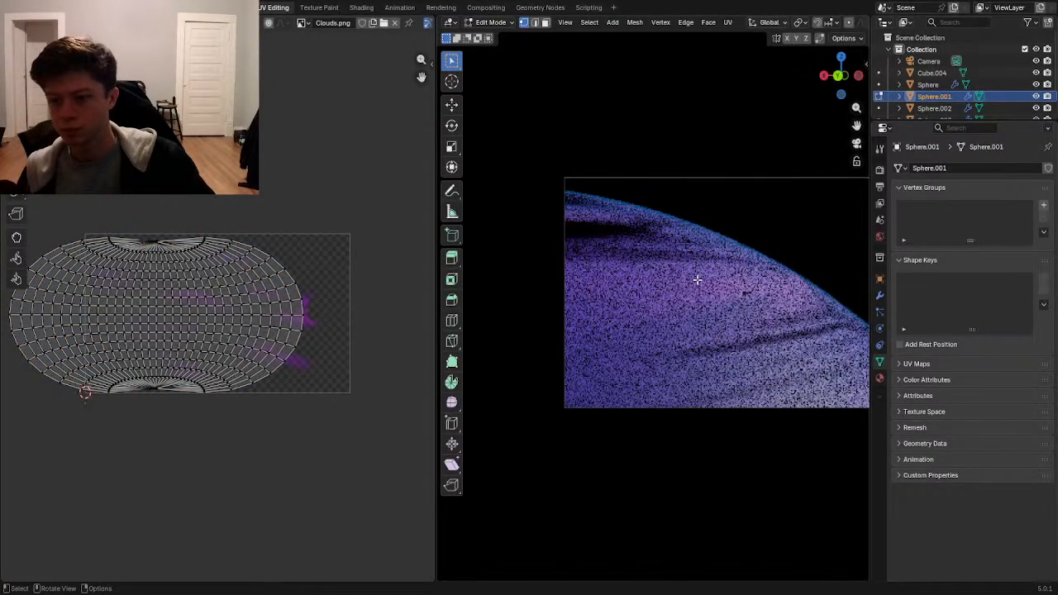
key(ctrl+s)
scroll(760, 256, down, 2)
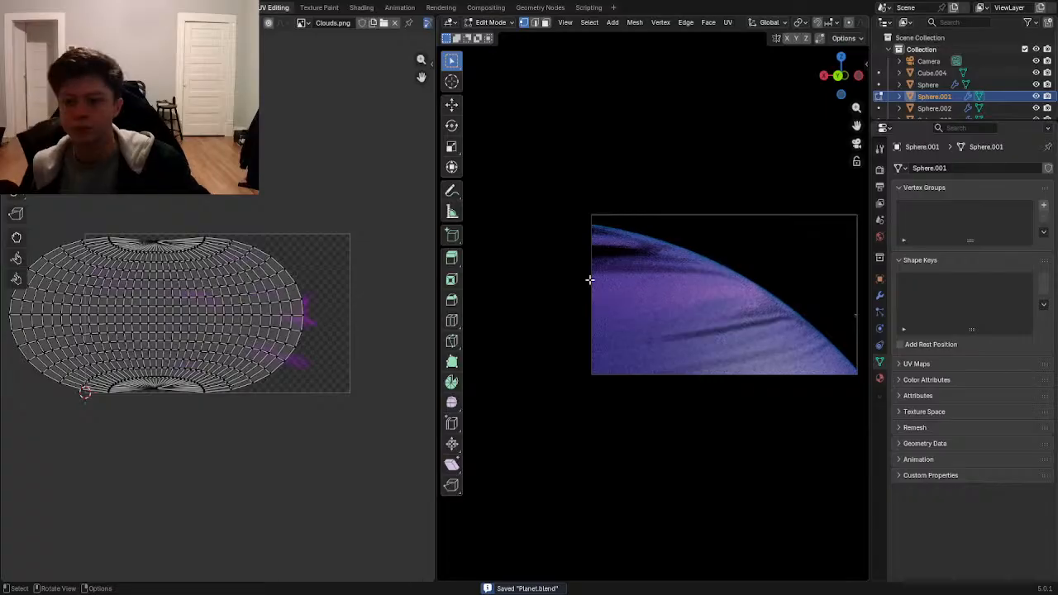
- Return to the Shading workspace, enlarge the 3D viewport, and hide its overlays to view the rendered planet
click(353, 9)
drag(601, 299, 611, 376)
drag(163, 246, 47, 248)
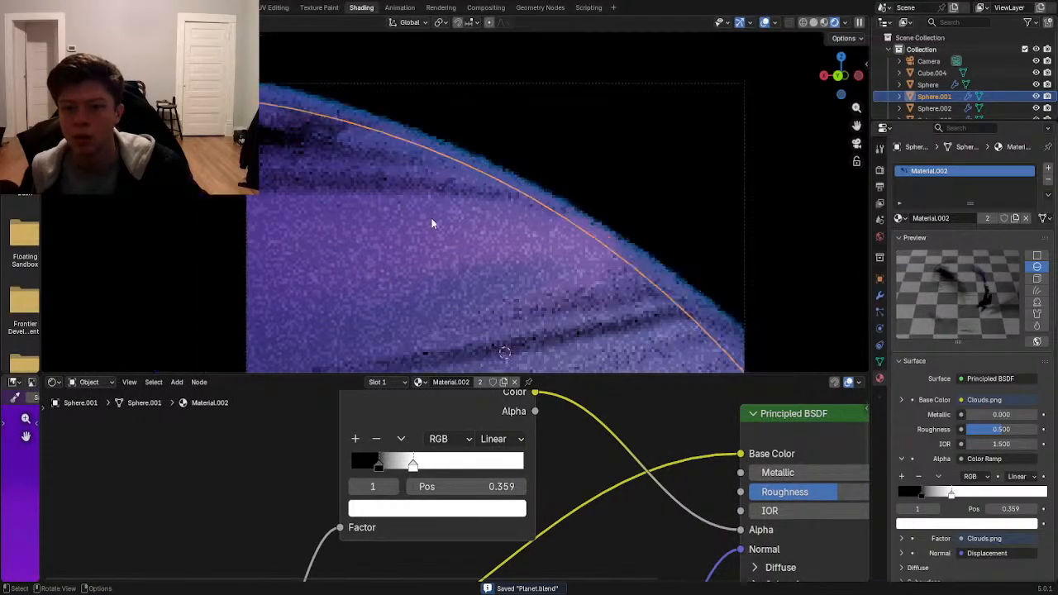
click(765, 25)
scroll(592, 208, down, 1)
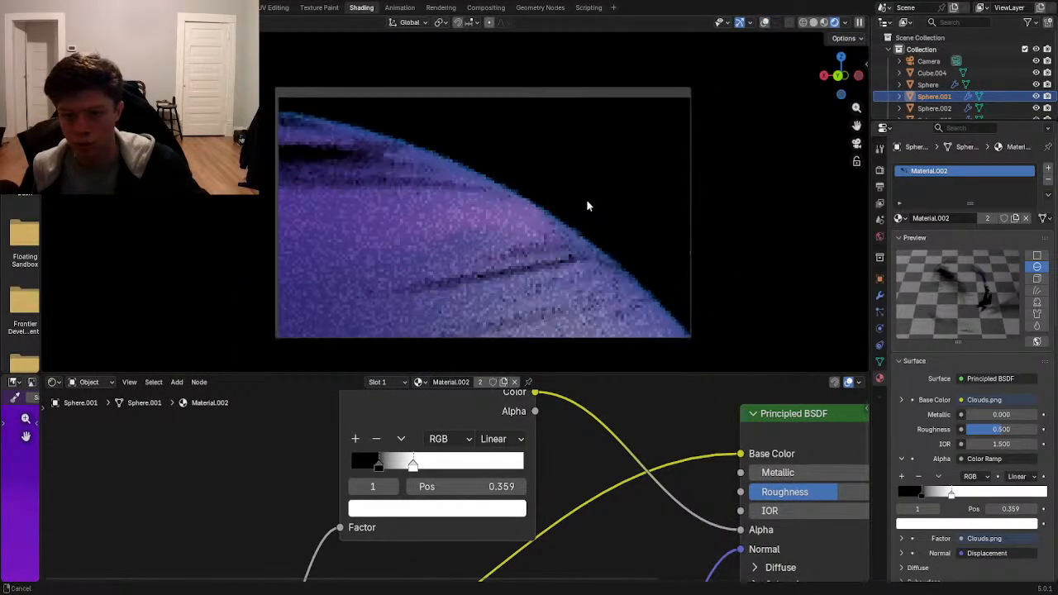
scroll(592, 195, up, 2)
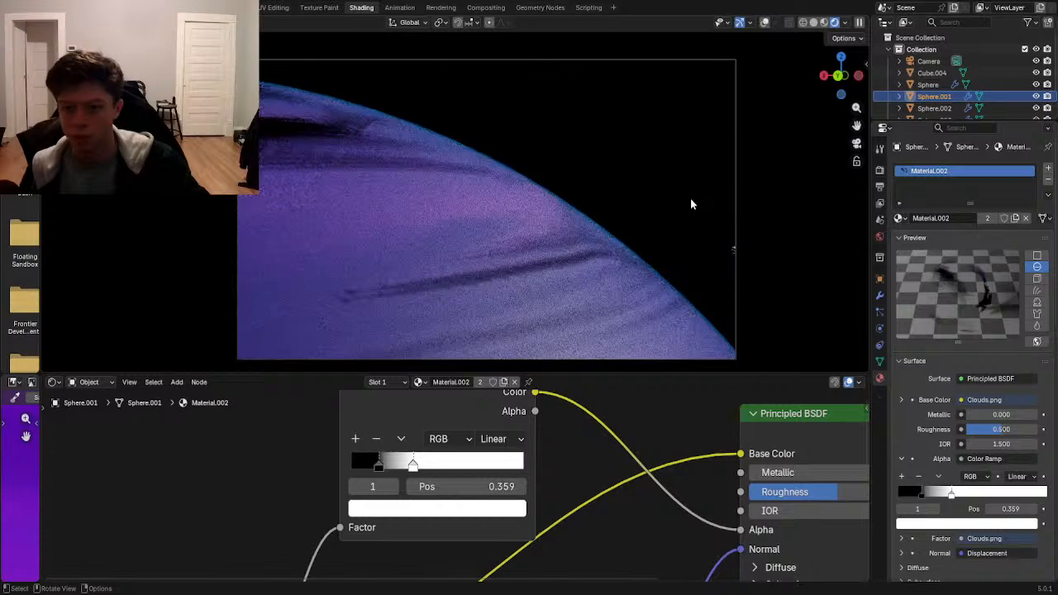
- Try darkening the cloud Color Ramp's white stop to light grey, and restore it to white
scroll(519, 453, down, 3)
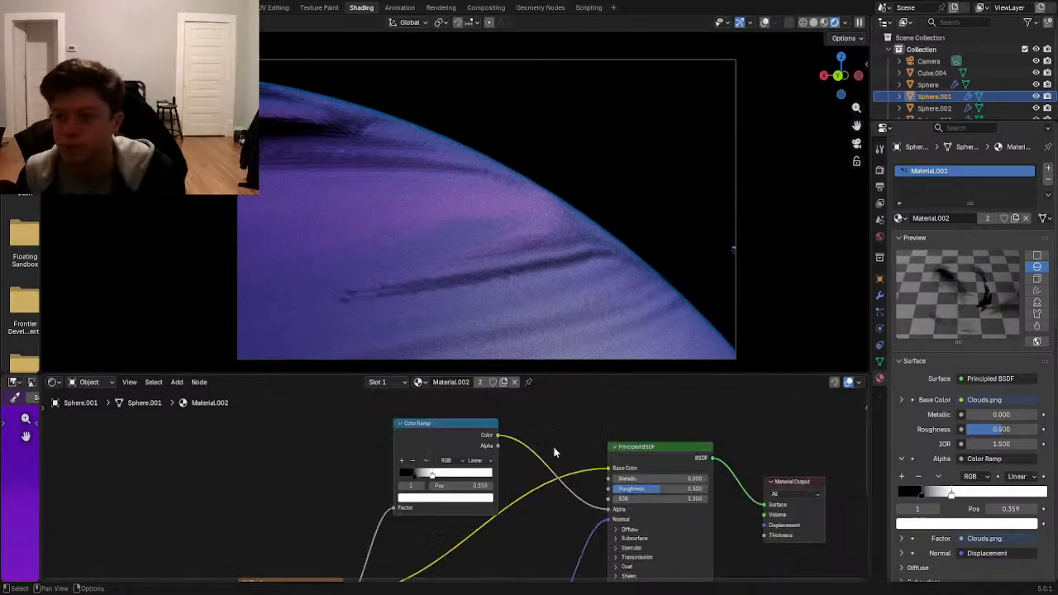
middle_drag(495, 520, 511, 455)
scroll(511, 456, up, 2)
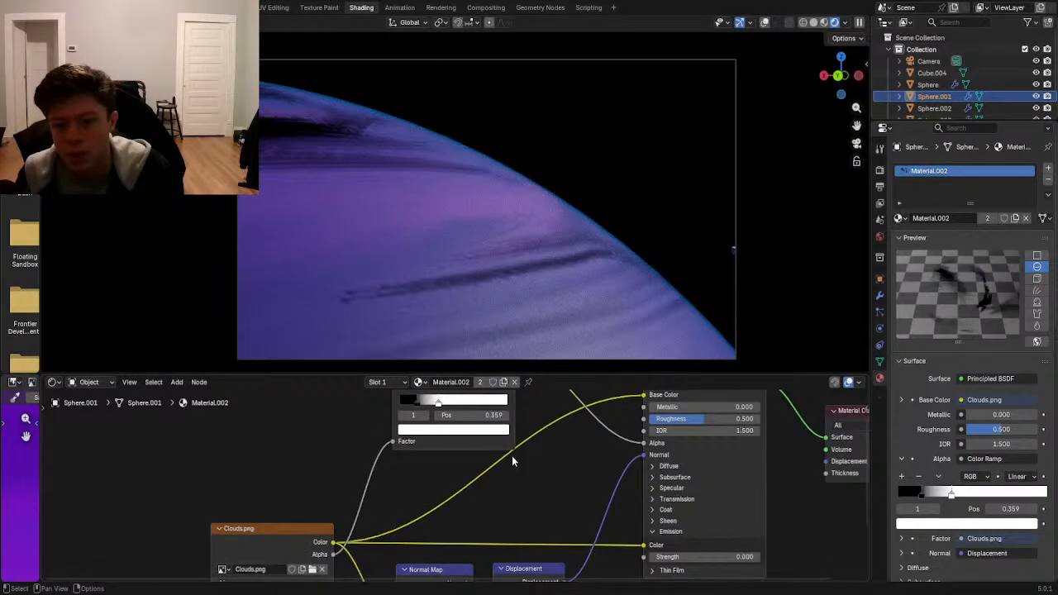
scroll(425, 418, up, 3)
click(469, 433)
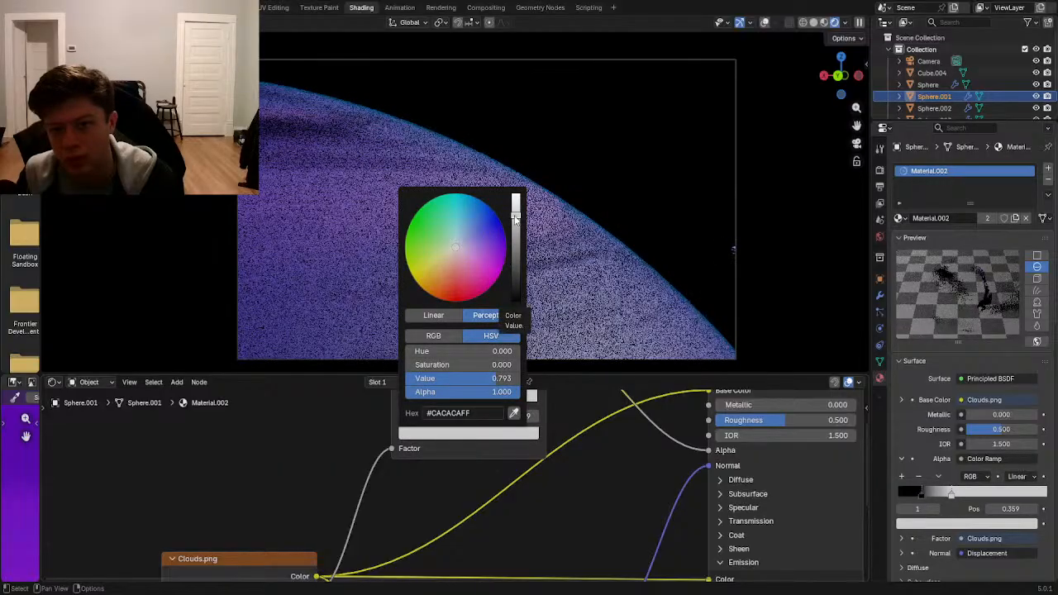
drag(514, 219, 515, 194)
middle_drag(627, 482, 444, 454)
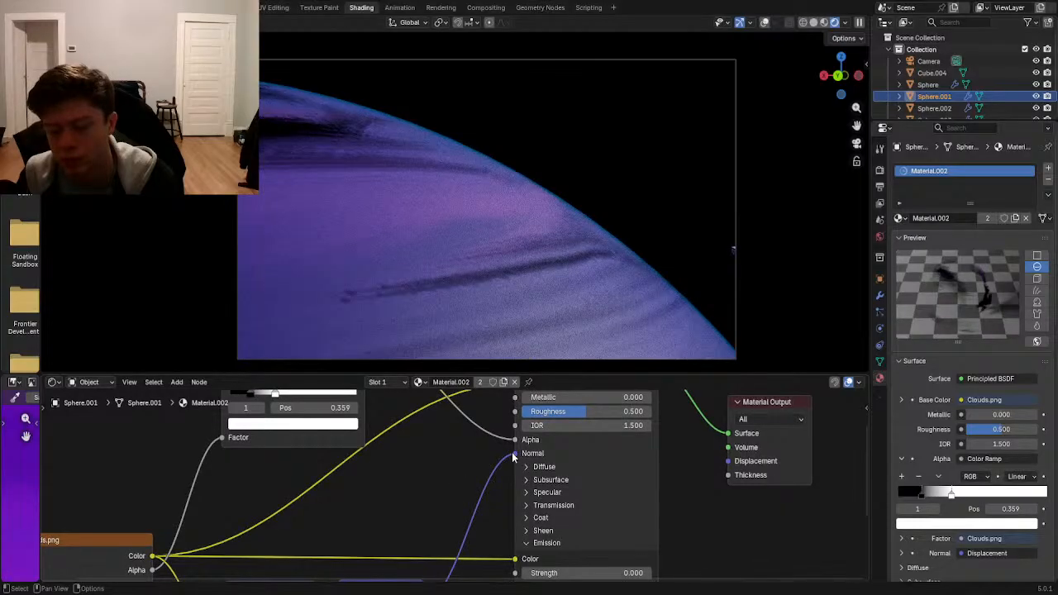
- Disconnect the Displacement node from the Normal input of the cloud material's Principled BSDF
drag(492, 459, 487, 454)
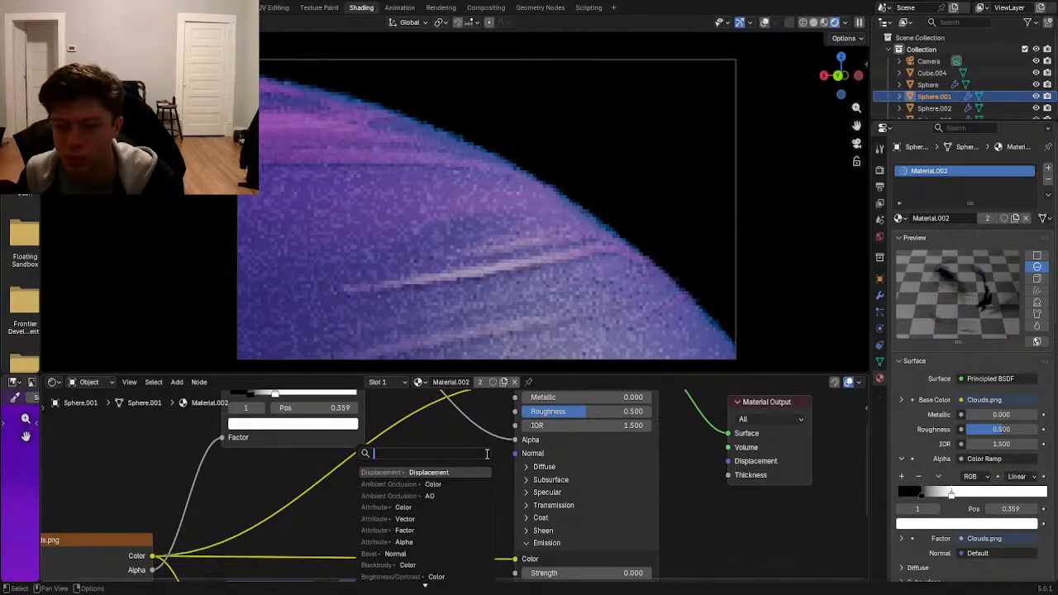
key(Escape)
middle_drag(420, 430, 470, 496)
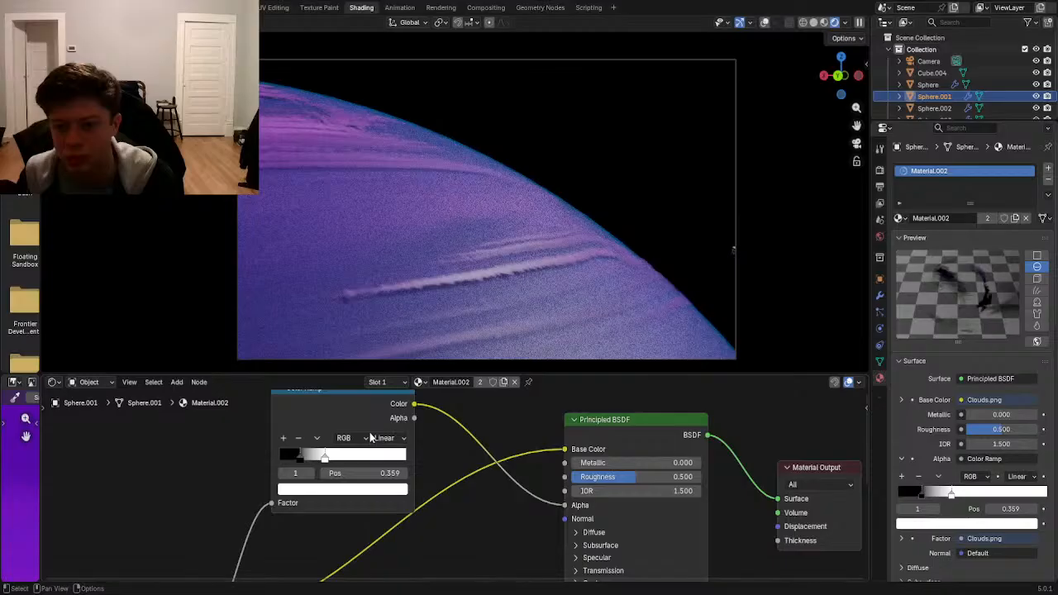
- Set the cloud Color Ramp's black stop to position 0.159 and its white stop to 0.432
mouse_move(324, 457)
mouse_down()
mouse_move(353, 459)
mouse_move(319, 464)
mouse_move(339, 465)
mouse_up()
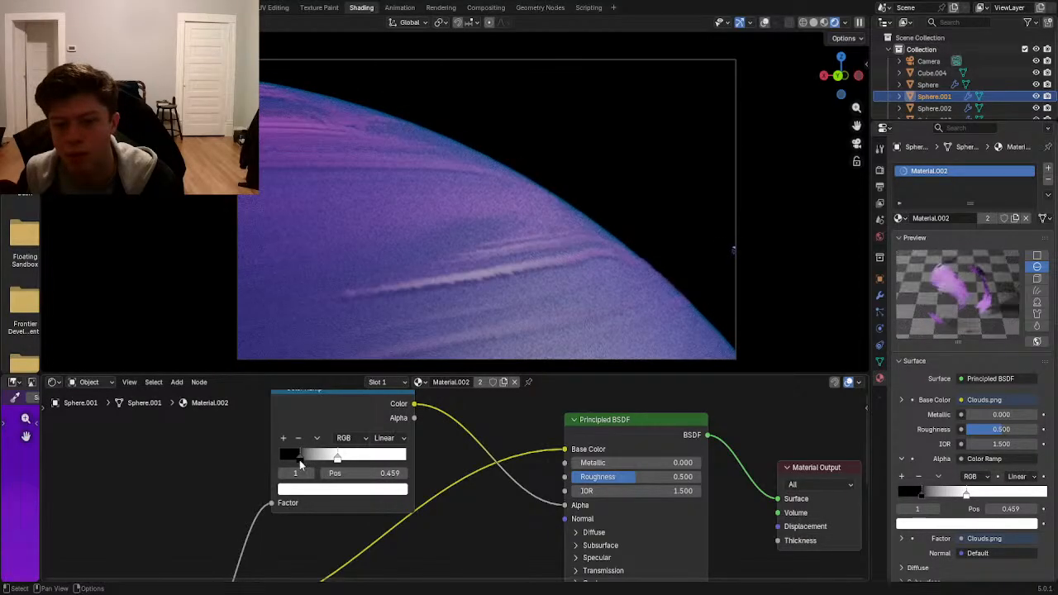
drag(300, 463, 306, 464)
drag(304, 460, 281, 463)
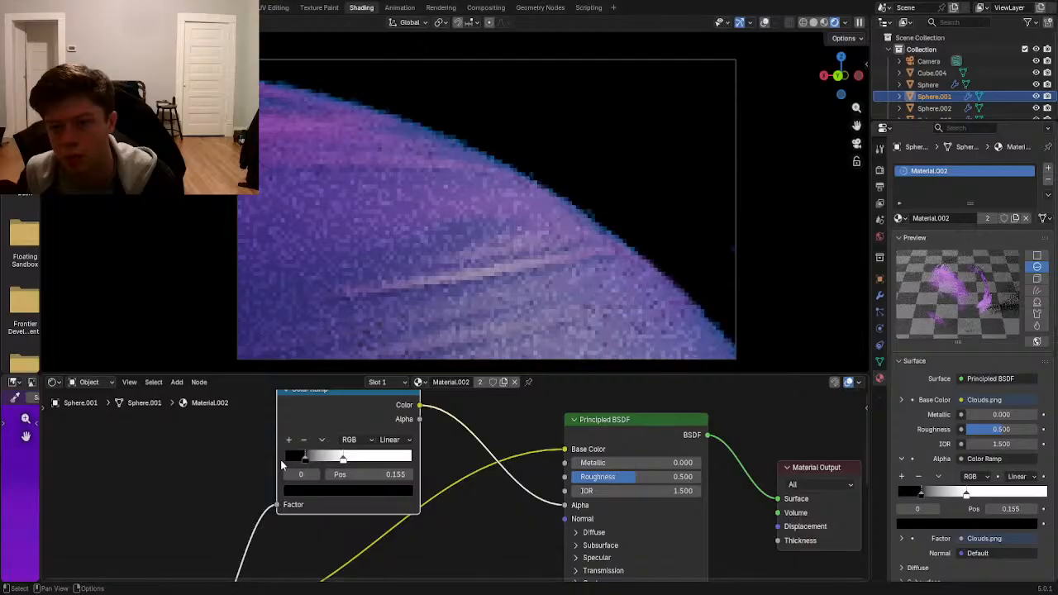
drag(280, 459, 283, 463)
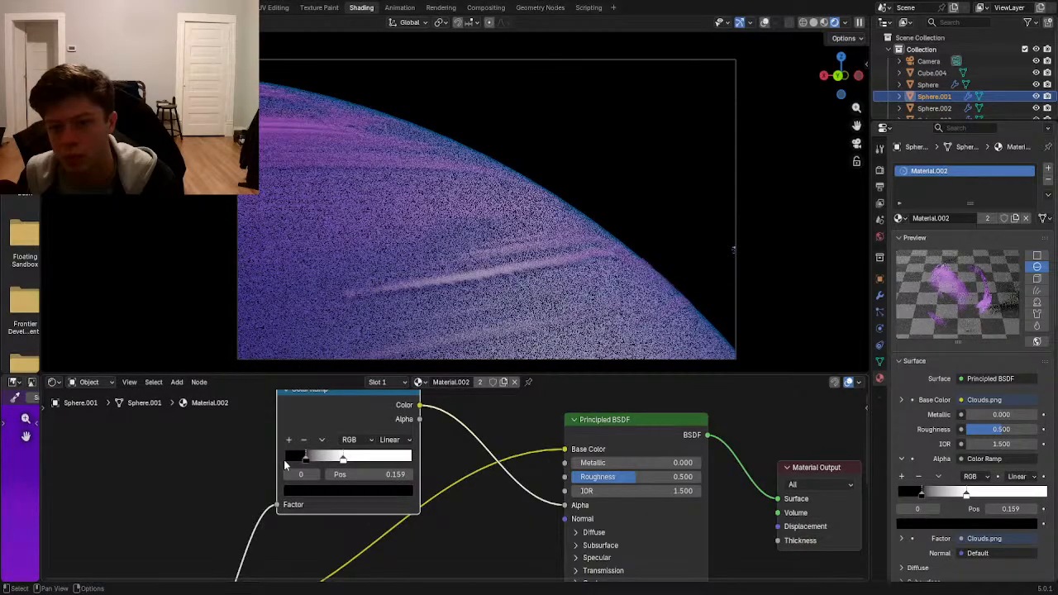
mouse_move(344, 459)
mouse_down()
mouse_move(364, 463)
mouse_move(336, 462)
mouse_up()
drag(337, 463, 338, 460)
click(626, 217)
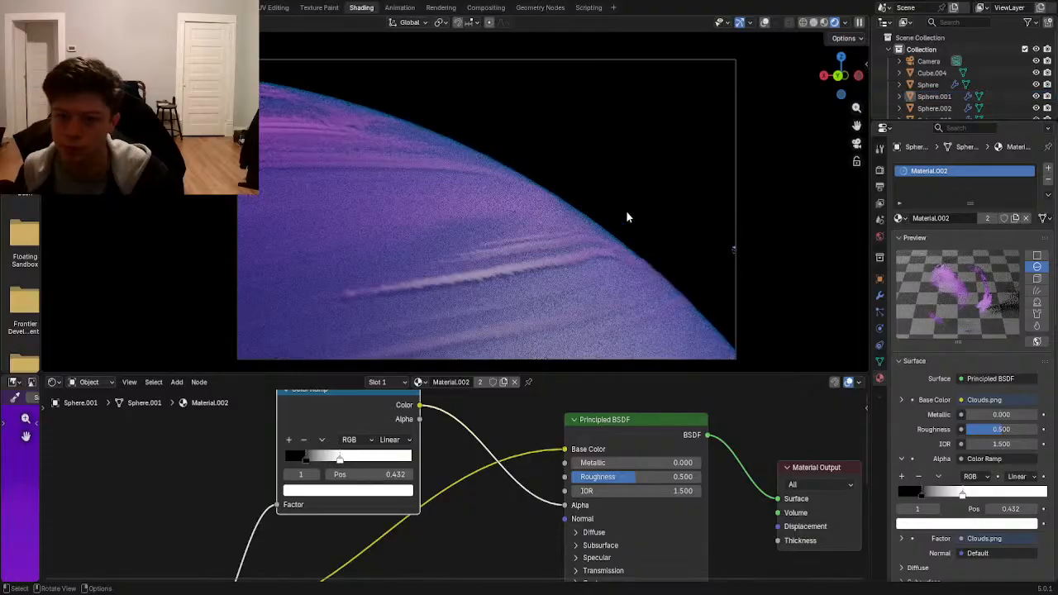
- Duplicate the blue atmosphere sphere in place and scale the copy up slightly
scroll(633, 220, down, 1)
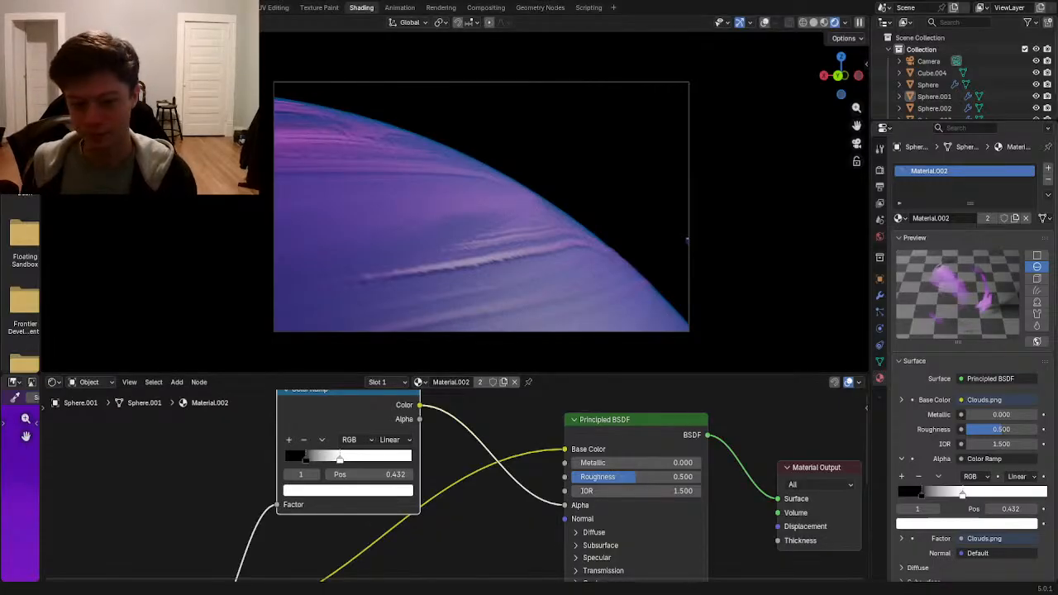
click(515, 218)
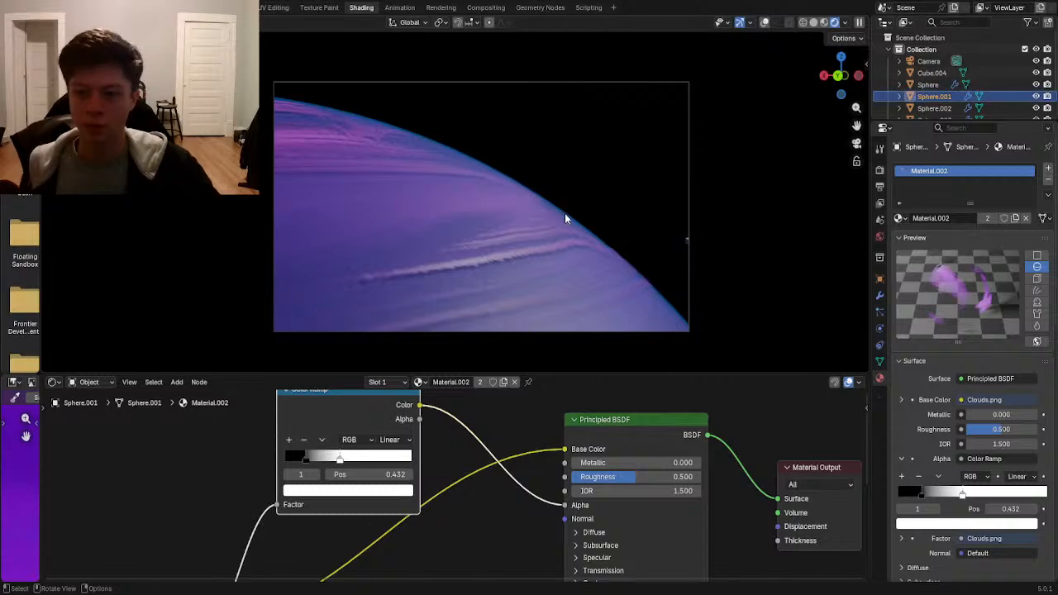
click(576, 222)
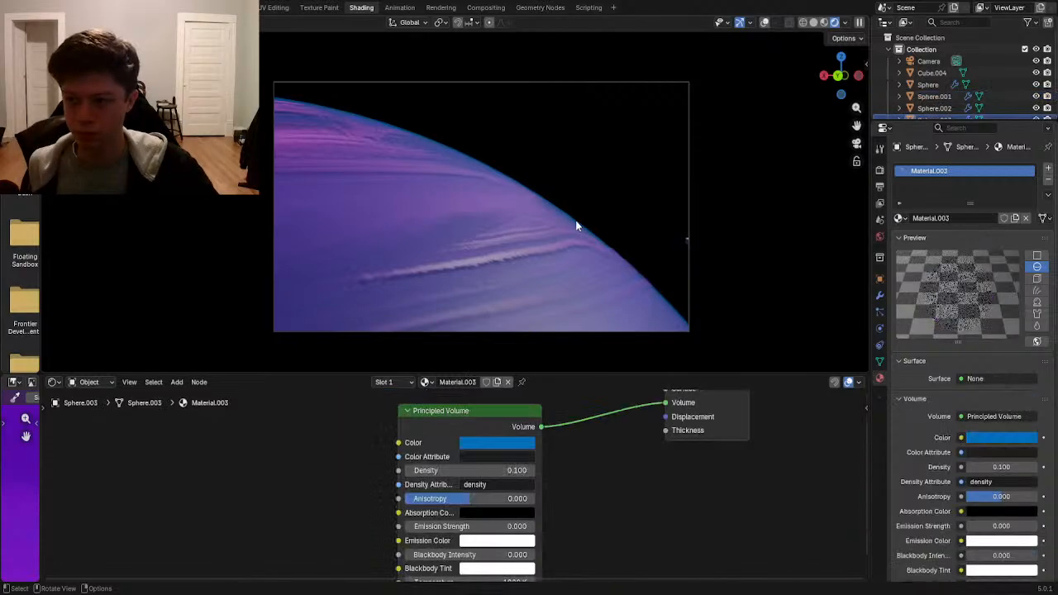
key(shift+d)
right_click(588, 218)
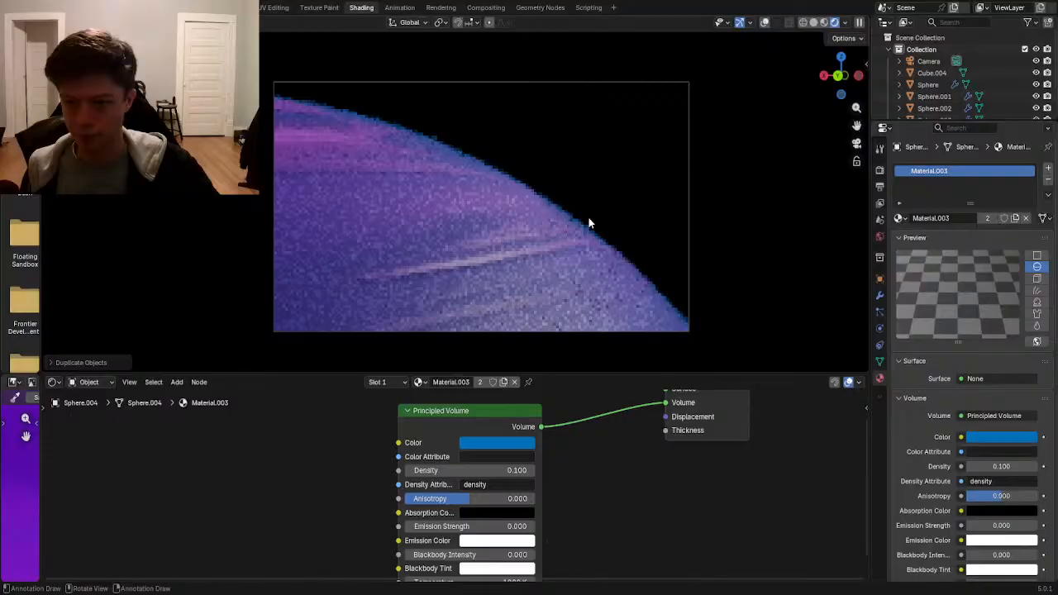
key(s)
click(592, 218)
key(s)
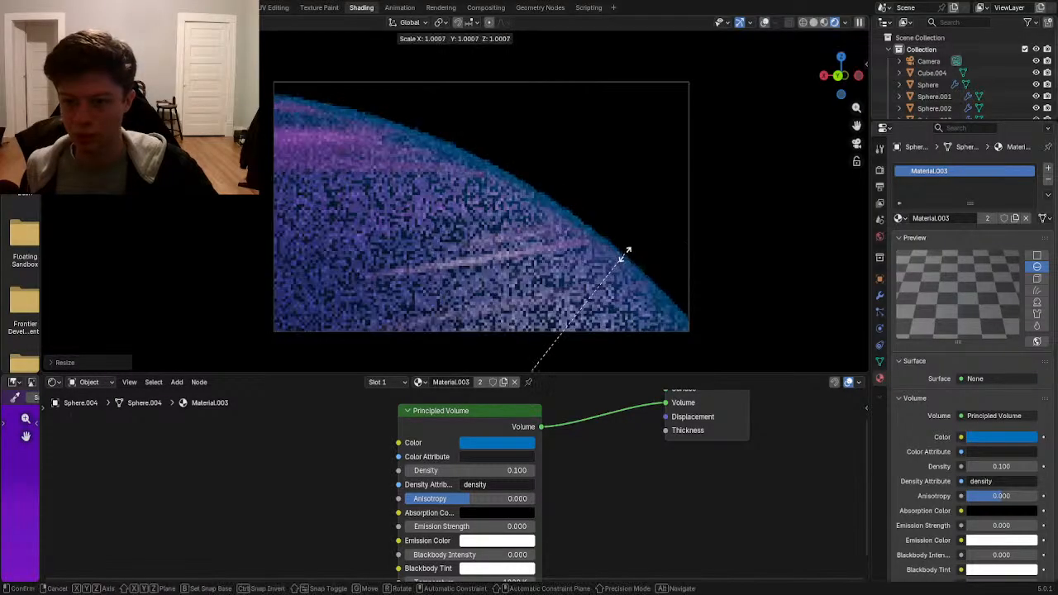
click(622, 257)
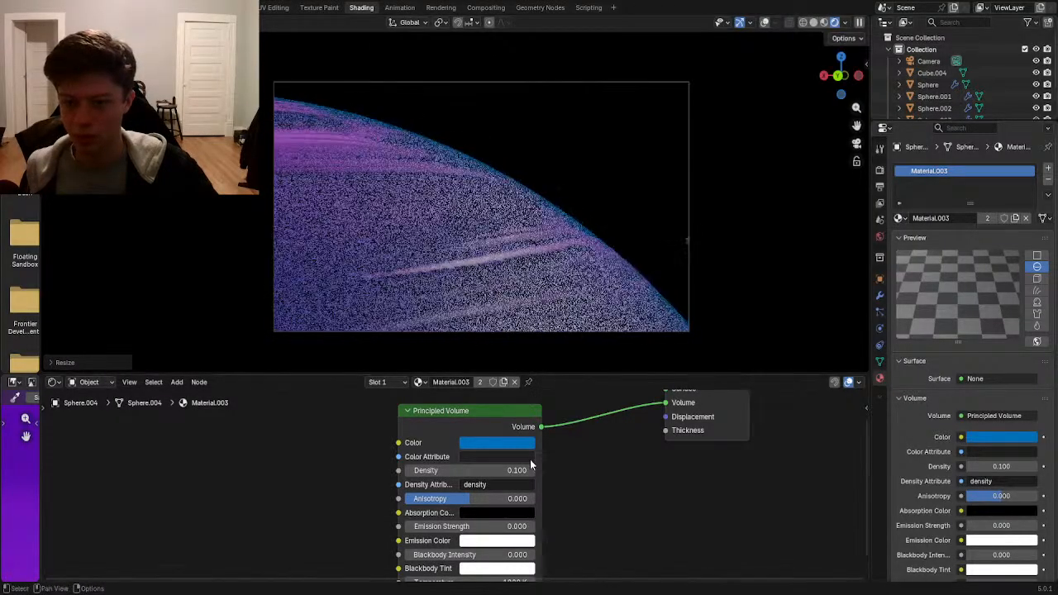
- Try changing the atmosphere copy's Principled Volume color to green, and undo it
click(513, 444)
drag(530, 232, 482, 231)
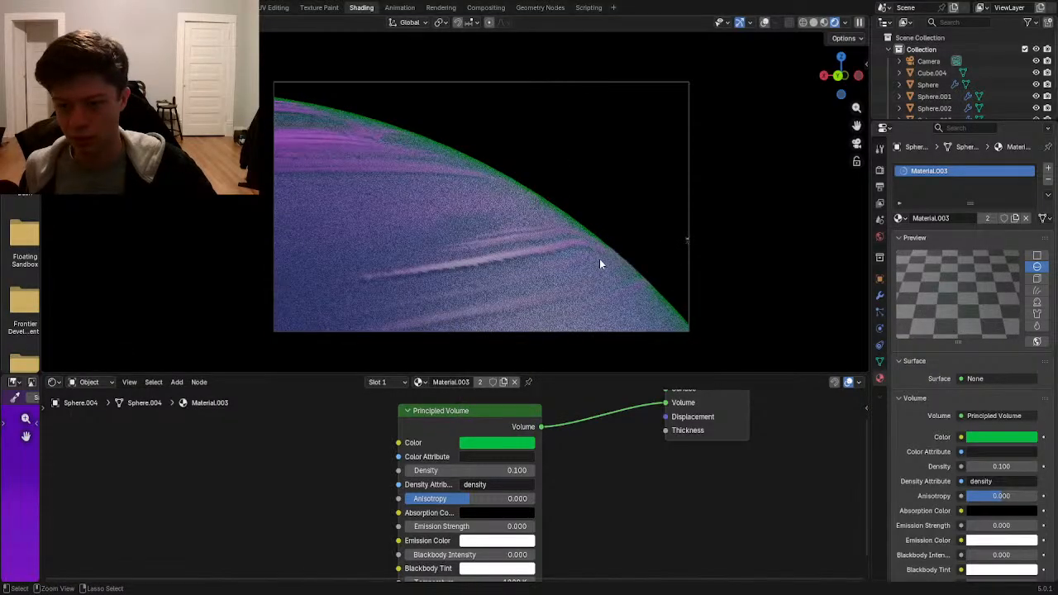
key(ctrl+z)
- Give the duplicated atmosphere sphere its own single-user copy of the volume material
click(478, 382)
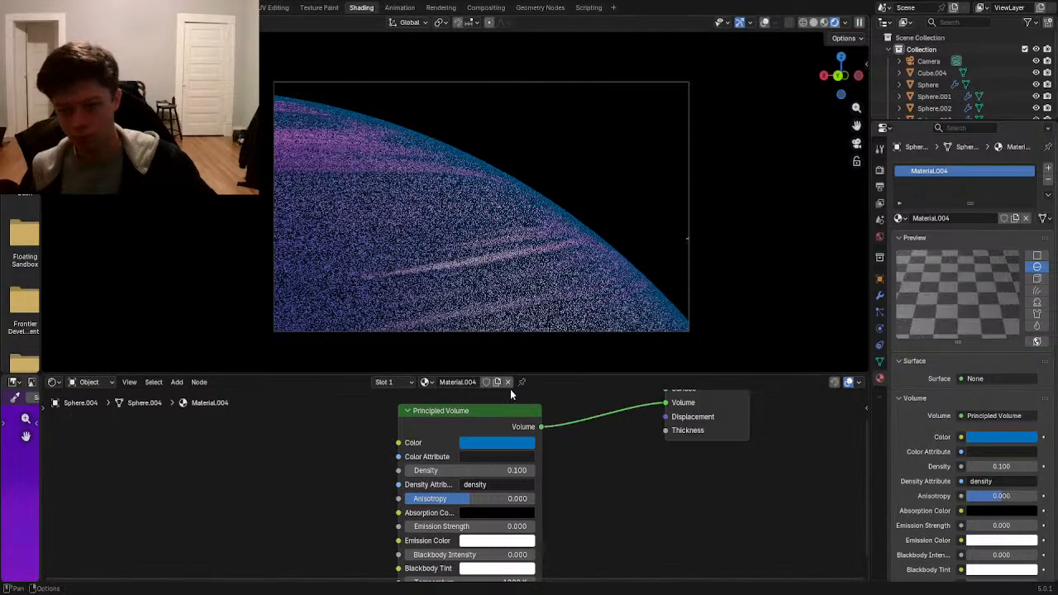
- Set the atmosphere copy's Principled Volume color to orange and its density to 0.01
click(498, 442)
mouse_move(488, 249)
mouse_down()
mouse_move(480, 237)
mouse_move(508, 320)
mouse_move(521, 321)
mouse_move(491, 316)
mouse_up()
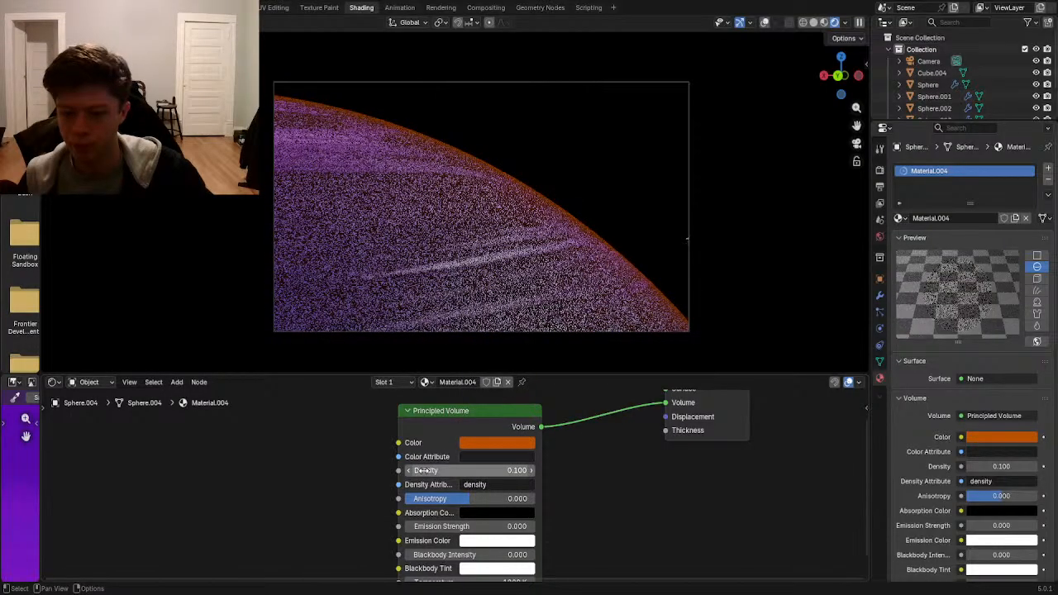
click(424, 471)
text(0.)
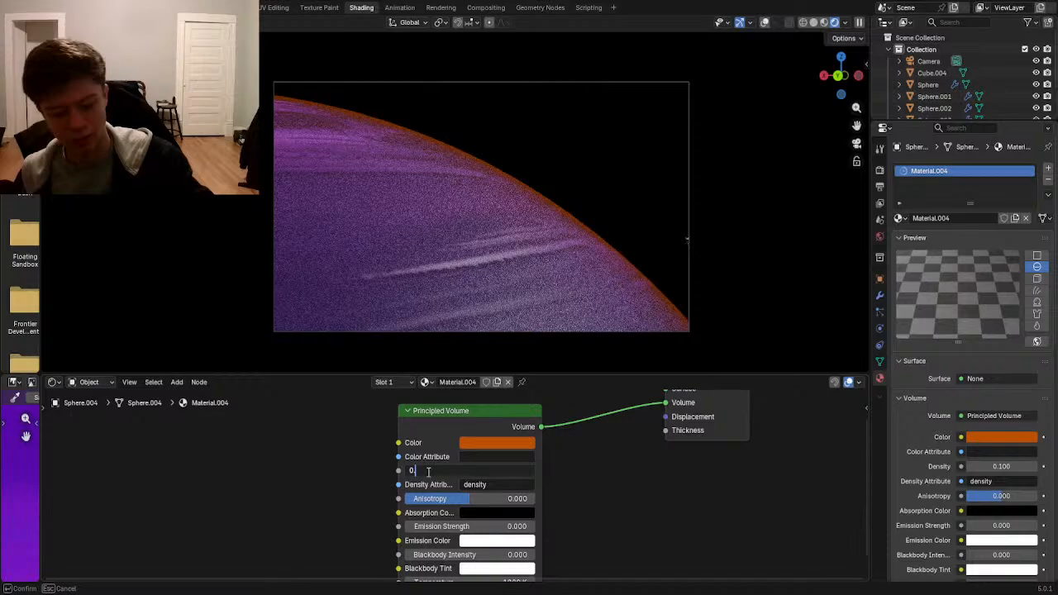
text(0.1)
key(Return)
click(514, 470)
text(0.0)
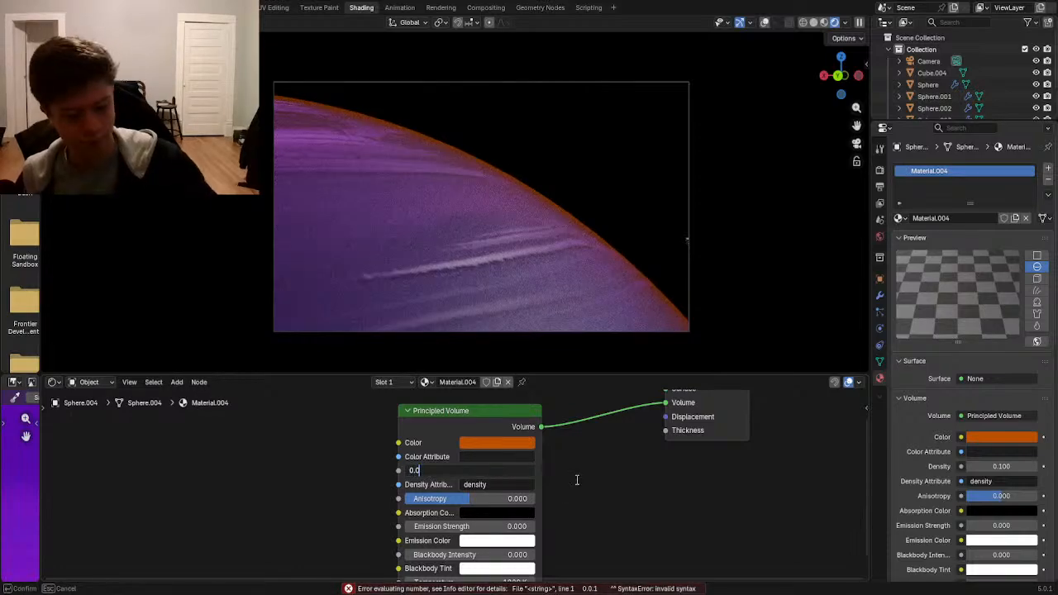
text(1)
key(Return)
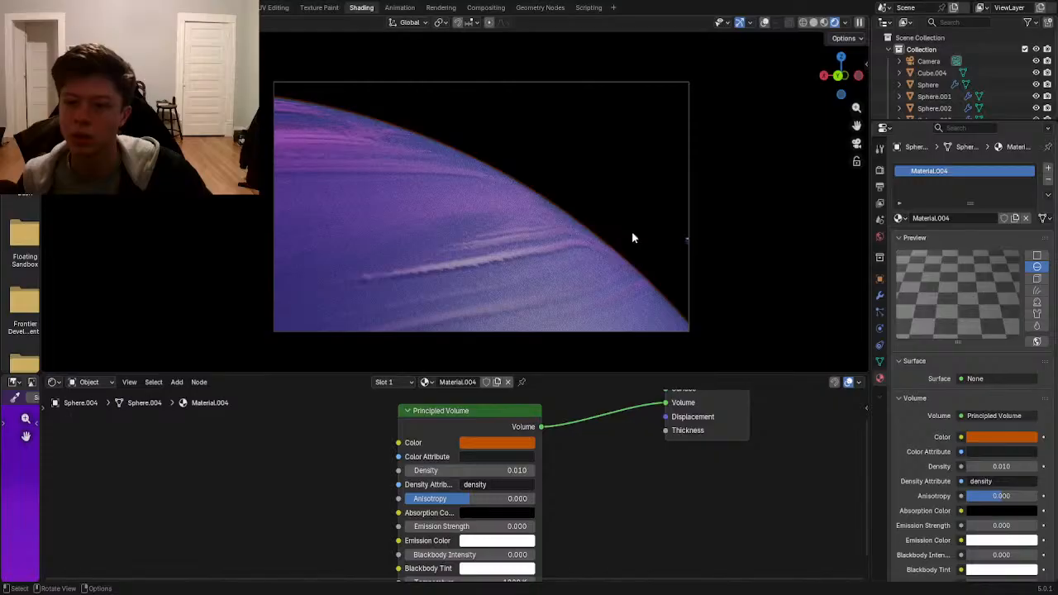
scroll(631, 230, down, 1)
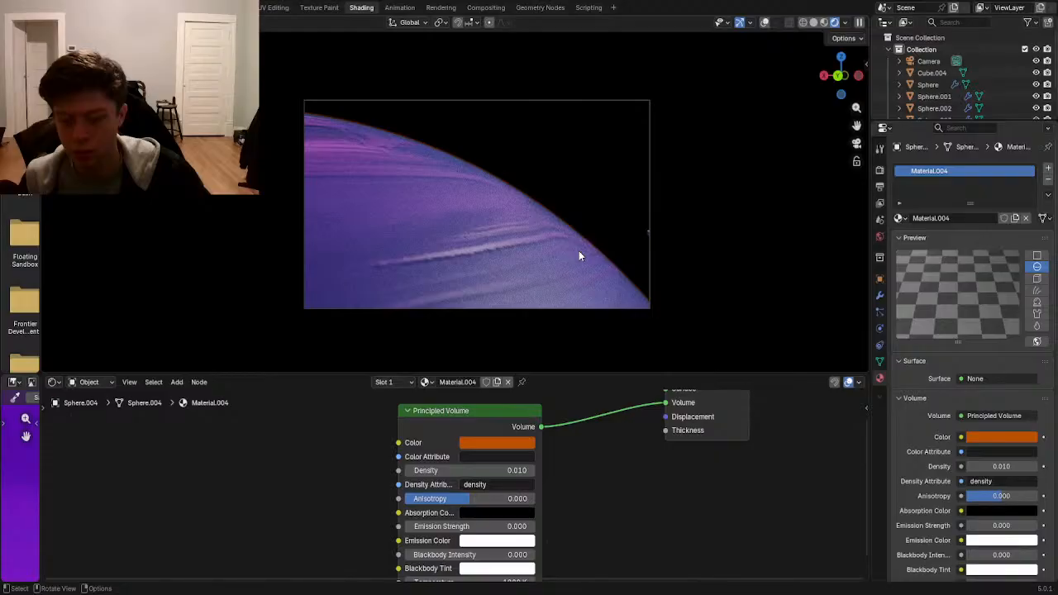
- Switch to solid shading, turn on the viewport overlays, and select all of the planet's spheres
right_click(635, 256)
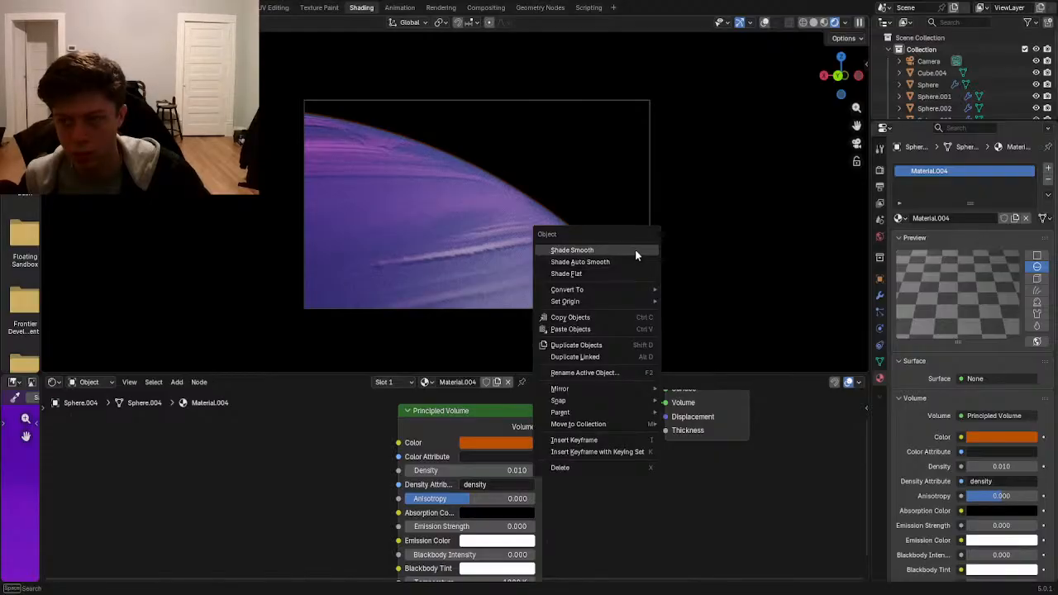
key(Escape)
key(z)
click(578, 165)
key(c)
key(Escape)
click(779, 22)
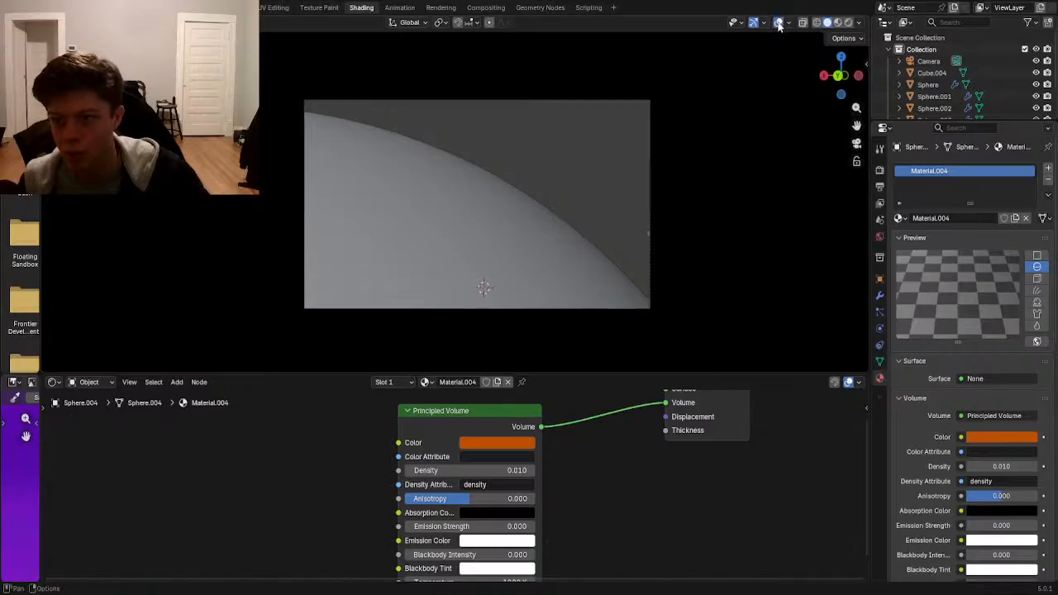
click(501, 250)
scroll(502, 248, down, 2)
middle_drag(502, 247, 496, 274)
scroll(487, 273, down, 4)
key(a)
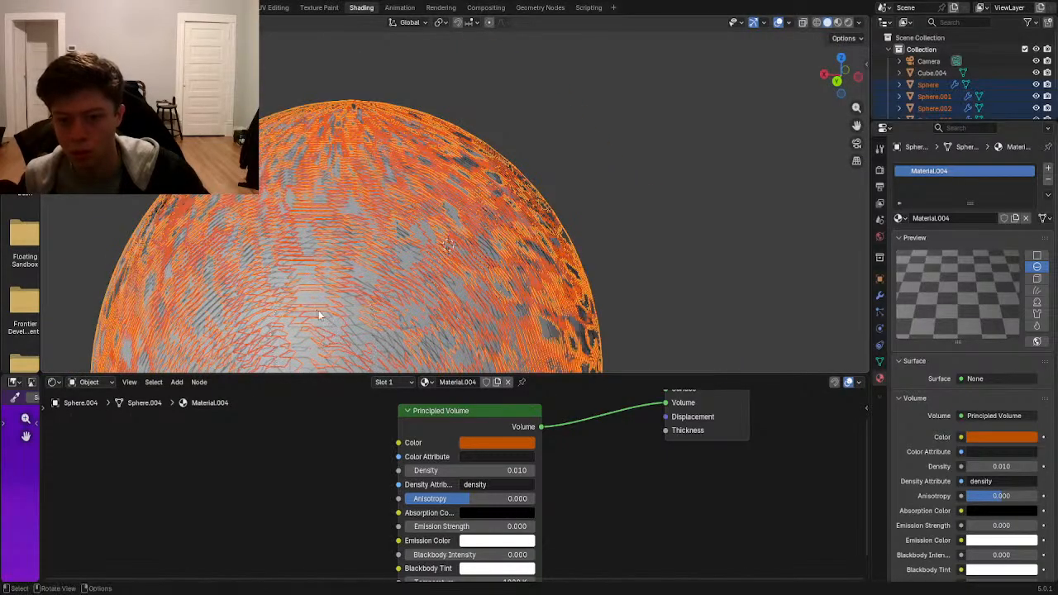
- Try repositioning the planet spheres in the rendered camera view, undo the last move, and clear the selection
key(KP_0)
key(z)
click(558, 238)
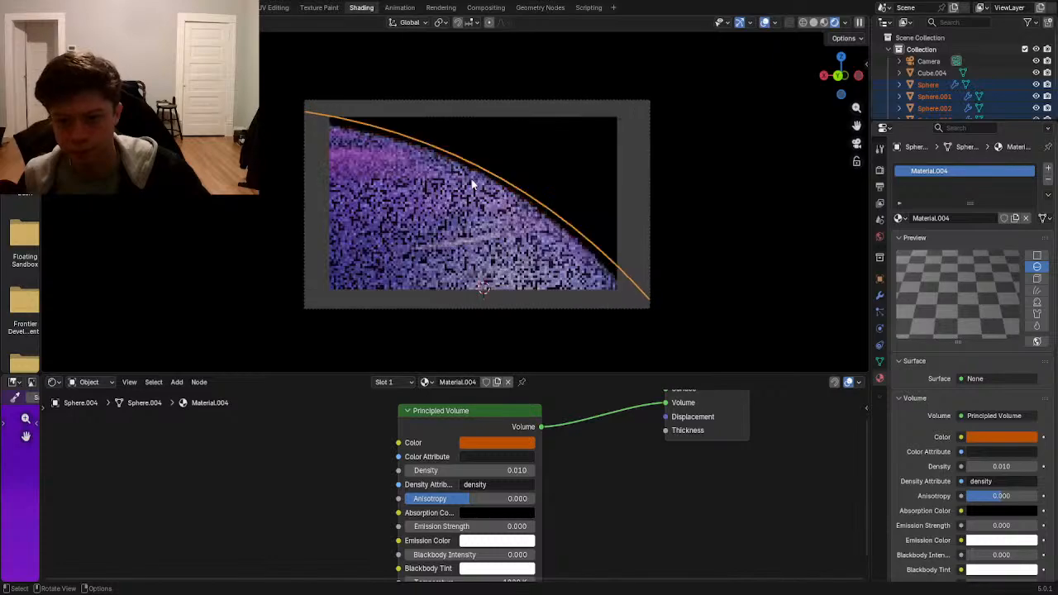
key(g)
click(528, 236)
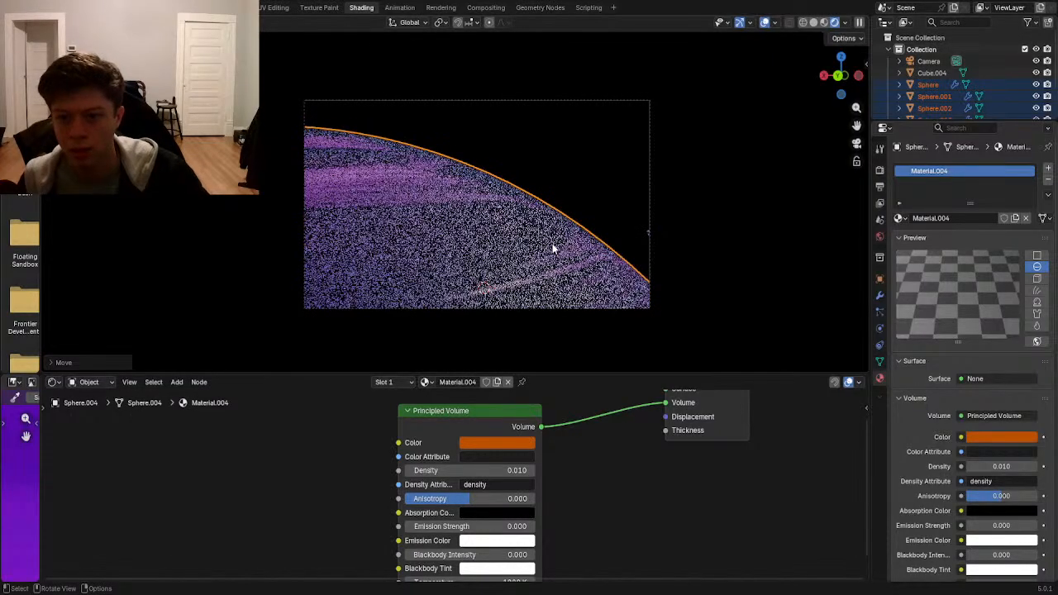
key(g)
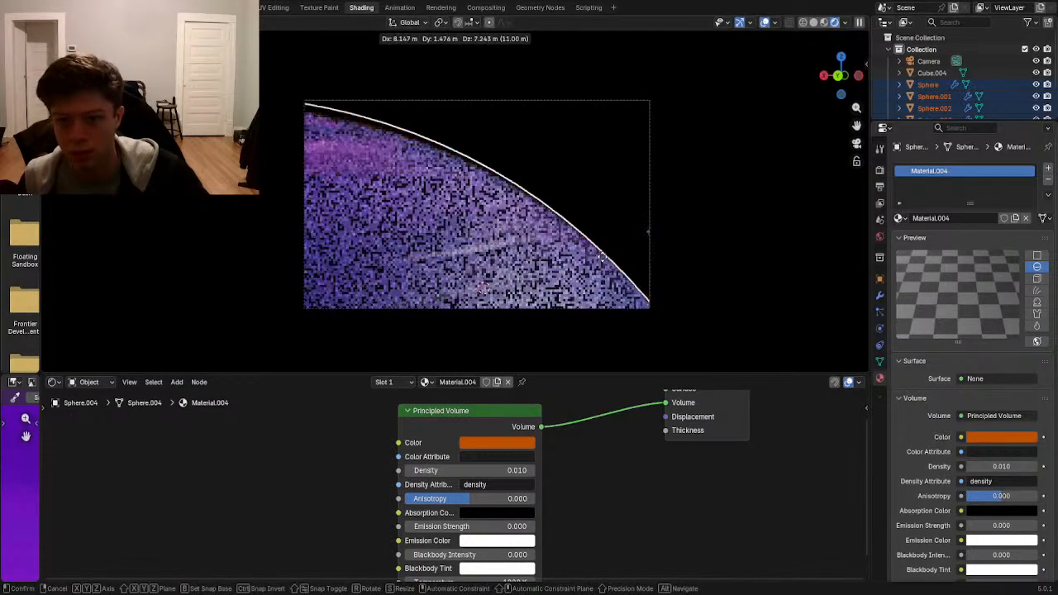
click(591, 244)
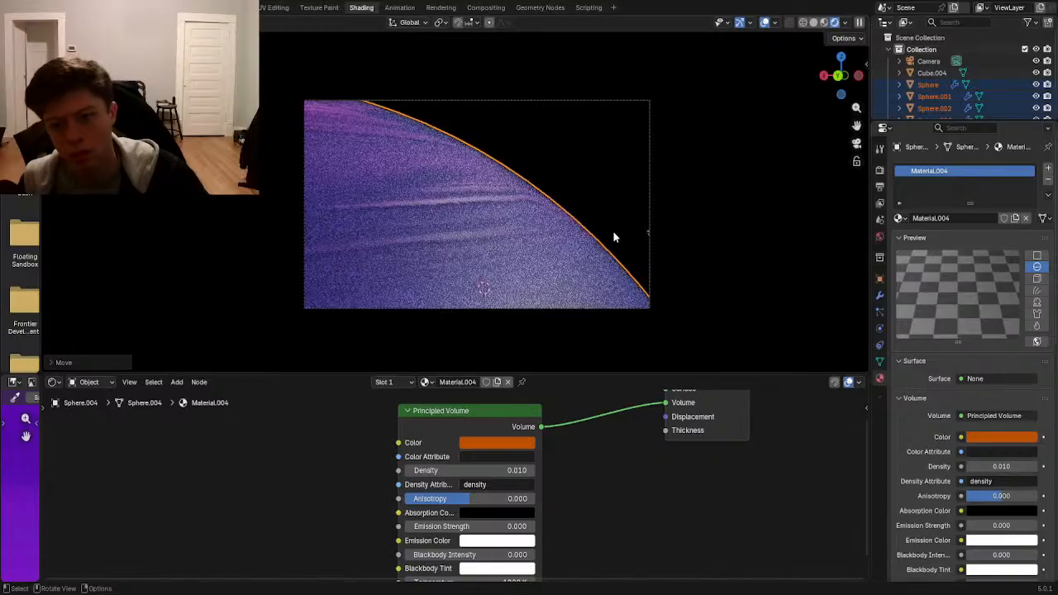
key(ctrl+z)
click(613, 233)
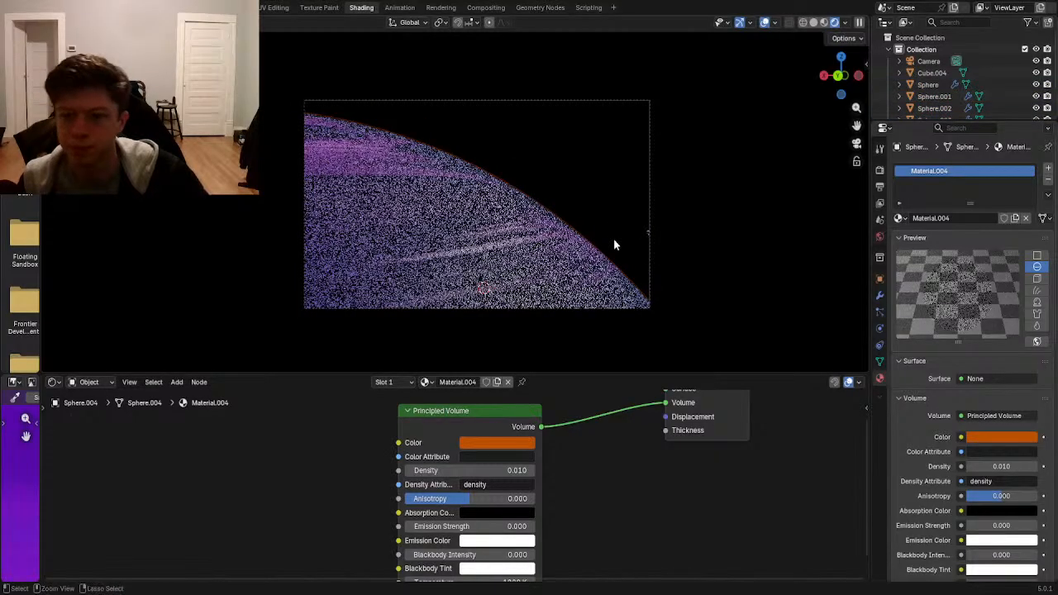
- Save the Blender project and open the World properties
key(ctrl+s)
scroll(587, 228, up, 1)
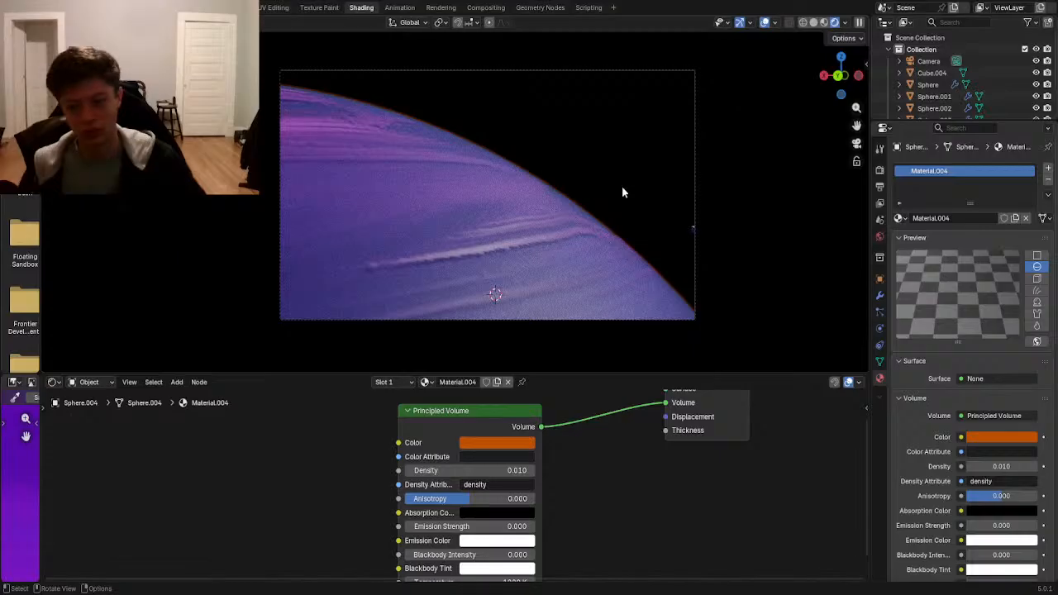
click(881, 236)
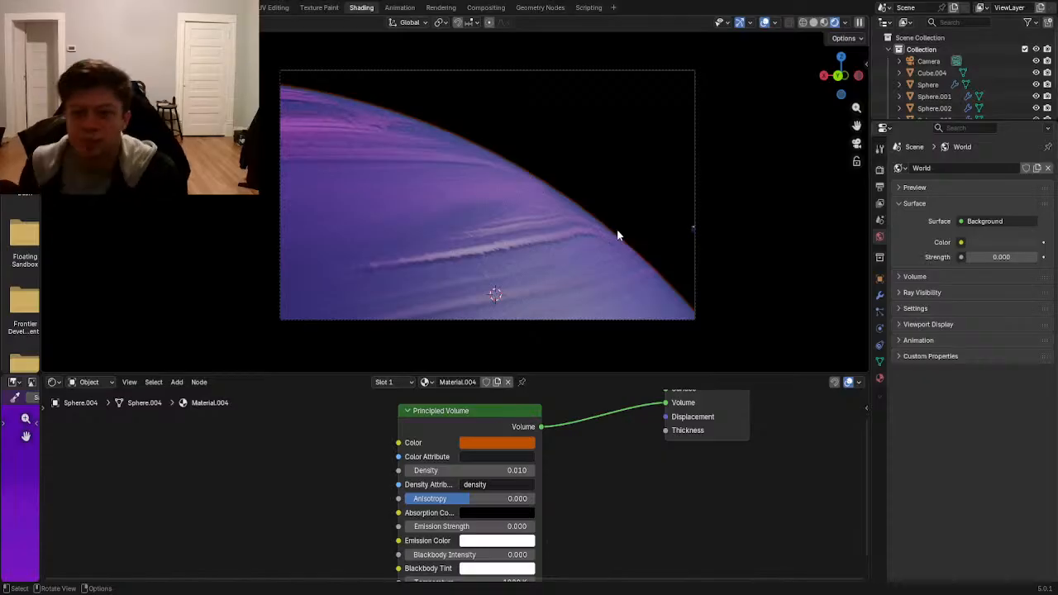
- Select the cloud sphere and set its alpha Color Ramp's white stop to position 0.359
click(537, 244)
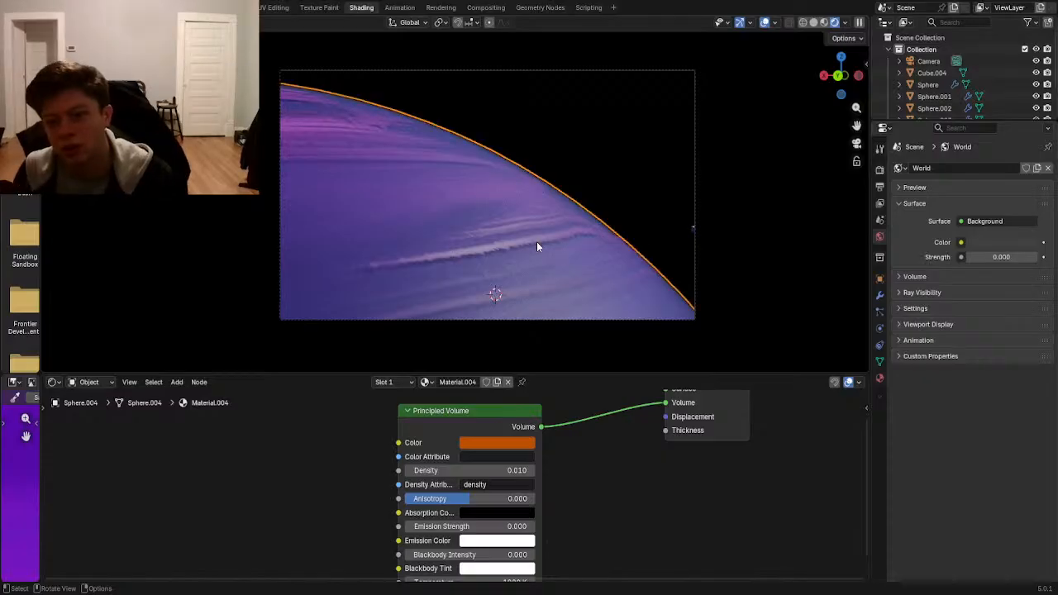
click(881, 377)
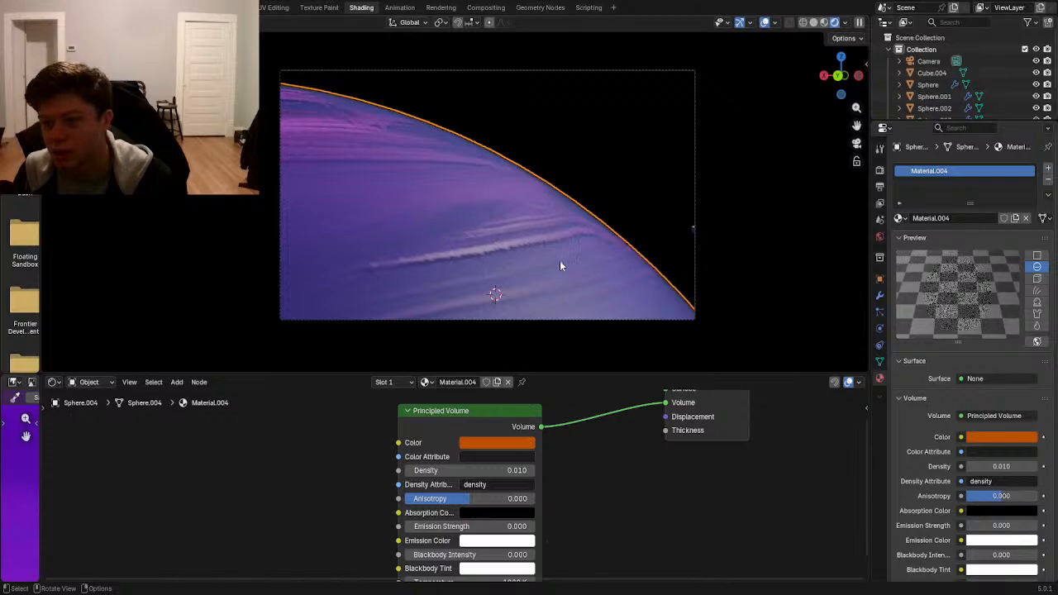
click(550, 238)
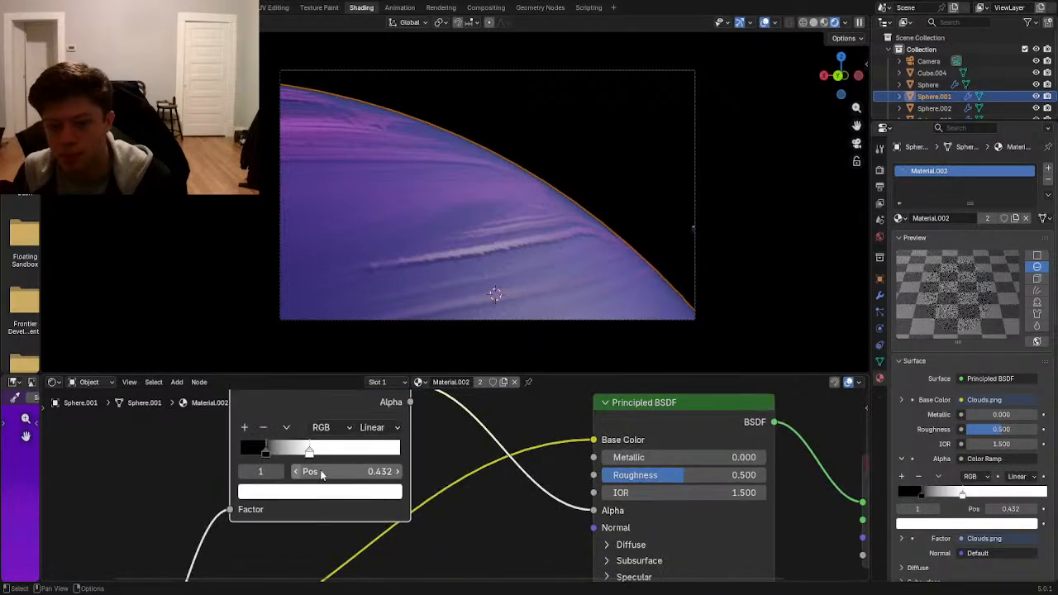
scroll(321, 474, up, 3)
drag(556, 508, 542, 512)
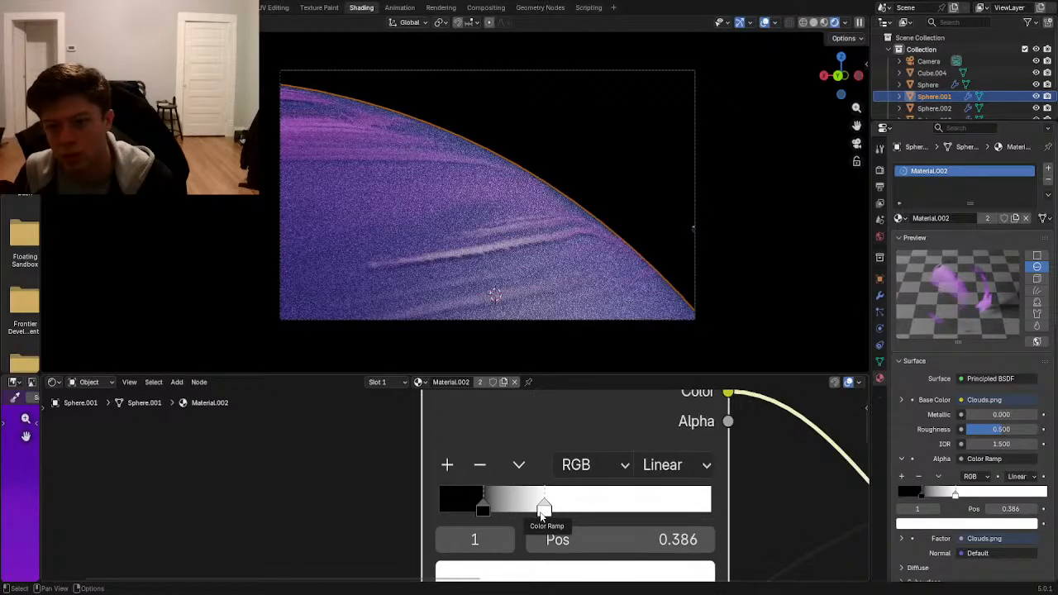
drag(542, 512, 537, 510)
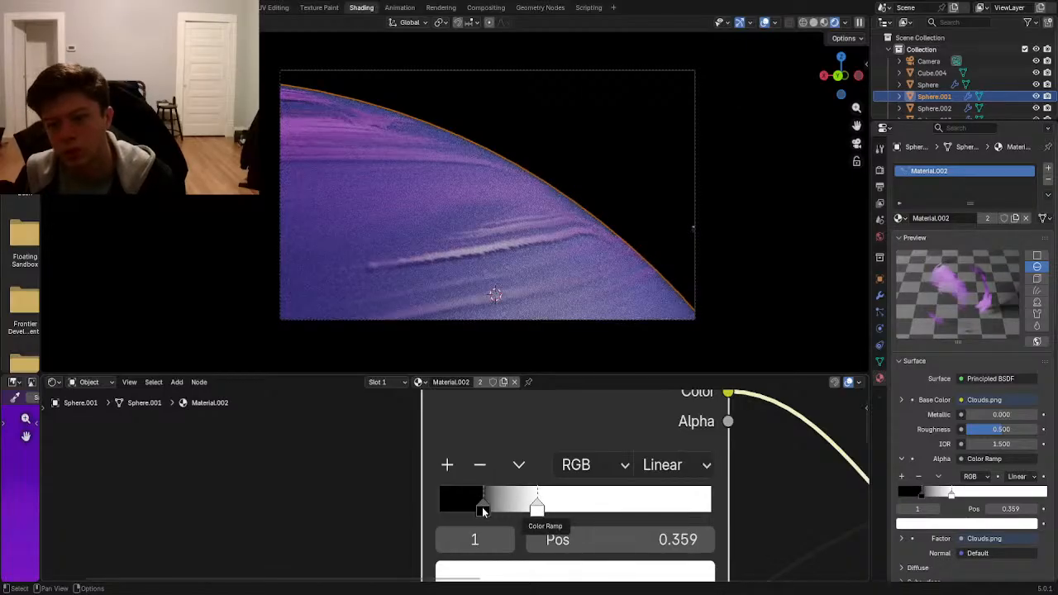
- Set the cloud Color Ramp's black stop to position 0.141 and save the project
drag(484, 507, 461, 512)
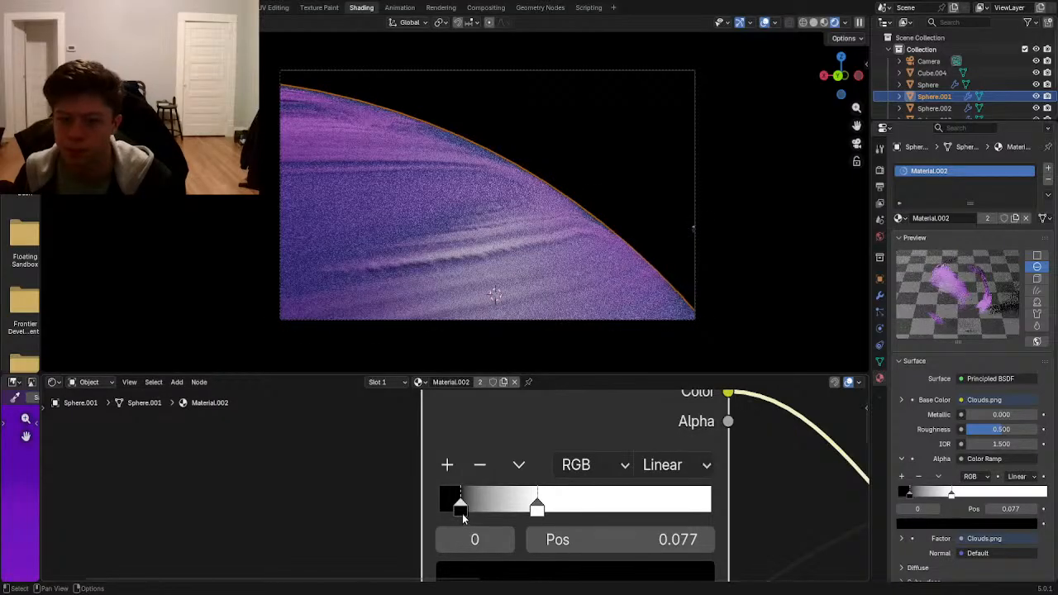
drag(461, 507, 481, 510)
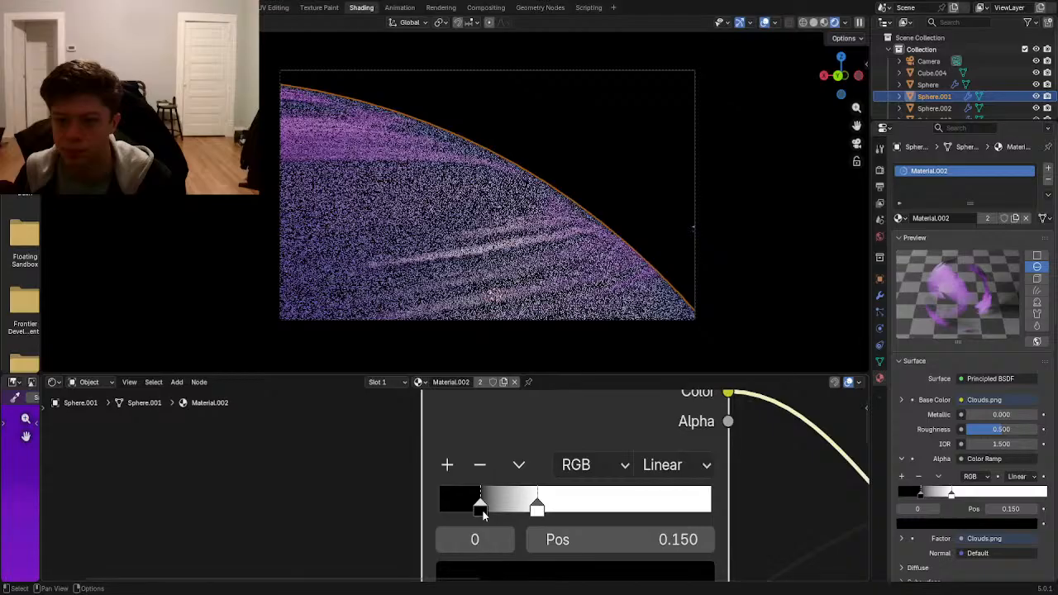
scroll(569, 274, down, 2)
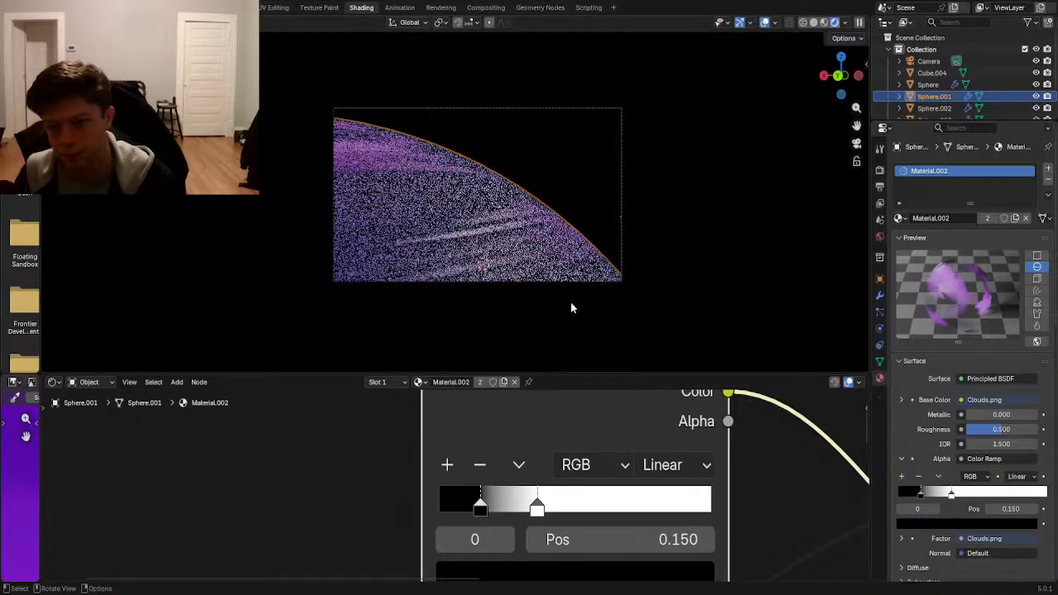
drag(481, 506, 477, 508)
click(583, 233)
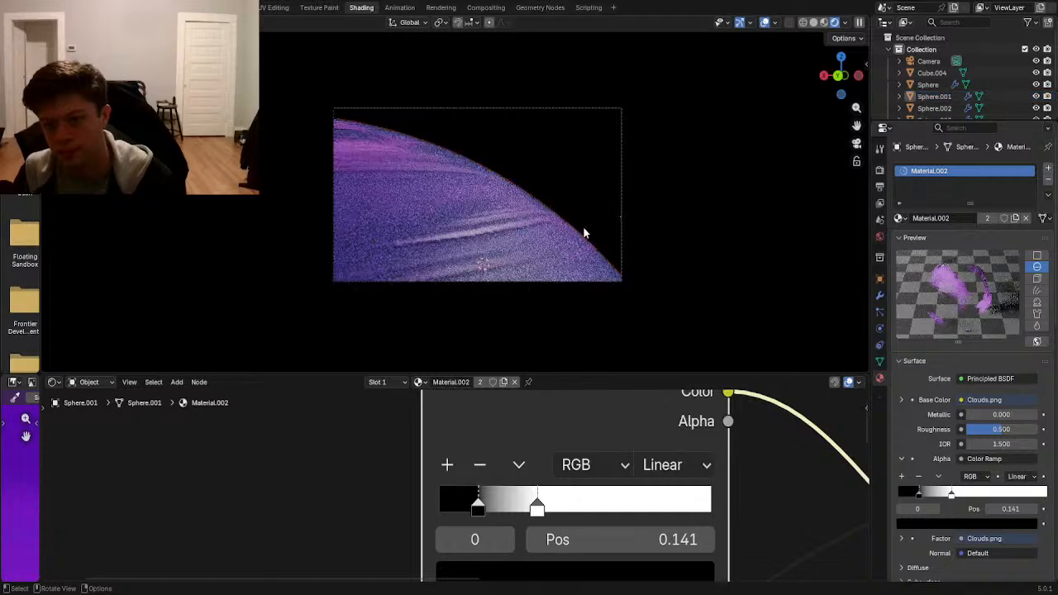
key(ctrl+s)
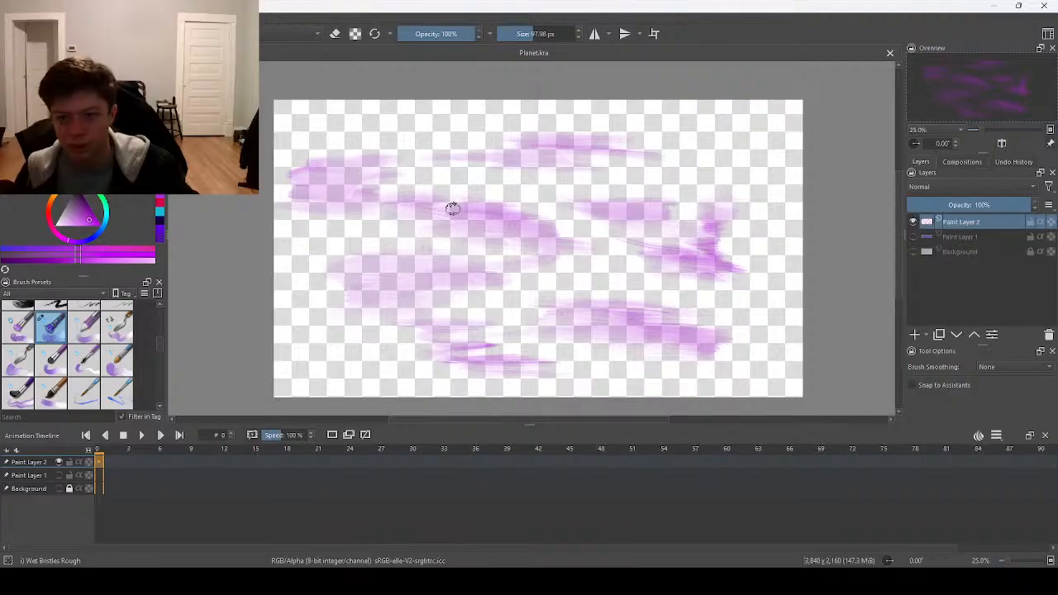
- Switch to Krita and create a new 3840 by 2160 pixel document
click(9, 18)
click(29, 31)
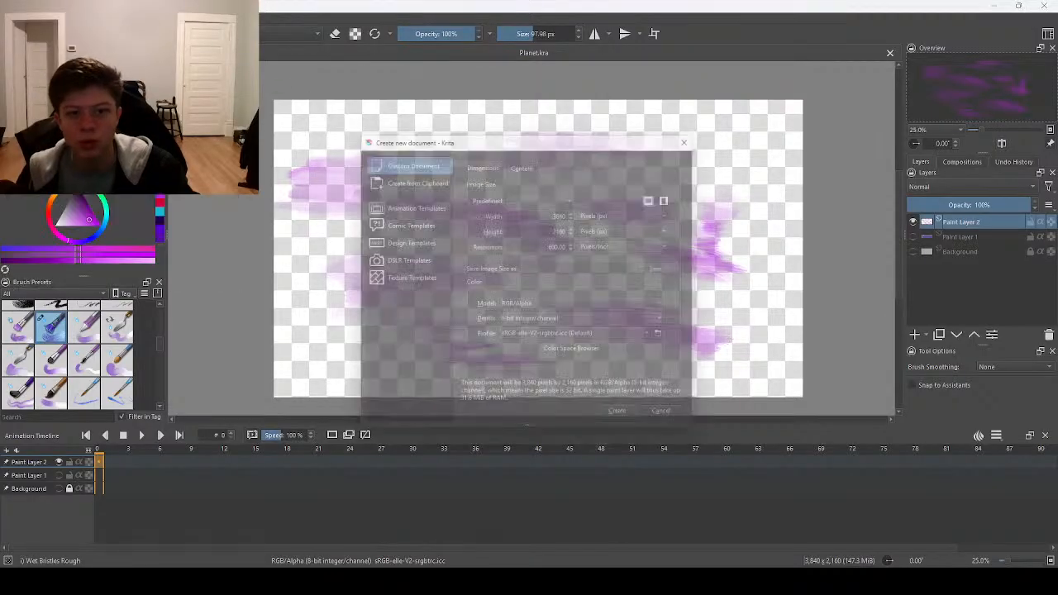
click(616, 424)
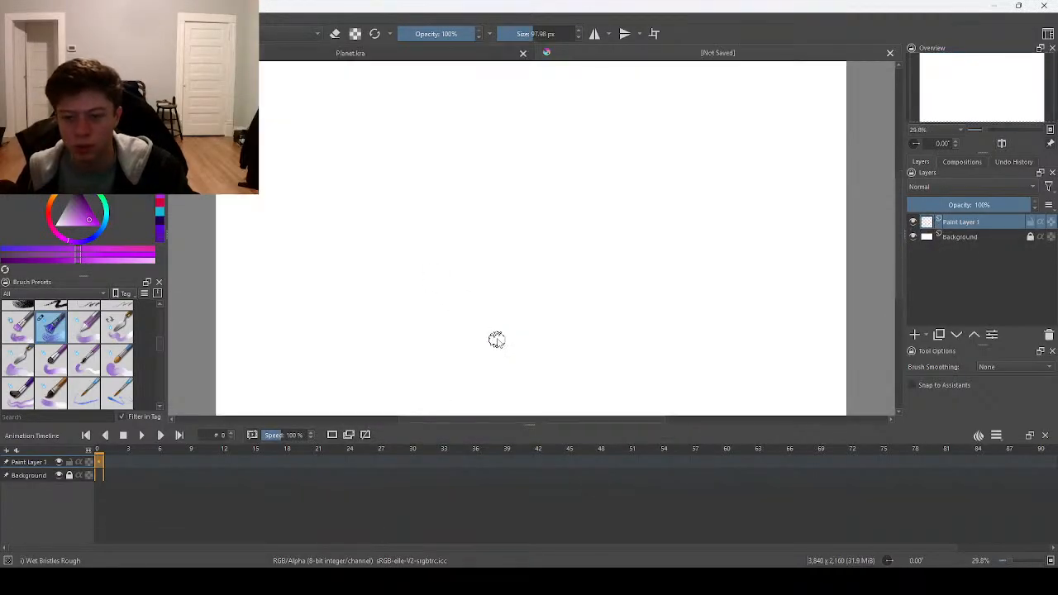
click(9, 18)
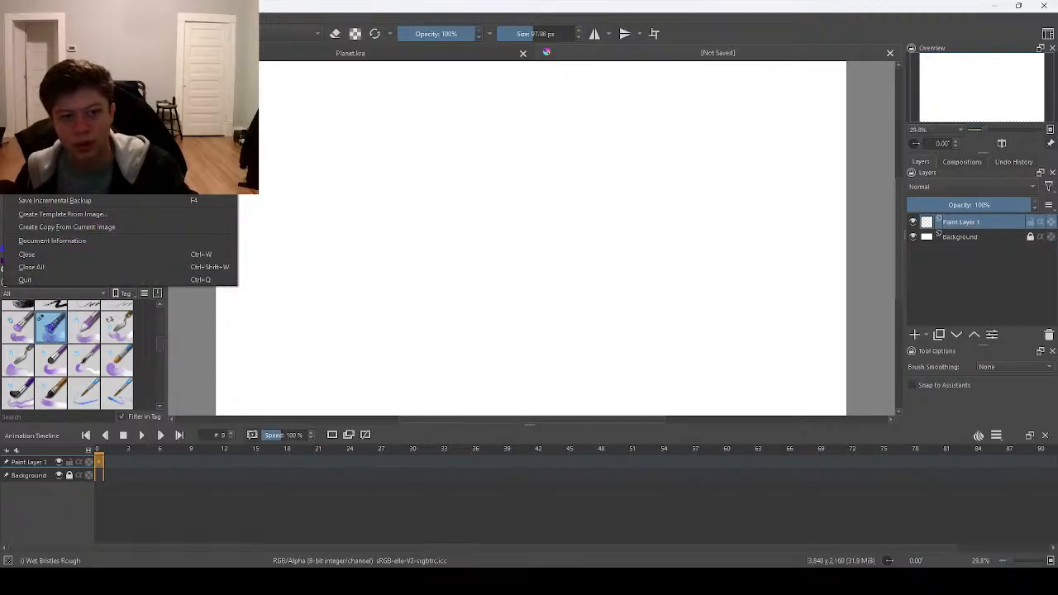
click(9, 17)
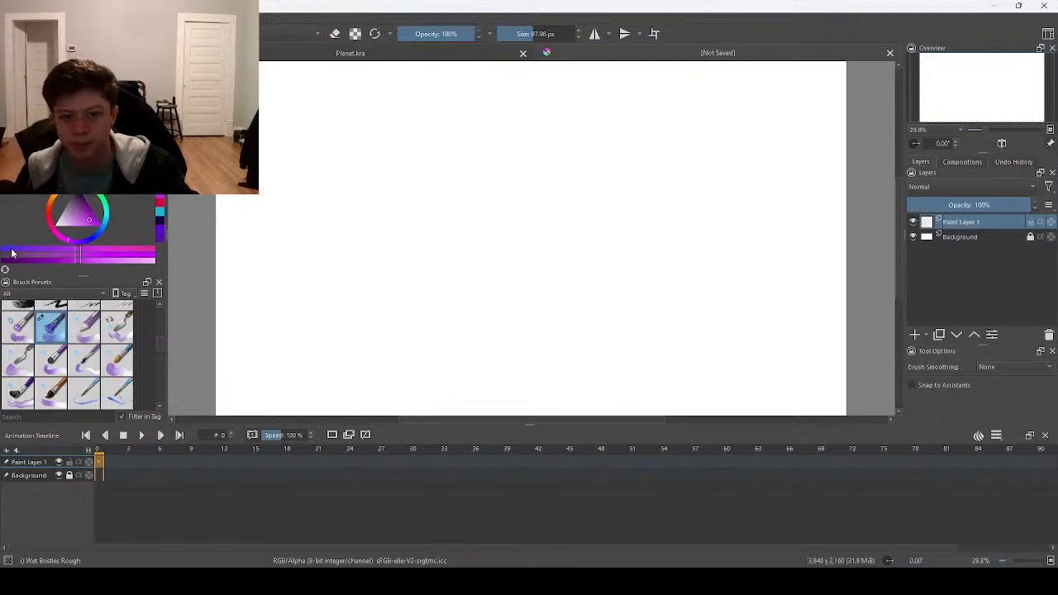
- Cover Paint Layer 1 entirely in near-black with the Basic-1 brush at 1000 px
click(77, 193)
drag(74, 198, 77, 193)
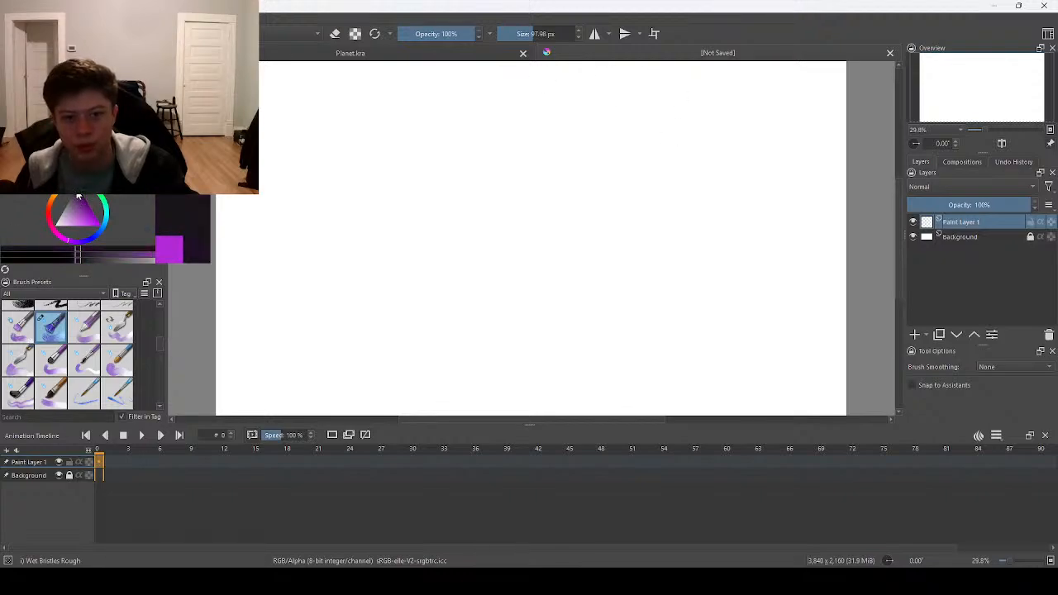
drag(534, 34, 573, 36)
scroll(453, 202, down, 3)
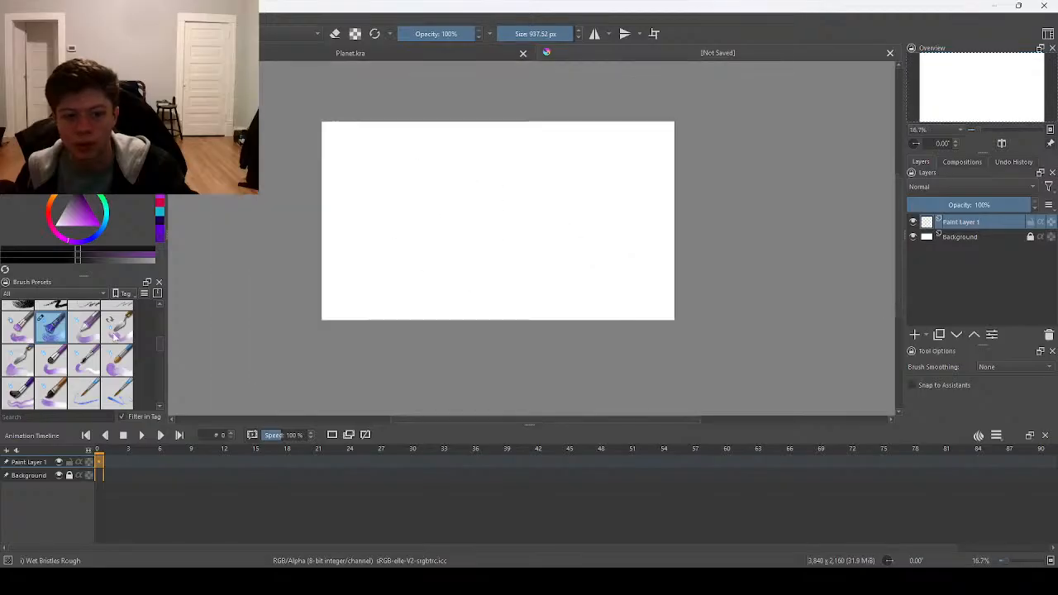
scroll(95, 335, up, 8)
click(18, 347)
mouse_move(413, 221)
mouse_down()
mouse_move(553, 208)
mouse_move(605, 223)
mouse_up()
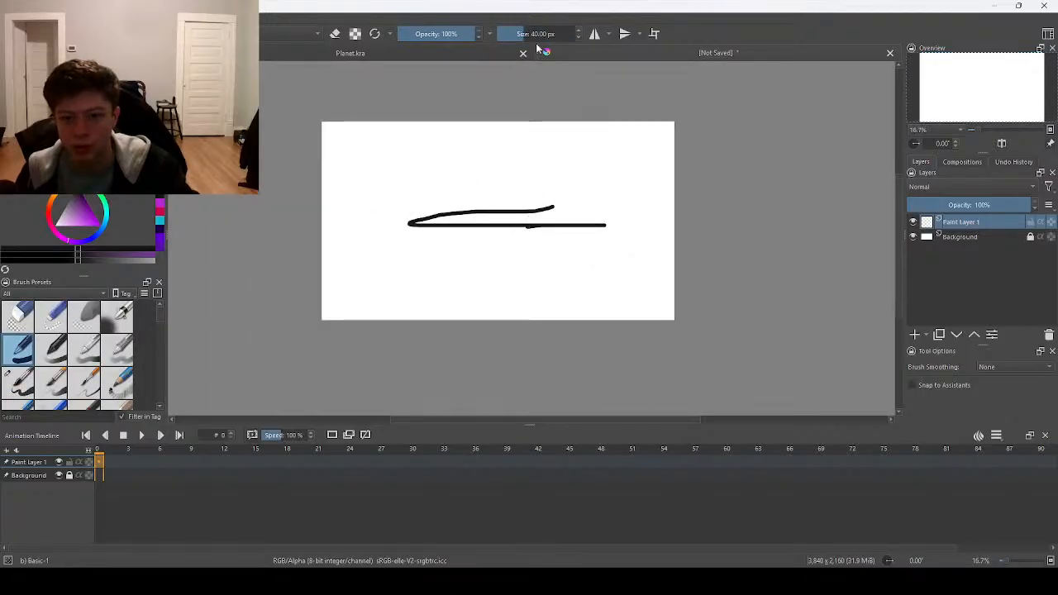
key(ctrl+z)
mouse_move(628, 273)
mouse_down()
mouse_move(347, 280)
mouse_move(366, 246)
mouse_move(480, 129)
mouse_move(577, 231)
mouse_up()
- Add a paint layer above the black one and choose a purple color with the WaterC Special Blobs brush
scroll(76, 354, down, 8)
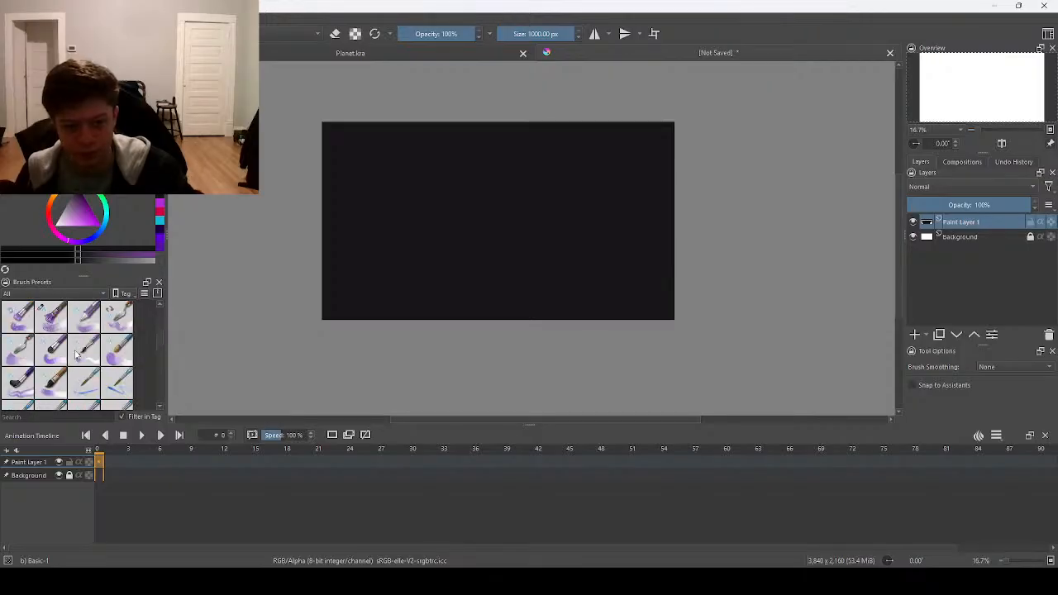
scroll(74, 351, down, 3)
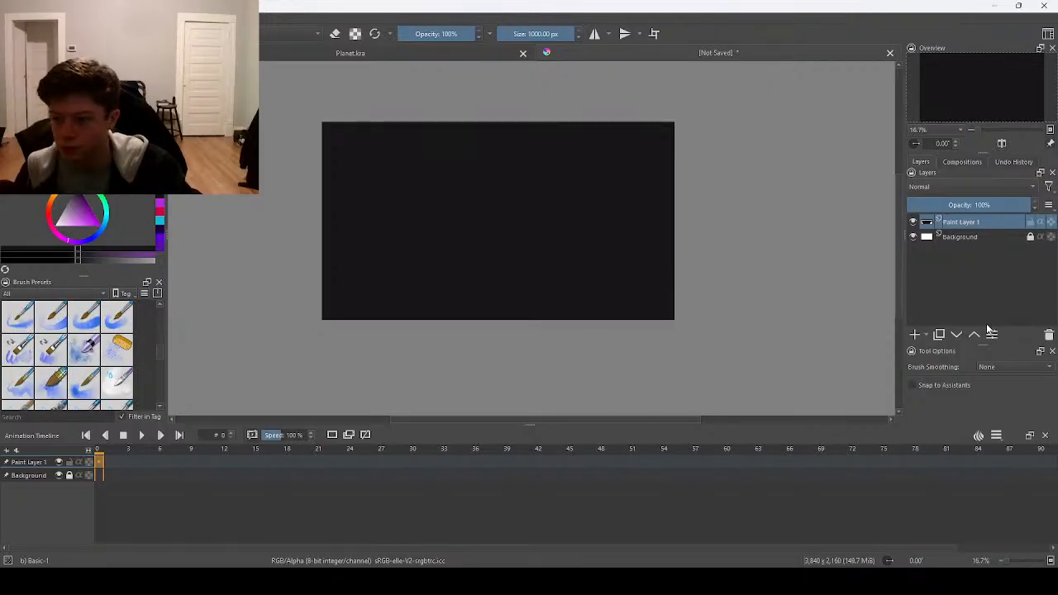
click(915, 334)
scroll(578, 264, up, 2)
click(89, 219)
click(85, 351)
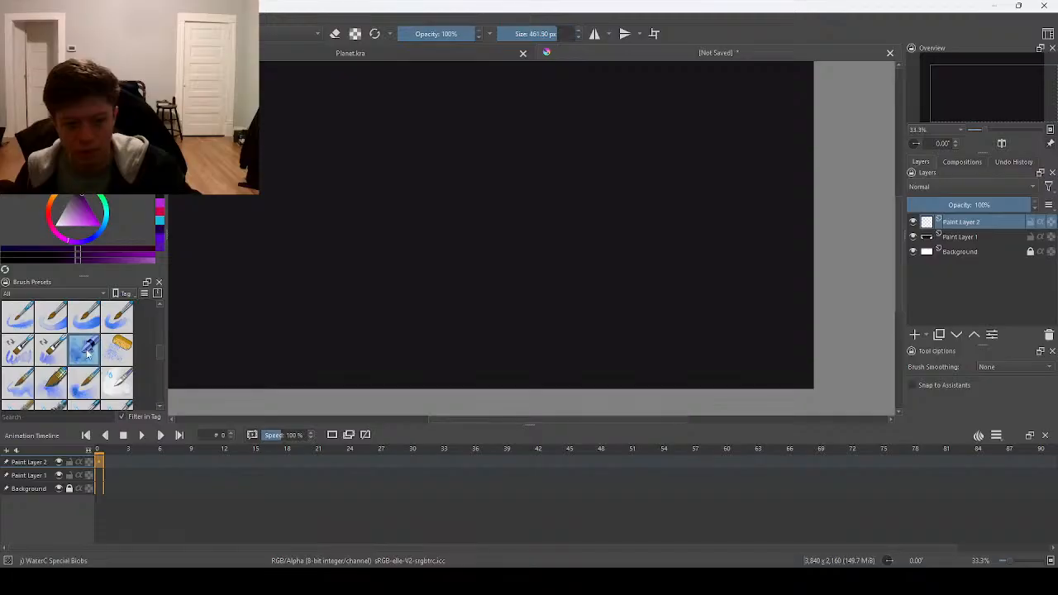
- Paint faint purple patches and a blue streak across Paint Layer 2 with the WaterC Special Blobs brush, enlarging it to 1000 px
drag(543, 36, 562, 33)
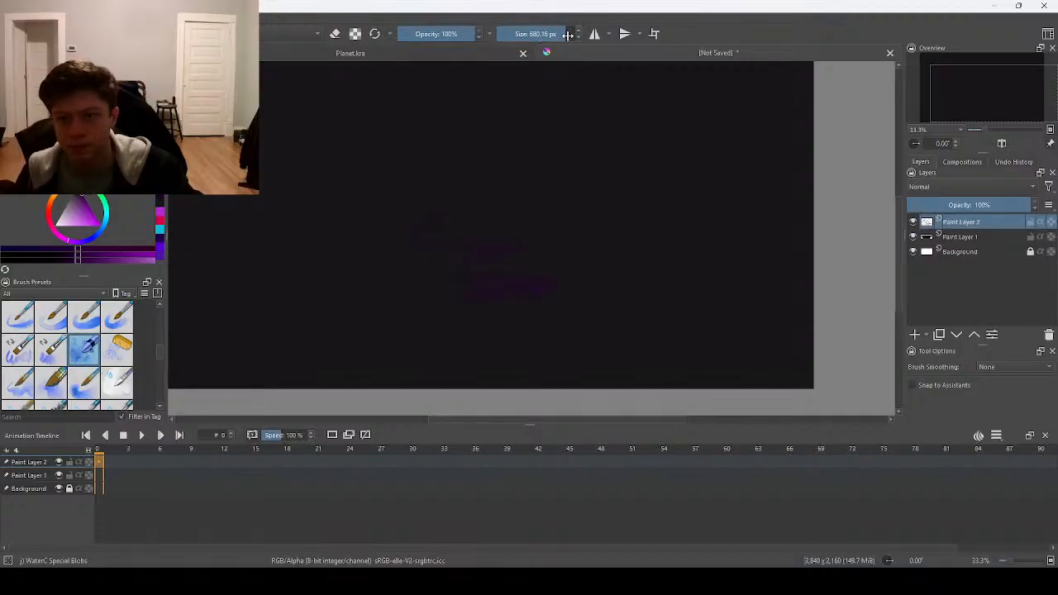
mouse_move(531, 230)
mouse_down()
mouse_move(548, 265)
mouse_move(340, 240)
mouse_move(286, 128)
mouse_move(294, 121)
mouse_move(333, 317)
mouse_up()
scroll(333, 315, down, 2)
middle_drag(334, 314, 396, 330)
scroll(398, 328, up, 1)
mouse_move(454, 110)
mouse_down()
mouse_move(614, 160)
mouse_move(640, 290)
mouse_move(499, 380)
mouse_up()
drag(80, 244, 104, 234)
mouse_move(612, 342)
mouse_down()
mouse_move(559, 295)
mouse_move(598, 254)
mouse_move(548, 123)
mouse_move(524, 162)
mouse_move(592, 385)
mouse_up()
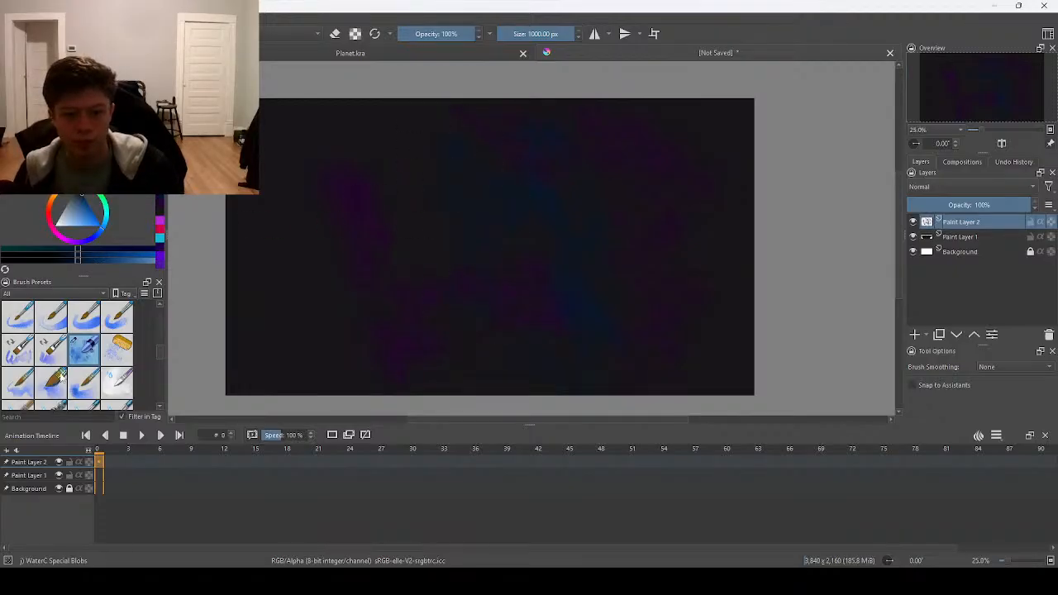
- Try cyan strokes on the lower-left canvas area with the WaterC Spread WideArea brush at 200 px, and undo them
click(50, 383)
drag(106, 222, 93, 221)
mouse_move(413, 281)
mouse_down()
mouse_move(374, 255)
mouse_move(373, 305)
mouse_up()
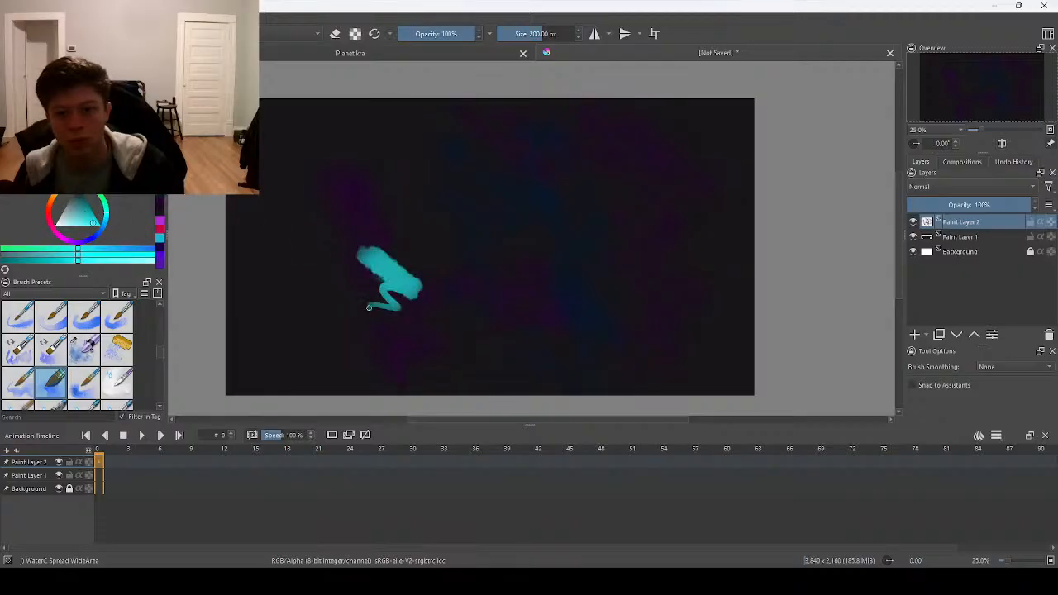
drag(370, 345, 404, 335)
key(ctrl+z)
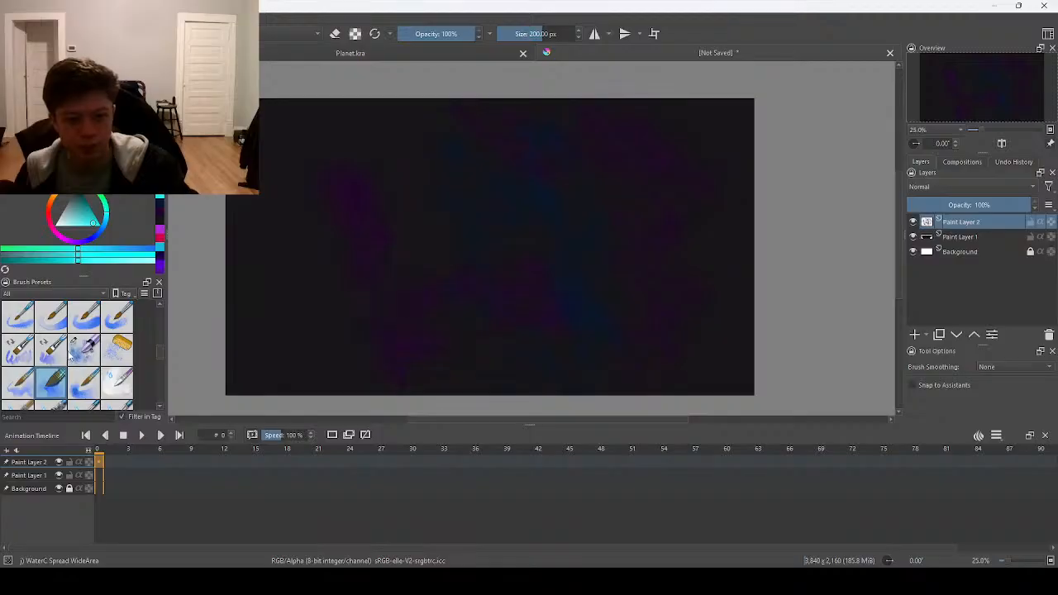
- Test cyan strokes with the WaterC Special Blobs and 576 px WaterC Spread brushes, undoing each one
click(84, 348)
mouse_move(437, 303)
mouse_down()
mouse_move(428, 220)
mouse_move(369, 289)
mouse_move(579, 352)
mouse_up()
key(ctrl+z)
click(116, 348)
key(ctrl+z)
click(20, 385)
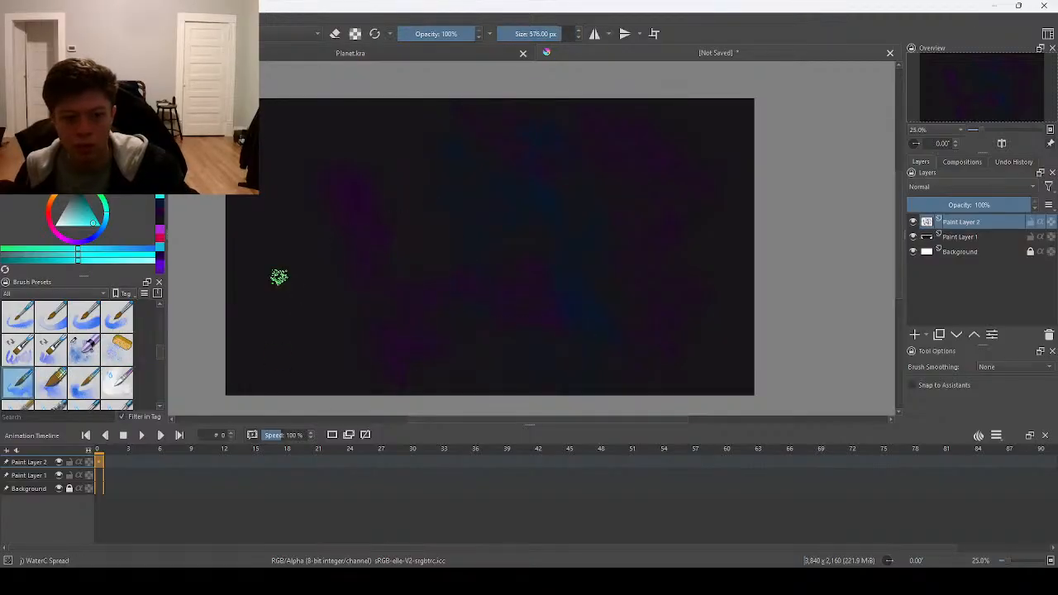
mouse_move(398, 285)
mouse_down()
mouse_move(418, 323)
mouse_move(600, 363)
mouse_up()
key(ctrl+z)
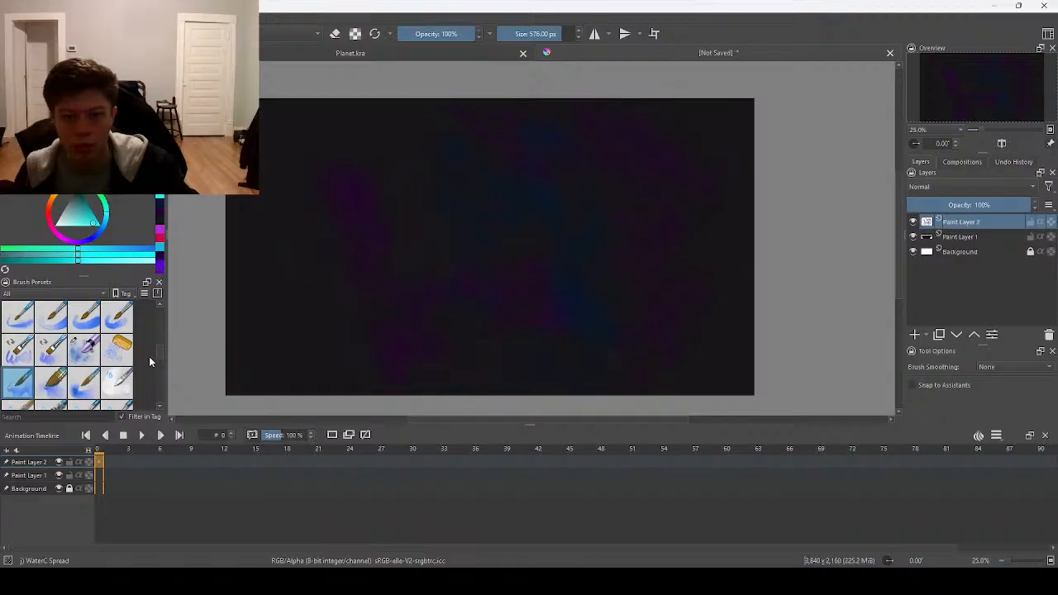
- Test cyan strokes with the WaterC Basic Round-Grain and Dry Bristles brushes, undoing each one
click(88, 323)
mouse_move(402, 247)
mouse_down()
mouse_move(546, 311)
mouse_move(354, 341)
mouse_up()
key(ctrl+z)
scroll(80, 365, up, 1)
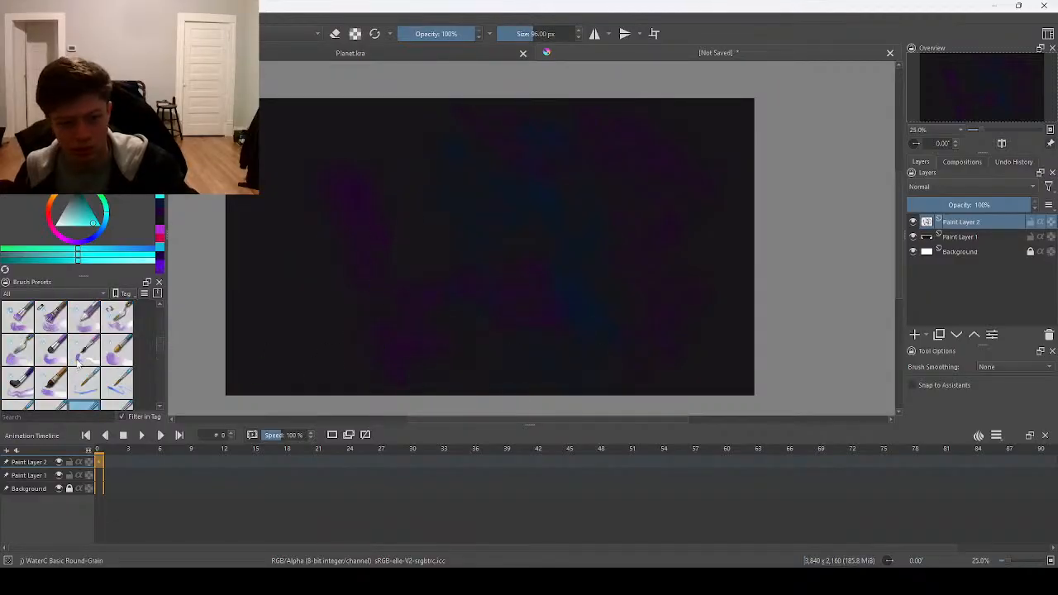
scroll(117, 357, up, 2)
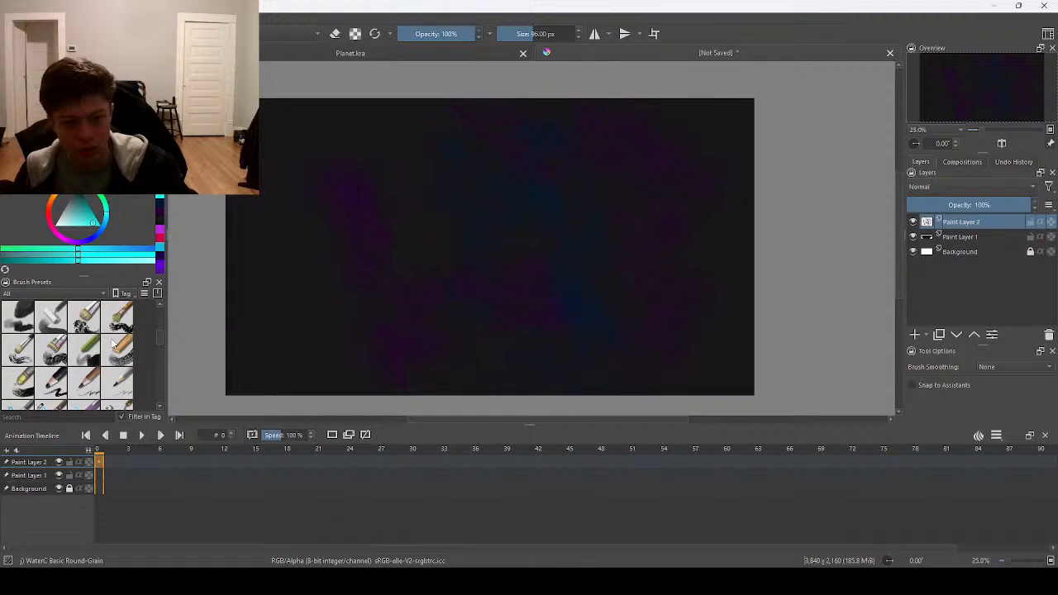
click(84, 316)
mouse_move(436, 241)
mouse_down()
mouse_move(503, 309)
mouse_move(488, 354)
mouse_up()
key(ctrl+z)
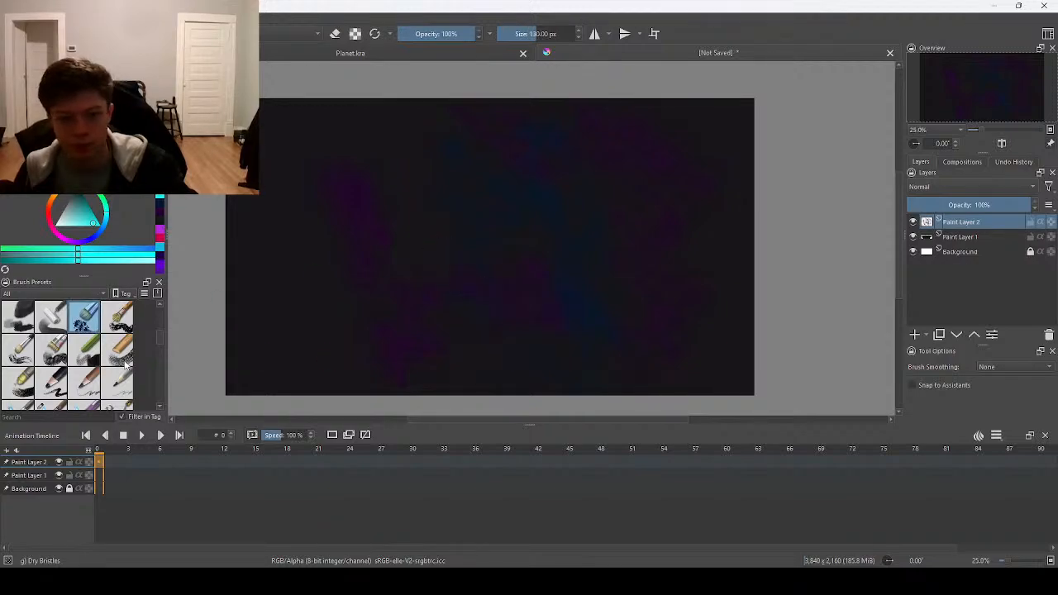
- Try cyan strokes left of the canvas center with the Watercolor Texture brush at 220 px, and remove them
scroll(125, 363, down, 2)
scroll(108, 363, down, 1)
scroll(106, 364, up, 1)
click(50, 316)
mouse_move(351, 294)
mouse_down()
mouse_move(494, 325)
mouse_move(472, 314)
mouse_move(396, 347)
mouse_move(363, 277)
mouse_up()
key(ctrl+z)
drag(470, 194, 477, 252)
mouse_move(478, 322)
mouse_down()
mouse_move(444, 333)
mouse_move(397, 292)
mouse_move(378, 246)
mouse_up()
right_click(380, 250)
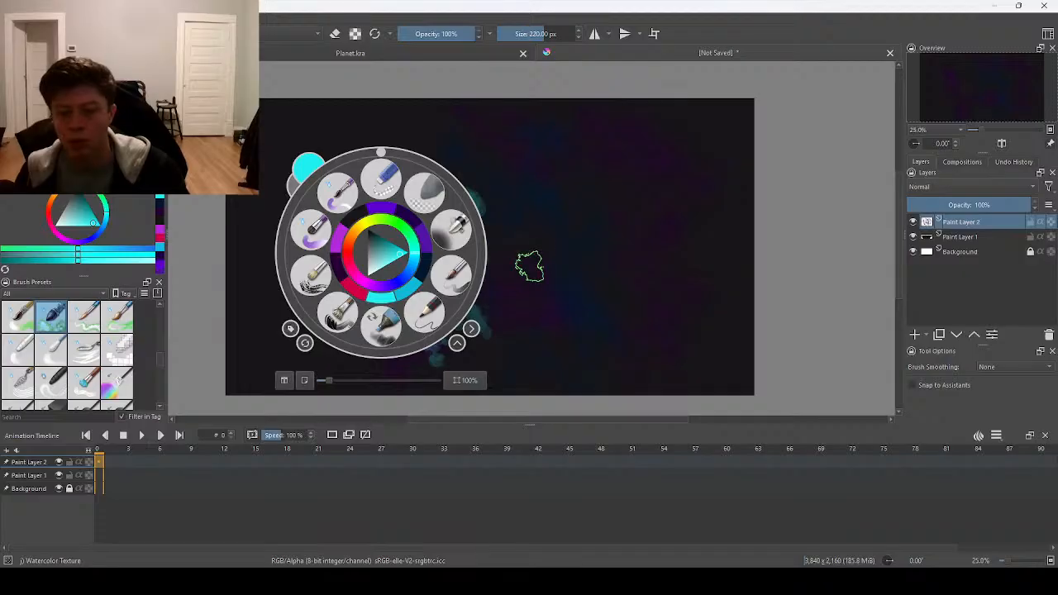
click(537, 280)
key(Delete)
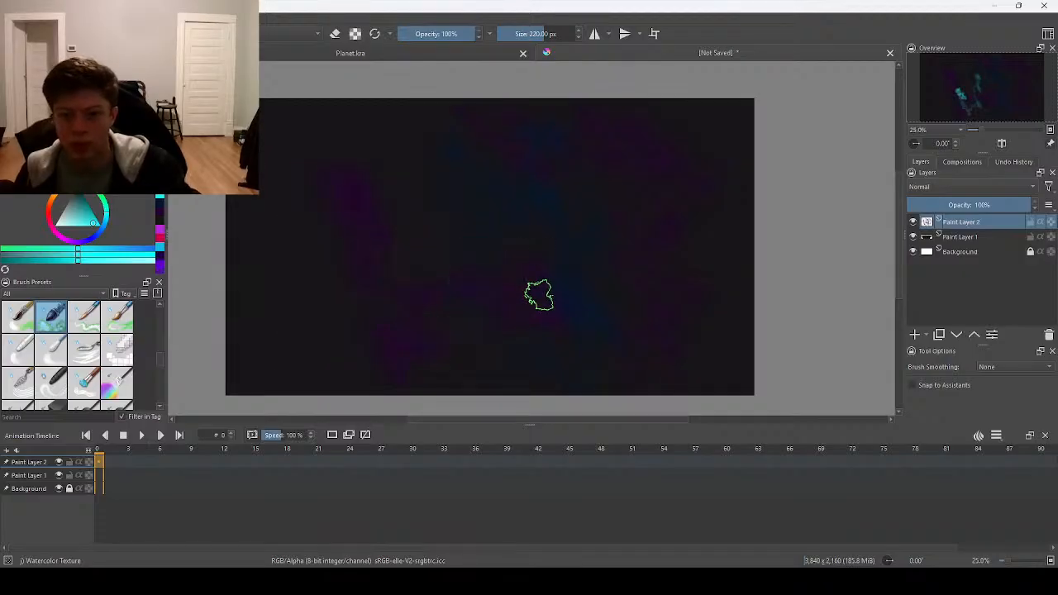
- Darken the backdrop and its color patches in black with the Airbrush Soft brush at 600 px
scroll(76, 334, down, 3)
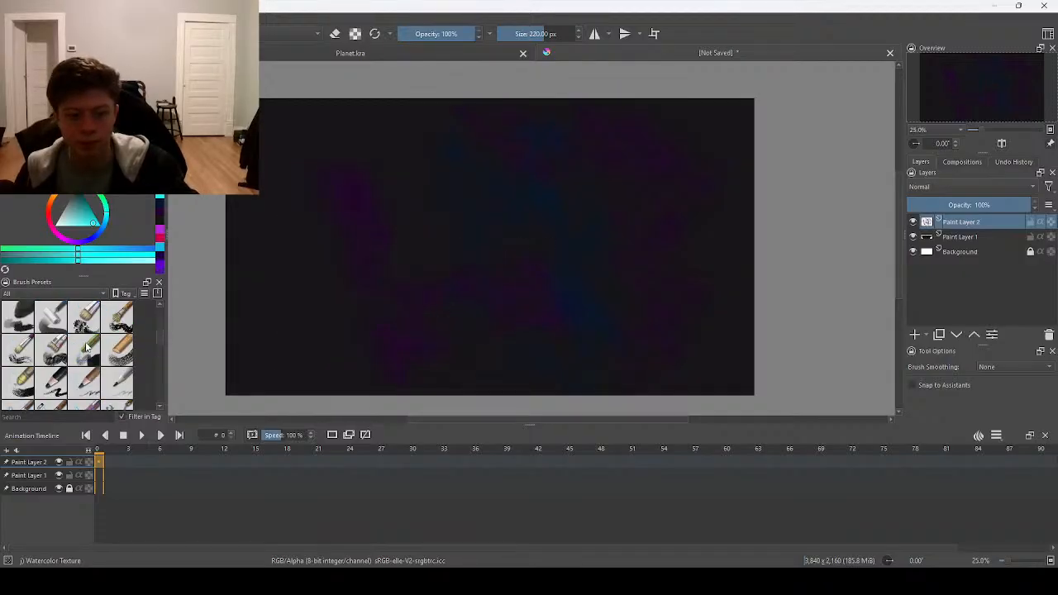
click(117, 315)
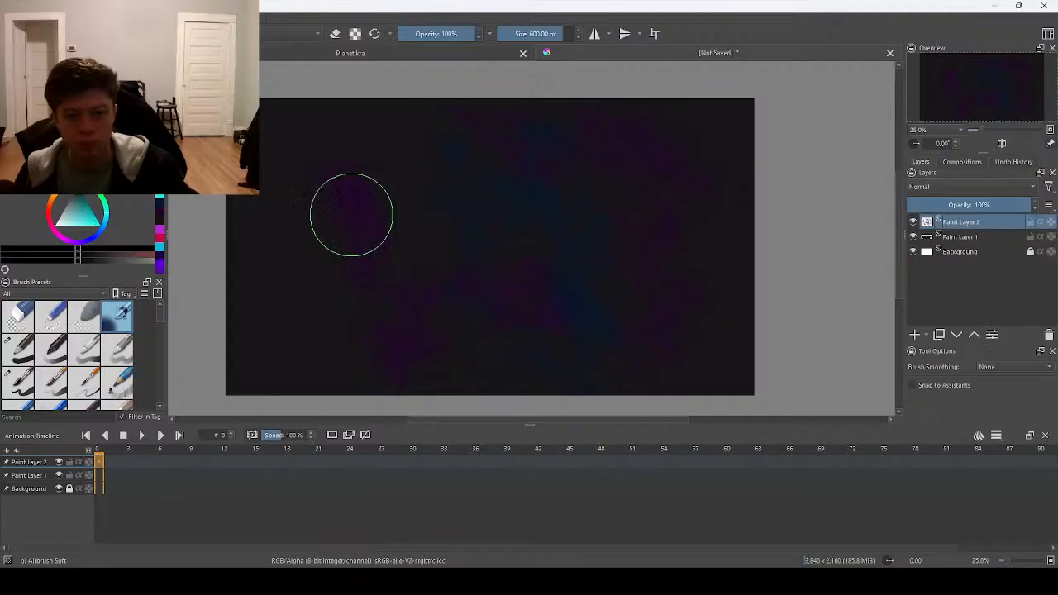
mouse_move(385, 170)
mouse_down()
mouse_move(302, 218)
mouse_move(292, 307)
mouse_move(253, 87)
mouse_move(380, 295)
mouse_move(373, 201)
mouse_move(267, 224)
mouse_move(433, 86)
mouse_move(485, 338)
mouse_move(550, 229)
mouse_move(517, 83)
mouse_move(735, 203)
mouse_move(661, 187)
mouse_move(708, 352)
mouse_move(708, 203)
mouse_move(553, 96)
mouse_move(557, 338)
mouse_move(470, 241)
mouse_move(267, 174)
mouse_move(405, 383)
mouse_move(569, 361)
mouse_move(384, 96)
mouse_move(391, 411)
mouse_move(271, 335)
mouse_up()
- Airbrush cyan streaks through the canvas middle at 600 px and smear them with the Wet Bristles Rough brush at 937.52 px
scroll(95, 339, down, 3)
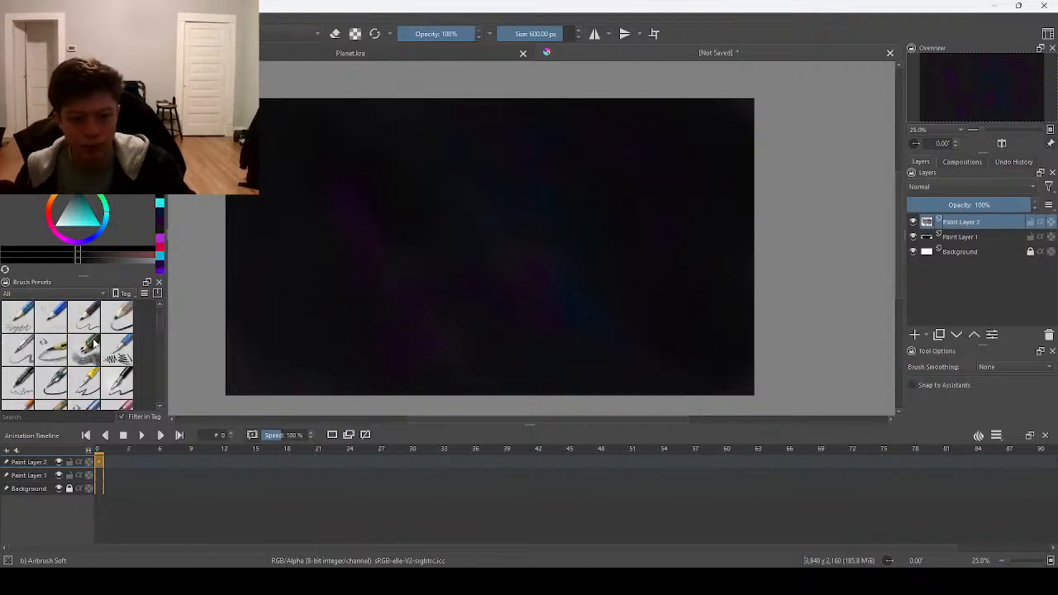
click(99, 223)
mouse_move(557, 307)
mouse_down()
mouse_move(517, 237)
mouse_move(482, 209)
mouse_up()
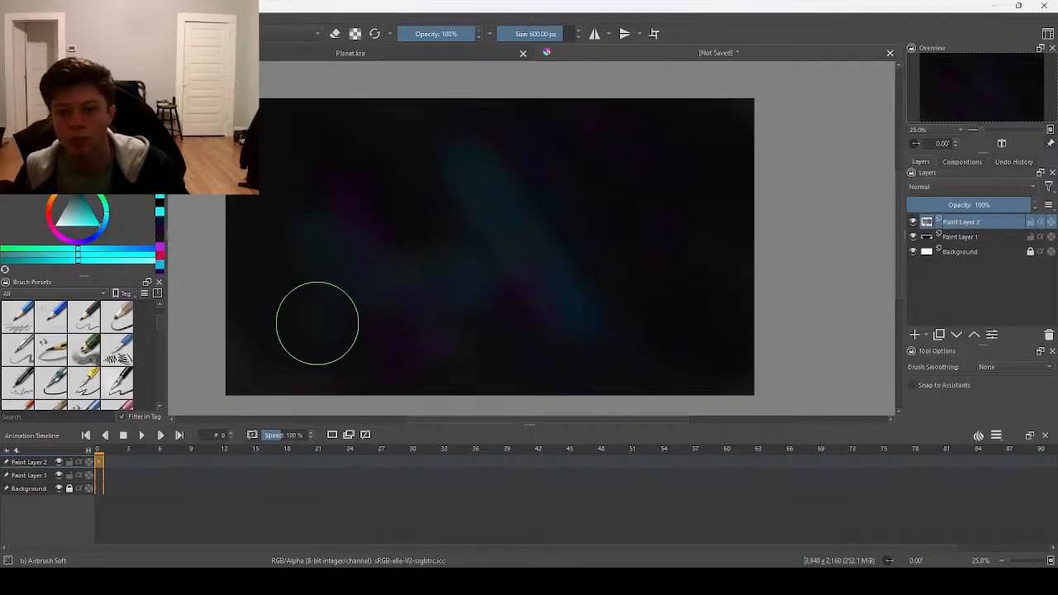
scroll(99, 331, down, 5)
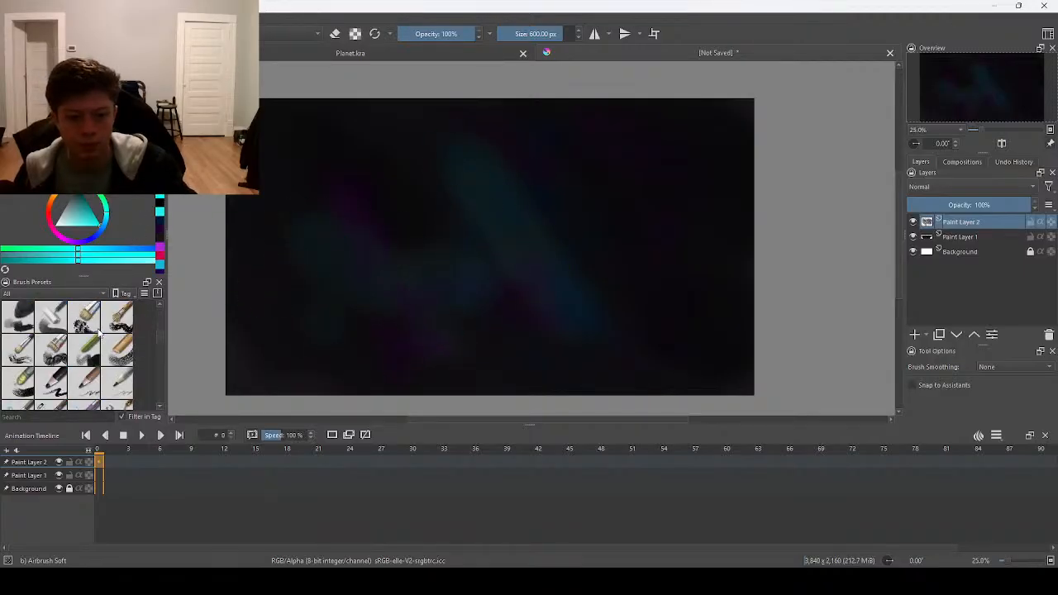
click(51, 325)
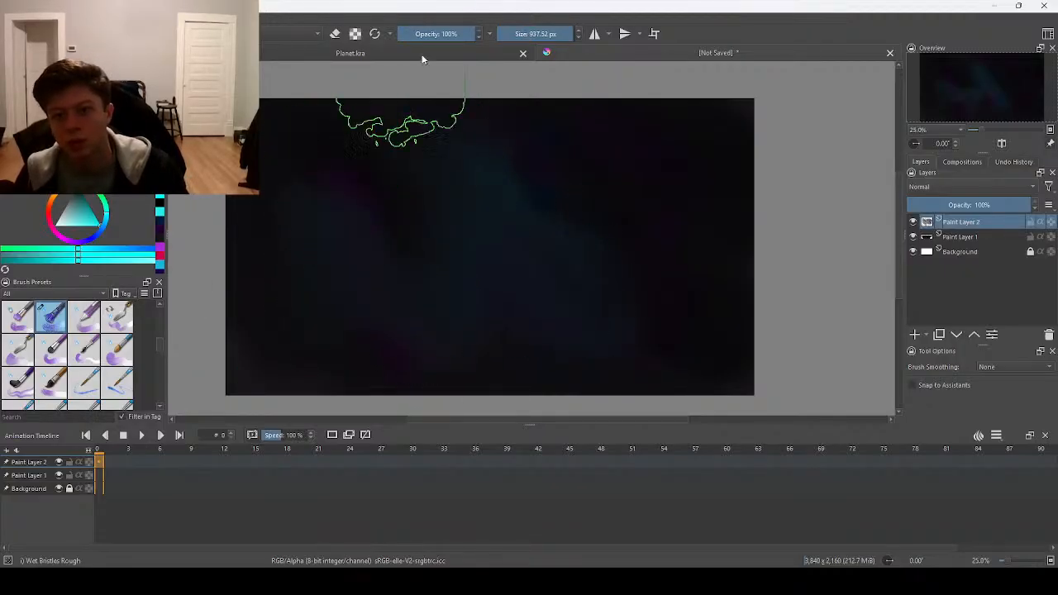
- Paint and blend a purple nebula patch near the canvas center with the Wet Bristles Rough brush at 211.44 px
click(546, 34)
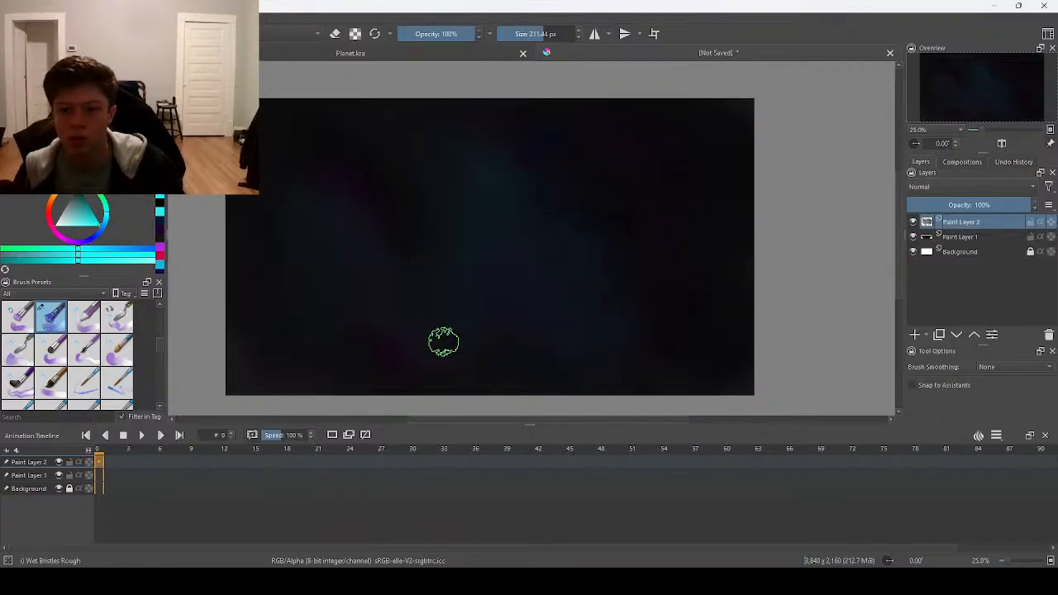
click(163, 253)
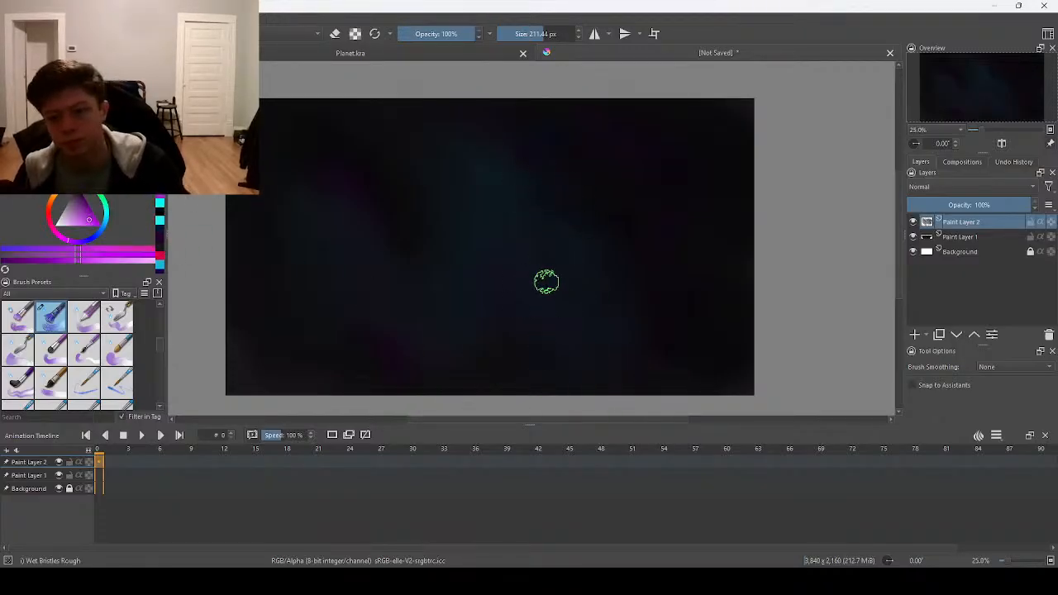
mouse_move(506, 250)
mouse_down()
mouse_move(484, 302)
mouse_move(573, 355)
mouse_up()
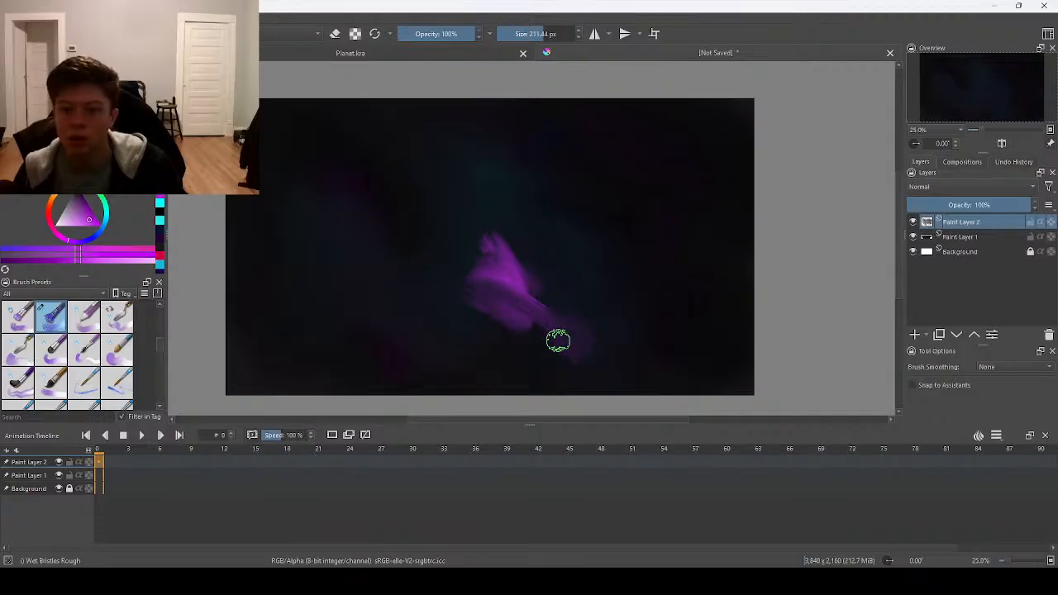
mouse_move(516, 329)
mouse_down()
mouse_move(493, 302)
mouse_move(503, 255)
mouse_move(491, 229)
mouse_move(427, 305)
mouse_move(482, 246)
mouse_move(512, 288)
mouse_move(551, 313)
mouse_move(499, 193)
mouse_move(415, 218)
mouse_move(461, 264)
mouse_move(405, 208)
mouse_move(479, 350)
mouse_move(534, 328)
mouse_move(561, 372)
mouse_move(614, 354)
mouse_move(604, 302)
mouse_move(558, 298)
mouse_move(520, 336)
mouse_up()
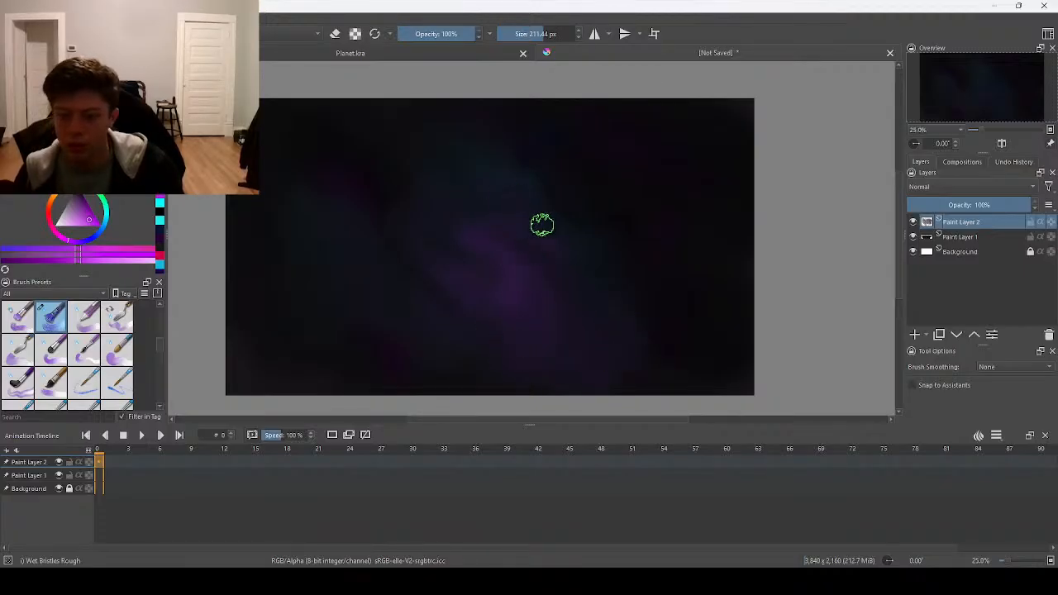
- Add blended purple patches at the canvas's right and lower-left areas, and pink ones around its lower middle
mouse_move(691, 210)
mouse_down()
mouse_move(685, 224)
mouse_move(671, 217)
mouse_move(665, 174)
mouse_move(708, 217)
mouse_move(724, 292)
mouse_move(669, 189)
mouse_move(650, 262)
mouse_up()
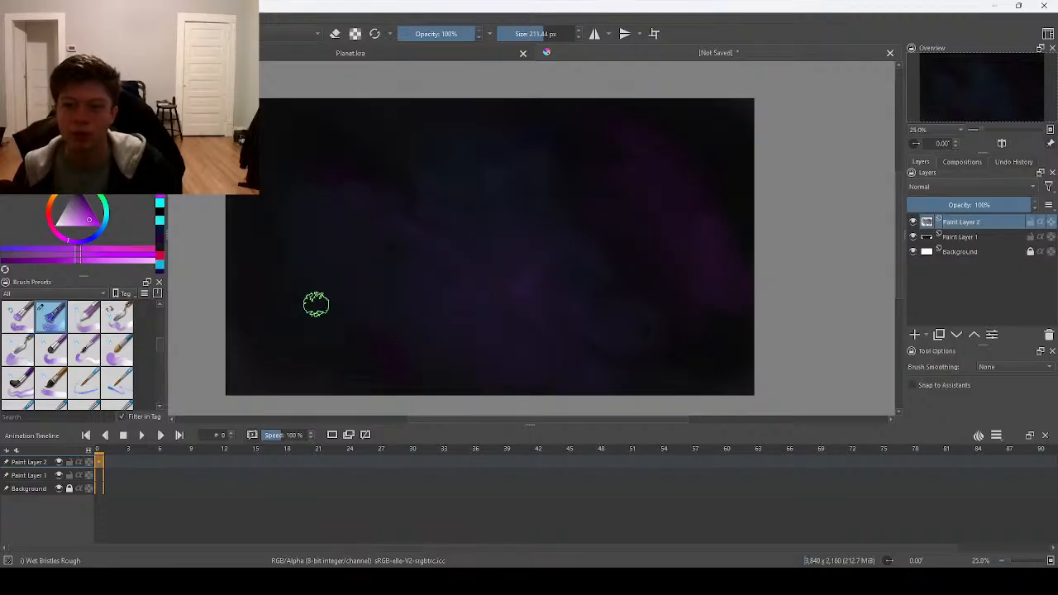
mouse_move(265, 300)
mouse_down()
mouse_move(286, 309)
mouse_move(305, 297)
mouse_move(326, 325)
mouse_move(305, 293)
mouse_move(269, 274)
mouse_move(286, 305)
mouse_move(362, 372)
mouse_up()
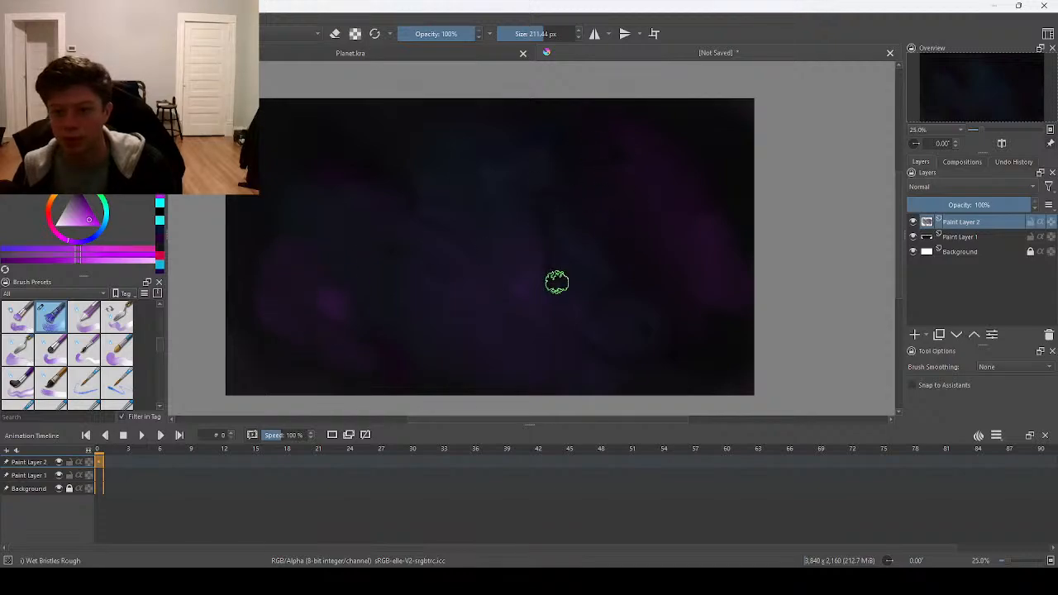
drag(60, 236, 57, 235)
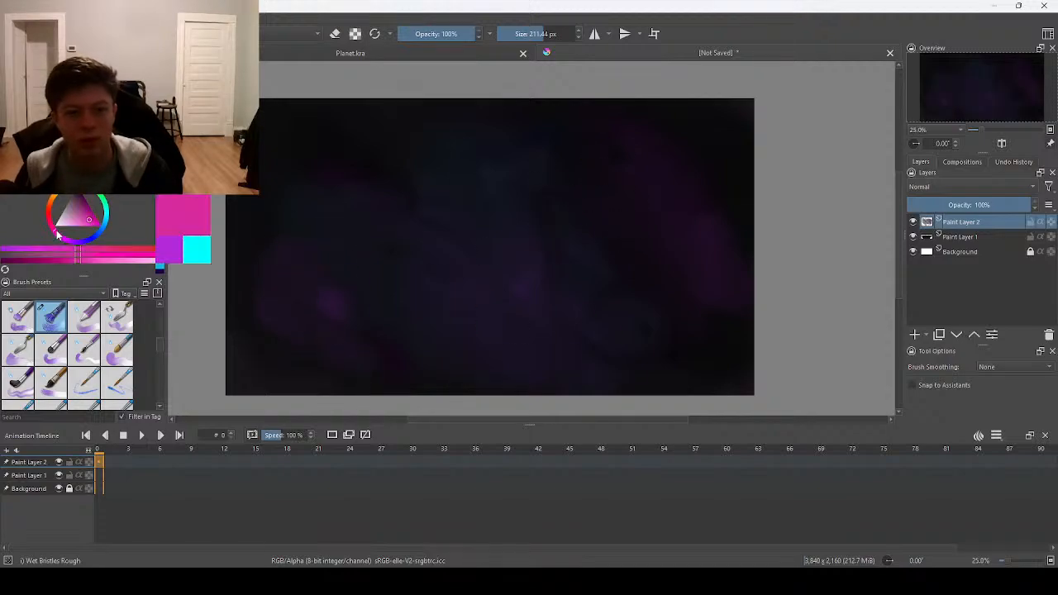
drag(603, 303, 561, 279)
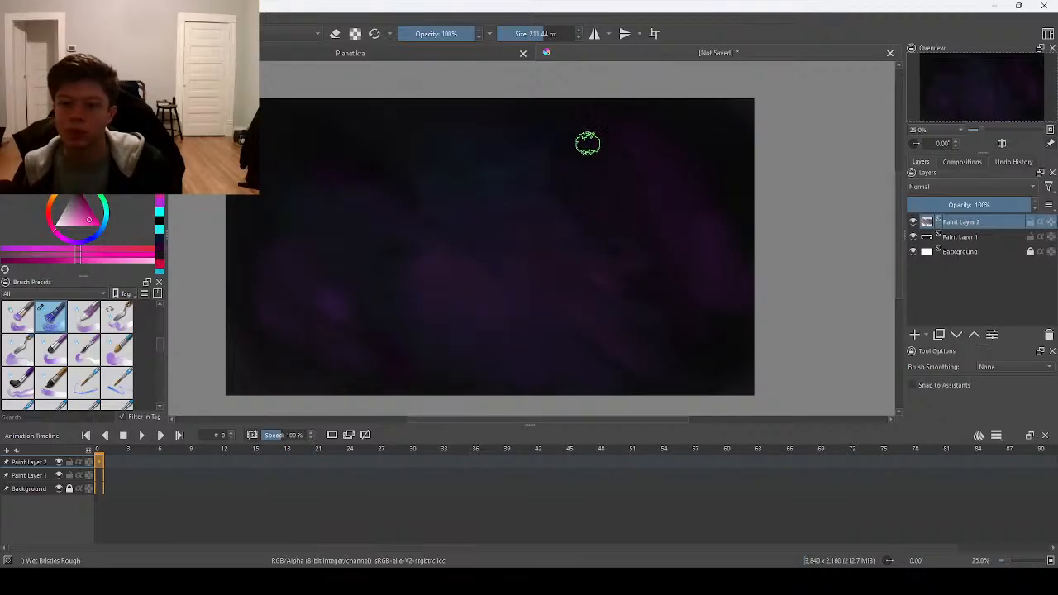
- Scatter white stars over the nebula with the Texture Starfield brush at 250 px
scroll(94, 342, down, 5)
click(101, 342)
scroll(110, 360, down, 3)
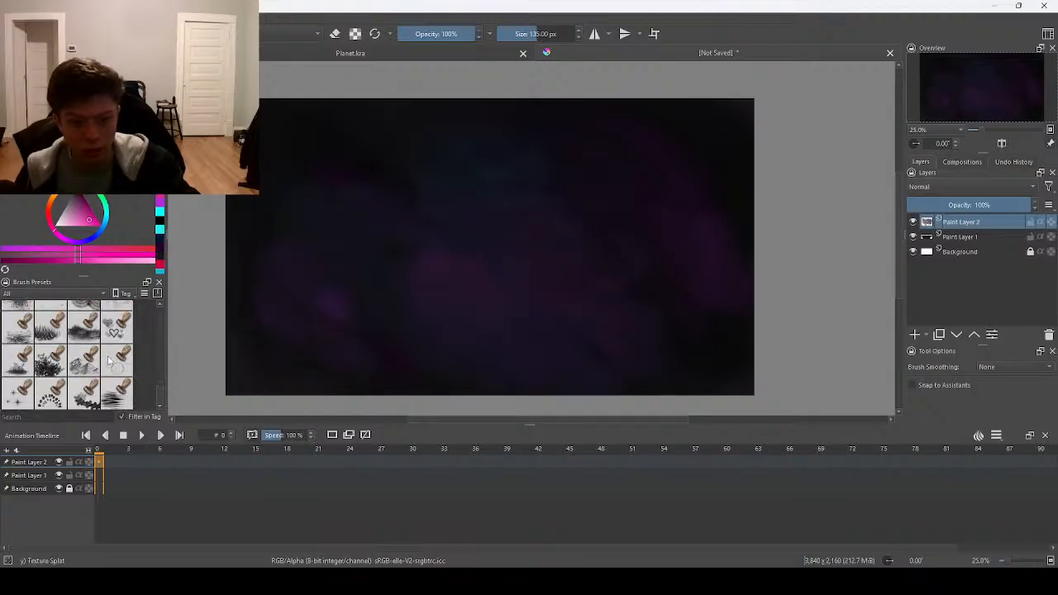
click(51, 308)
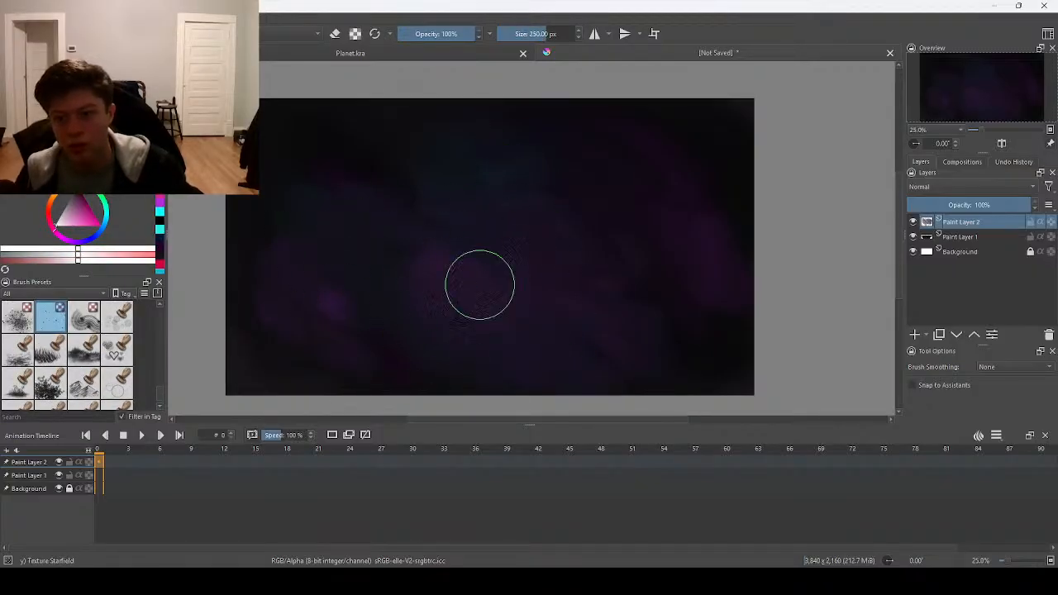
scroll(614, 243, up, 2)
scroll(614, 248, down, 1)
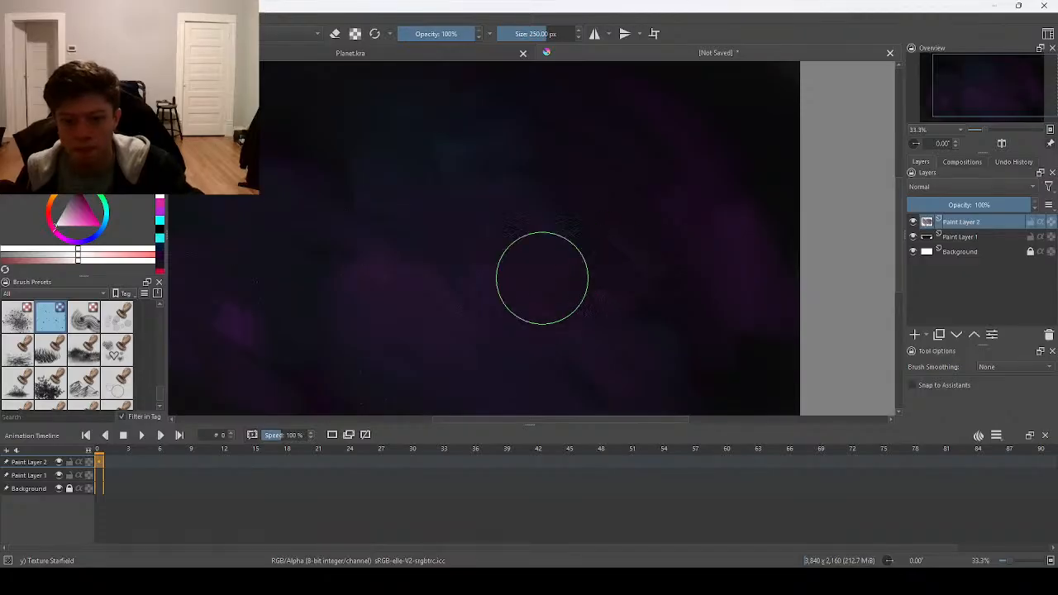
- Try a white stroke across the canvas middle with the Texture Splat brush at 135 px, and undo it
scroll(90, 346, down, 1)
scroll(56, 364, down, 3)
scroll(60, 363, down, 5)
scroll(65, 362, down, 3)
click(116, 359)
drag(352, 261, 626, 335)
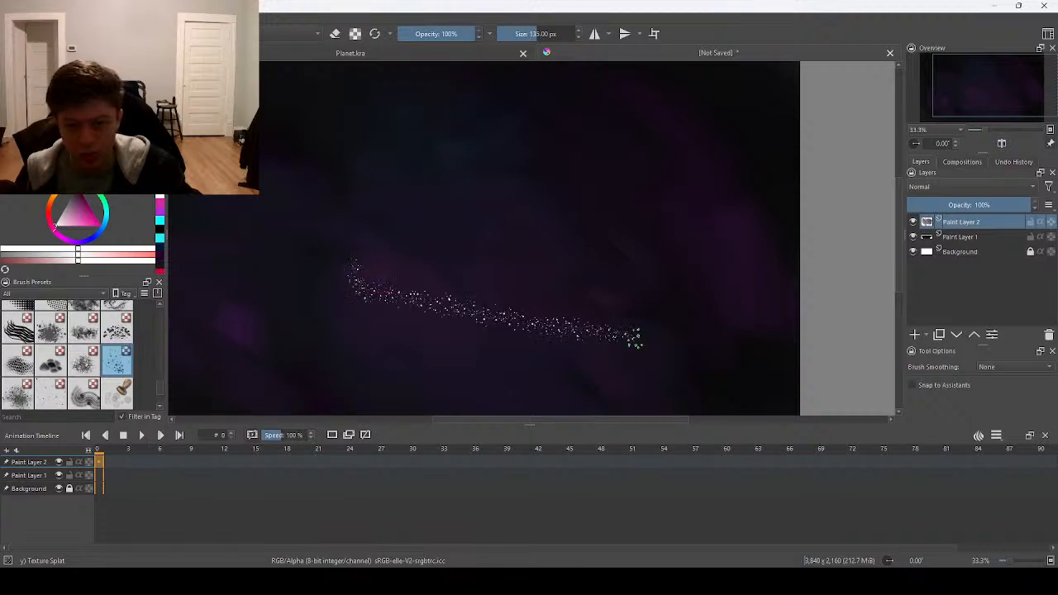
key(ctrl+z)
- Try a white stroke with the WaterC Special Splats brush at 492.53 px, and undo it
scroll(73, 354, up, 10)
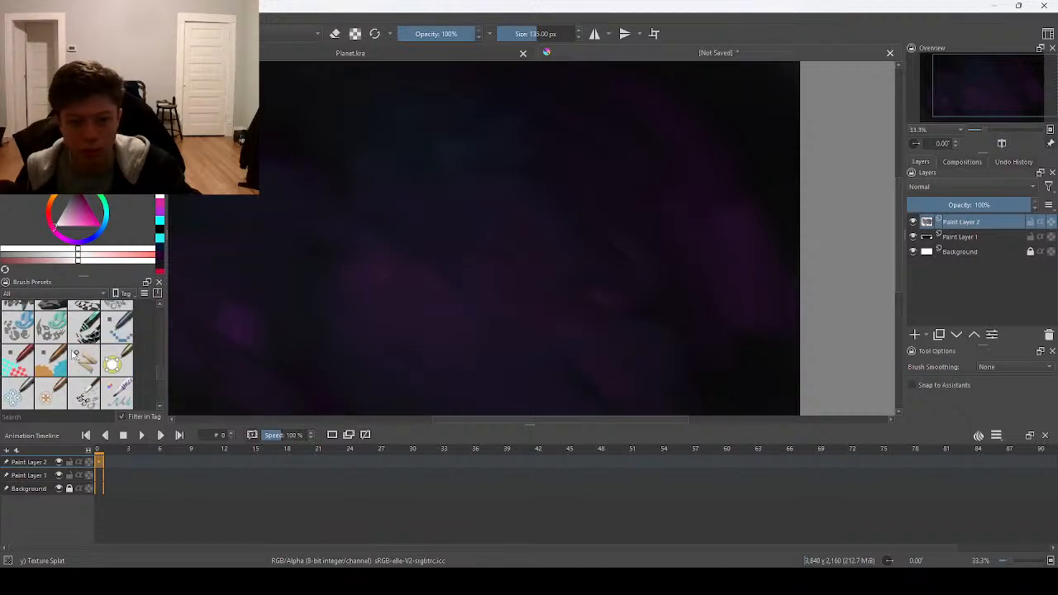
scroll(76, 354, up, 3)
scroll(101, 334, up, 3)
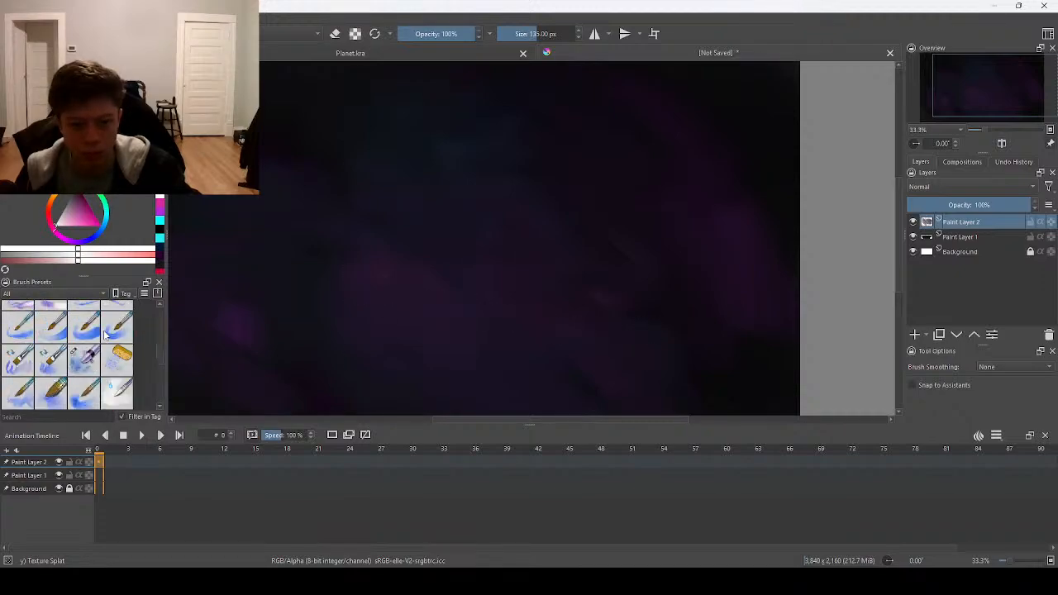
click(118, 356)
mouse_move(314, 276)
mouse_down()
mouse_move(615, 298)
mouse_move(479, 339)
mouse_move(558, 213)
mouse_up()
key(ctrl+z)
- Return to the Texture Starfield brush at 250 px and add more white stars around the canvas center
scroll(105, 347, down, 5)
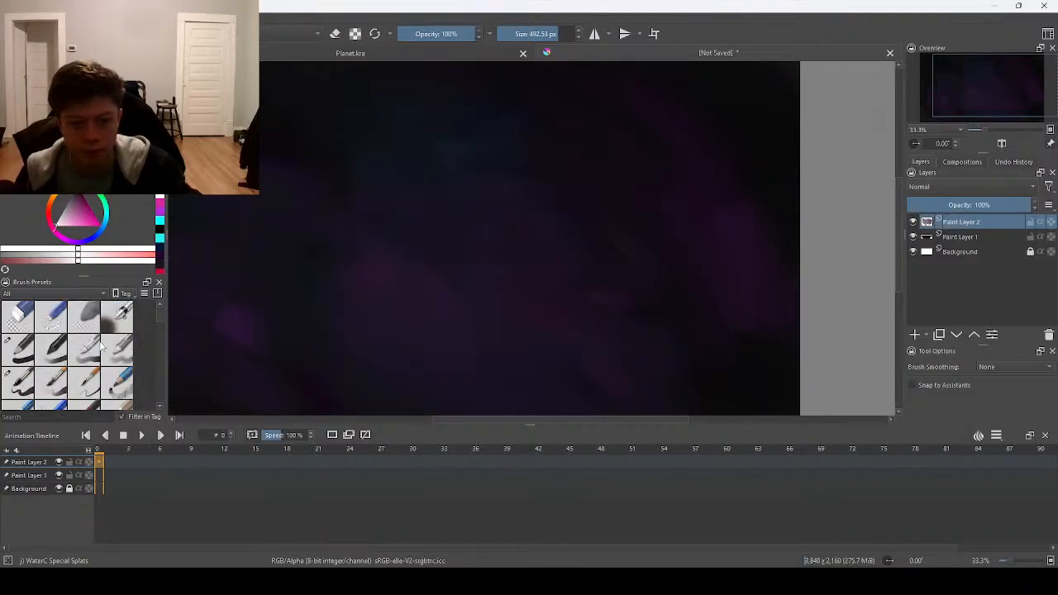
scroll(107, 347, down, 5)
scroll(60, 382, down, 5)
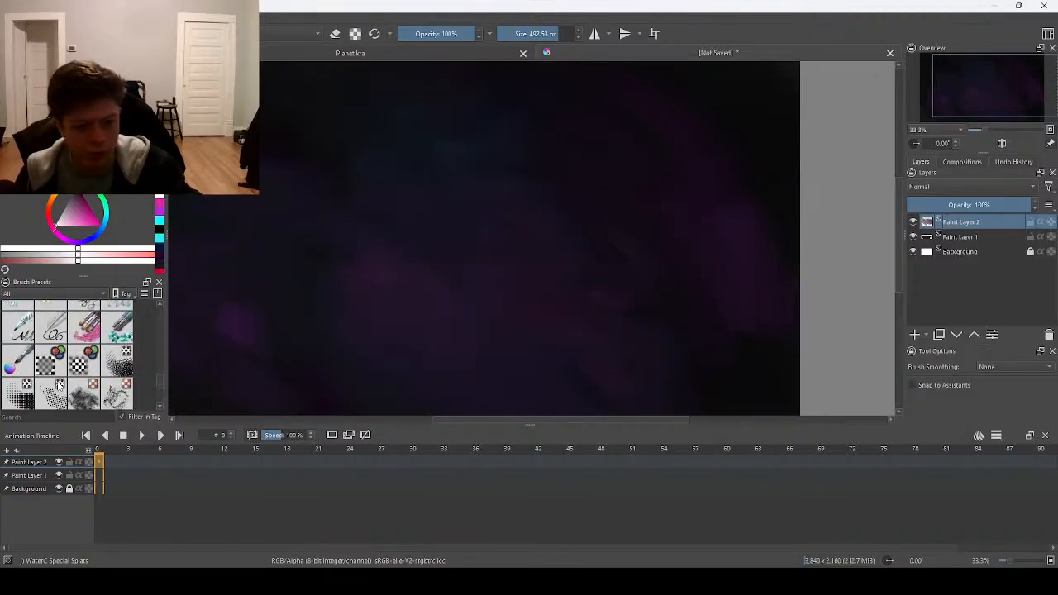
click(58, 390)
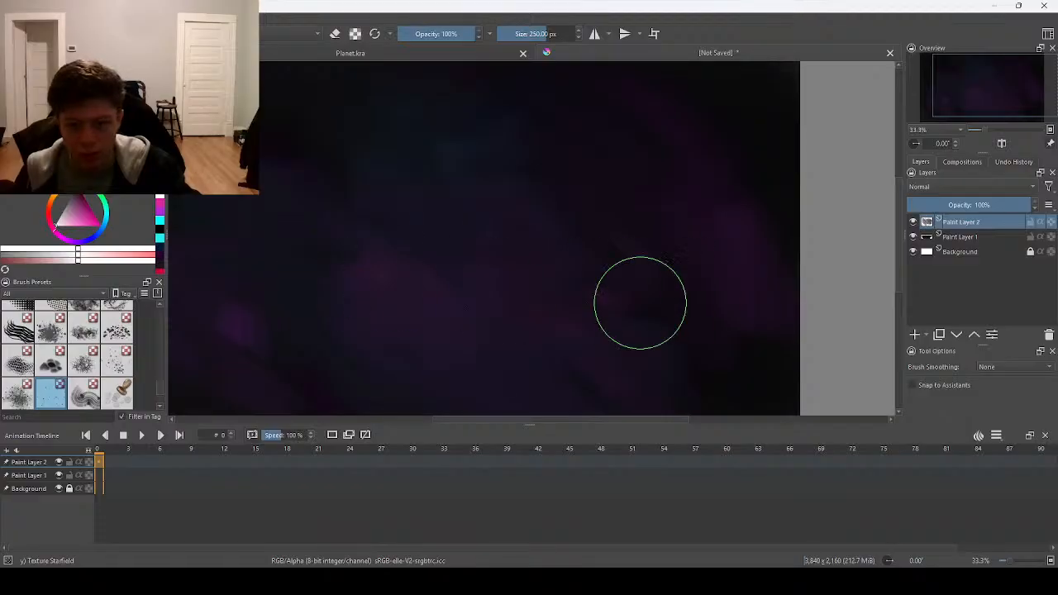
scroll(506, 268, up, 2)
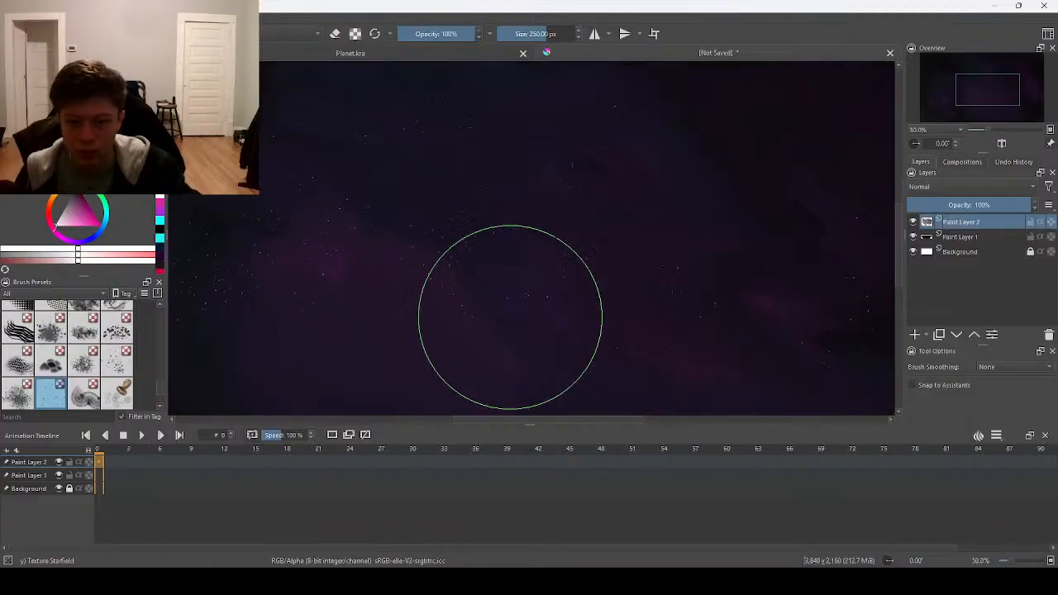
- Try a diagonal stroke with the Texture Splat brush, undo it, and raise the brush size to 1000 px
click(124, 369)
mouse_move(389, 216)
mouse_down()
mouse_move(610, 302)
mouse_move(545, 287)
mouse_up()
key(ctrl+z)
drag(561, 35, 595, 40)
scroll(640, 252, down, 3)
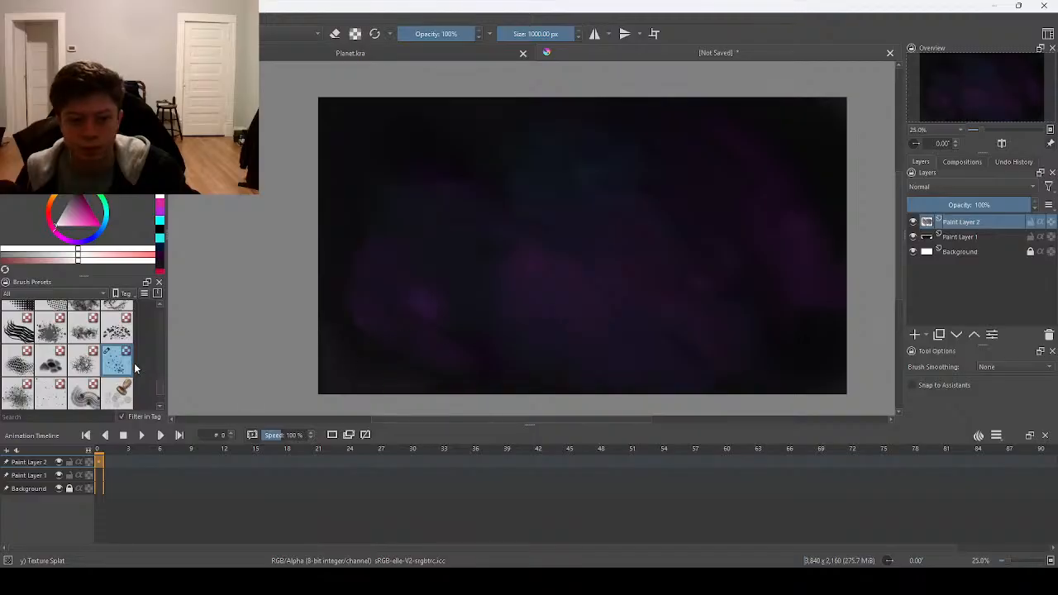
- Stamp a few small white stars around the canvas center and pink cloud with the Stamp Sparkles brush at 77.60 px
scroll(62, 348, down, 2)
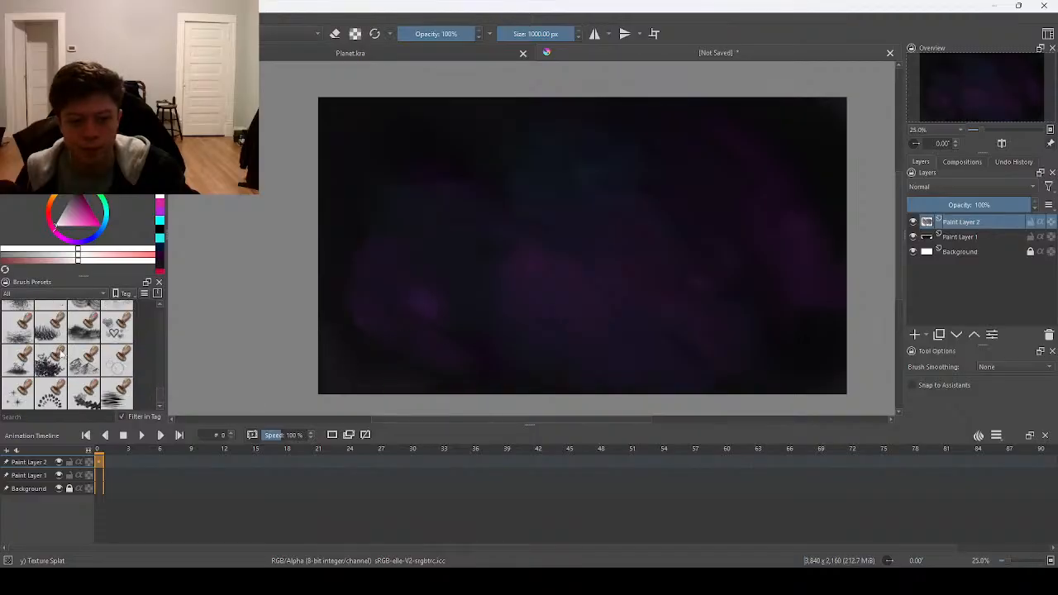
click(14, 392)
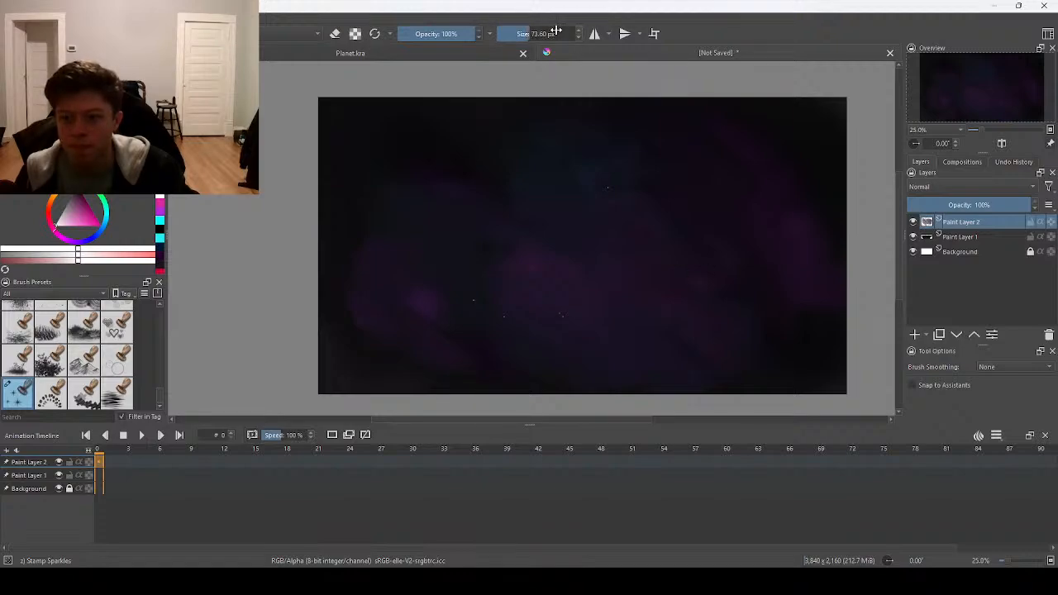
drag(747, 238, 724, 257)
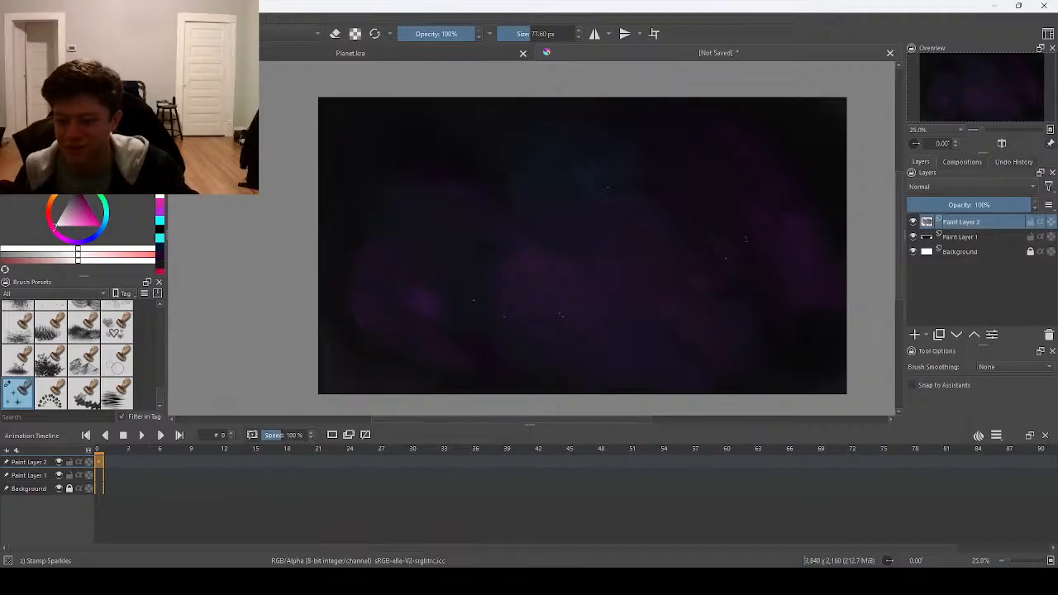
- Check the livestream dashboard and chat in the browser, and return to Krita
key(alt+Tab)
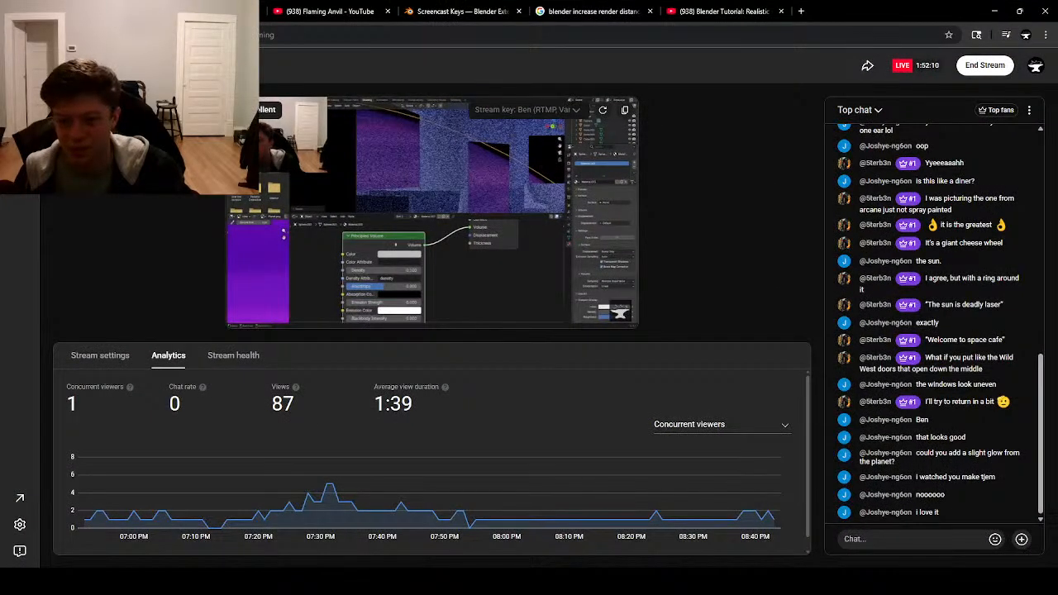
key(alt+Tab)
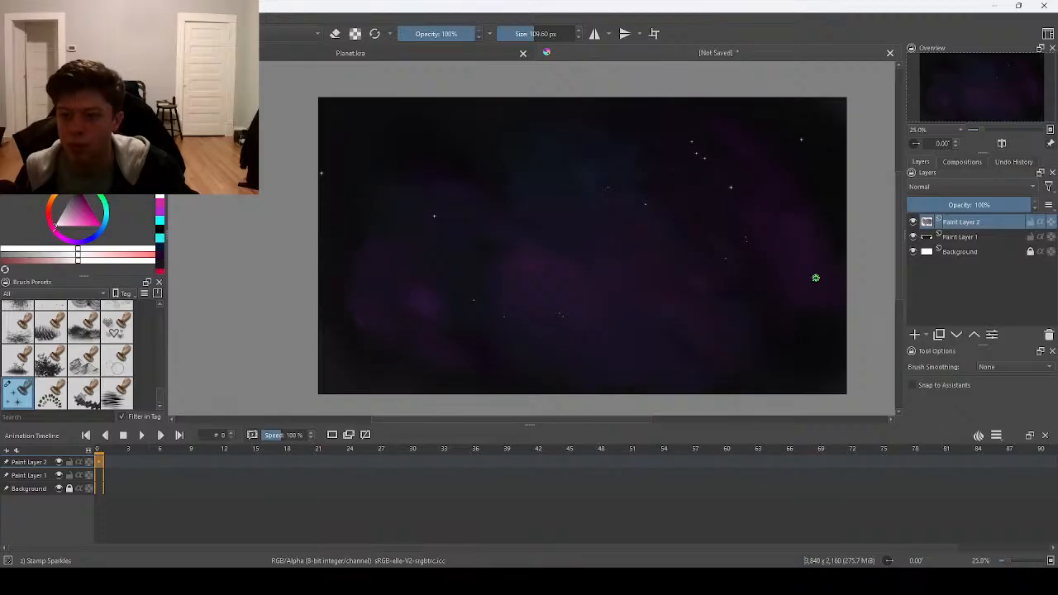
- Pick a pale pink and scatter Stamp Sparkles stars over the right half and center, reducing the brush size to 62.66 px
click(58, 213)
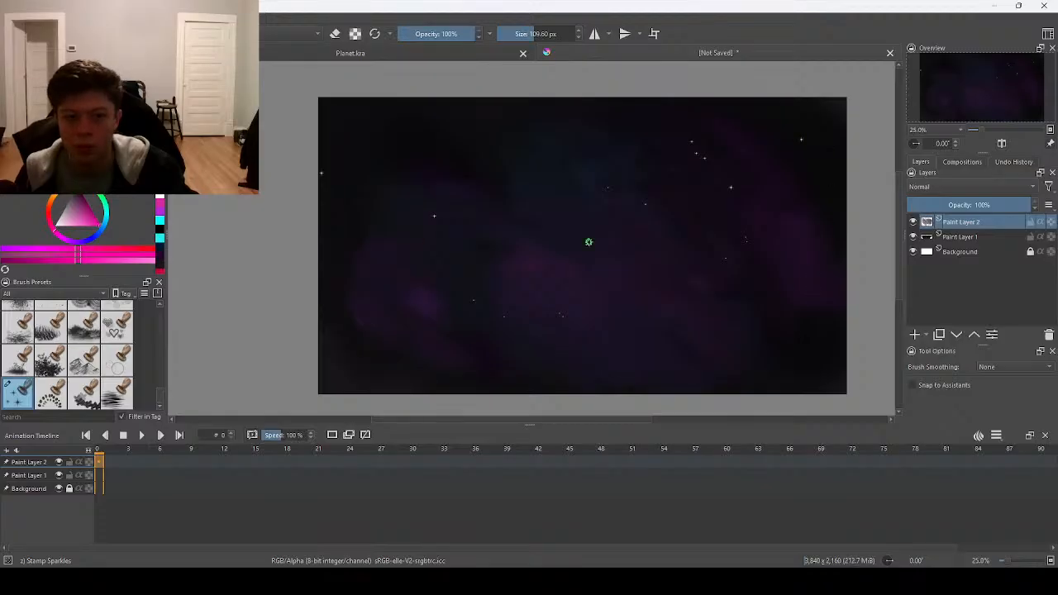
click(71, 218)
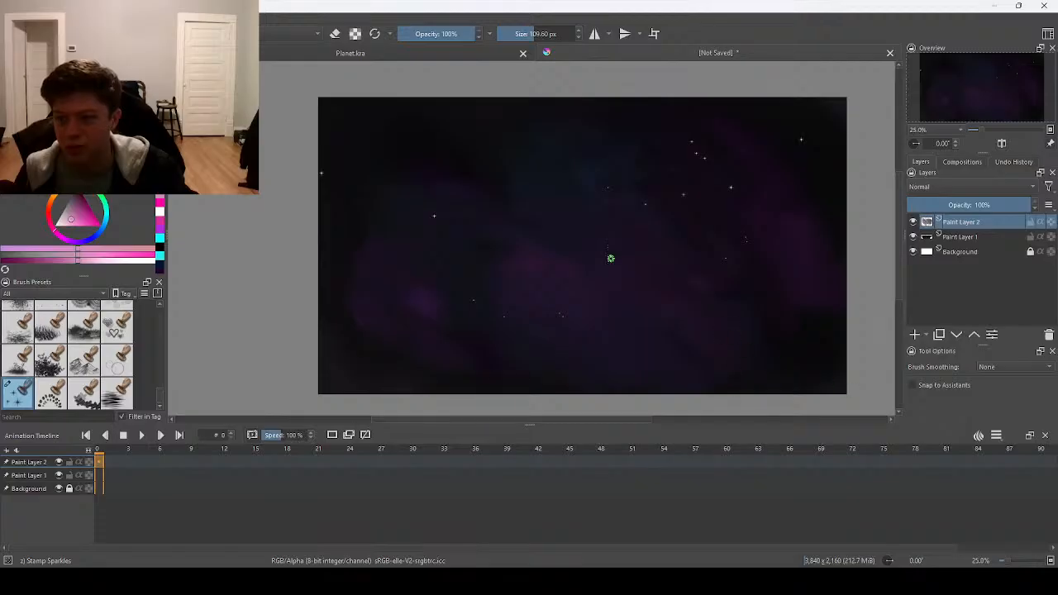
click(699, 213)
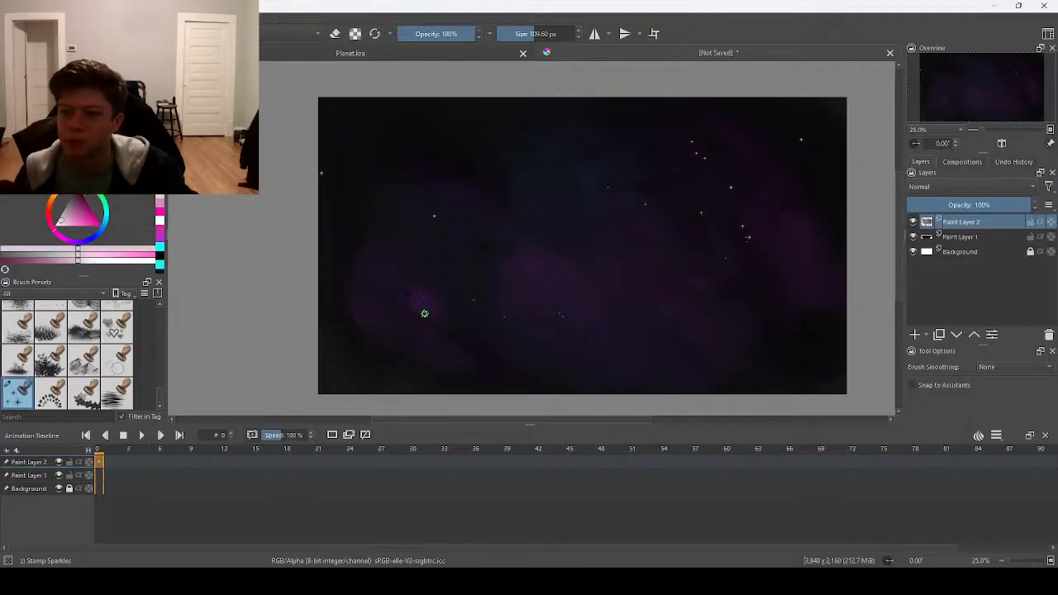
click(57, 225)
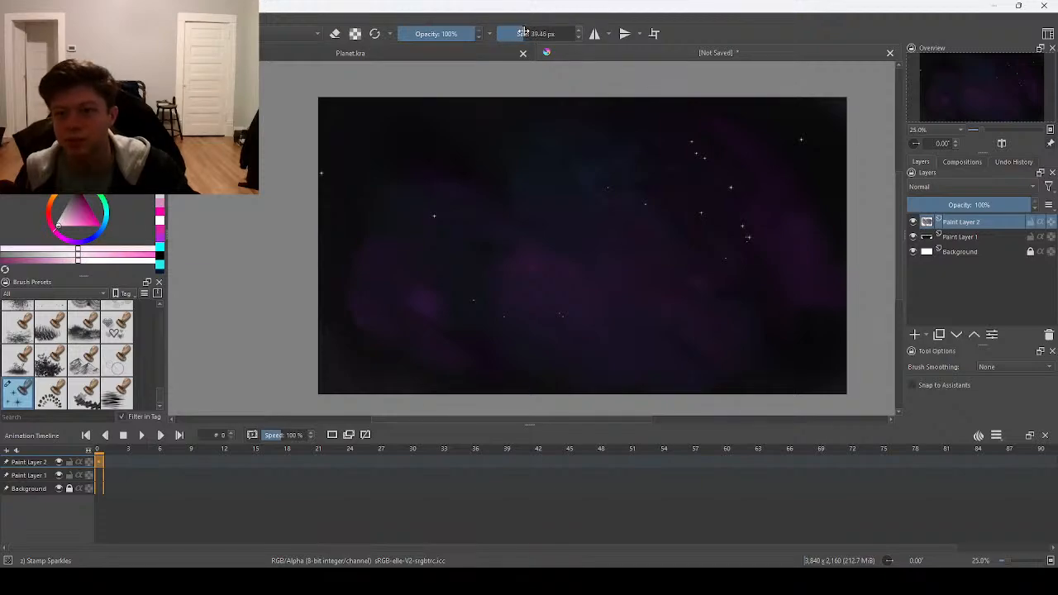
click(772, 200)
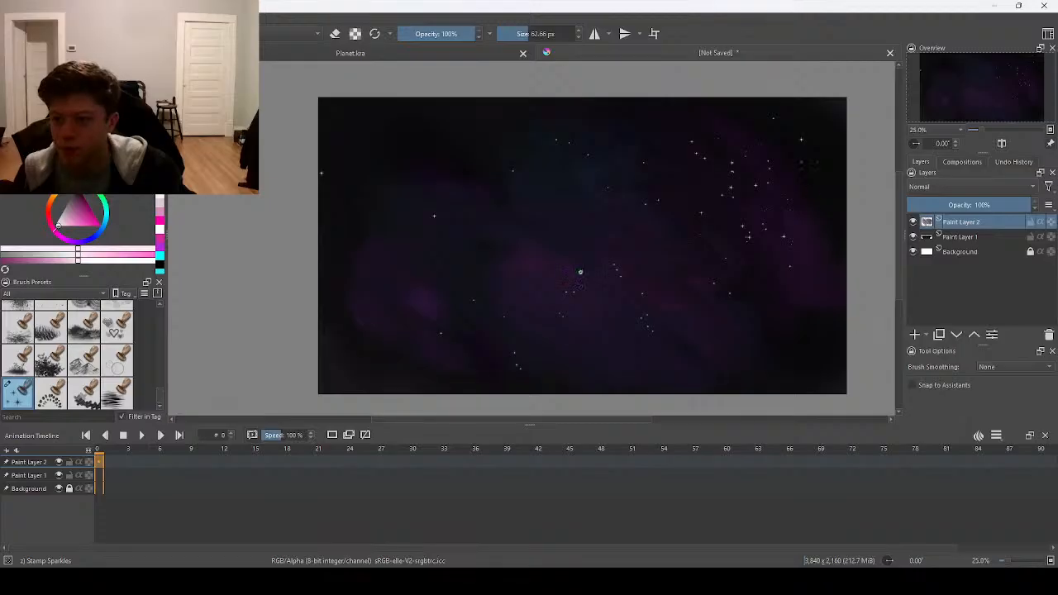
- Scatter fine pale pink stars across the nebula clouds with the Texture Starfield brush at 250 px
scroll(64, 376, up, 3)
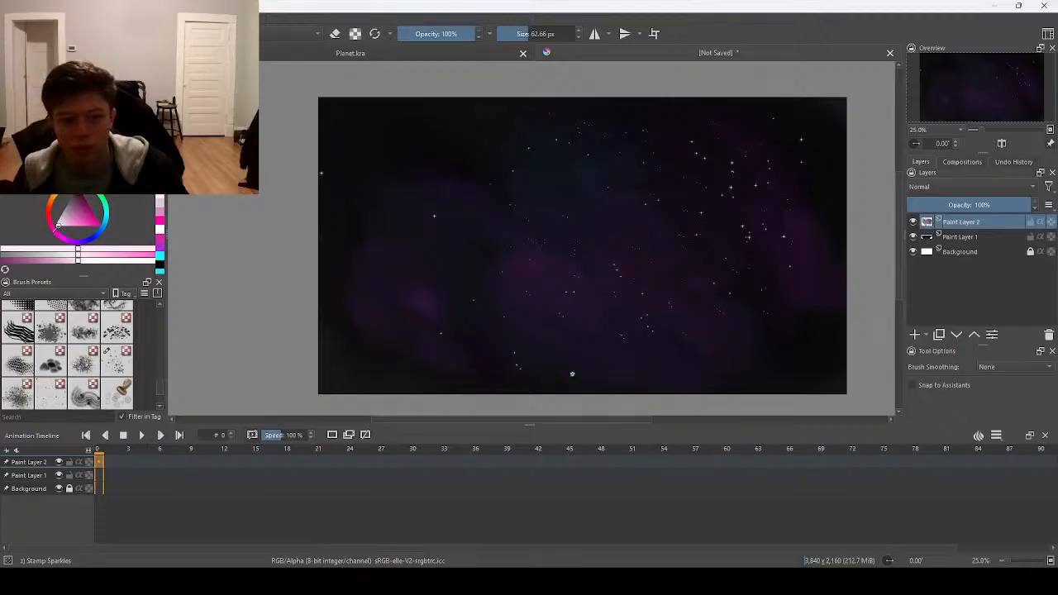
click(45, 388)
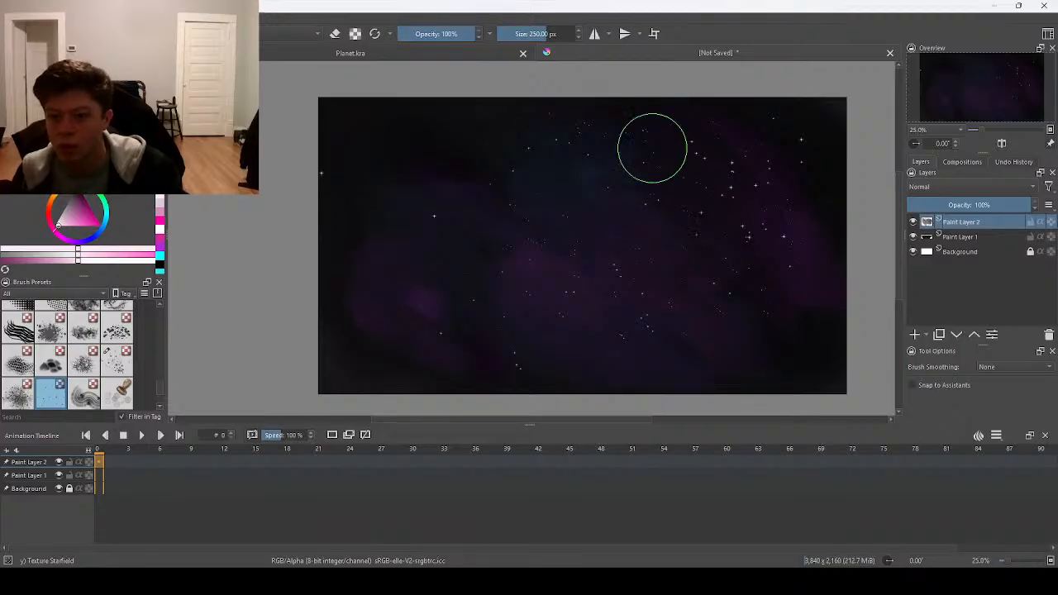
ctrl+scroll(748, 196, up, 1)
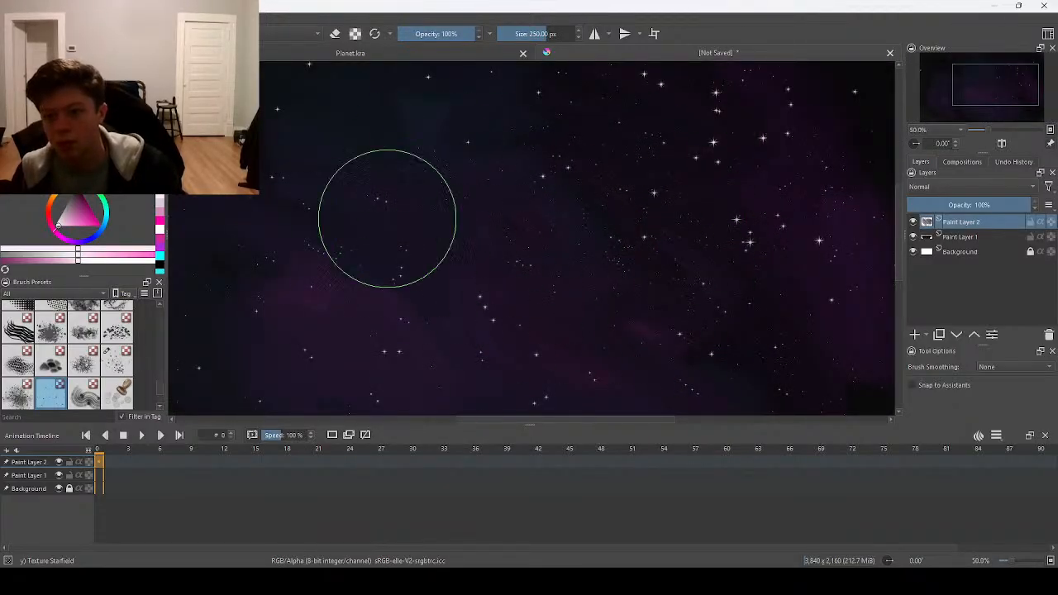
ctrl+scroll(504, 235, down, 1)
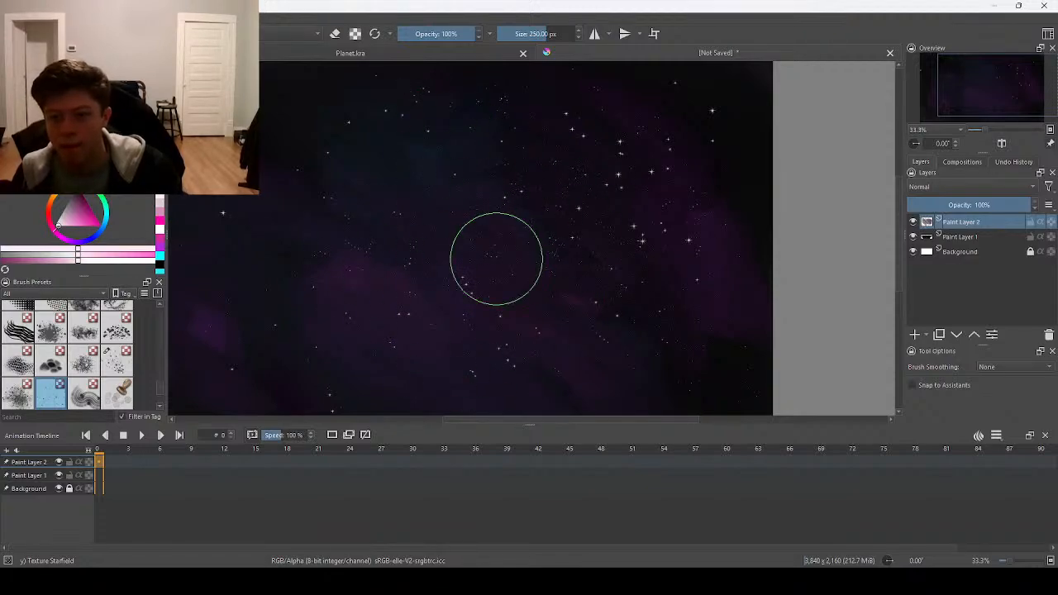
ctrl+scroll(413, 239, down, 1)
mouse_move(383, 247)
middle_down()
mouse_move(424, 212)
mouse_move(449, 207)
mouse_move(468, 220)
middle_up()
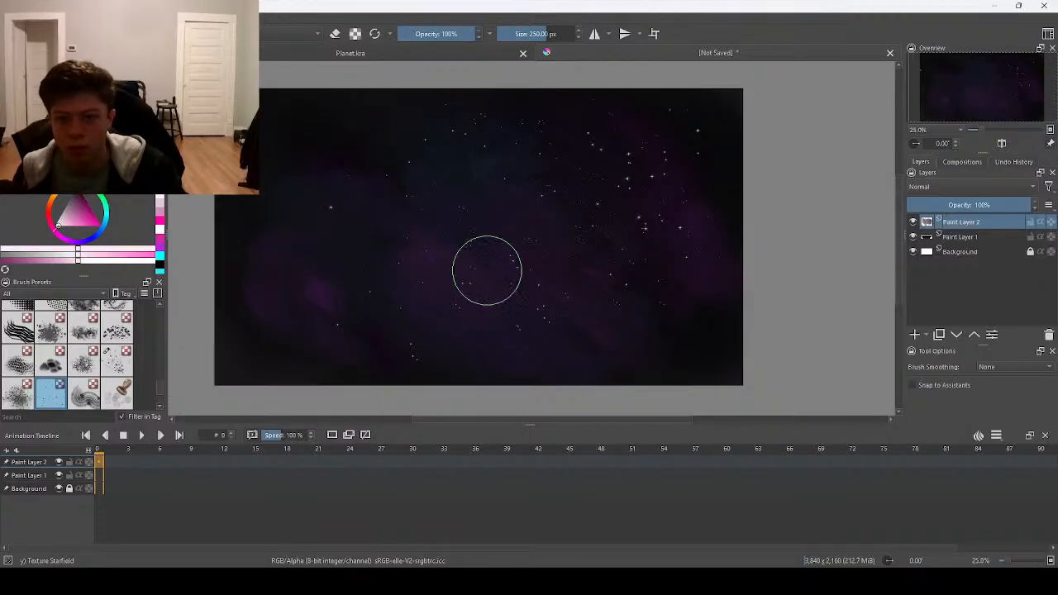
scroll(356, 182, up, 1)
scroll(368, 200, up, 1)
middle_drag(401, 247, 598, 191)
scroll(450, 249, up, 2)
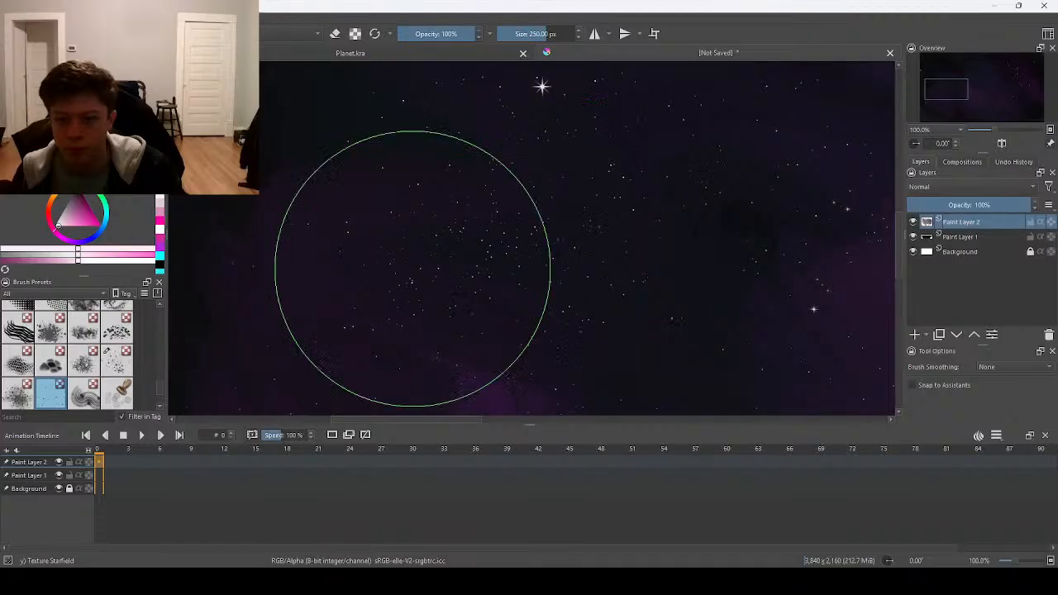
scroll(477, 237, down, 2)
scroll(579, 247, down, 1)
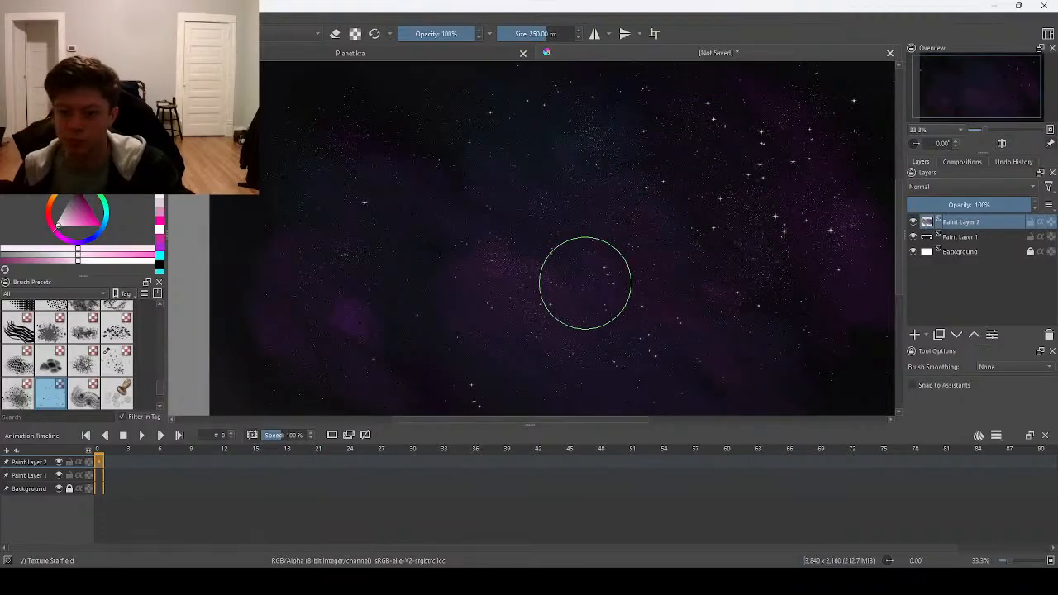
- Save the painting as the Krita document Sky.kra in the Cafe folder
key(ctrl+s)
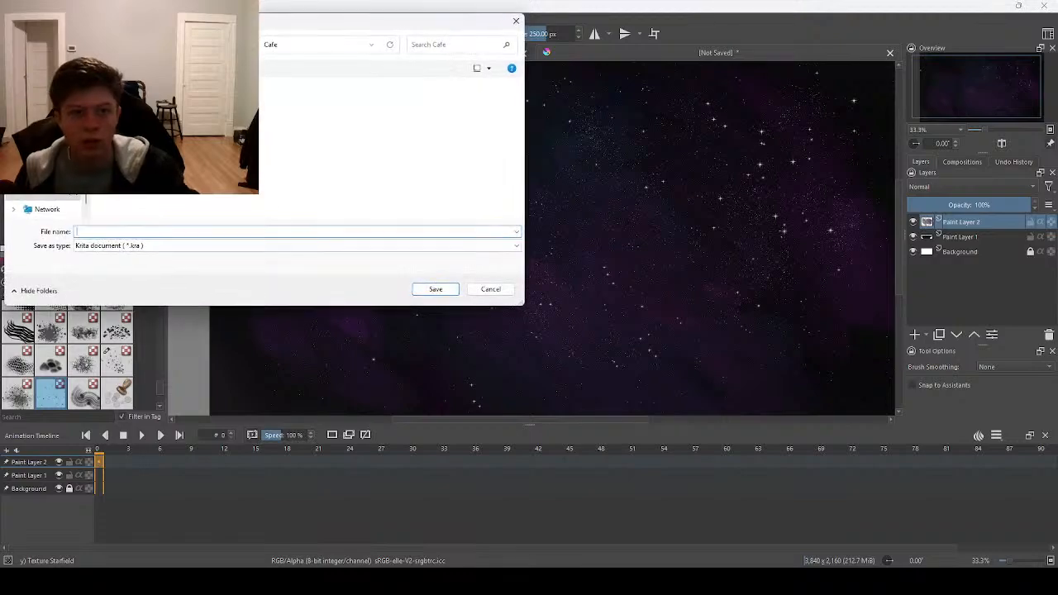
text(S)
click(436, 289)
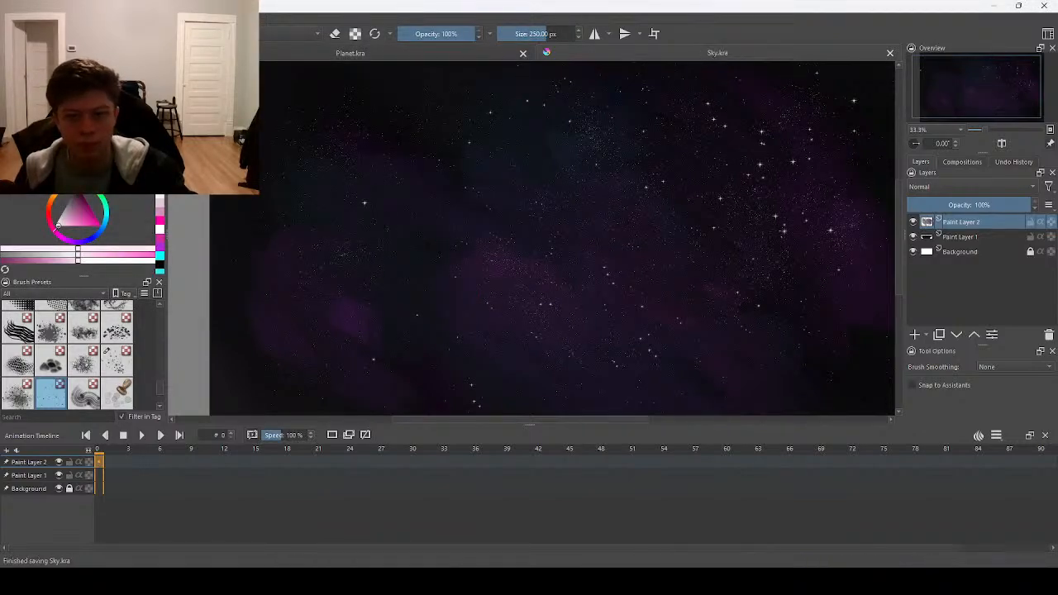
- Export the painting to the Cafe folder as the PNG image Stars, keeping the default export options
click(12, 19)
click(49, 110)
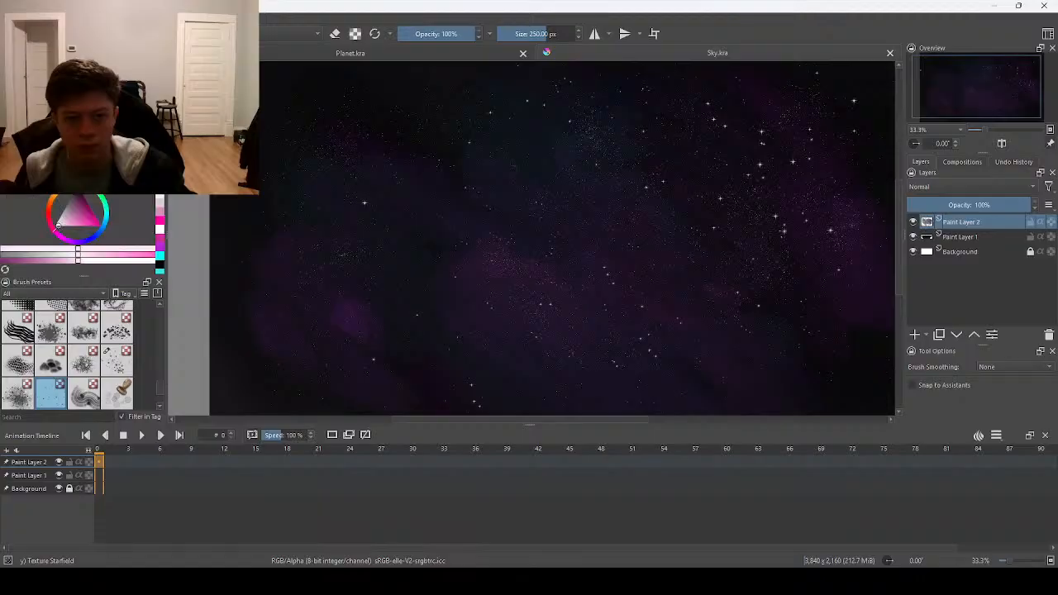
text(Stars)
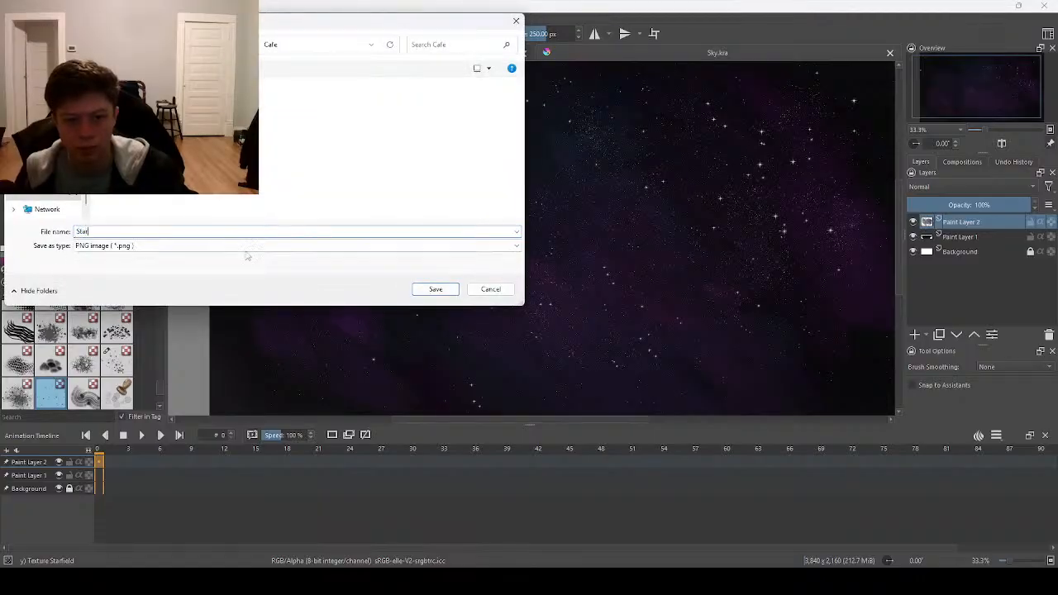
click(426, 289)
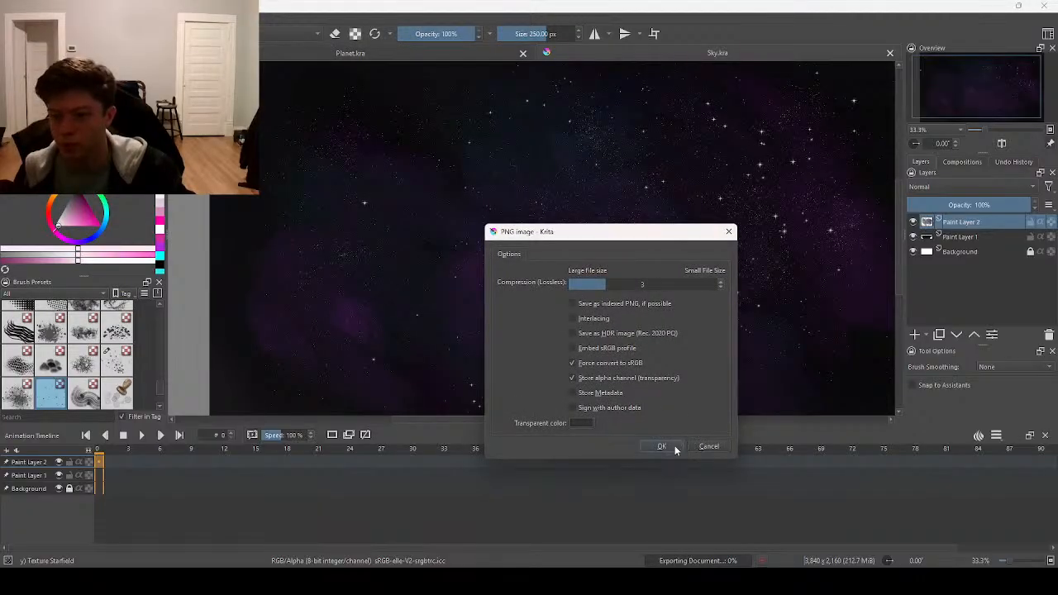
click(661, 447)
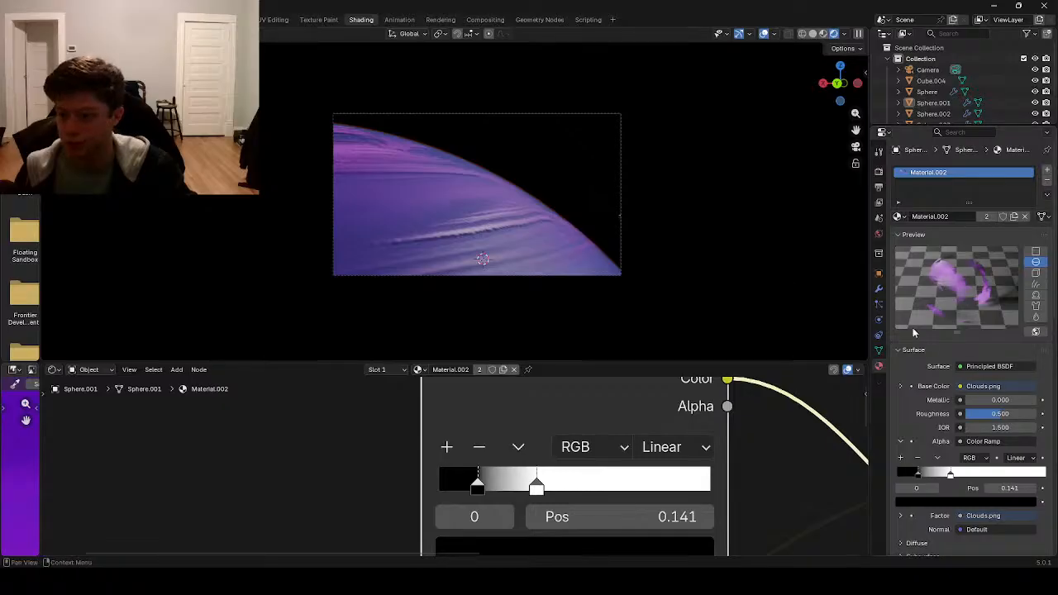
- Switch to the World shader nodes in Blender and add an Image Texture node loaded with Stars.png
click(112, 369)
click(107, 409)
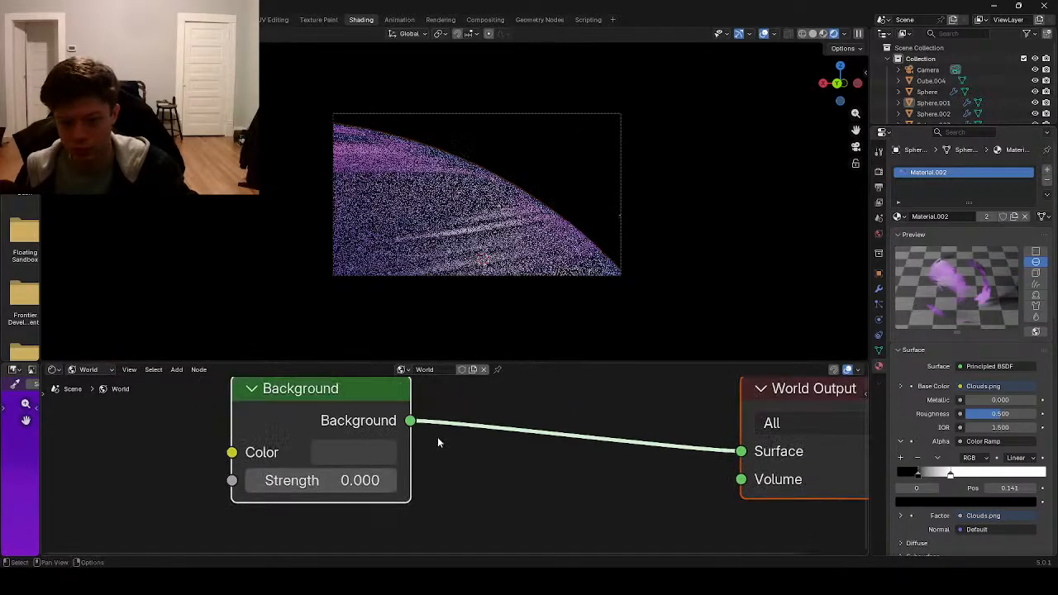
scroll(506, 494, down, 3)
key(shift+a)
click(457, 439)
text(im)
key(Return)
click(439, 449)
click(322, 506)
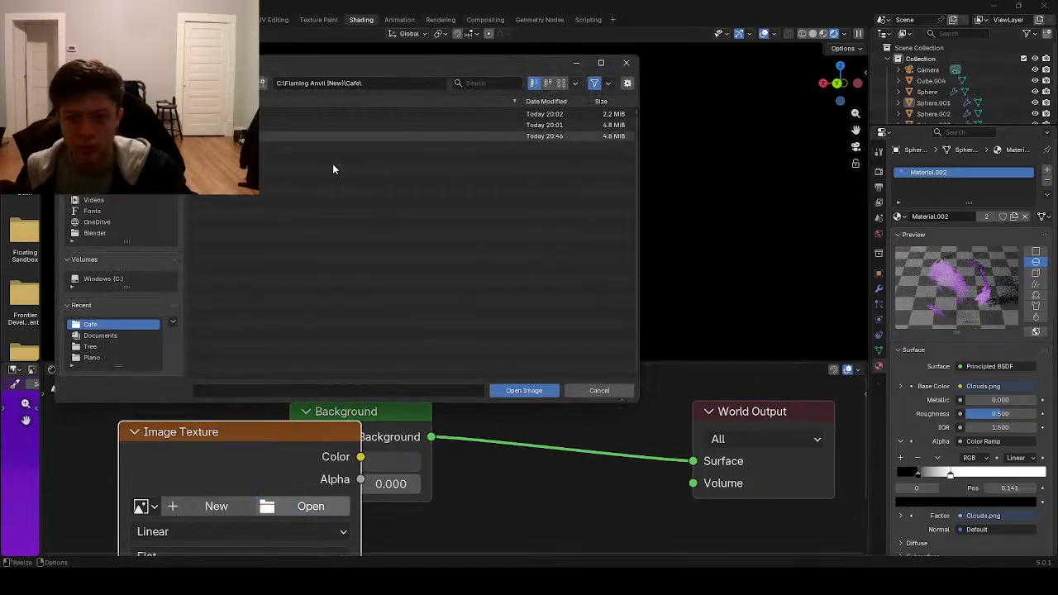
double_click(240, 136)
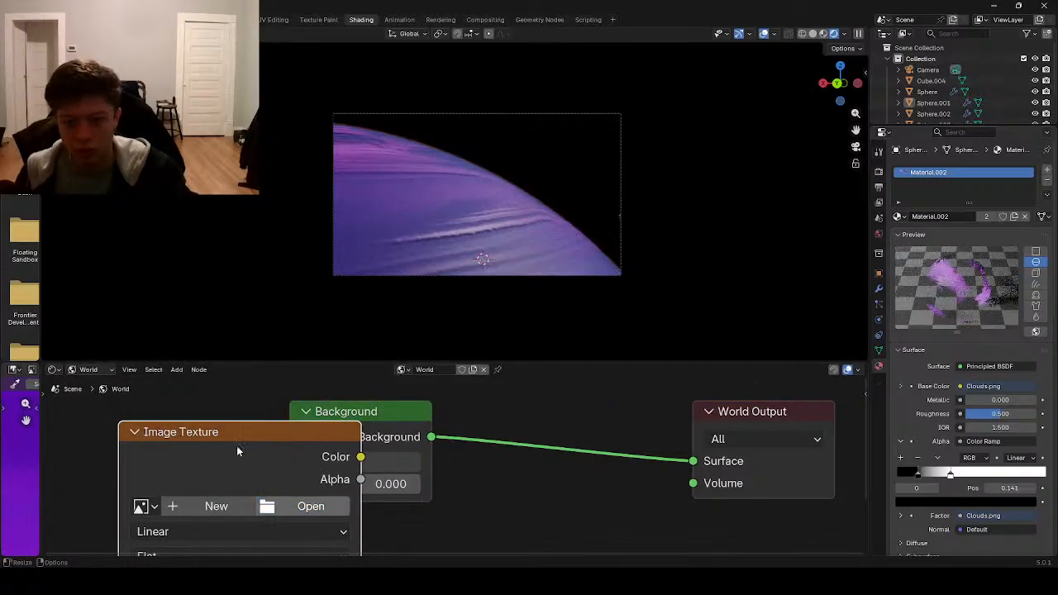
- Connect the Stars.png node's Color output to both the Color and Strength inputs of the Background node
drag(201, 445, 290, 462)
middle_drag(418, 454, 534, 458)
scroll(454, 469, up, 3)
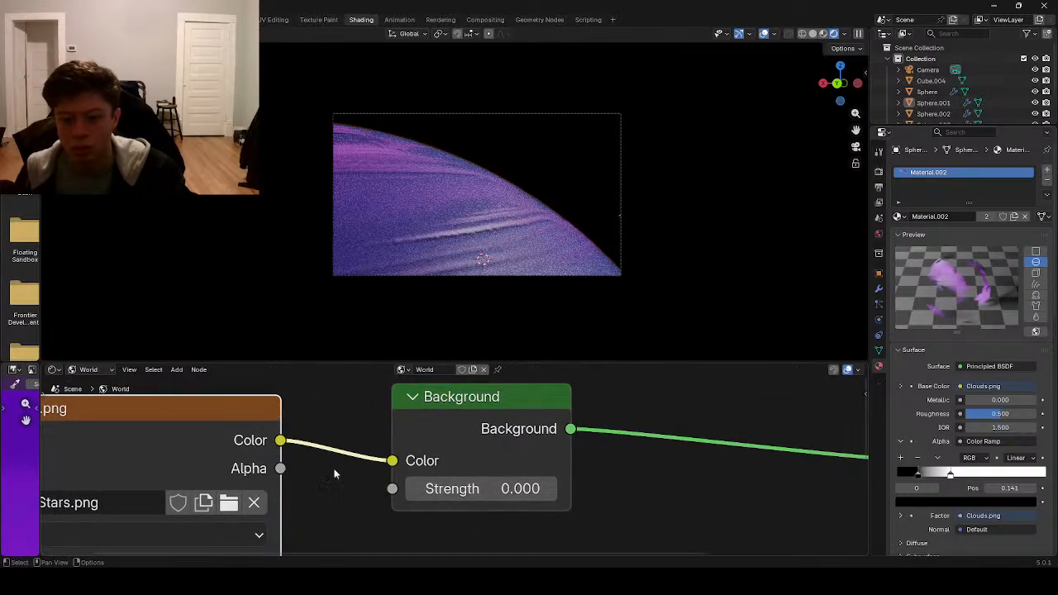
middle_drag(334, 473, 411, 455)
drag(320, 415, 433, 463)
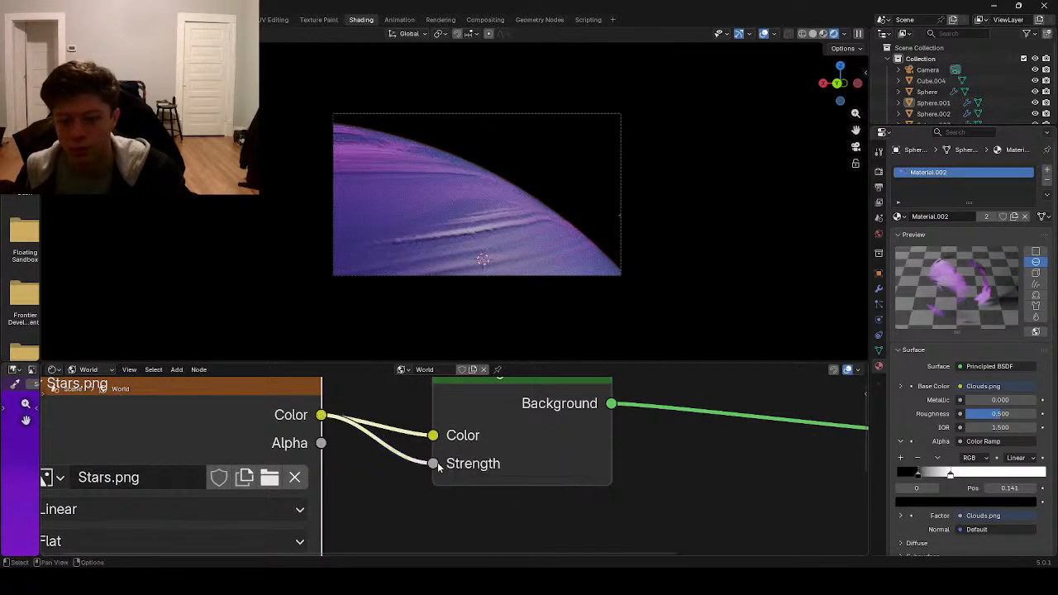
drag(235, 406, 138, 450)
scroll(538, 170, up, 3)
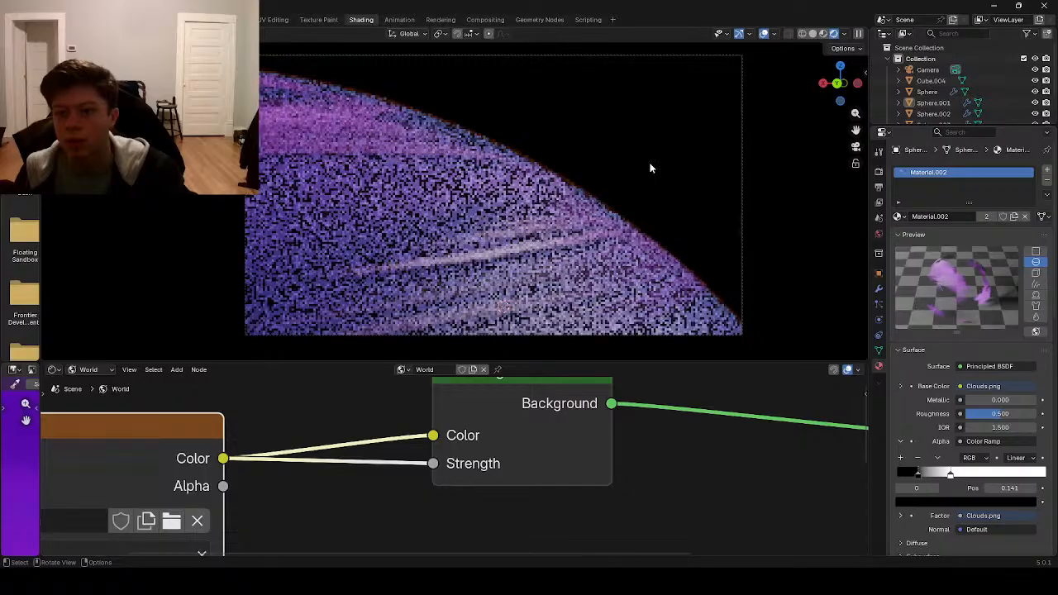
scroll(570, 226, up, 1)
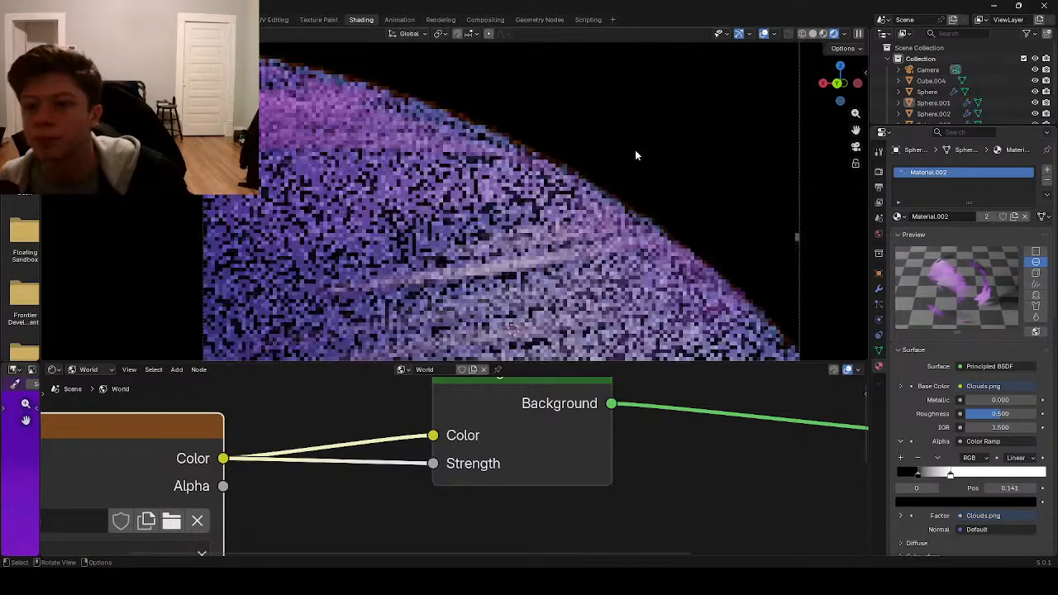
scroll(515, 460, down, 2)
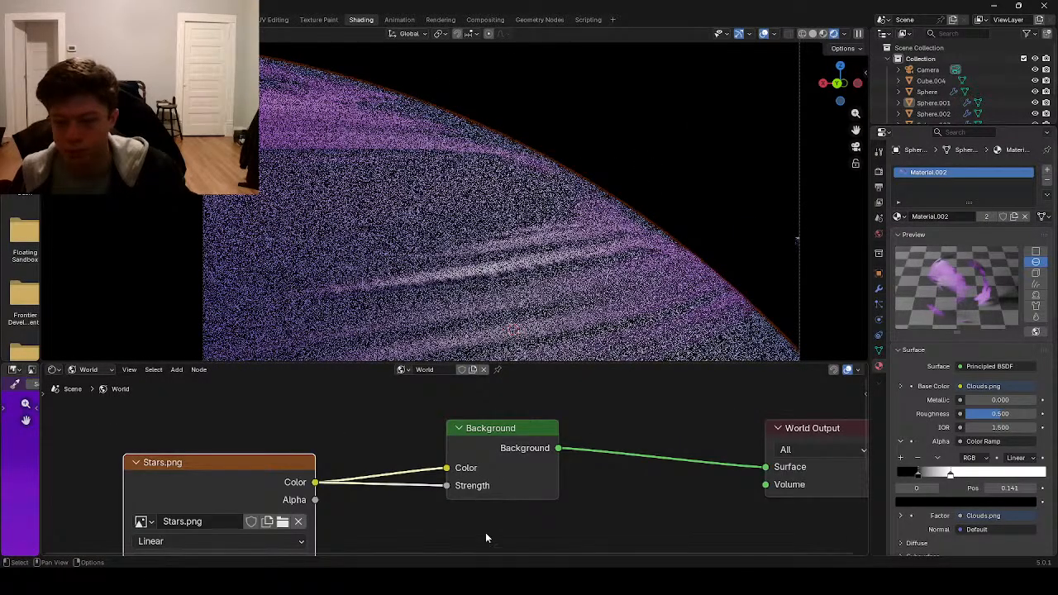
- Add a Color Ramp node between the Stars.png Color output and the Background node's Strength input
middle_drag(487, 477, 499, 467)
key(shift+a)
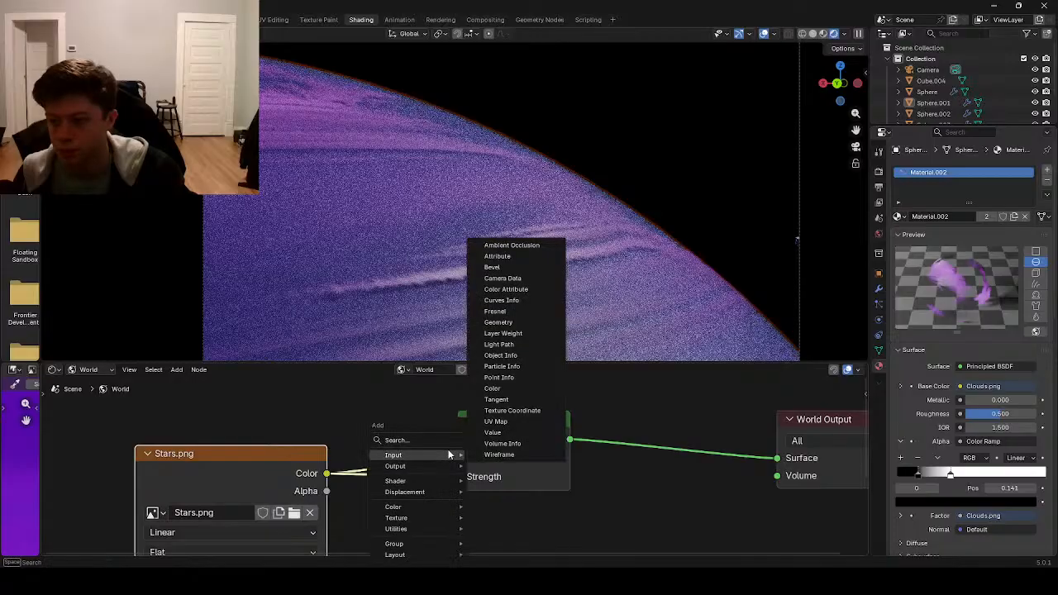
text(c)
click(488, 452)
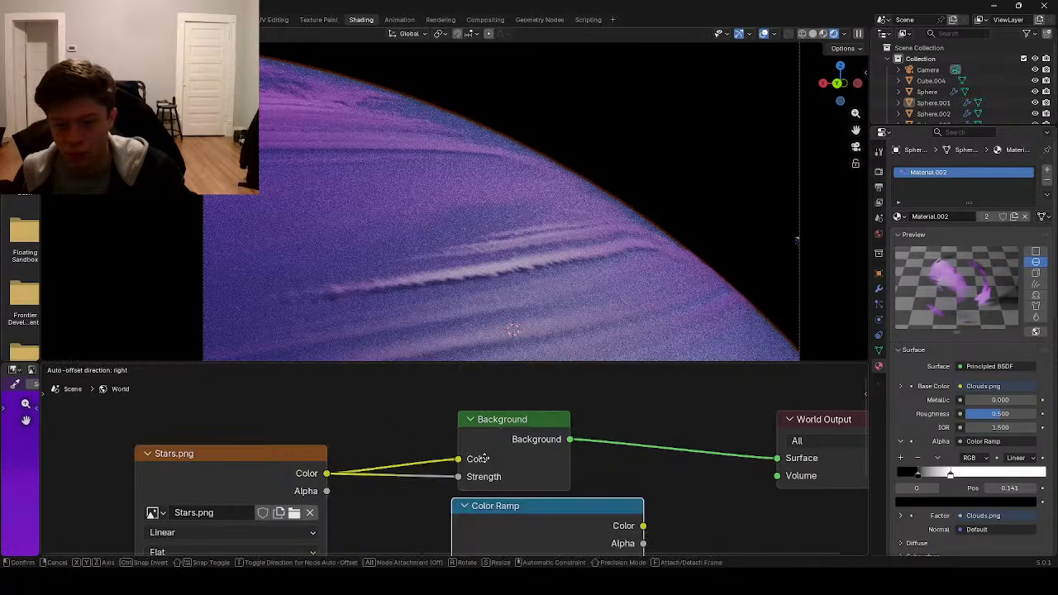
click(444, 422)
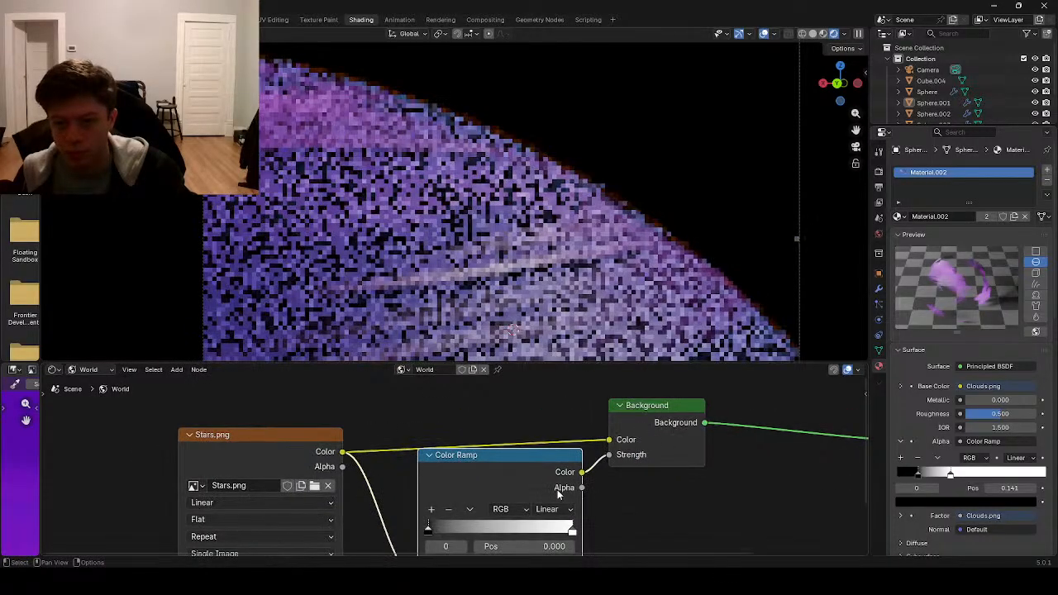
- Move the Color Ramp's white stop to roughly a third of the gradient, with the black stop at position 0.000
middle_drag(508, 466, 502, 405)
drag(475, 451, 452, 490)
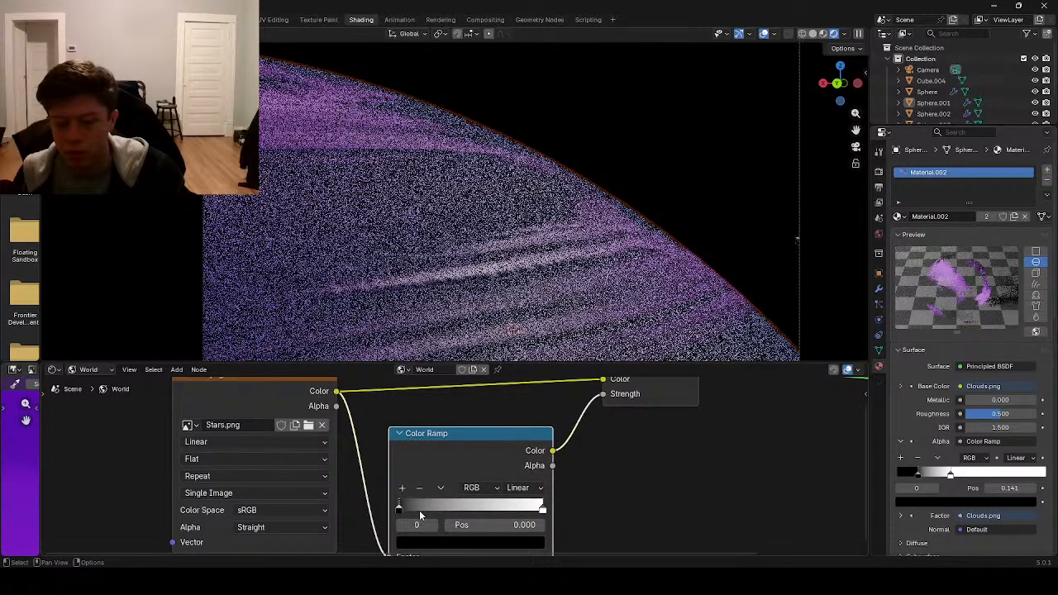
drag(508, 513, 402, 518)
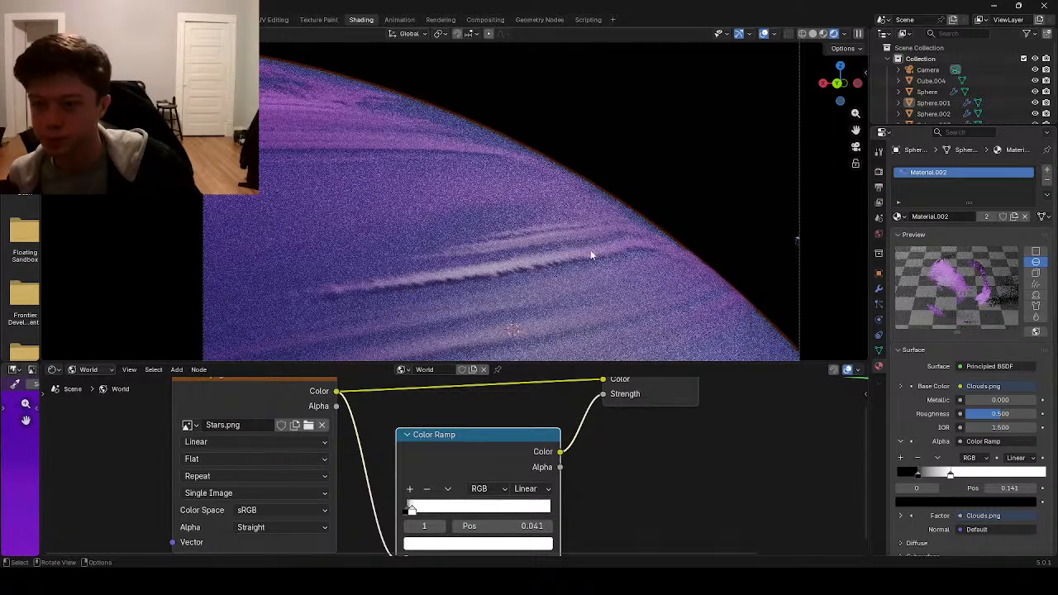
scroll(609, 418, down, 3)
middle_drag(609, 418, 633, 423)
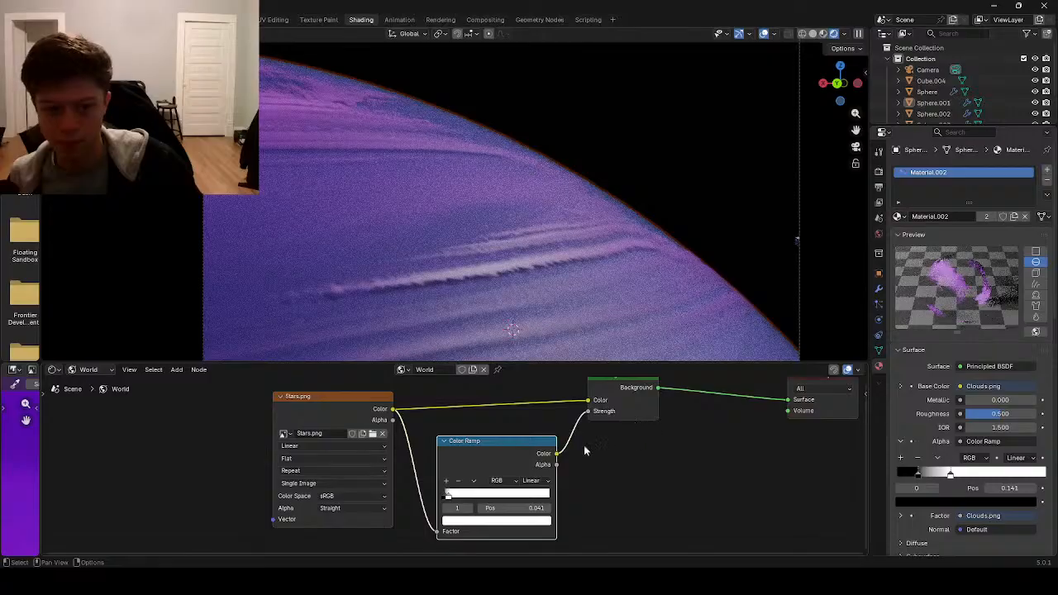
scroll(422, 508, up, 2)
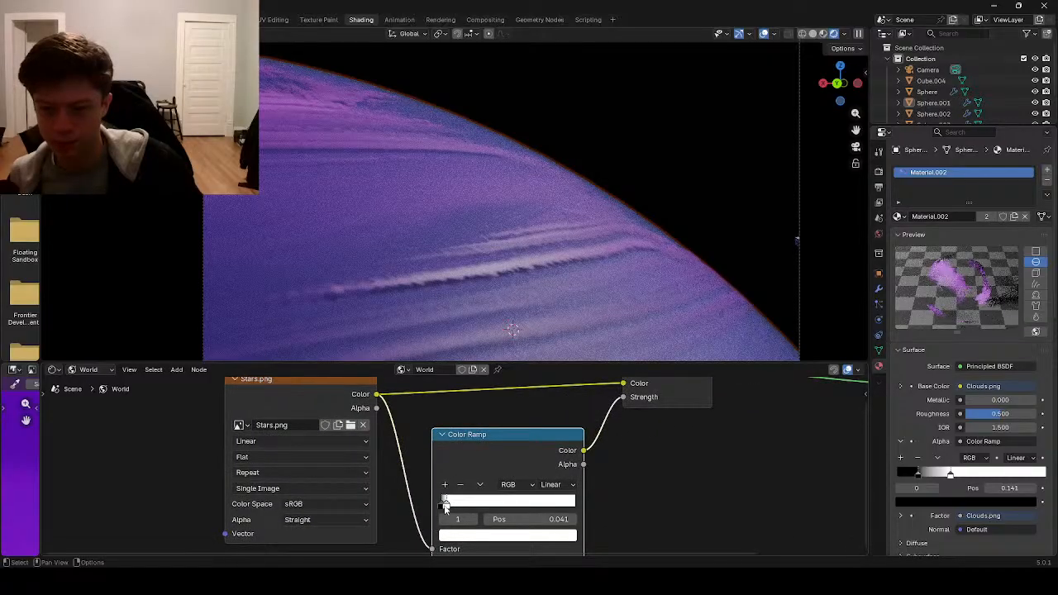
drag(441, 507, 541, 502)
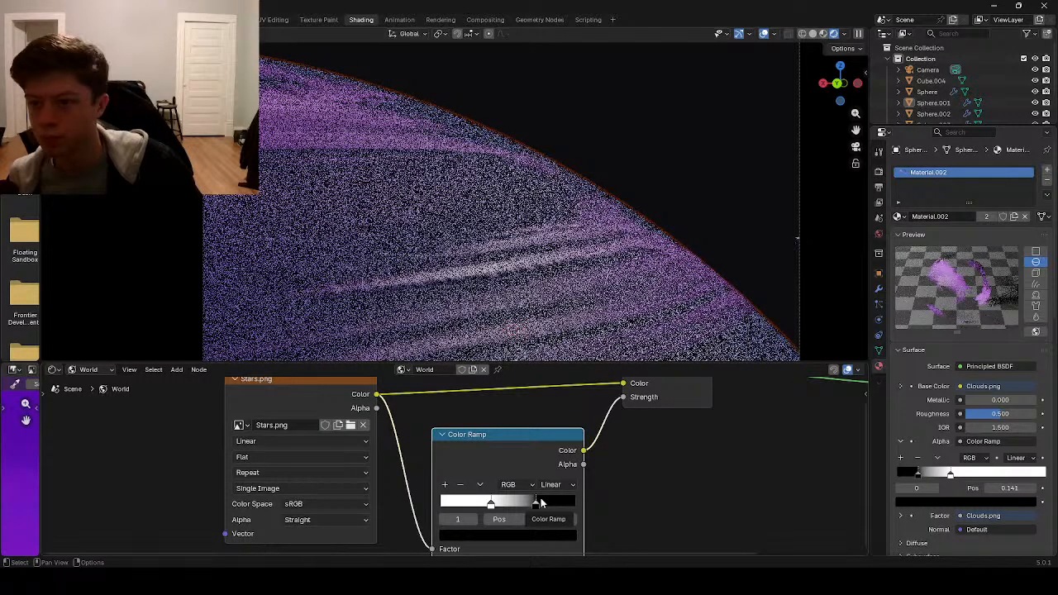
drag(537, 503, 441, 504)
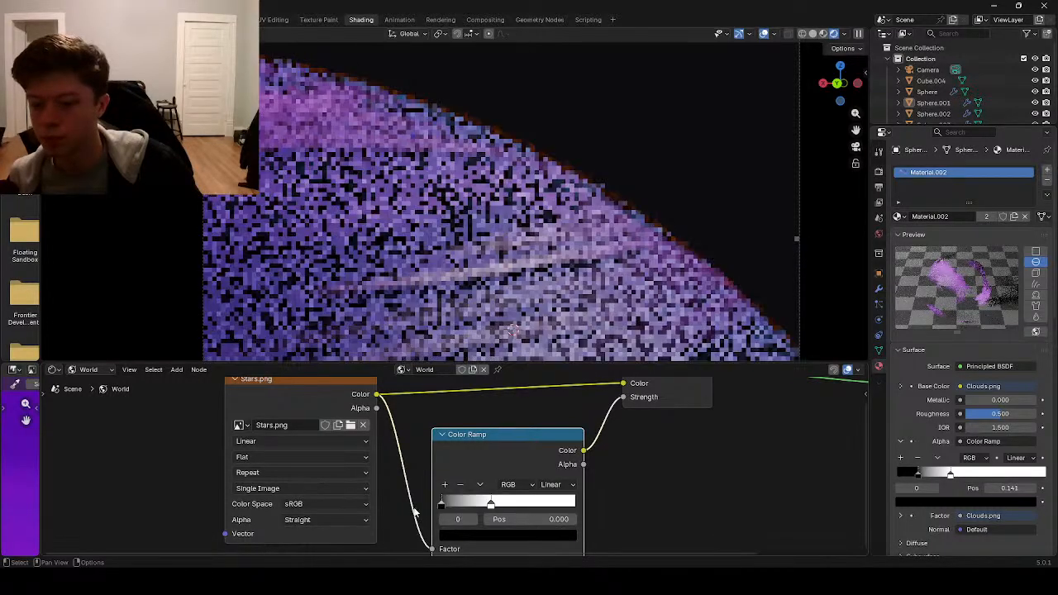
- Set the projection of the world's Stars.png color texture to Sphere in the World surface properties
middle_drag(607, 281, 637, 262)
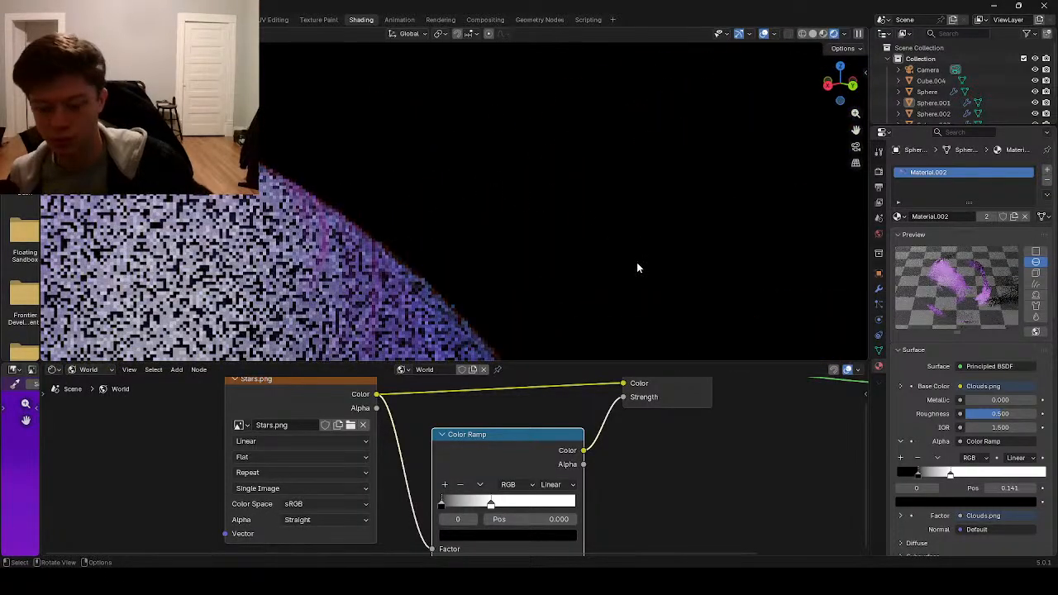
key(KP_0)
middle_drag(595, 424, 548, 447)
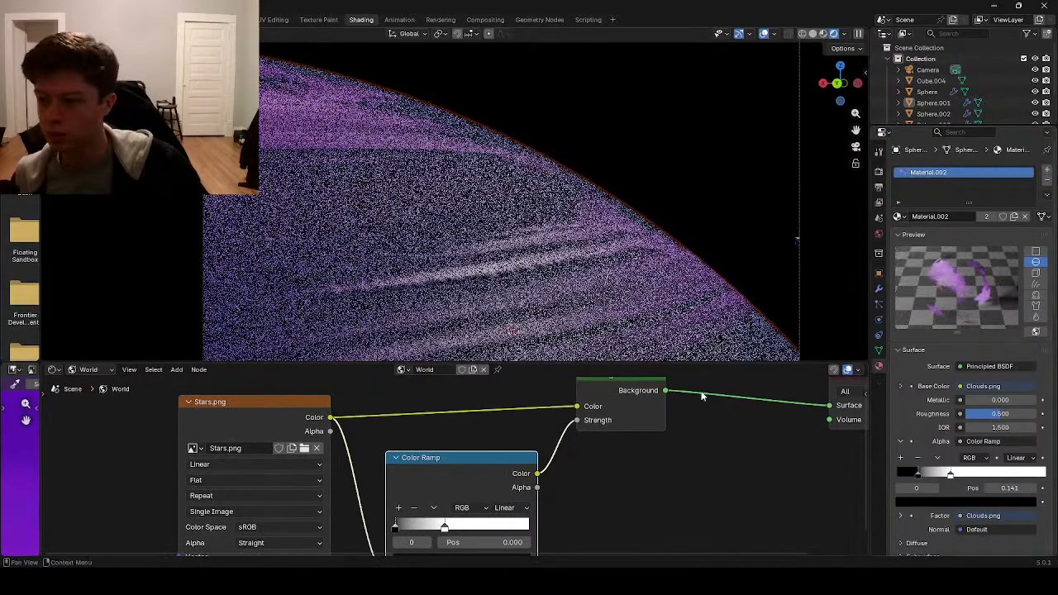
click(878, 234)
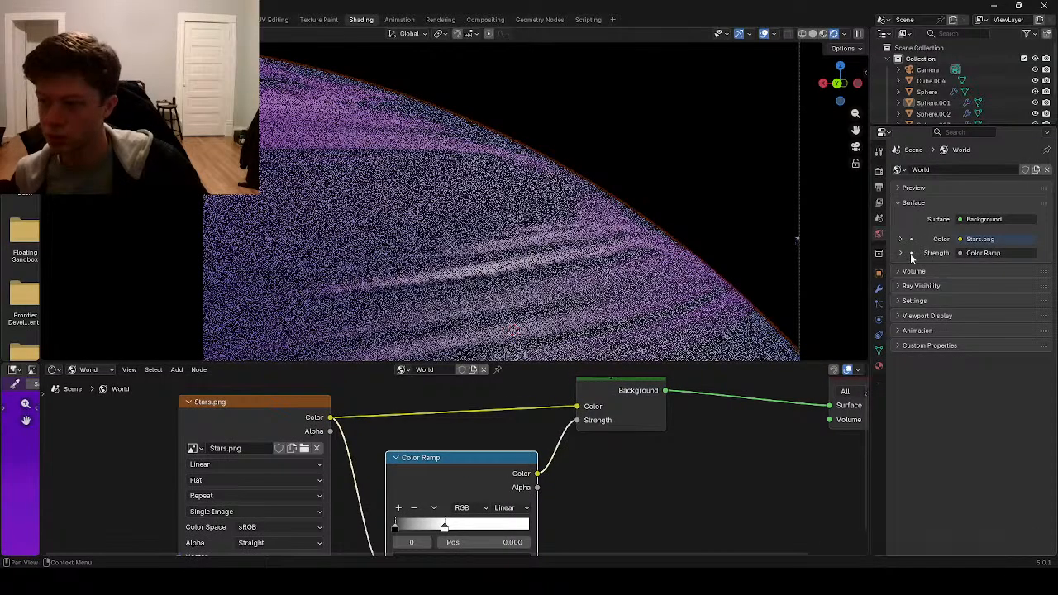
click(911, 253)
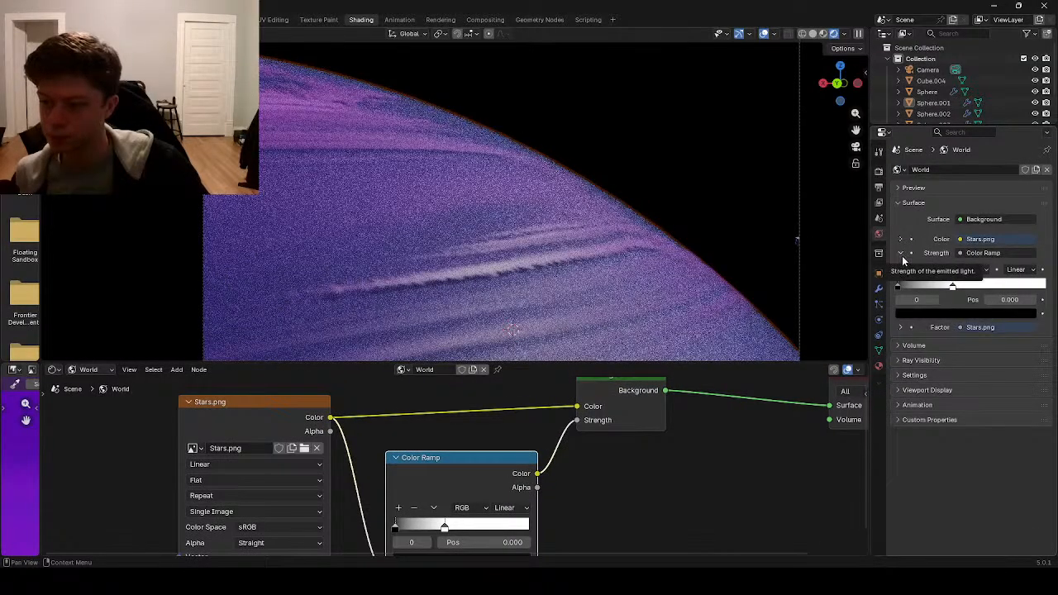
click(899, 240)
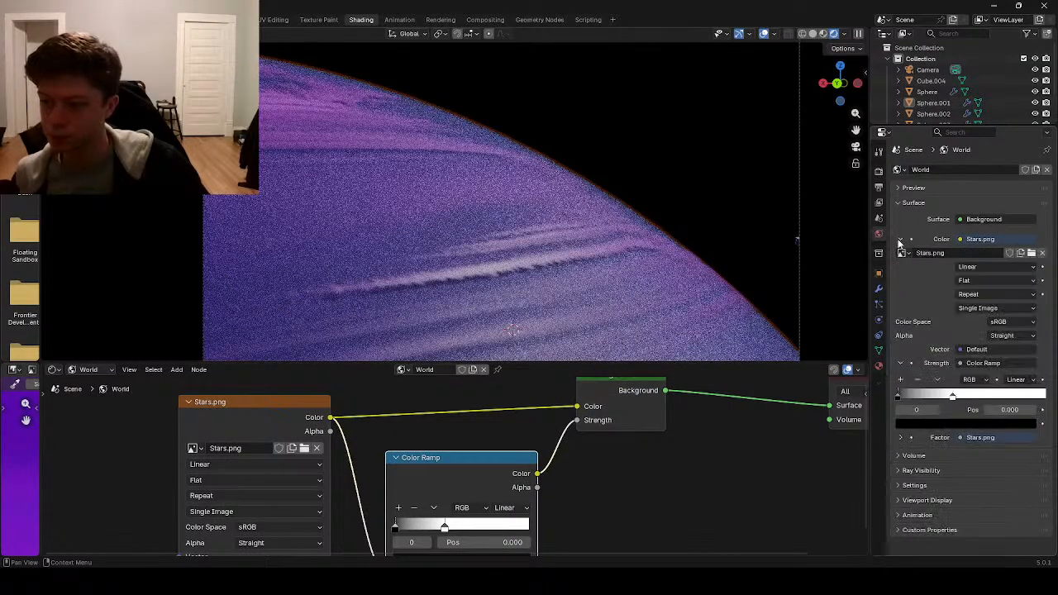
click(965, 281)
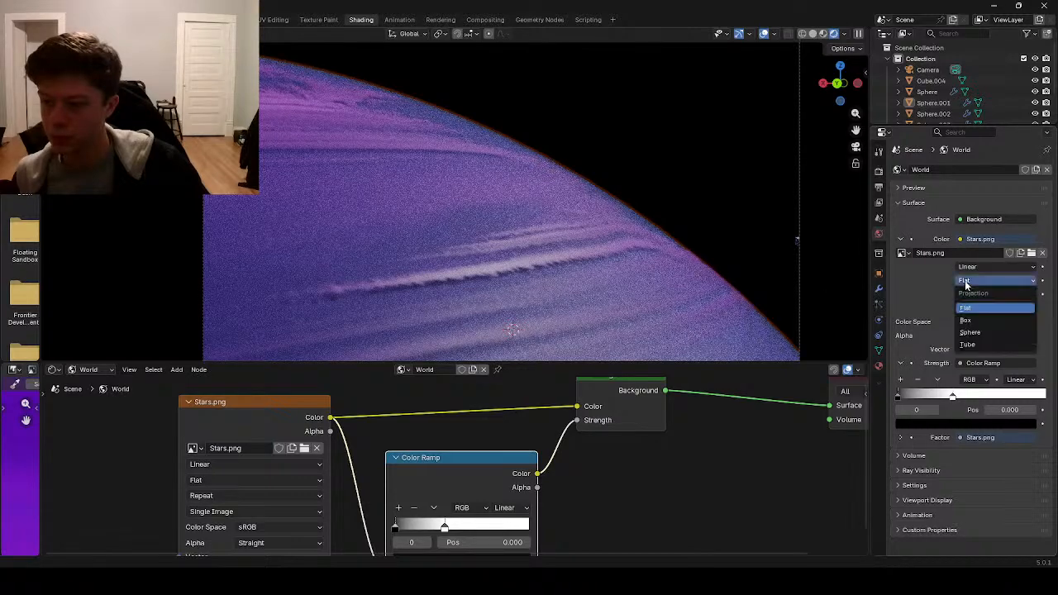
click(979, 333)
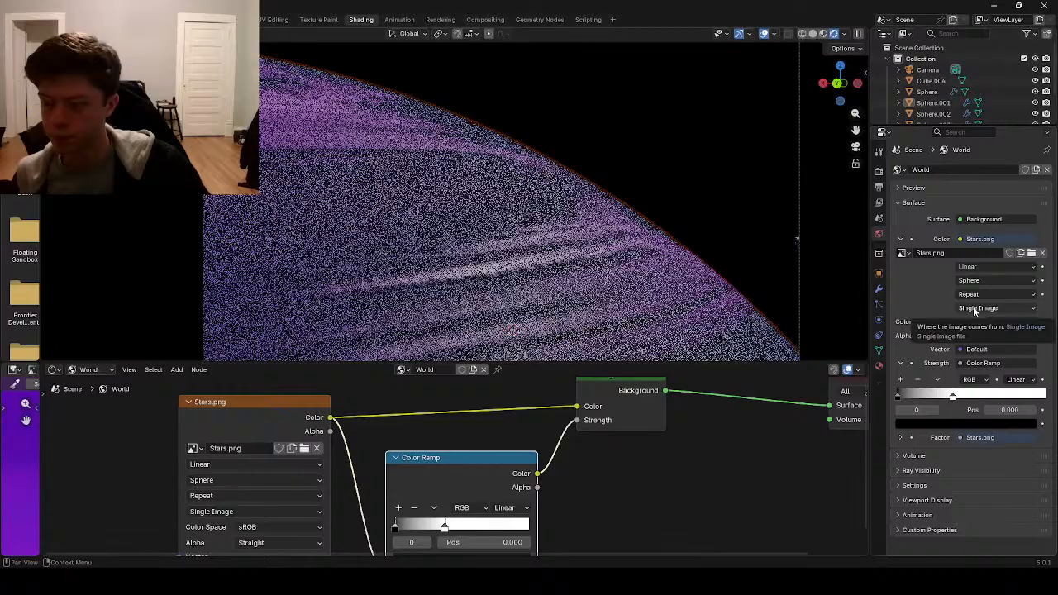
- Feed the Stars.png Vector input from the Camera output of a new Texture Coordinate node
click(968, 267)
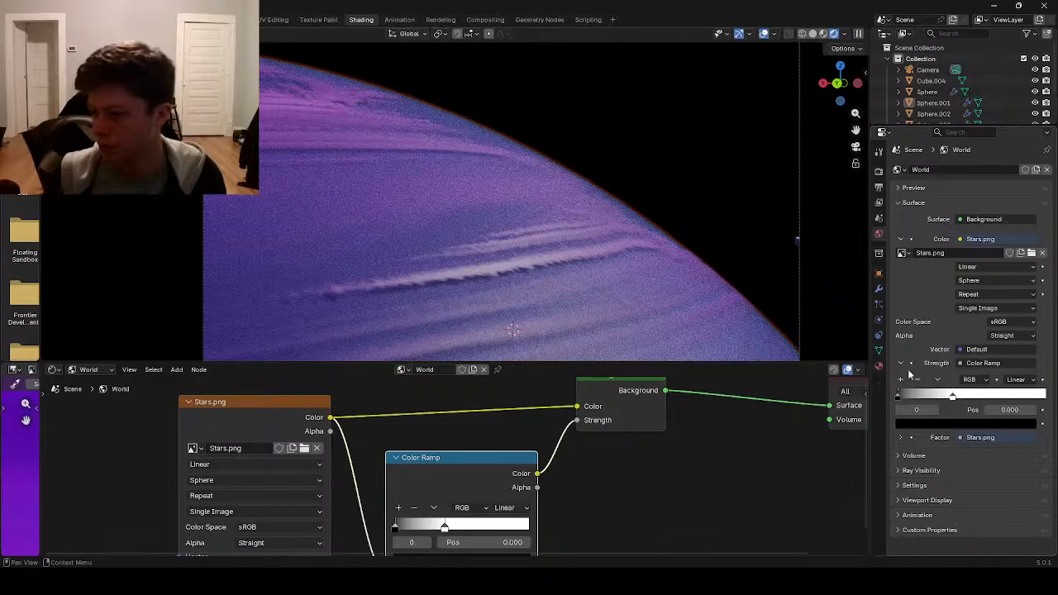
click(1021, 337)
click(983, 349)
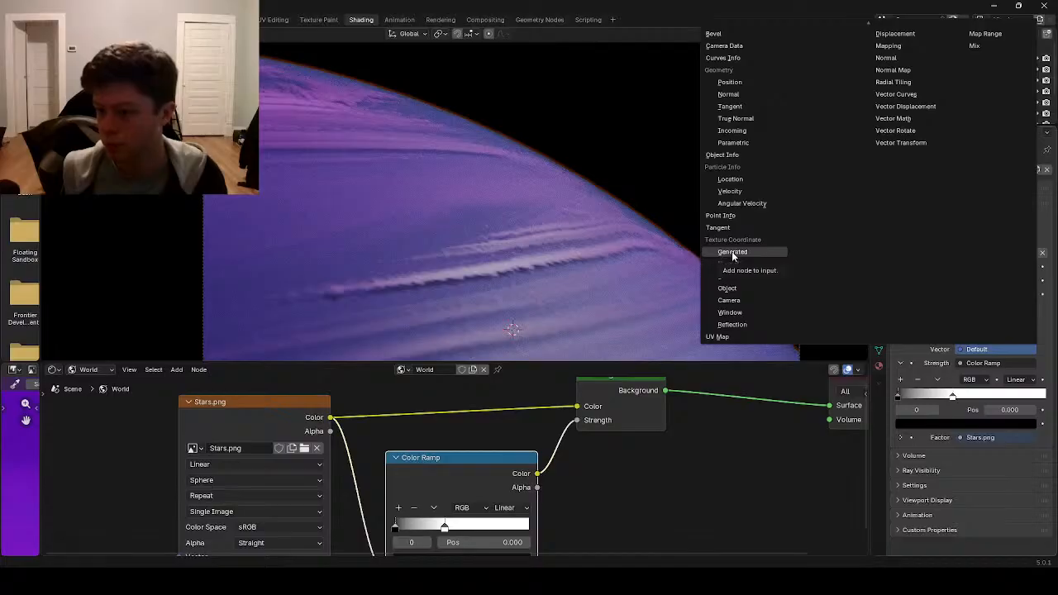
click(730, 300)
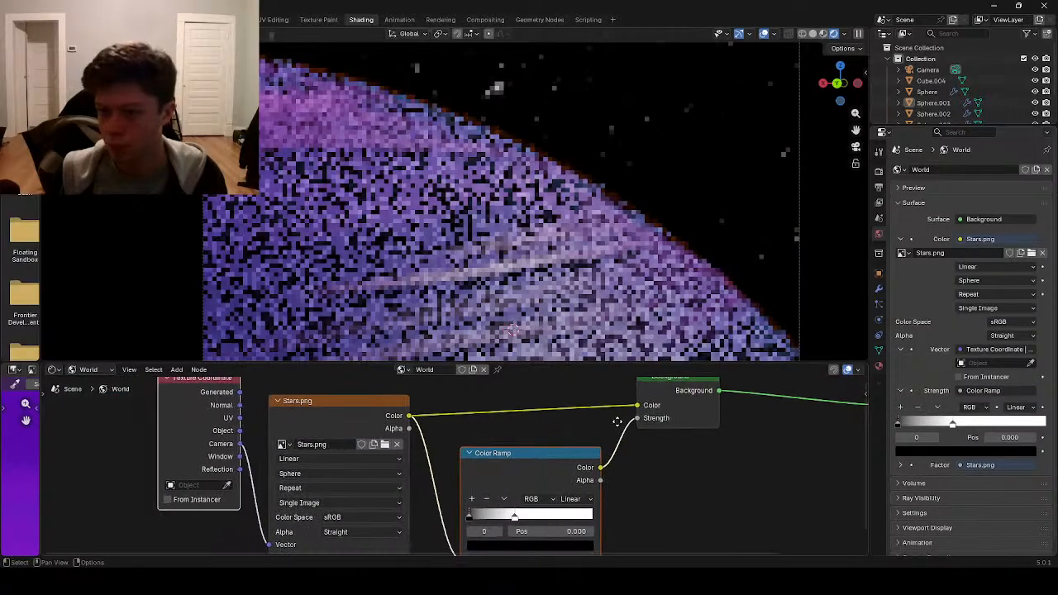
- Spread out the World nodes by moving the Texture Coordinate and Color Ramp nodes clear of the Stars.png node
scroll(542, 213, down, 2)
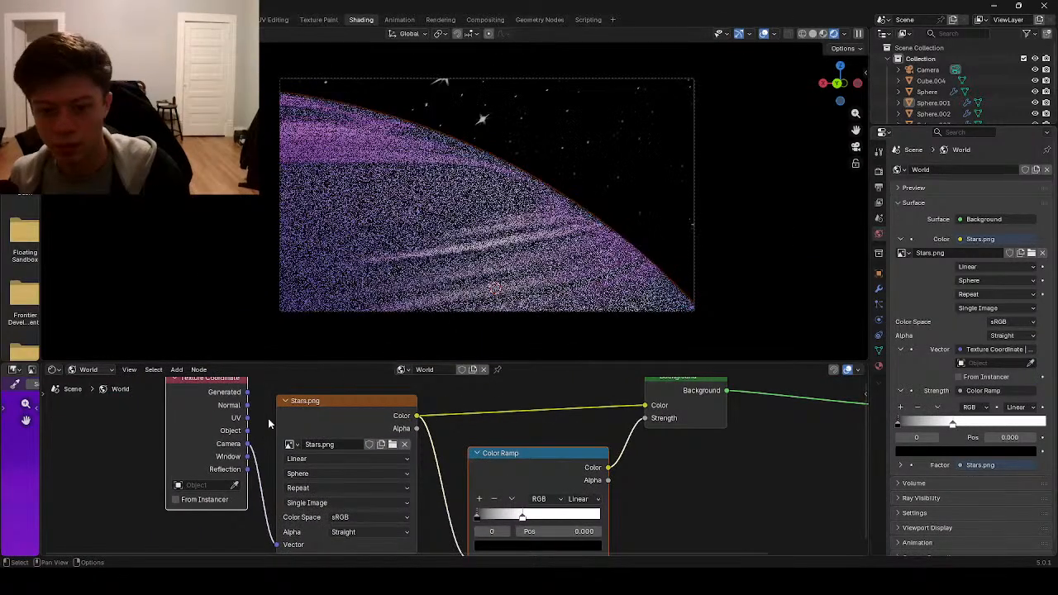
middle_drag(269, 423, 357, 418)
key(g)
middle_drag(285, 419, 305, 361)
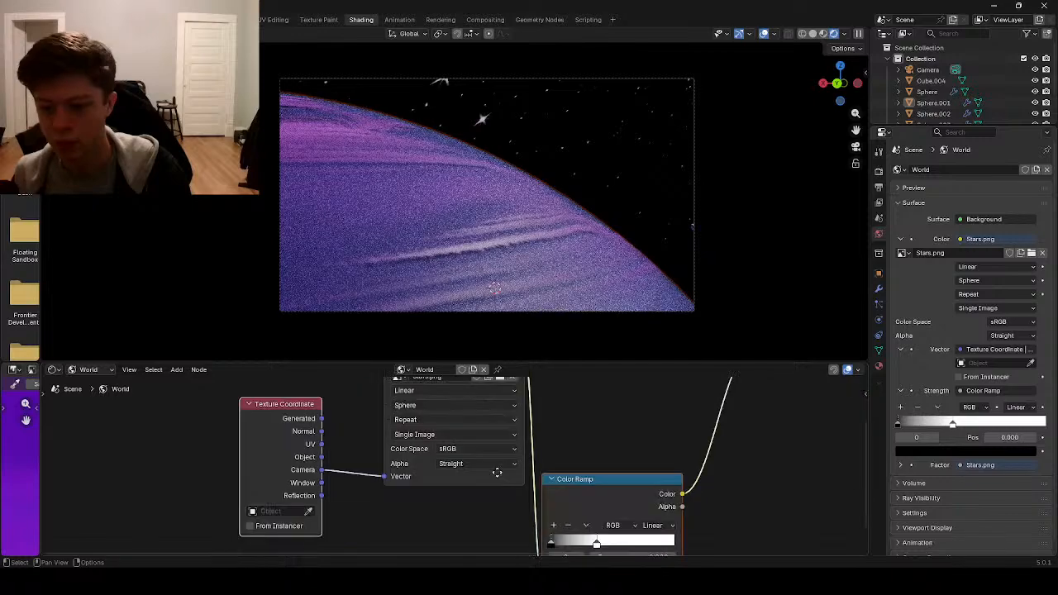
drag(629, 472, 649, 361)
middle_drag(489, 461, 554, 454)
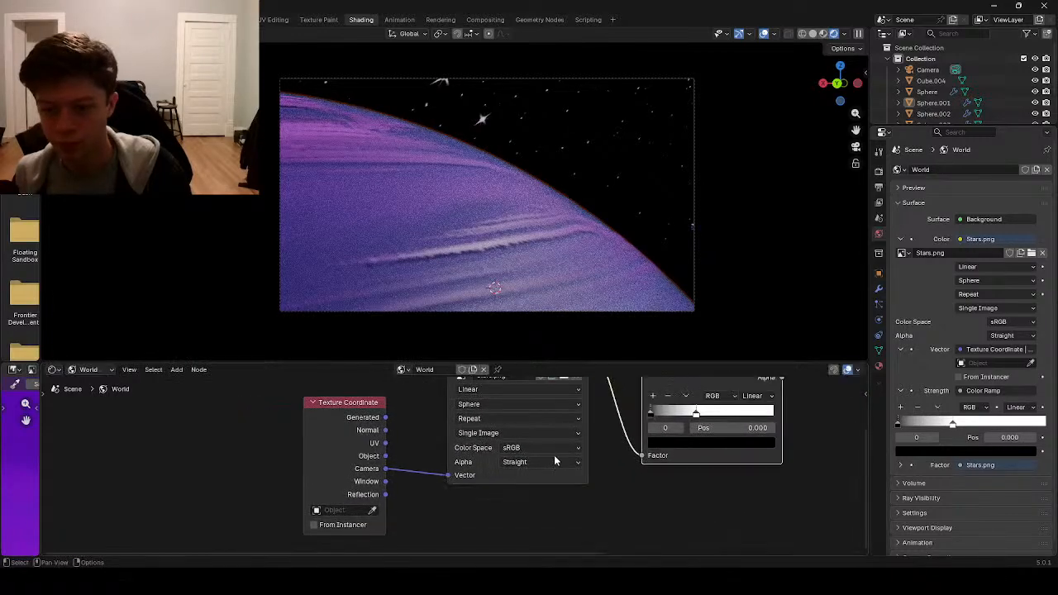
scroll(453, 465, up, 2)
- Replace the Camera link into the Stars.png Vector input with the Generated output, and move the Texture Coordinate node farther away
drag(447, 477, 415, 461)
drag(375, 413, 446, 476)
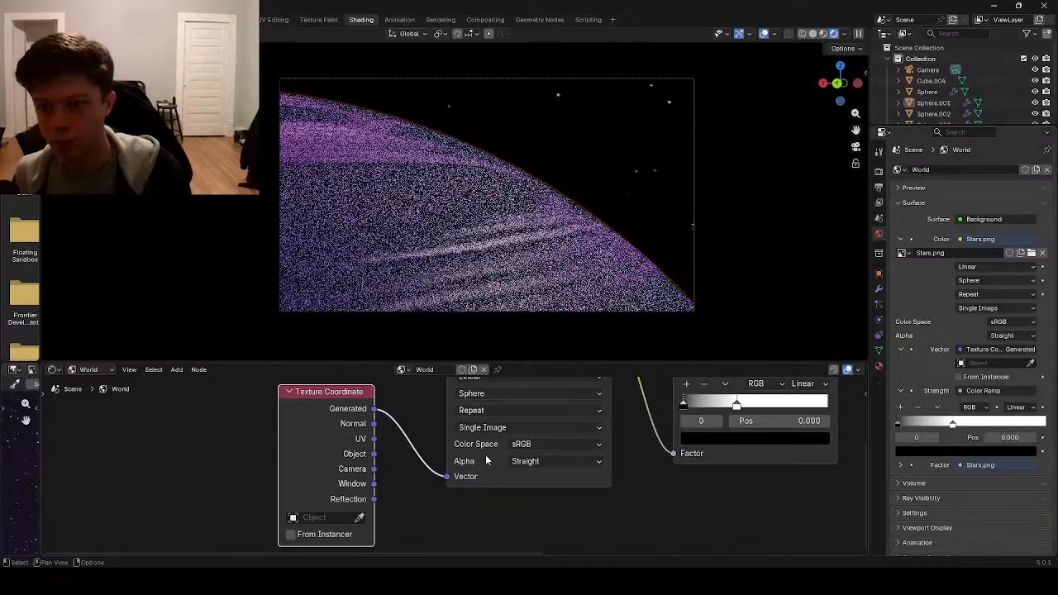
middle_drag(563, 396, 575, 437)
drag(349, 455, 265, 454)
middle_drag(394, 472, 430, 457)
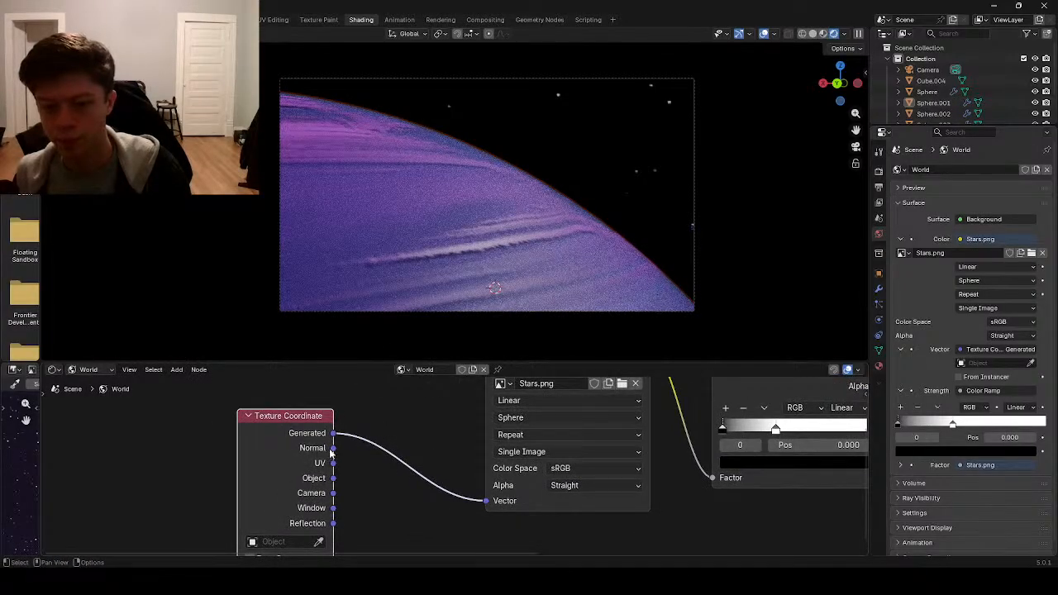
- Try the UV, Normal and Camera outputs on the Stars.png Vector input, and reconnect the Generated output
drag(333, 463, 492, 501)
drag(333, 448, 486, 501)
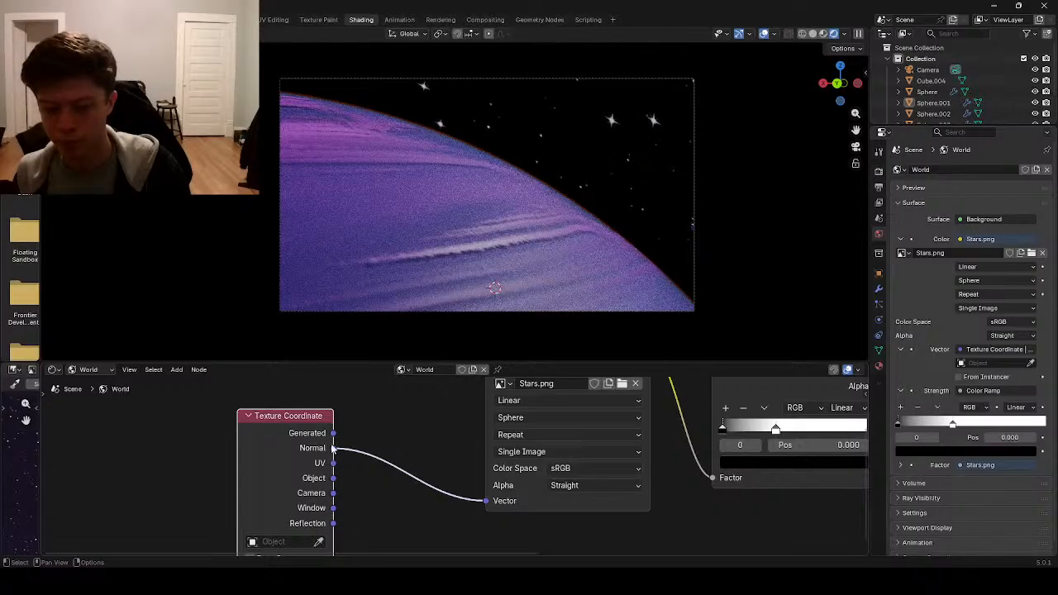
drag(333, 492, 484, 500)
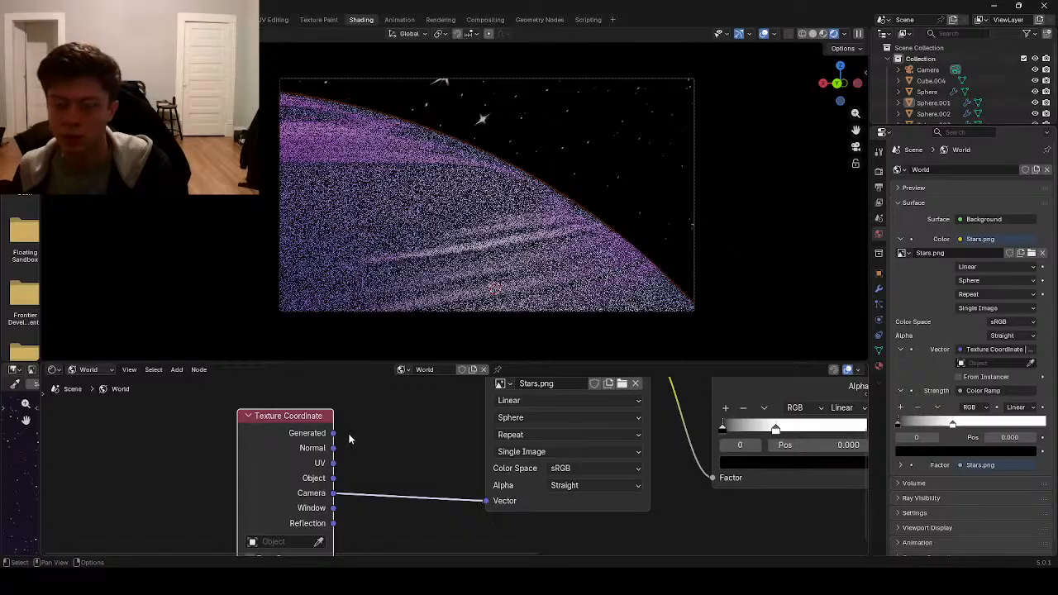
drag(333, 433, 485, 501)
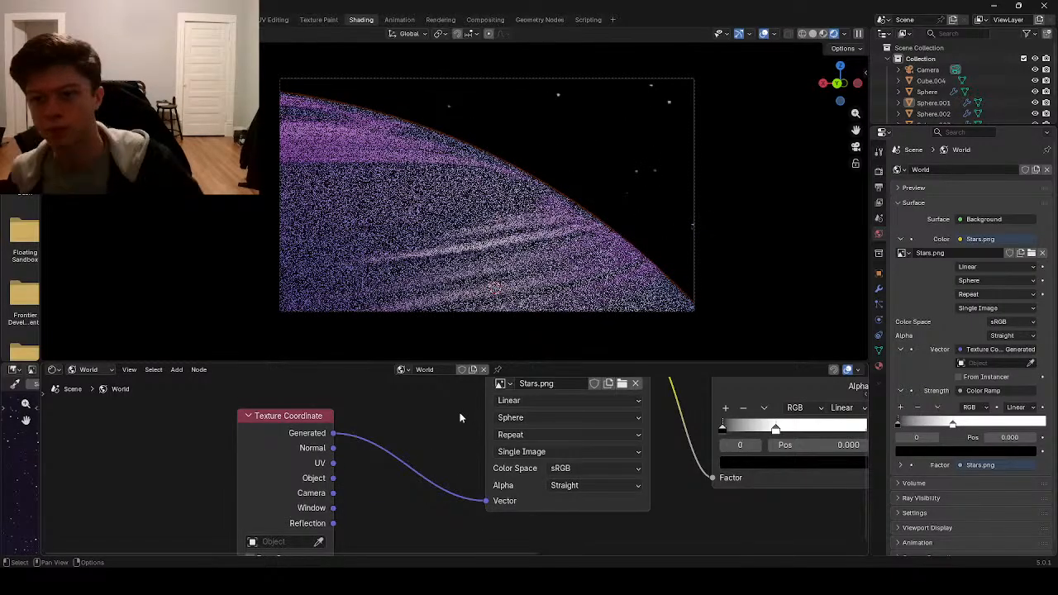
- Try a UV Map node as the Stars.png Vector source, and delete it after reconnecting the Generated output
key(shift+a)
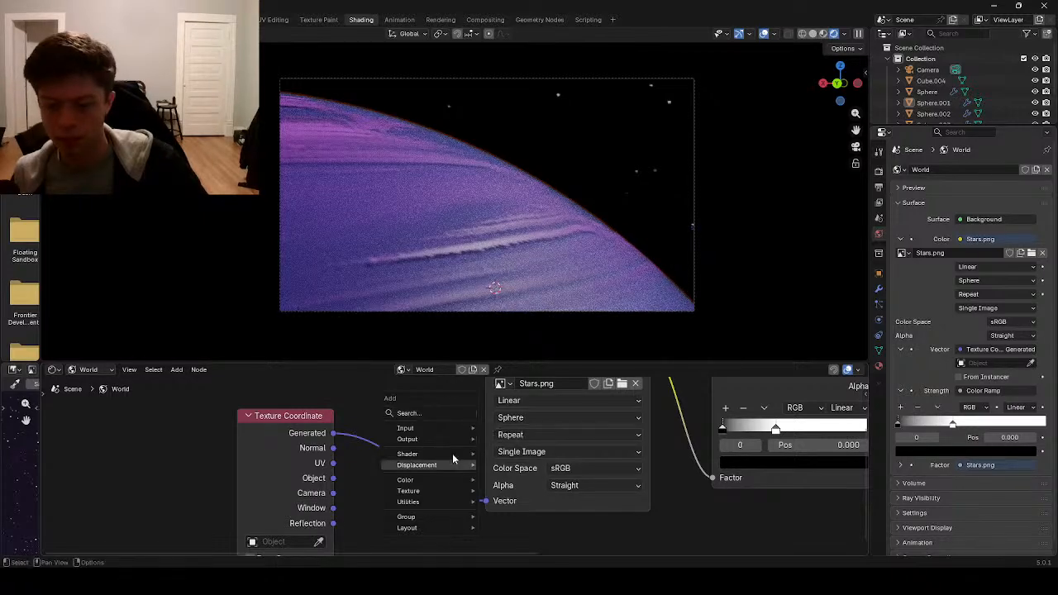
mouse_move(452, 468)
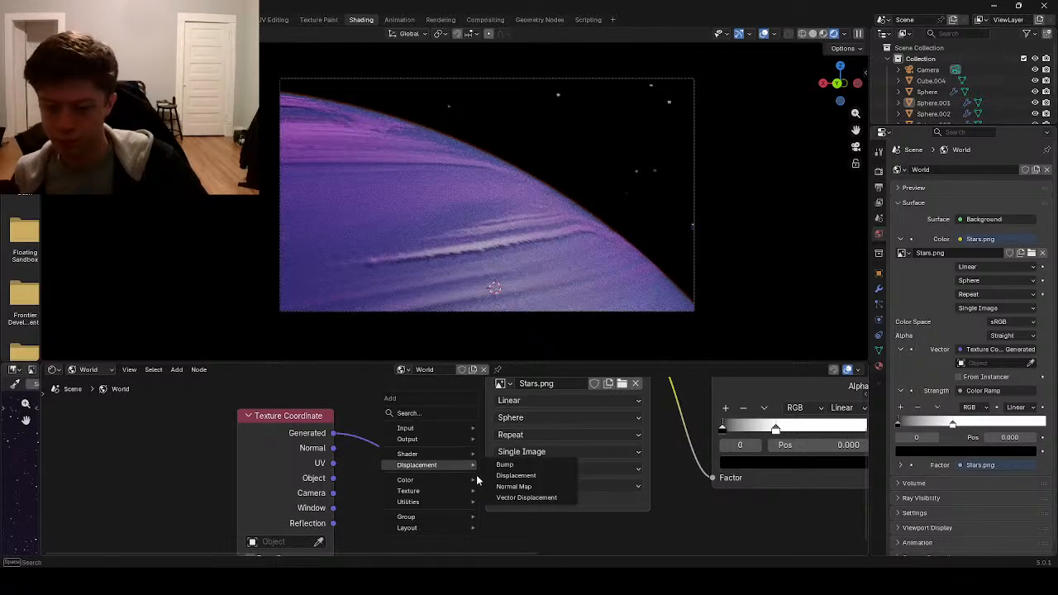
mouse_move(405, 481)
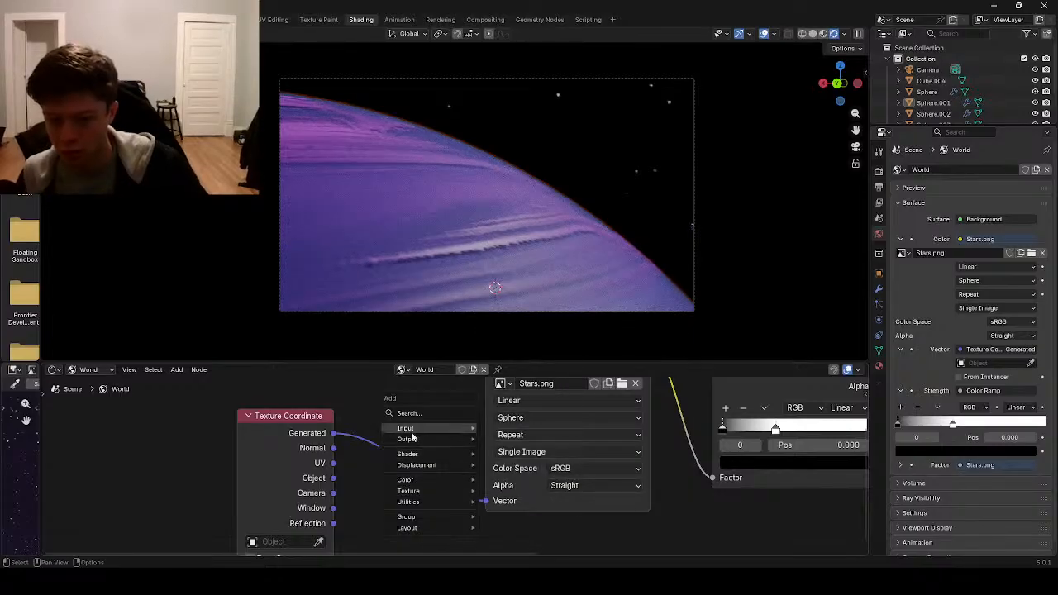
mouse_move(410, 432)
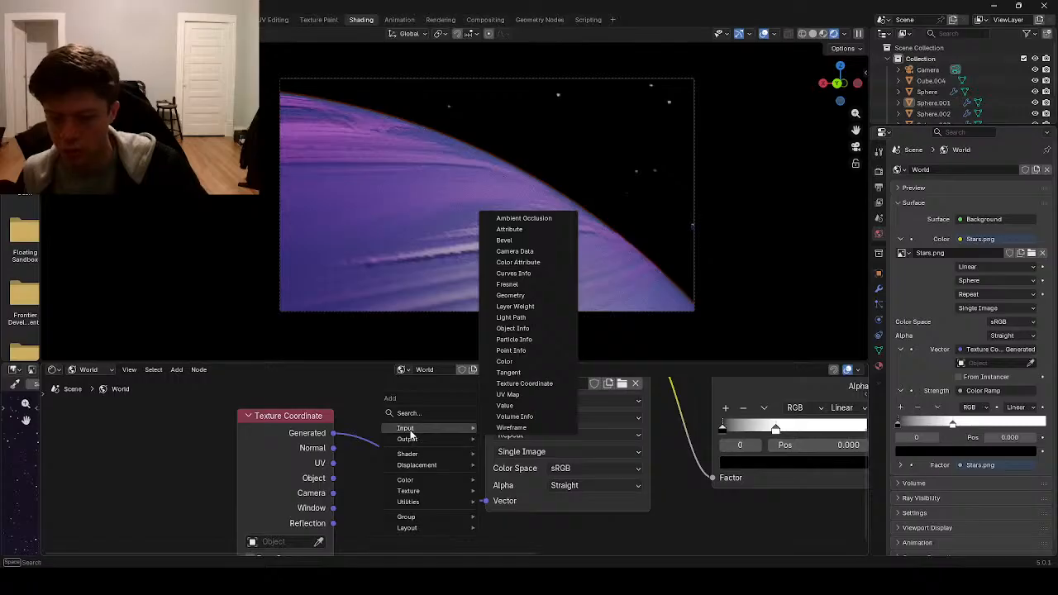
click(511, 398)
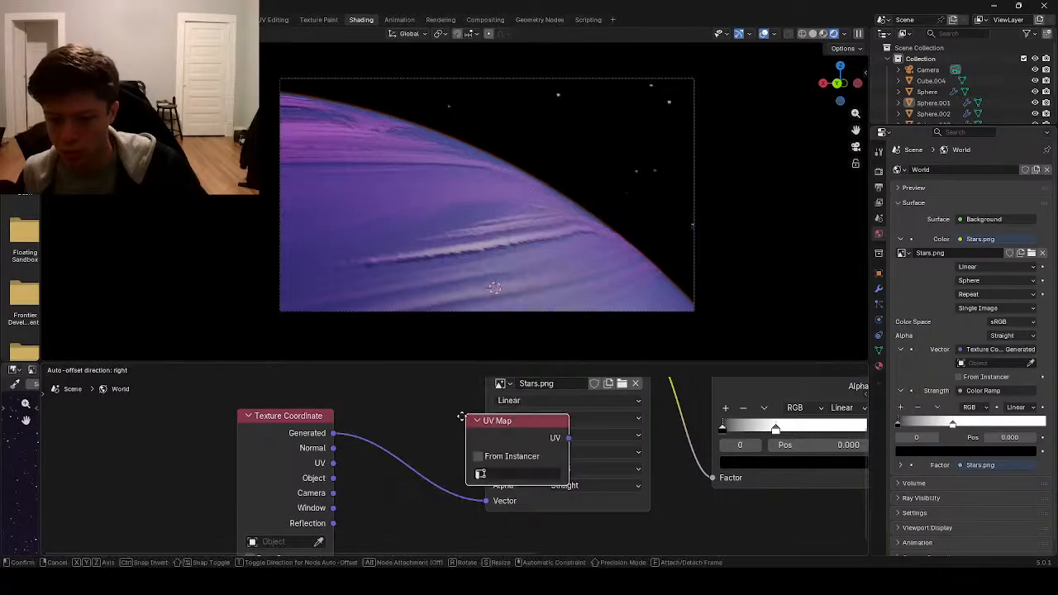
click(474, 530)
drag(474, 529, 444, 487)
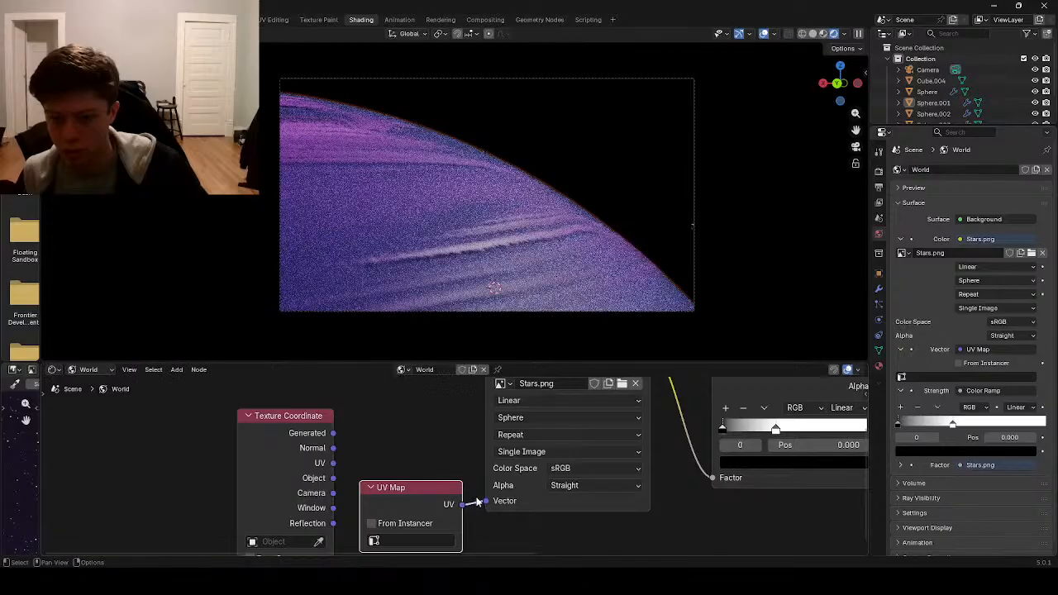
drag(333, 433, 492, 501)
key(x)
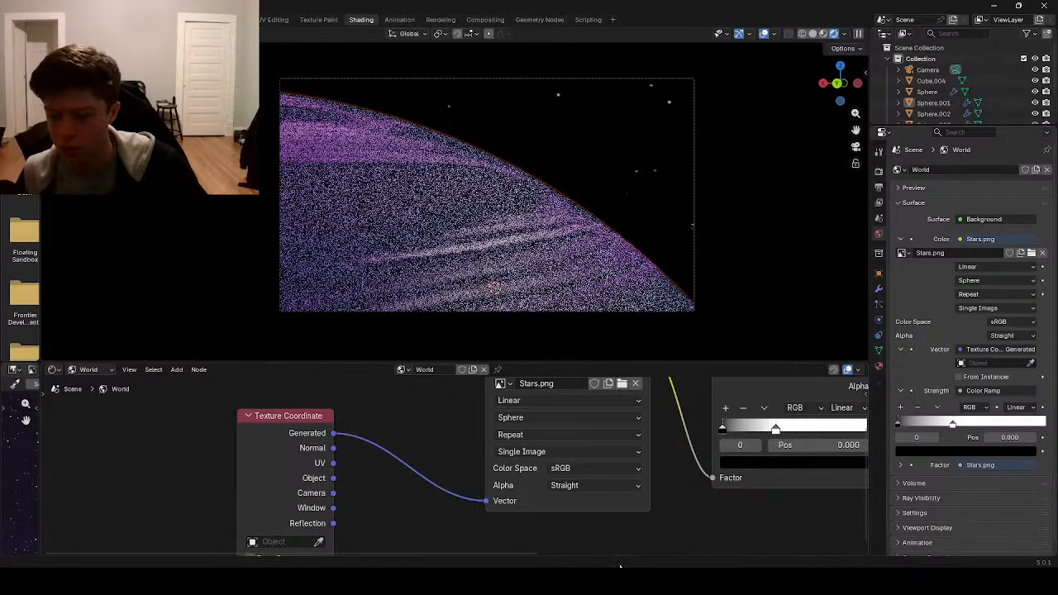
- Switch to the browser to check the live stream dashboard and channel analytics, and bring up the OBS window
key(alt+Tab)
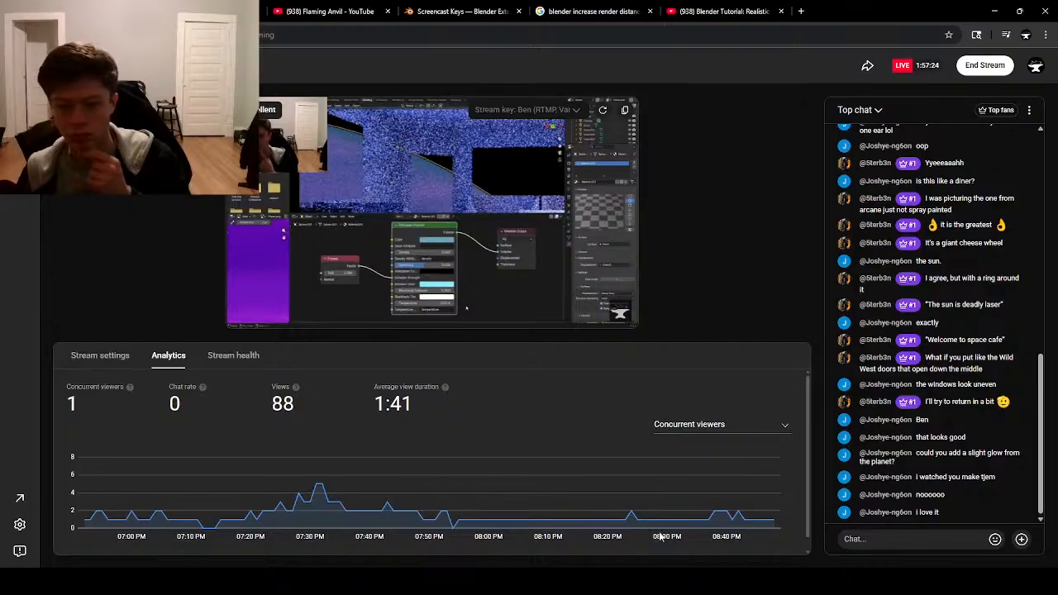
click(295, 6)
click(207, 11)
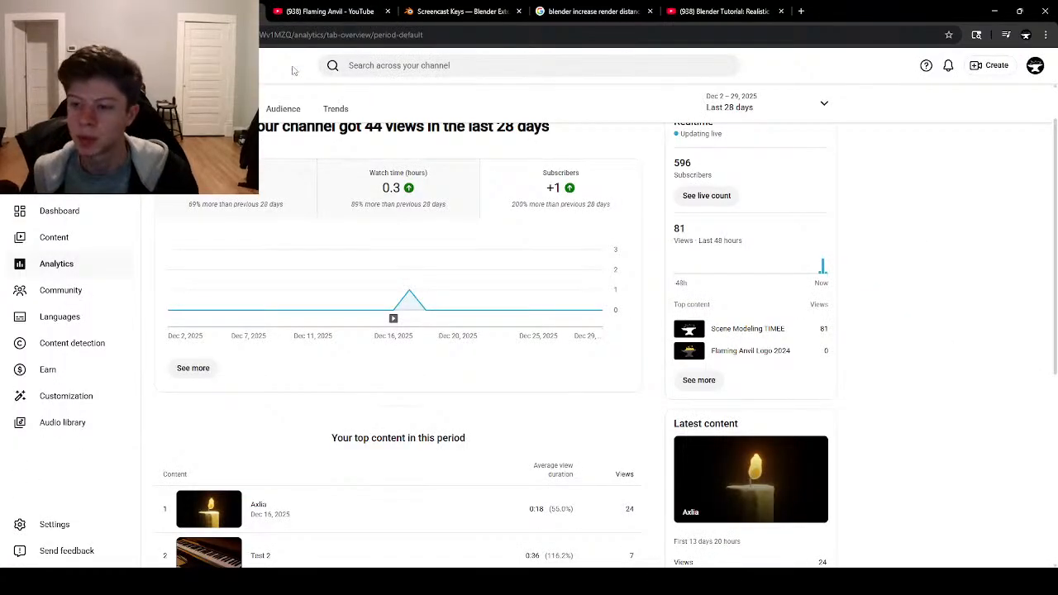
scroll(442, 189, up, 1)
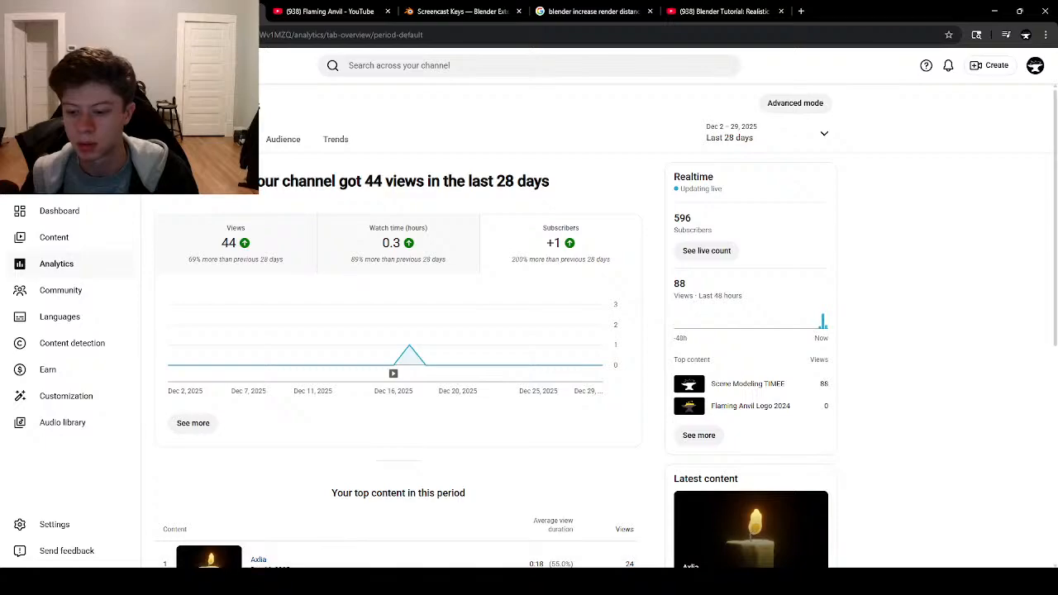
mouse_move(712, 581)
click(689, 560)
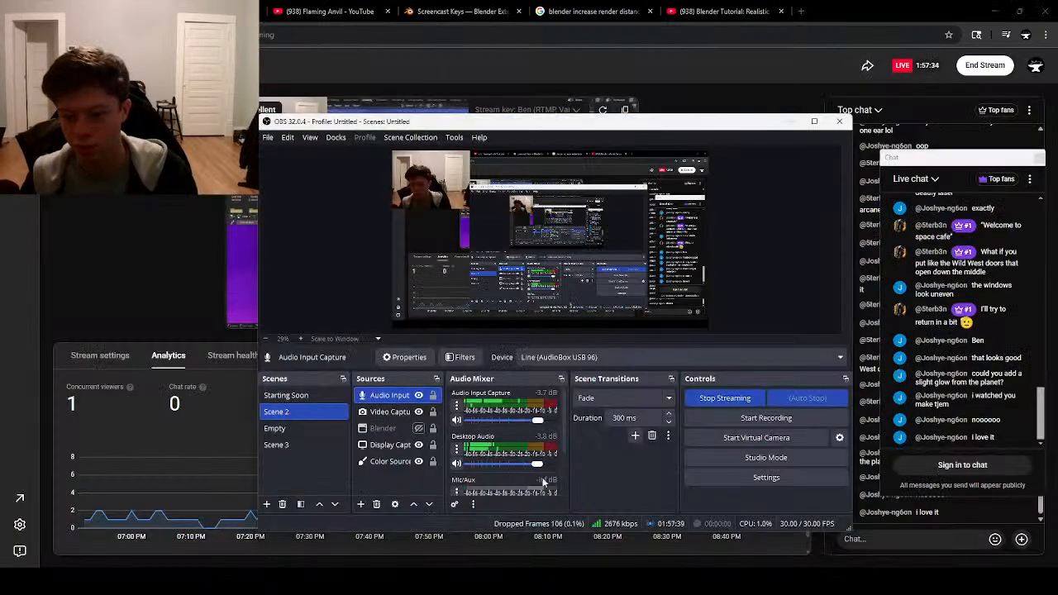
- Make the Blender source visible in OBS Scene 2, and switch back to Blender's World shader nodes
click(419, 428)
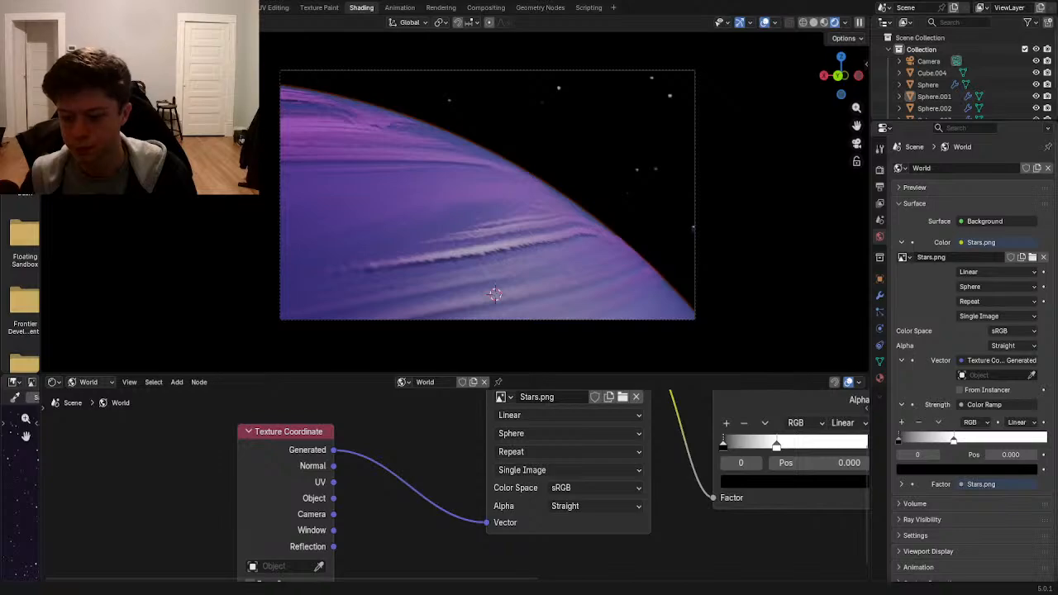
middle_drag(479, 498, 487, 530)
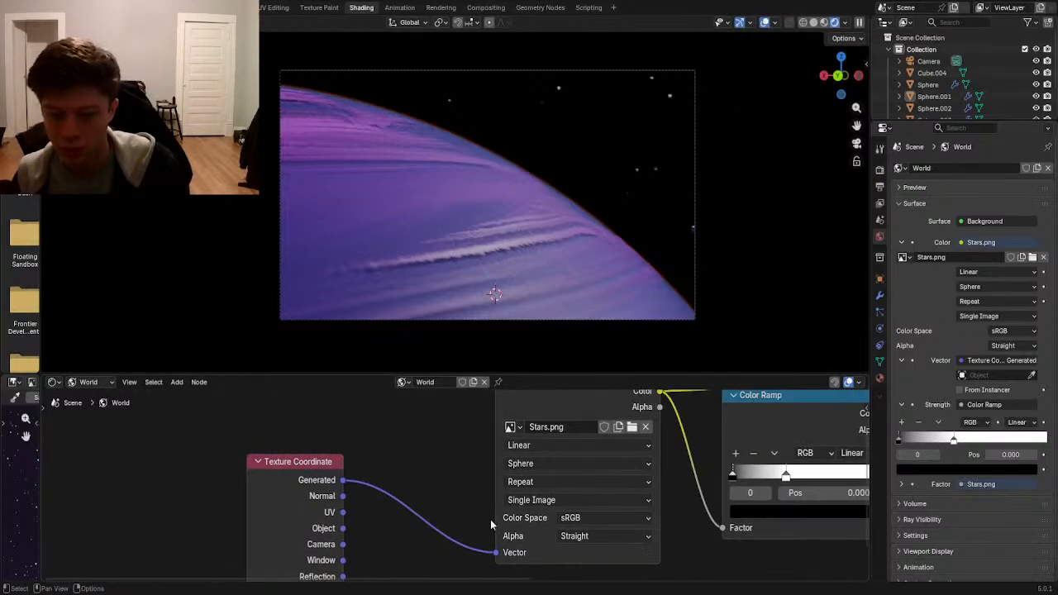
- Try the Closest interpolation on the Stars.png node, and restore Linear
click(597, 446)
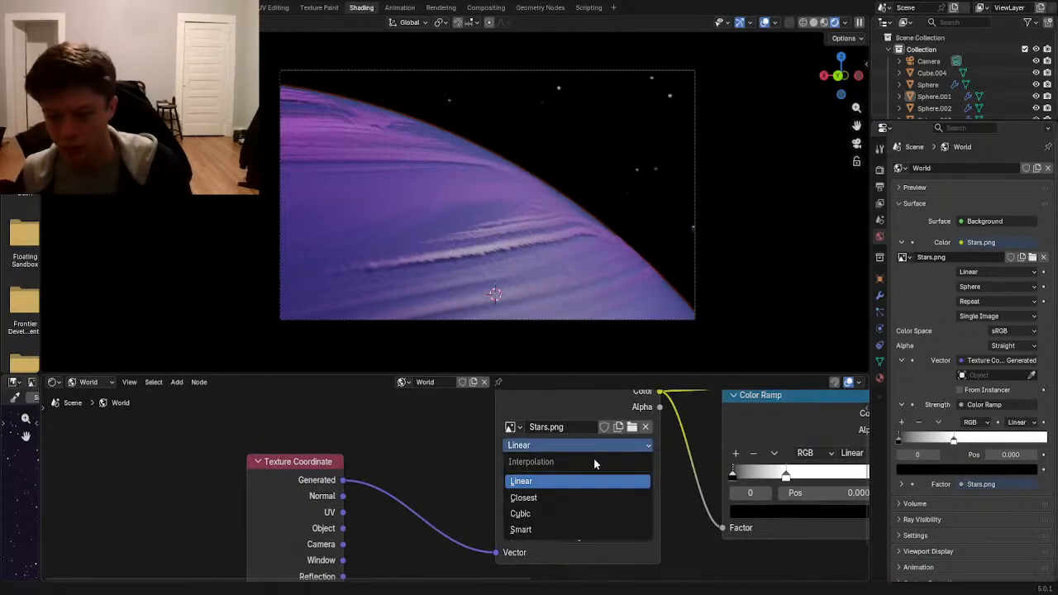
click(585, 498)
click(562, 446)
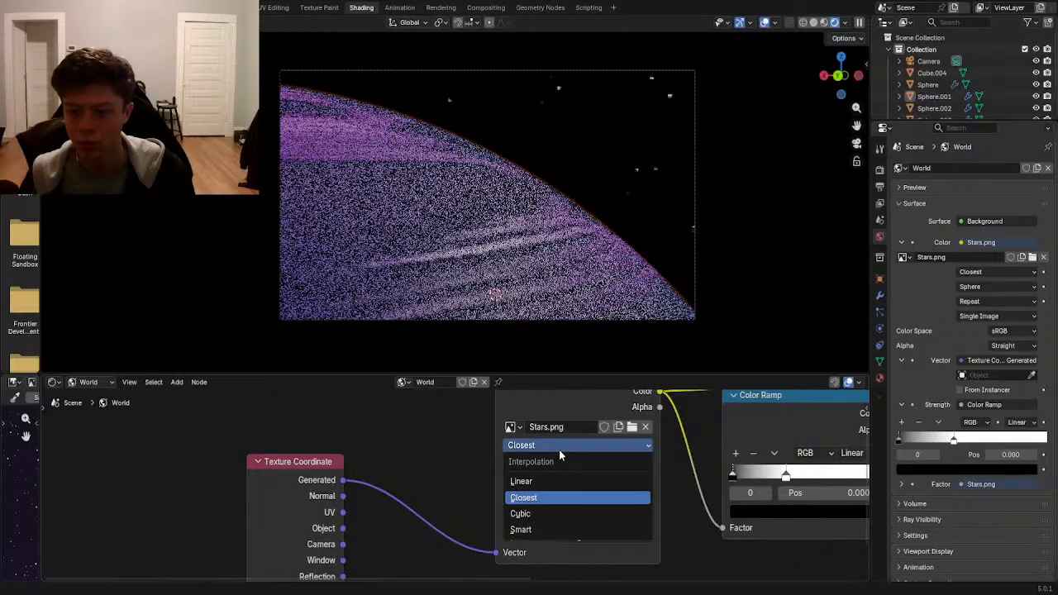
click(557, 480)
- Look through the source, color space and alpha options of the Stars.png node without changing them
click(546, 500)
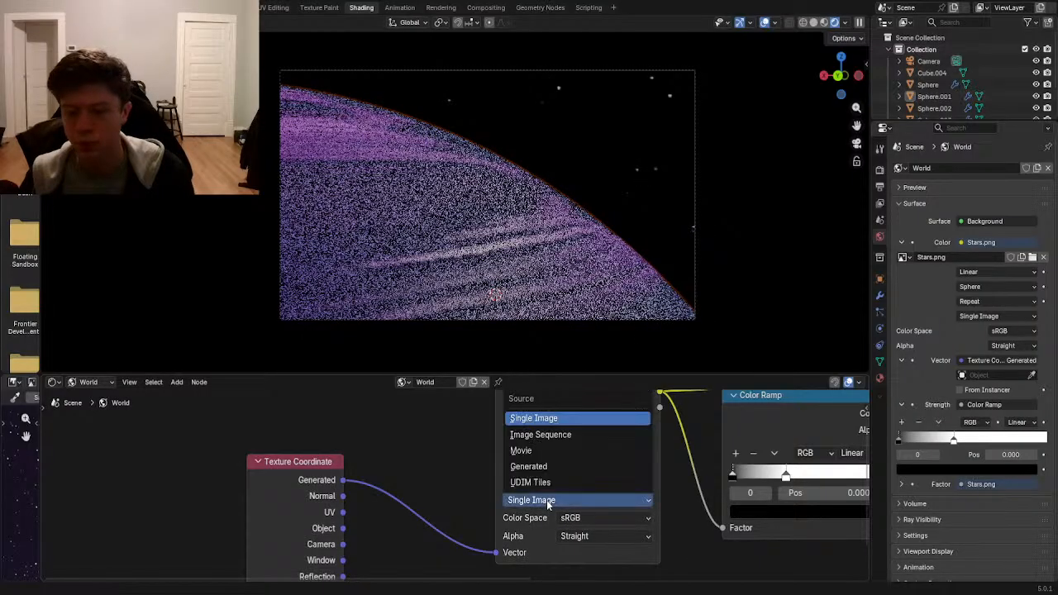
click(546, 500)
click(569, 518)
click(569, 519)
click(572, 536)
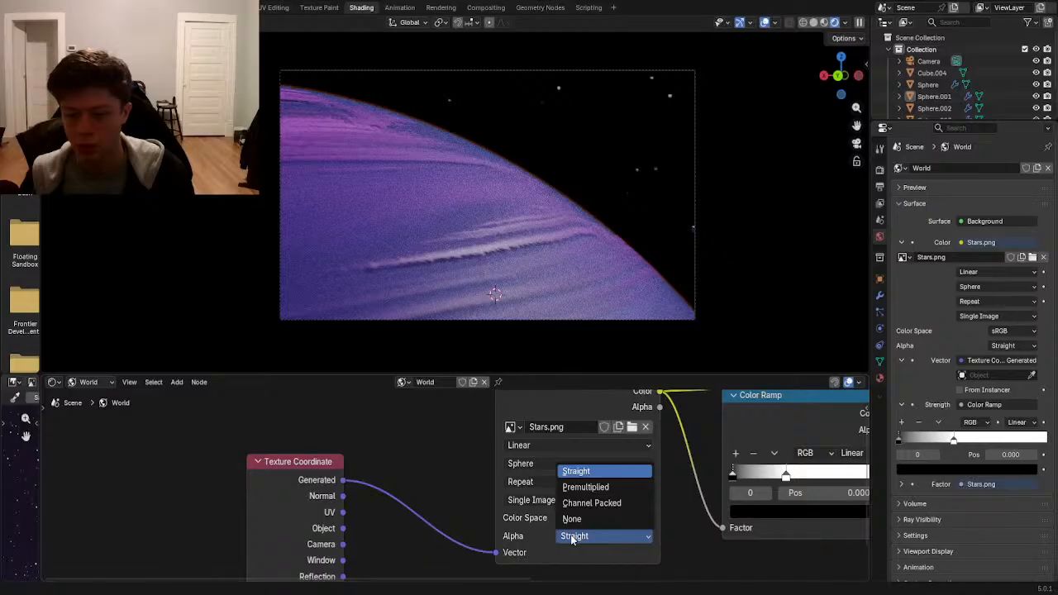
click(572, 537)
- Review the whole World node setup and check the surface sampling options in the World settings
key(Home)
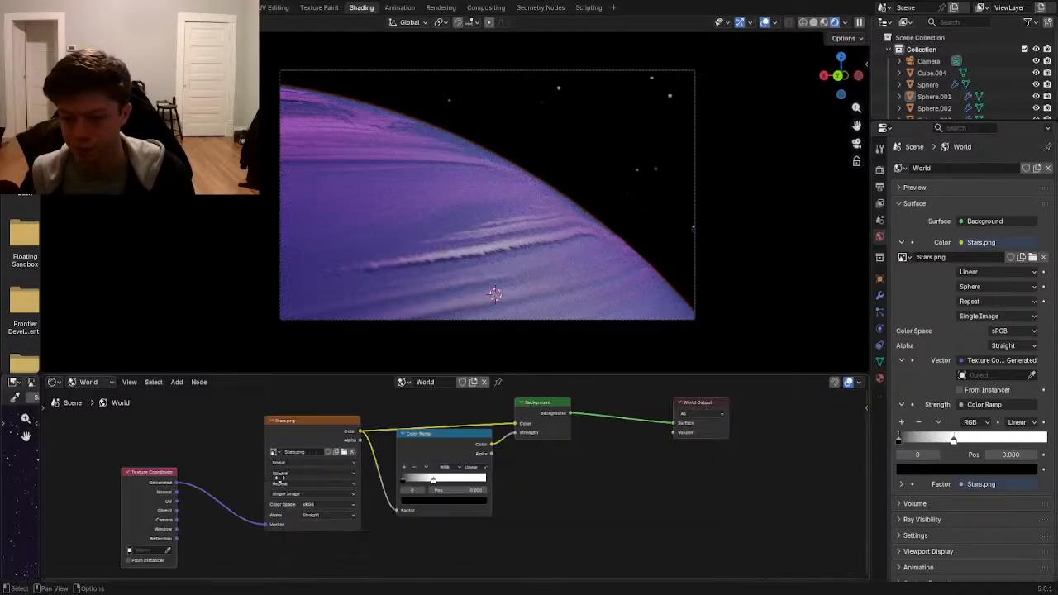
middle_drag(279, 478, 562, 485)
scroll(584, 525, up, 6)
middle_drag(635, 502, 599, 497)
scroll(914, 444, down, 3)
click(903, 524)
scroll(903, 529, down, 2)
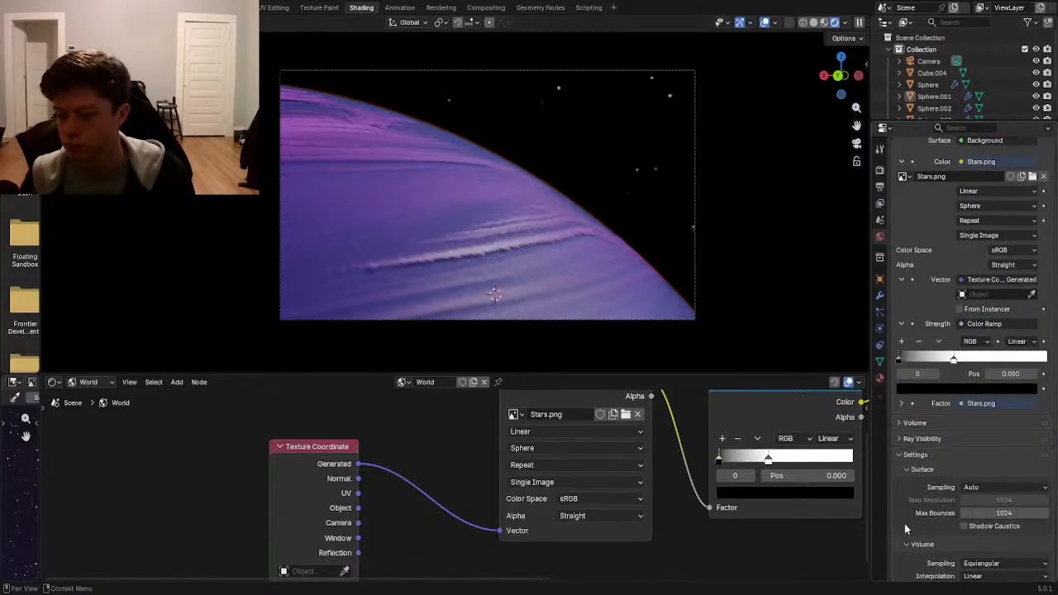
click(979, 487)
click(977, 489)
click(919, 469)
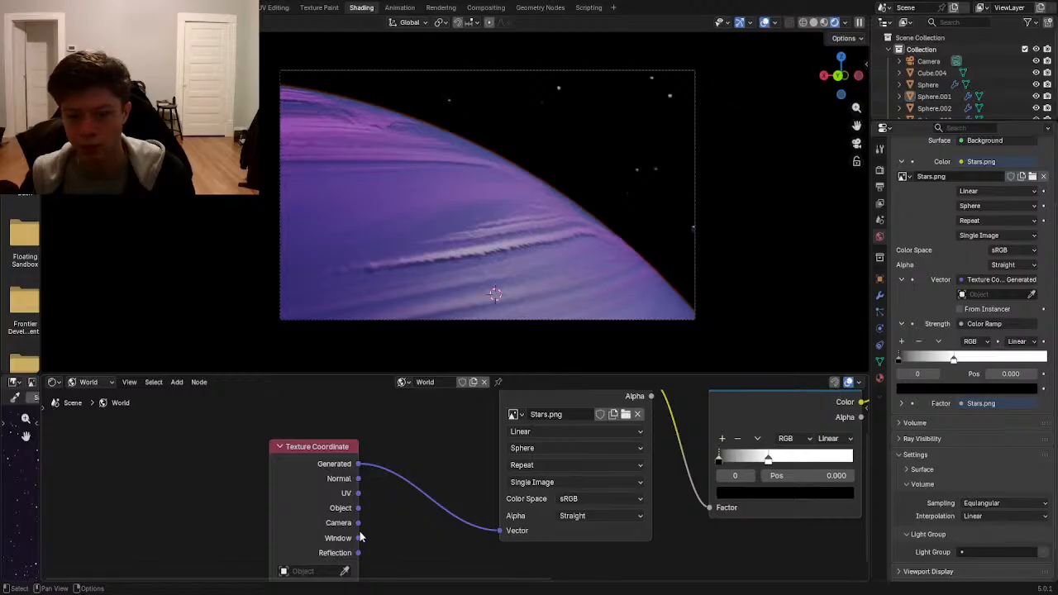
- Connect the Texture Coordinate node's Object output to the Stars.png Vector input, replacing the Generated link
drag(357, 507, 501, 530)
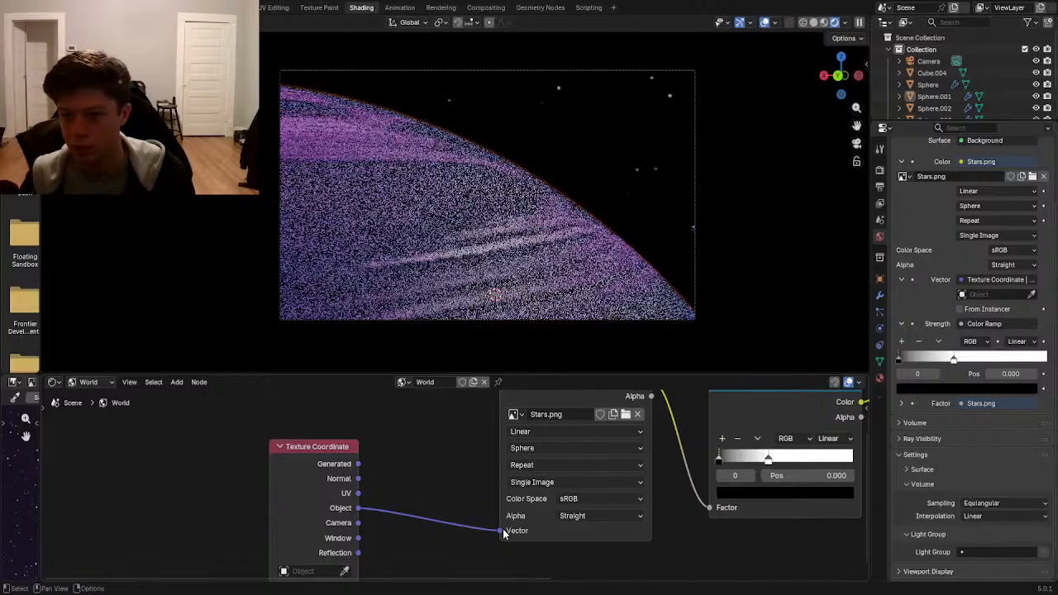
scroll(501, 530, down, 2)
scroll(645, 215, up, 3)
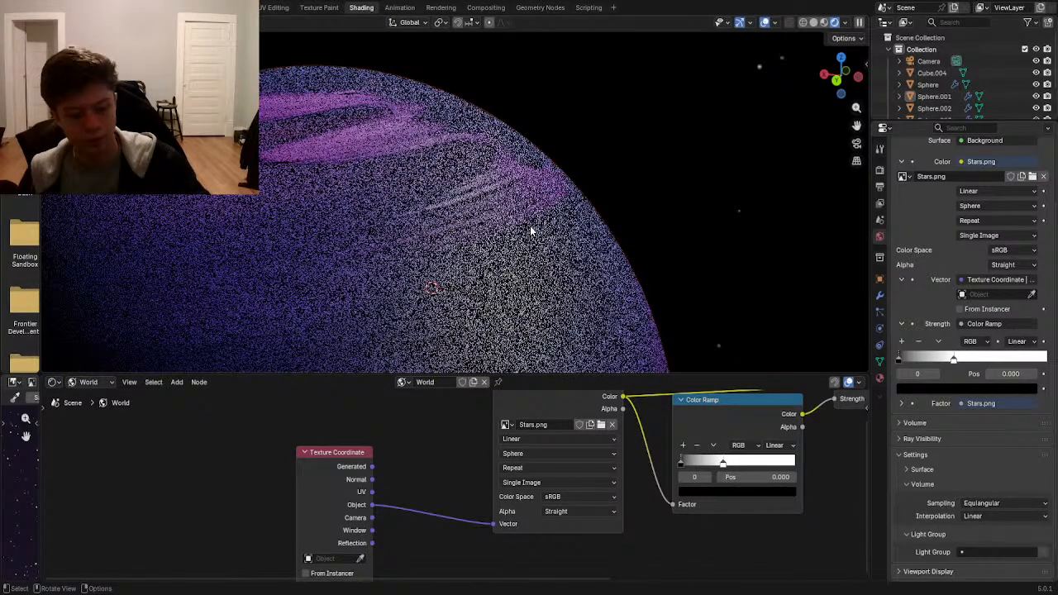
- Add a cube mesh to the scene and move it along the X axis away from the planet
key(shift+a)
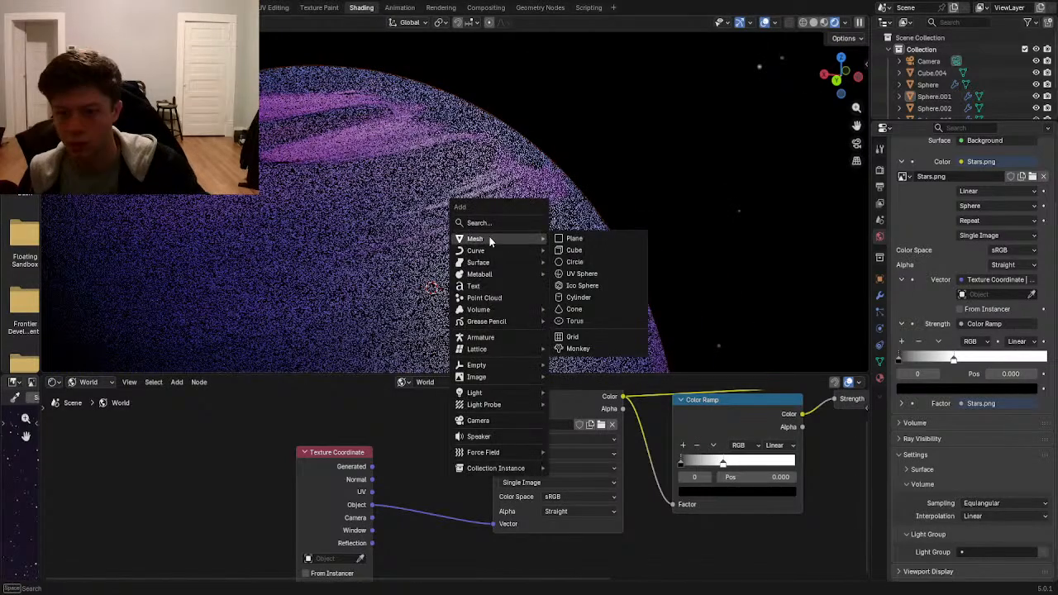
click(570, 250)
key(g)
key(x)
click(619, 296)
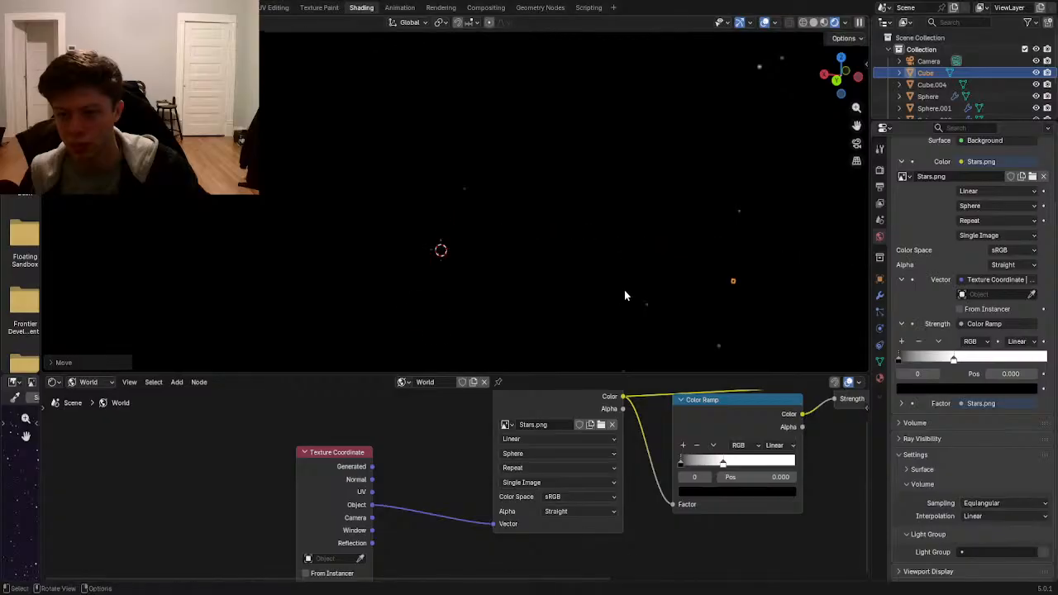
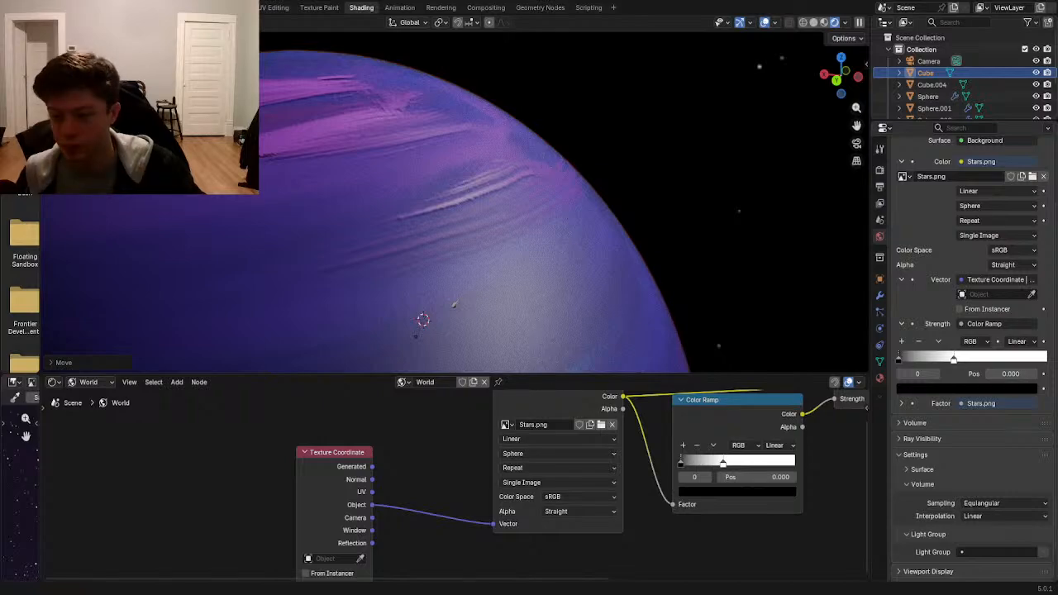
- Locate the new cube in wireframe shading and pick it as the Texture Coordinate node's reference object
middle_drag(552, 259, 547, 265)
scroll(546, 261, down, 5)
key(KP_0)
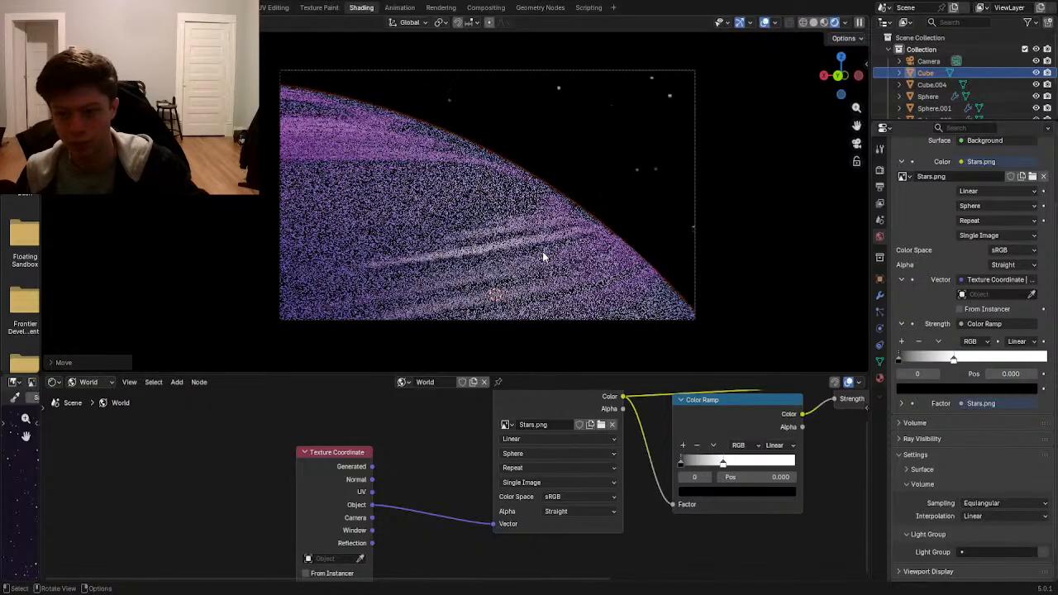
key(z)
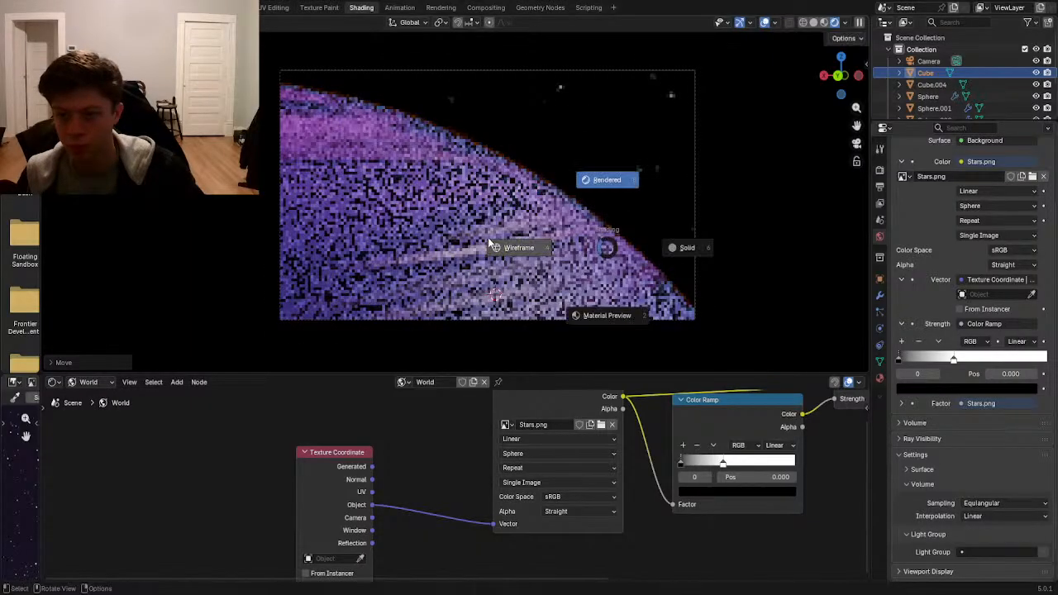
click(496, 239)
mouse_move(496, 238)
middle_down()
mouse_move(622, 264)
mouse_move(744, 218)
mouse_move(589, 226)
middle_up()
scroll(628, 243, down, 8)
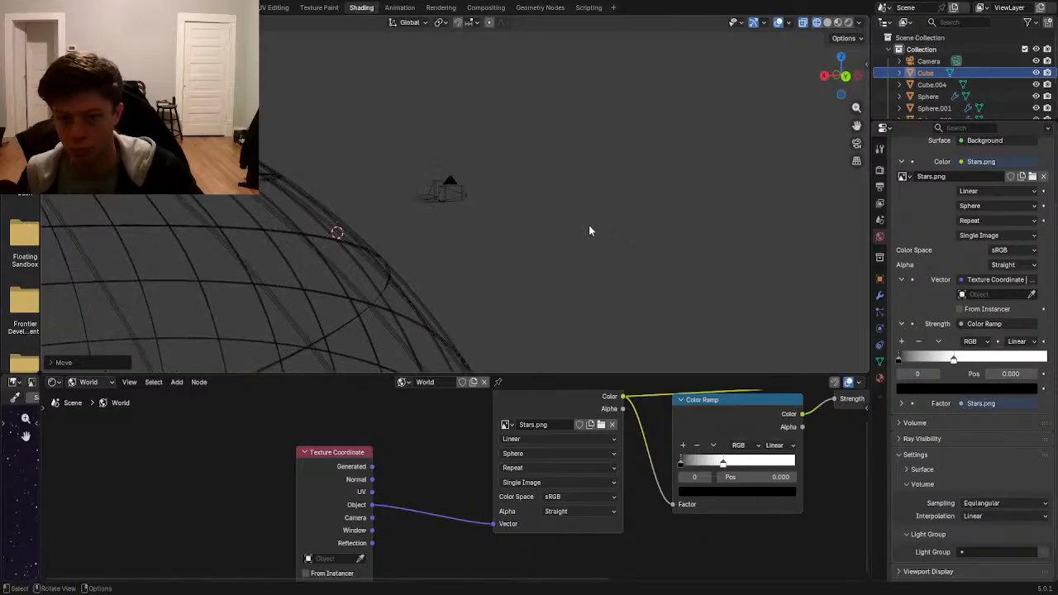
middle_drag(423, 208, 567, 250)
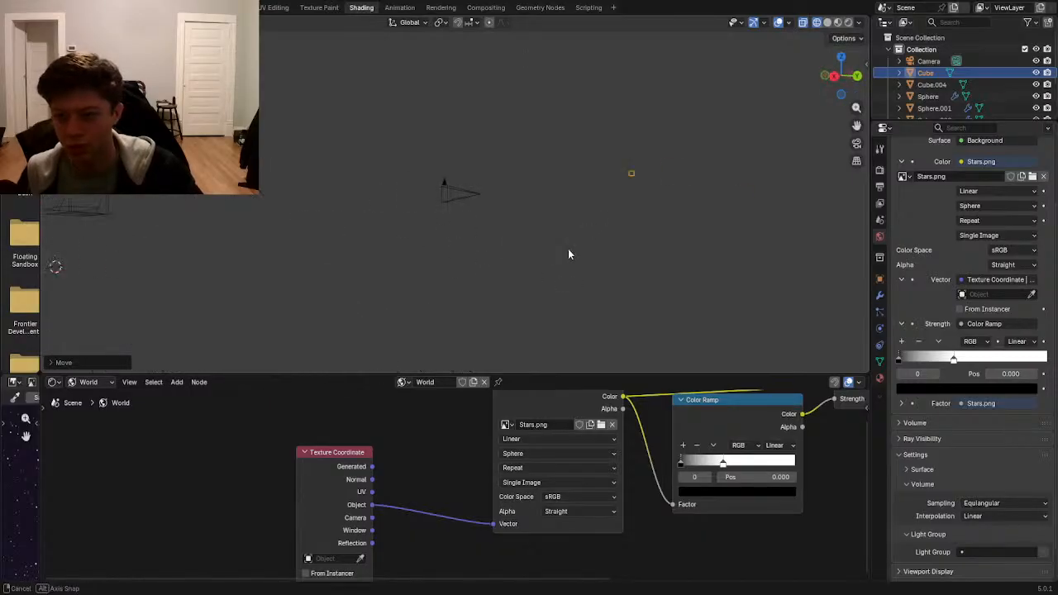
click(359, 559)
click(631, 169)
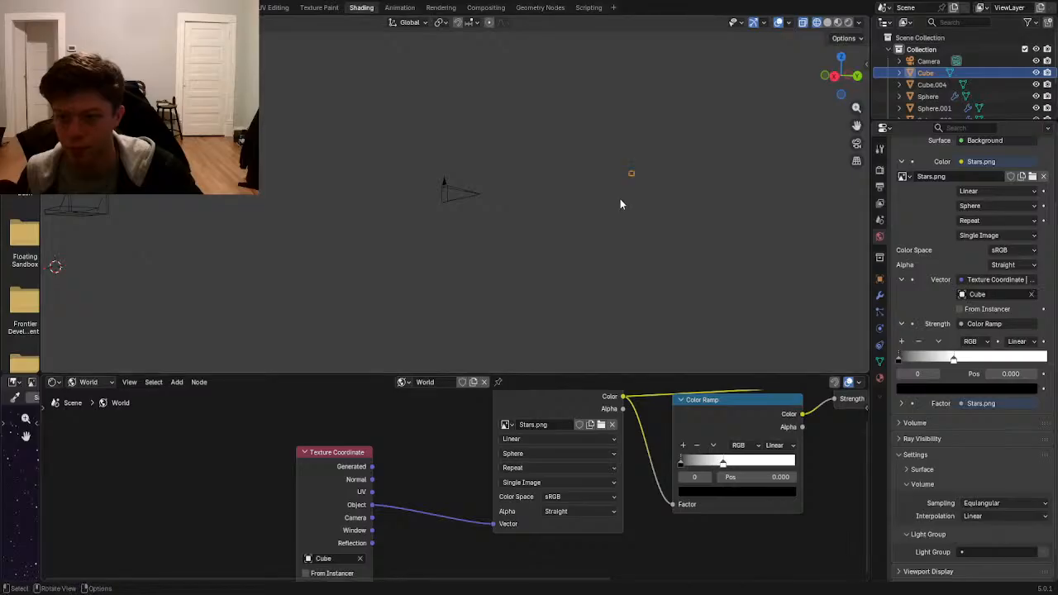
- Return to the rendered camera view, and try moving, scaling and rotating the cube about Z to adjust the stars
key(KP_0)
key(z)
click(457, 175)
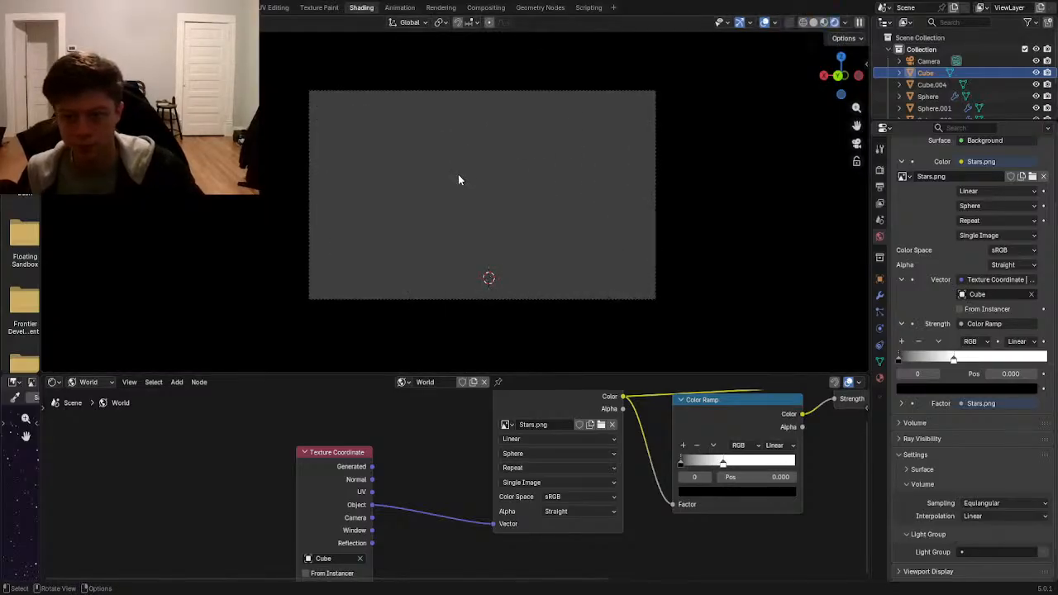
scroll(687, 221, up, 2)
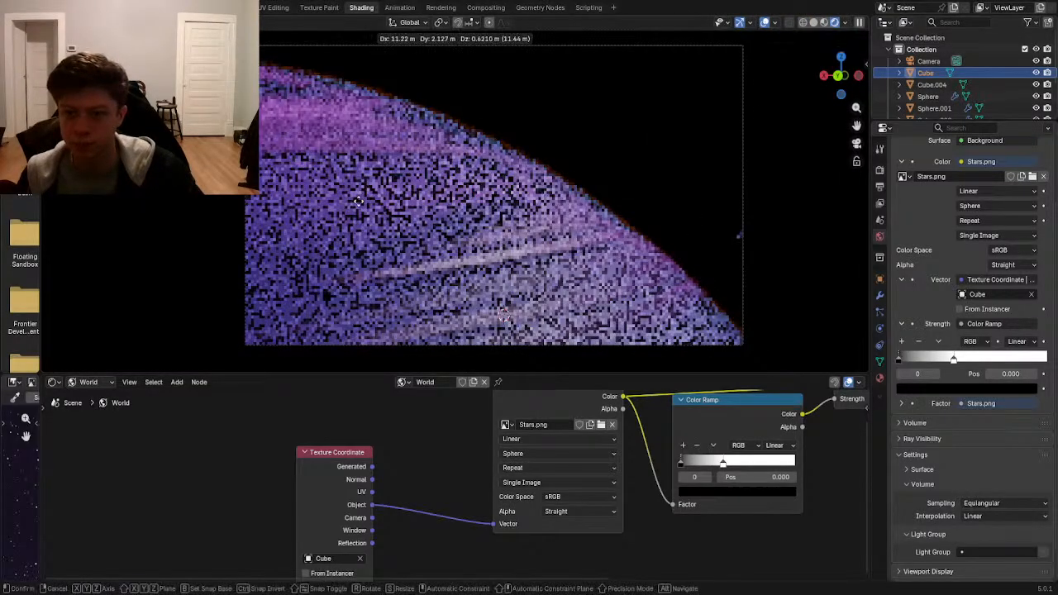
key(s)
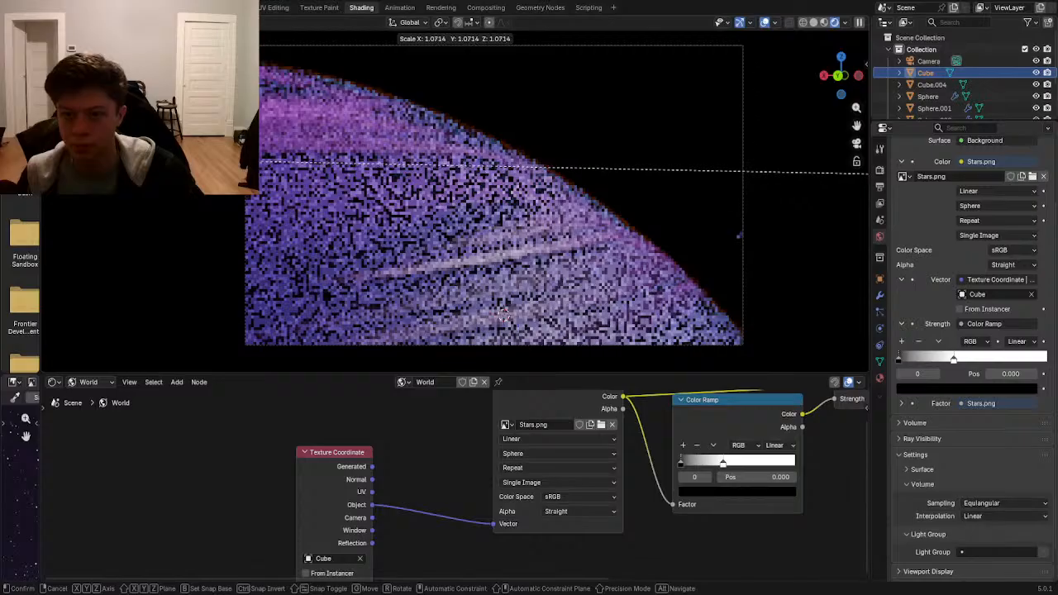
click(607, 165)
key(r)
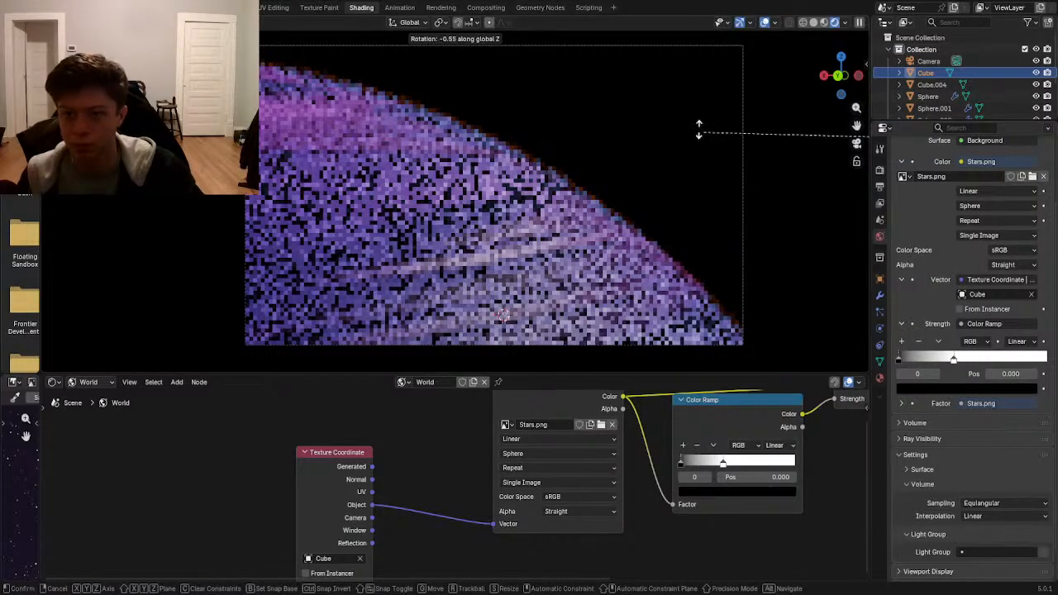
click(623, 118)
scroll(624, 118, down, 3)
key(s)
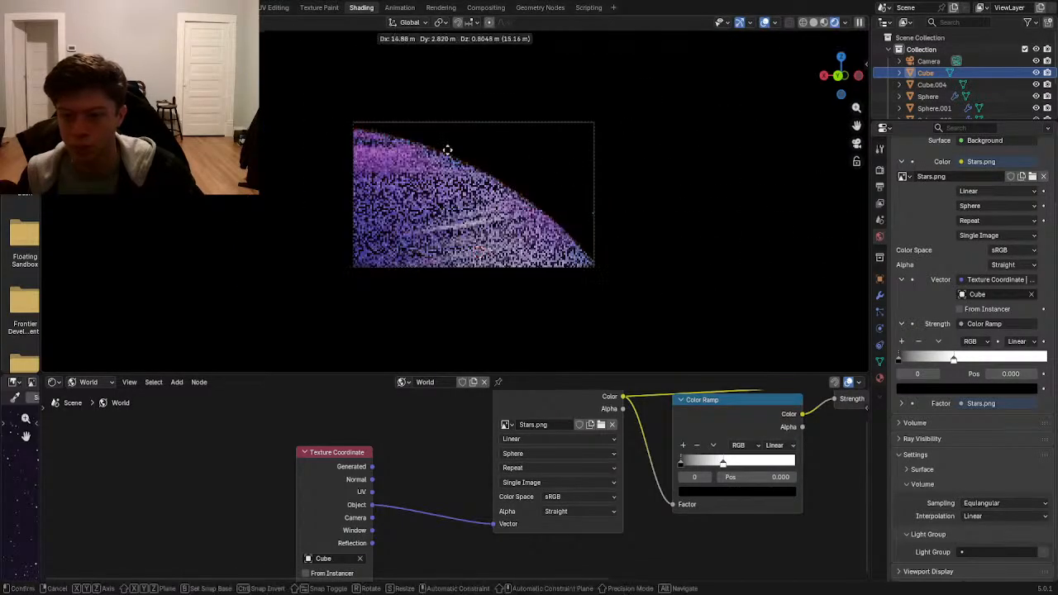
click(259, 154)
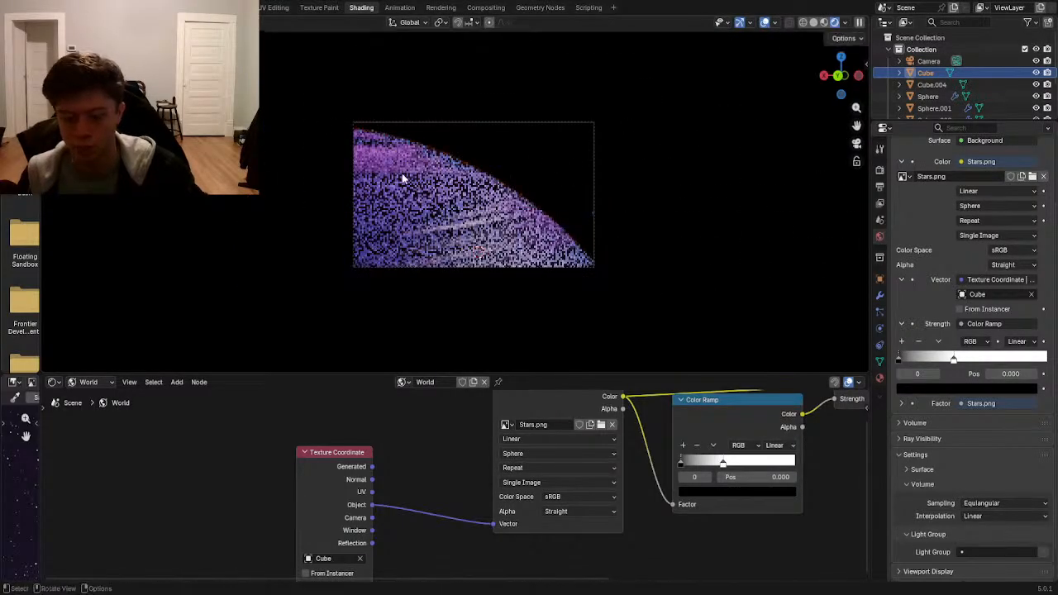
- Frame the cube in the viewport and scale it up
key(KP_Decimal)
scroll(473, 176, down, 8)
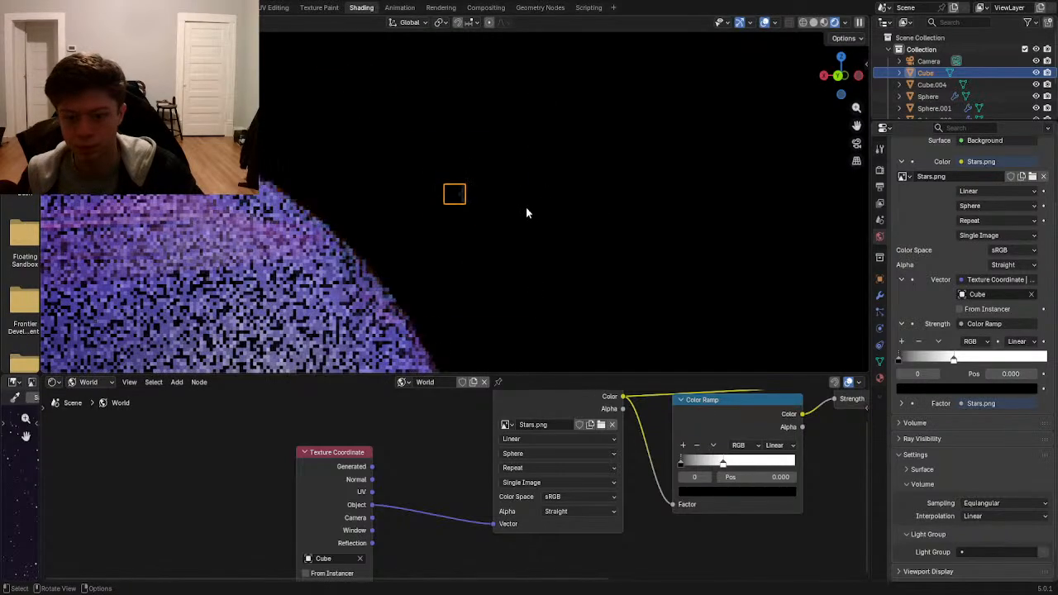
key(s)
click(803, 211)
middle_drag(803, 210, 541, 209)
- Unwrap the whole cube using Smart UV Project with a 66° angle limit, and return to Object Mode
key(Tab)
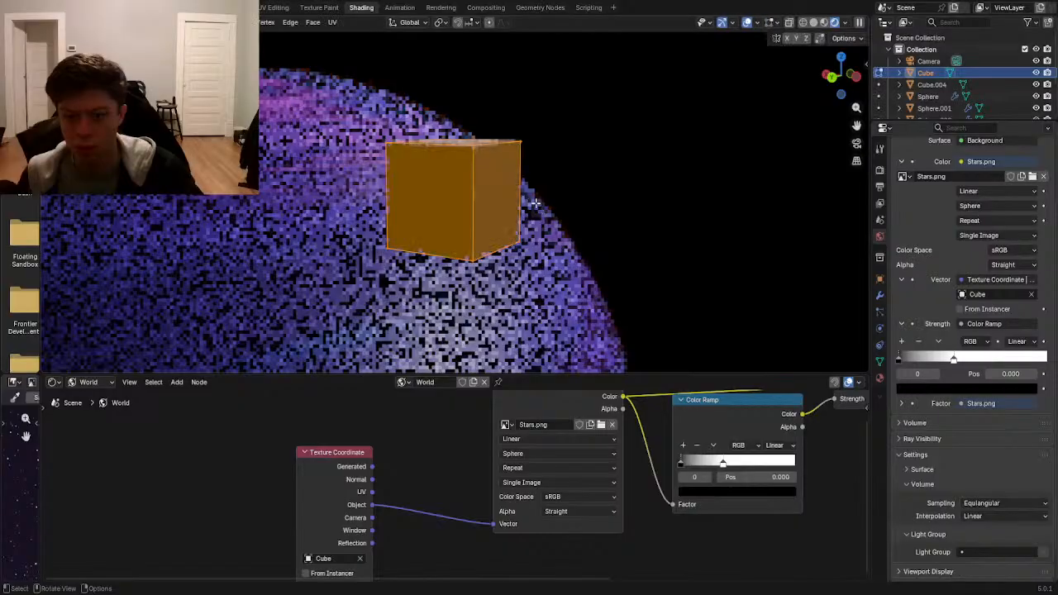
key(u)
click(529, 219)
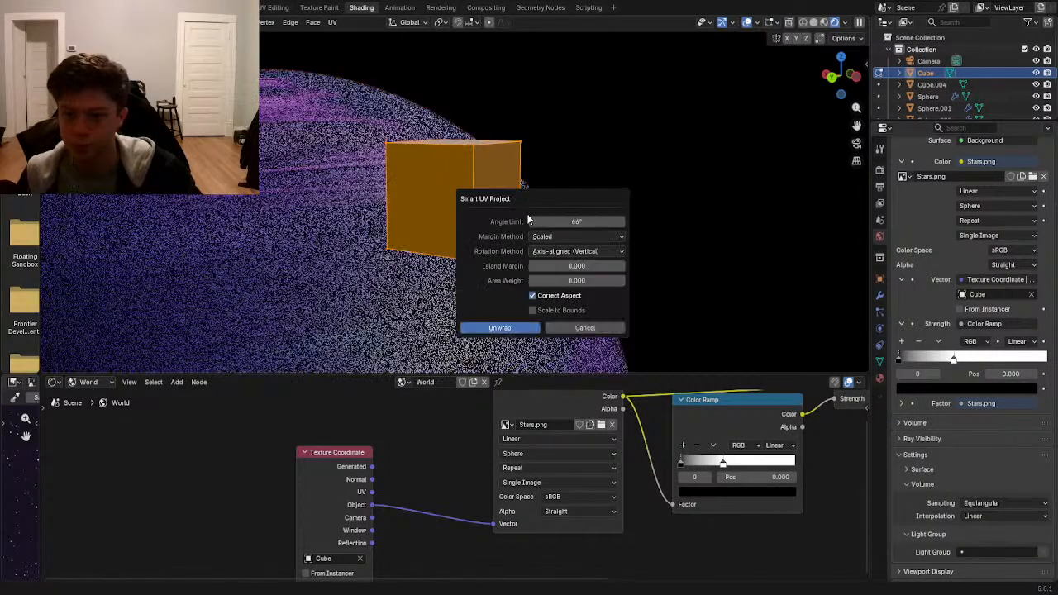
click(499, 328)
key(Tab)
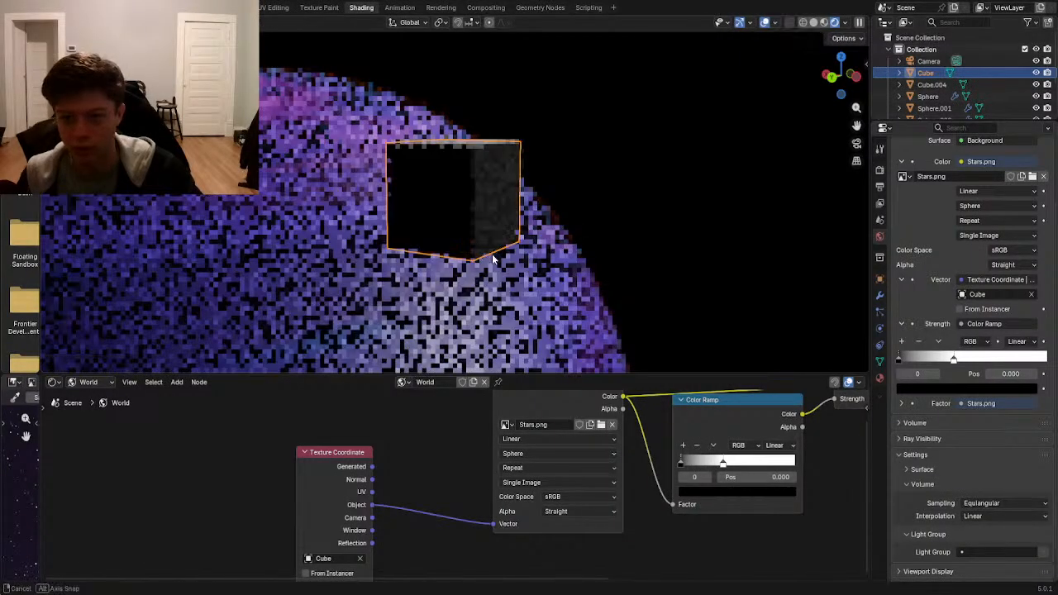
- Cancel a free rotation of the cube, and rotate it about the global X axis instead
key(r)
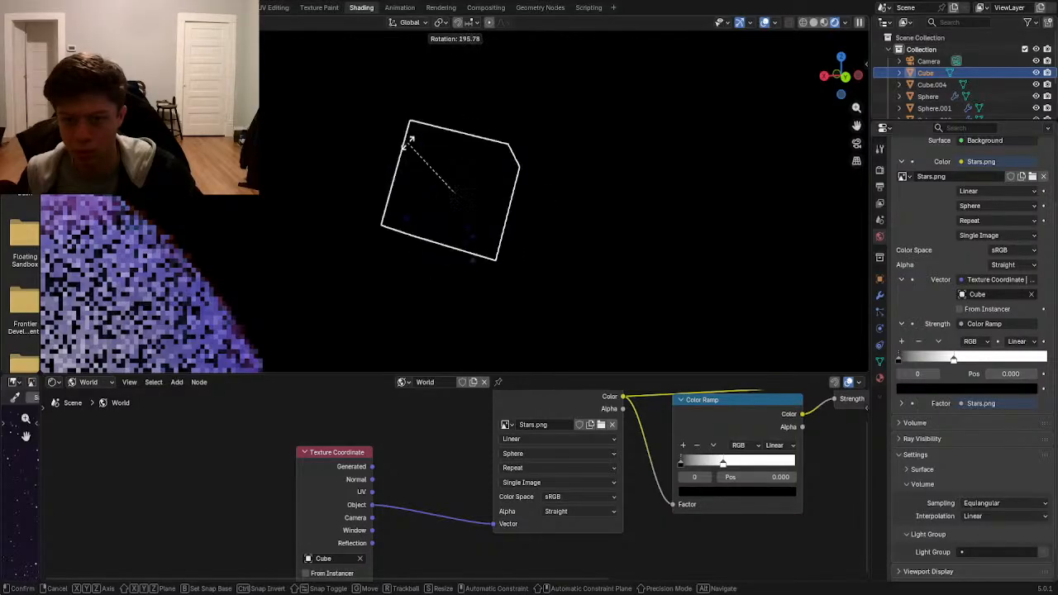
right_click(568, 306)
key(r)
key(x)
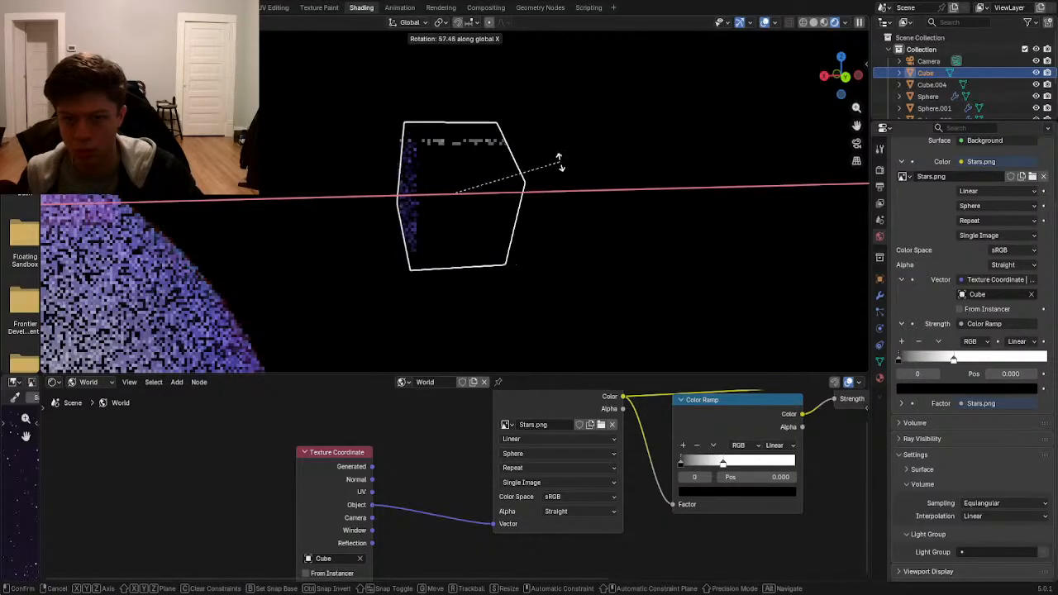
click(552, 252)
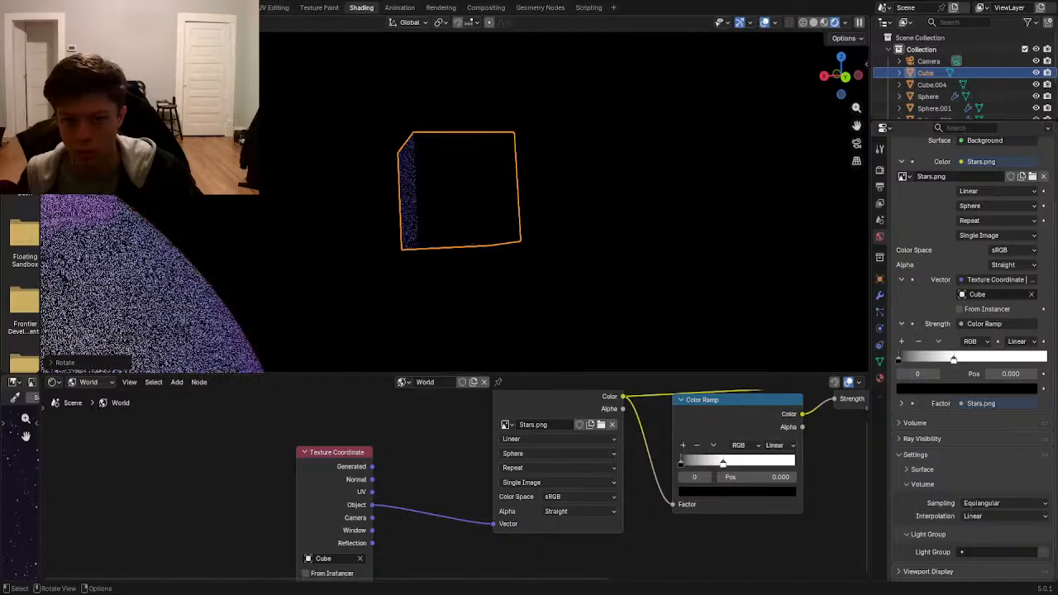
- Shrink the cube with a negative scale factor, and enlarge it again to test its effect on the stars
key(s)
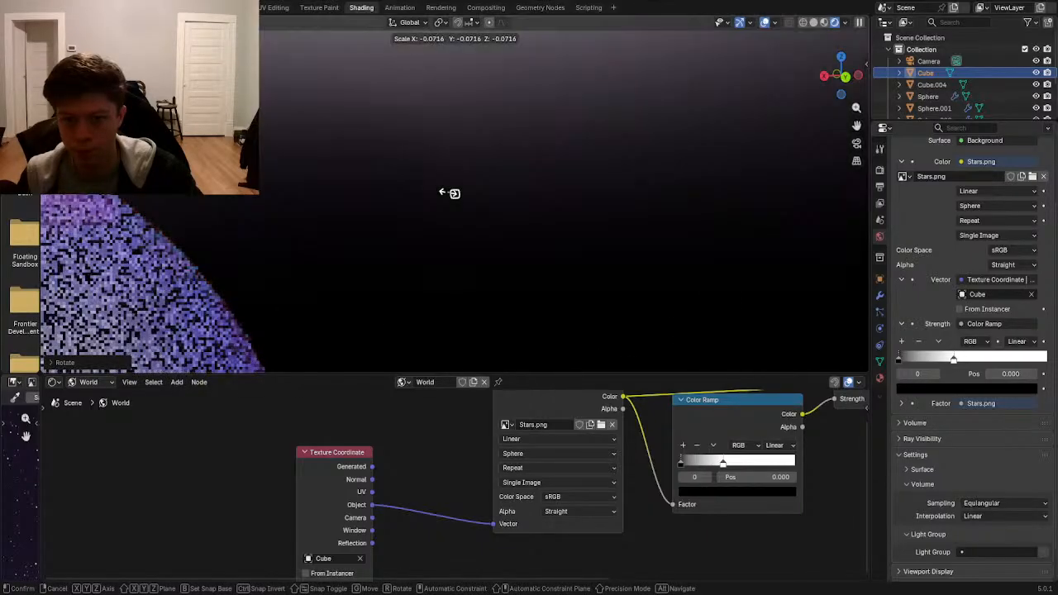
click(453, 198)
middle_drag(543, 224, 509, 226)
key(s)
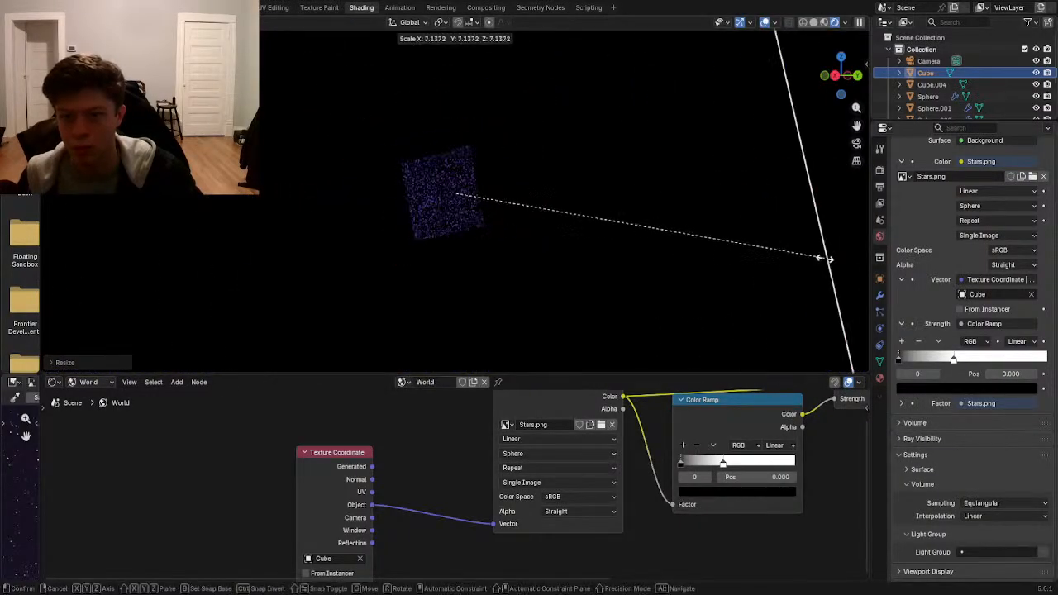
click(632, 236)
scroll(632, 236, down, 6)
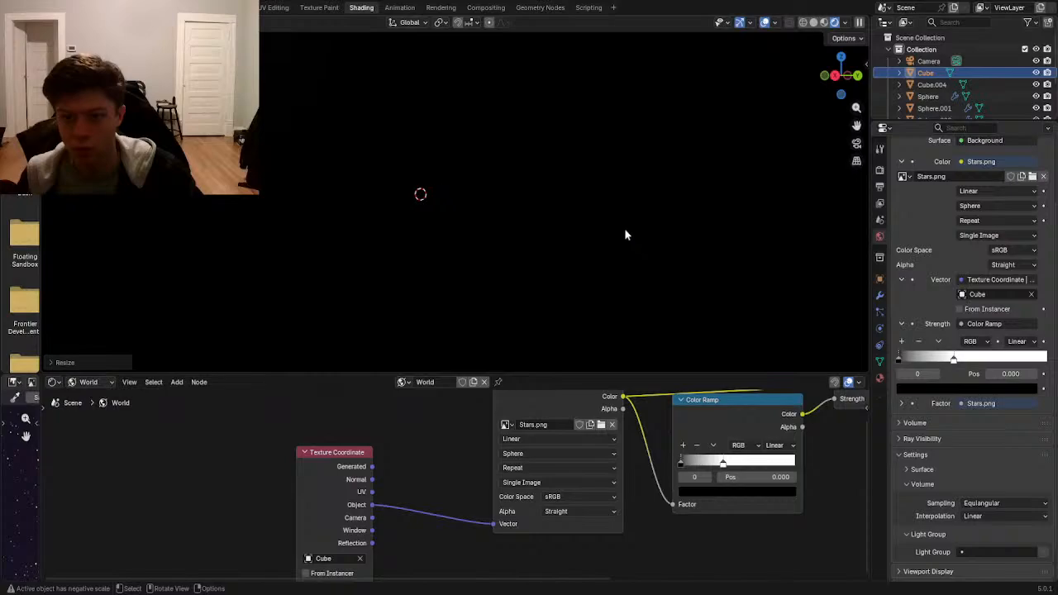
- Check the stars through the camera and rescale the reference cube, shrinking it to a factor of about 0.24
key(KP_0)
scroll(603, 219, up, 4)
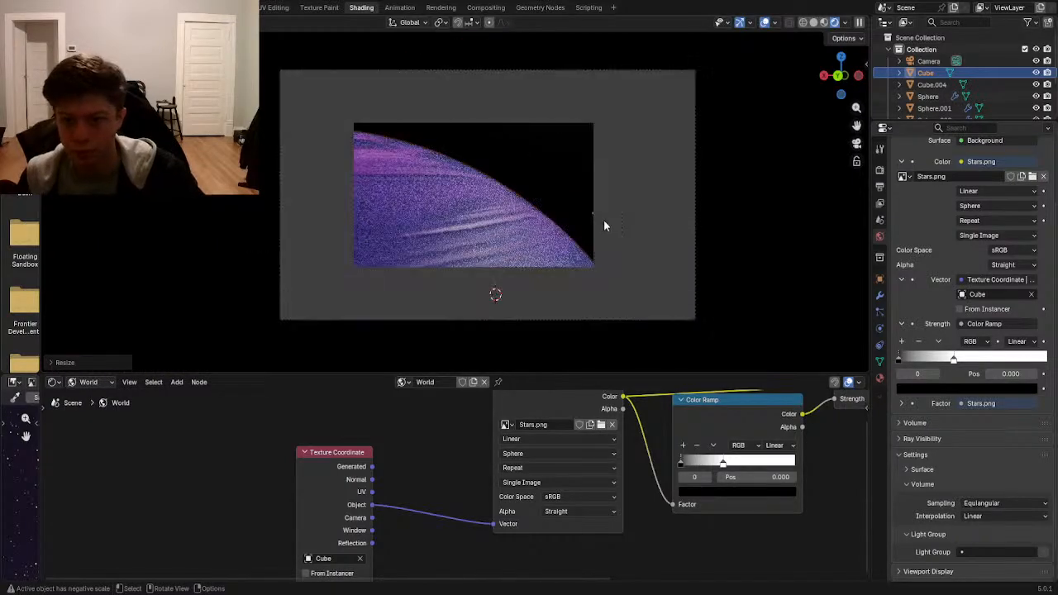
key(KP_0)
scroll(603, 217, up, 5)
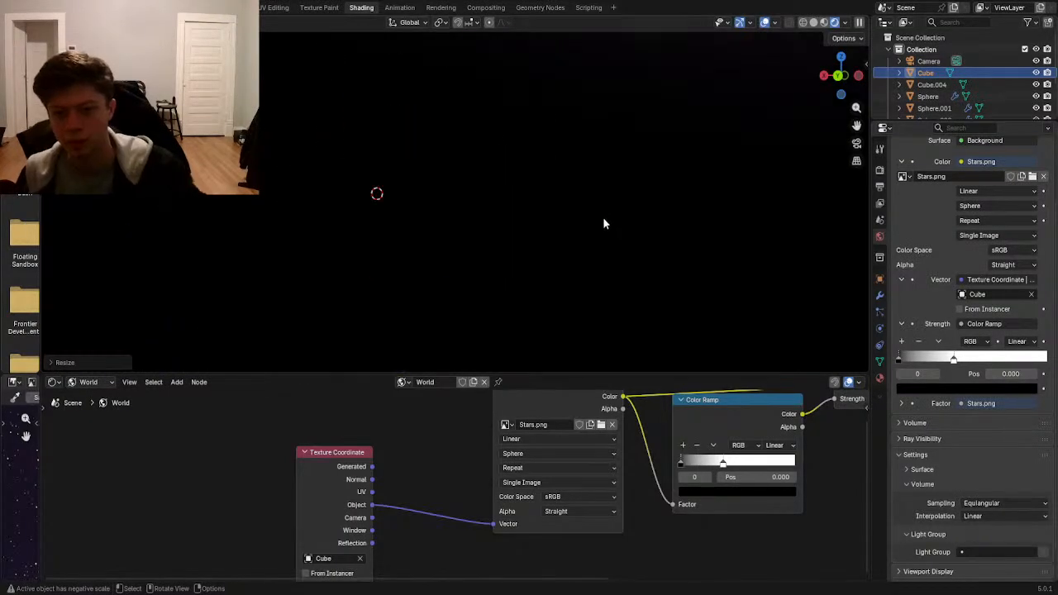
key(s)
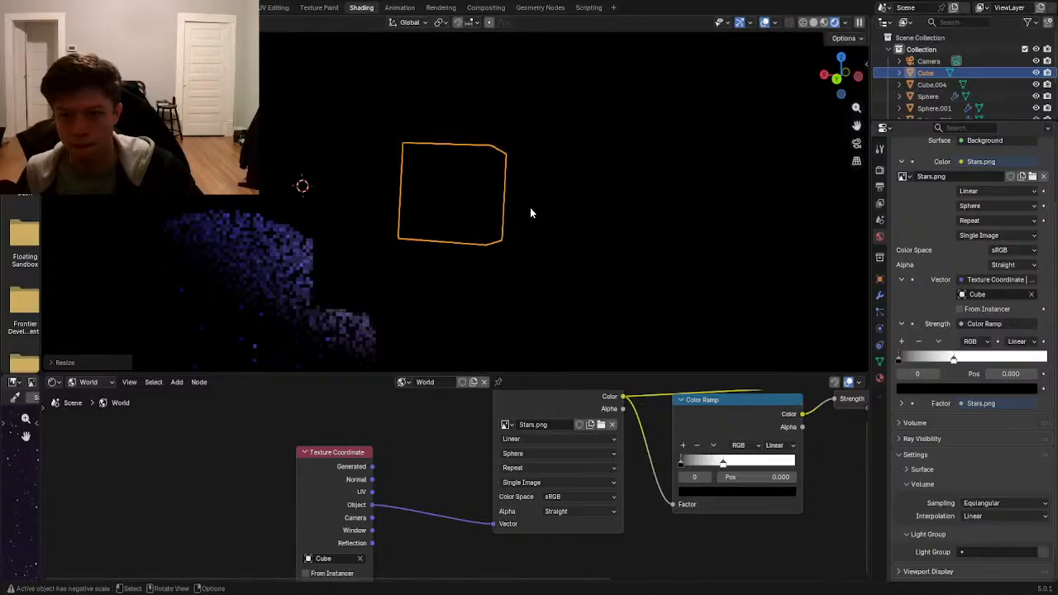
click(518, 219)
scroll(524, 222, up, 3)
key(s)
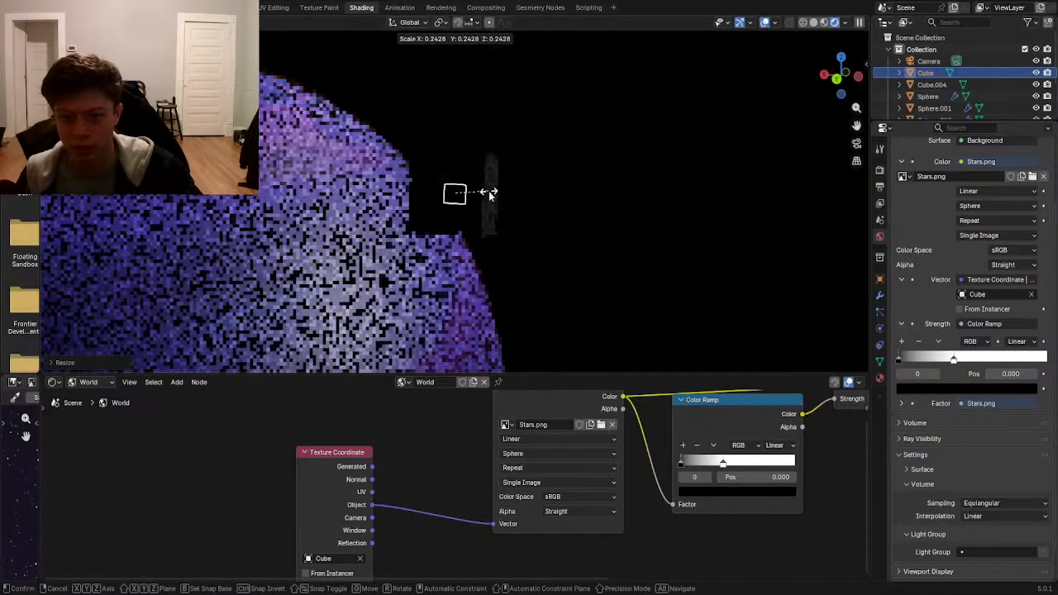
click(489, 191)
- Delete the reference cube and connect the Generated texture coordinate to the Stars.png node's Vector input
middle_drag(566, 249, 514, 248)
key(x)
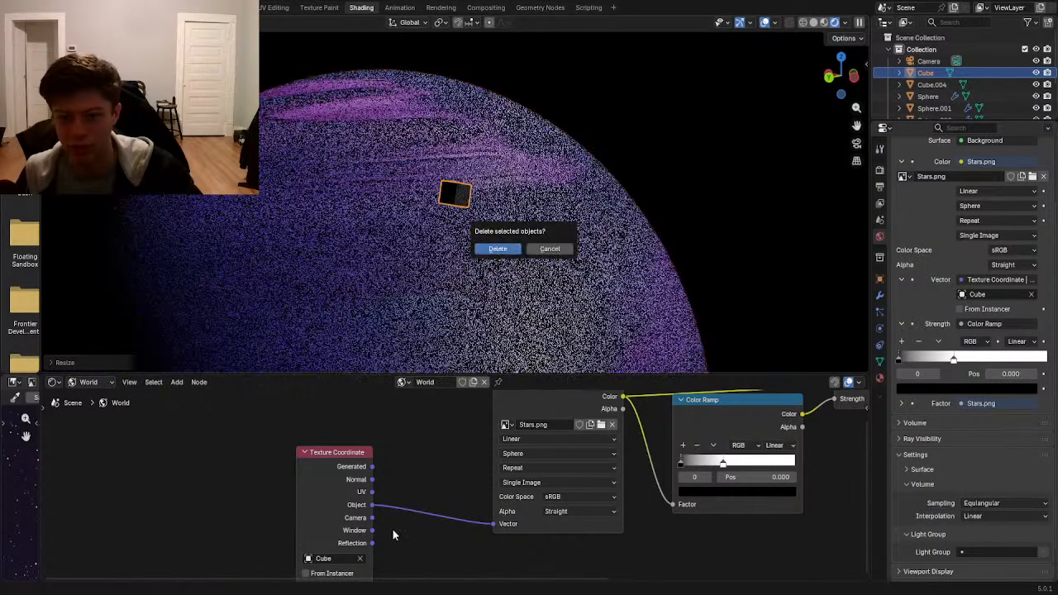
click(497, 249)
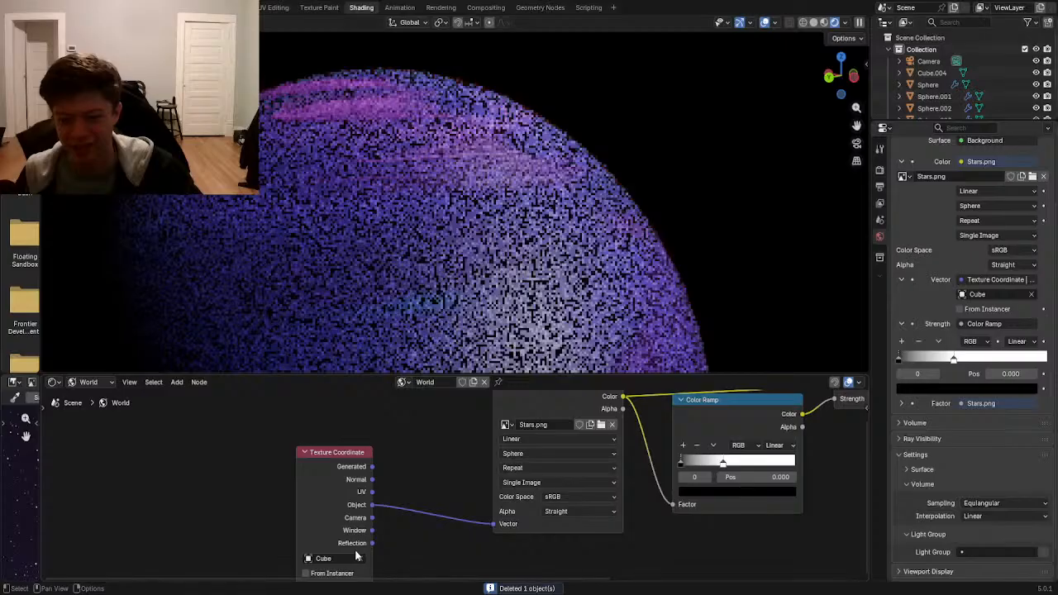
drag(372, 466, 493, 524)
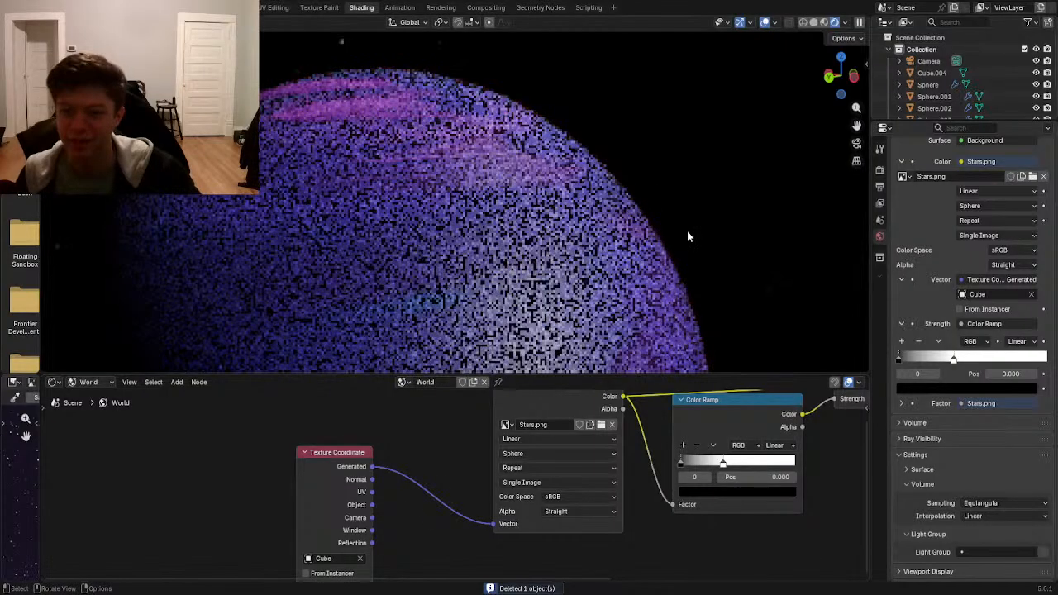
- Add a new cube mesh to the scene, frame it in the viewport and scale it
key(shift+a)
mouse_move(595, 288)
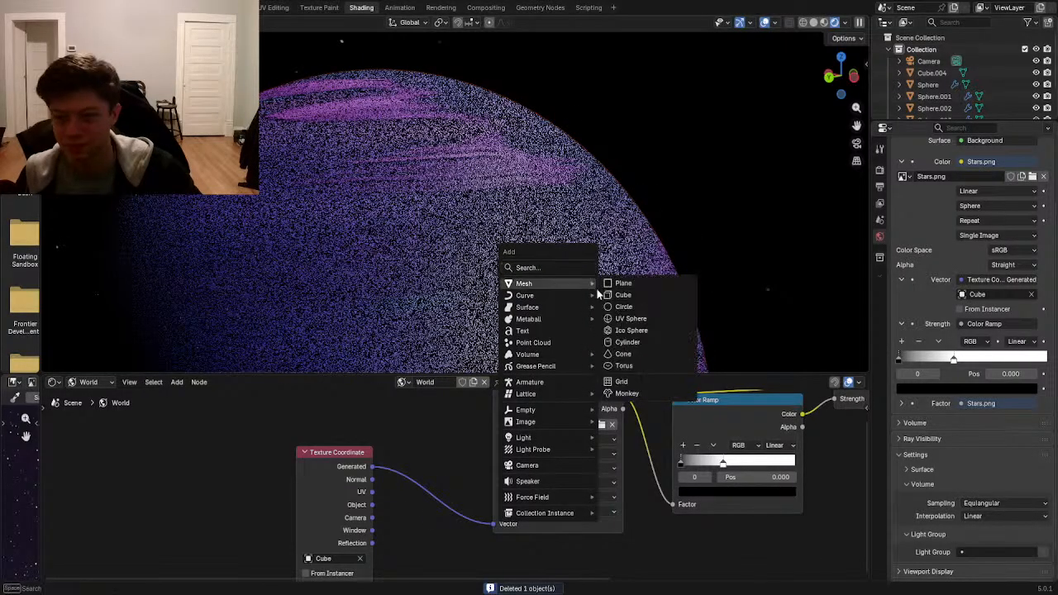
click(636, 295)
scroll(570, 265, down, 4)
key(KP_Decimal)
scroll(570, 264, down, 5)
middle_drag(570, 264, 539, 266)
scroll(539, 268, down, 8)
key(s)
click(601, 258)
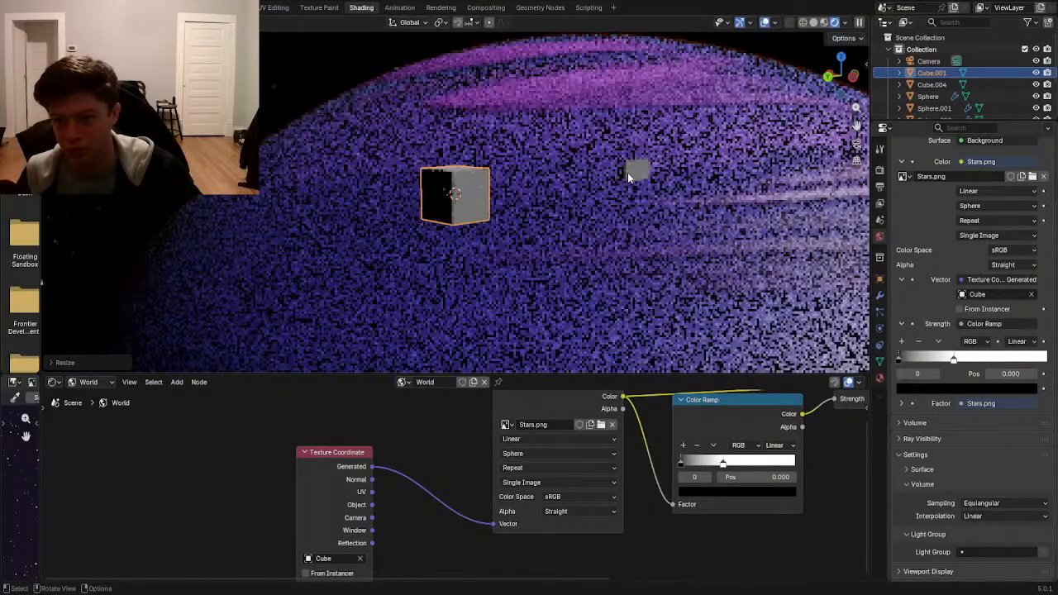
- Delete the small leftover cube near the new one, and enlarge the new cube in front of the planet
key(Delete)
click(459, 218)
scroll(533, 232, down, 3)
key(g)
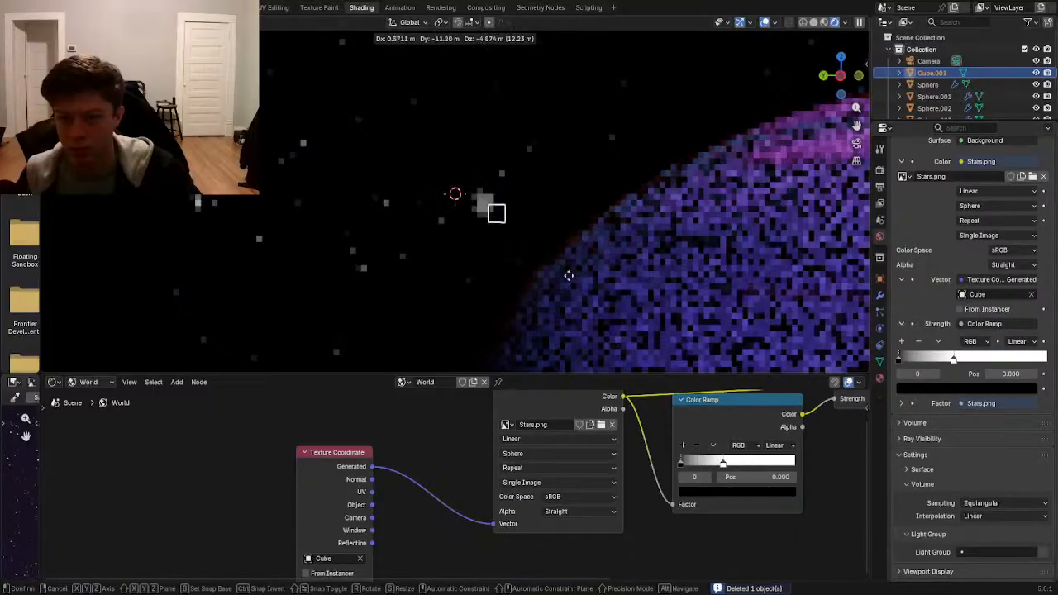
key(s)
click(728, 260)
middle_drag(727, 260, 593, 280)
key(KP_0)
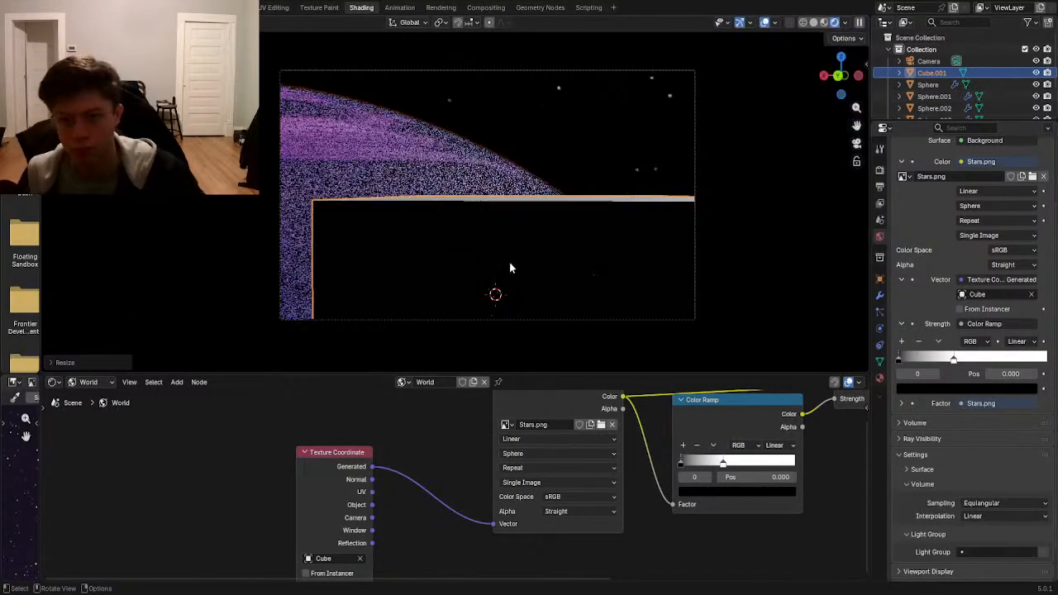
- Move the new cube along the global Y axis, and place it just above the planet's edge
middle_drag(509, 265, 553, 273)
scroll(552, 277, down, 3)
key(g)
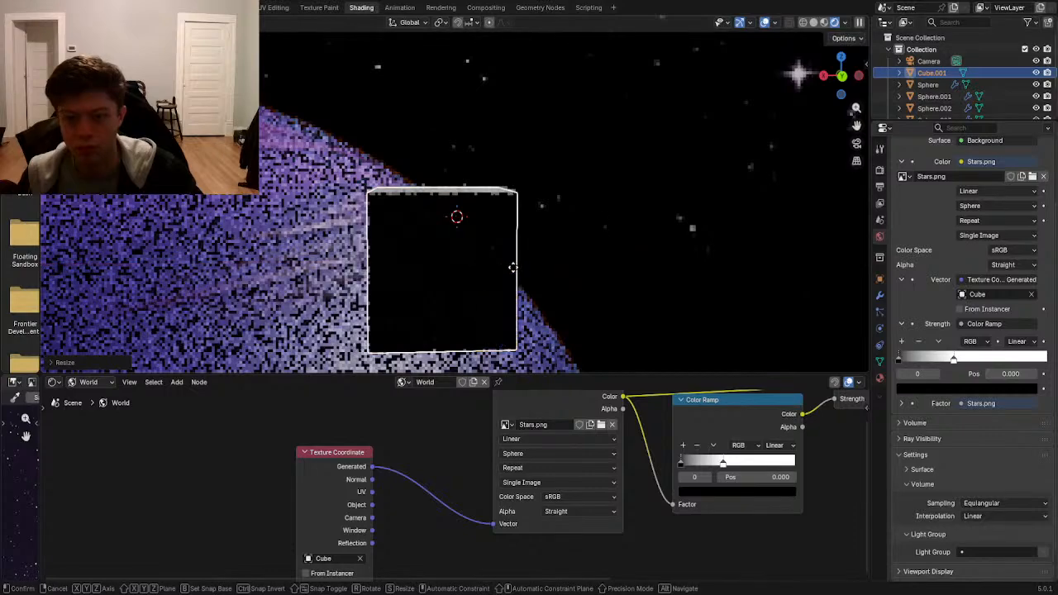
key(y)
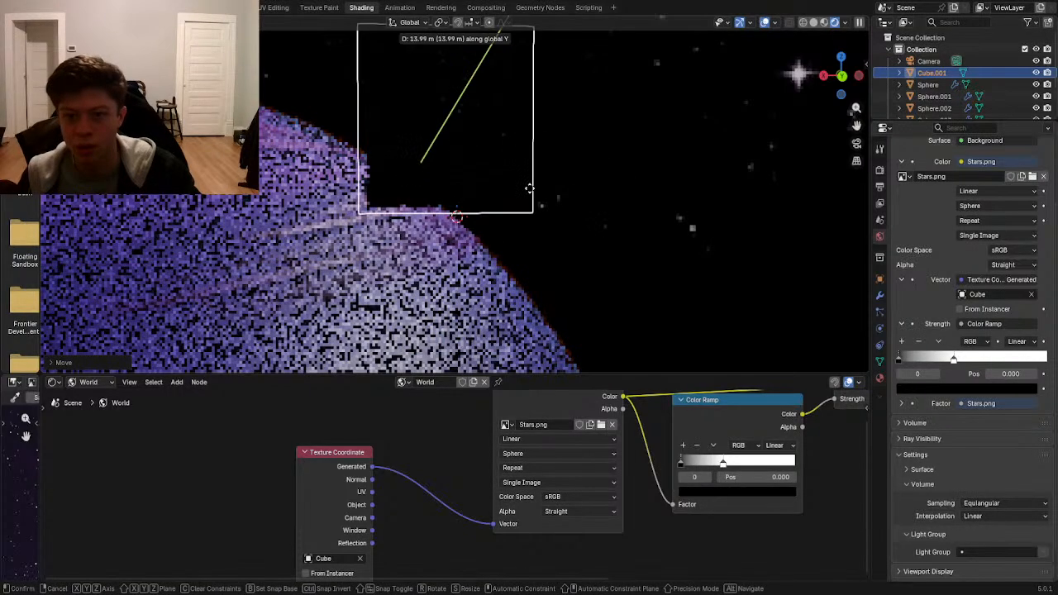
click(524, 149)
middle_drag(523, 147, 539, 194)
key(g)
click(662, 187)
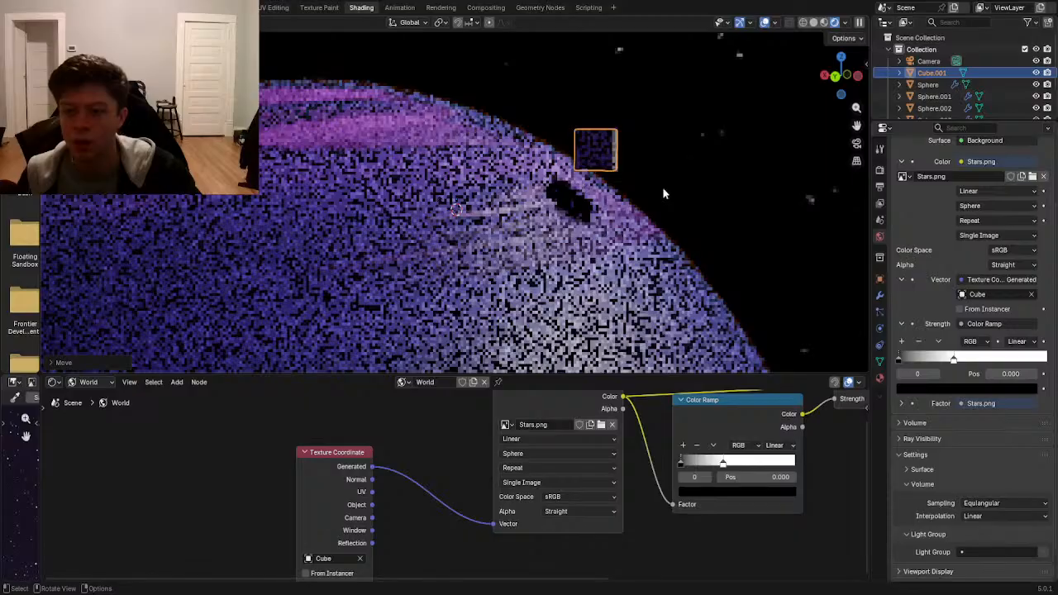
click(662, 186)
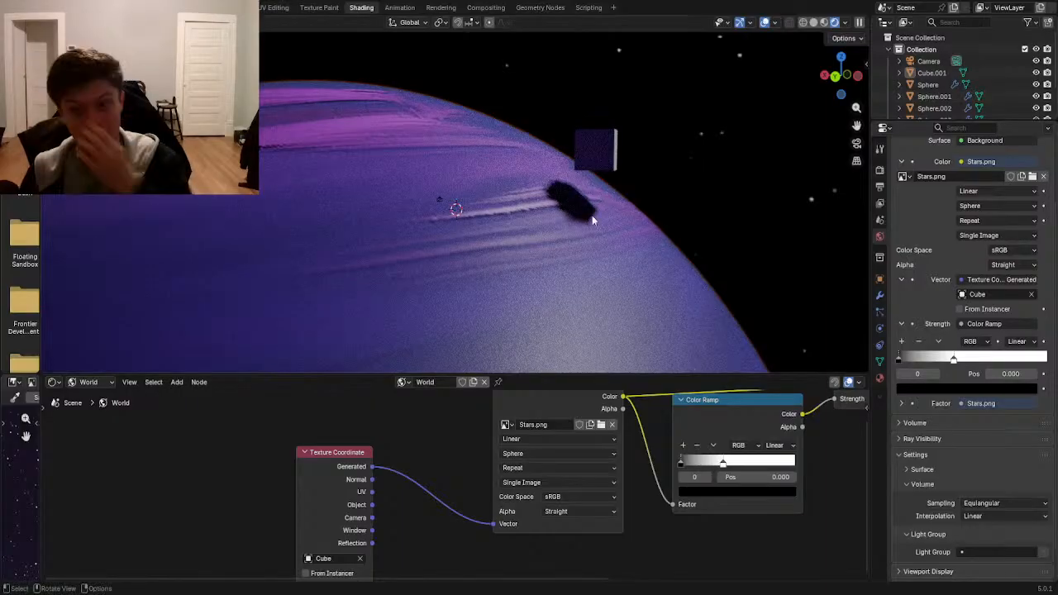
- Rotate the cube by about 33° in the camera view to test its shadow on the planet
key(KP_0)
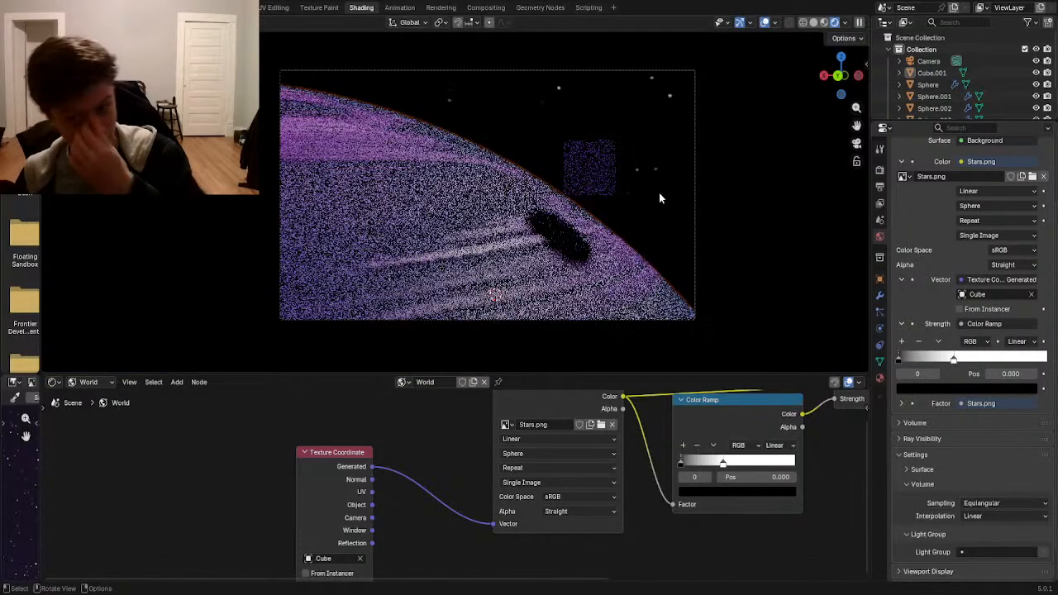
click(602, 176)
key(r)
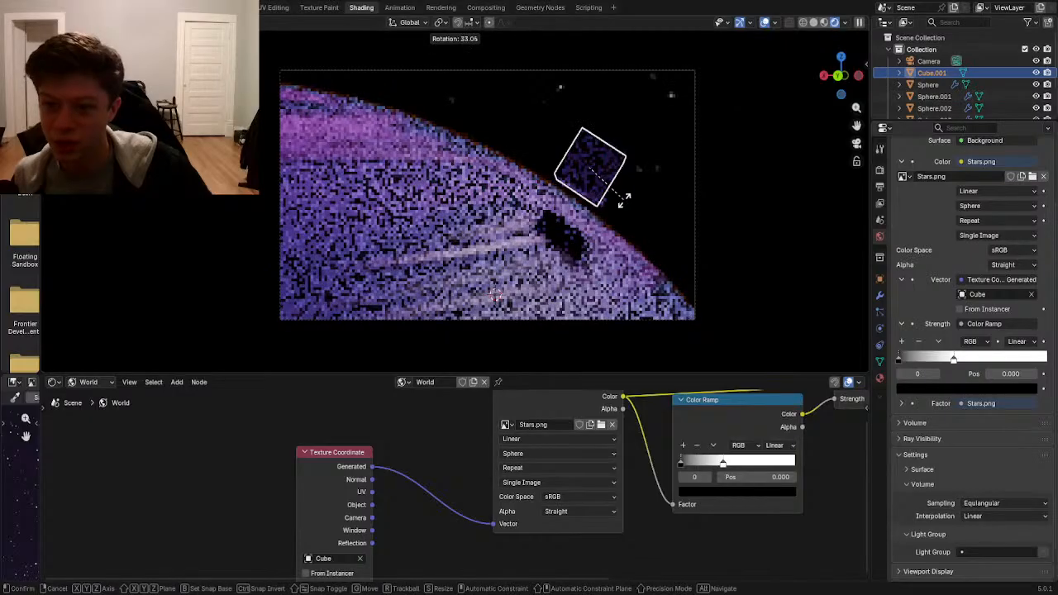
click(624, 206)
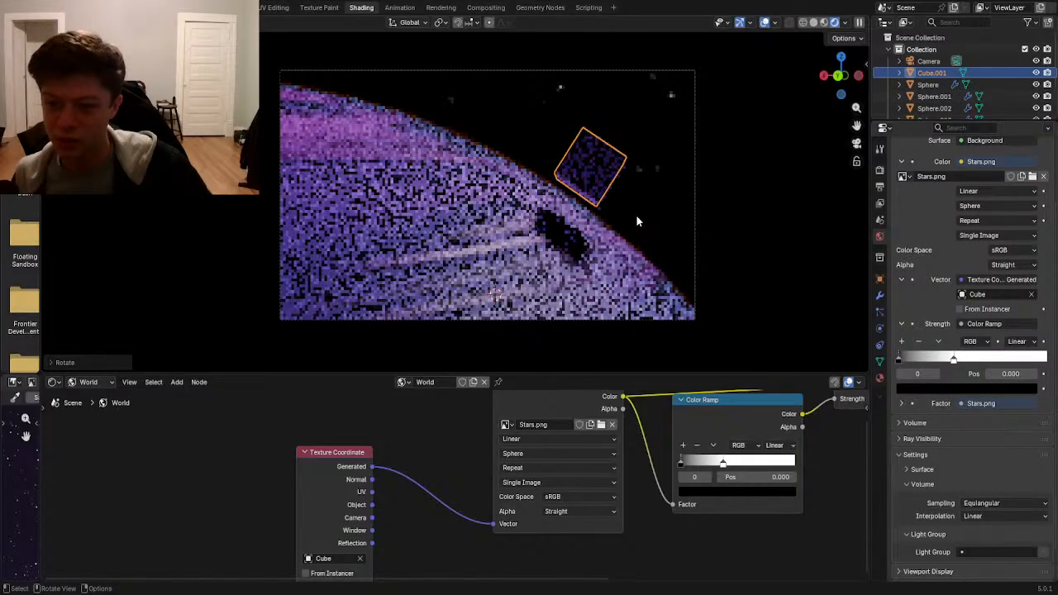
click(646, 186)
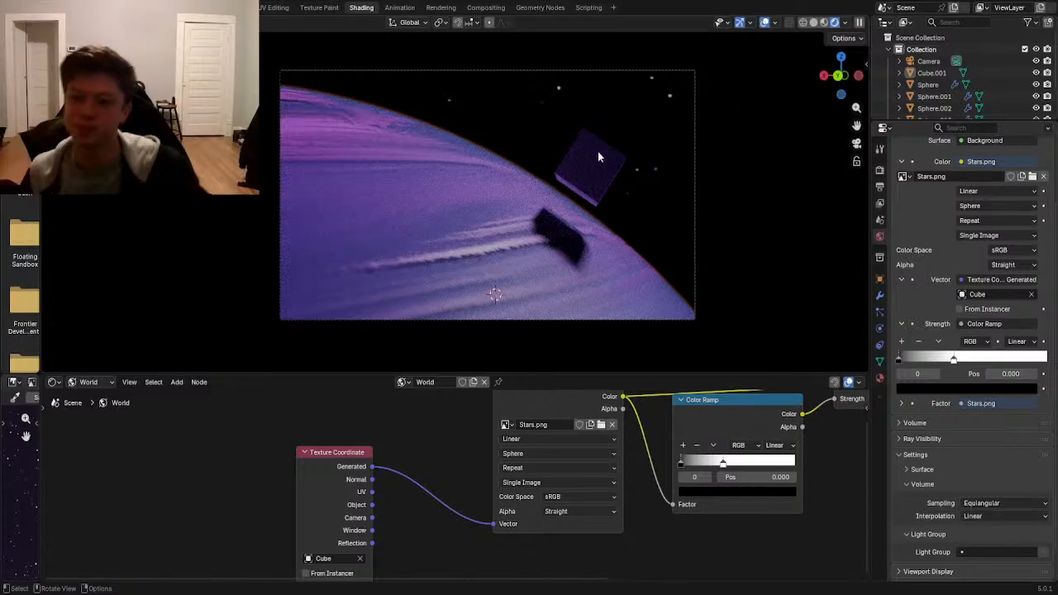
- Delete the test cube above the planet's edge
click(609, 188)
key(Delete)
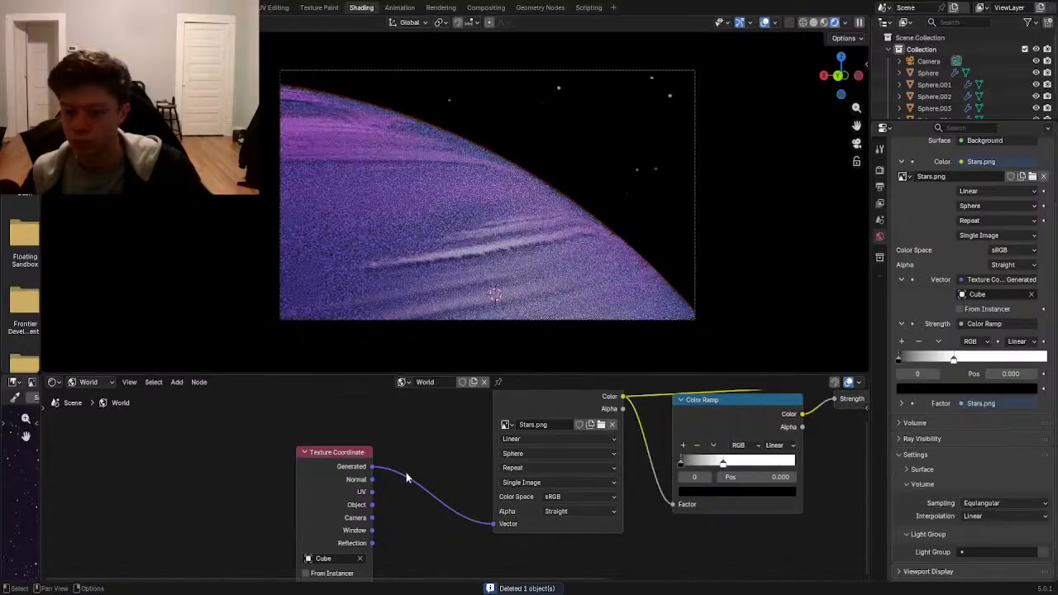
scroll(630, 204, up, 2)
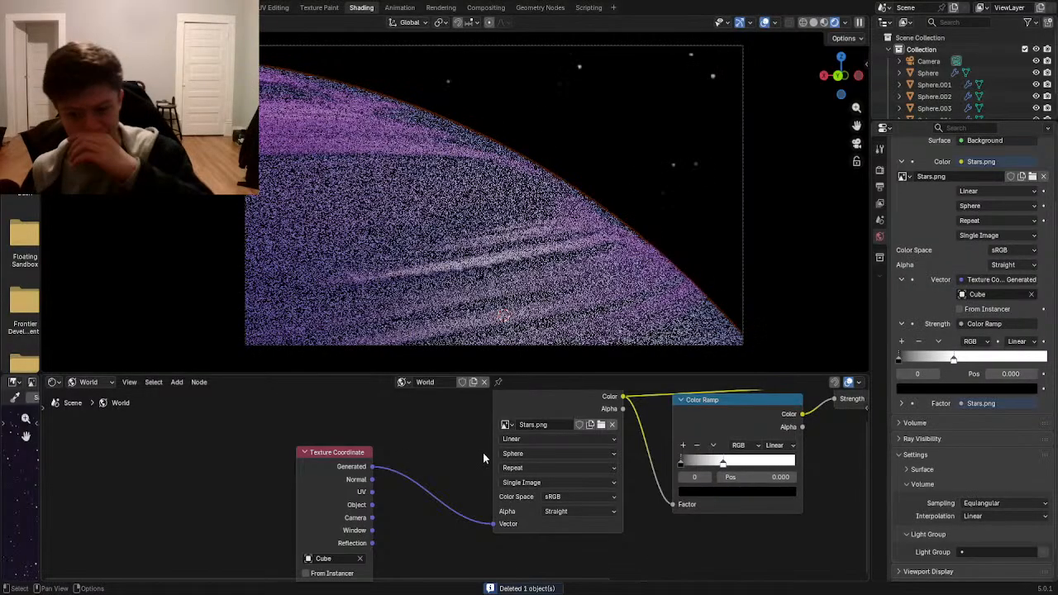
- Move the Texture Coordinate node farther from the Stars.png node, and browse the available nodes without adding one
drag(361, 470, 328, 466)
click(419, 452)
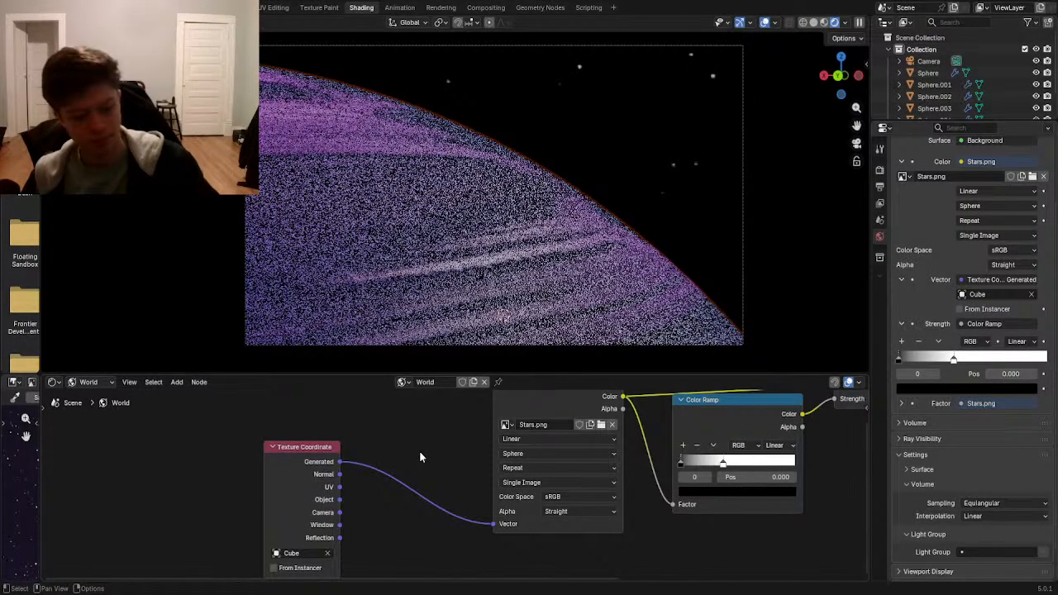
key(shift+a)
mouse_move(395, 493)
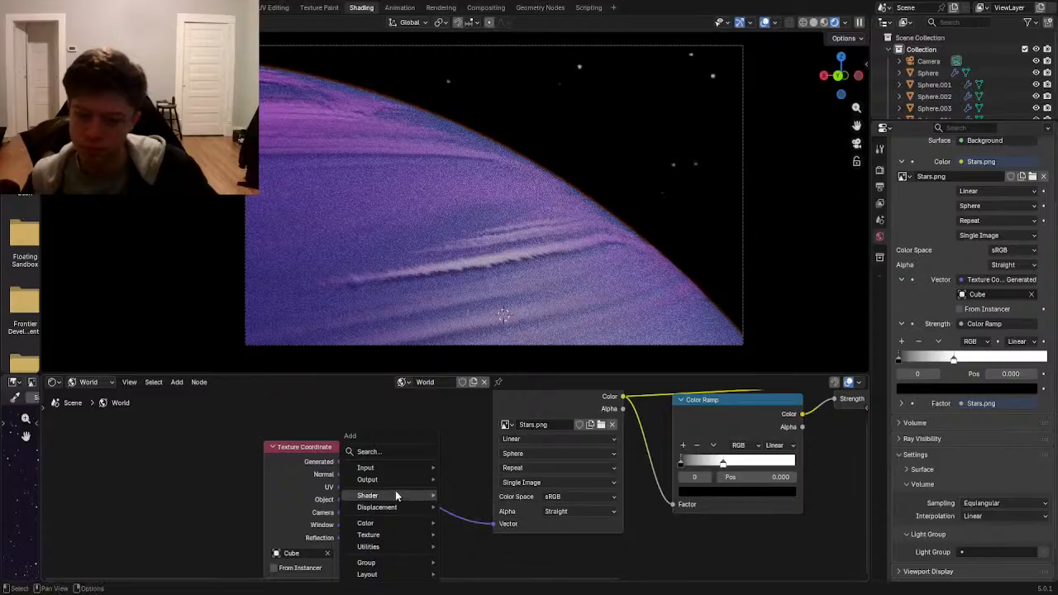
key(t)
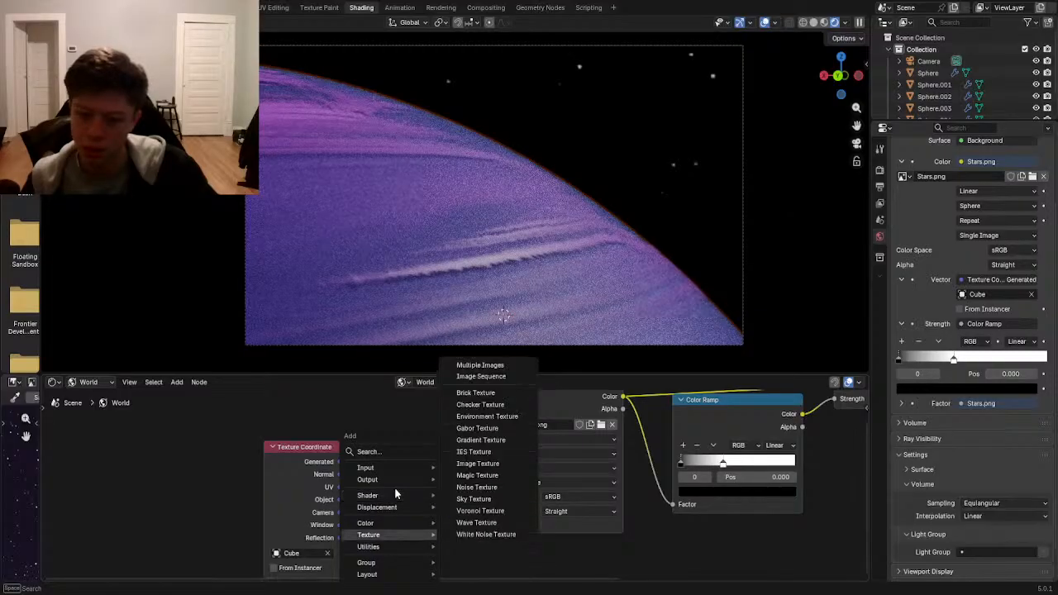
mouse_move(391, 544)
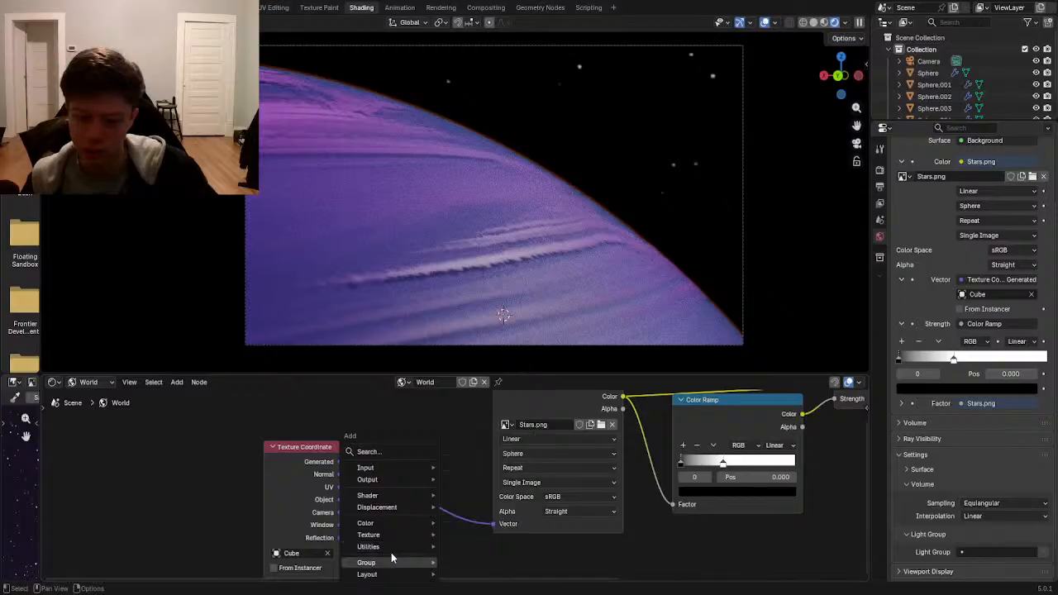
mouse_move(393, 578)
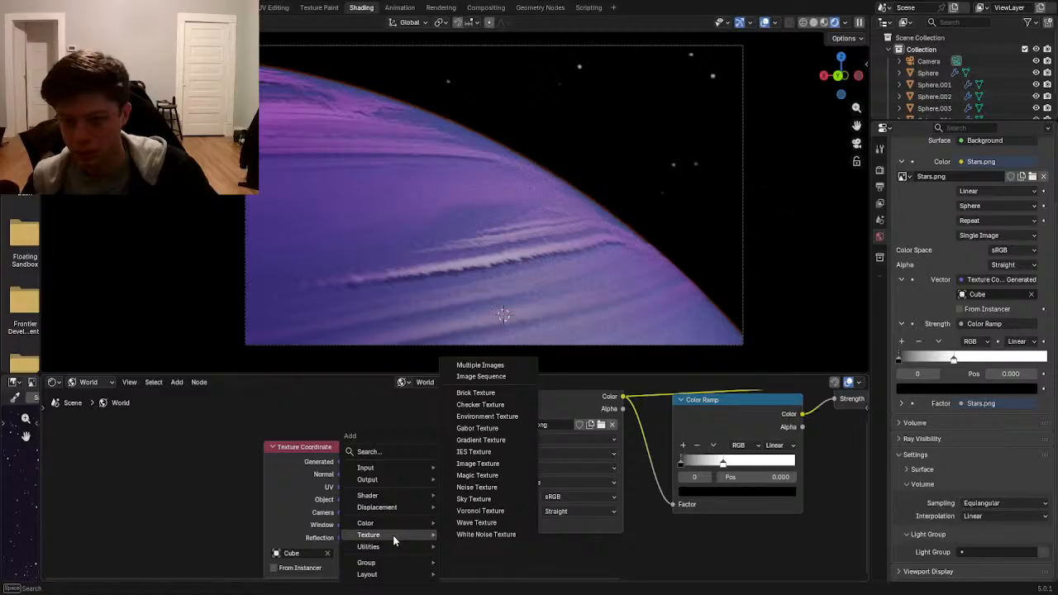
- Try the Extend, Clip and Mirror extension modes on the Stars.png node, and return it to Repeat
click(560, 467)
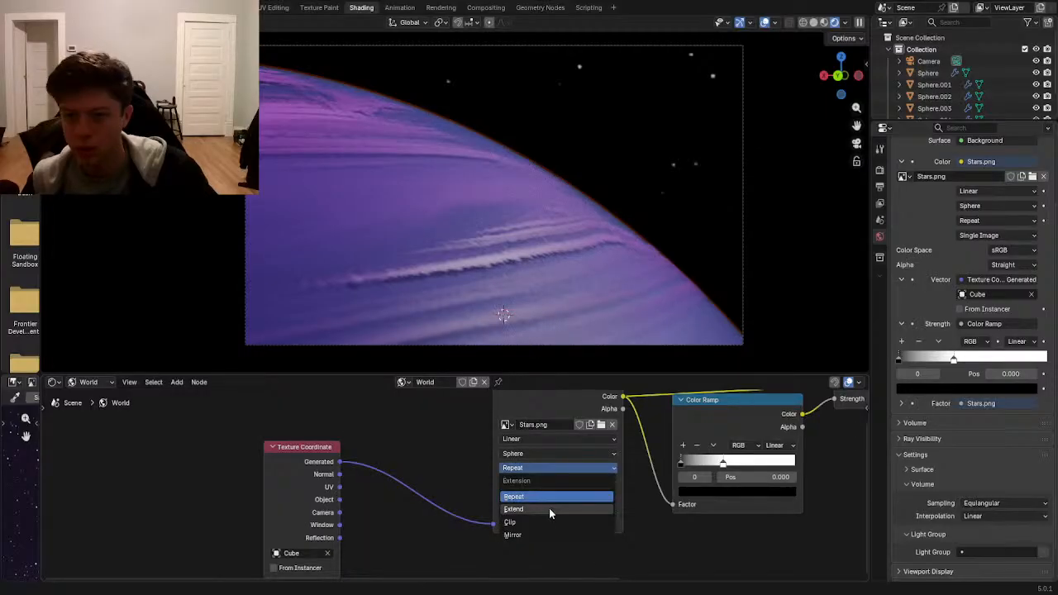
click(548, 508)
click(544, 468)
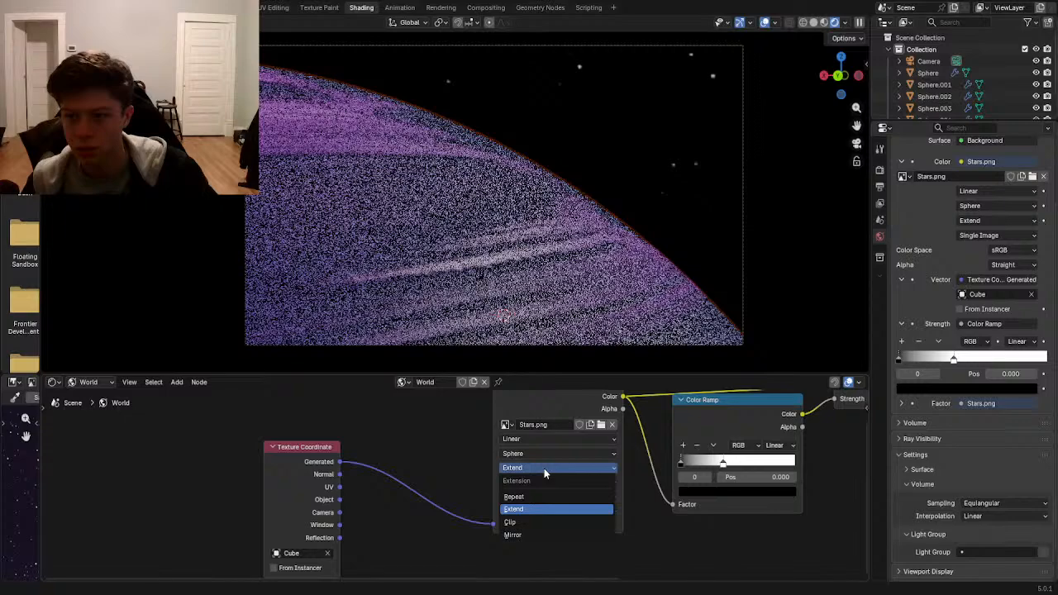
click(544, 522)
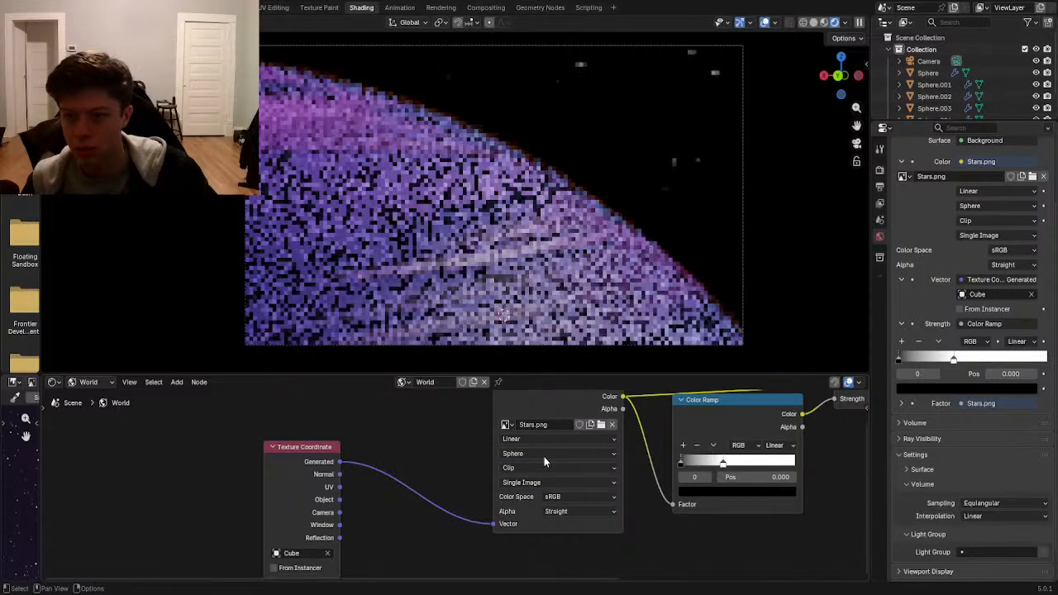
click(544, 467)
click(544, 535)
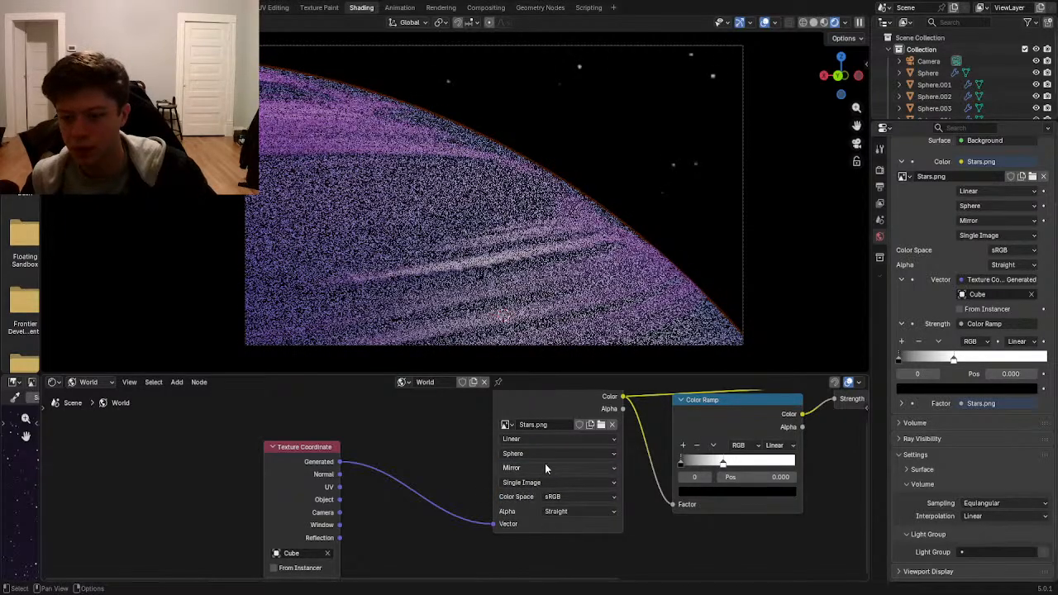
click(545, 467)
click(544, 494)
- Test the Color Ramp's white stop at position 0.055, and set it to 0.105
middle_drag(549, 496, 378, 493)
scroll(529, 480, up, 2)
drag(566, 438, 514, 444)
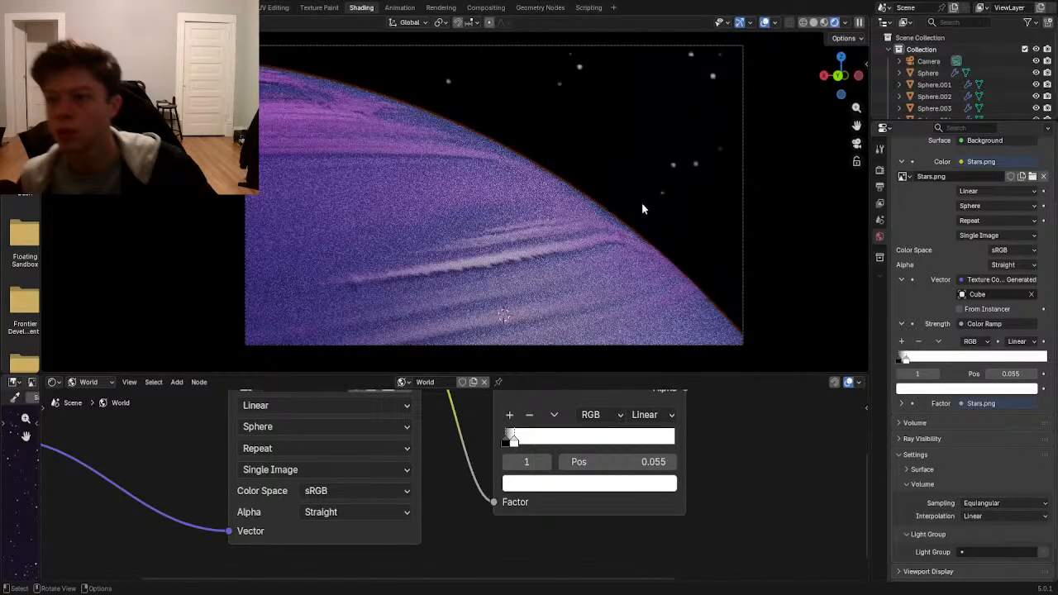
middle_drag(590, 427, 567, 446)
drag(491, 462, 444, 467)
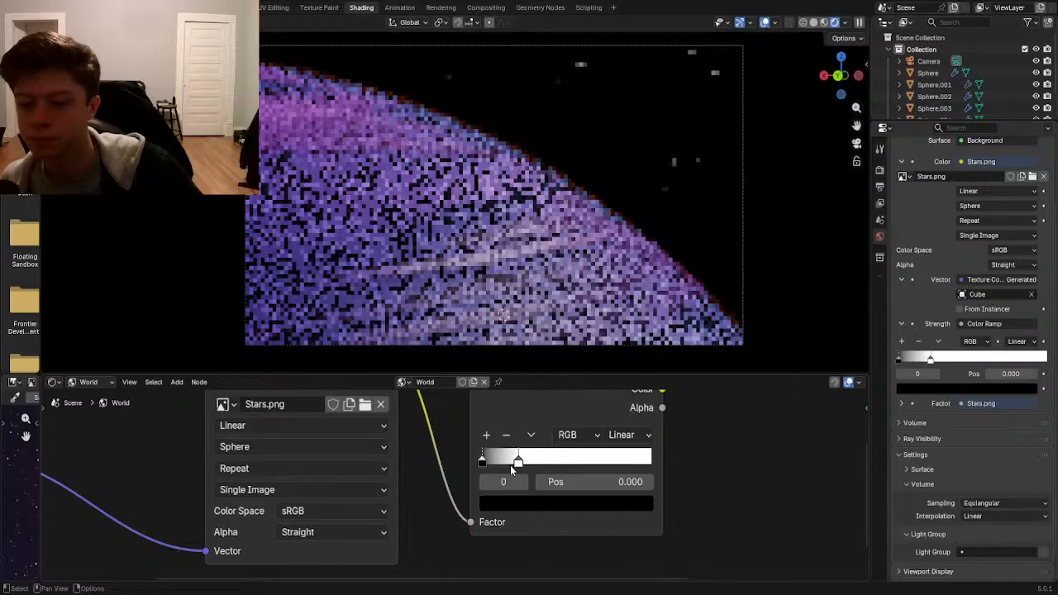
drag(514, 464, 501, 465)
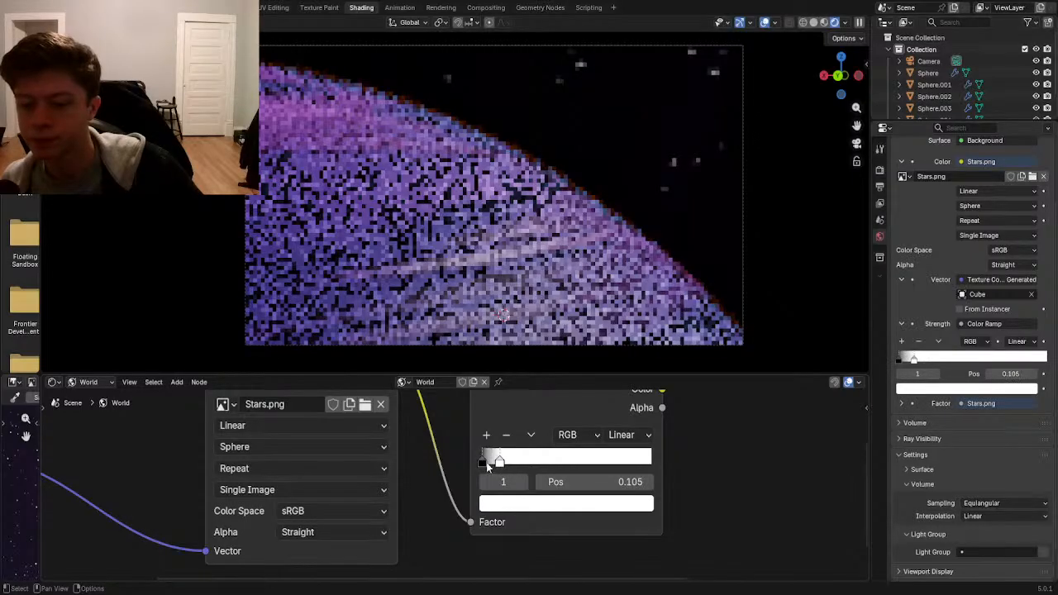
- Lighten the Color Ramp's black stop to a grey, and move the white stop to position 0.005
click(485, 462)
click(514, 497)
drag(545, 434, 558, 435)
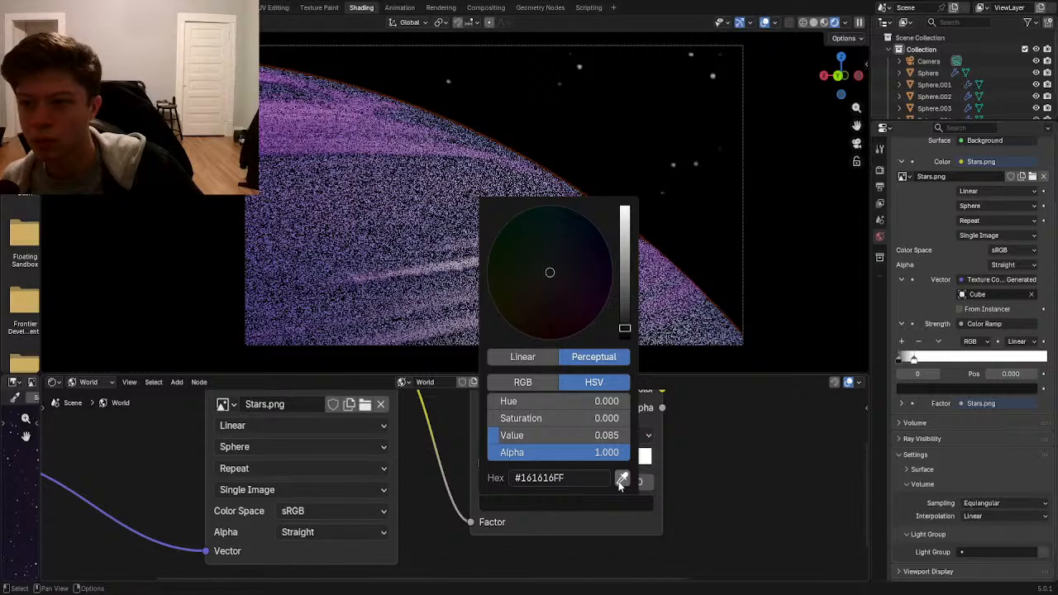
click(624, 319)
drag(500, 461, 487, 464)
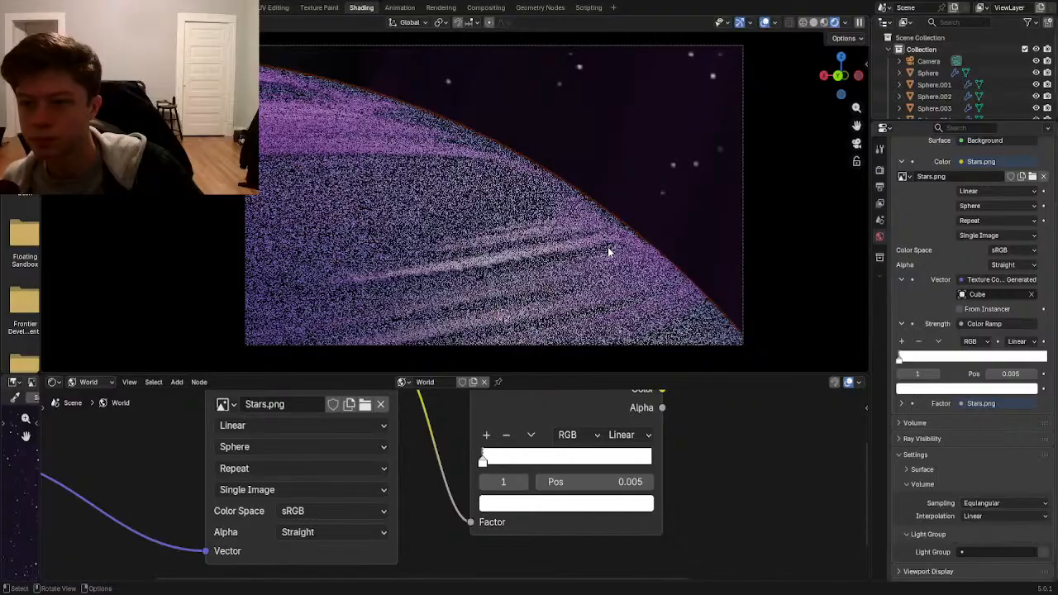
- Clear the Cube object from the world's Texture Coordinate node, and delete the node
scroll(607, 247, down, 4)
scroll(629, 220, up, 5)
middle_drag(673, 465, 450, 416)
scroll(383, 452, down, 2)
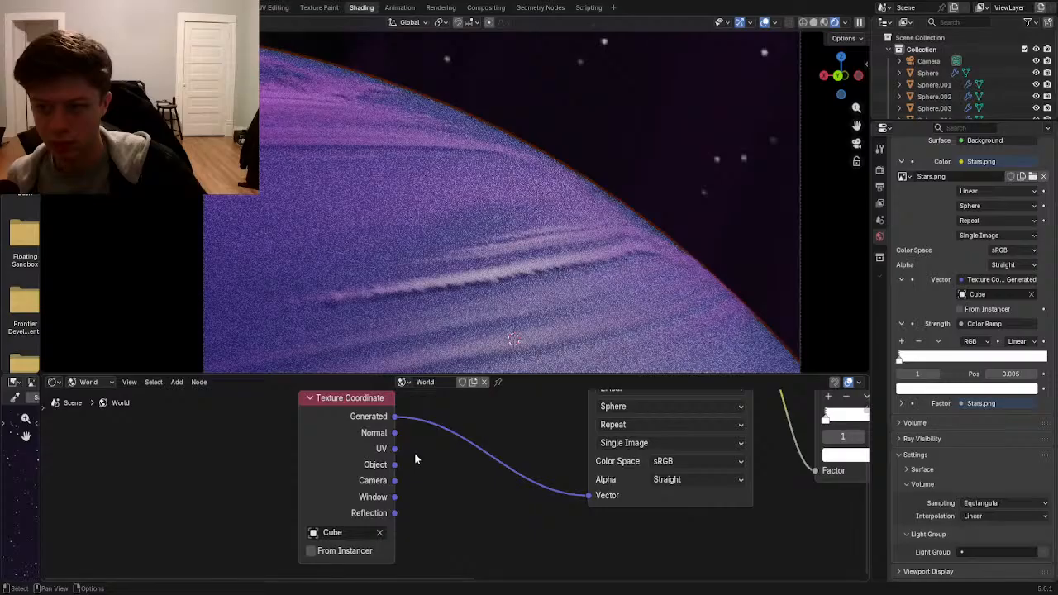
middle_drag(415, 454, 418, 468)
click(382, 546)
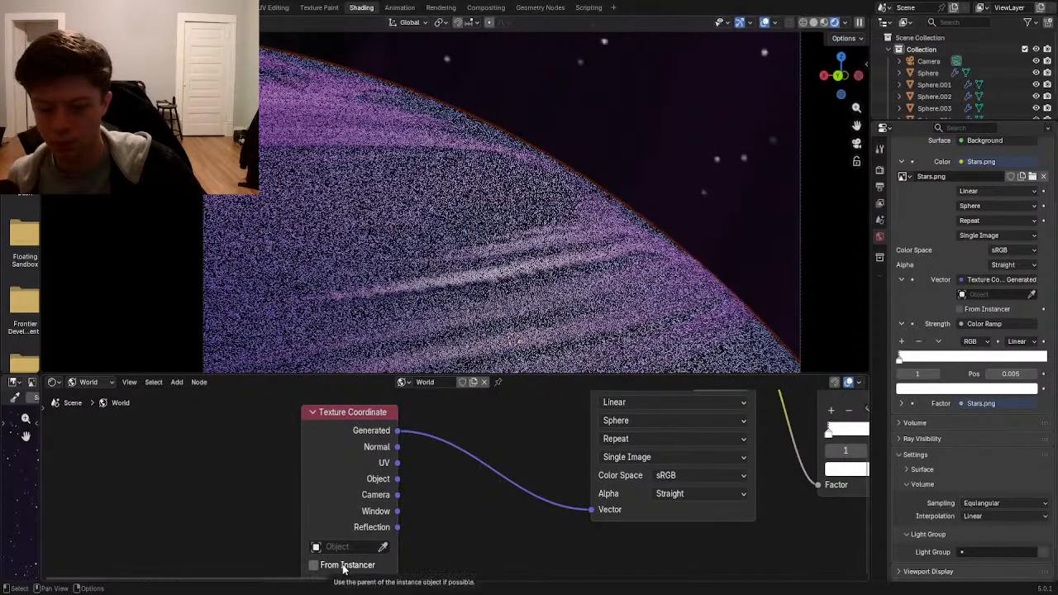
middle_drag(405, 552, 454, 546)
middle_drag(566, 467, 486, 476)
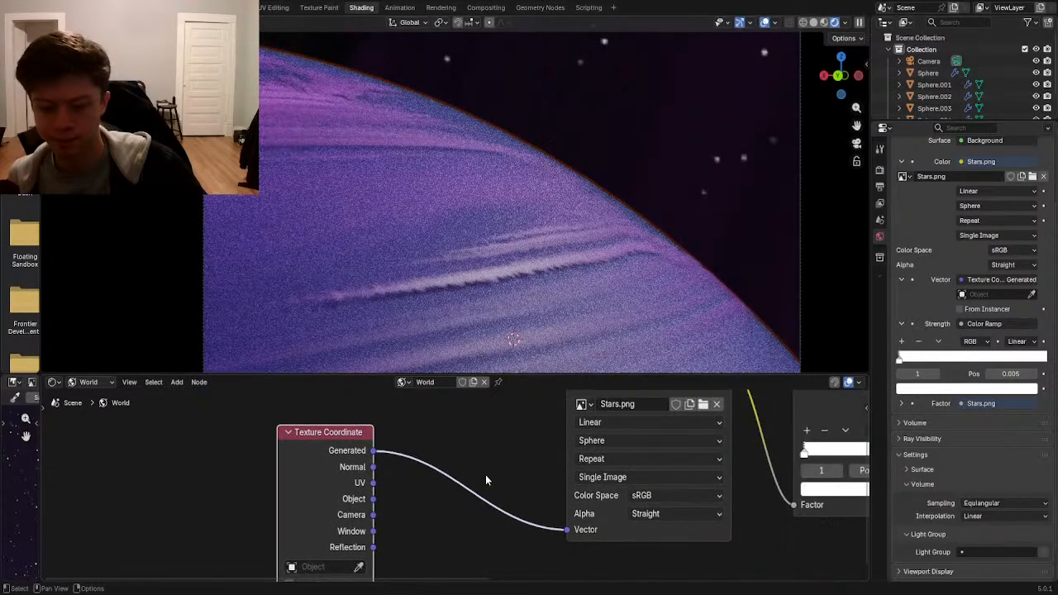
key(x)
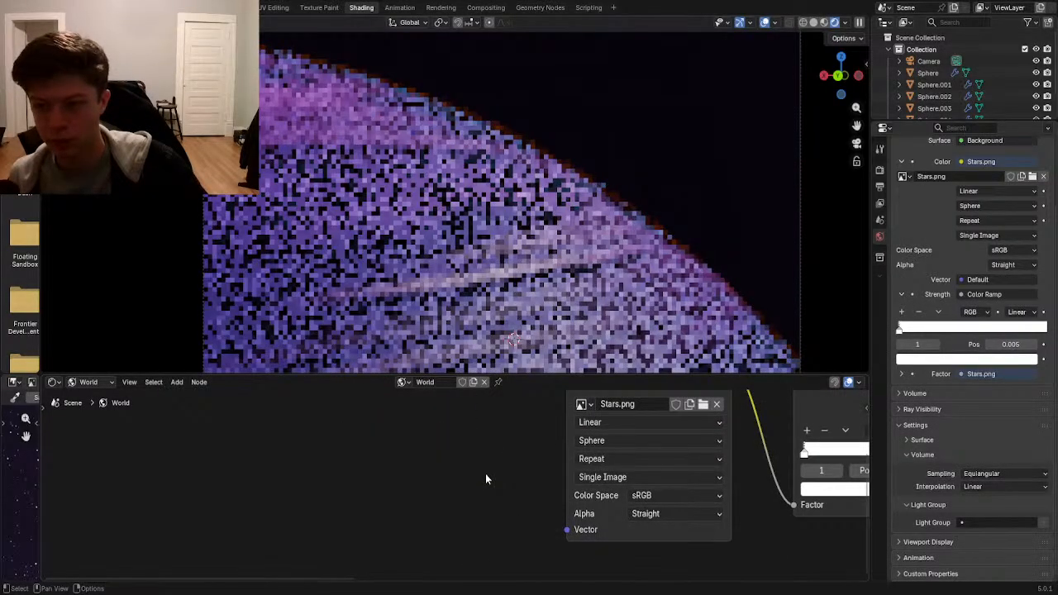
- Add a new Texture Coordinate node in front of the Stars.png node, leaving its object field empty
key(shift+a)
click(484, 463)
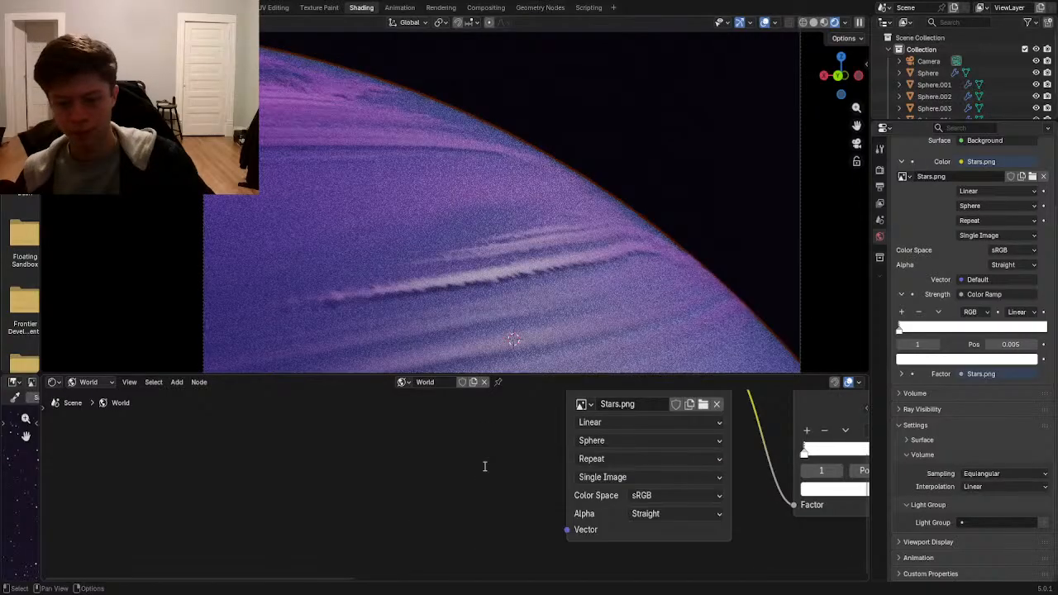
key(shift+a)
text(c)
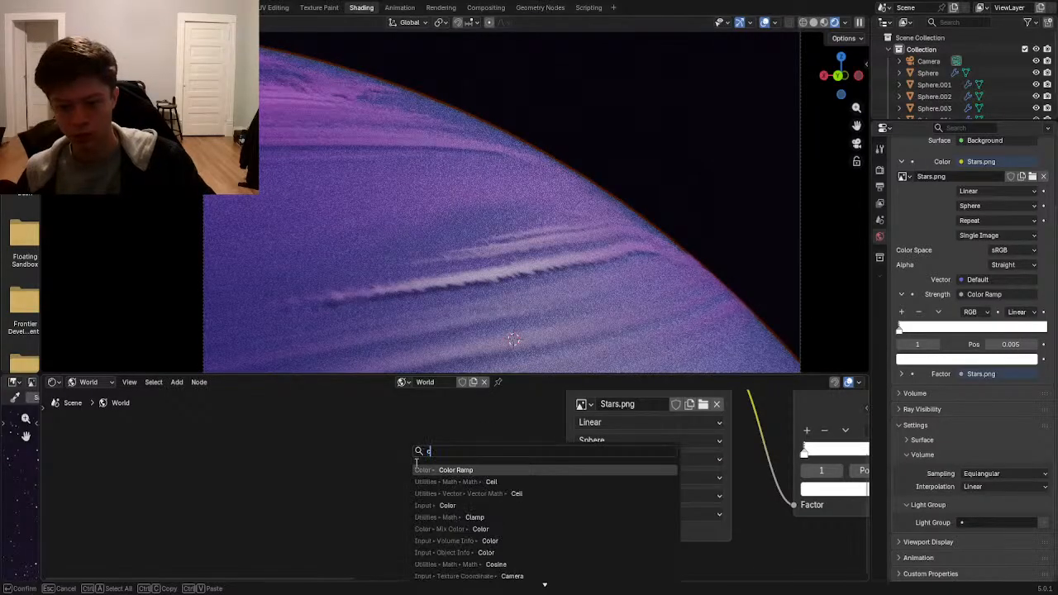
text(oo)
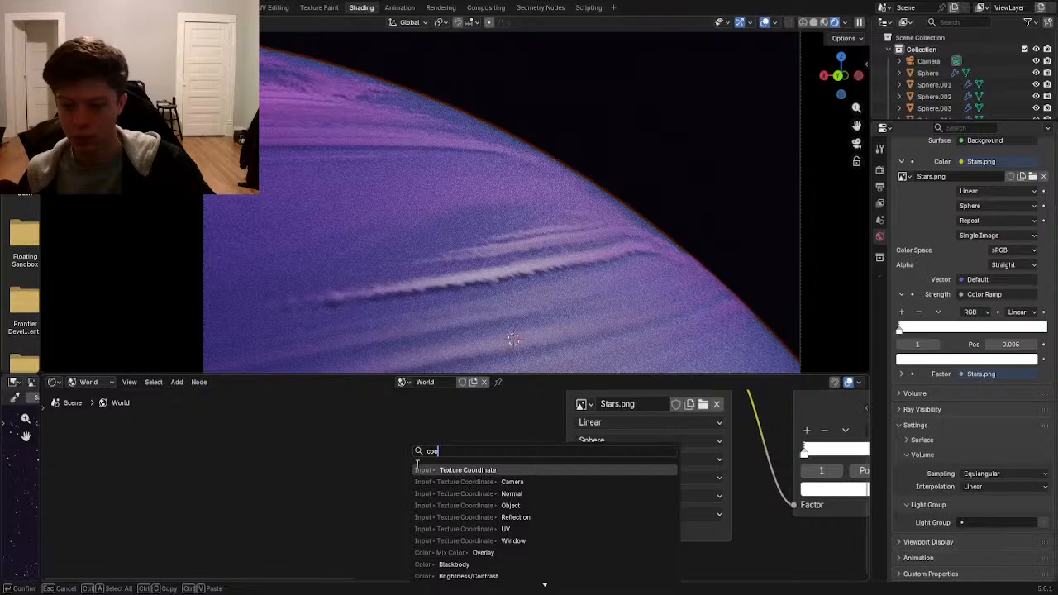
click(525, 494)
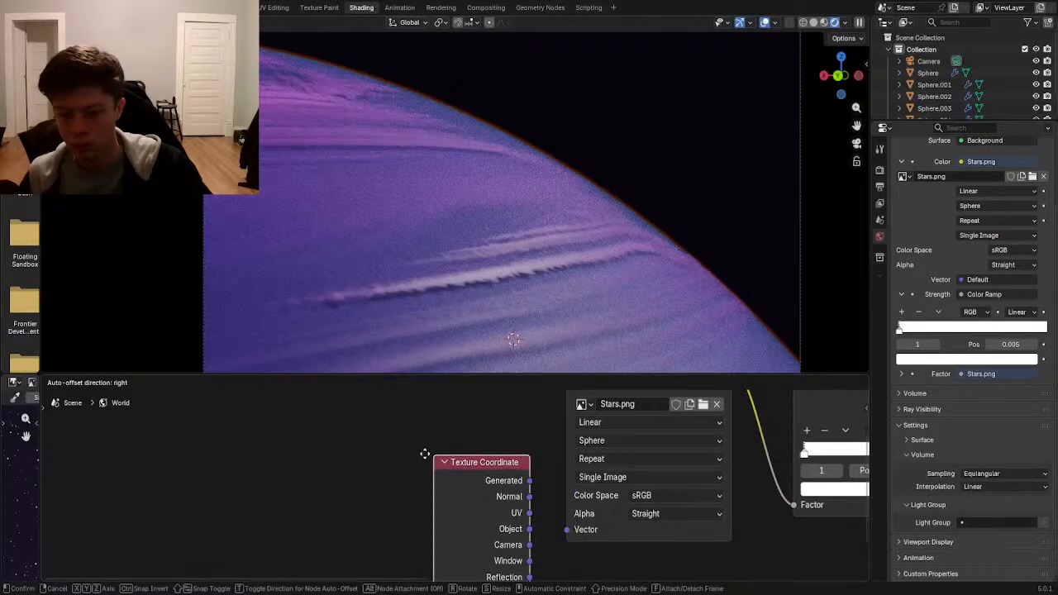
click(340, 402)
- Try the Window, Generated, Normal, UV, Object, Camera and Reflection coordinates as the vector of the Stars.png node
drag(446, 509, 567, 532)
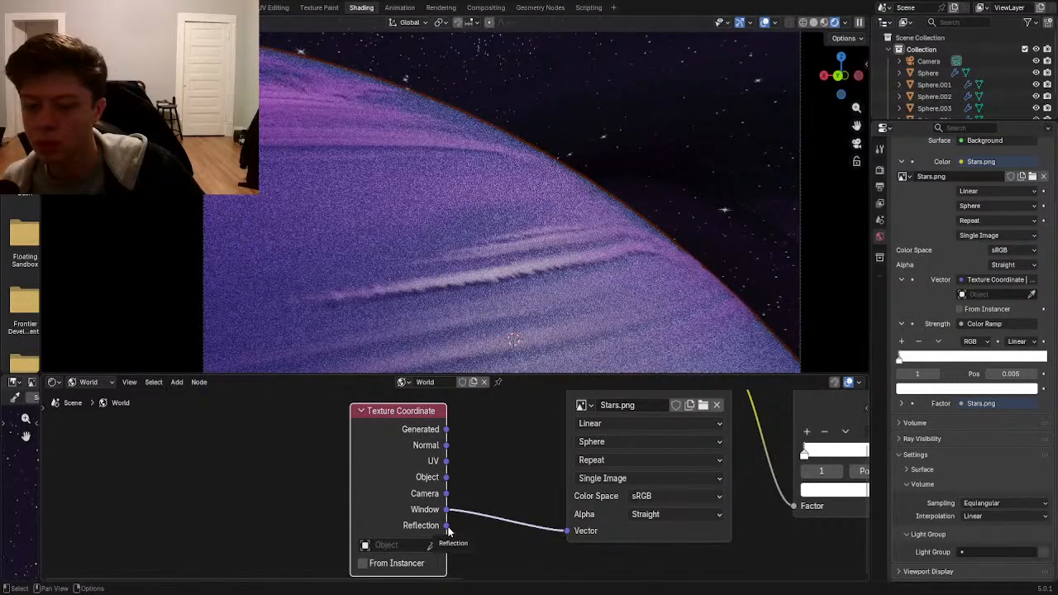
drag(446, 429, 566, 533)
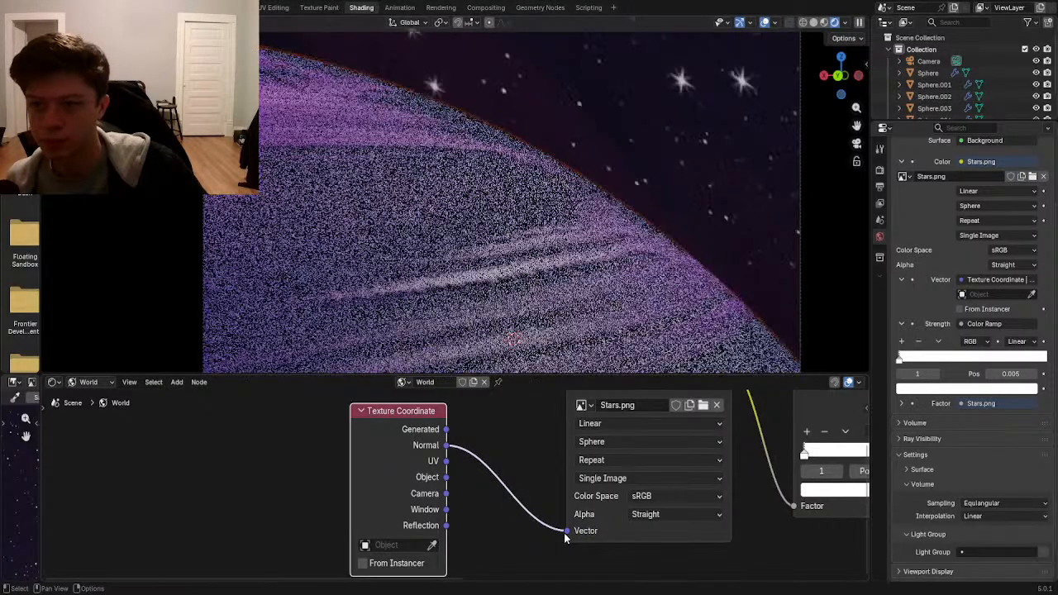
drag(447, 461, 566, 531)
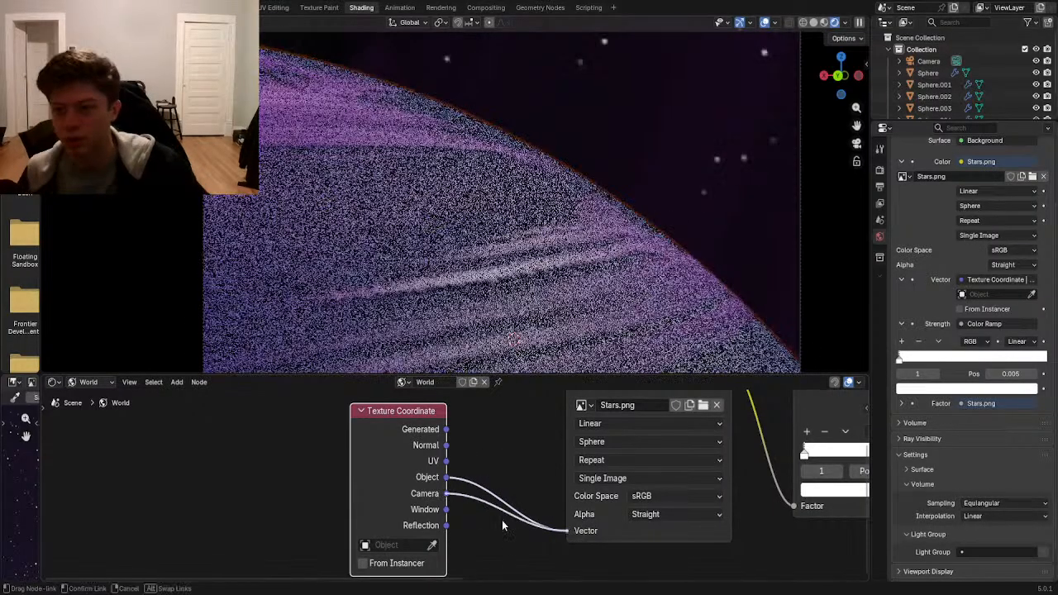
drag(501, 520, 496, 517)
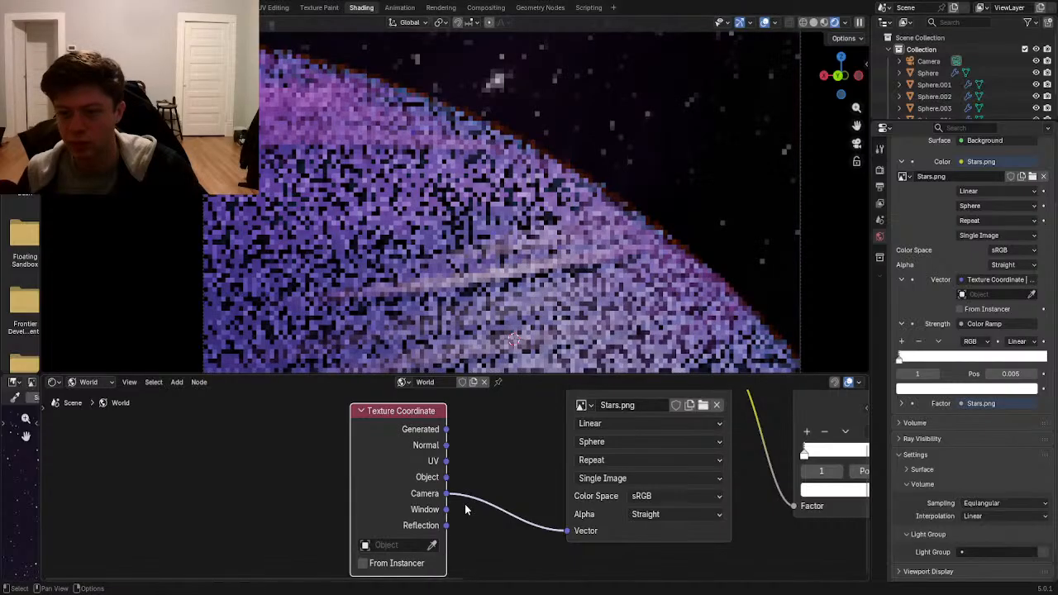
scroll(400, 206, down, 1)
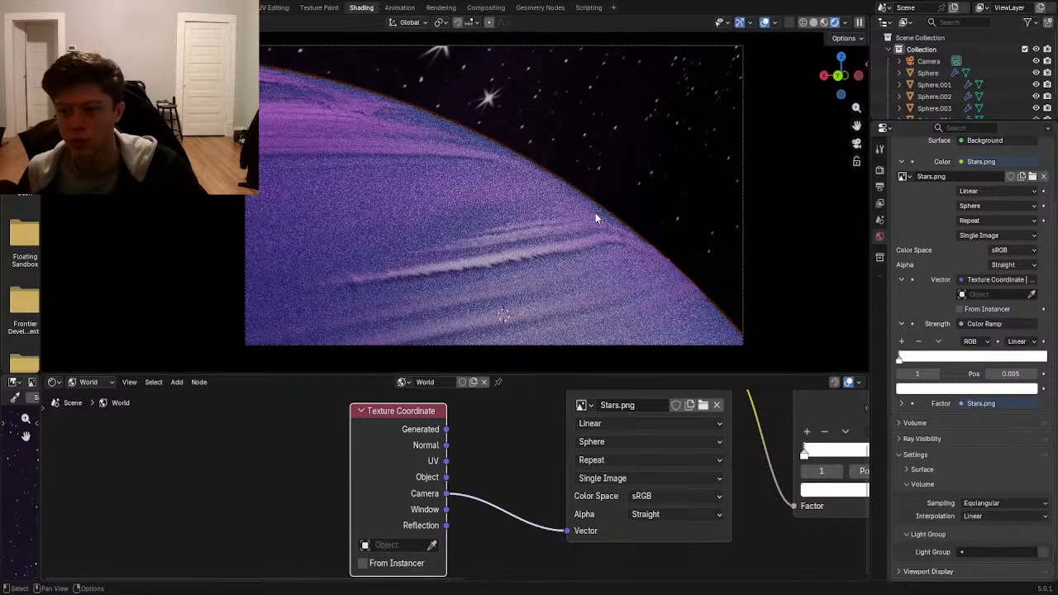
drag(446, 509, 566, 532)
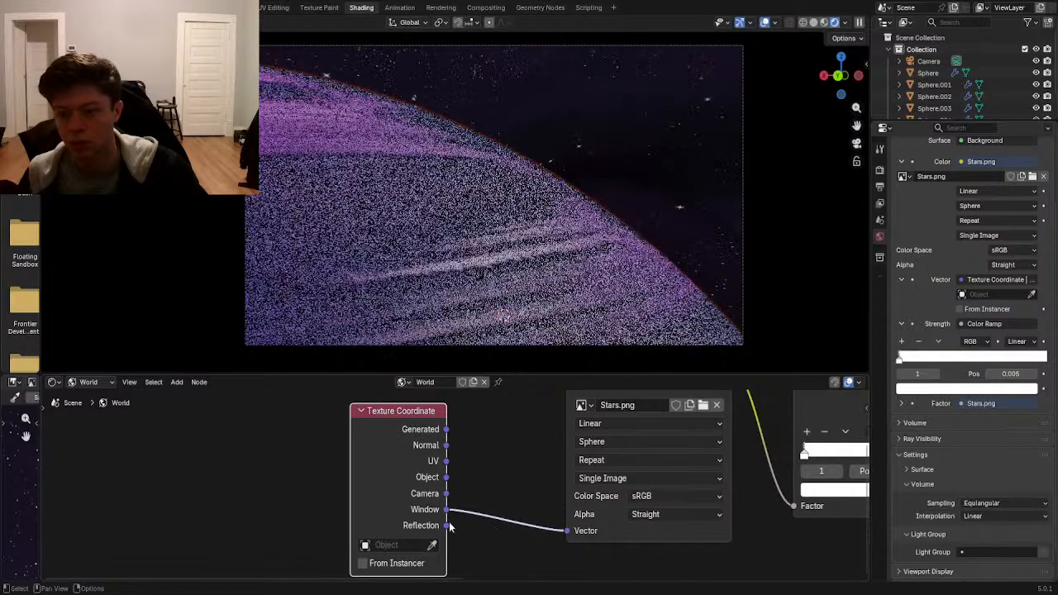
drag(446, 525, 565, 530)
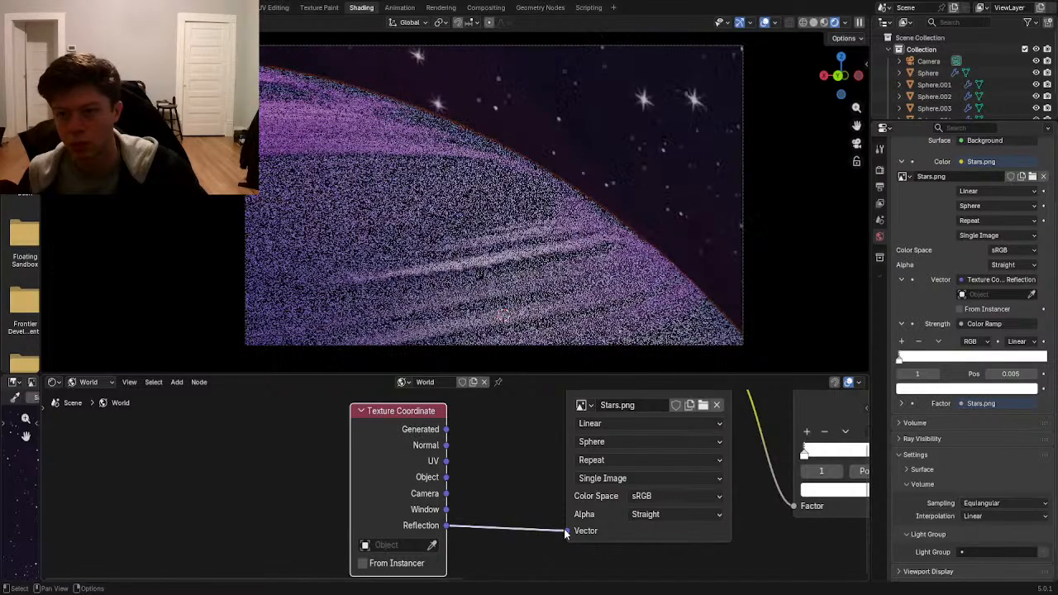
- Examine the world's Surface, Volume and Viewport Display settings, including the volume sampling and interpolation options
scroll(905, 504, down, 1)
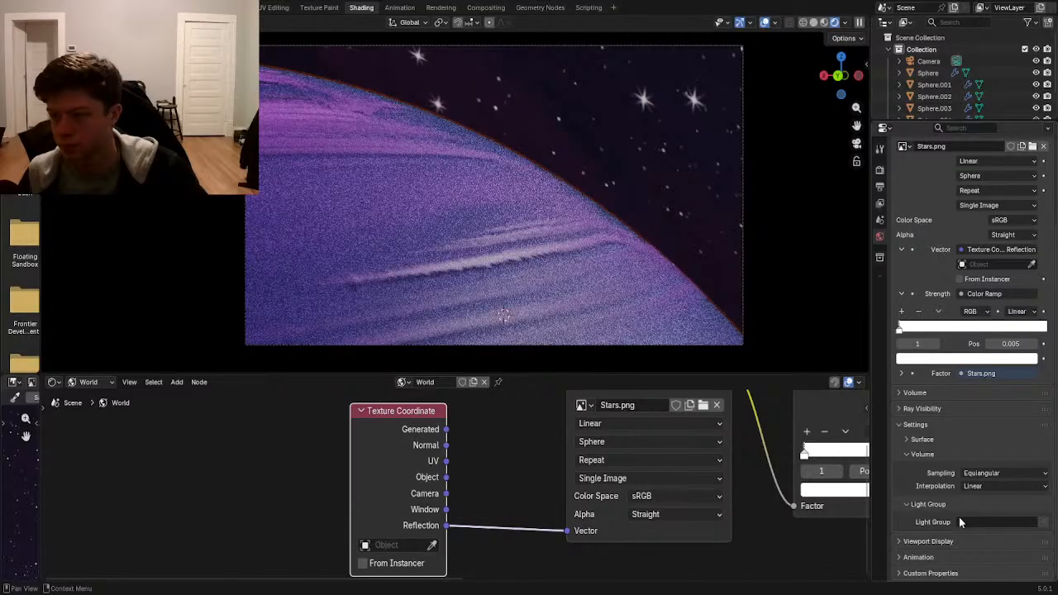
click(916, 440)
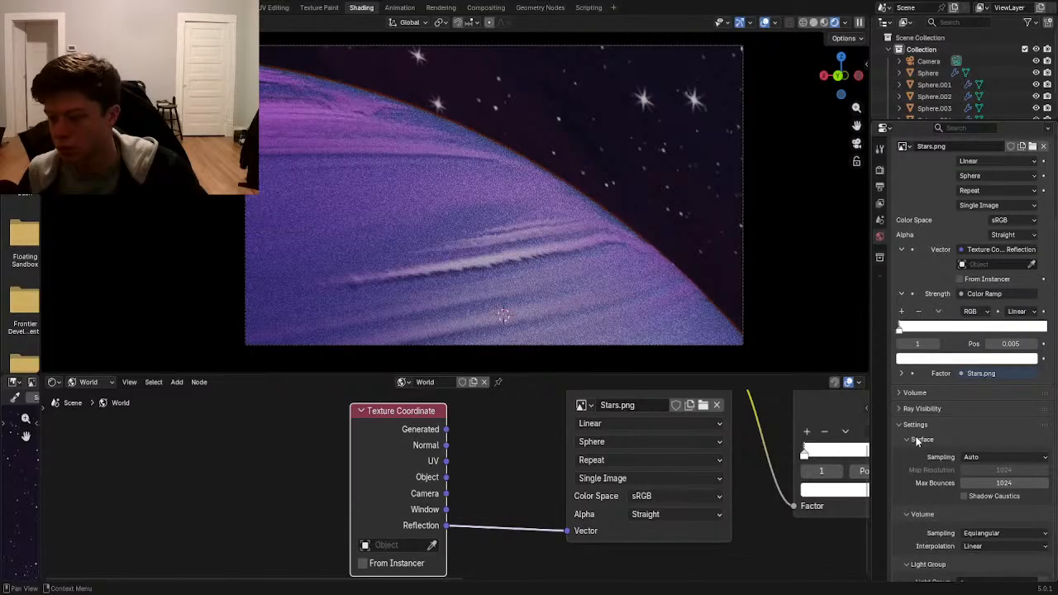
scroll(917, 441, down, 2)
click(982, 474)
click(981, 473)
click(981, 485)
click(980, 485)
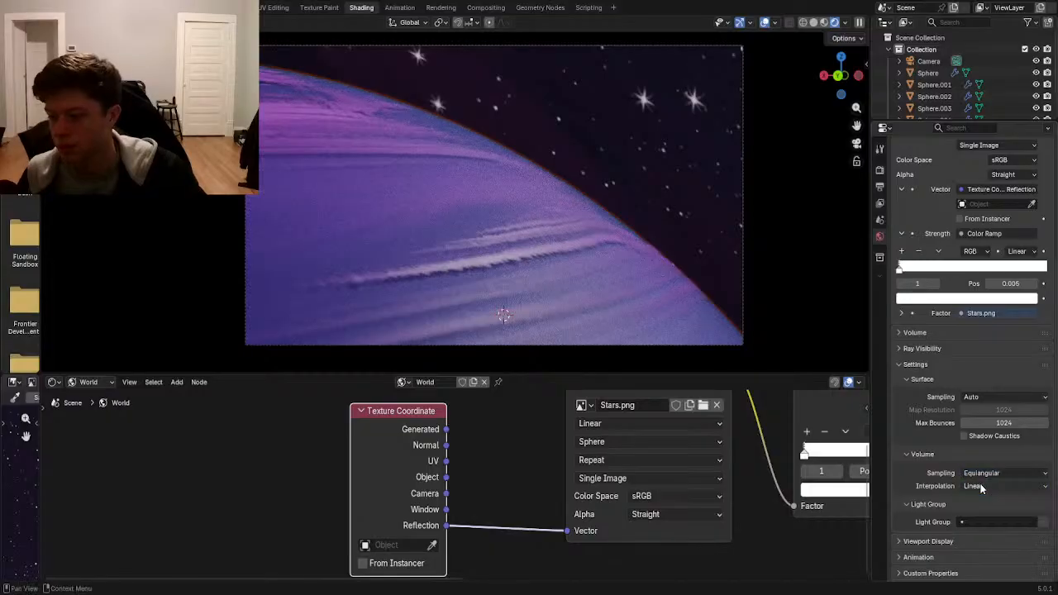
click(933, 541)
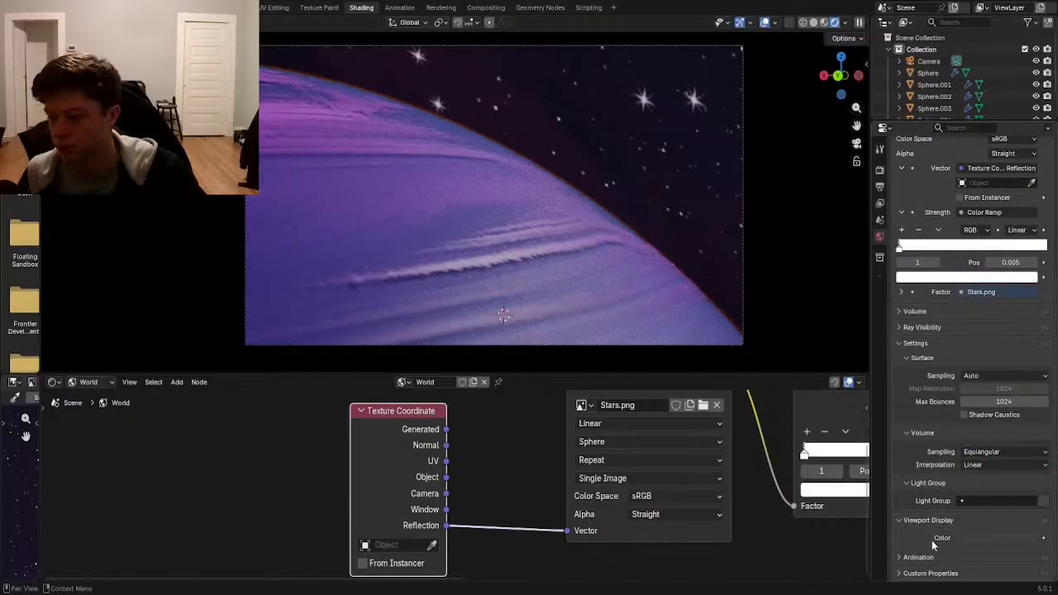
scroll(932, 539, up, 8)
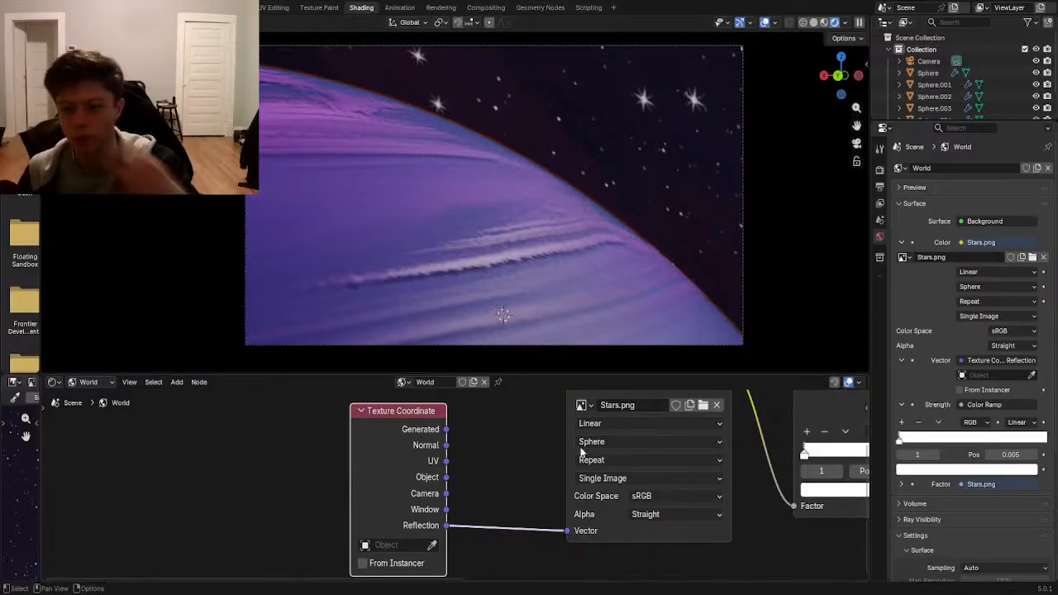
- Connect the Generated coordinates to the Vector input of Stars.png, and check its interpolation options, keeping Linear
middle_drag(581, 452, 600, 474)
drag(466, 450, 607, 572)
click(607, 492)
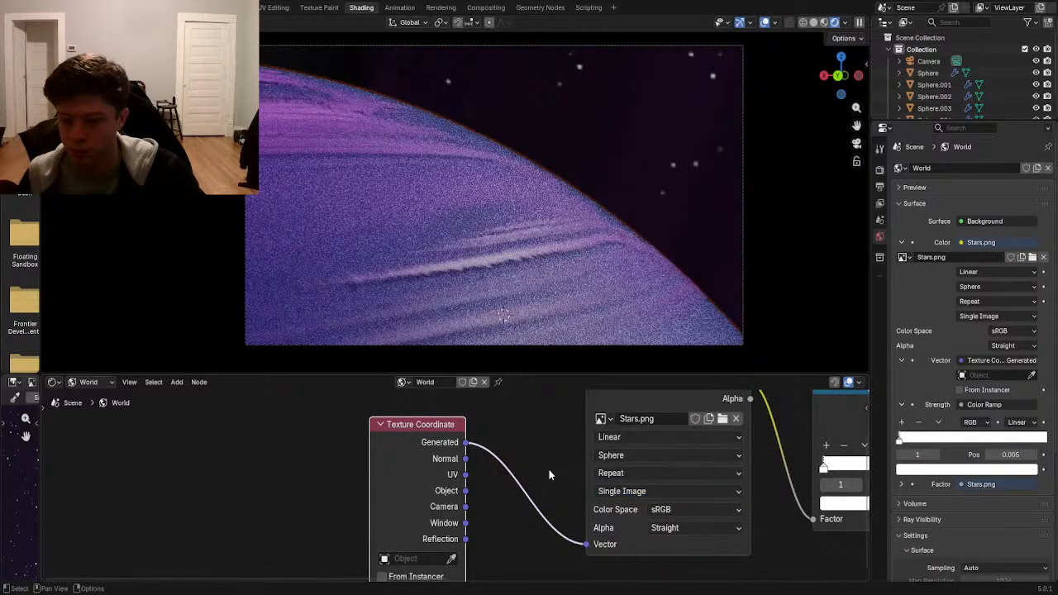
middle_drag(639, 490, 614, 519)
middle_drag(661, 465, 622, 484)
click(623, 484)
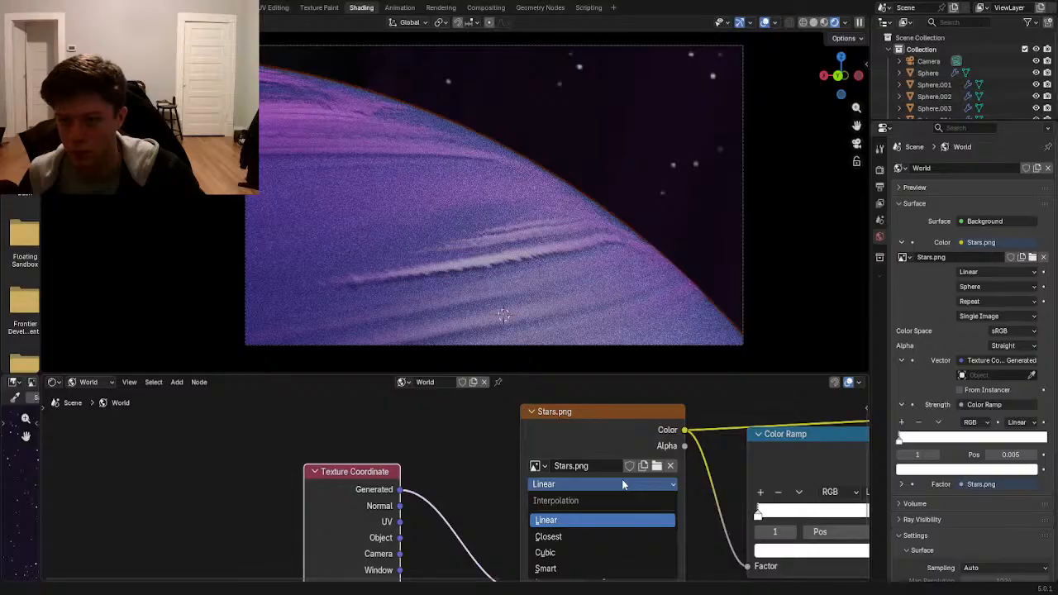
click(623, 482)
- Select the outer sphere around the planet and start scaling it
click(542, 254)
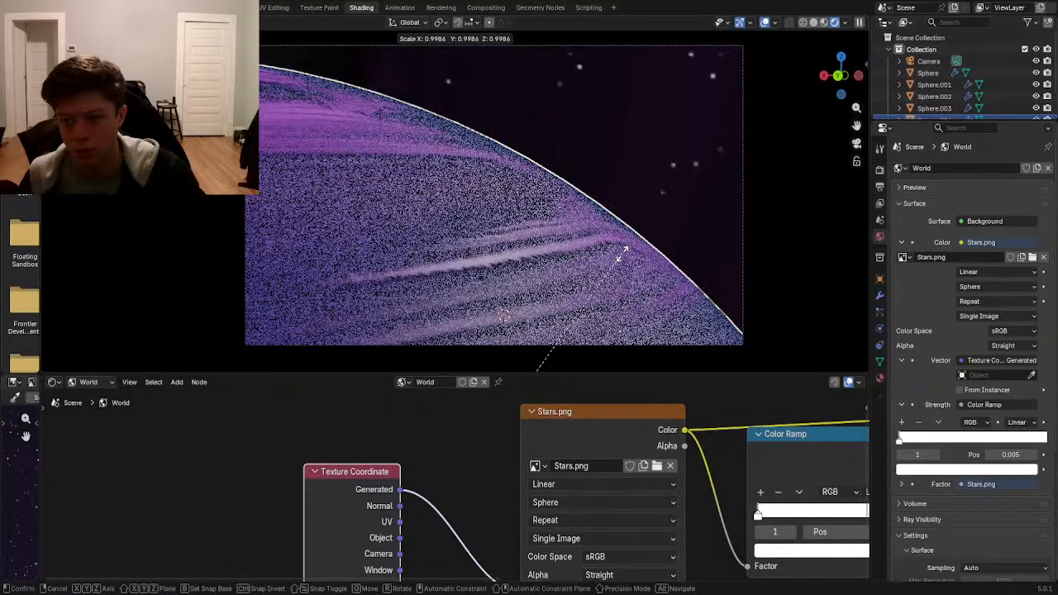
- Show the selected outer atmosphere sphere's material settings and fine-tune the sphere's scale around the planet
click(880, 377)
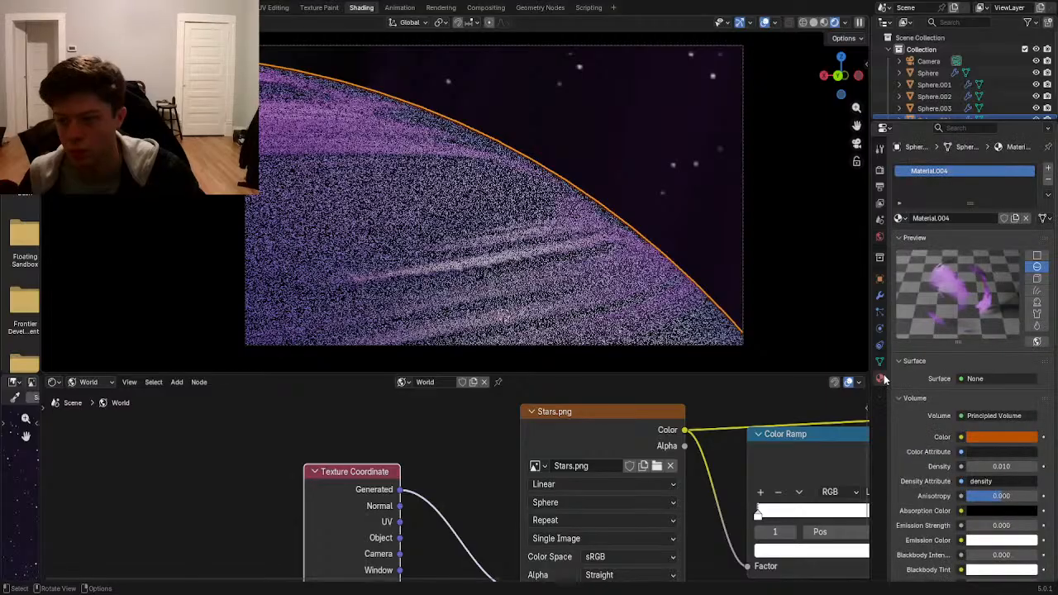
key(s)
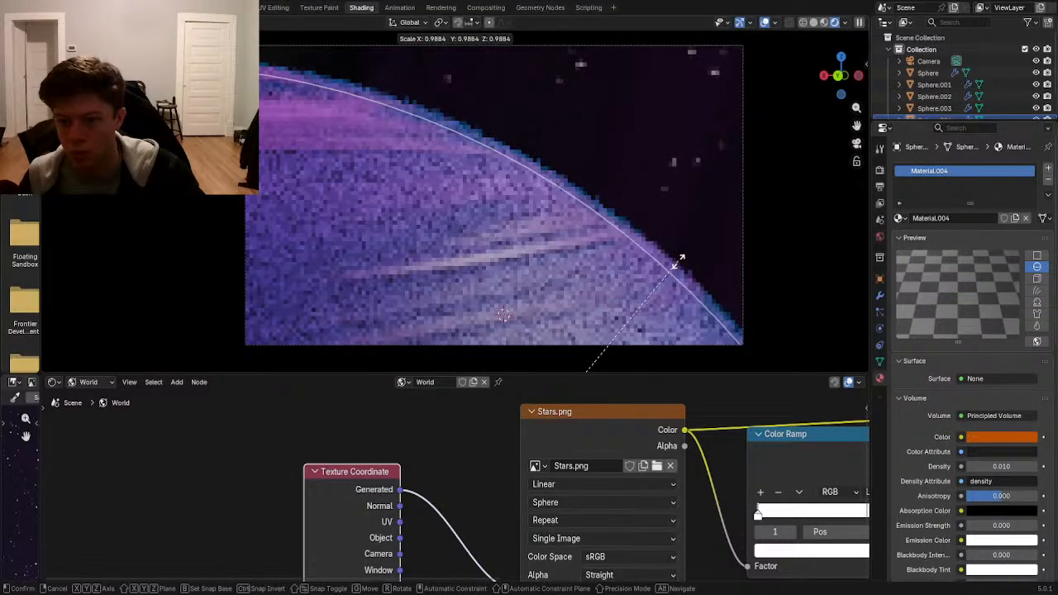
click(647, 285)
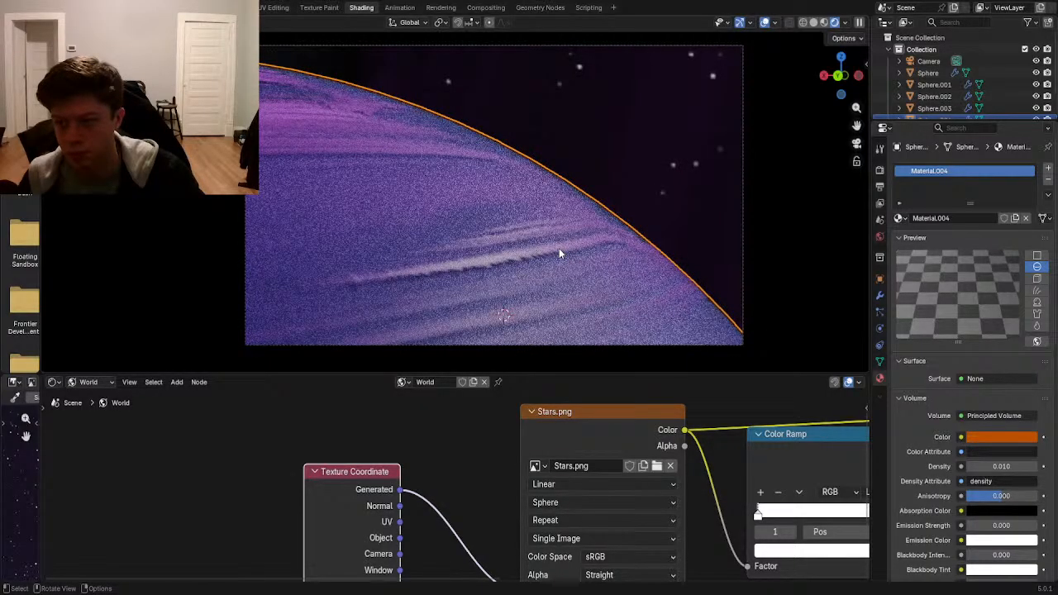
- Select the cloud sphere, Sphere.001, and adjust its scale in small increments so it fits closely around the planet
click(558, 247)
key(s)
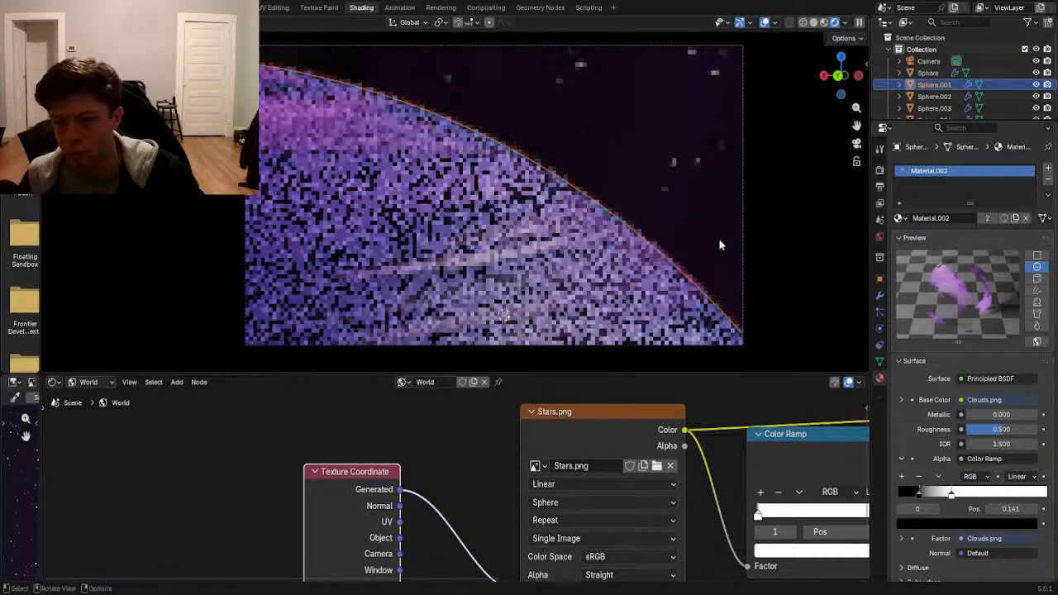
click(717, 244)
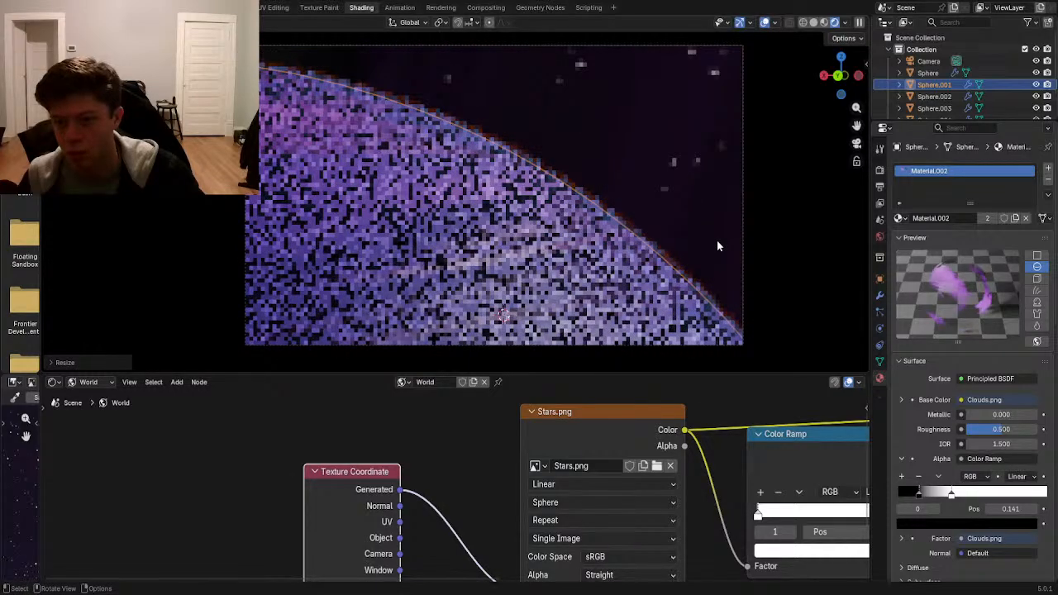
scroll(705, 270, up, 1)
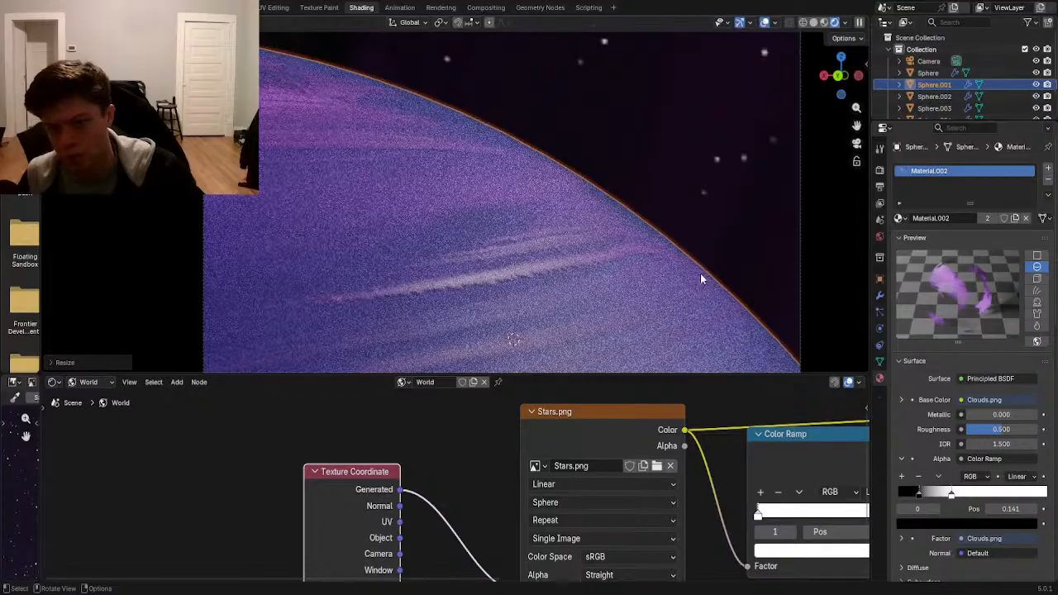
key(s)
click(700, 274)
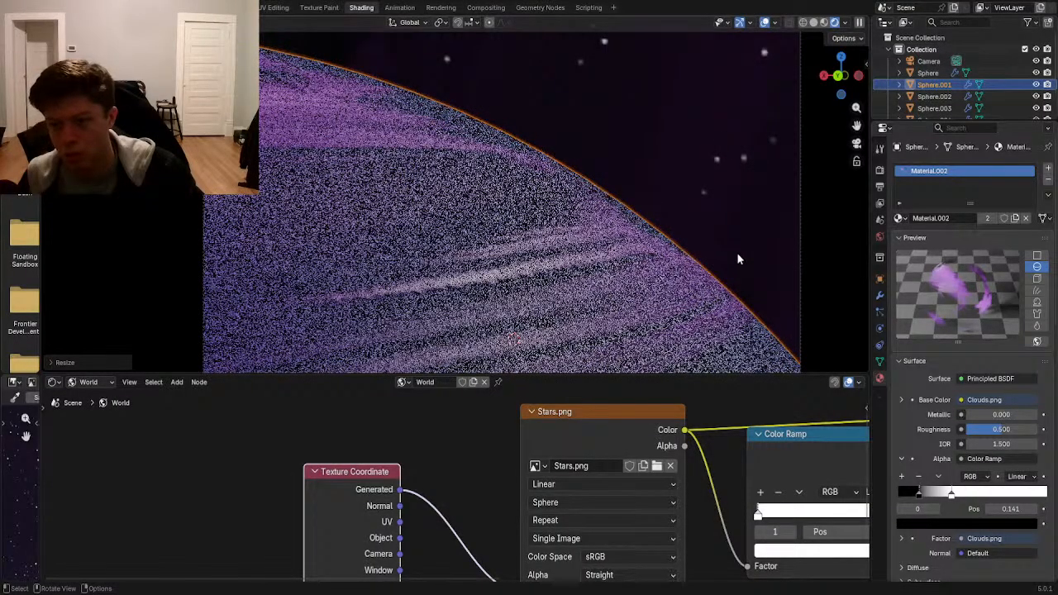
key(s)
click(737, 256)
key(ctrl+b)
drag(280, 71, 694, 319)
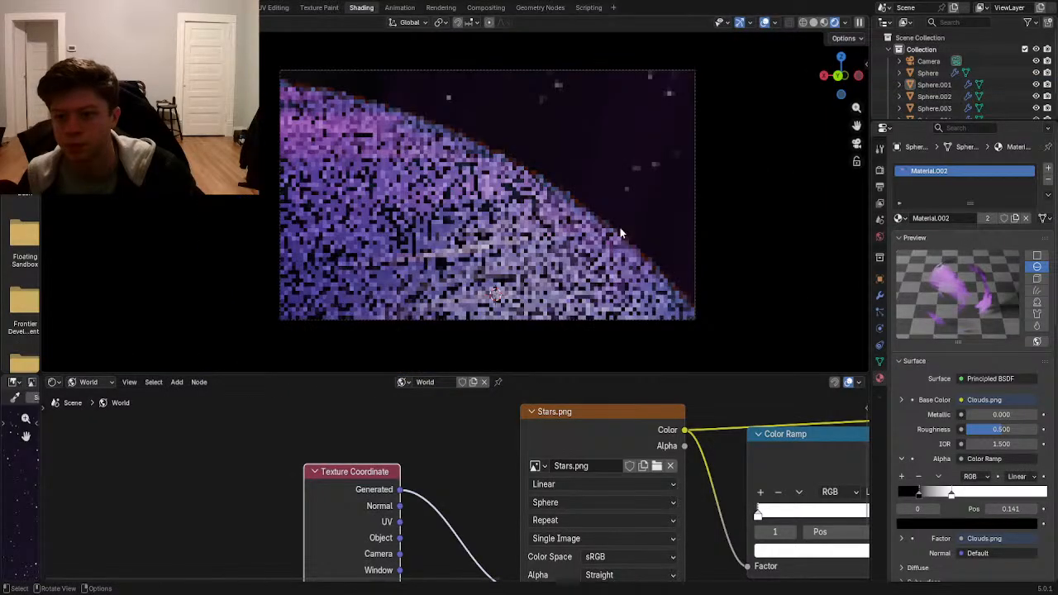
- Try the Tube, Box and Flat projections on the world's Stars.png texture with Generated coordinates
scroll(484, 486, down, 1)
middle_drag(483, 485, 439, 423)
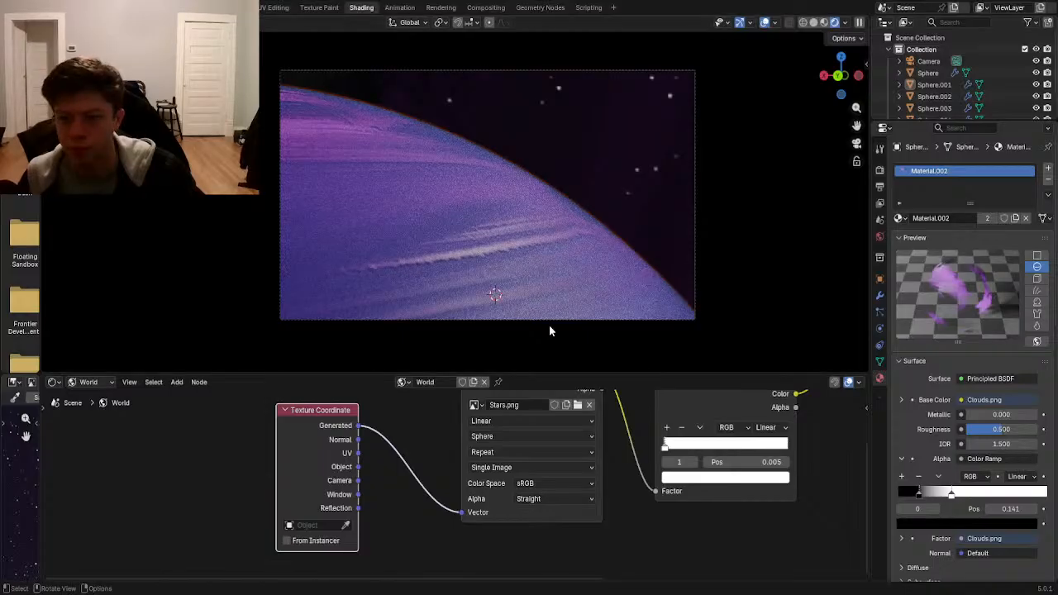
click(485, 436)
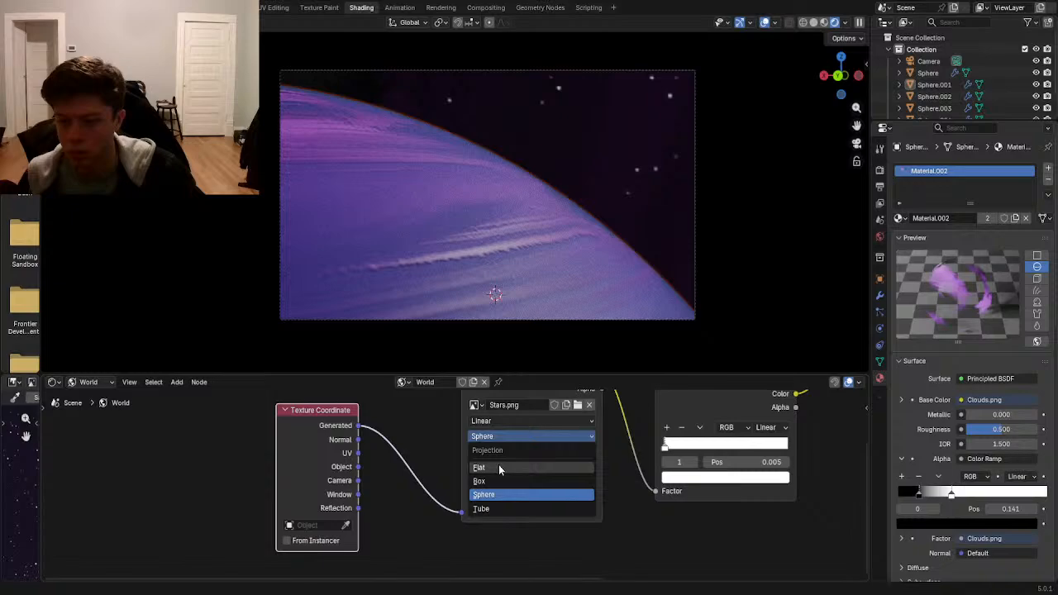
click(502, 508)
click(497, 436)
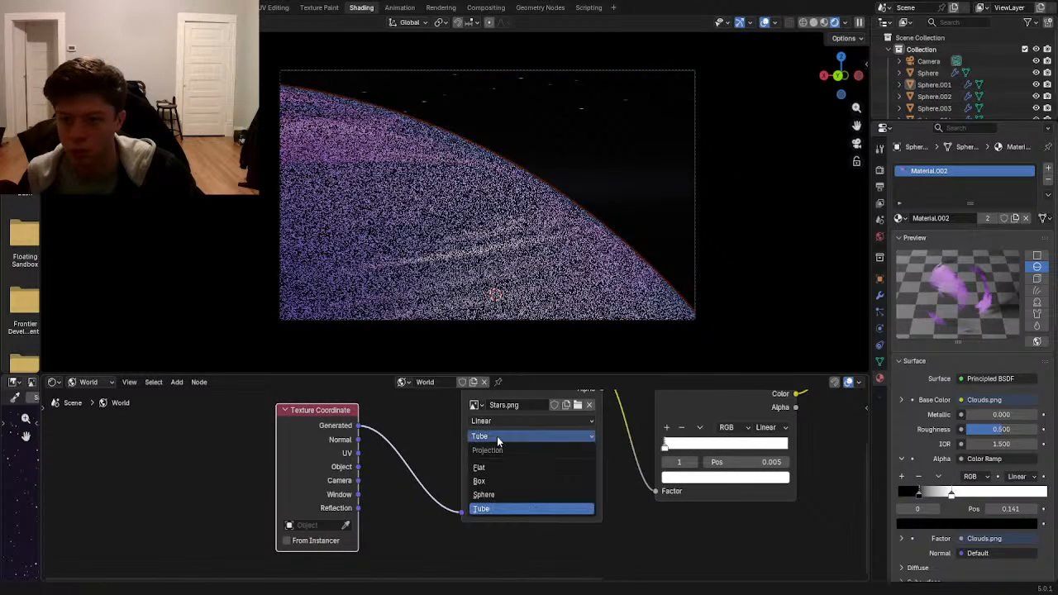
click(505, 481)
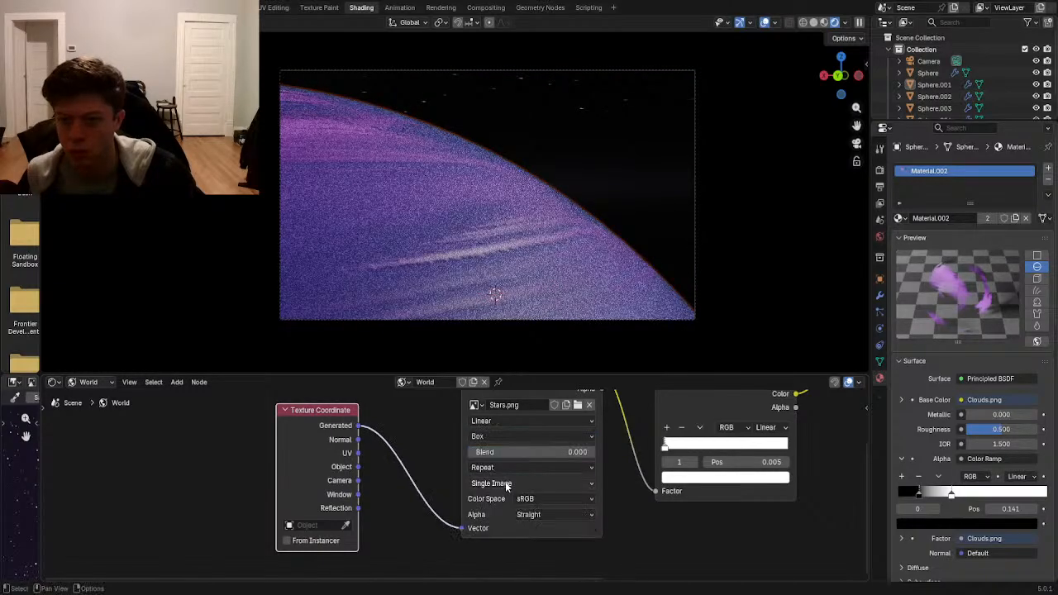
click(498, 437)
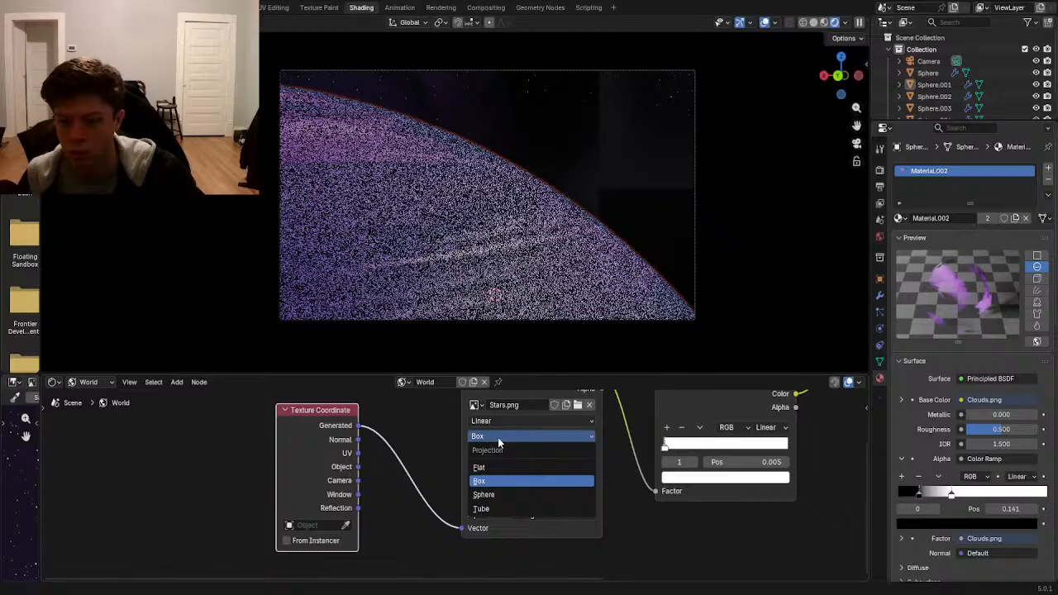
click(496, 467)
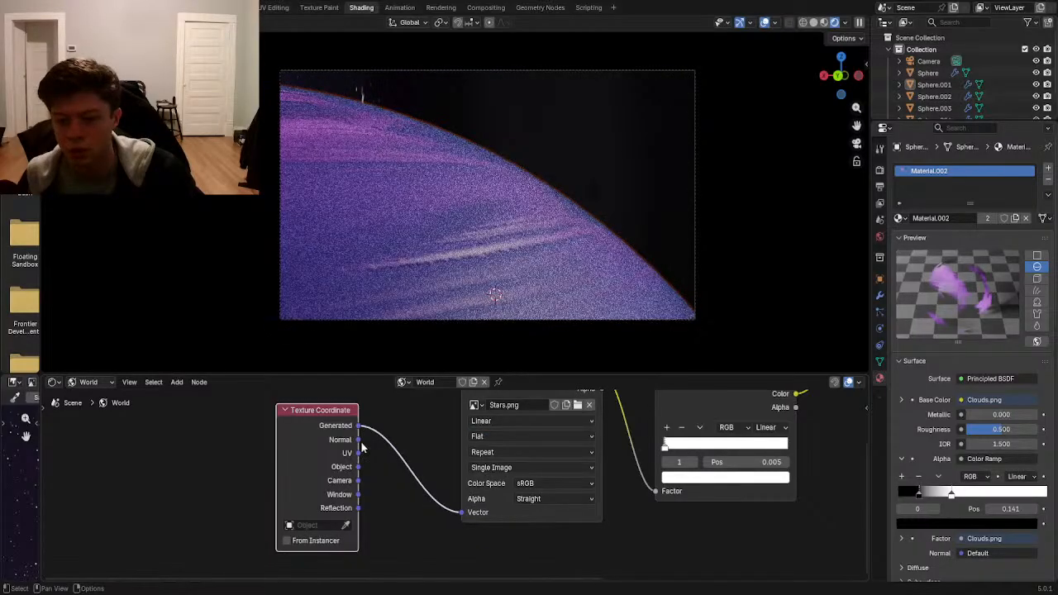
- Connect the Camera coordinate output to the Stars.png vector input and set the texture's projection to Sphere
drag(358, 480, 459, 511)
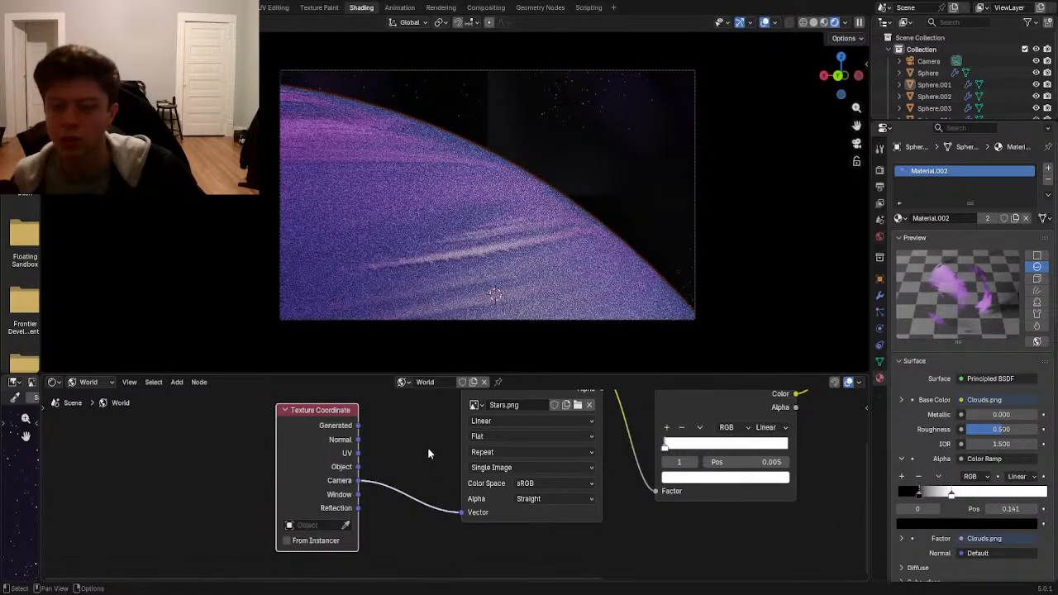
scroll(427, 448, up, 2)
middle_drag(427, 448, 450, 483)
scroll(442, 466, up, 1)
middle_drag(420, 526, 427, 483)
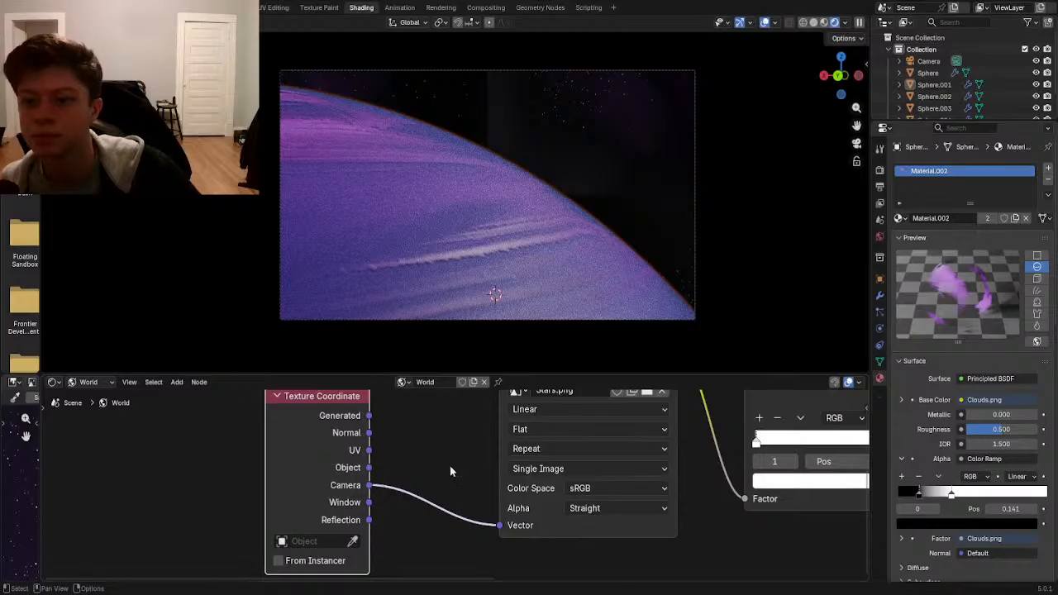
click(546, 430)
click(550, 503)
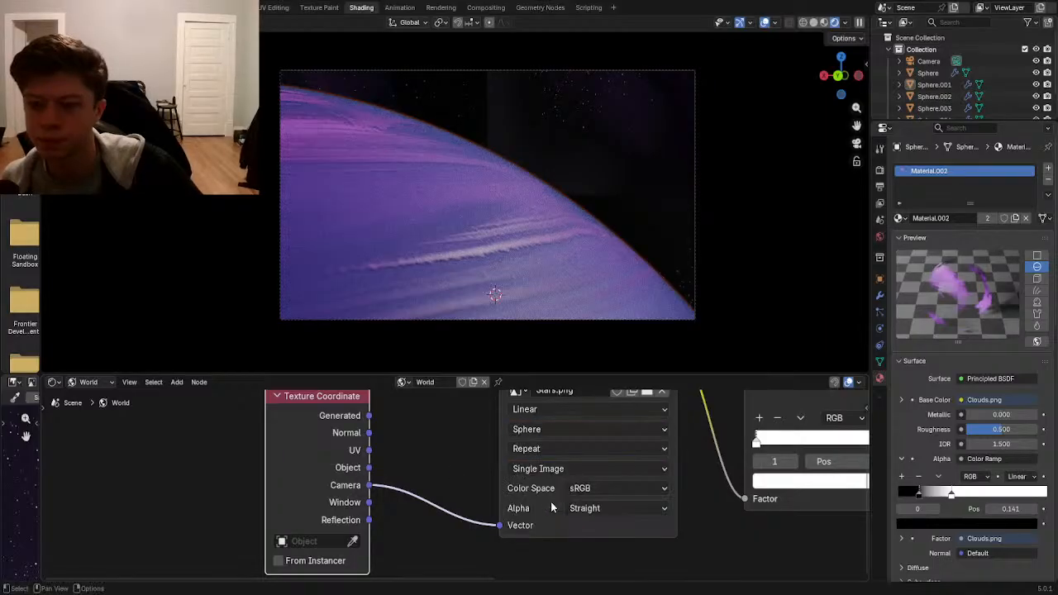
- Try the Tube and Box projections with the Camera coordinates and return the Stars.png texture to Flat
click(537, 430)
click(545, 518)
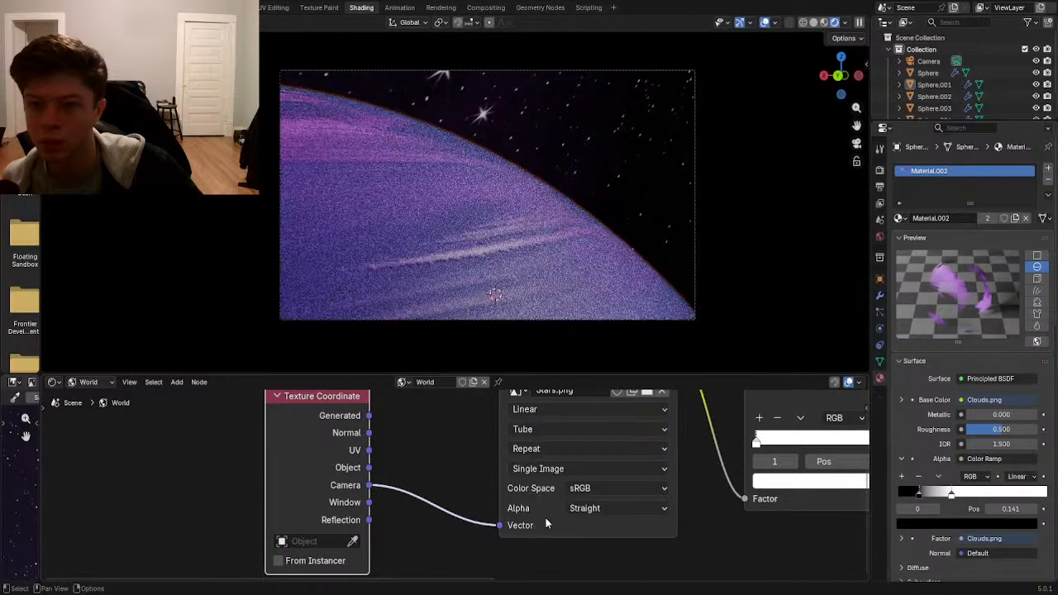
click(544, 435)
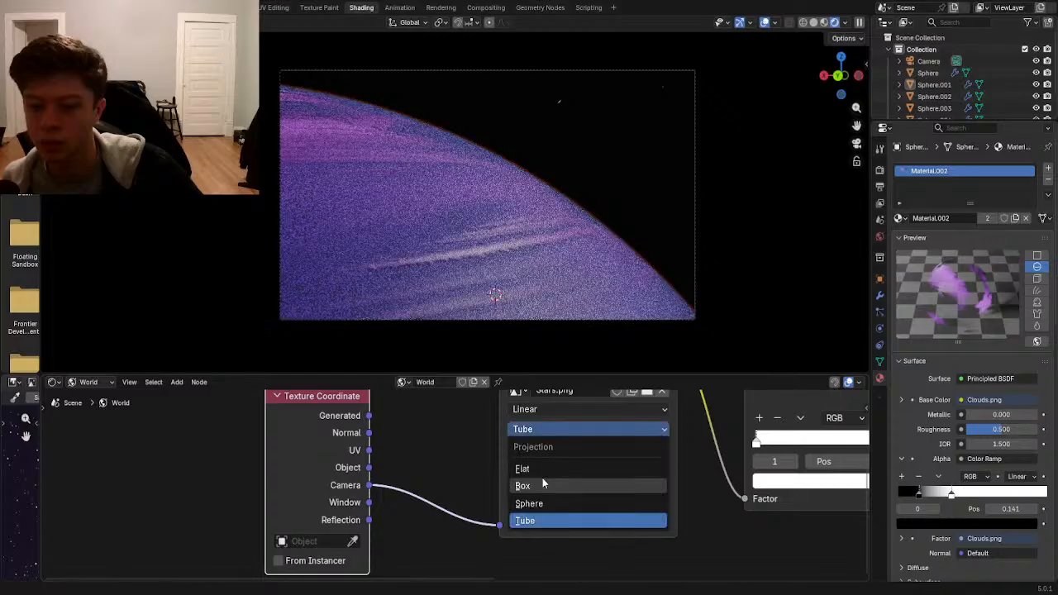
click(543, 482)
mouse_move(535, 447)
mouse_down()
mouse_move(682, 447)
mouse_move(517, 447)
mouse_up()
click(580, 429)
click(545, 468)
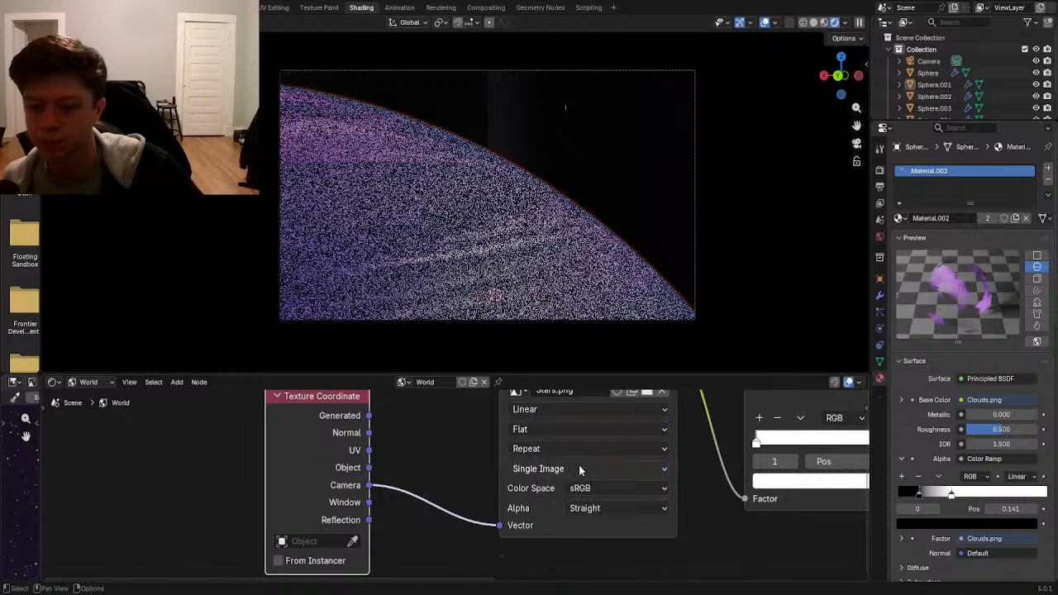
- Try Cubic interpolation on the Stars.png texture, settle on Smart, and keep its extension at Repeat
click(516, 410)
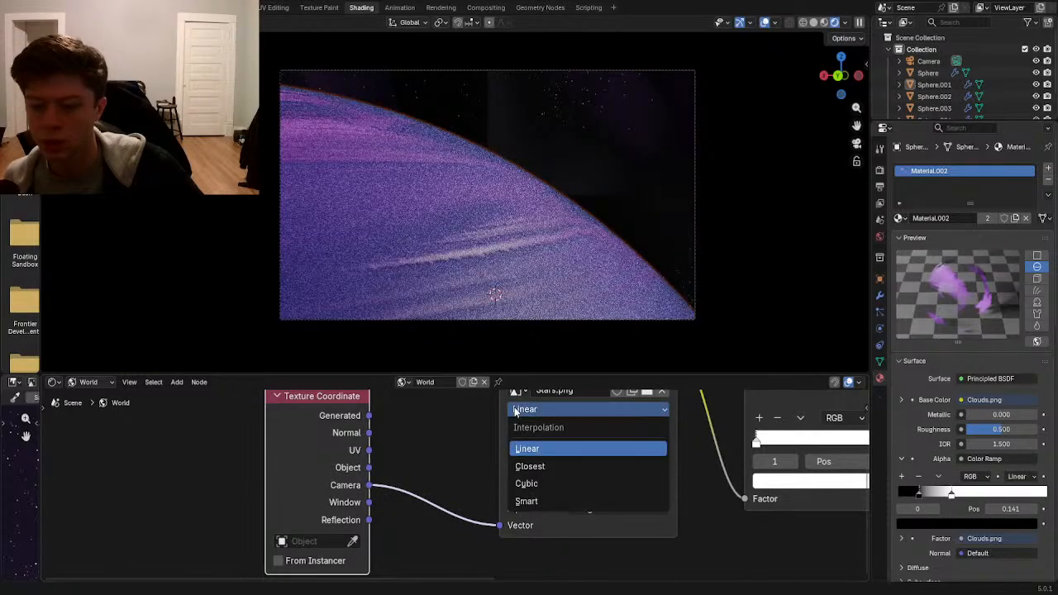
click(526, 483)
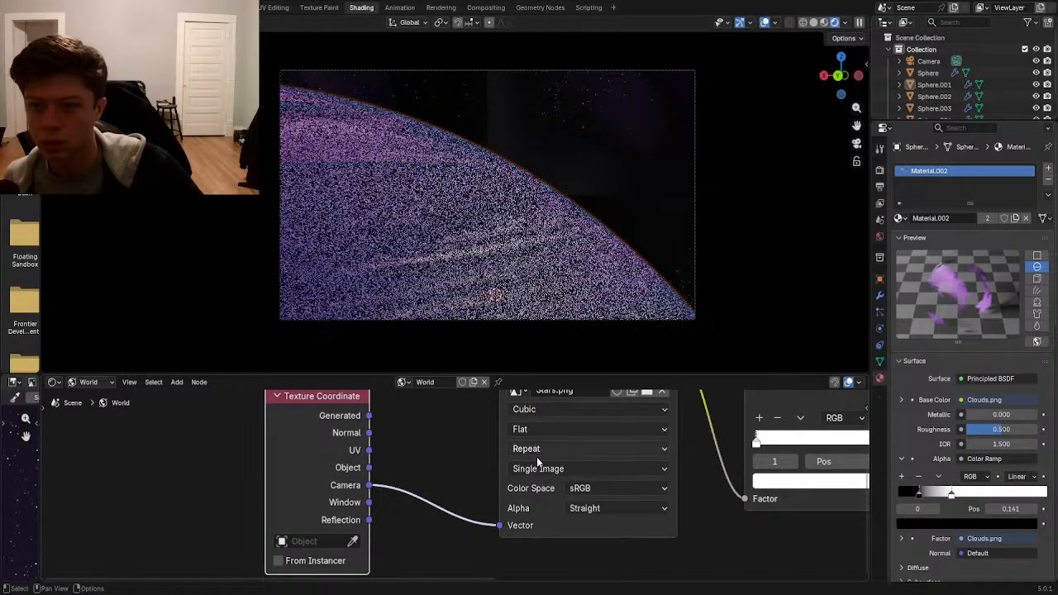
click(535, 411)
click(543, 500)
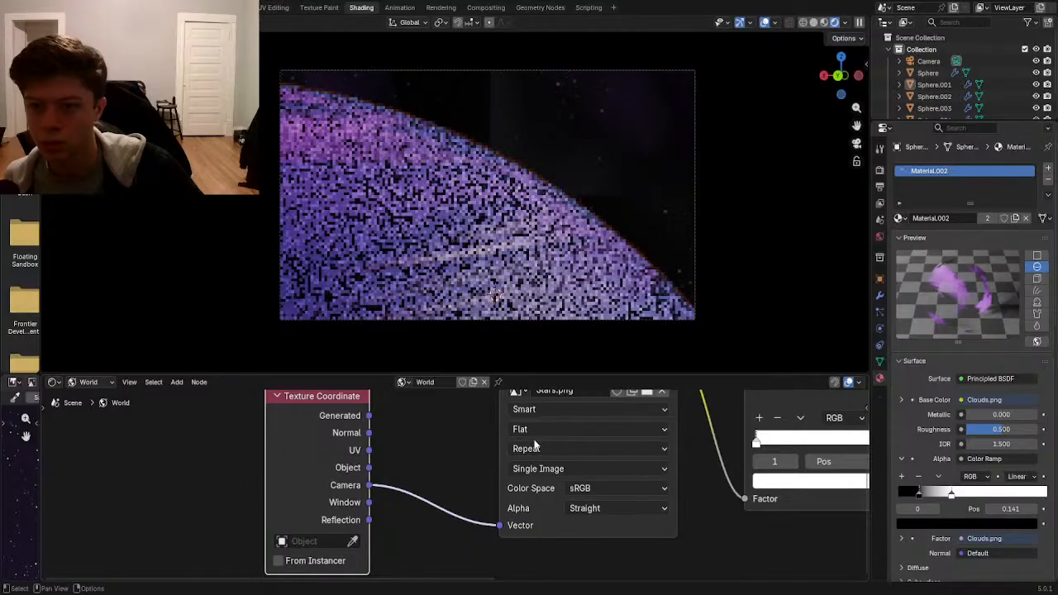
click(539, 404)
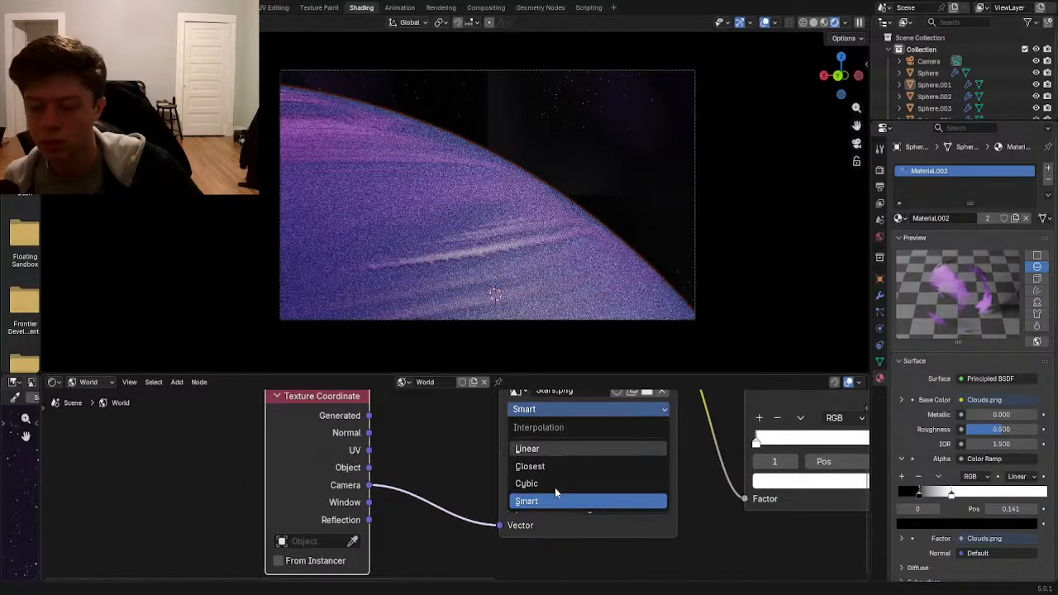
click(512, 469)
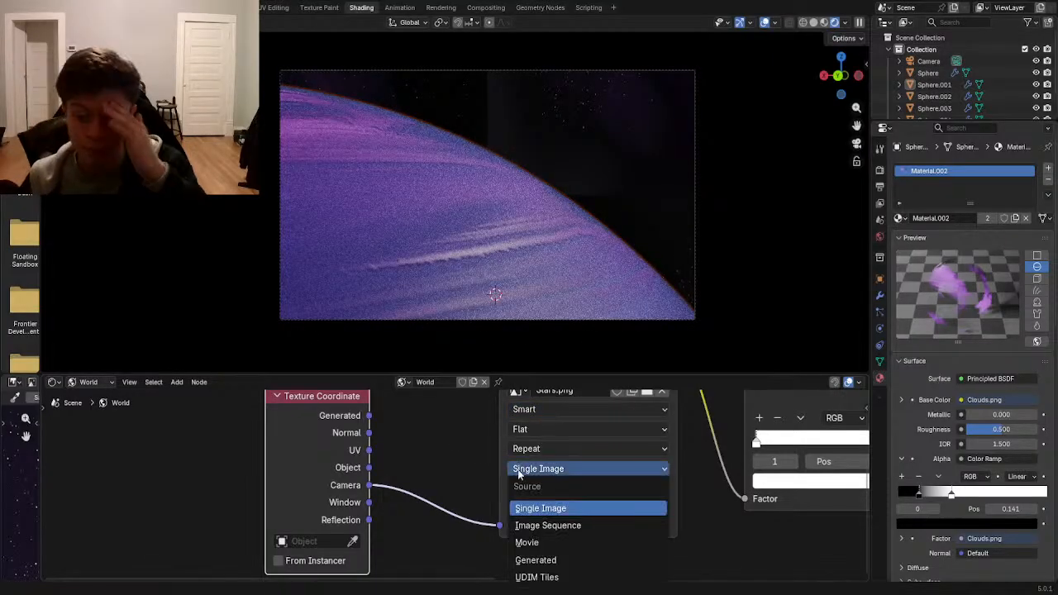
click(518, 450)
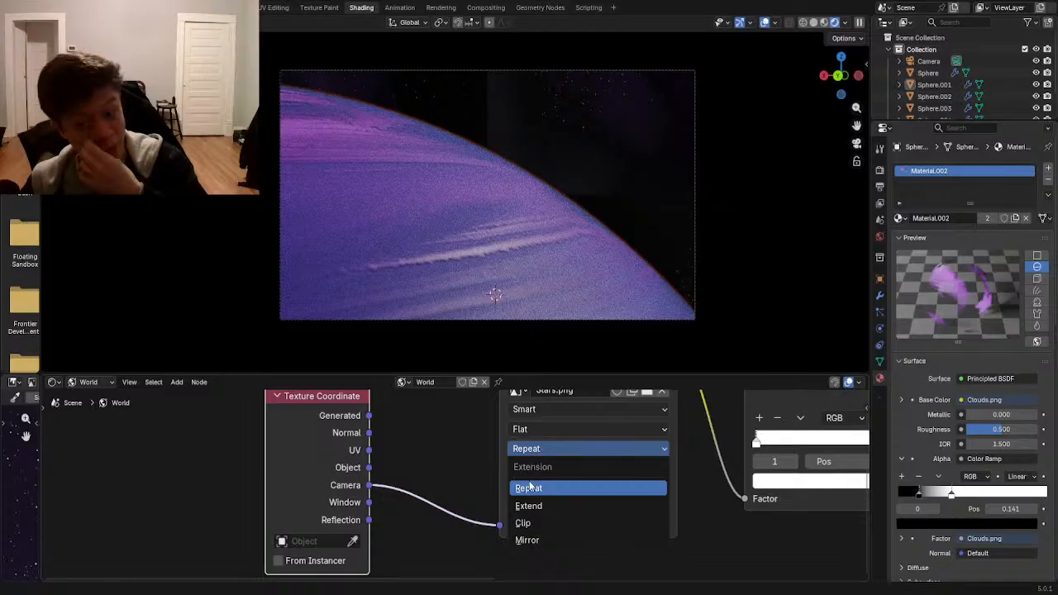
click(530, 487)
- Assign the Camera as the reference object of the world's Texture Coordinate node
scroll(456, 476, down, 1)
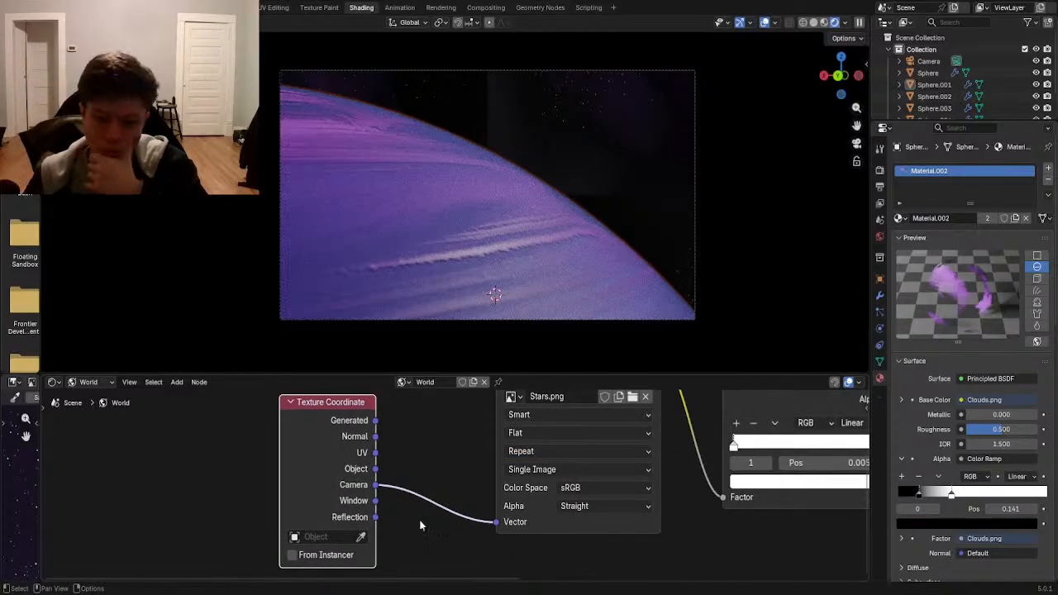
click(362, 538)
click(702, 267)
click(702, 269)
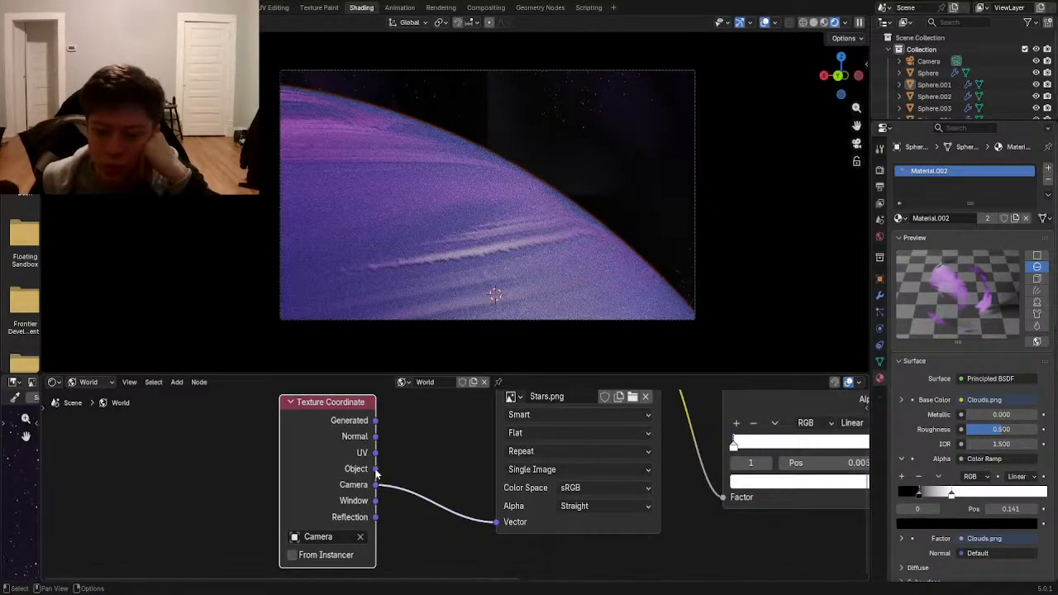
- Try the Normal and Generated outputs as the star texture's vector, testing Box, Sphere and Tube projections with Generated
drag(374, 436, 497, 522)
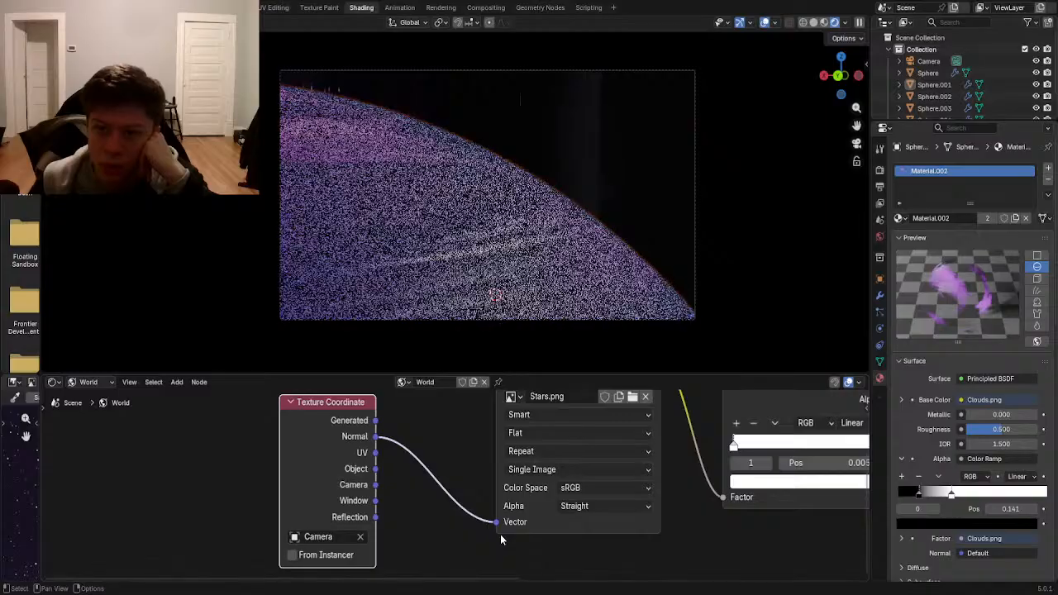
drag(375, 419, 494, 523)
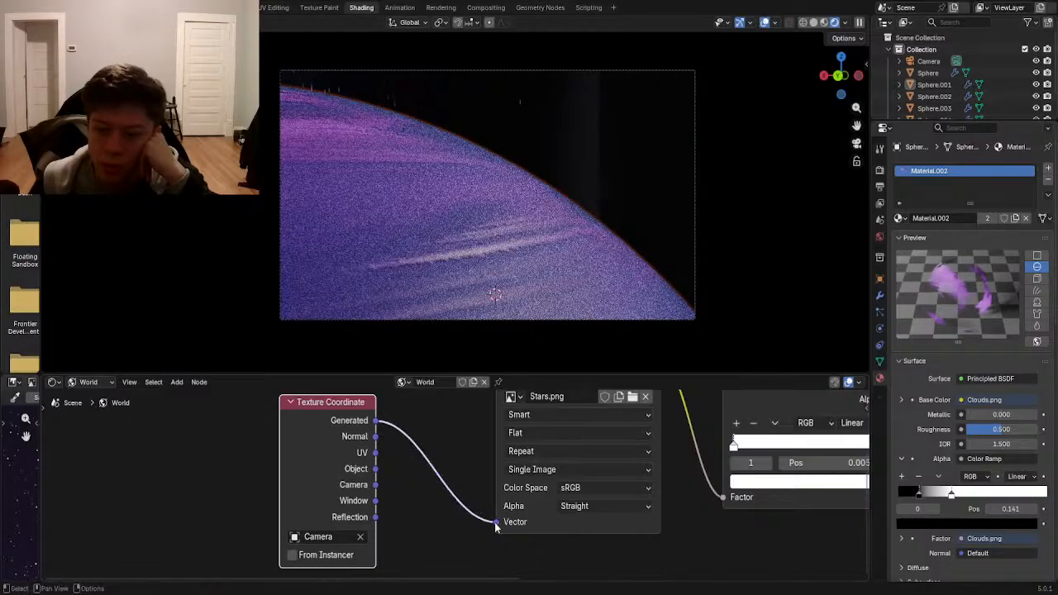
middle_drag(473, 462, 469, 483)
click(529, 460)
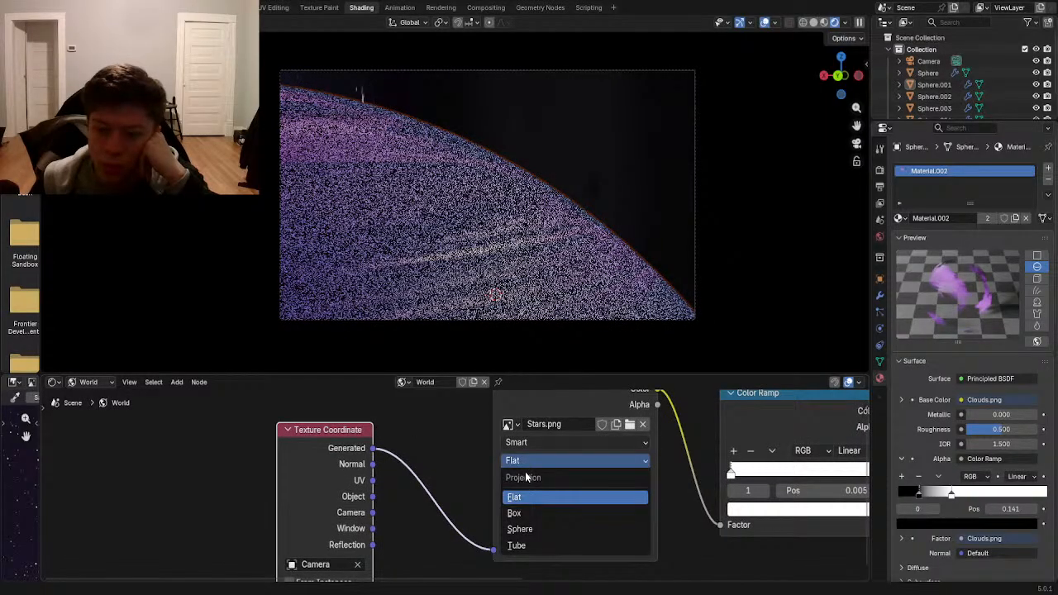
click(529, 512)
click(528, 459)
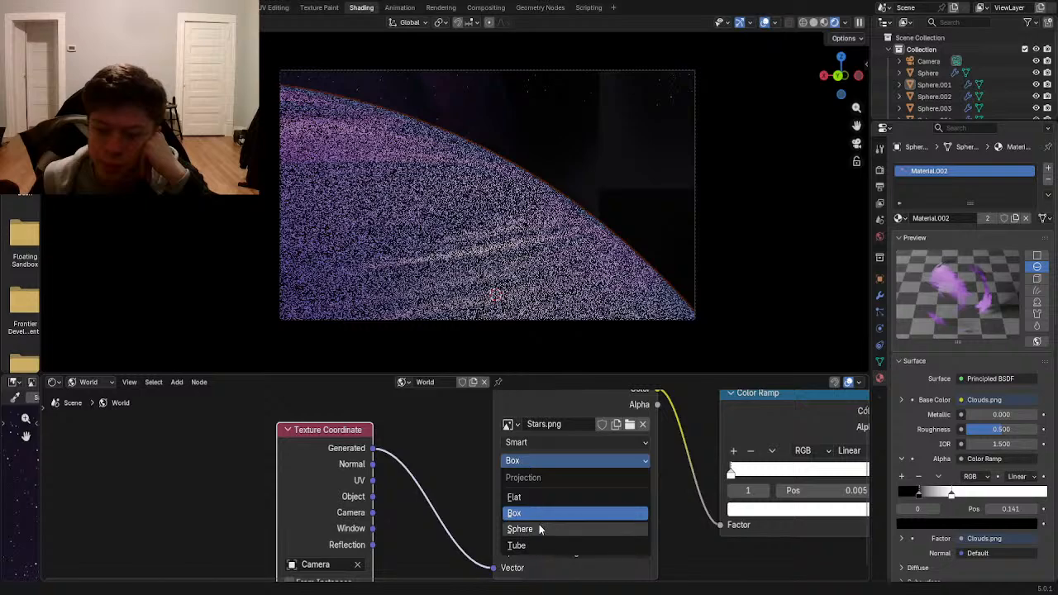
click(538, 529)
click(529, 460)
click(533, 545)
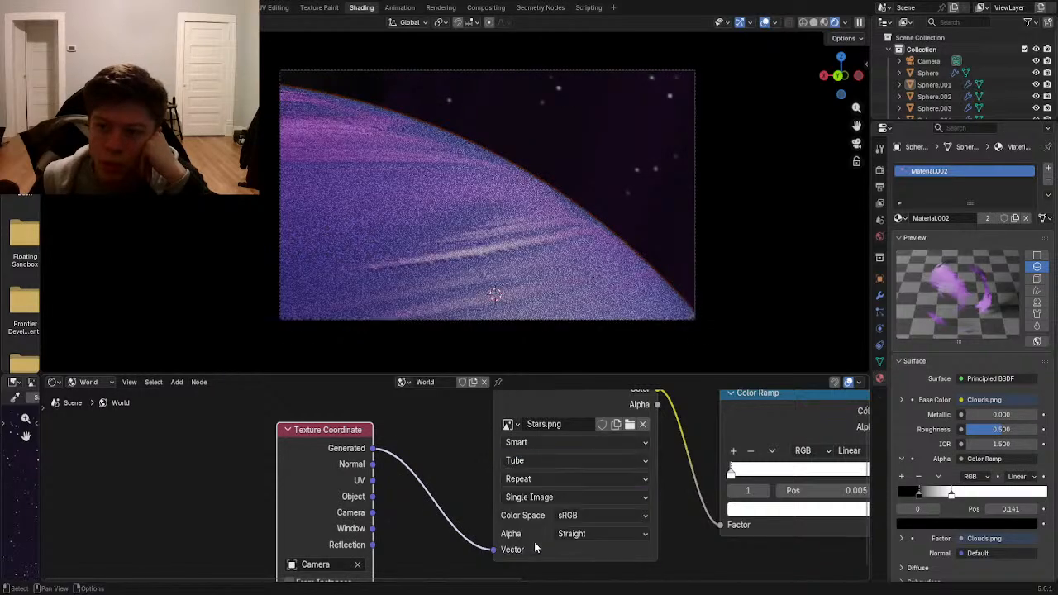
- Connect the Window coordinate output to the Stars.png vector input and set the projection to Sphere
drag(373, 528, 494, 549)
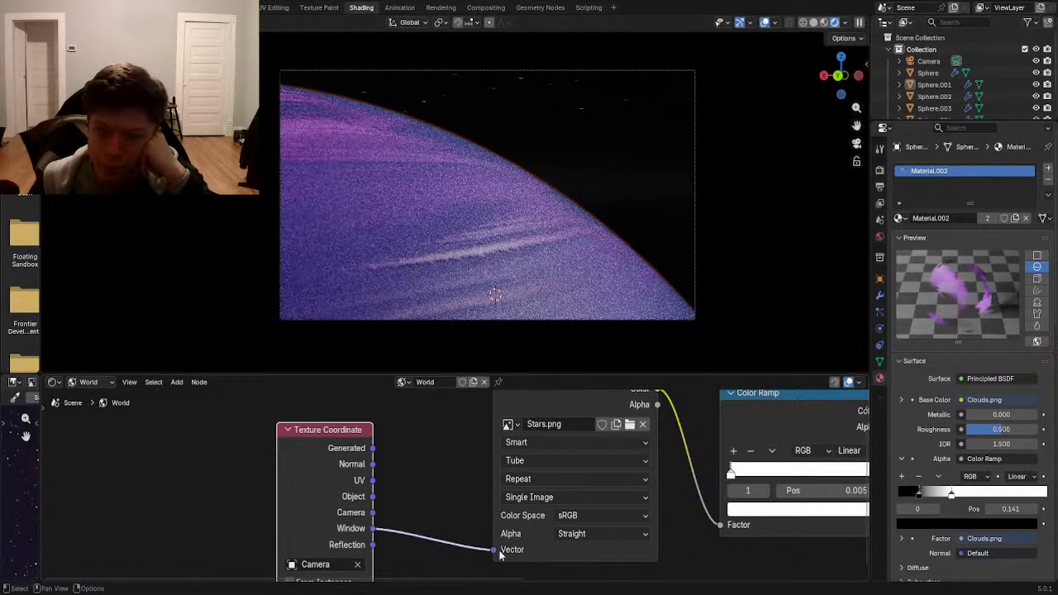
click(545, 460)
click(560, 529)
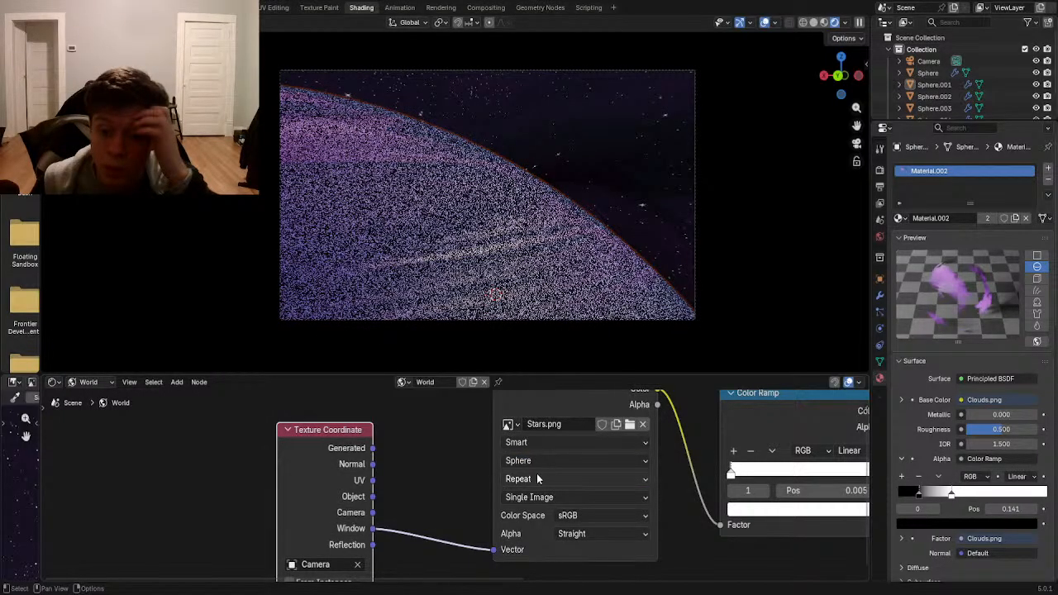
- Try the Box projection on the Stars.png texture, then set its projection to Flat
click(543, 460)
click(545, 512)
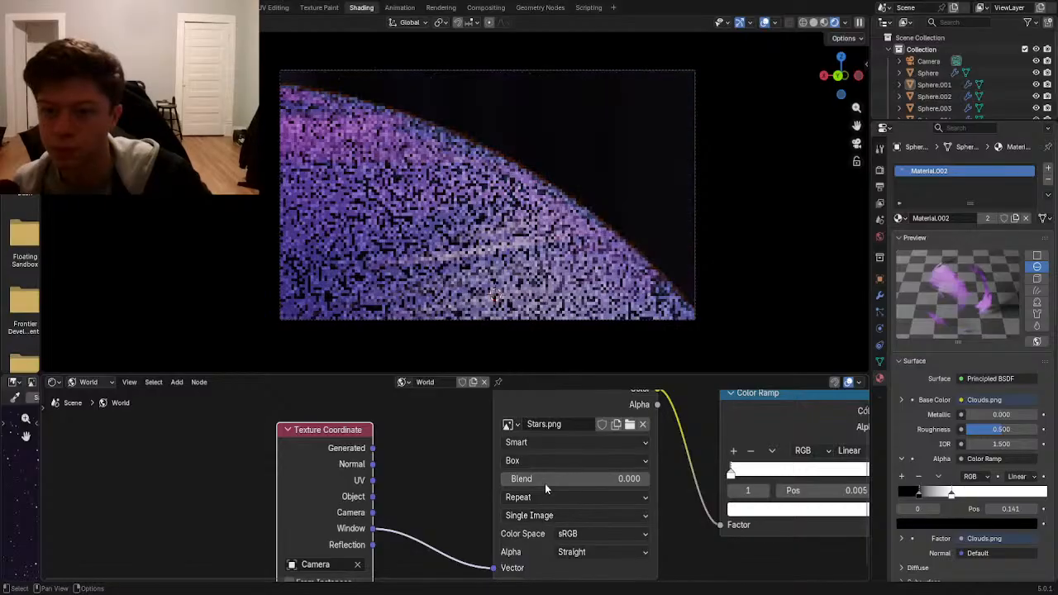
click(542, 462)
click(547, 492)
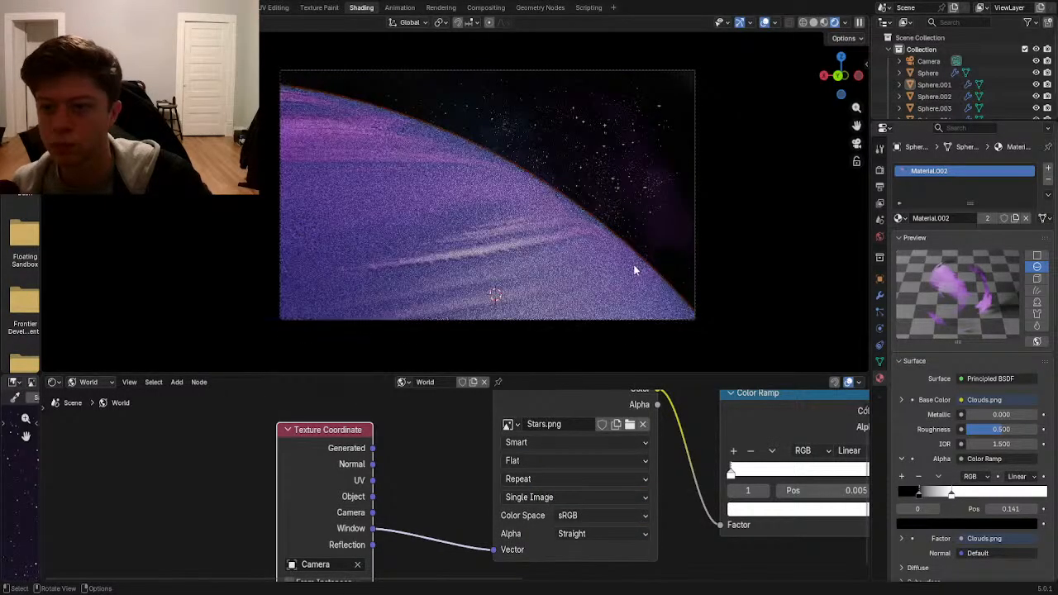
click(424, 487)
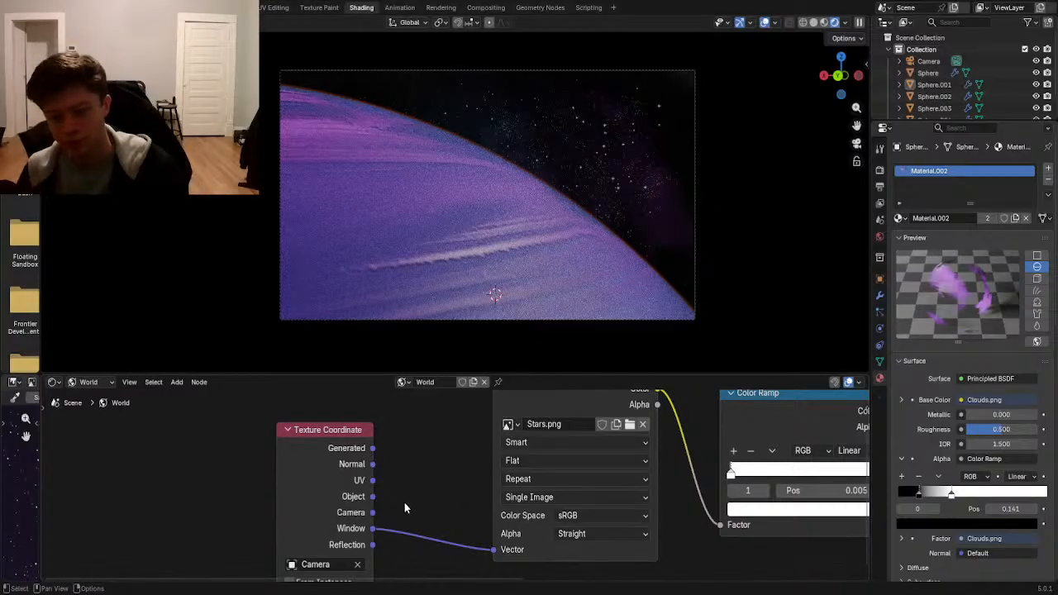
- Move the Texture Coordinate node farther from the Stars.png node, keeping it expanded, to make room between them
middle_drag(403, 501, 443, 471)
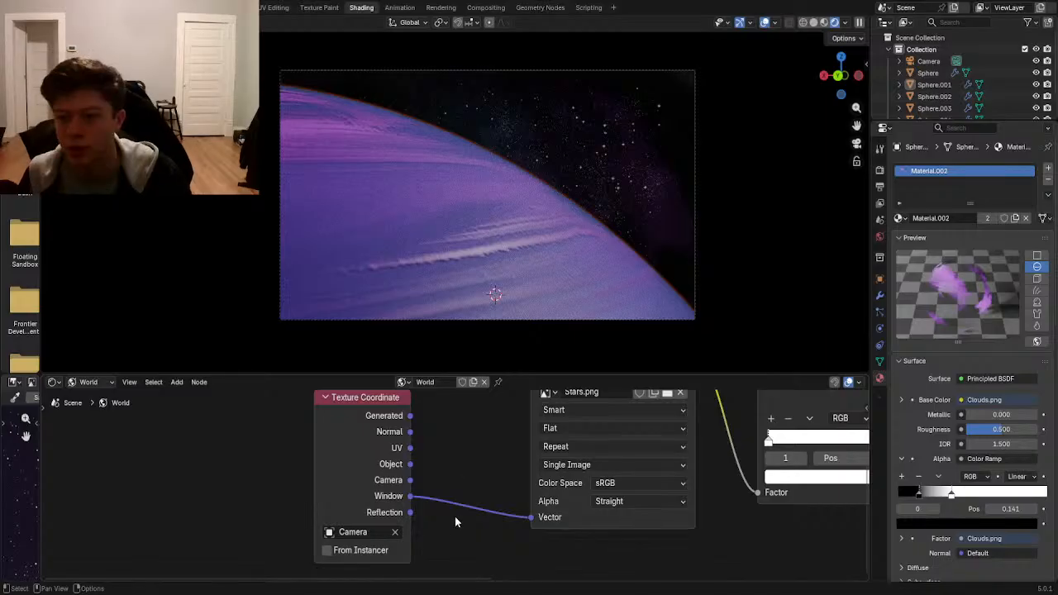
middle_drag(457, 504, 421, 521)
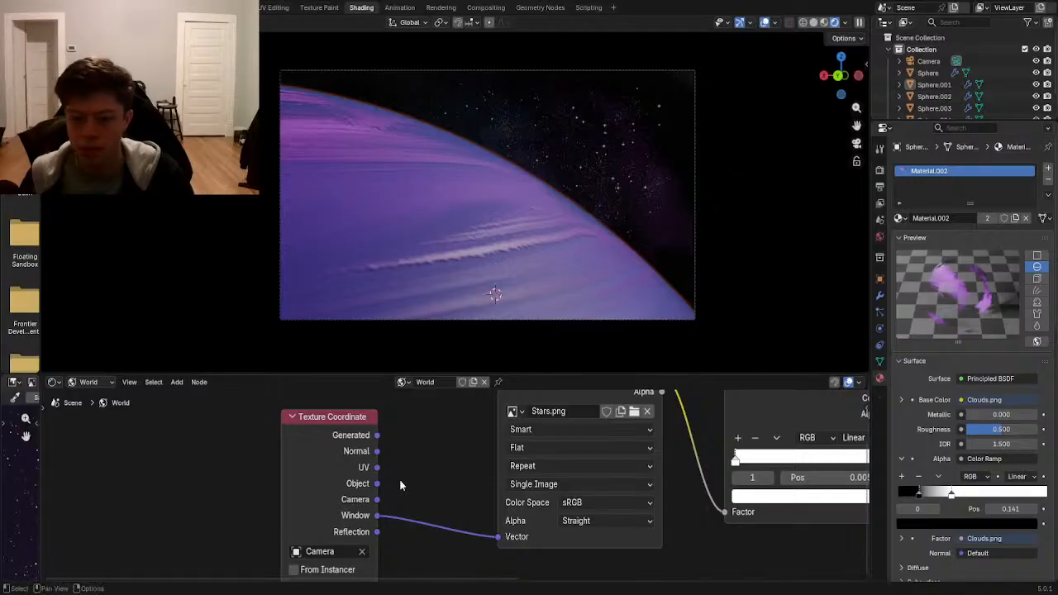
click(322, 422)
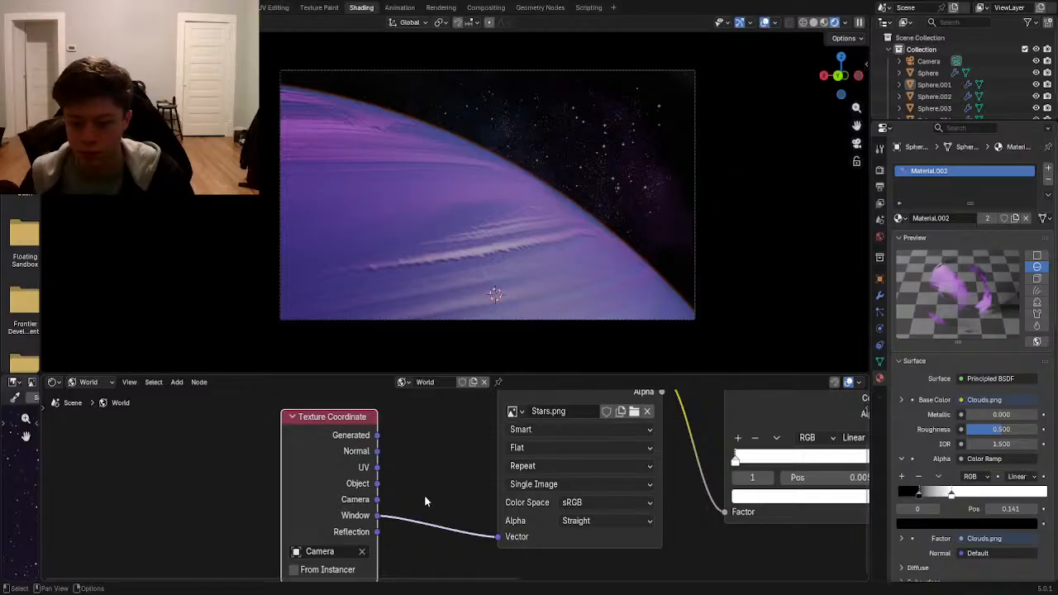
key(h)
middle_drag(431, 505, 441, 541)
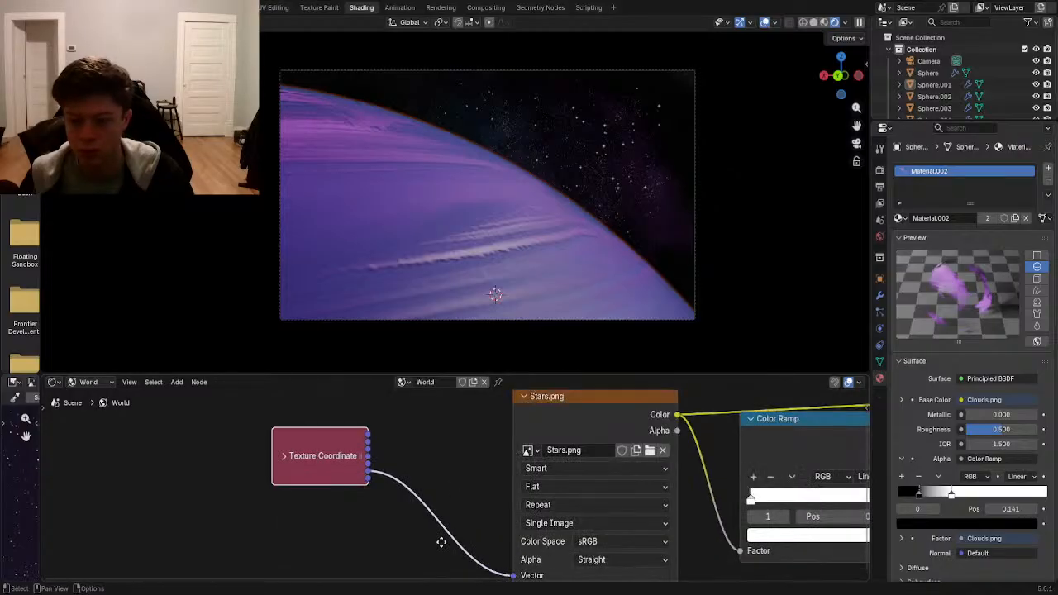
click(285, 459)
drag(308, 453, 205, 417)
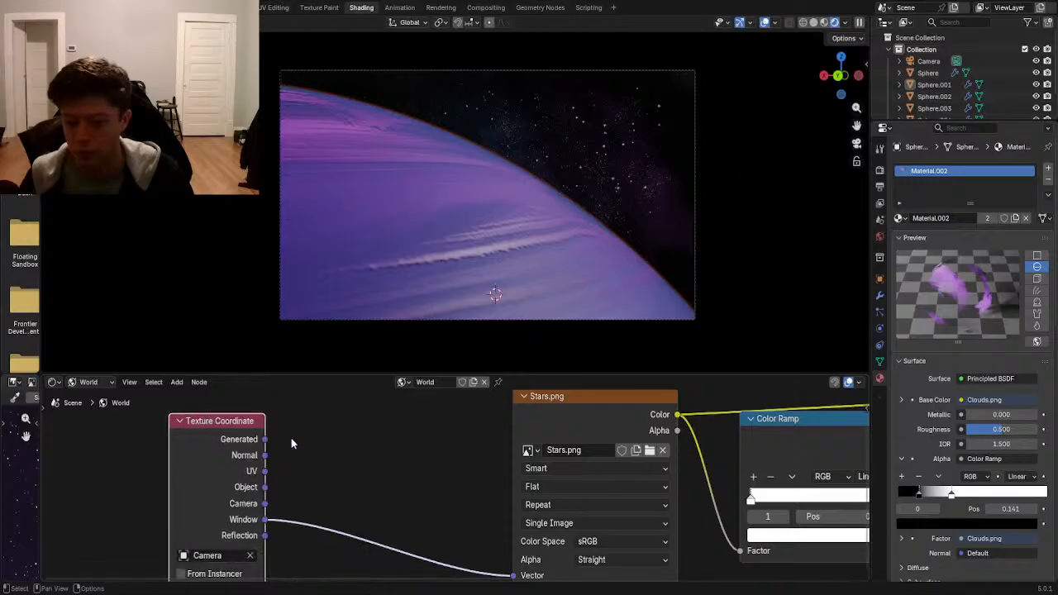
ctrl+scroll(267, 479, down, 8)
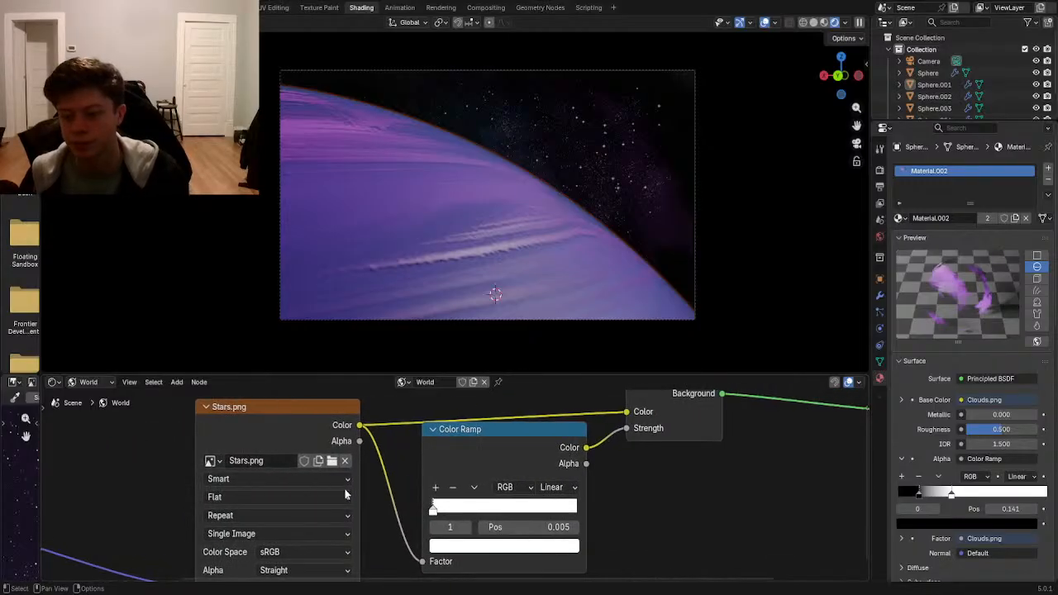
ctrl+scroll(347, 495, up, 4)
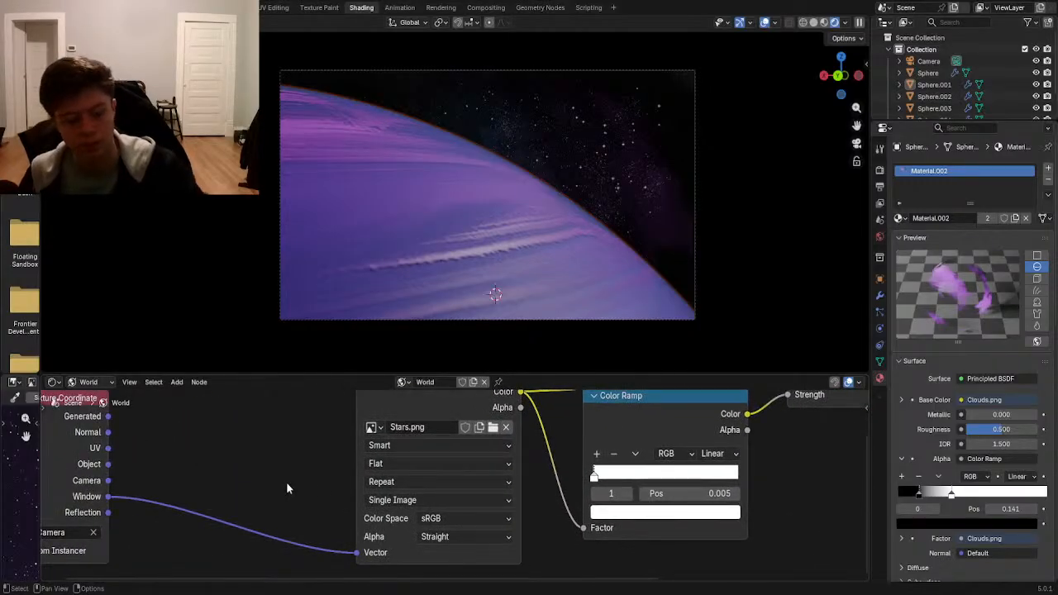
key(shift+a)
mouse_move(291, 502)
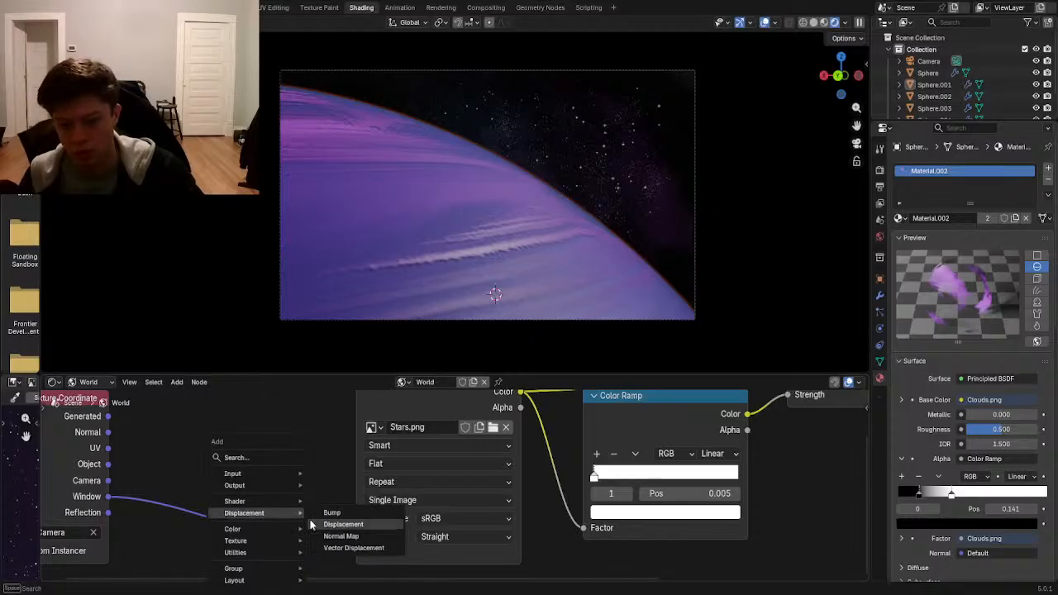
click(318, 524)
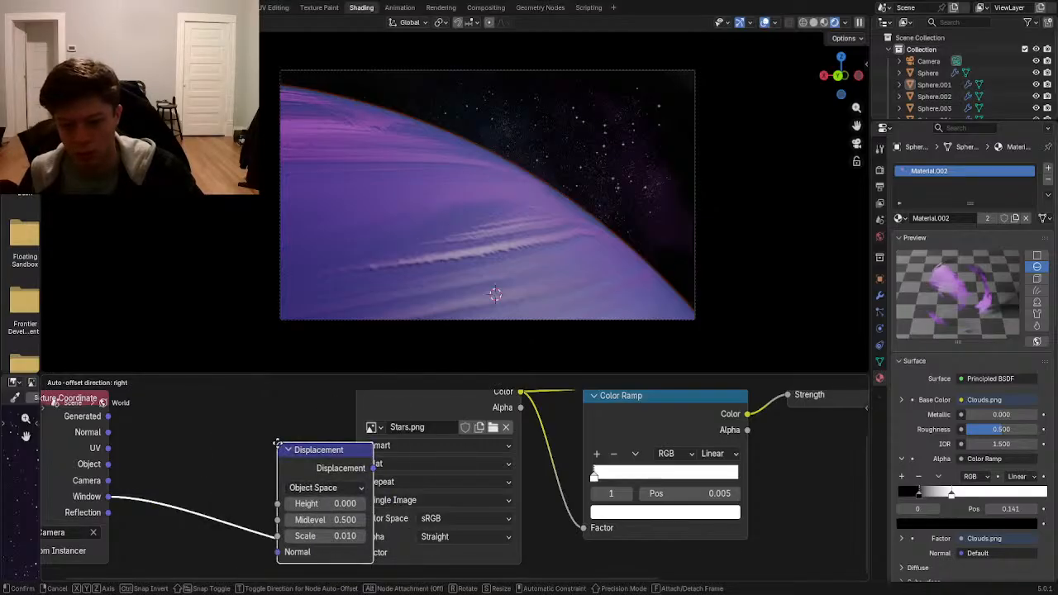
key(Escape)
- Insert a Math node between the Window output and the Stars.png vector, trying the incoming link in both value inputs
key(shift+a)
mouse_move(274, 459)
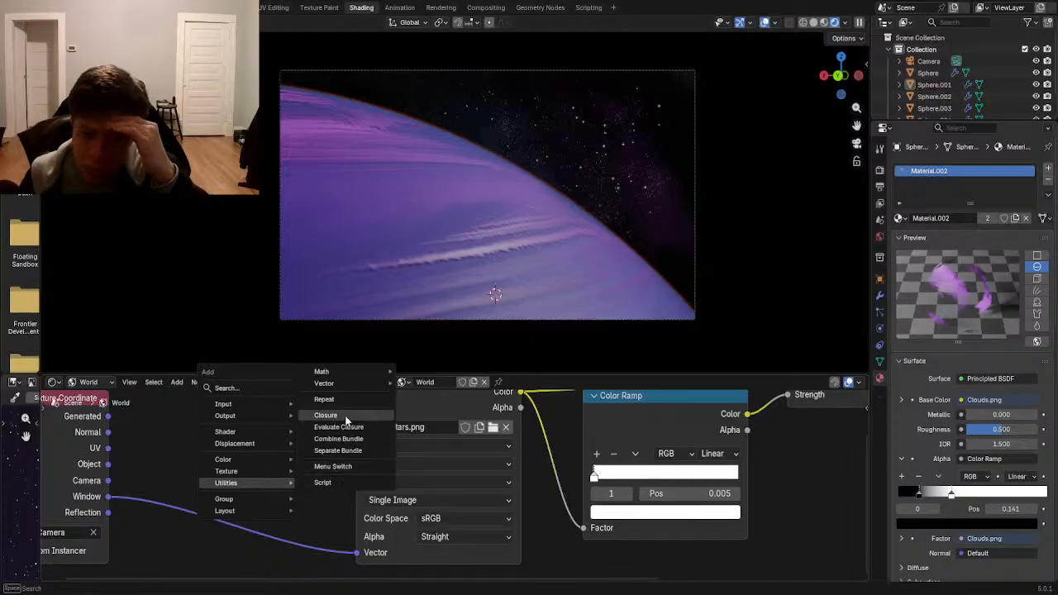
mouse_move(346, 380)
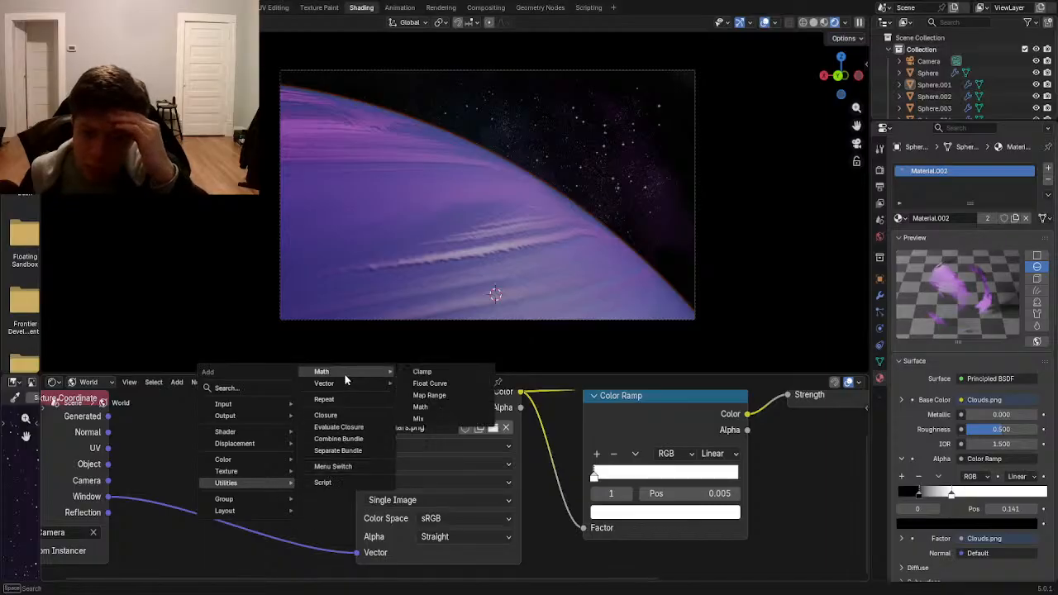
click(419, 406)
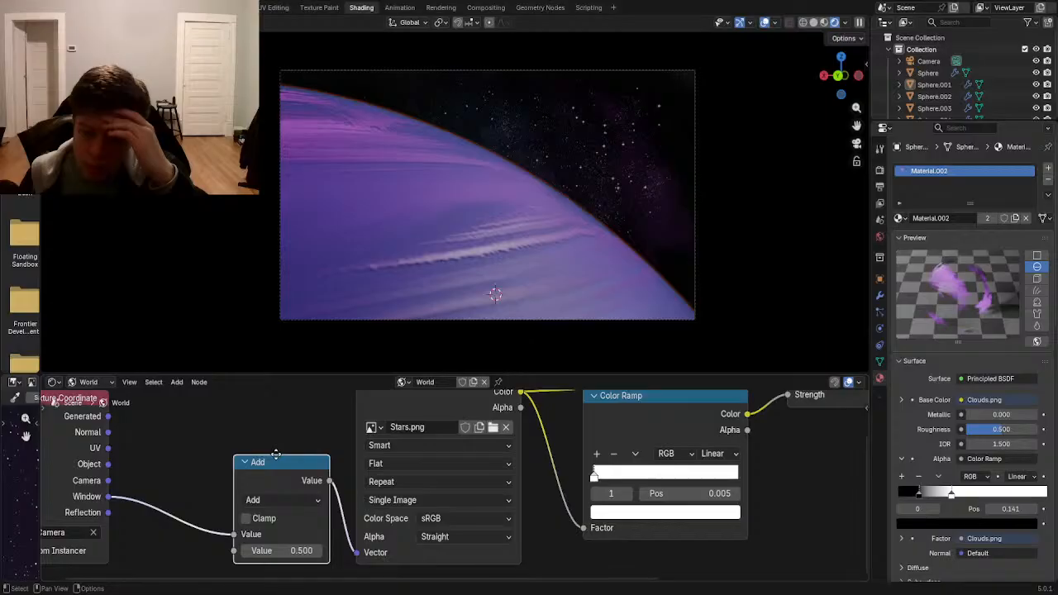
middle_drag(314, 513, 370, 511)
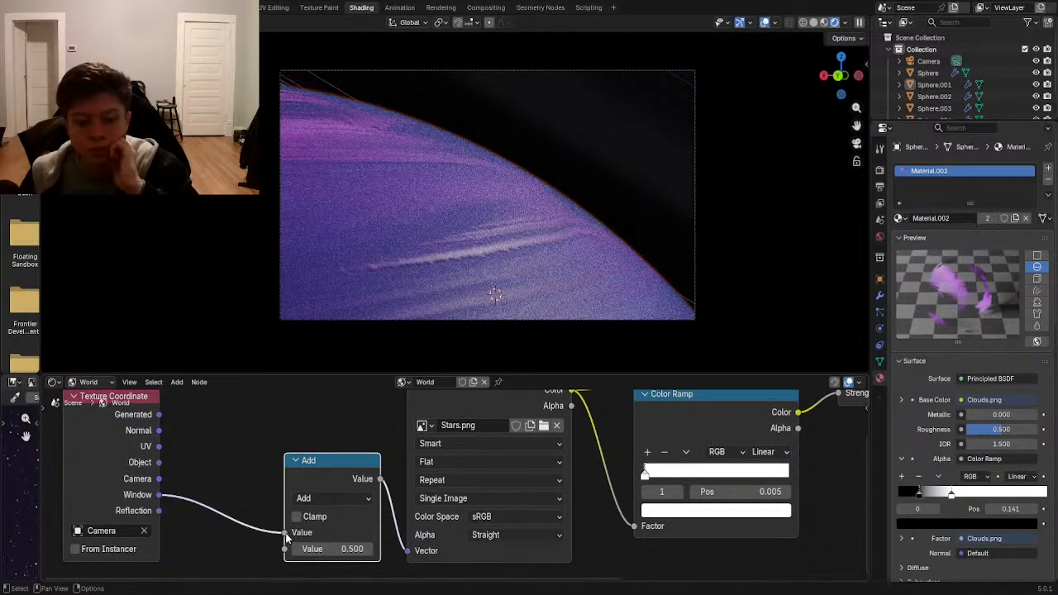
drag(284, 532, 284, 549)
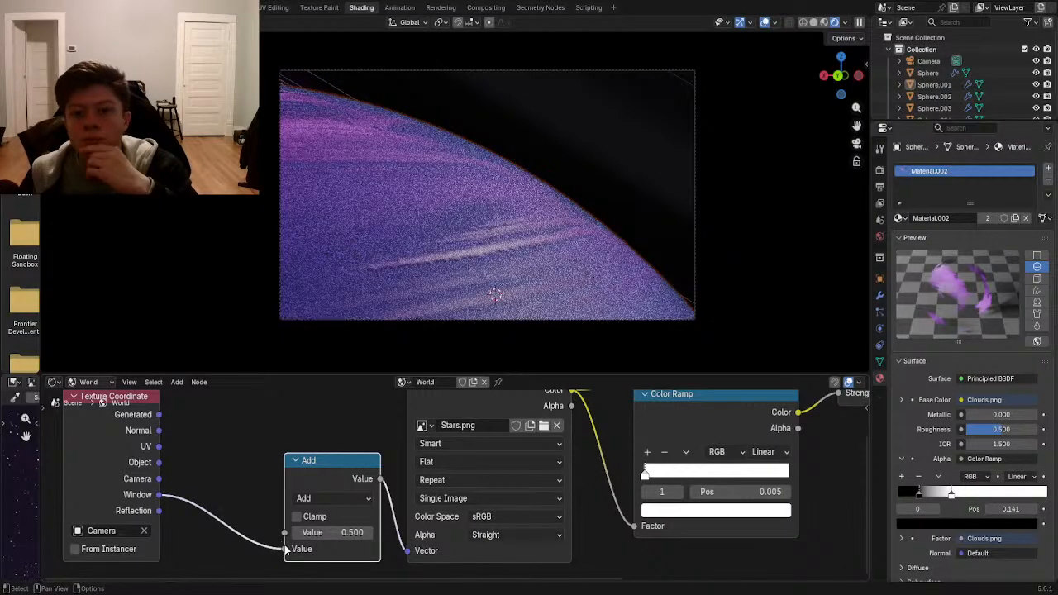
drag(285, 550, 285, 532)
- Try the Subtract, Multiply and Divide operations on the Math node feeding the star texture
click(318, 498)
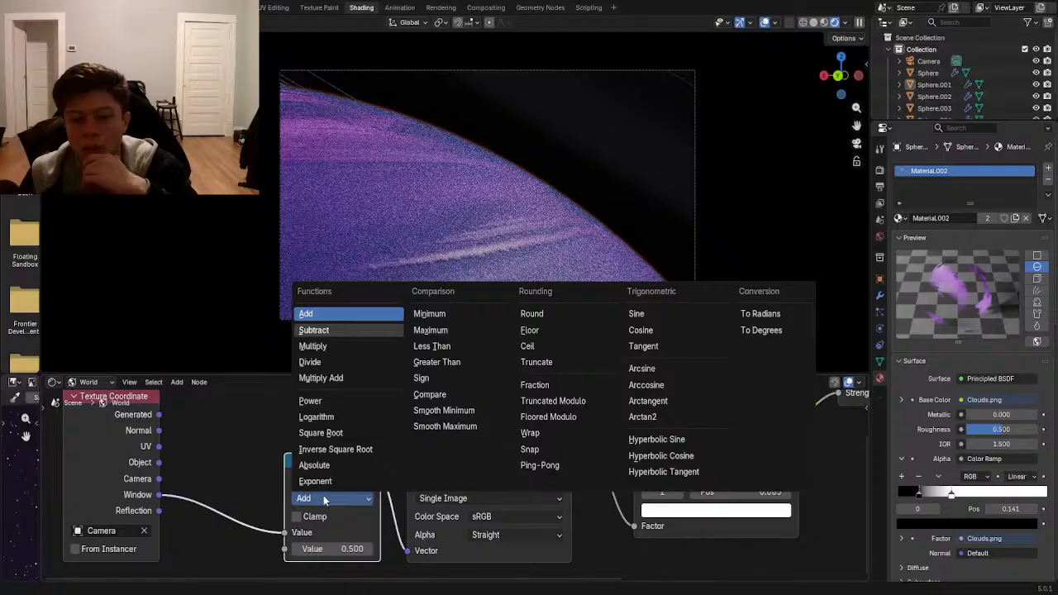
click(330, 331)
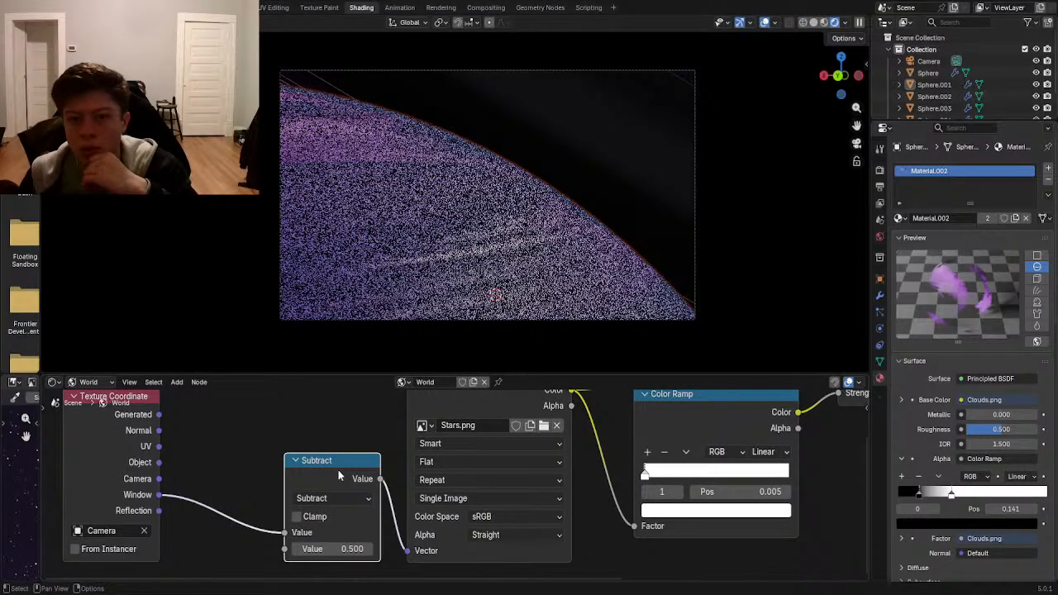
click(327, 498)
click(308, 349)
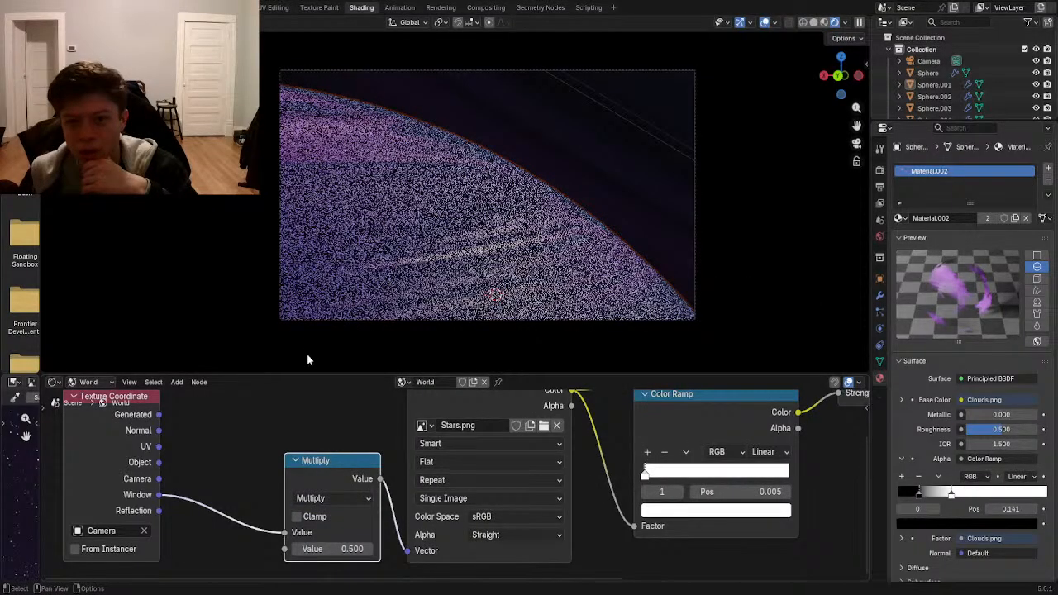
click(331, 498)
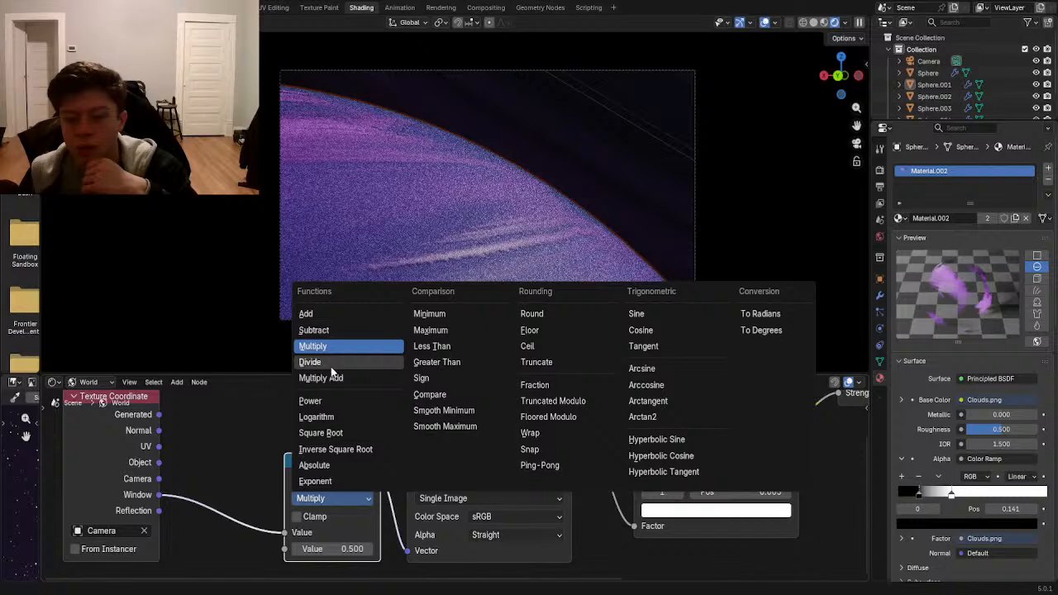
click(331, 366)
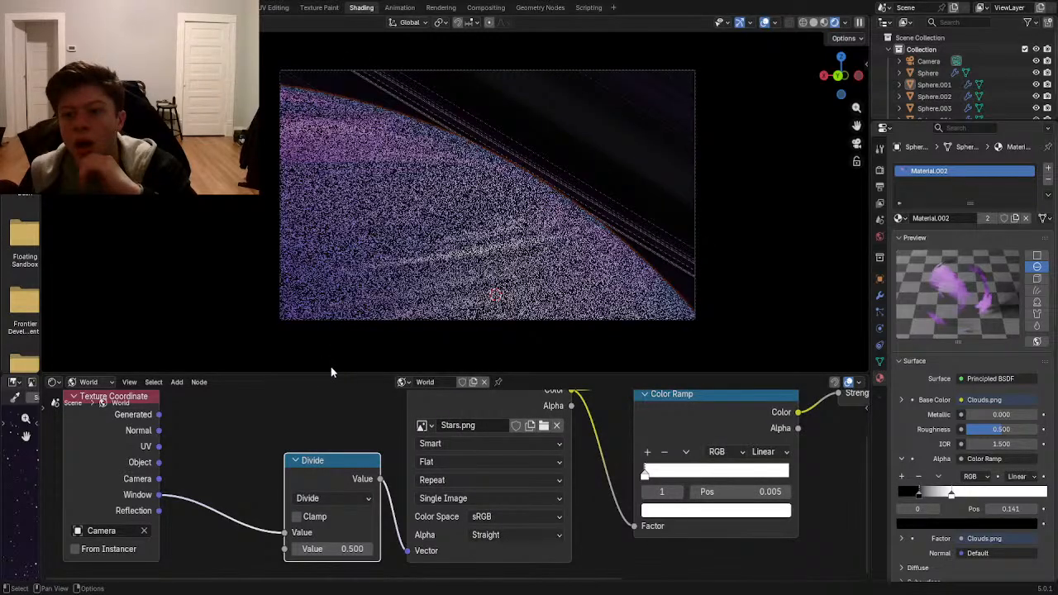
- Lower the Divide node's second value in steps to 0.000
click(296, 551)
click(296, 552)
click(296, 551)
click(297, 551)
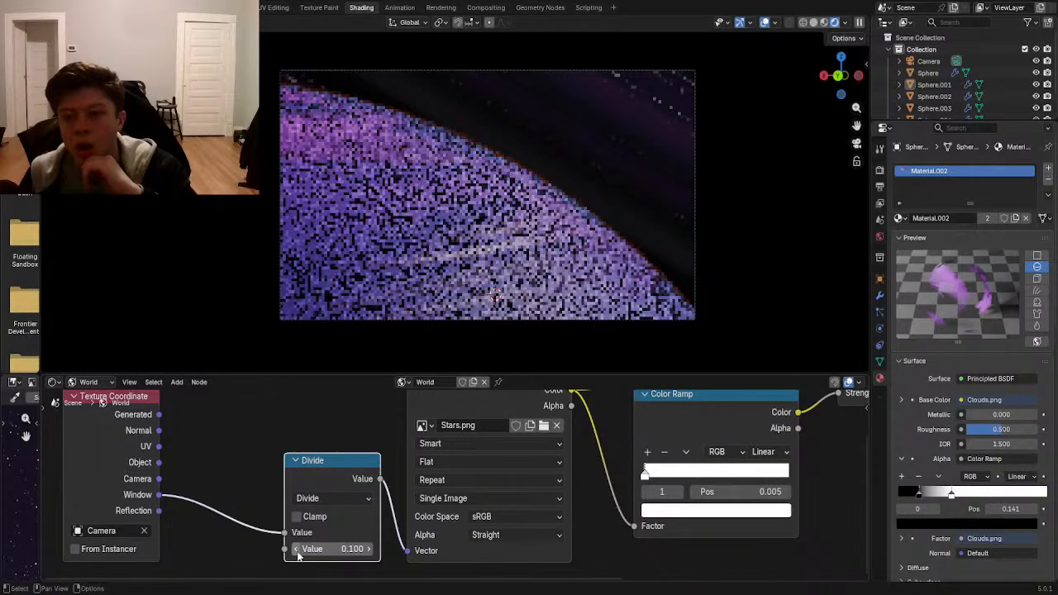
click(296, 551)
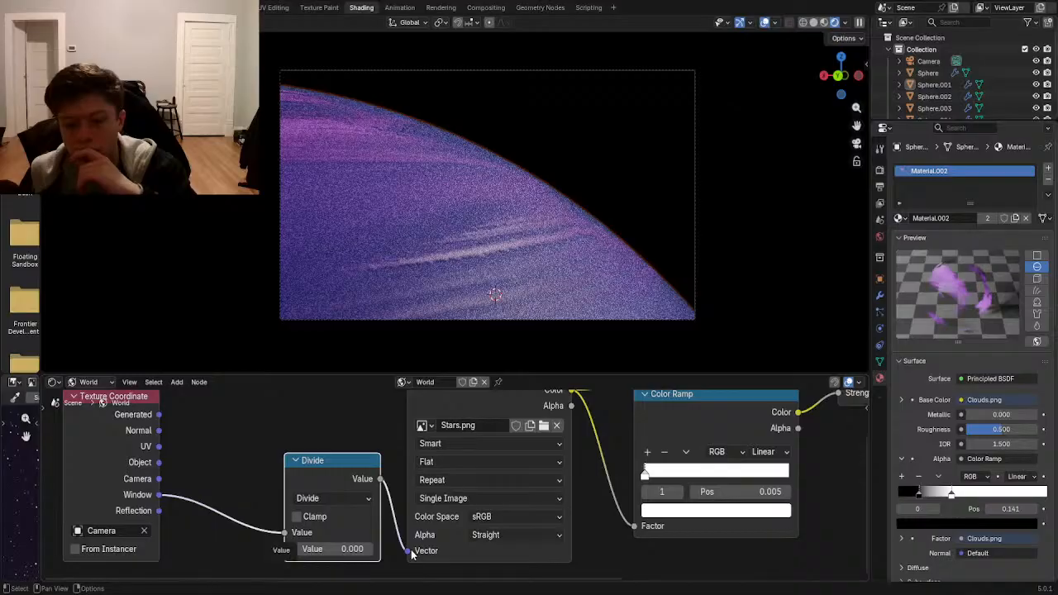
- Set the Divide node's second value to 1
click(365, 550)
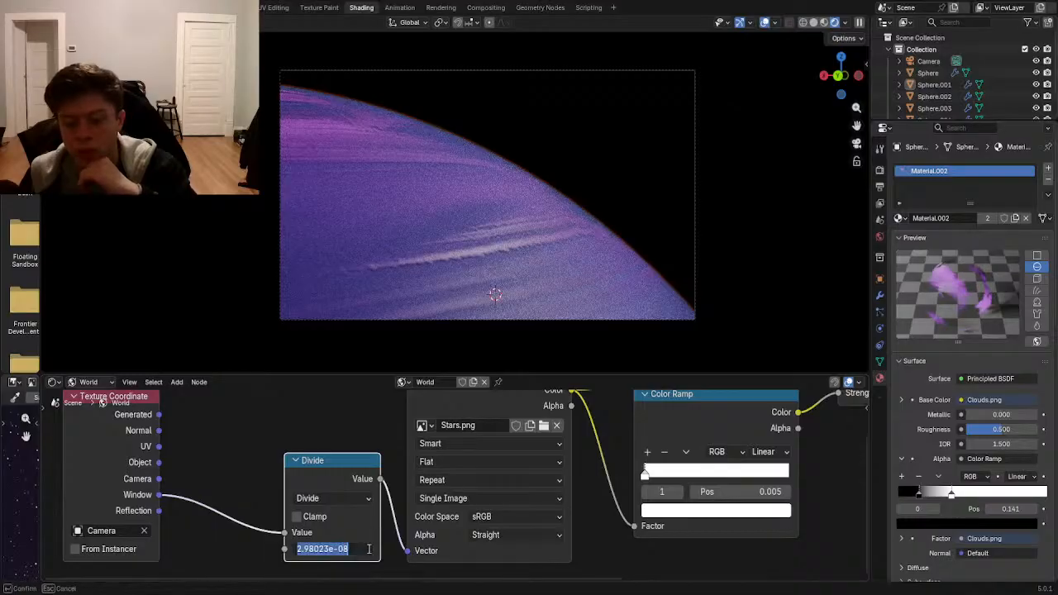
click(379, 556)
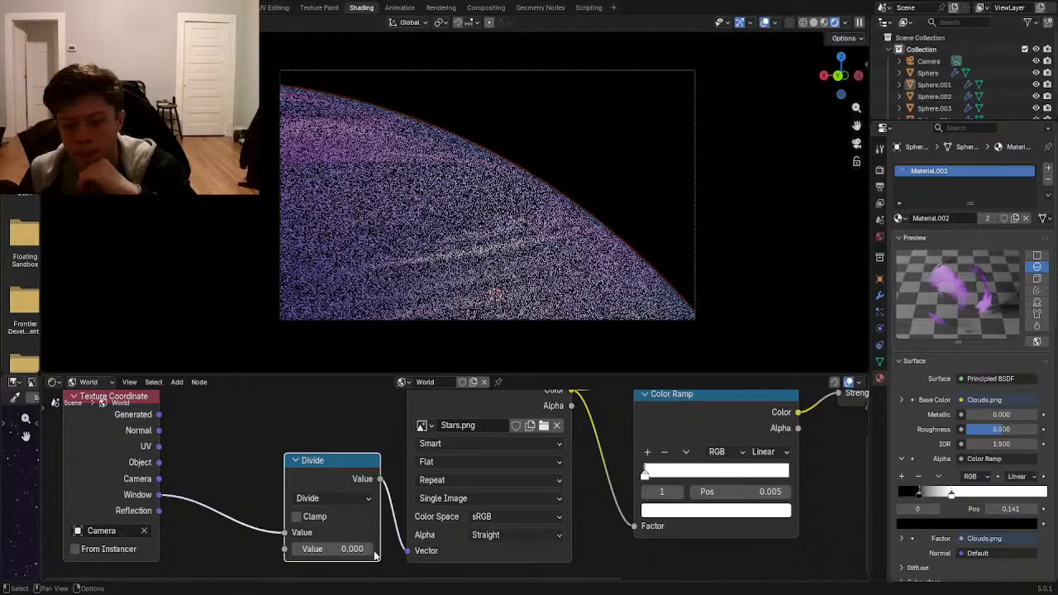
click(357, 552)
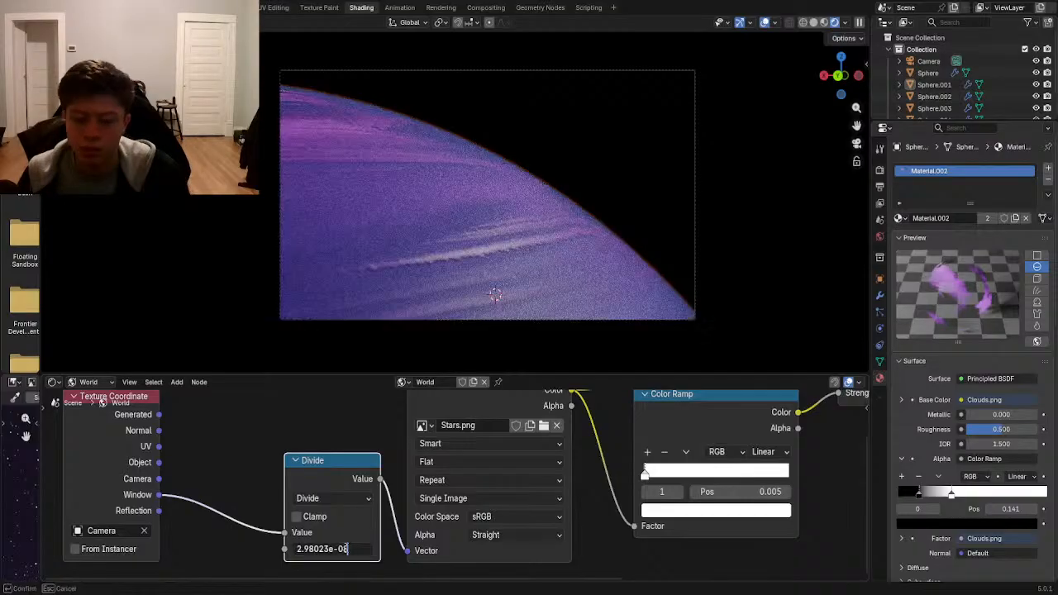
key(Return)
click(344, 552)
text(1)
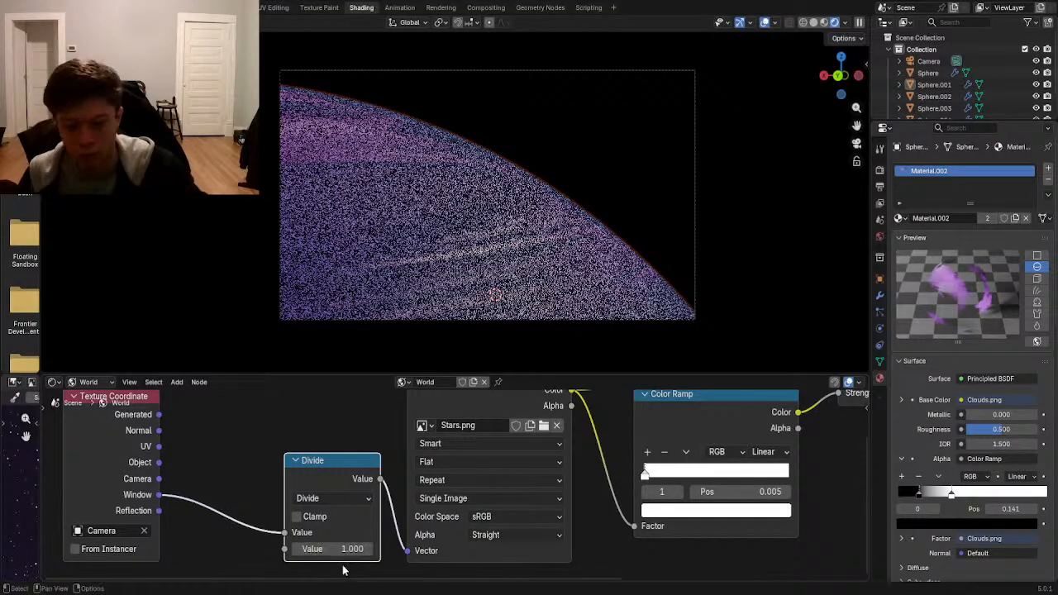
key(Return)
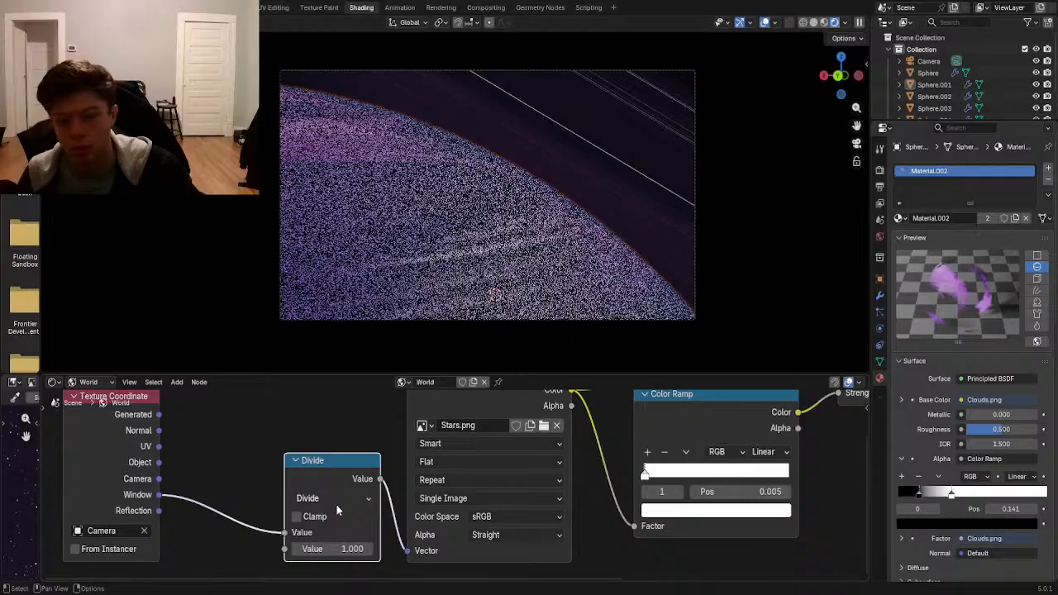
- Try Multiply on the Math node, then remove the node and link the Window output directly to the Stars.png vector
click(307, 498)
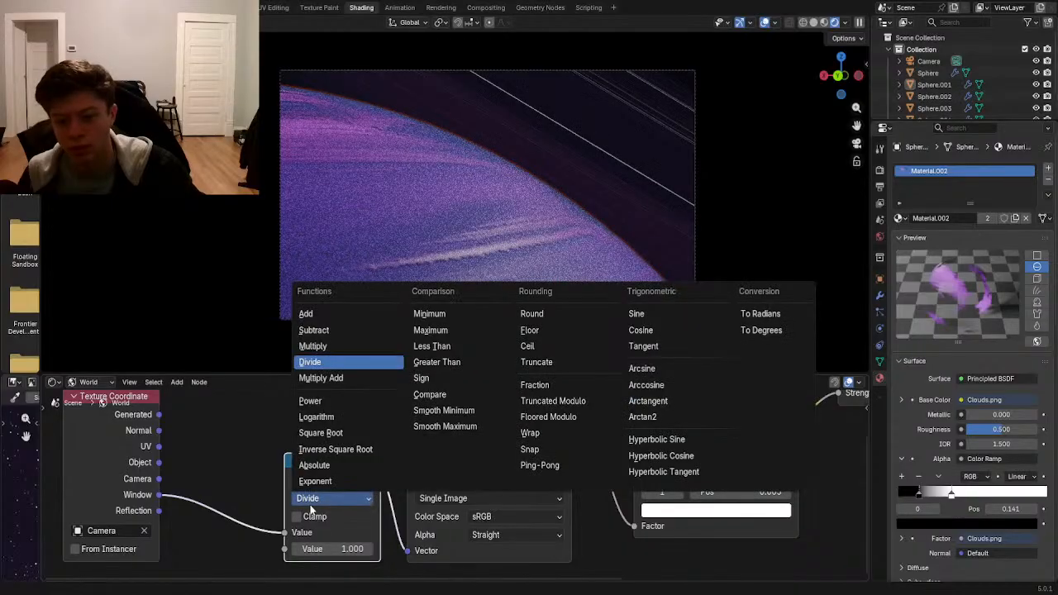
click(318, 346)
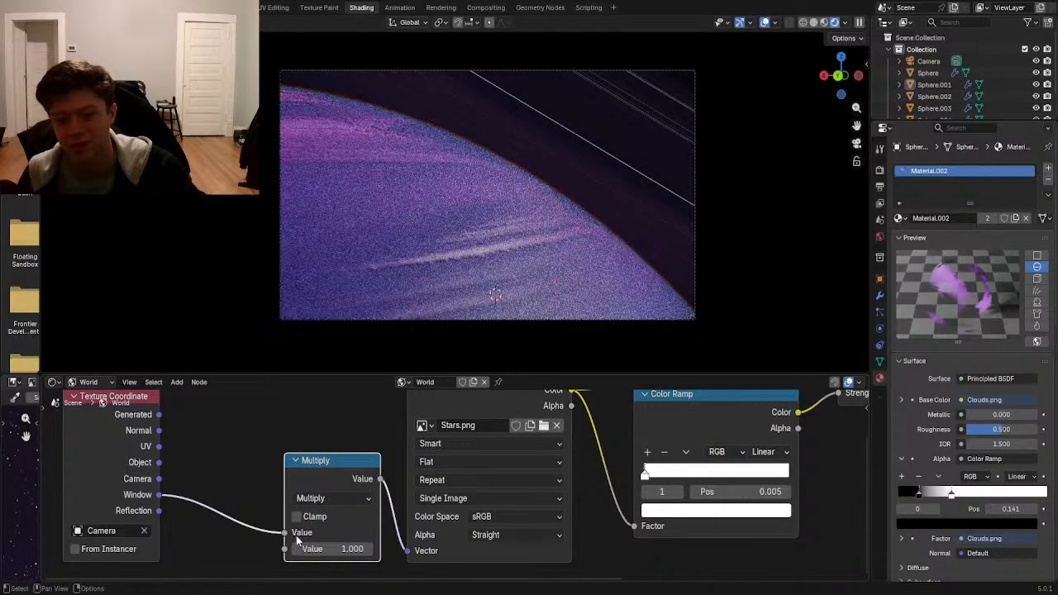
drag(284, 532, 284, 532)
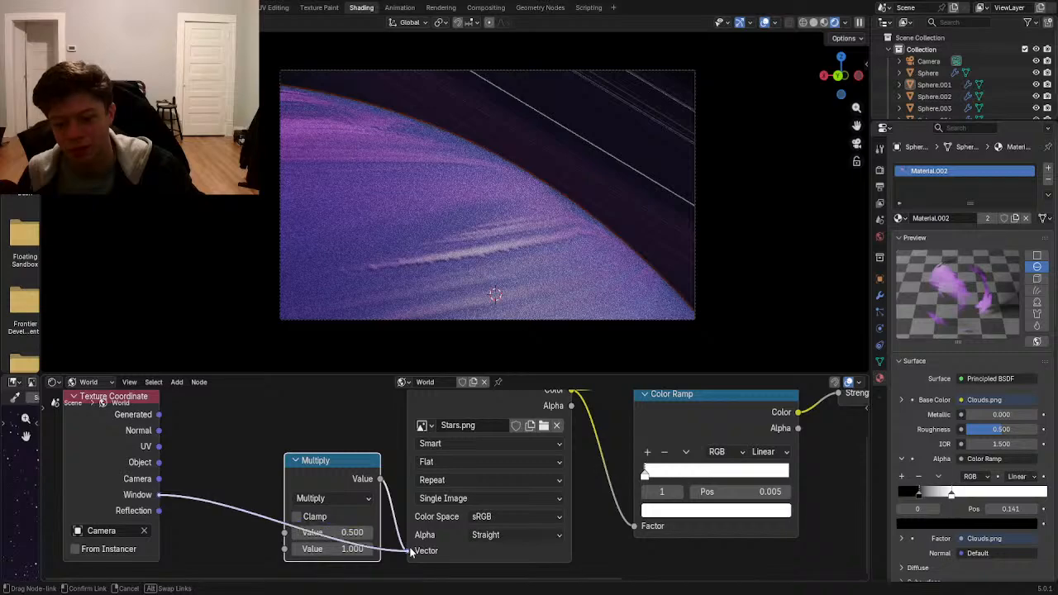
key(ctrl+x)
right_click(343, 465)
mouse_move(342, 464)
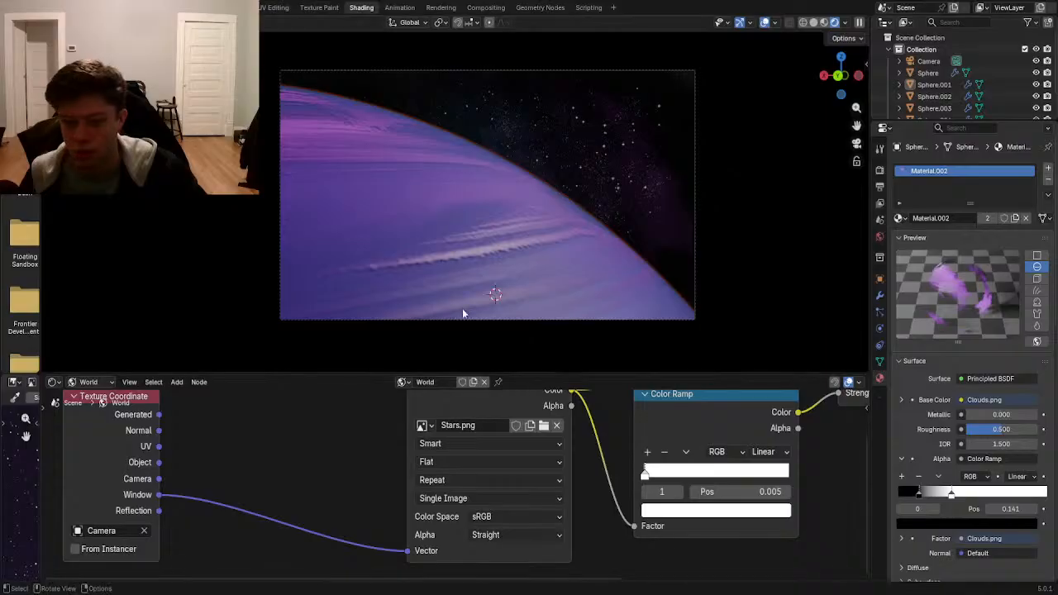
- Add a Mapping node on the link between the Texture Coordinate node's Window output and the Stars.png vector input
key(shift+a)
click(315, 346)
text(m)
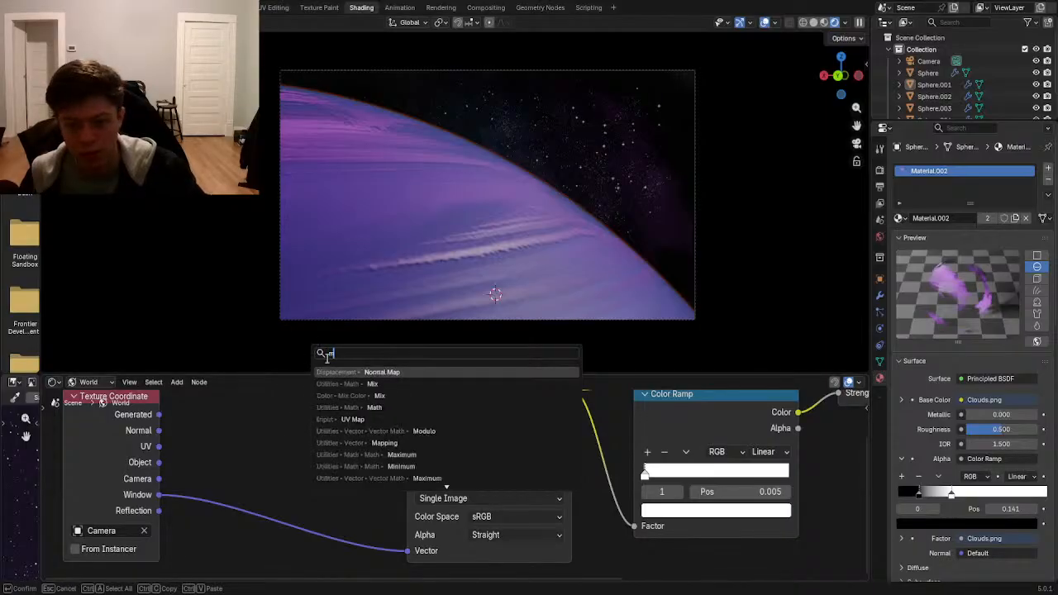
text(app)
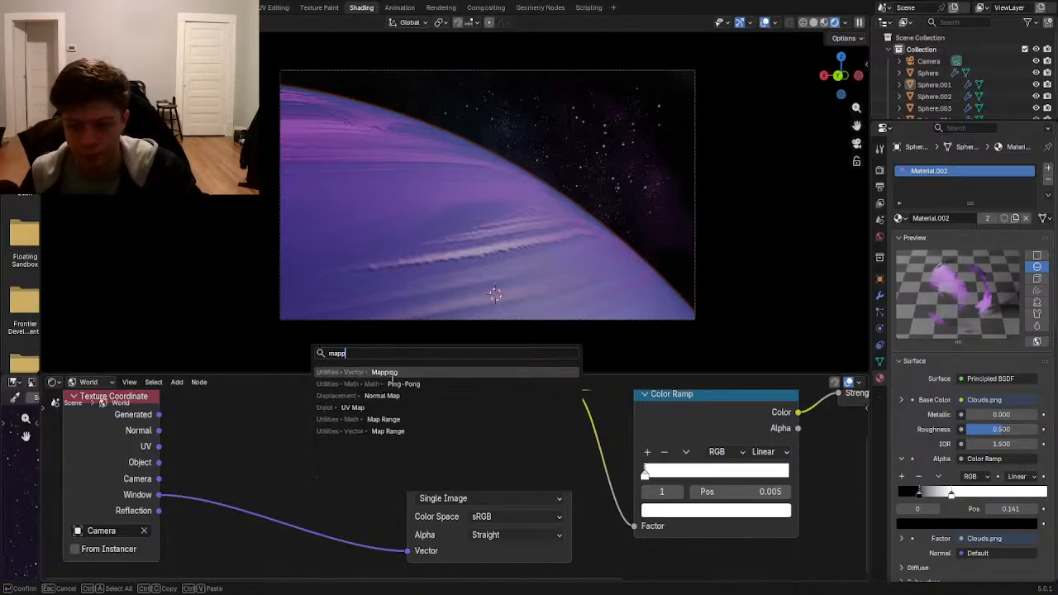
key(Return)
click(285, 389)
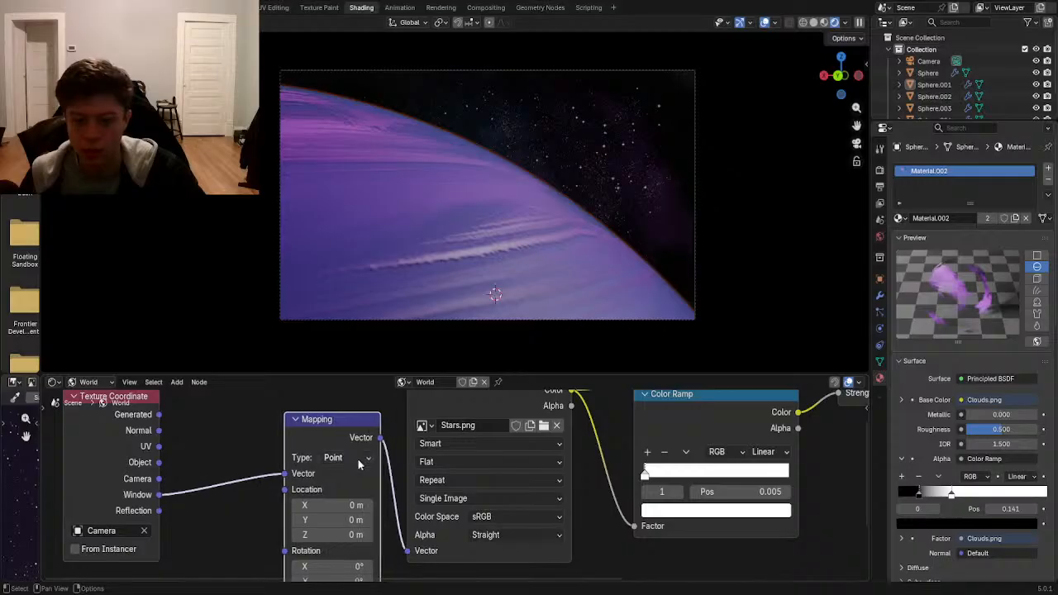
- Link the Texture Coordinate node's Generated output to the Mapping node's Vector input in place of Window
middle_drag(334, 458, 447, 416)
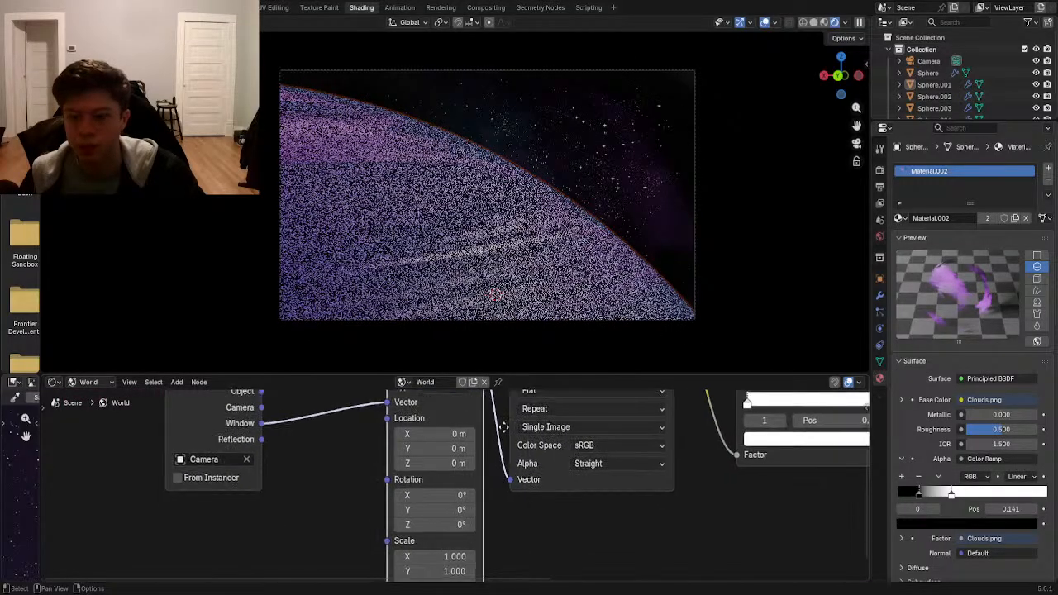
scroll(504, 428, down, 5)
scroll(488, 466, up, 4)
scroll(487, 469, up, 2)
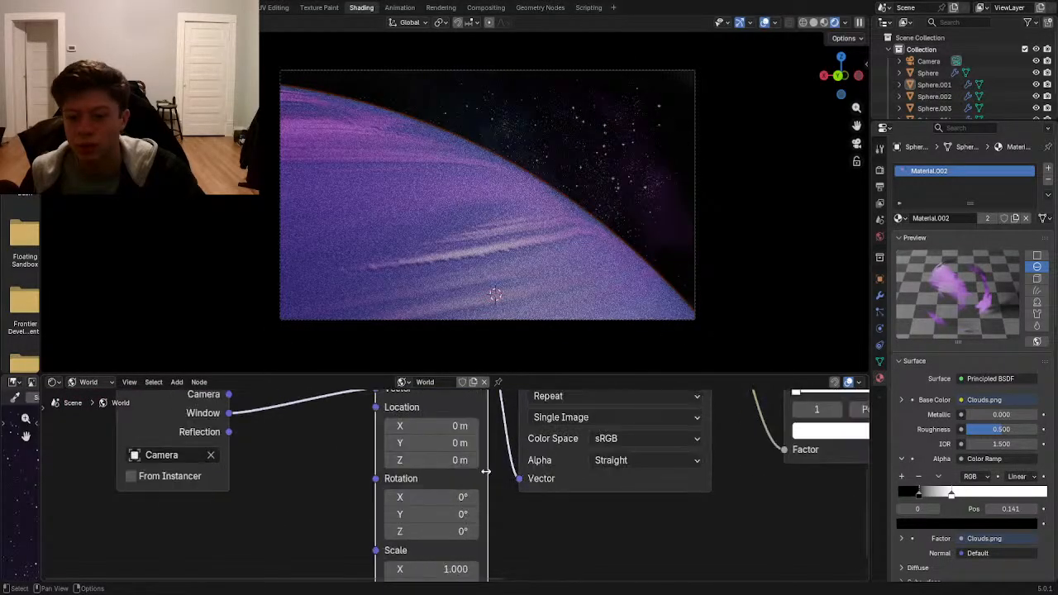
middle_drag(428, 501, 431, 523)
drag(252, 409, 394, 484)
middle_drag(565, 444, 535, 440)
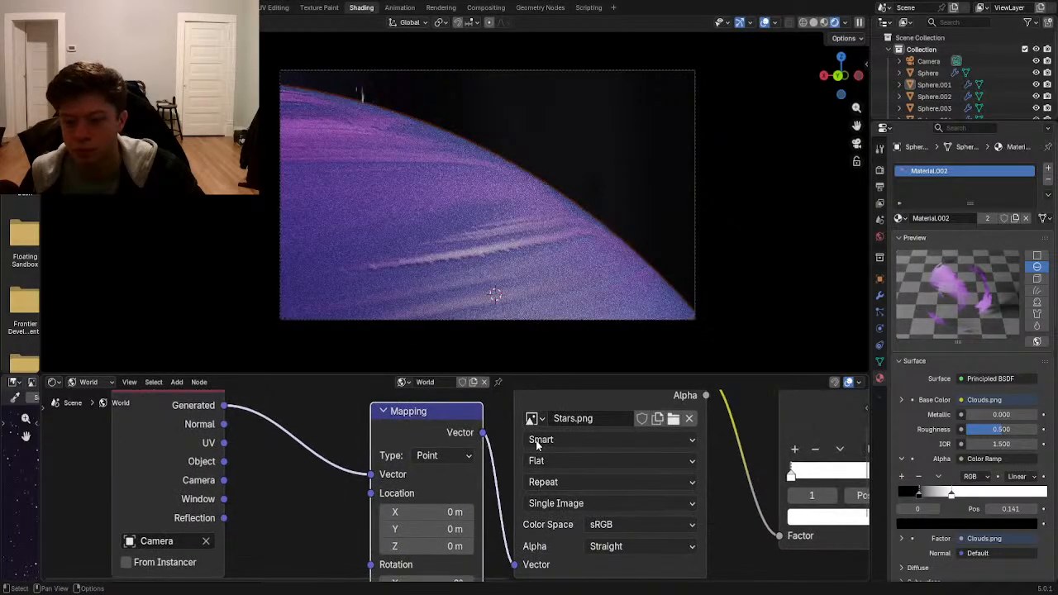
- Set the Stars.png texture's projection to Sphere and its interpolation to Linear
click(541, 460)
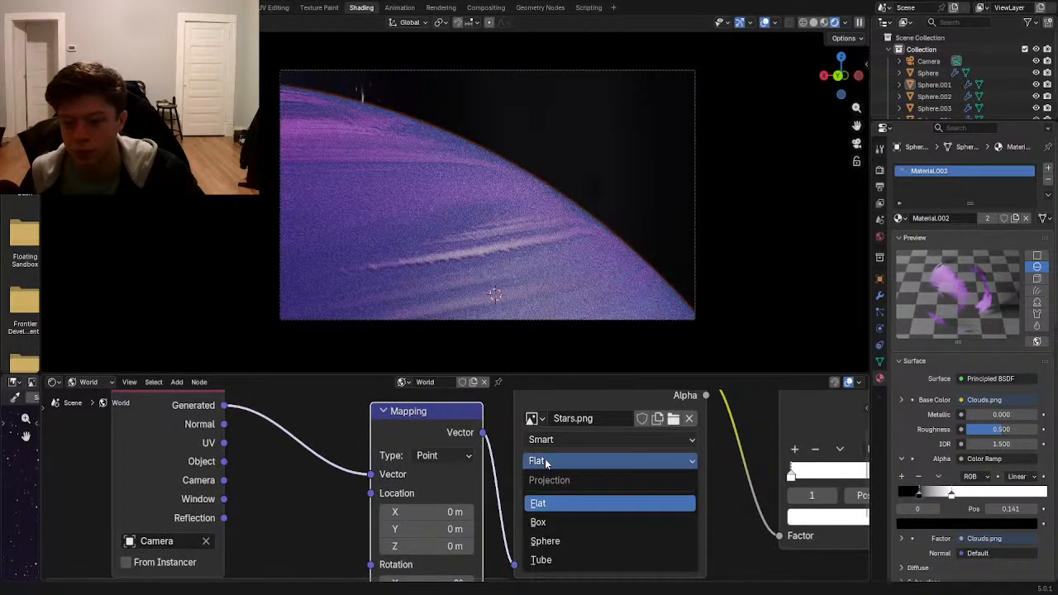
click(551, 539)
middle_drag(547, 506, 456, 469)
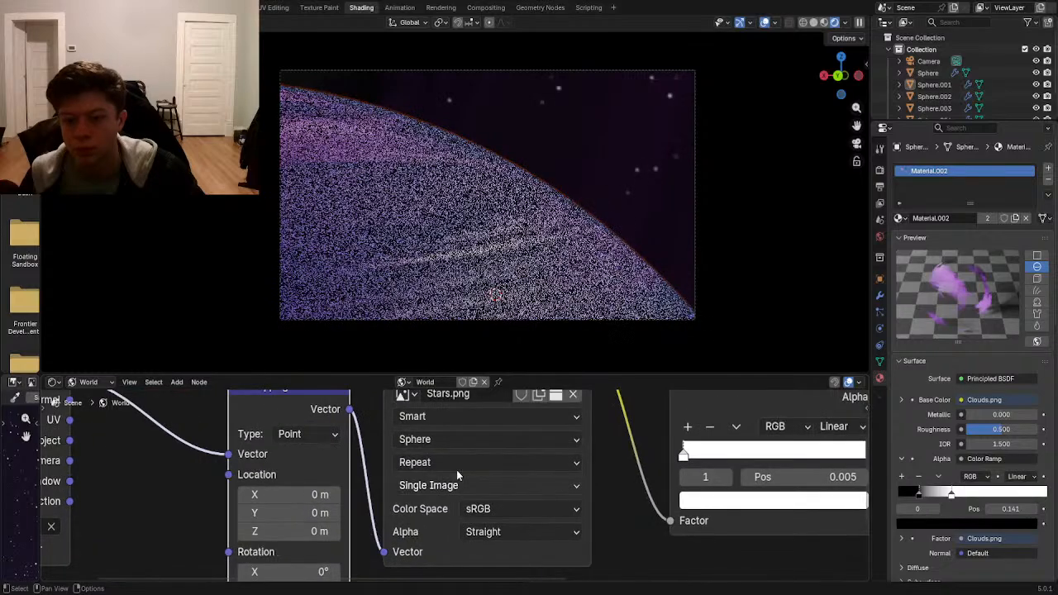
click(422, 423)
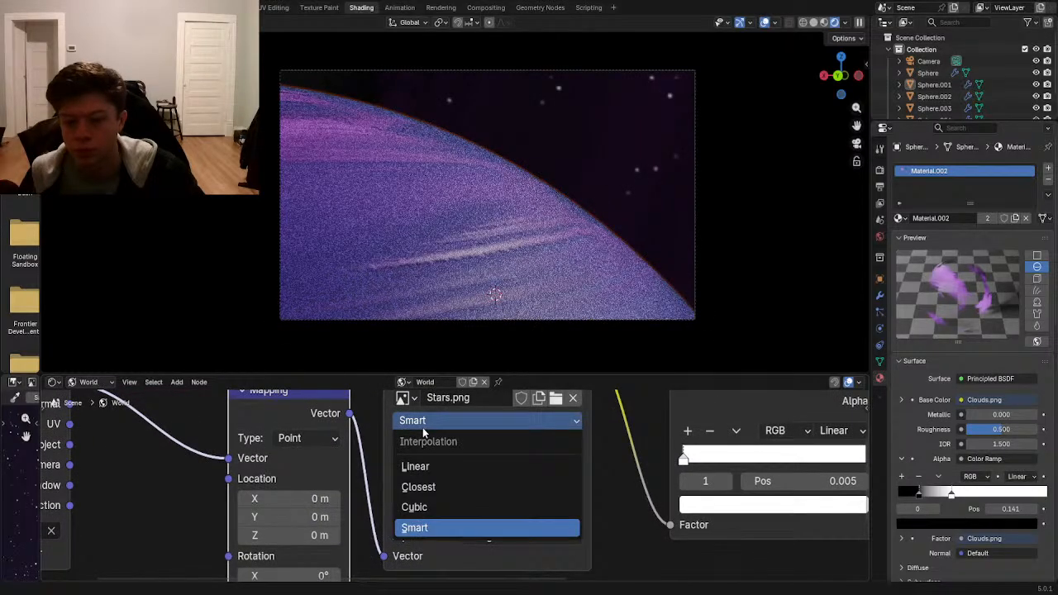
click(415, 466)
- Set the Mapping node's X, Y and Z scale to 6
middle_drag(436, 468, 499, 383)
middle_drag(394, 550, 439, 491)
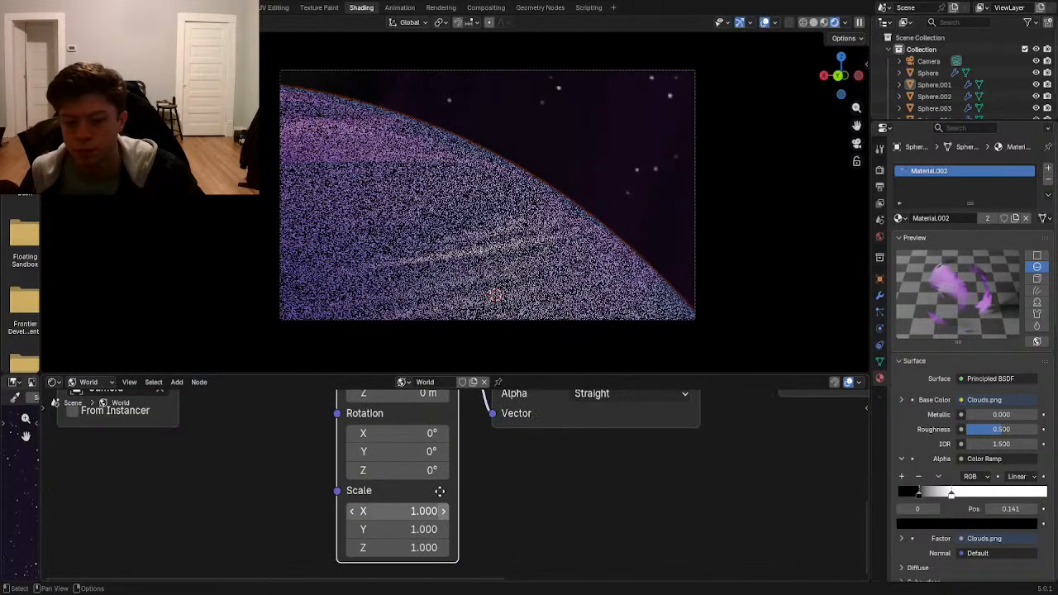
drag(423, 512, 429, 547)
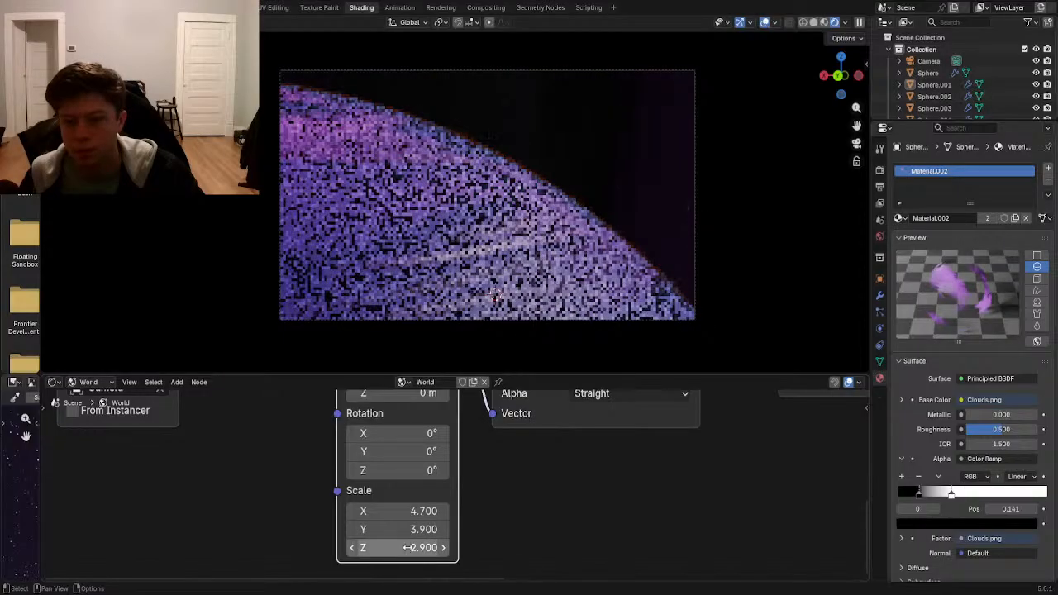
click(413, 511)
text(6)
key(Tab)
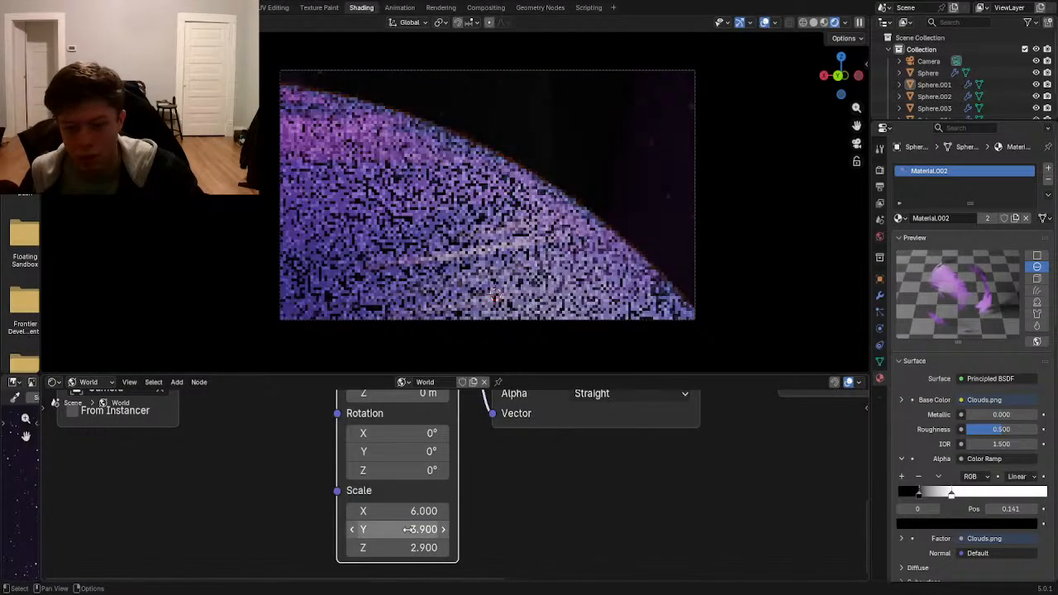
text(6)
key(Return)
click(410, 550)
text(6)
key(Return)
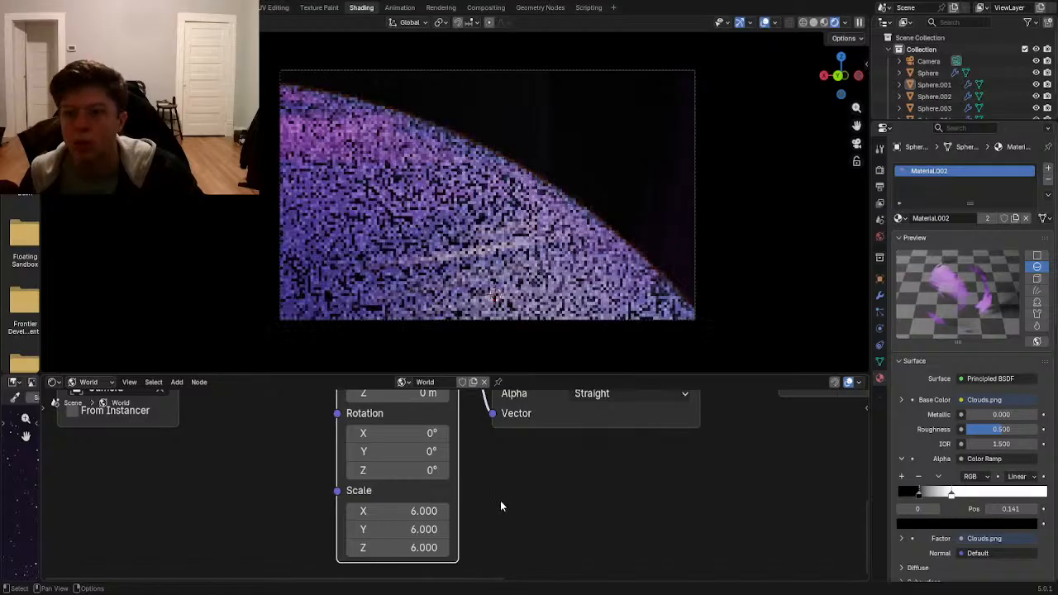
- Try an X rotation of 56.5° on the Mapping node, reset it to 0, and set the Z rotation to 57.7°
middle_drag(500, 500, 485, 530)
drag(386, 467, 432, 466)
double_click(386, 464)
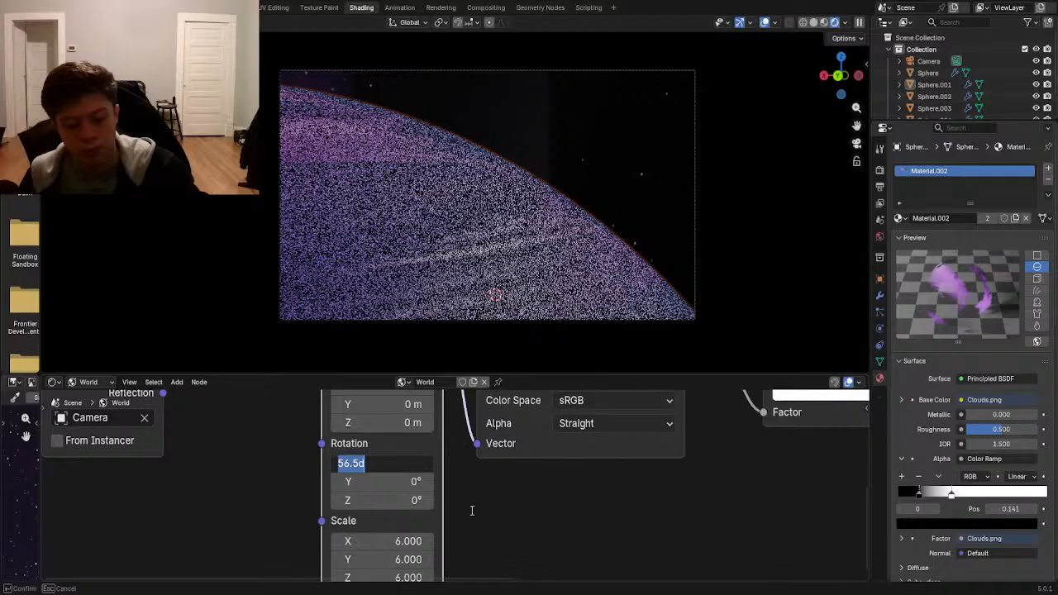
text(0)
key(Return)
drag(373, 500, 421, 500)
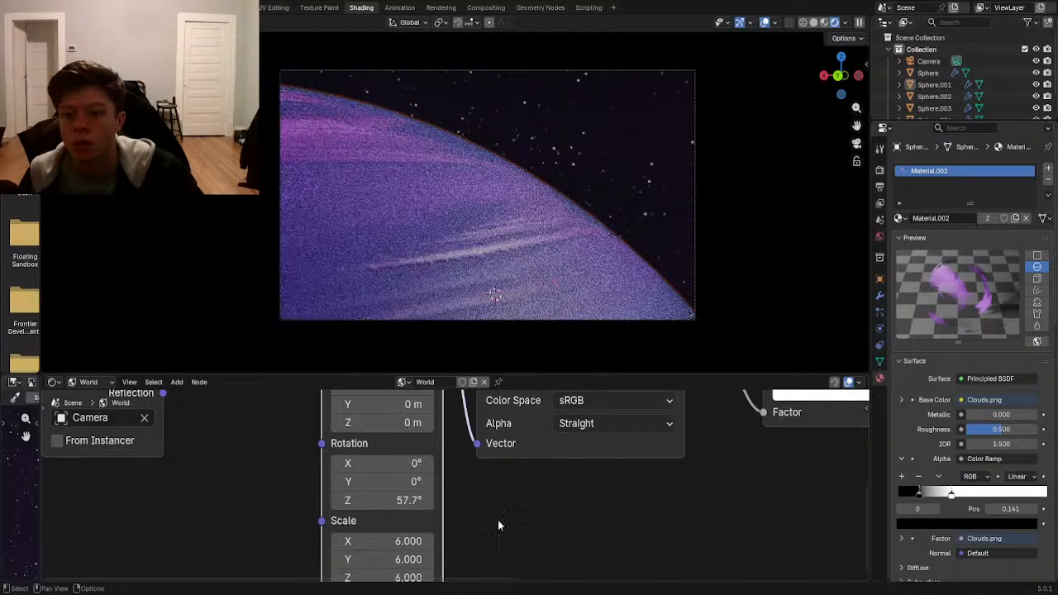
- Set the Mapping node's scale to 10 on all three axes
middle_drag(488, 515, 494, 442)
double_click(413, 468)
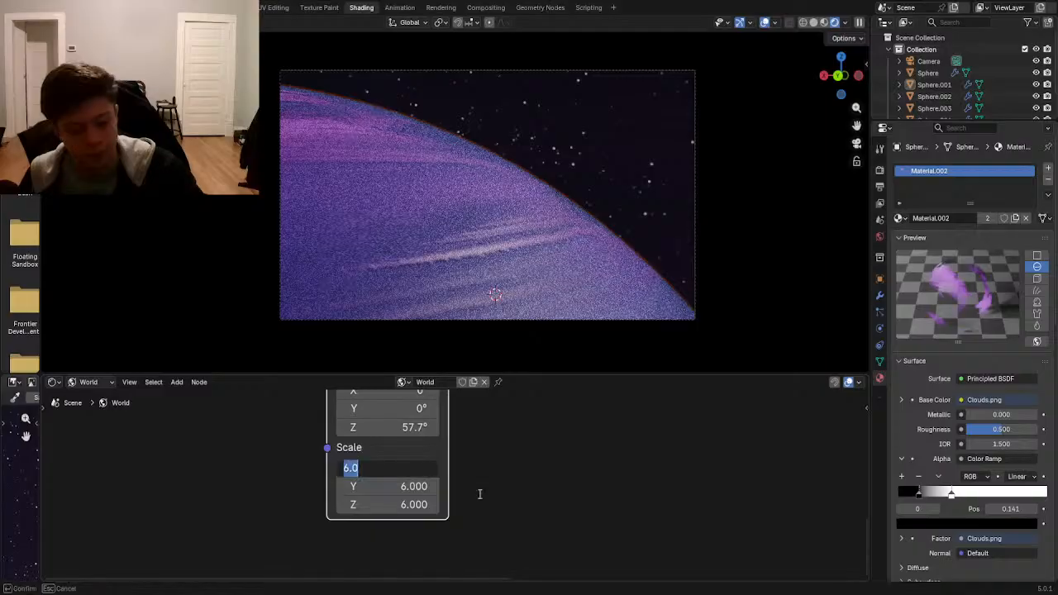
text(10)
key(Tab)
text(10)
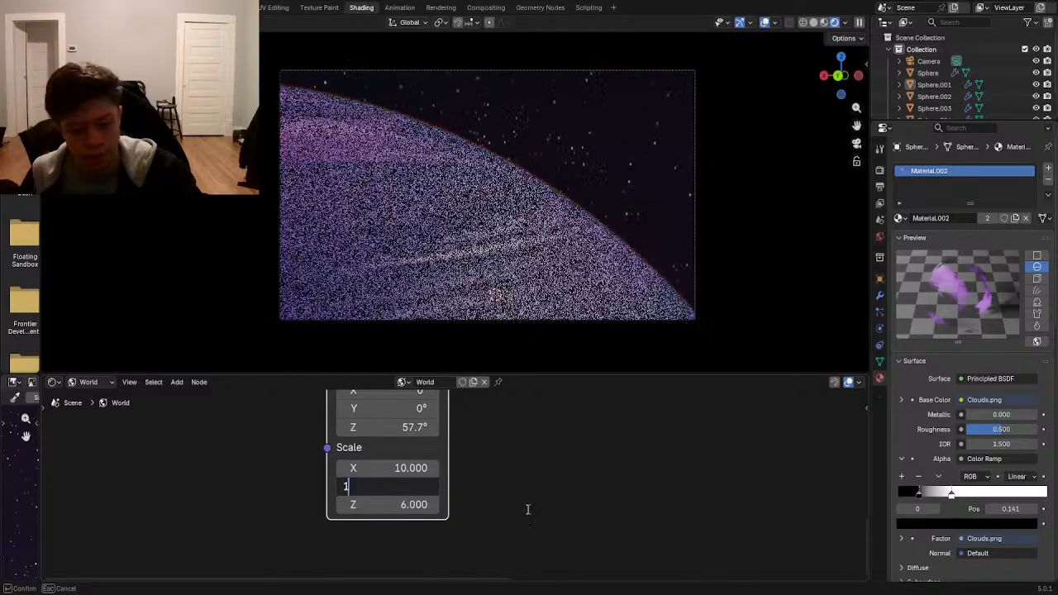
key(Return)
double_click(380, 504)
text(10)
key(Return)
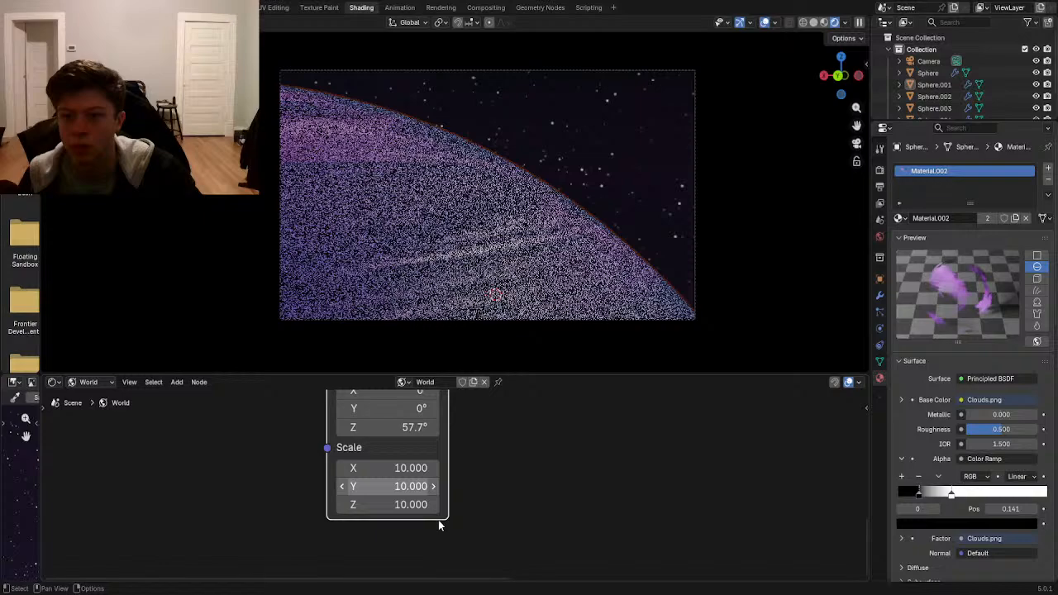
- Increase the Mapping node's scale to 50 on X, Y and Z
double_click(414, 468)
text(50)
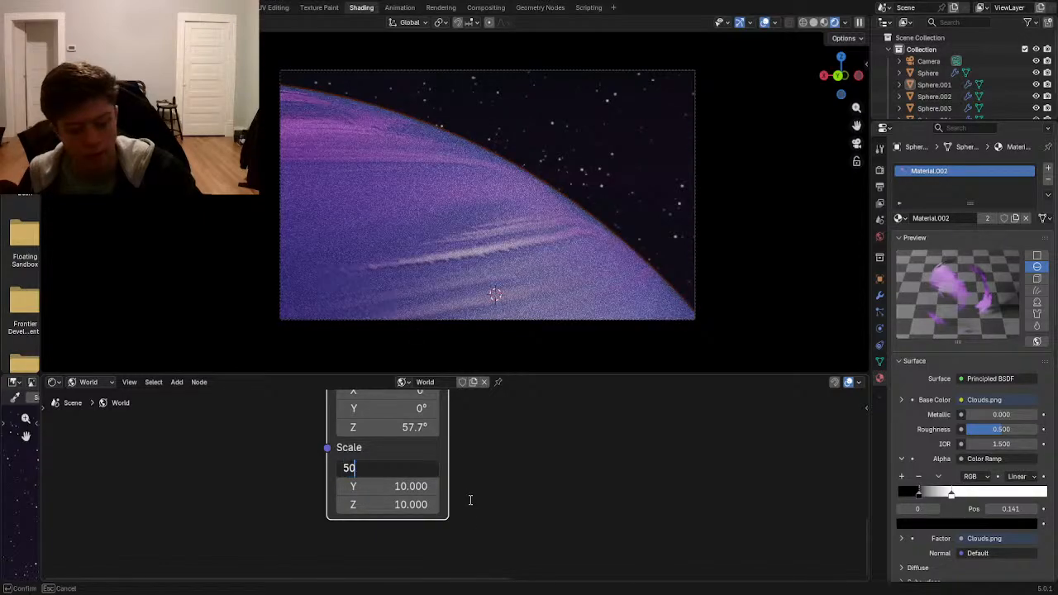
key(Return)
double_click(388, 486)
text(50)
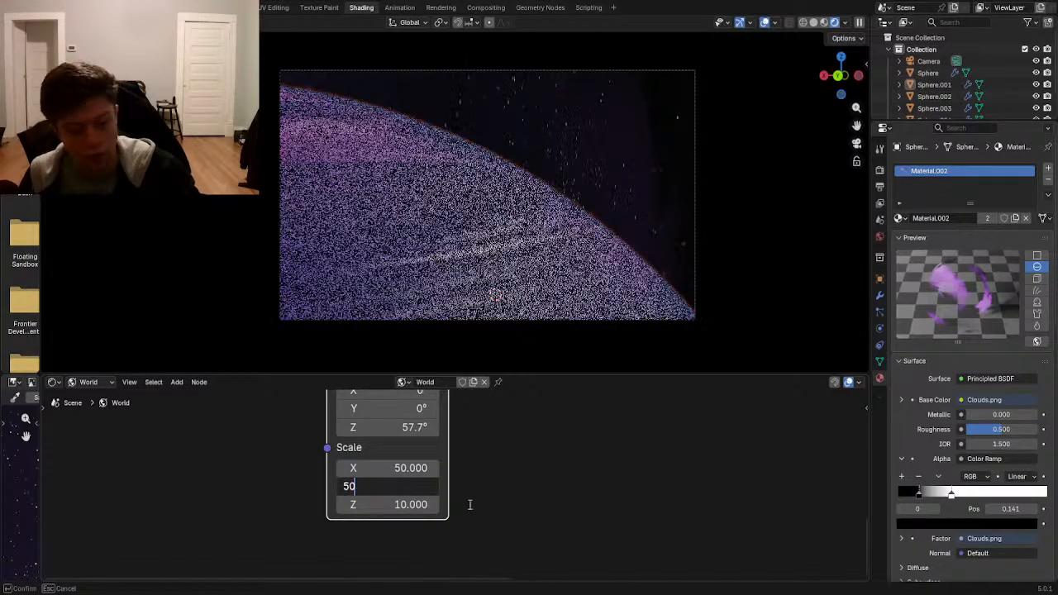
key(Return)
click(365, 505)
text(50)
key(Return)
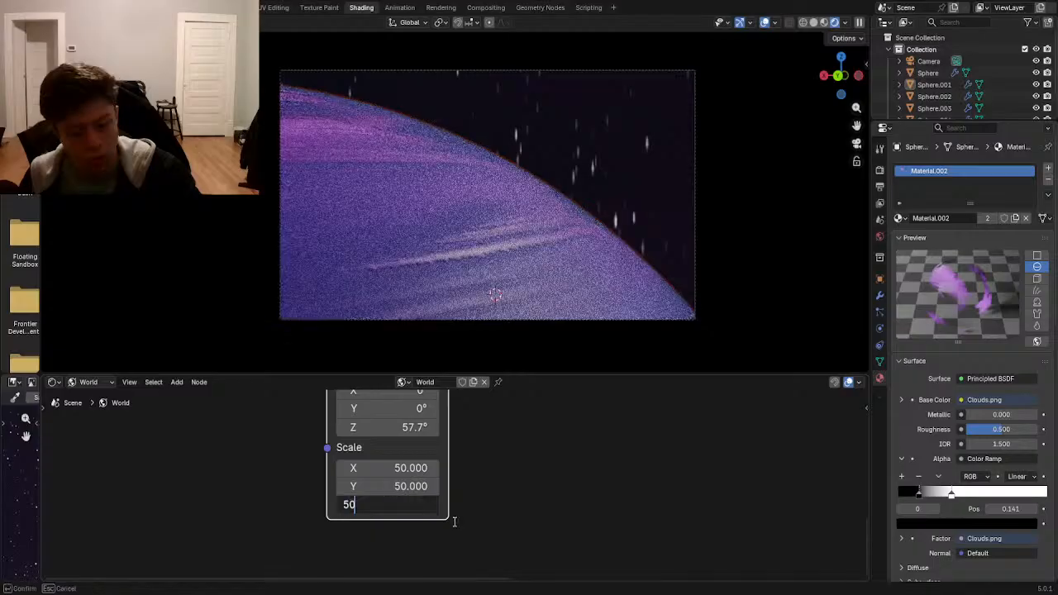
- Raise the Mapping node's X, Y and Z scale values to 500
click(386, 468)
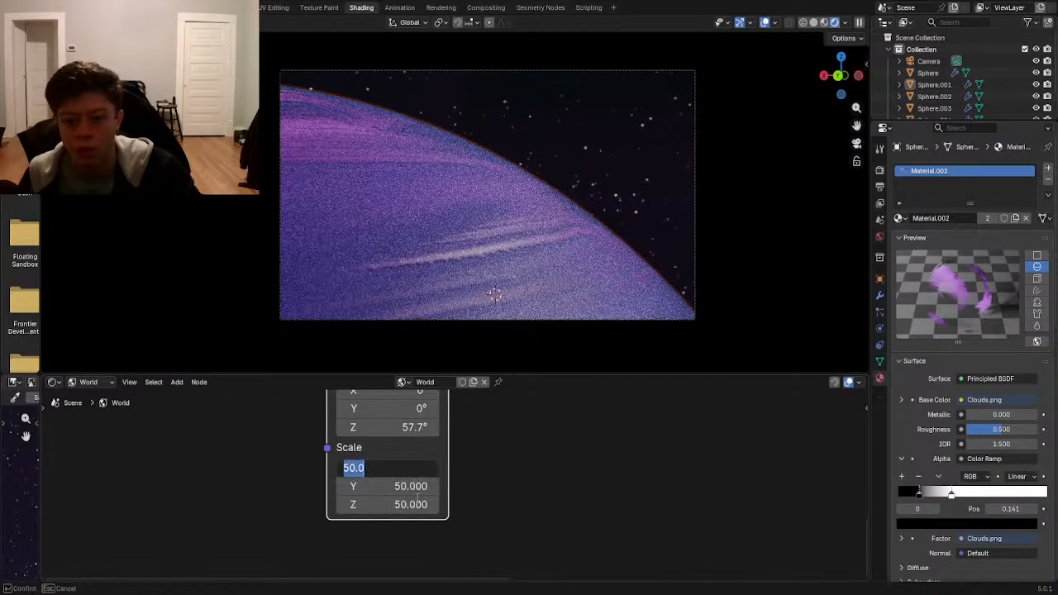
text(500)
key(Return)
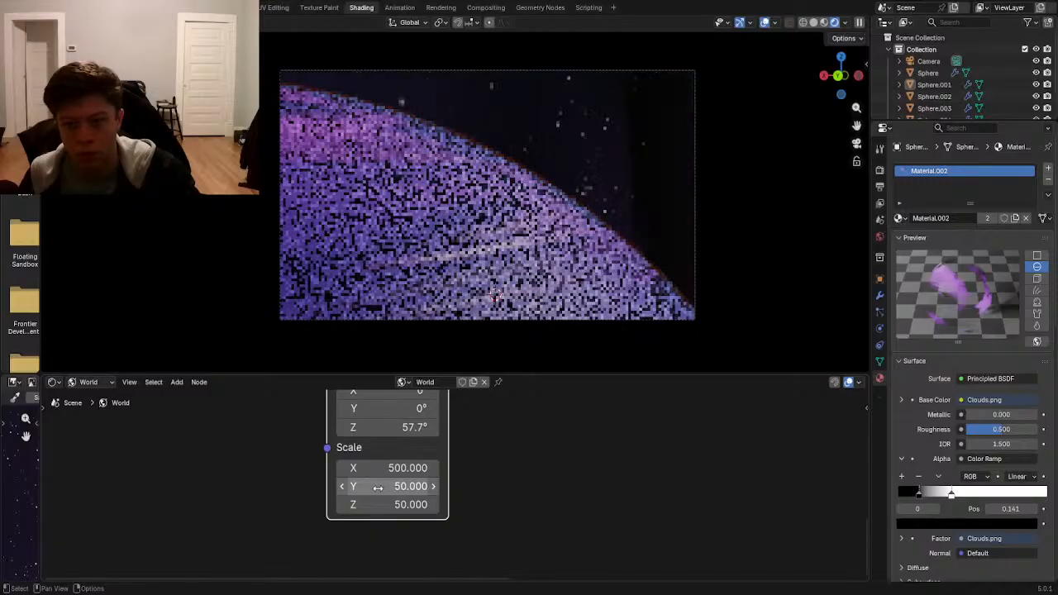
click(377, 488)
text(500)
key(Return)
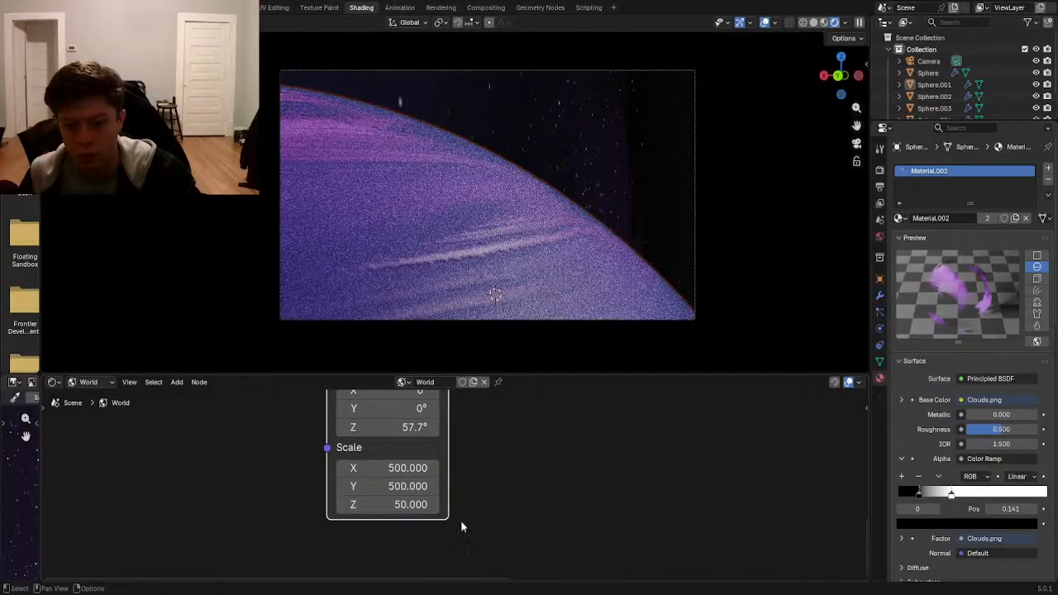
click(405, 504)
text(500)
key(Return)
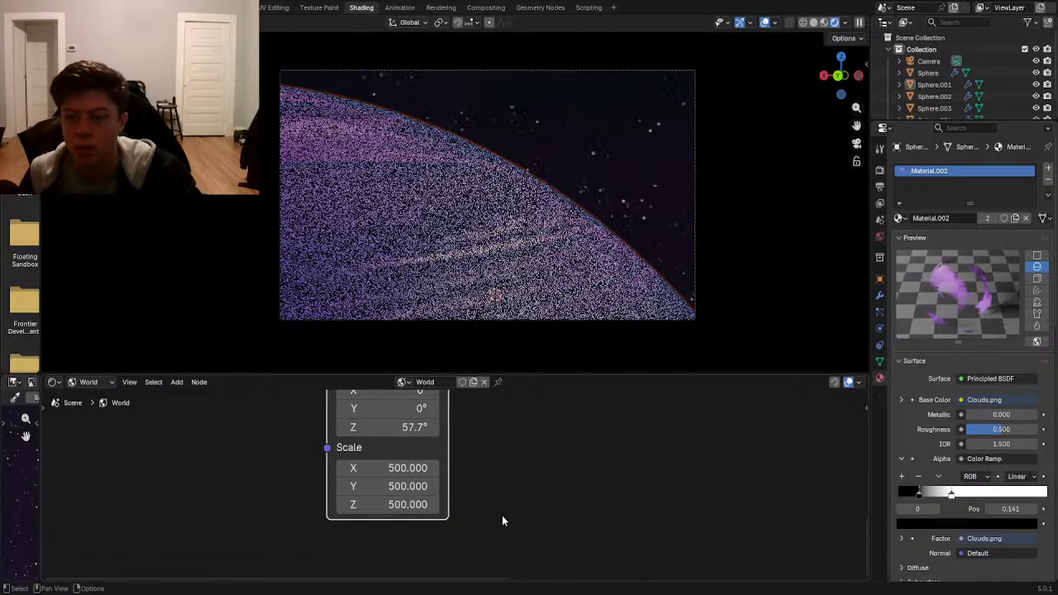
- Set the Mapping node's Z rotation to 68.5° and its X, Y and Z scale to 3000
middle_drag(436, 486, 416, 545)
drag(372, 486, 419, 486)
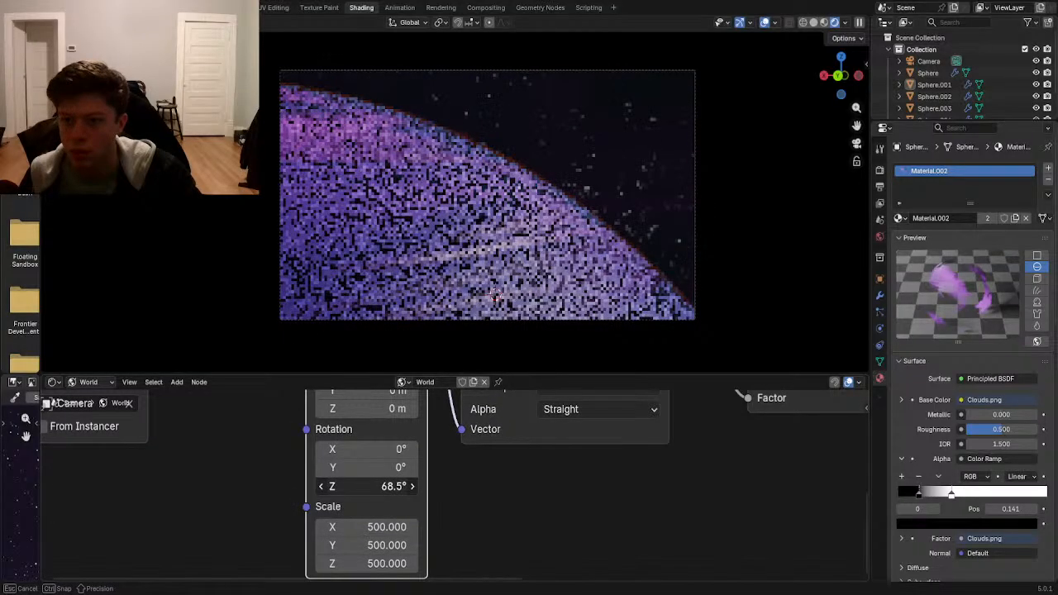
click(377, 527)
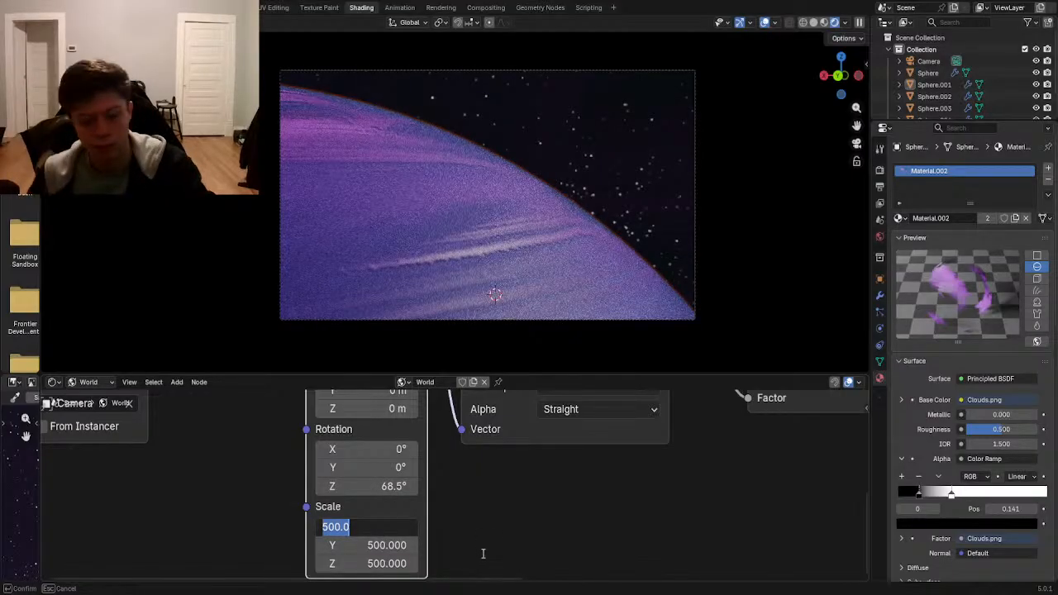
text(2000.0)
key(BackSpace)
key(Tab)
text(3000)
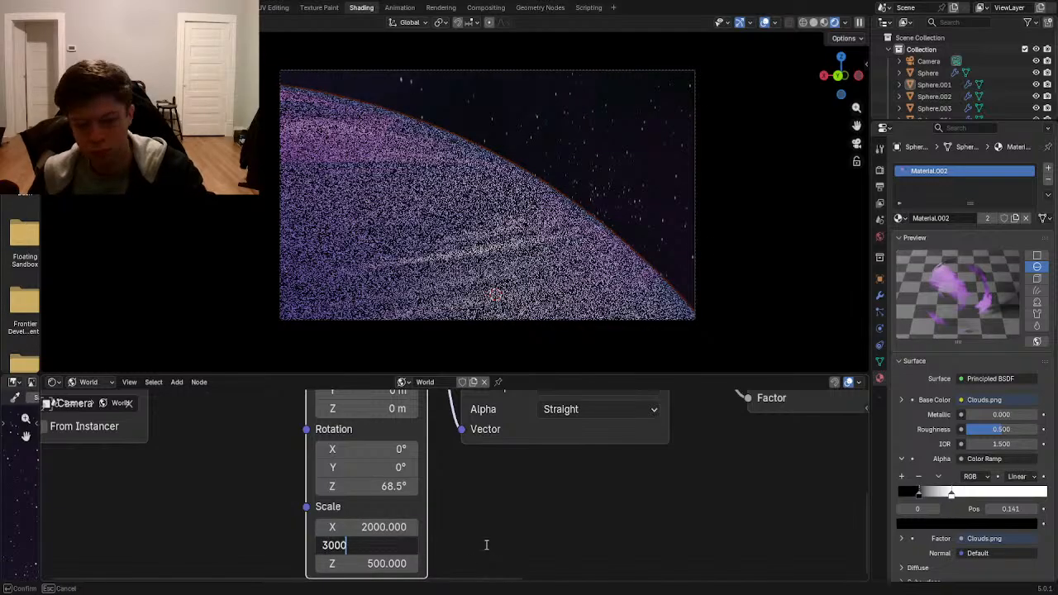
key(Tab)
text(3000)
key(Return)
click(377, 527)
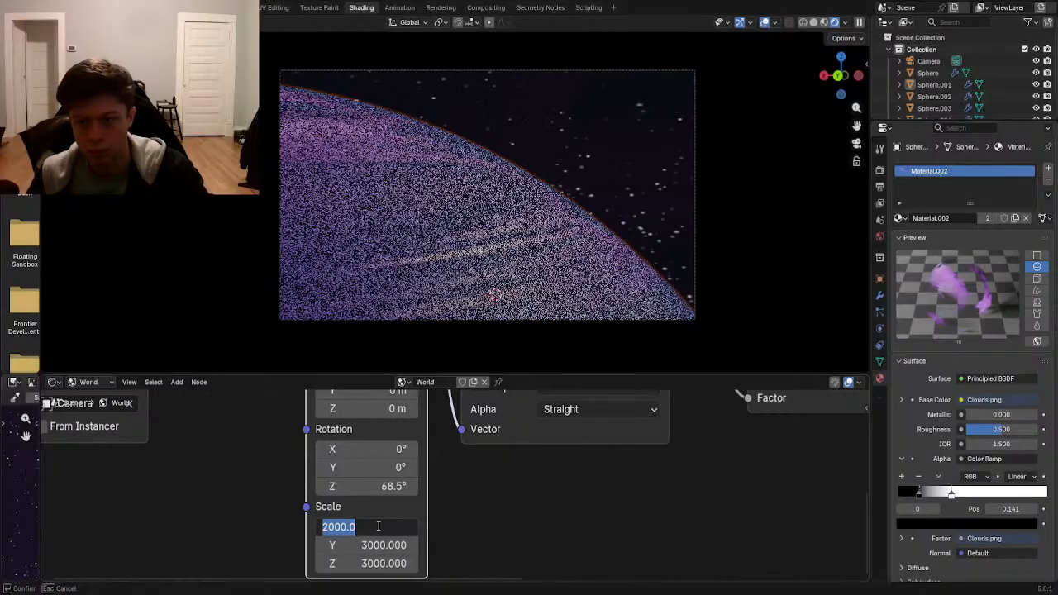
text(3)
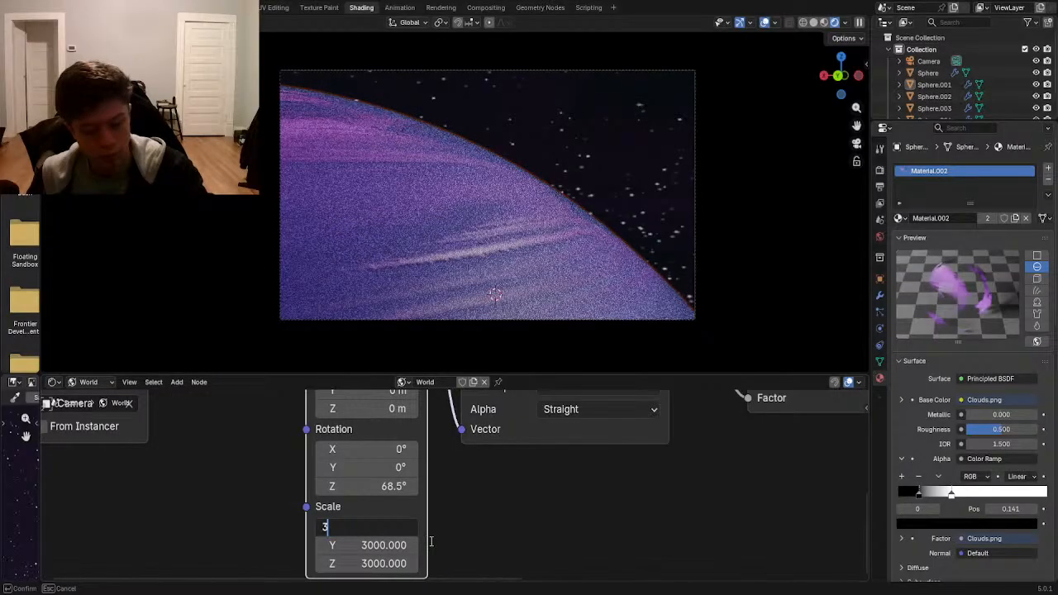
text(0000)
key(Return)
- Change the Stars.png texture's projection to Flat
middle_drag(415, 504, 463, 394)
middle_drag(260, 427, 264, 430)
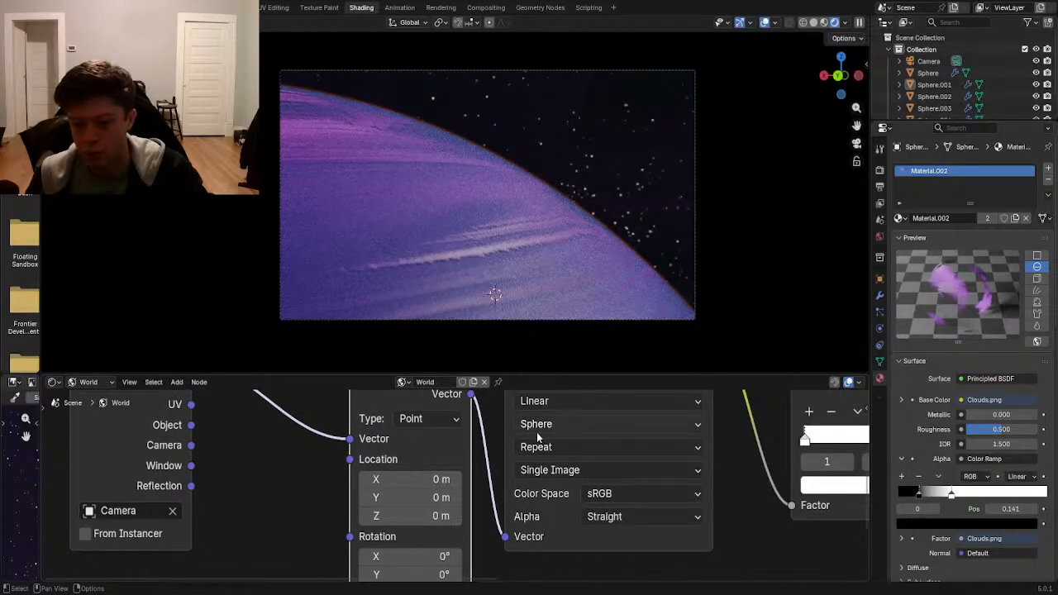
click(535, 424)
click(530, 470)
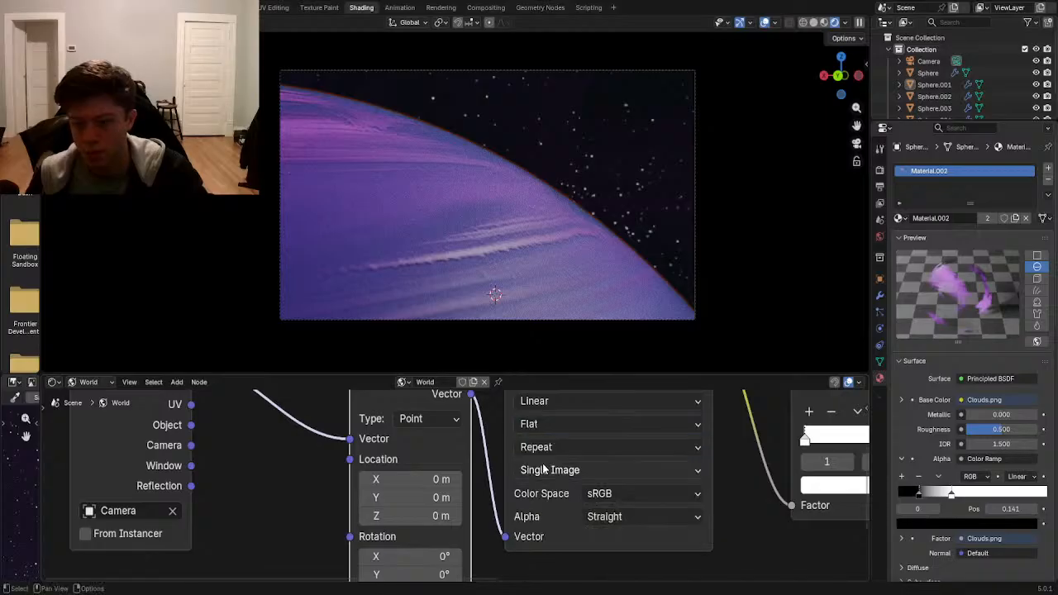
- Set the Mapping node's X, Y and Z scale values to 1
middle_drag(471, 503, 454, 457)
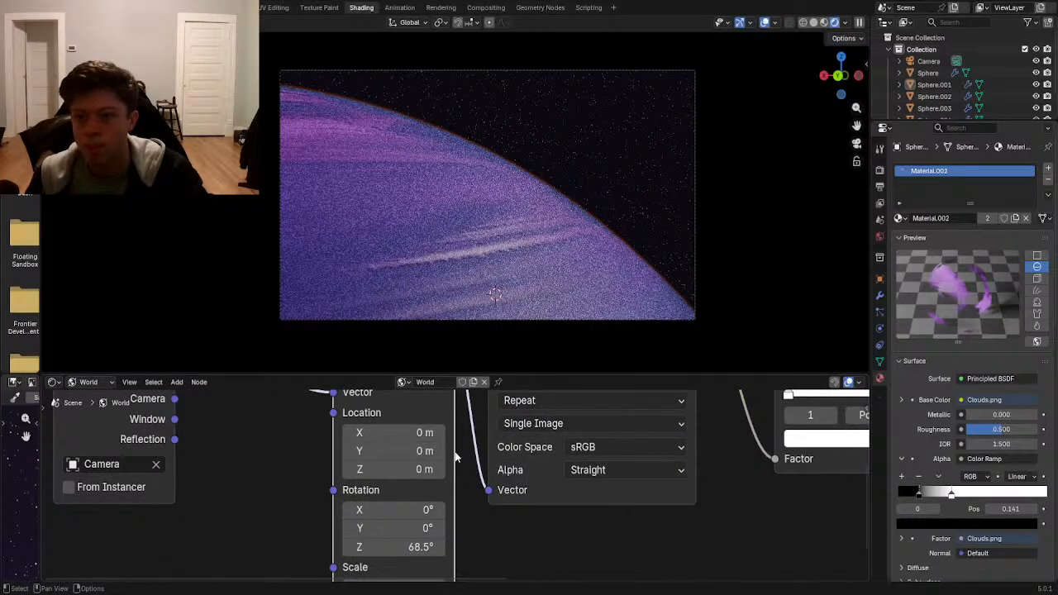
middle_drag(510, 537, 465, 482)
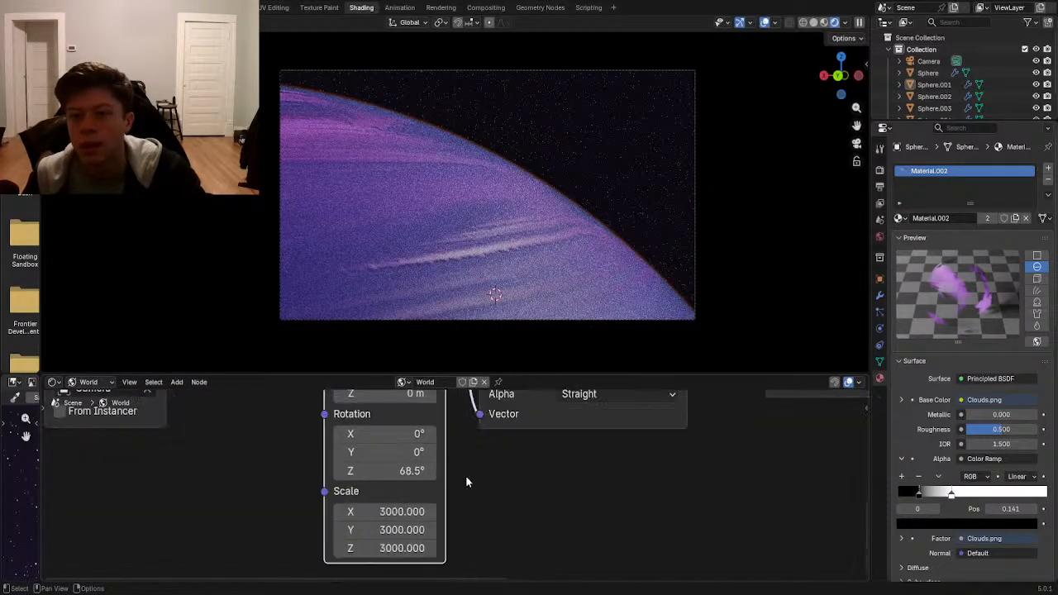
click(428, 512)
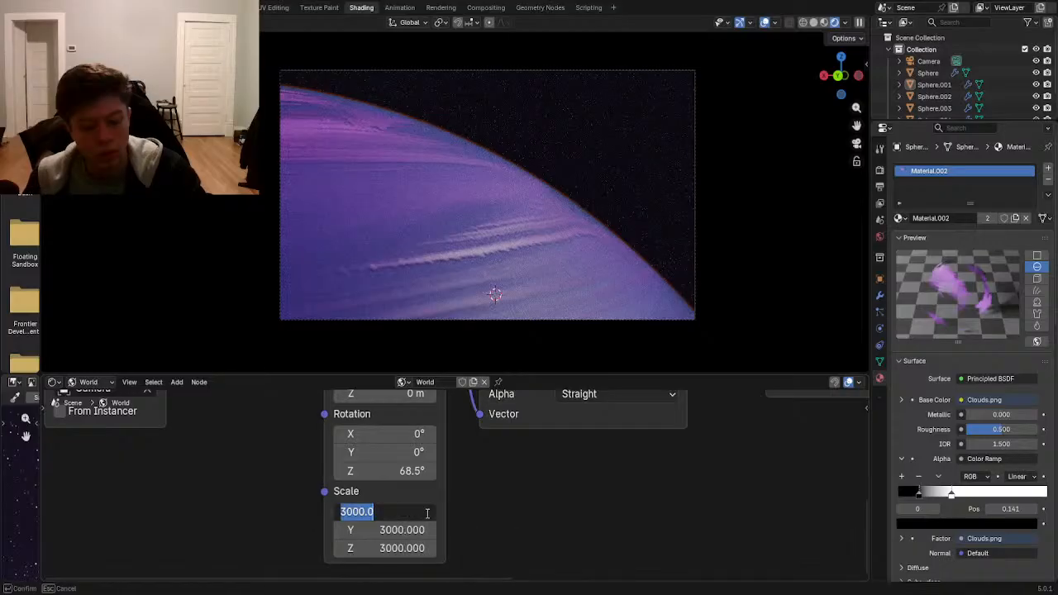
text(1)
key(Tab)
text(1)
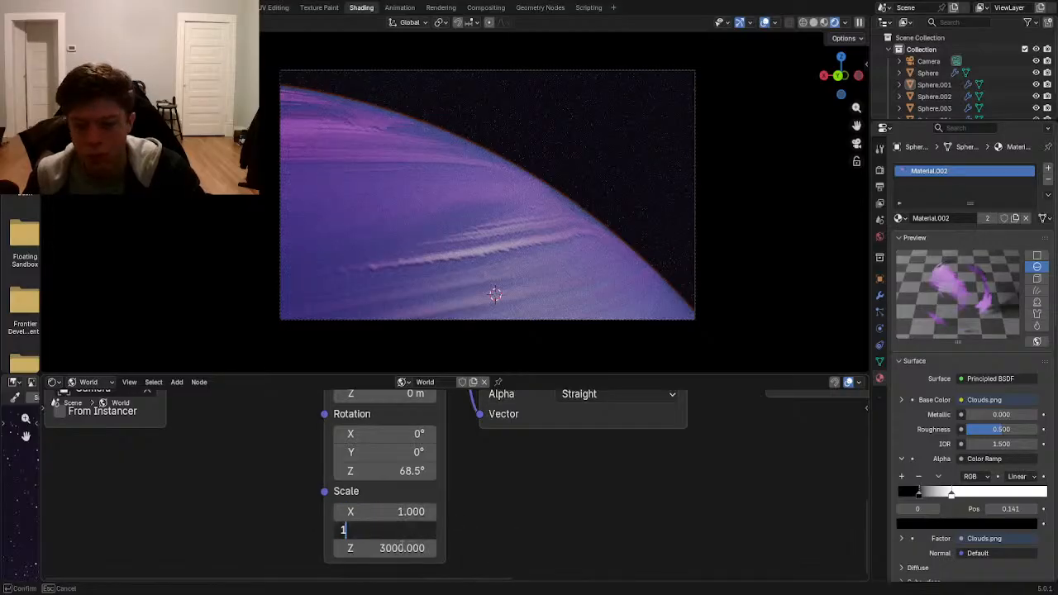
key(Tab)
text(1)
key(Return)
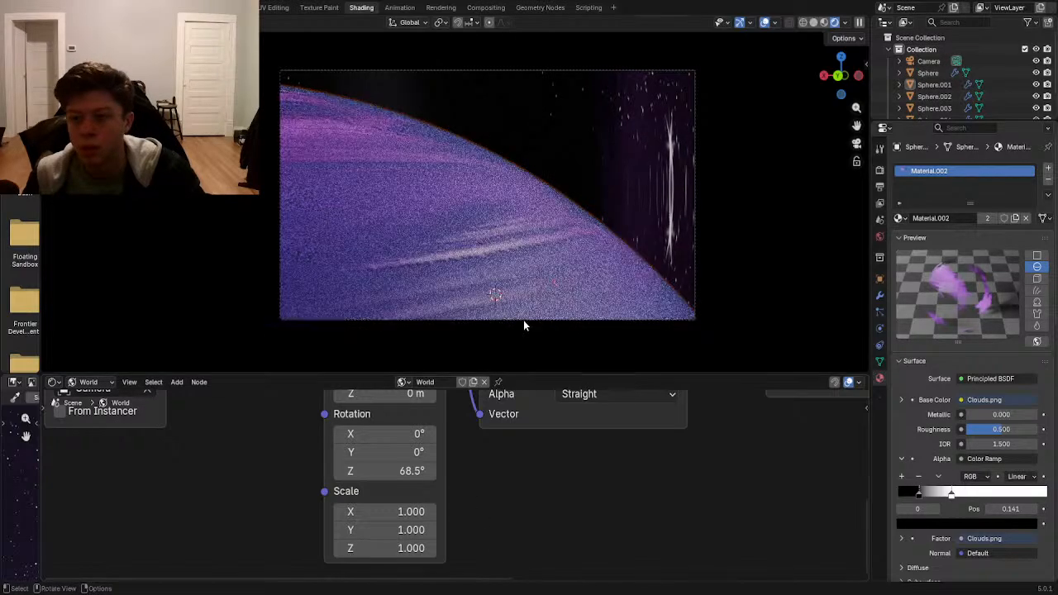
- Change the Stars.png texture's projection to Sphere and check the stars beyond the planet's edge up close
scroll(567, 262, up, 2)
middle_drag(573, 406, 611, 502)
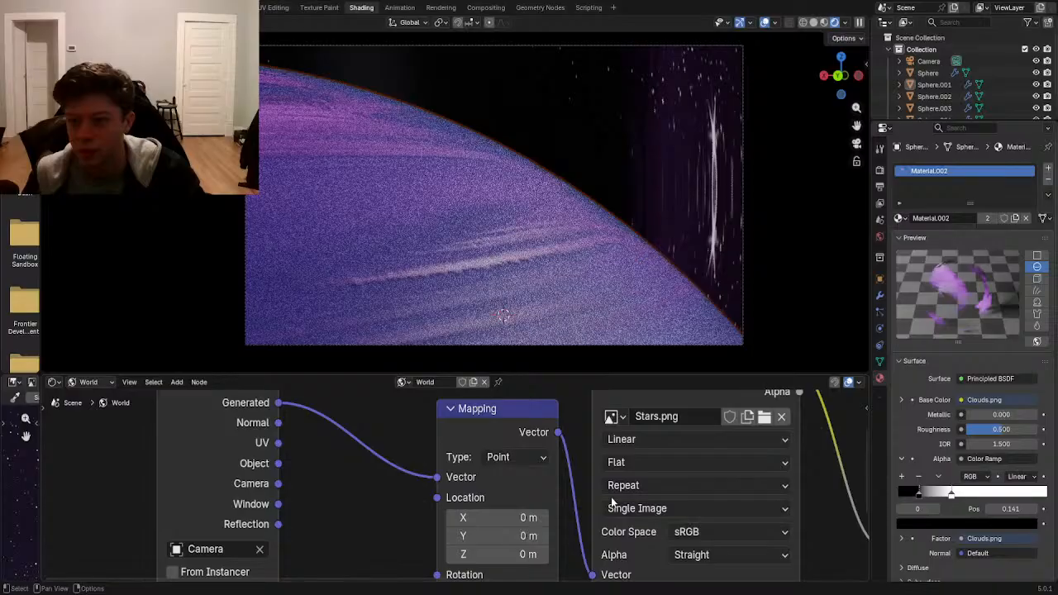
click(634, 462)
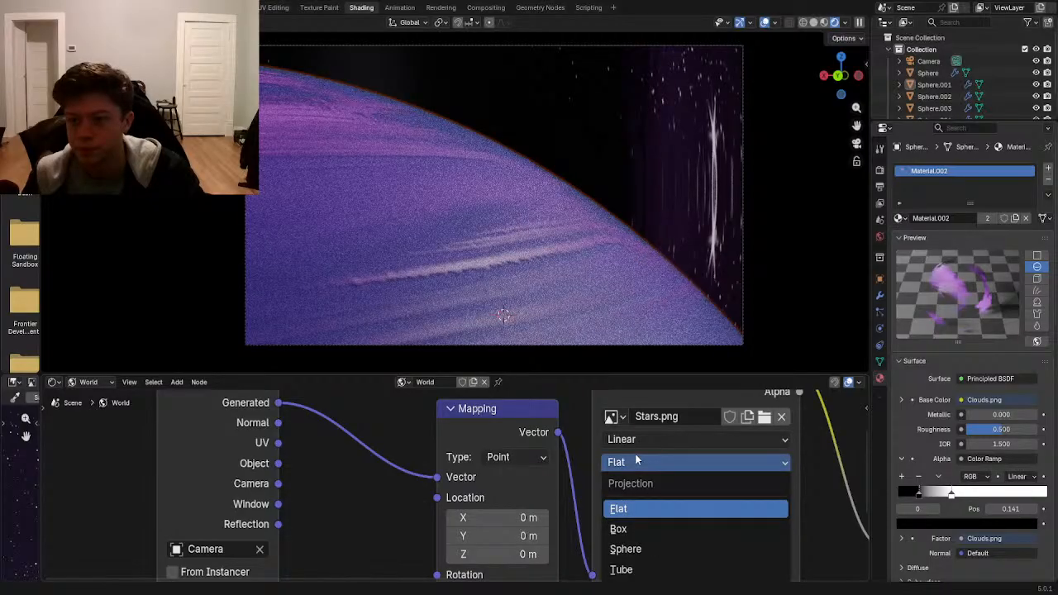
click(637, 549)
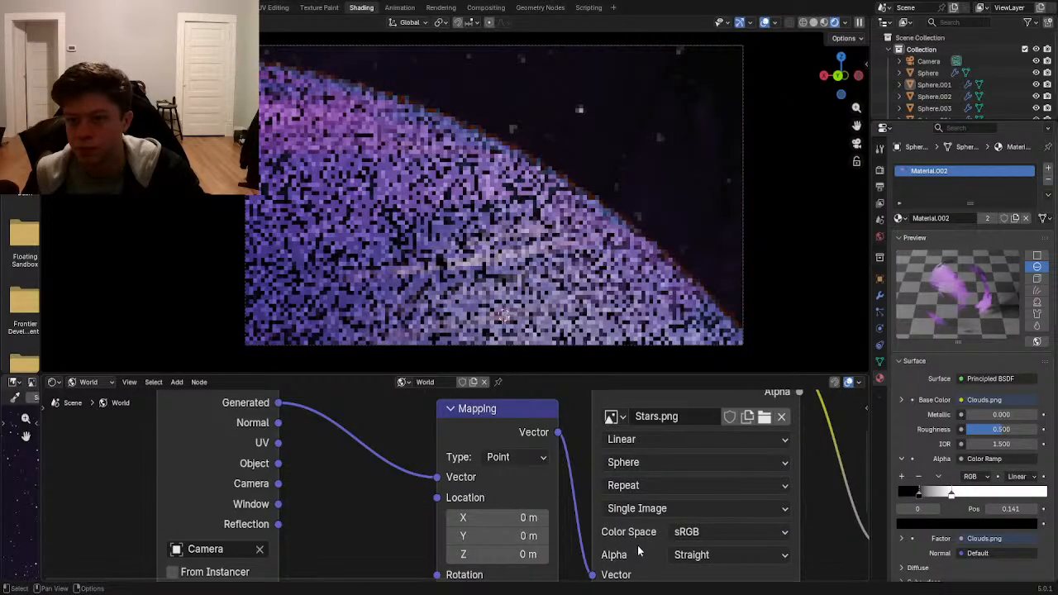
middle_drag(637, 545, 593, 520)
middle_drag(505, 489, 469, 521)
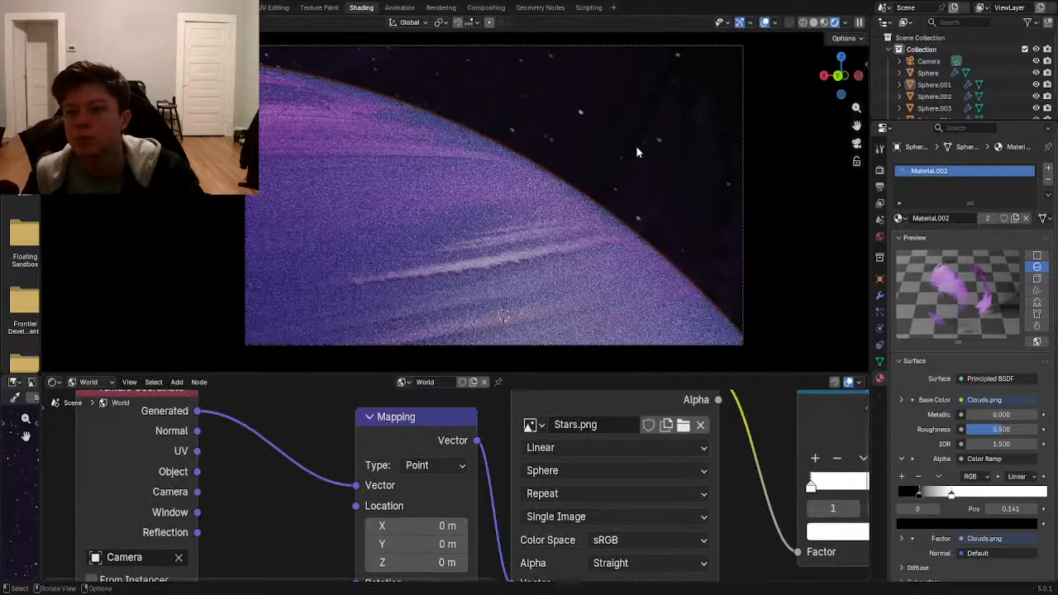
scroll(650, 165, up, 2)
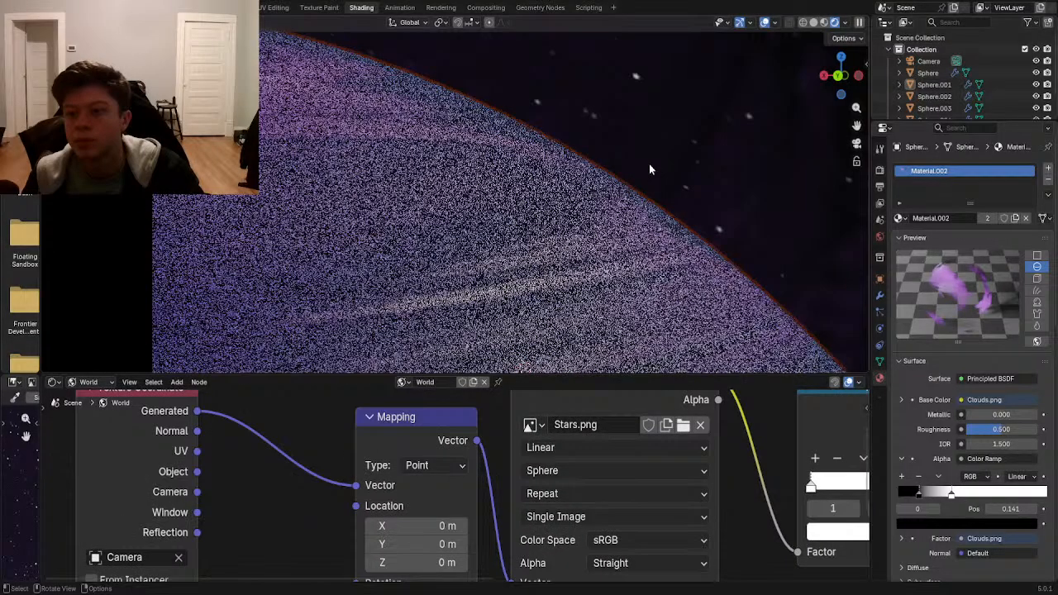
scroll(649, 169, down, 2)
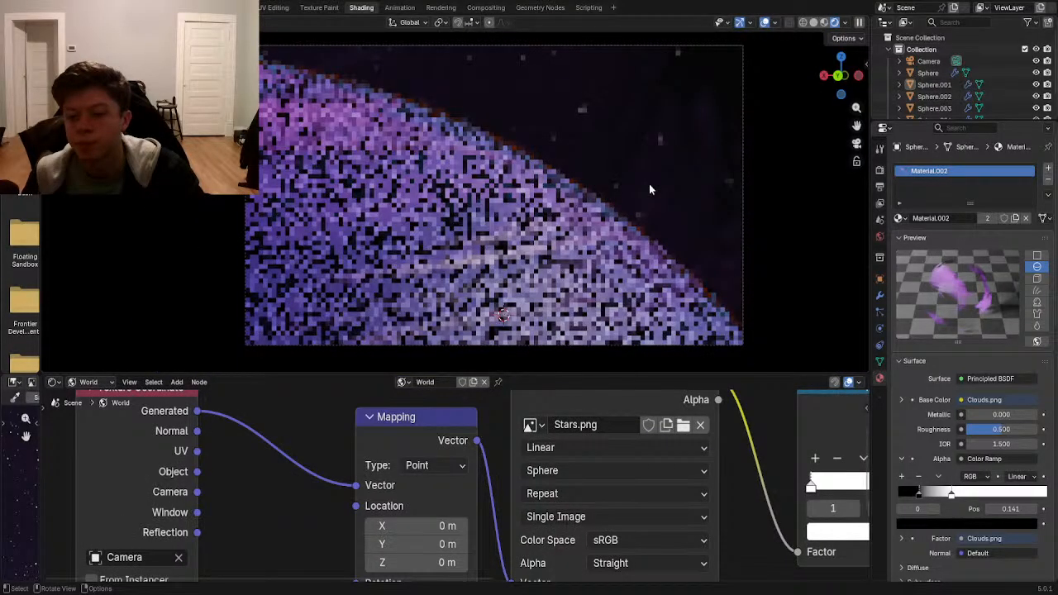
scroll(513, 501, down, 1)
- Set the Mapping node's Z rotation to 0°
middle_drag(513, 502, 523, 448)
scroll(568, 256, down, 1)
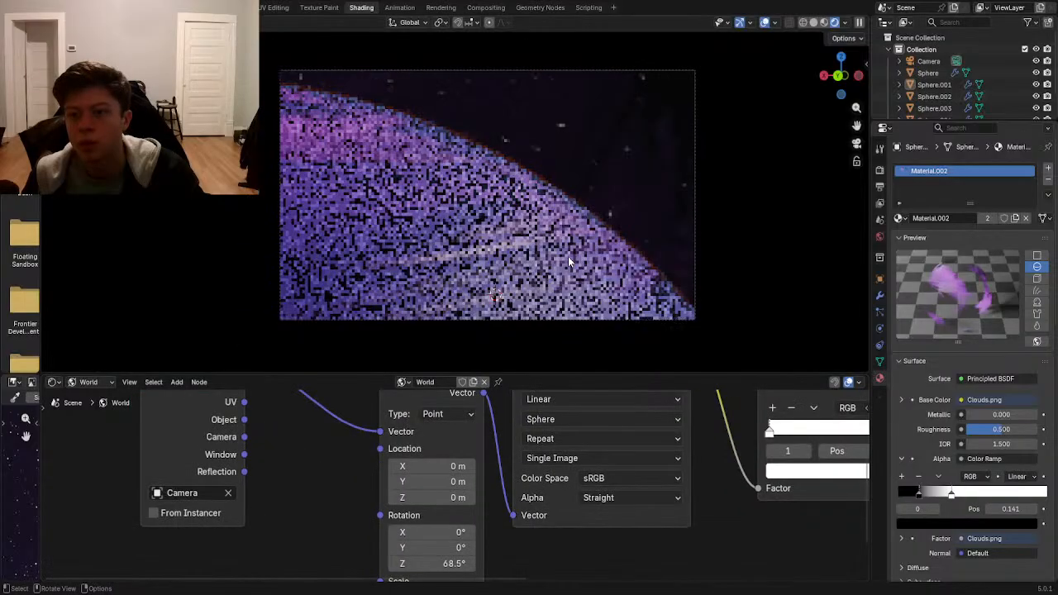
middle_drag(467, 535, 463, 453)
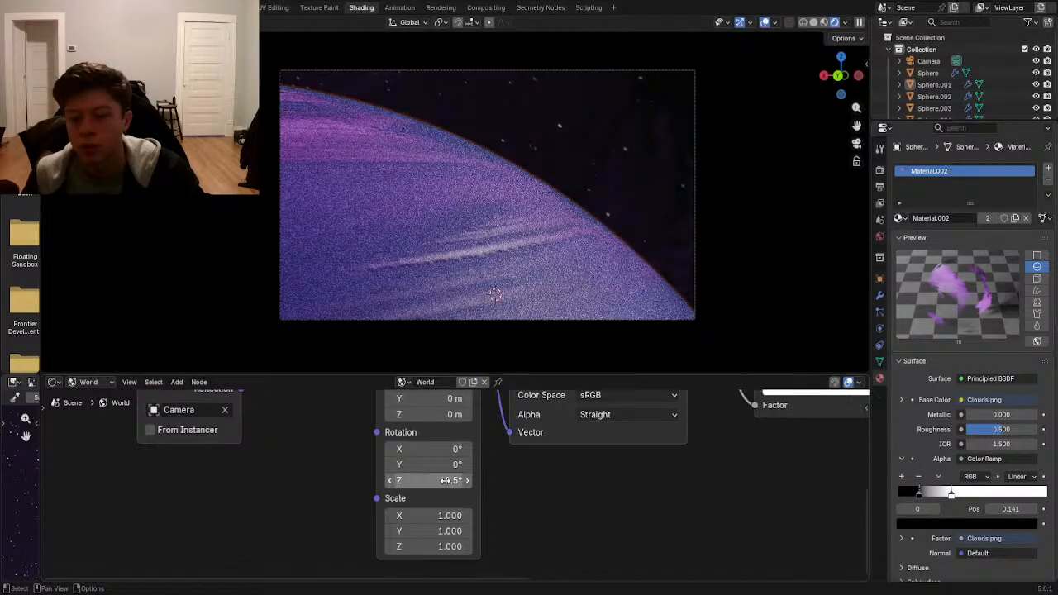
double_click(444, 481)
text(0)
key(Return)
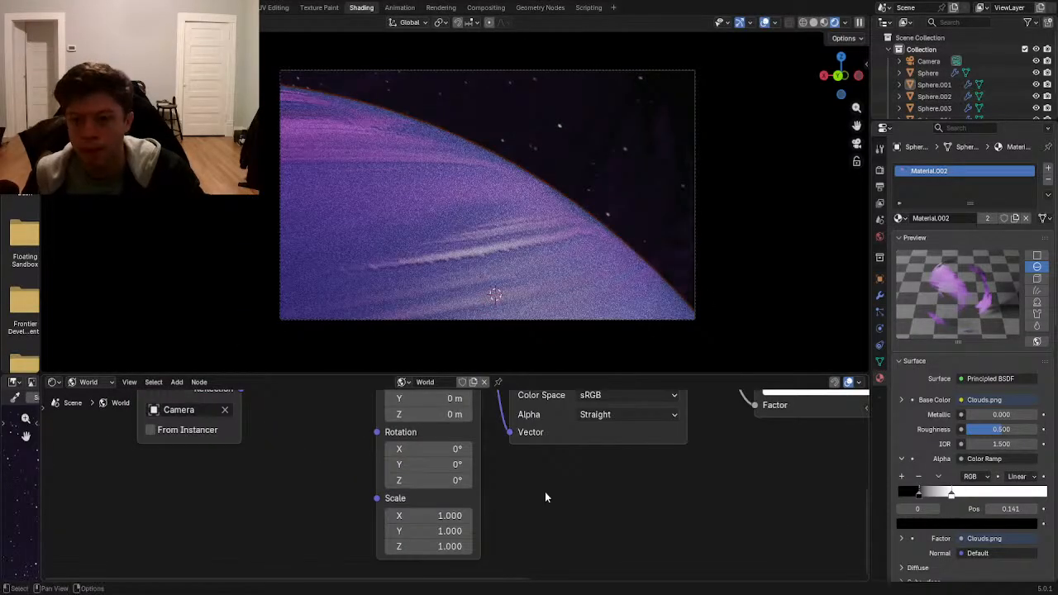
- Switch the Stars.png texture's projection to Flat and raise the Mapping node's Z rotation to about 135°
middle_drag(544, 491, 543, 593)
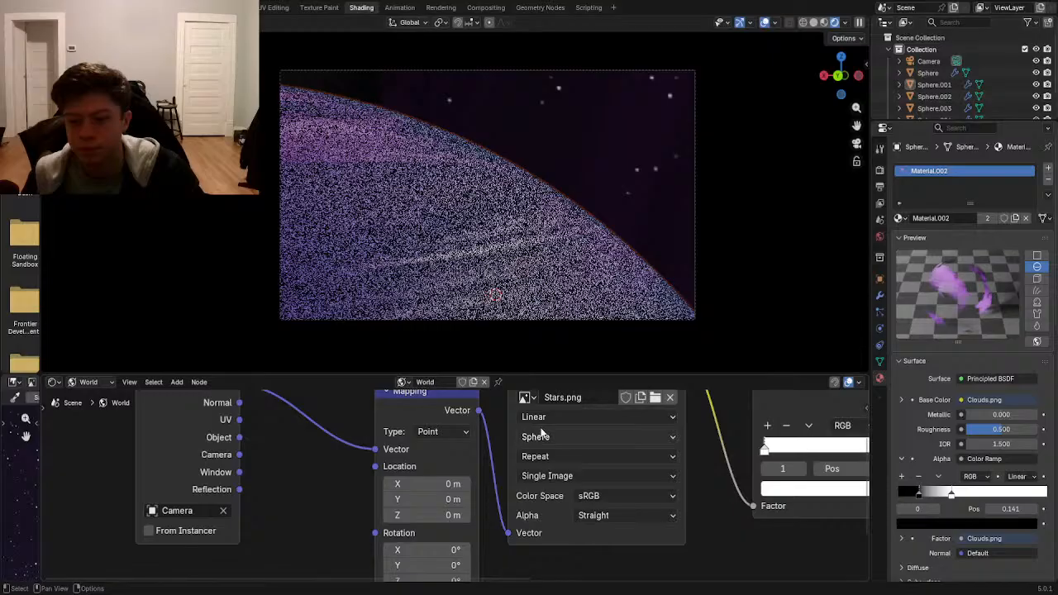
click(545, 436)
click(543, 475)
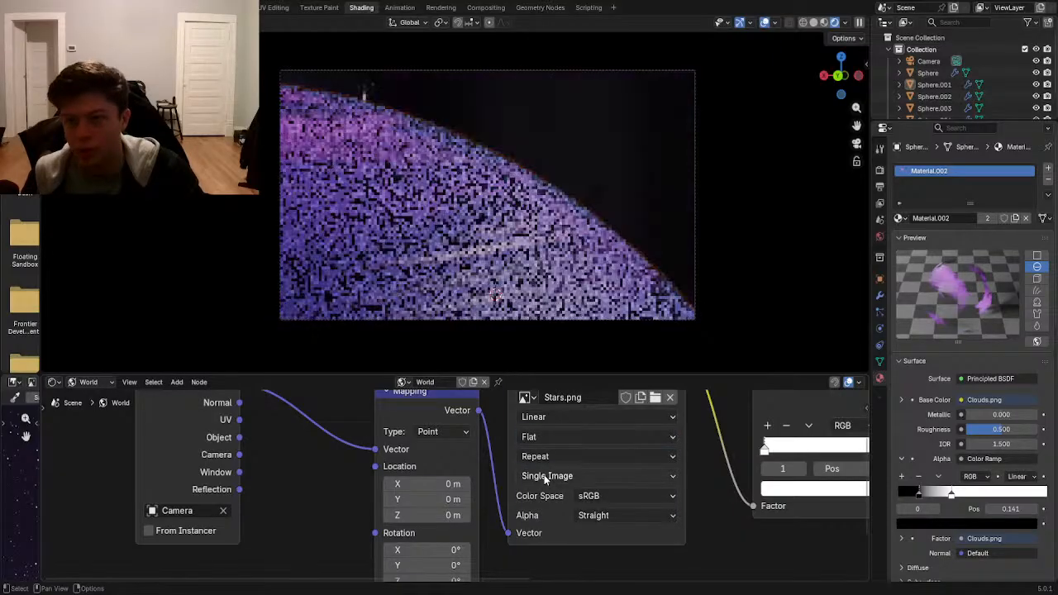
middle_drag(544, 475, 544, 392)
drag(453, 505, 648, 505)
shift+scroll(413, 505, up, 3)
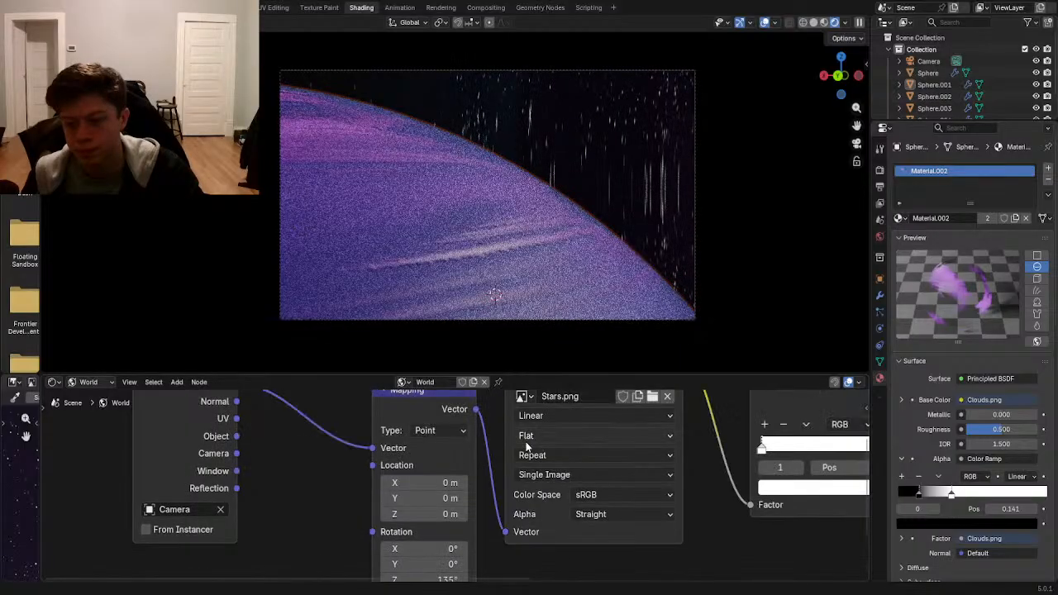
- Set the Stars.png texture's projection back to Sphere and reset the Mapping node's rotation to its default
click(539, 435)
click(546, 509)
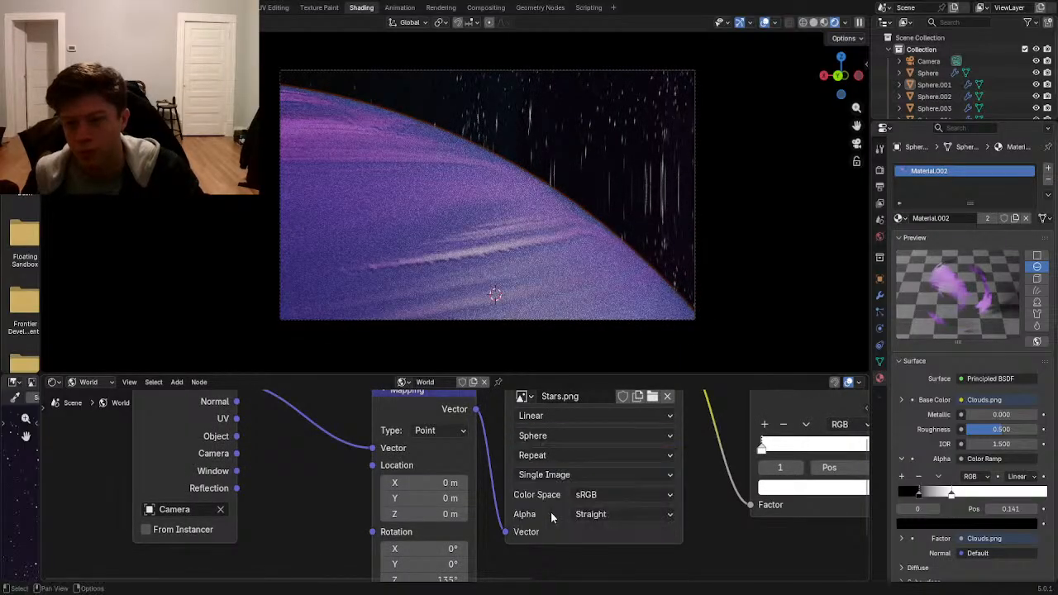
middle_drag(516, 547, 483, 485)
key(BackSpace)
- Look around the scene to examine the spherically projected star background, and return to the camera view
scroll(468, 286, down, 4)
middle_drag(468, 284, 404, 304)
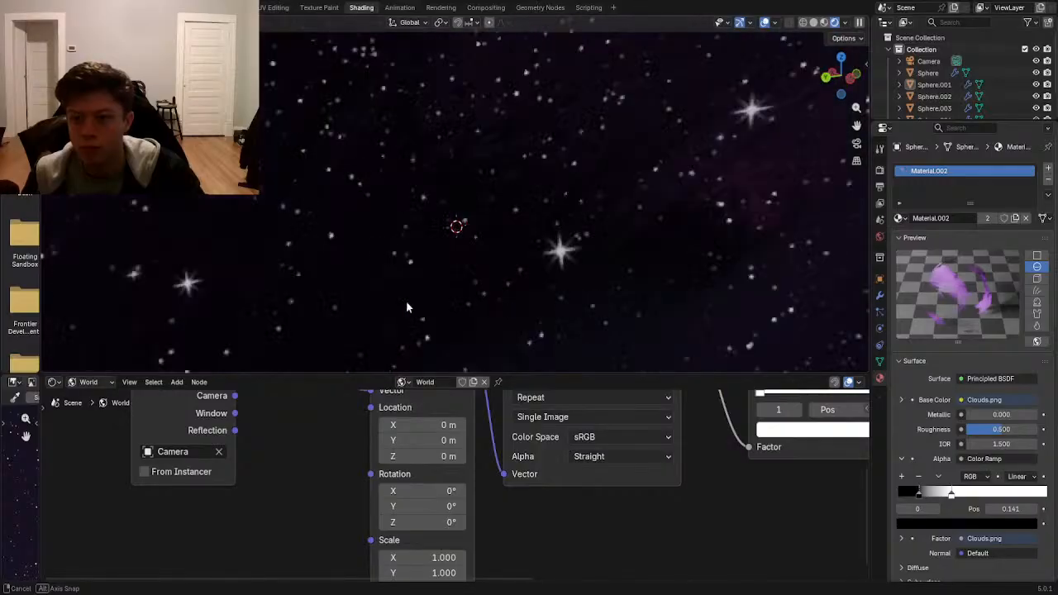
key(KP_0)
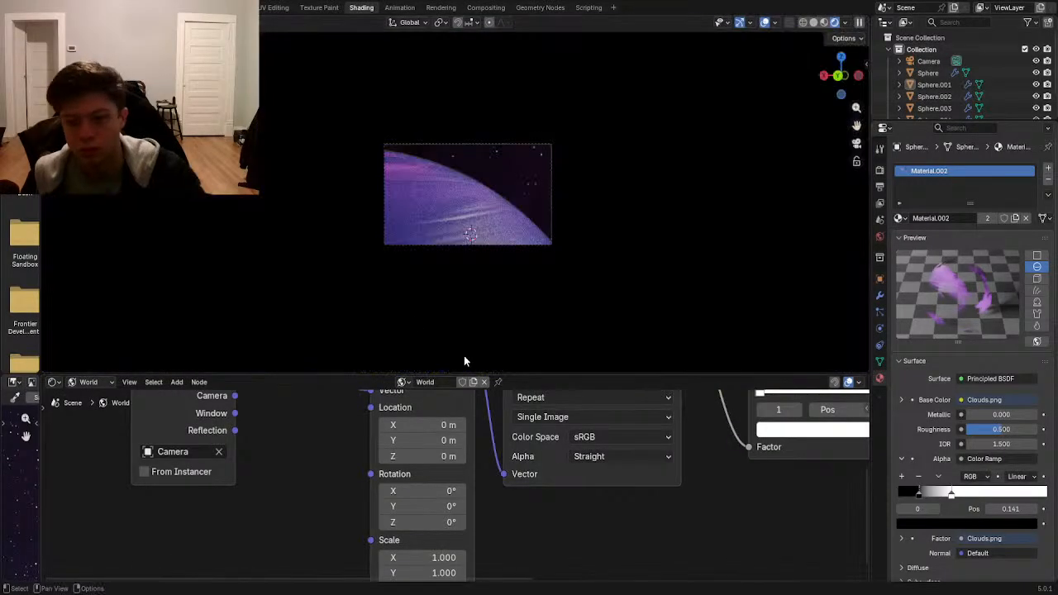
middle_drag(545, 484, 547, 536)
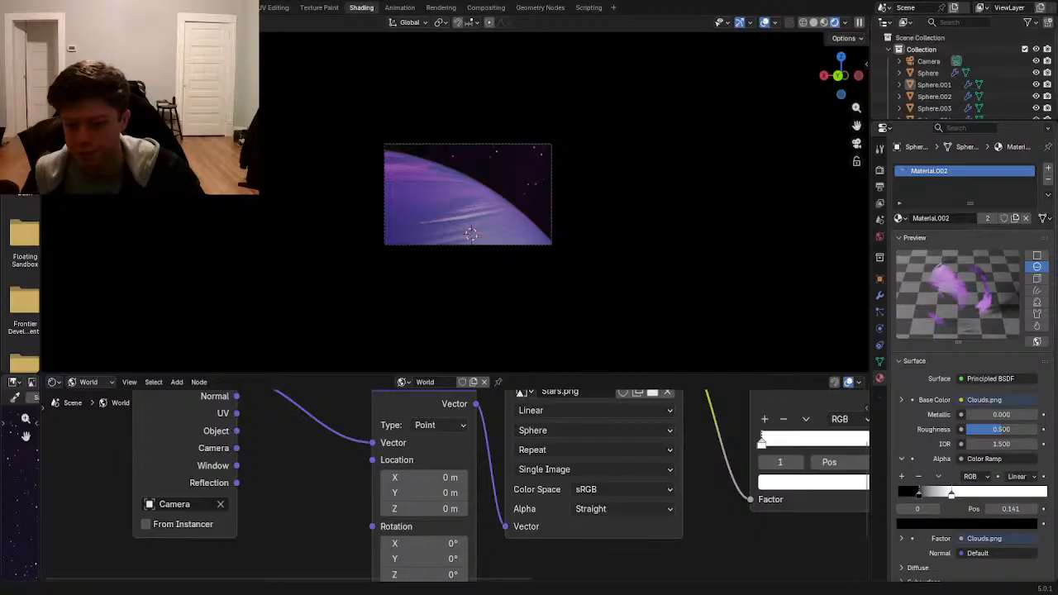
middle_drag(481, 416, 482, 429)
middle_drag(492, 487, 498, 451)
scroll(485, 219, up, 3)
scroll(484, 220, up, 2)
middle_drag(466, 540, 467, 492)
scroll(484, 524, up, 1)
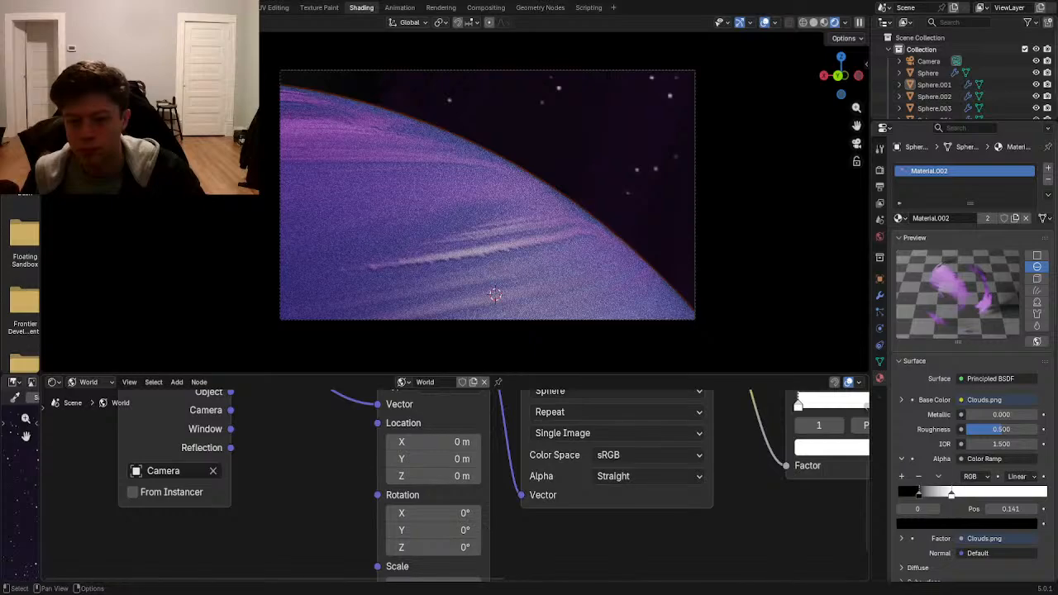
- Change the Mapping node's type from Point to Texture
middle_drag(438, 406, 449, 463)
click(449, 443)
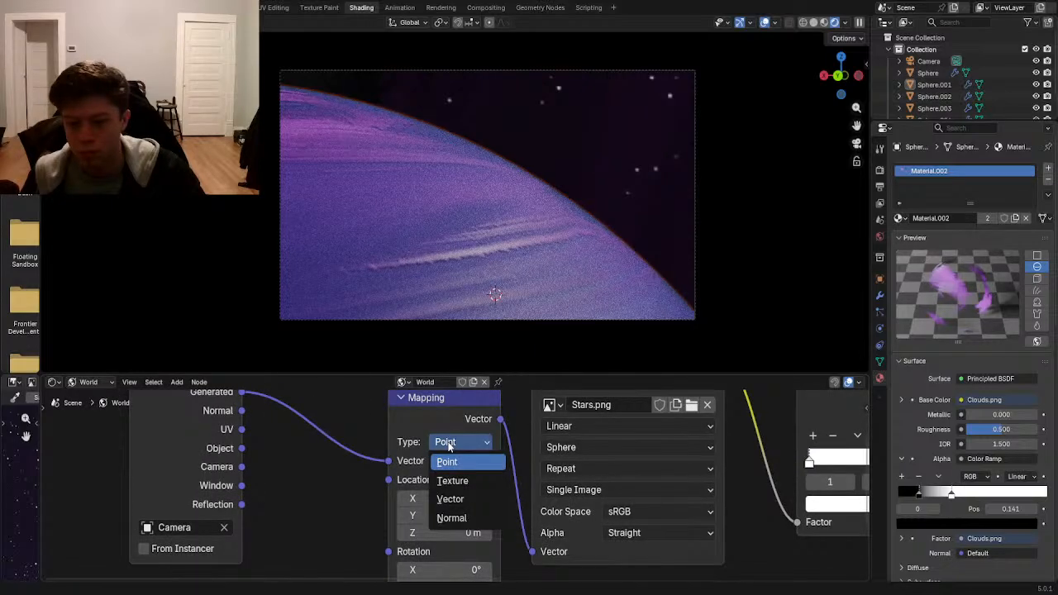
click(455, 479)
click(457, 440)
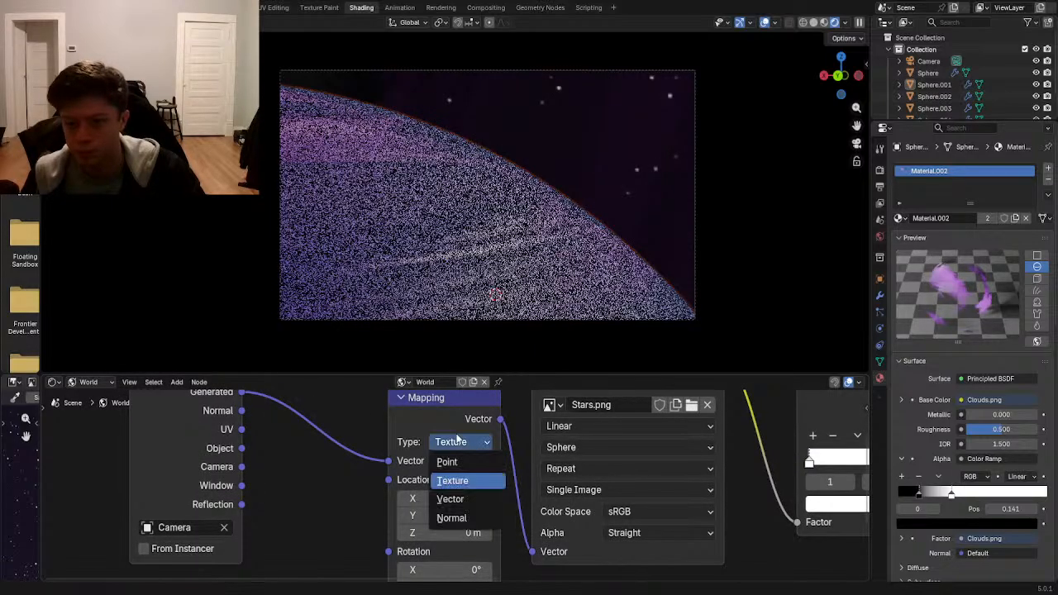
- Set the Mapping node's X, Y and Z scale values to 59
middle_drag(509, 559, 500, 428)
click(458, 510)
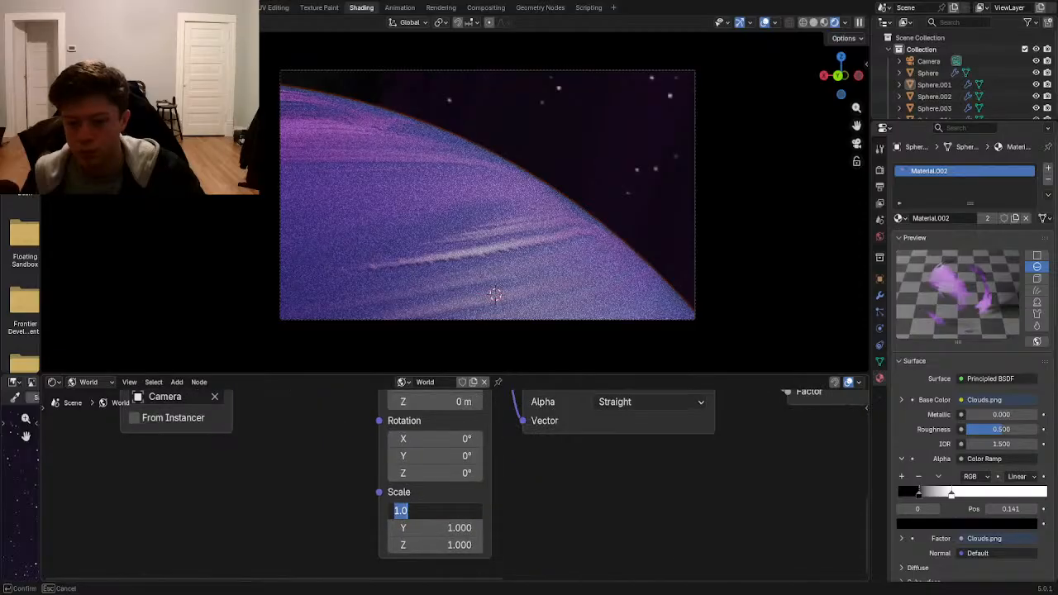
text(59)
key(Return)
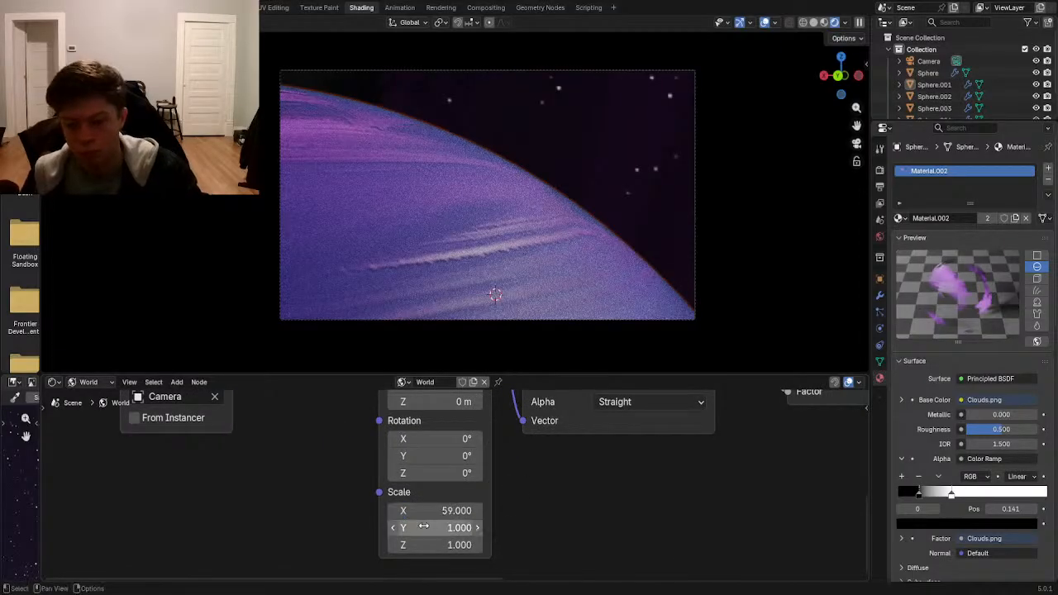
click(425, 525)
text(59)
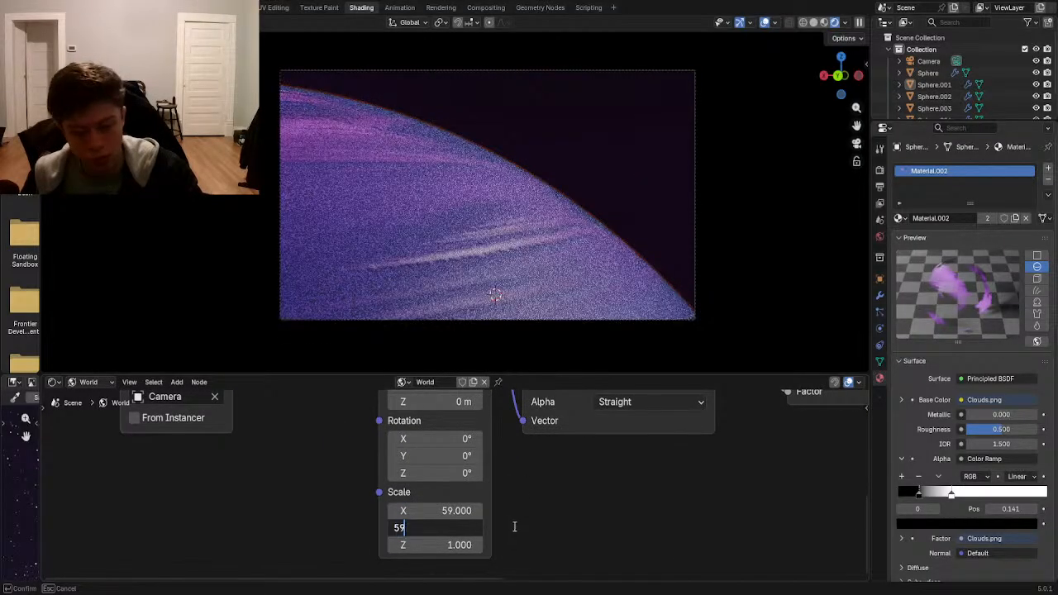
key(Return)
click(431, 548)
text(59)
key(Return)
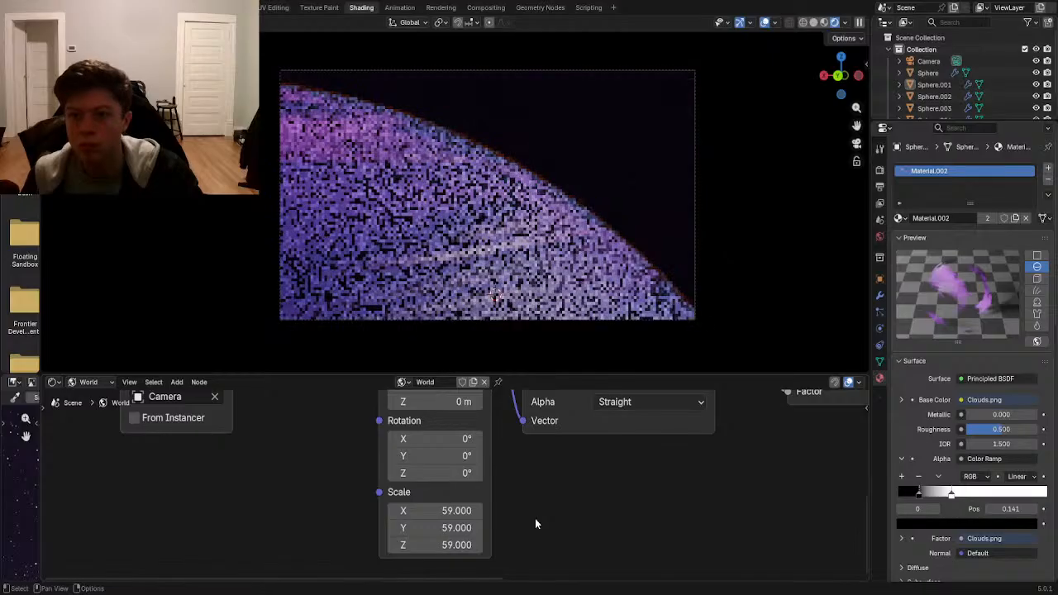
- Set the Mapping node's Z rotation to 72.2° and check the star background from around the scene and the camera
middle_drag(450, 456, 428, 490)
drag(413, 507, 473, 507)
middle_drag(332, 360, 79, 227)
key(KP_0)
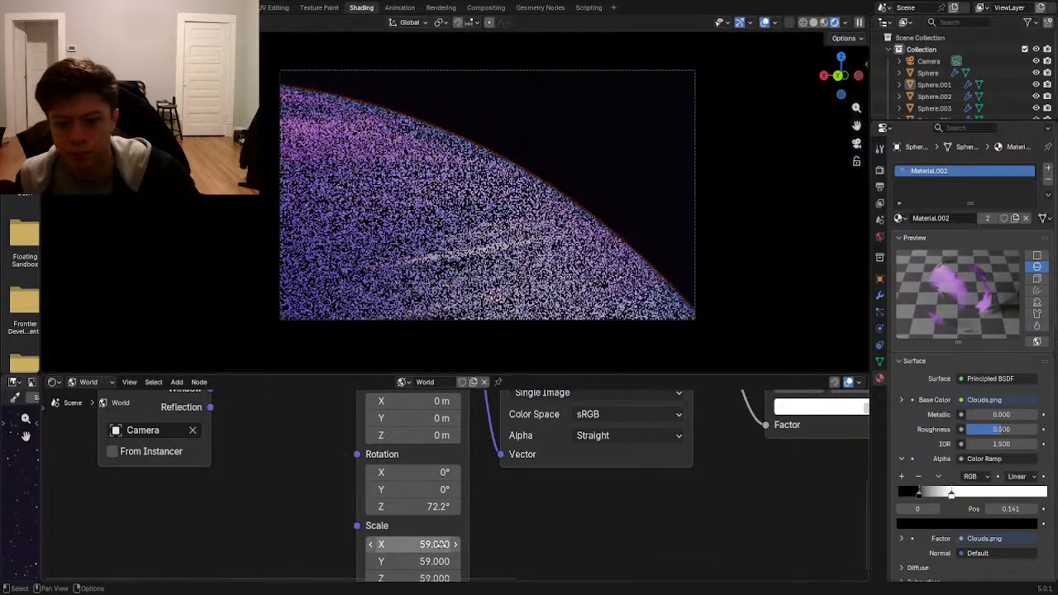
- Reduce the Mapping node's X, Y and Z scale values to 0.5
click(440, 544)
text(0.)
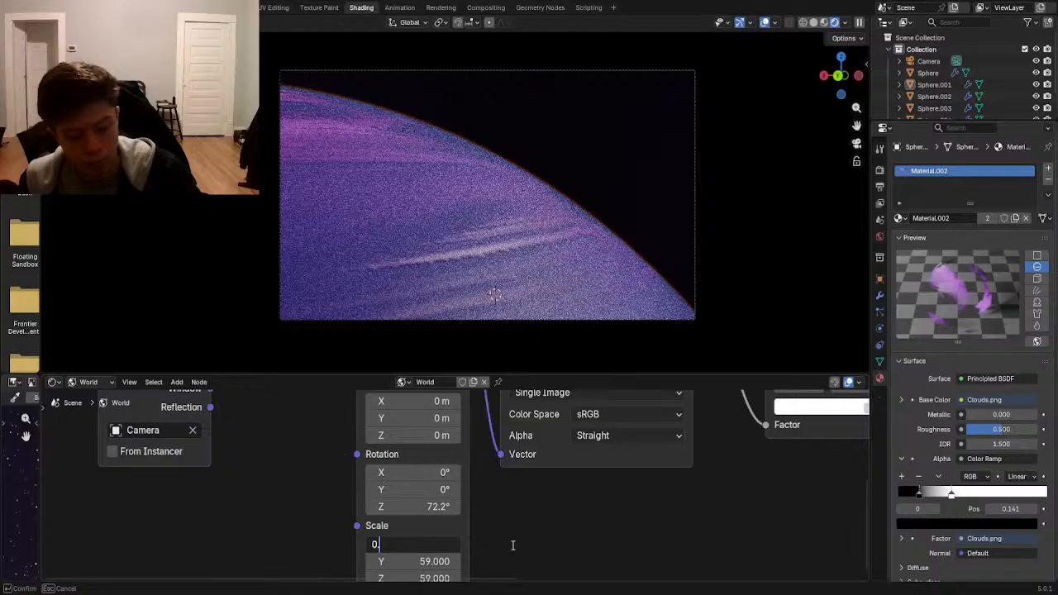
text(5)
key(Return)
click(443, 558)
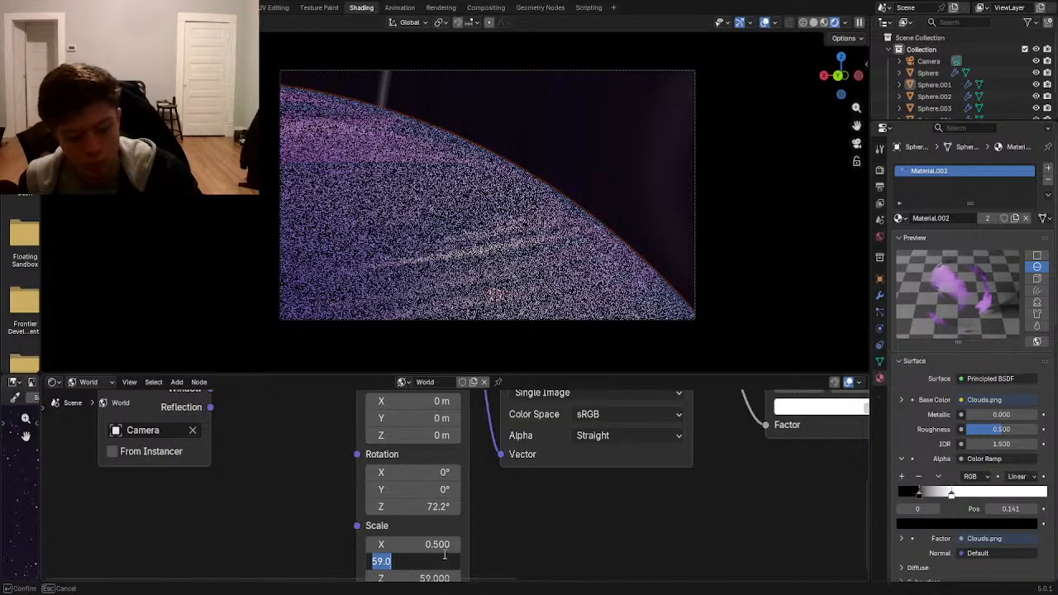
text(0.)
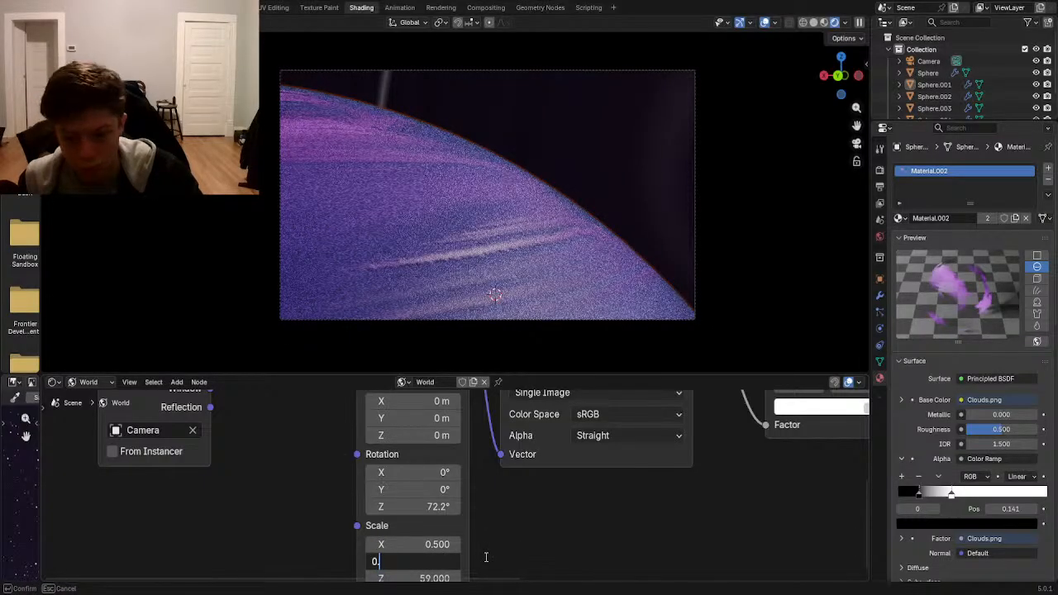
text(500)
key(Return)
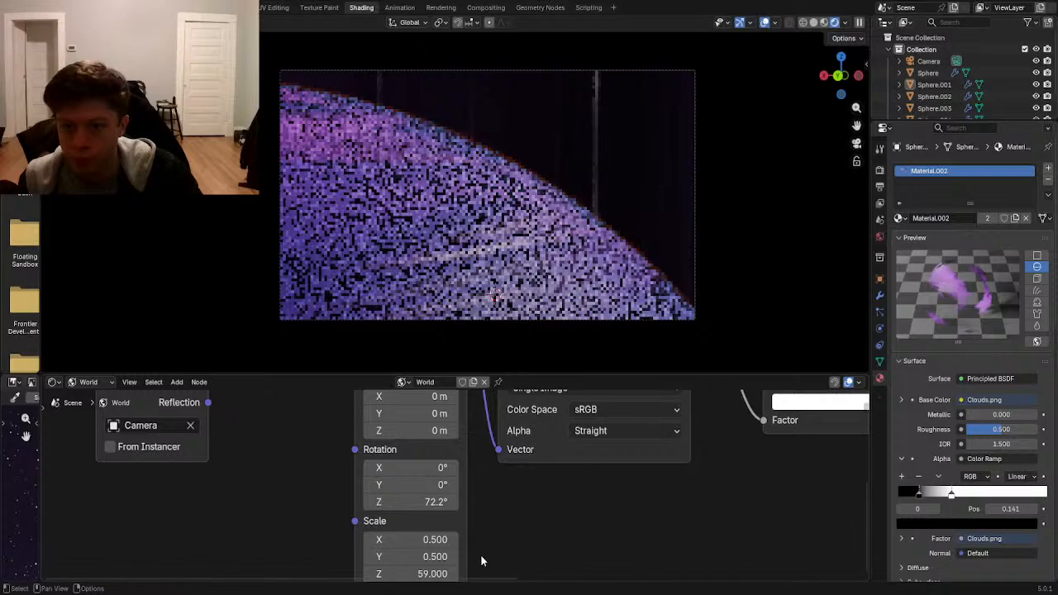
middle_drag(414, 578, 403, 547)
click(404, 547)
text(0.5)
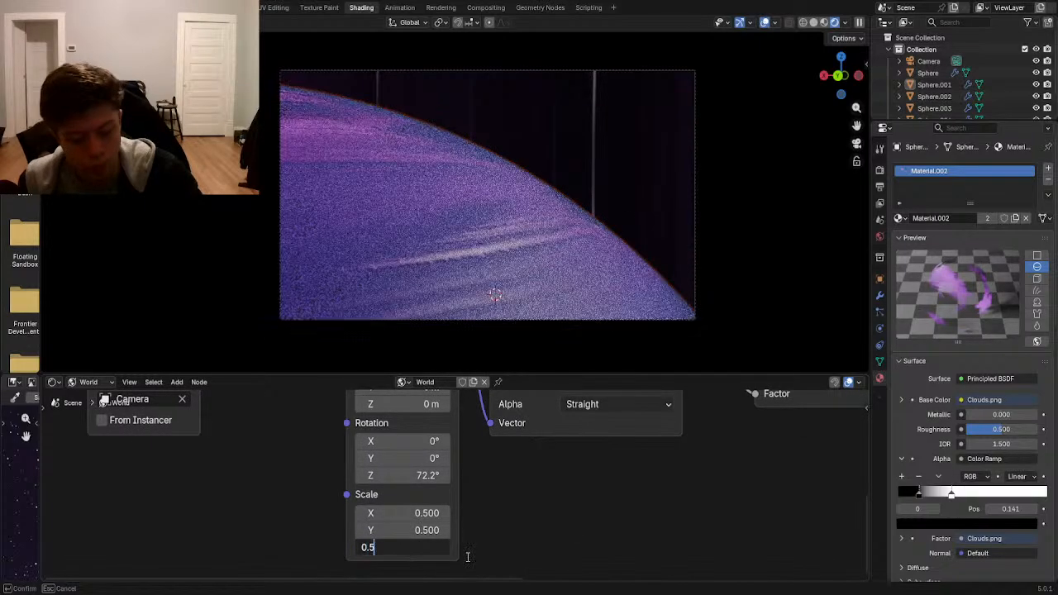
key(Return)
scroll(465, 556, up, 2)
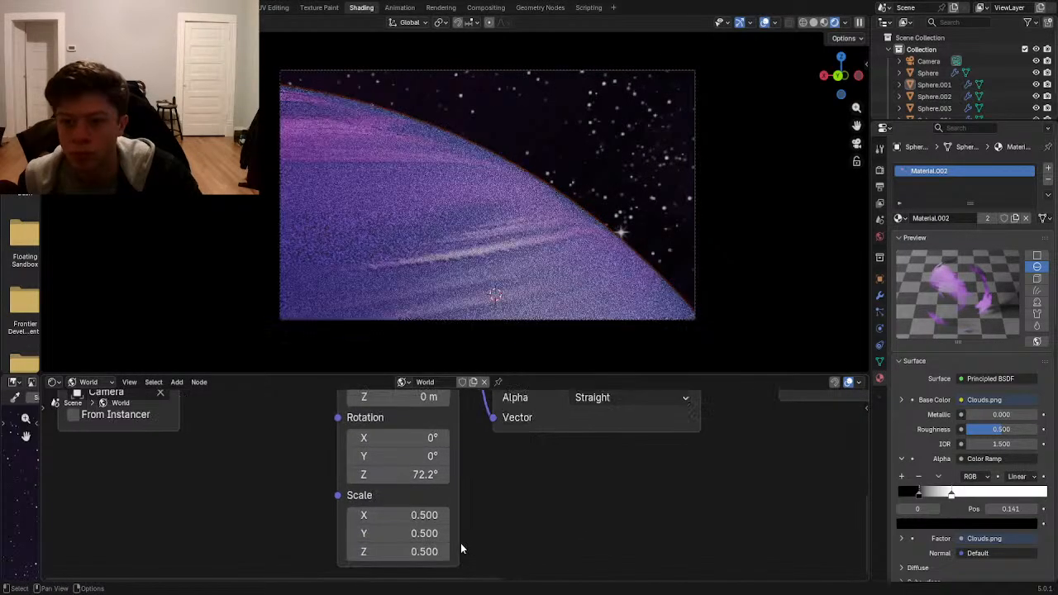
- Step the Mapping node's X, Y and Z scale values down to 0.1
click(346, 519)
click(346, 538)
click(346, 557)
click(346, 558)
click(346, 537)
click(347, 518)
click(344, 519)
click(345, 538)
click(346, 559)
click(346, 559)
click(346, 538)
click(343, 519)
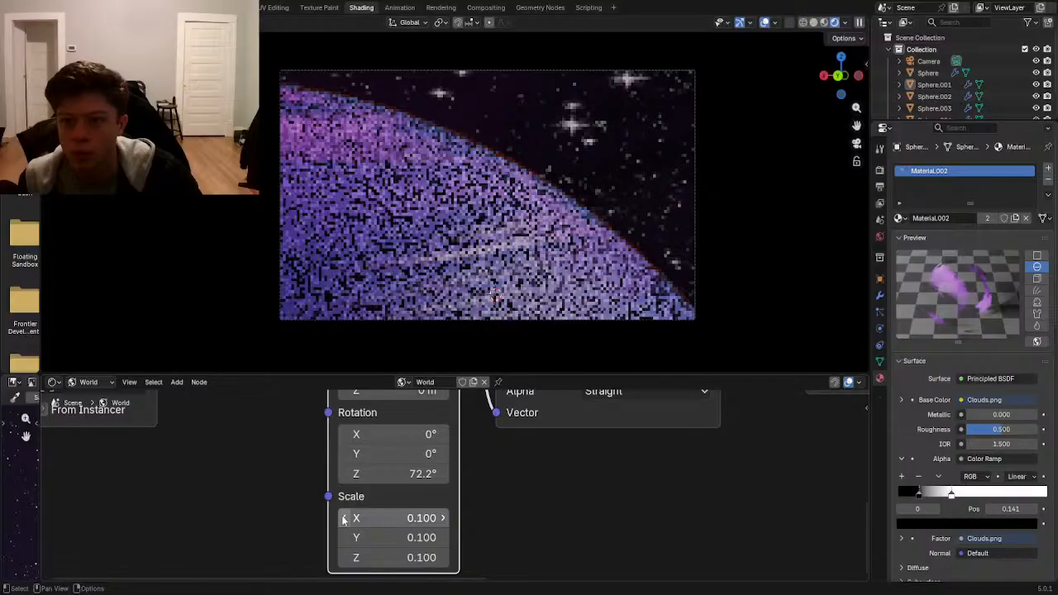
click(344, 518)
click(444, 519)
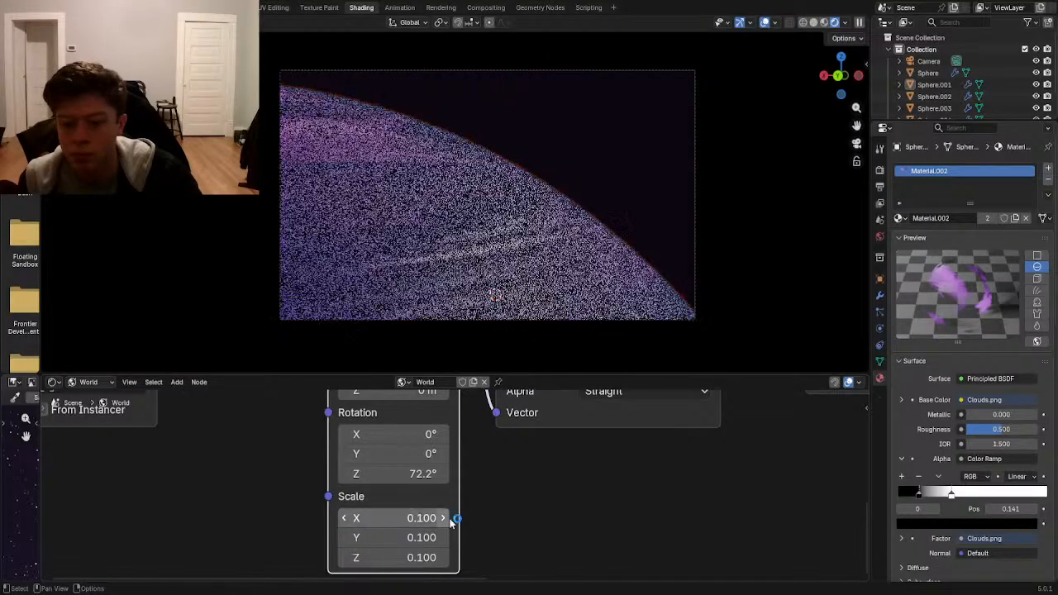
- Set the Mapping node's X, Y and Z scale values to 0.05
click(438, 518)
text(0.05)
click(422, 537)
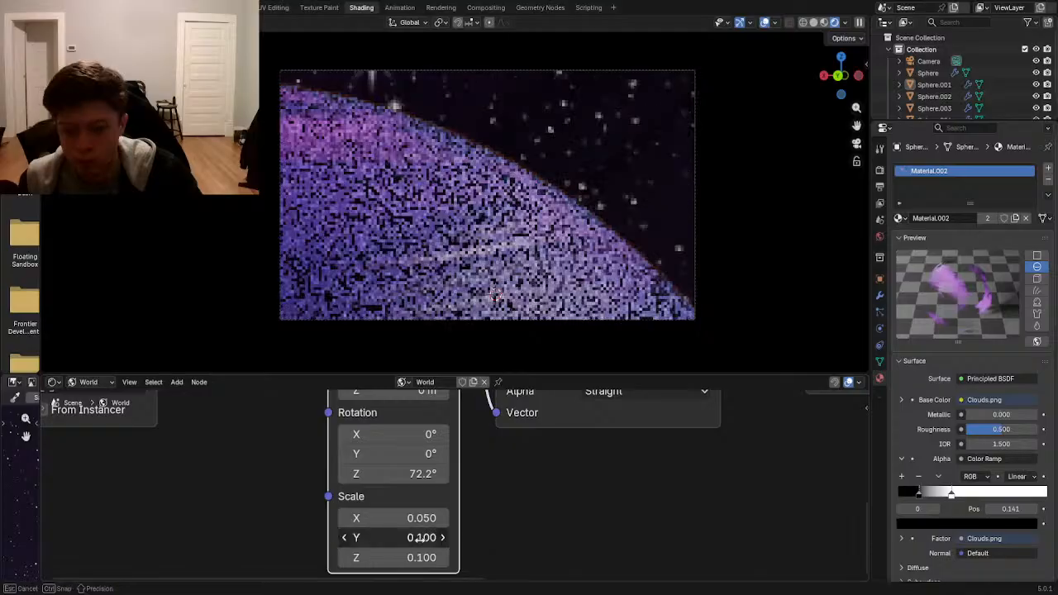
text(0.05)
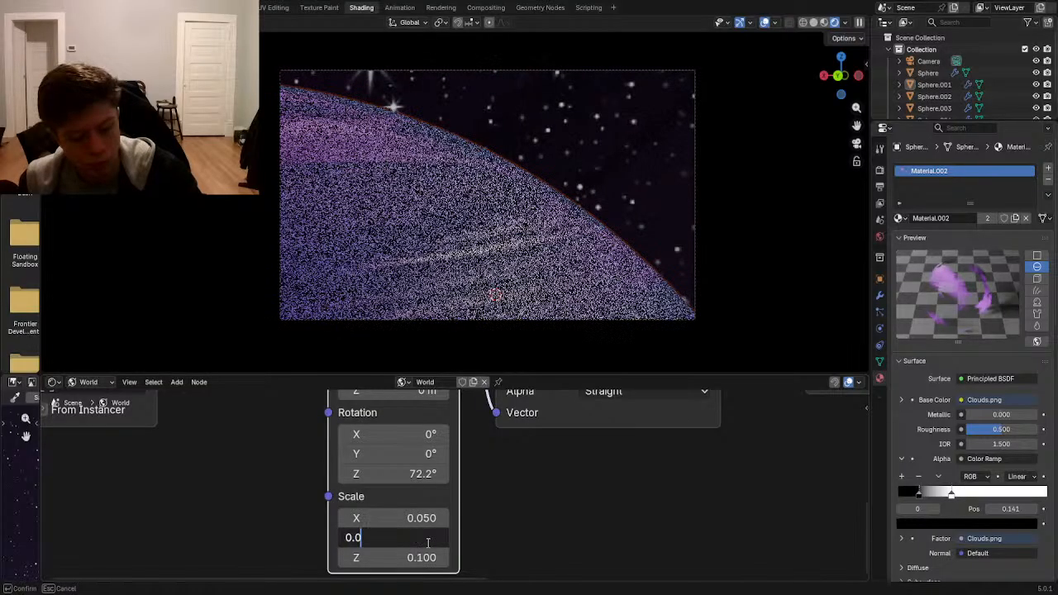
key(Return)
click(414, 558)
text(0.)
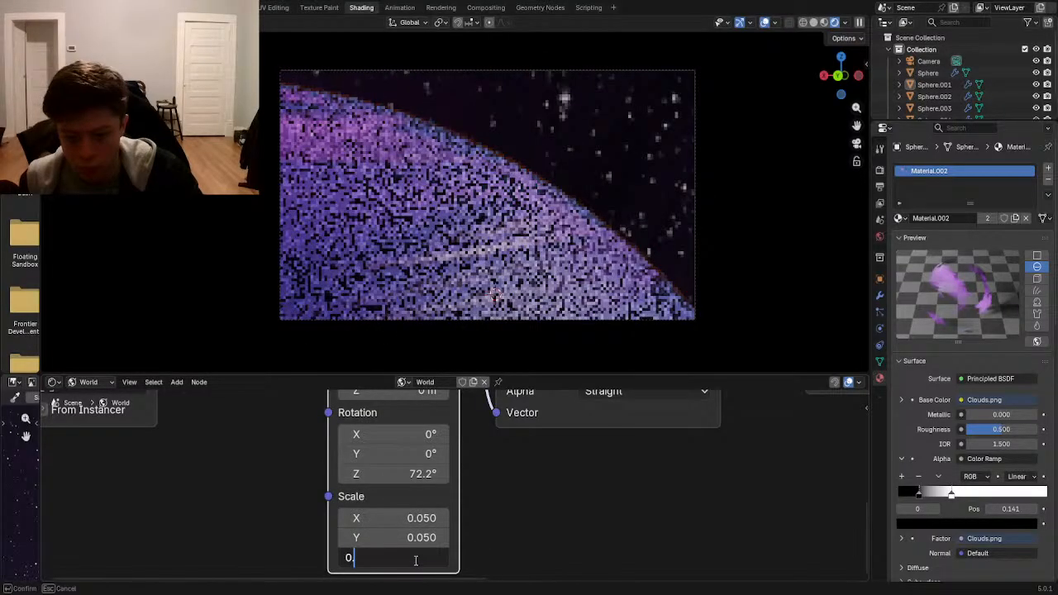
text(05)
key(Return)
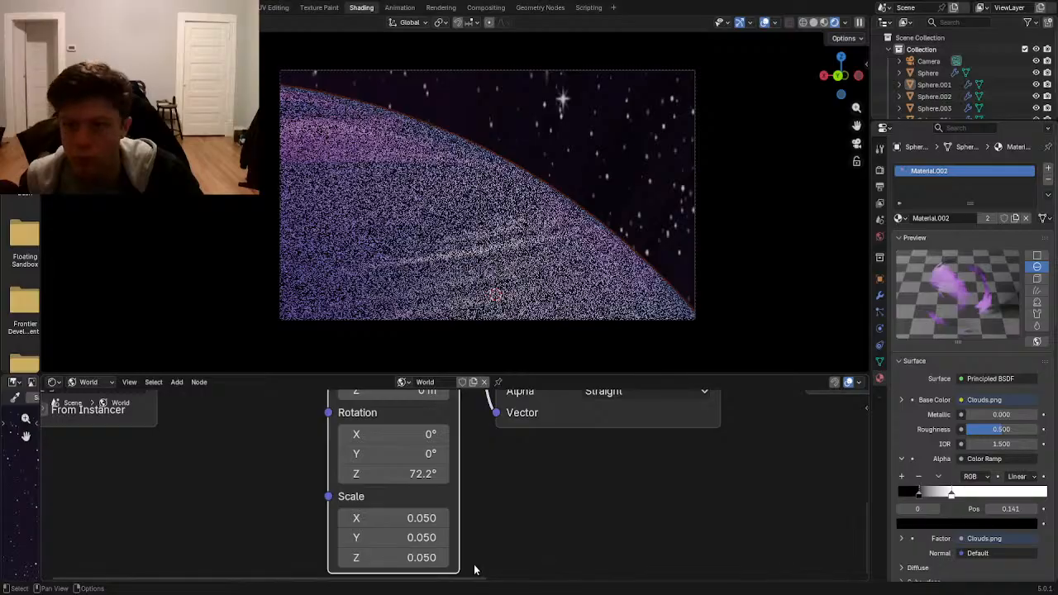
- Lower the Mapping node's Z, Y and X scale values to 0.01
click(428, 561)
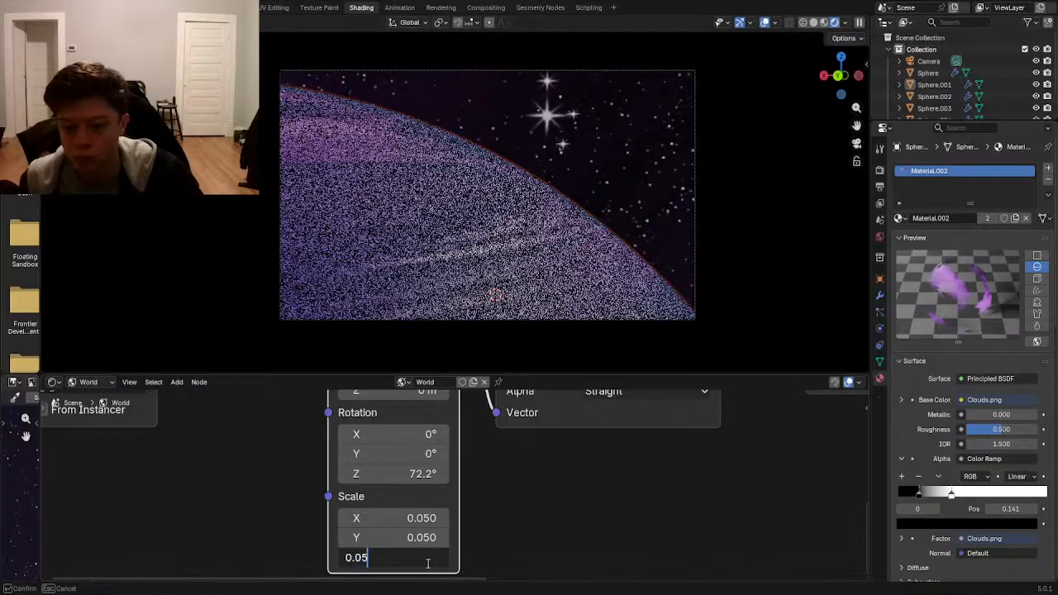
text(0.01)
key(Return)
click(413, 538)
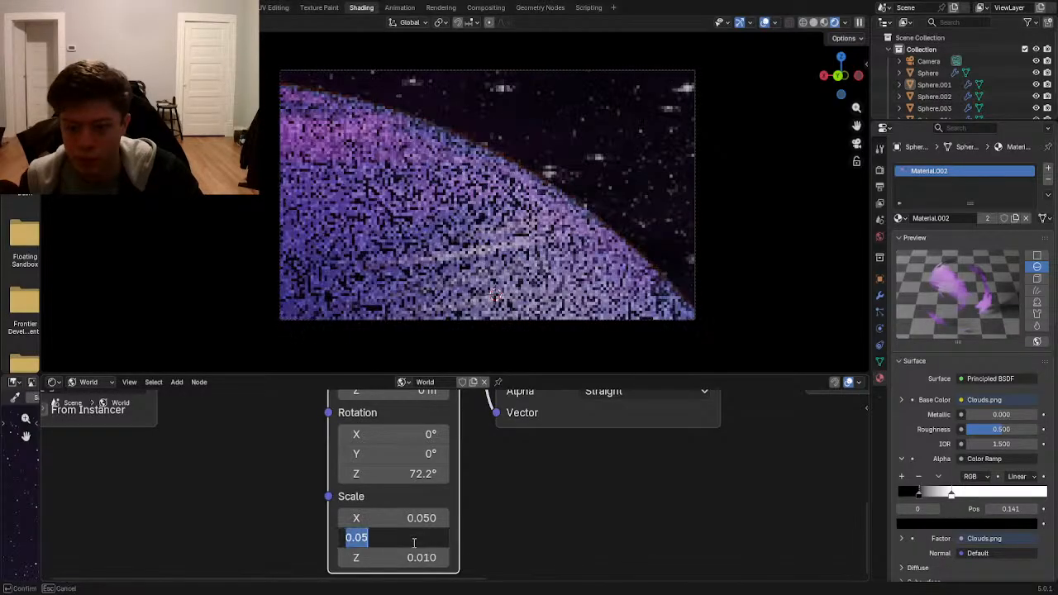
text(0.01)
key(Return)
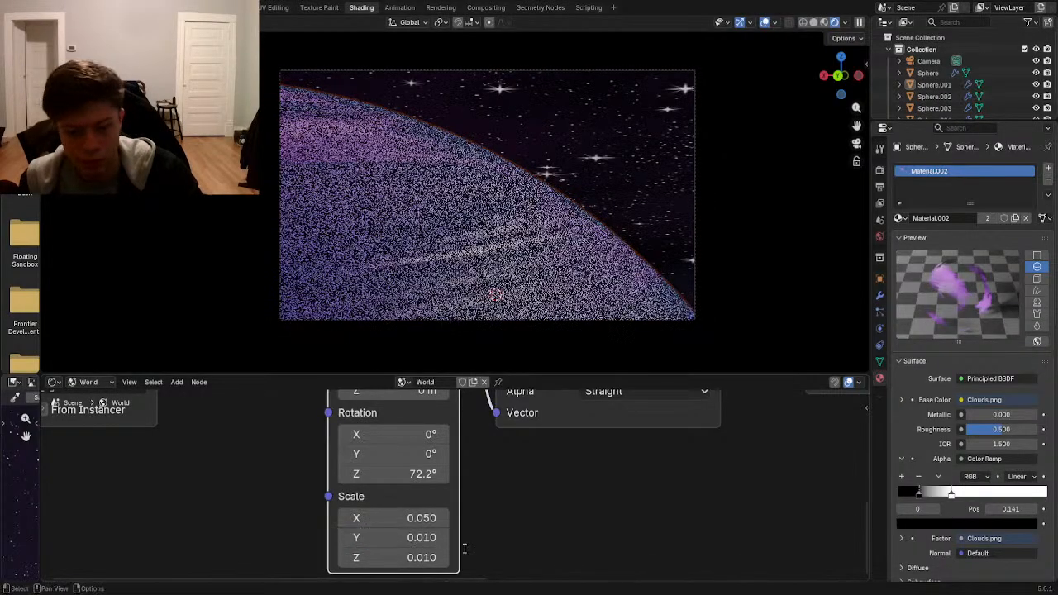
click(426, 522)
text(0.01)
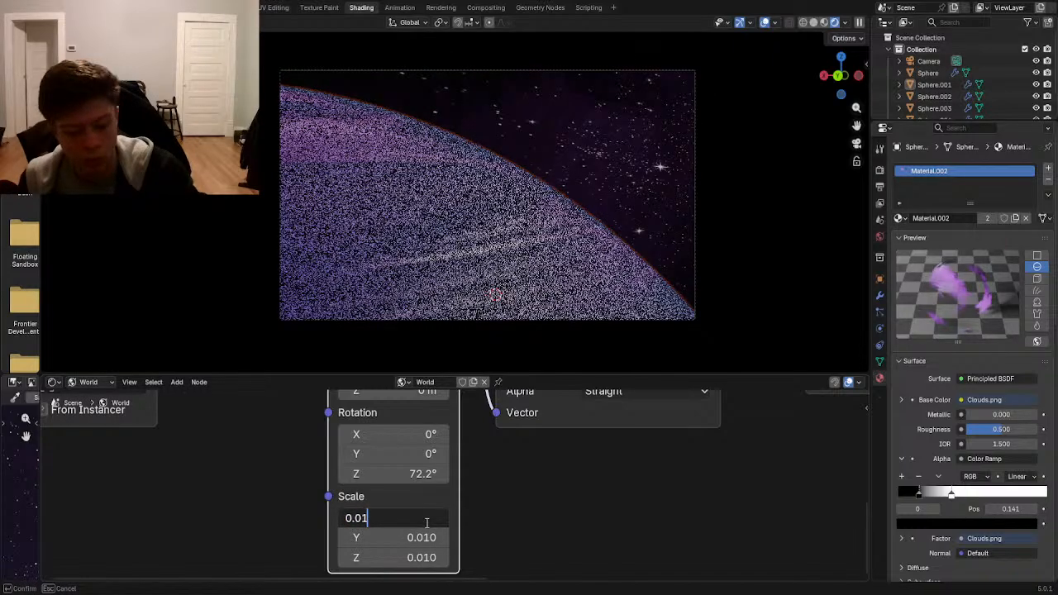
key(Return)
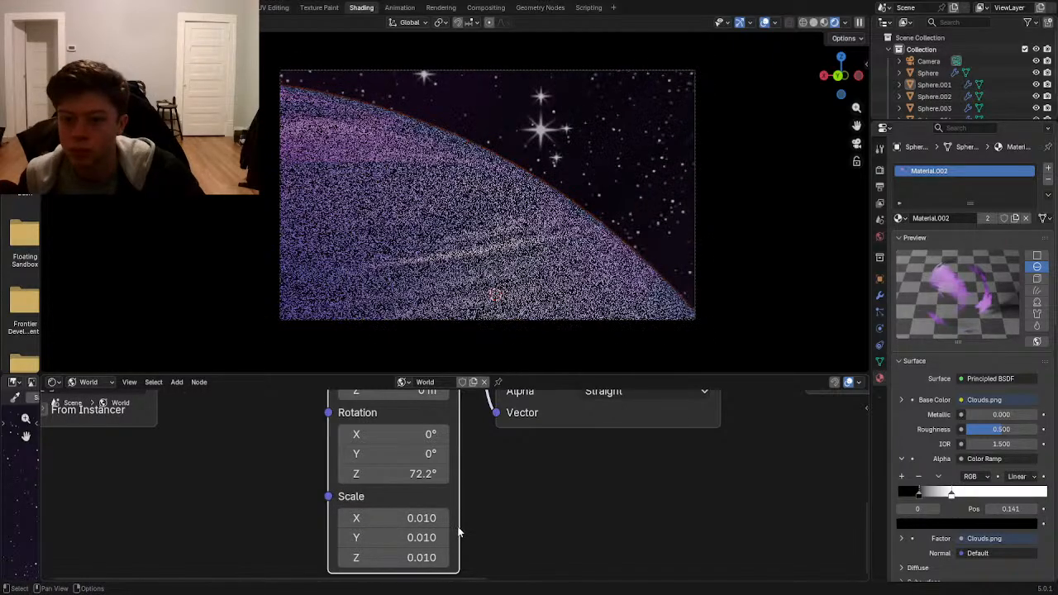
- Unlink the Texture Coordinate from the Mapping node, then reset its X, Y and Z scale to 1 and its Z rotation to 0°
scroll(457, 525, down, 4)
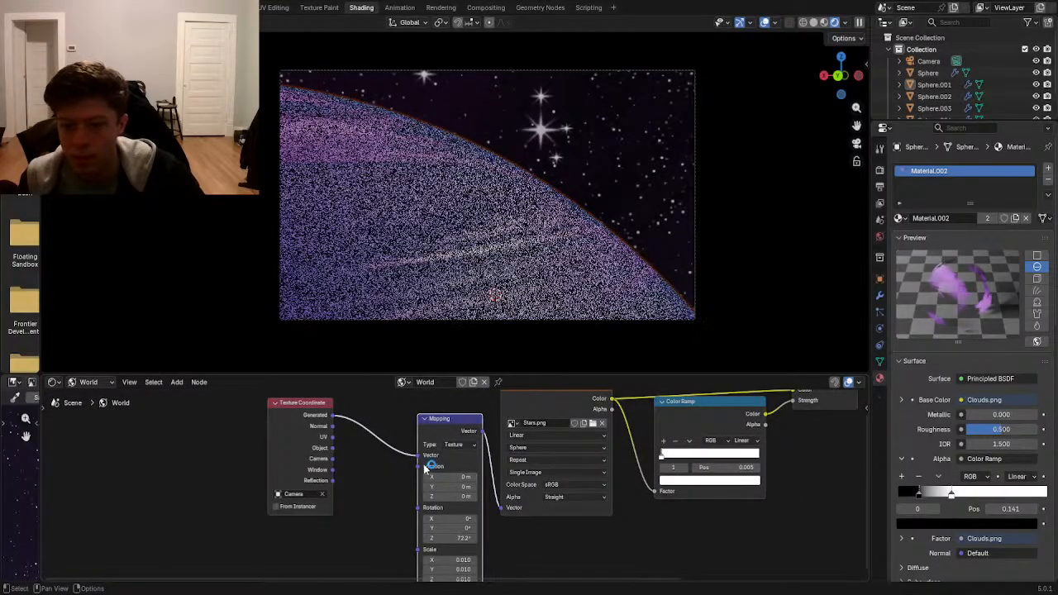
drag(421, 456, 430, 465)
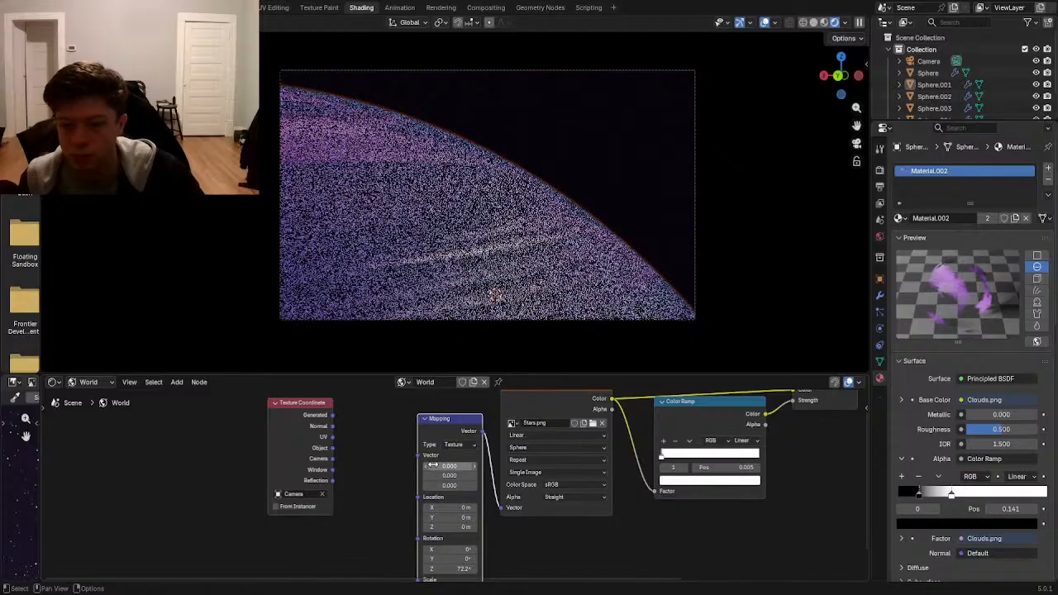
middle_drag(467, 496, 444, 430)
double_click(434, 524)
text(1)
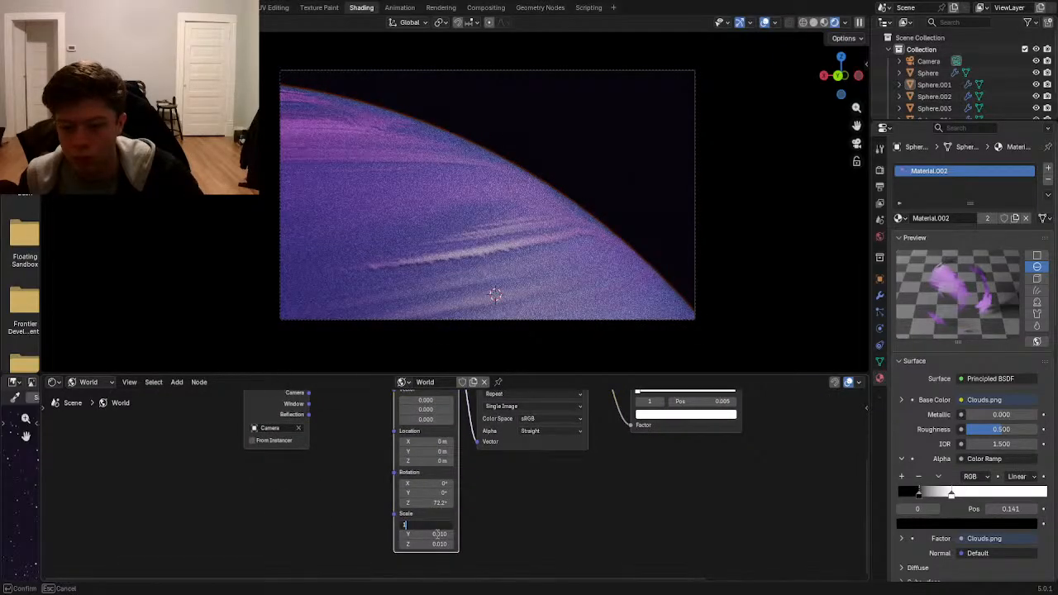
key(Return)
double_click(428, 502)
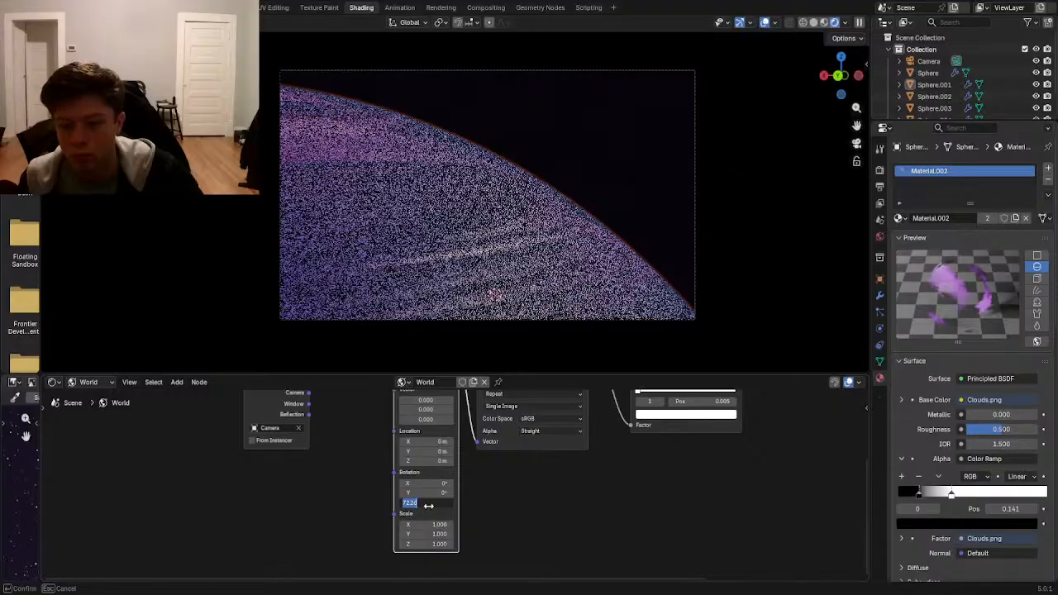
text(0)
key(Return)
mouse_move(629, 273)
middle_down()
mouse_move(786, 218)
mouse_move(510, 223)
mouse_move(390, 170)
mouse_move(502, 66)
mouse_move(461, 80)
mouse_move(441, 290)
mouse_move(411, 338)
middle_up()
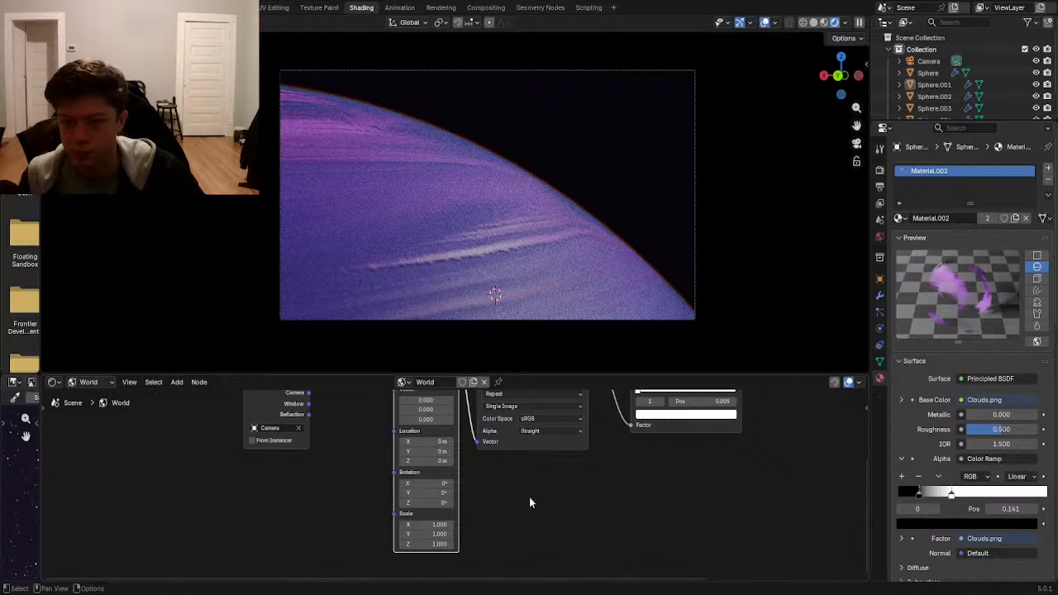
scroll(529, 497, up, 2)
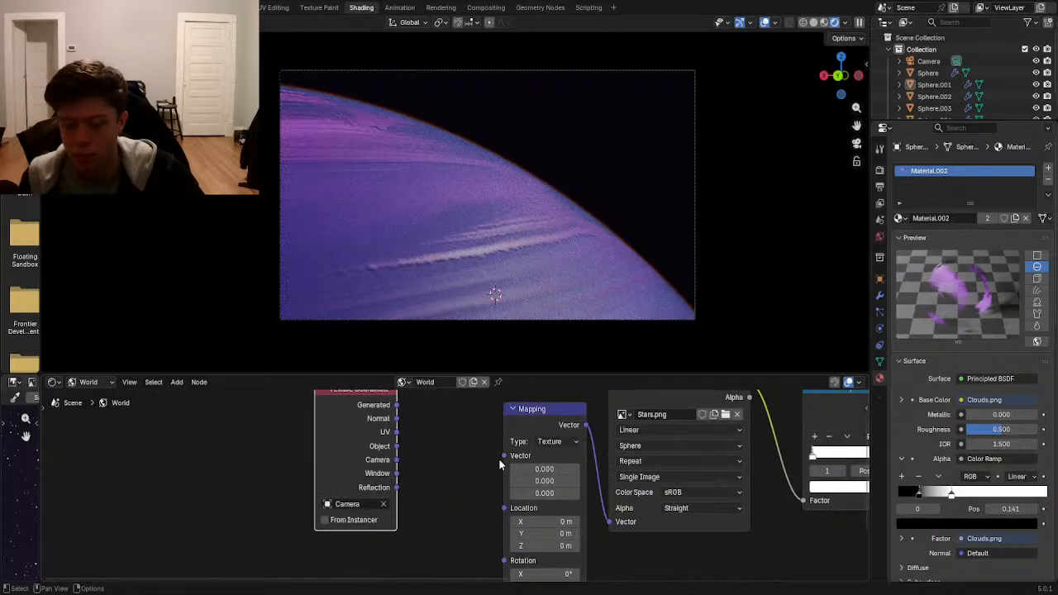
key(ctrl+z)
click(560, 442)
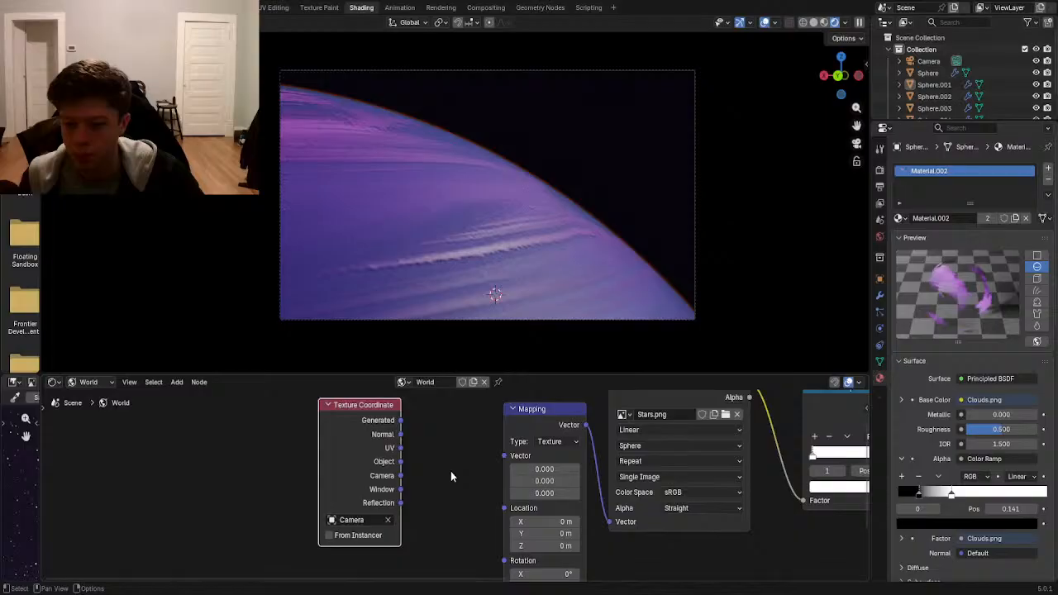
key(shift+a)
mouse_move(451, 473)
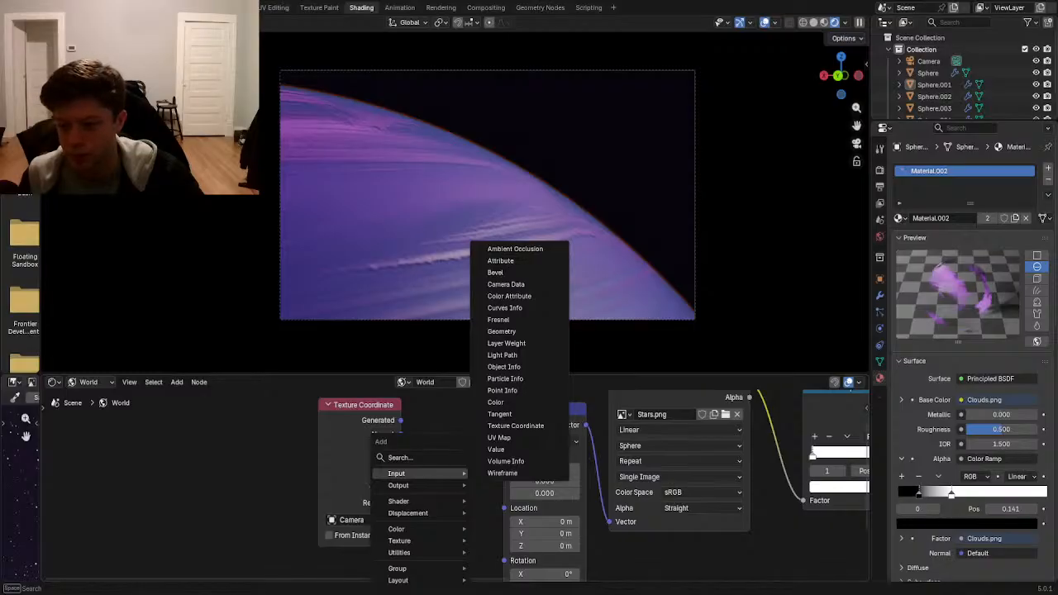
scroll(686, 550, down, 2)
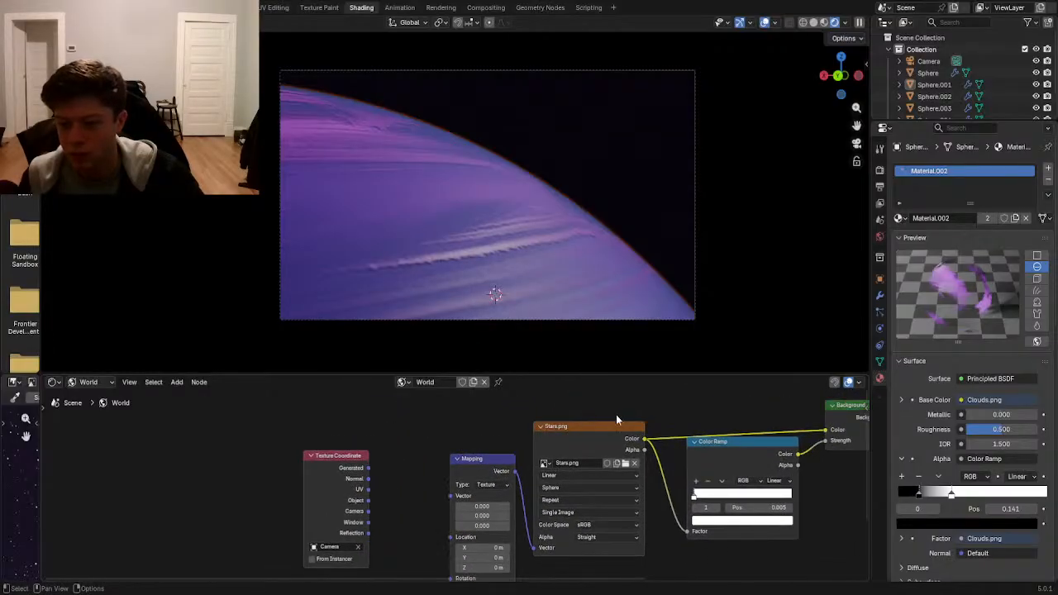
- Replace the world's Stars.png image texture node with an Environment Texture node that uses Stars.png
middle_drag(601, 418, 338, 463)
key(x)
key(shift+a)
text(e)
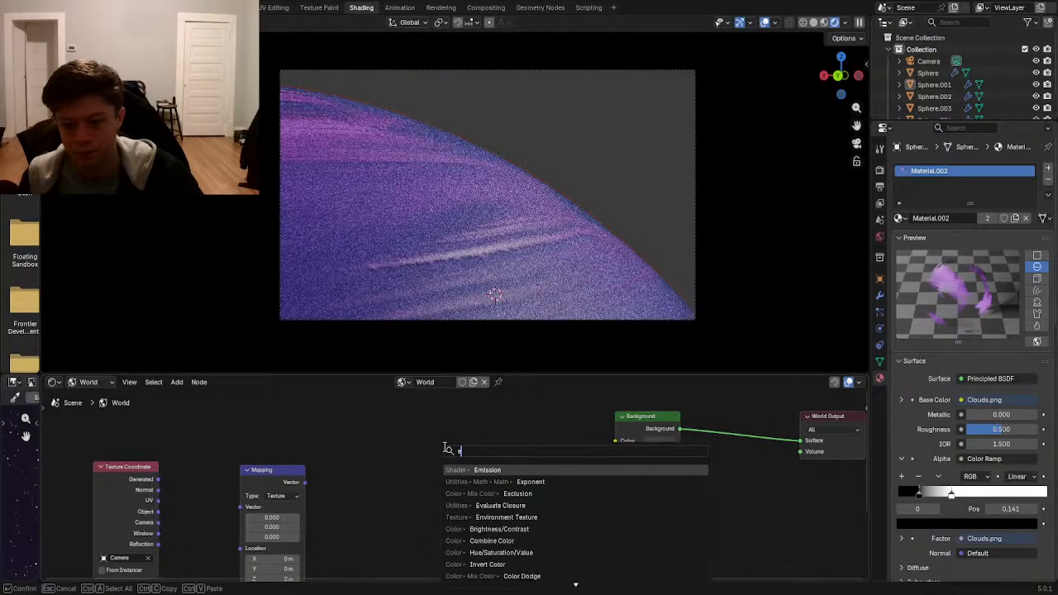
text(nv)
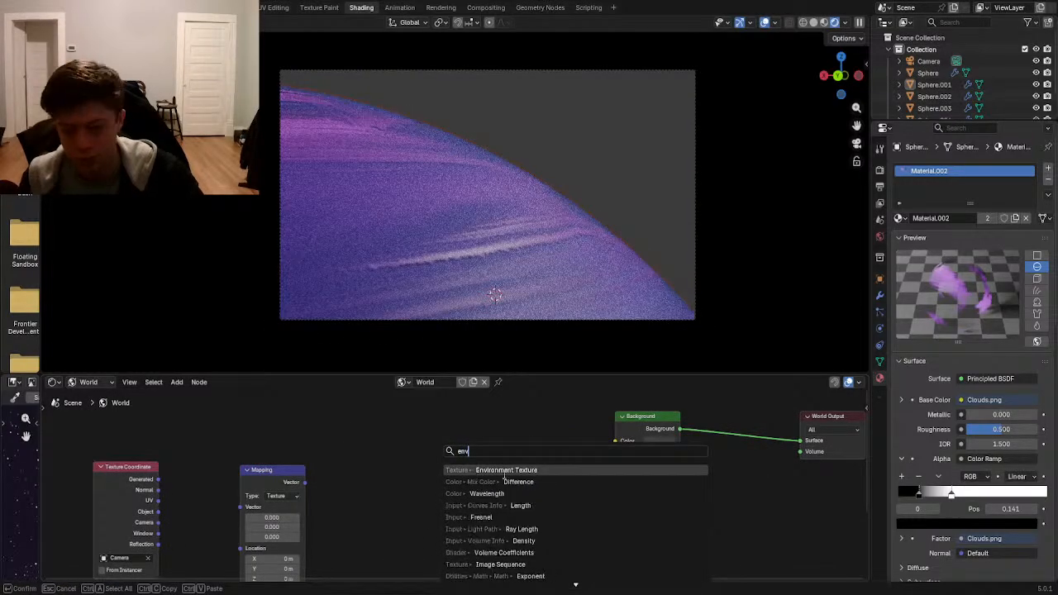
click(504, 471)
click(447, 463)
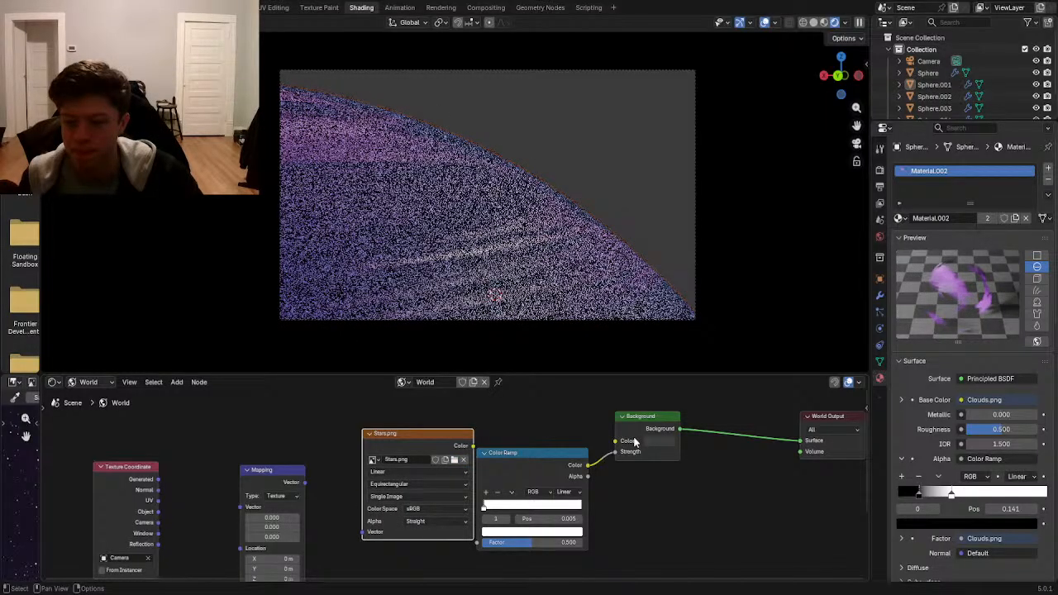
- Link the Environment Texture's Color to the Background's Color and the Color Ramp's Factor, and the Mapping node's output to its Vector input
drag(473, 447, 618, 442)
drag(416, 435, 482, 542)
middle_drag(309, 519, 411, 489)
scroll(410, 489, up, 1)
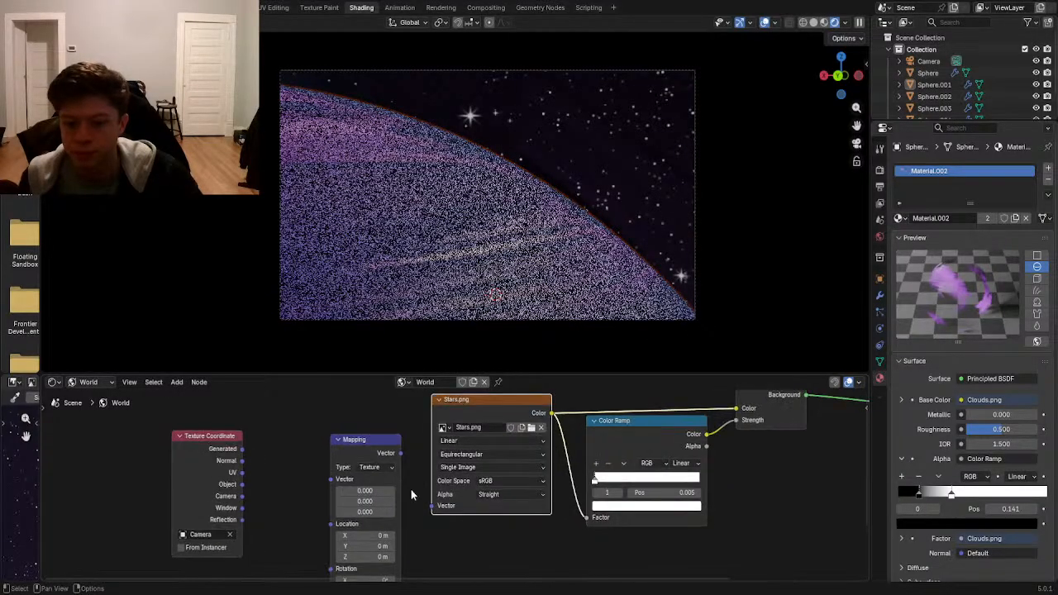
click(398, 461)
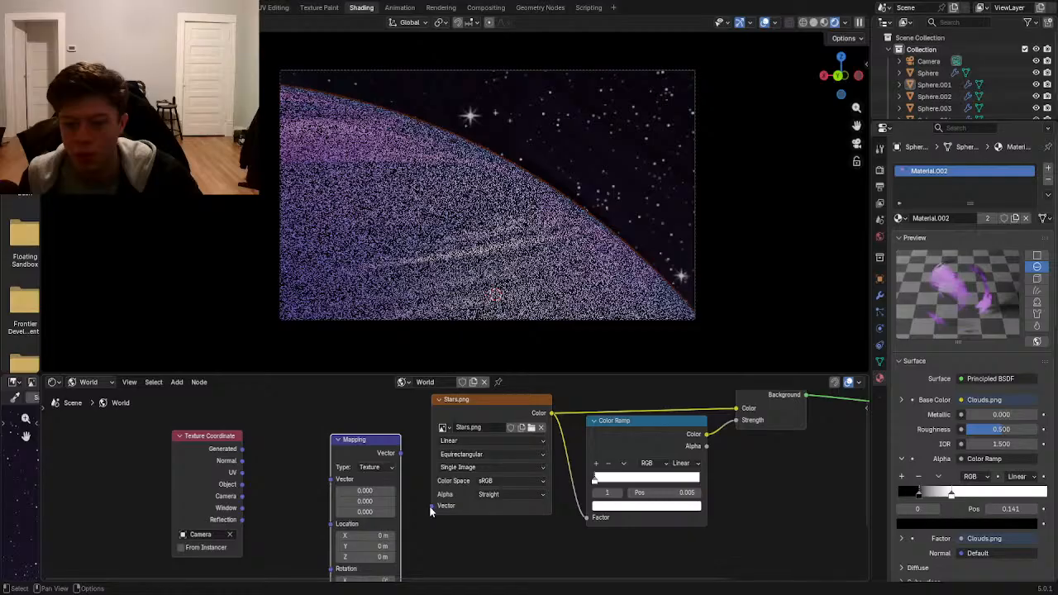
drag(432, 506, 399, 453)
- Try the Normal and Vector types on the Mapping node and set its type to Point
middle_drag(382, 476, 402, 465)
middle_drag(442, 511, 456, 496)
scroll(438, 570, up, 1)
mouse_move(437, 576)
middle_down()
mouse_move(433, 525)
mouse_move(444, 586)
middle_up()
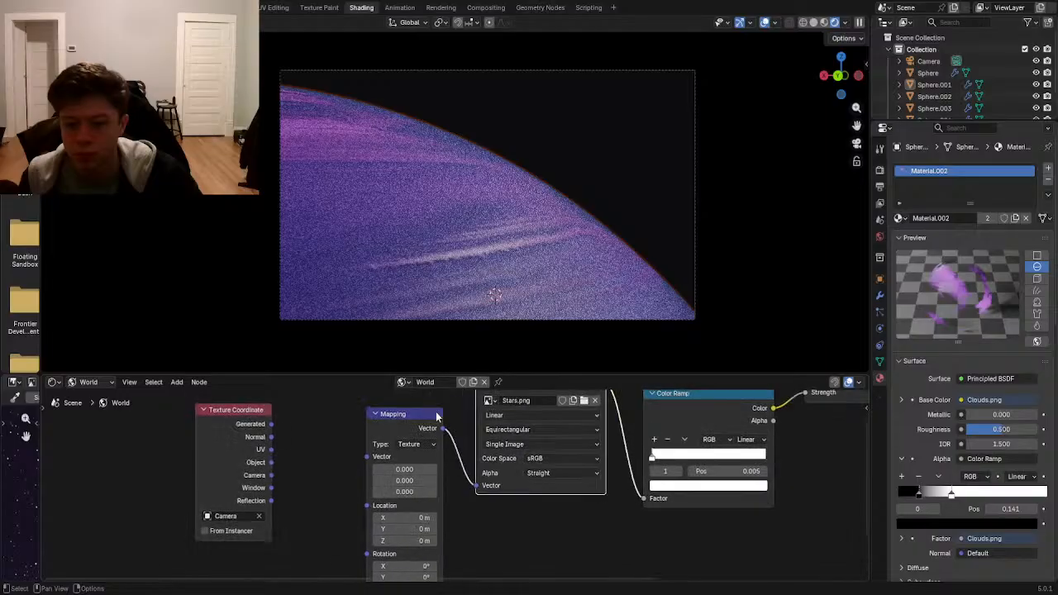
click(417, 443)
click(422, 460)
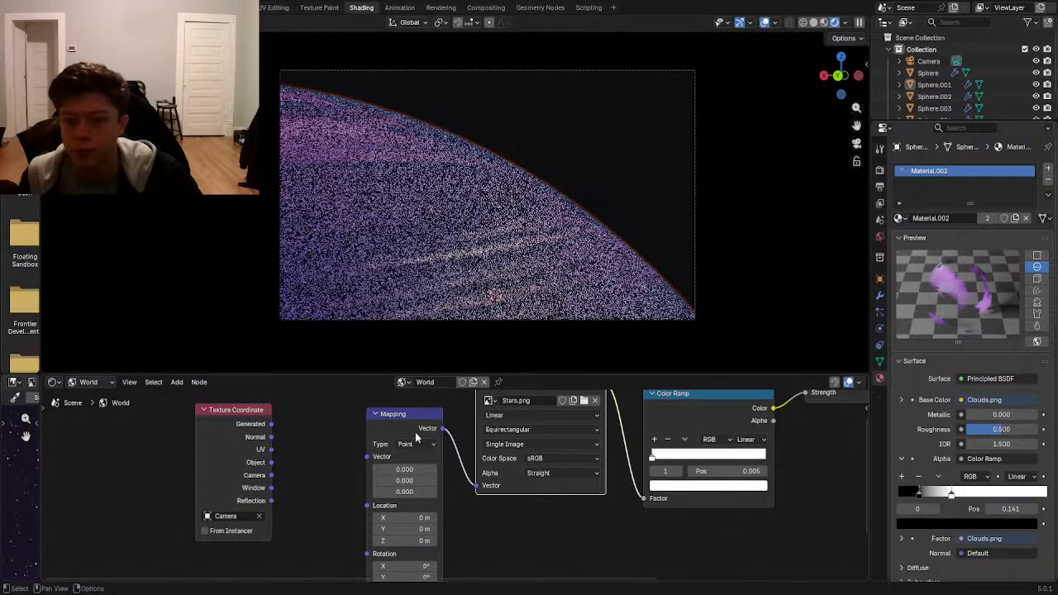
click(417, 444)
click(428, 494)
click(417, 443)
click(421, 482)
click(417, 443)
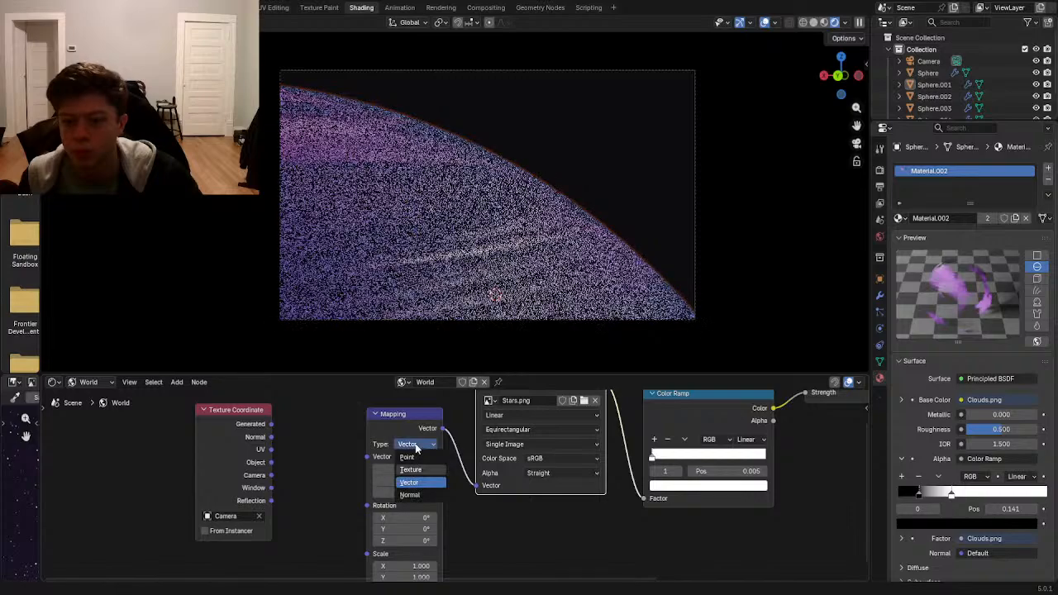
click(406, 457)
- Connect the Texture Coordinate node's Generated output to the Mapping node's Vector input
shift+scroll(438, 427, up, 1)
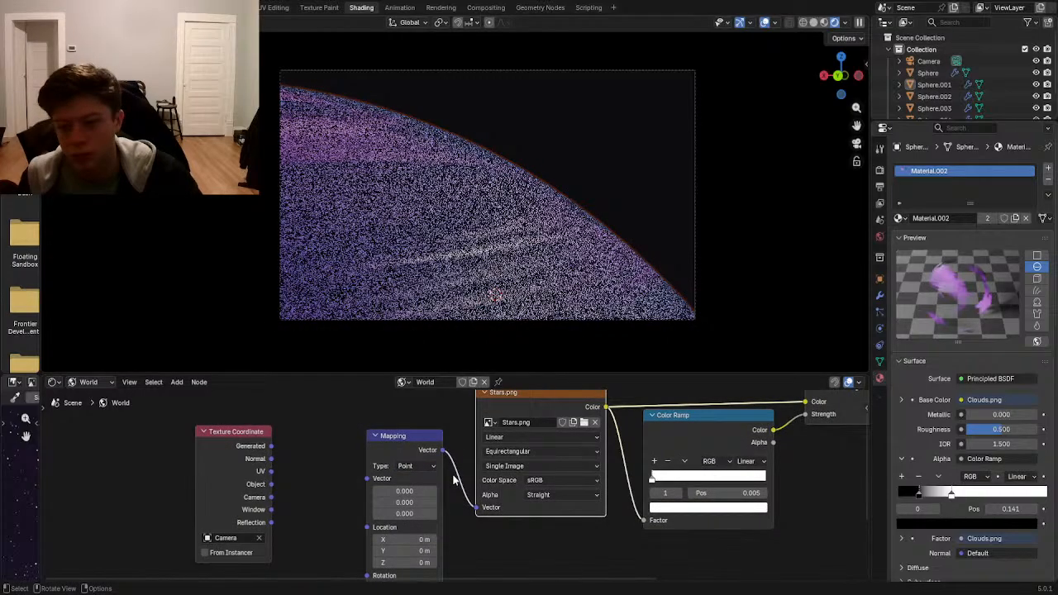
shift+scroll(426, 528, down, 6)
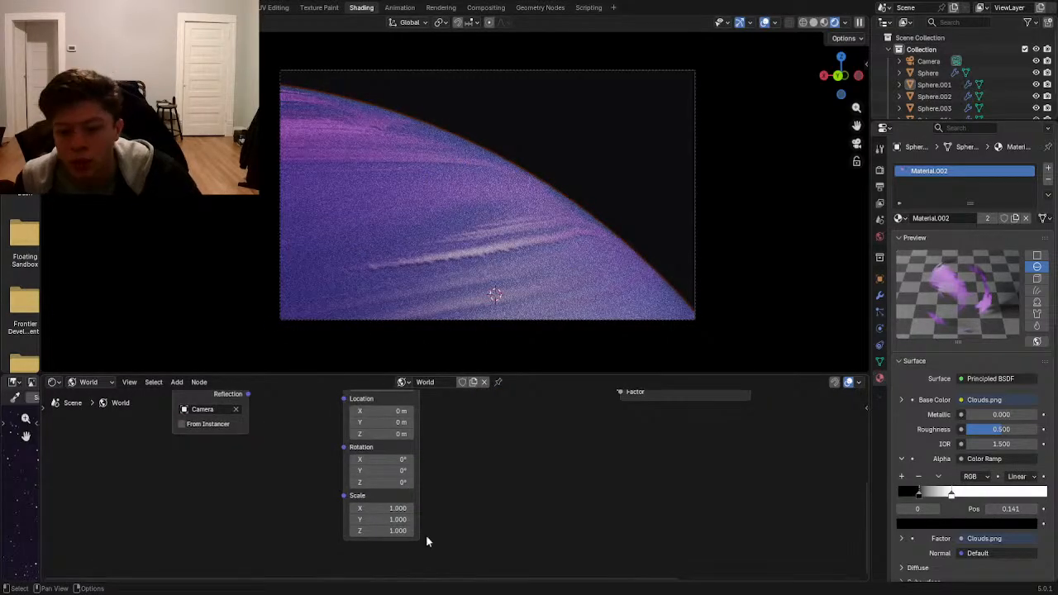
shift+scroll(430, 500, up, 3)
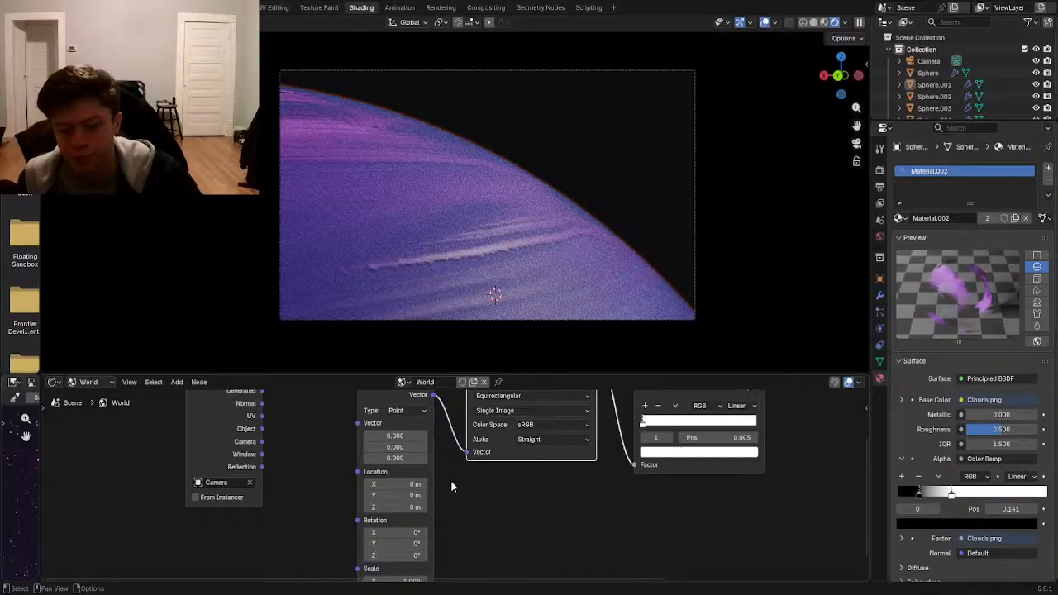
middle_drag(431, 432, 435, 475)
click(267, 433)
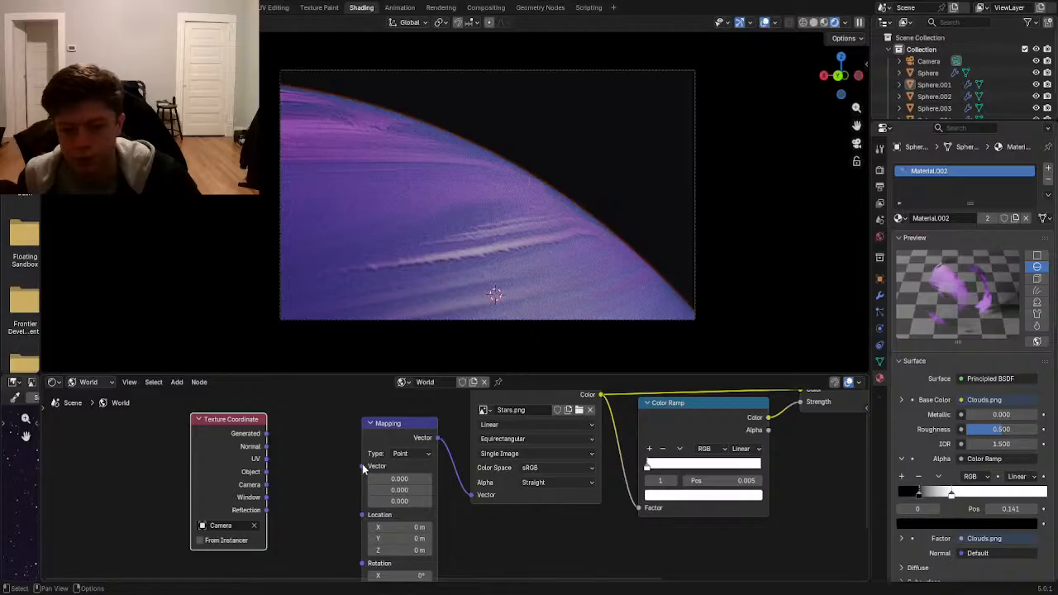
click(362, 464)
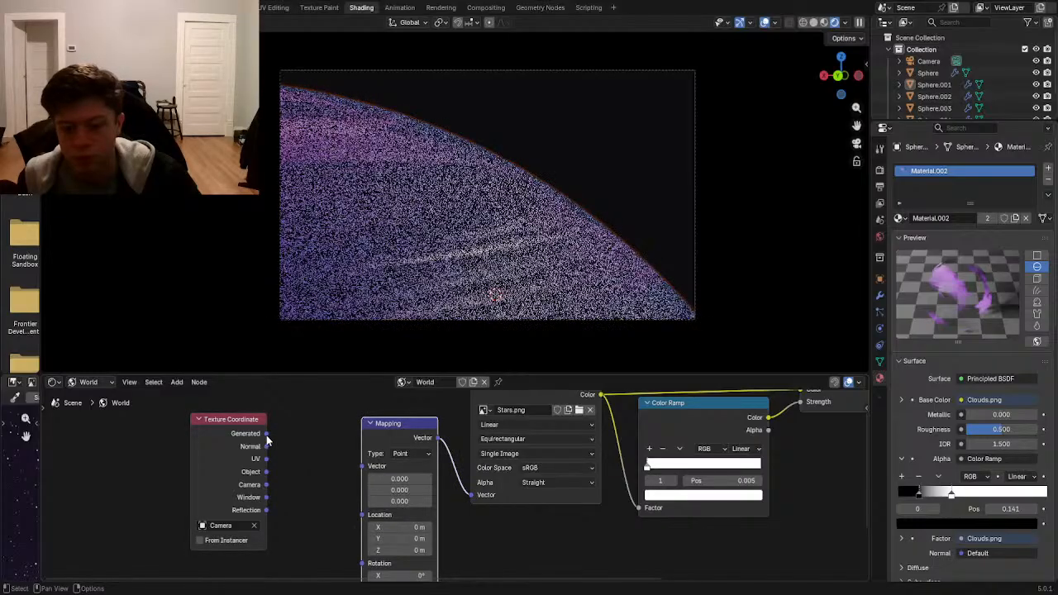
drag(267, 434, 362, 466)
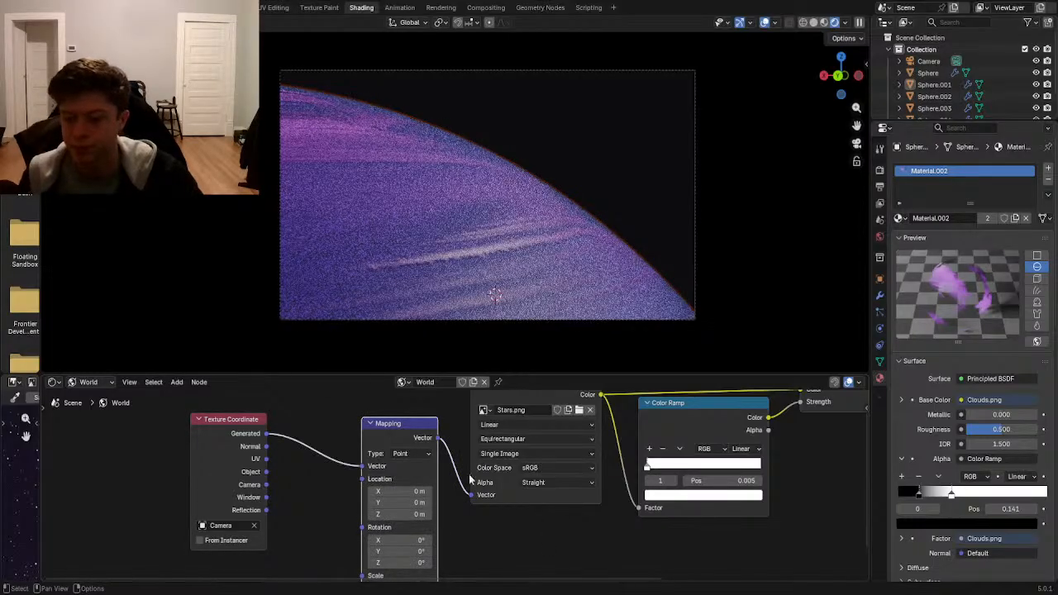
- Try Scale values of 8.300 on X and 5.700 on Y in the Mapping node
middle_drag(457, 492, 483, 413)
scroll(447, 496, up, 5)
drag(427, 500, 462, 516)
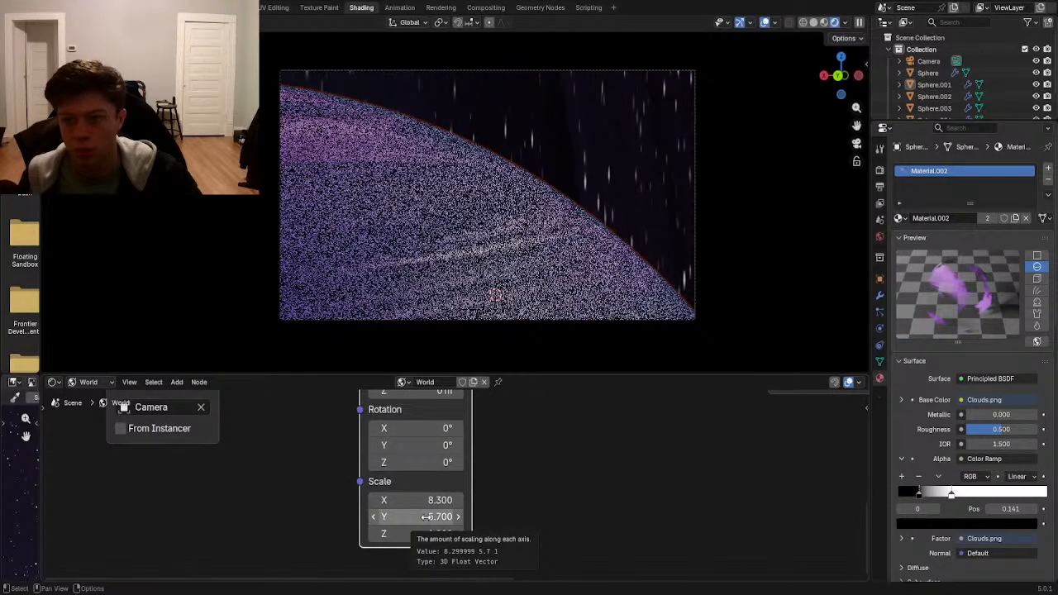
- Set the Mapping node's Scale to 0.05 on the X, Y and Z axes
click(422, 500)
text(0.)
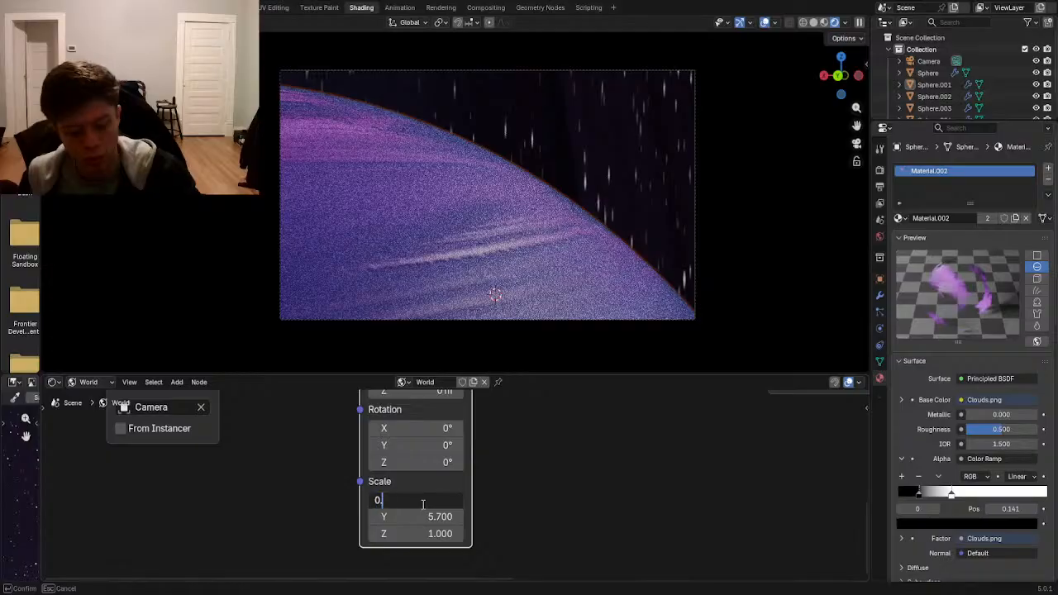
text(05)
key(Tab)
text(0.0)
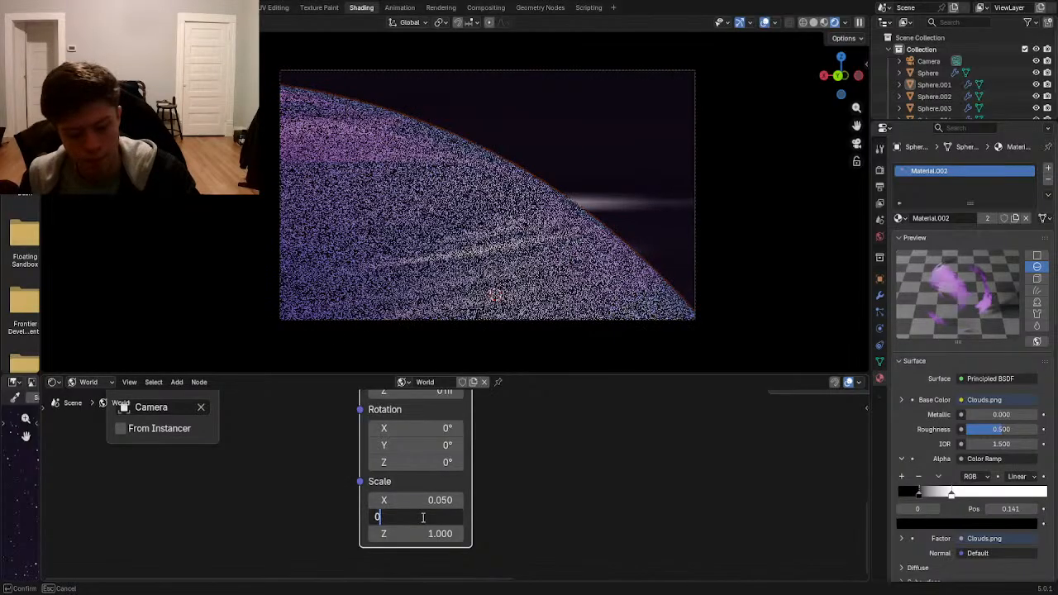
text(5)
key(Return)
click(420, 535)
text(0.0)
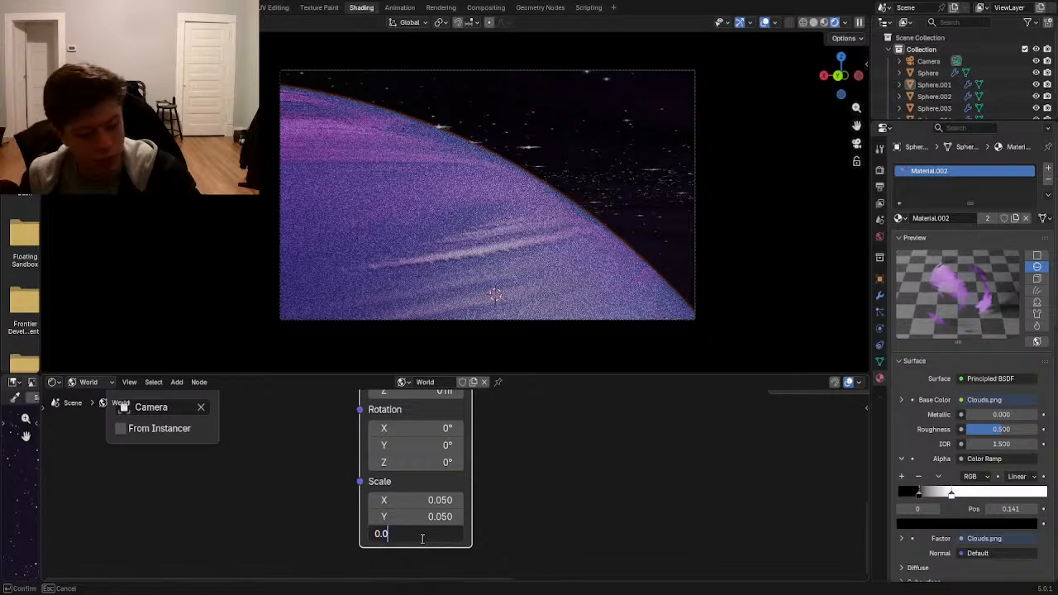
text(5)
key(Return)
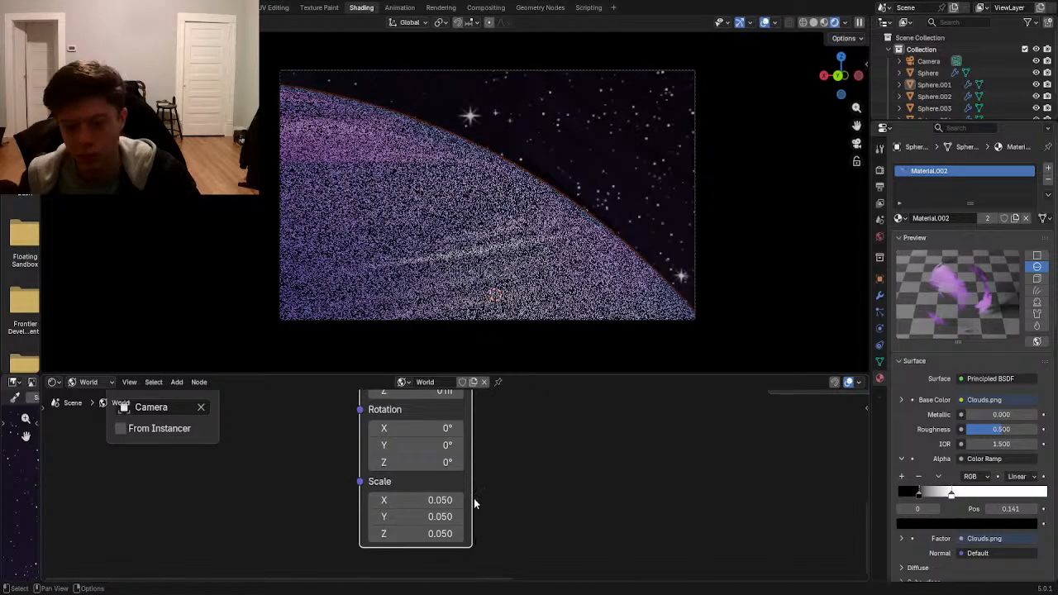
- Set the interpolation of the Stars.png Environment Texture to Smart
scroll(473, 504, down, 1)
middle_drag(467, 436, 449, 550)
scroll(448, 506, down, 1)
middle_drag(481, 454, 478, 477)
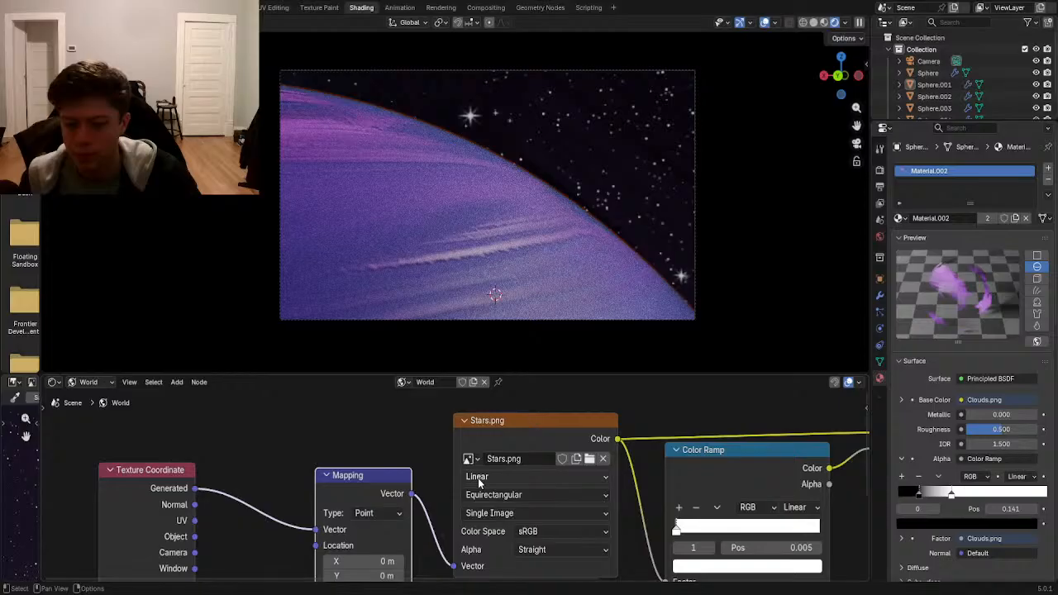
click(477, 478)
click(500, 493)
click(497, 478)
click(502, 557)
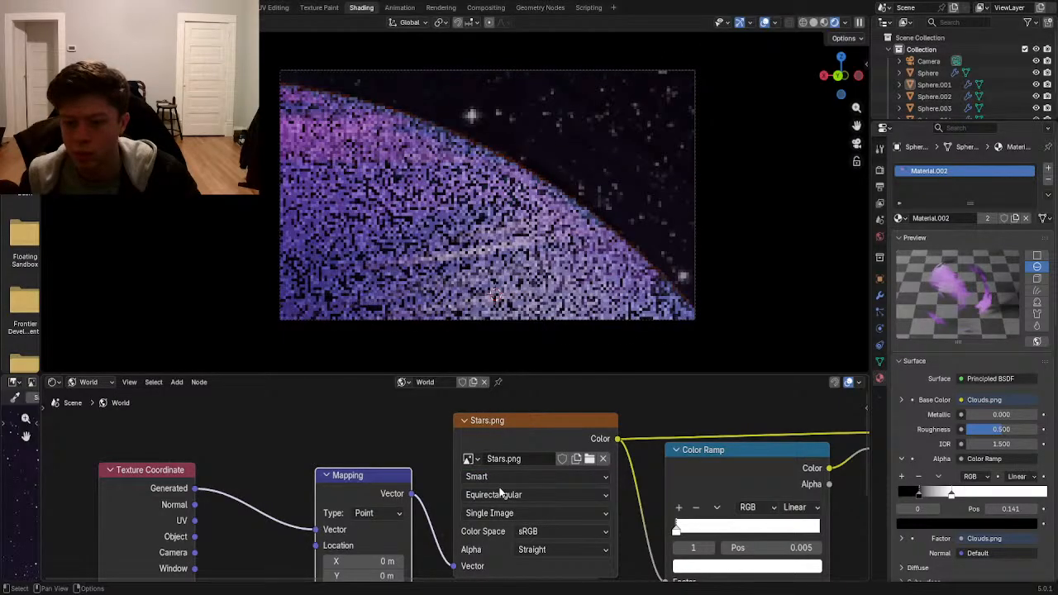
- Try the Mirror Ball projection on the Stars.png Environment Texture and return it to Equirectangular
click(500, 494)
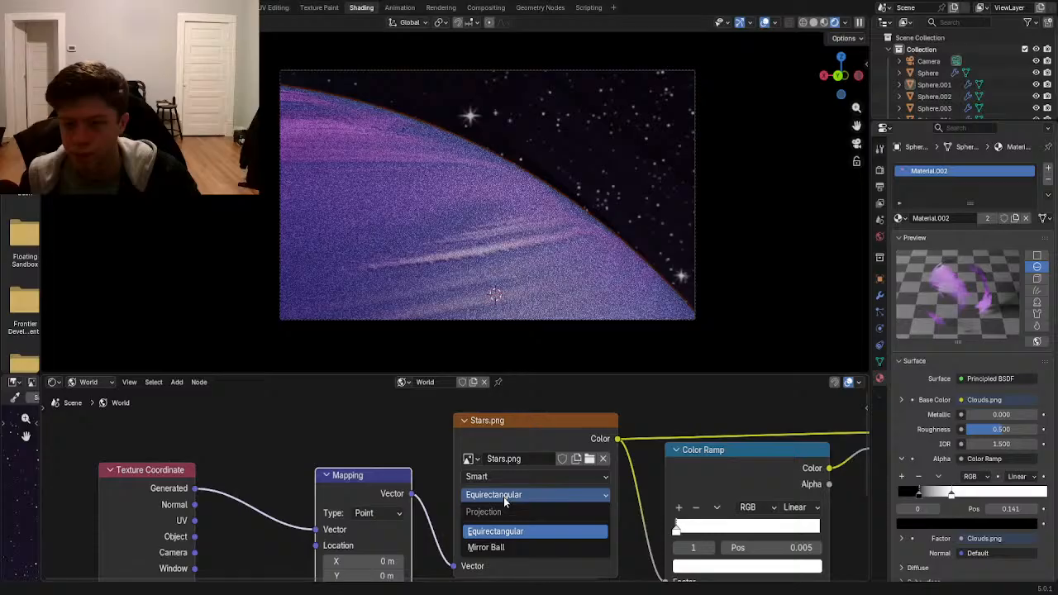
click(495, 547)
click(494, 494)
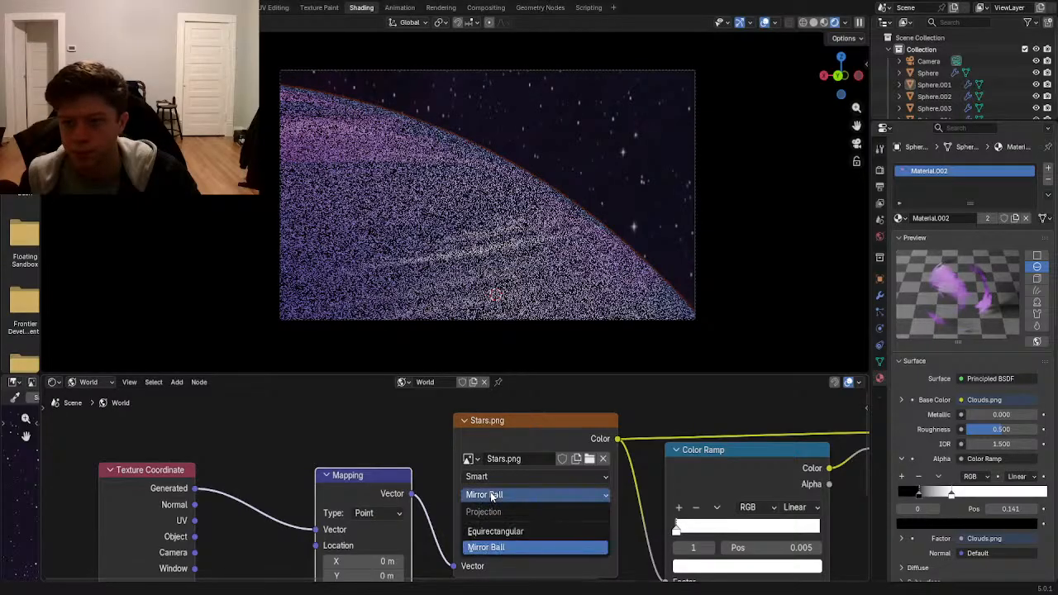
click(497, 532)
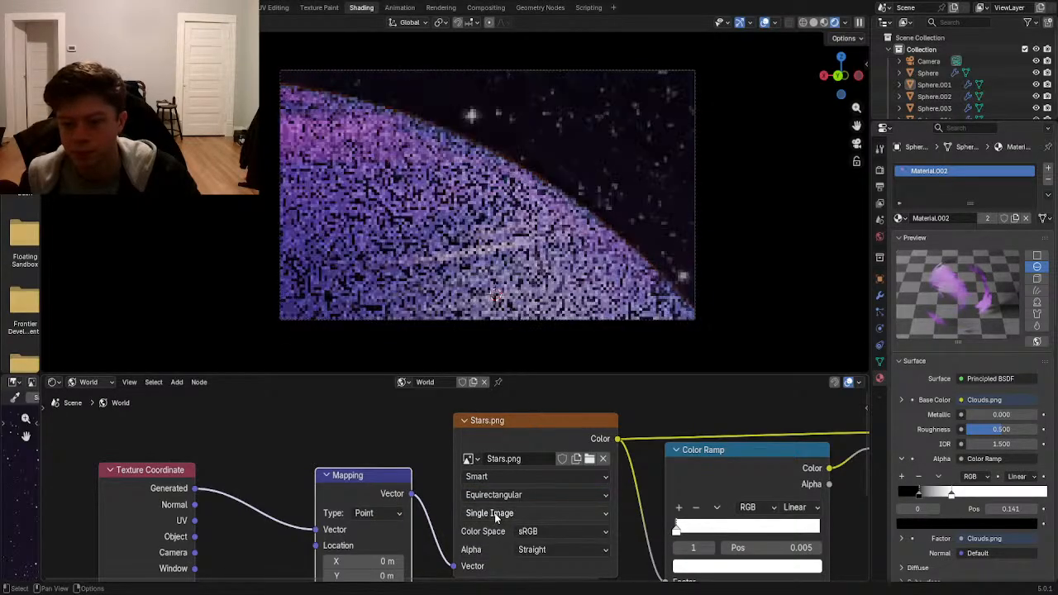
click(496, 513)
click(495, 513)
middle_drag(495, 514, 494, 473)
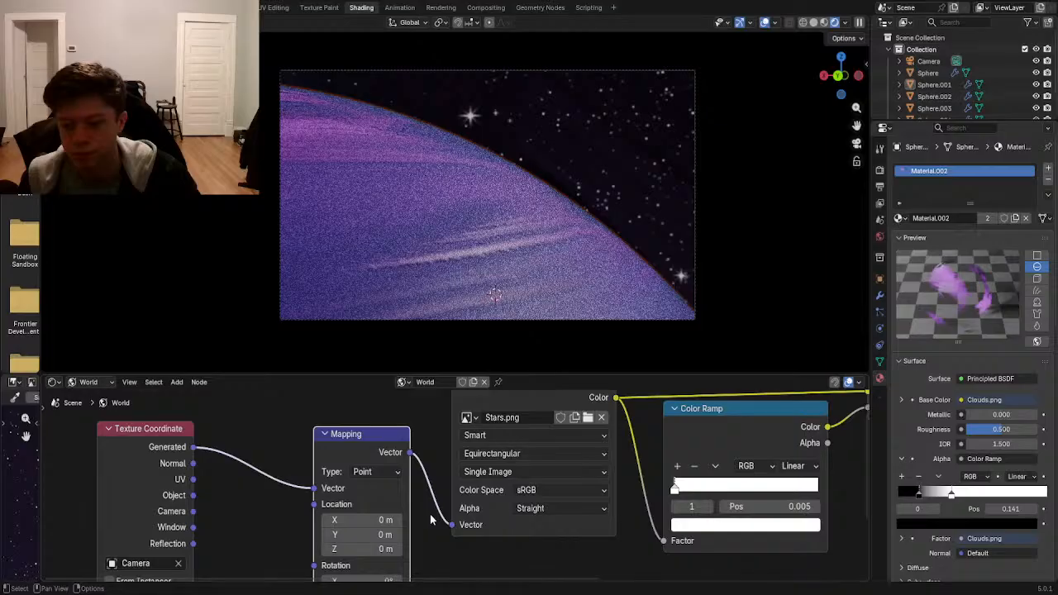
middle_drag(430, 514, 487, 487)
middle_drag(445, 459, 491, 438)
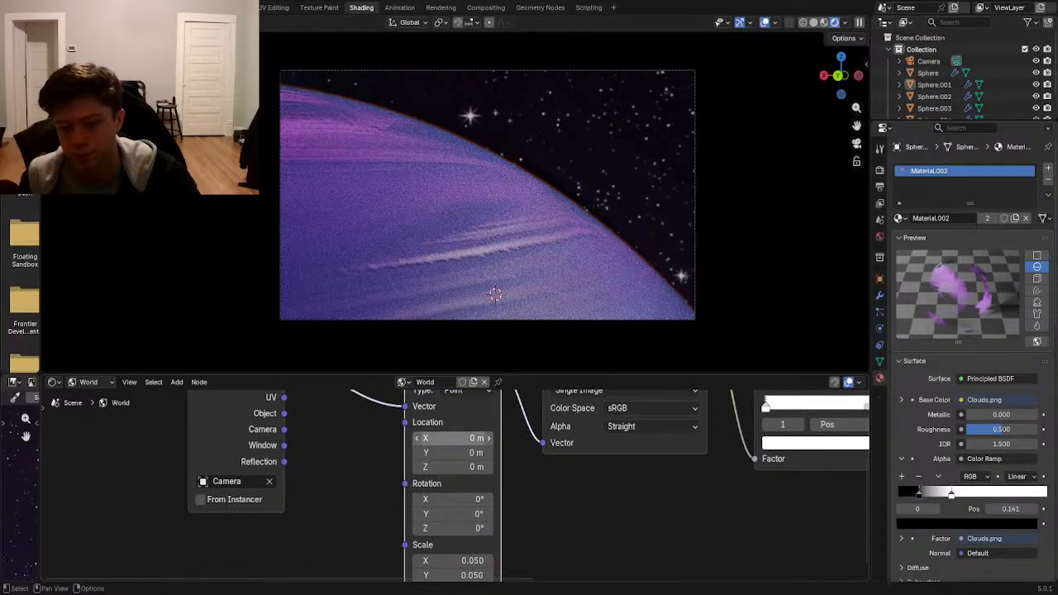
scroll(457, 440, down, 1)
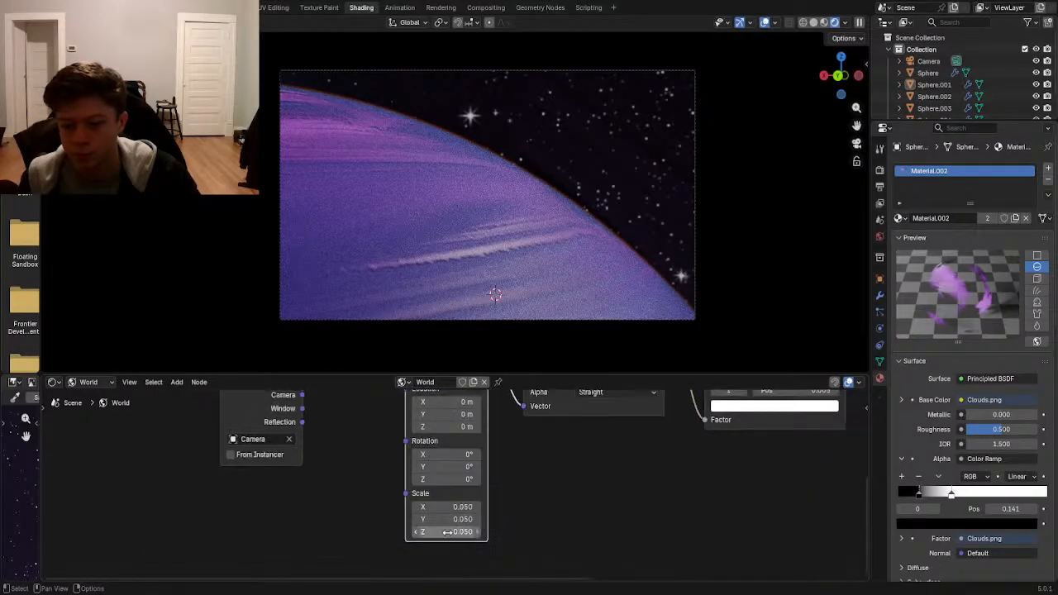
click(415, 532)
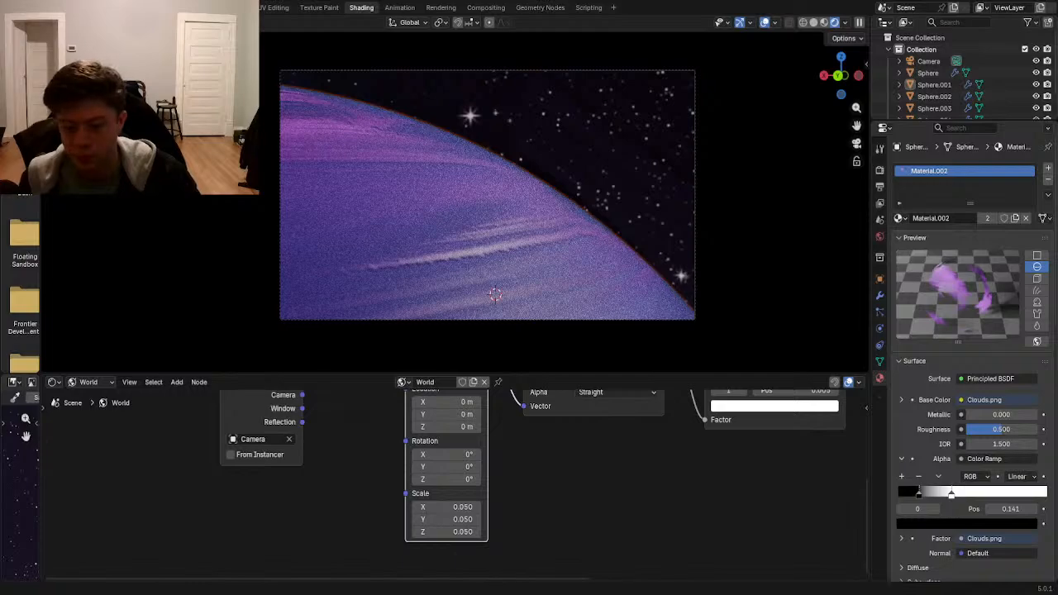
shift+scroll(580, 491, up, 4)
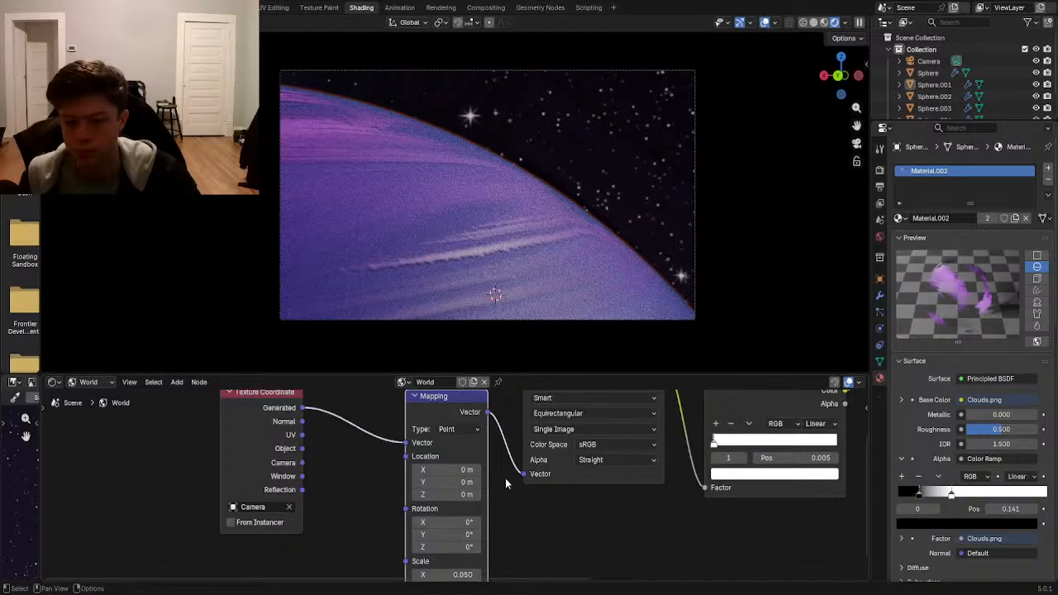
click(463, 443)
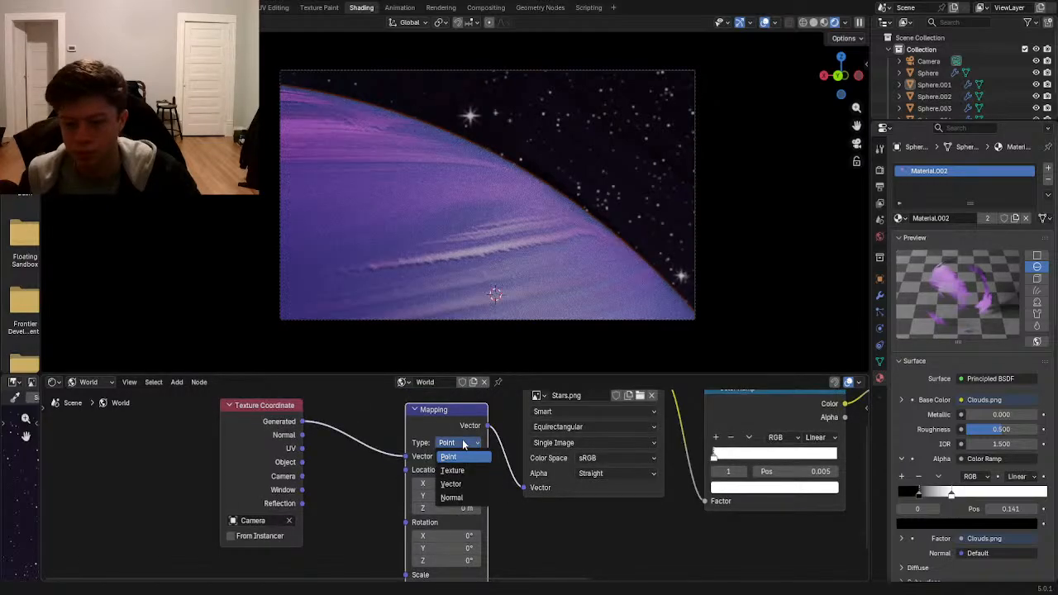
middle_drag(366, 464, 340, 482)
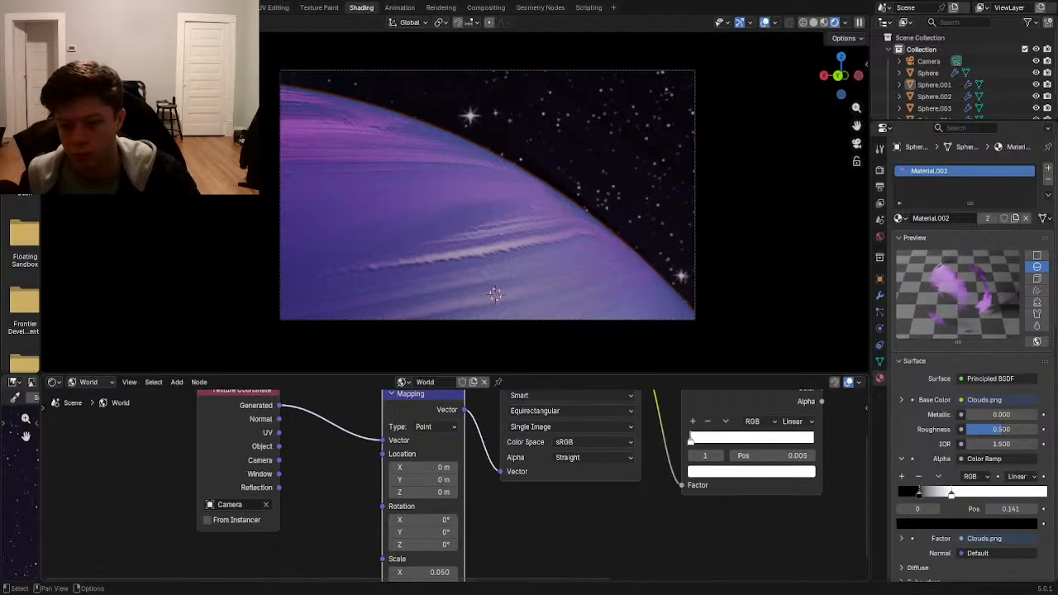
middle_drag(339, 483, 367, 422)
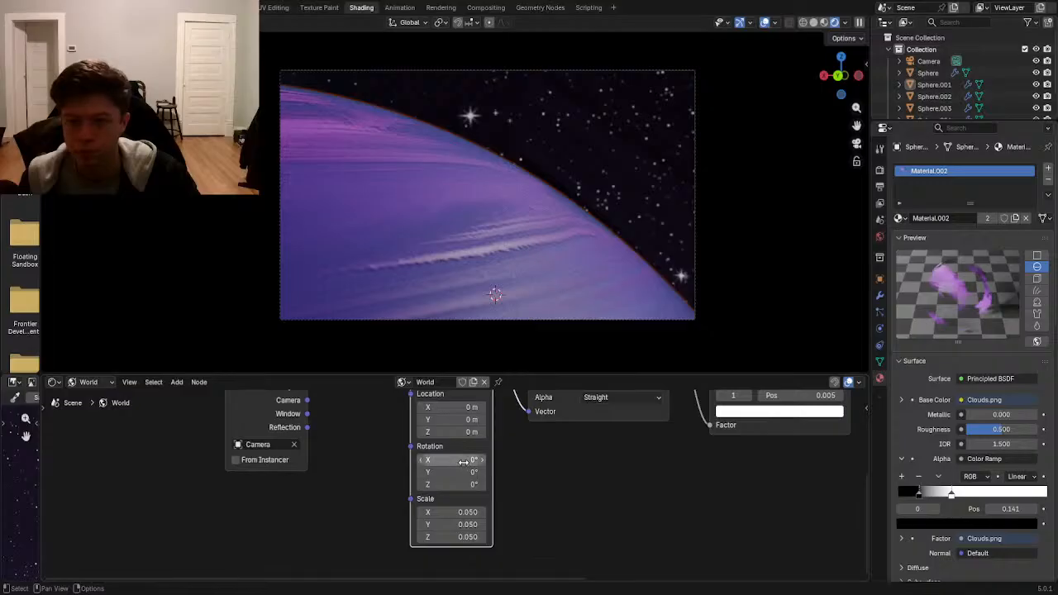
- Try Mapping Scale values of 8.950, 13.750 and 11.550, raise Y further to about 21.850, and undo these scale changes
drag(468, 512, 503, 524)
drag(430, 538, 494, 537)
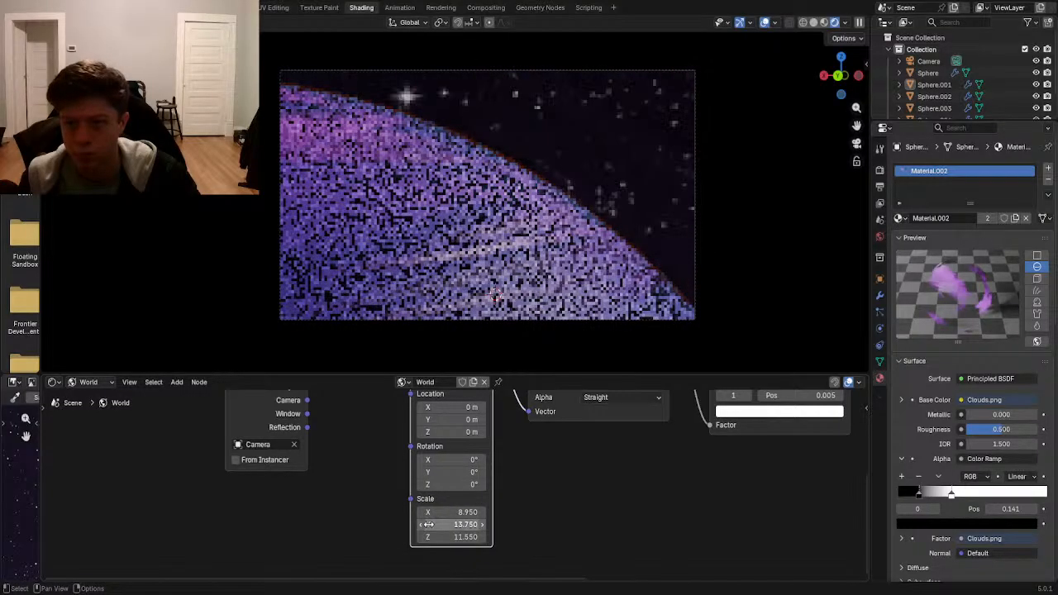
drag(430, 524, 475, 525)
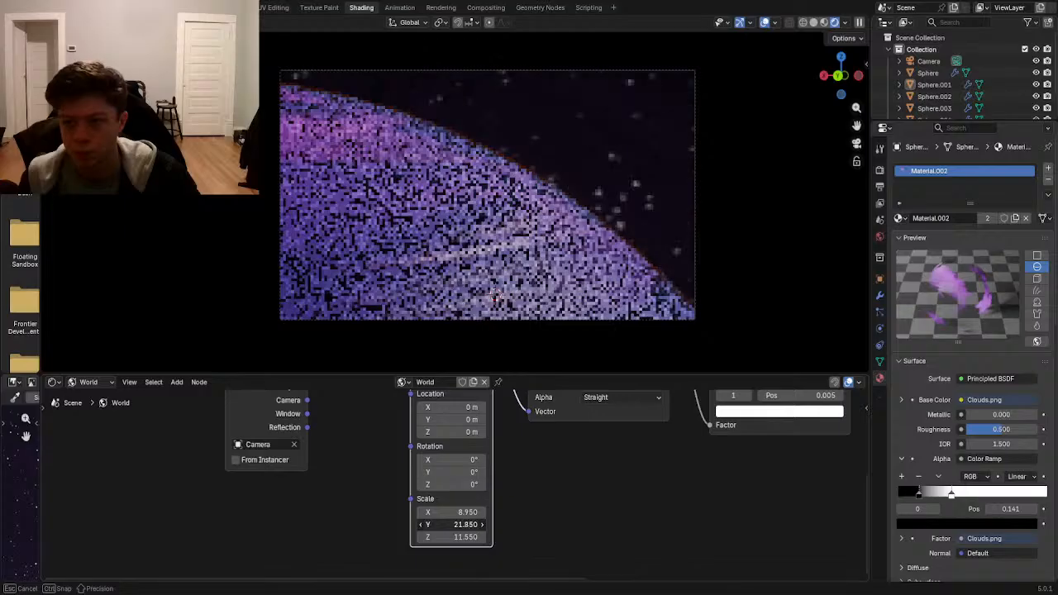
key(ctrl+z)
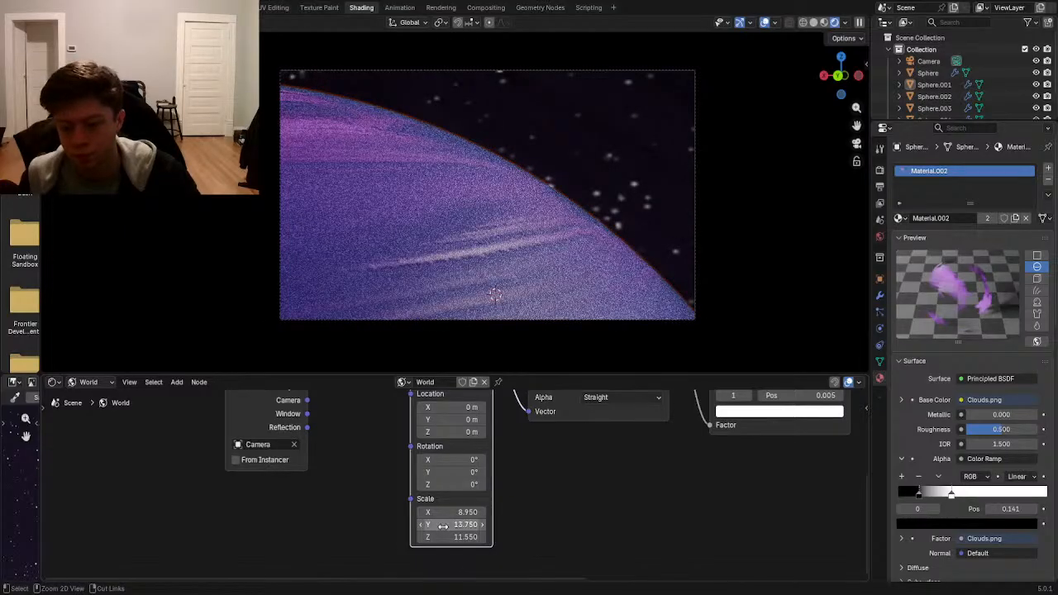
key(ctrl+z)
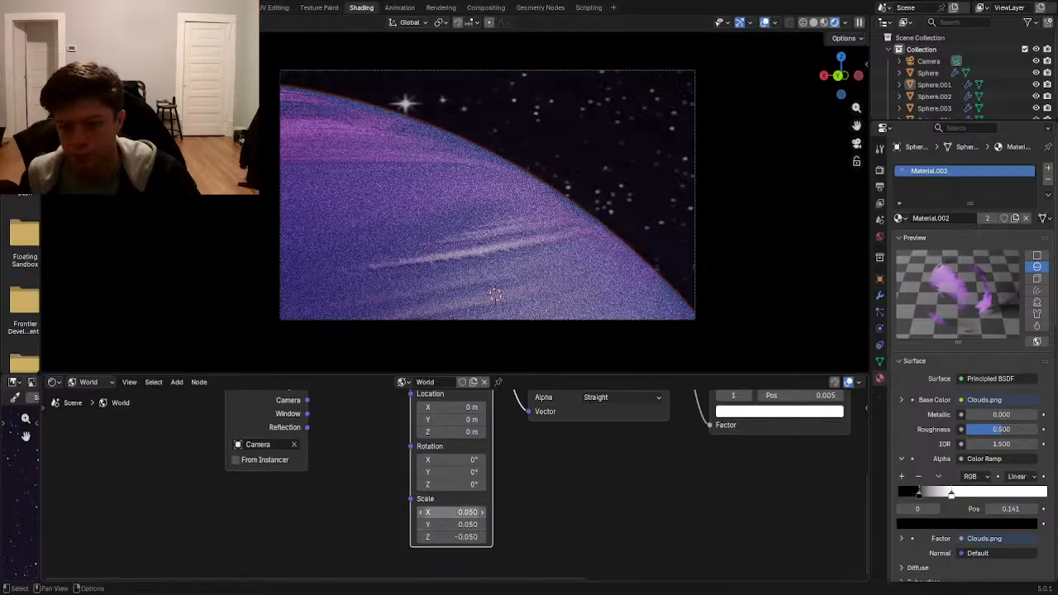
key(ctrl+z)
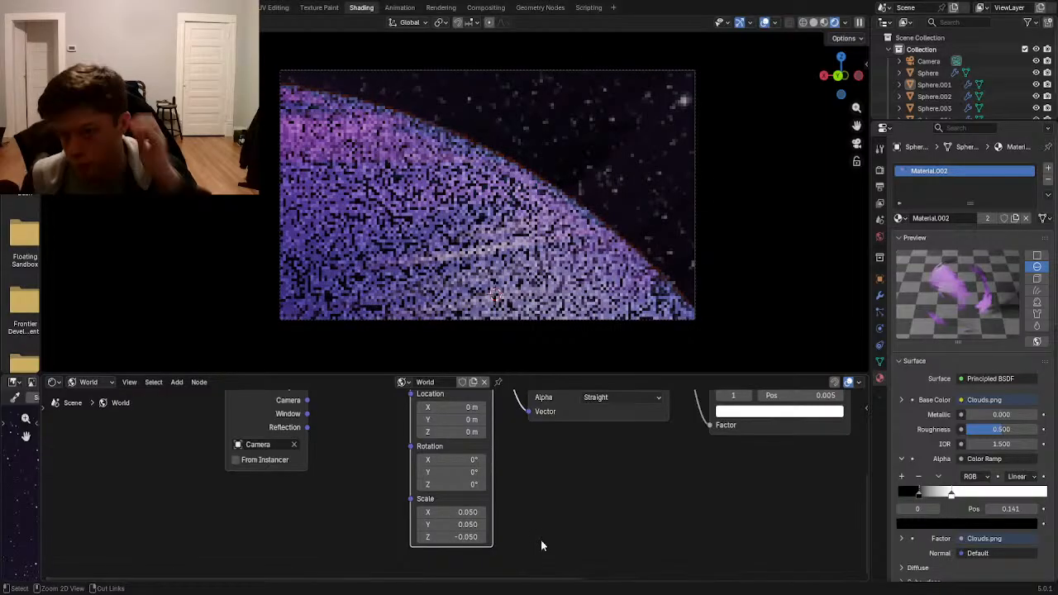
key(ctrl+z)
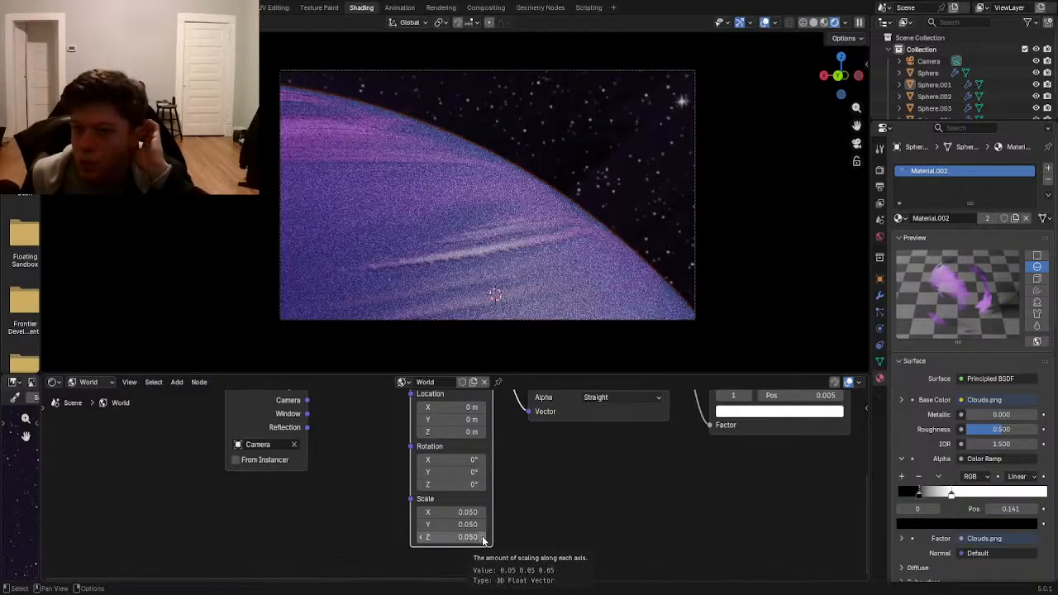
- Set the Mapping node's Scale to 0.01 on the Z, Y and X axes
double_click(467, 537)
text(0.01)
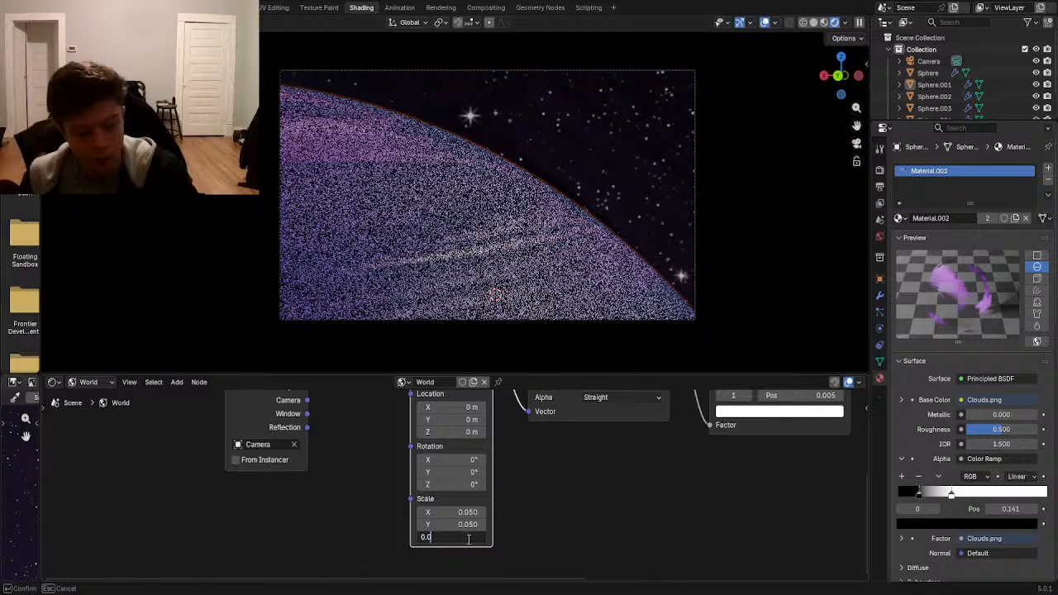
key(Return)
double_click(471, 524)
text(0.0)
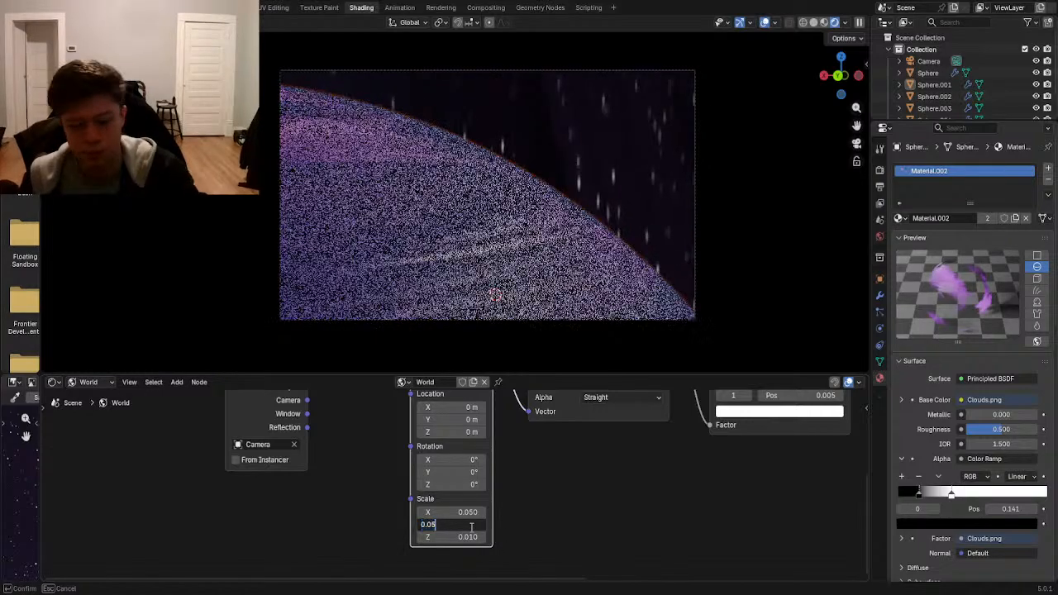
text(1)
key(Return)
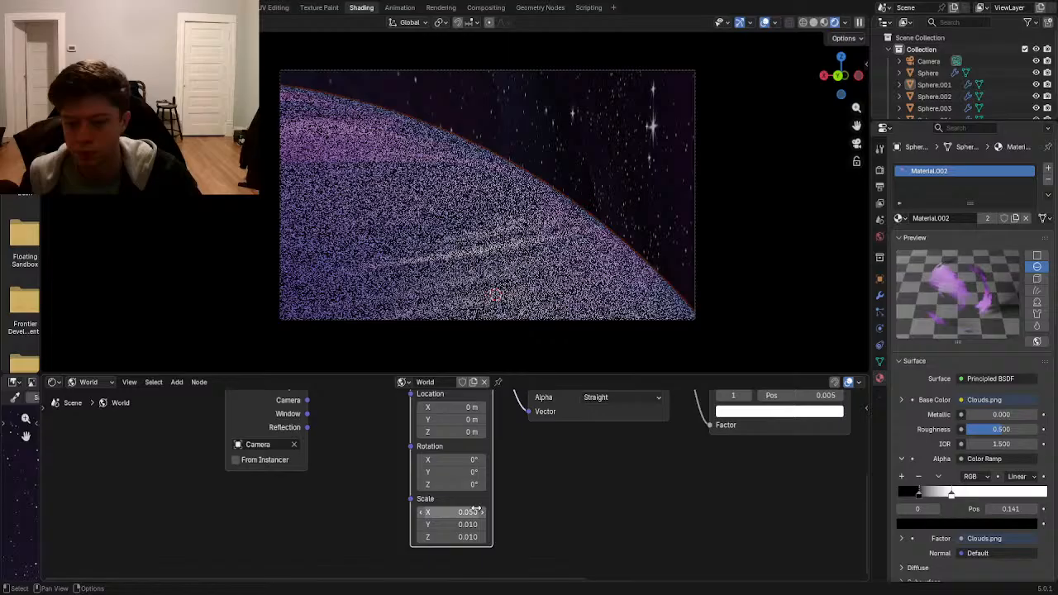
click(467, 512)
text(0.01)
key(Return)
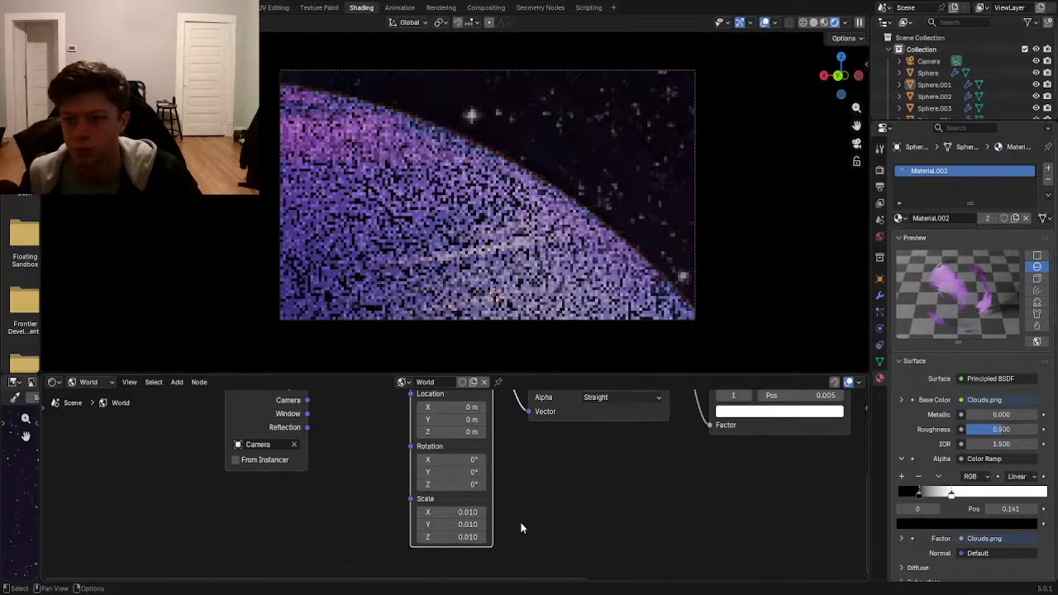
- Try an X Scale of 0.02 in the Mapping node and return it to 0.01
click(473, 510)
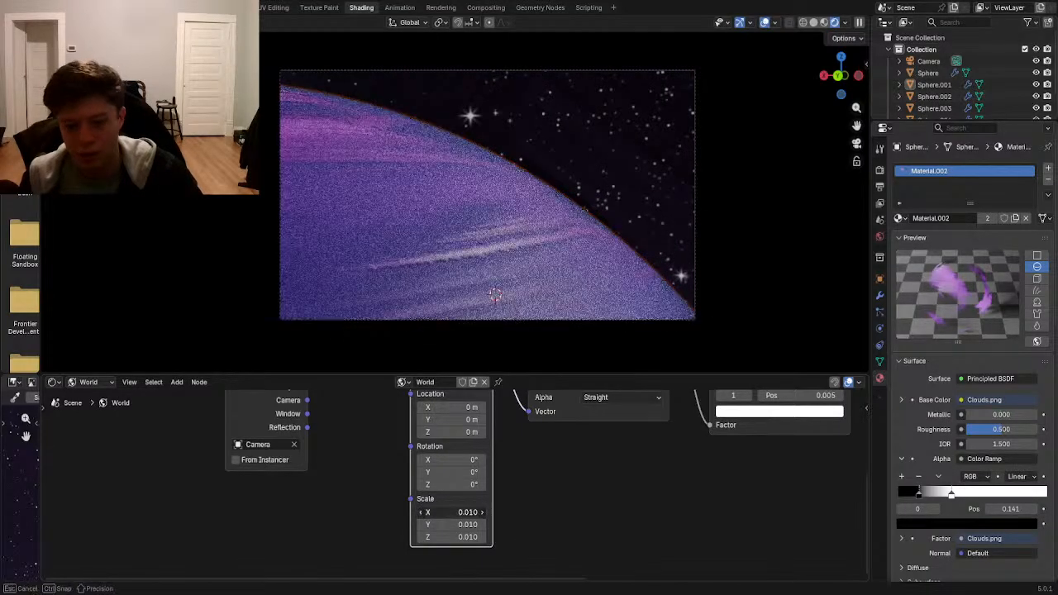
key(BackSpace)
text(2)
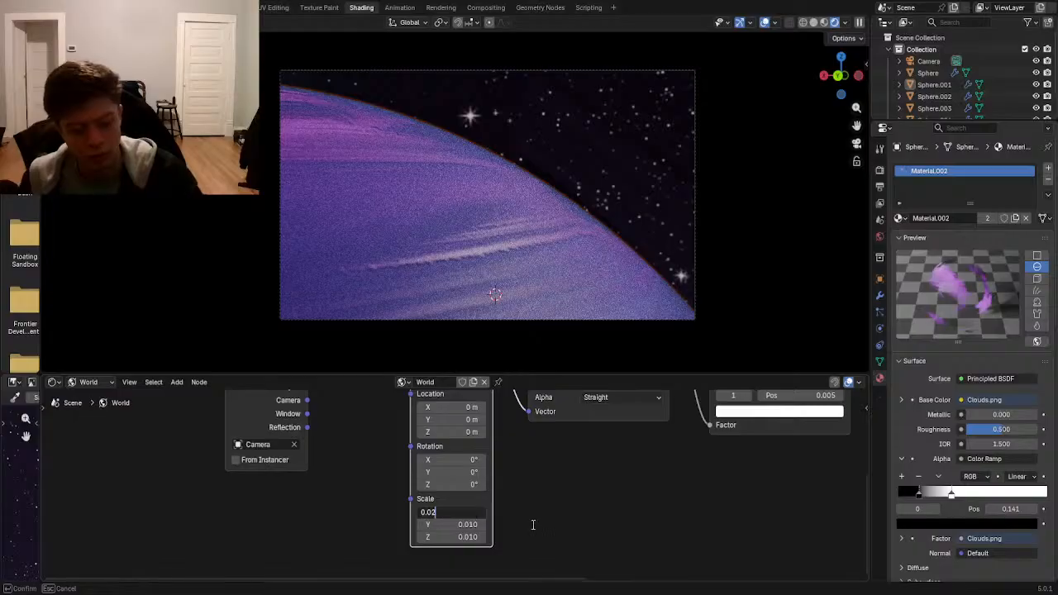
key(Return)
click(471, 513)
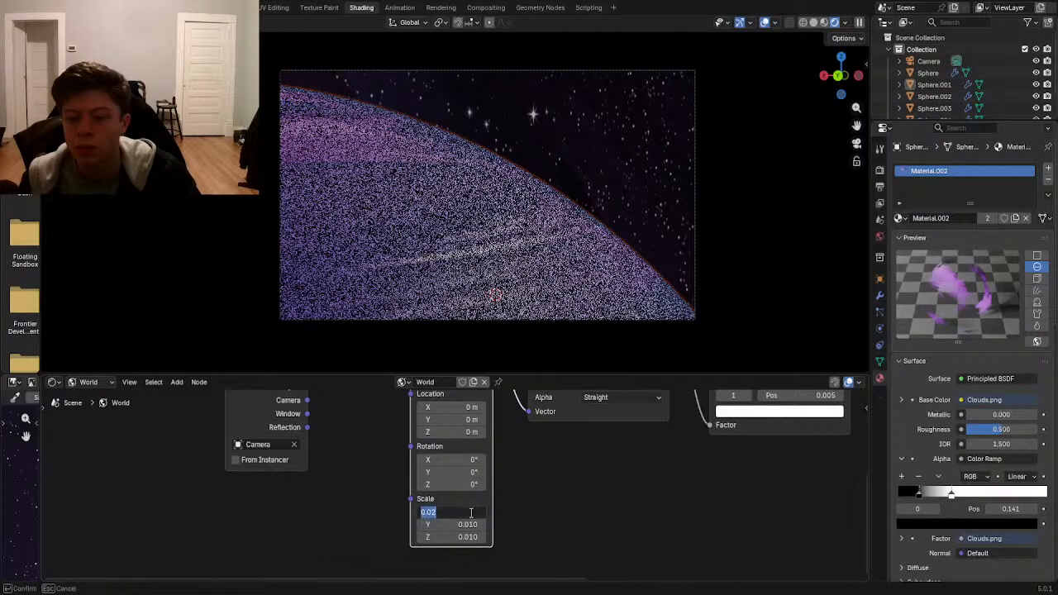
text(0.01)
key(Return)
middle_drag(503, 515, 483, 562)
middle_drag(471, 493, 470, 527)
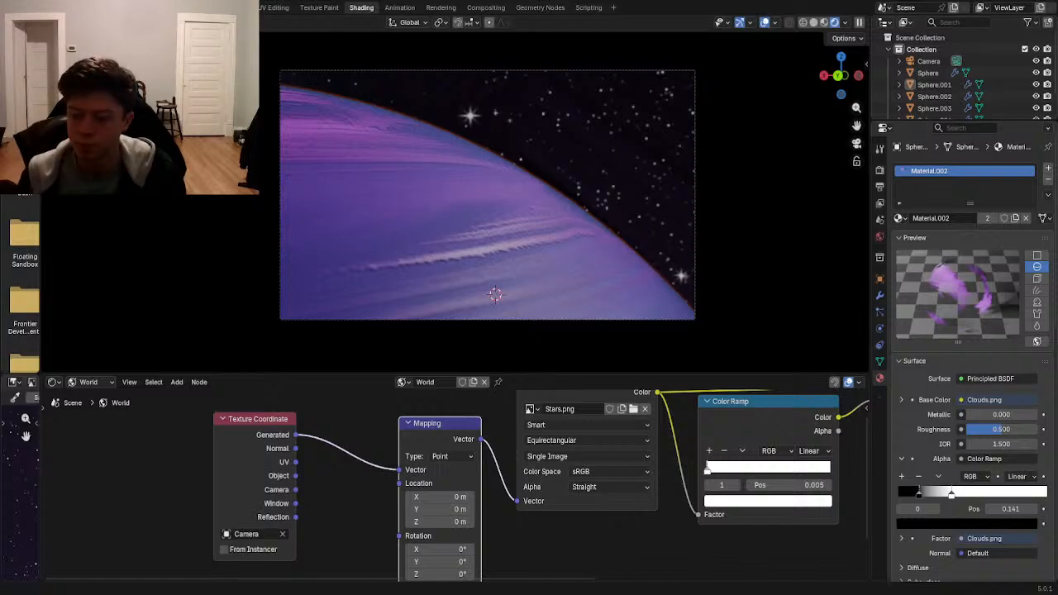
scroll(441, 488, down, 1)
middle_drag(590, 426, 432, 477)
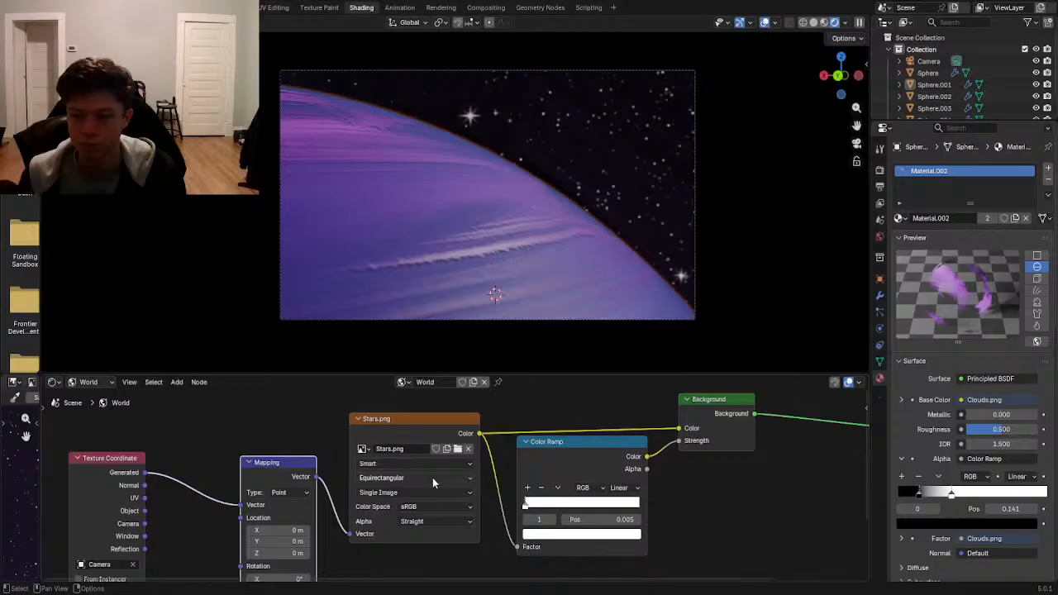
scroll(586, 510, up, 1)
middle_drag(586, 510, 248, 478)
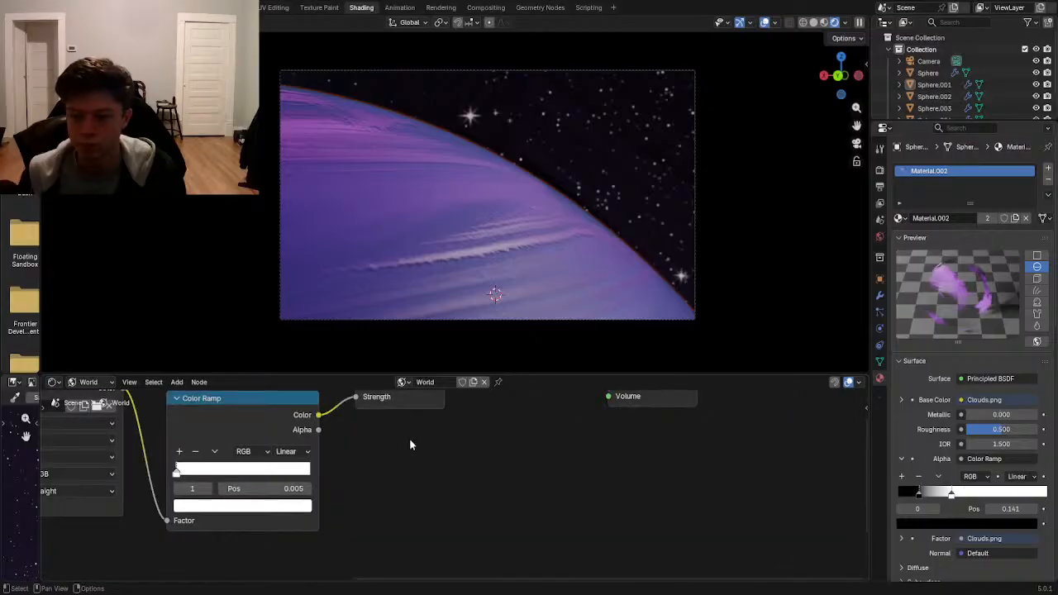
middle_drag(409, 444, 639, 485)
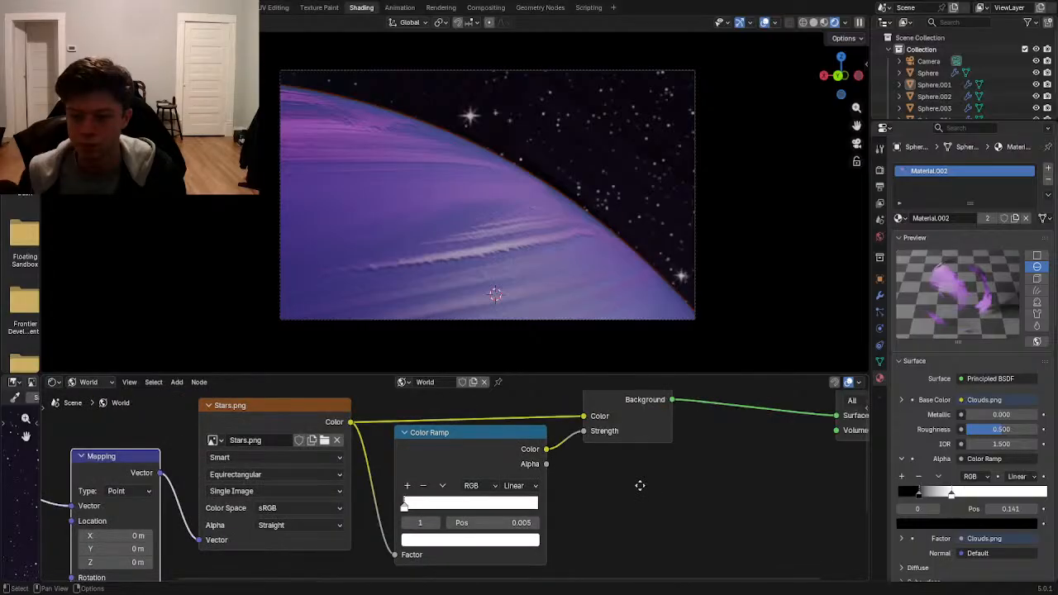
- Try the Mirror Ball projection on the Stars.png texture with Generated coordinates, and switch back to Equirectangular
middle_drag(639, 486, 847, 423)
scroll(454, 480, up, 1)
click(466, 435)
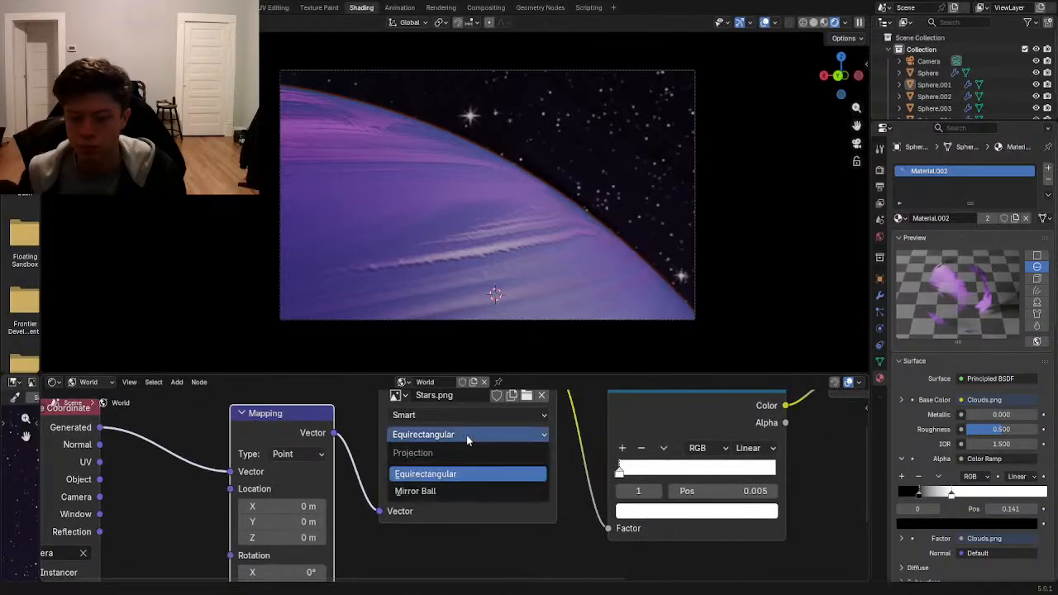
click(459, 493)
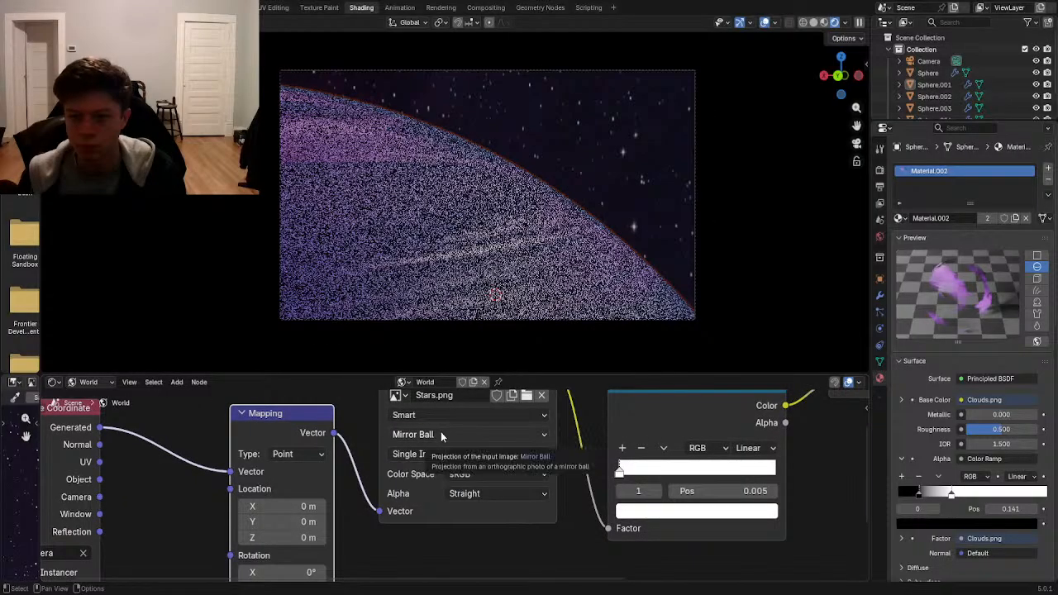
click(440, 431)
click(450, 473)
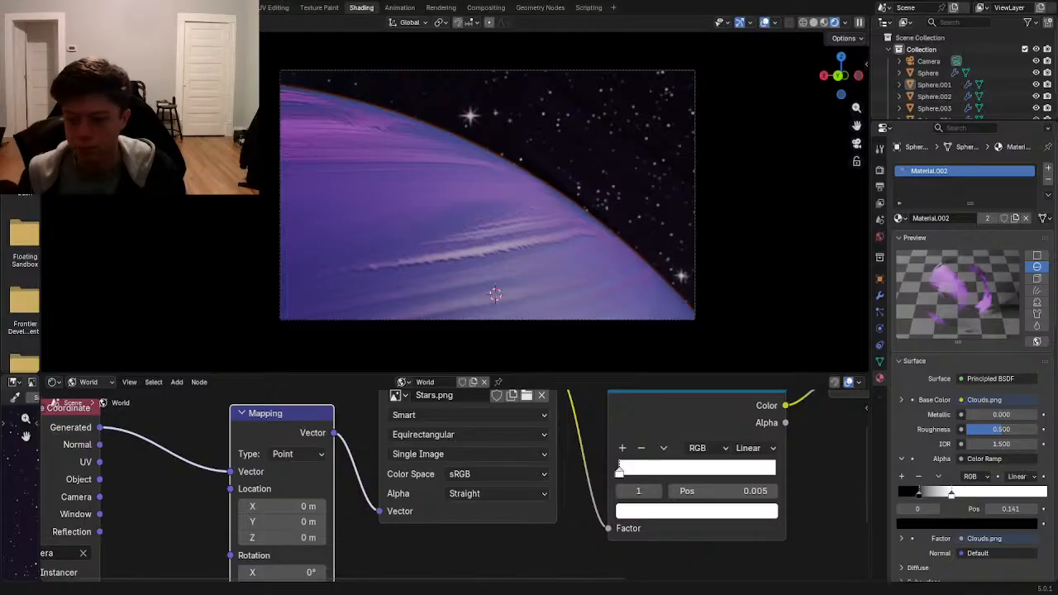
- Connect the Texture Coordinate node's Reflection output to the Mapping node's Vector input in place of Generated
scroll(467, 485, down, 1)
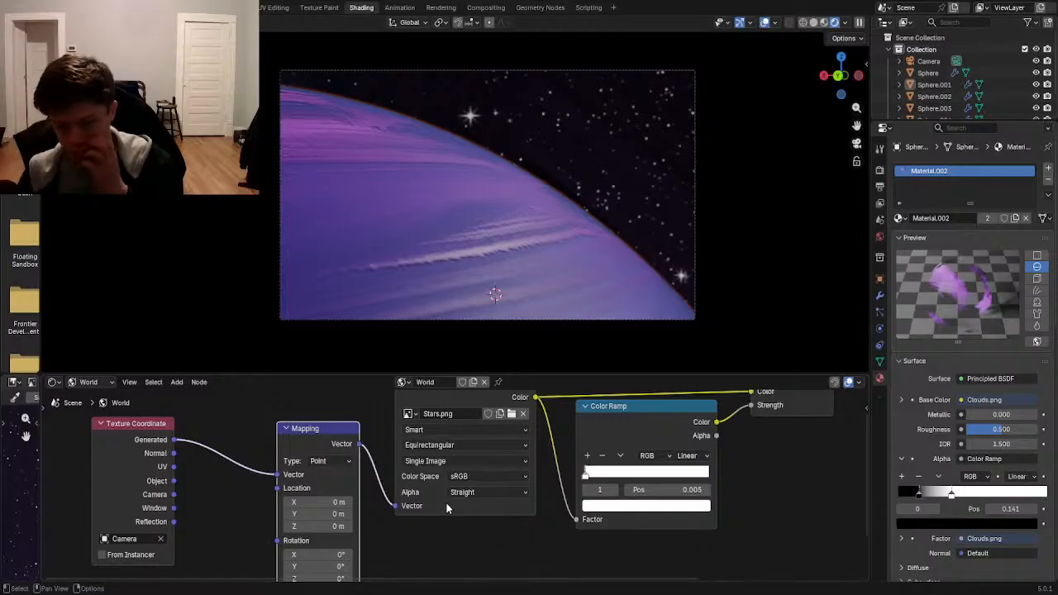
middle_drag(393, 504, 466, 476)
middle_drag(304, 448, 302, 463)
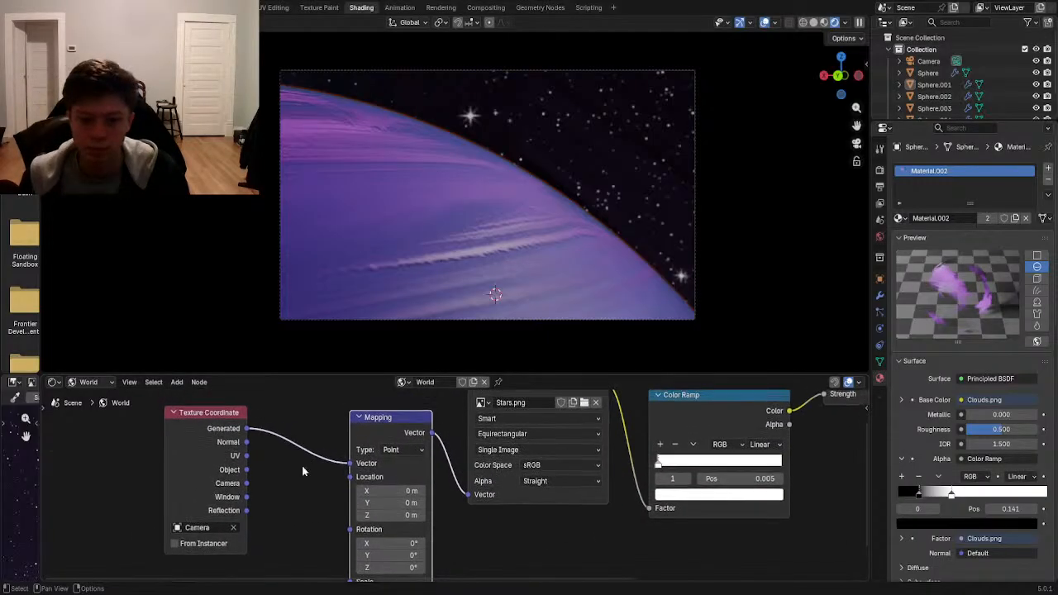
drag(247, 509, 348, 465)
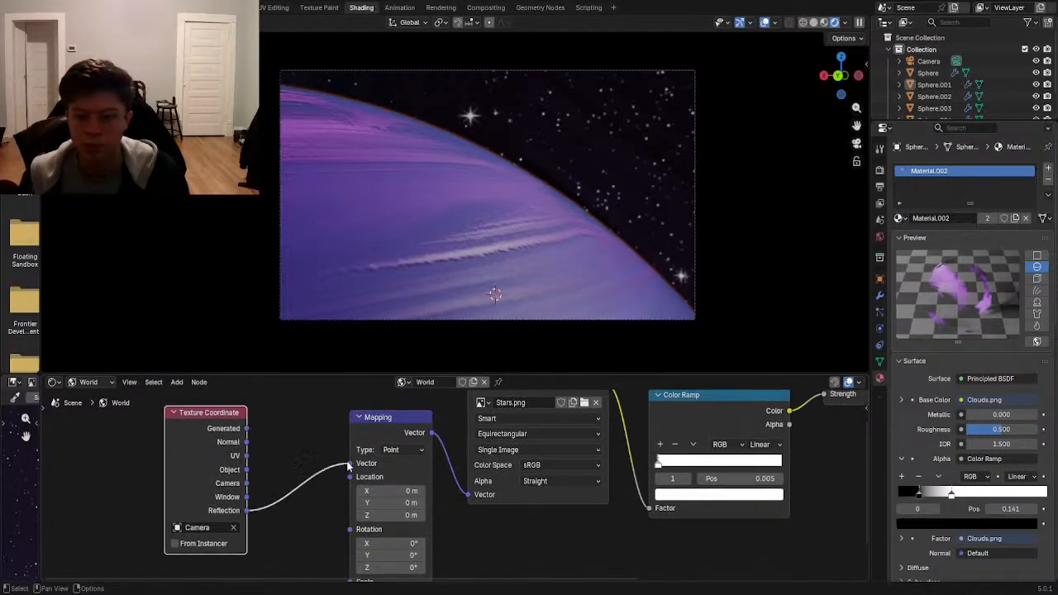
- Compare the Mirror Ball projection on Stars.png with Reflection coordinates, and restore the Equirectangular projection
middle_drag(348, 465, 341, 482)
click(500, 450)
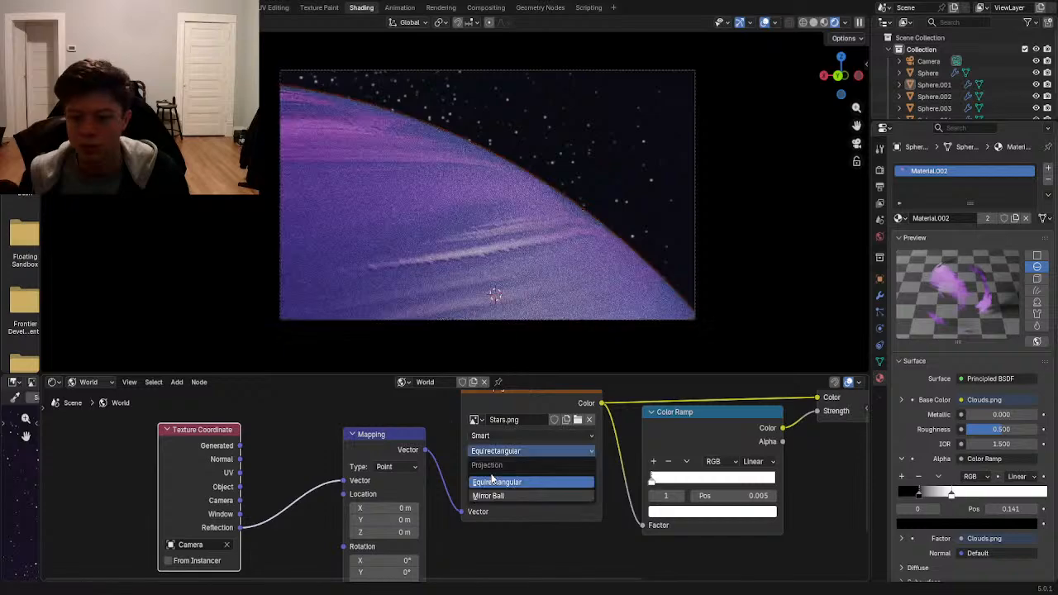
click(492, 495)
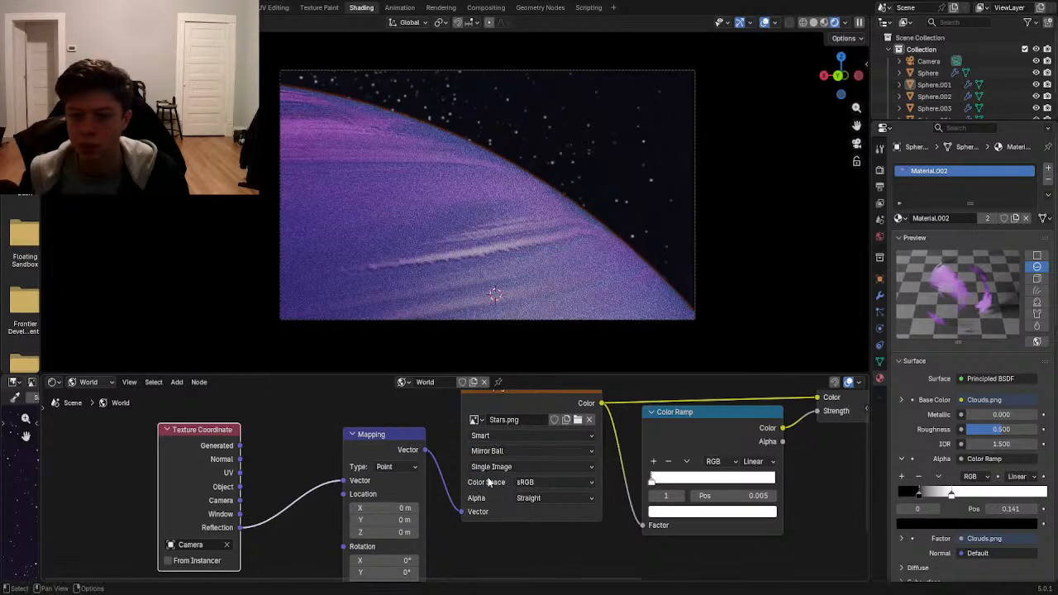
click(489, 452)
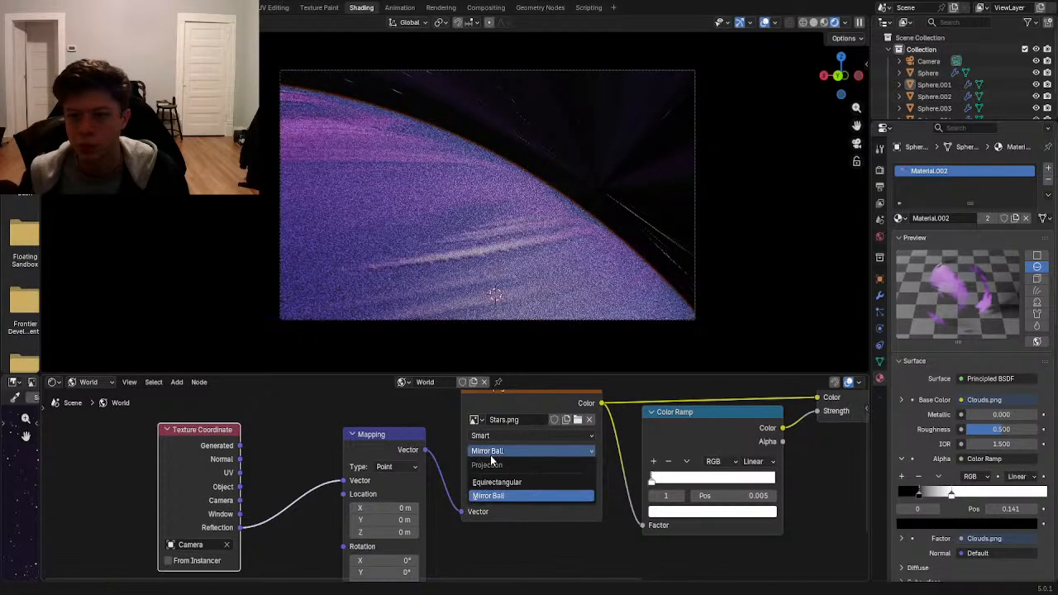
click(496, 481)
- Rotate the starfield in the Mapping node to X 16.1°, Y -9.7° and Z 35.5°
mouse_move(472, 524)
middle_down()
mouse_move(464, 462)
mouse_move(484, 520)
middle_up()
mouse_move(402, 535)
mouse_down()
mouse_move(456, 535)
mouse_move(416, 535)
mouse_up()
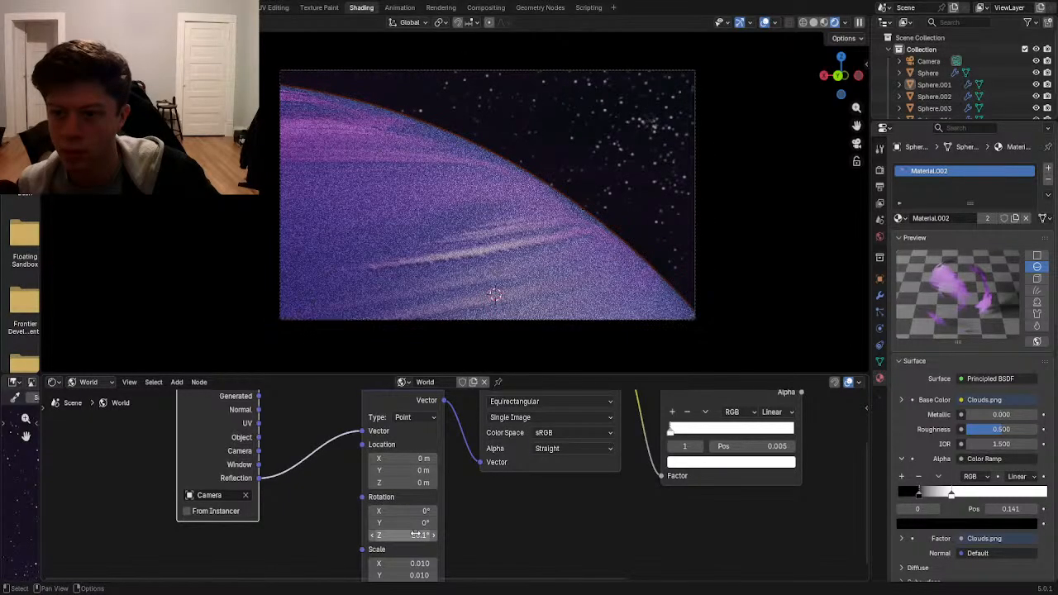
drag(416, 535, 426, 534)
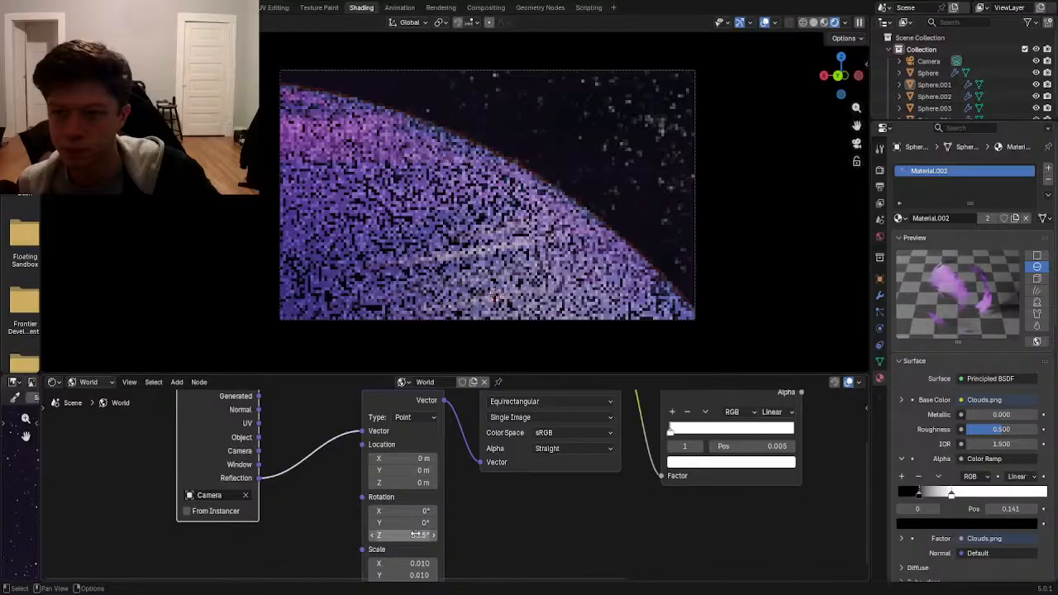
drag(423, 522, 455, 510)
scroll(483, 530, up, 1)
middle_drag(484, 530, 494, 498)
drag(422, 476, 390, 475)
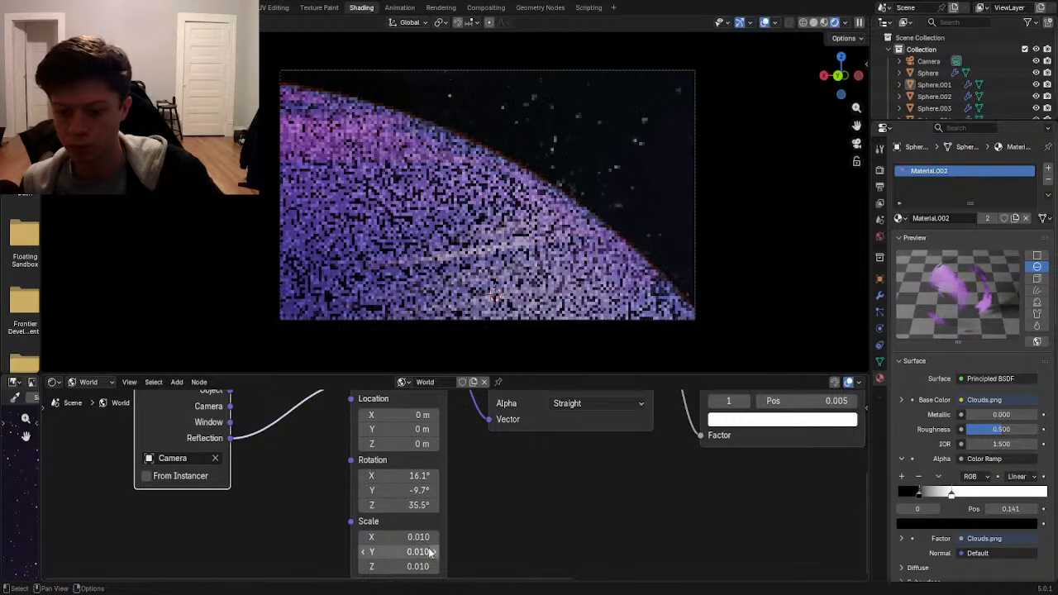
scroll(463, 508, down, 1)
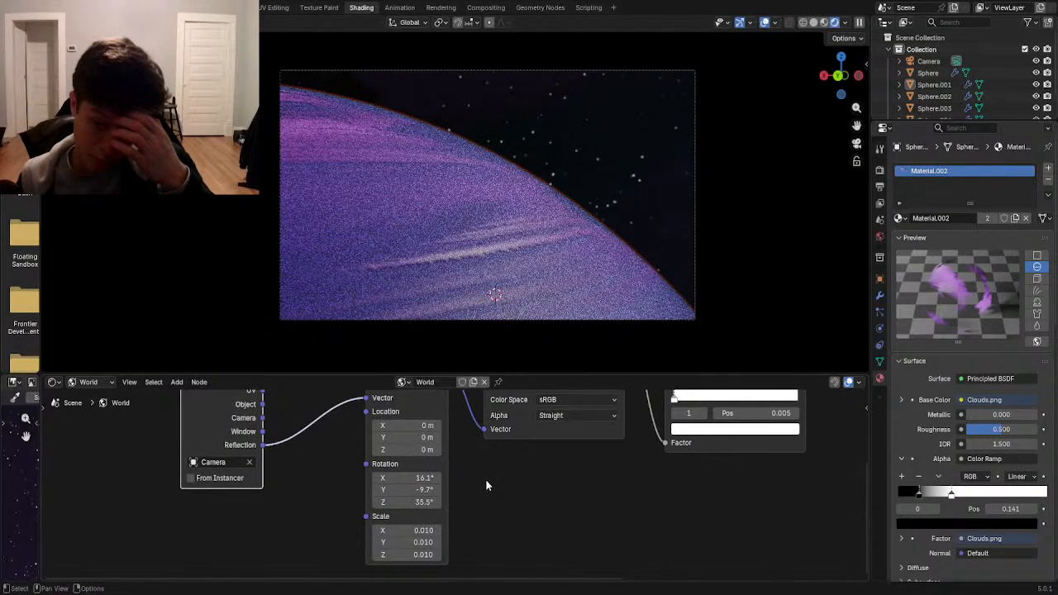
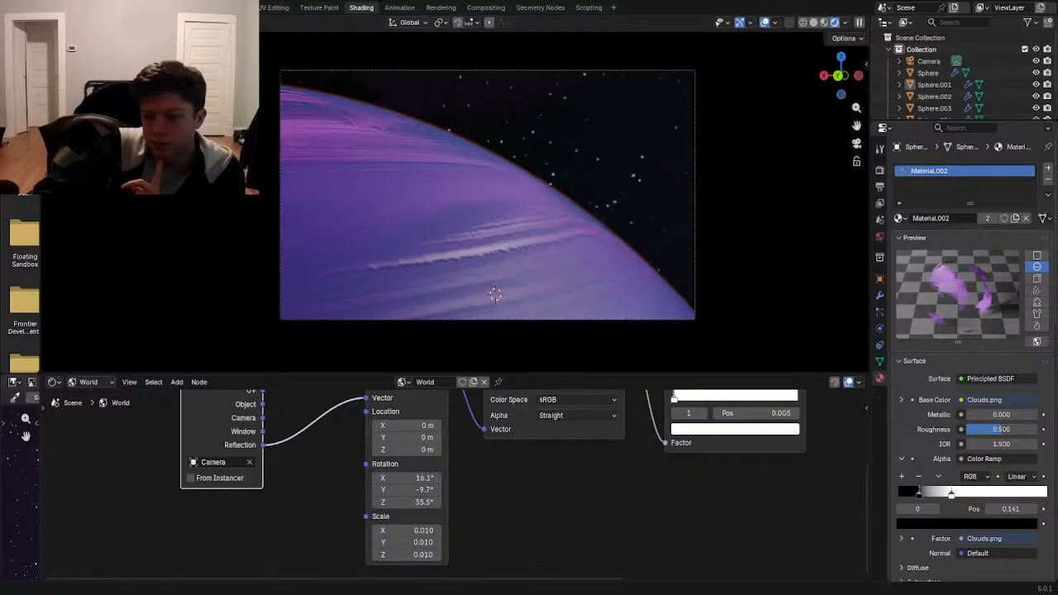
- Clear the Camera object from the Texture Coordinate node
middle_drag(503, 467, 476, 492)
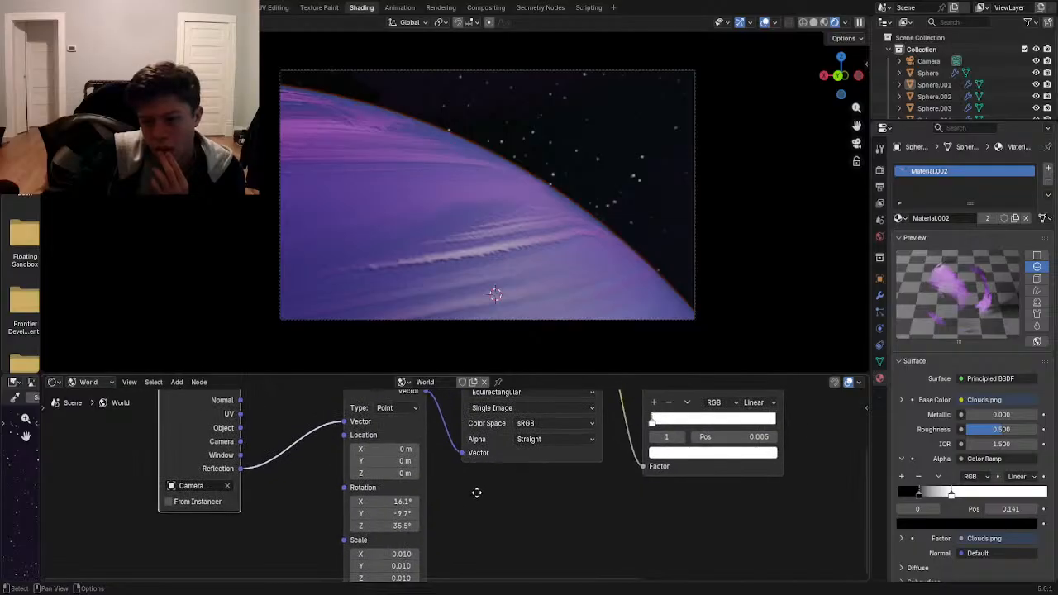
middle_drag(433, 526, 456, 511)
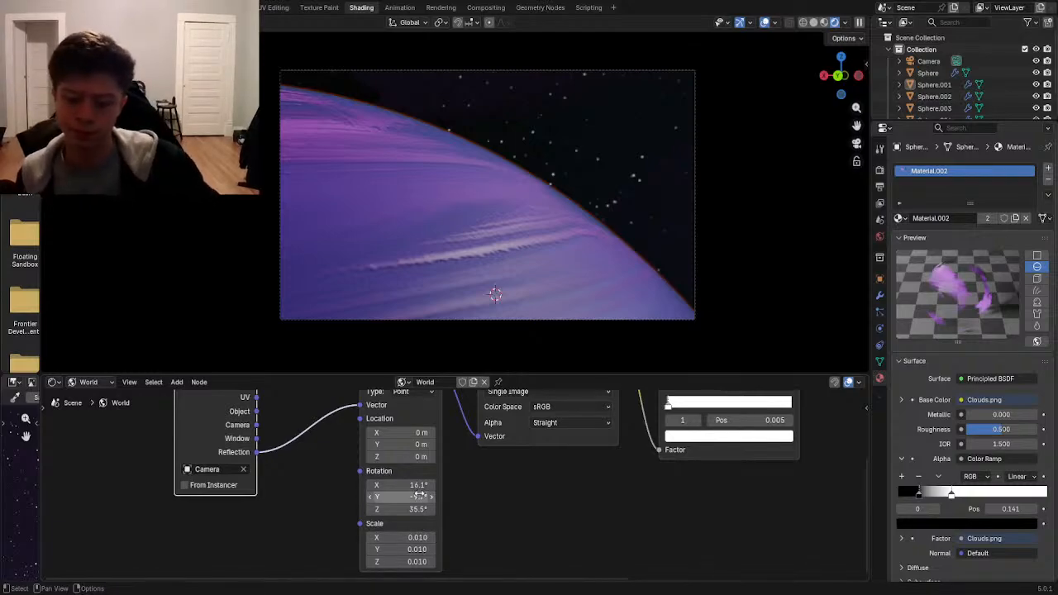
middle_drag(286, 515, 290, 553)
click(248, 507)
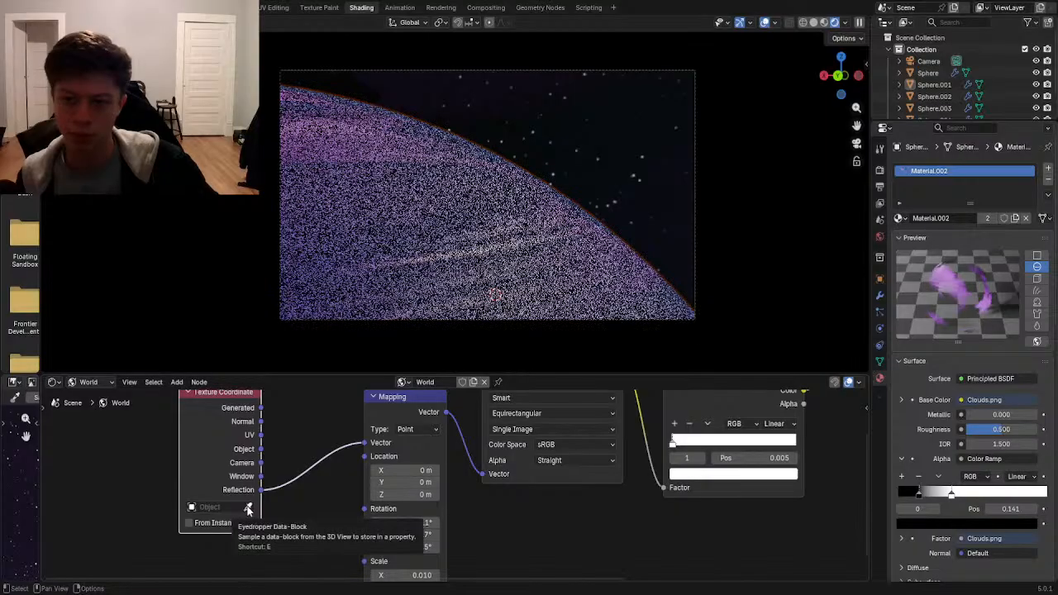
- Disconnect the Mapping node from the Stars.png texture's Vector input to preview the stars unmapped
middle_drag(444, 486, 395, 566)
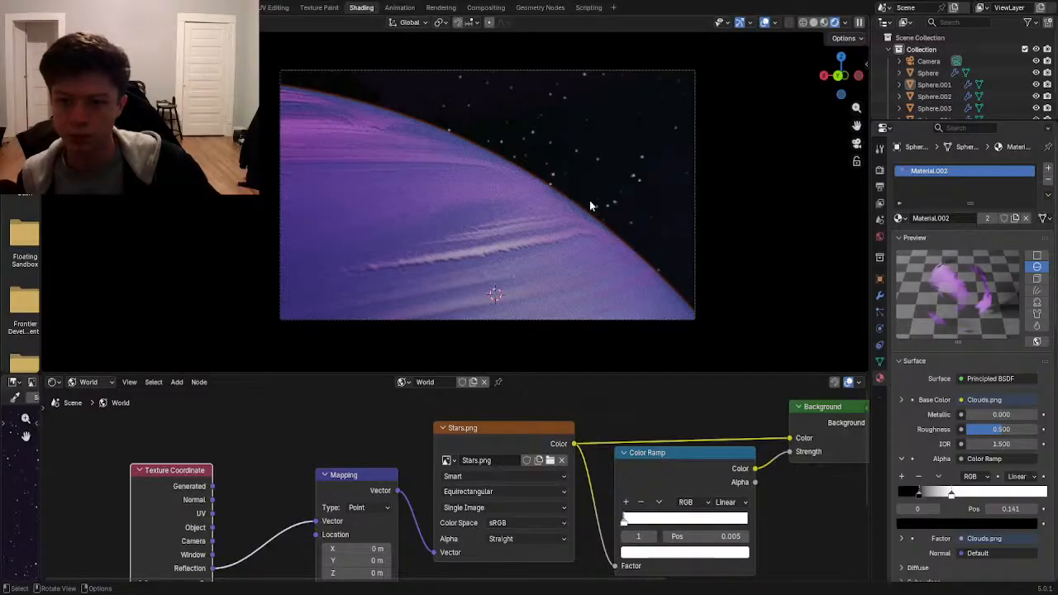
drag(433, 552, 429, 564)
middle_drag(443, 534, 455, 490)
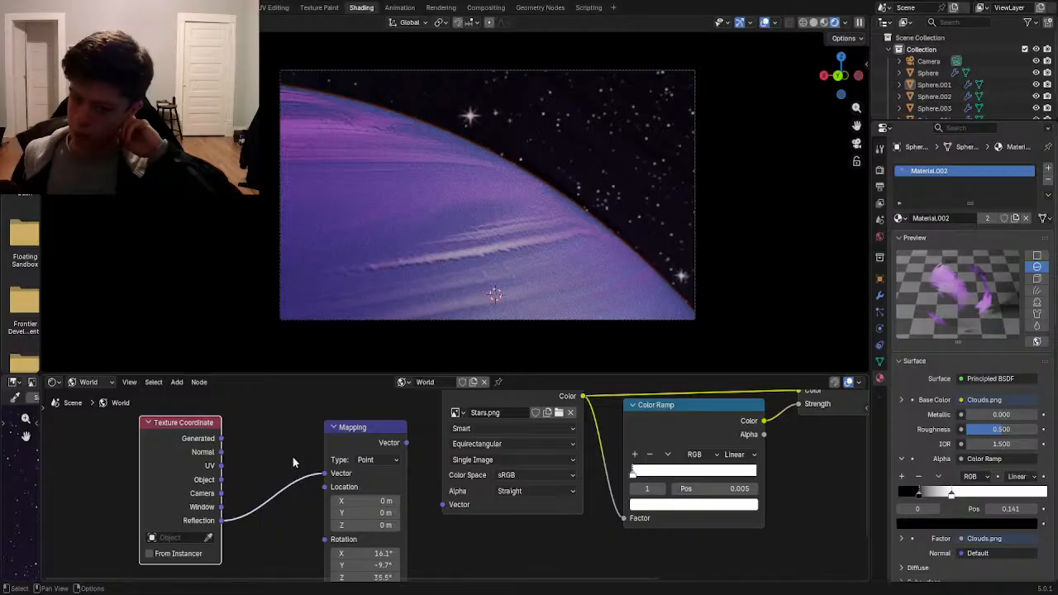
click(473, 461)
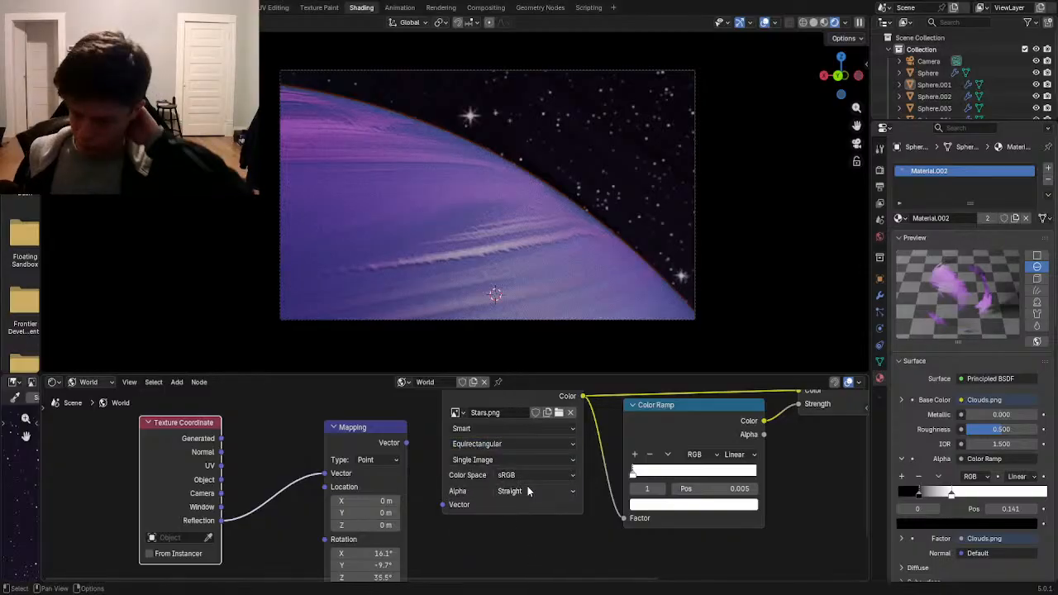
middle_drag(527, 486, 473, 515)
middle_drag(531, 461, 461, 476)
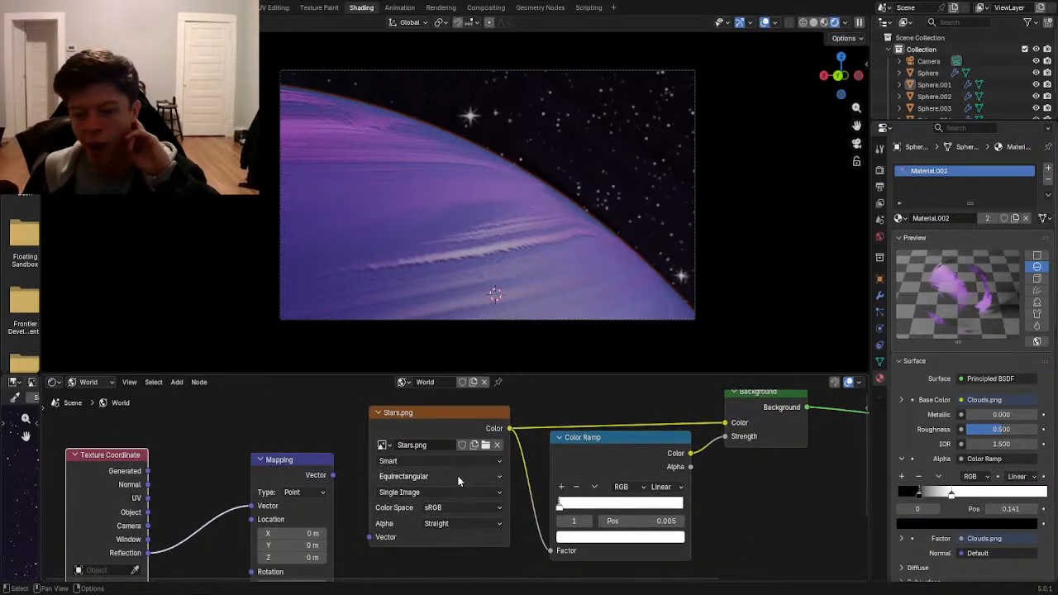
- Set the Stars.png texture's interpolation to Linear
click(455, 459)
click(449, 490)
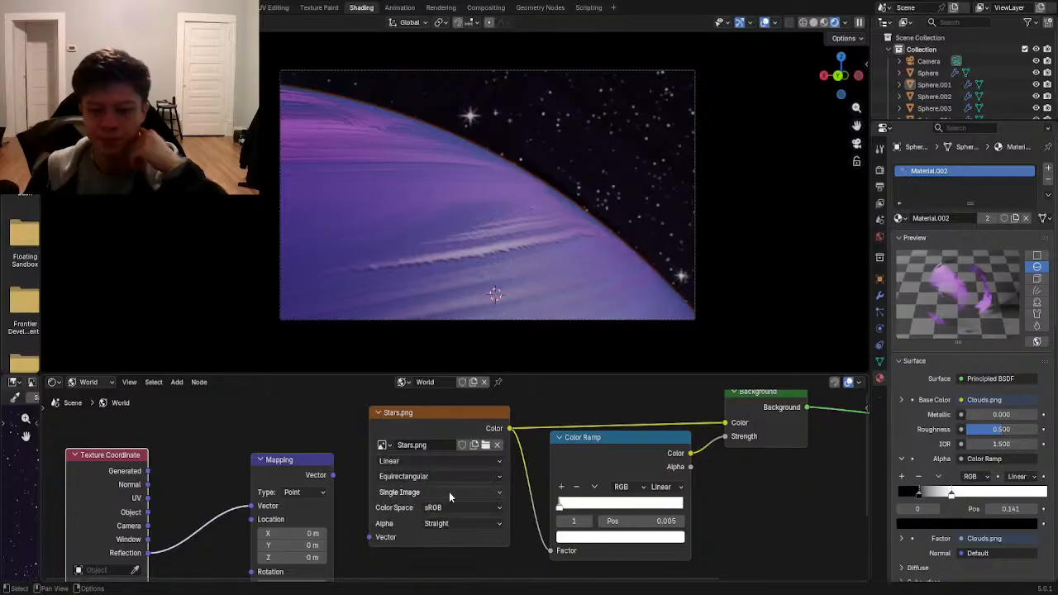
middle_drag(449, 492, 462, 471)
- Set the Mapping node's type to Texture and connect its Vector output to the Stars.png texture's Vector input
click(334, 472)
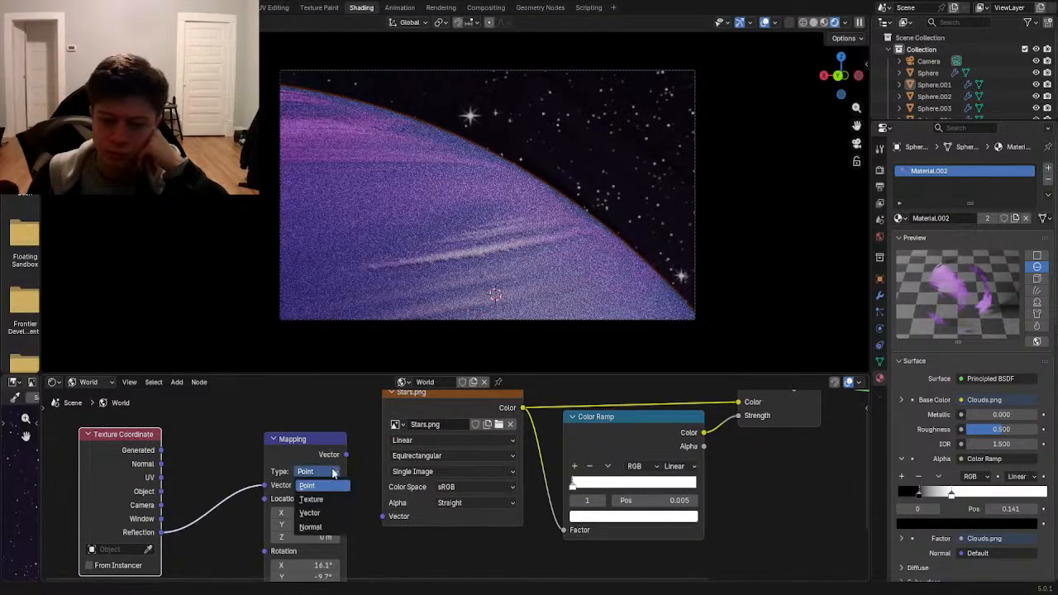
click(311, 499)
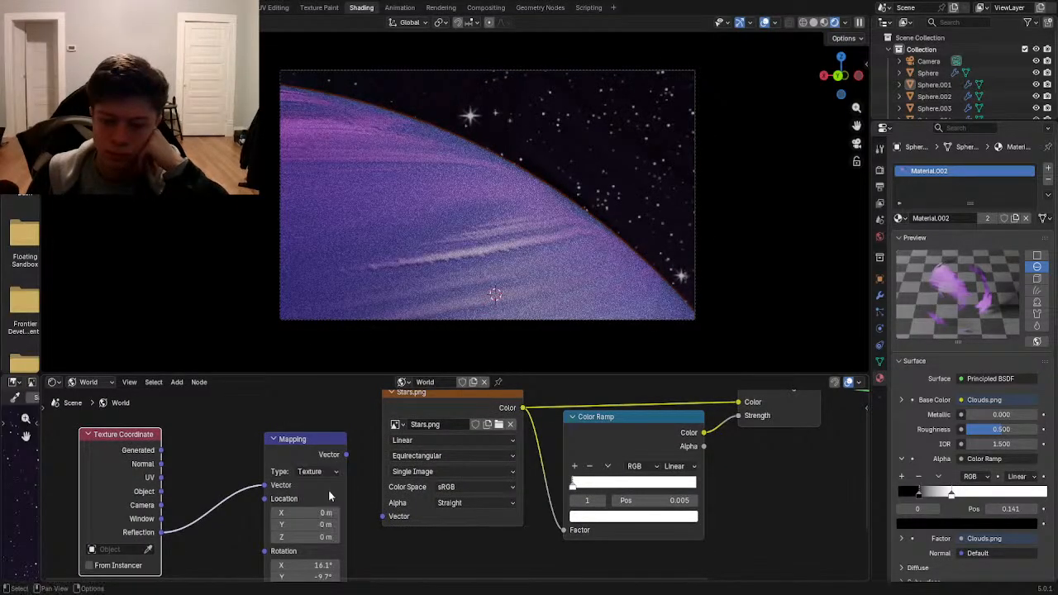
drag(347, 454, 385, 518)
- Set the Mapping node's Z Rotation to about 57.8°
middle_drag(386, 523, 500, 429)
scroll(469, 506, up, 1)
scroll(470, 511, up, 2)
middle_drag(463, 512, 429, 584)
scroll(482, 482, up, 1)
middle_drag(483, 531, 475, 498)
drag(388, 530, 463, 530)
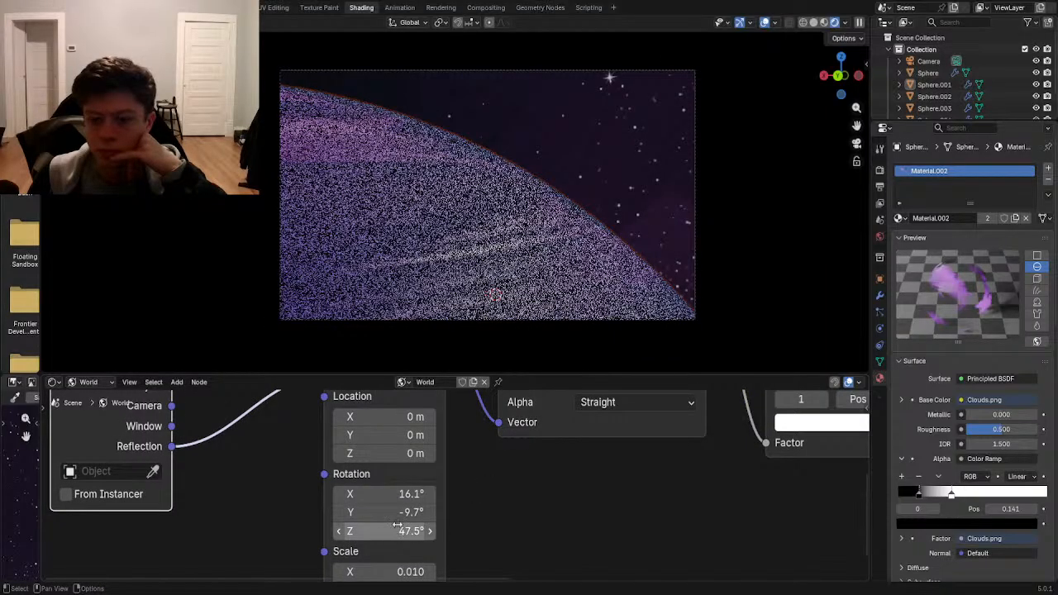
drag(399, 533, 396, 531)
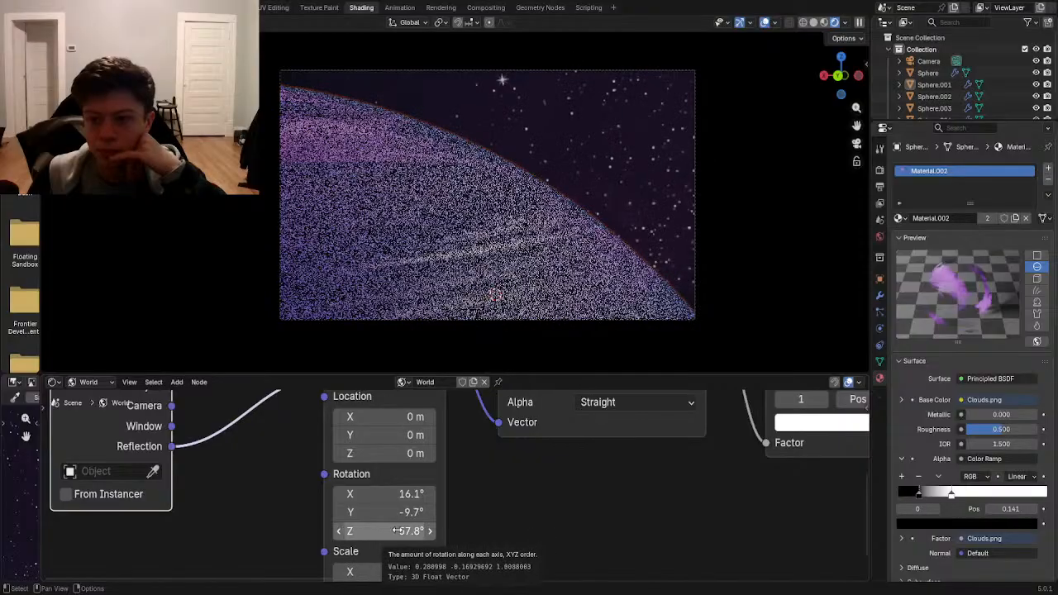
- Set the Mapping node's Scale to 0.001 on the X, Y and Z axes
middle_drag(445, 552, 436, 491)
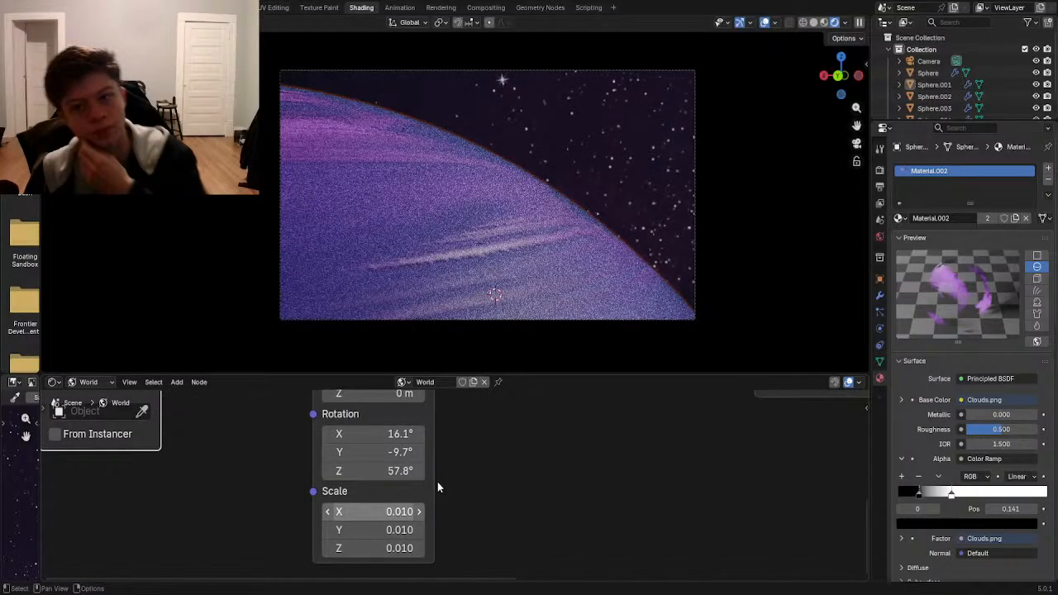
click(395, 513)
text(0.0)
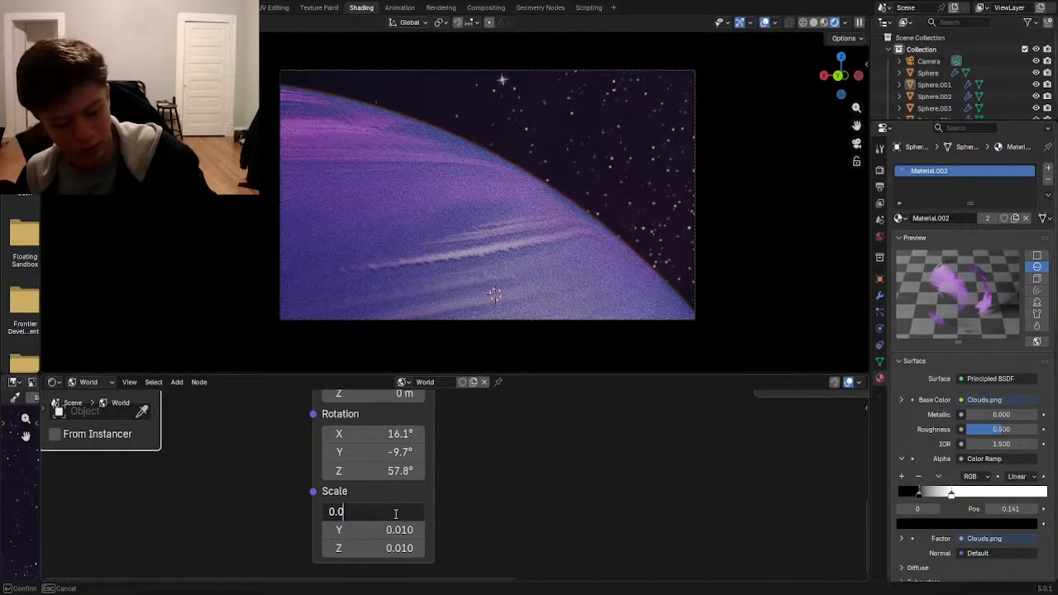
text(01)
key(Return)
click(395, 533)
text(0.01)
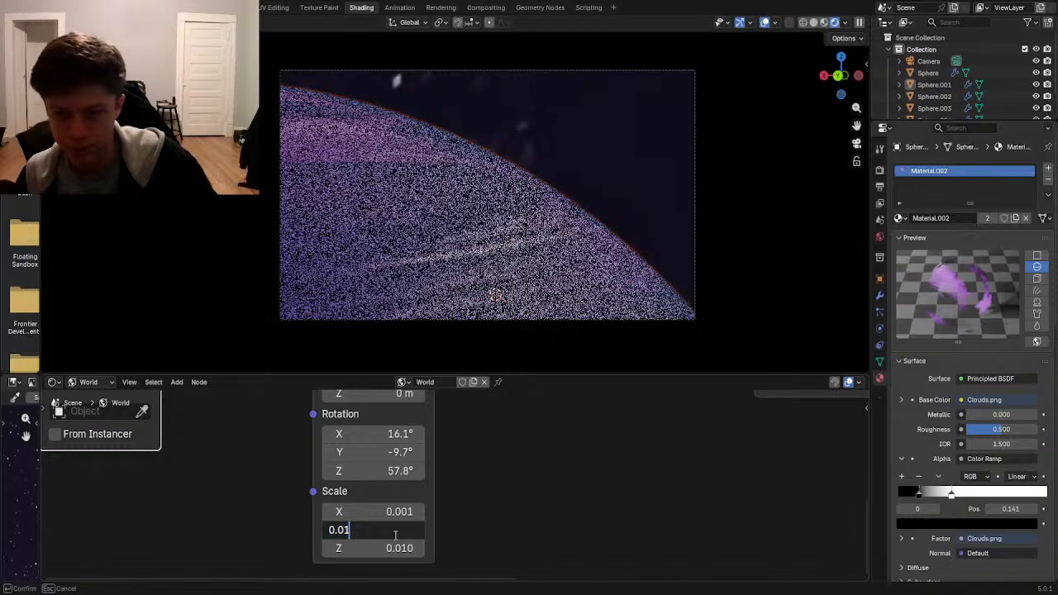
key(BackSpace)
text(01)
key(Return)
click(397, 547)
text(0.0)
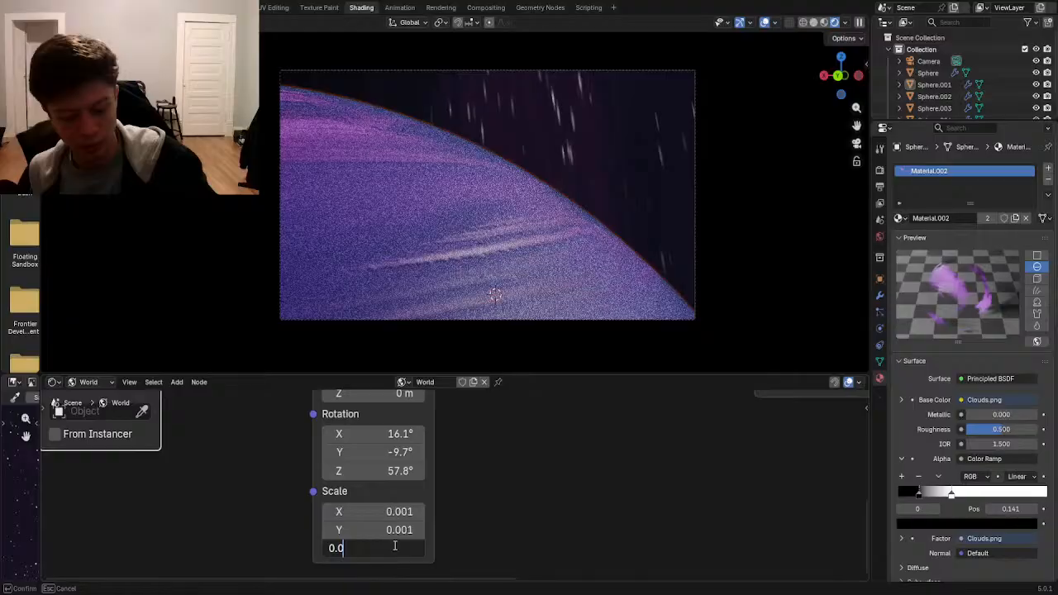
text(01)
key(Return)
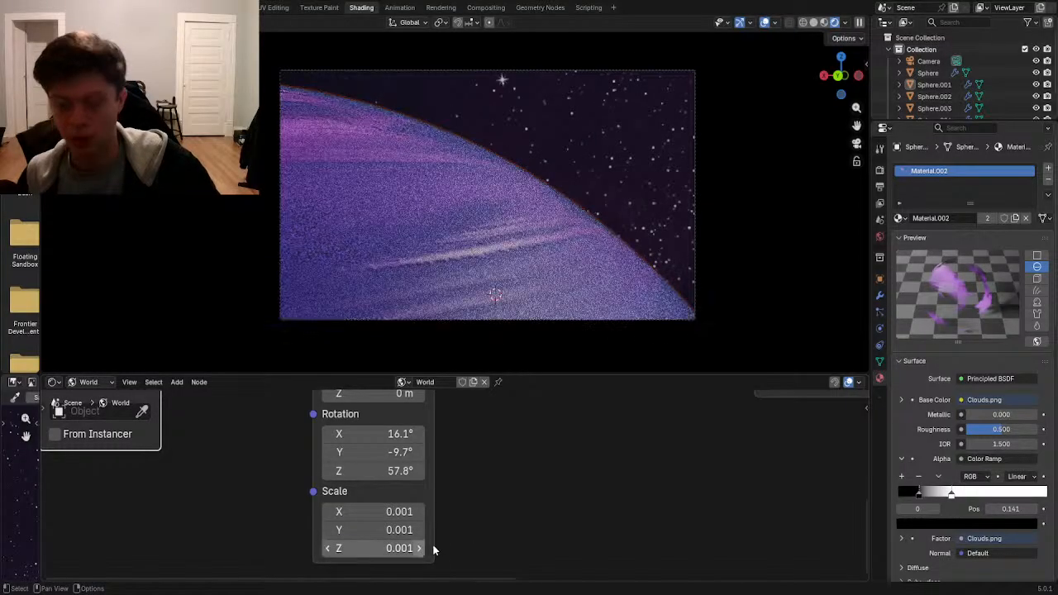
click(430, 548)
key(Return)
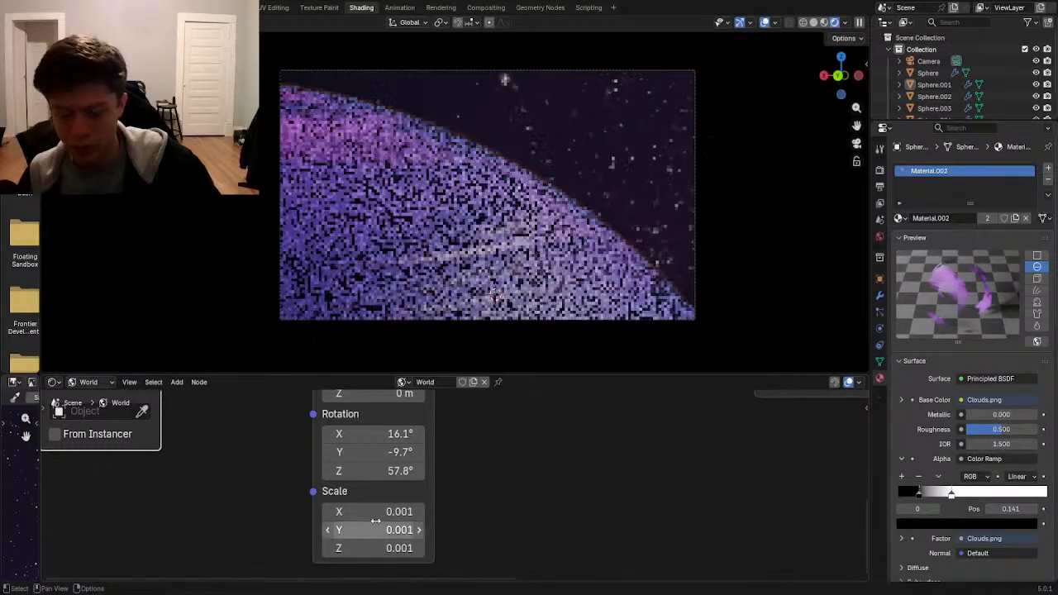
scroll(463, 481, down, 2)
scroll(470, 485, down, 2)
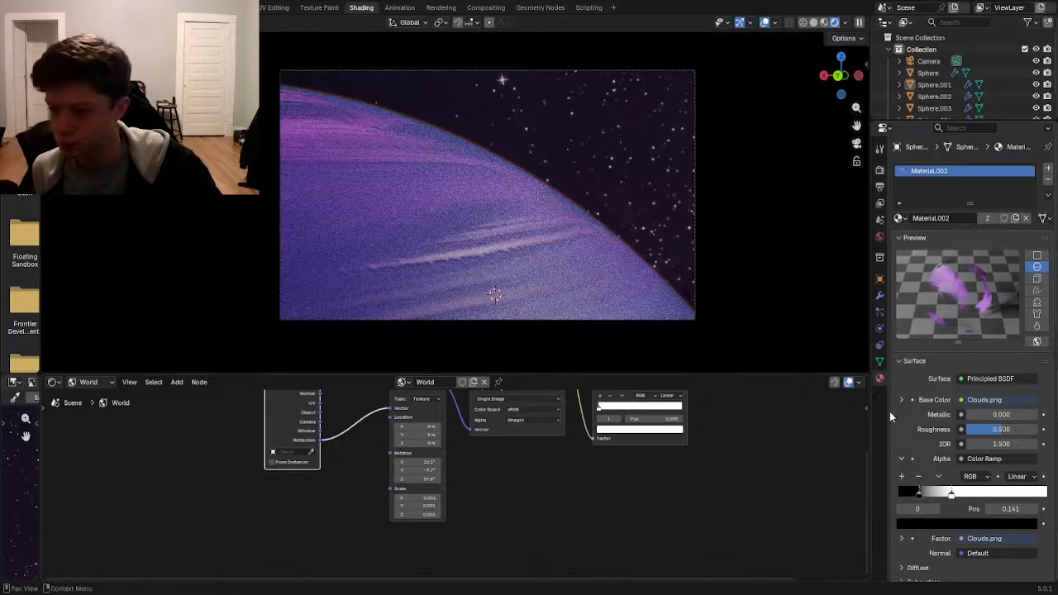
scroll(579, 446, up, 1)
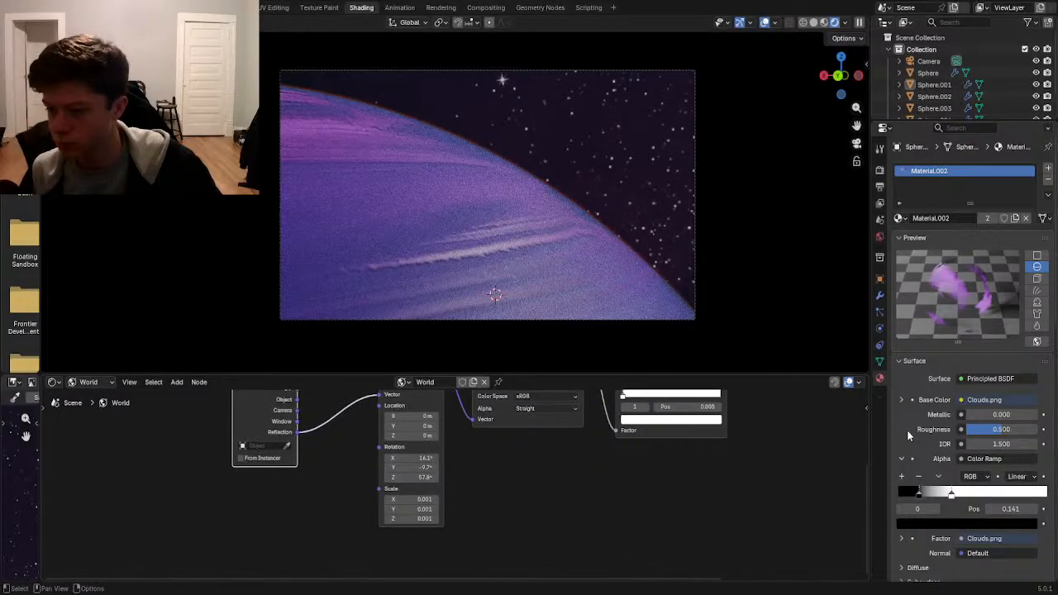
middle_drag(793, 414, 426, 545)
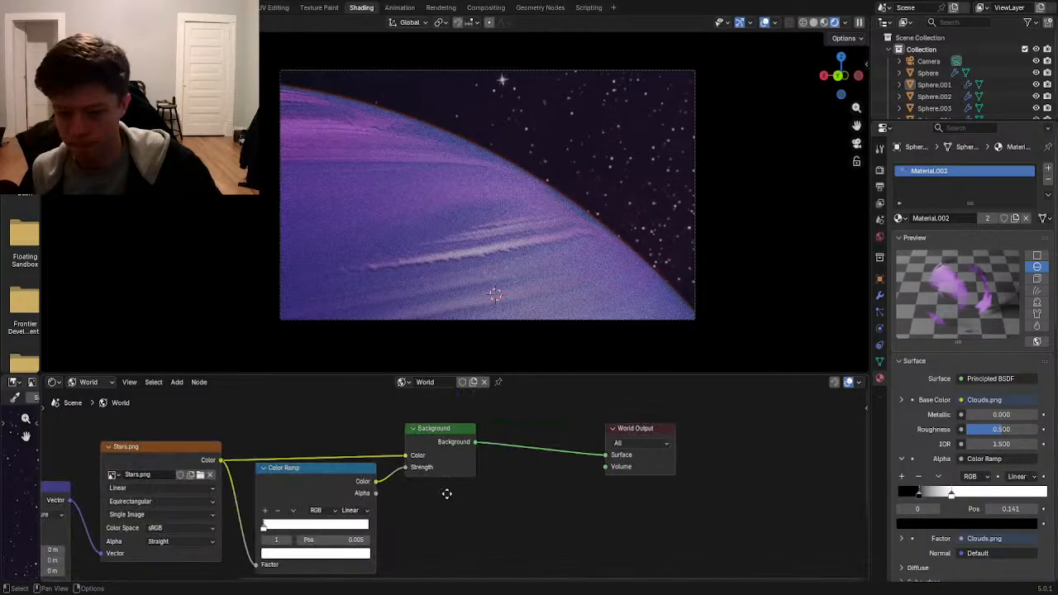
- Spread out the World Output, Background and Color Ramp nodes to leave more space after the Stars.png texture node
click(653, 428)
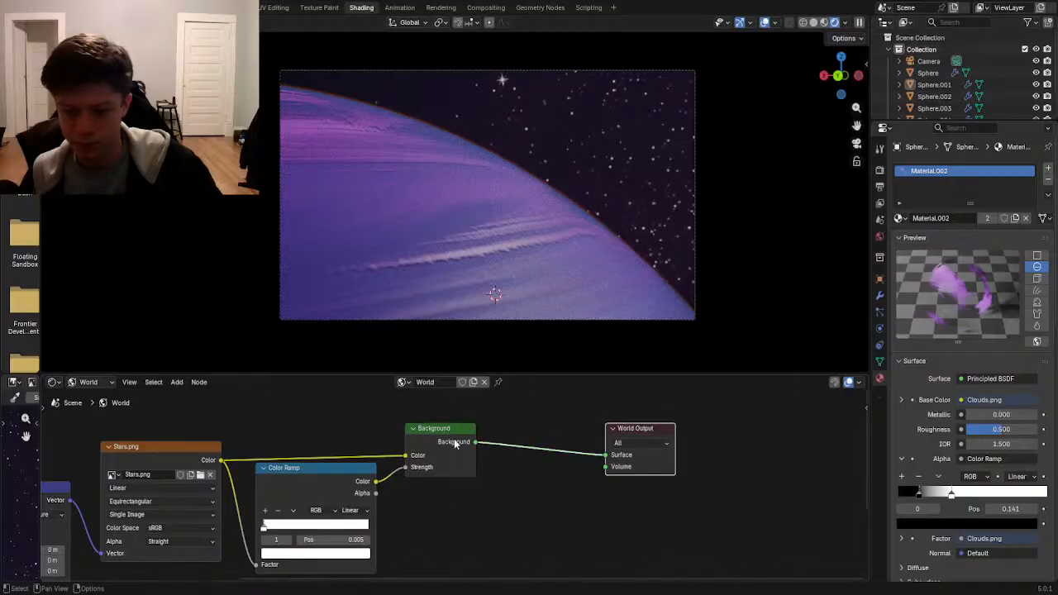
drag(450, 442, 539, 427)
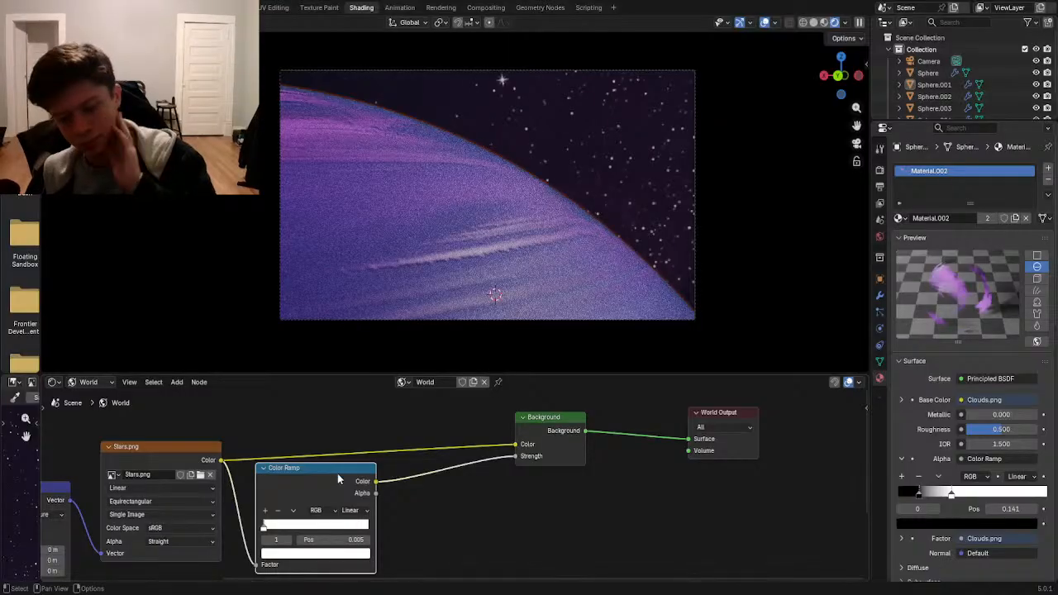
drag(306, 468, 367, 496)
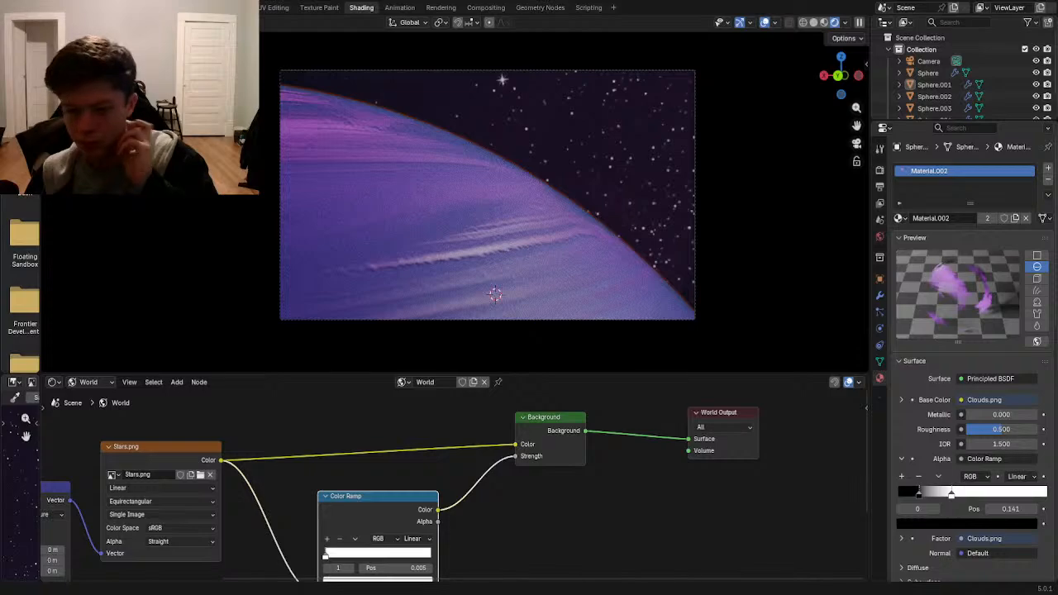
- Try the Mapping node's Vector and Normal types, and set the type back to Texture
middle_drag(273, 528, 607, 453)
scroll(608, 453, up, 1)
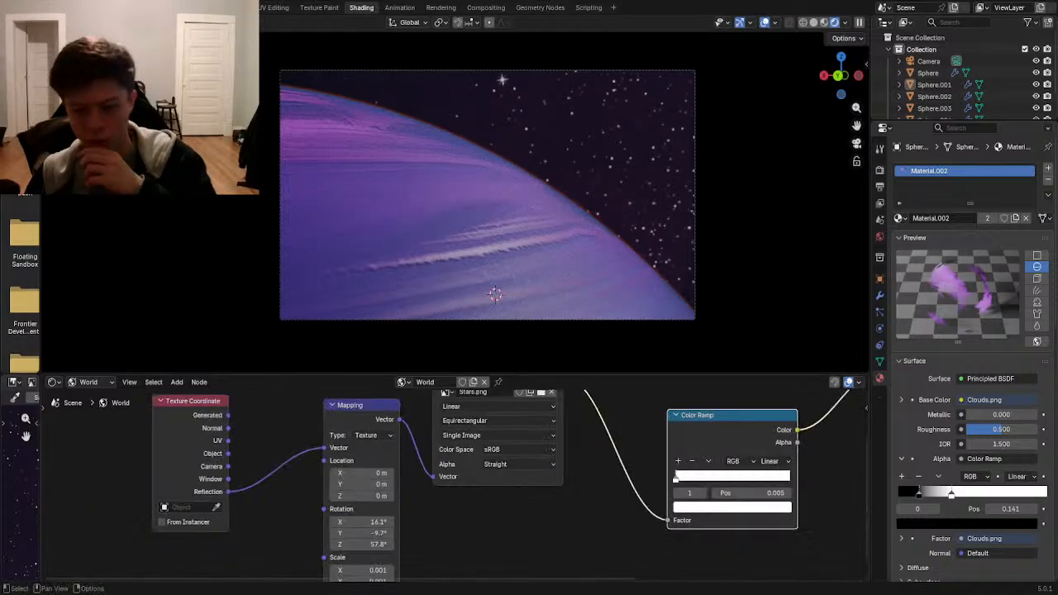
middle_drag(409, 551, 444, 517)
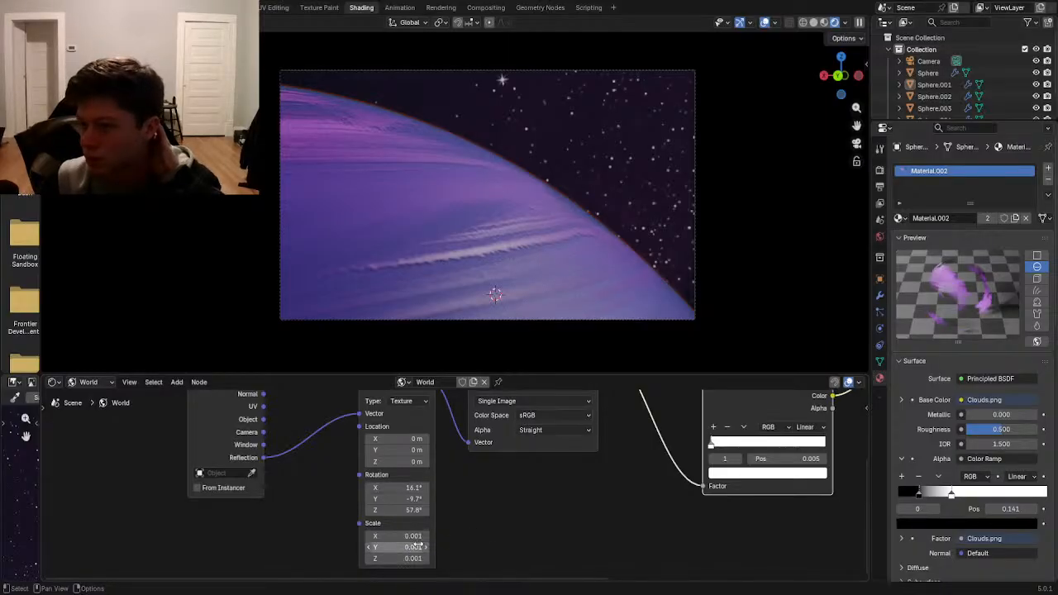
middle_drag(580, 536, 581, 562)
click(420, 428)
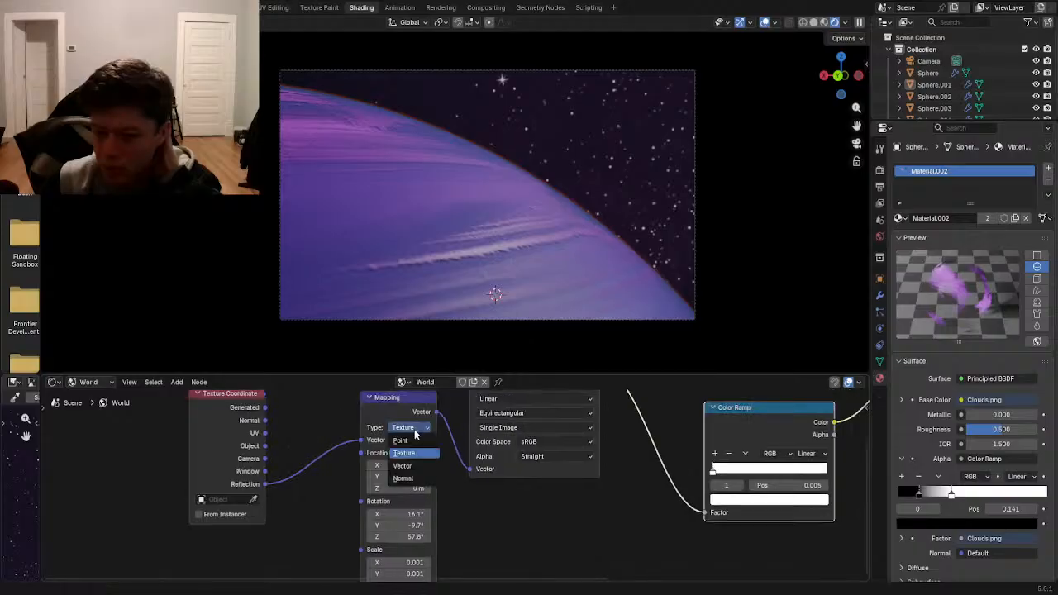
click(422, 466)
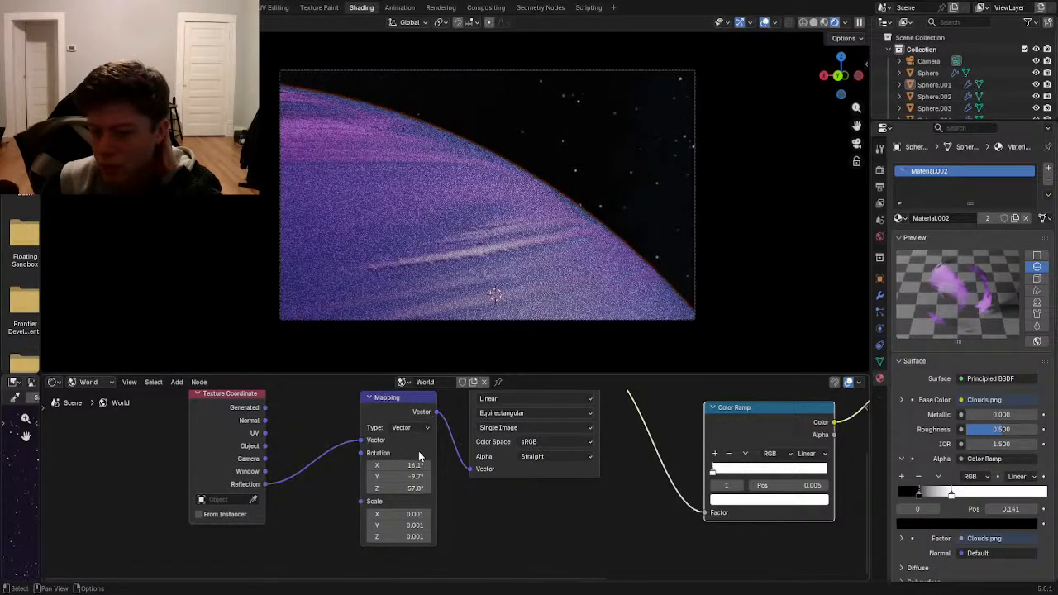
click(412, 428)
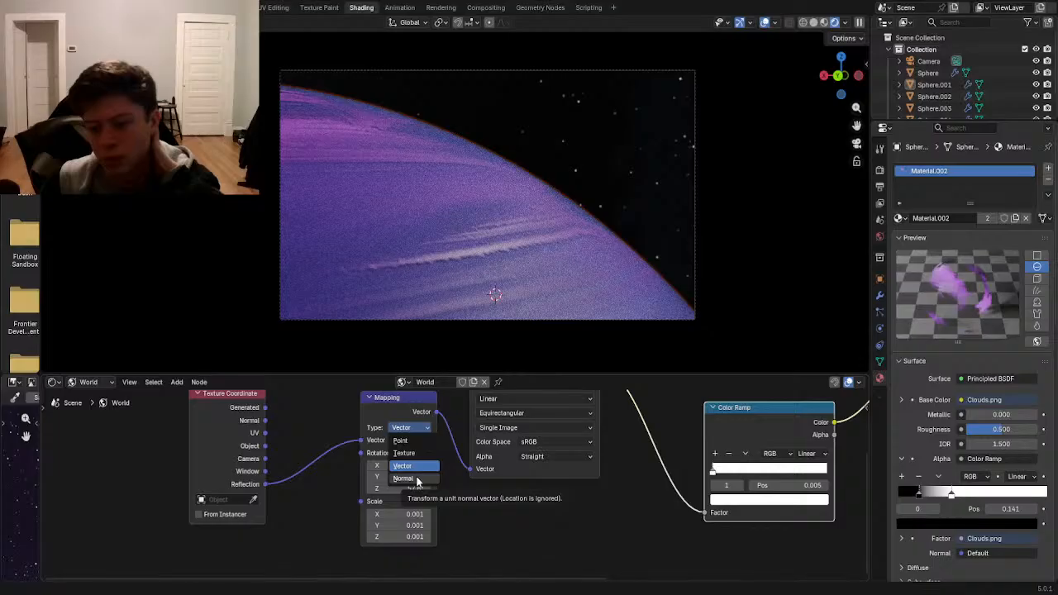
click(417, 479)
click(409, 427)
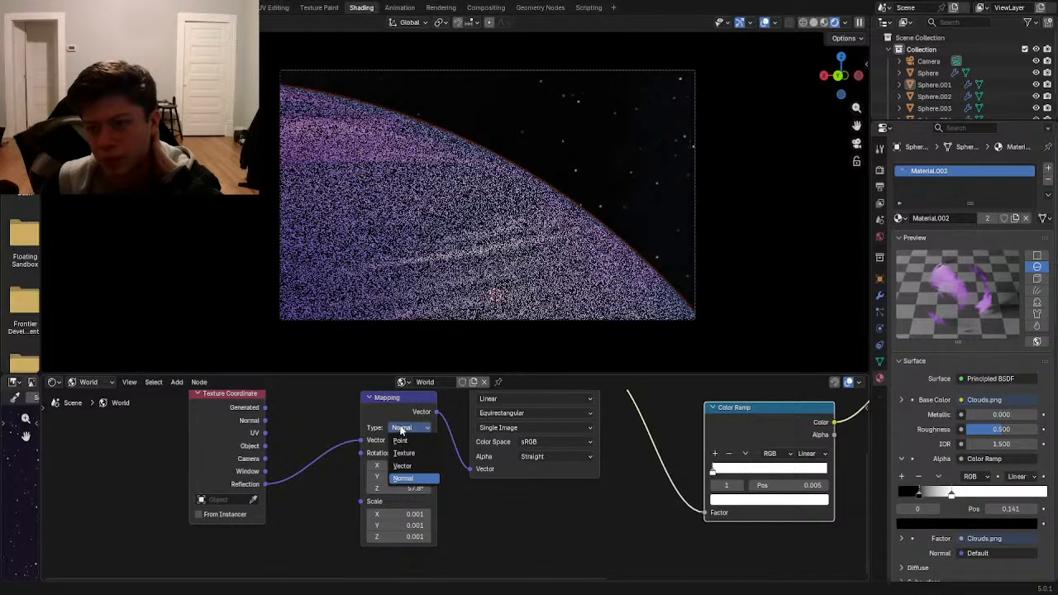
click(404, 447)
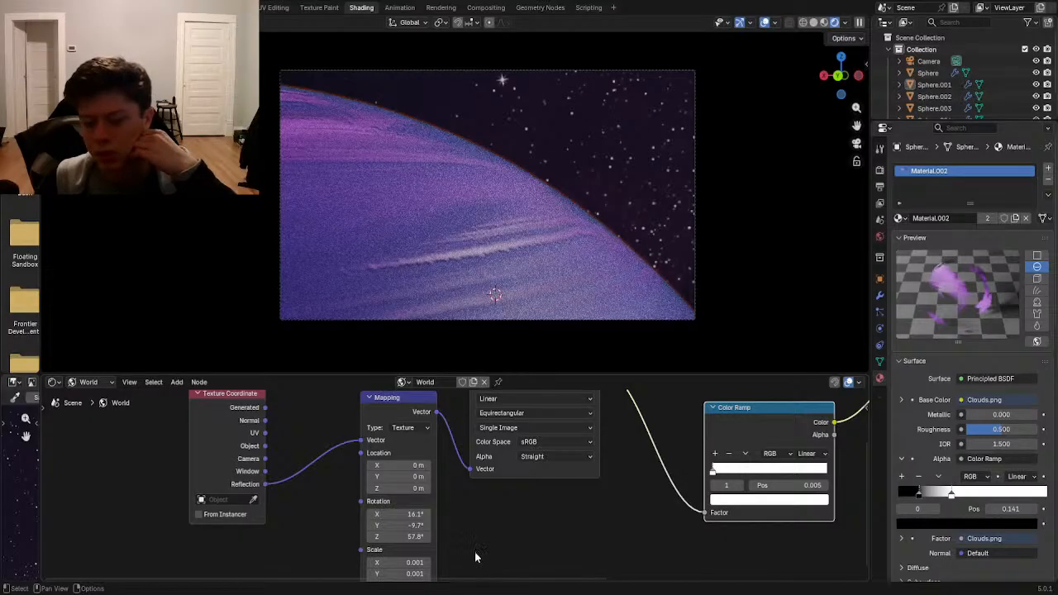
- Connect the Texture Coordinate node's Generated output to the Mapping node's Vector input and inspect the stars in the render
middle_drag(262, 477, 271, 485)
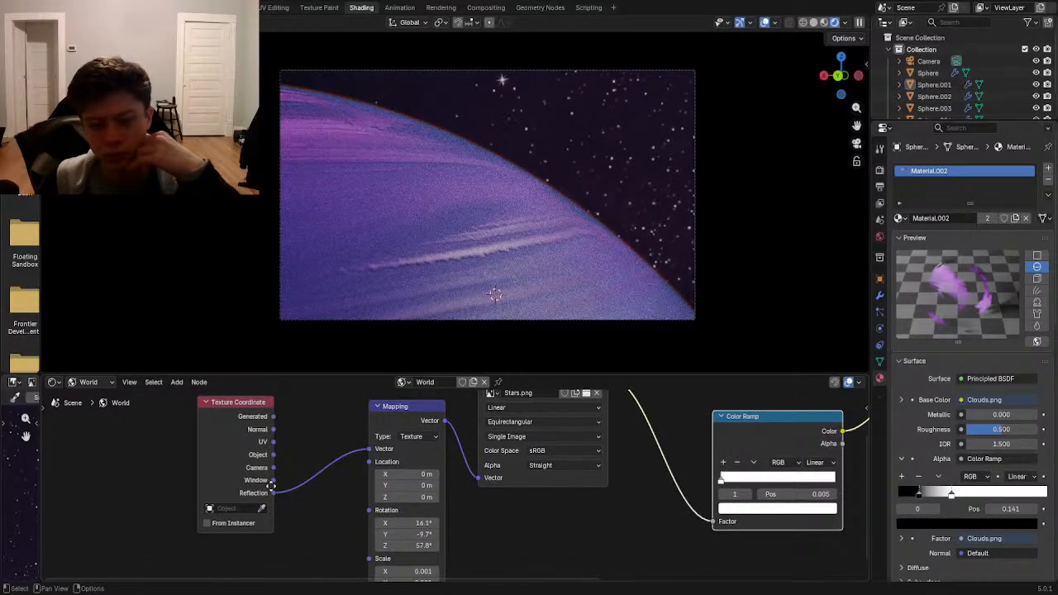
click(272, 422)
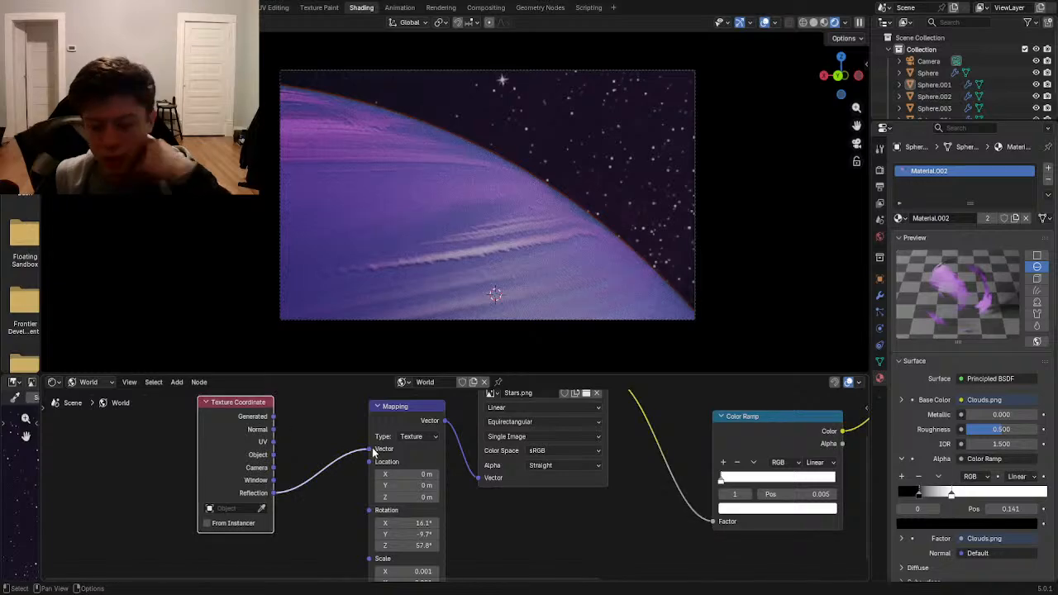
drag(370, 449, 274, 416)
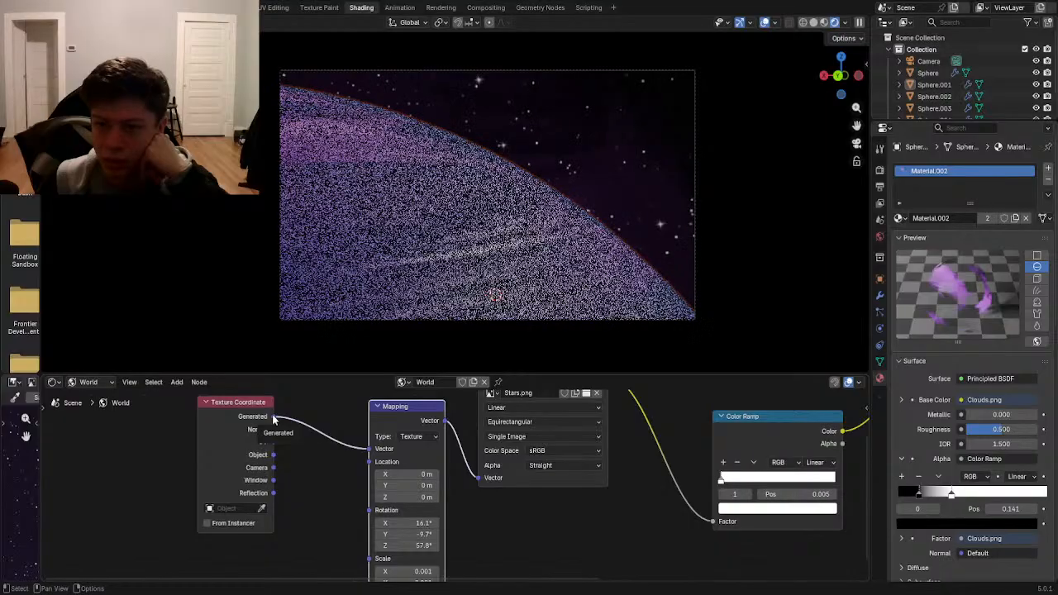
scroll(639, 164, up, 4)
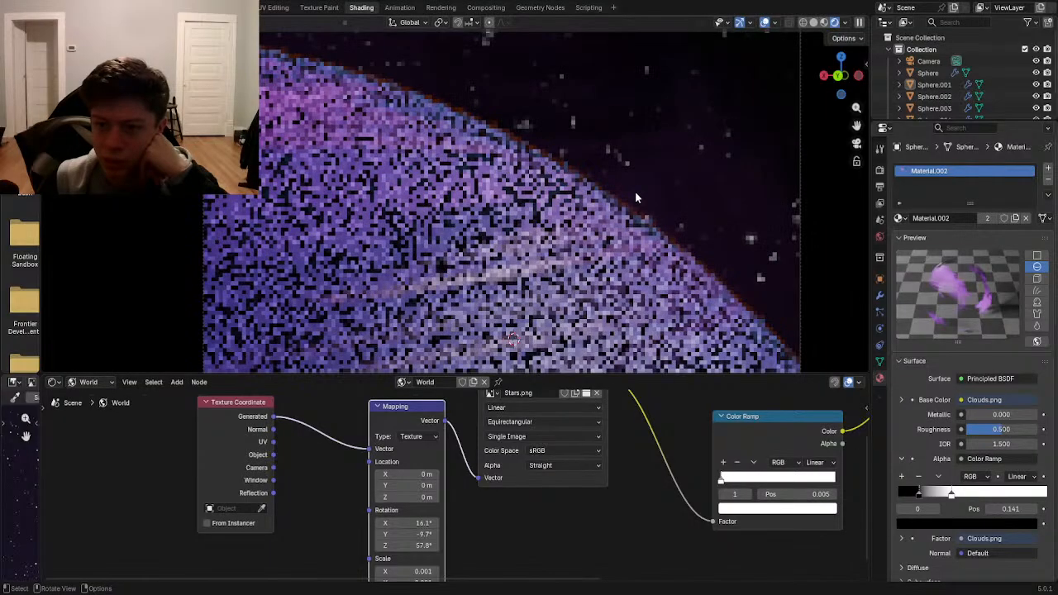
scroll(637, 206, down, 4)
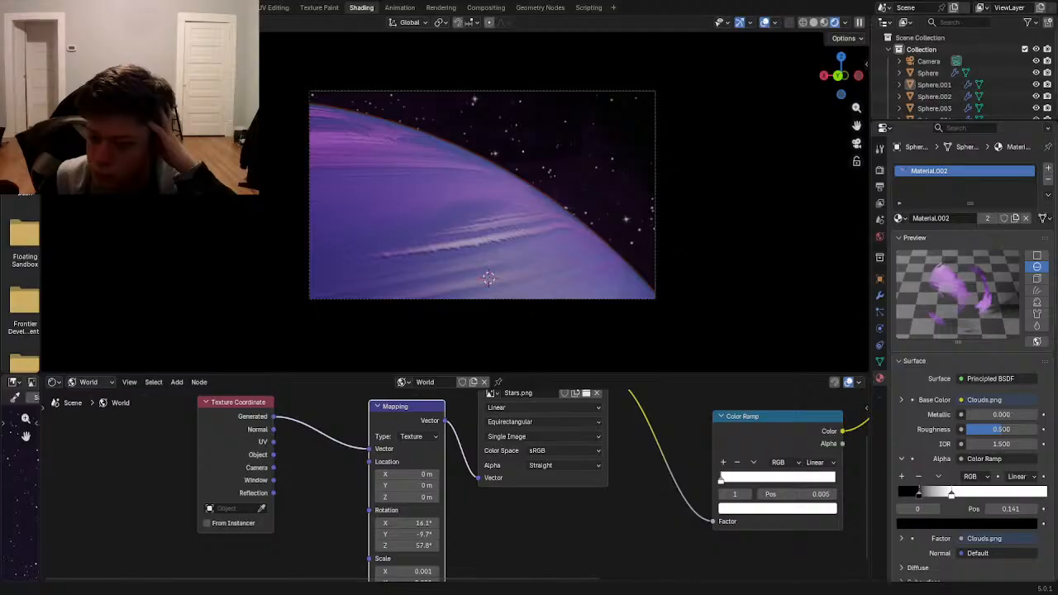
- Review the Stars.png texture's projection, image source and interpolation options
scroll(281, 500, up, 2)
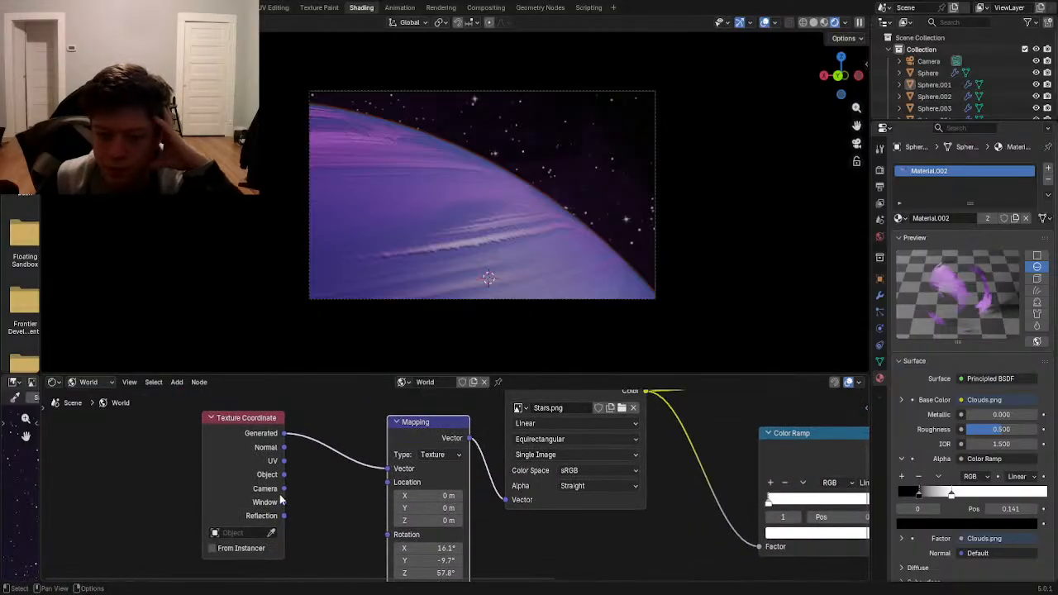
click(563, 439)
click(561, 469)
click(560, 457)
click(571, 483)
click(546, 424)
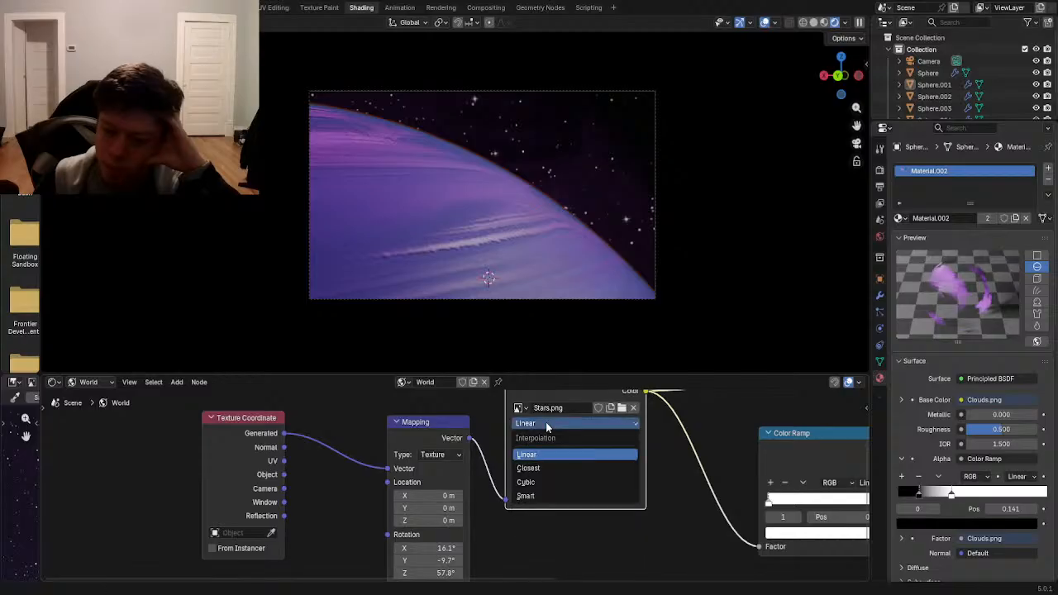
click(545, 421)
click(549, 439)
- Connect the Texture Coordinate node's Camera output to the Mapping node's Vector input
click(310, 506)
drag(283, 488, 394, 470)
- Try the Point and Vector types on the Mapping node with Camera coordinates, and return to Texture
click(441, 455)
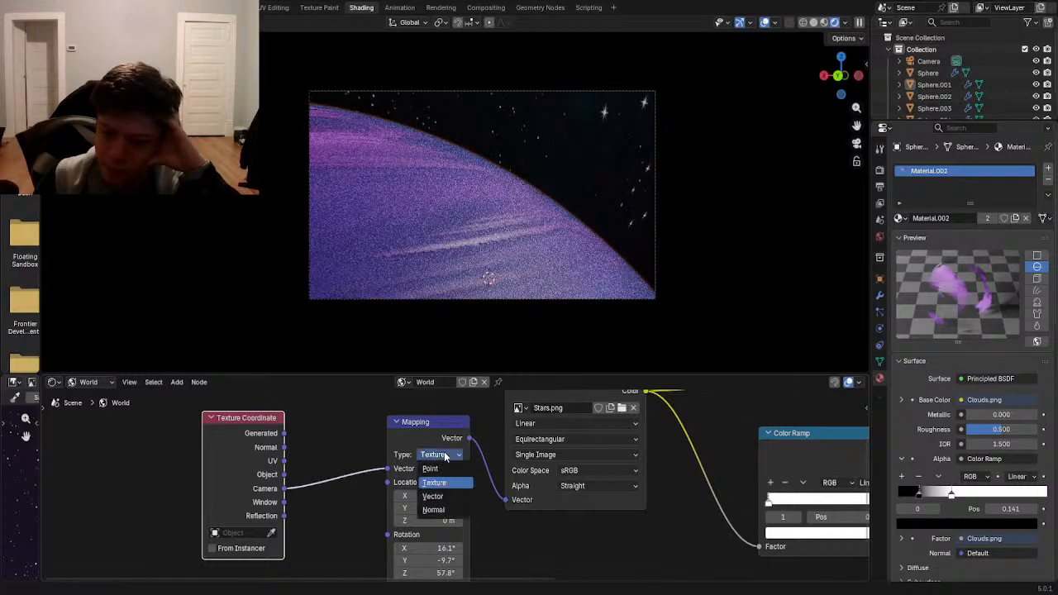
click(445, 475)
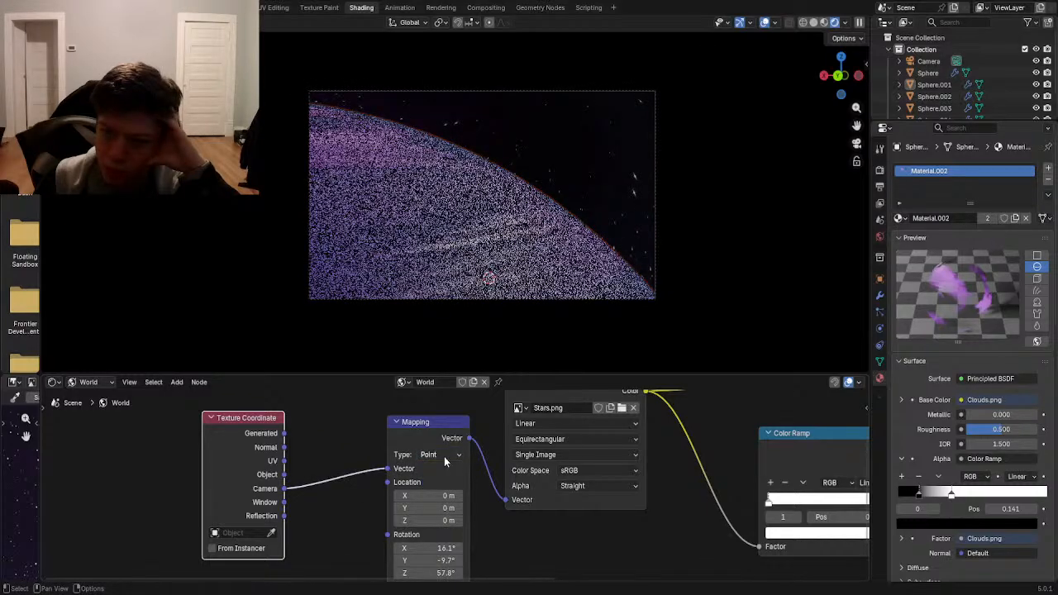
click(444, 457)
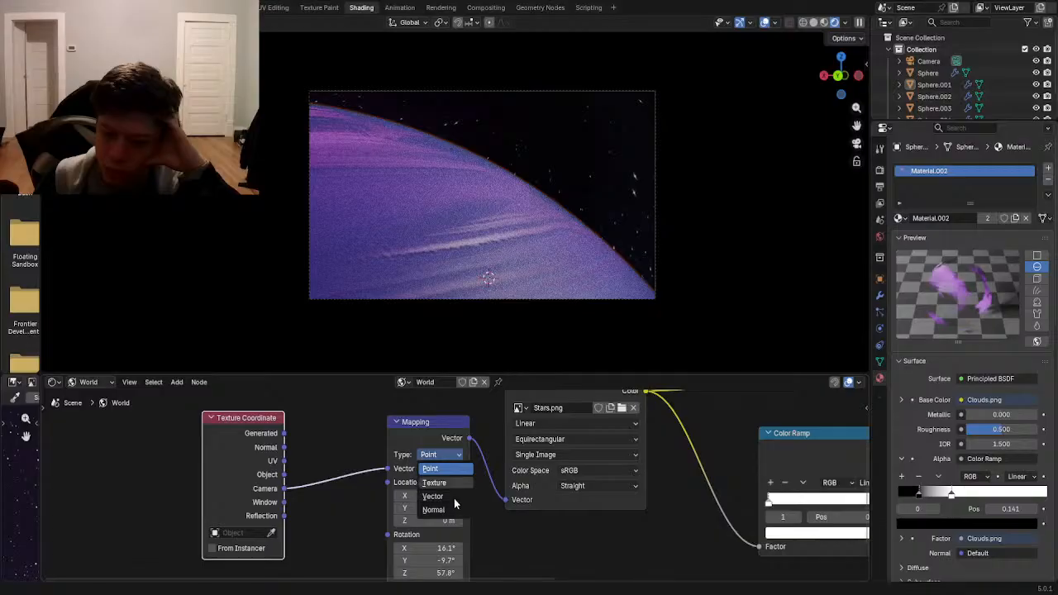
click(443, 481)
click(439, 456)
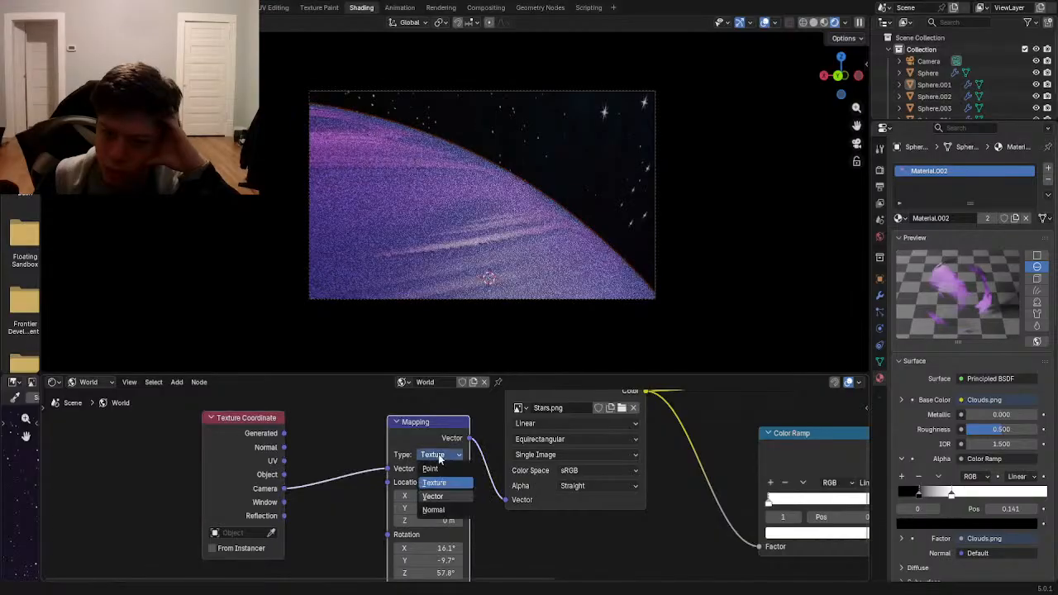
click(443, 496)
click(441, 457)
click(444, 484)
- Set the Stars.png texture's projection to Mirror Ball and the Mapping node's type to Normal
click(530, 439)
click(536, 464)
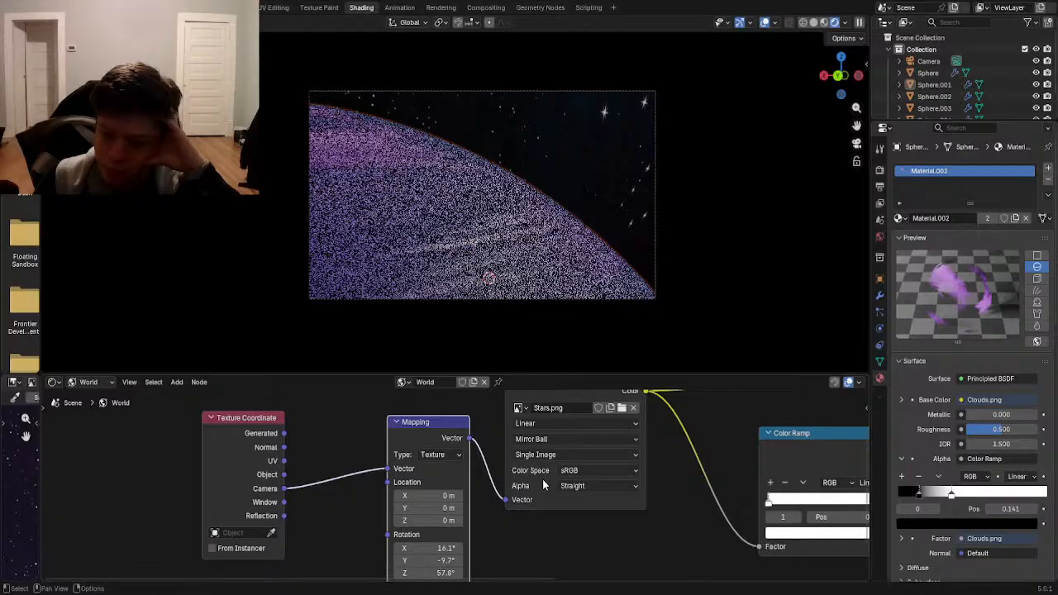
click(440, 455)
click(442, 480)
click(438, 460)
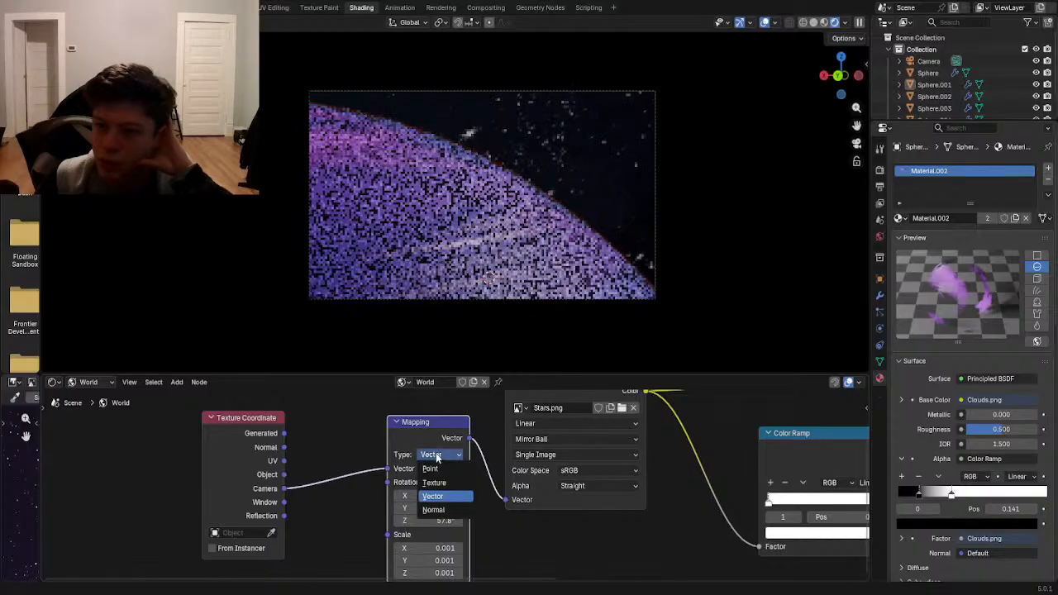
click(436, 504)
- Compare Equirectangular projection and Smart, Cubic and Closest interpolation on the Stars.png texture, returning to Mirror Ball and Linear
click(576, 439)
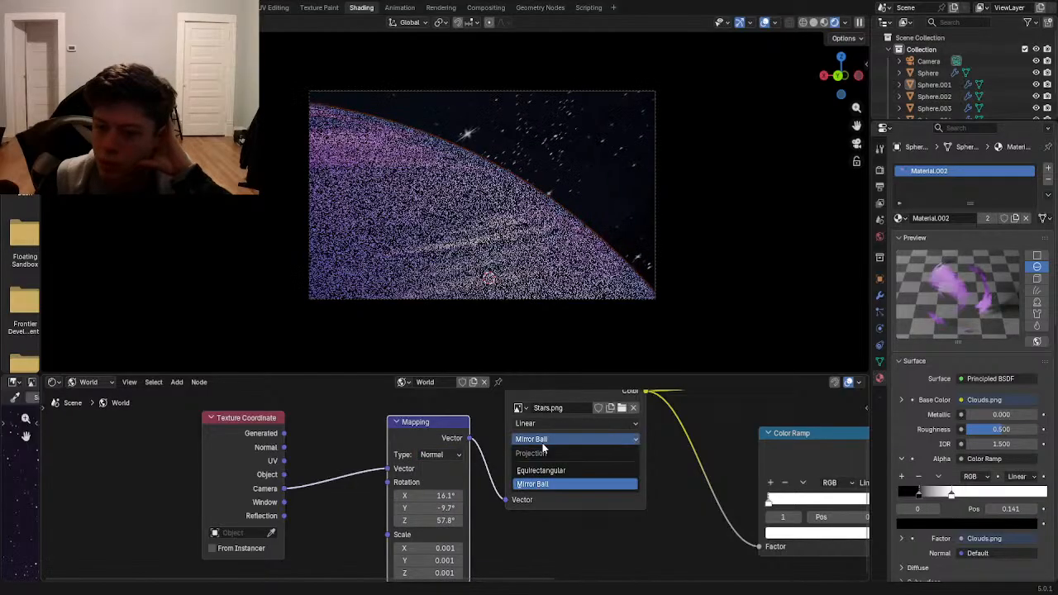
click(545, 463)
click(536, 423)
click(543, 454)
click(538, 439)
click(548, 471)
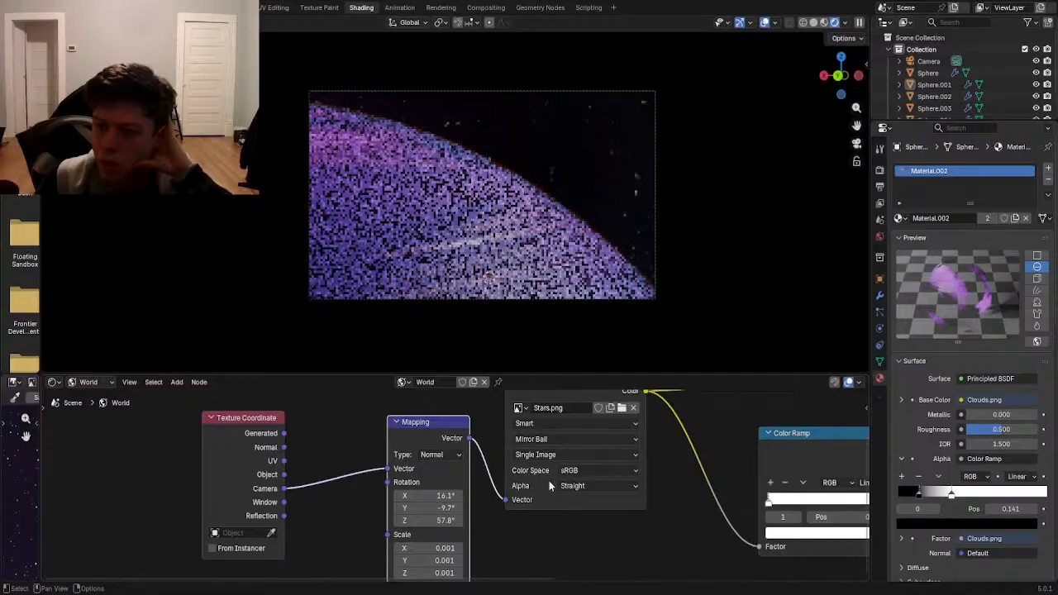
click(540, 425)
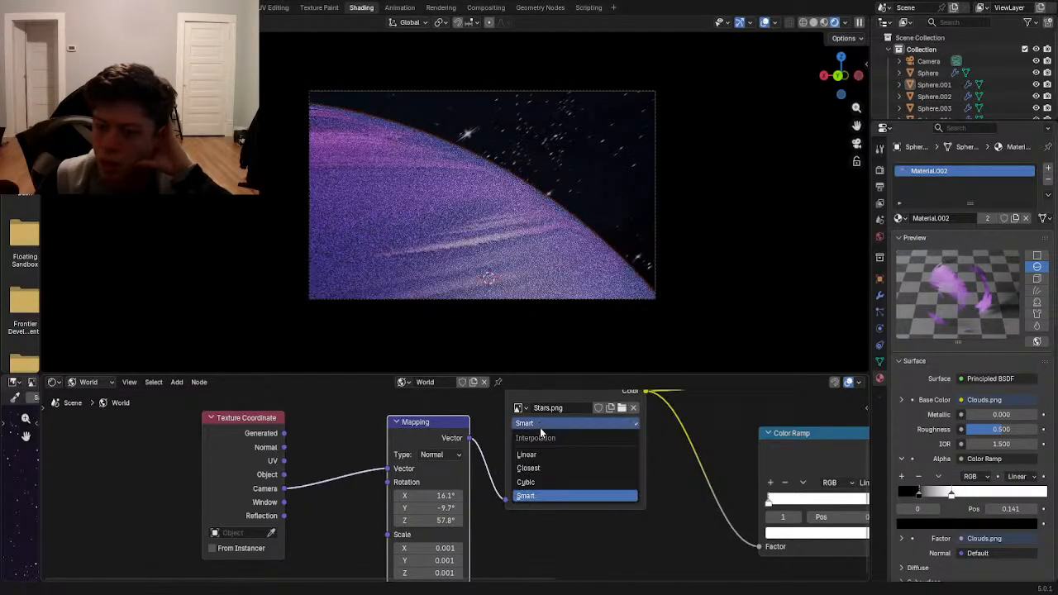
click(557, 478)
click(547, 422)
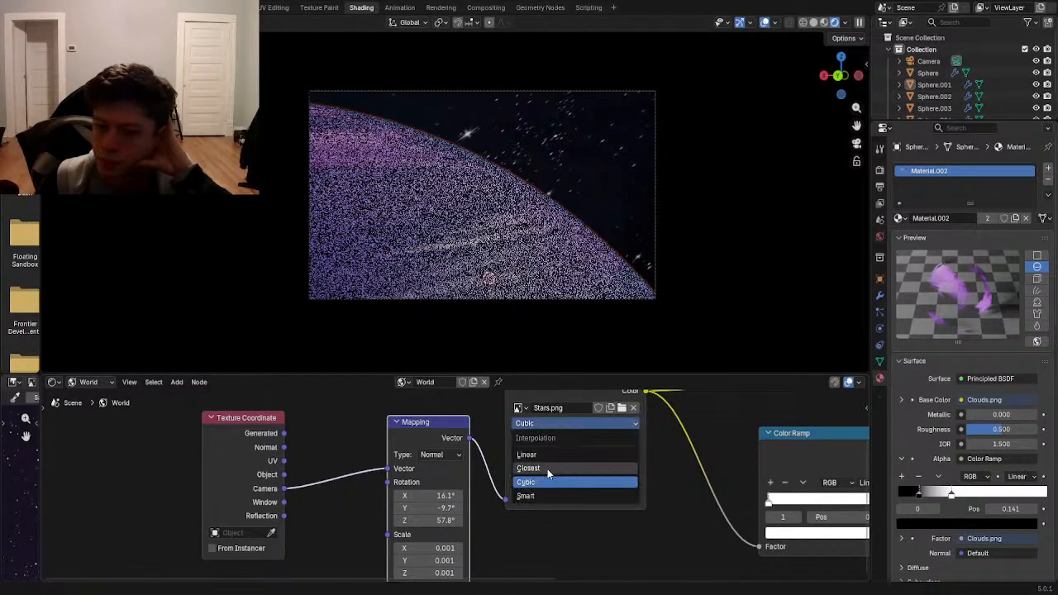
click(547, 468)
click(541, 423)
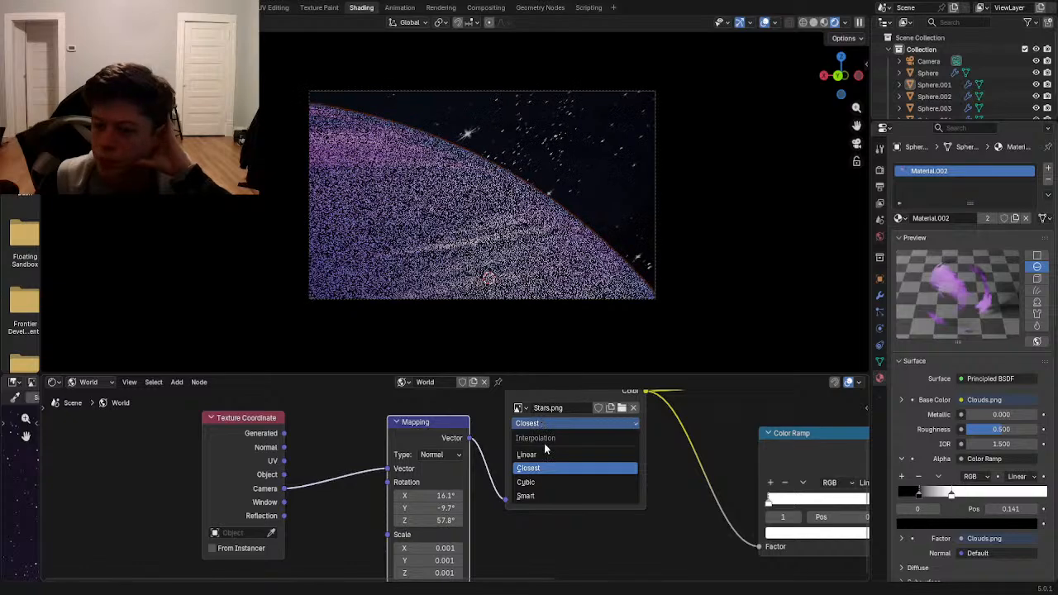
click(545, 454)
- Set the Mapping node's type to Point for the camera-mapped starfield
scroll(547, 463, down, 1)
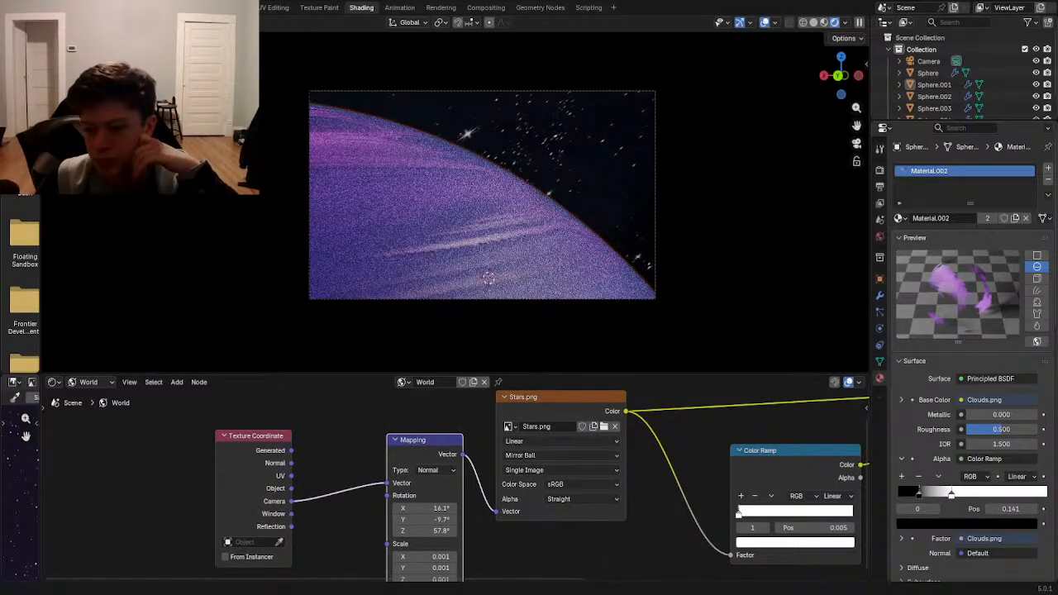
scroll(528, 421, down, 1)
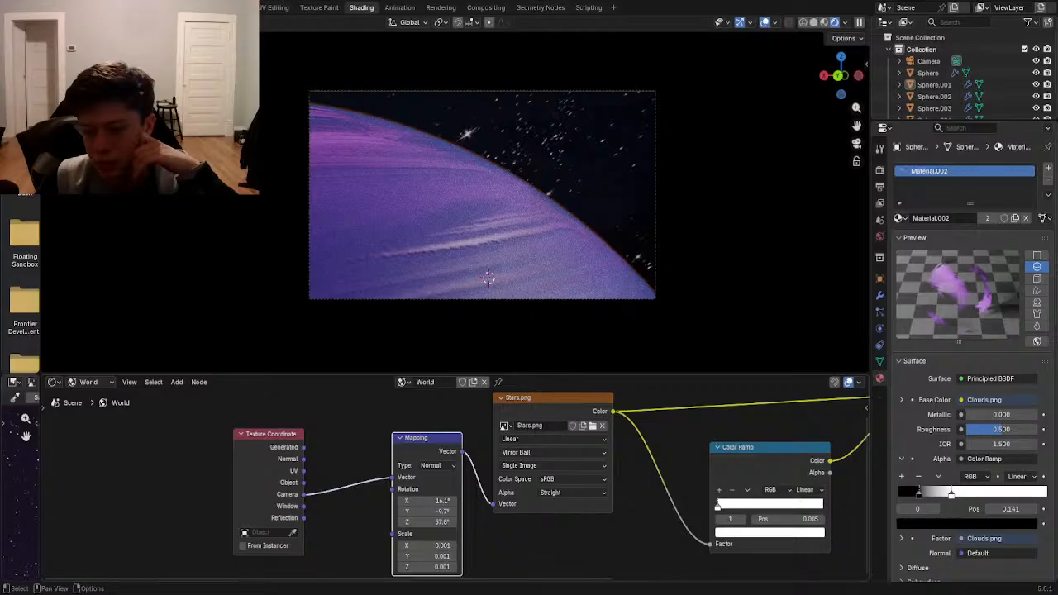
scroll(507, 533, up, 1)
click(435, 428)
click(433, 442)
middle_drag(506, 470, 463, 429)
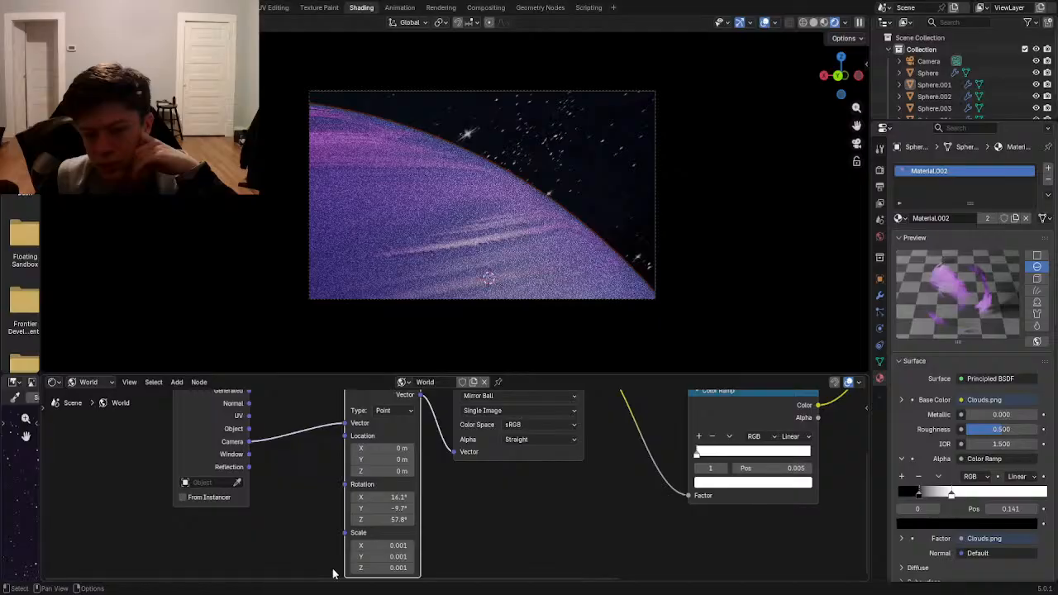
middle_drag(333, 573, 343, 593)
scroll(315, 220, up, 1)
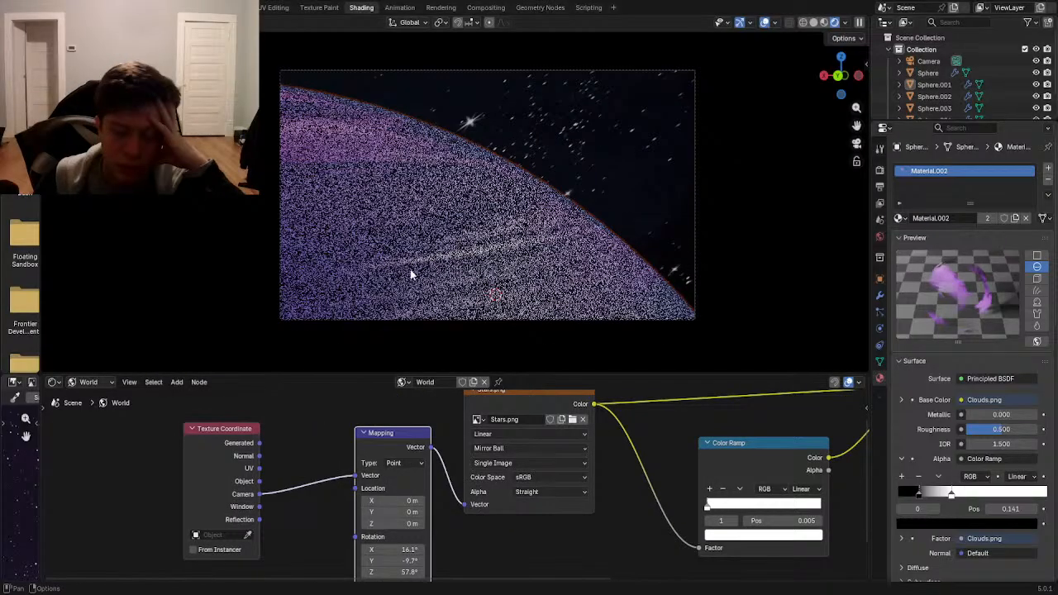
scroll(463, 475, down, 1)
- Widen the file browser and image editor areas beside the viewport and node editor, and reframe the camera view
drag(44, 496, 230, 500)
scroll(163, 508, down, 3)
scroll(168, 505, up, 3)
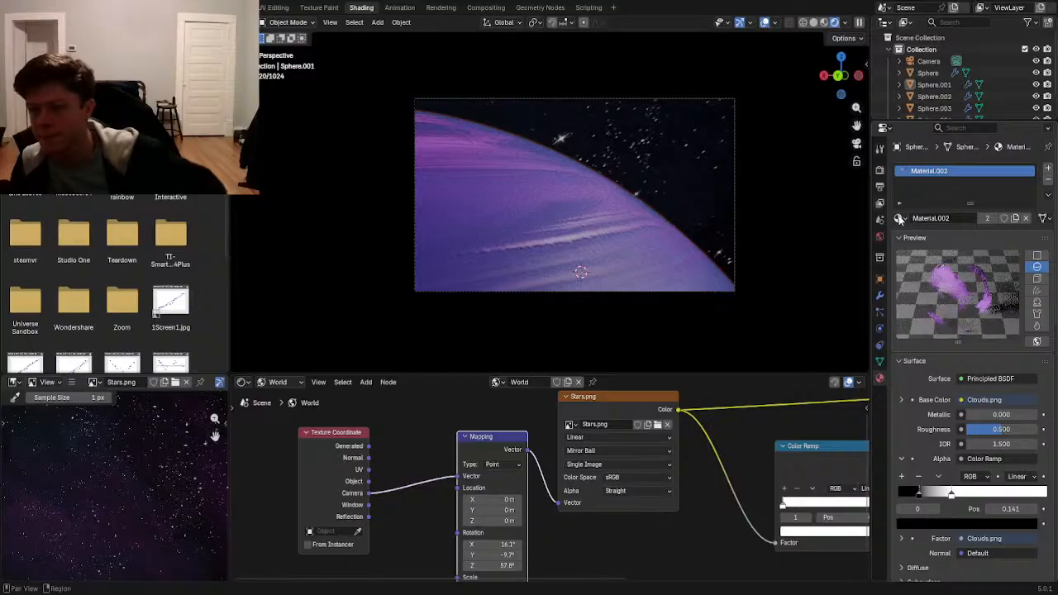
- Open the World properties and examine the background surface settings
click(879, 236)
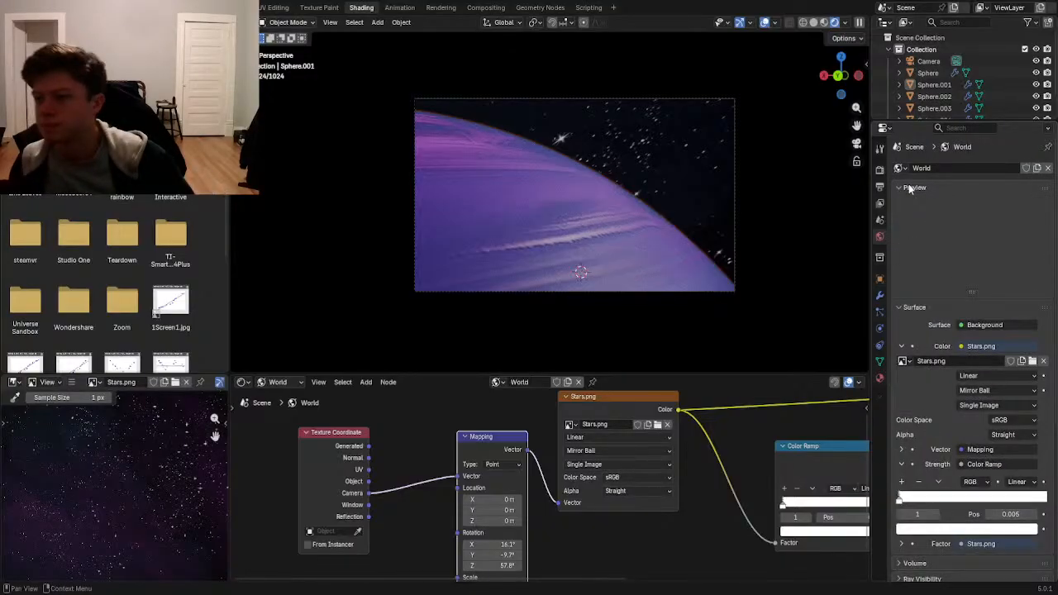
scroll(947, 302, down, 1)
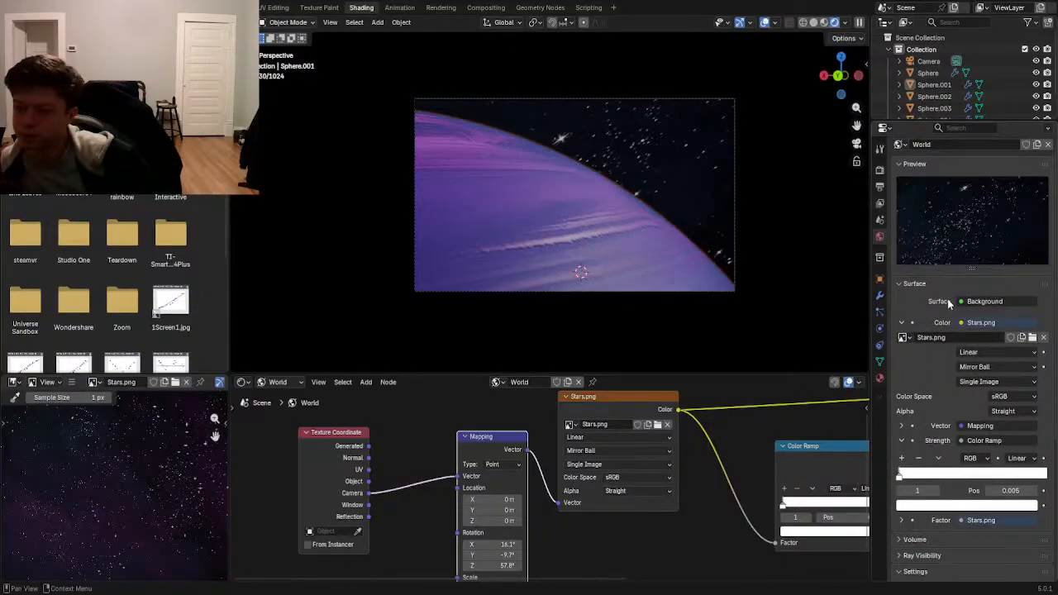
- Disconnect the Mapping node from the Stars.png texture's Vector input
scroll(938, 194, up, 1)
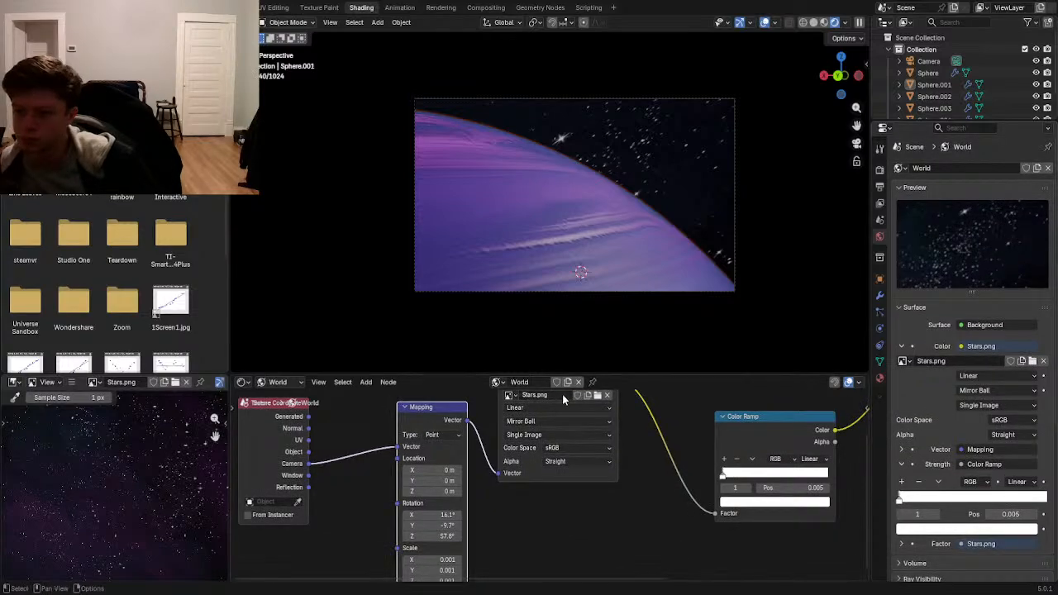
middle_drag(563, 399, 515, 450)
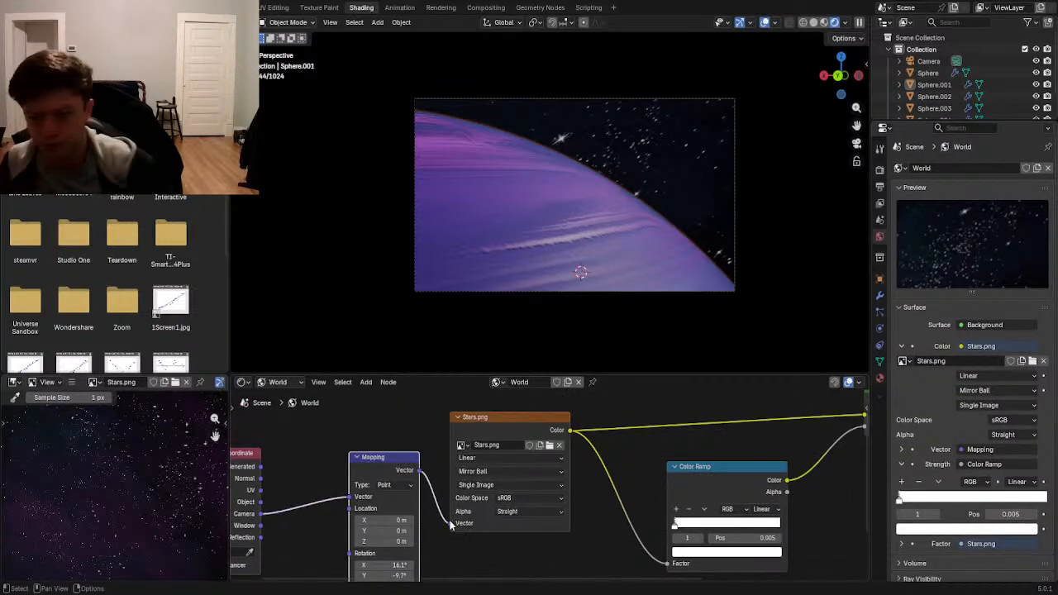
drag(450, 523, 441, 524)
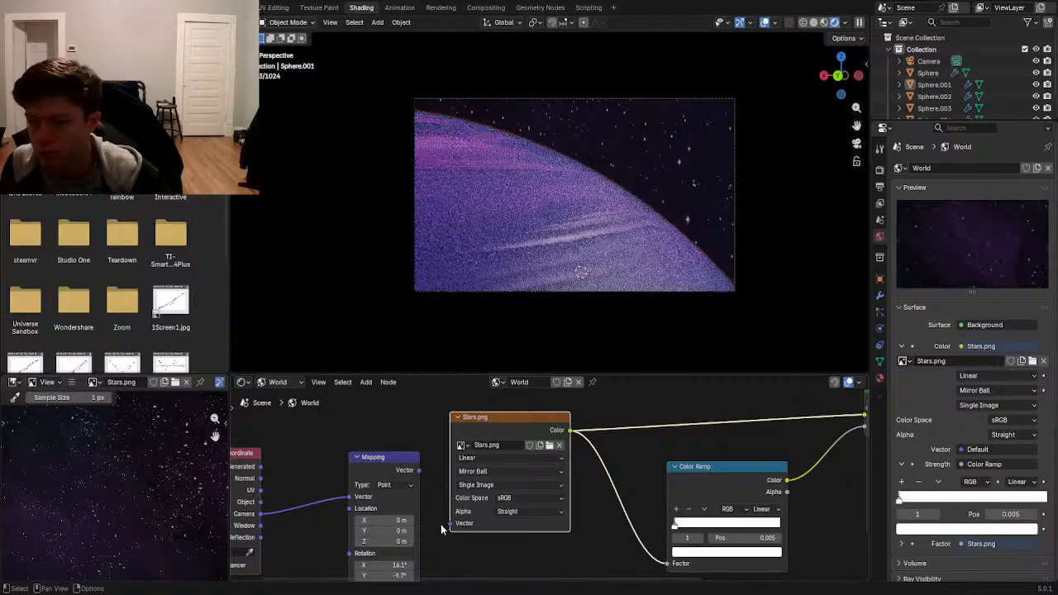
- Try Smart interpolation on the Stars.png texture and return it to Linear
scroll(515, 477, up, 1)
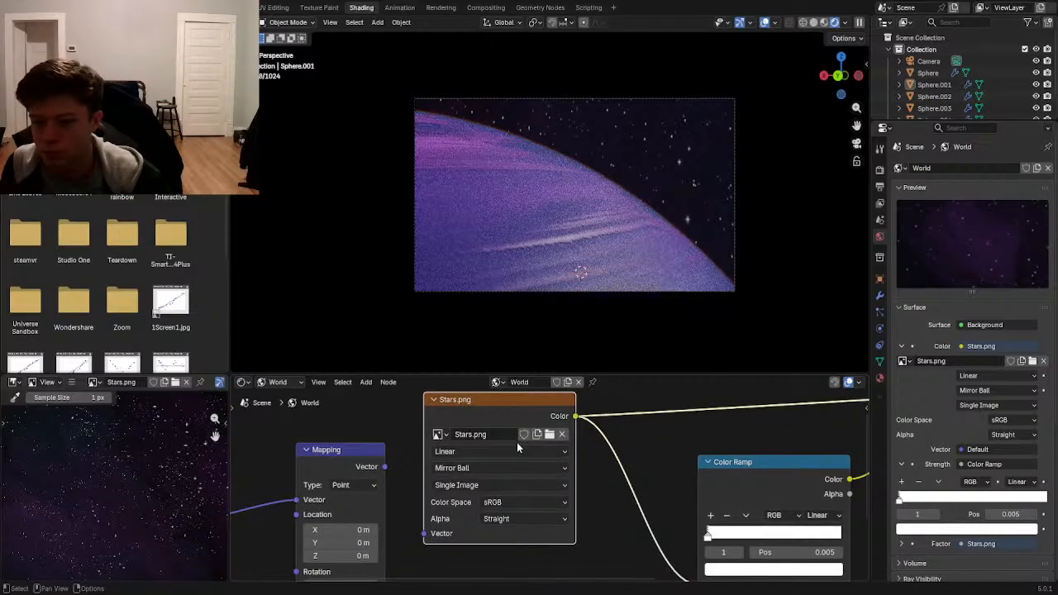
click(516, 449)
click(487, 528)
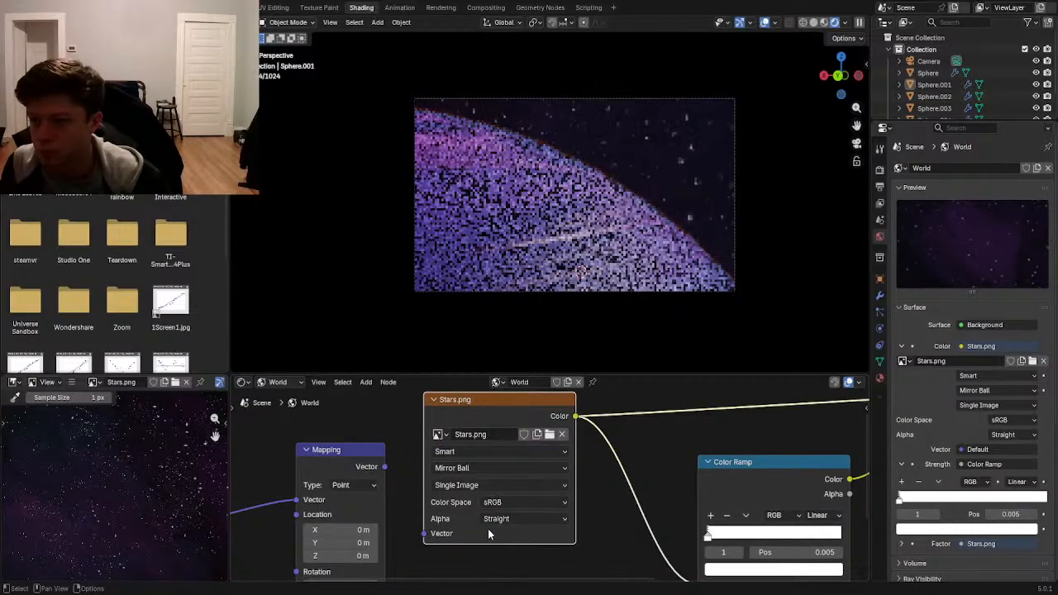
click(481, 457)
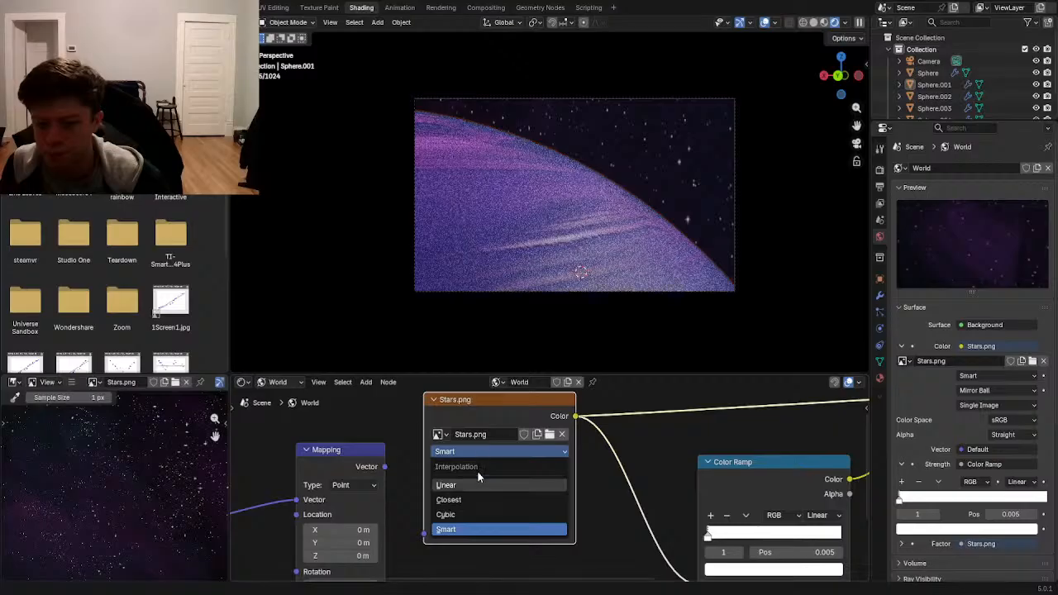
click(478, 482)
- Set the Stars.png texture's projection to Equirectangular, keeping Single Image as its source
click(476, 468)
click(466, 501)
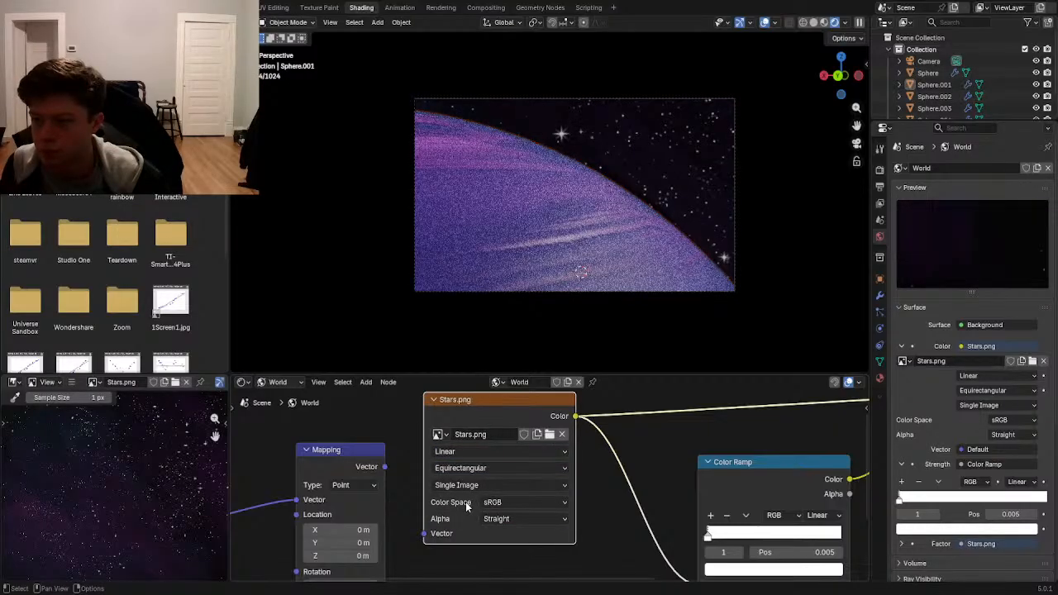
click(467, 486)
click(496, 518)
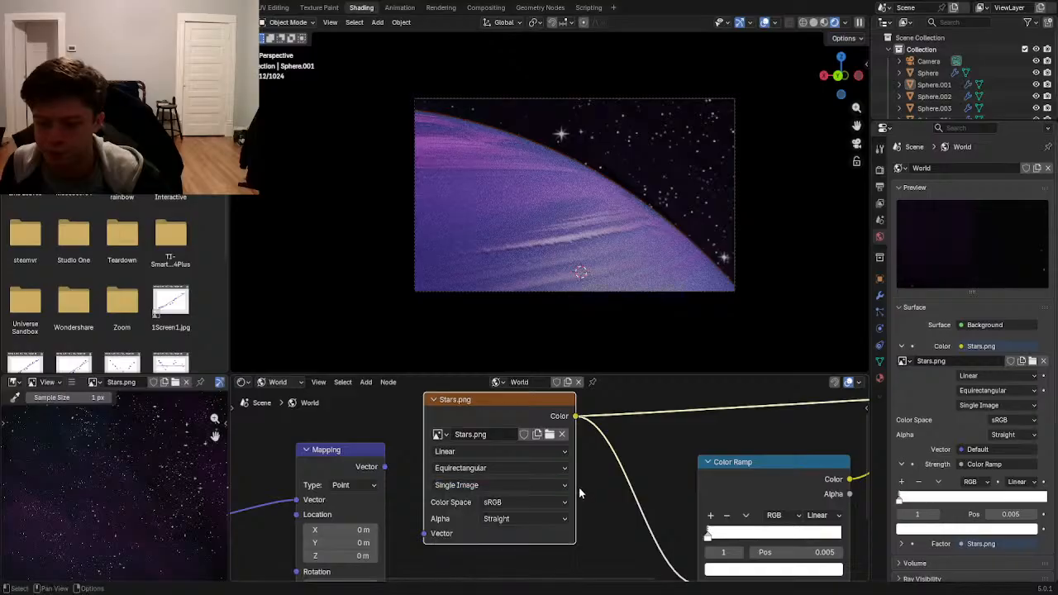
- Reconnect Mapping to the Stars.png texture's Vector input and feed Mapping with Generated coordinates instead of Camera
middle_drag(408, 476, 601, 429)
click(601, 430)
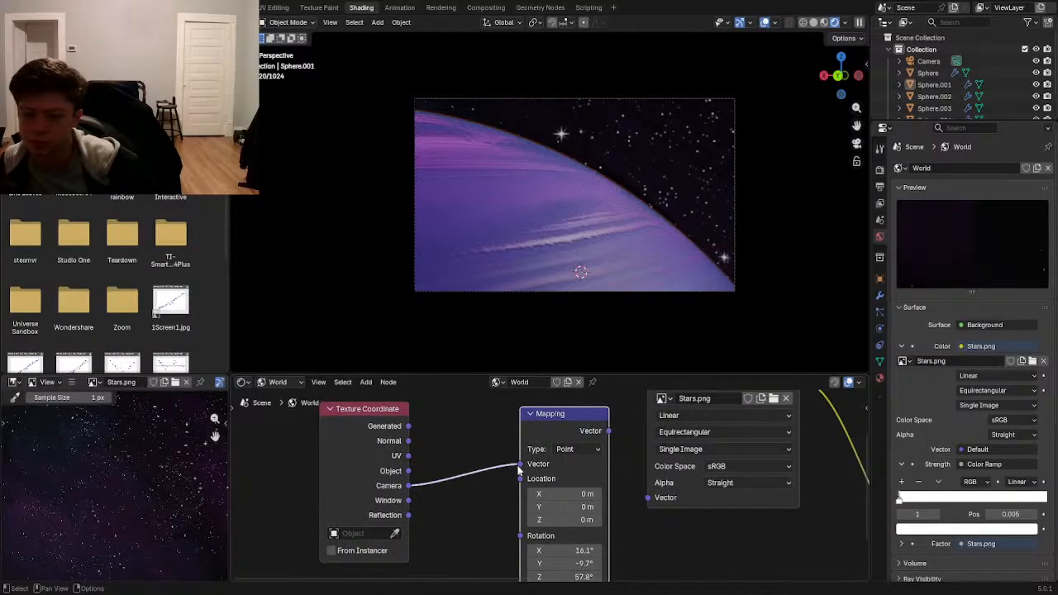
drag(521, 465, 648, 497)
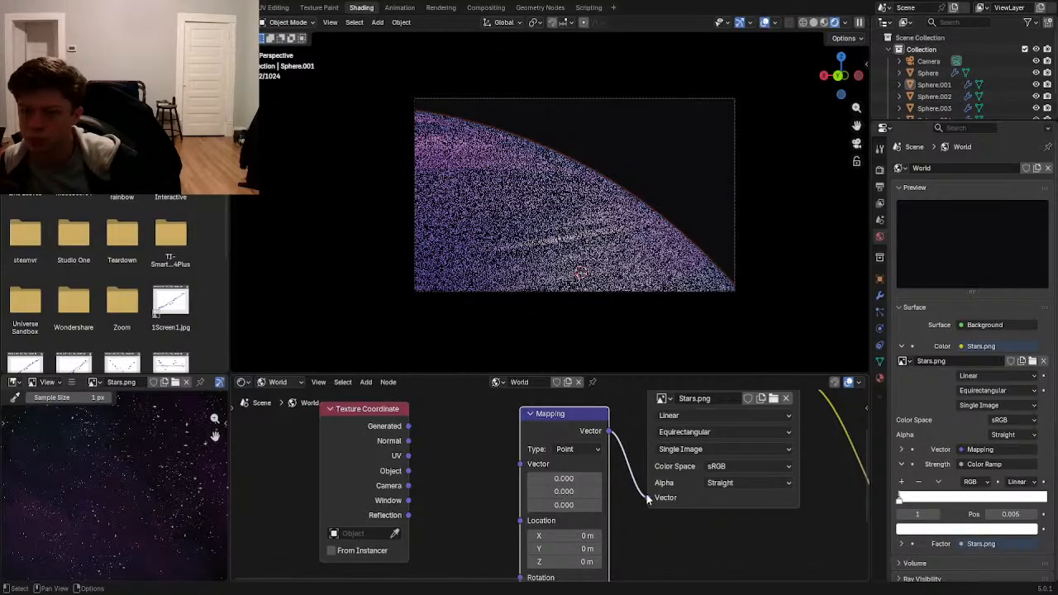
middle_drag(649, 498, 596, 486)
drag(357, 411, 468, 451)
scroll(477, 455, down, 1)
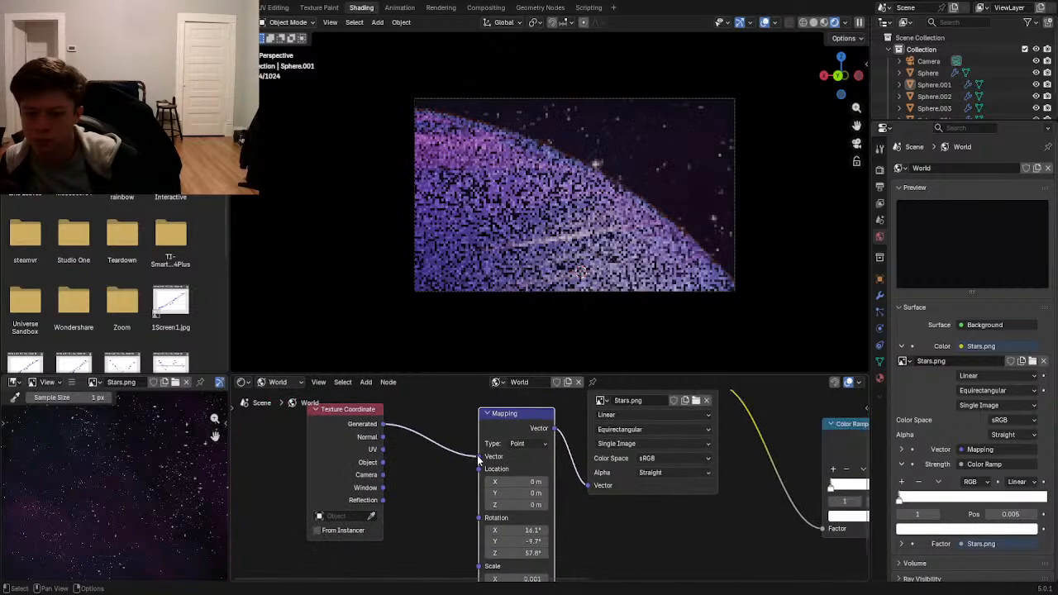
- Move the Texture Coordinate node lower relative to the Mapping node
middle_drag(477, 454, 587, 431)
scroll(555, 439, down, 1)
drag(473, 416, 476, 453)
scroll(590, 429, up, 1)
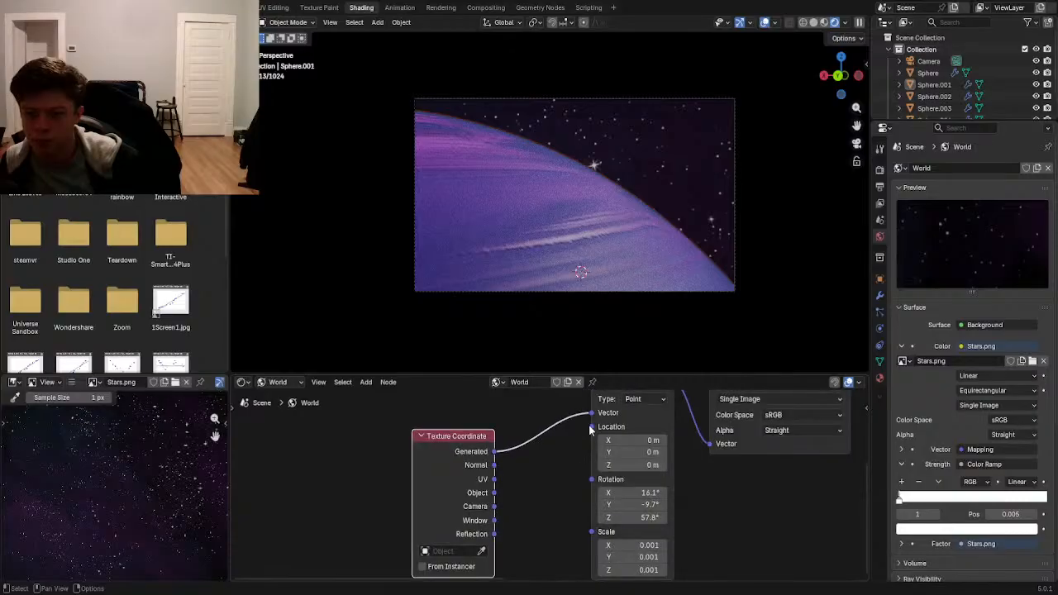
- Unlink Generated from Mapping and try the Camera and Reflection outputs on its Scale input, undoing each Scale connection
drag(591, 412, 562, 524)
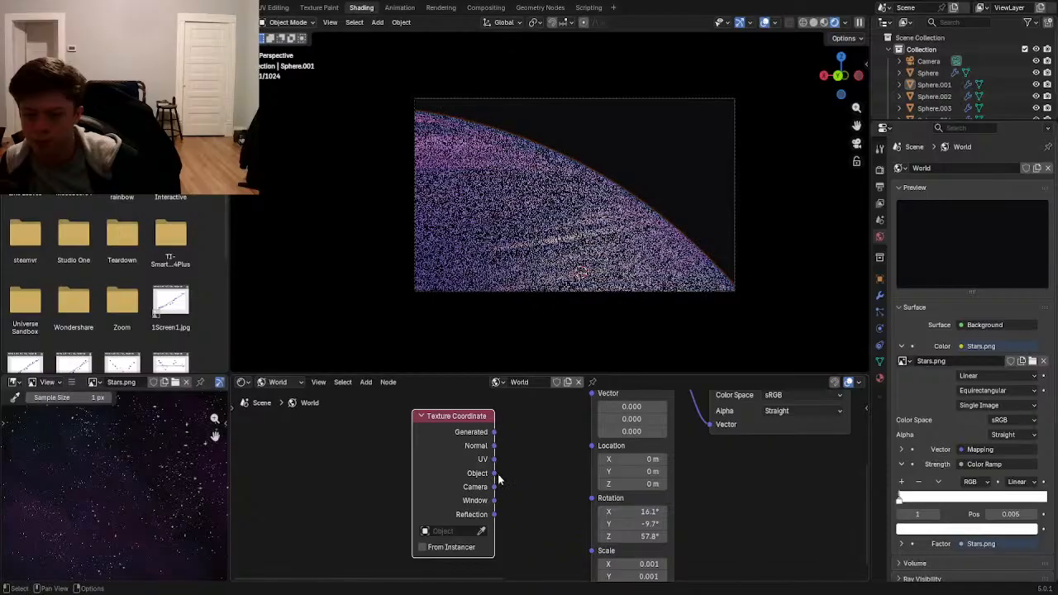
drag(494, 487, 589, 552)
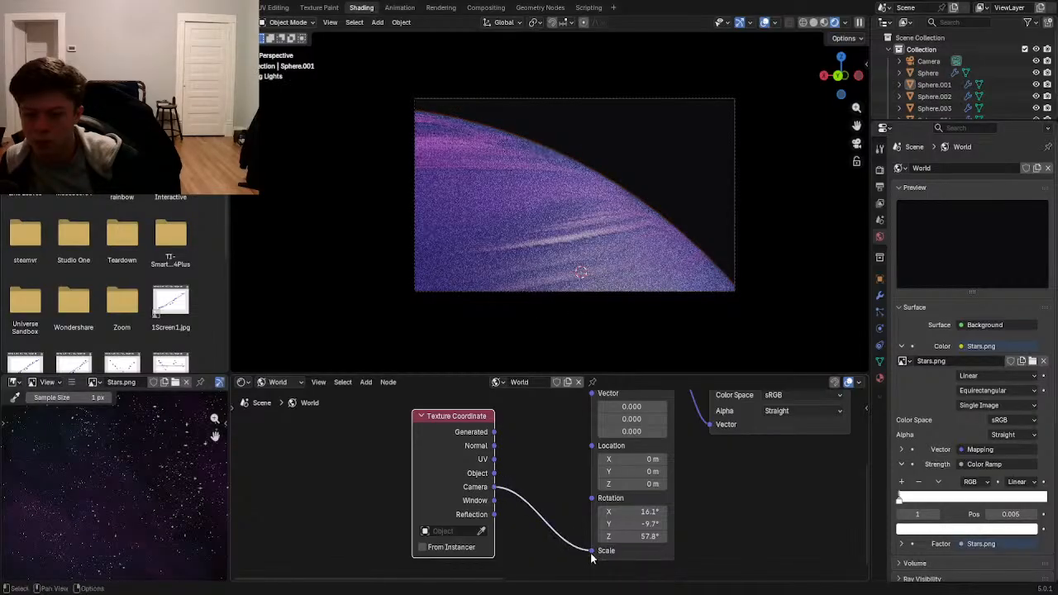
key(ctrl+z)
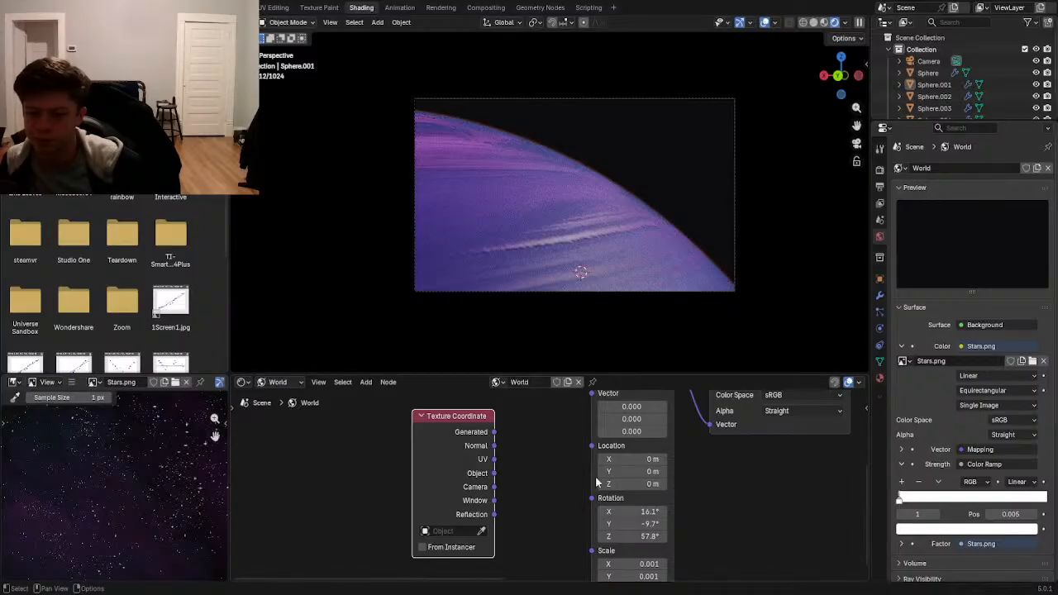
scroll(578, 483, down, 1)
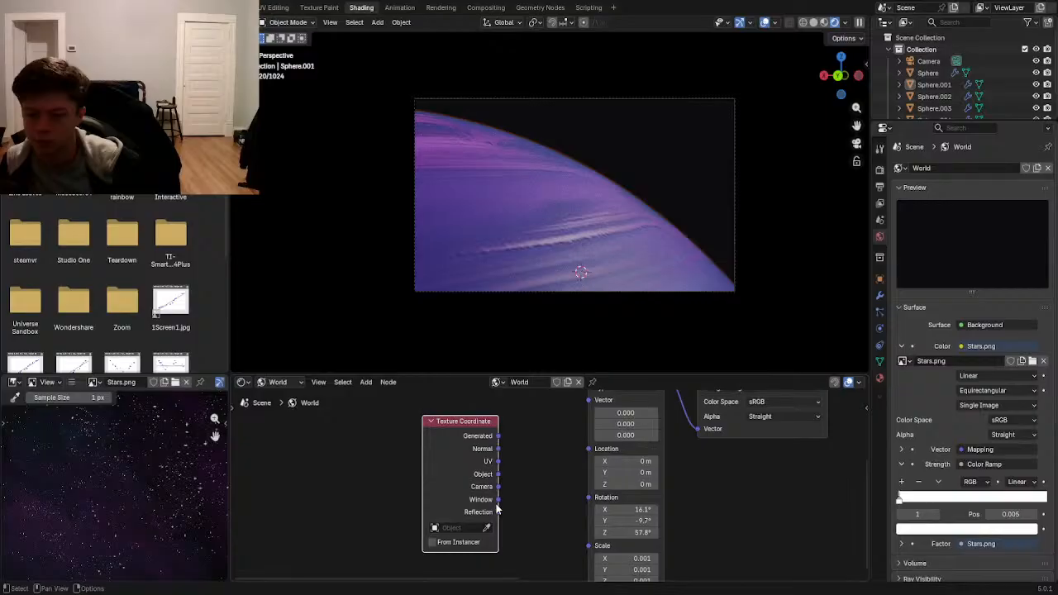
drag(497, 511, 588, 546)
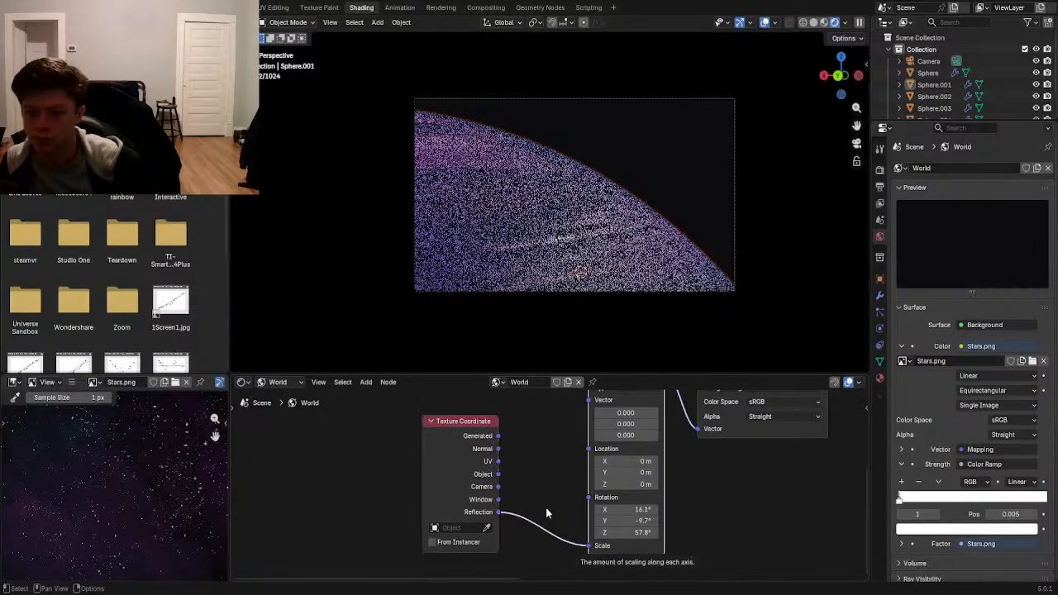
key(ctrl+z)
- Connect the Texture Coordinate node's Generated output to the Mapping node's Vector input
middle_drag(553, 460, 533, 520)
drag(478, 496, 570, 461)
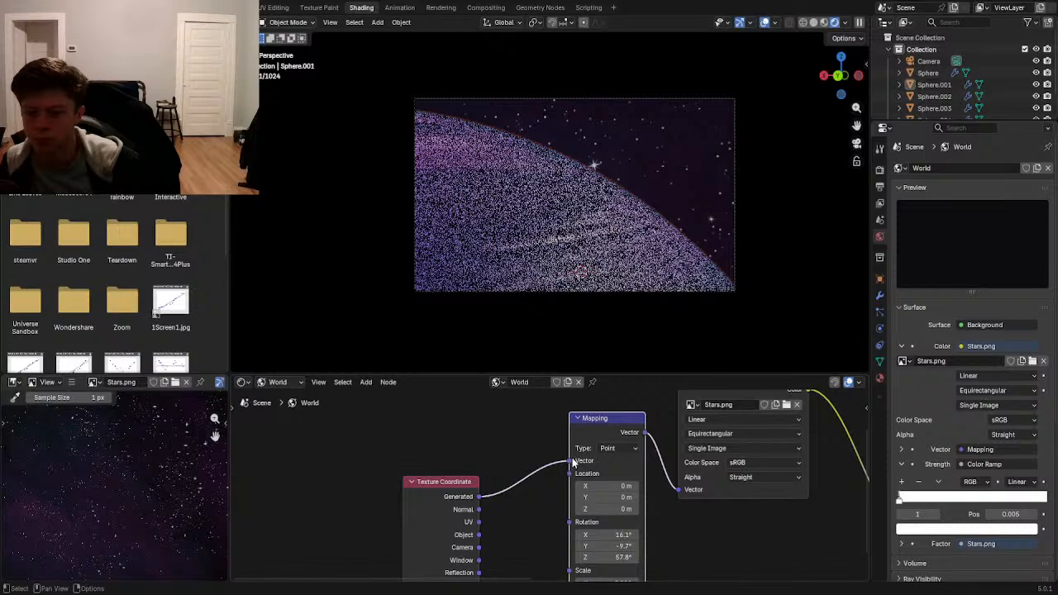
scroll(633, 483, up, 1)
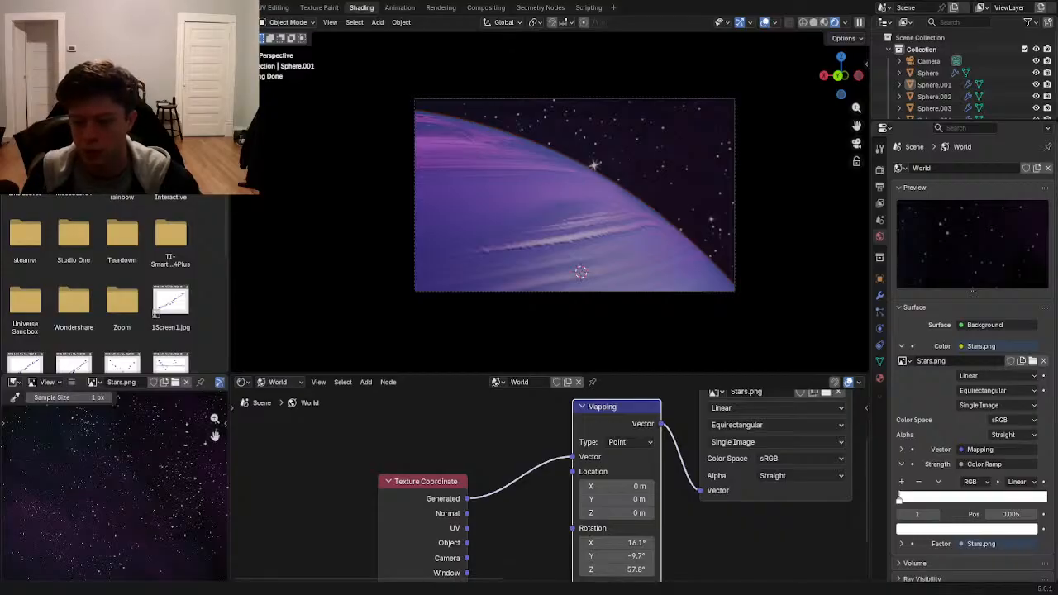
- Try to shift the Color Ramp stop at position 0.005
mouse_move(595, 464)
middle_down()
mouse_move(273, 483)
mouse_move(578, 468)
mouse_move(529, 460)
mouse_move(482, 537)
mouse_move(561, 459)
mouse_move(488, 480)
mouse_move(585, 453)
middle_up()
middle_drag(476, 516, 589, 521)
middle_drag(572, 464, 458, 454)
scroll(470, 499, up, 2)
middle_drag(470, 498, 443, 510)
scroll(427, 537, up, 3)
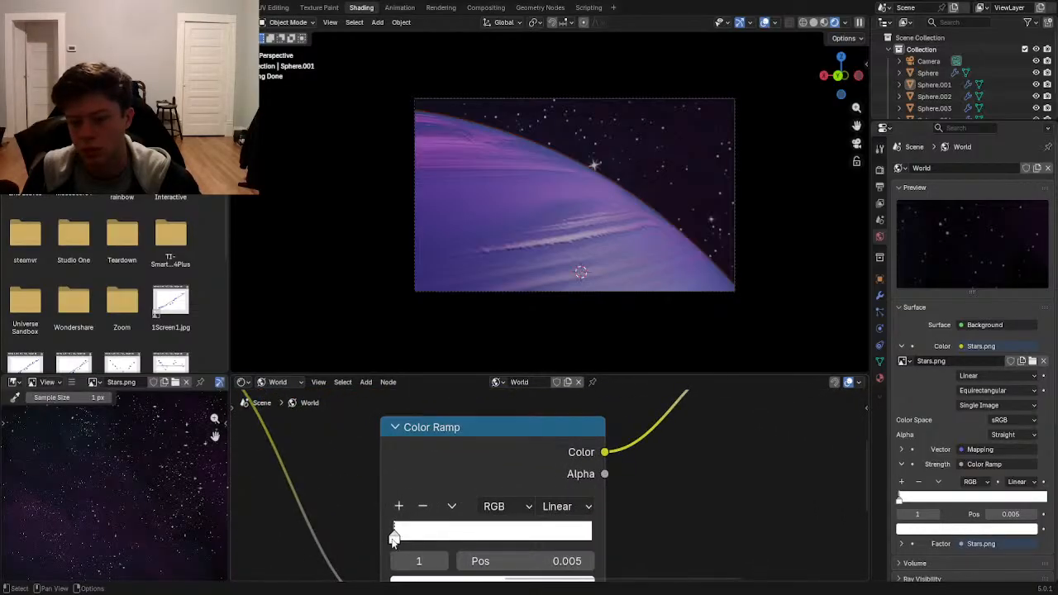
mouse_move(394, 535)
mouse_down()
mouse_move(425, 537)
mouse_move(398, 550)
mouse_up()
- Raise the Mapping node's scale to X 56.401, Y 56.401 and Z 56.001
middle_drag(328, 502, 500, 466)
drag(560, 422, 399, 423)
drag(562, 440, 817, 441)
drag(530, 420, 743, 422)
drag(562, 461, 823, 461)
scroll(607, 285, up, 3)
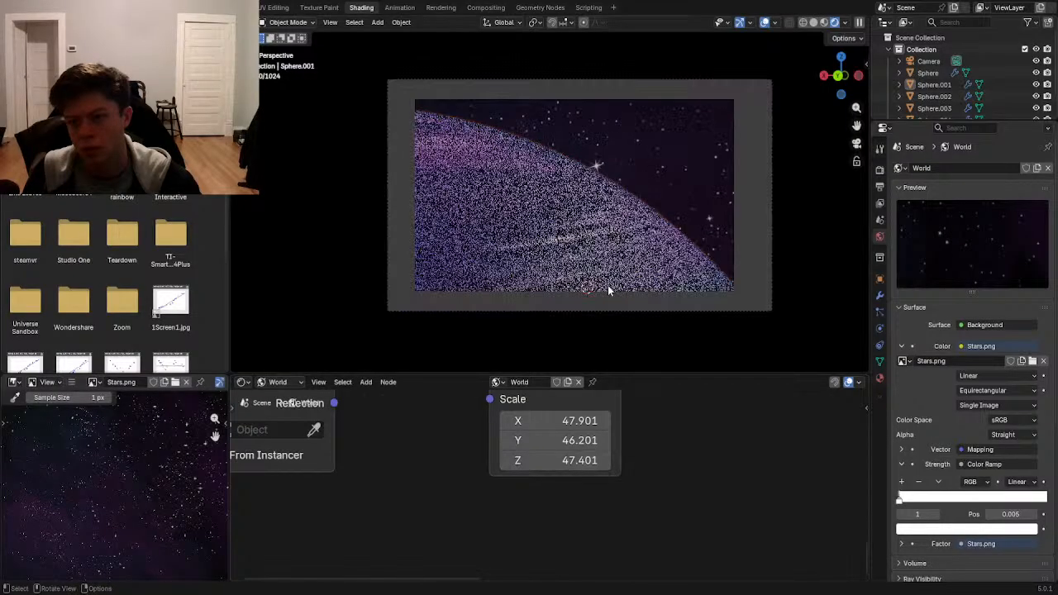
middle_drag(617, 449, 574, 508)
drag(546, 500, 569, 488)
drag(512, 519, 583, 518)
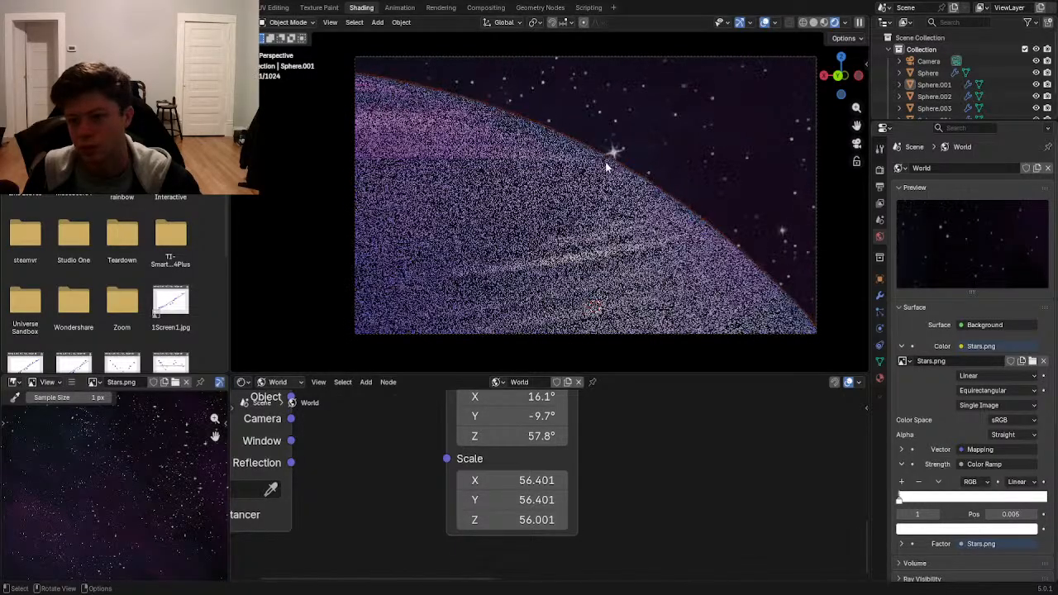
- Examine the Mapping settings behind the Stars.png vector in the World surface properties
scroll(910, 427, down, 3)
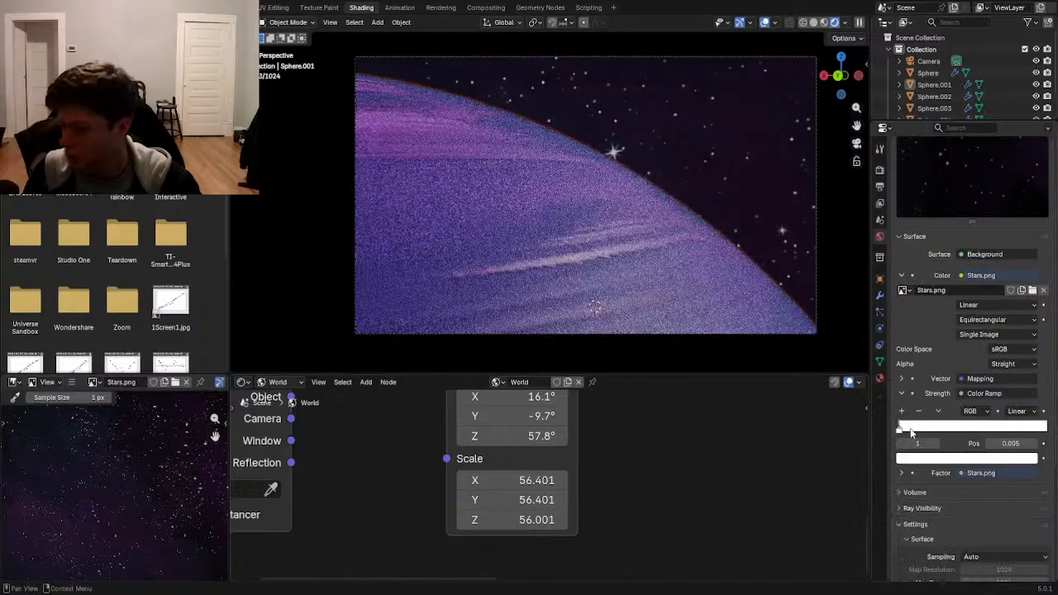
click(902, 377)
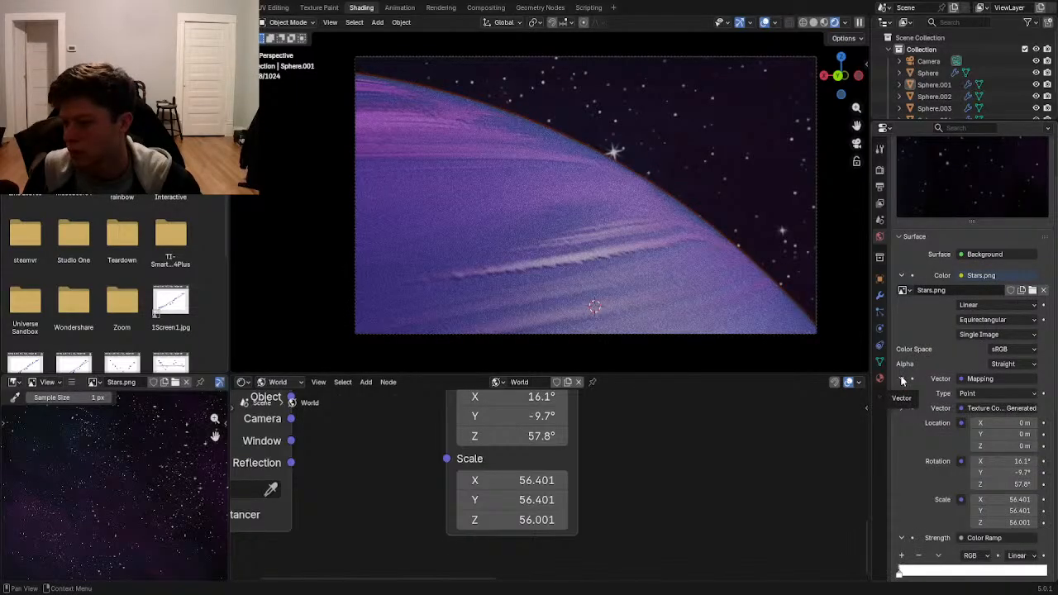
click(902, 380)
- Set the Mapping node's type to Texture
scroll(684, 405, down, 3)
middle_drag(682, 398, 659, 477)
middle_drag(575, 462, 576, 529)
click(531, 428)
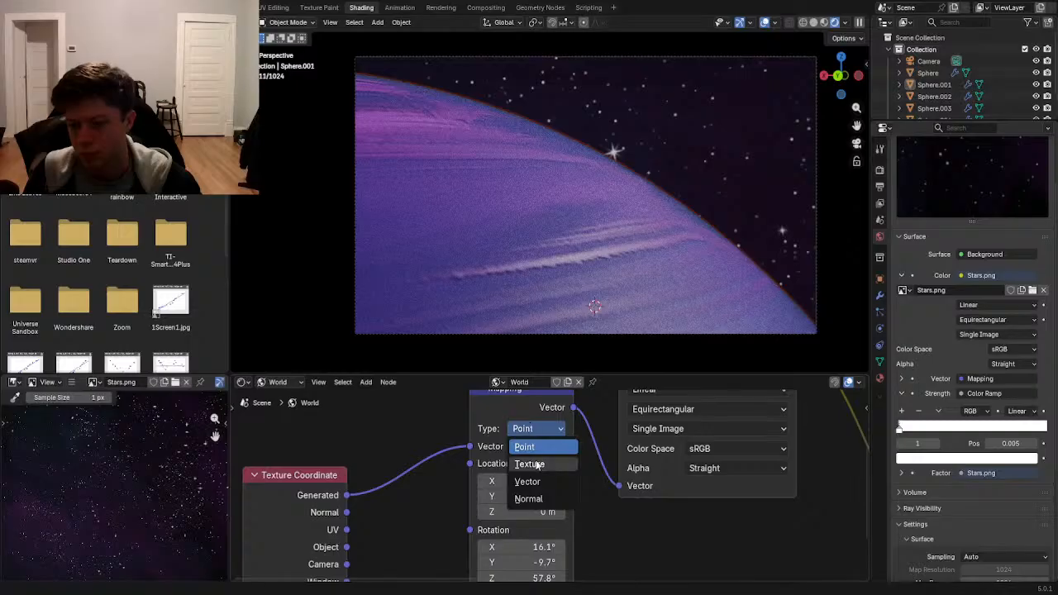
click(530, 464)
- Raise the Mapping node's scale to X 139.201, Y 124.401 and Z 120.901
scroll(578, 535, down, 4)
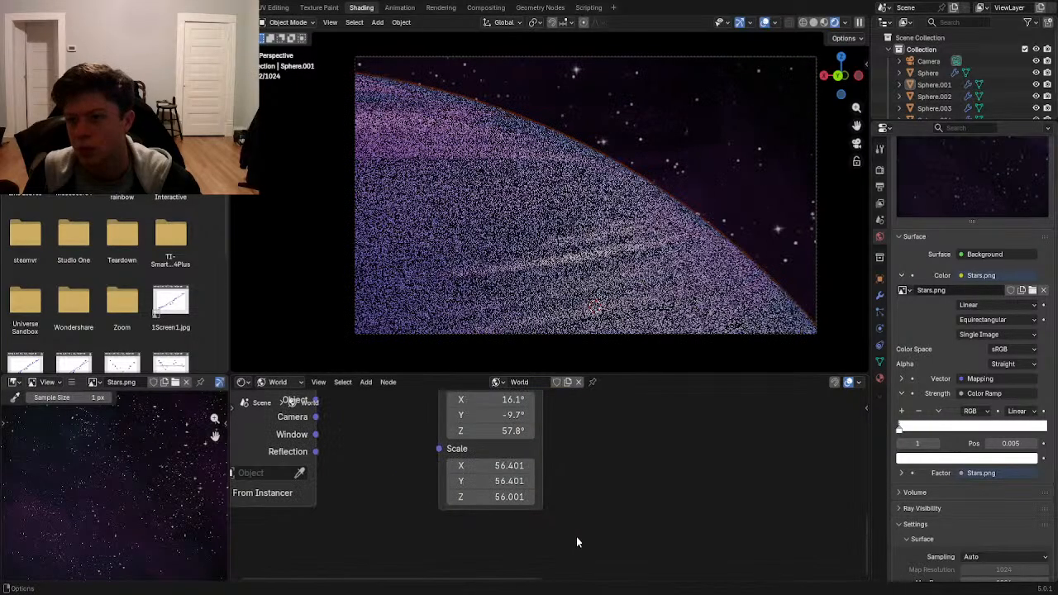
scroll(549, 486, up, 2)
drag(448, 456, 513, 457)
drag(425, 479, 512, 502)
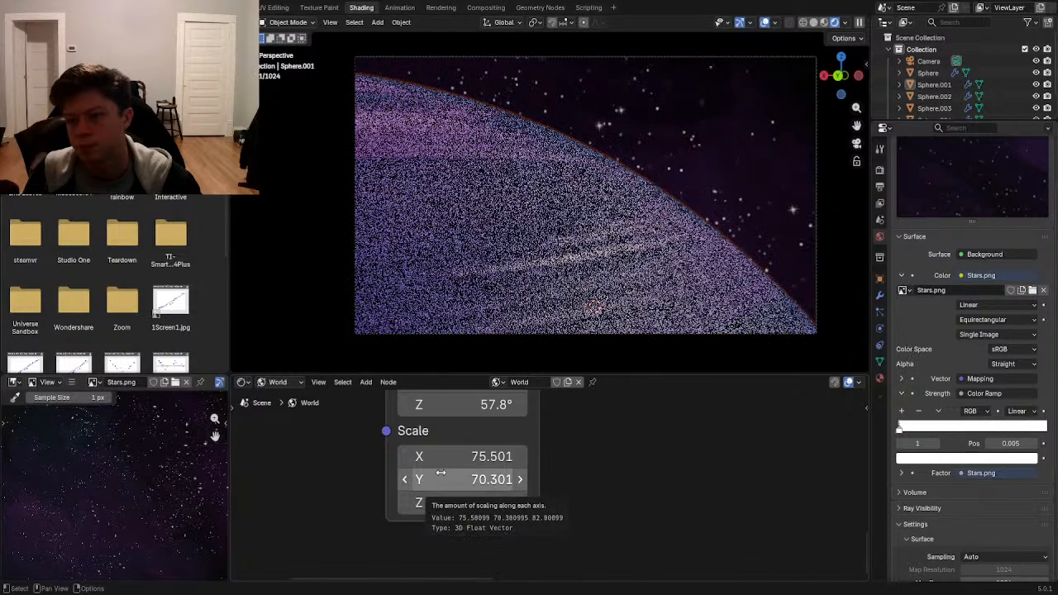
drag(440, 472, 496, 456)
drag(406, 479, 462, 479)
drag(402, 501, 431, 503)
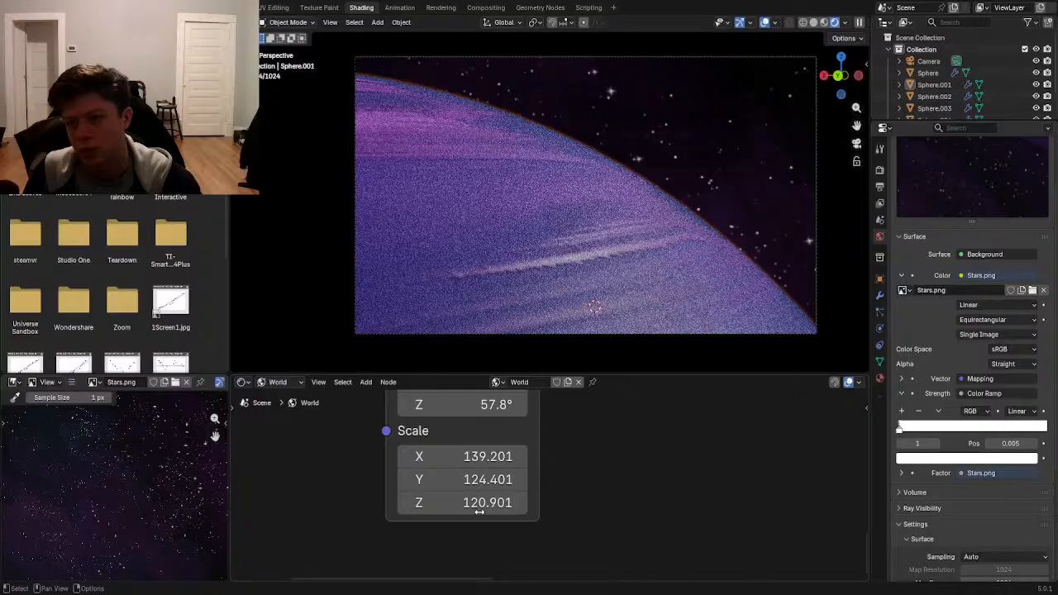
scroll(661, 453, down, 2)
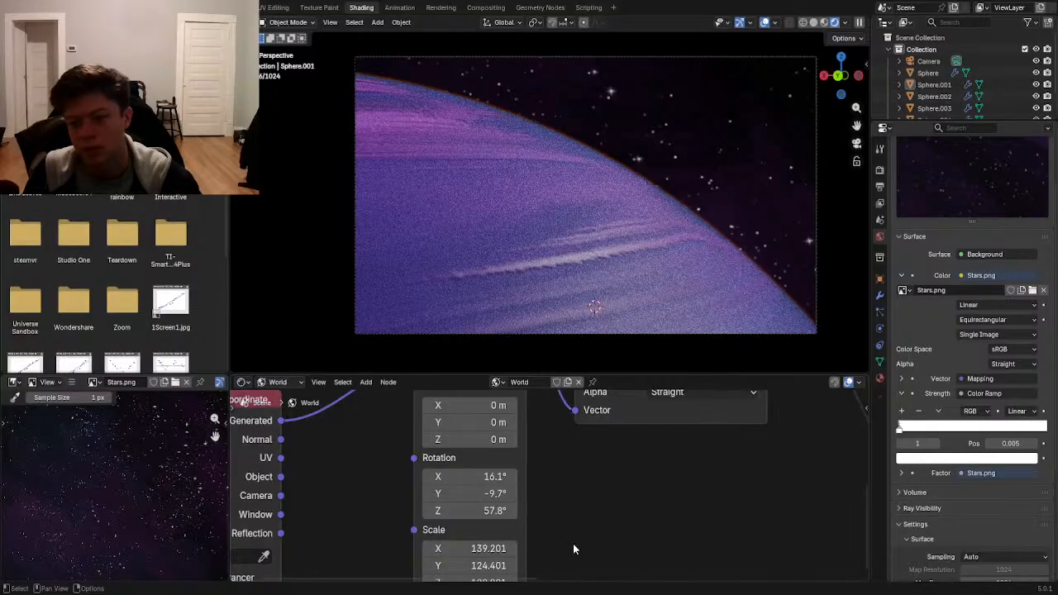
scroll(545, 521, down, 1)
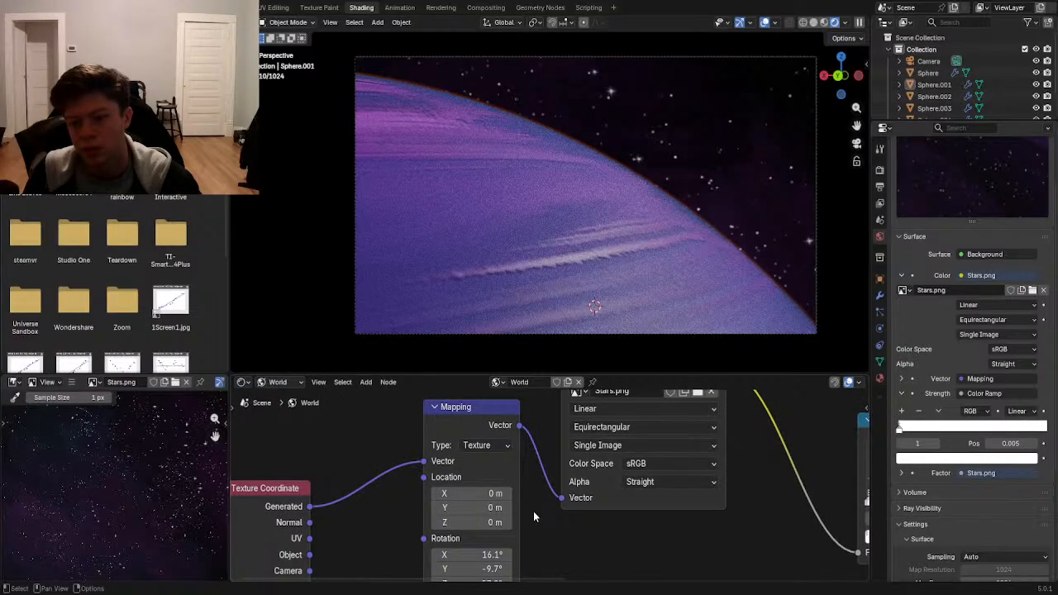
- Compare the Vector and Normal types on the Mapping node, returning it to Texture
drag(469, 412, 464, 442)
right_click(465, 442)
middle_drag(528, 537, 614, 460)
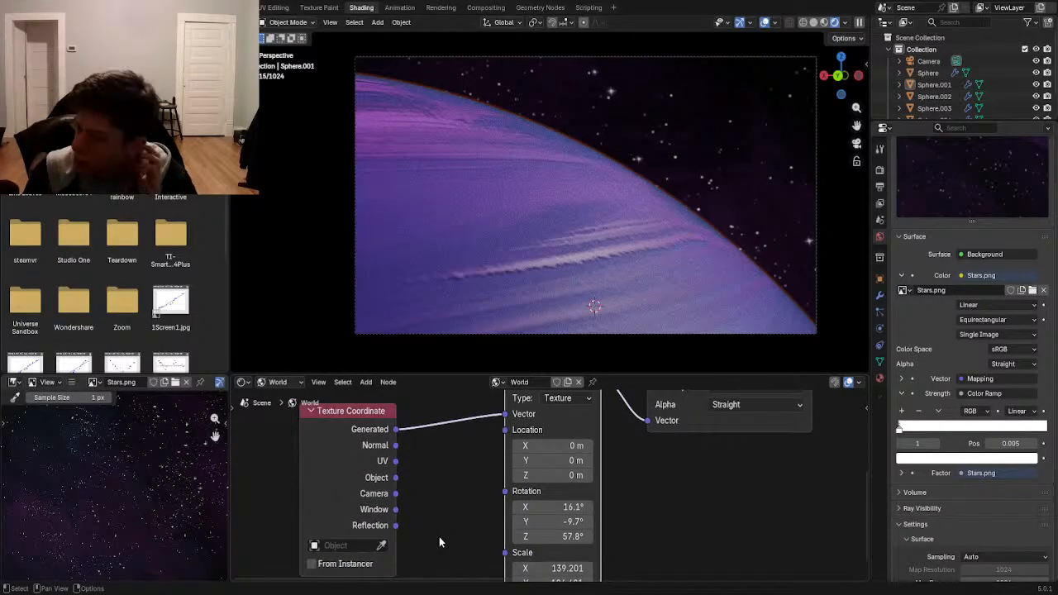
click(577, 401)
click(562, 431)
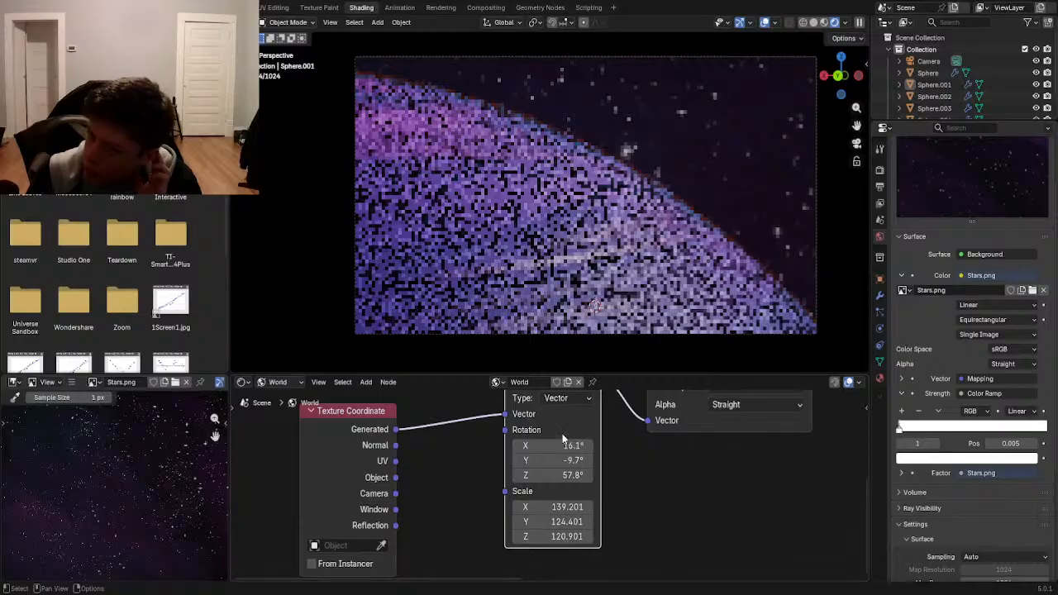
click(566, 398)
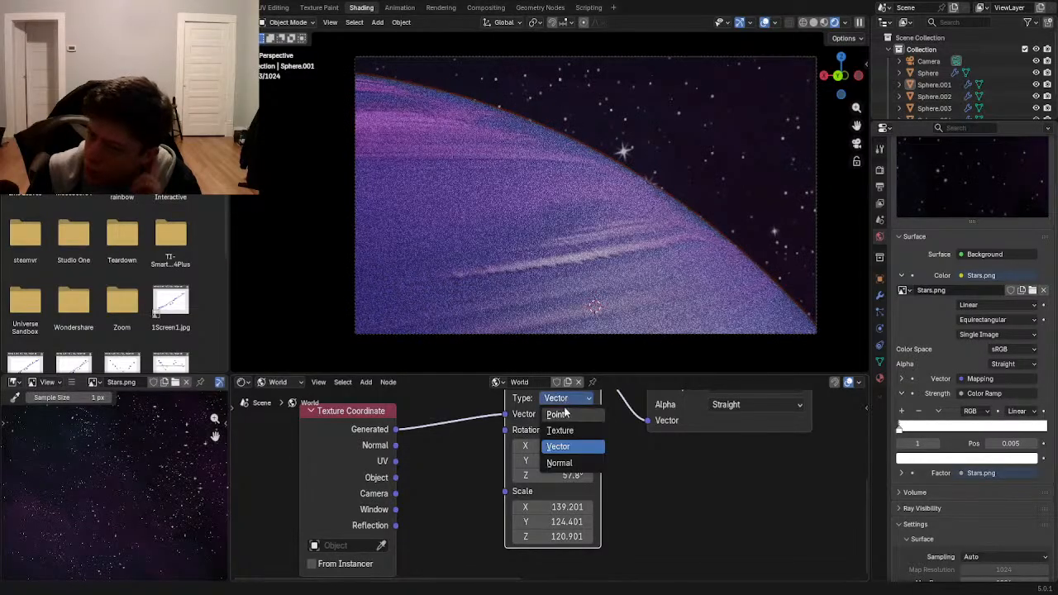
click(571, 463)
click(566, 399)
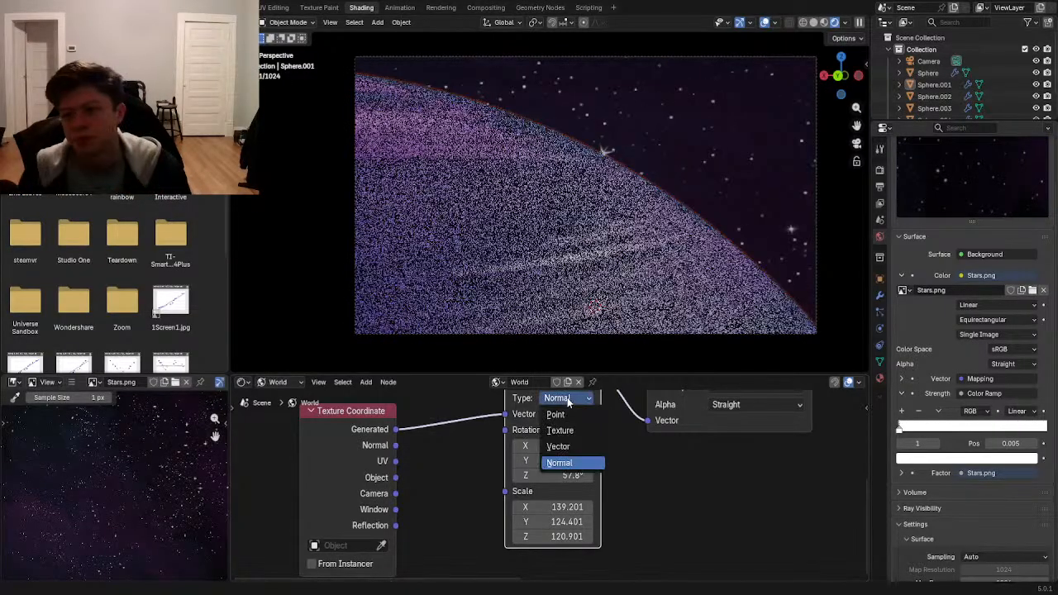
click(569, 429)
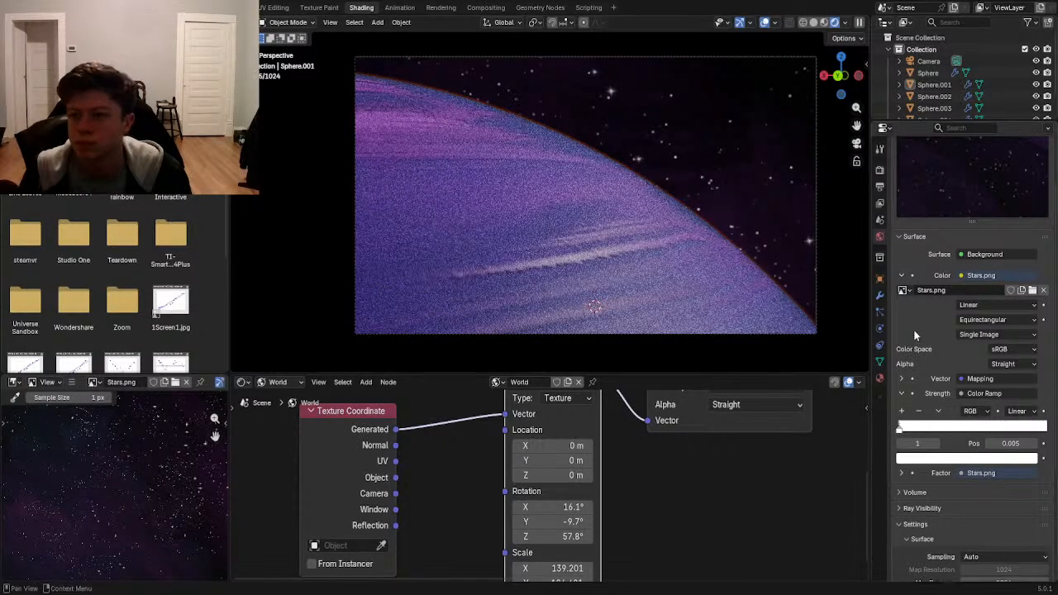
- Examine the World's surface, volume and sampling settings and the node chain feeding the Background
scroll(796, 489, down, 1)
scroll(795, 487, down, 2)
scroll(931, 489, down, 5)
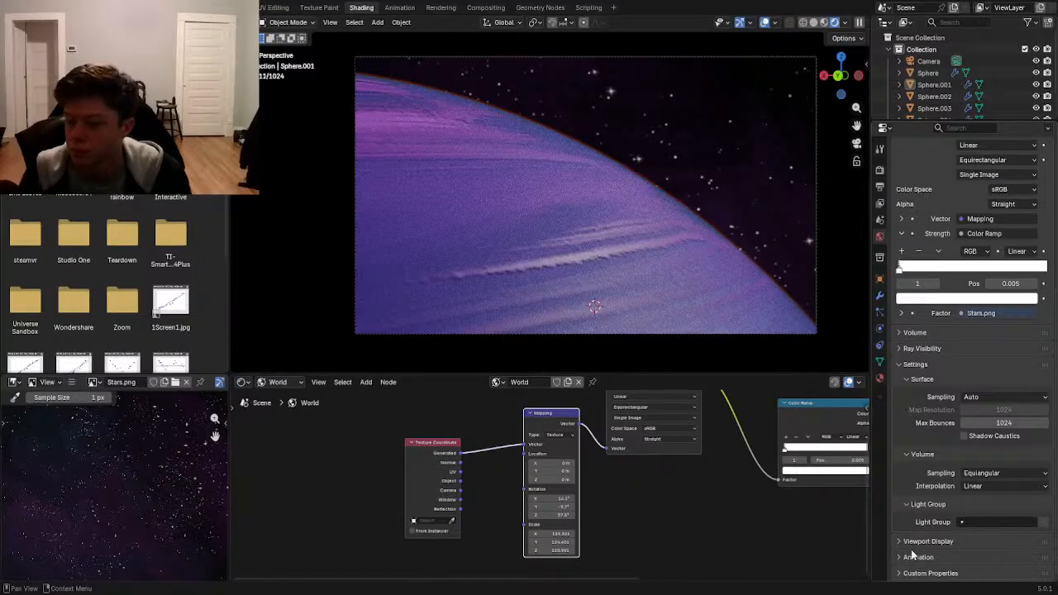
scroll(897, 382, up, 1)
click(897, 376)
click(897, 374)
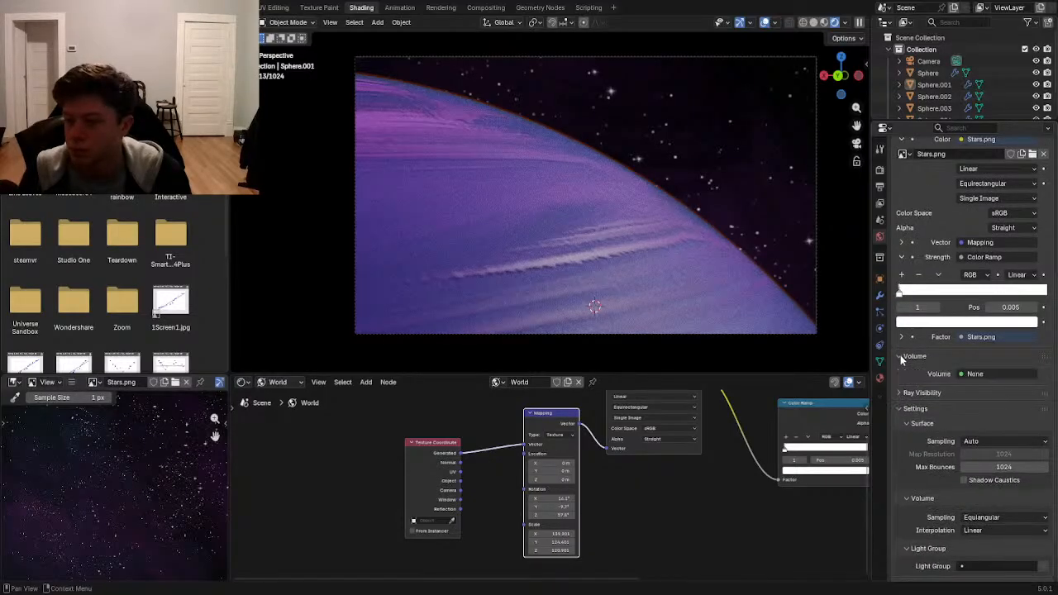
scroll(900, 363, up, 4)
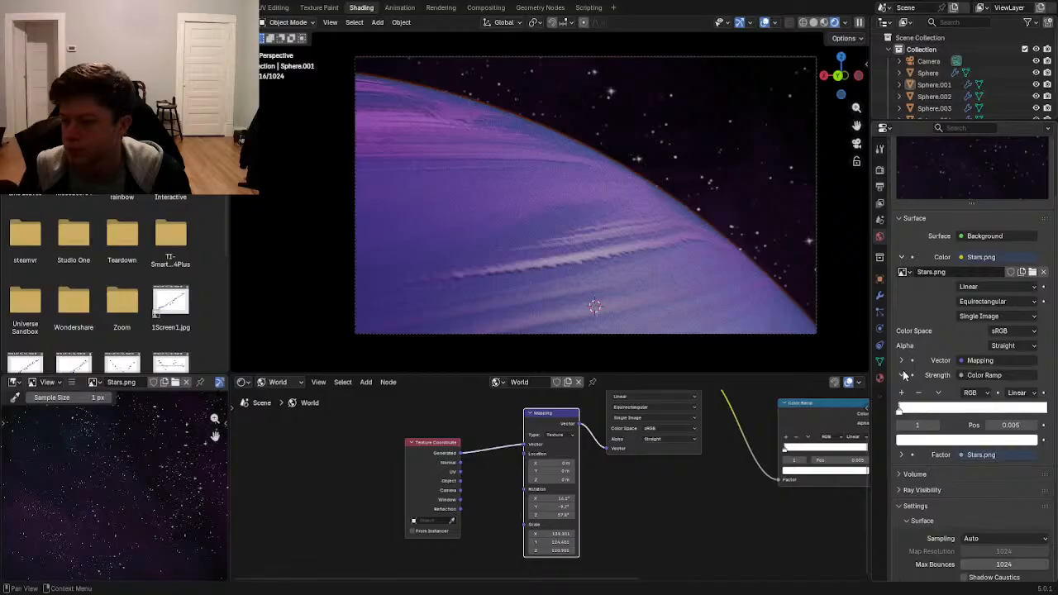
scroll(904, 375, up, 2)
middle_drag(718, 490, 573, 527)
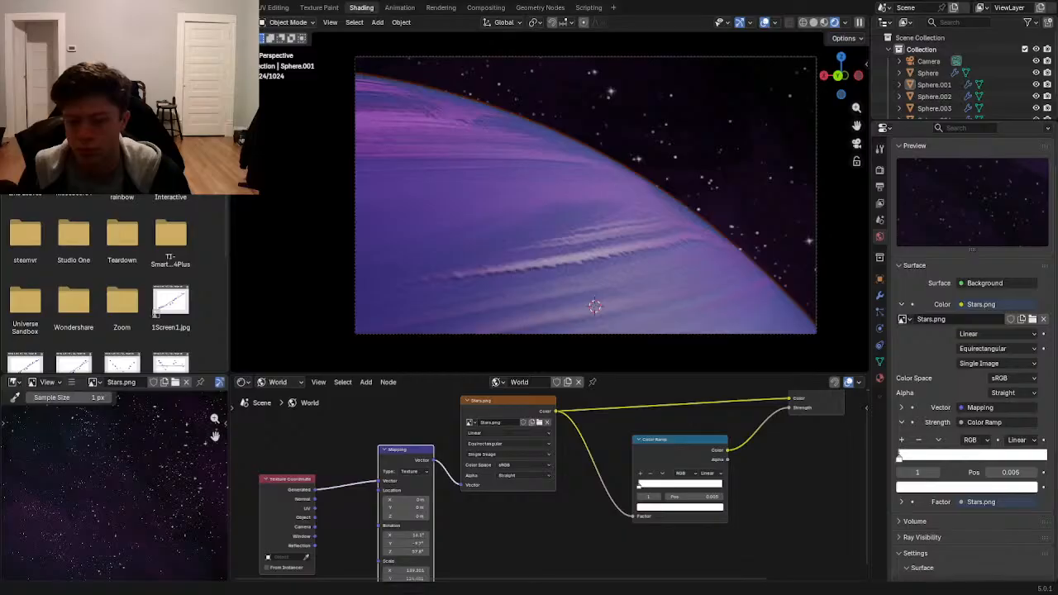
middle_drag(721, 433, 759, 453)
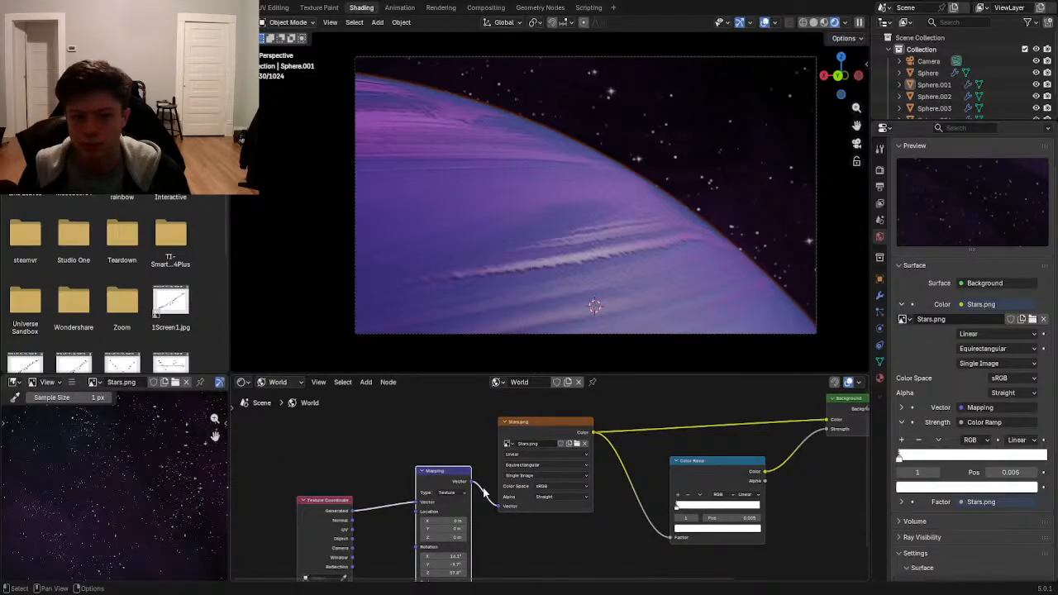
- Try Closest interpolation on the Stars.png texture node, then return it to Linear
scroll(479, 484, up, 4)
click(506, 469)
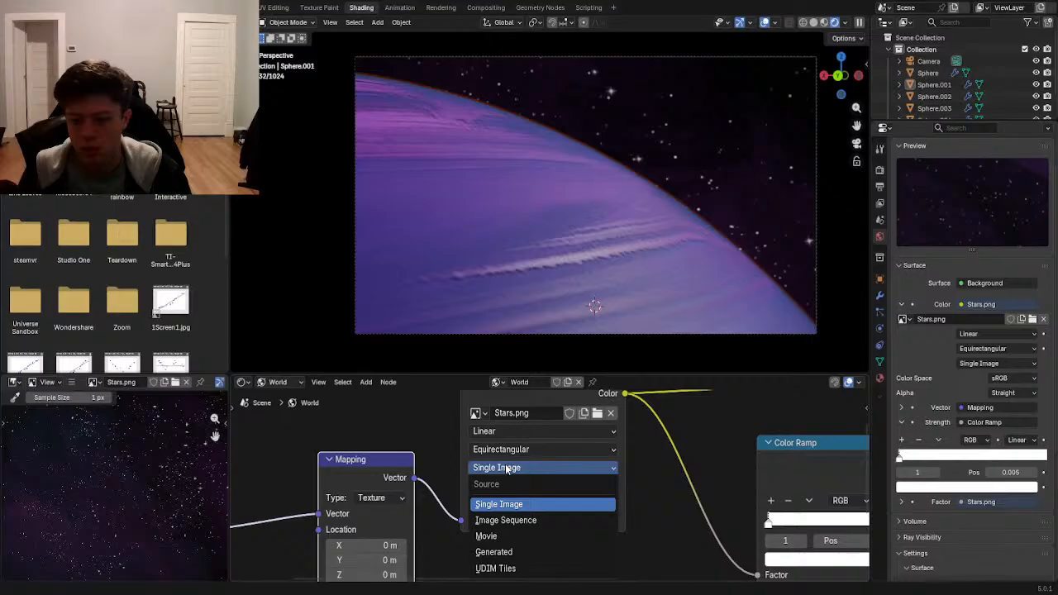
click(496, 429)
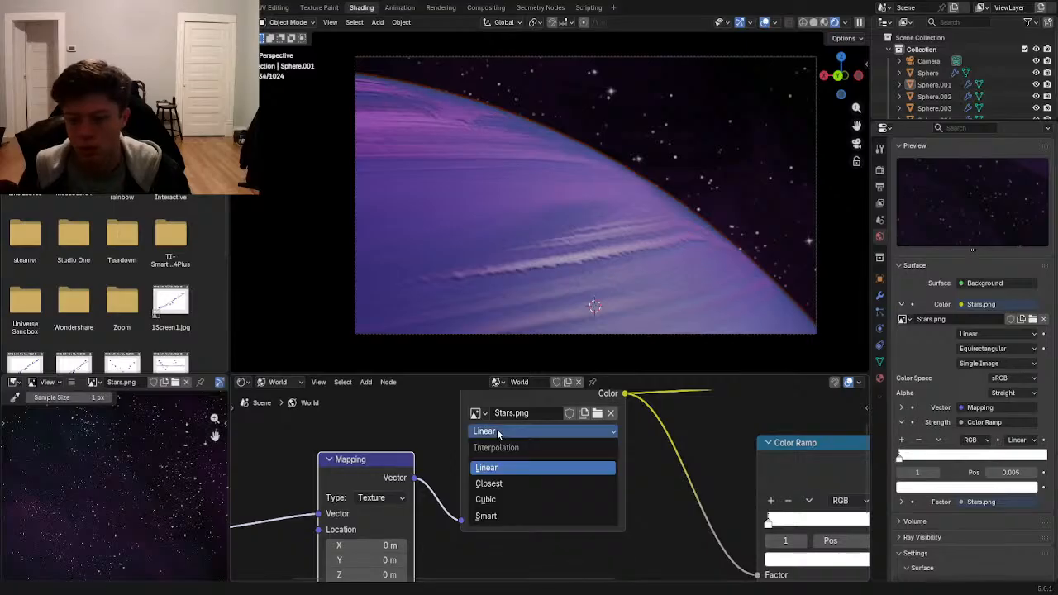
click(495, 483)
click(496, 432)
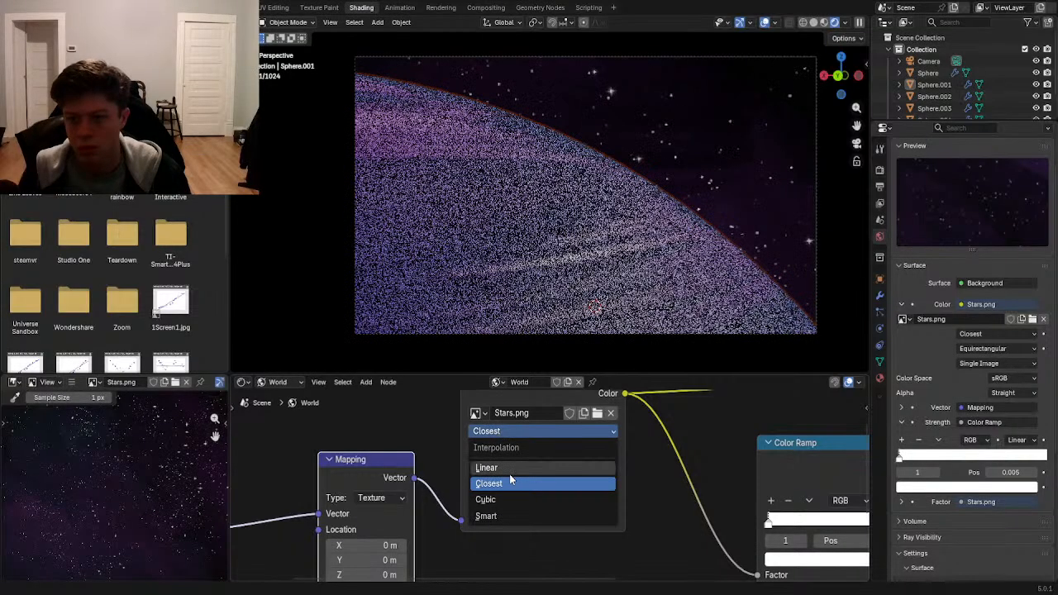
click(488, 468)
- Try a Z location of 0.1 m on the Mapping node, then return it to 0 m
middle_drag(457, 483, 633, 447)
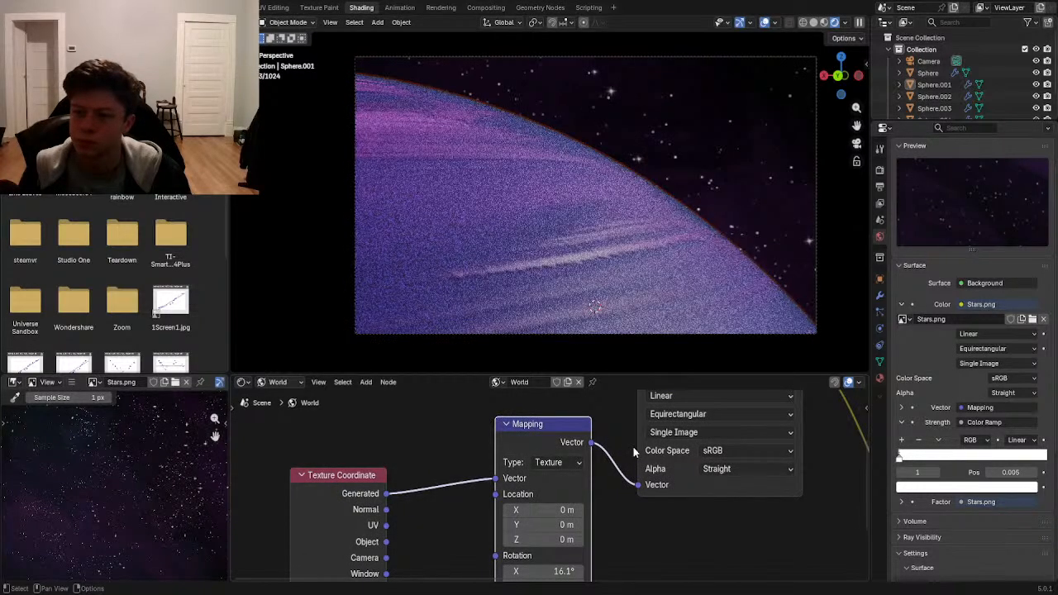
middle_drag(632, 445, 653, 385)
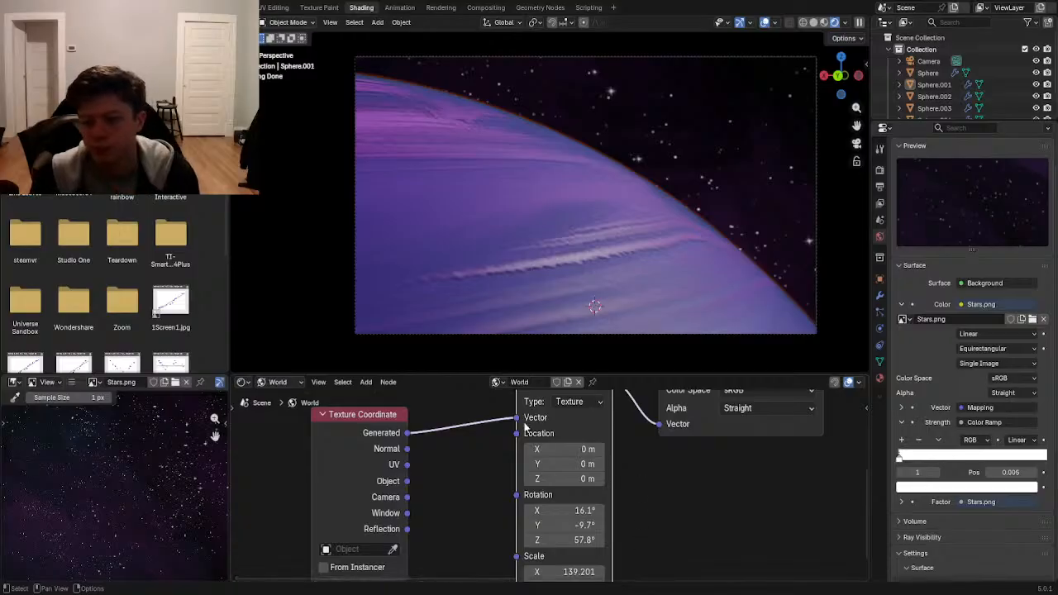
scroll(523, 457, down, 1)
mouse_move(561, 457)
mouse_down()
mouse_move(599, 457)
mouse_move(580, 457)
mouse_up()
click(590, 480)
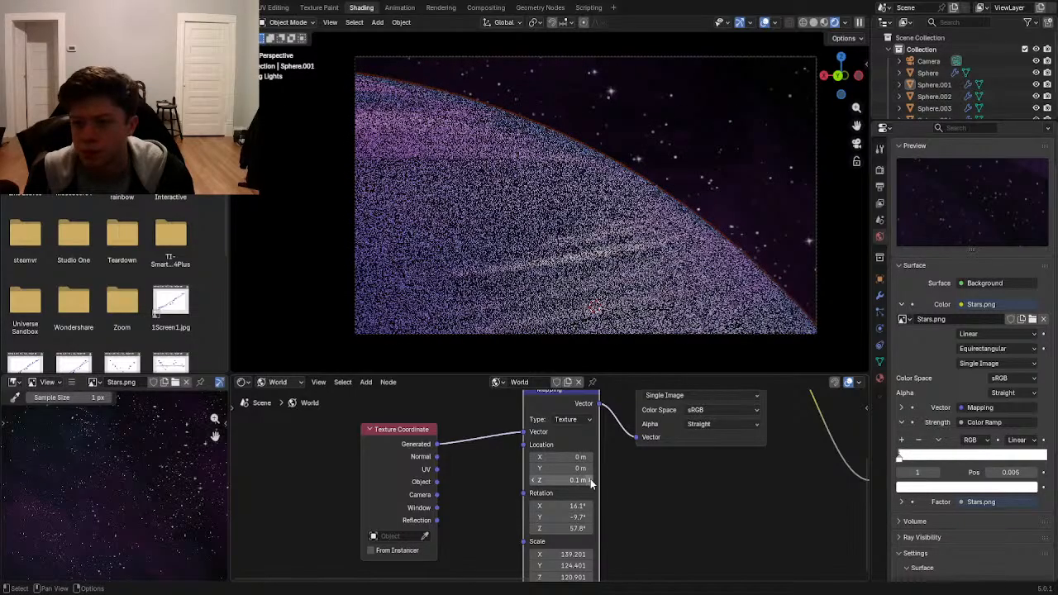
click(532, 481)
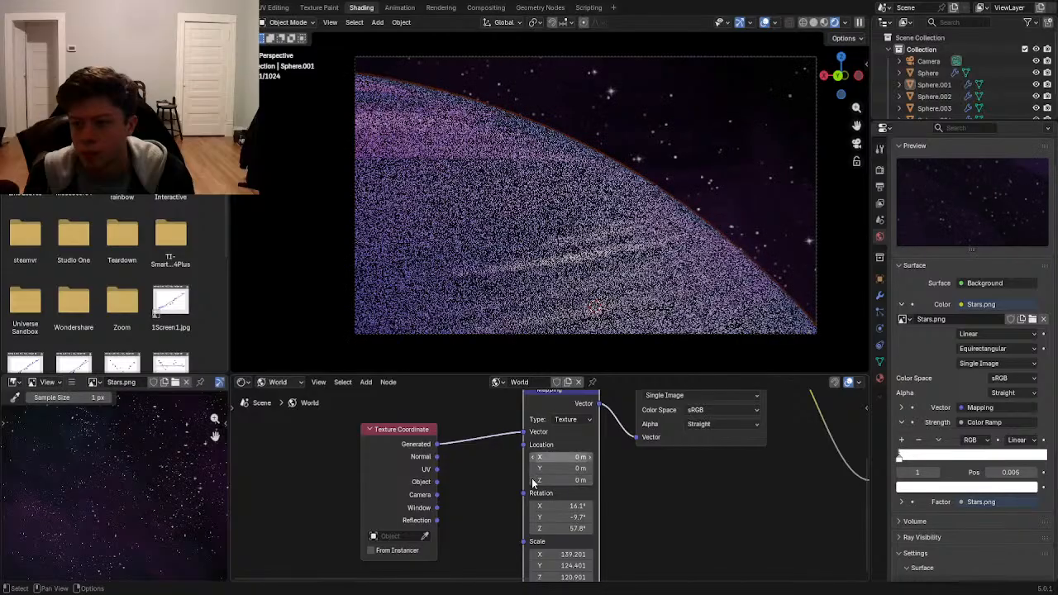
- Raise the Mapping node's Y location to 0.3 m to test the starfield's shift
click(590, 469)
click(589, 469)
click(589, 468)
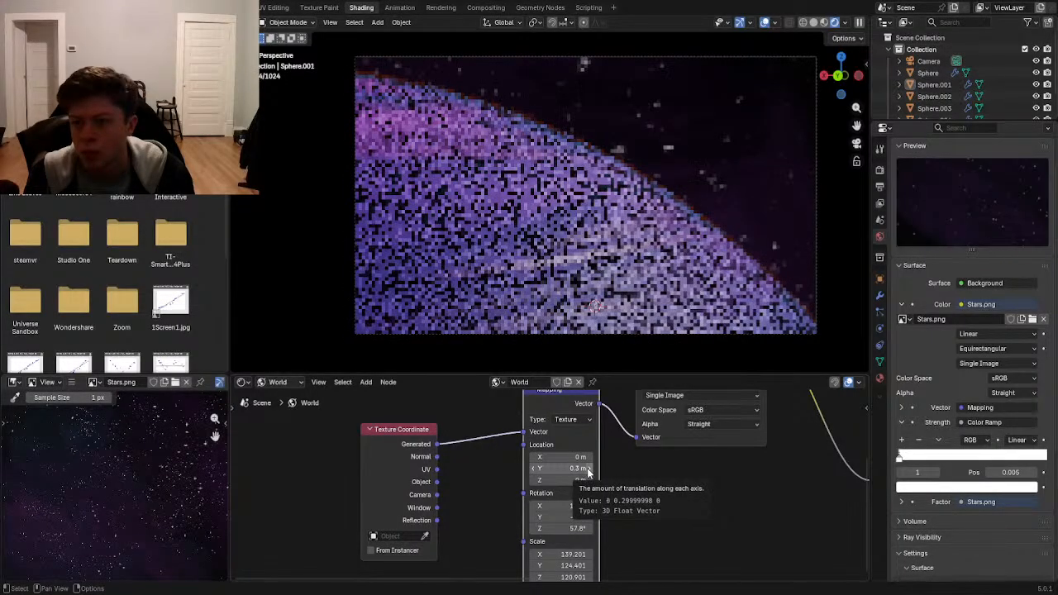
- Lower the Mapping node's Y location stepwise to -1 m
click(532, 471)
click(531, 471)
click(532, 471)
click(531, 471)
click(532, 471)
click(532, 471)
click(531, 471)
click(531, 471)
click(531, 471)
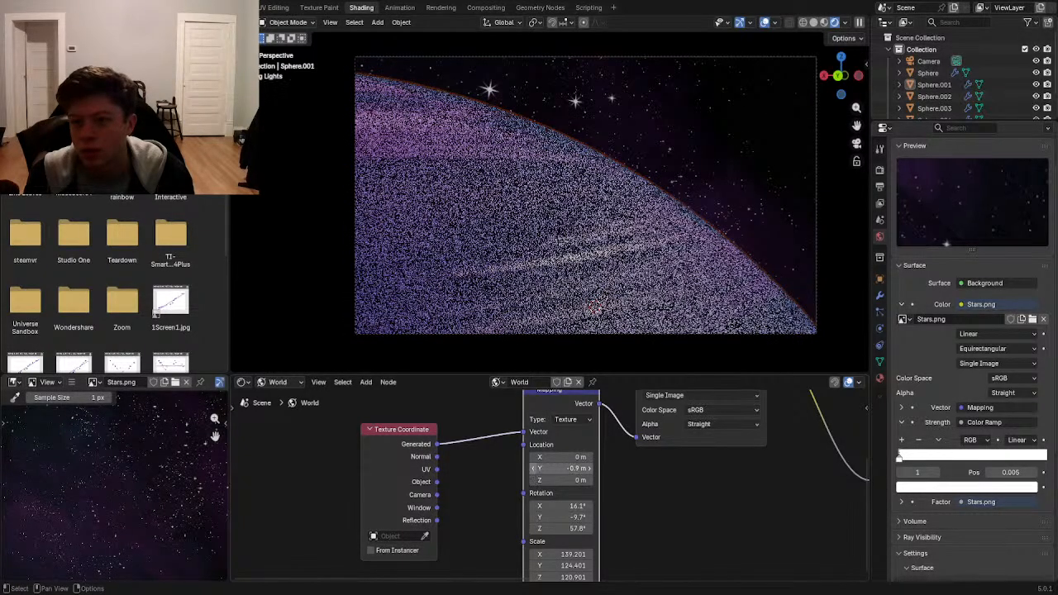
click(531, 471)
click(531, 471)
click(532, 471)
click(531, 471)
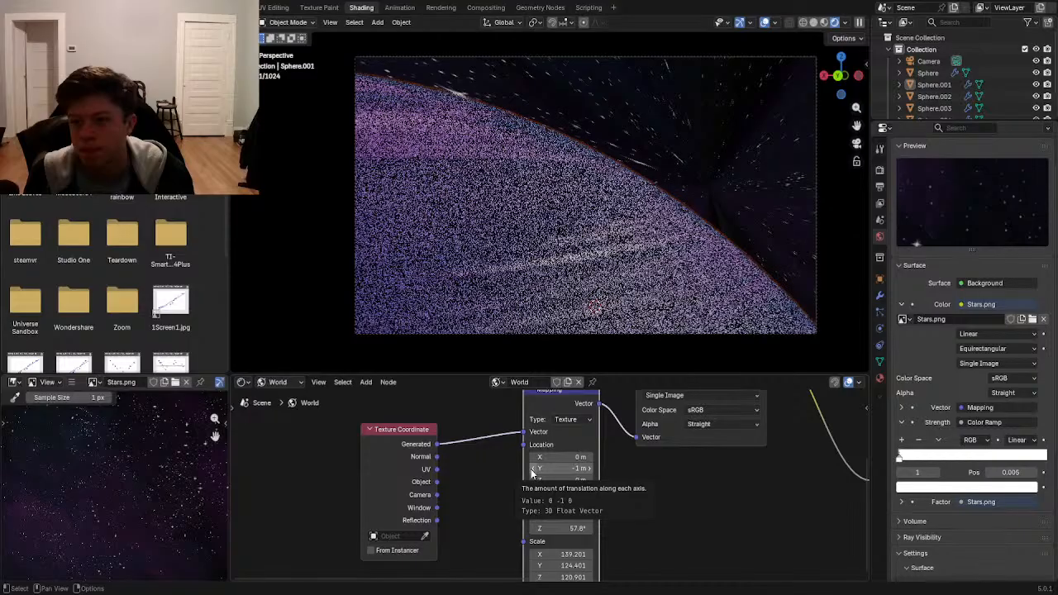
- Bring the Mapping node's Y location back to 0 m
click(589, 468)
click(588, 468)
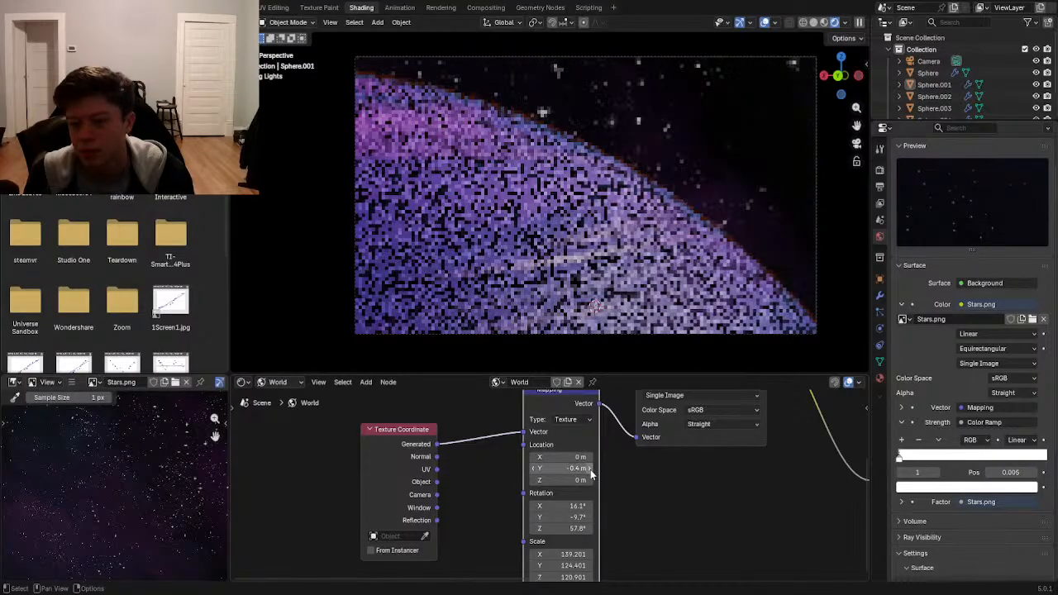
click(588, 468)
click(589, 468)
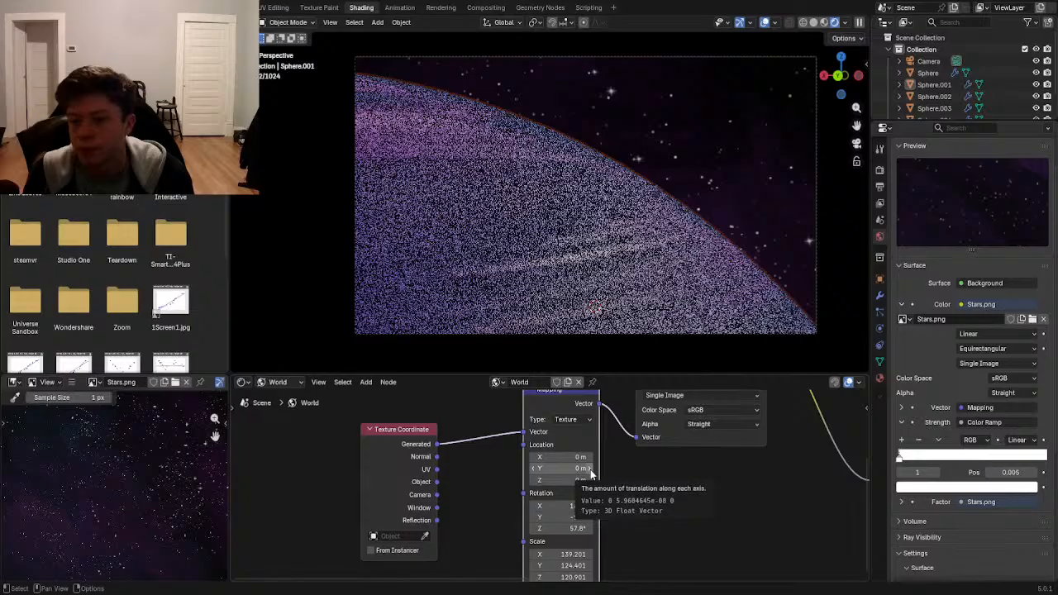
- Try negative Y locations on the Mapping node in 0.1 m increments, down to -0.5 m
click(589, 468)
click(538, 469)
click(538, 468)
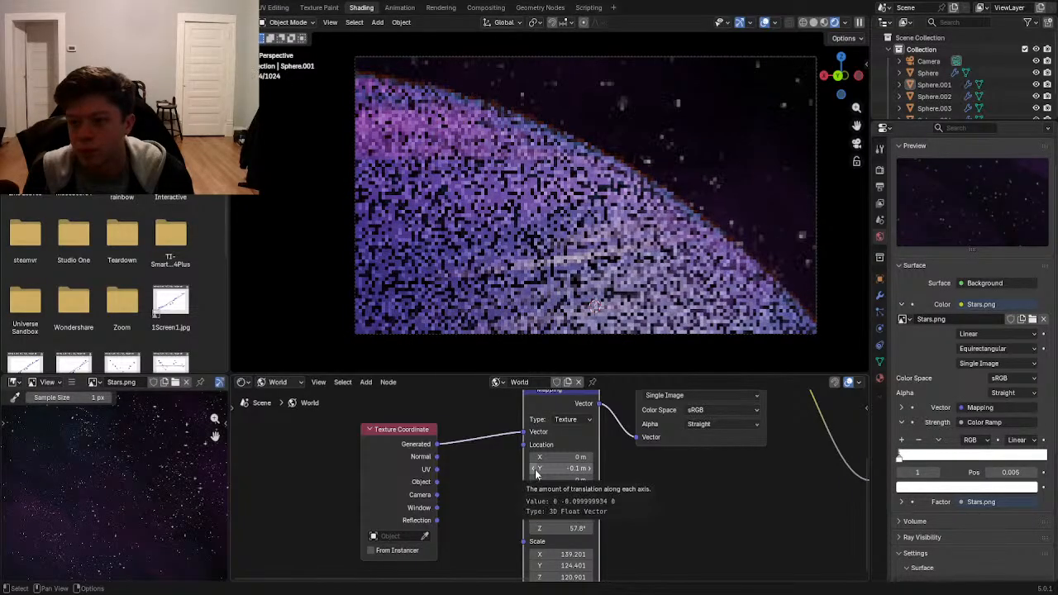
click(535, 469)
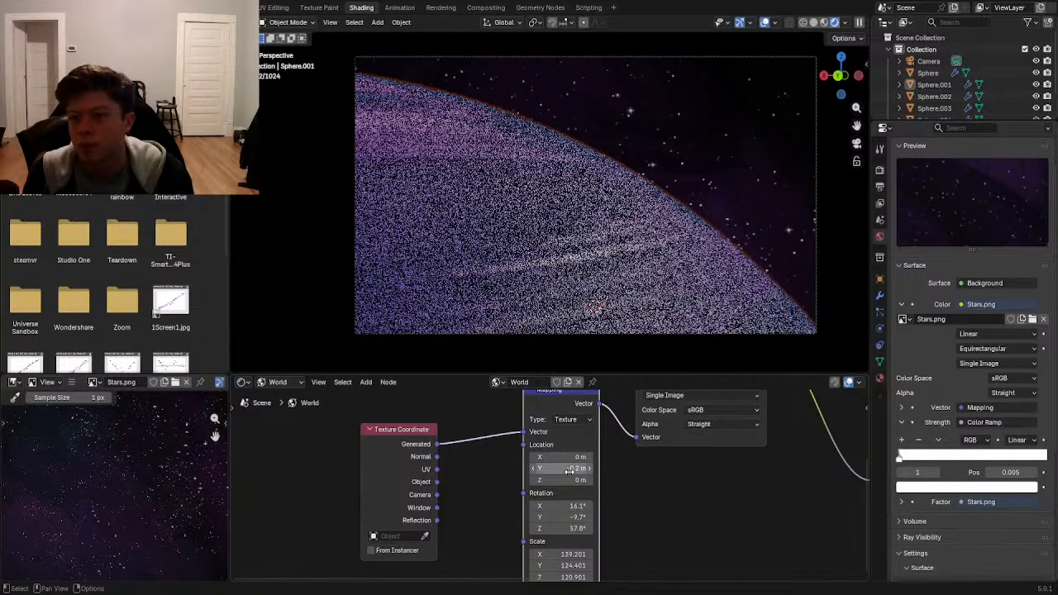
scroll(536, 462, up, 2)
scroll(508, 423, up, 1)
click(508, 422)
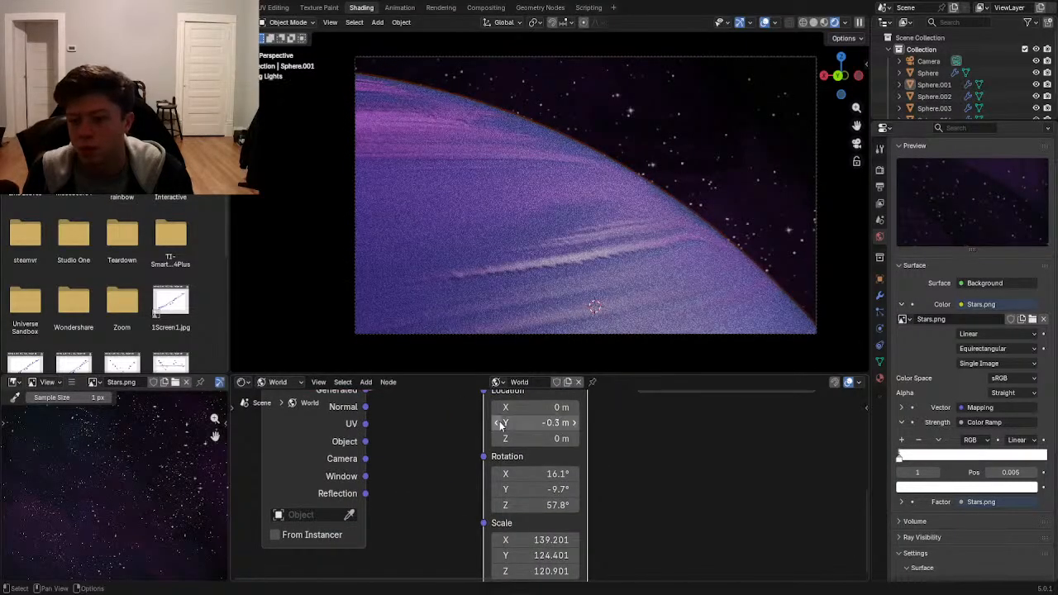
middle_drag(575, 417, 568, 449)
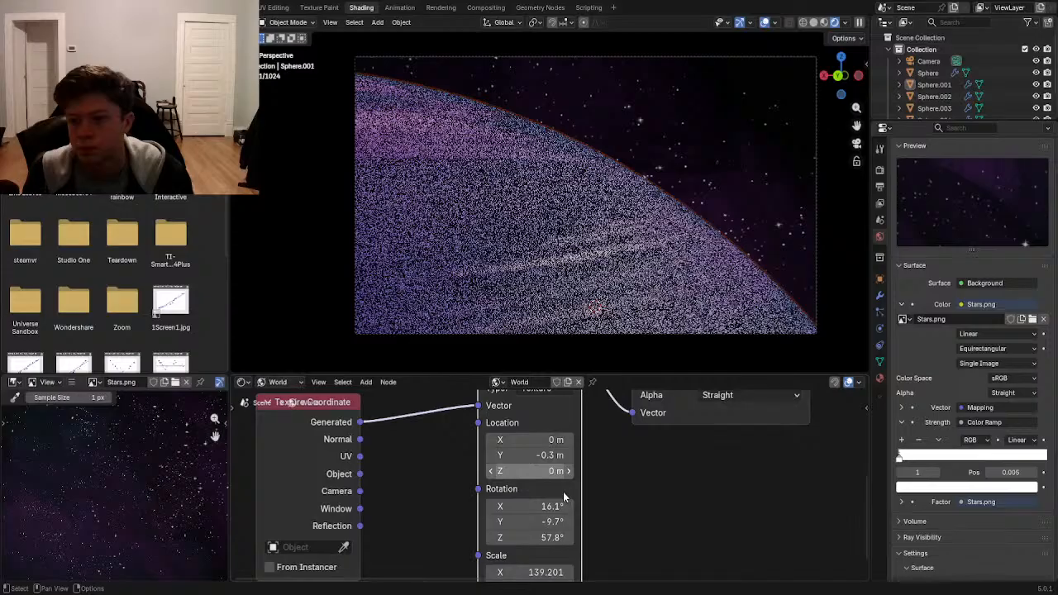
click(489, 457)
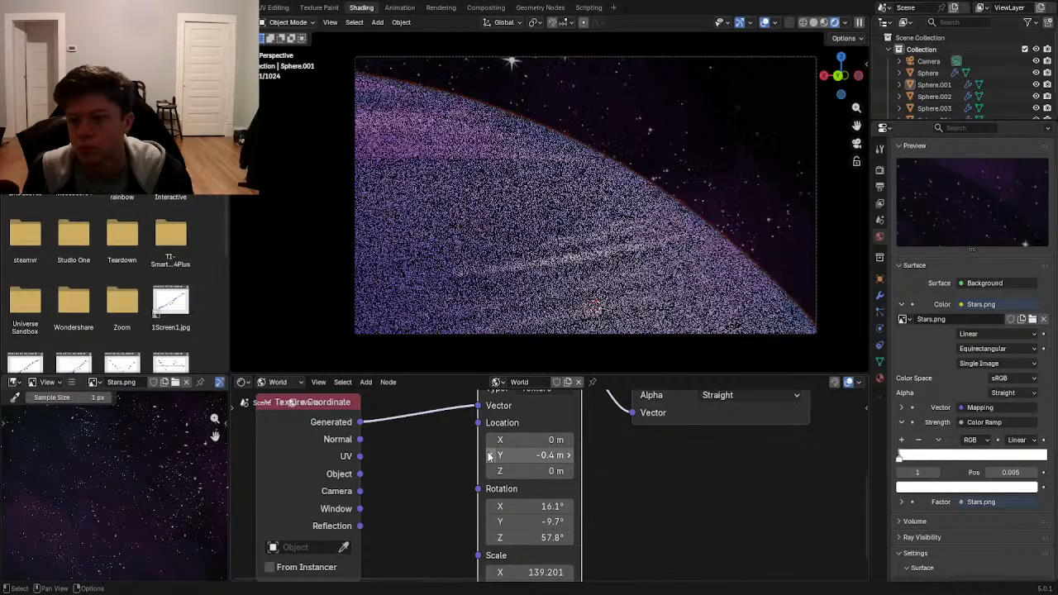
click(489, 456)
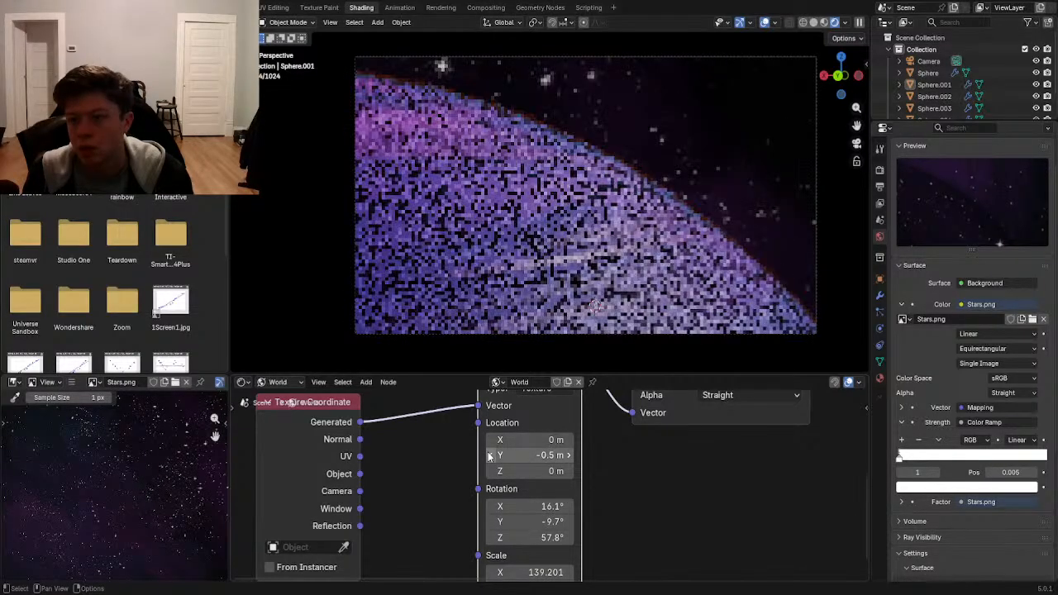
- Raise the Mapping node's Y location in 0.1 m increments back up to 0.3 m
click(569, 459)
click(570, 459)
click(570, 459)
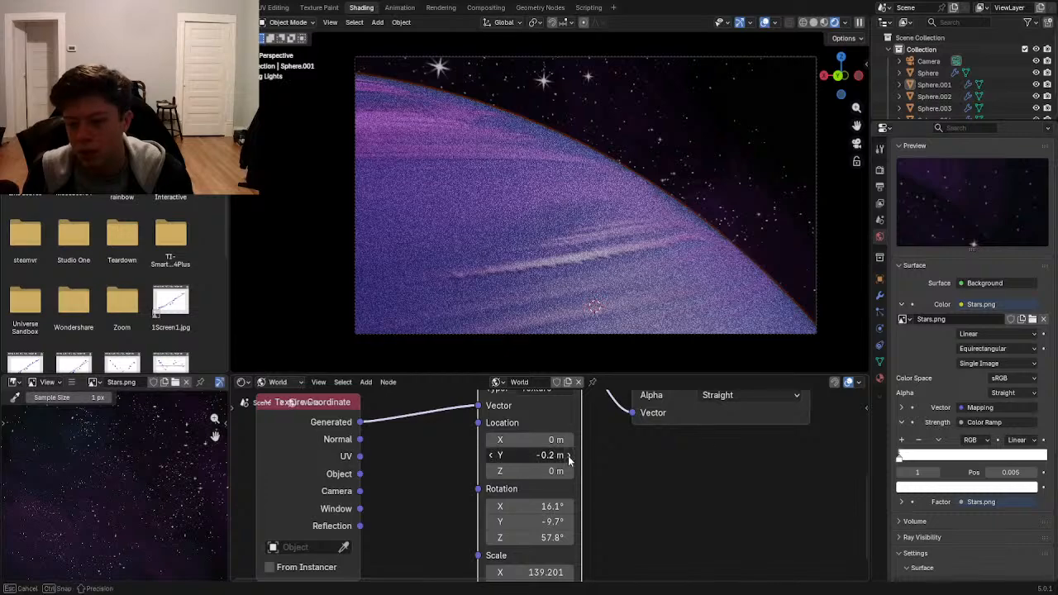
click(569, 459)
click(568, 460)
middle_drag(584, 436, 551, 425)
click(543, 439)
click(543, 439)
click(543, 439)
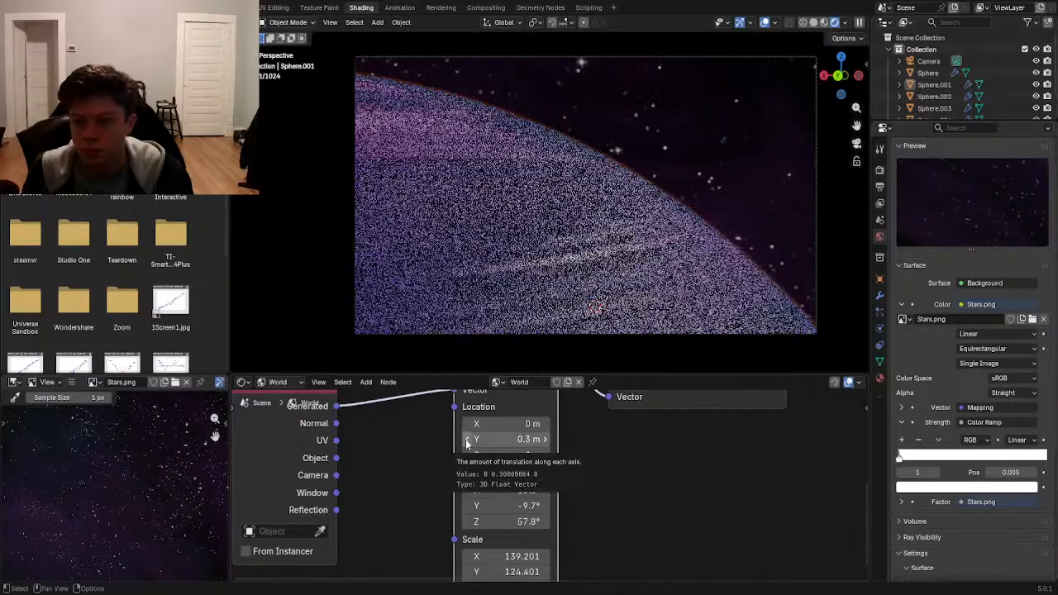
- Set the Mapping node's Y location to -0.3 m
drag(486, 439, 465, 443)
click(466, 439)
click(466, 439)
click(466, 440)
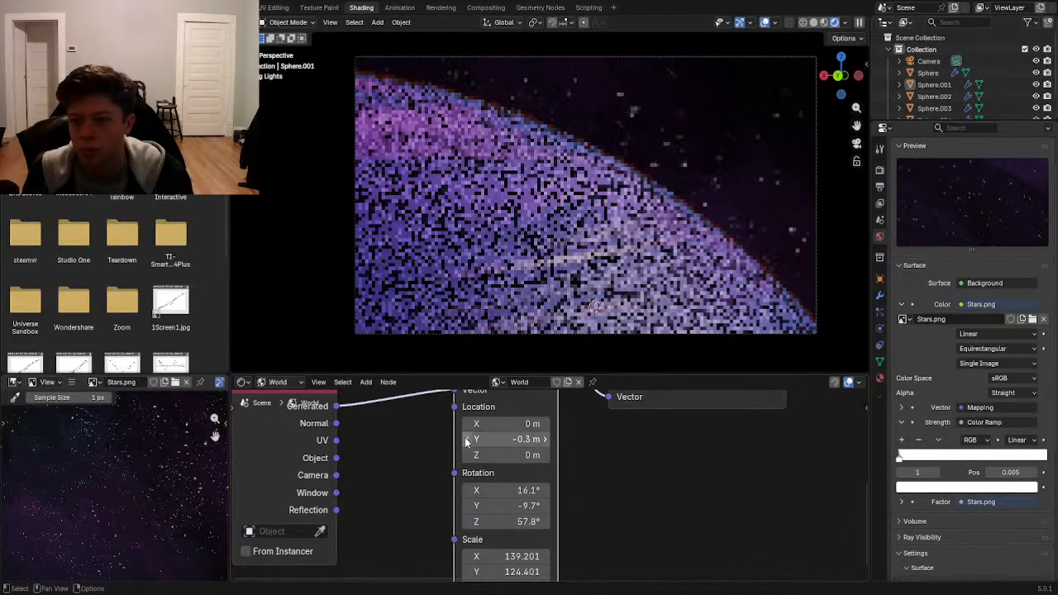
- Set the Mapping node's Z rotation to -3.6° to reposition the bright stars beside the planet
middle_drag(621, 466, 591, 481)
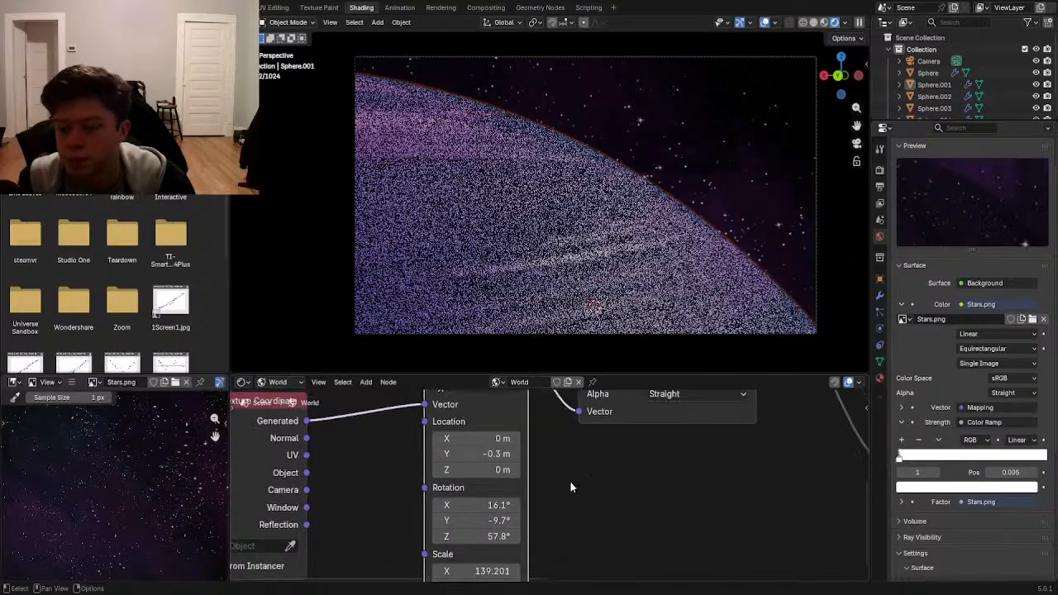
mouse_move(485, 535)
mouse_down()
mouse_move(546, 535)
mouse_move(438, 535)
mouse_move(486, 532)
mouse_up()
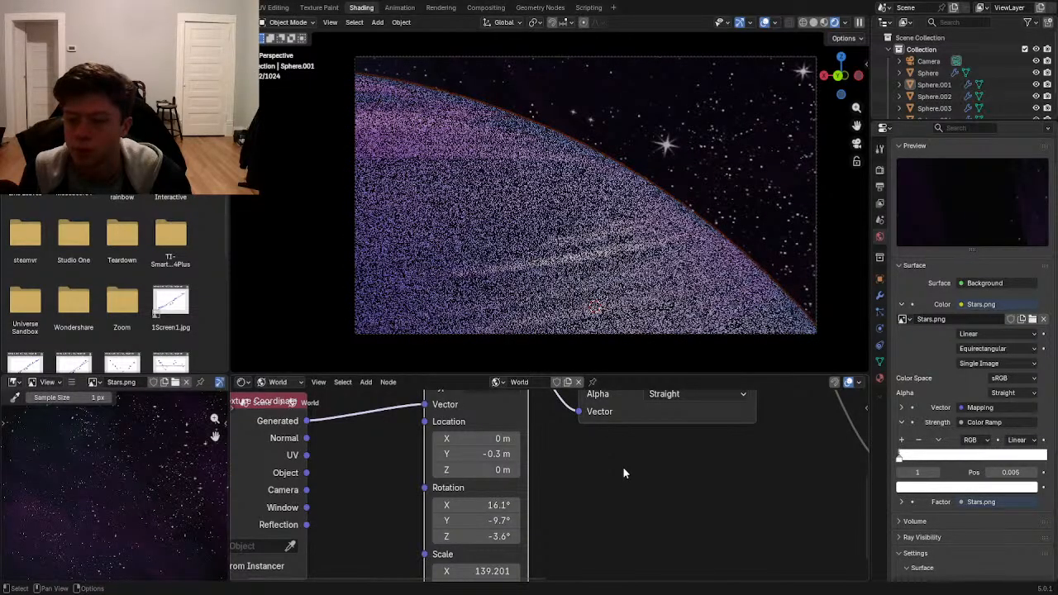
scroll(623, 469, down, 2)
scroll(578, 196, down, 1)
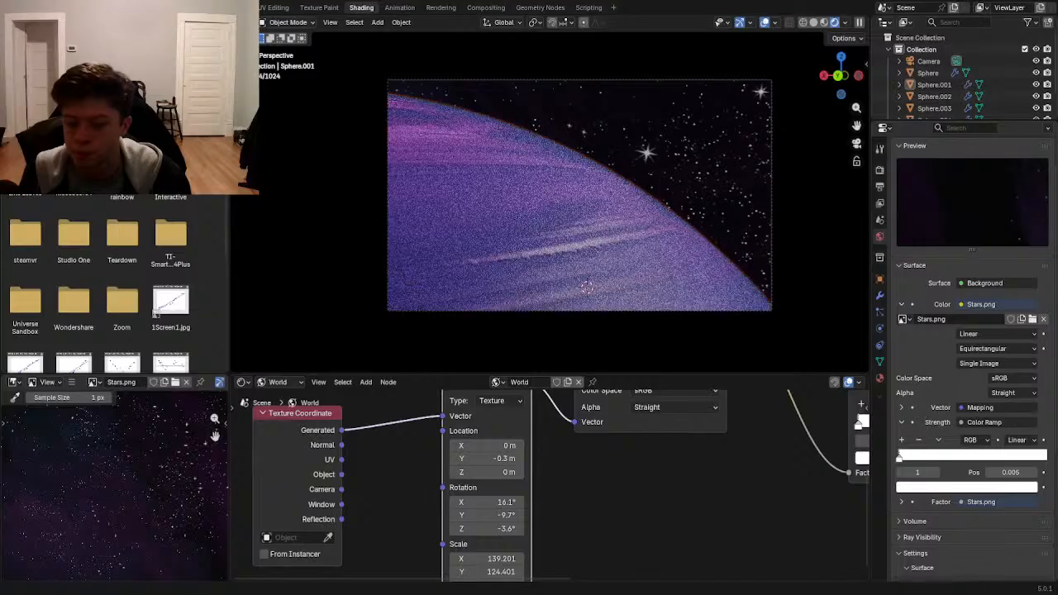